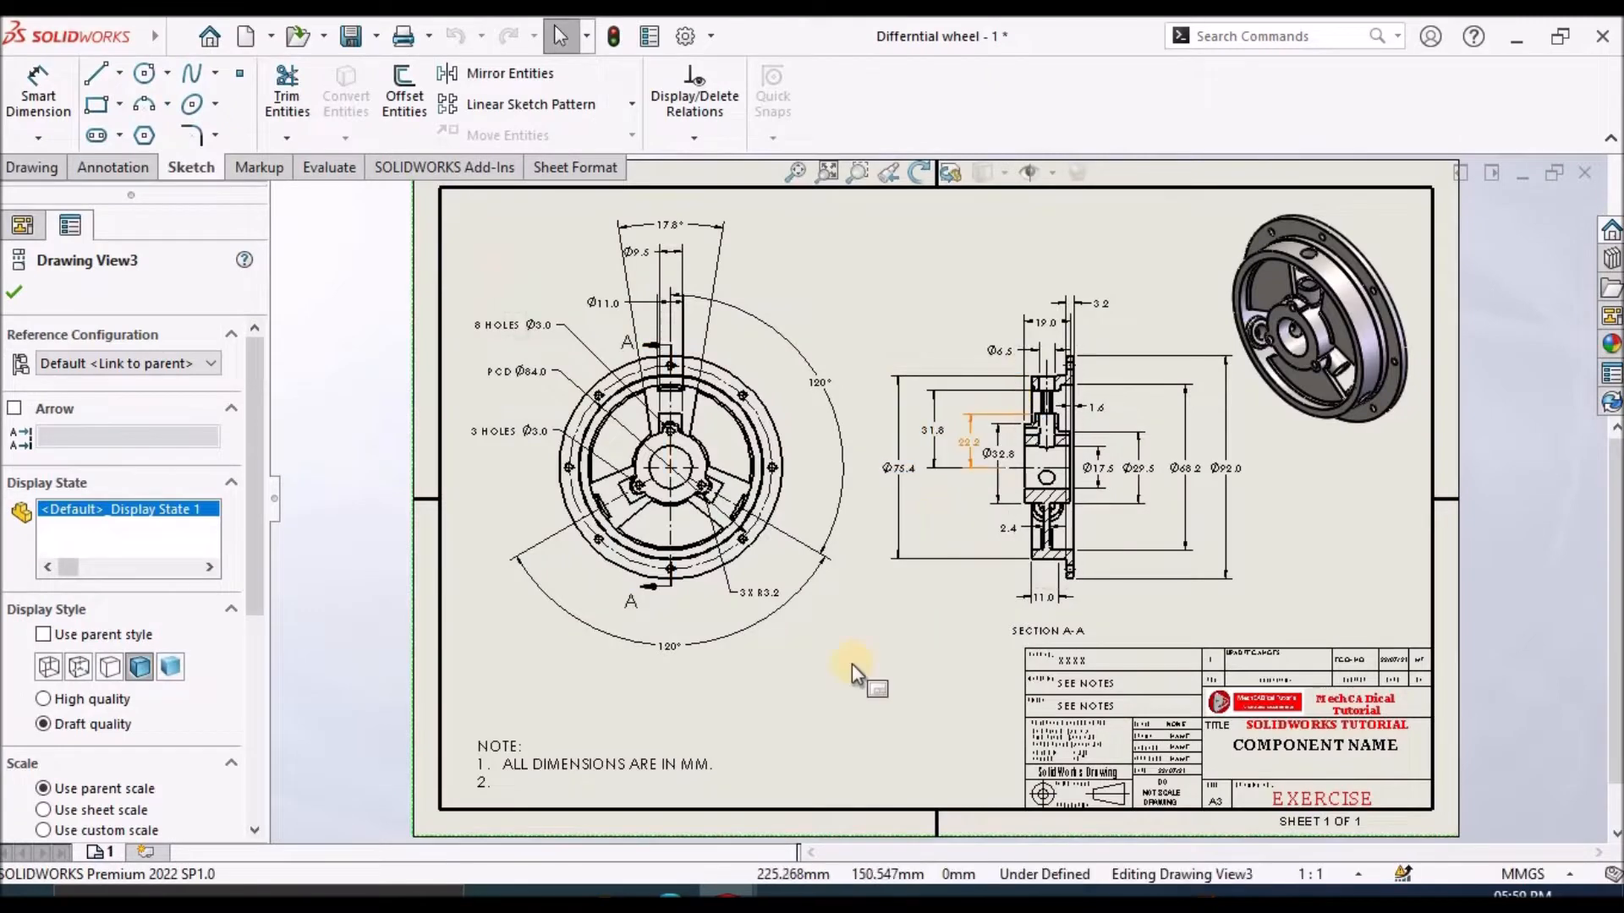
Examine the dimensions on the differential wheel drawing's front view, section A-A and isometric view.
scroll(835, 324, "down", 2)
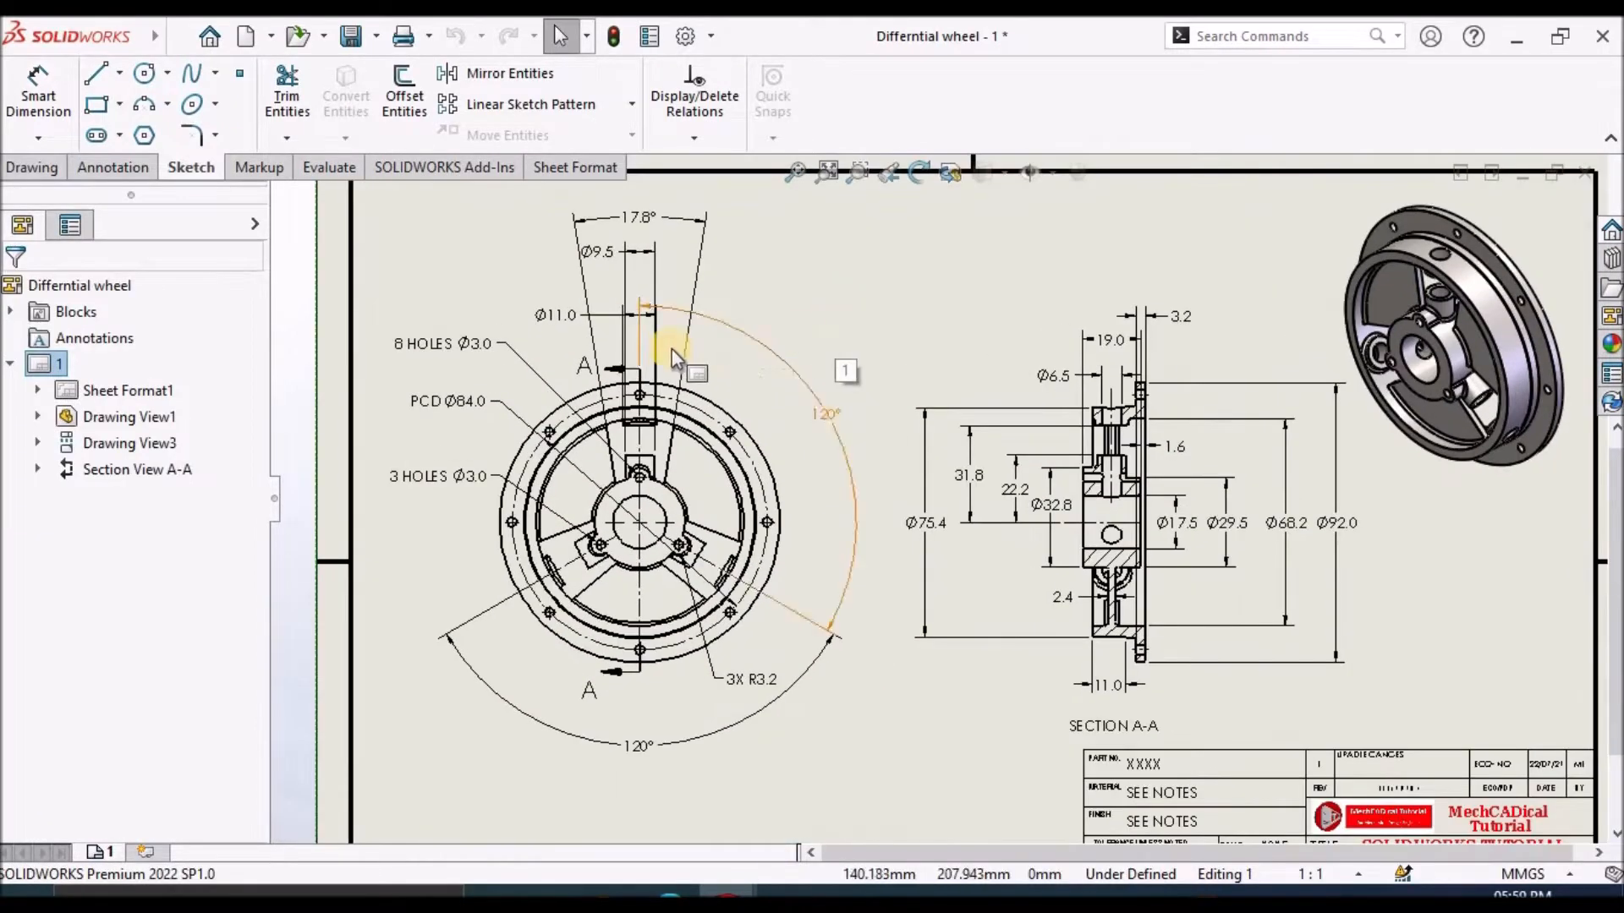
scroll(671, 349, "down", 1)
scroll(672, 349, "up", 2)
scroll(1396, 537, "down", 3)
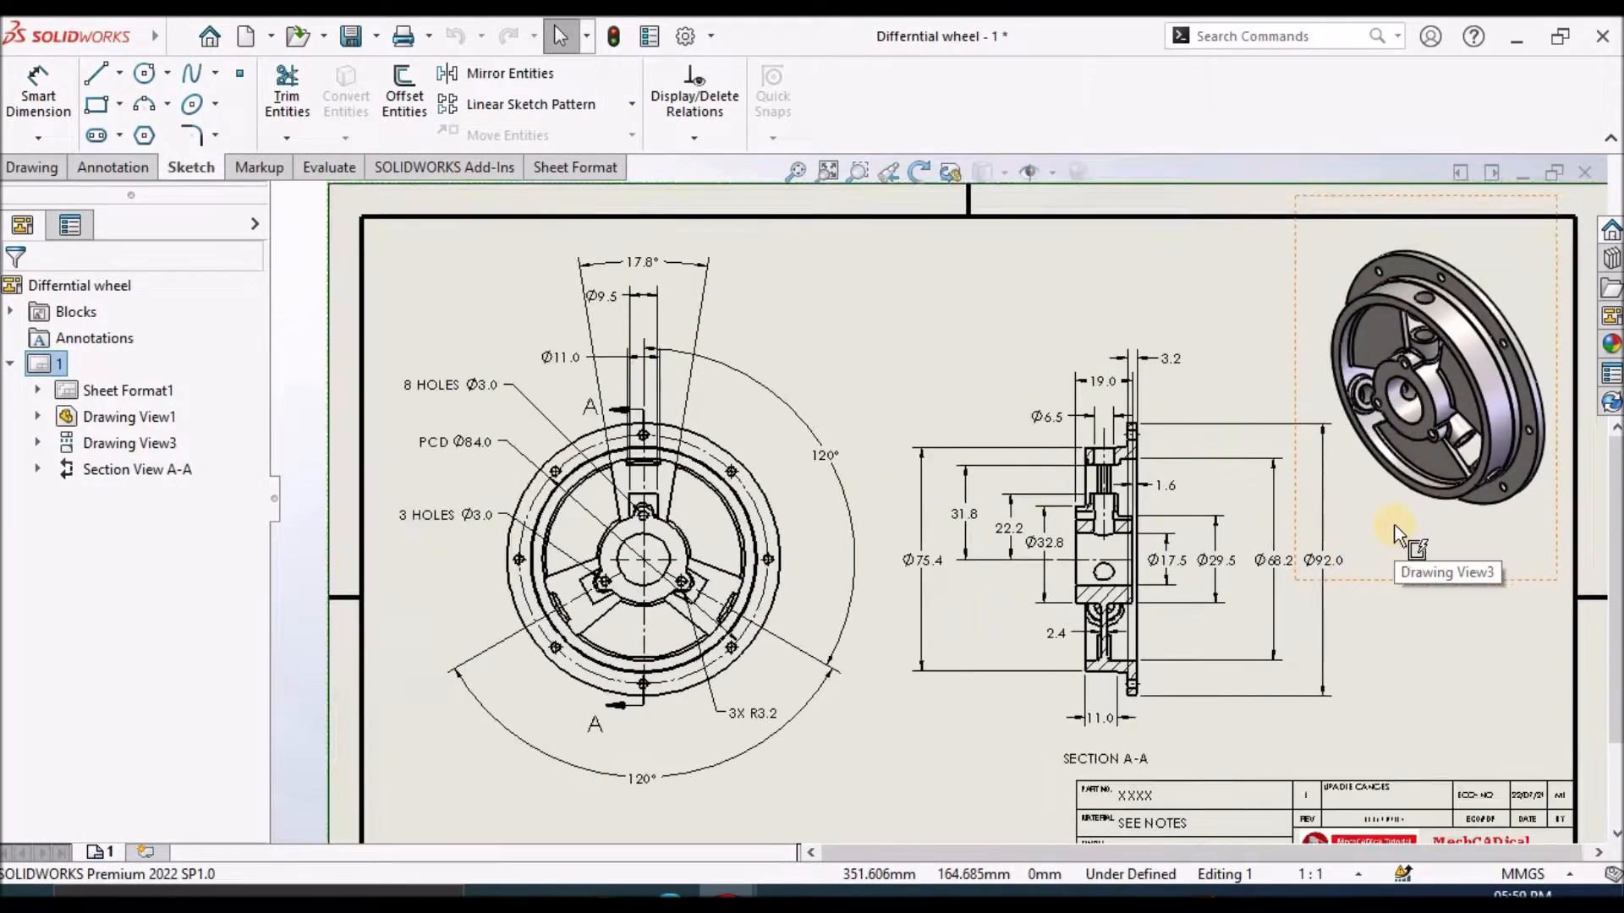
left_click(805, 179)
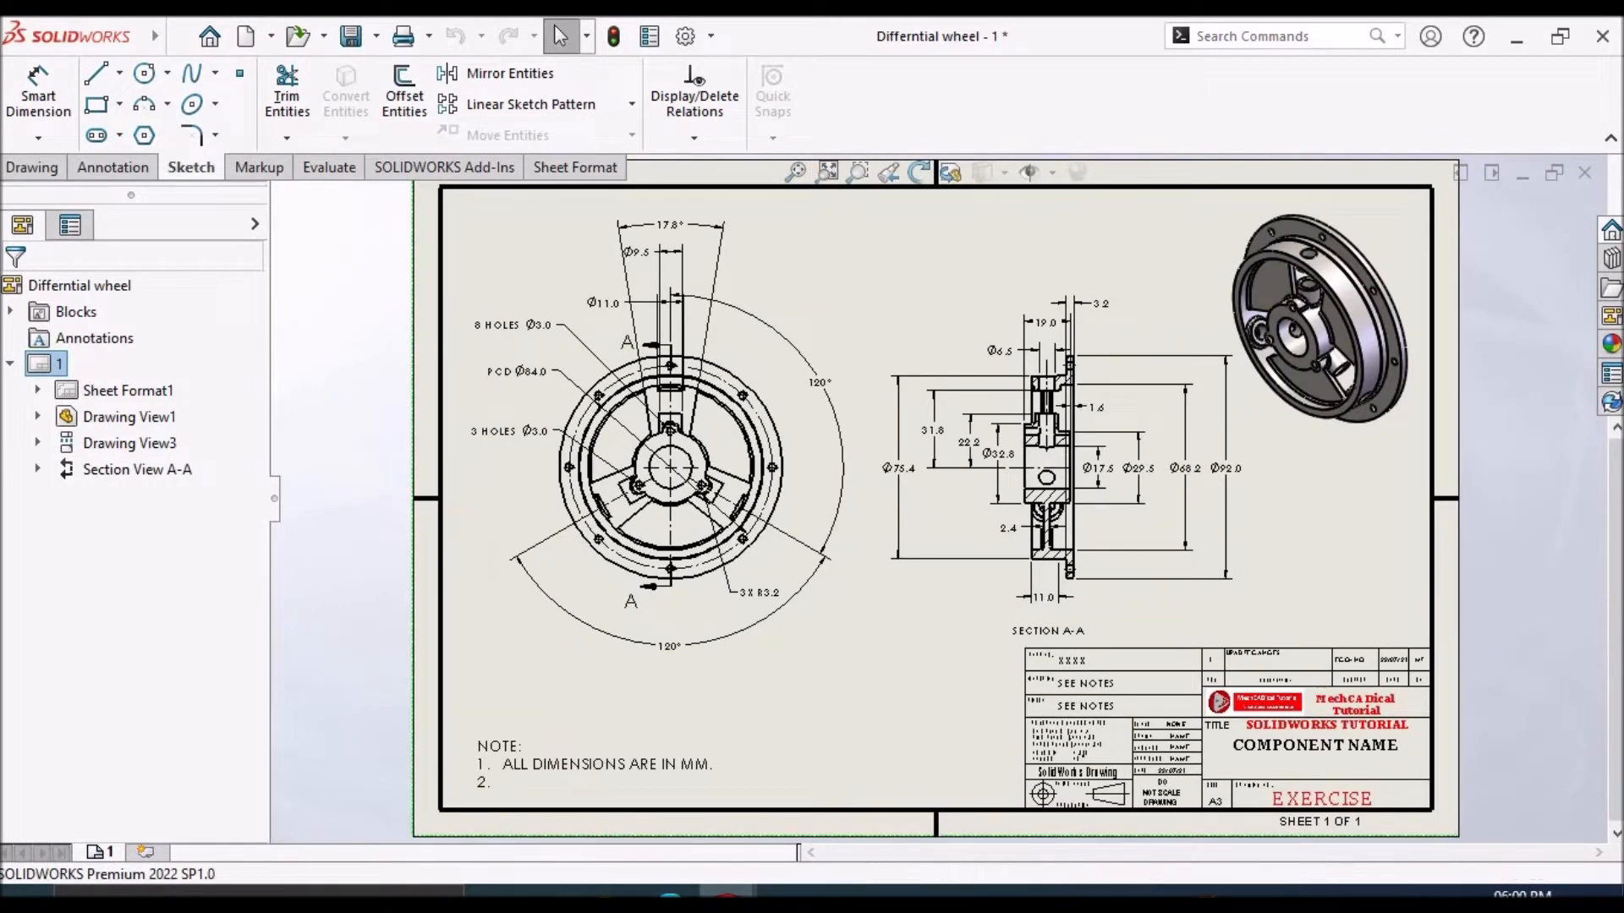
Switch to the browser and review the revolve sketch dimensions and the final drawing in Differntial Wheel.pdf.
left_click(670, 893)
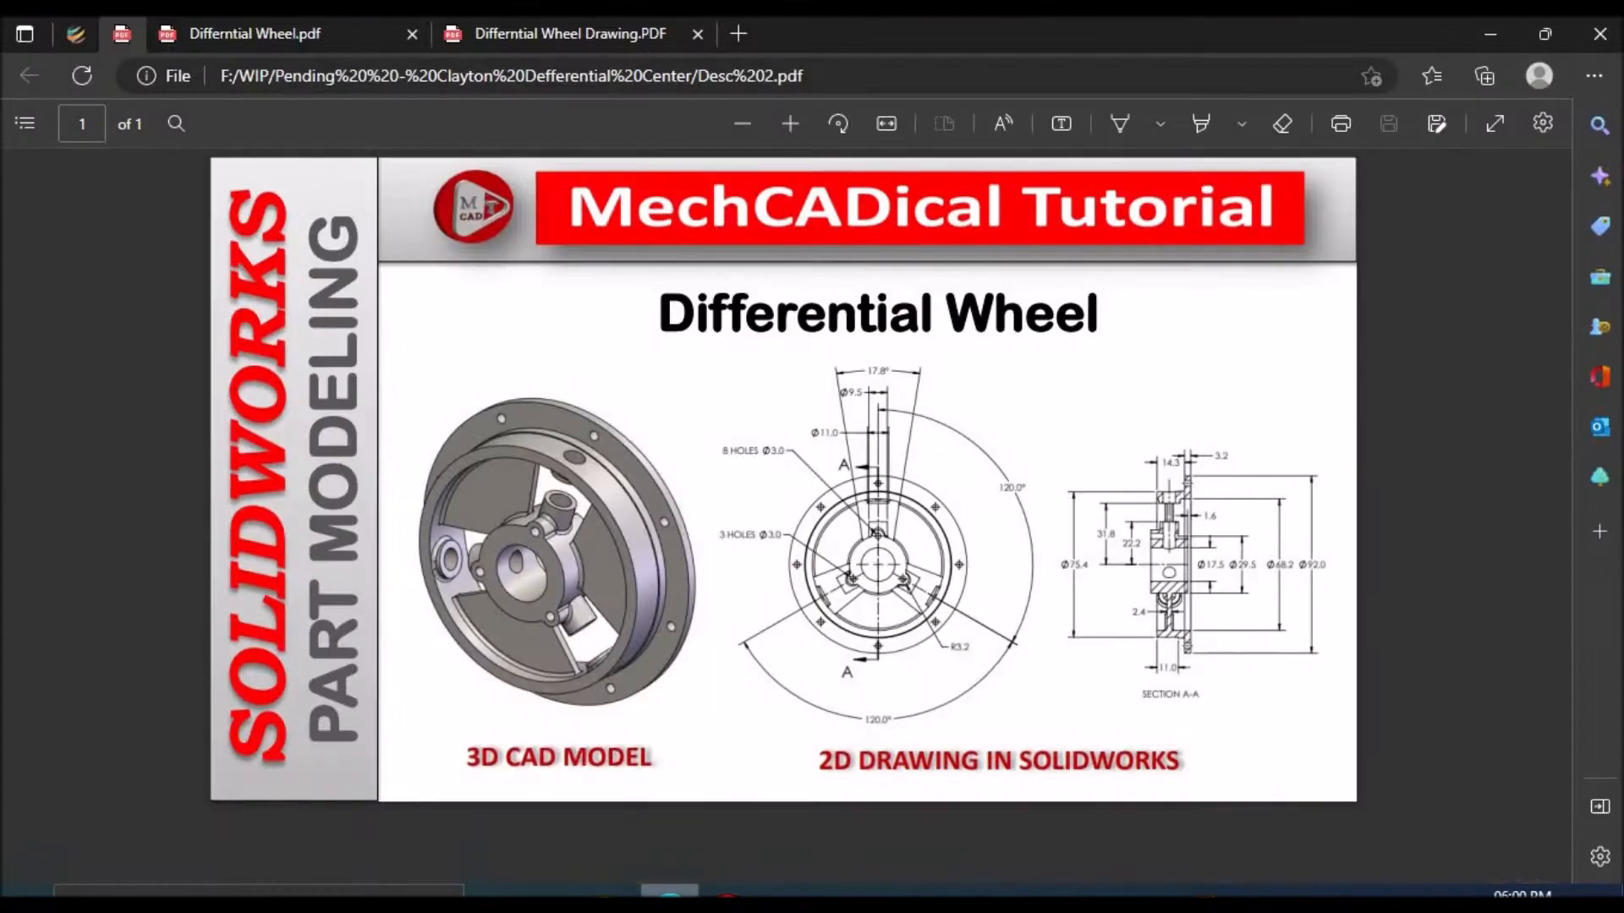
left_click(294, 35)
scroll(902, 658, "down", 8)
scroll(880, 601, "up", 15)
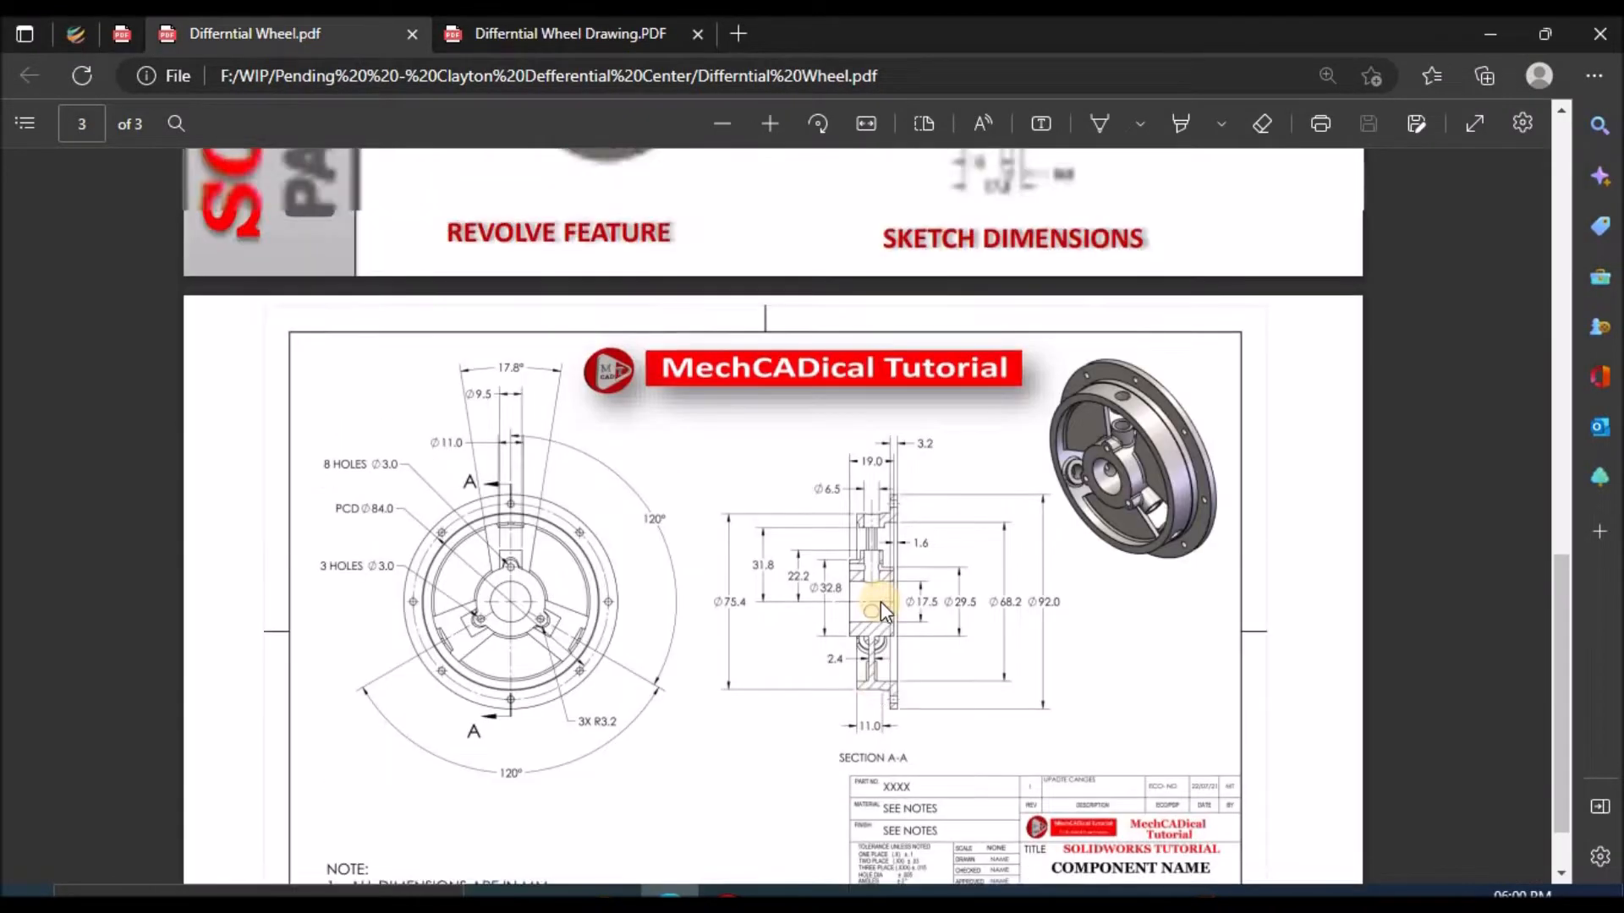
scroll(880, 602, "down", 6)
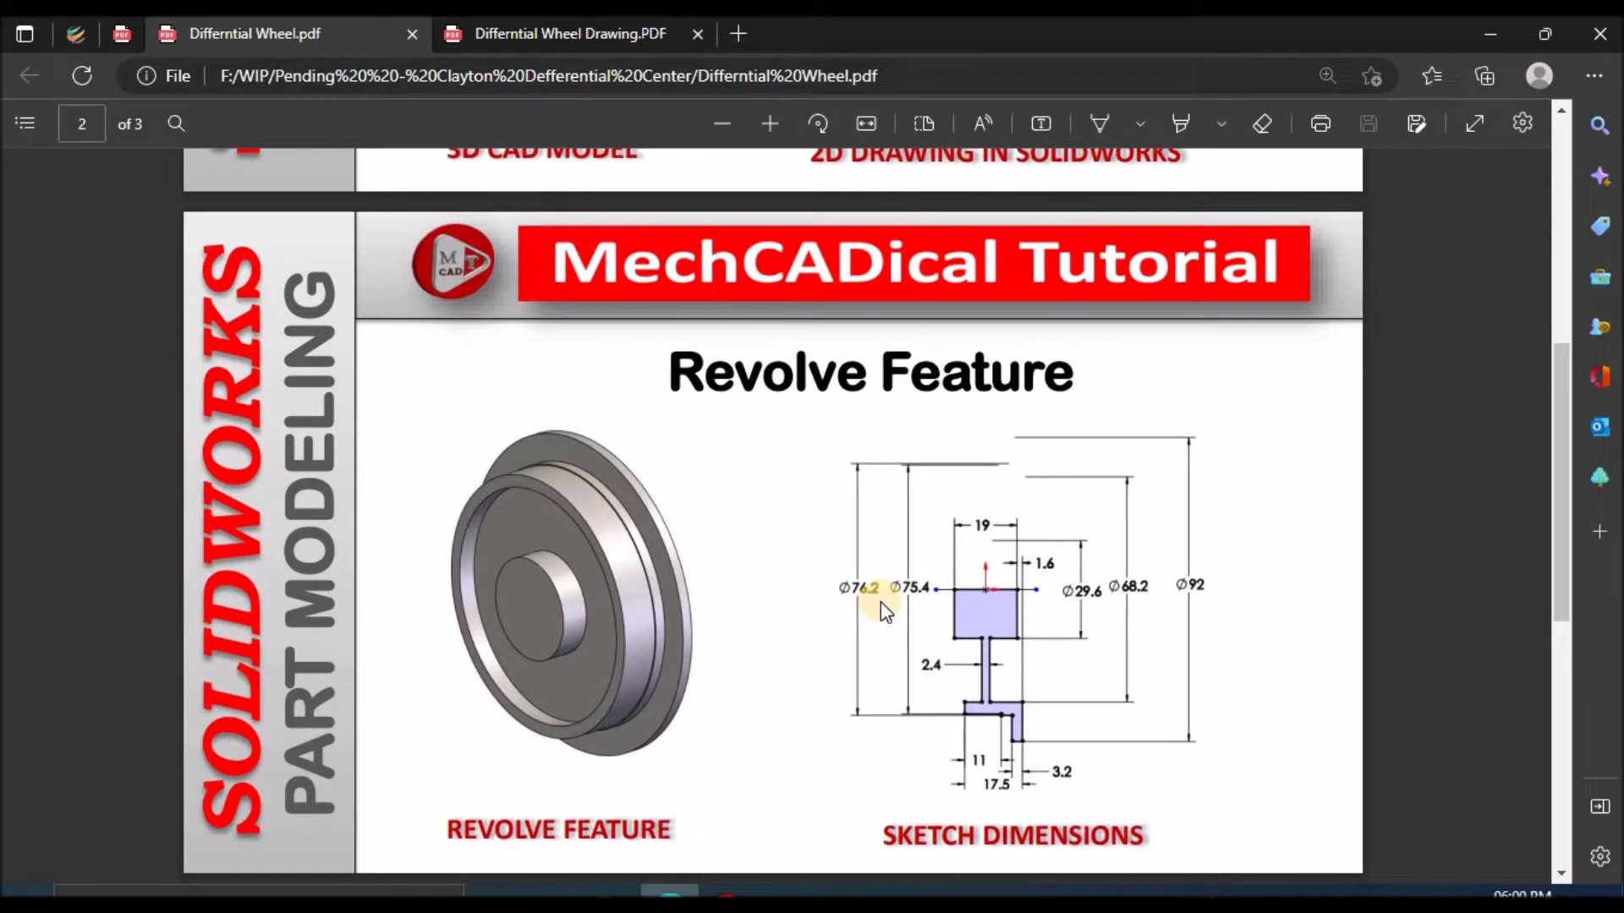
scroll(880, 601, "down", 5)
key("alt+Tab")
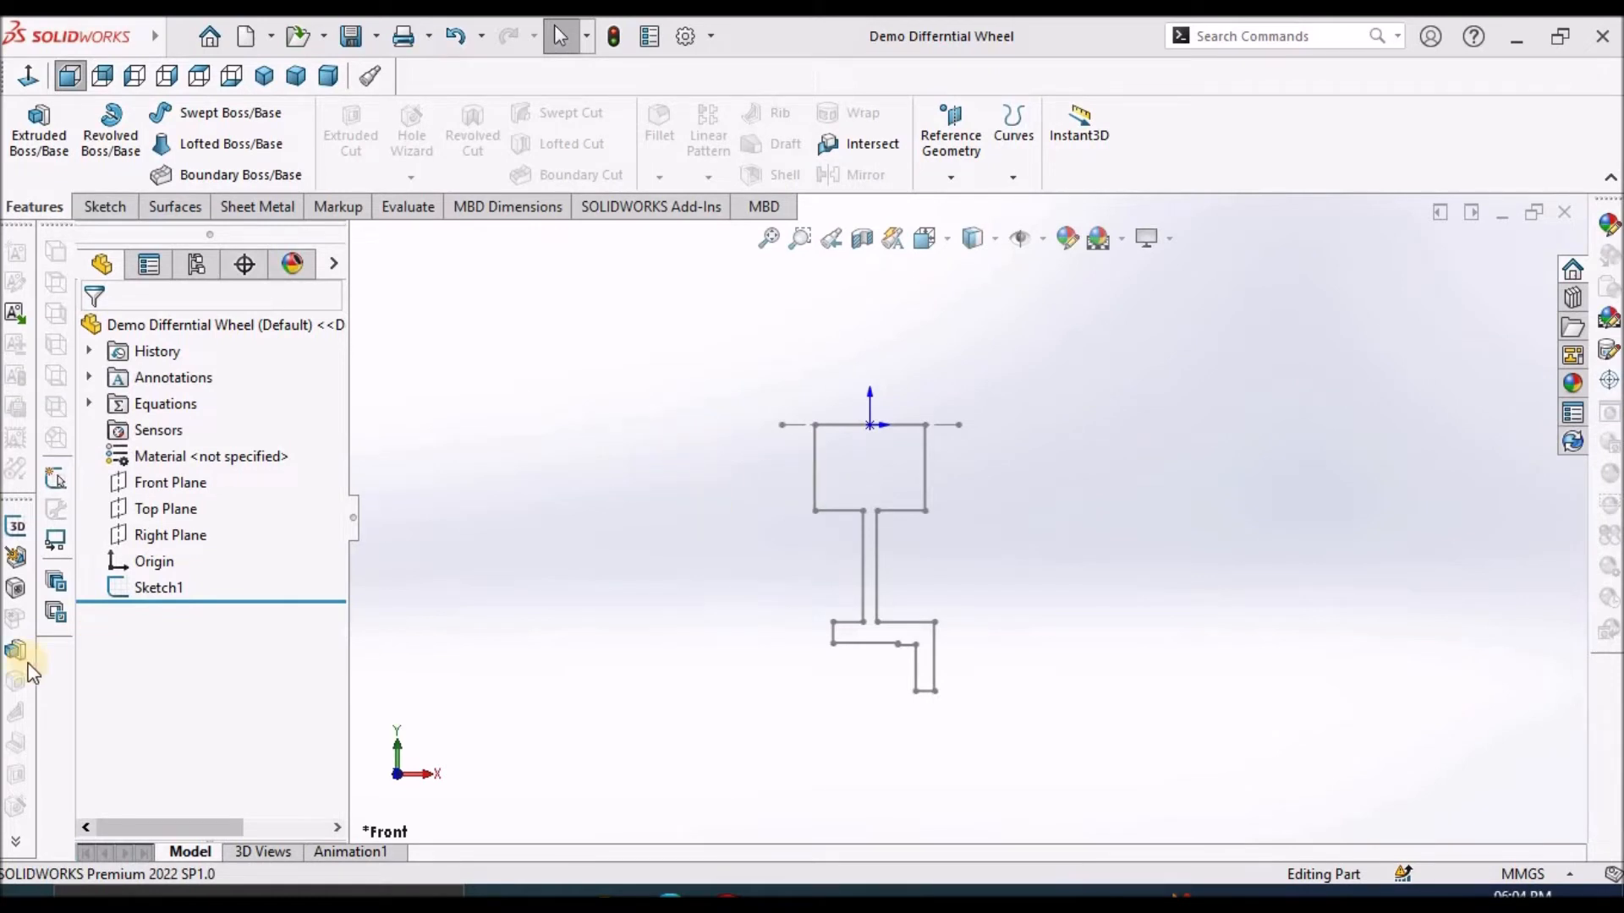
Open the wheel's existing profile sketch for editing with its full set of dimensions in view.
left_click(150, 585)
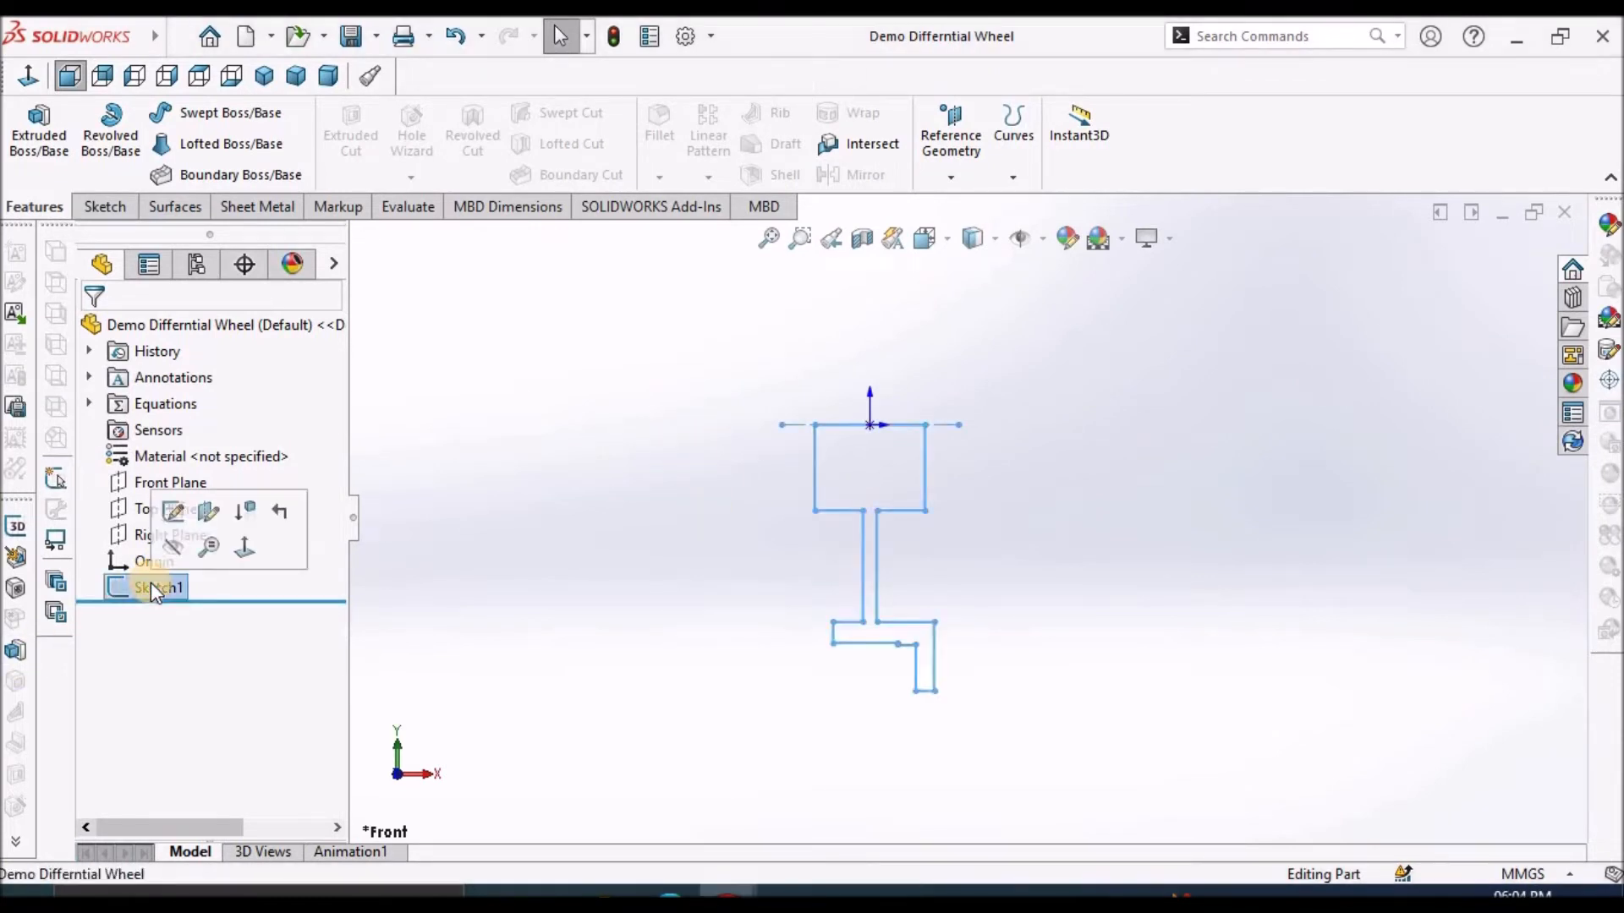
left_click(174, 512)
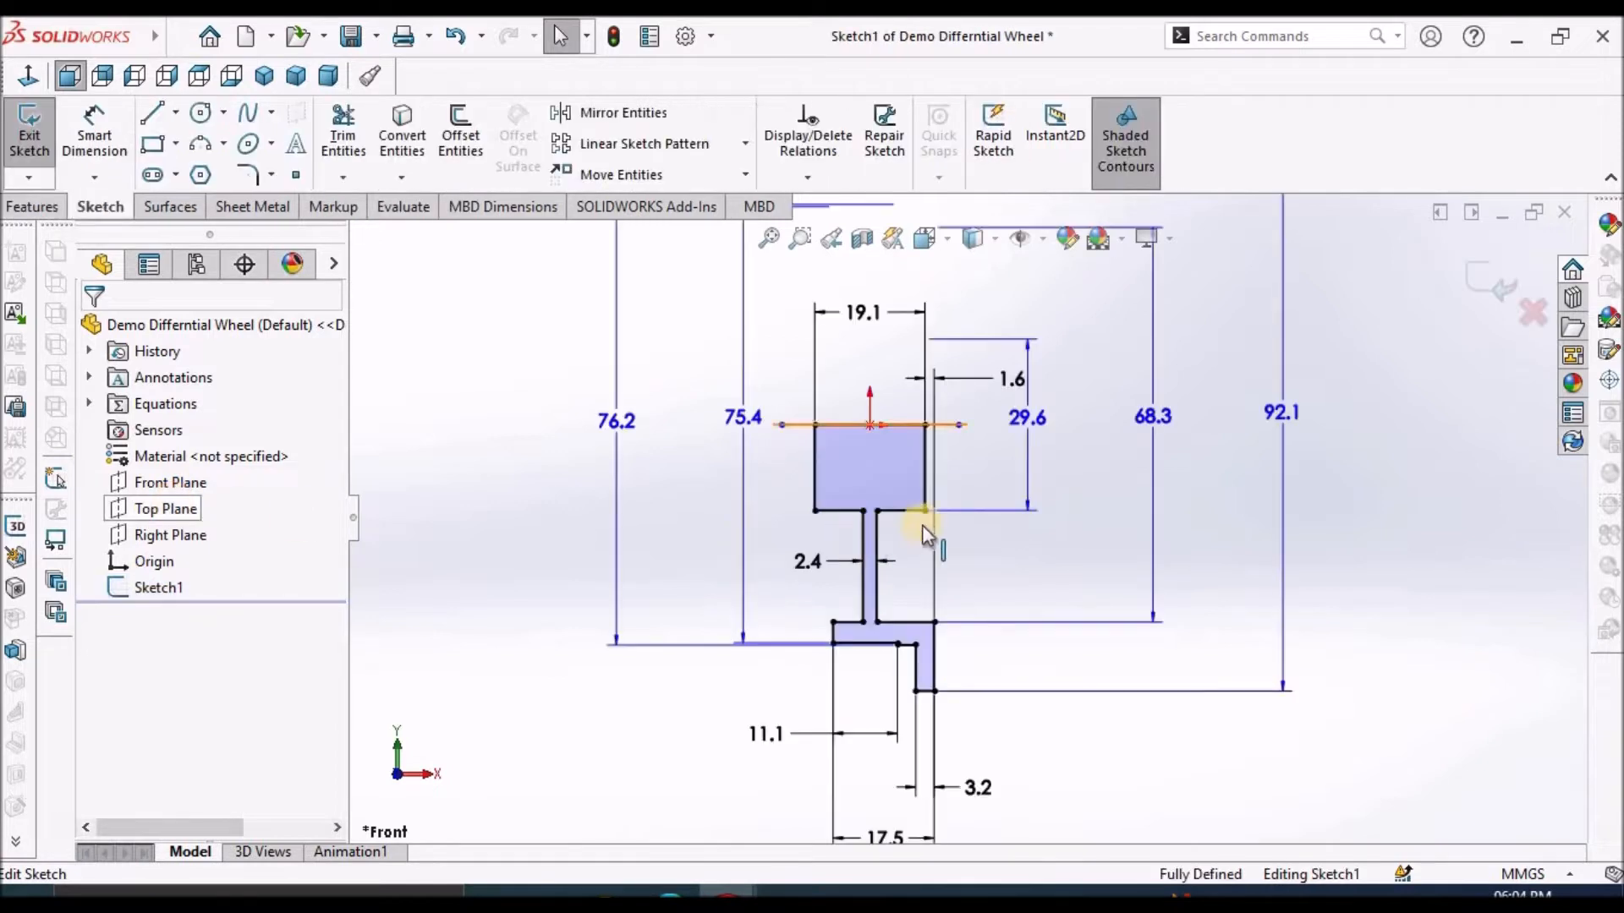
key("f")
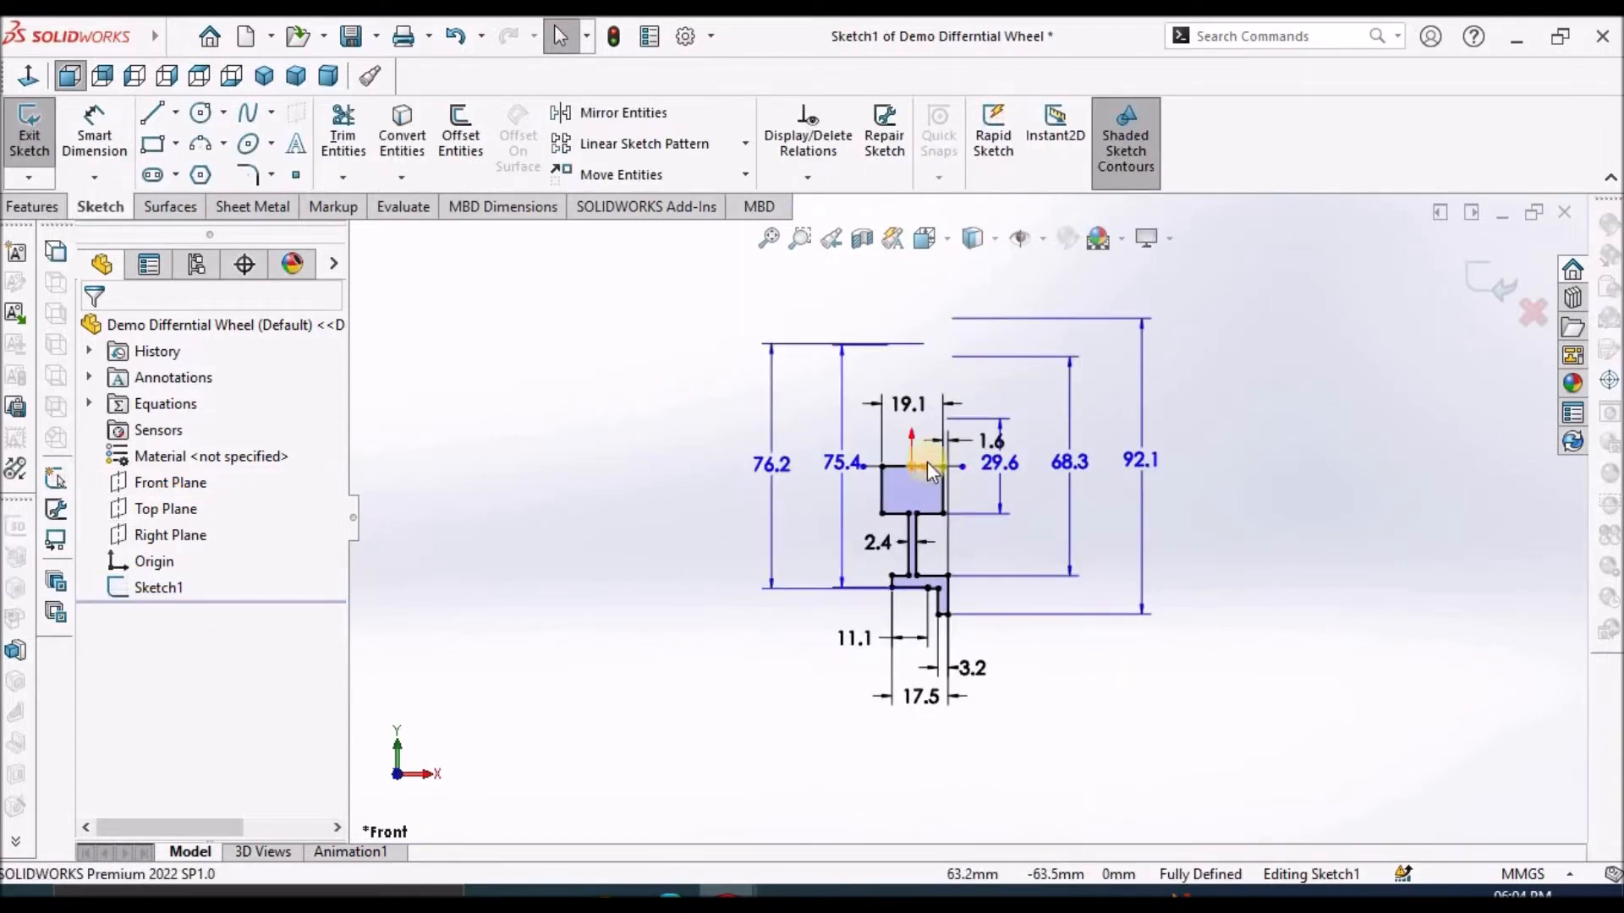
scroll(924, 450, "down", 1)
scroll(1002, 554, "down", 2)
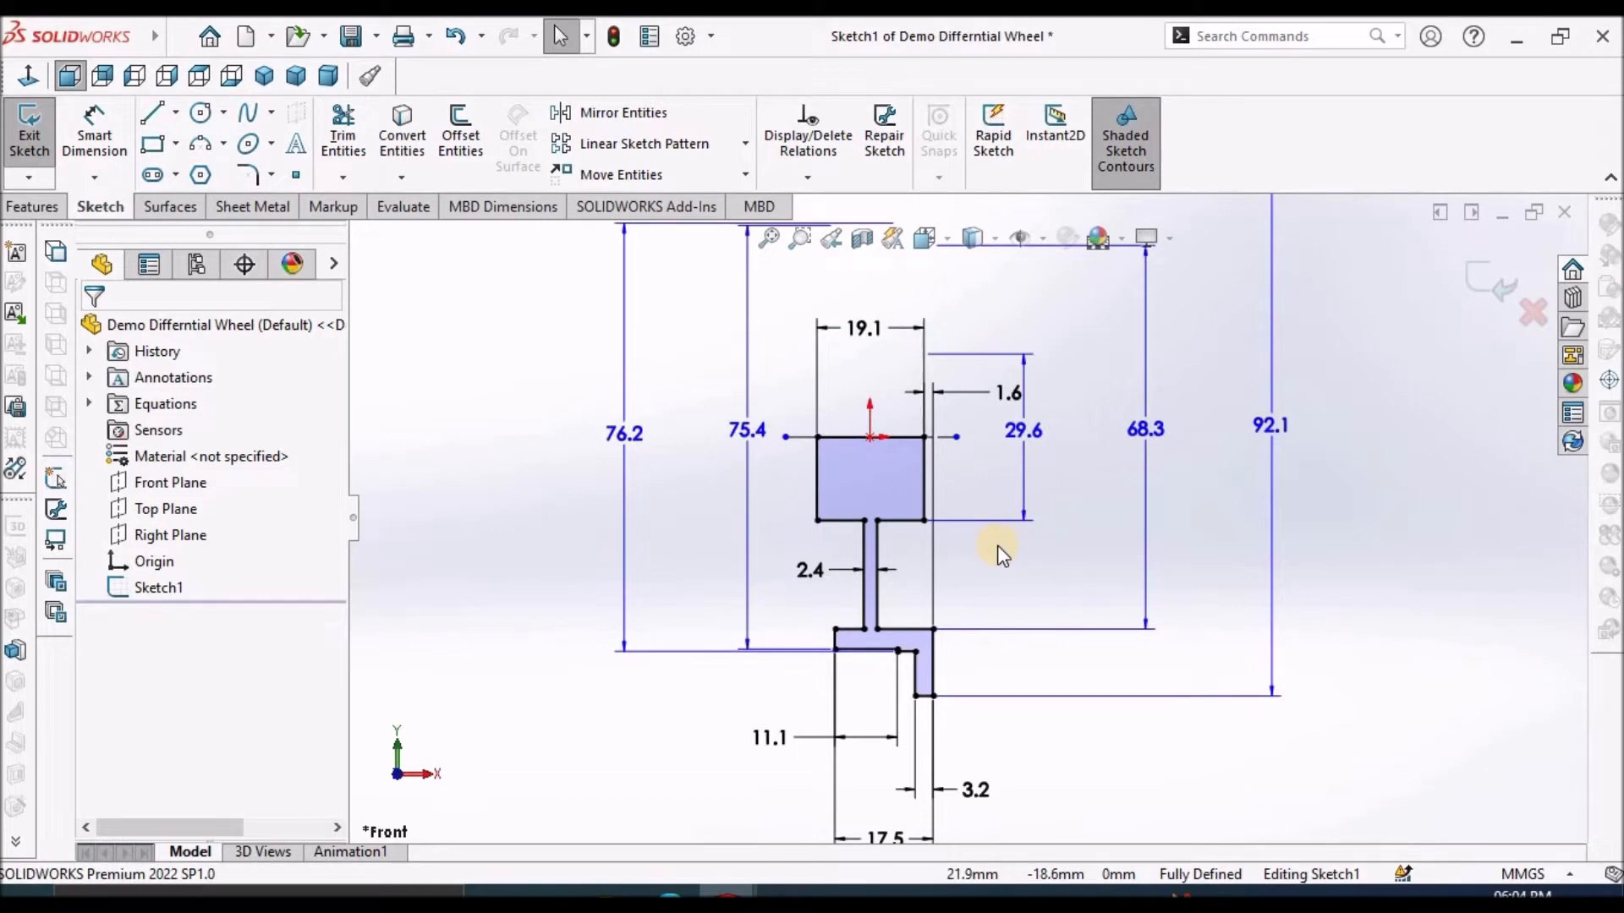
Switch to the browser and compare the profile with the Revolve Feature page of the PDF.
left_click(674, 889)
scroll(907, 550, "up", 5)
scroll(907, 549, "down", 10)
scroll(1399, 511, "up", 6)
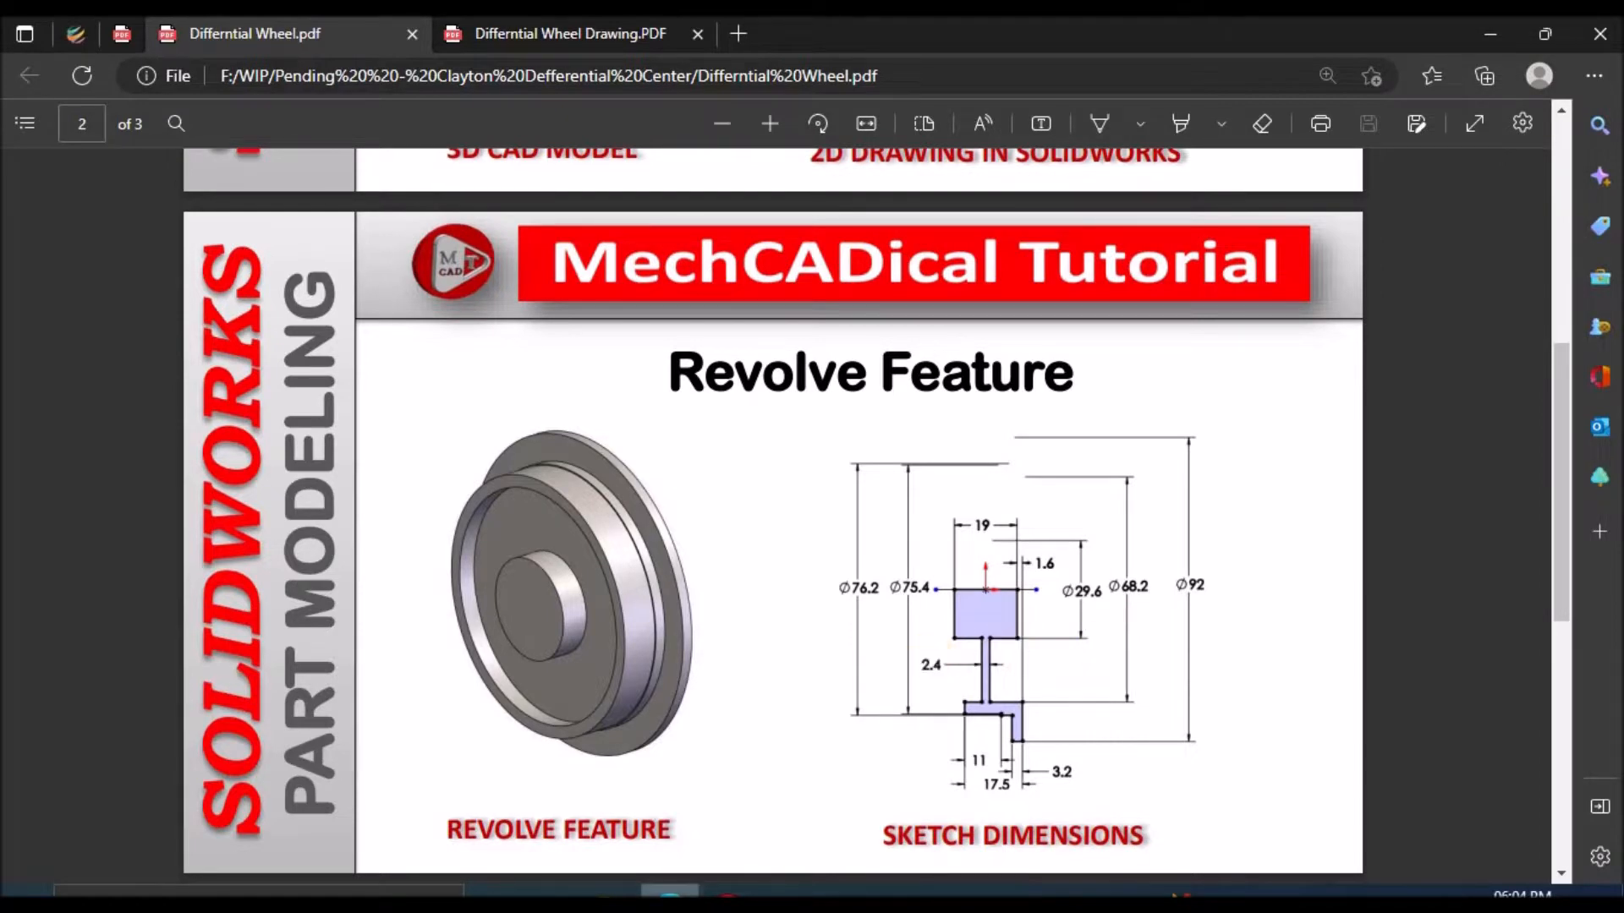
Switch back to SOLIDWORKS and revolve the profile 360 degrees about its horizontal centerline as a Revolved Boss/Base.
key("alt+Tab")
left_click(34, 206)
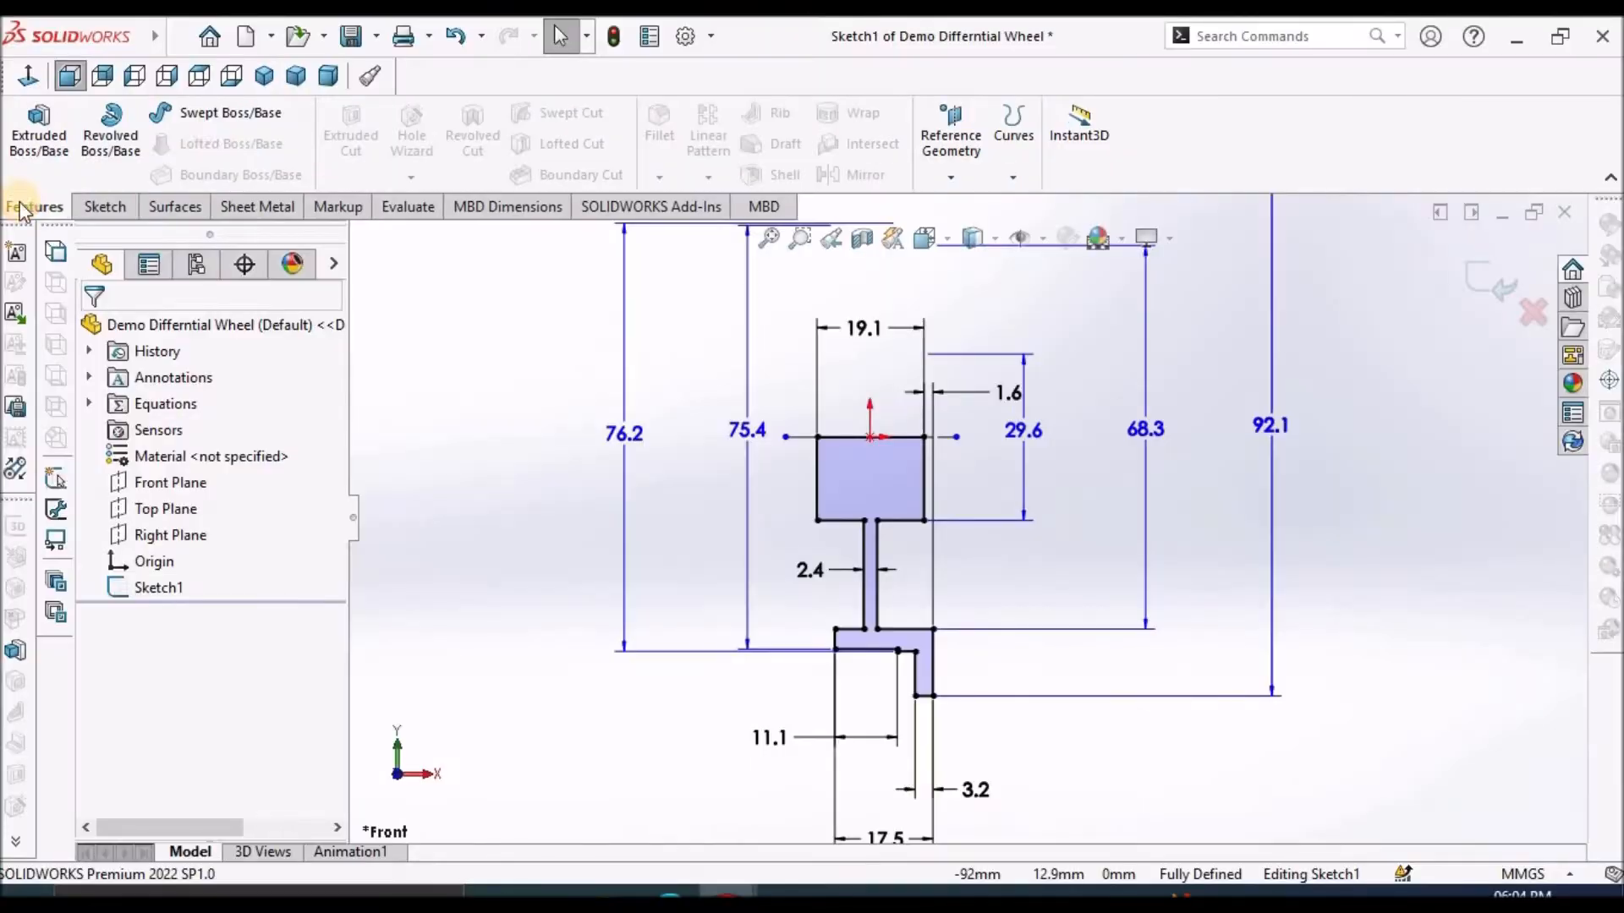
left_click(111, 134)
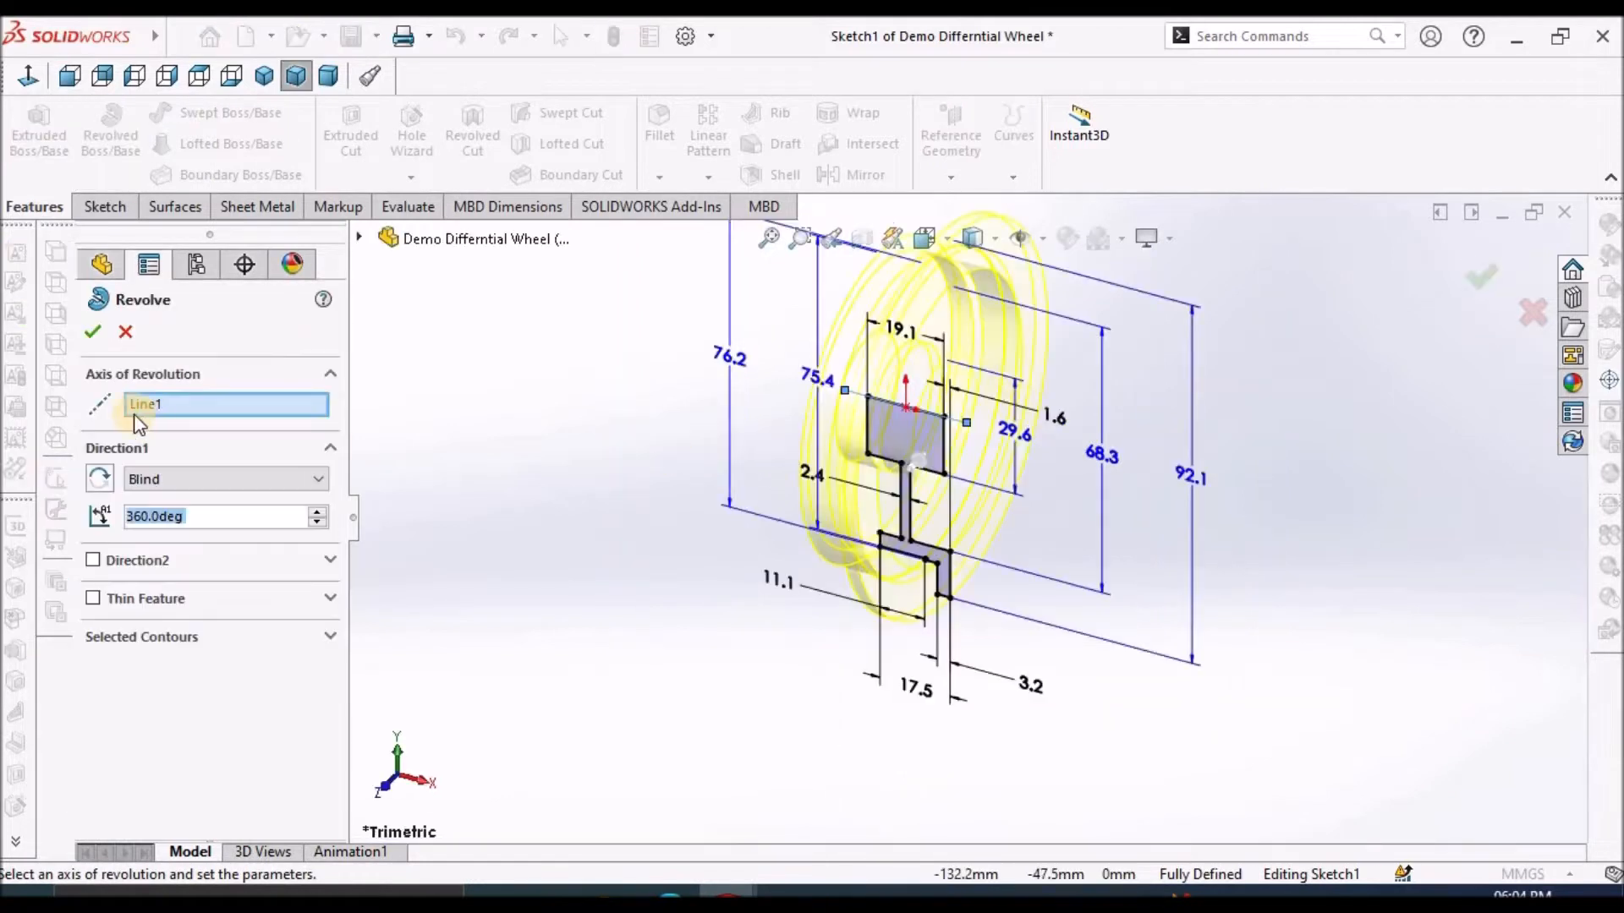
left_click(95, 333)
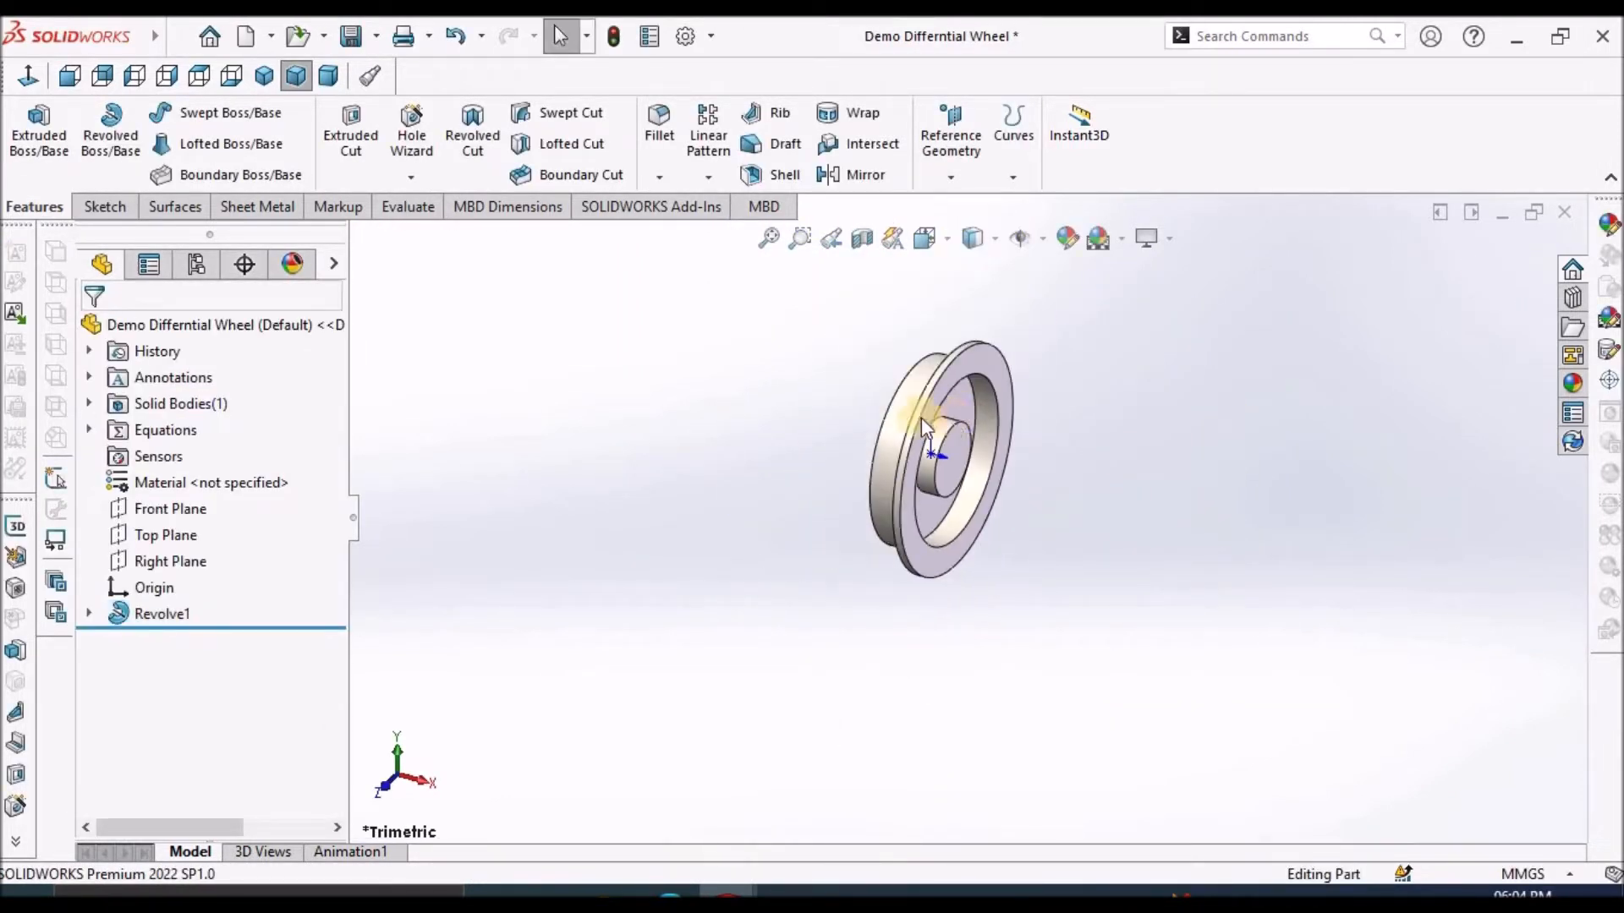
Start a sketch on the recessed web face around the hub and set the model display to wireframe.
scroll(905, 432, "down", 3)
middle_click_drag(896, 443, 1028, 433)
left_click(780, 465)
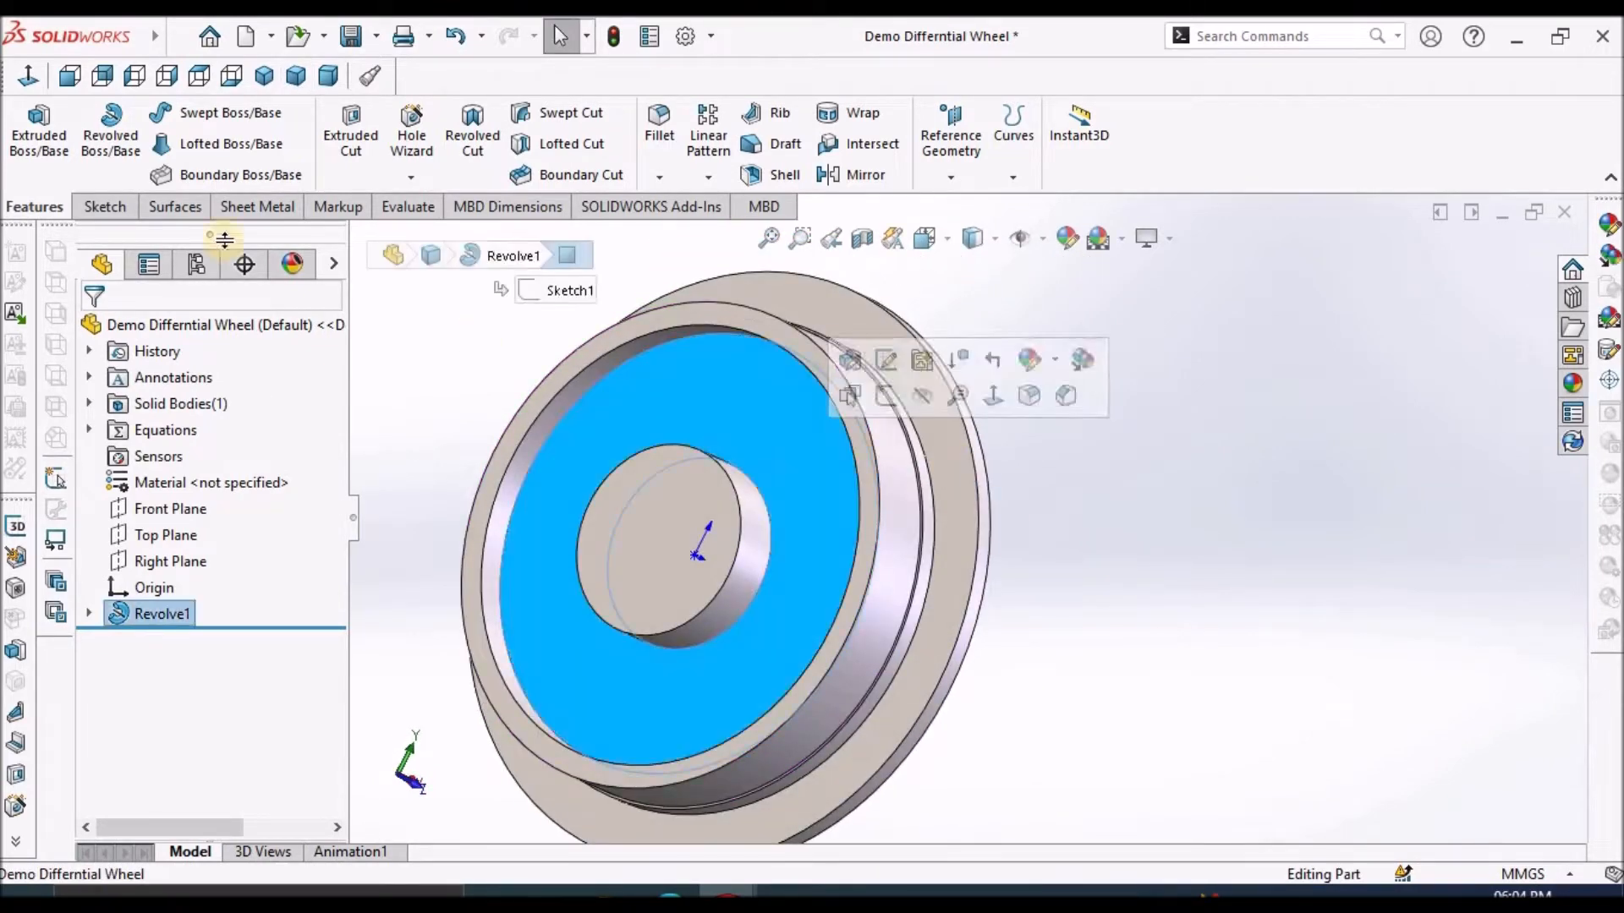
left_click(118, 219)
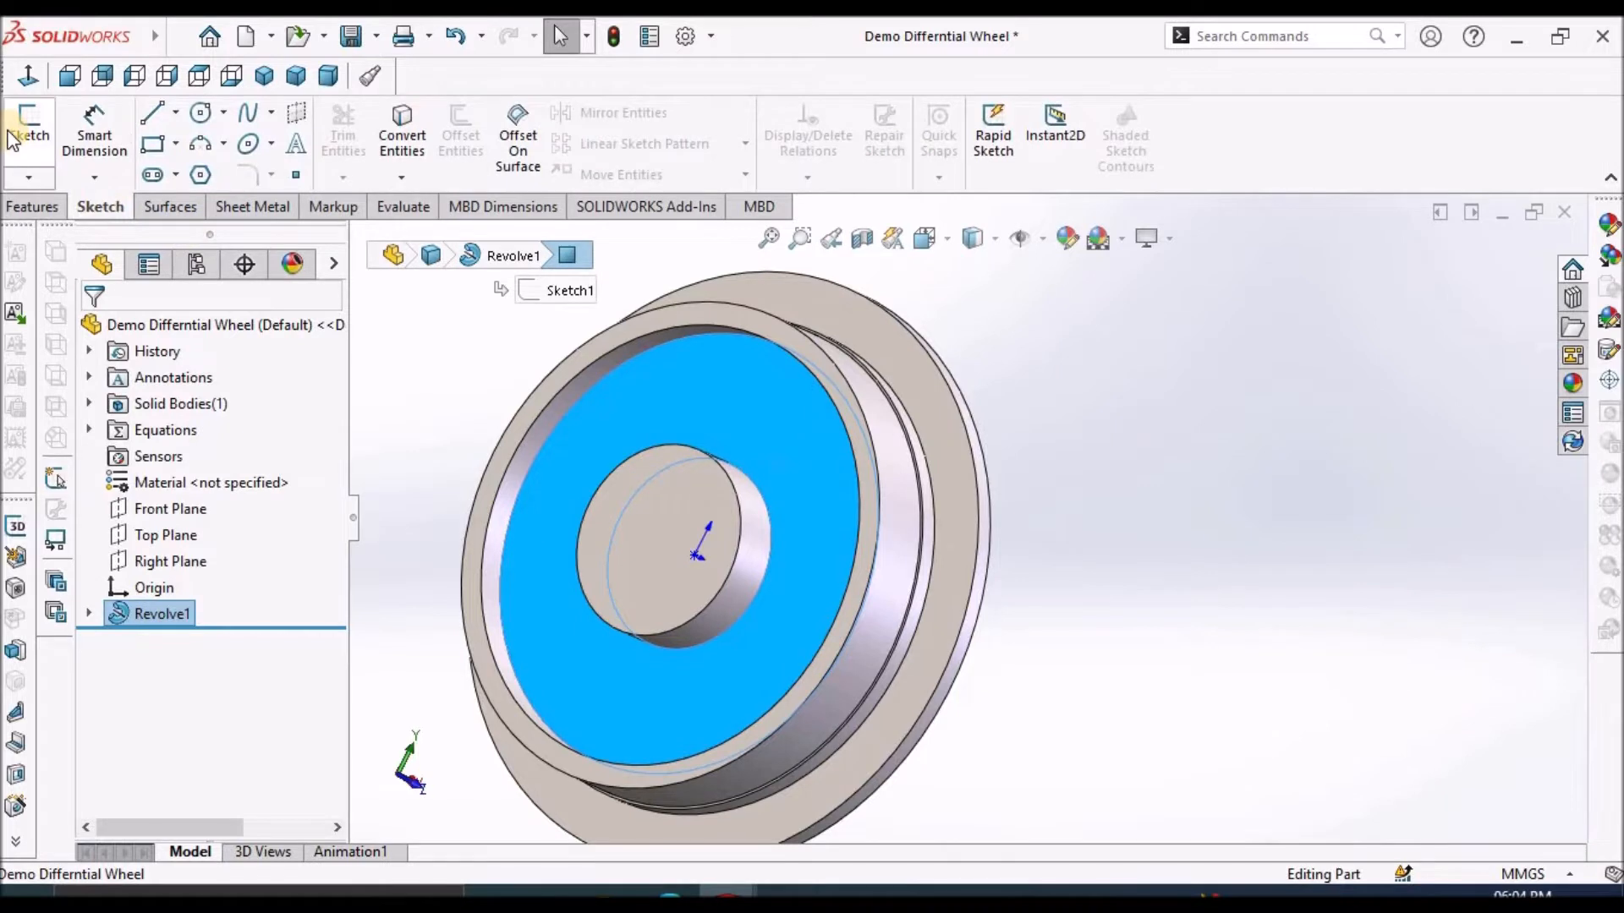
left_click(13, 138)
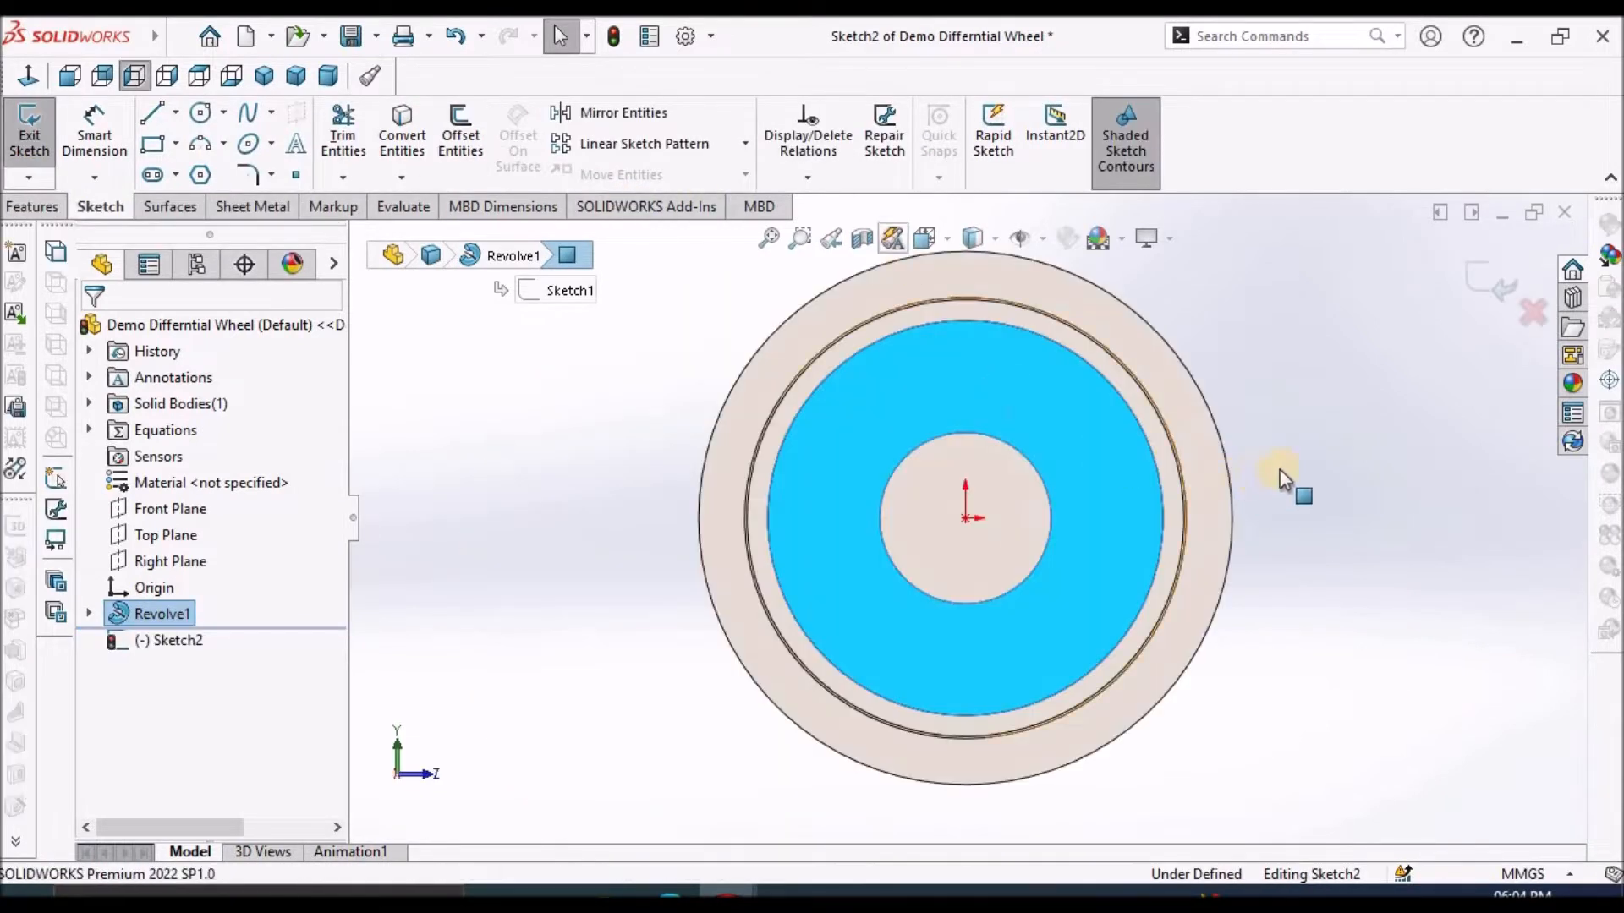
left_click(1358, 387)
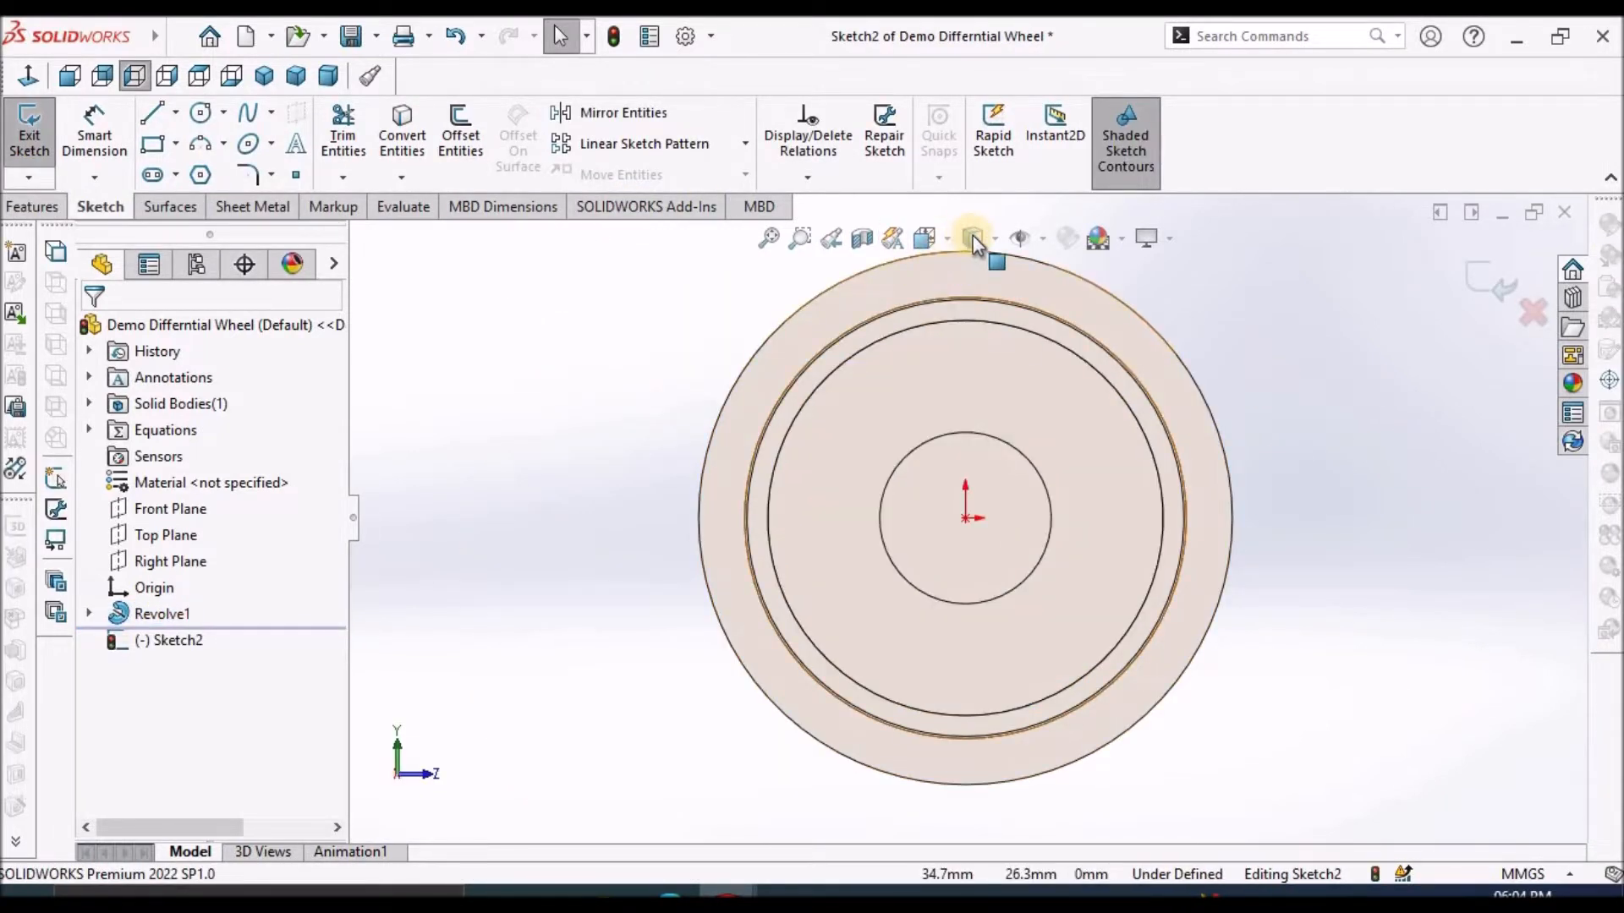
left_click(994, 238)
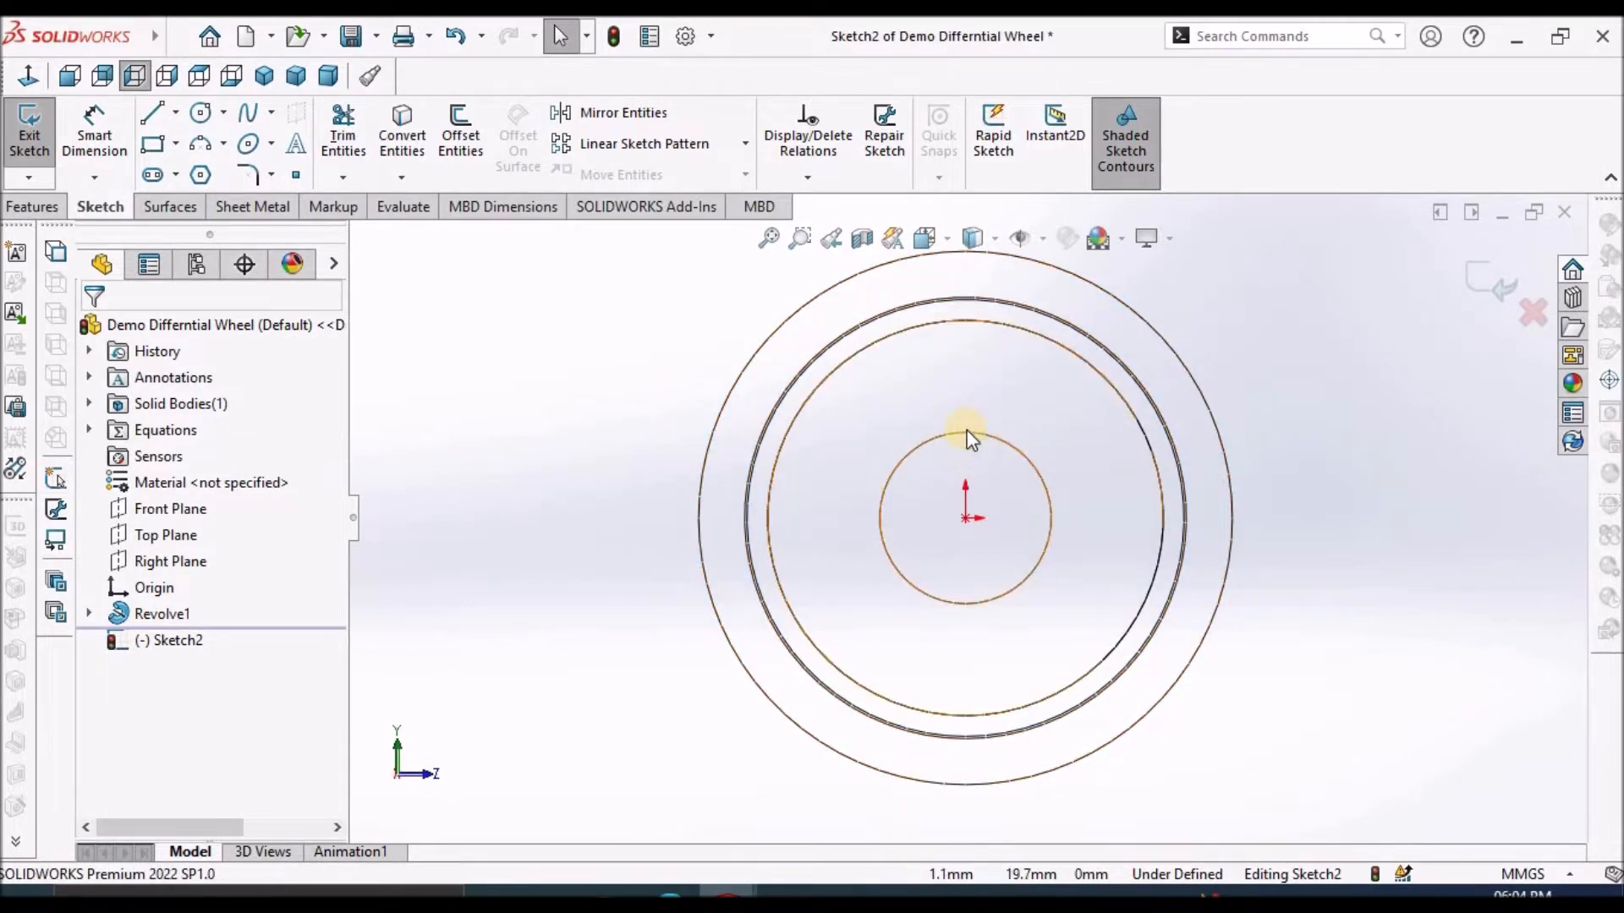
Project the hub's outer circular edge into the sketch with Convert Entities.
scroll(966, 433, "down", 3)
left_click_drag(983, 440, 893, 371)
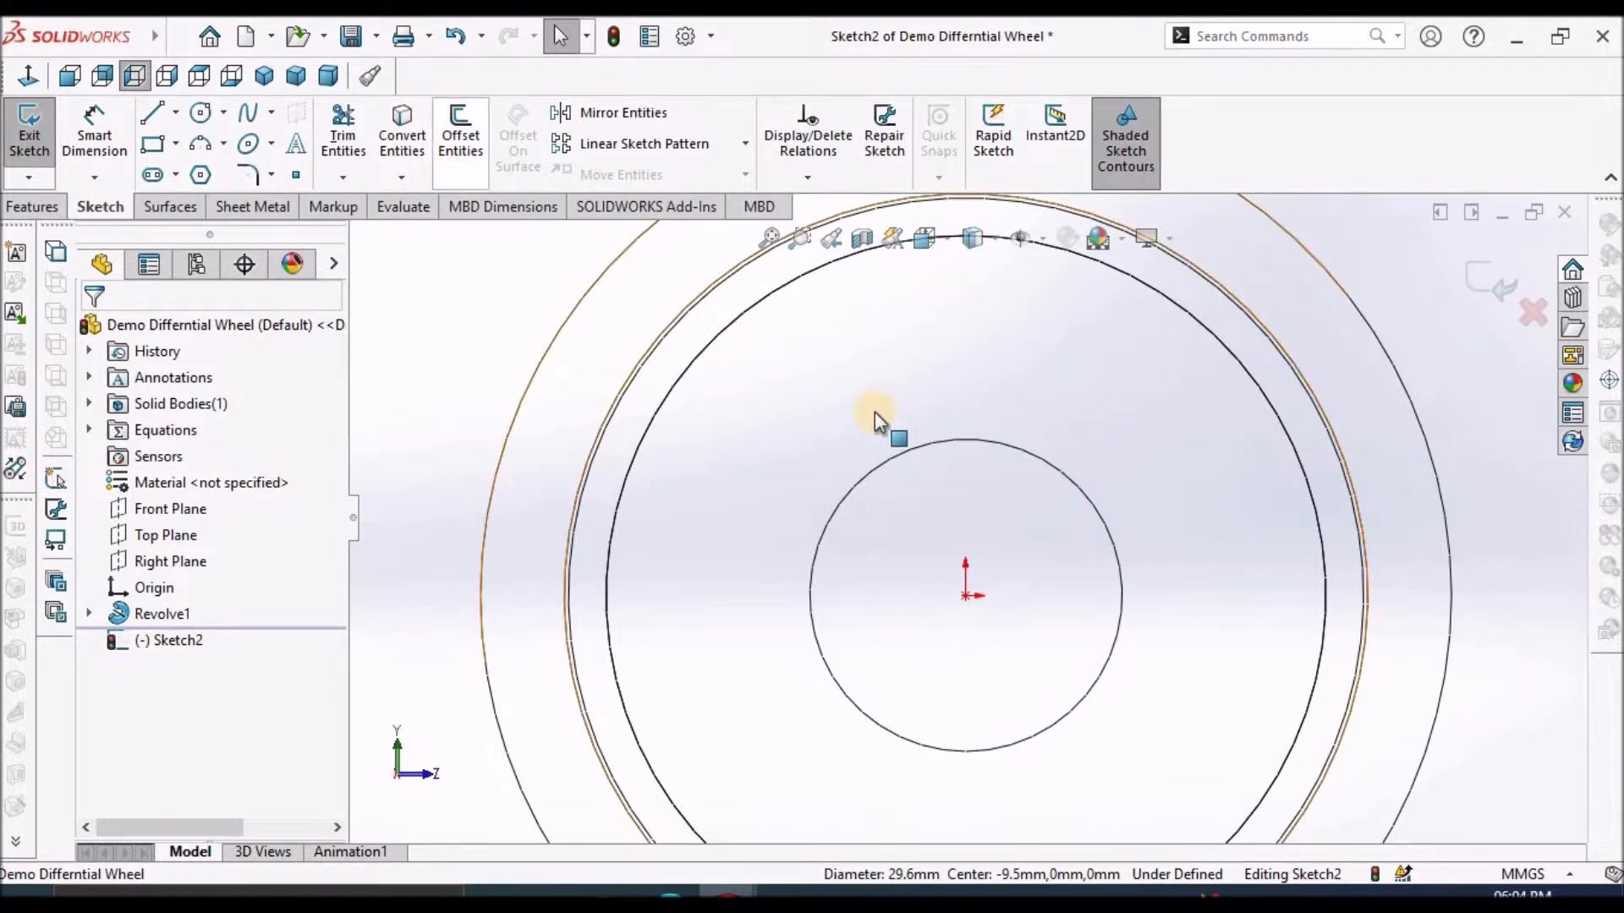
middle_click_drag(850, 467, 919, 470)
scroll(937, 482, "up", 3)
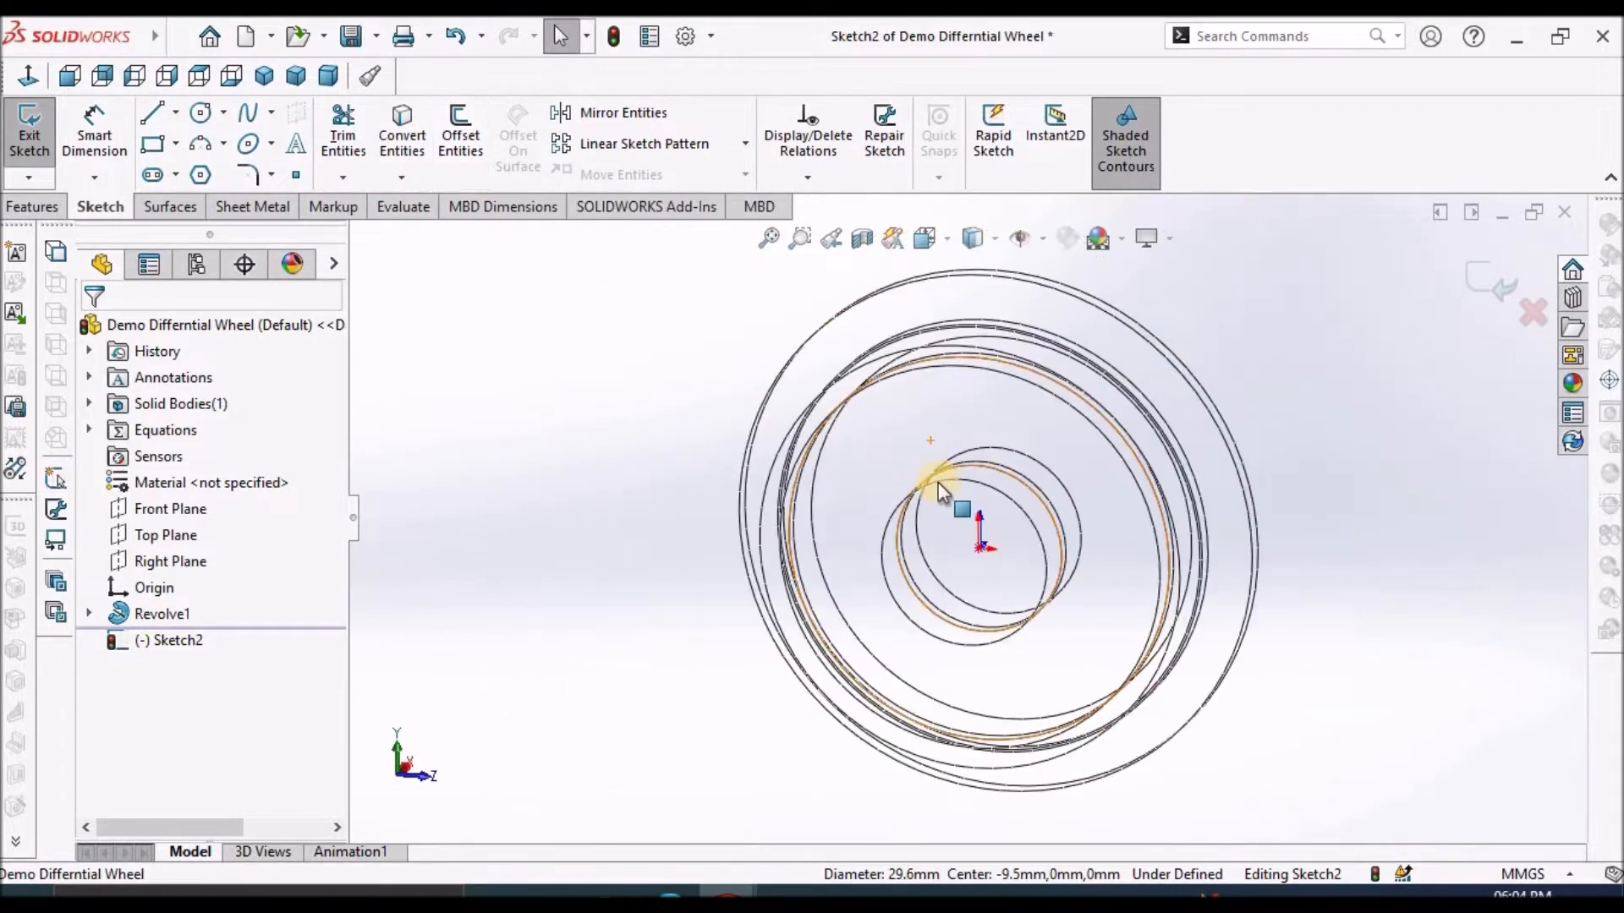
left_click(966, 475)
left_click(403, 136)
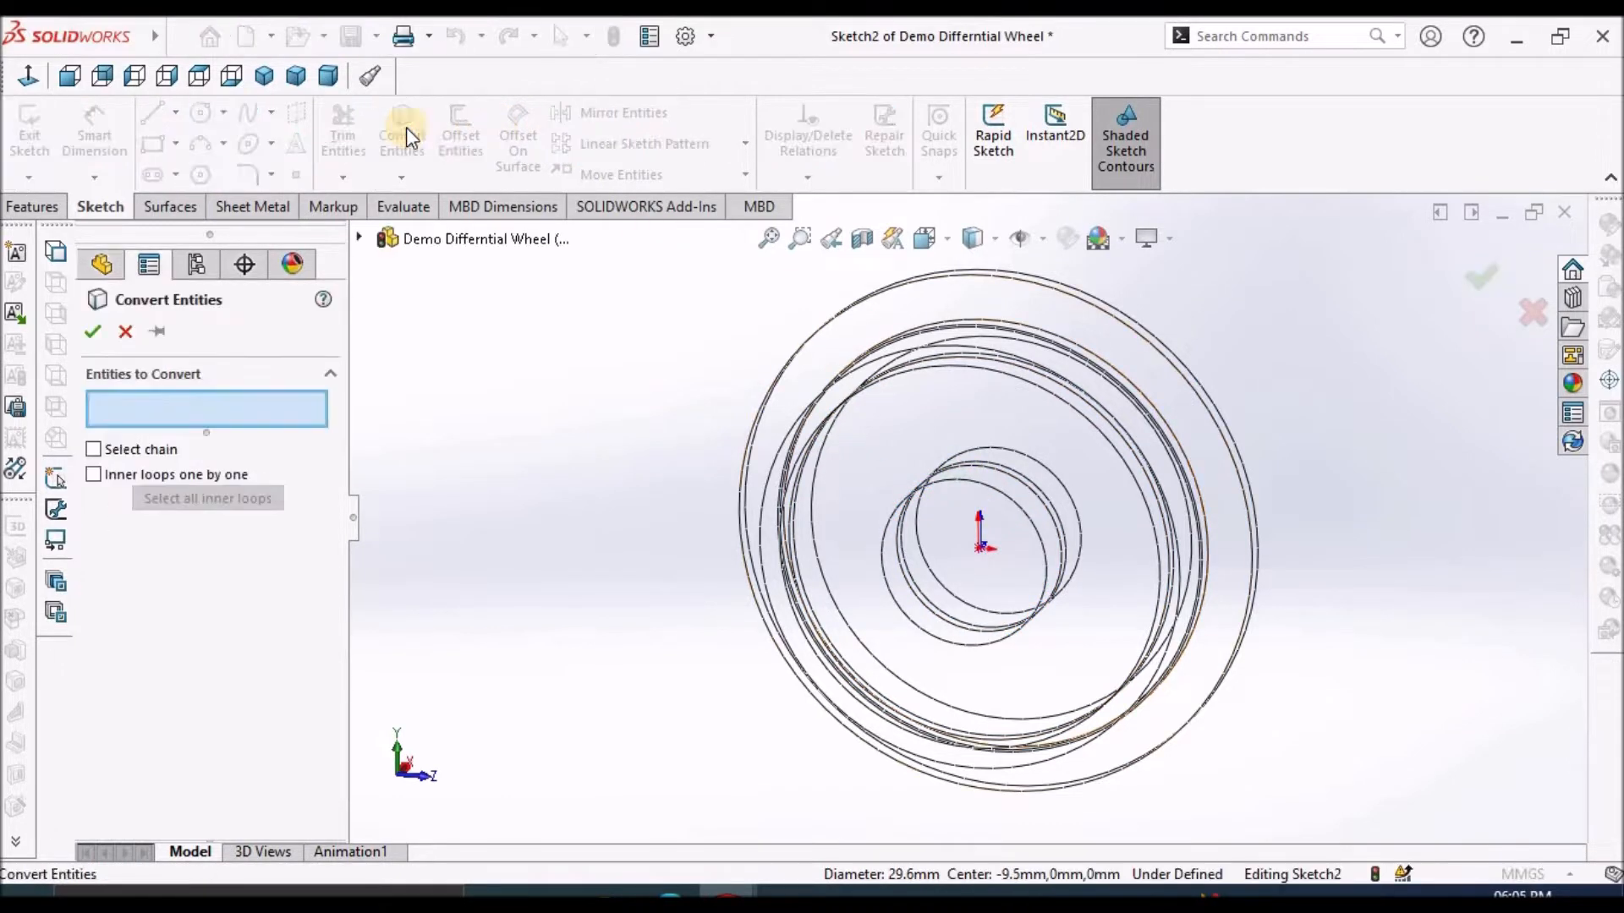
left_click(973, 482)
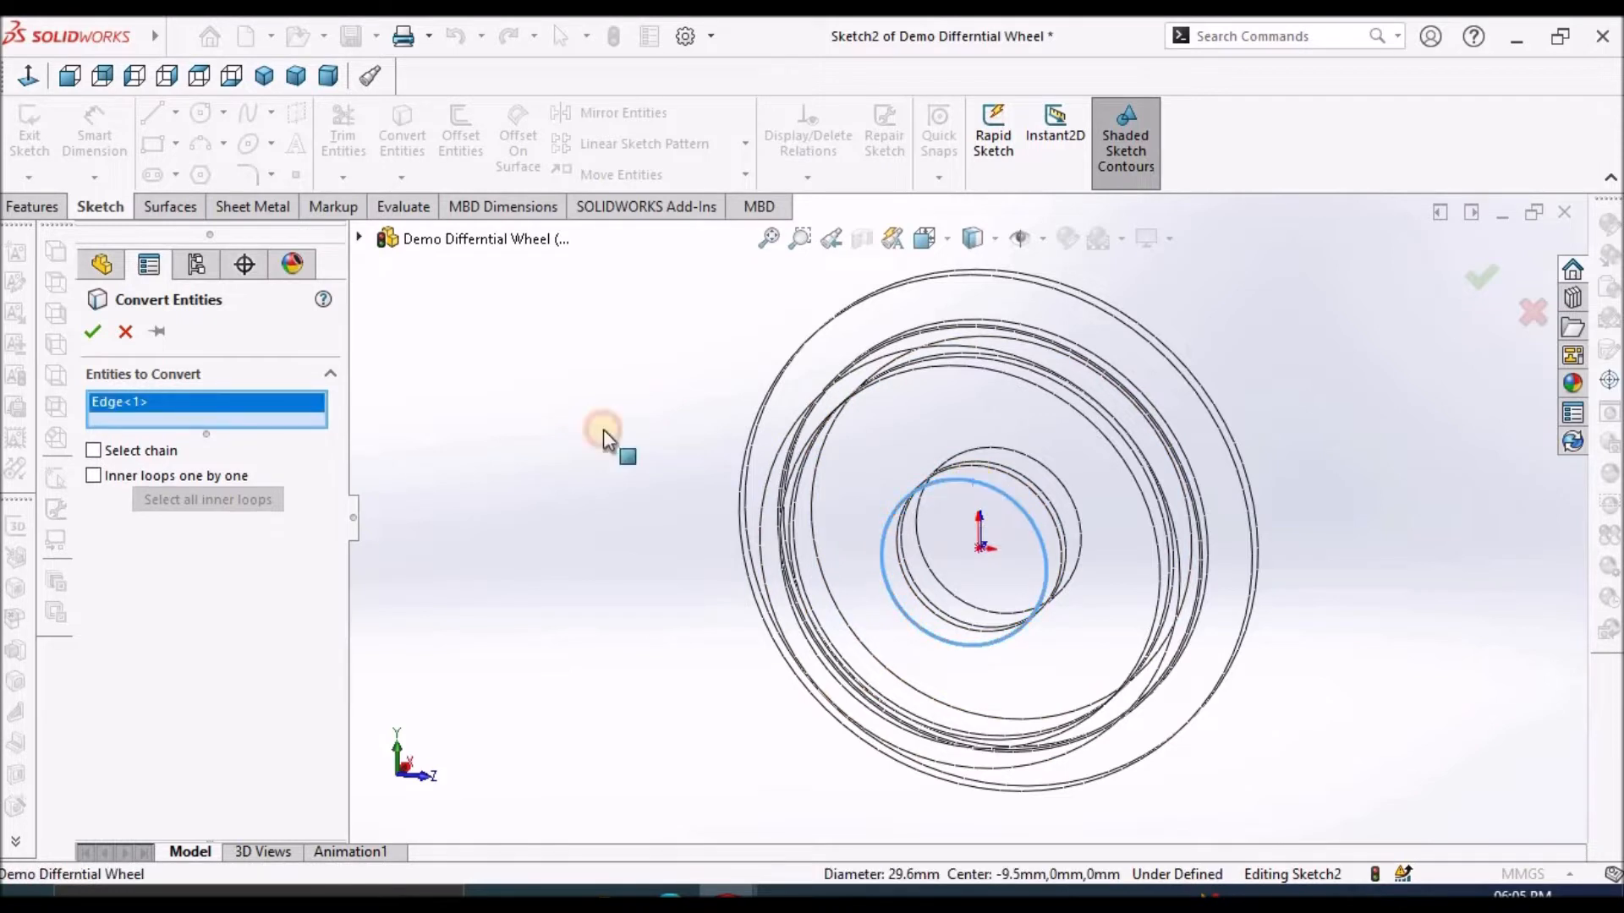
left_click(97, 330)
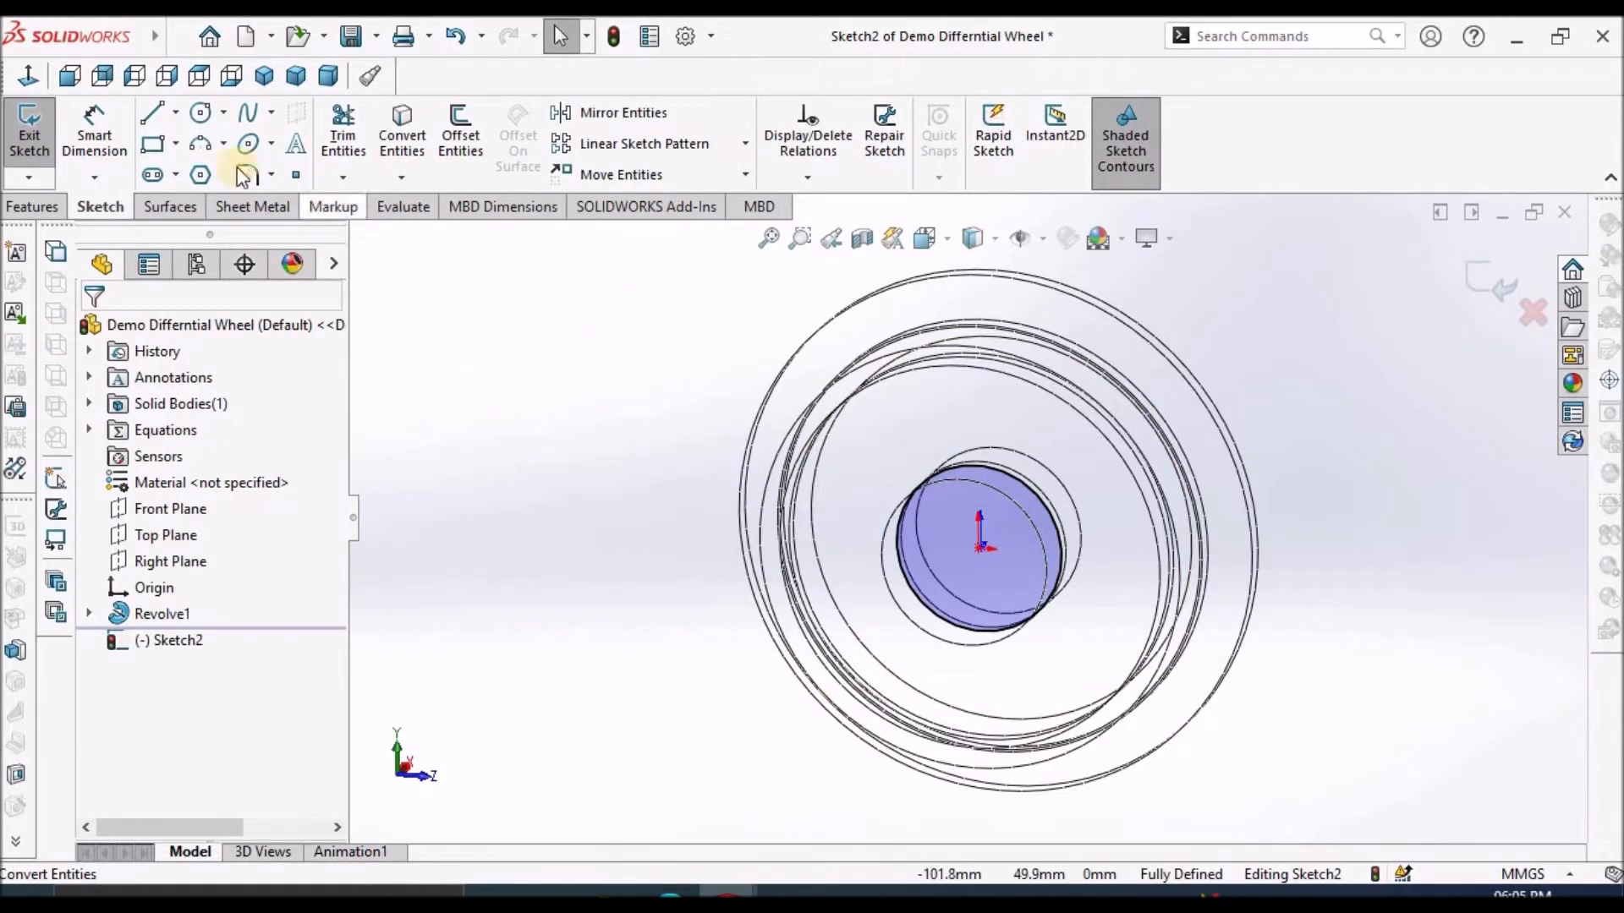
Orient the view normal to the sketch and turn off shaded sketch contours.
left_click(65, 76)
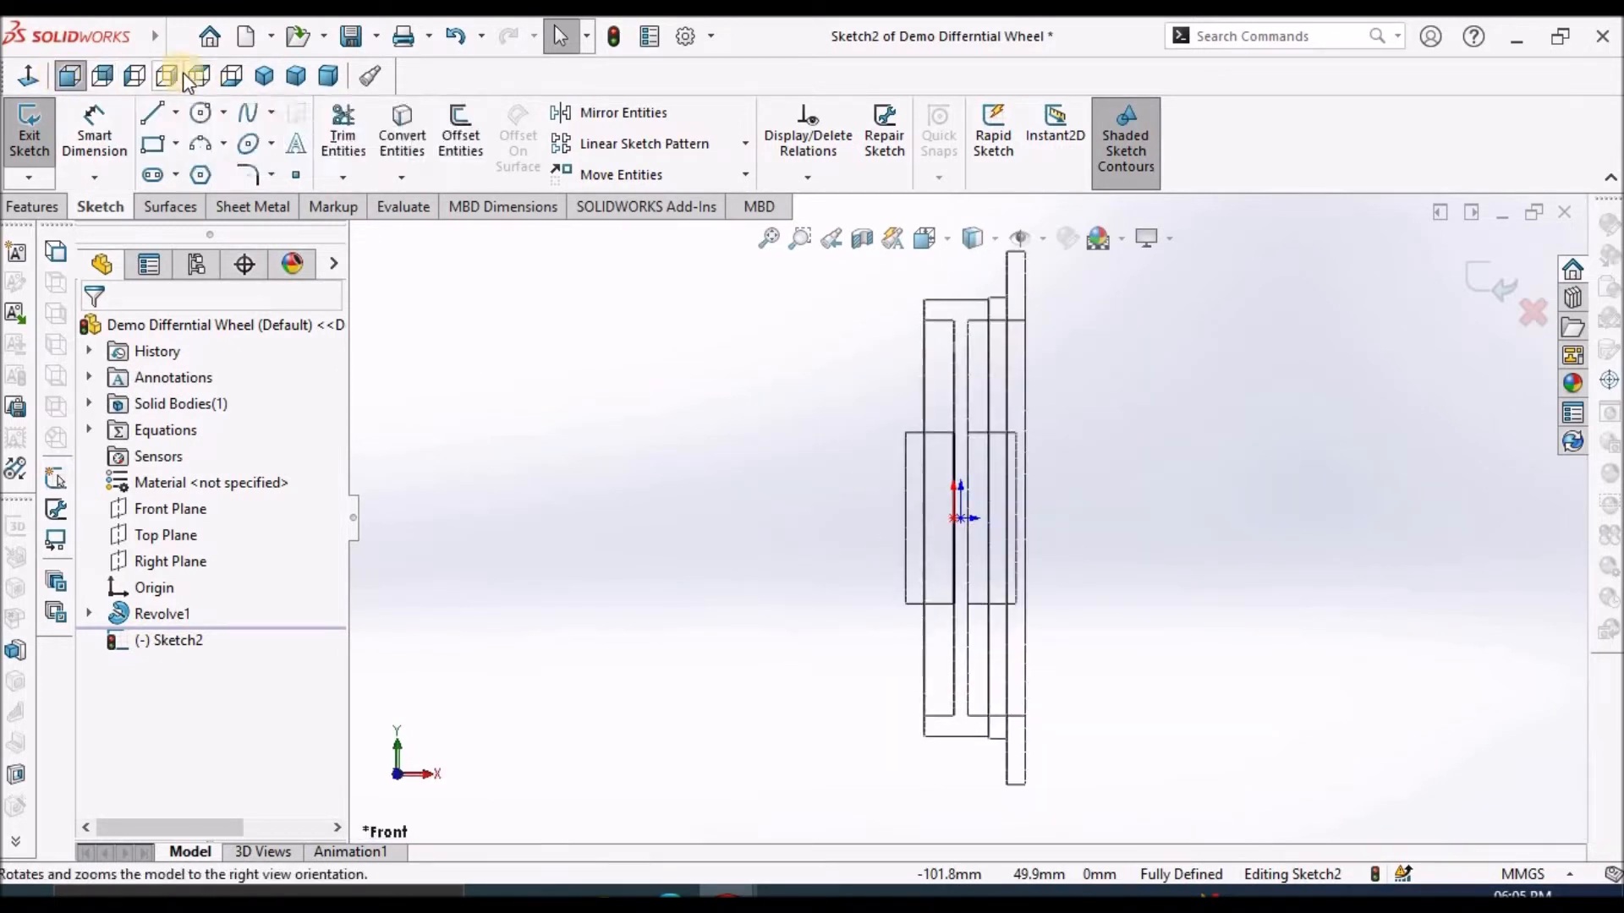
left_click(28, 77)
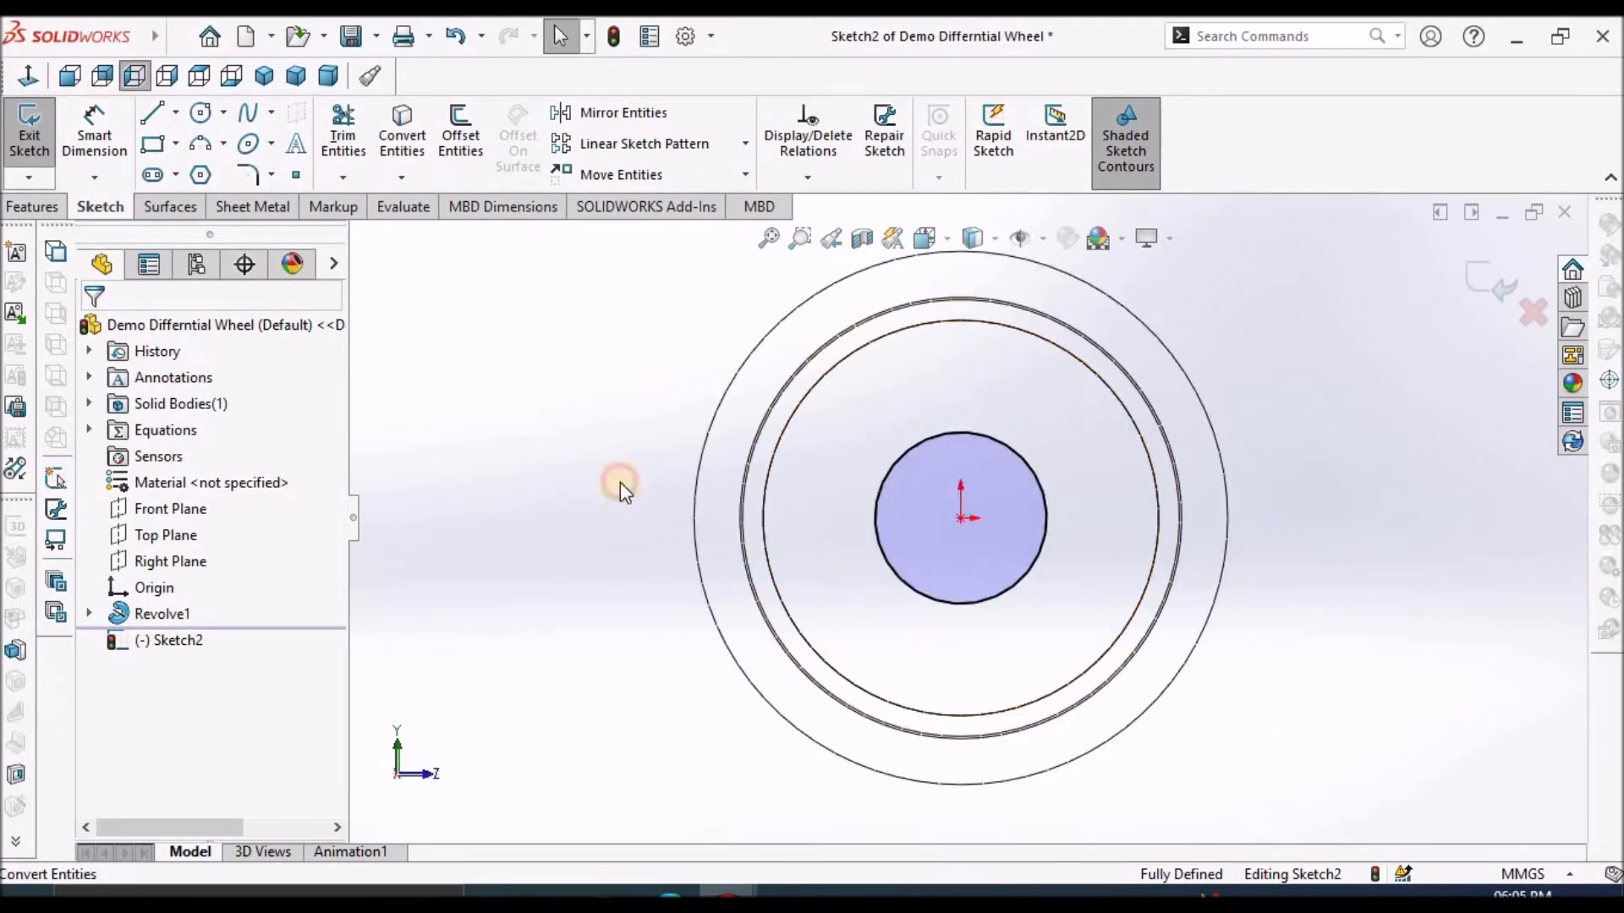
scroll(971, 504, "up", 1)
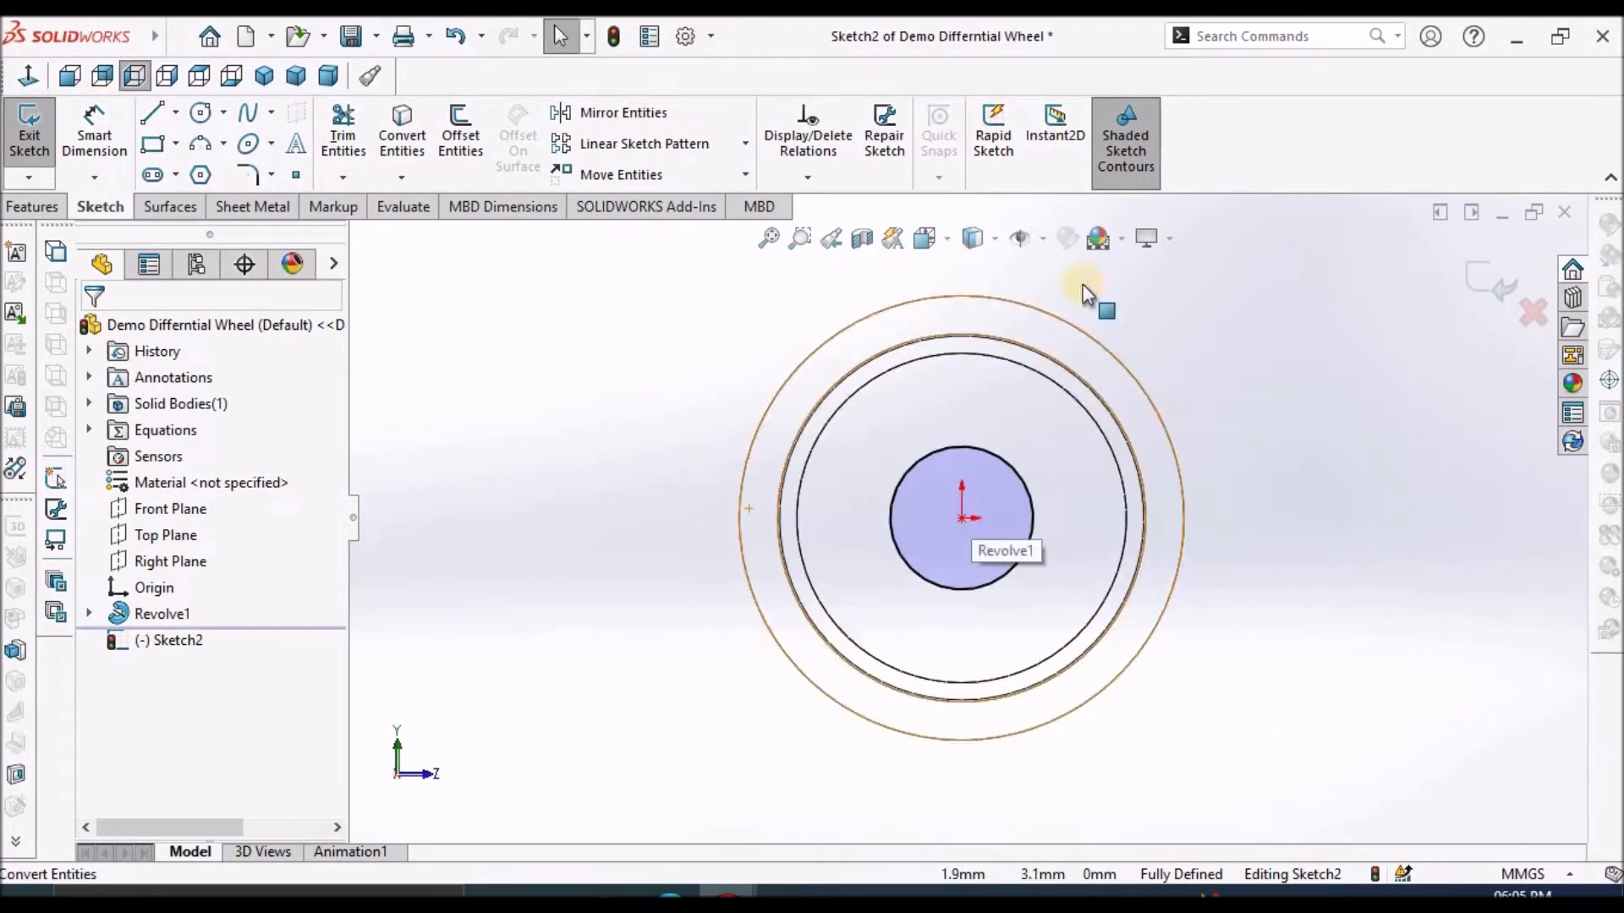
left_click(1113, 154)
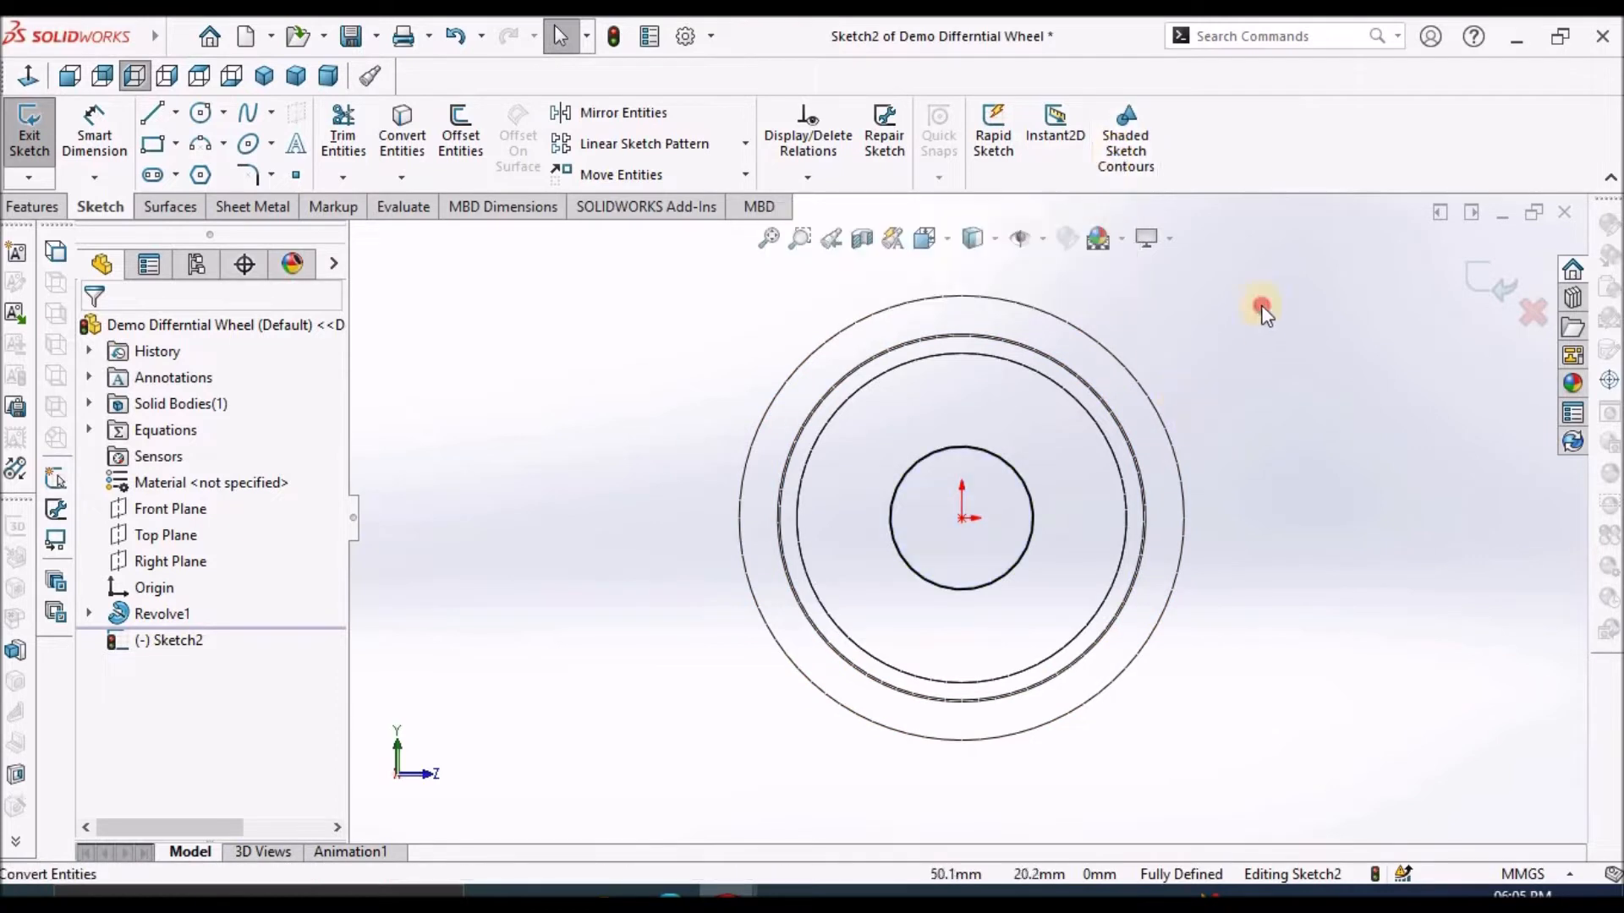
Change the converted hub circle to construction geometry.
scroll(1012, 474, "down", 1)
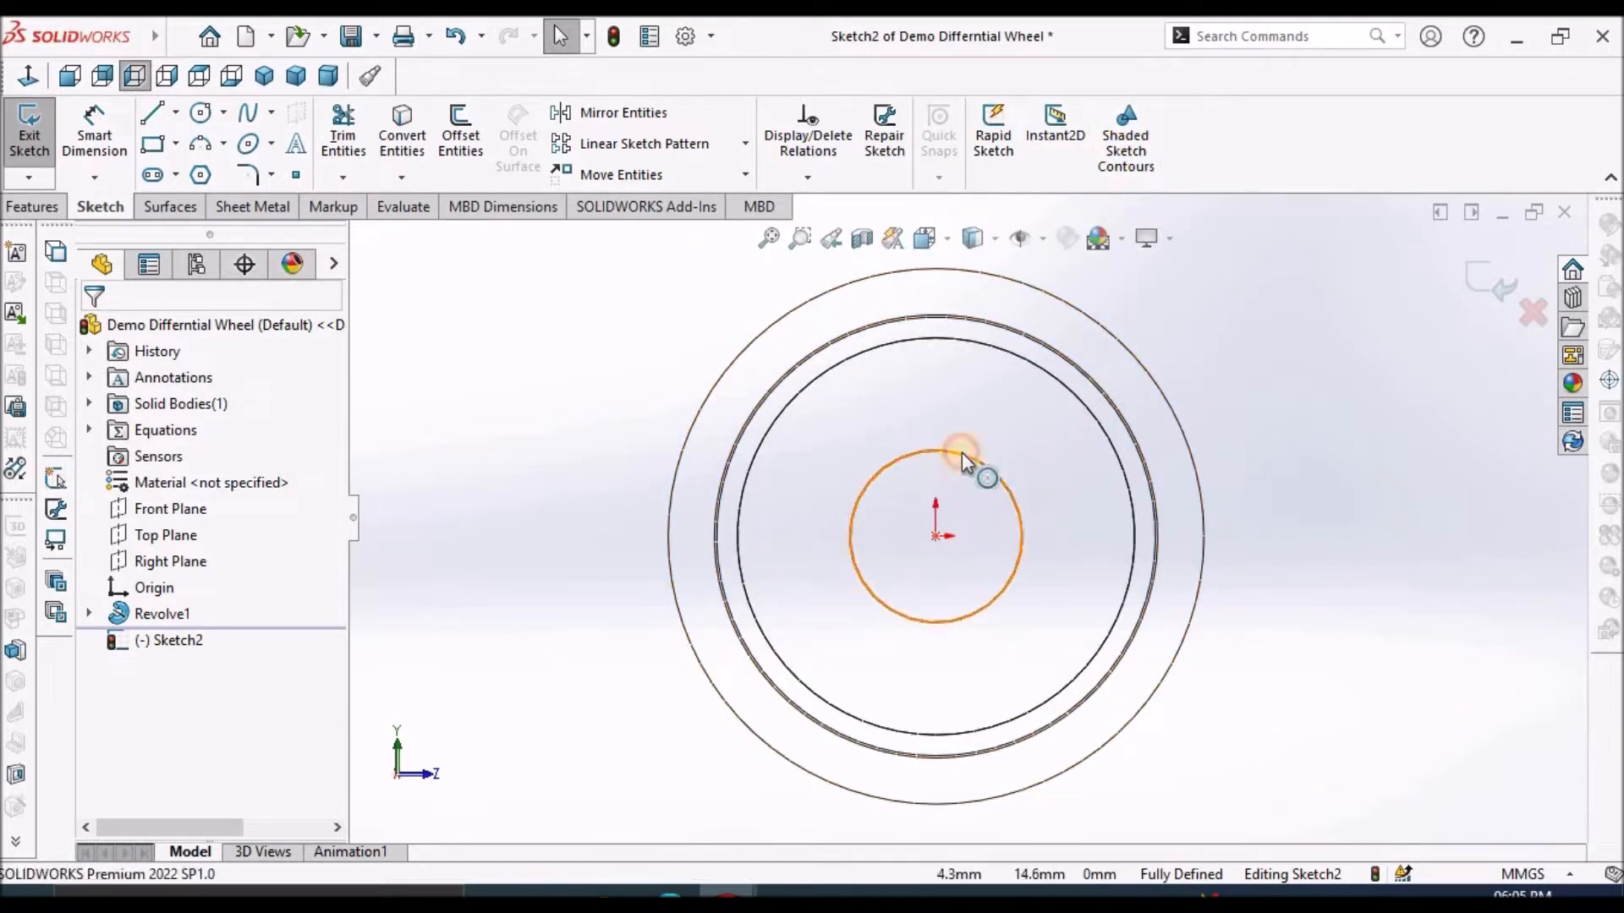
left_click(962, 455)
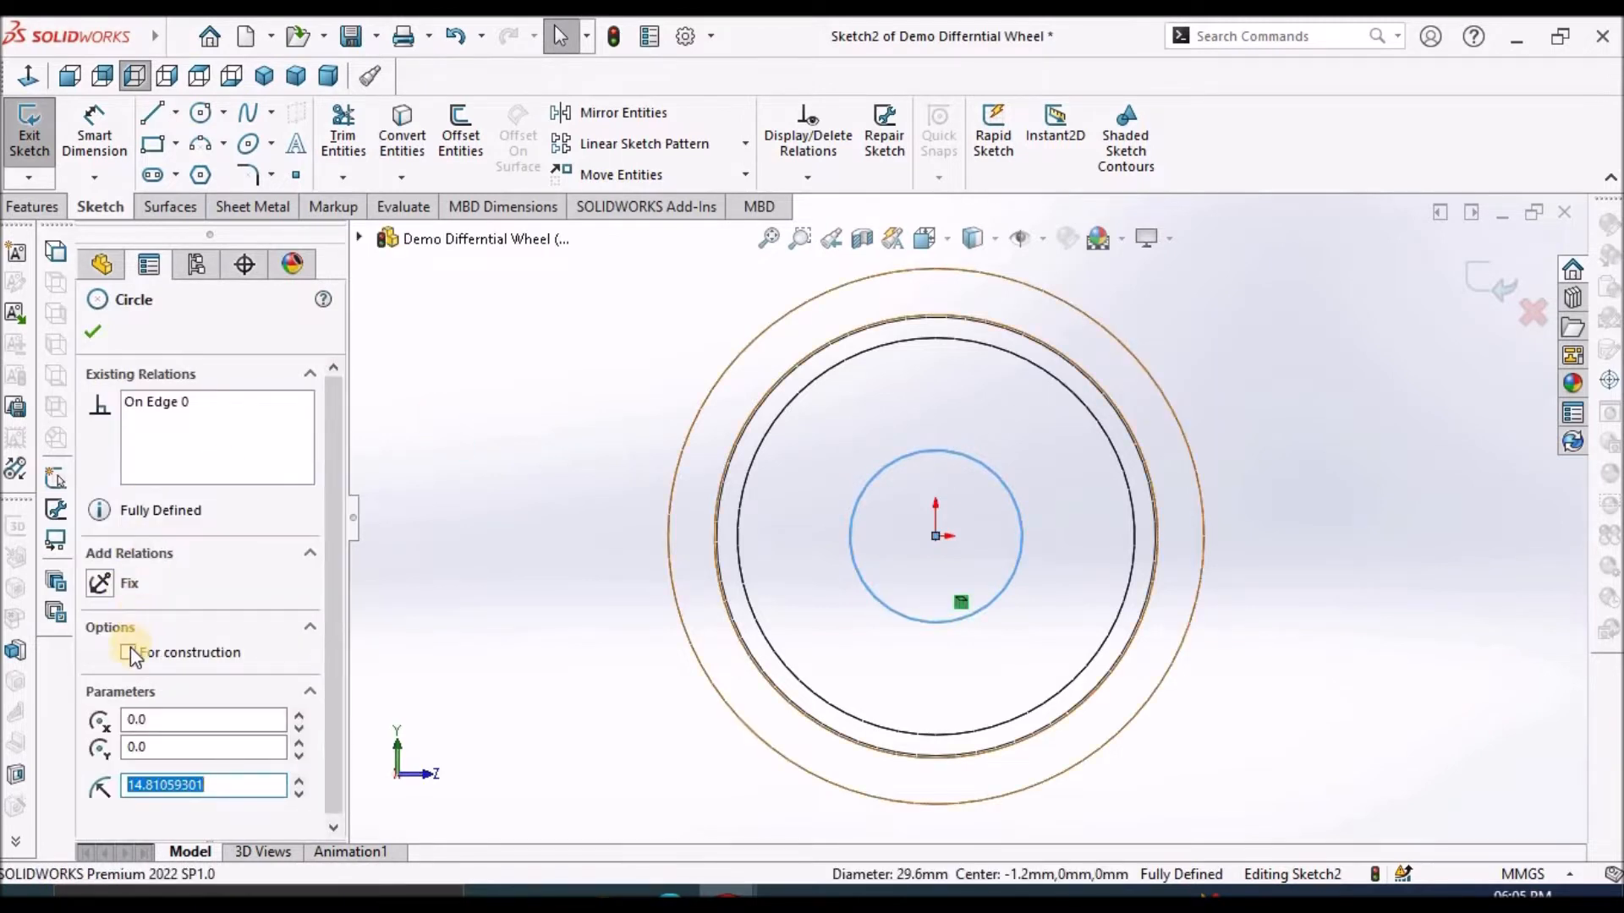
left_click(128, 652)
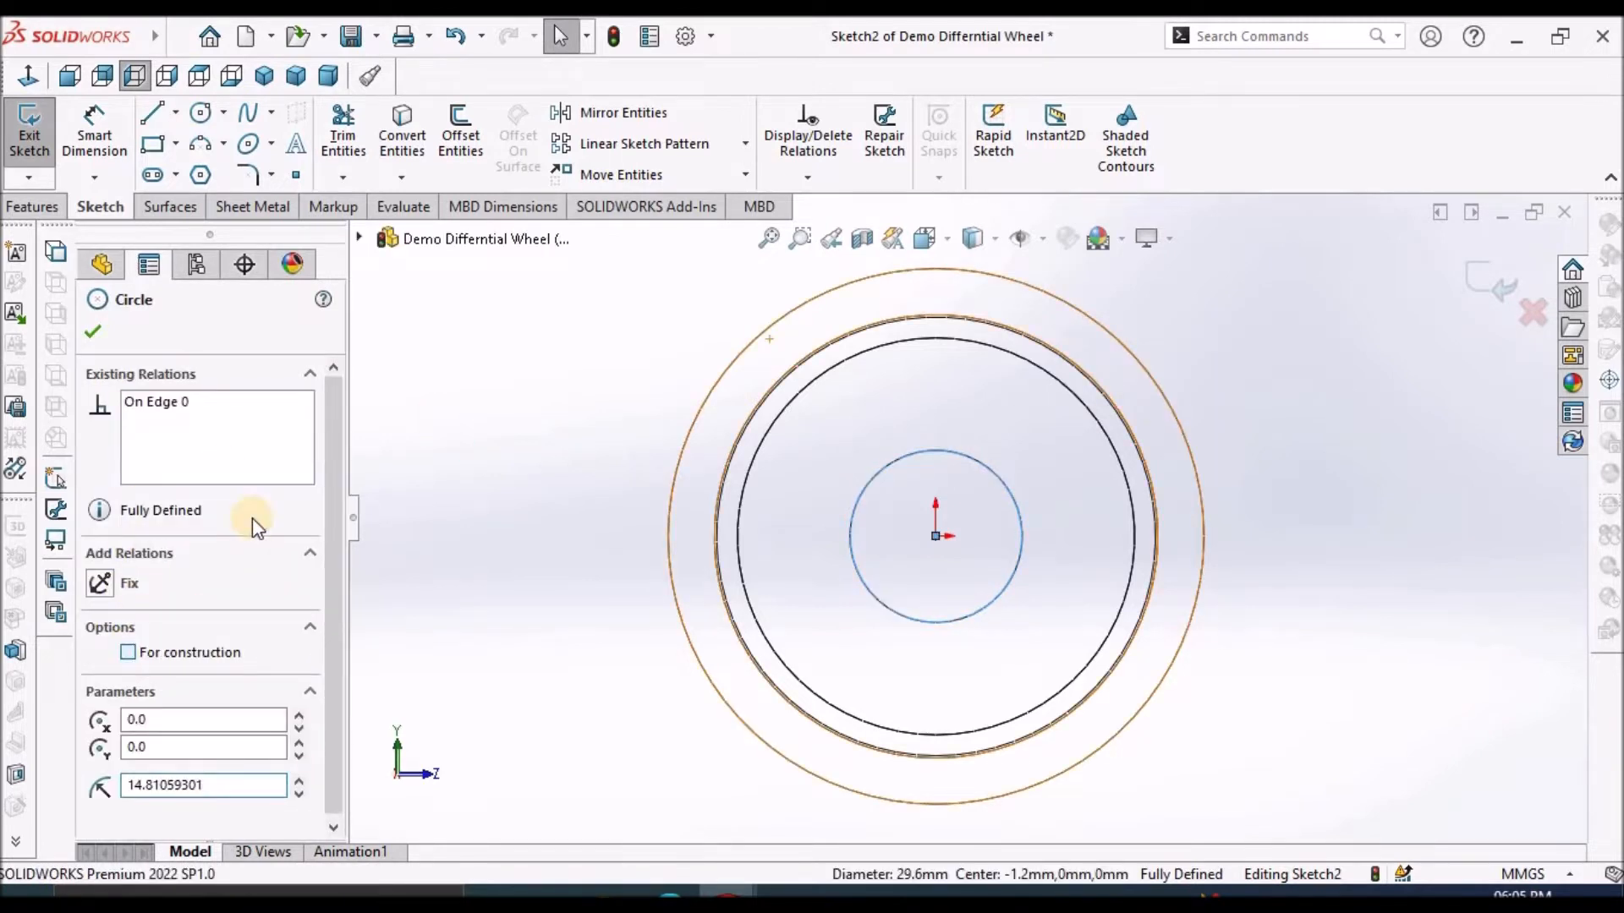
left_click(95, 332)
left_click(526, 424)
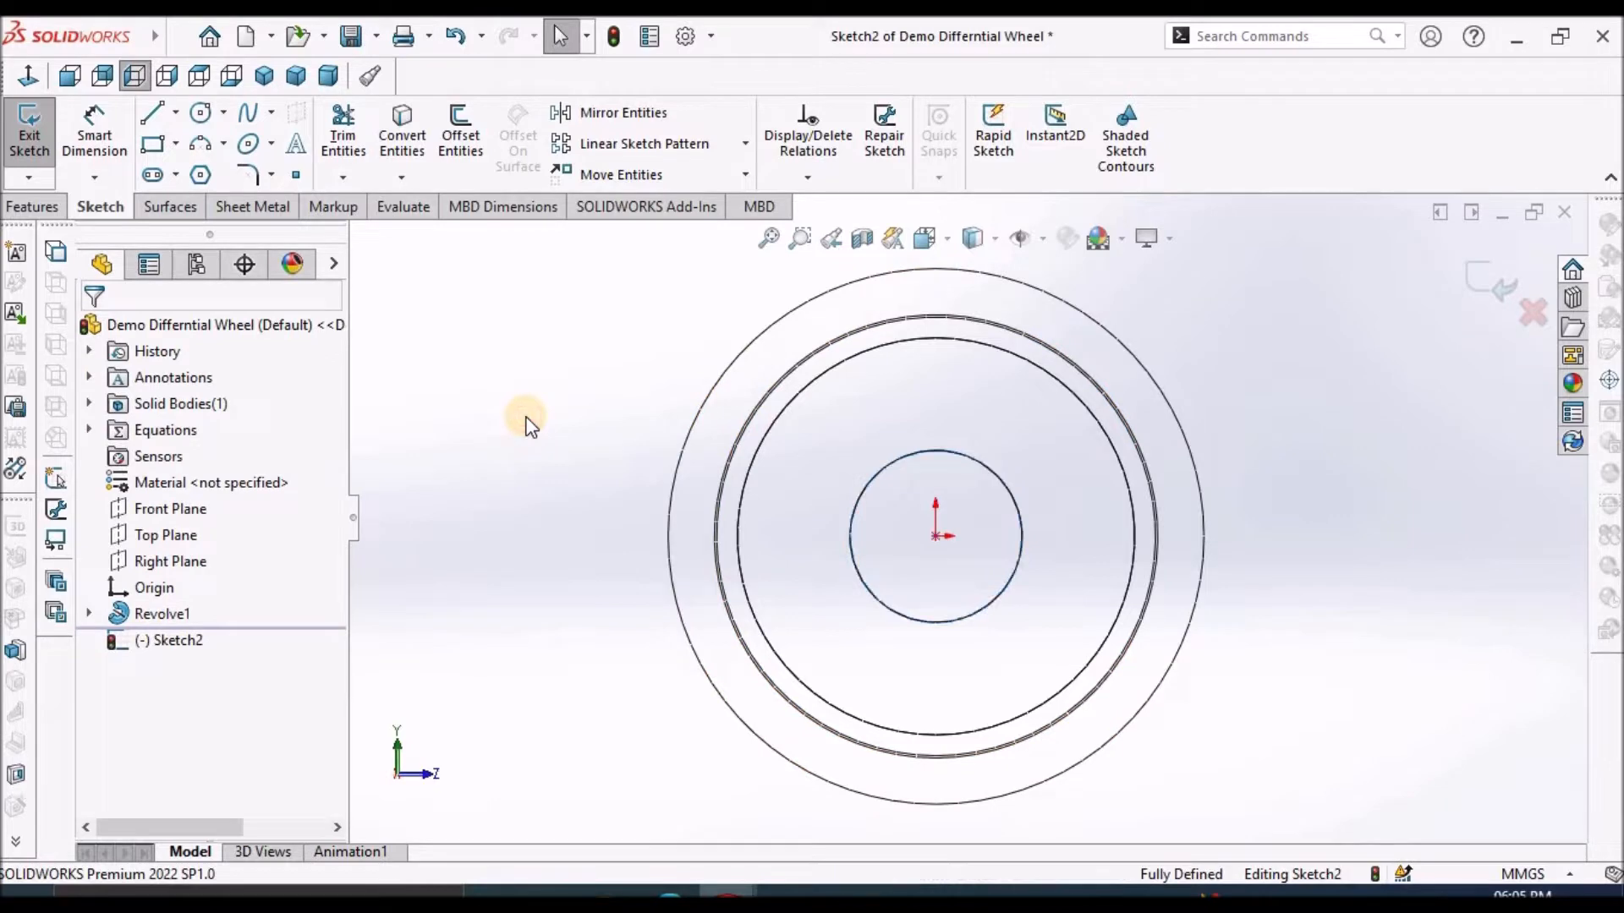
Set the model display back to shaded with edges and tilt the view to show the recessed face.
mouse_move(1064, 388)
middle_mouse_down()
mouse_move(1049, 301)
mouse_move(1038, 352)
middle_mouse_up()
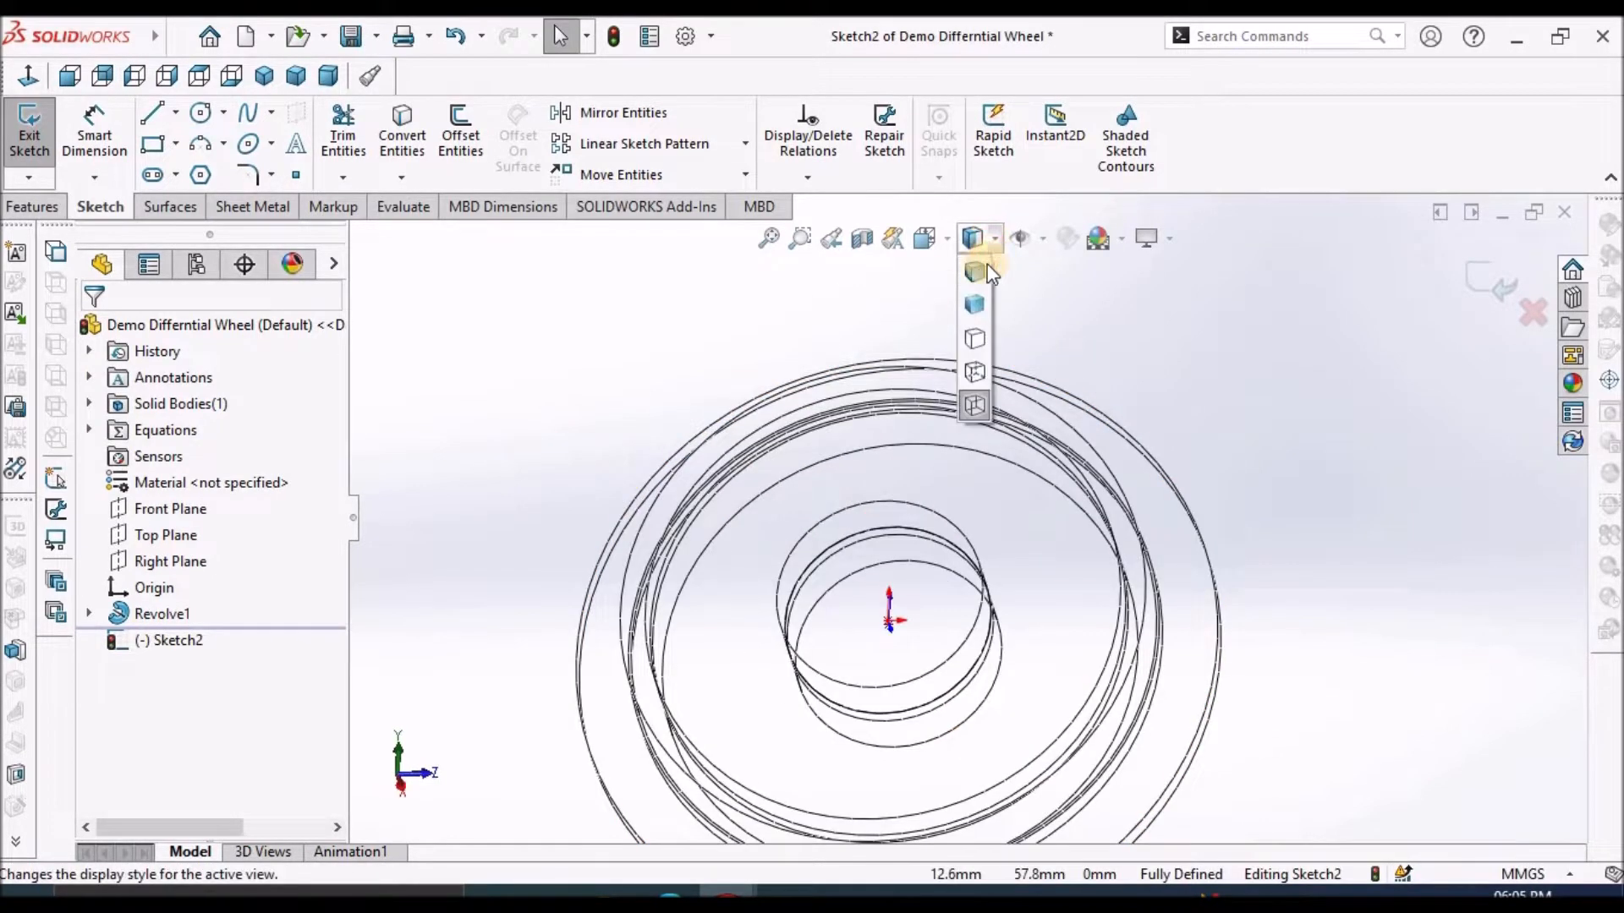
left_click(1110, 306)
mouse_move(1100, 384)
middle_mouse_down()
mouse_move(1119, 434)
mouse_move(1044, 354)
middle_mouse_up()
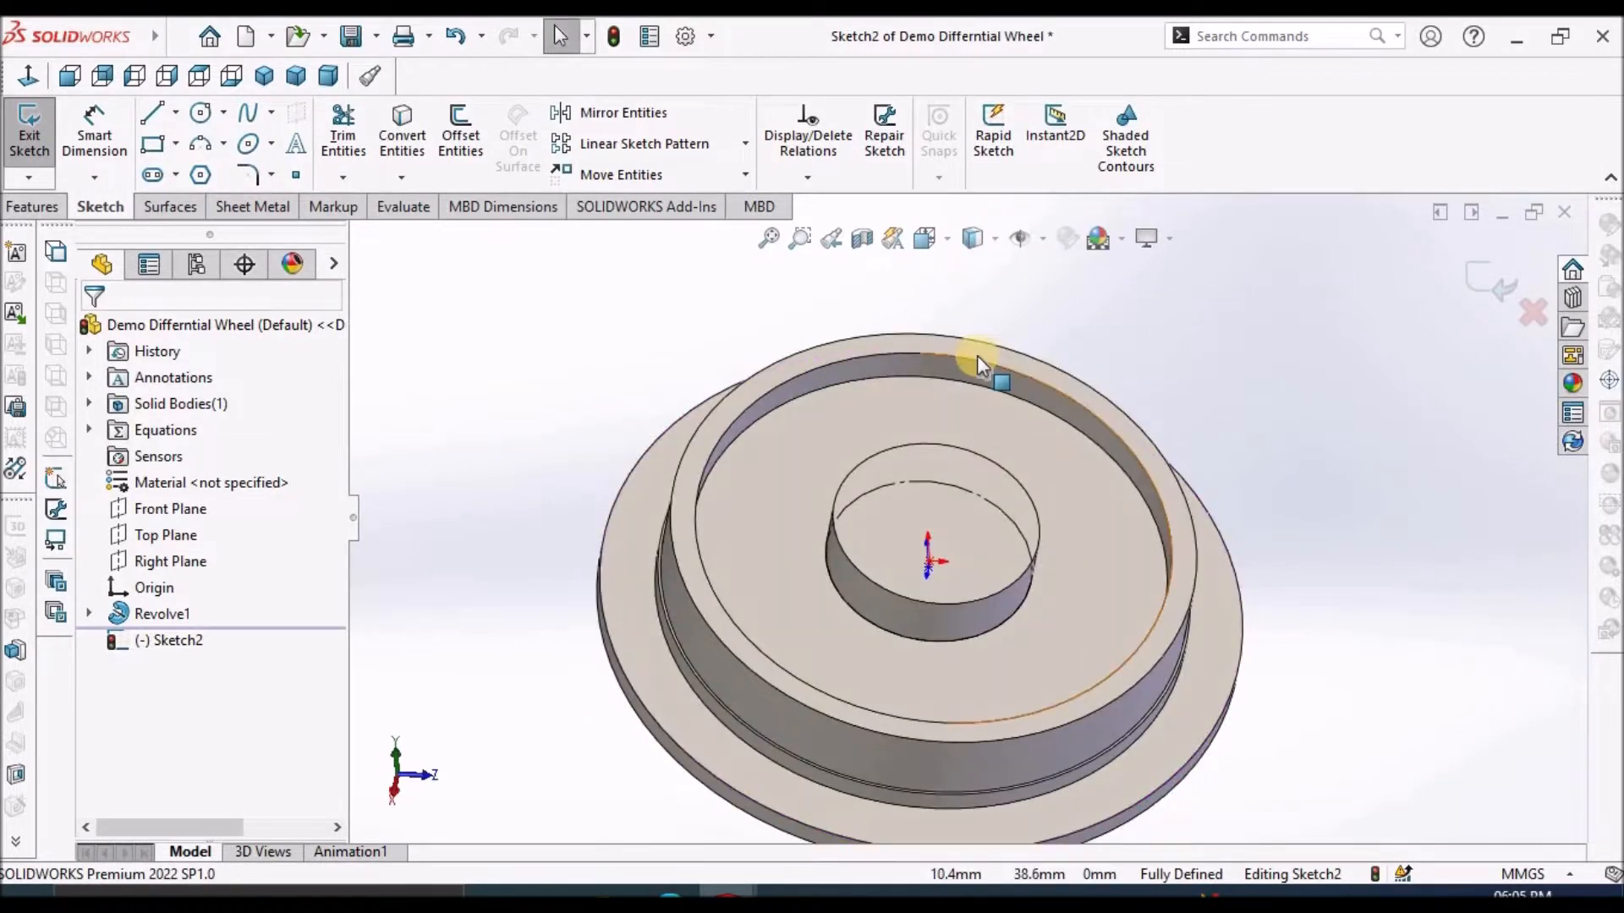
Check the differential wheel reference drawing, and project the web face's outer circular edge into the sketch with Convert Entities.
scroll(977, 435, "down", 4)
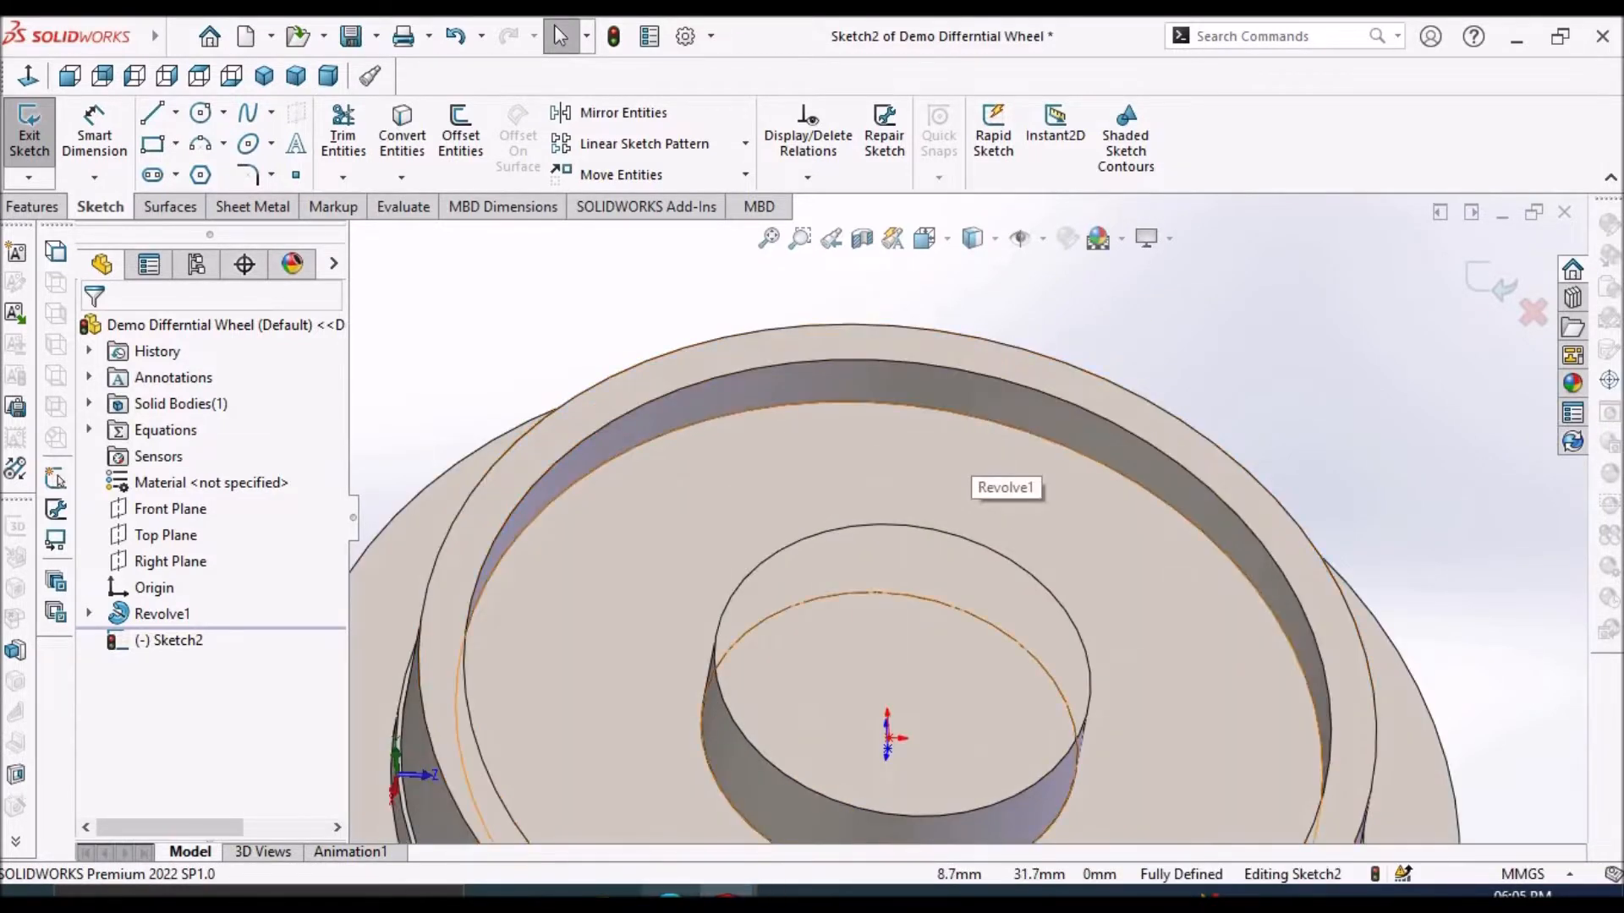
key("alt+Tab")
scroll(798, 442, "up", 5)
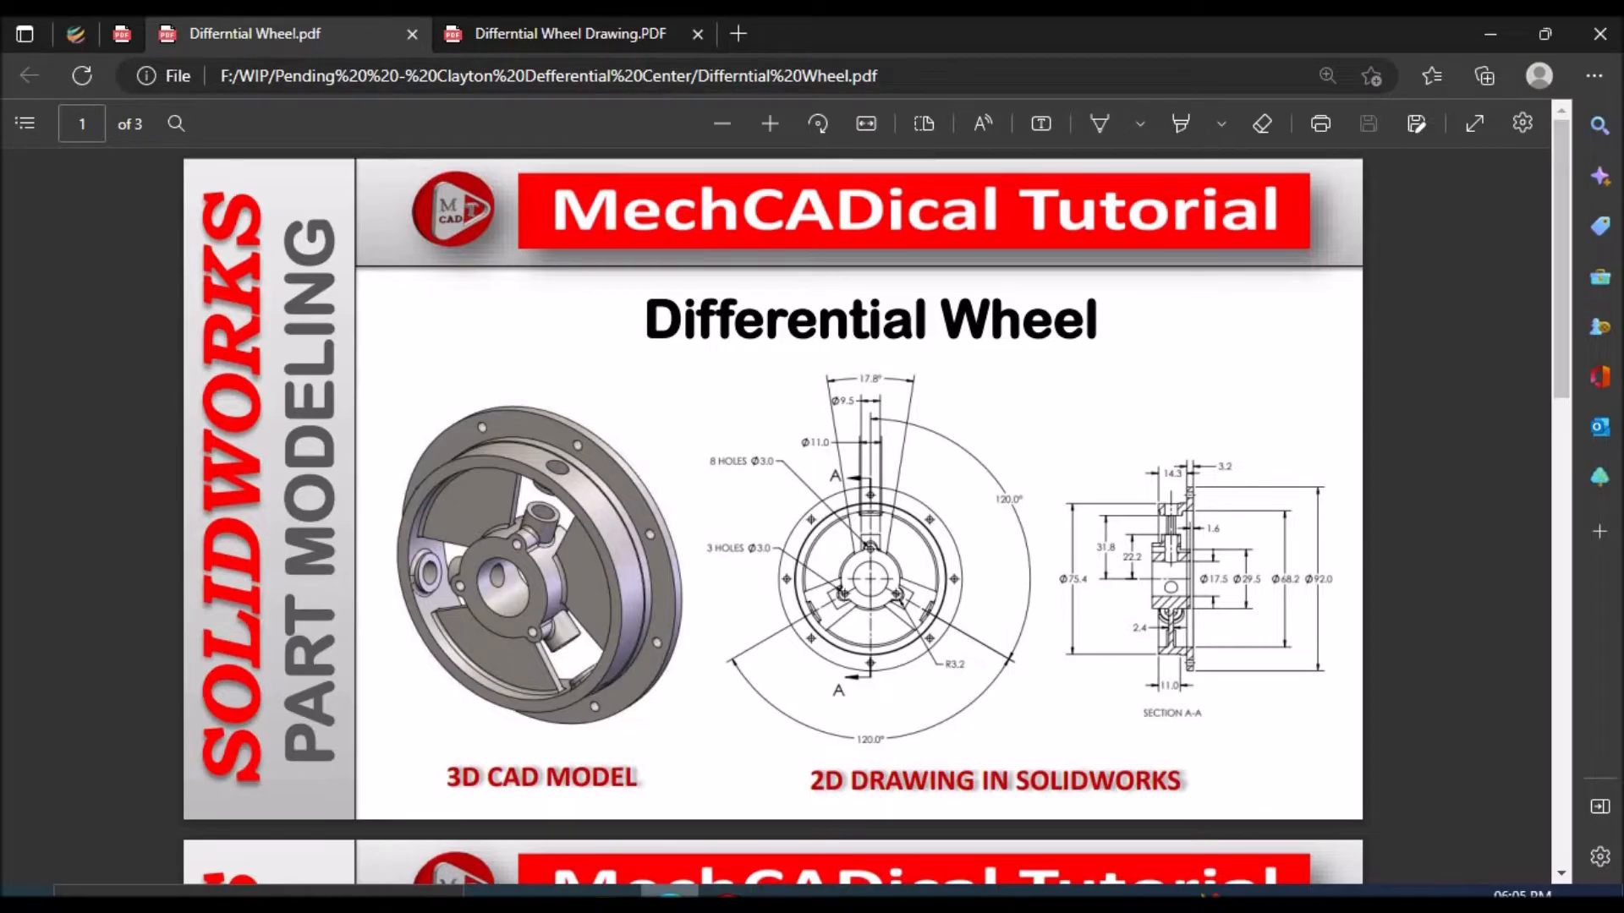
key("alt+Tab")
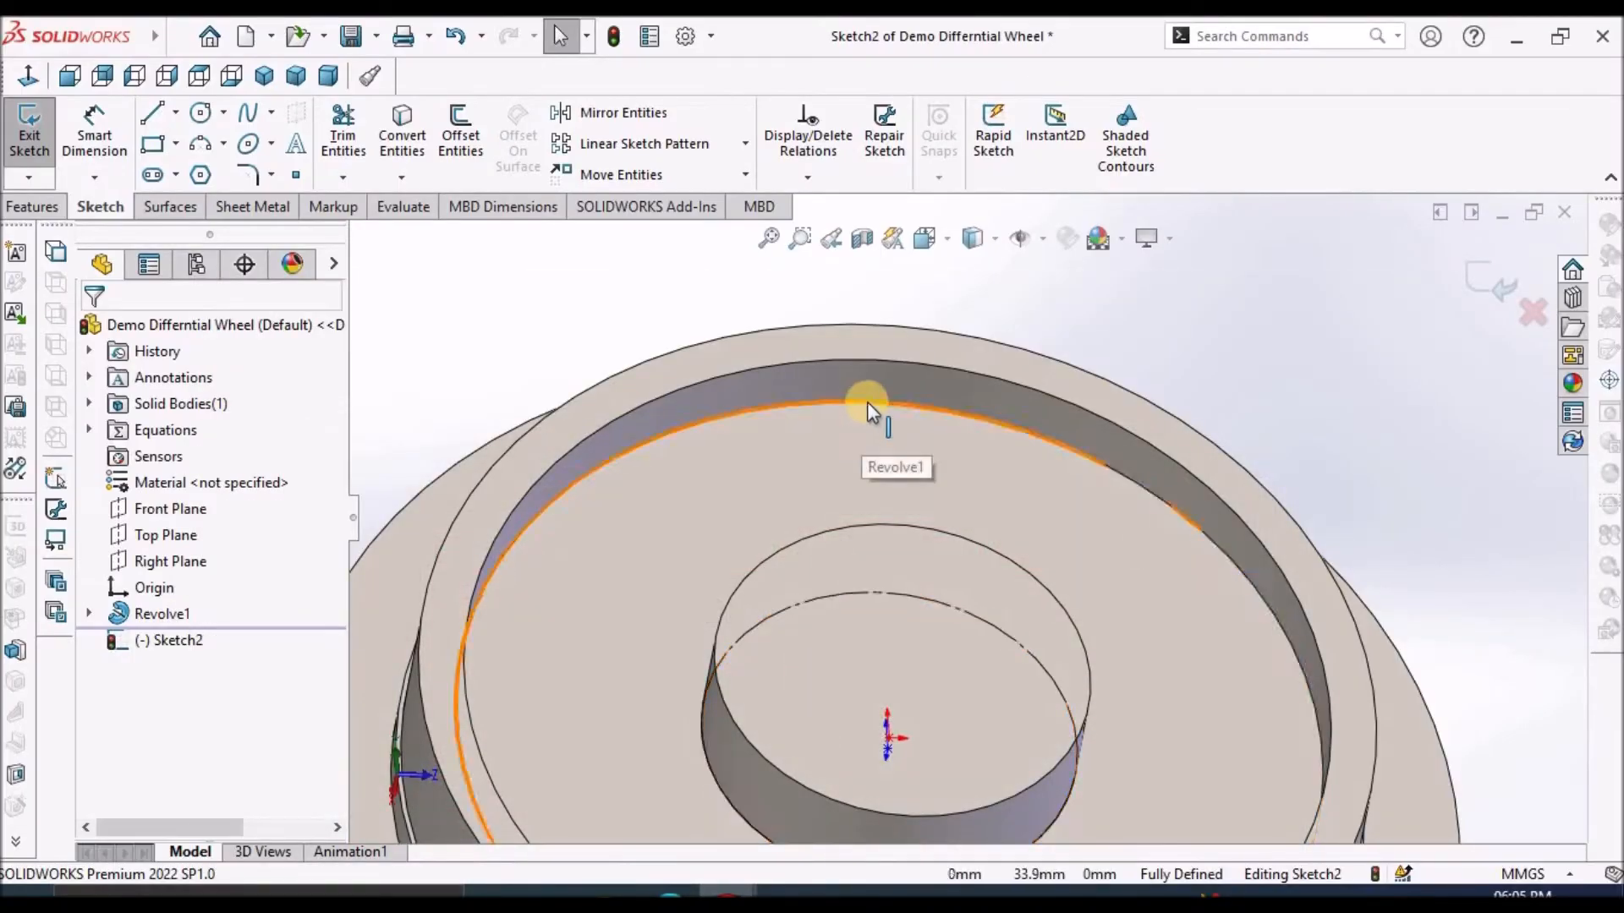
left_click(866, 402)
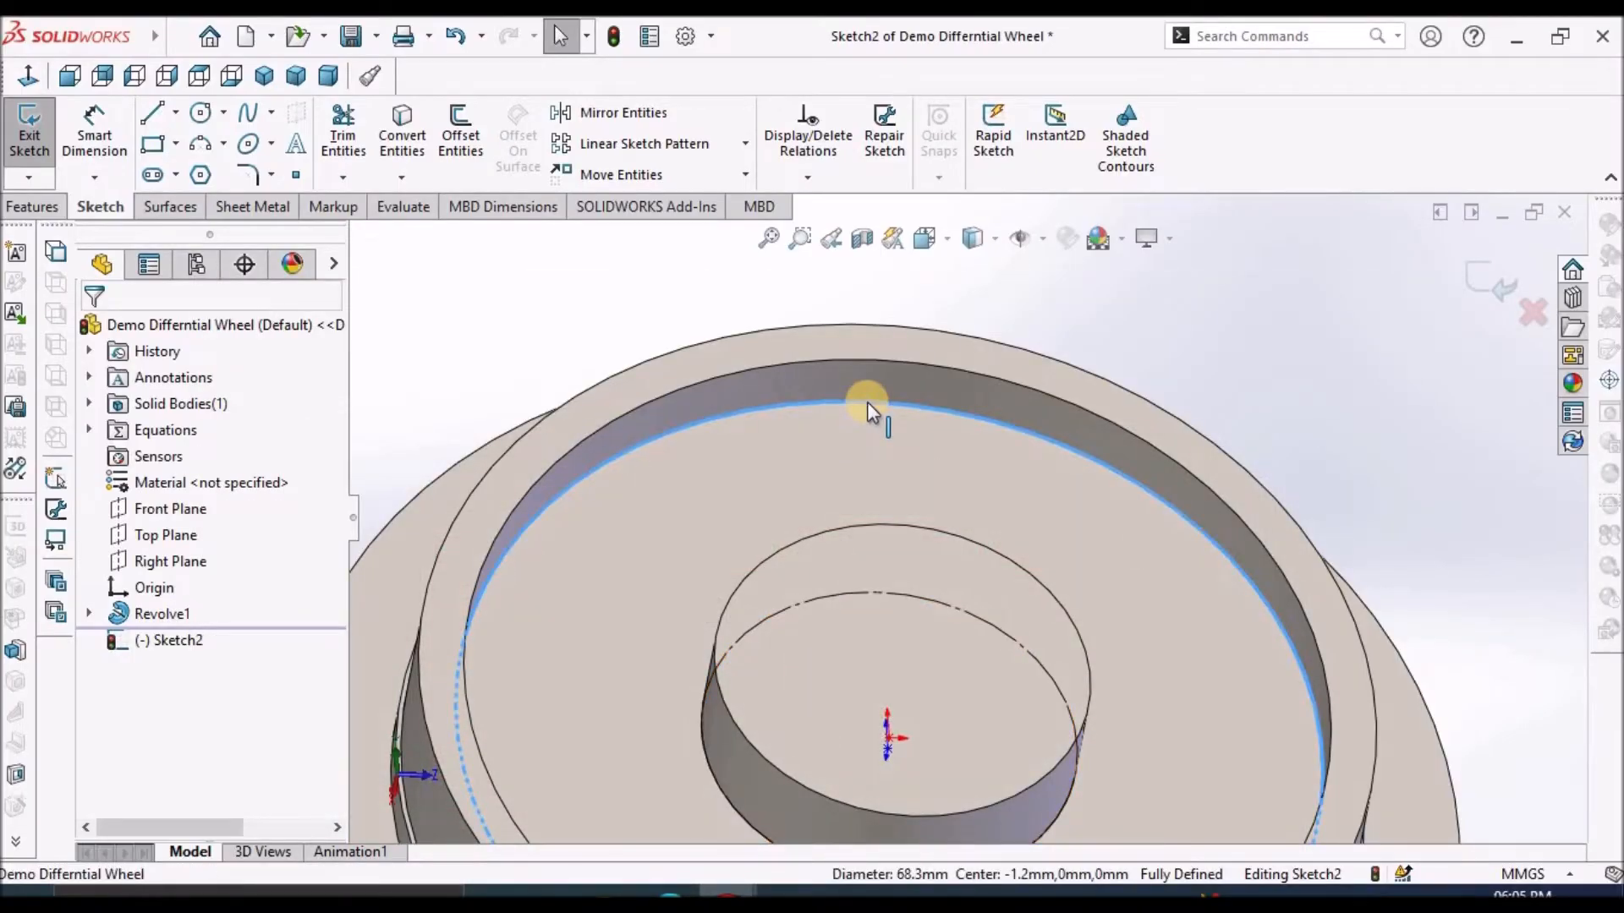
left_click(411, 140)
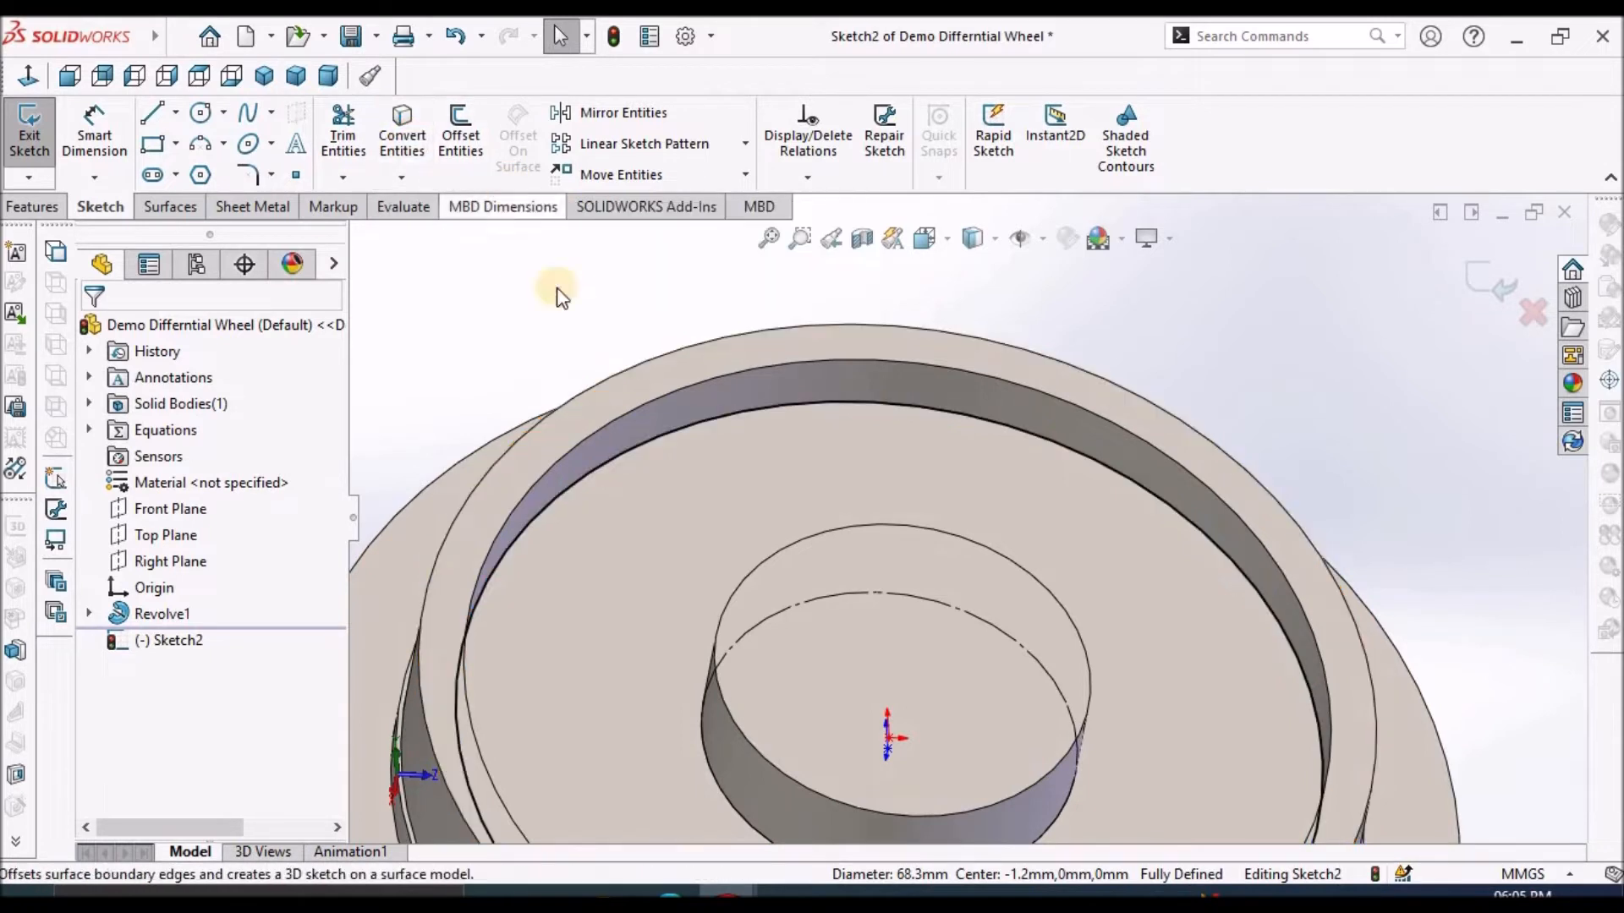
left_click(409, 131)
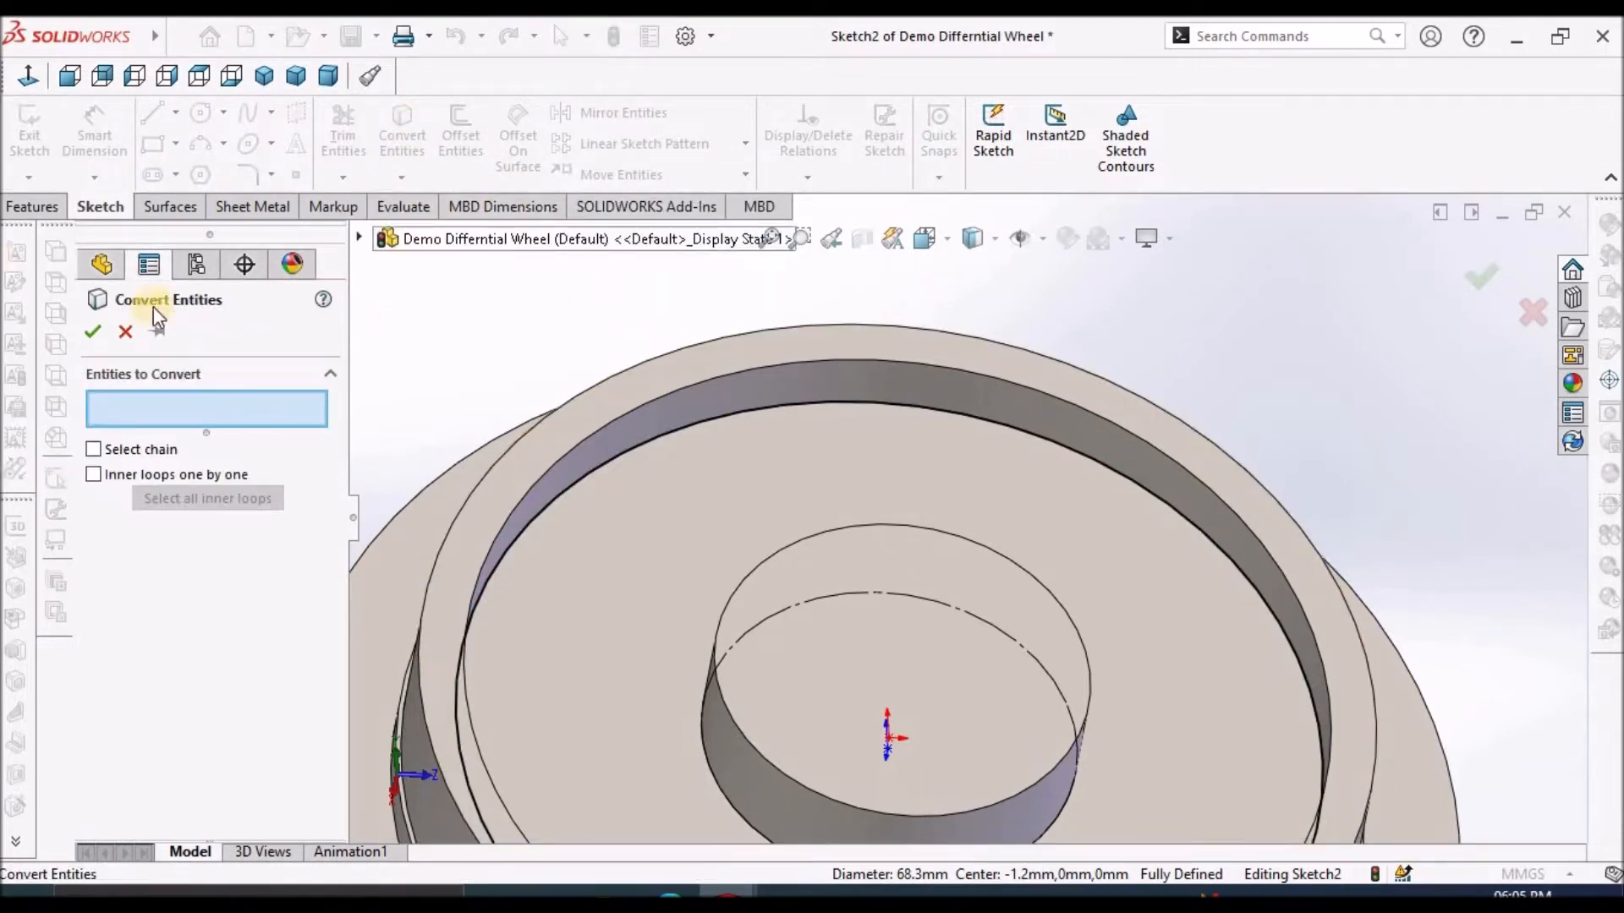
left_click(124, 331)
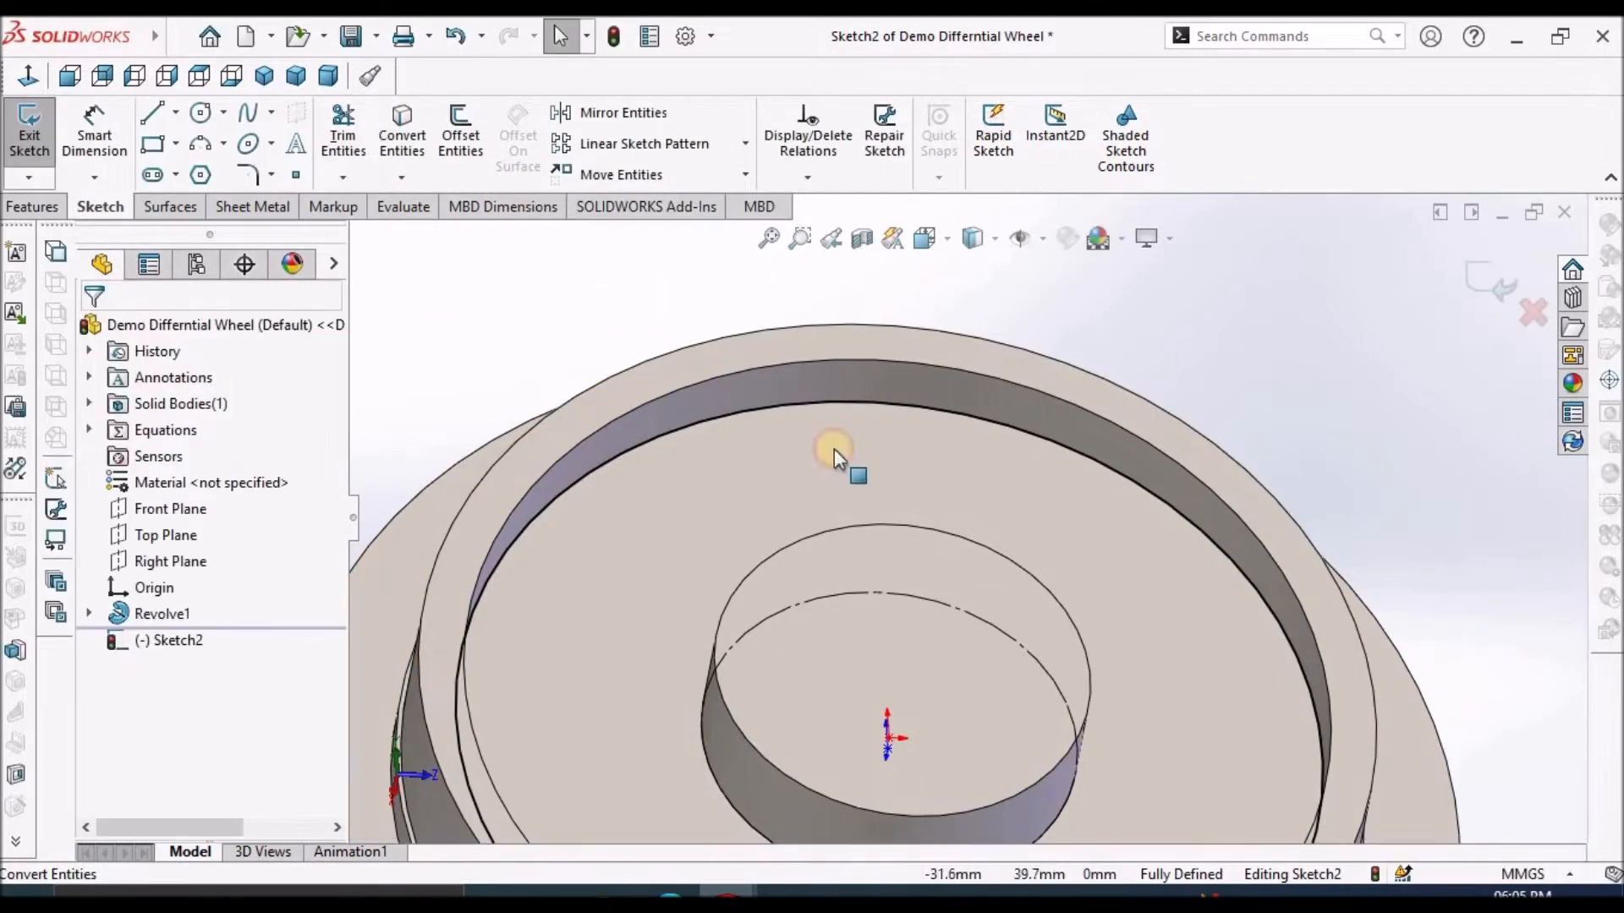
Change the converted circle at the web's outer edge to construction geometry.
scroll(939, 431, "down", 3)
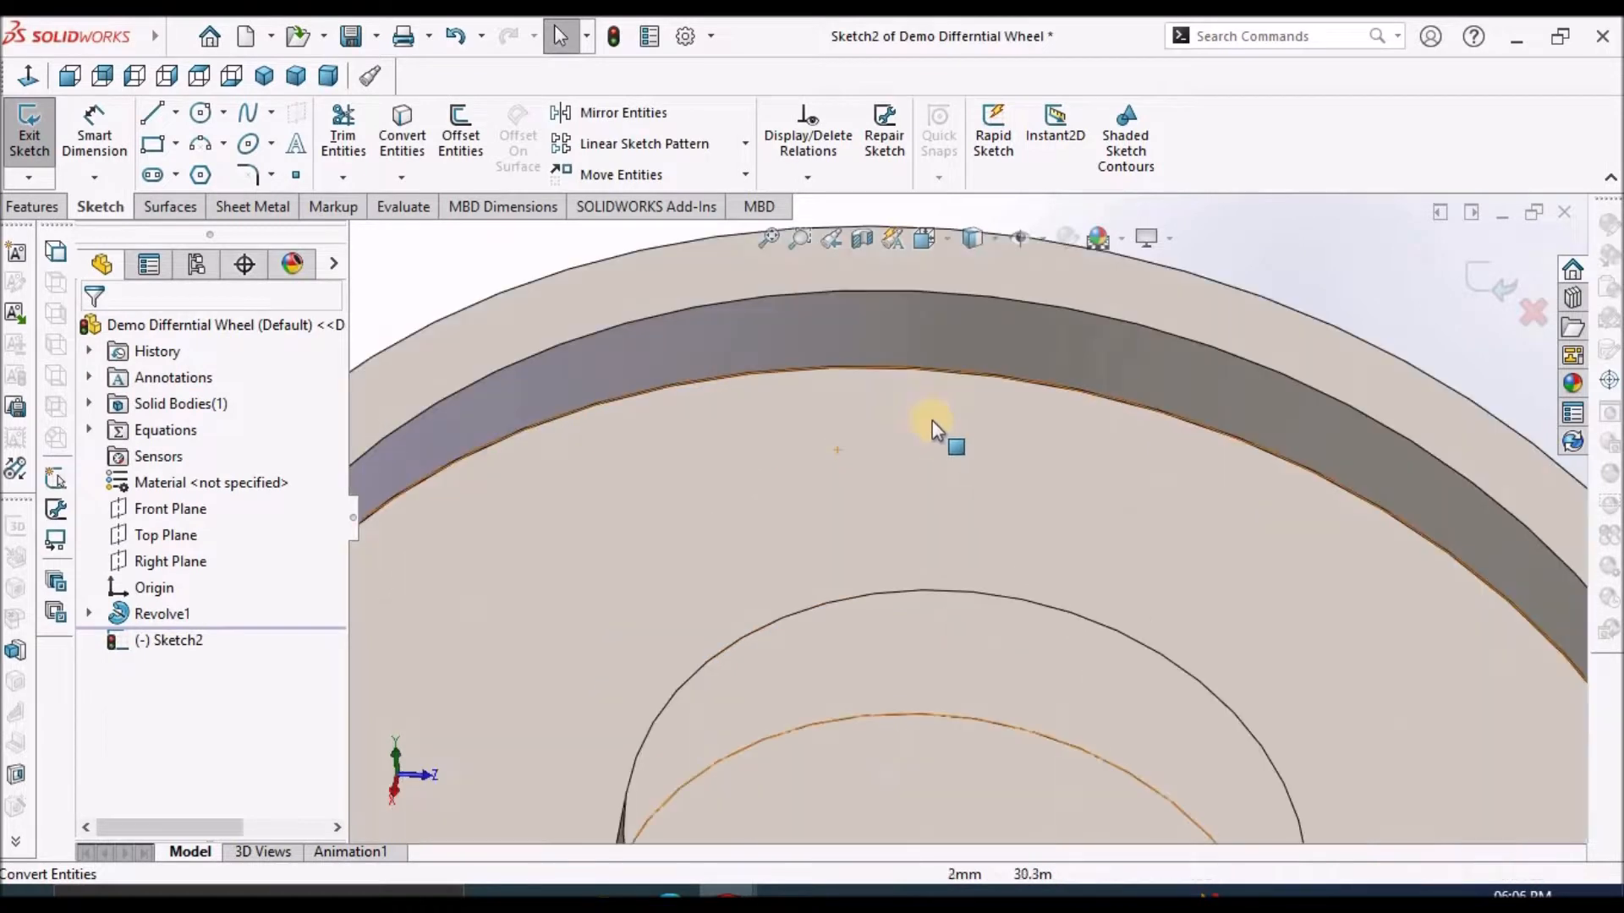
left_click(916, 370)
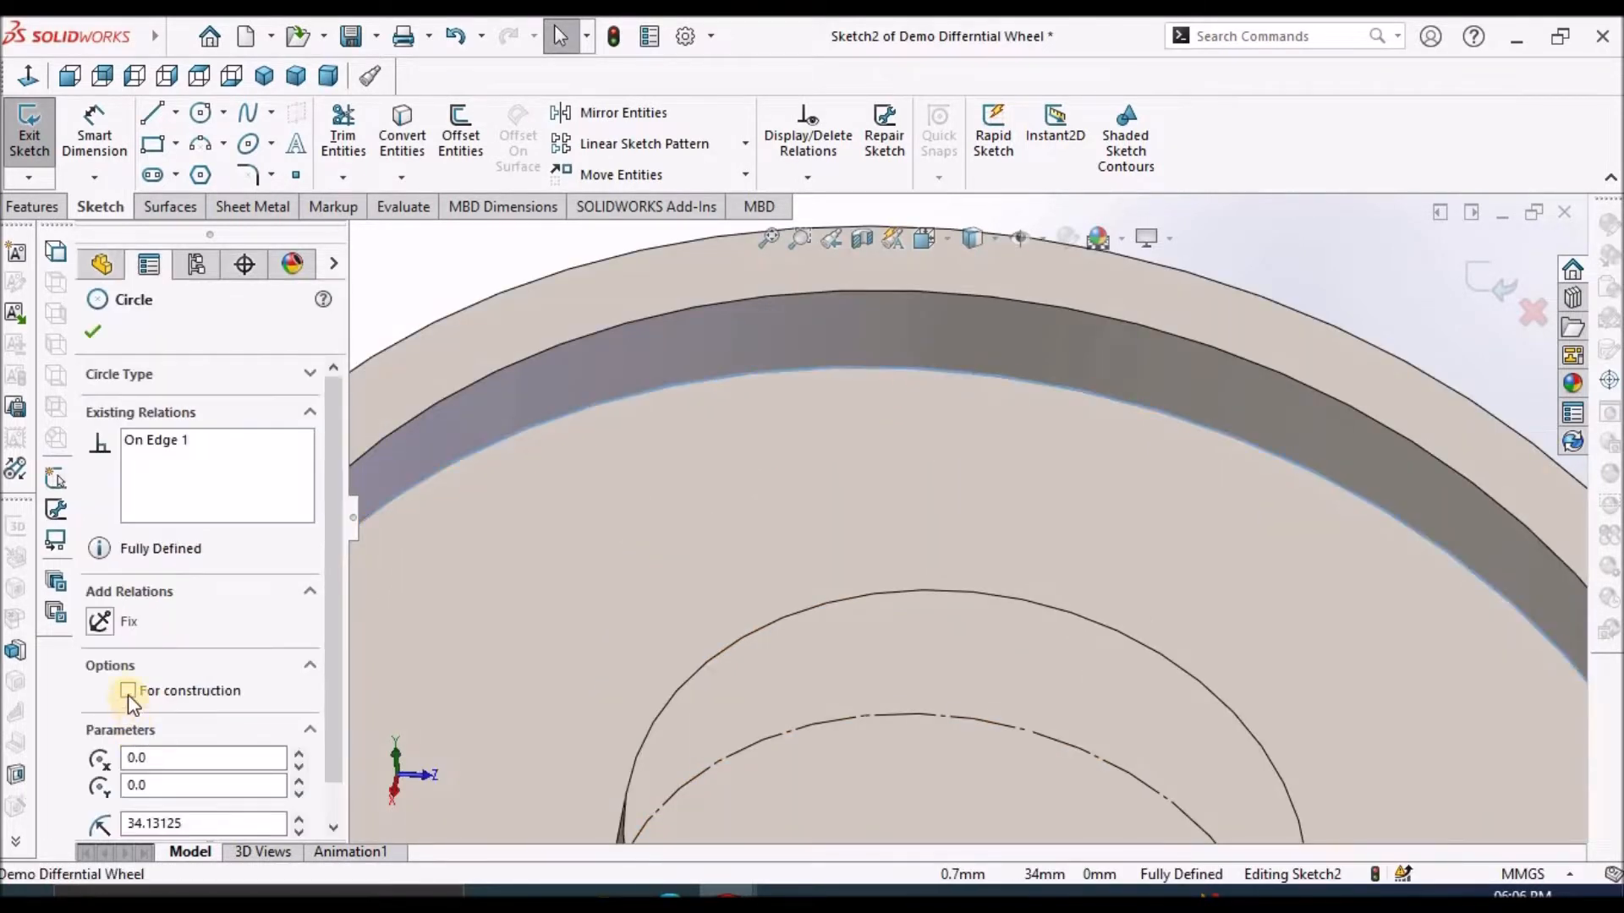
left_click(128, 653)
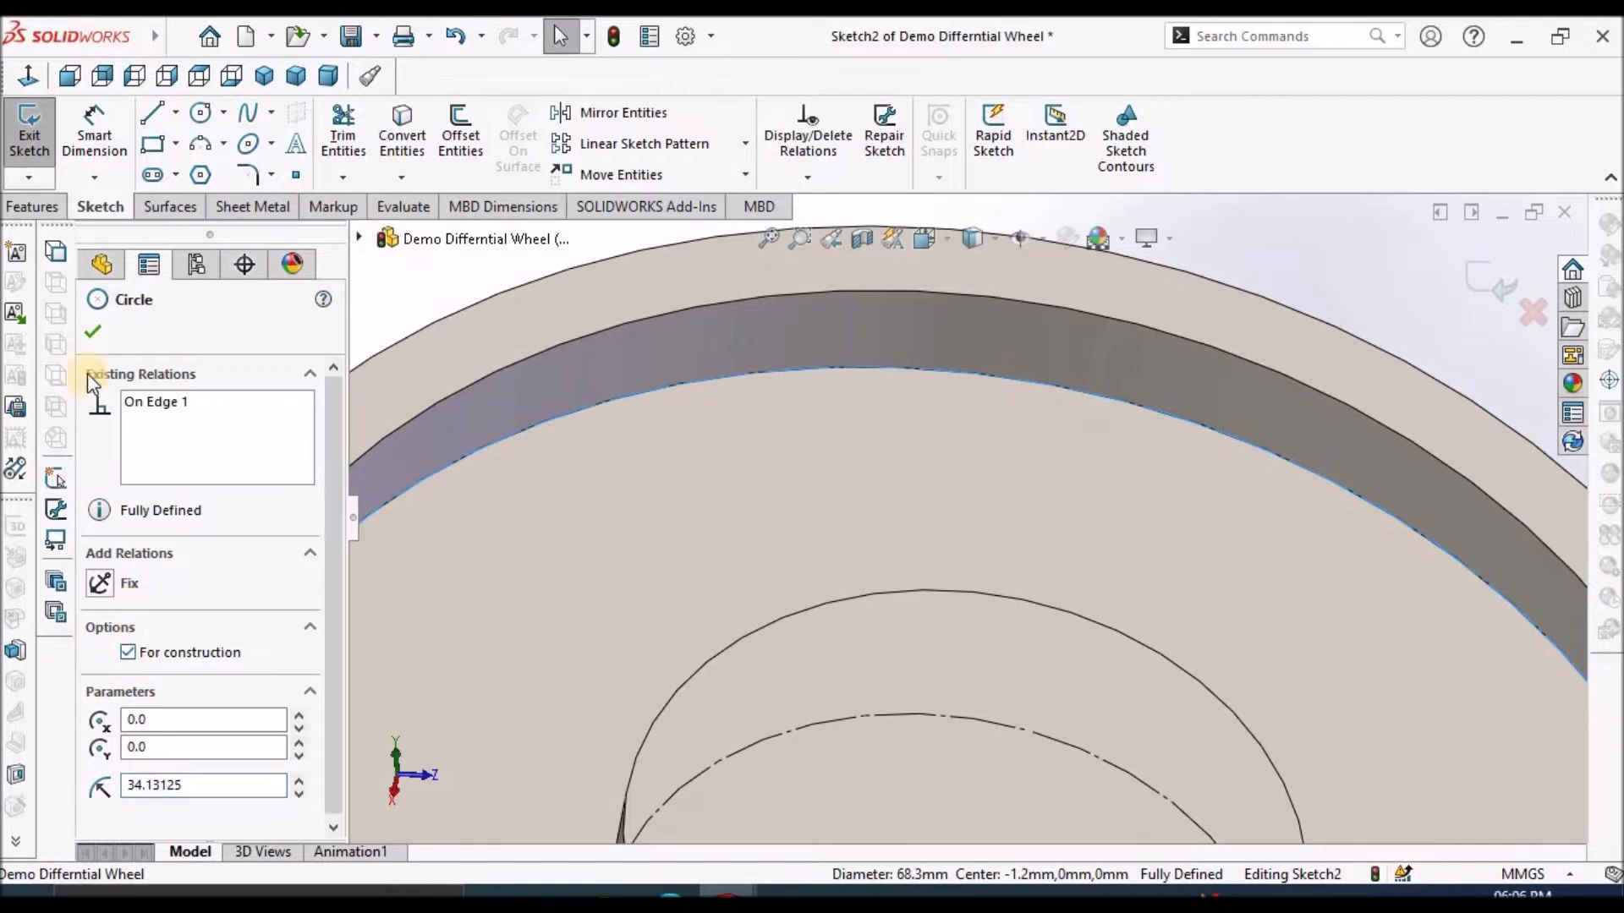
left_click(91, 335)
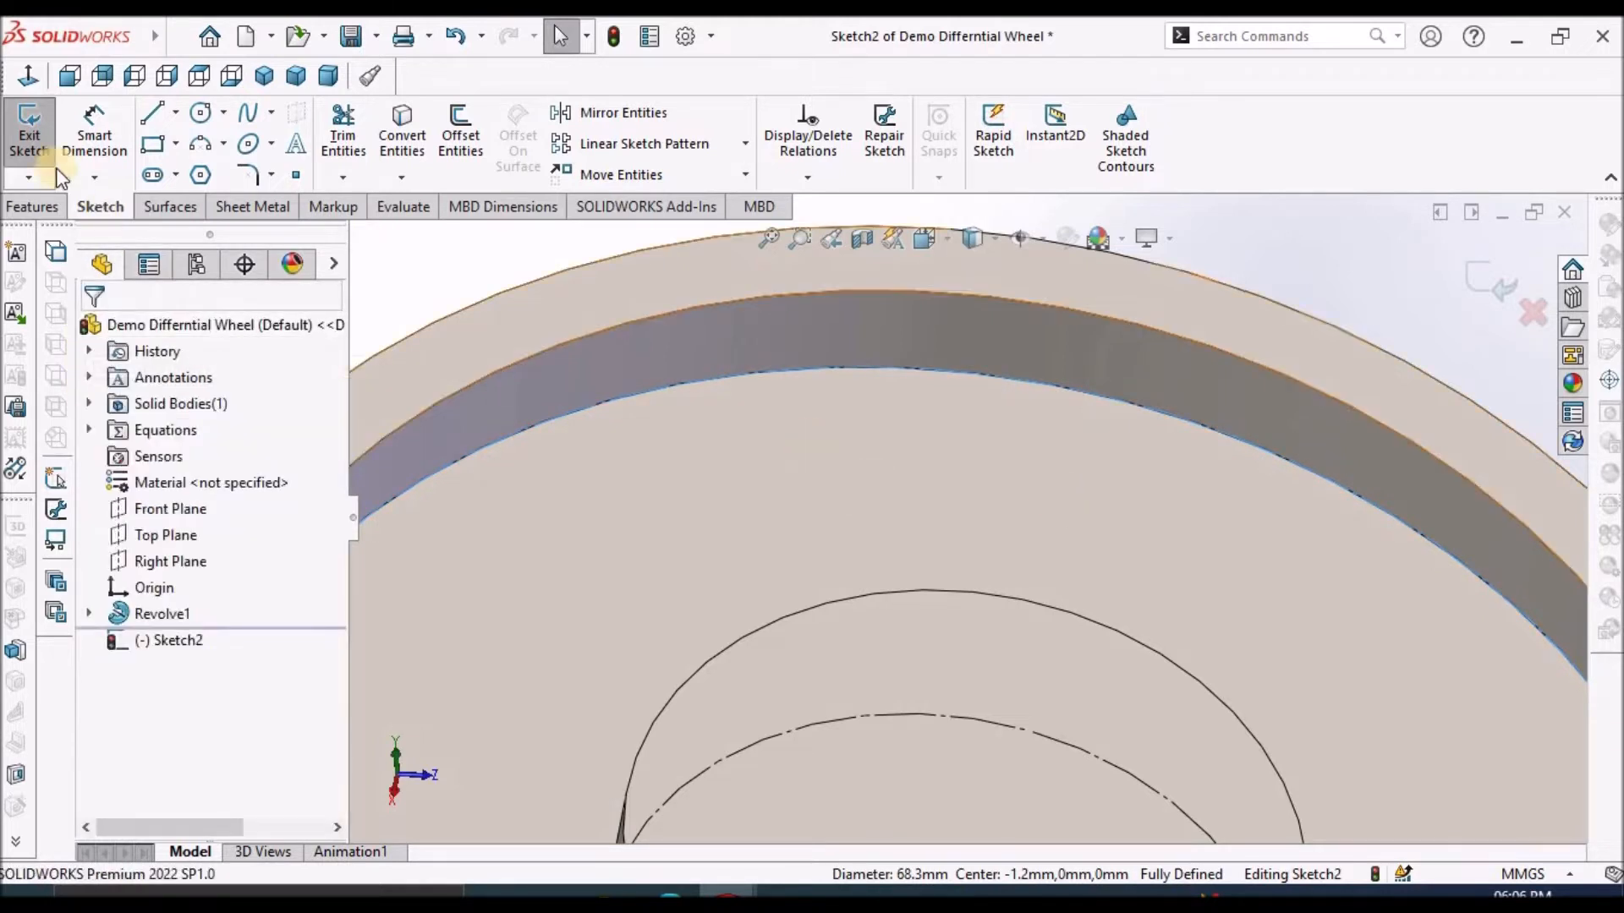
Orient the view normal to the sketch and set the model display to hidden lines removed.
left_click(28, 78)
left_click(28, 78)
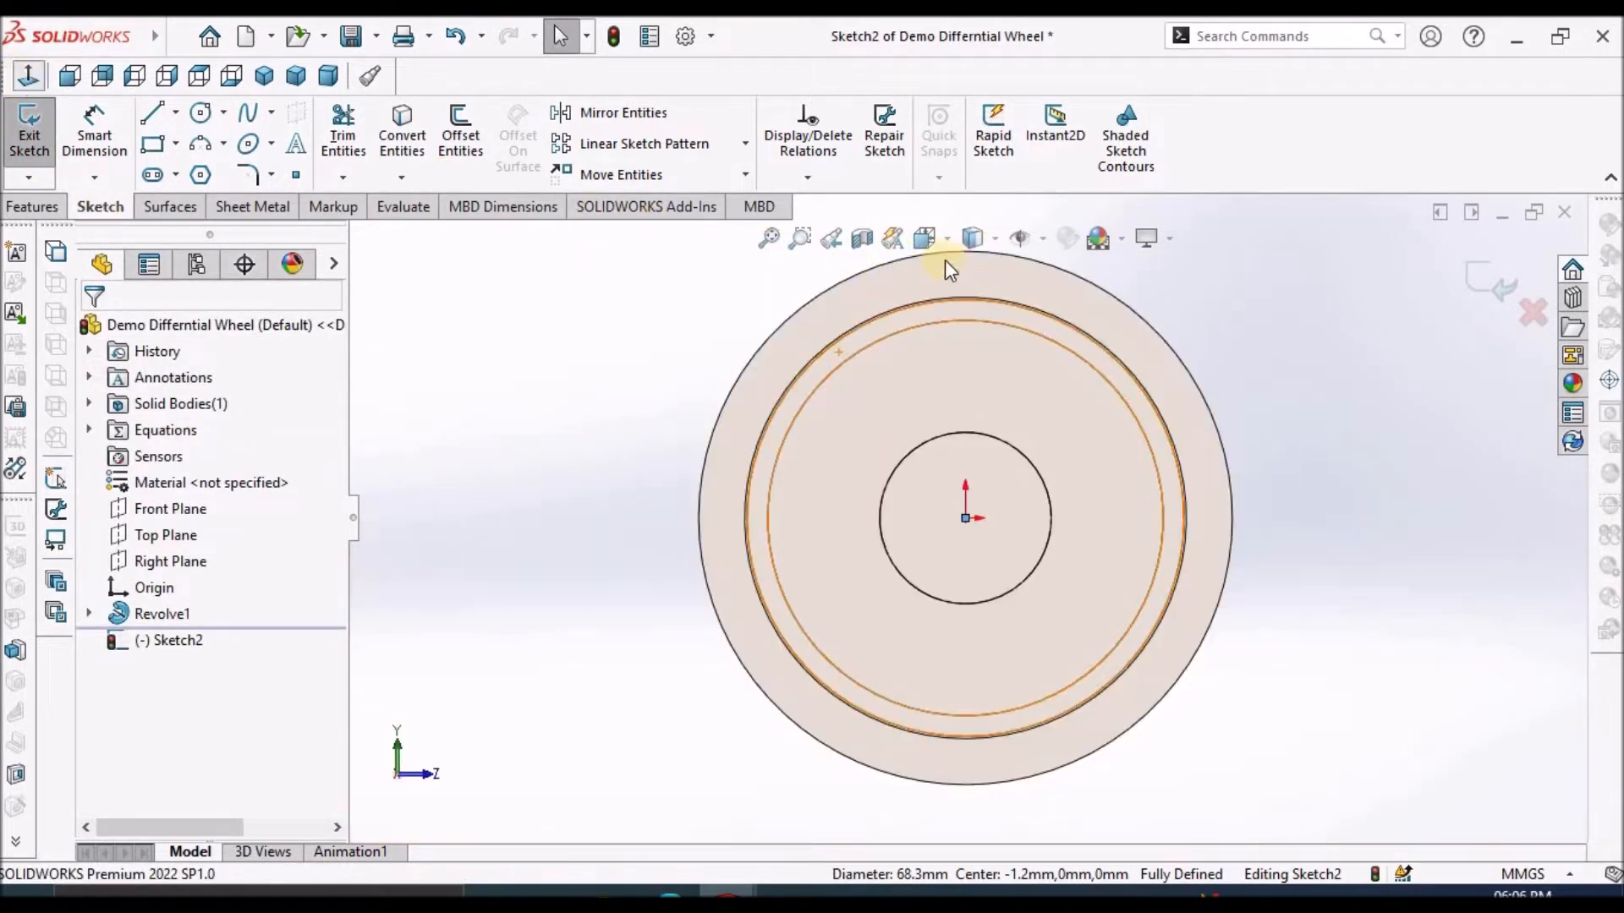
left_click(983, 245)
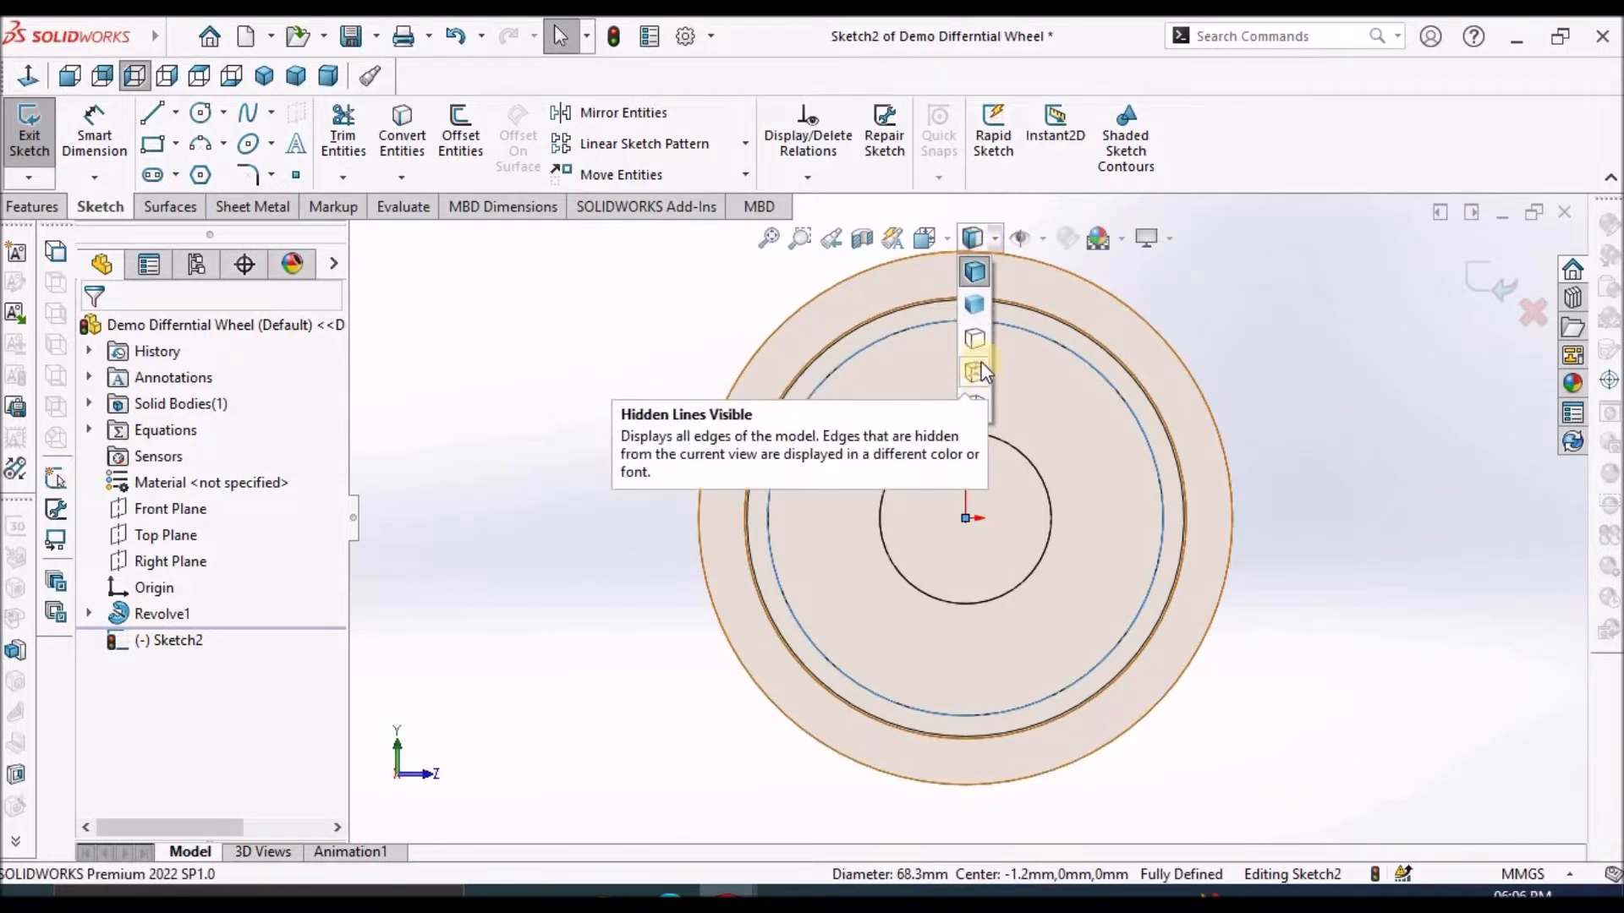
left_click(978, 345)
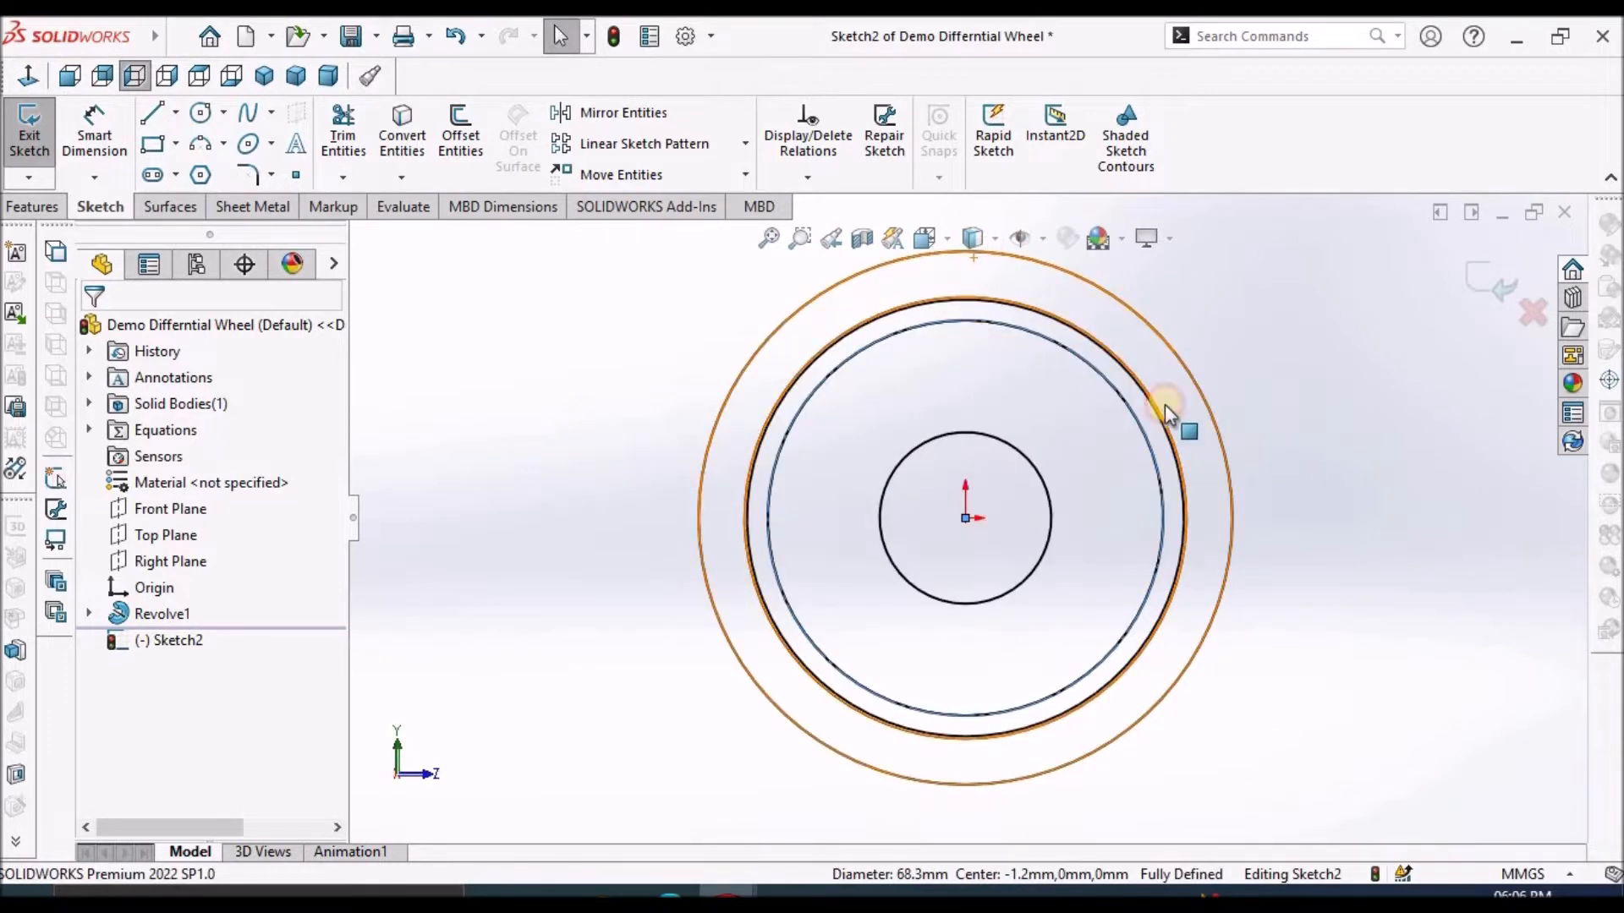
Sketch a slanted line left of the wheel's center, from between the rim circles through both construction circles to inside the hub.
scroll(993, 328, "down", 5)
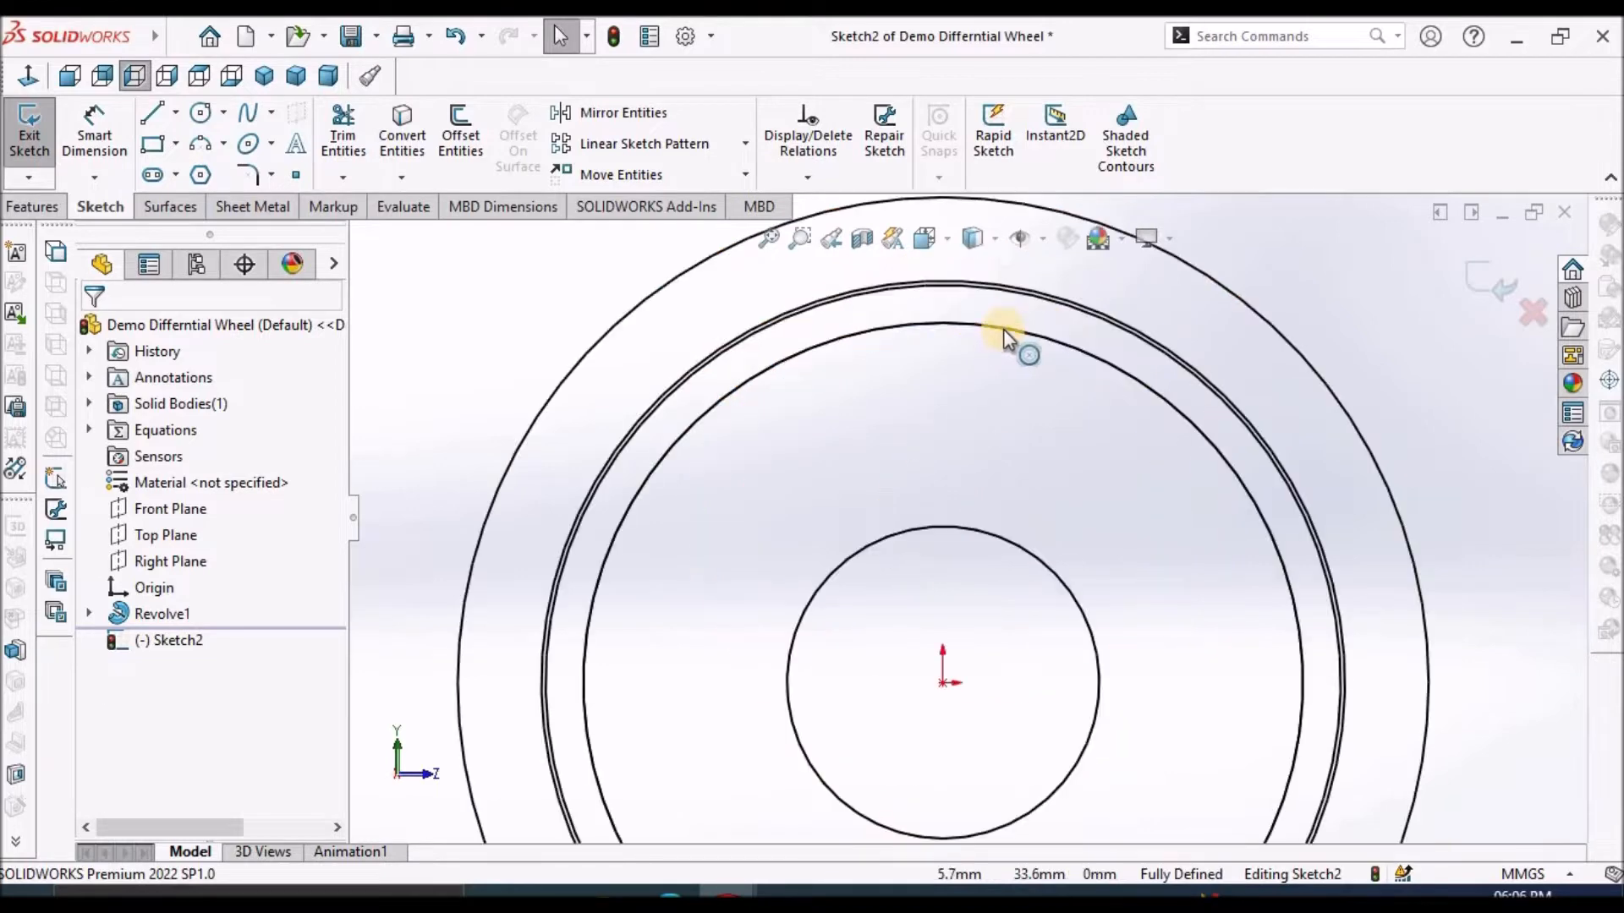
left_click(155, 124)
scroll(1370, 525, "up", 1)
left_click(741, 309)
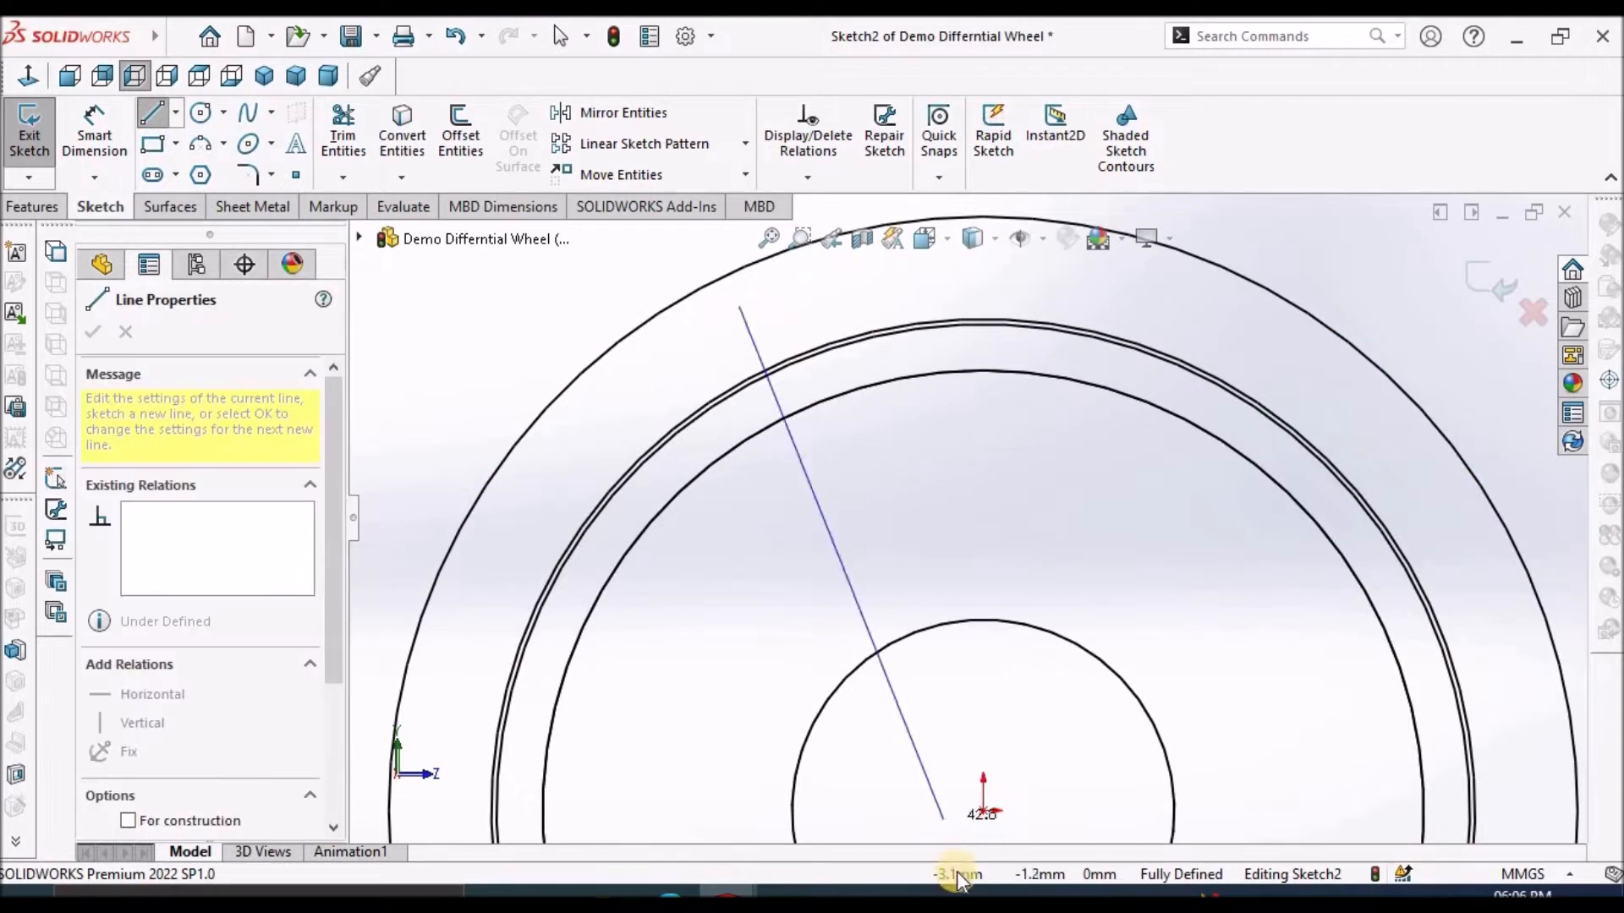
left_click(903, 707)
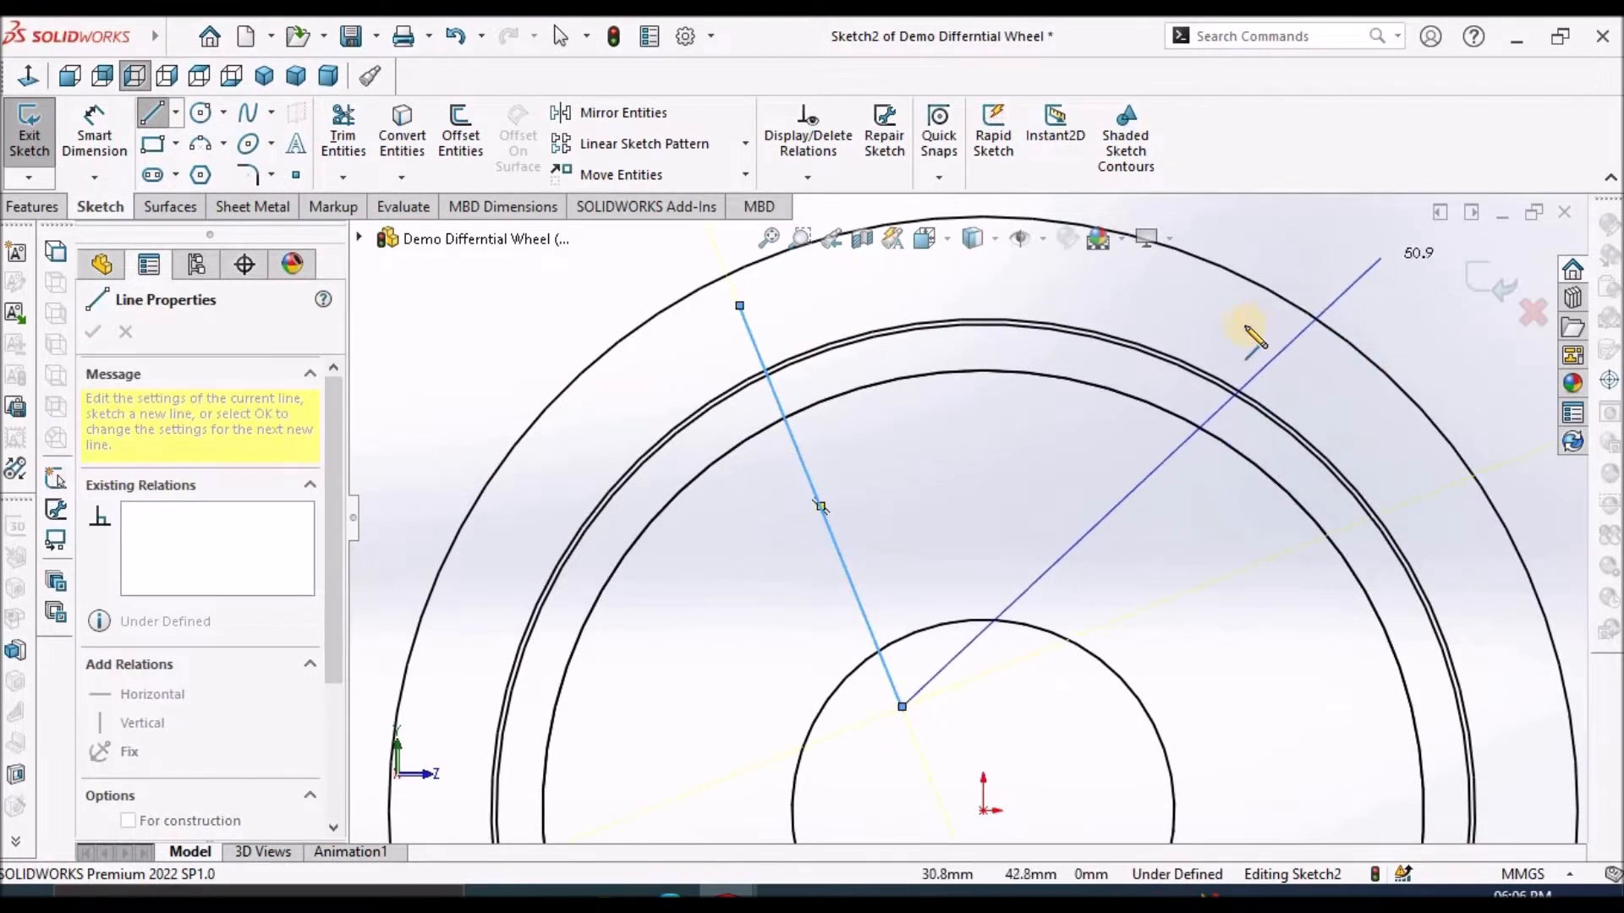
right_click(1124, 322)
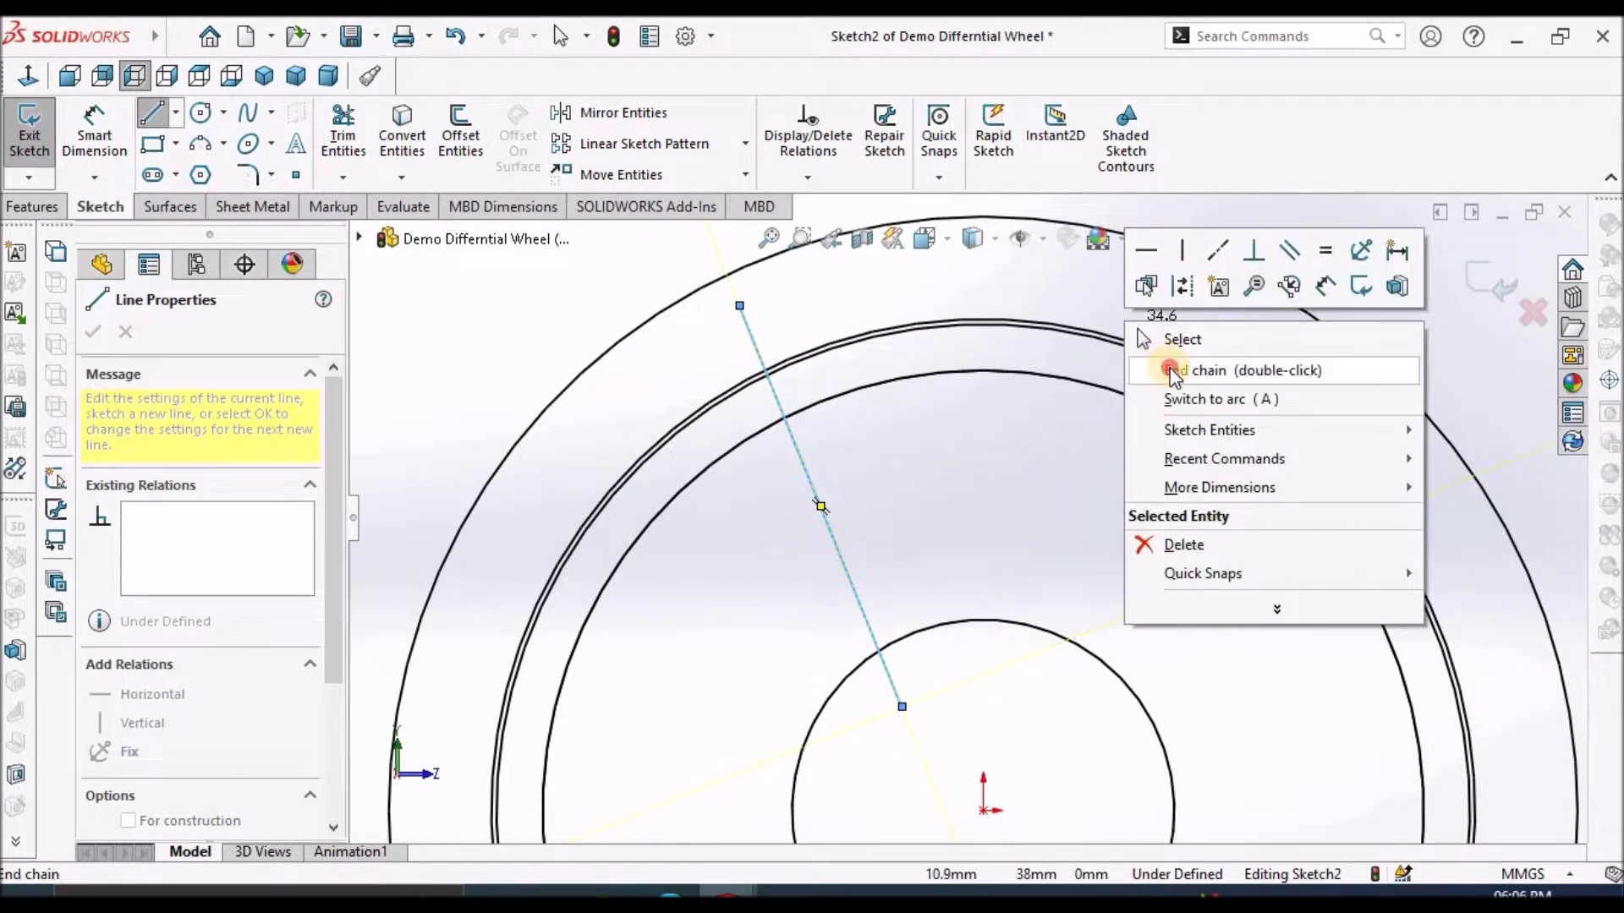
left_click(1171, 372)
Sketch a second slanted line right of the center and extend its lower end to inside the hub circle.
left_click_drag(1151, 305, 1121, 551)
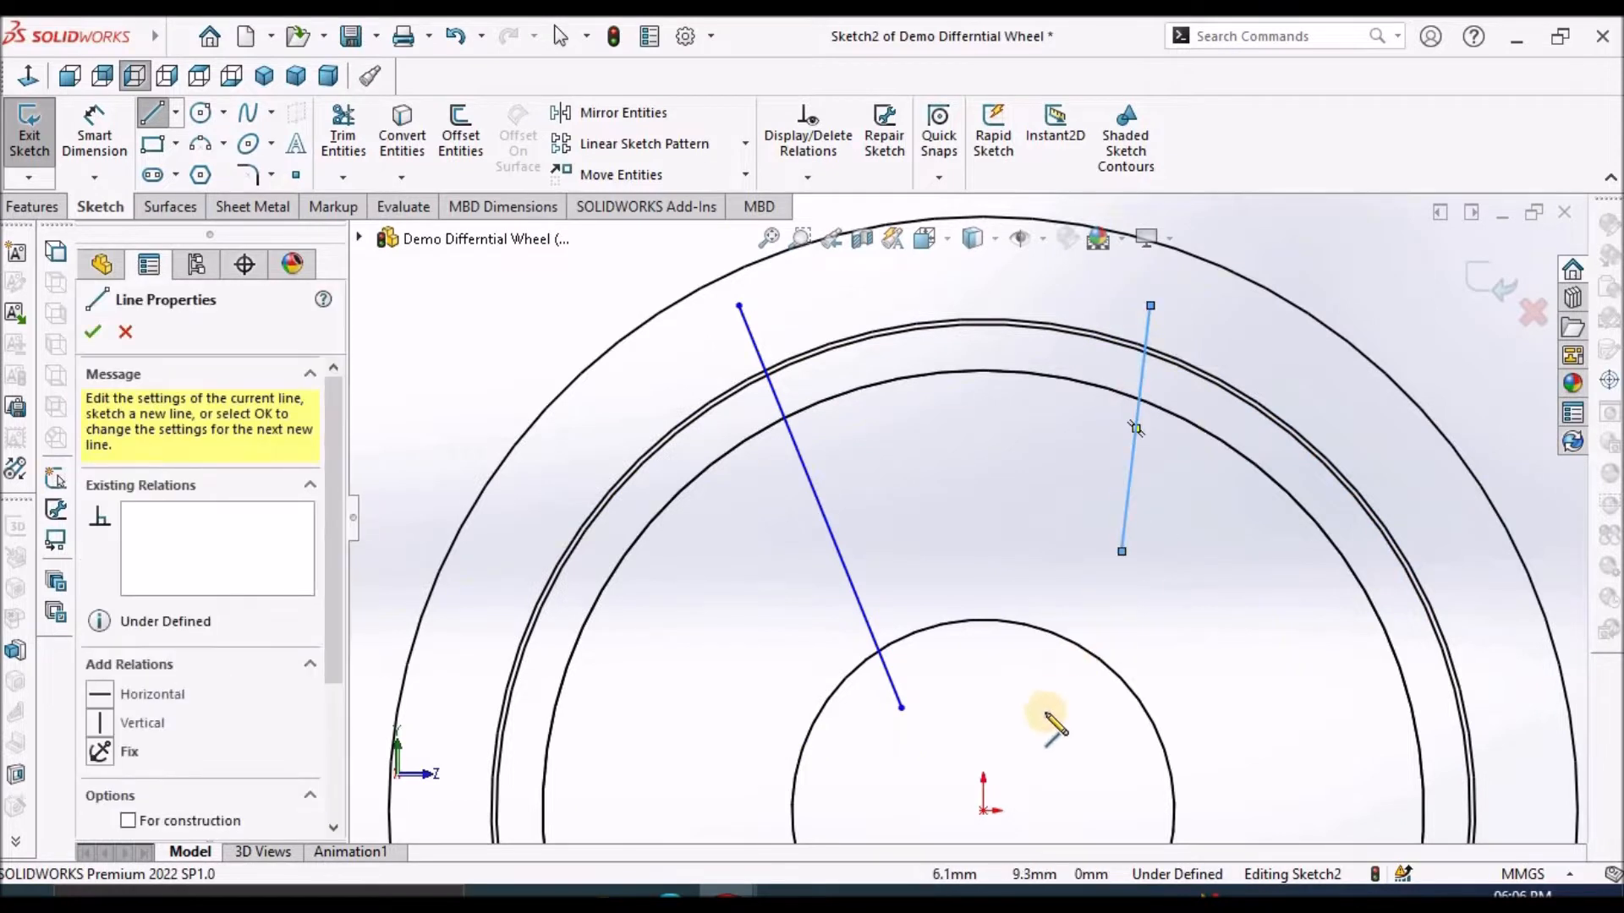
key("Escape")
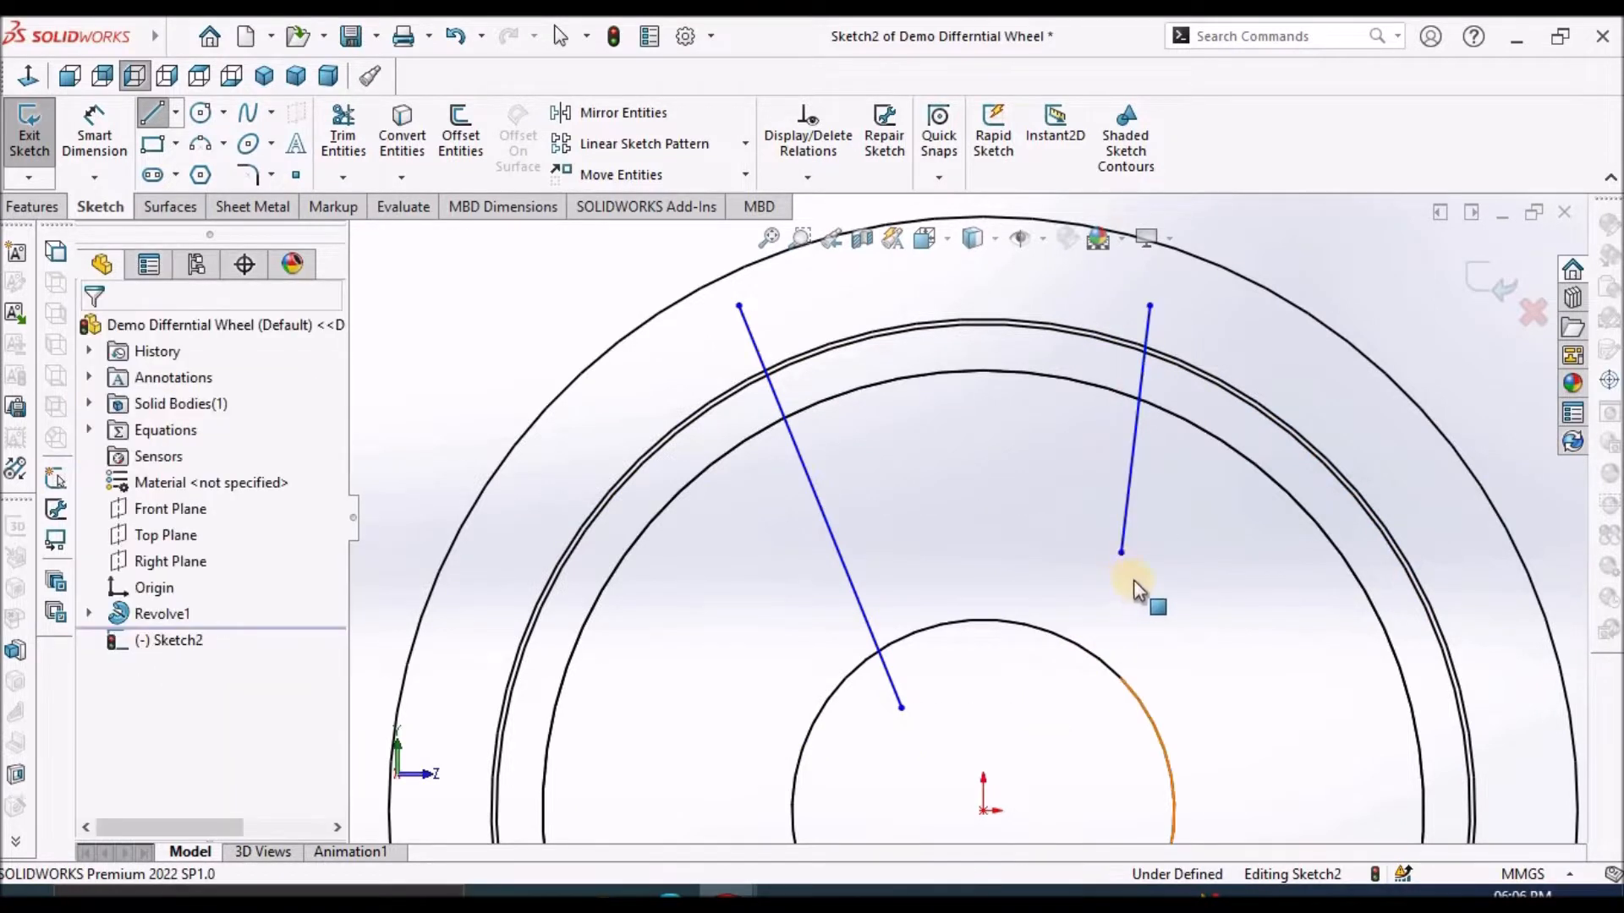
left_click_drag(1120, 551, 1056, 698)
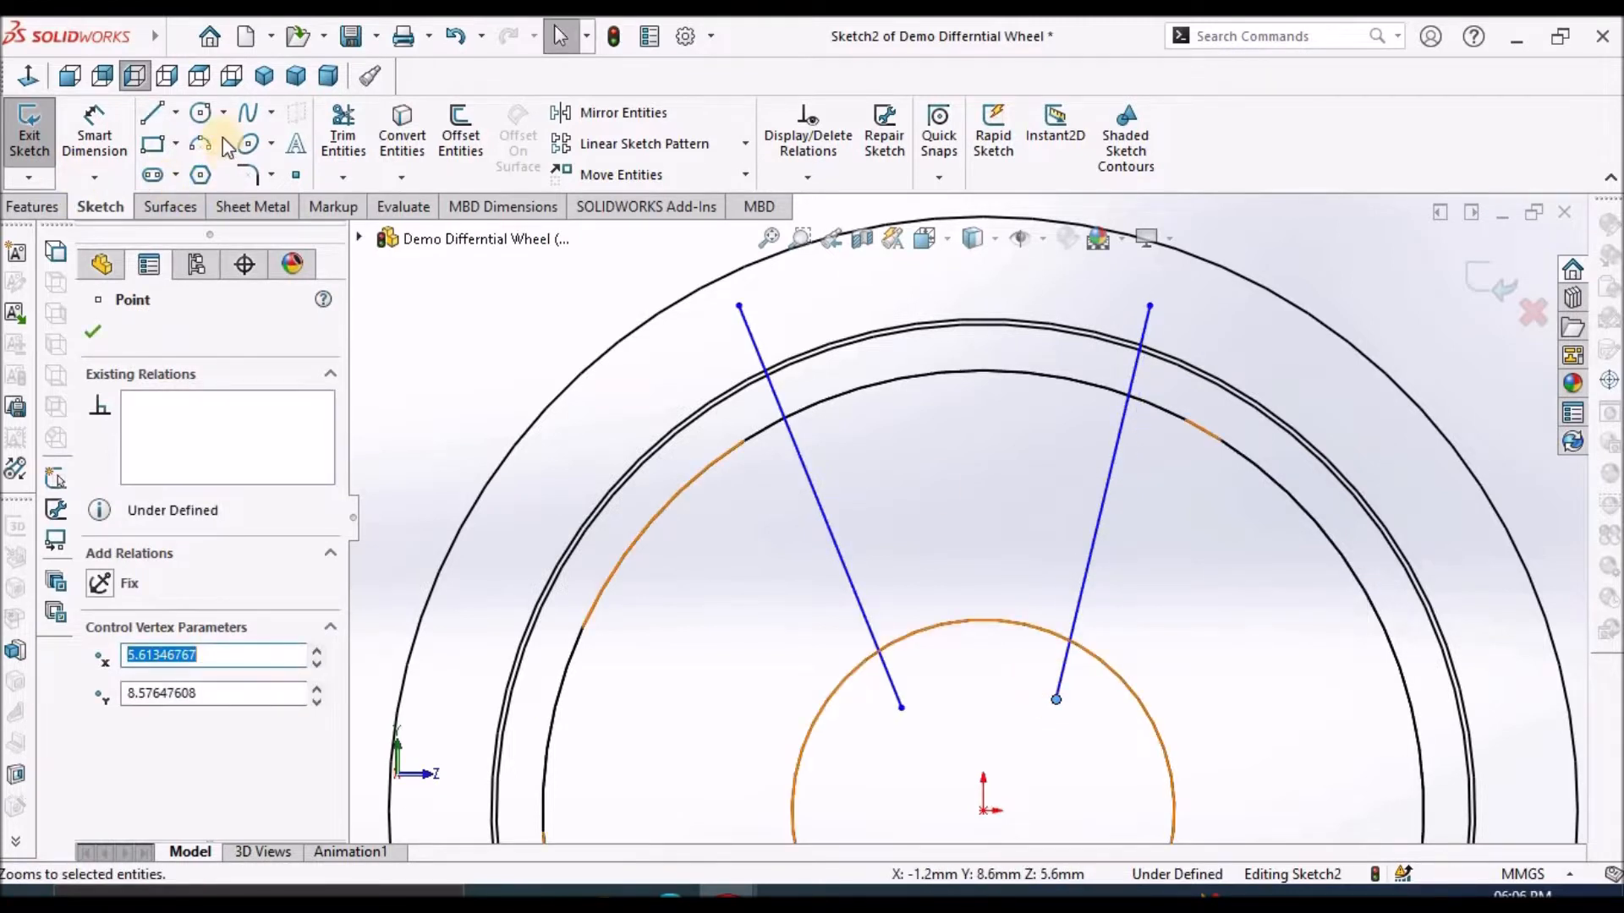
Sketch a centerline about 34.1 mm long from the origin up to the web's outer construction circle.
left_click(176, 120)
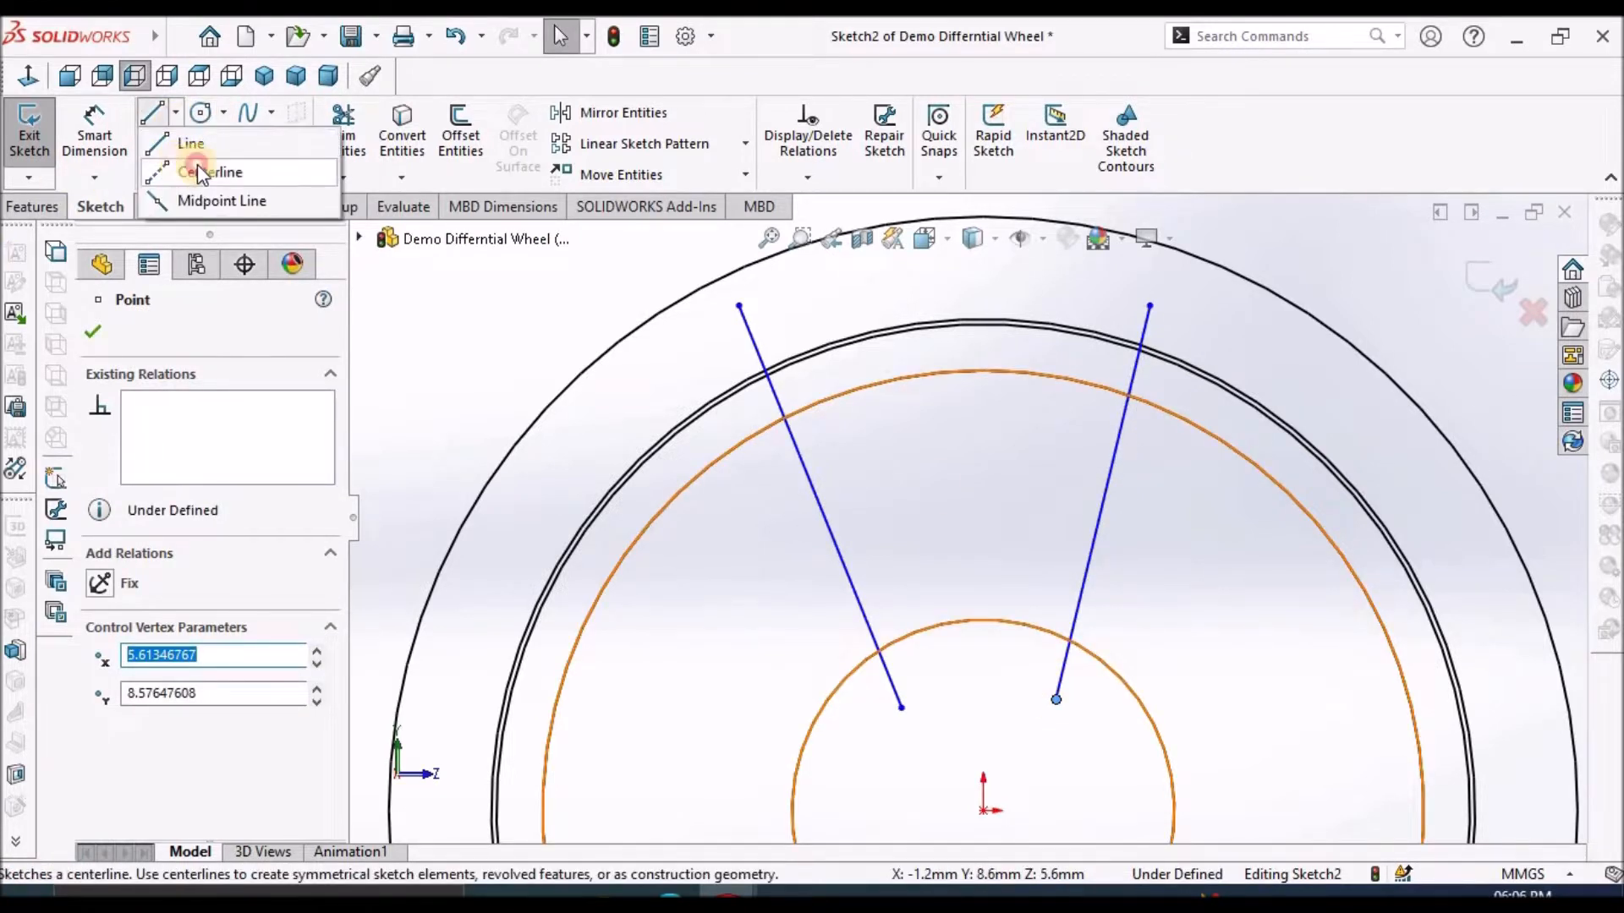
left_click(196, 165)
left_click(983, 809)
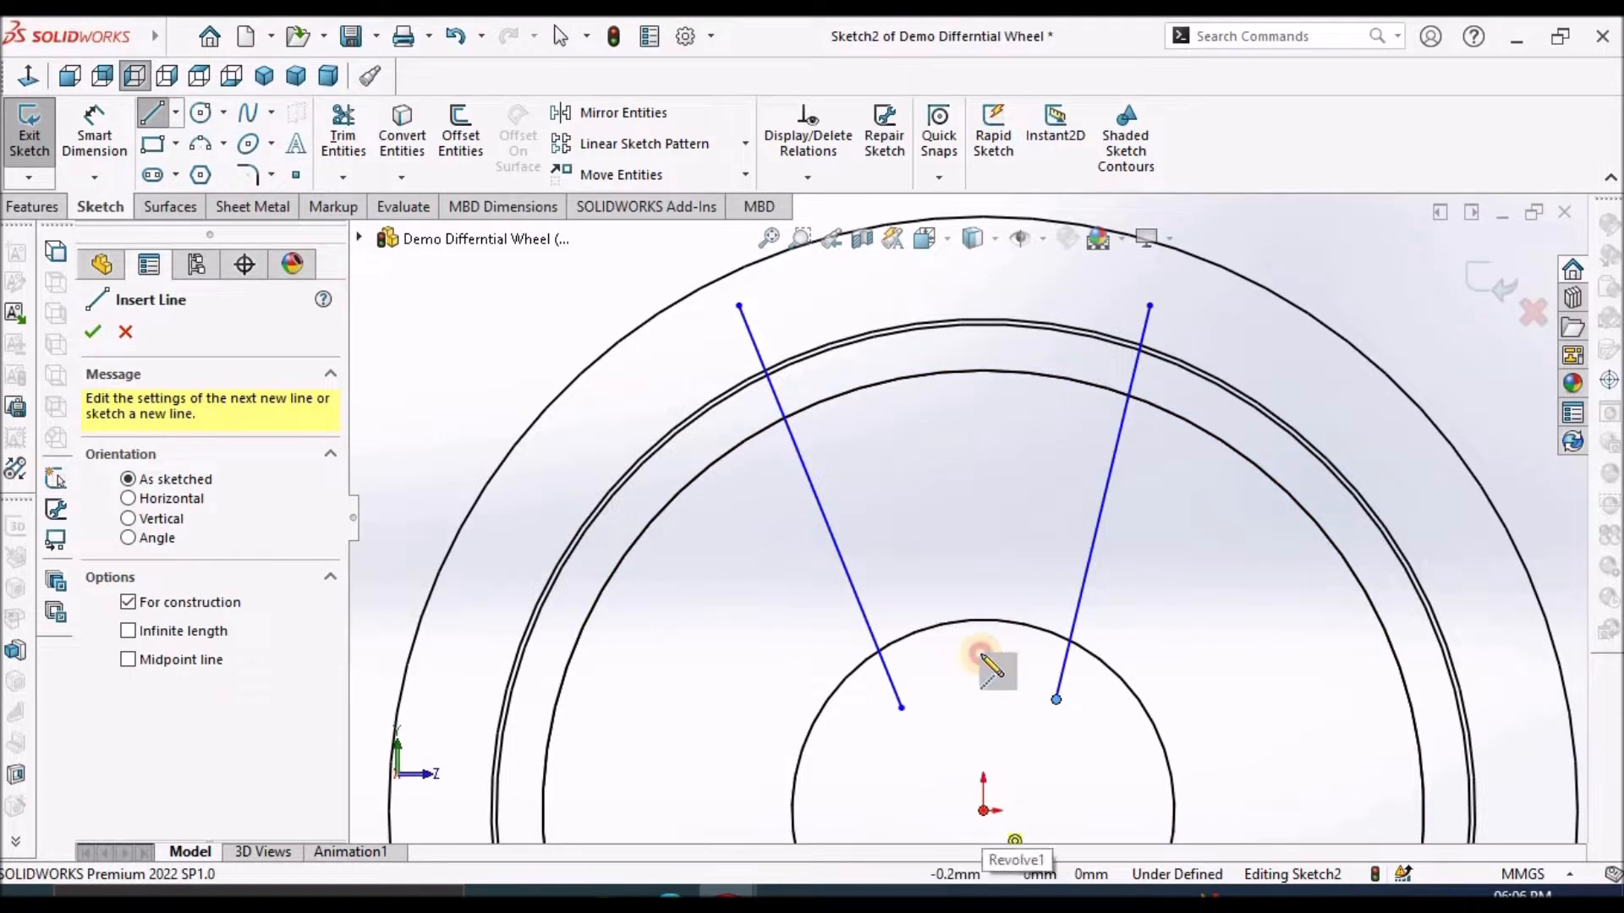
left_click(971, 374)
key("Escape")
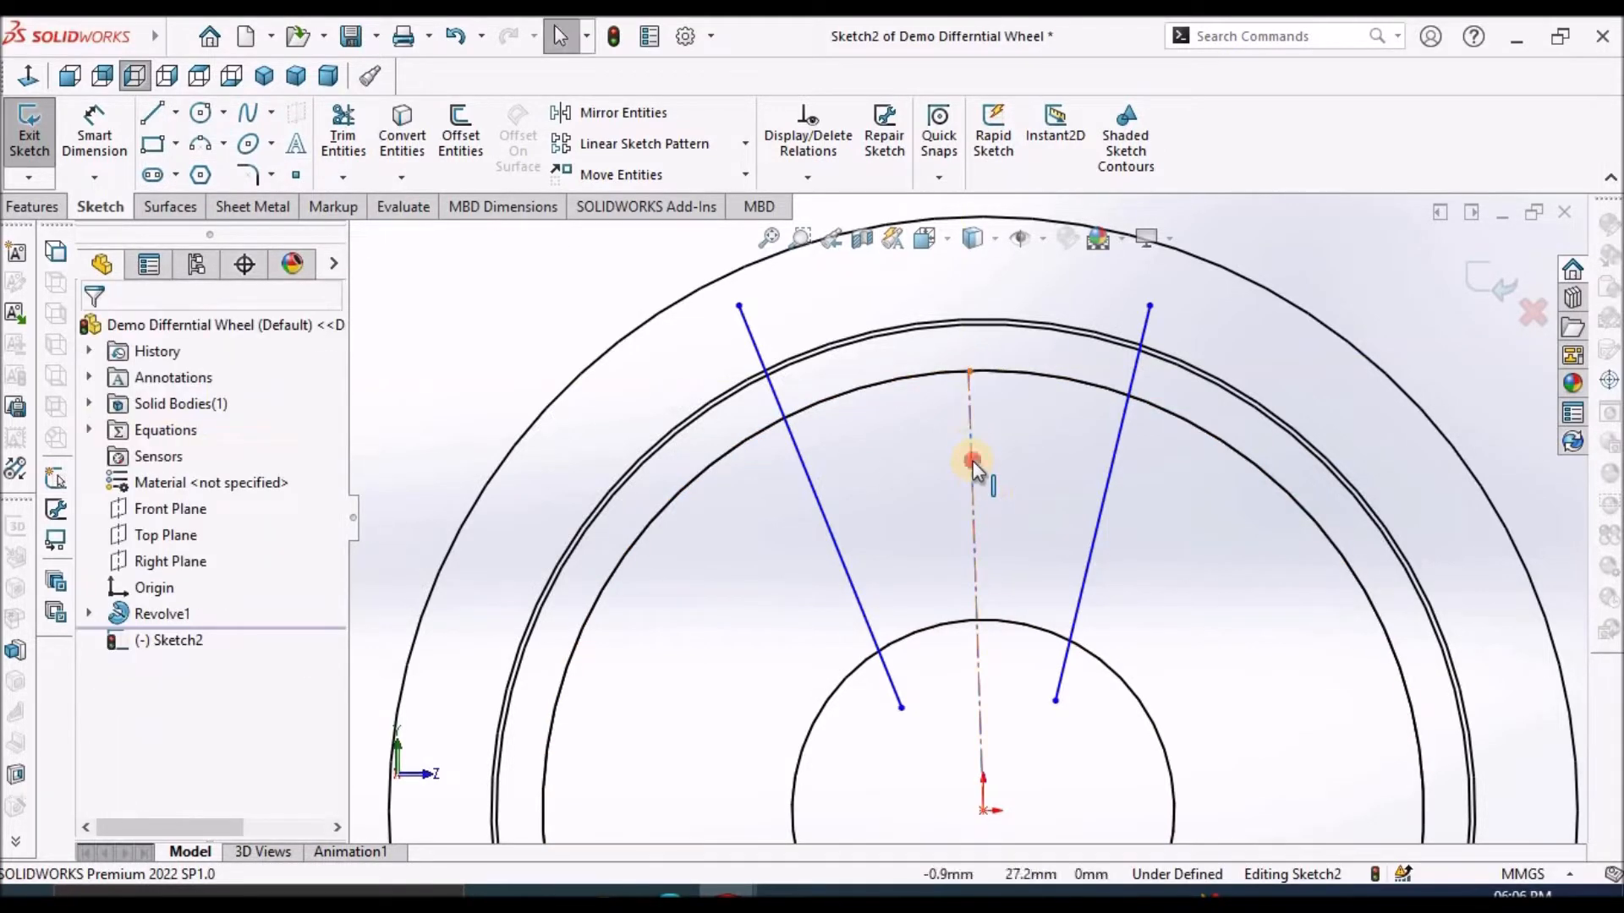
Apply a Vertical relation to the centerline between the two slanted lines.
left_click(975, 456)
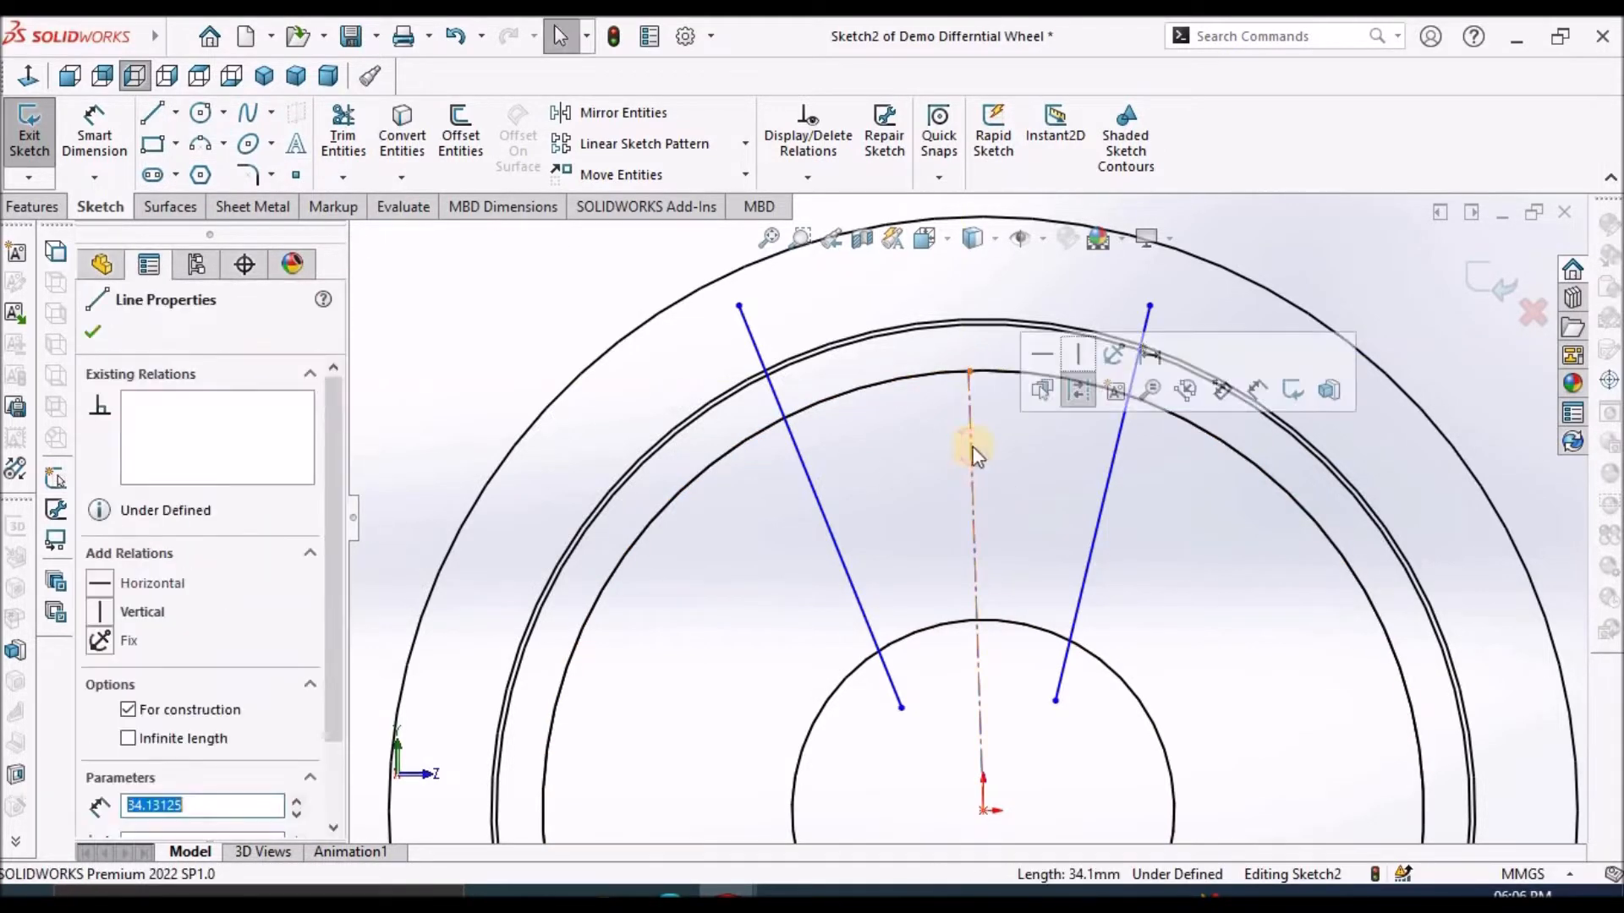
left_click(104, 619)
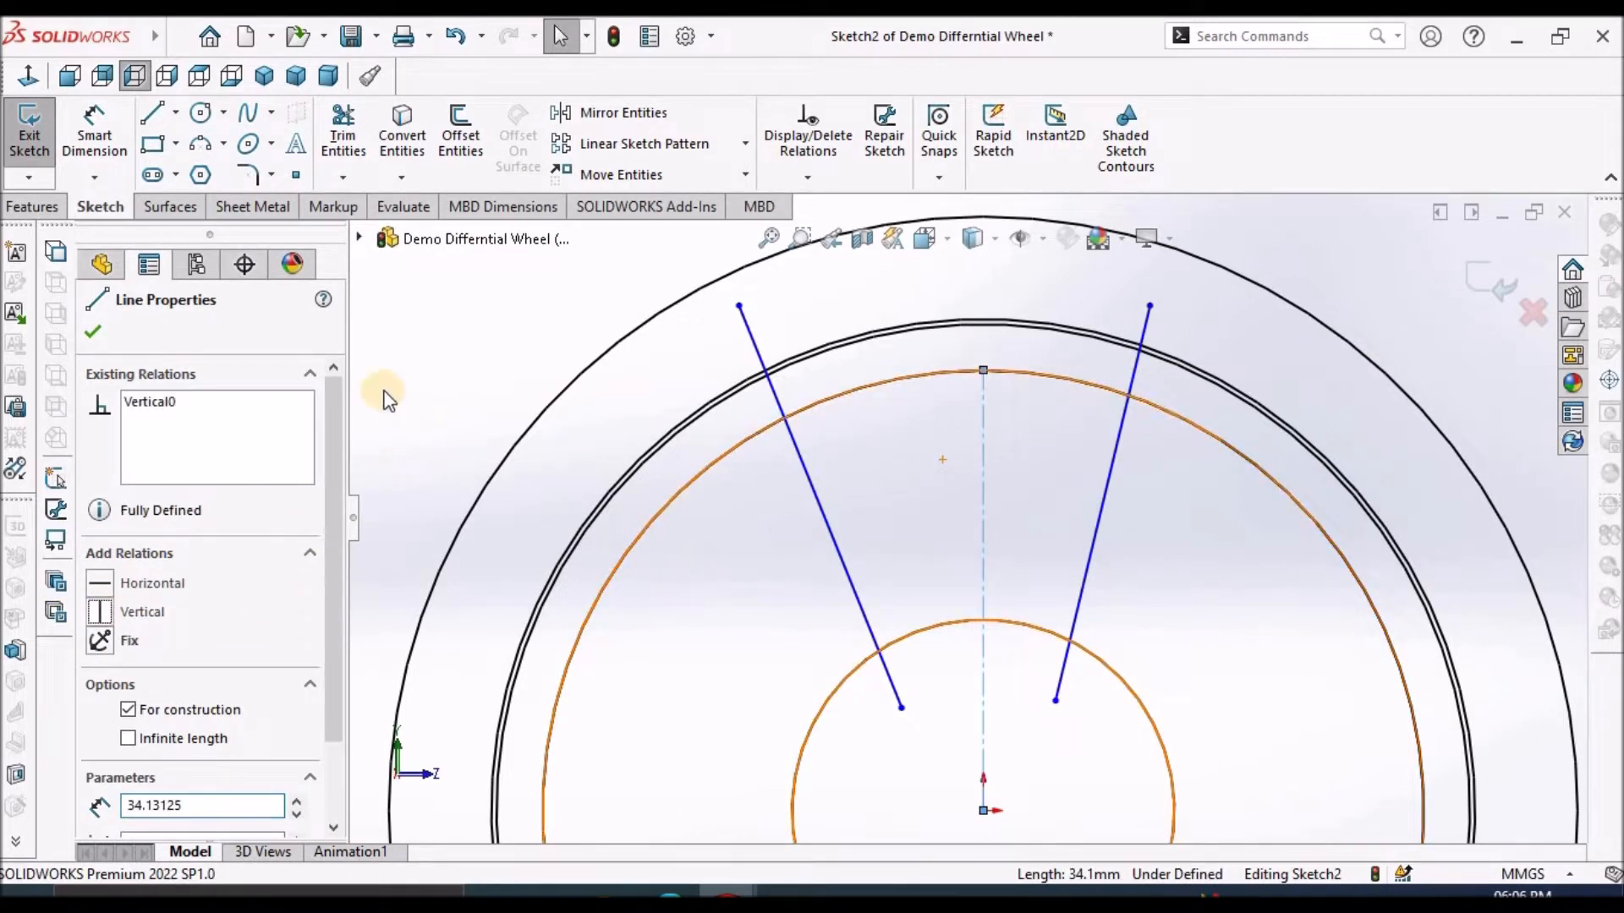
left_click(614, 386)
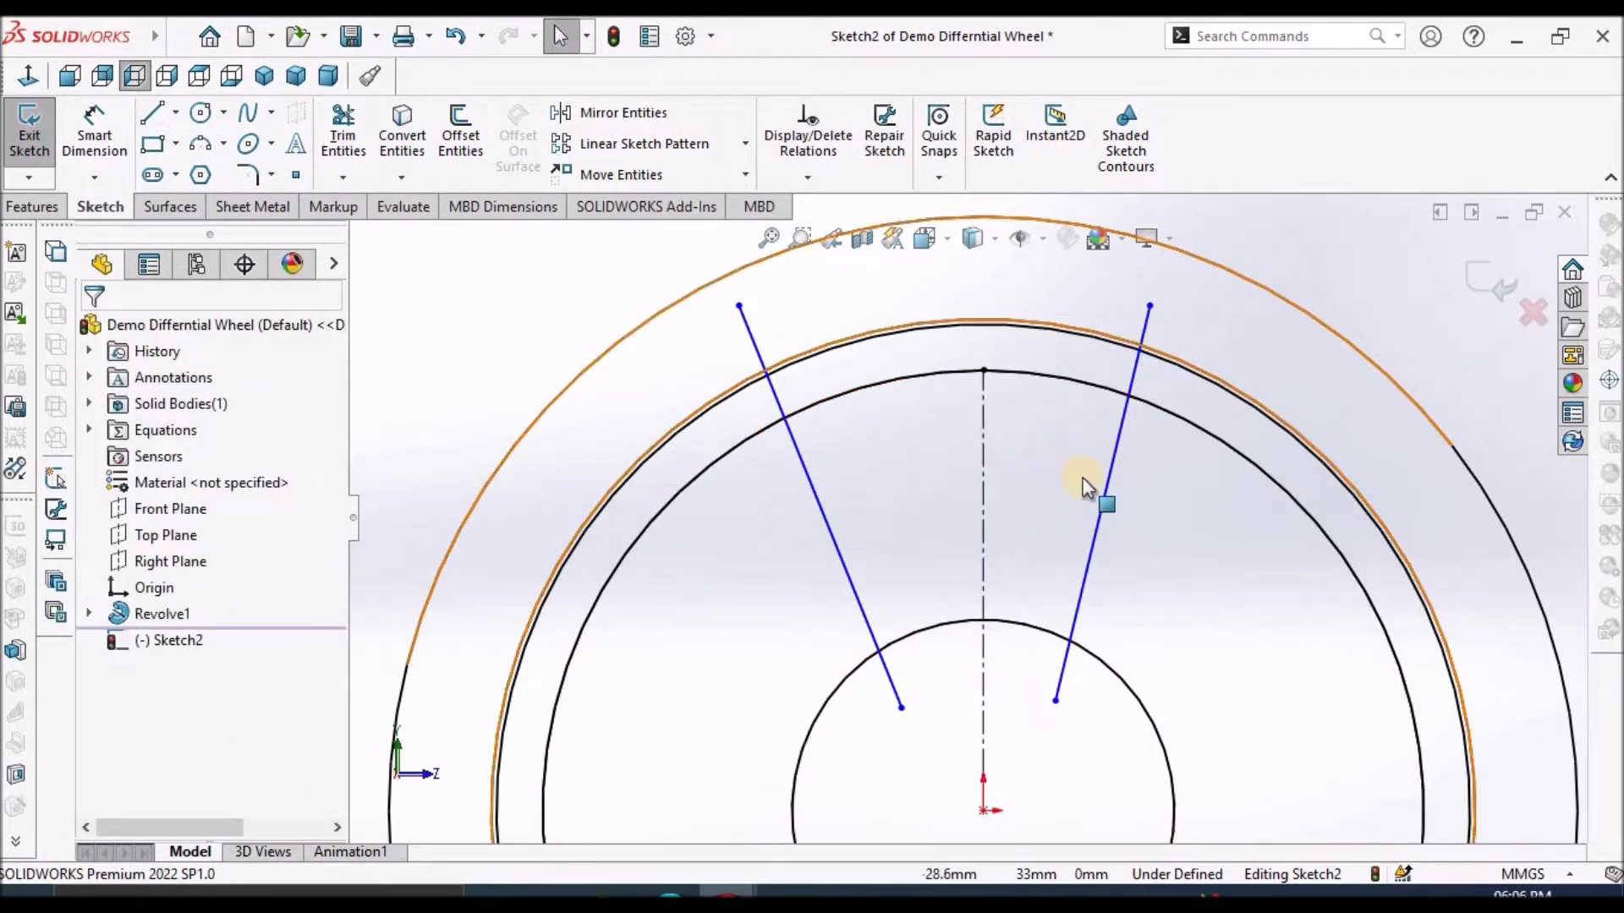
Make the two slanted lines symmetric about the vertical centerline.
scroll(1107, 475, "up", 3)
left_click_drag(734, 302, 1181, 785)
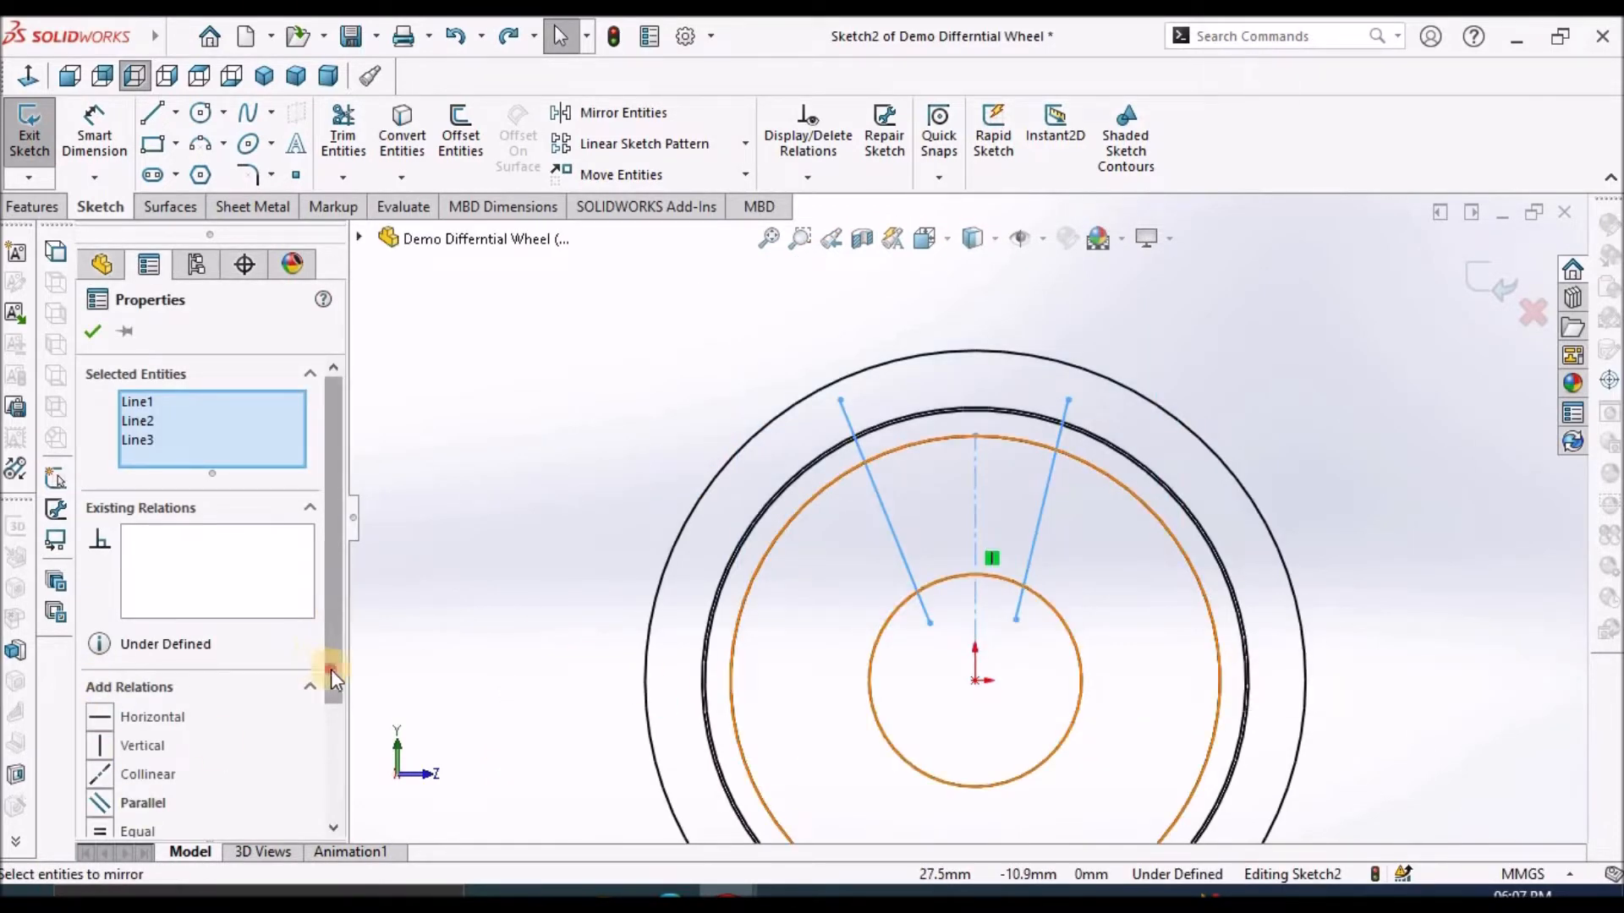
left_click_drag(332, 668, 345, 825)
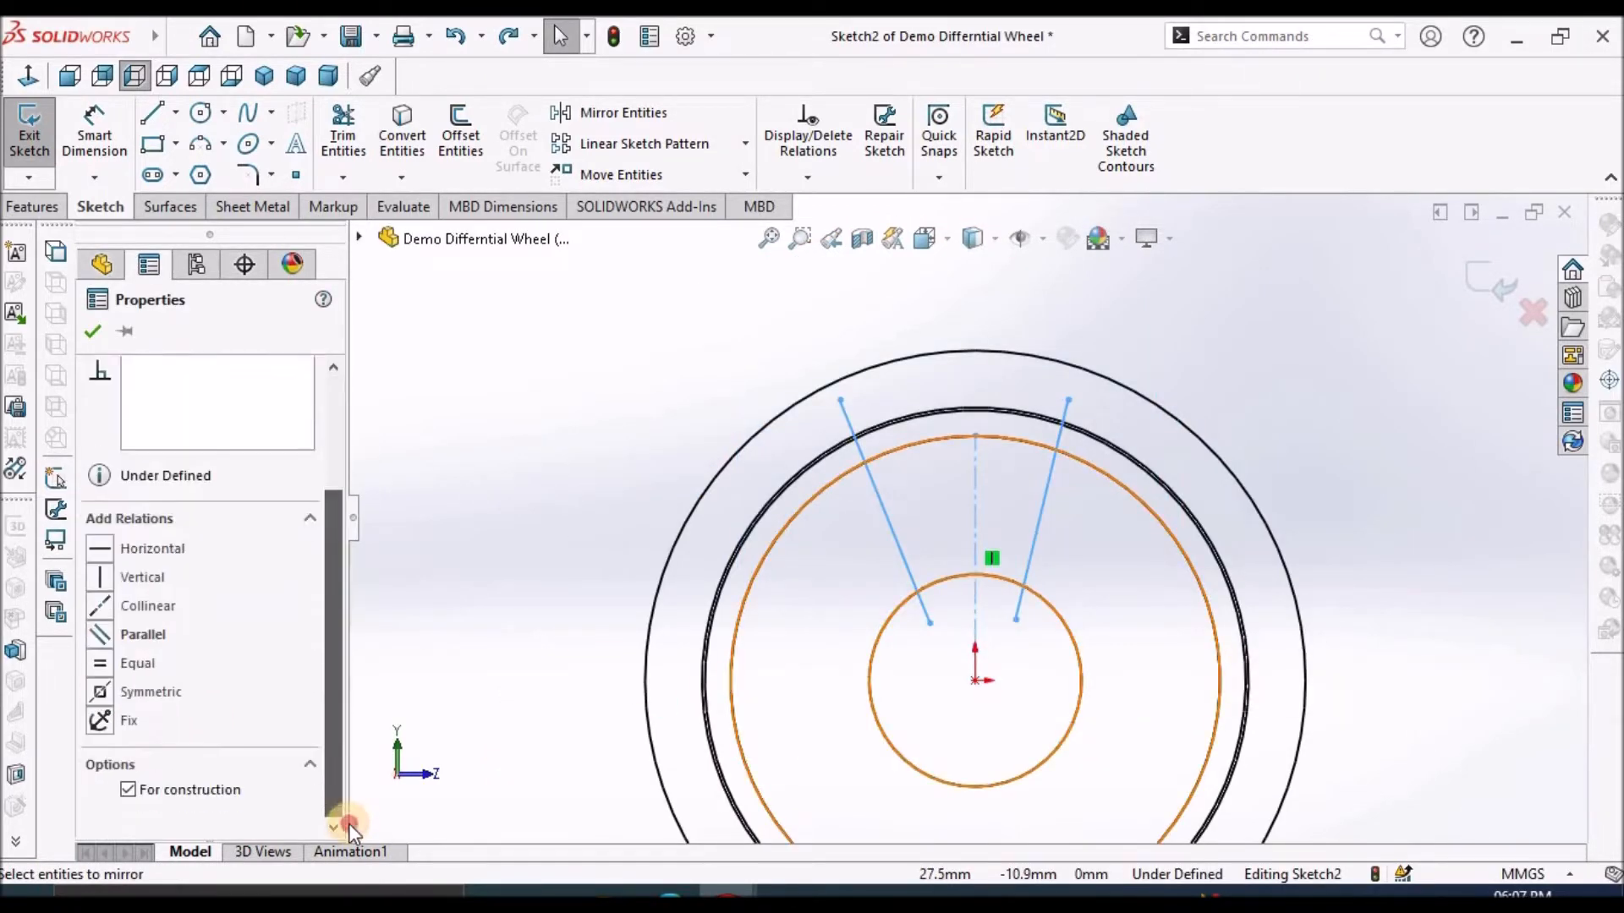
left_click(96, 692)
left_click(93, 331)
left_click(677, 432)
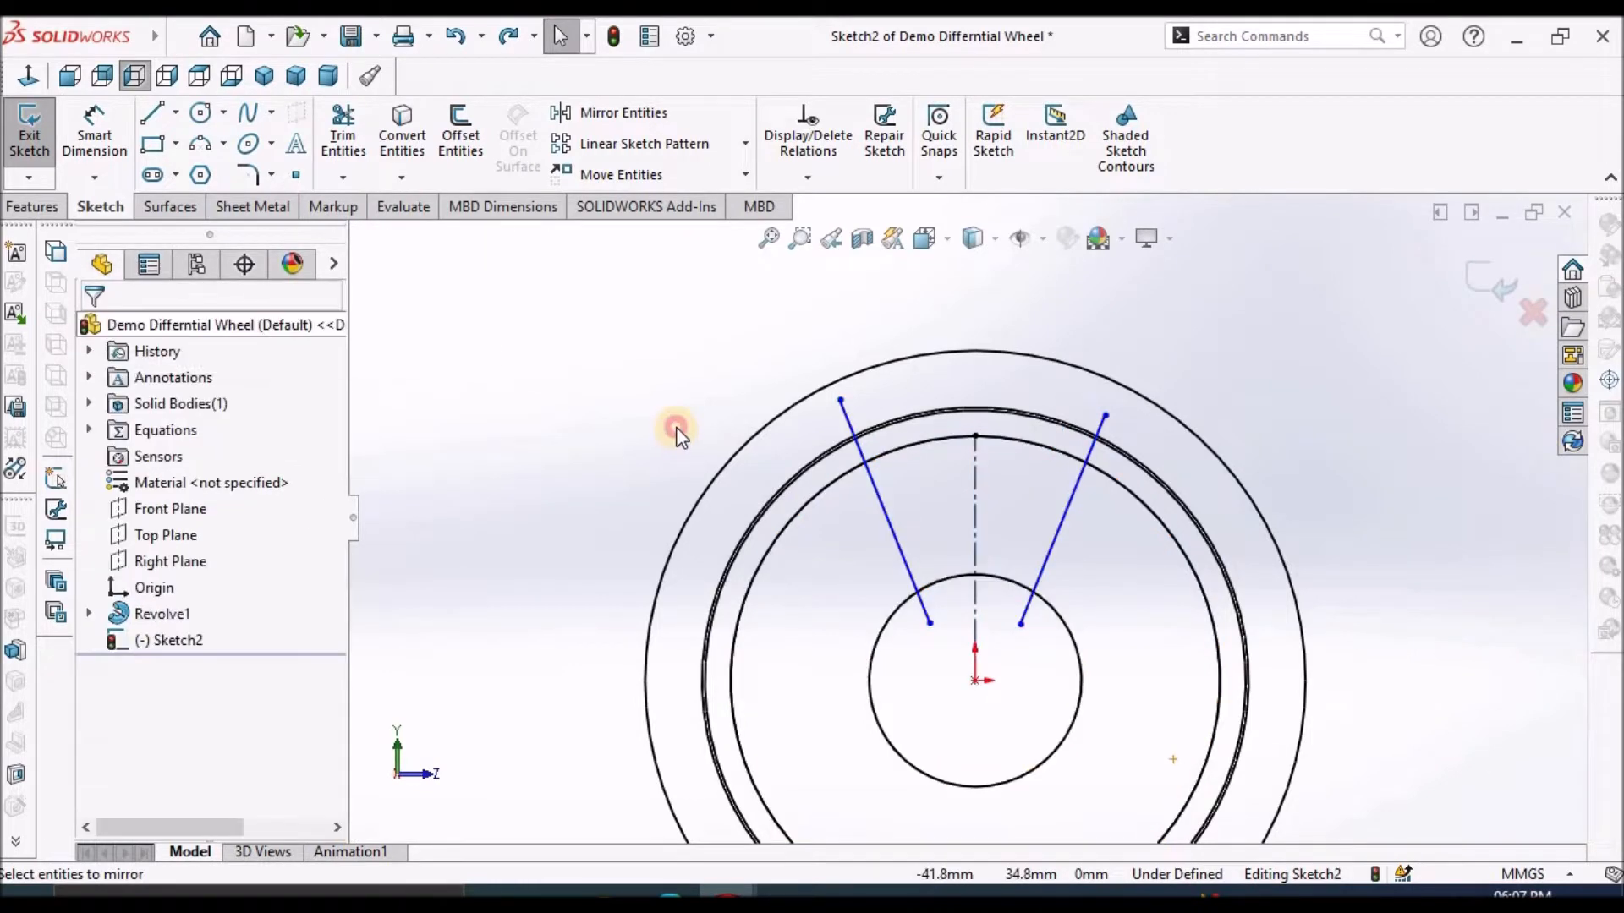
Sketch a centerpoint arc about the origin along the upper part of the hub circle, spanning past both slanted lines.
left_click(224, 142)
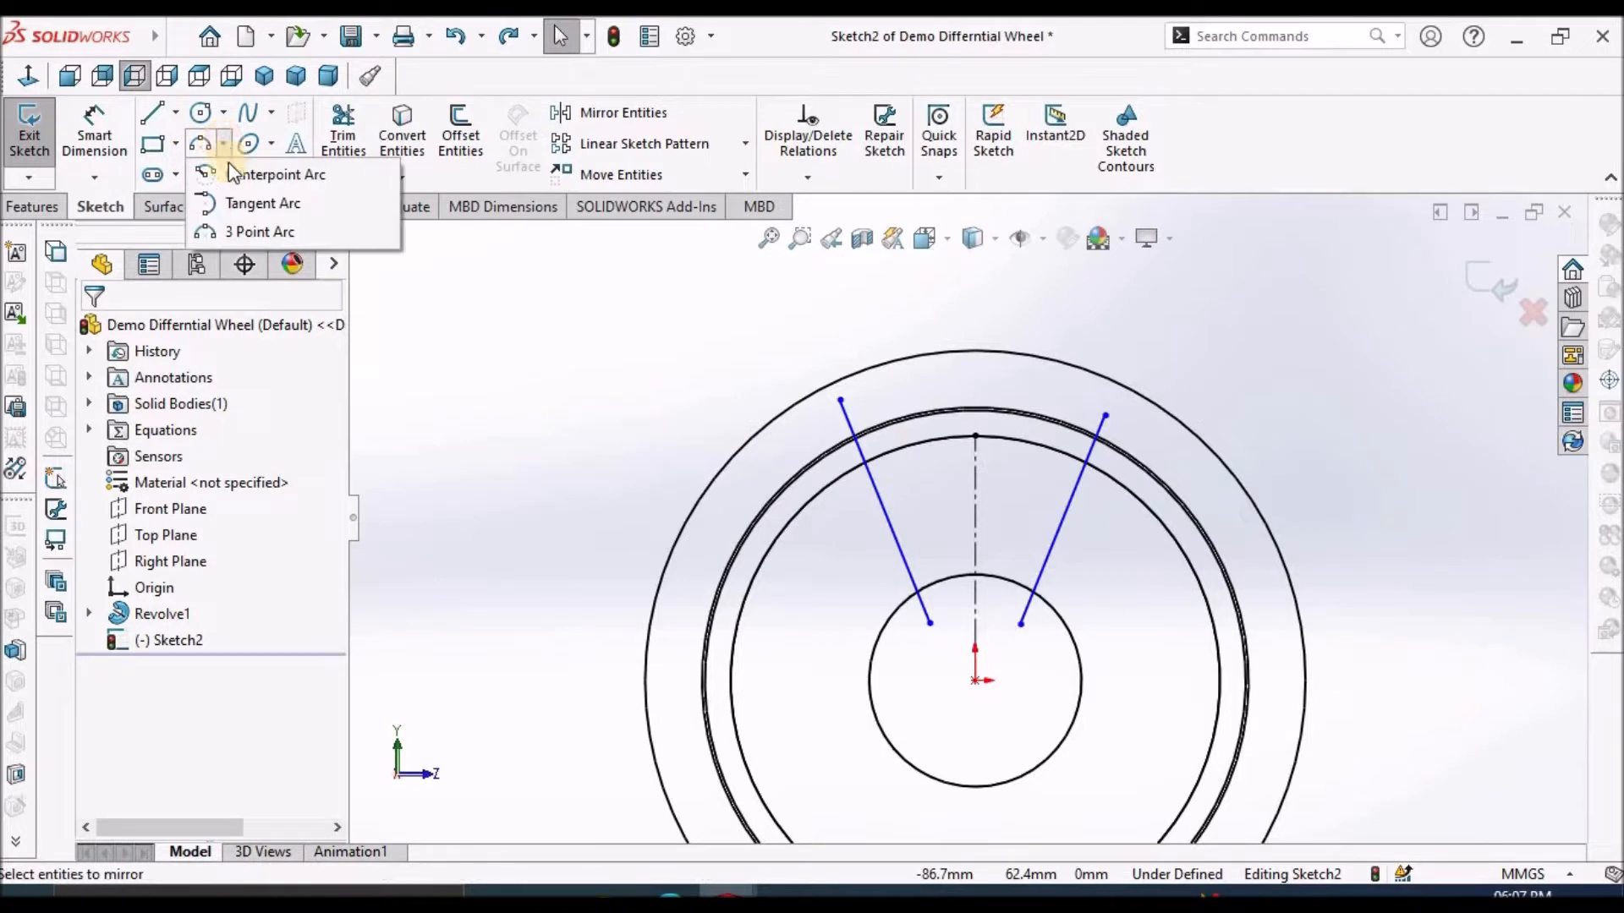
left_click(227, 175)
scroll(958, 685, "down", 4)
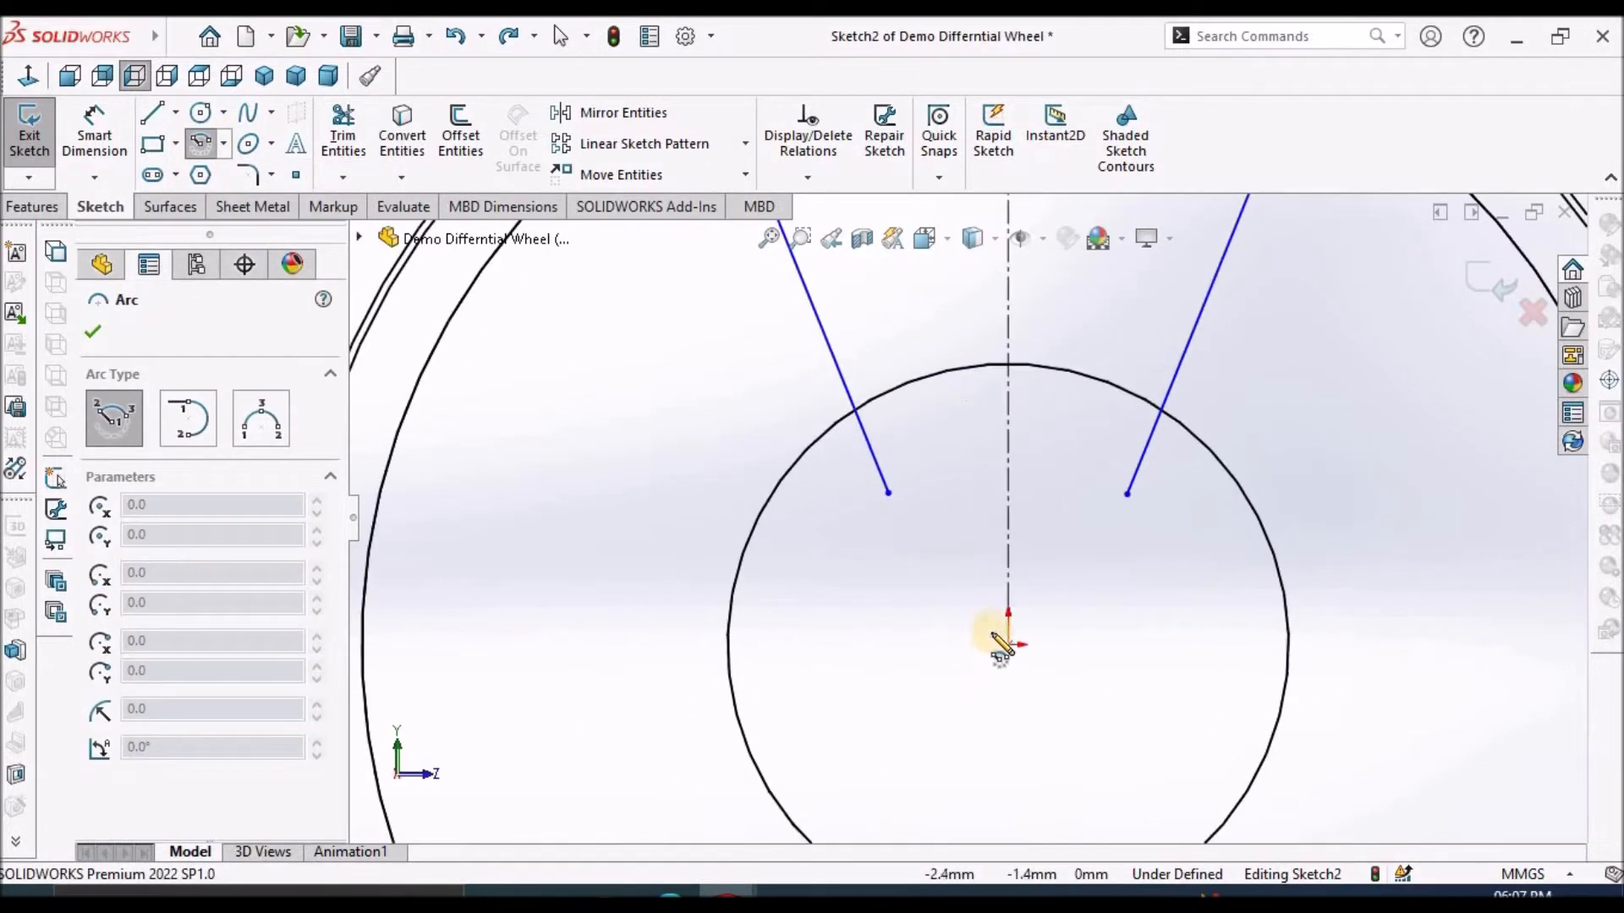
left_click(1015, 636)
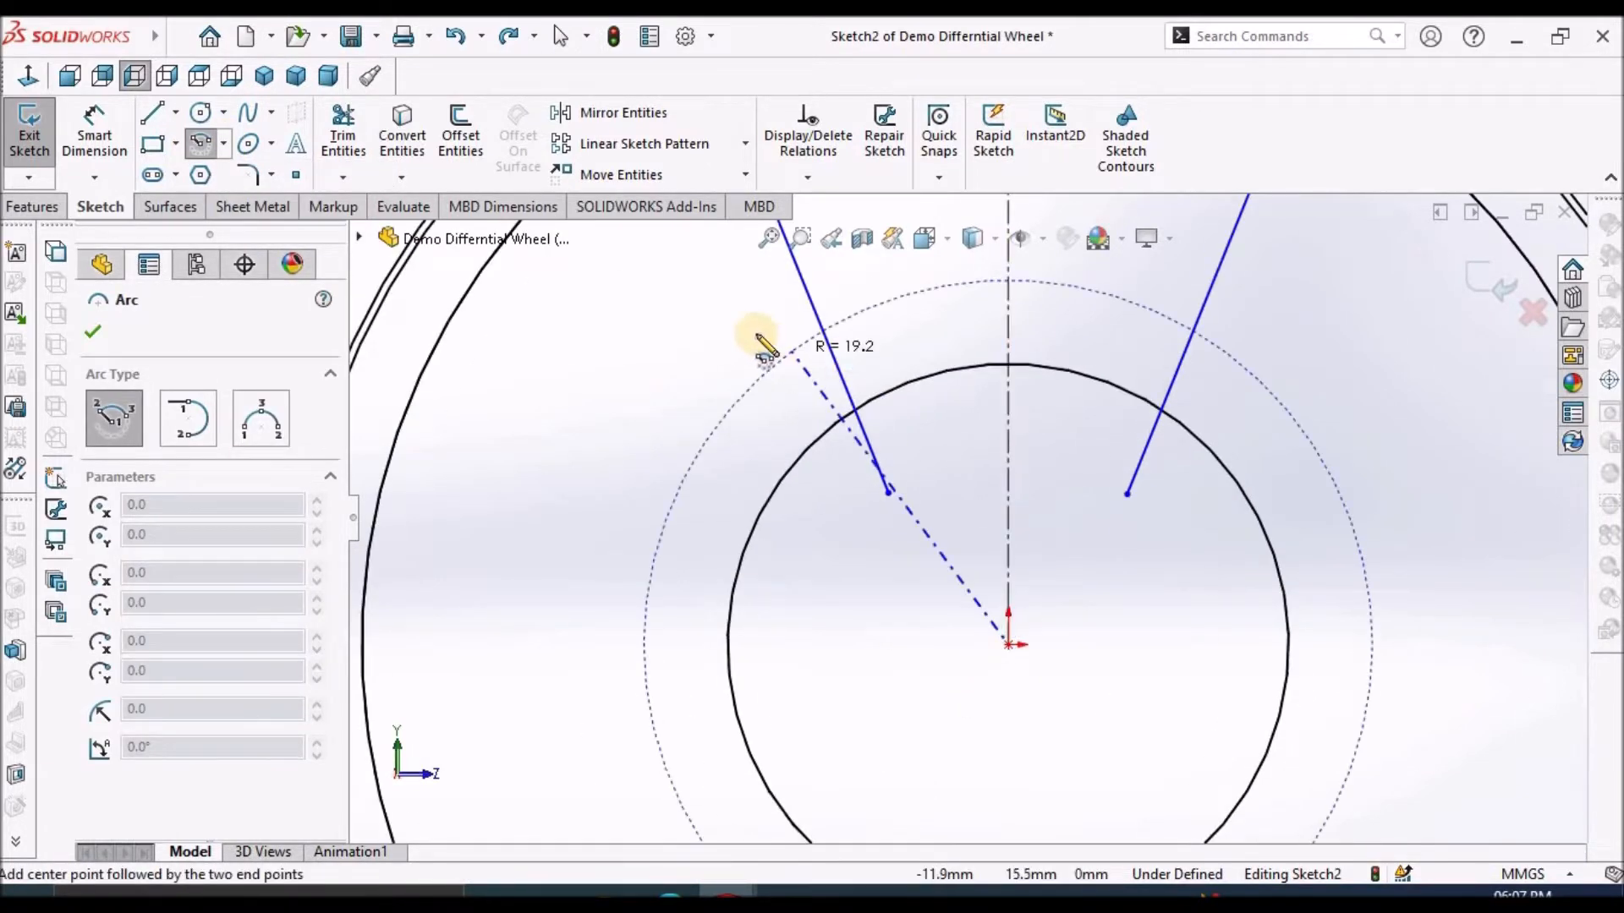
left_click(819, 434)
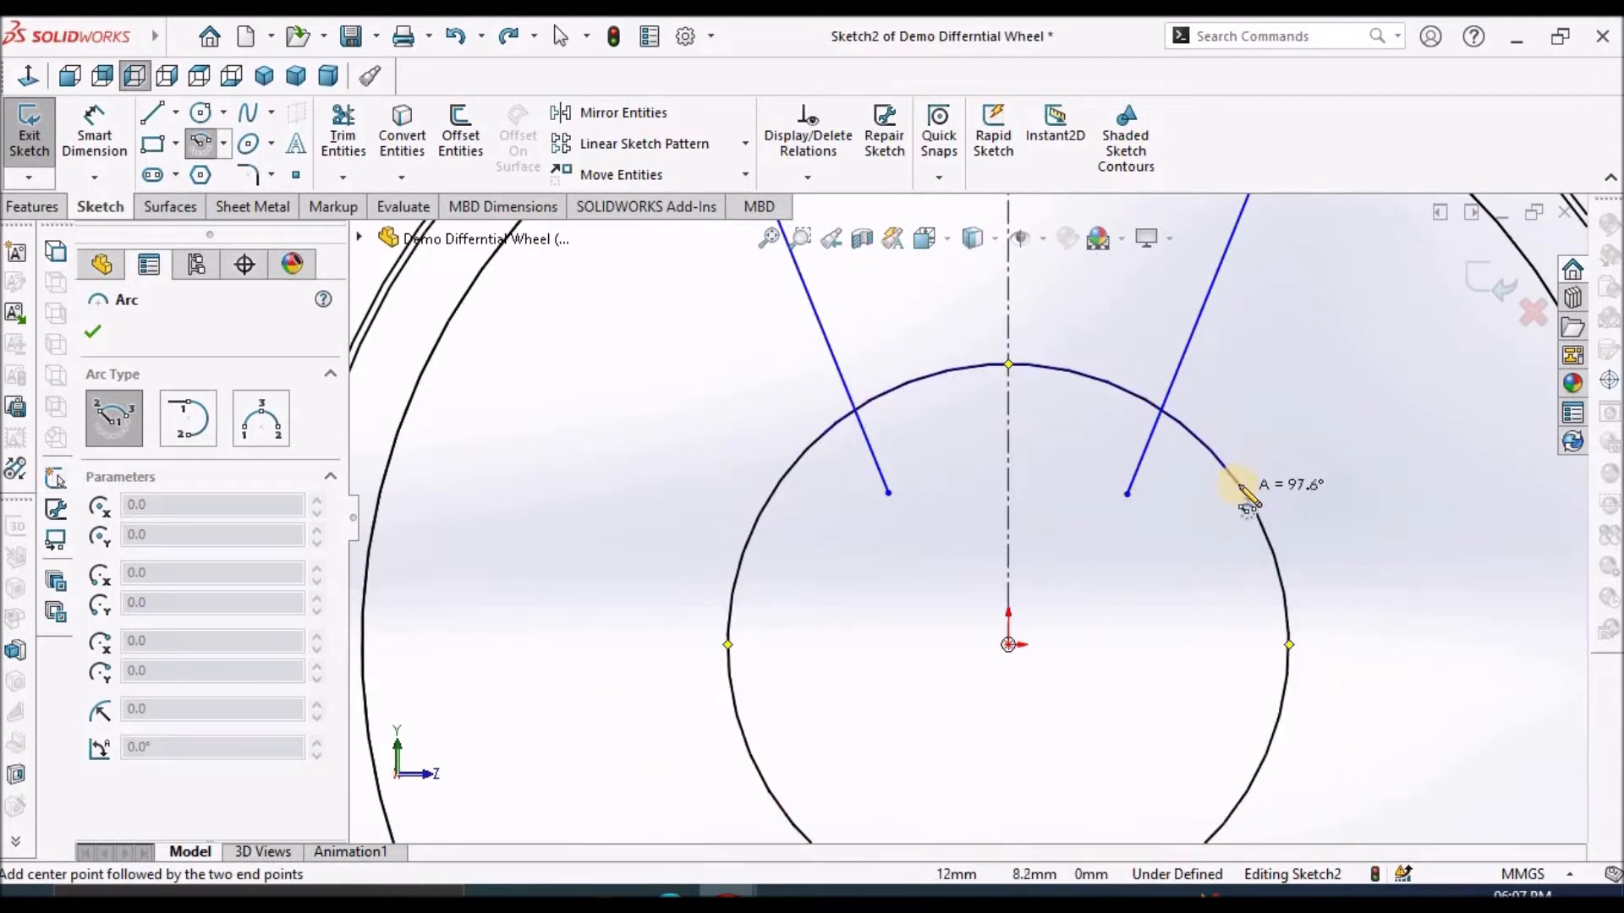
left_click(1272, 547)
scroll(1129, 565, "up", 3)
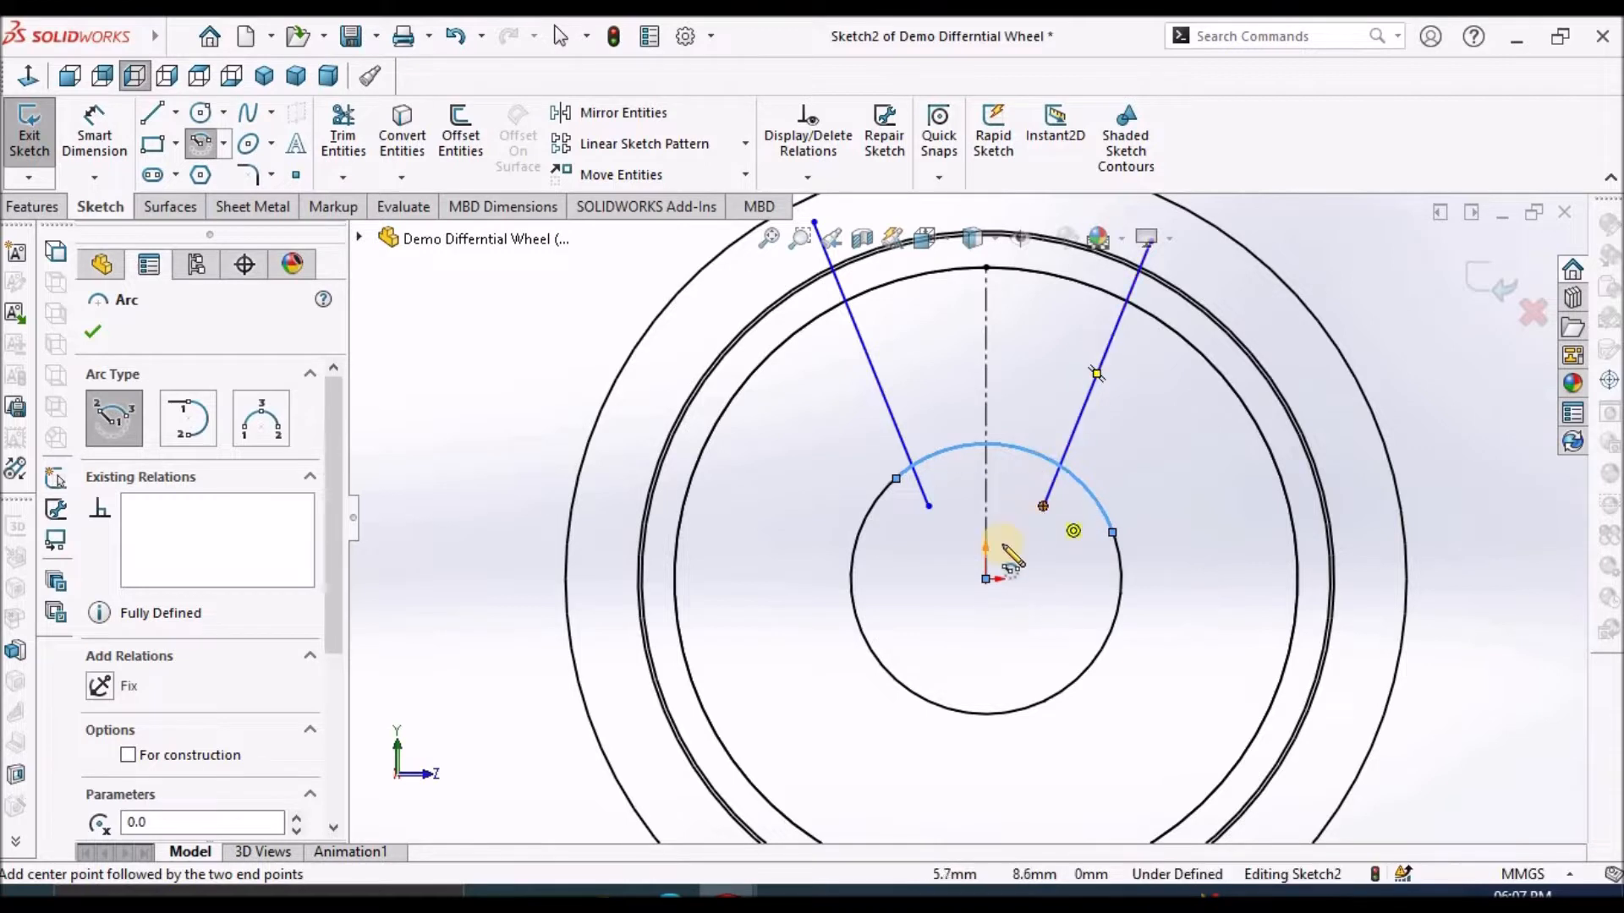
Sketch a centerpoint arc about the origin along the upper part of the web's outer construction circle, radius about 34.1 mm, spanning past both slanted lines.
key("Escape")
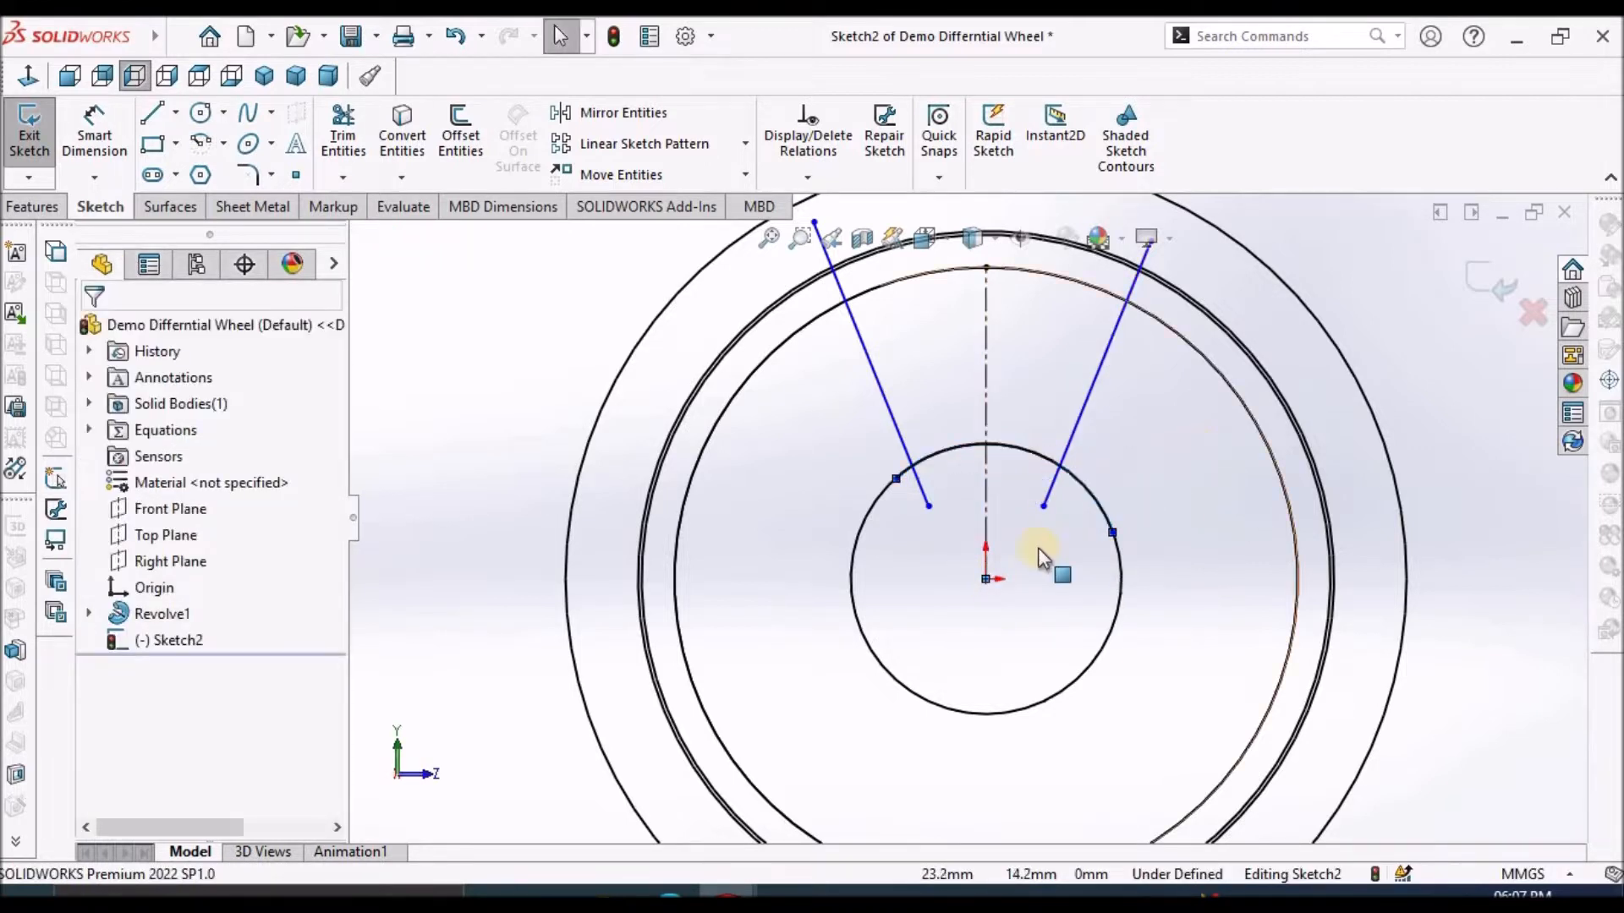
left_click(191, 140)
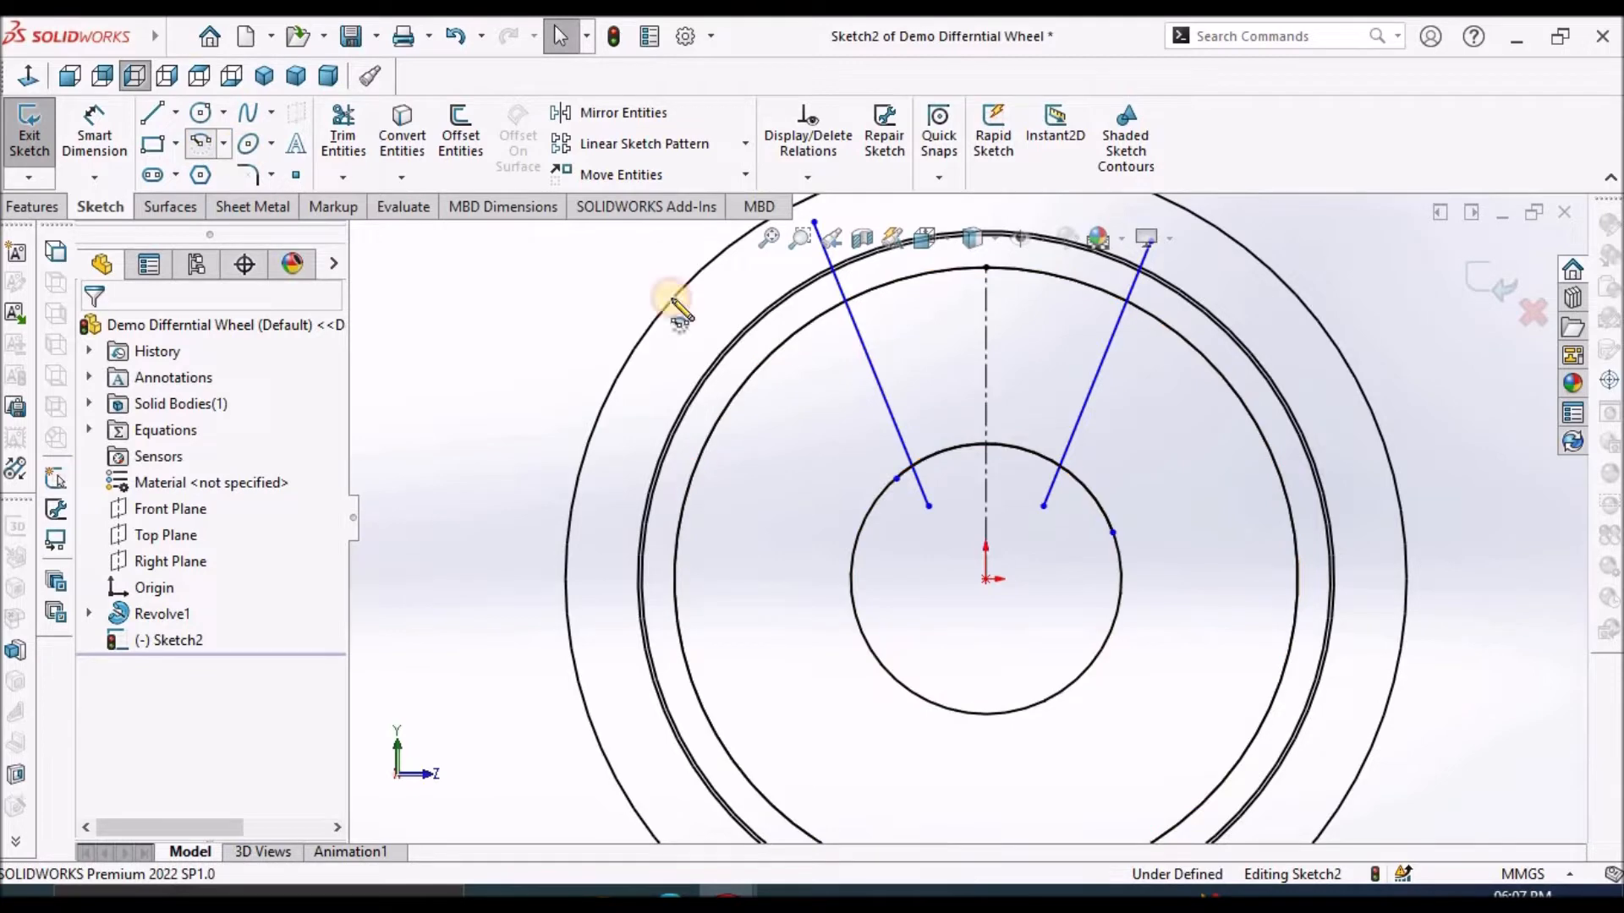
left_click(987, 580)
scroll(973, 417, "down", 4)
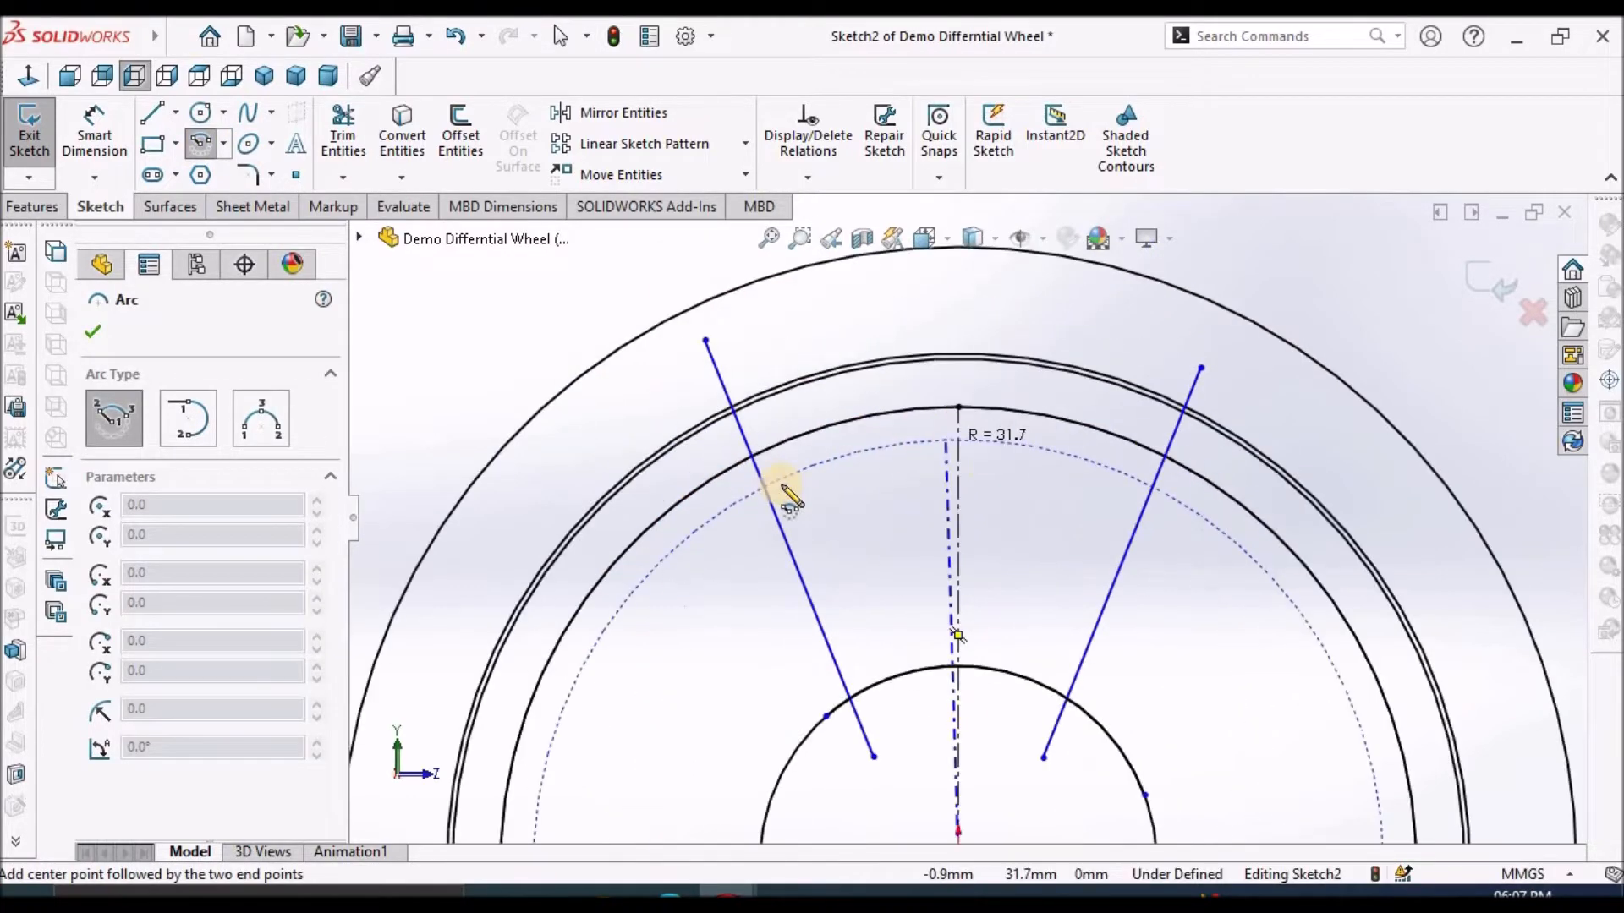
left_click(719, 489)
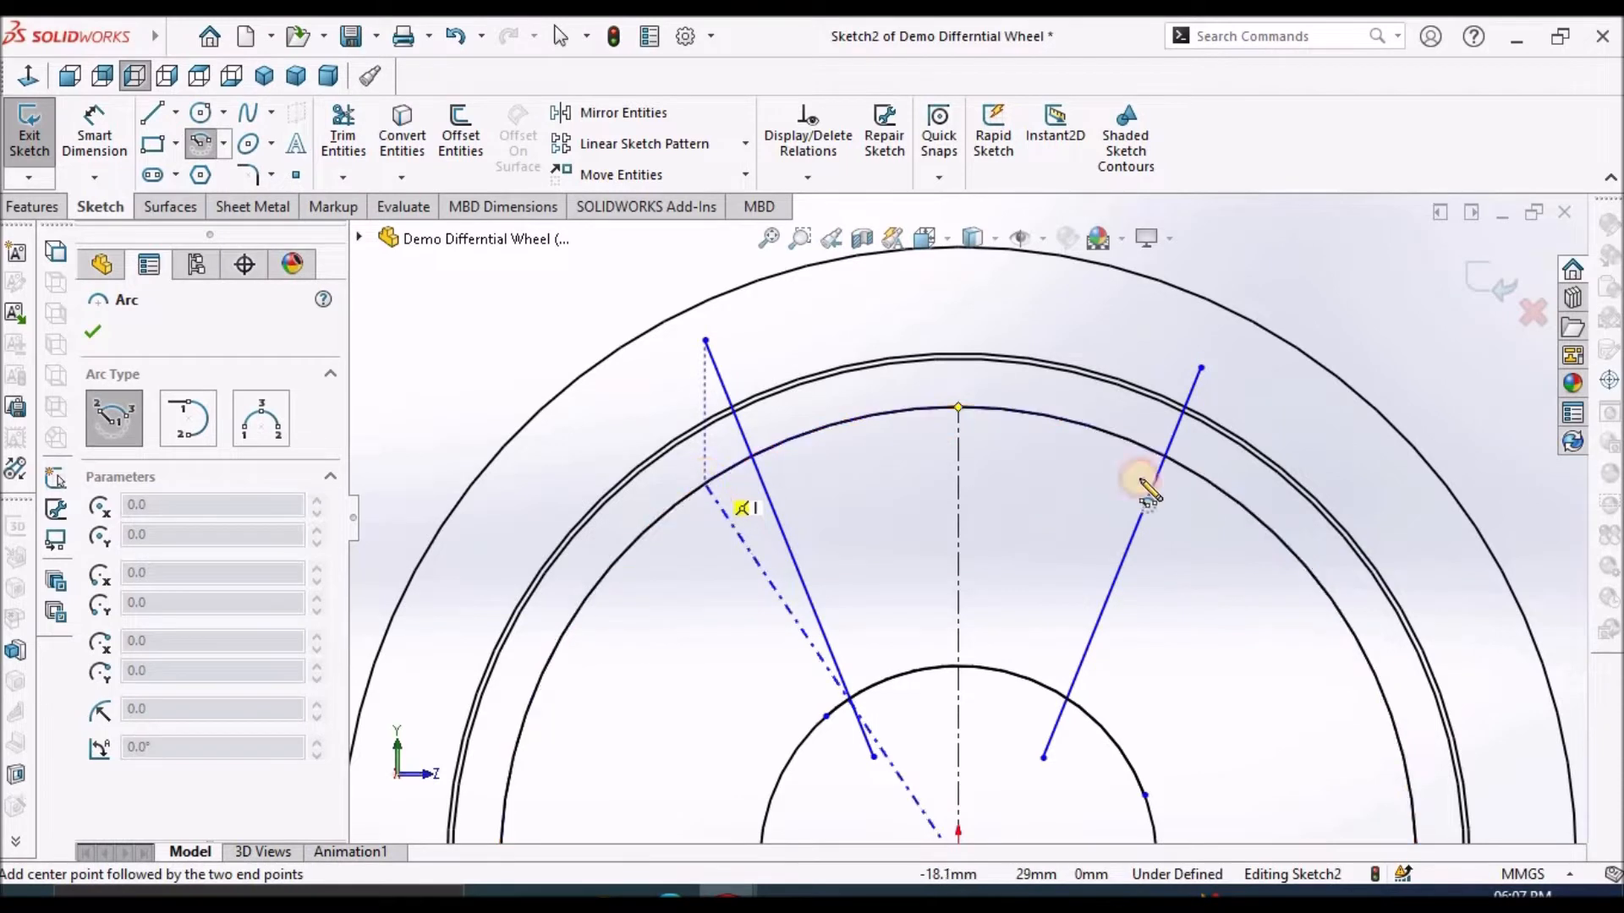
left_click(1274, 533)
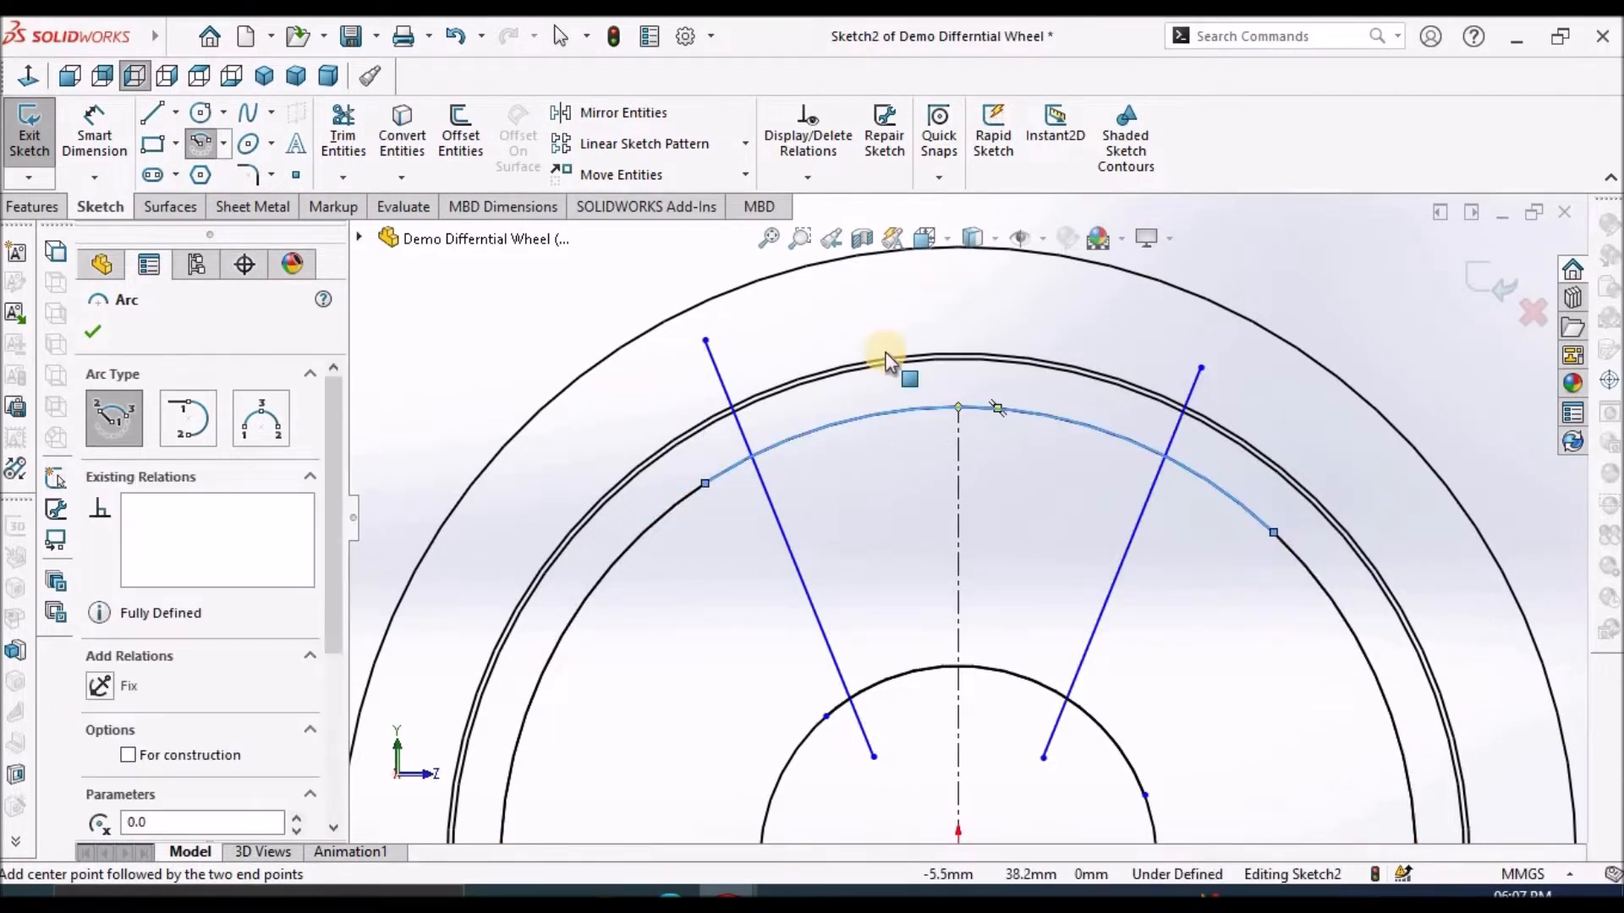
key("Escape")
scroll(936, 363, "up", 3)
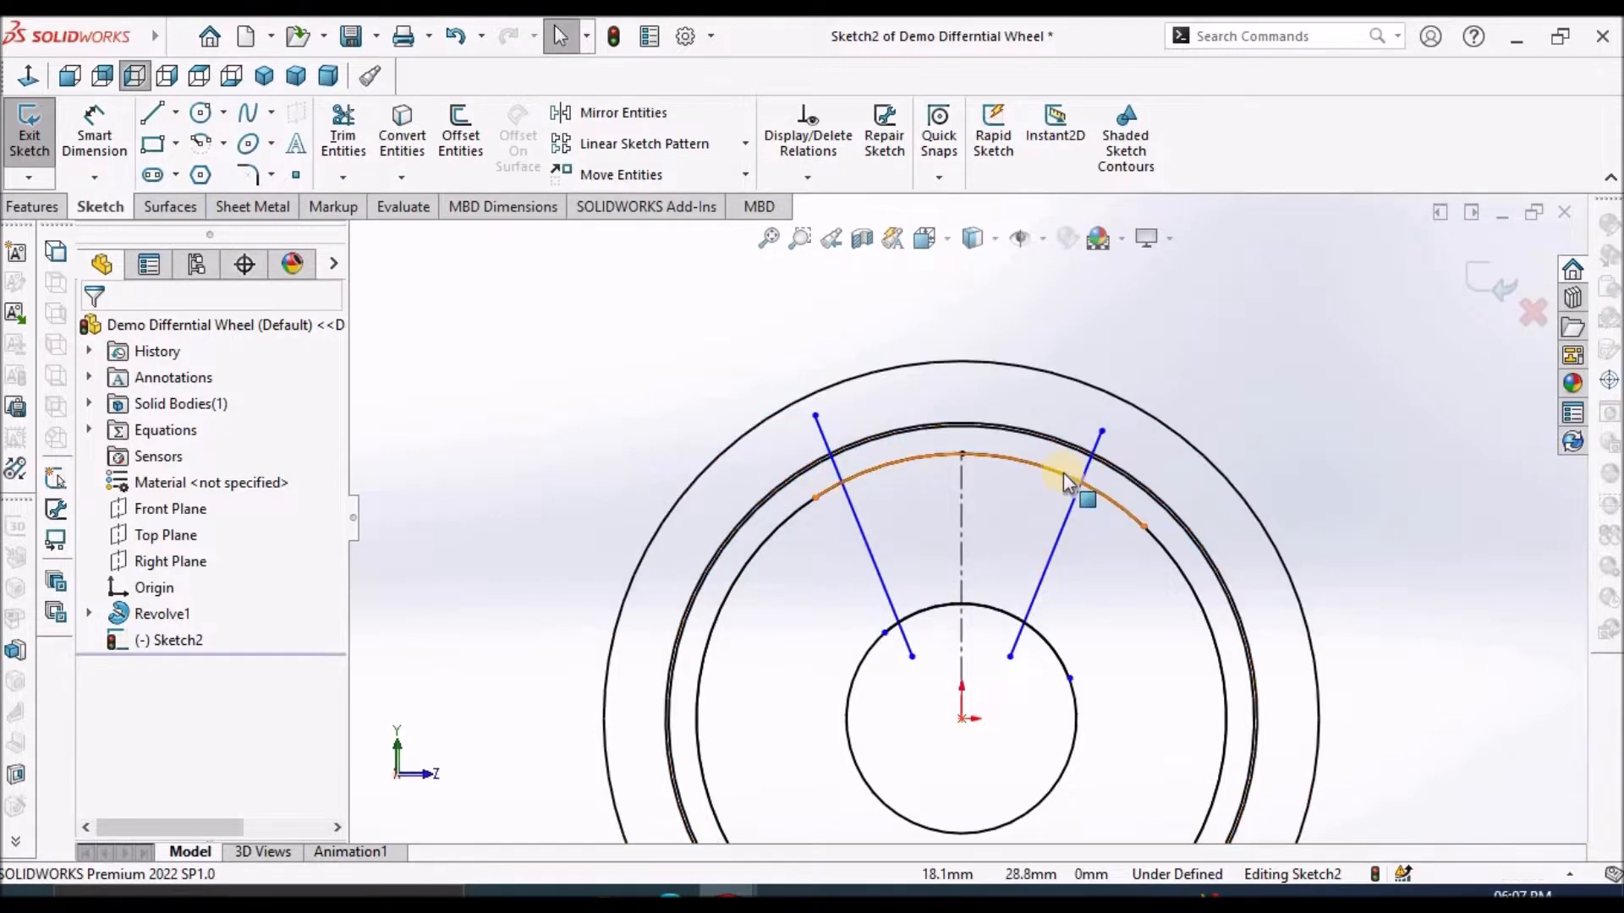
Change the model's display style to wireframe and view the sketch at an angle.
middle_click_drag(1076, 471, 1068, 454)
key("ctrl+8")
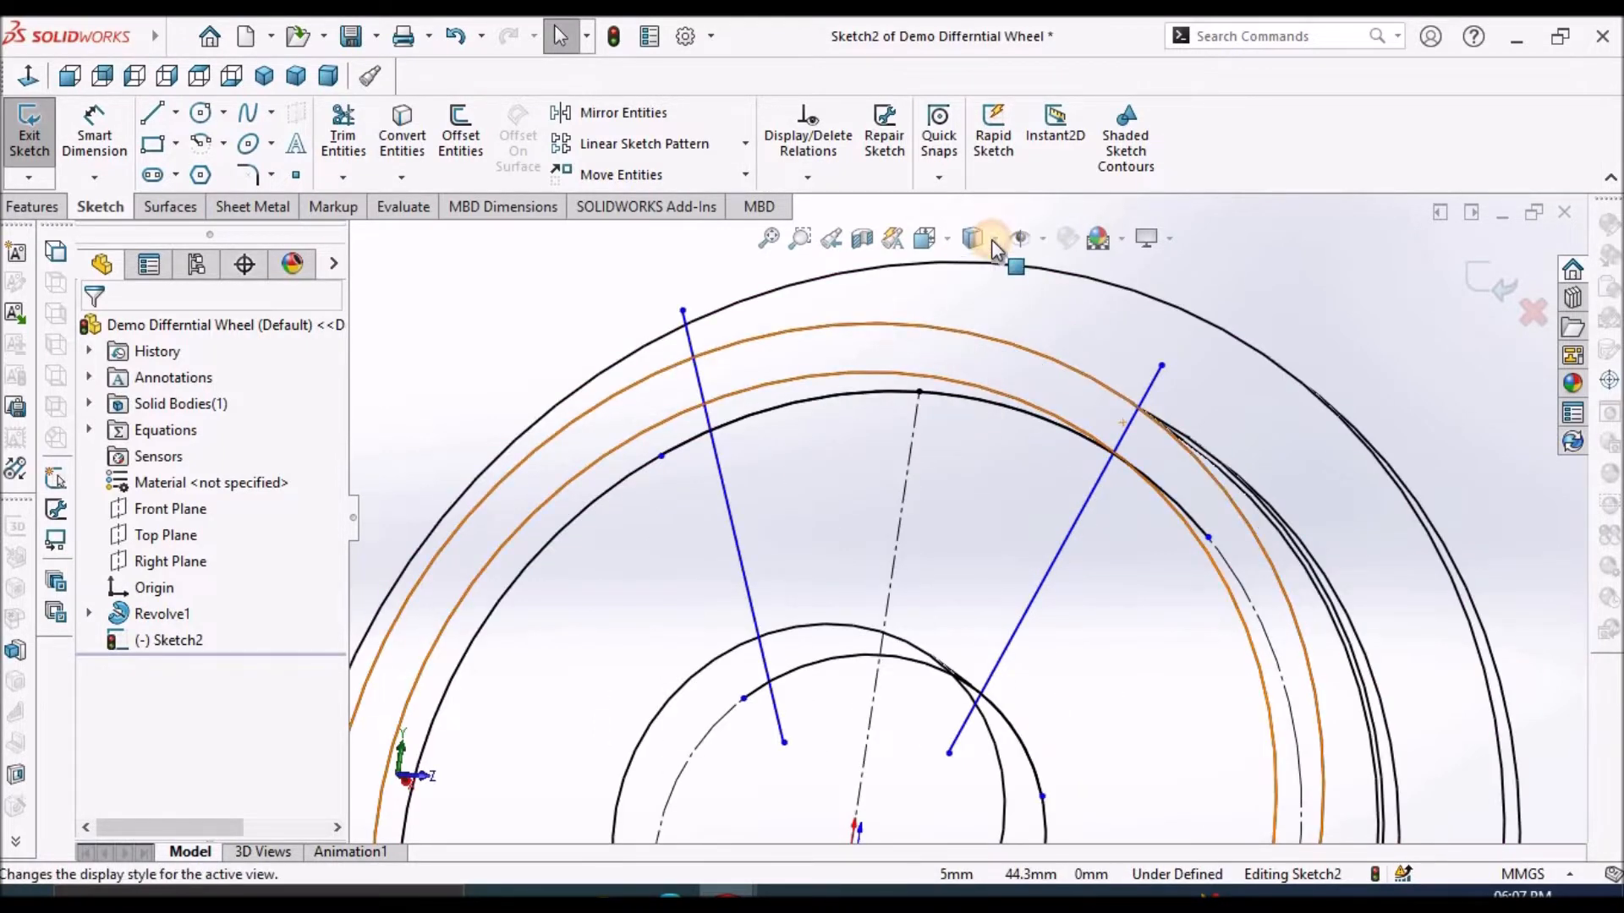
left_click(993, 239)
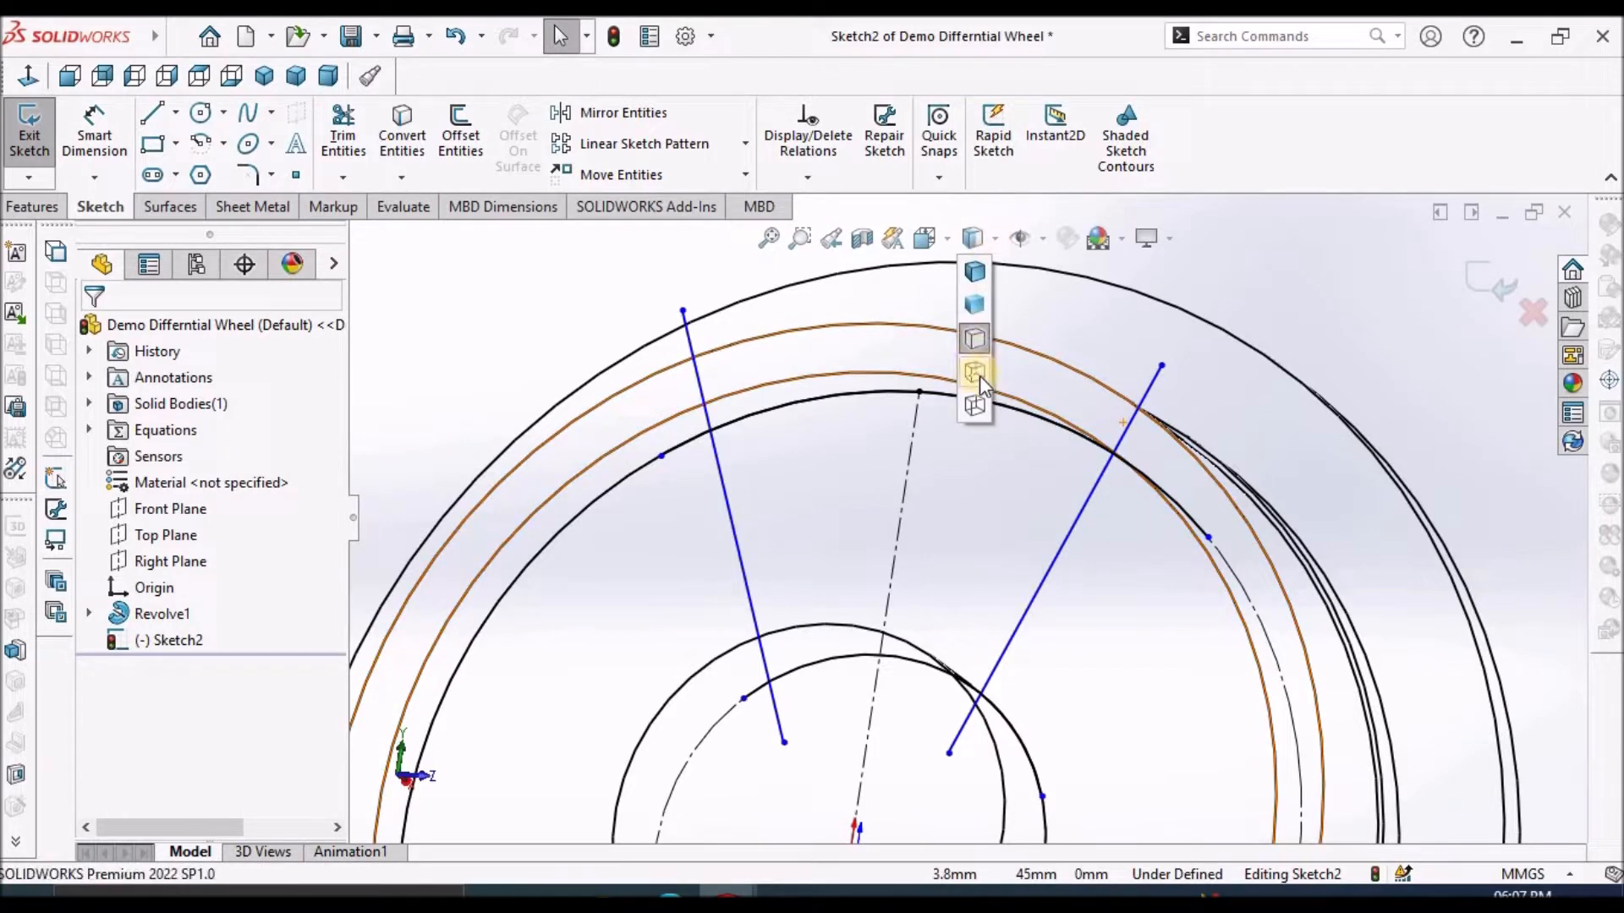
left_click(982, 406)
middle_click_drag(1026, 519, 1076, 462)
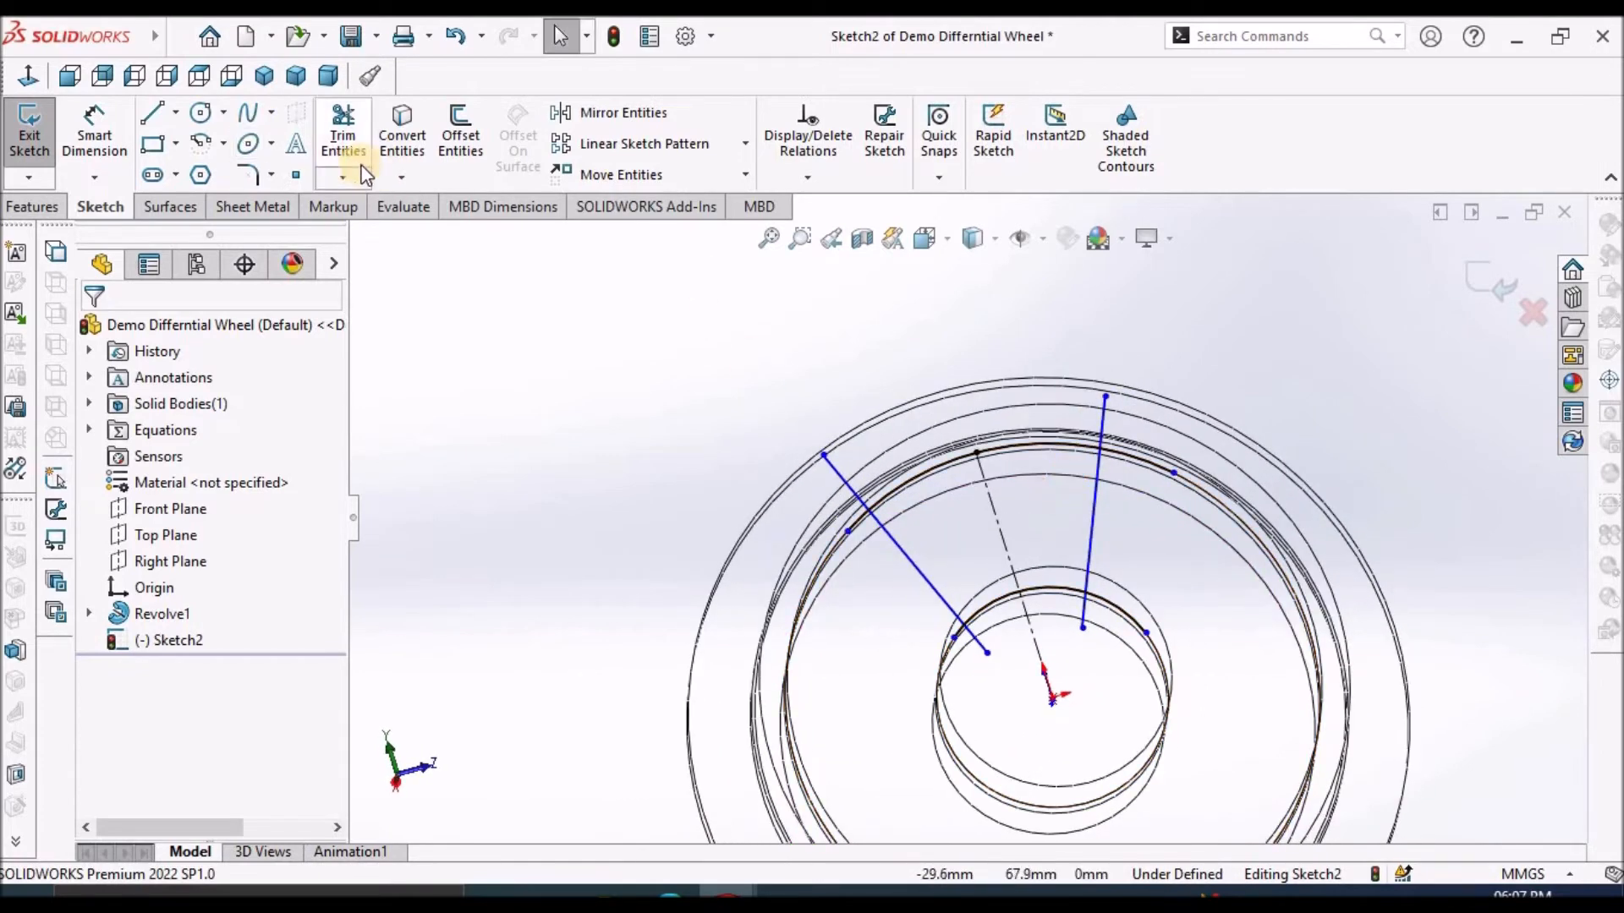
Corner-trim the outer arc with both slanted lines, removing the excess beyond their intersections.
left_click(343, 177)
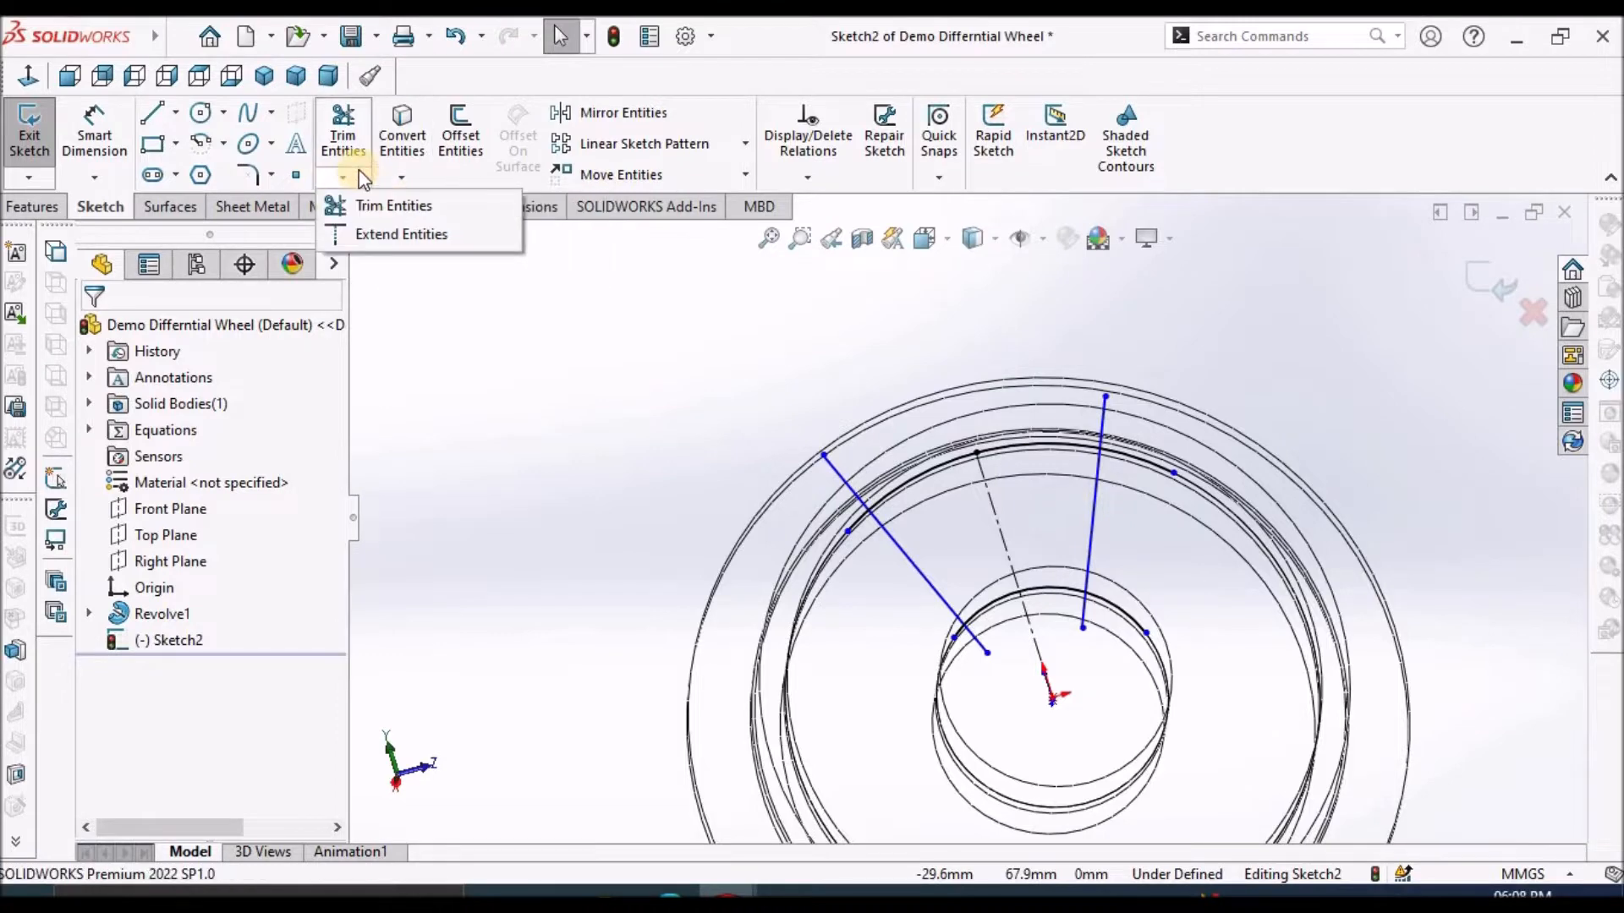
left_click(347, 150)
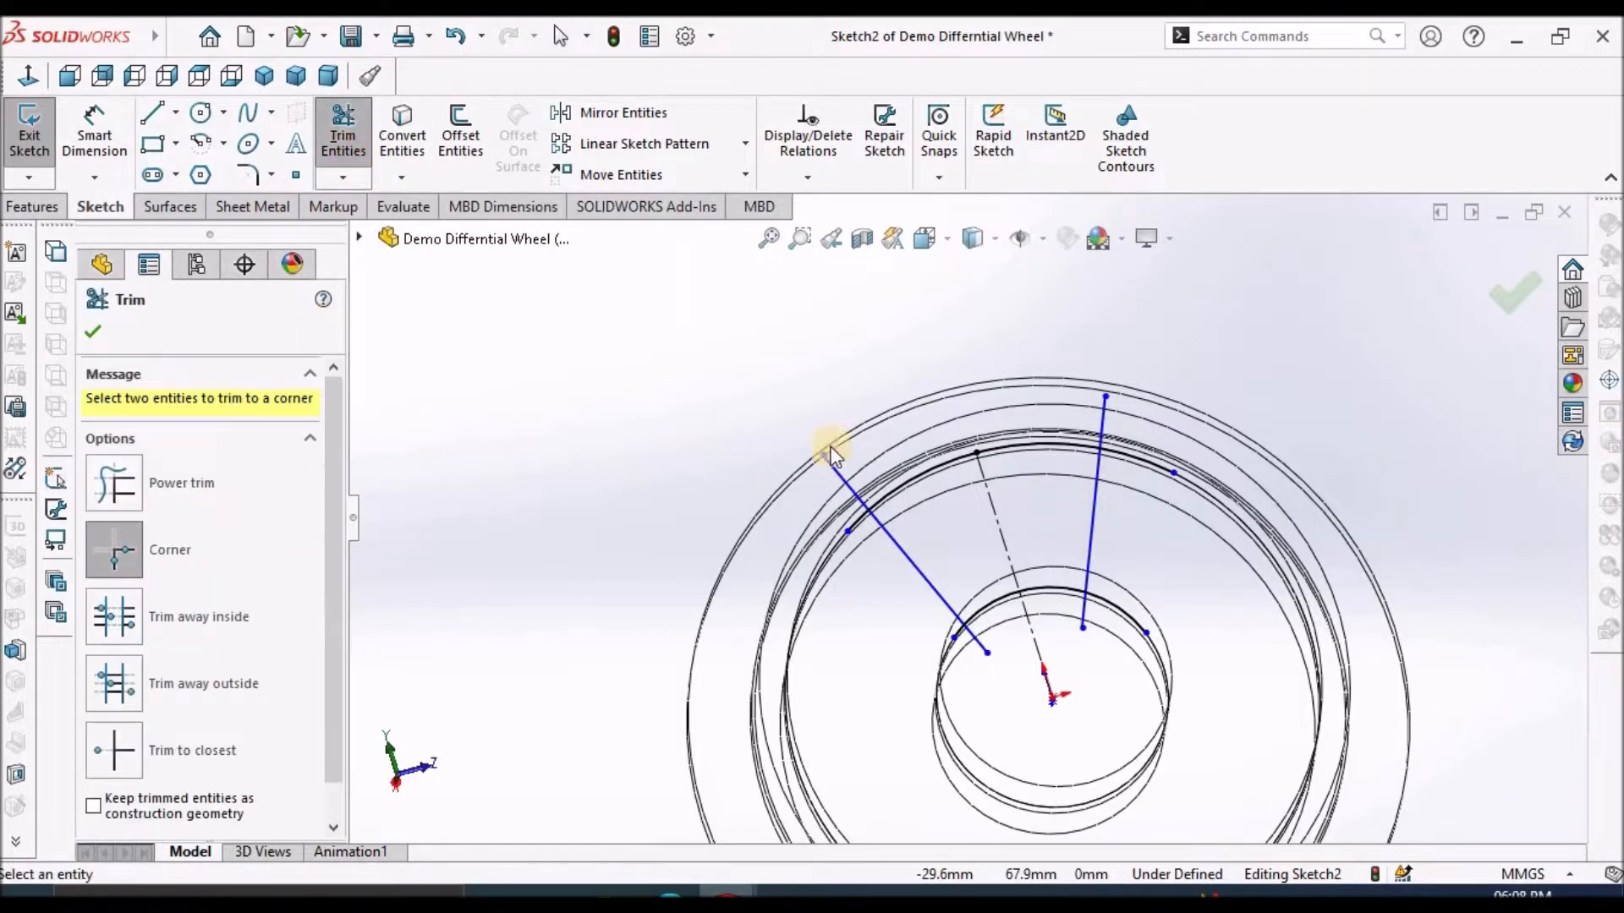
scroll(1075, 454, "down", 2)
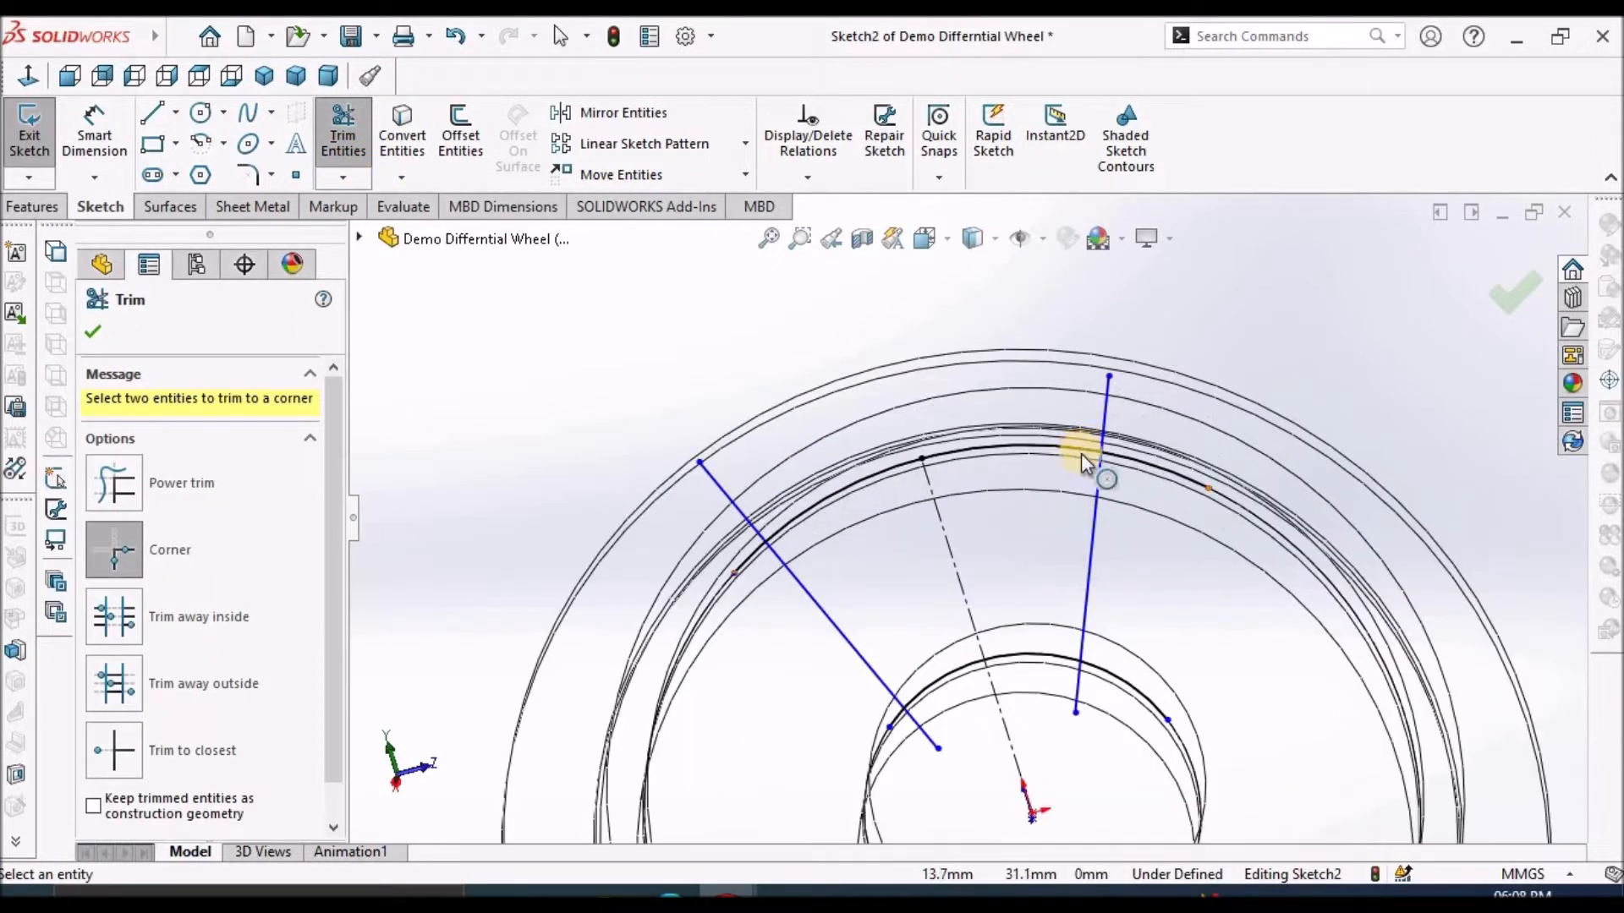
left_click(1096, 499)
left_click(782, 526)
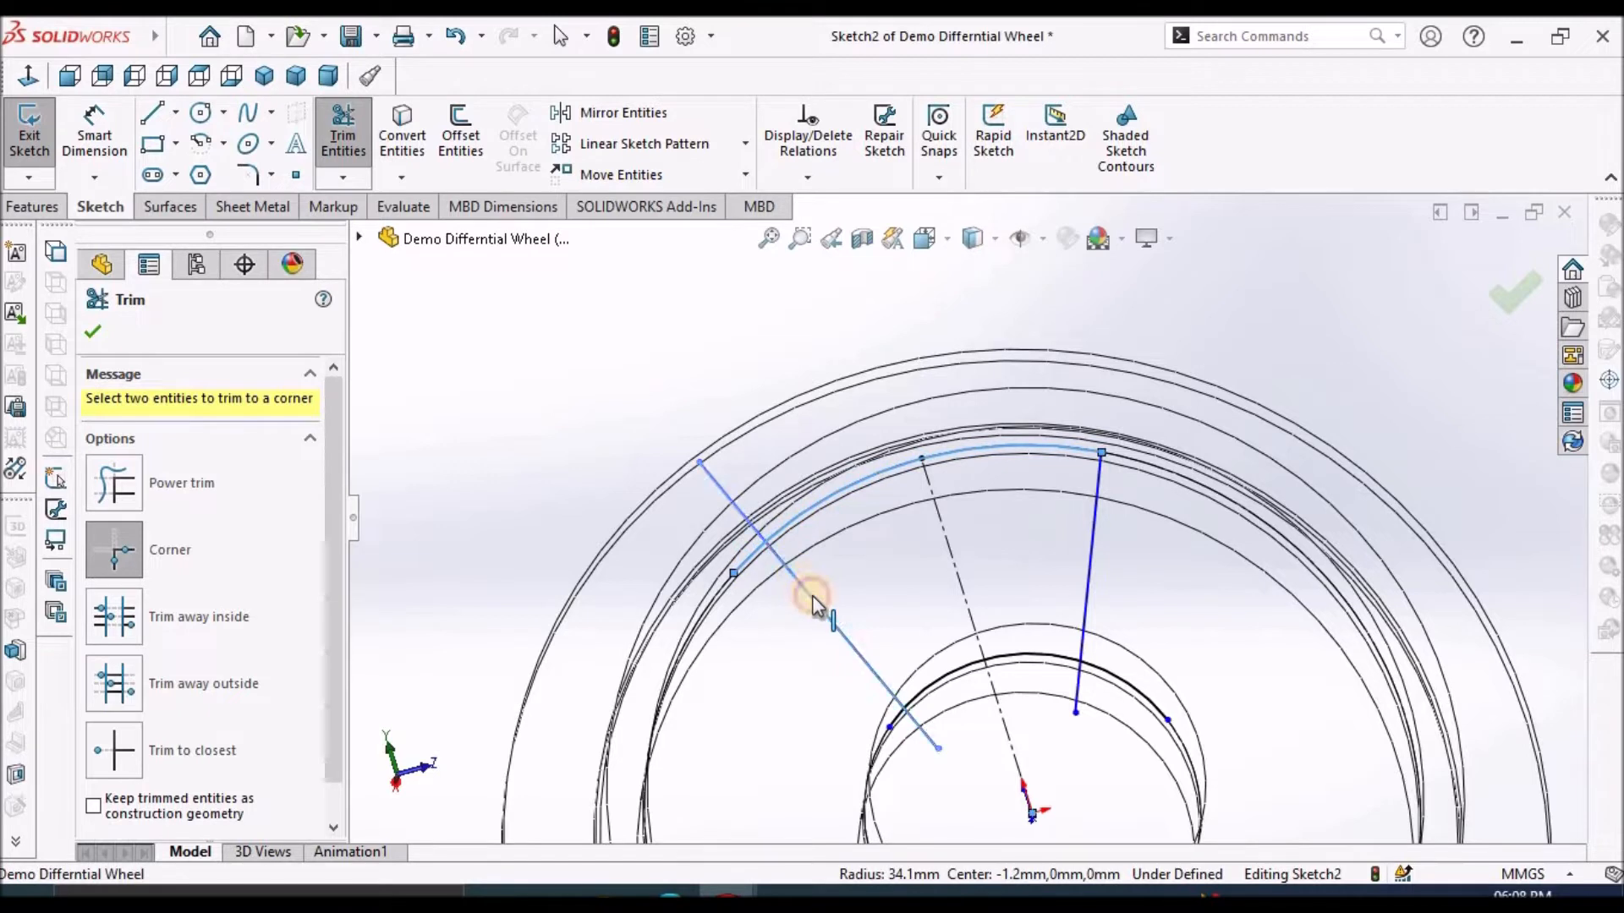
left_click(812, 596)
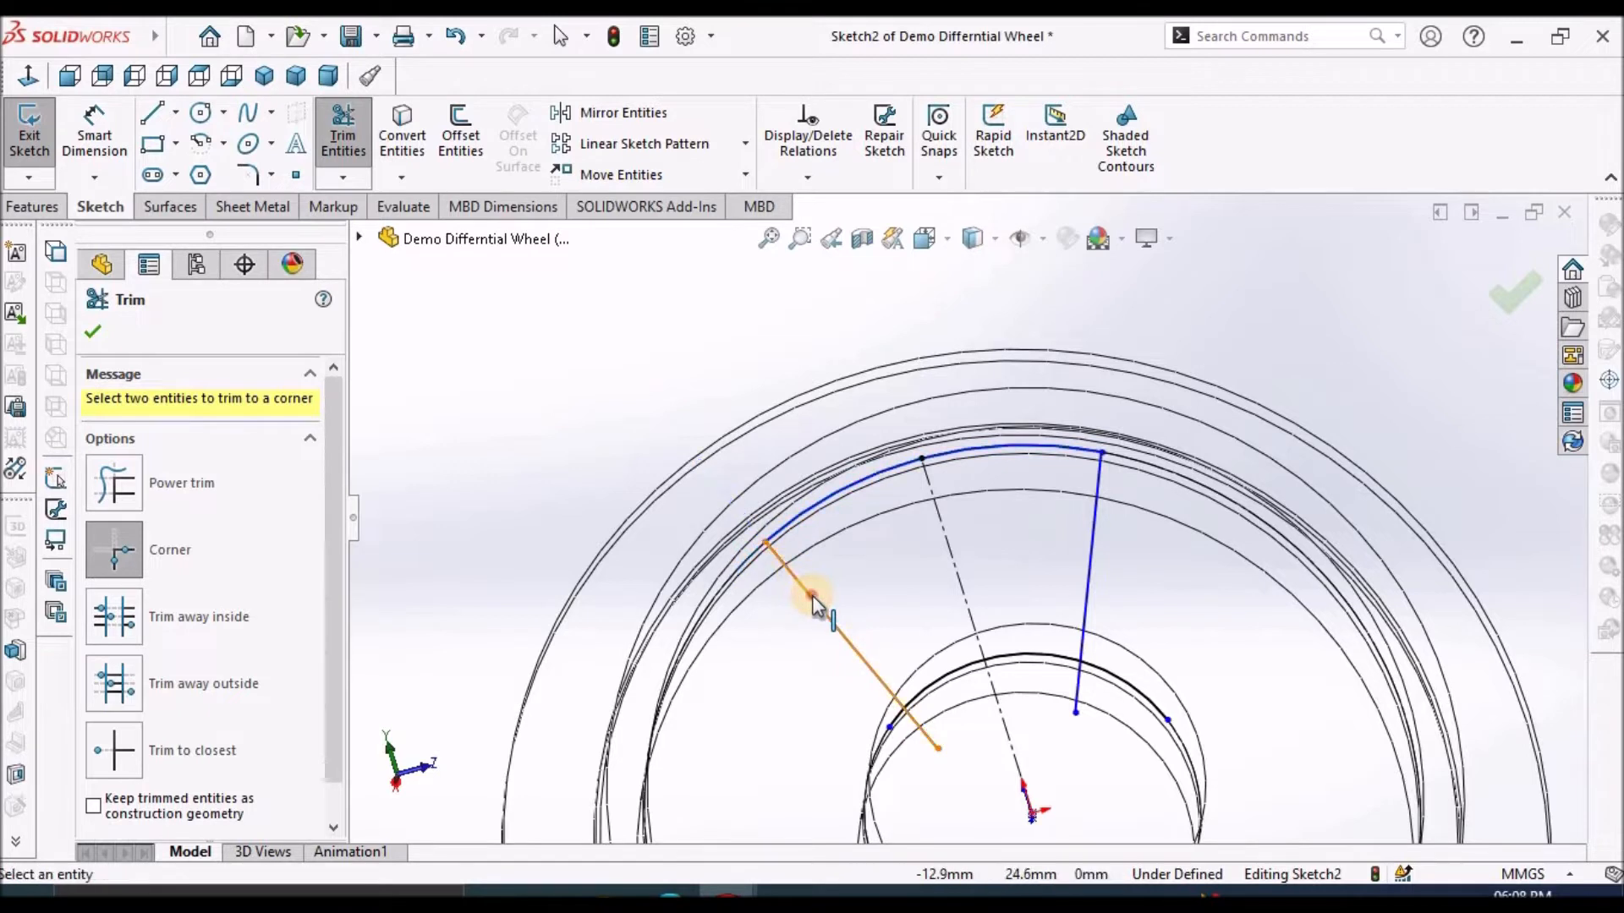
Corner-trim the hub arc with both slanted lines to close the spoke profile.
left_click(959, 674)
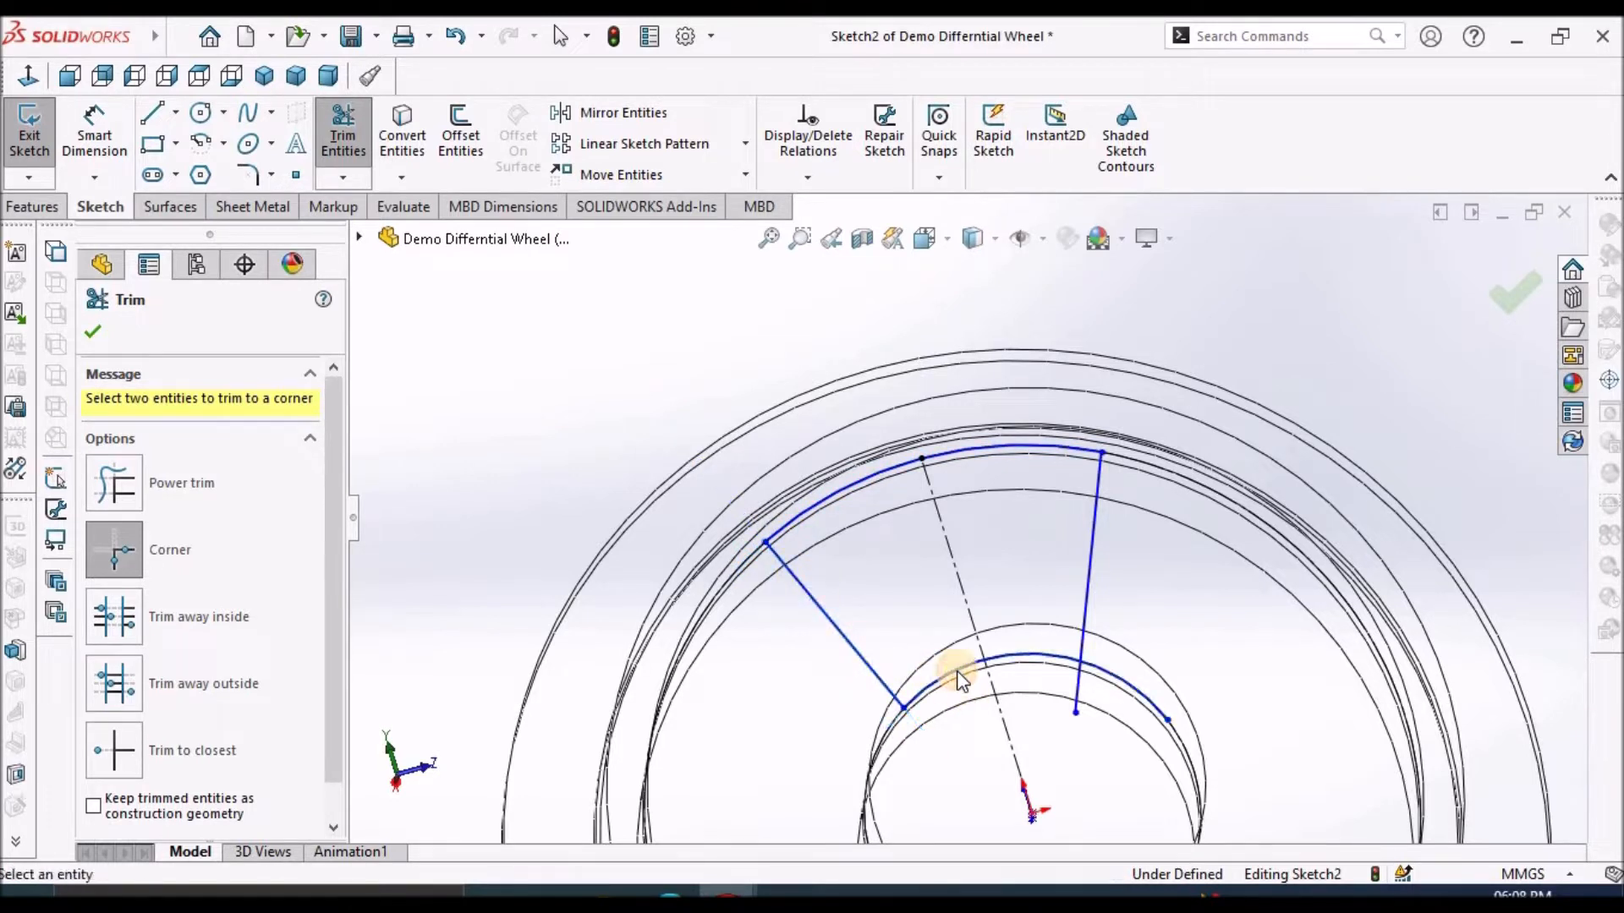
left_click(1054, 657)
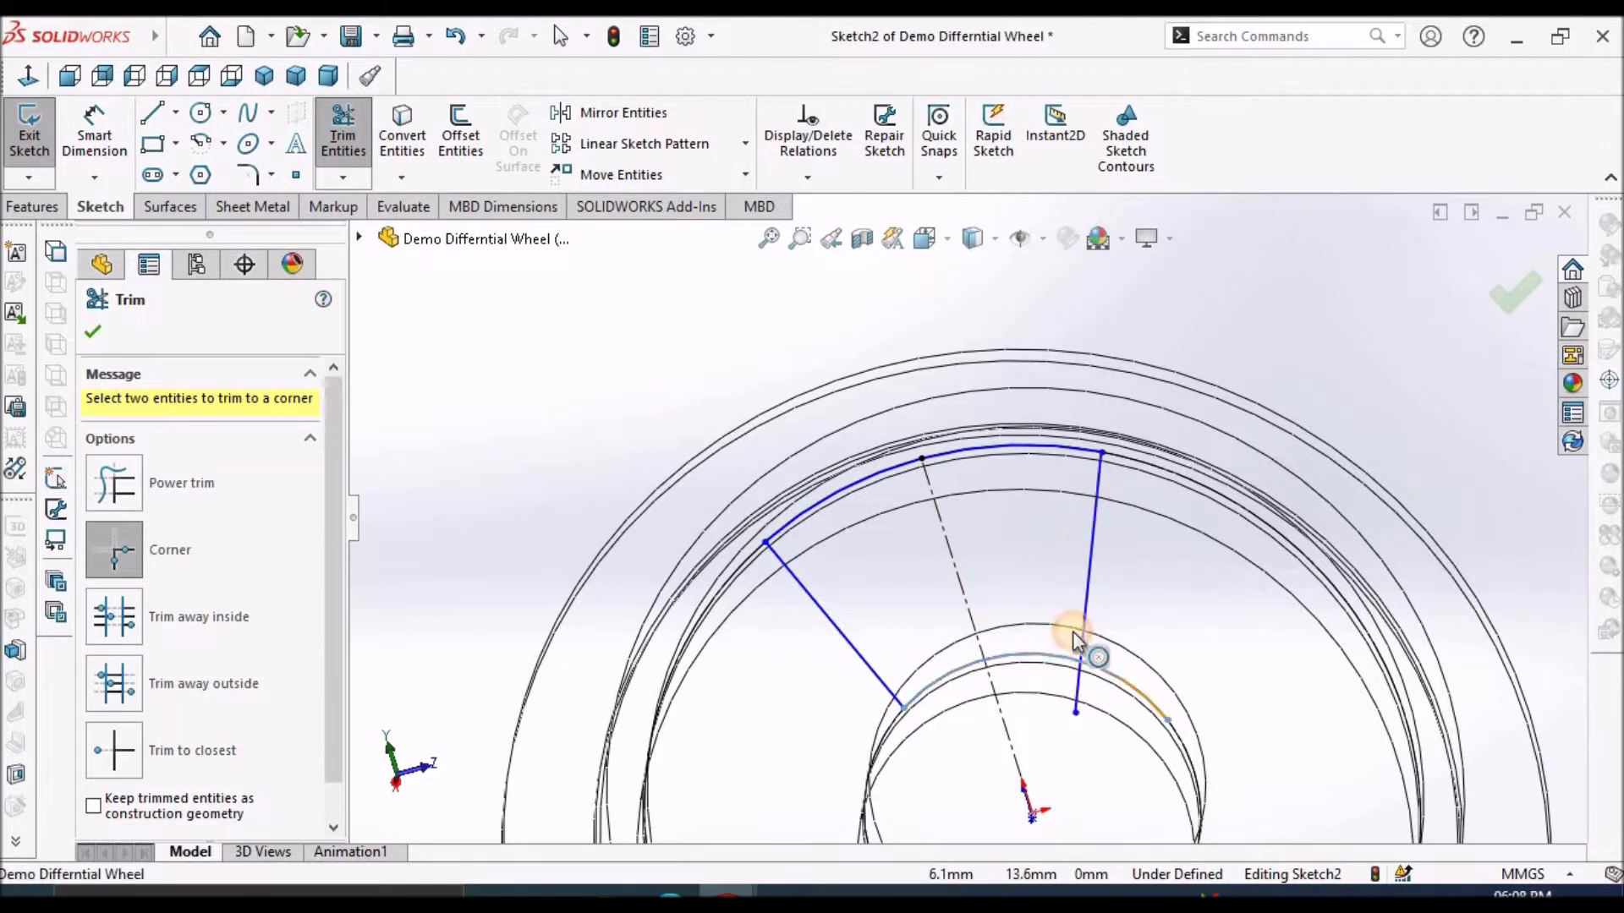
left_click(1085, 607)
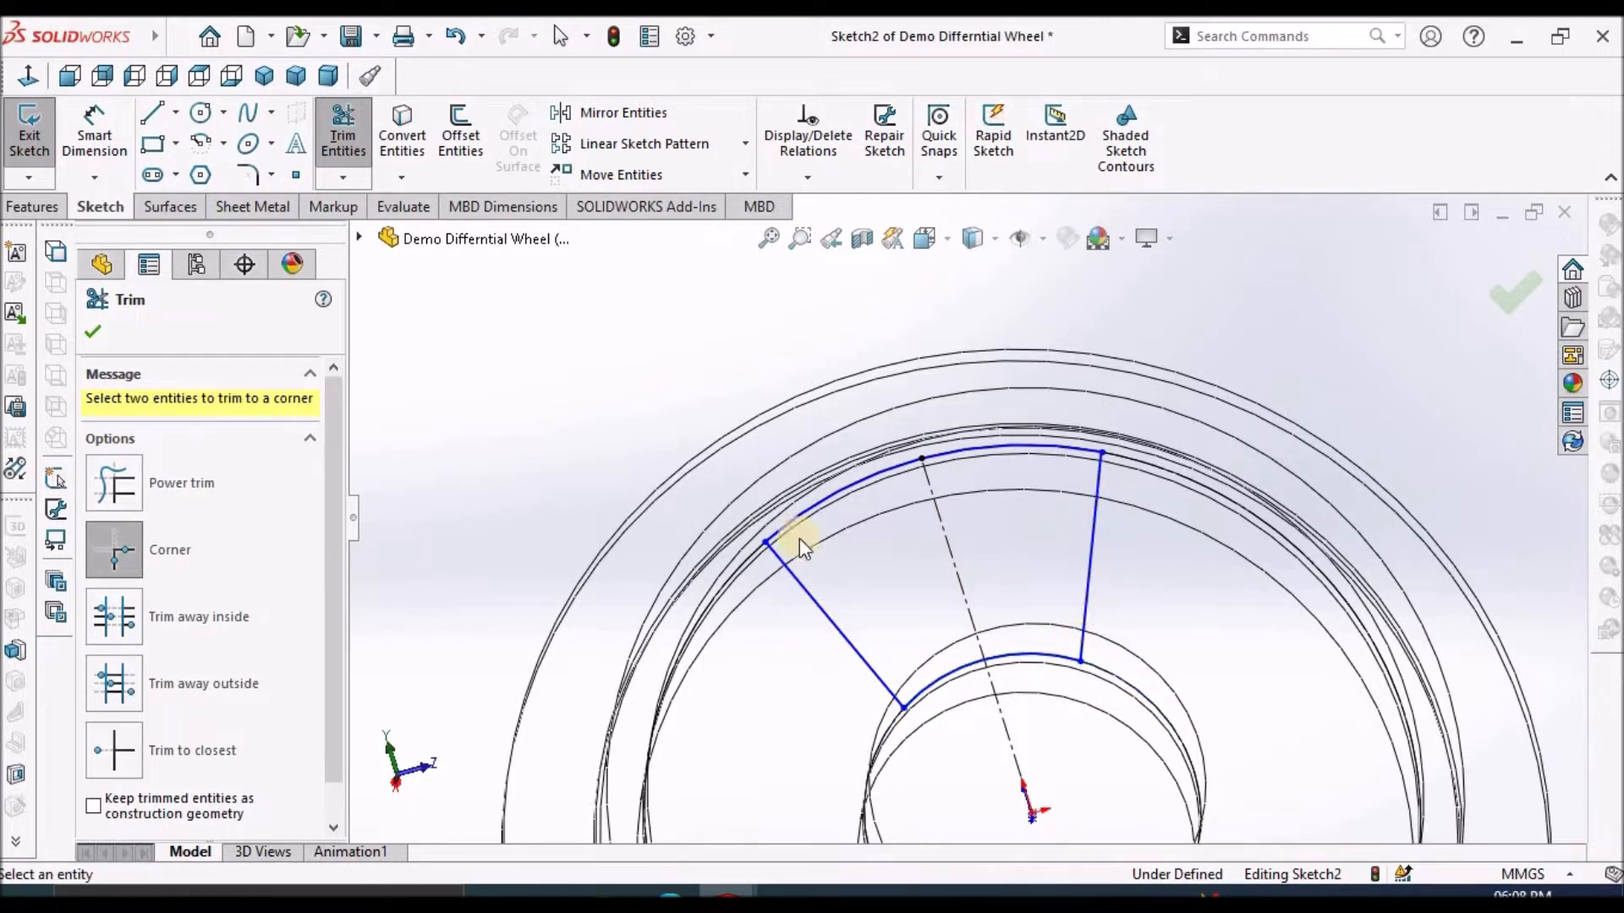
left_click(95, 328)
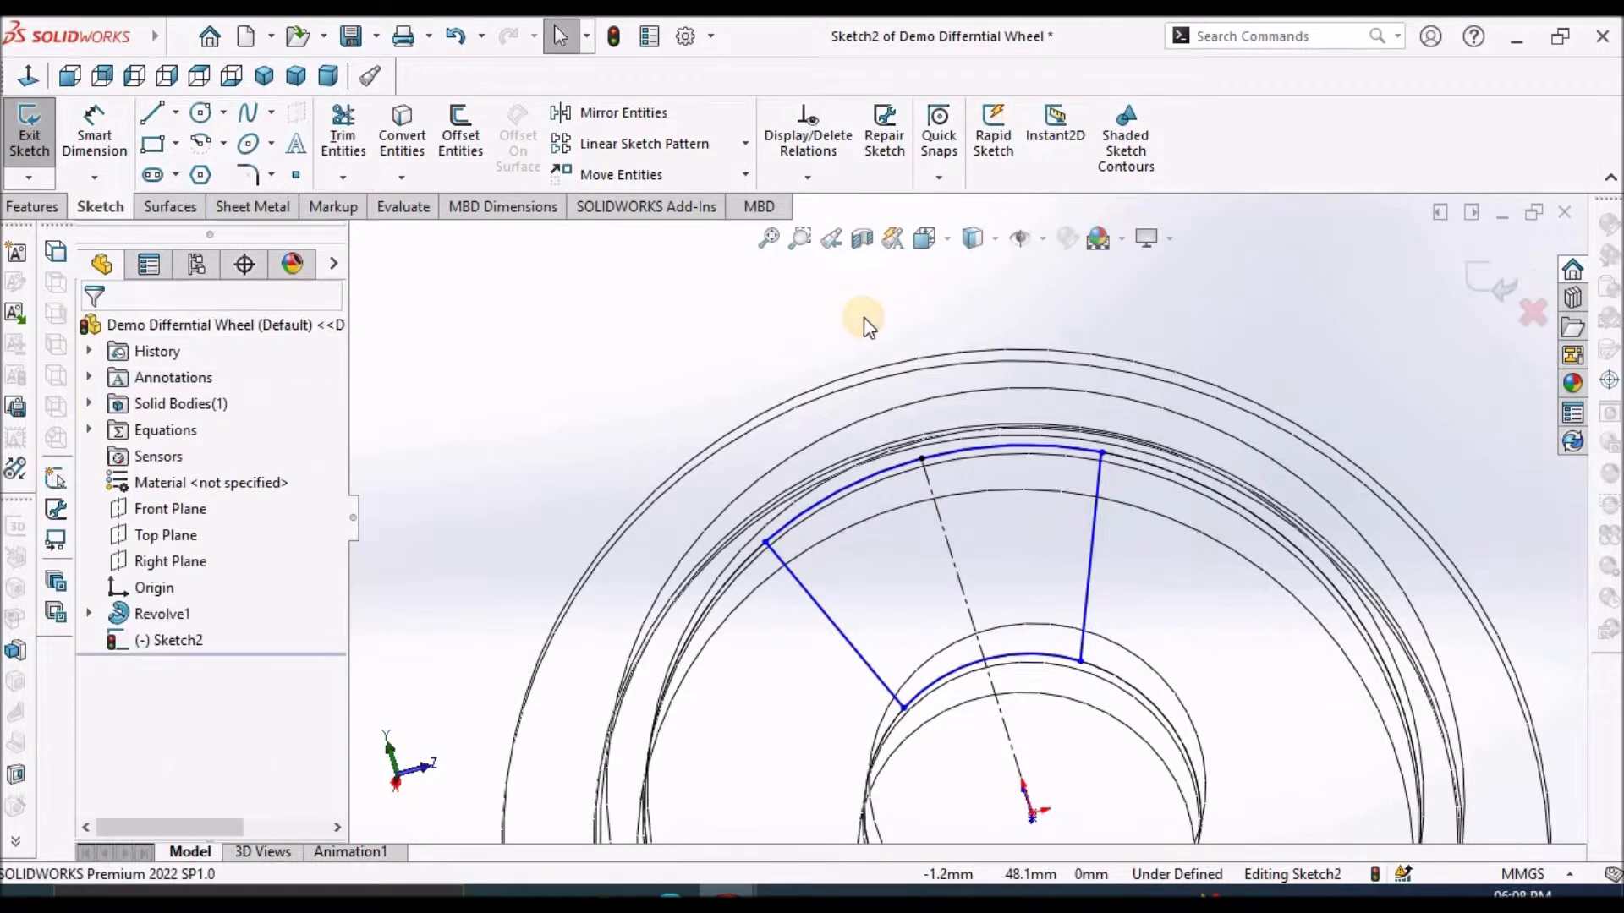
Dimension the horizontal distance between the spoke profile's two lower corners at the hub as 16 mm.
scroll(985, 355, "up", 2)
middle_click_drag(984, 355, 924, 544)
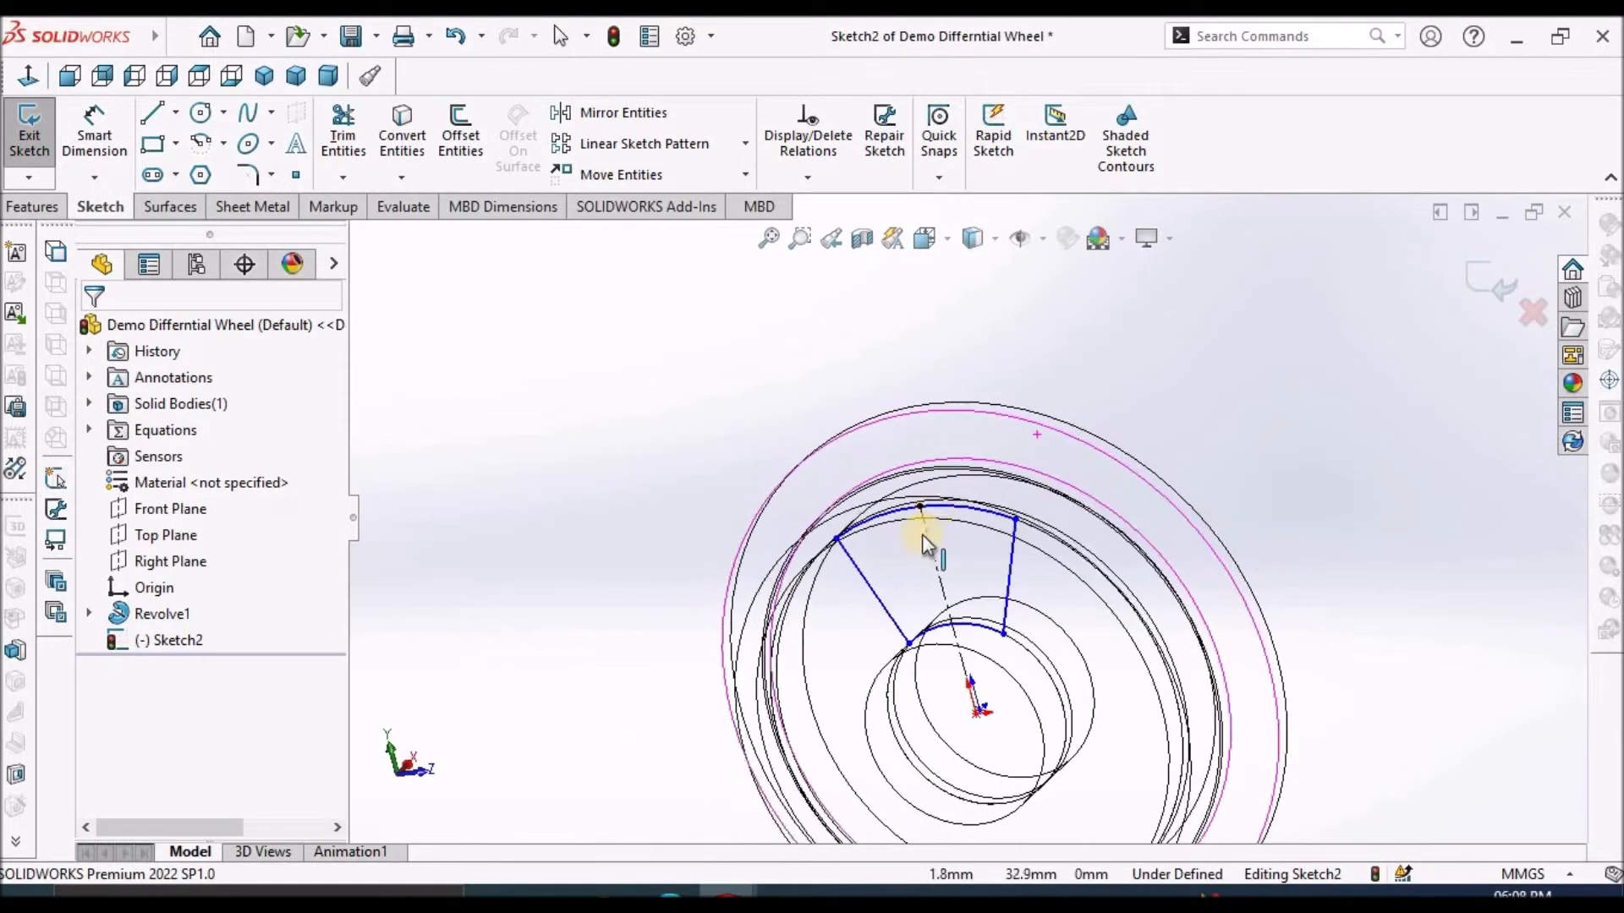
left_click(996, 237)
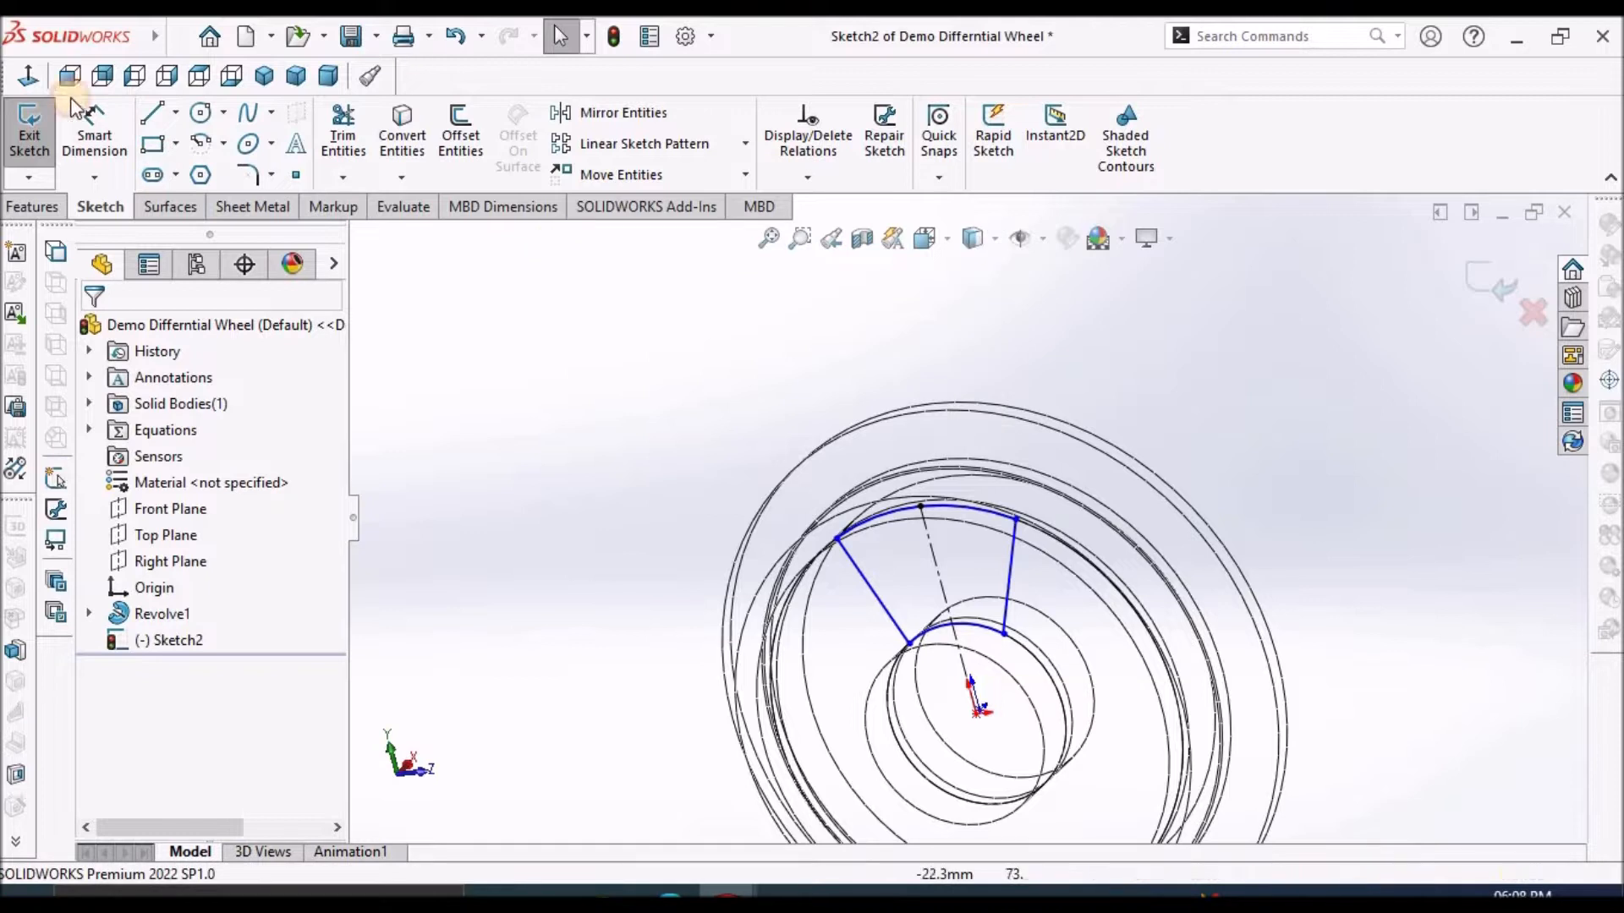
left_click(28, 78)
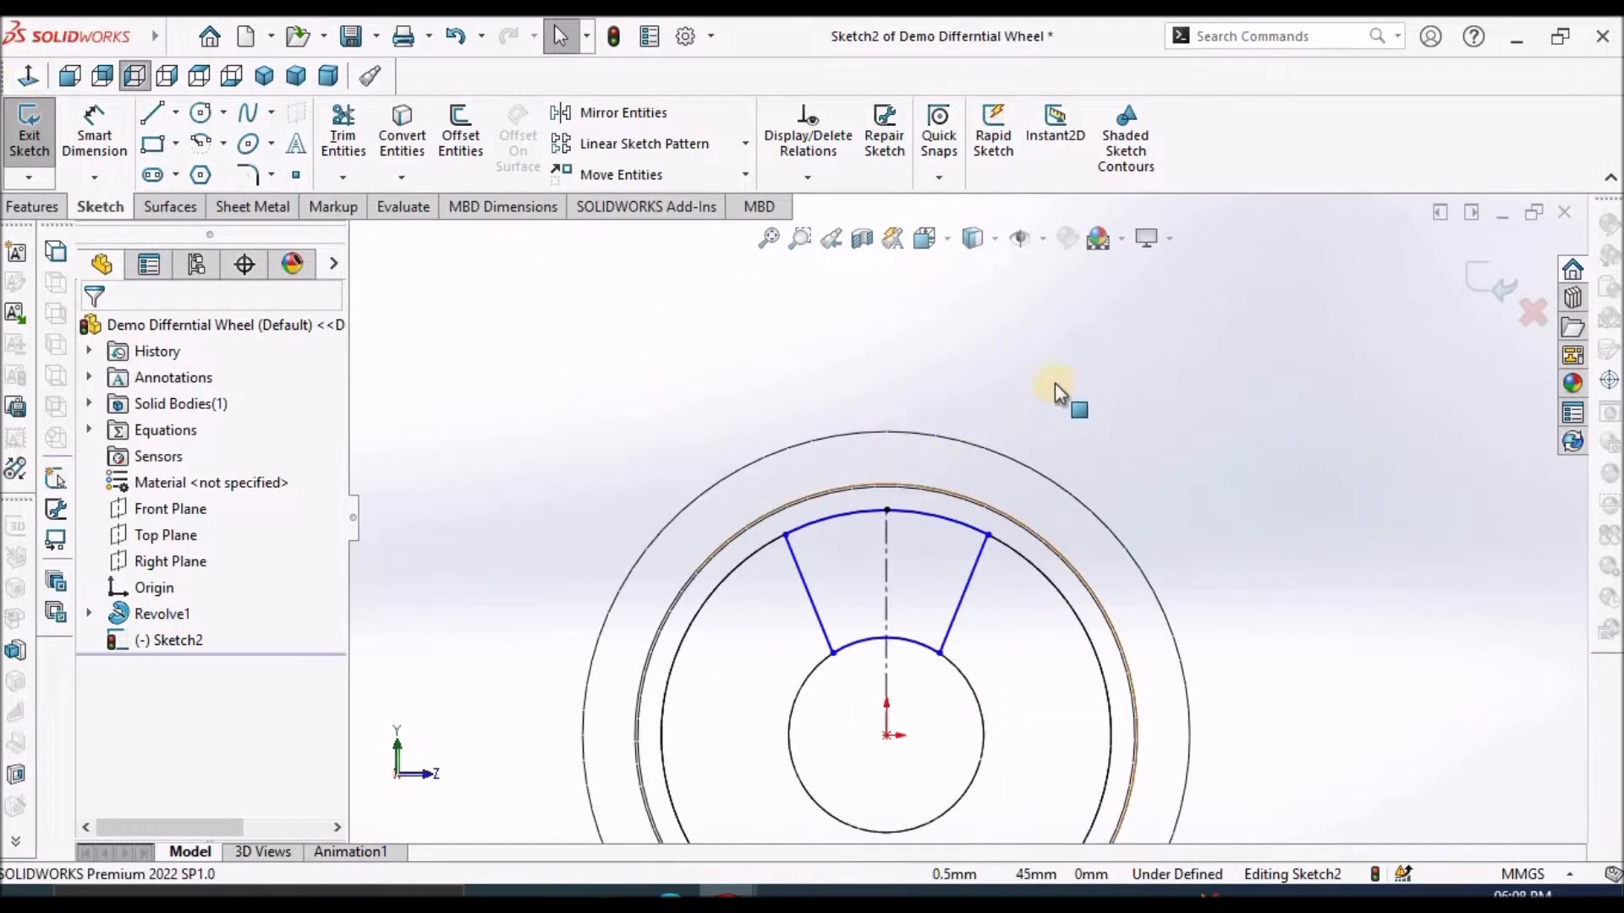
left_click(94, 135)
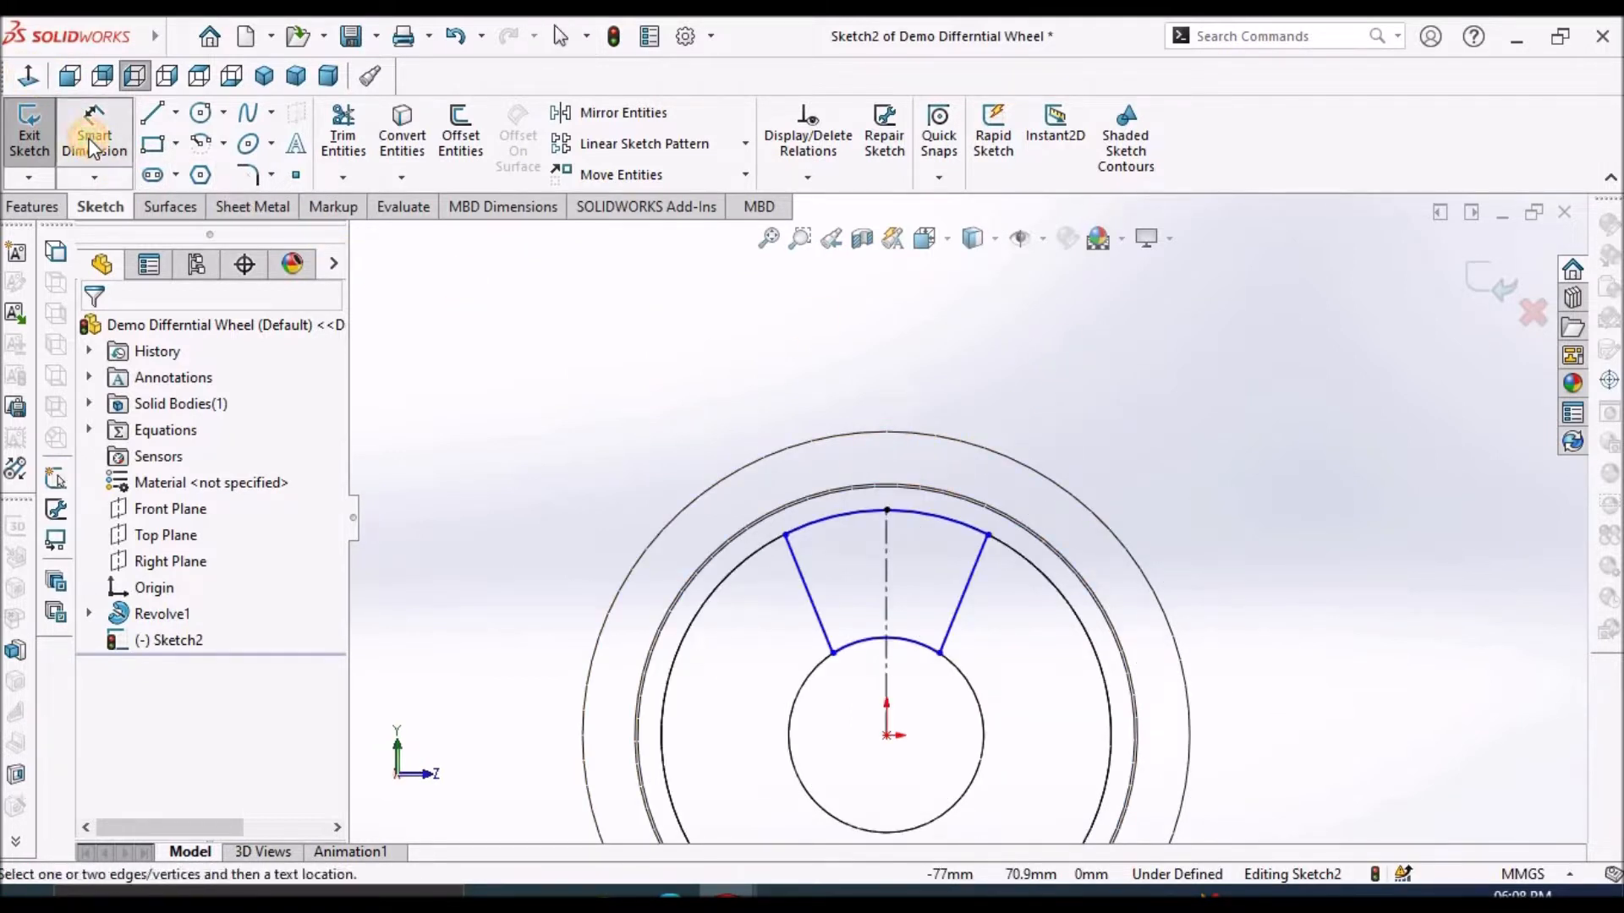
left_click(830, 656)
left_click(940, 654)
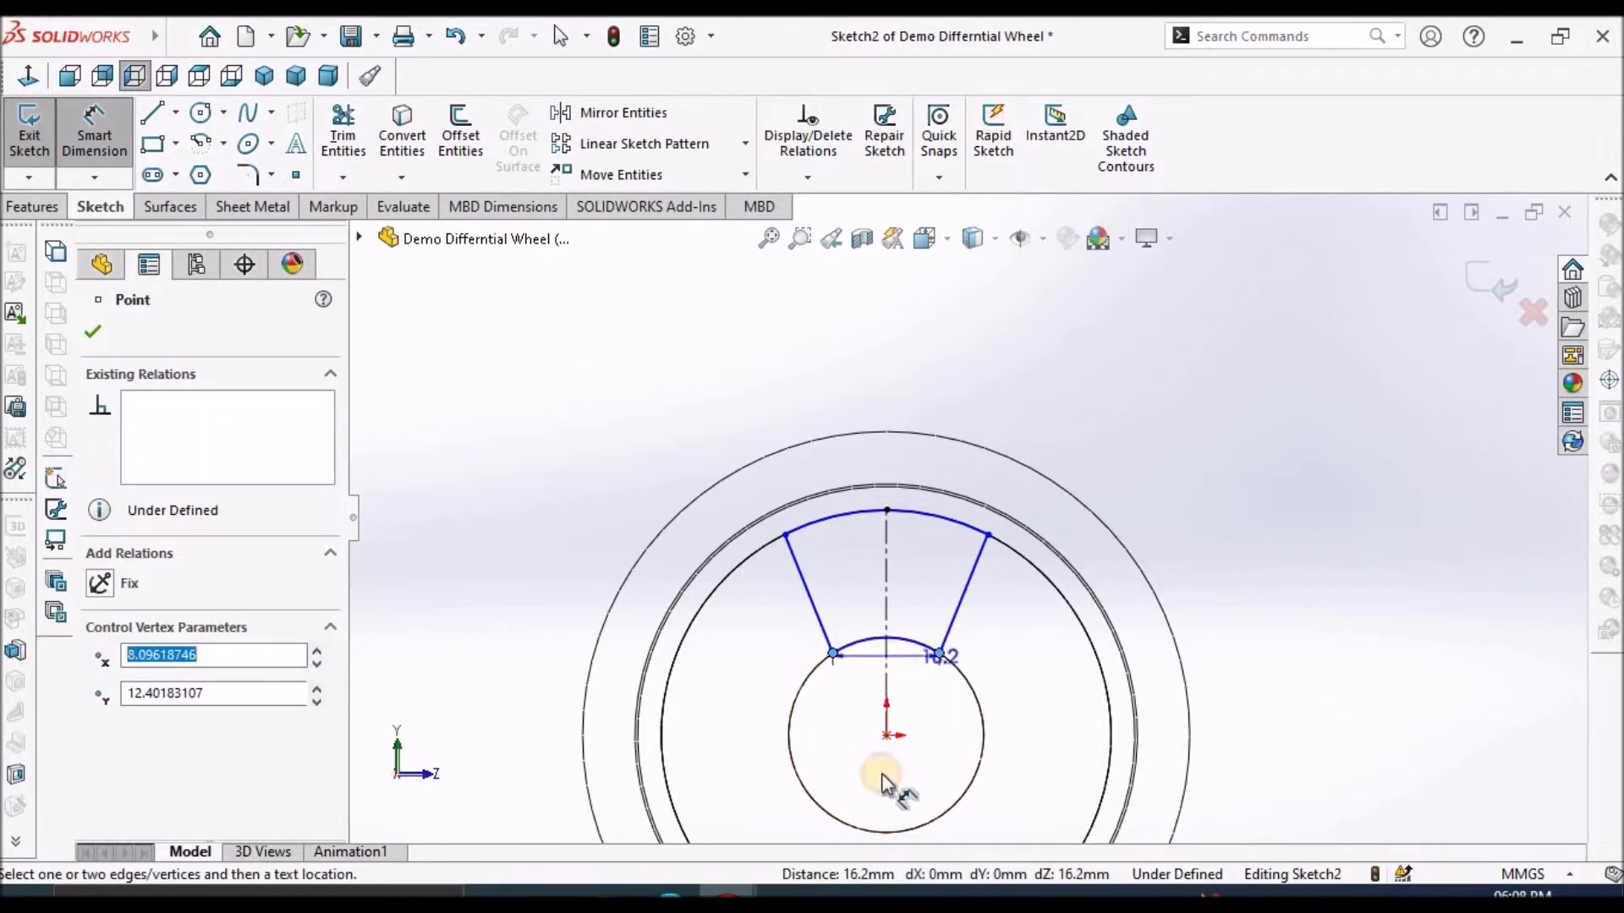
left_click(884, 788)
type("16")
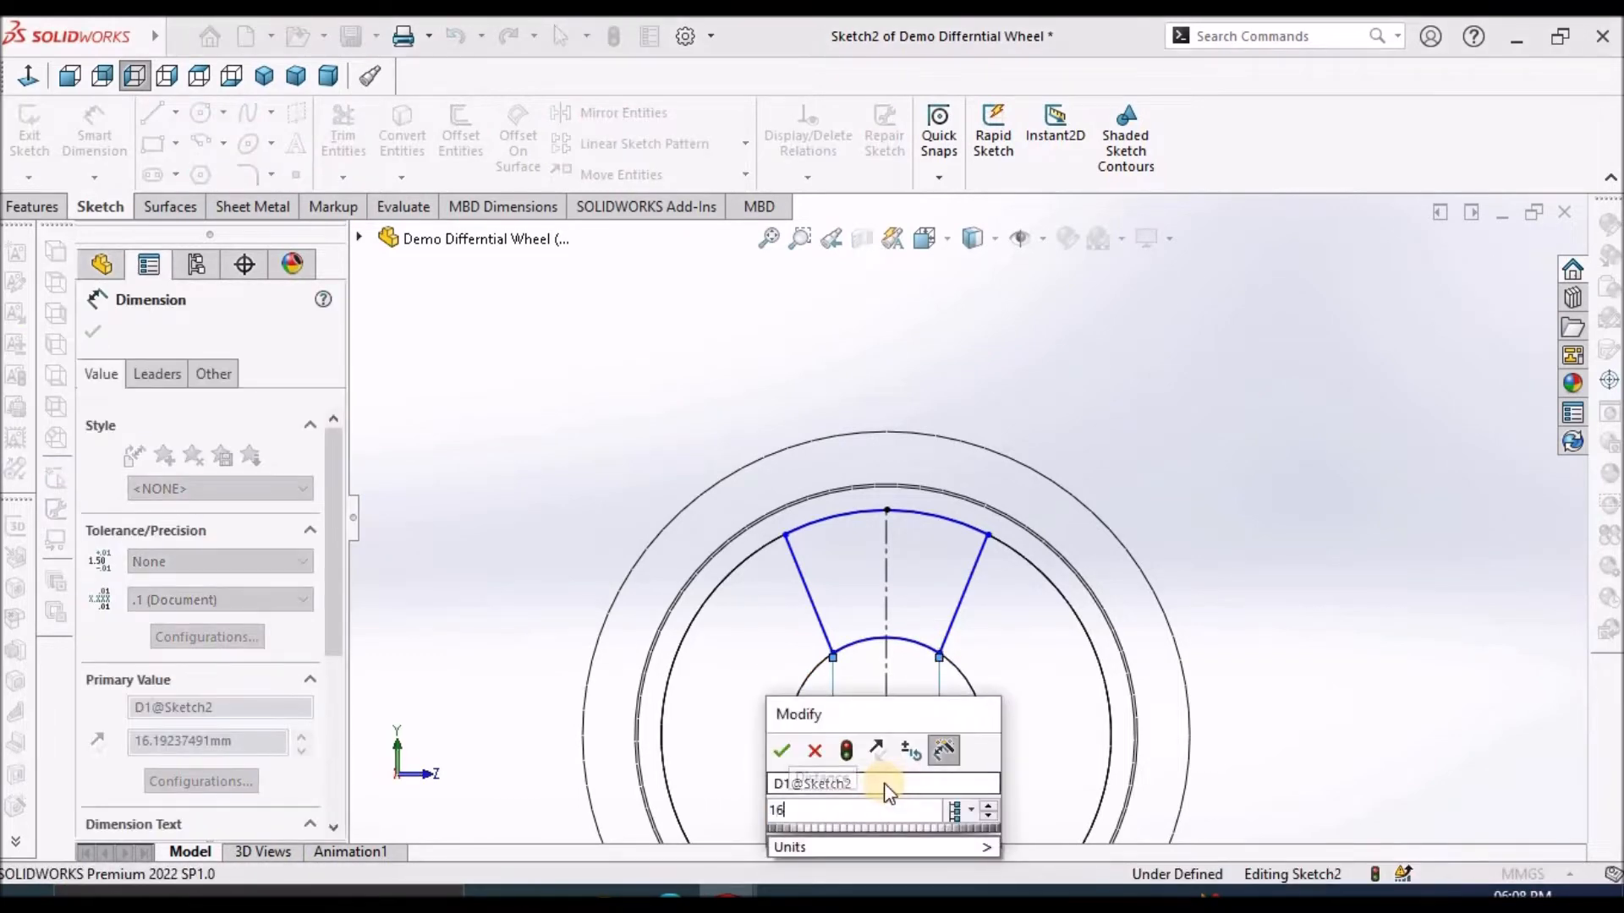
key("Return")
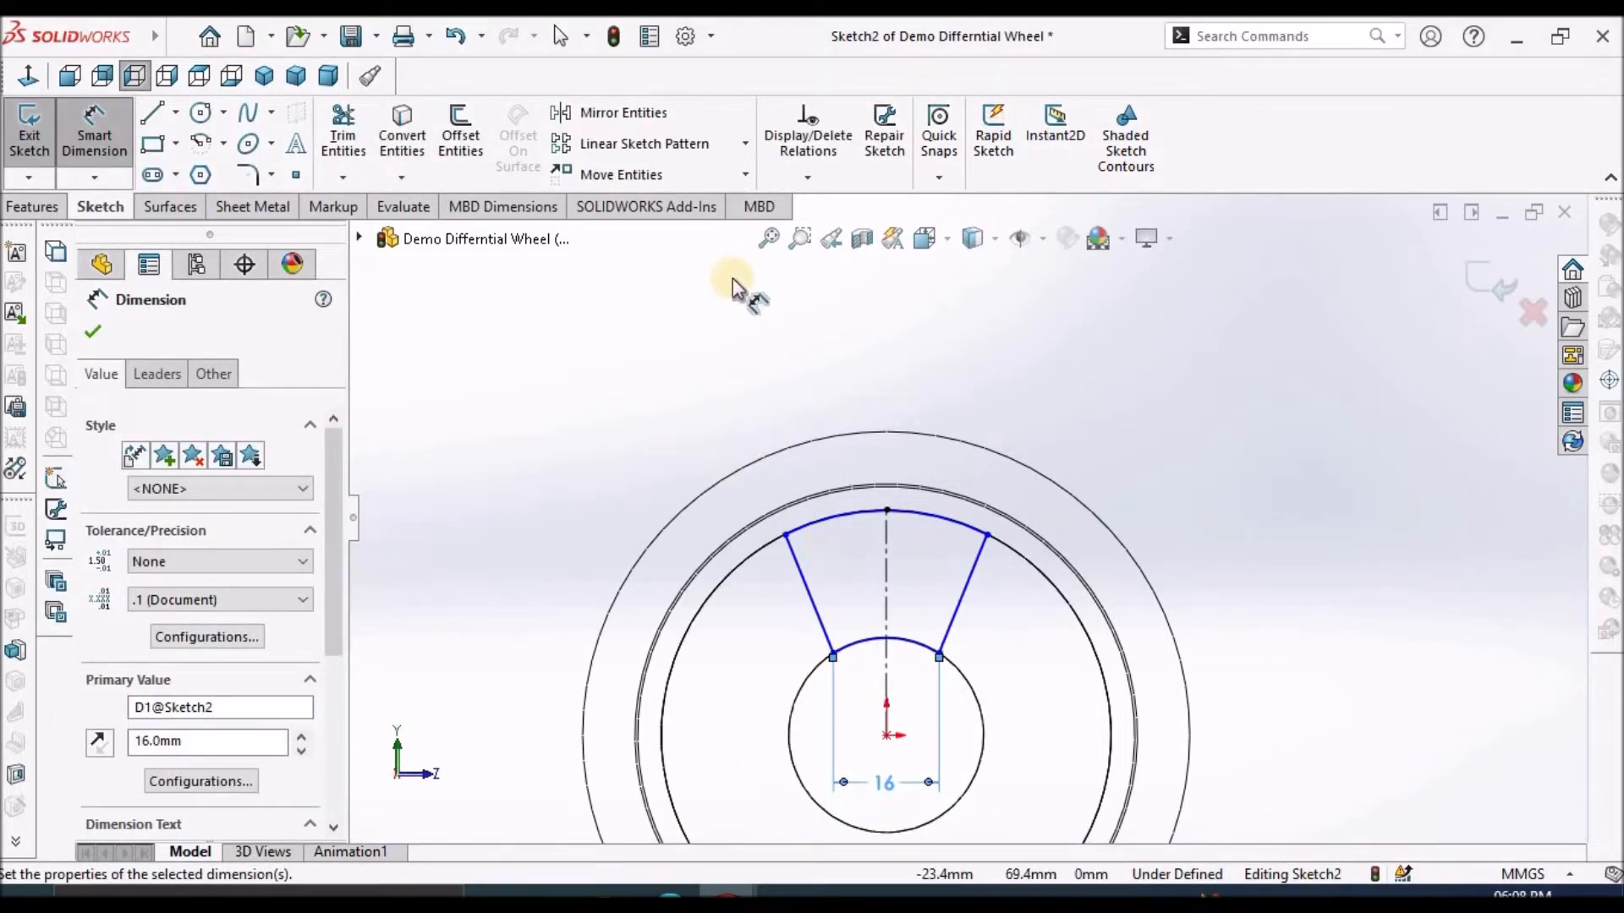
left_click(734, 279)
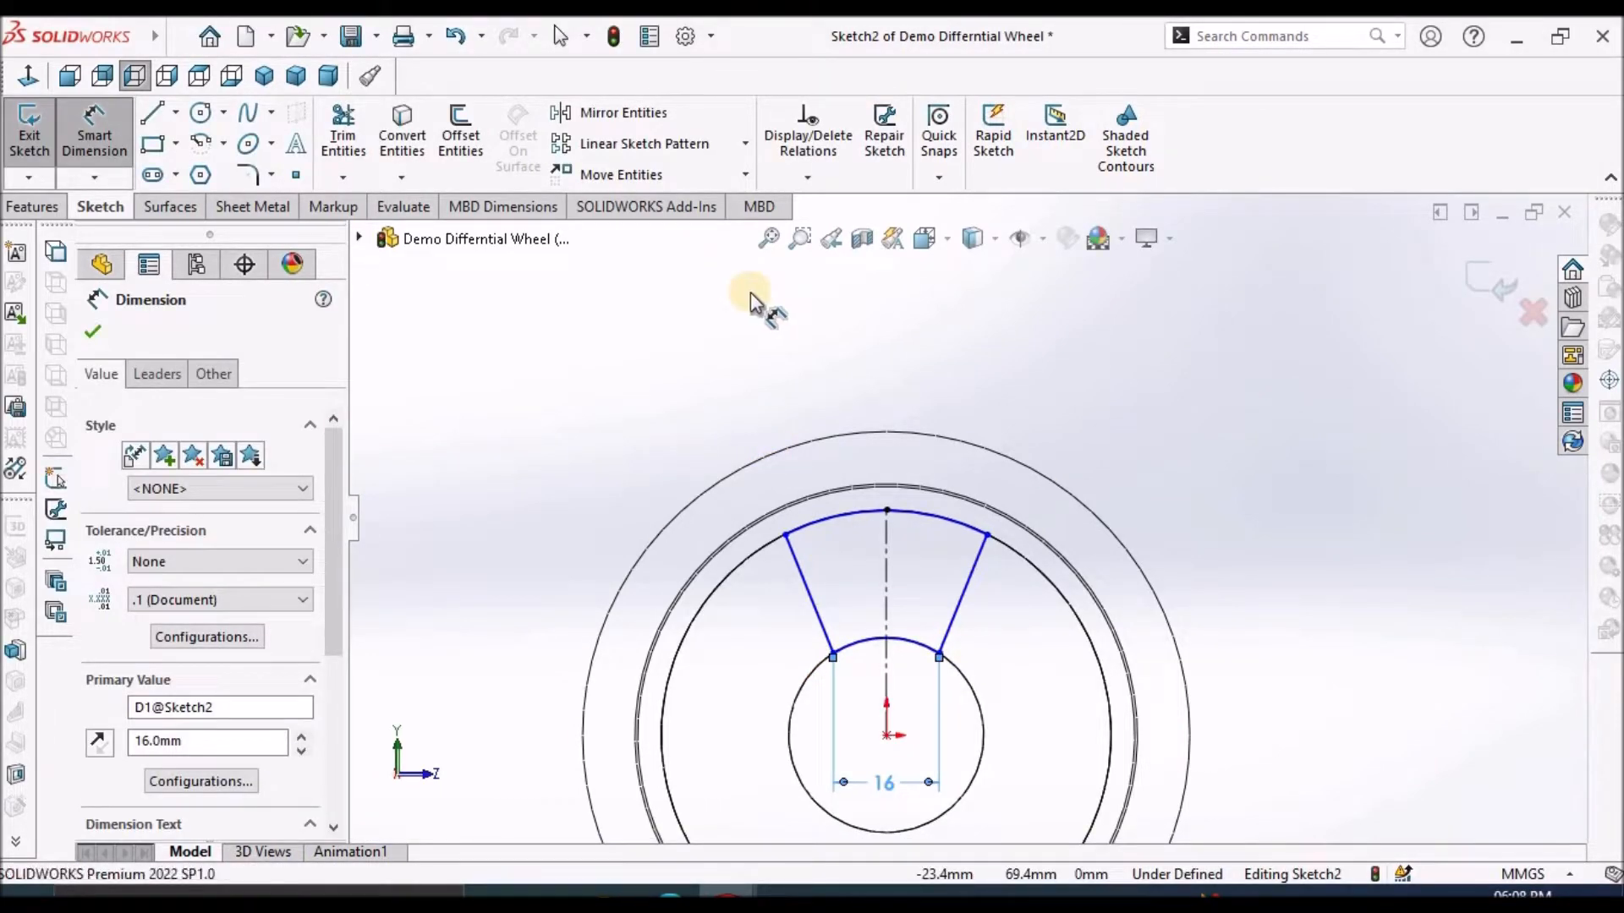
Dimension the horizontal distance between the spoke profile's two upper corners as 22.2 mm.
left_click(785, 534)
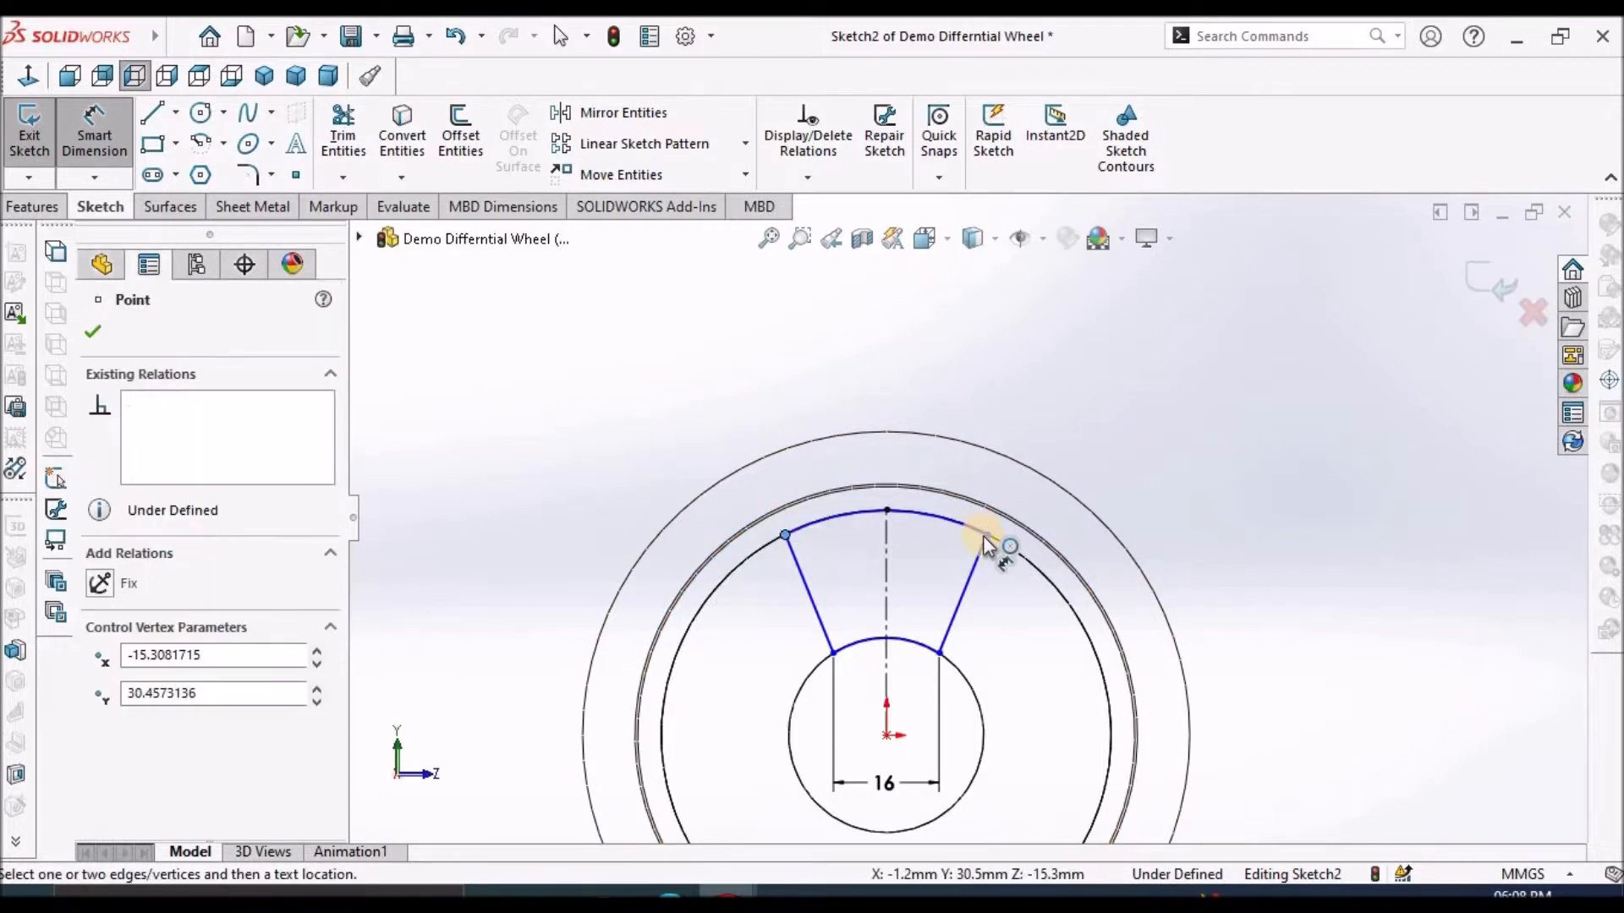
left_click(986, 535)
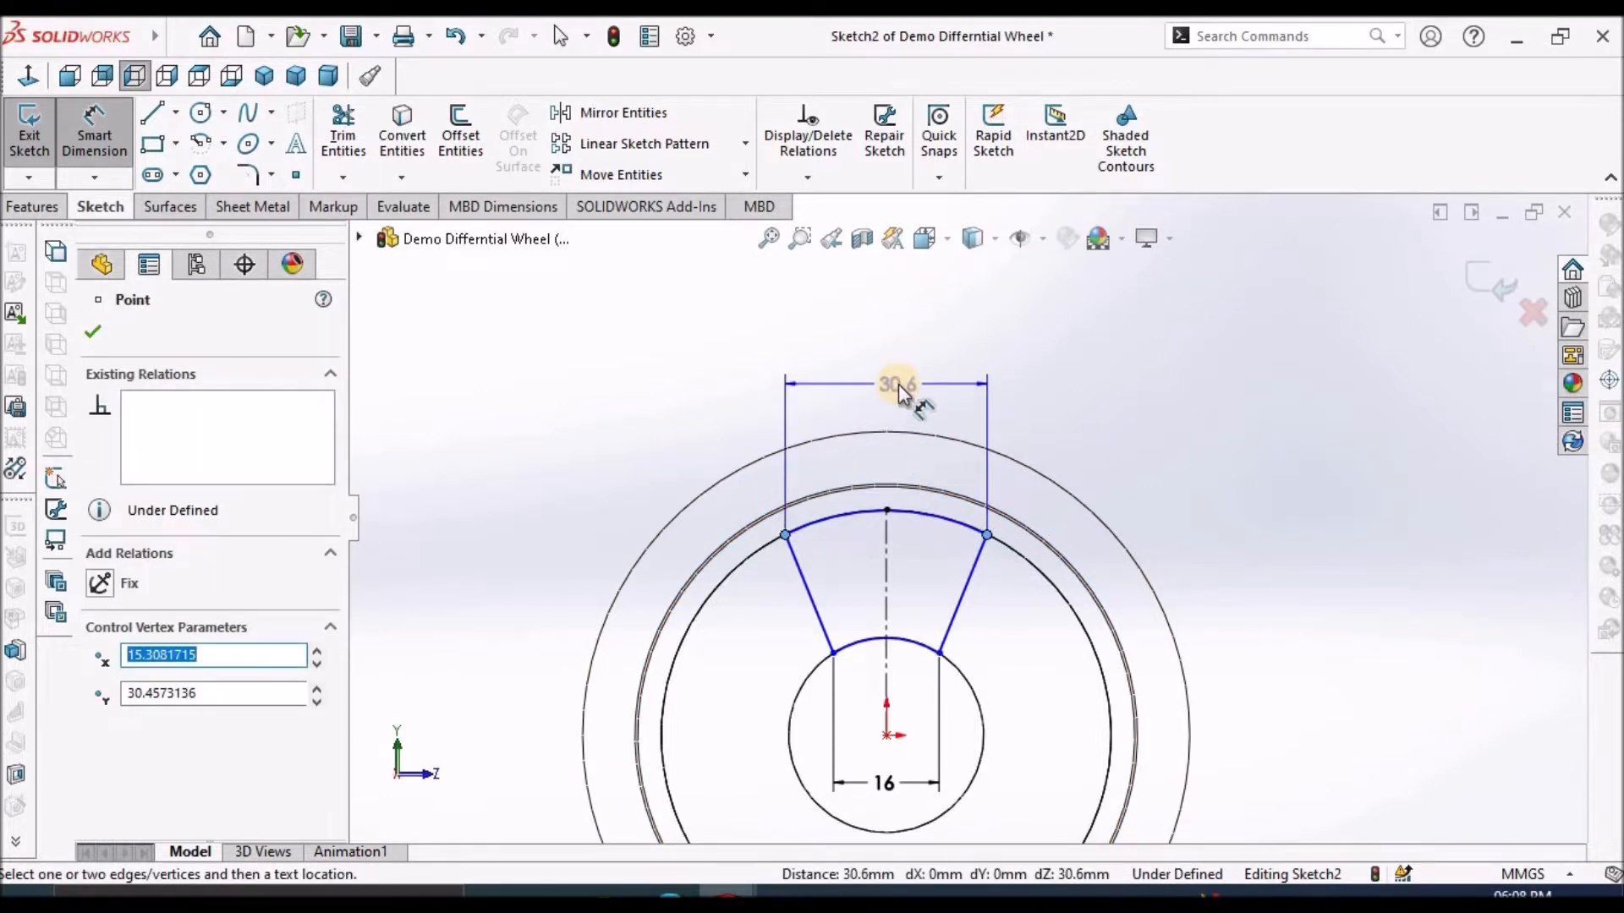
left_click(898, 384)
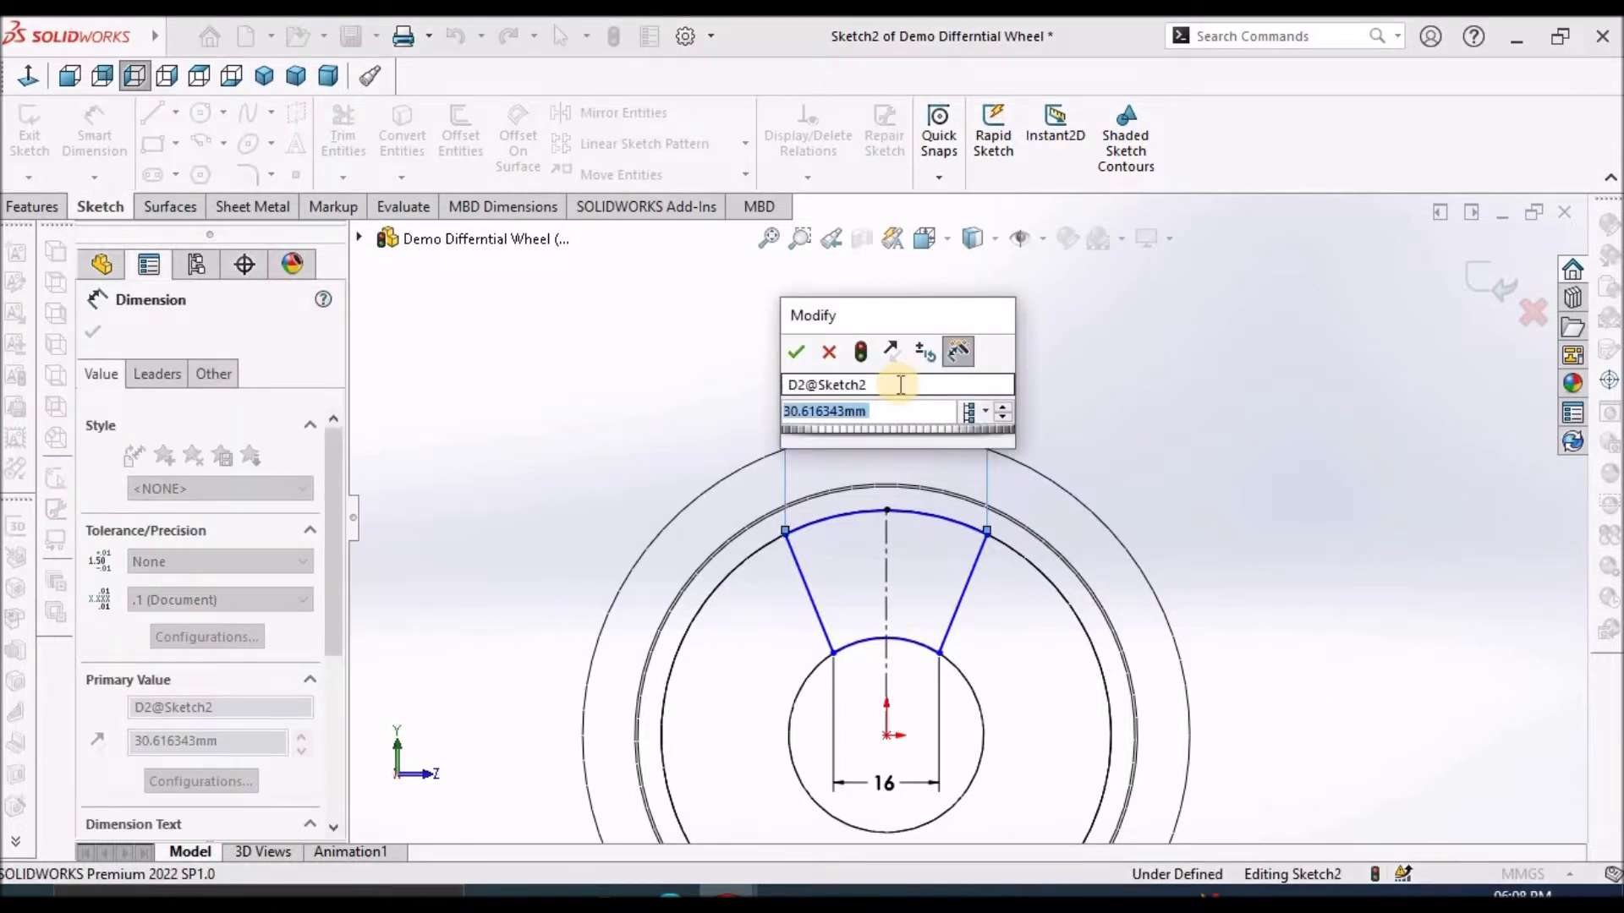
type("22.2")
key("Return")
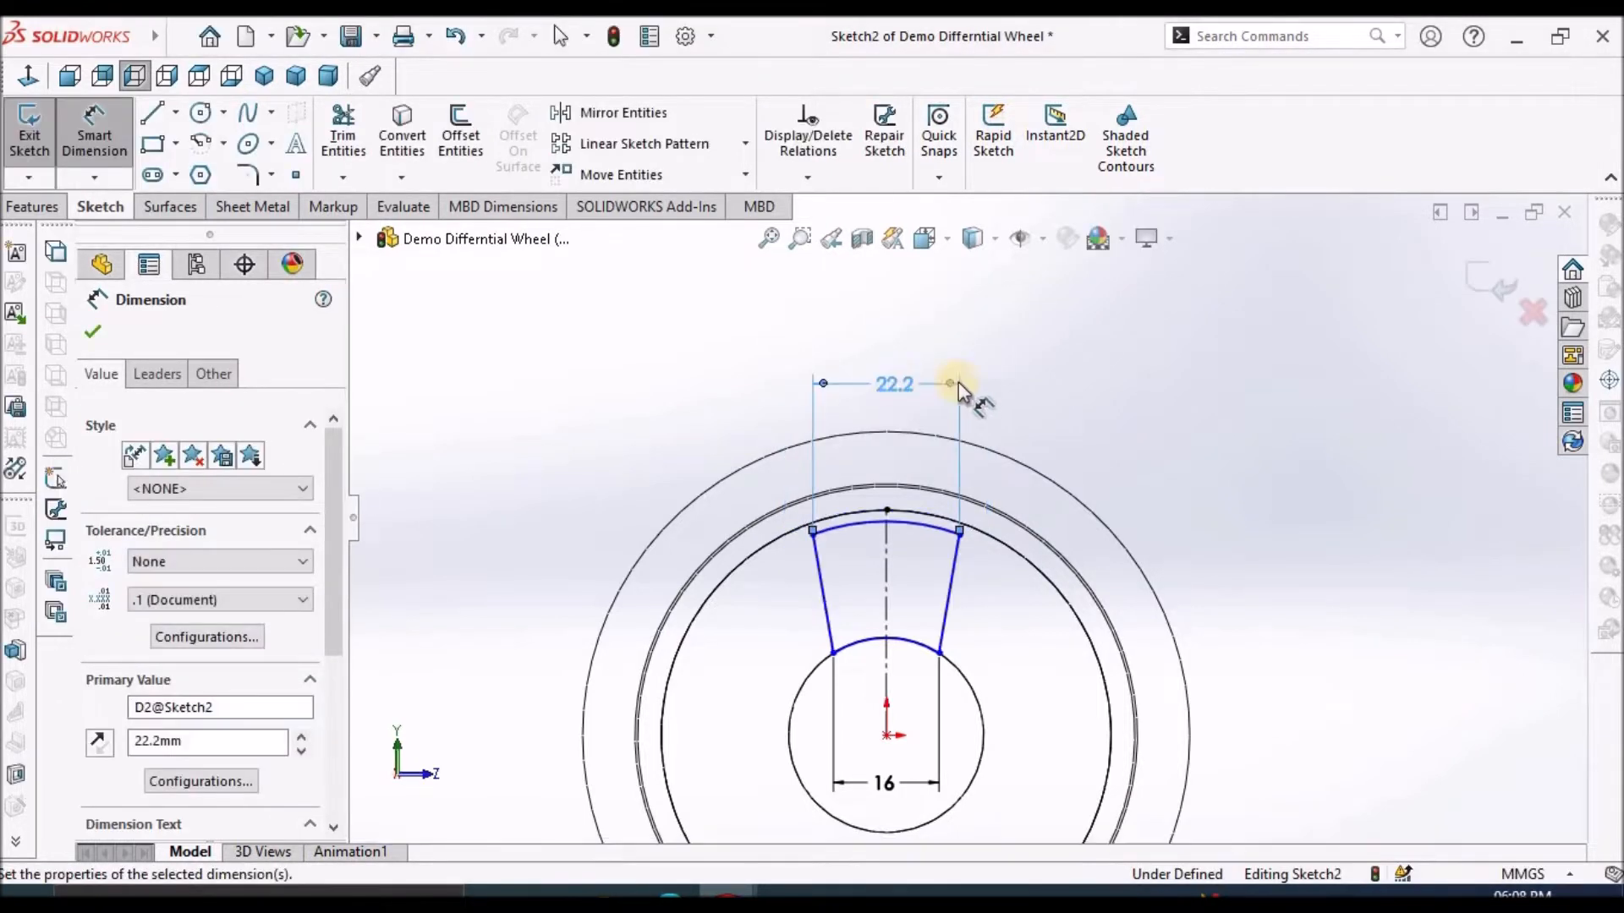
key("Escape")
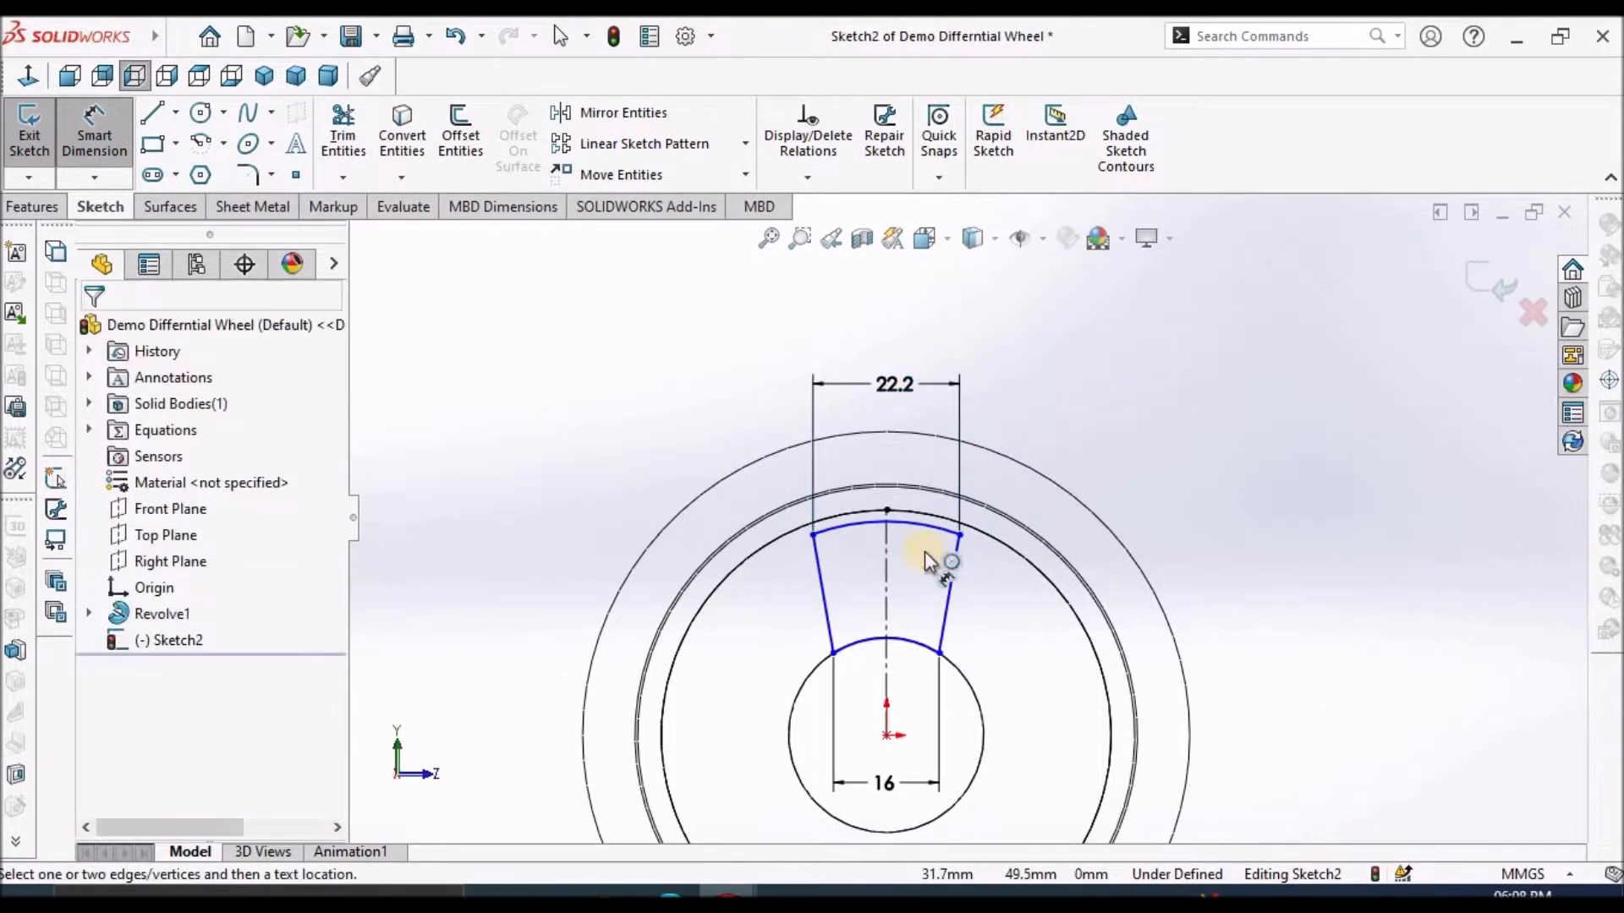
Make the profile's upper arc coradial with the web's outer construction circle.
scroll(907, 508, "down", 3)
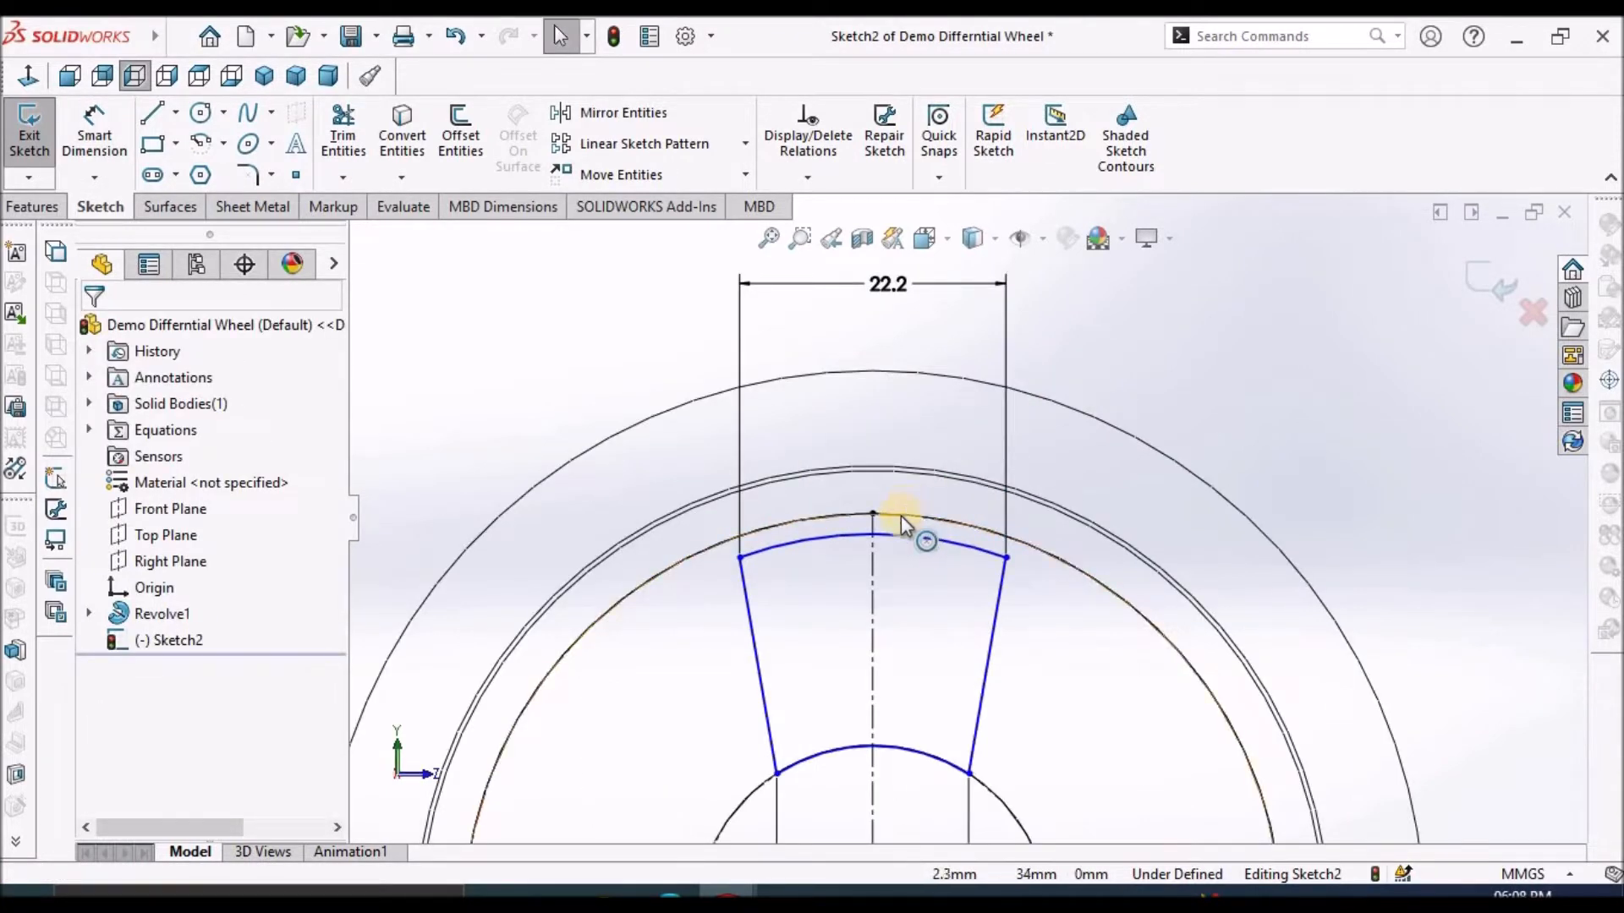
left_click(902, 517)
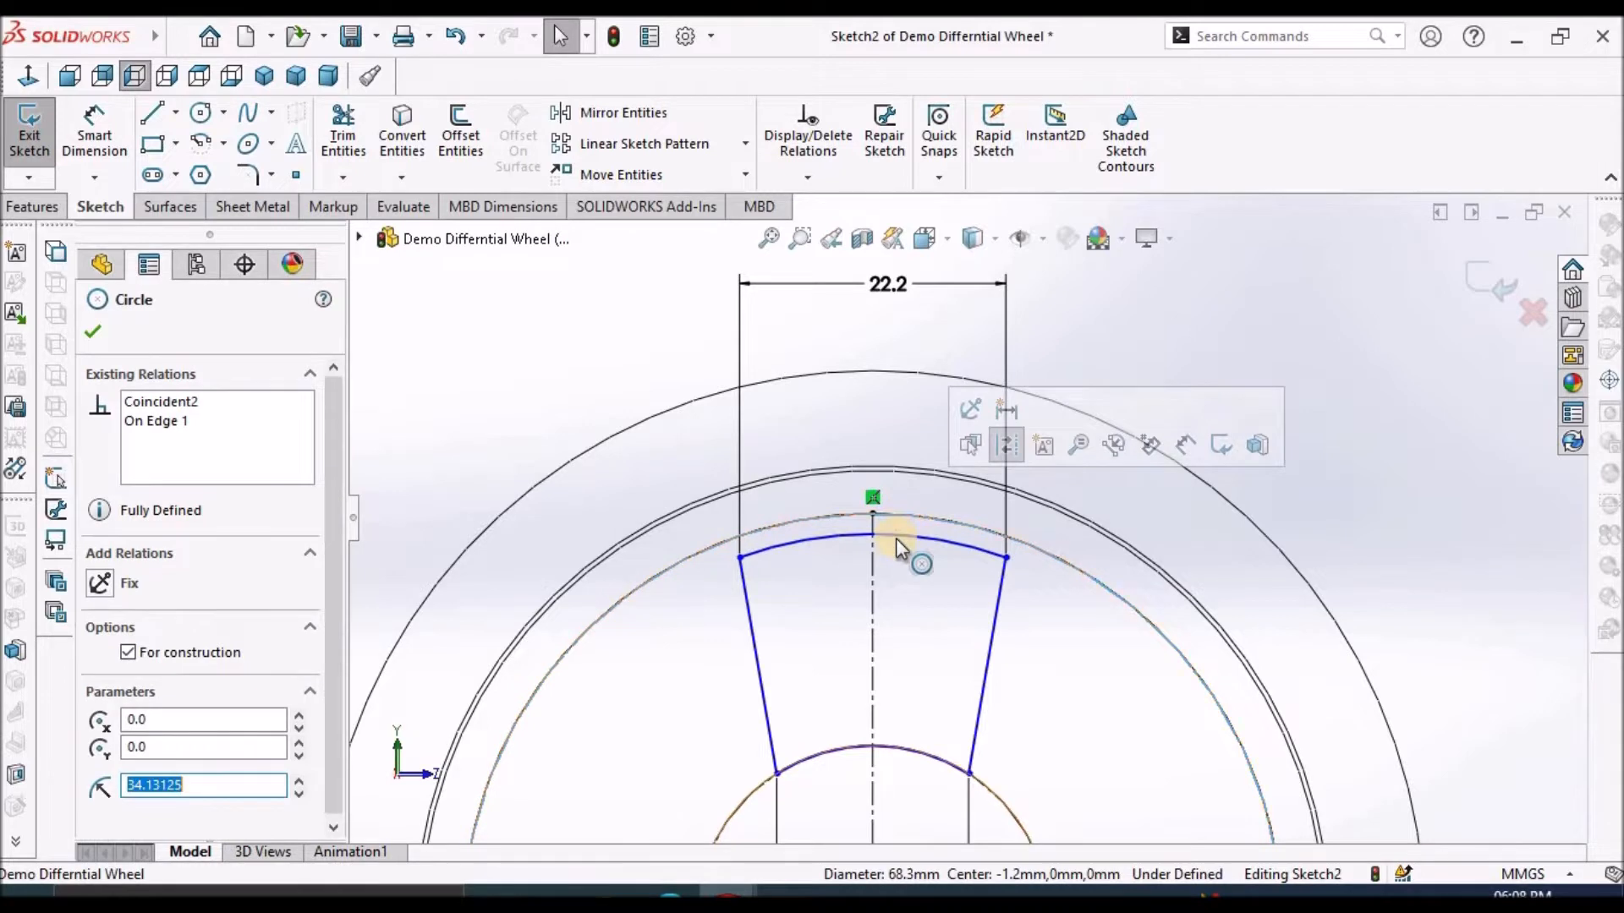
left_click(895, 536, "ctrl")
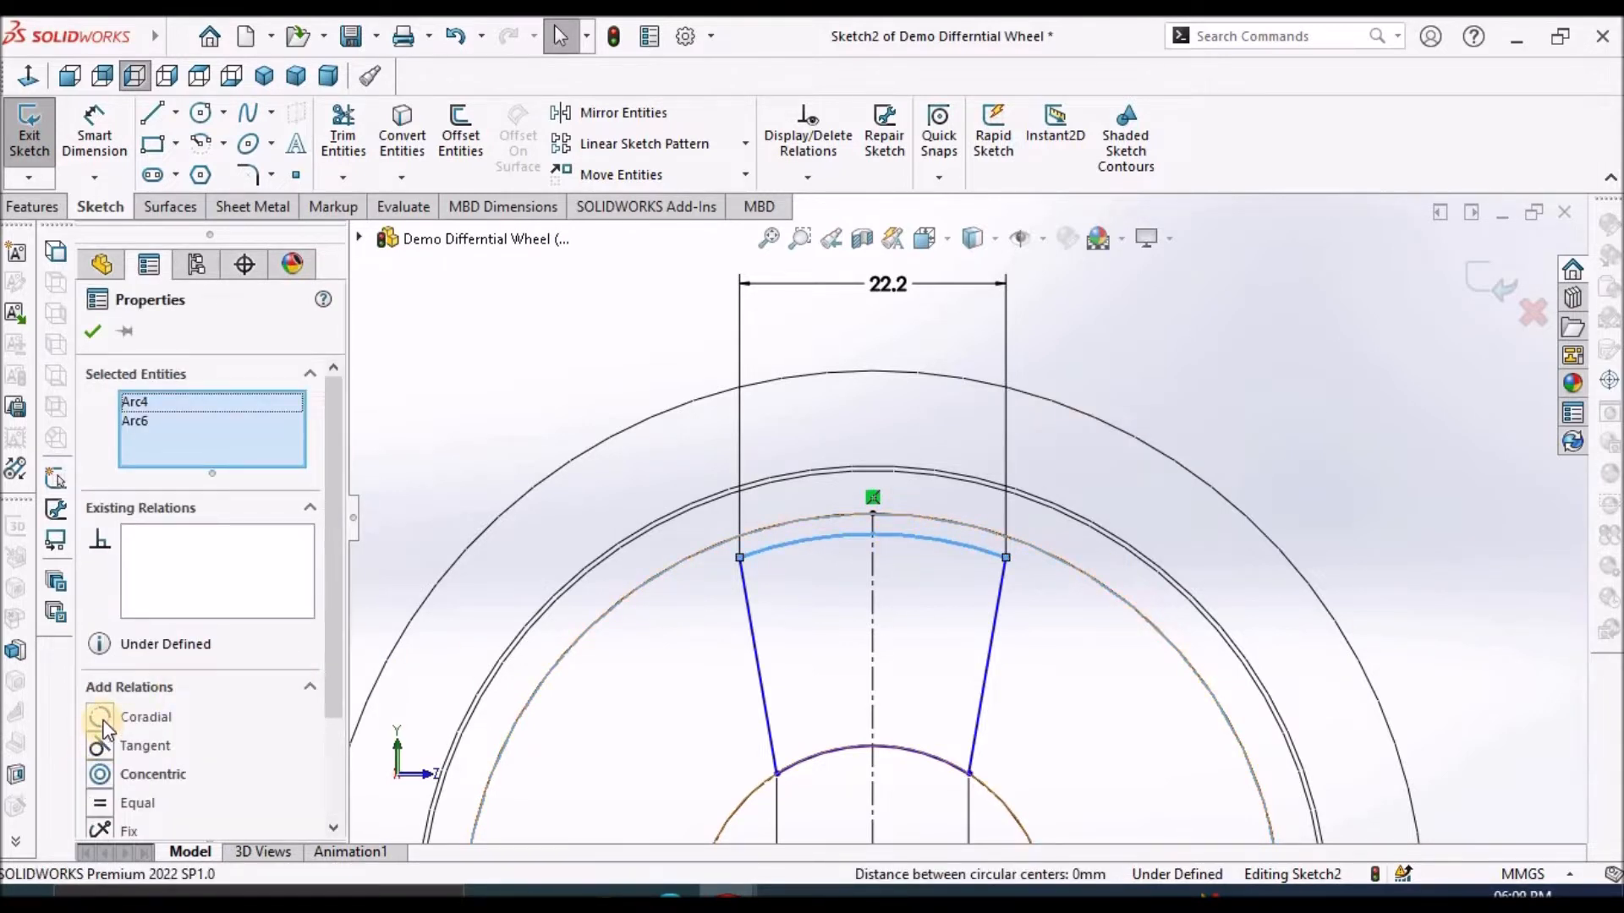
left_click(102, 721)
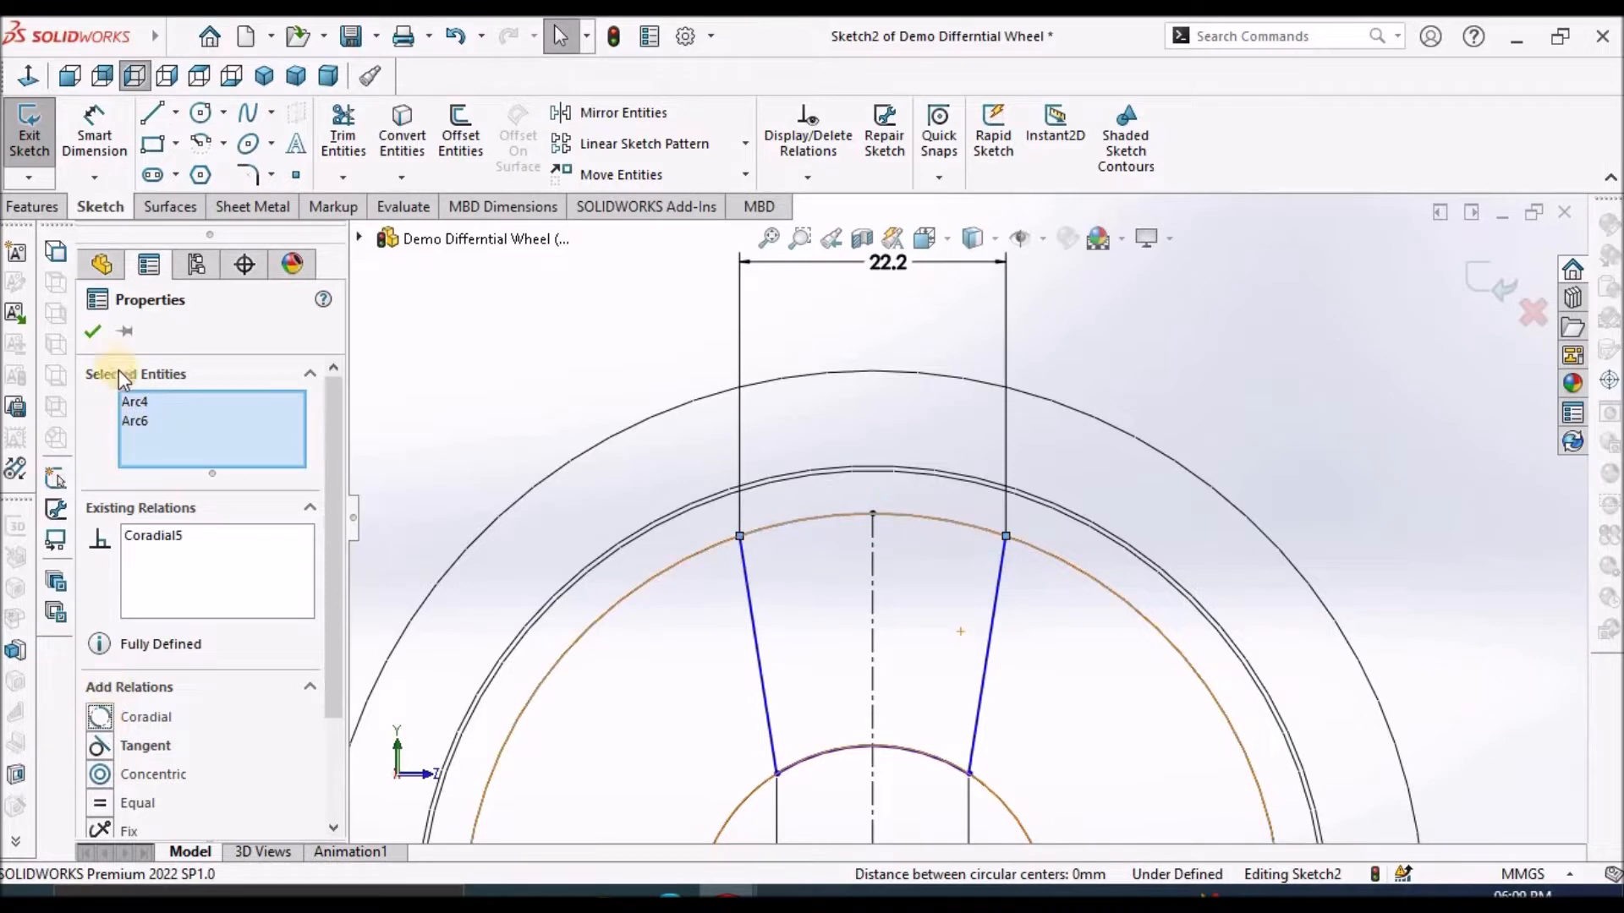
Pull the spoke profile's lower arc off the hub circle and move its lower corner to just inside that circle.
left_click(377, 374)
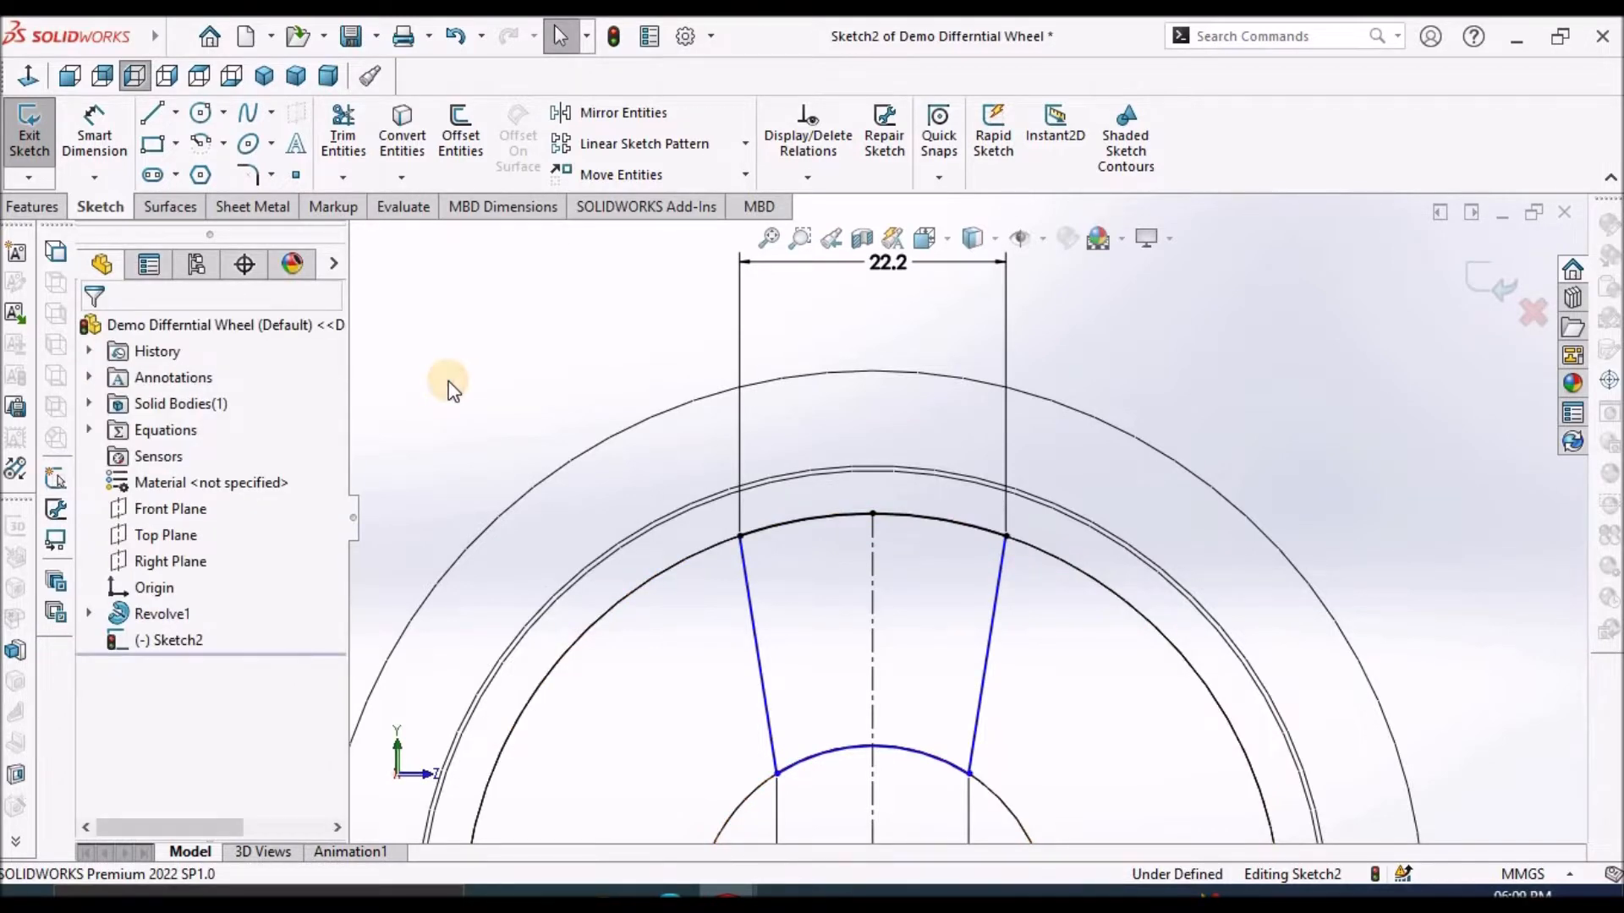
scroll(878, 611, "up", 2)
scroll(994, 622, "down", 2)
scroll(1008, 630, "down", 3)
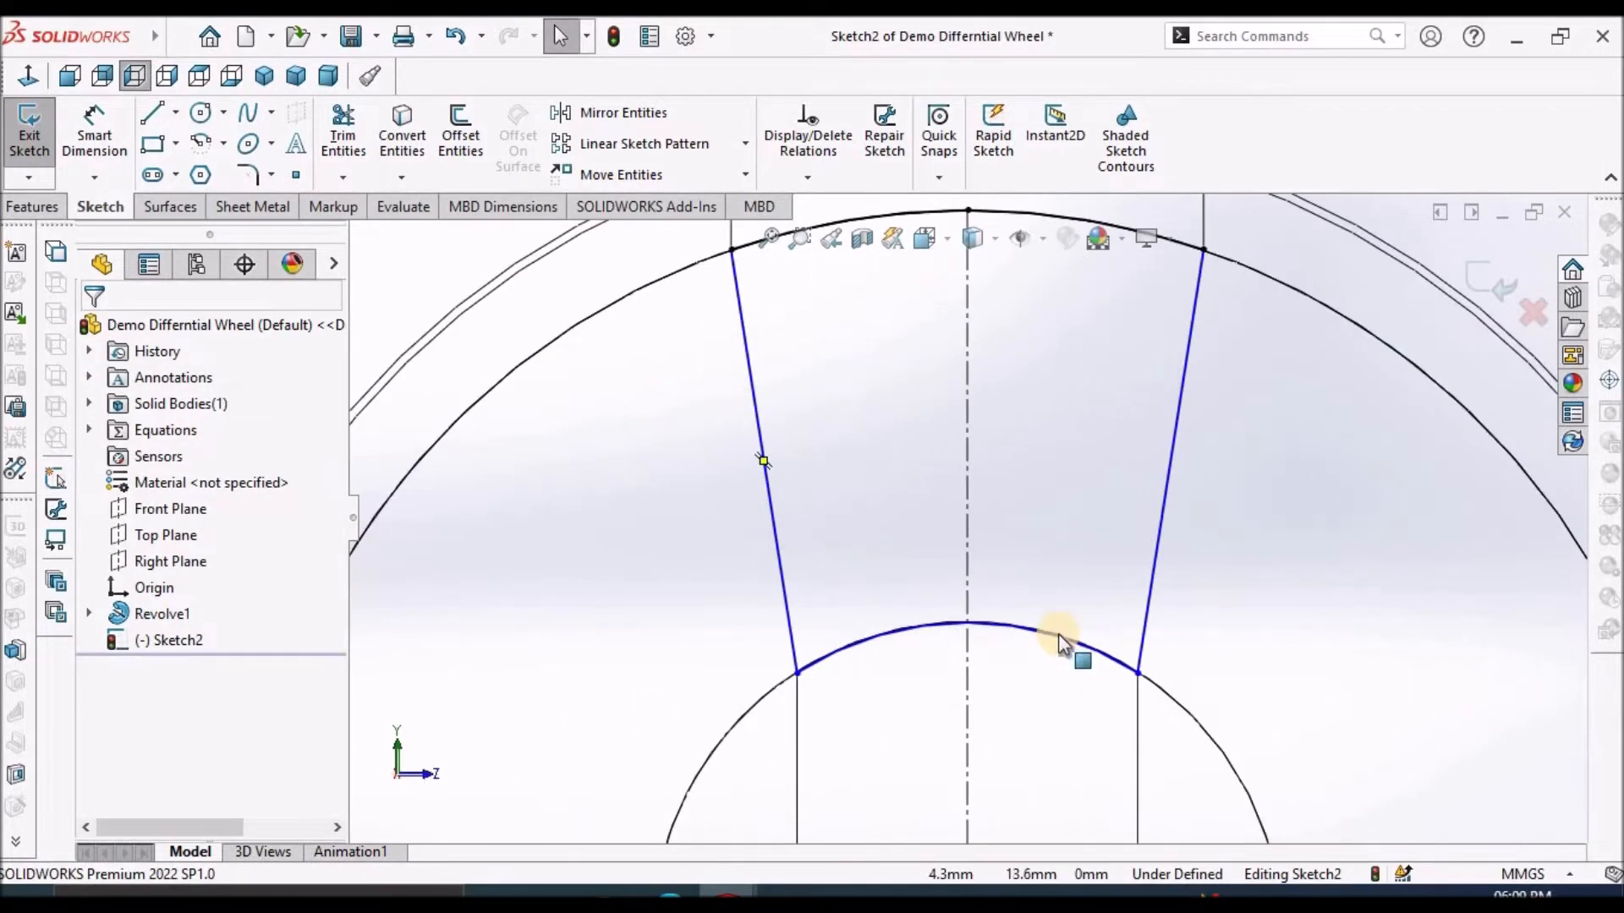
left_click(1057, 607)
key("ctrl+z")
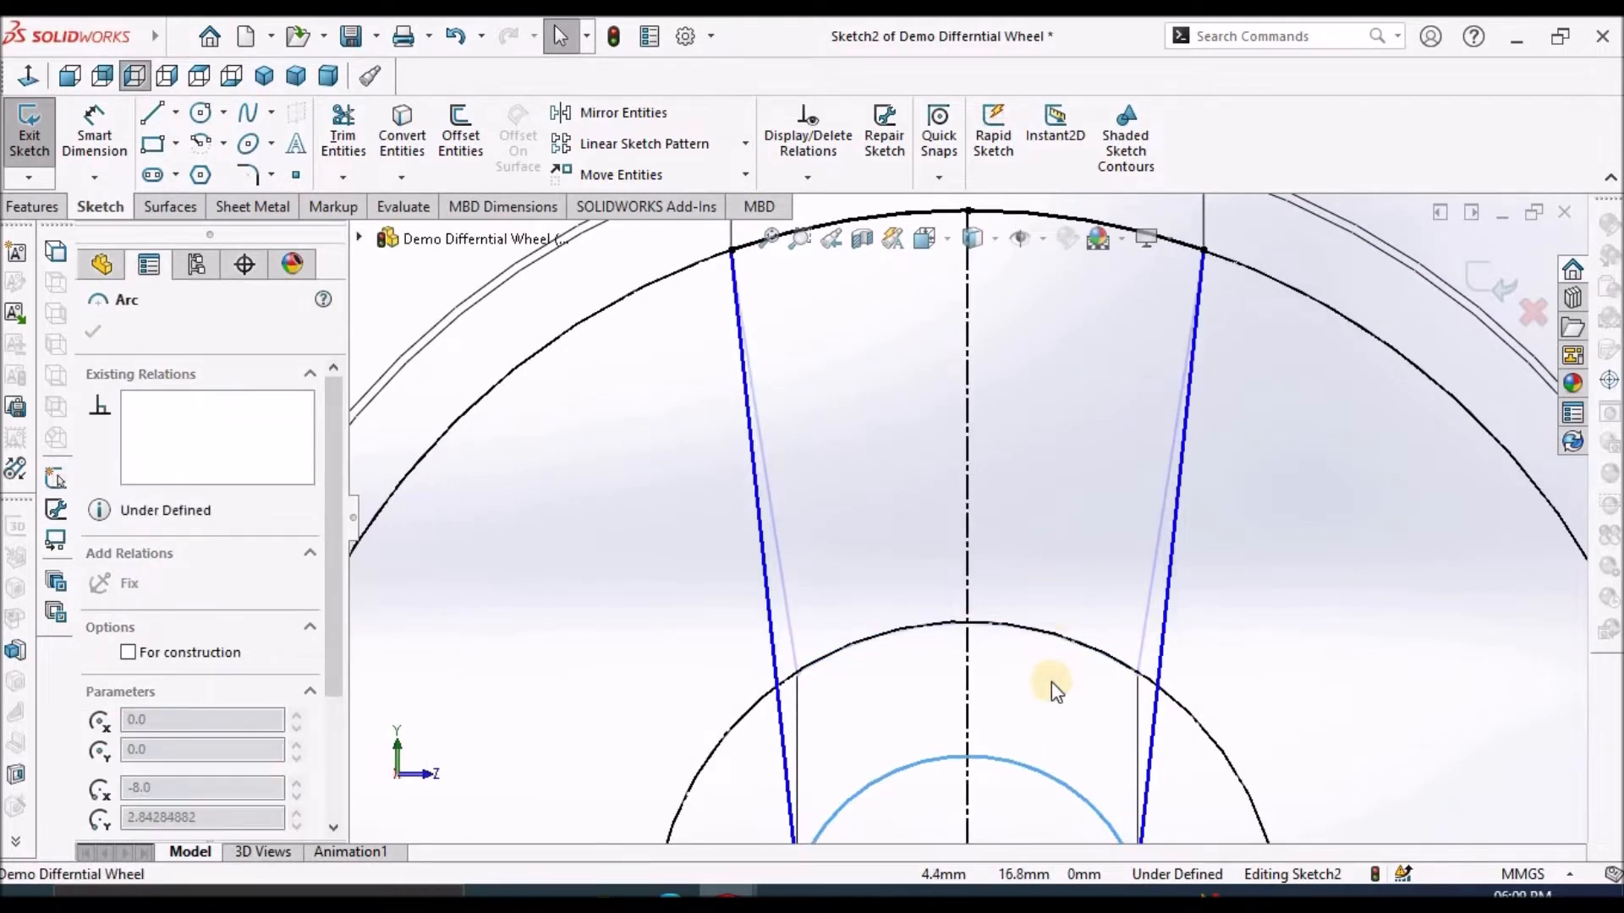
left_click(1057, 670)
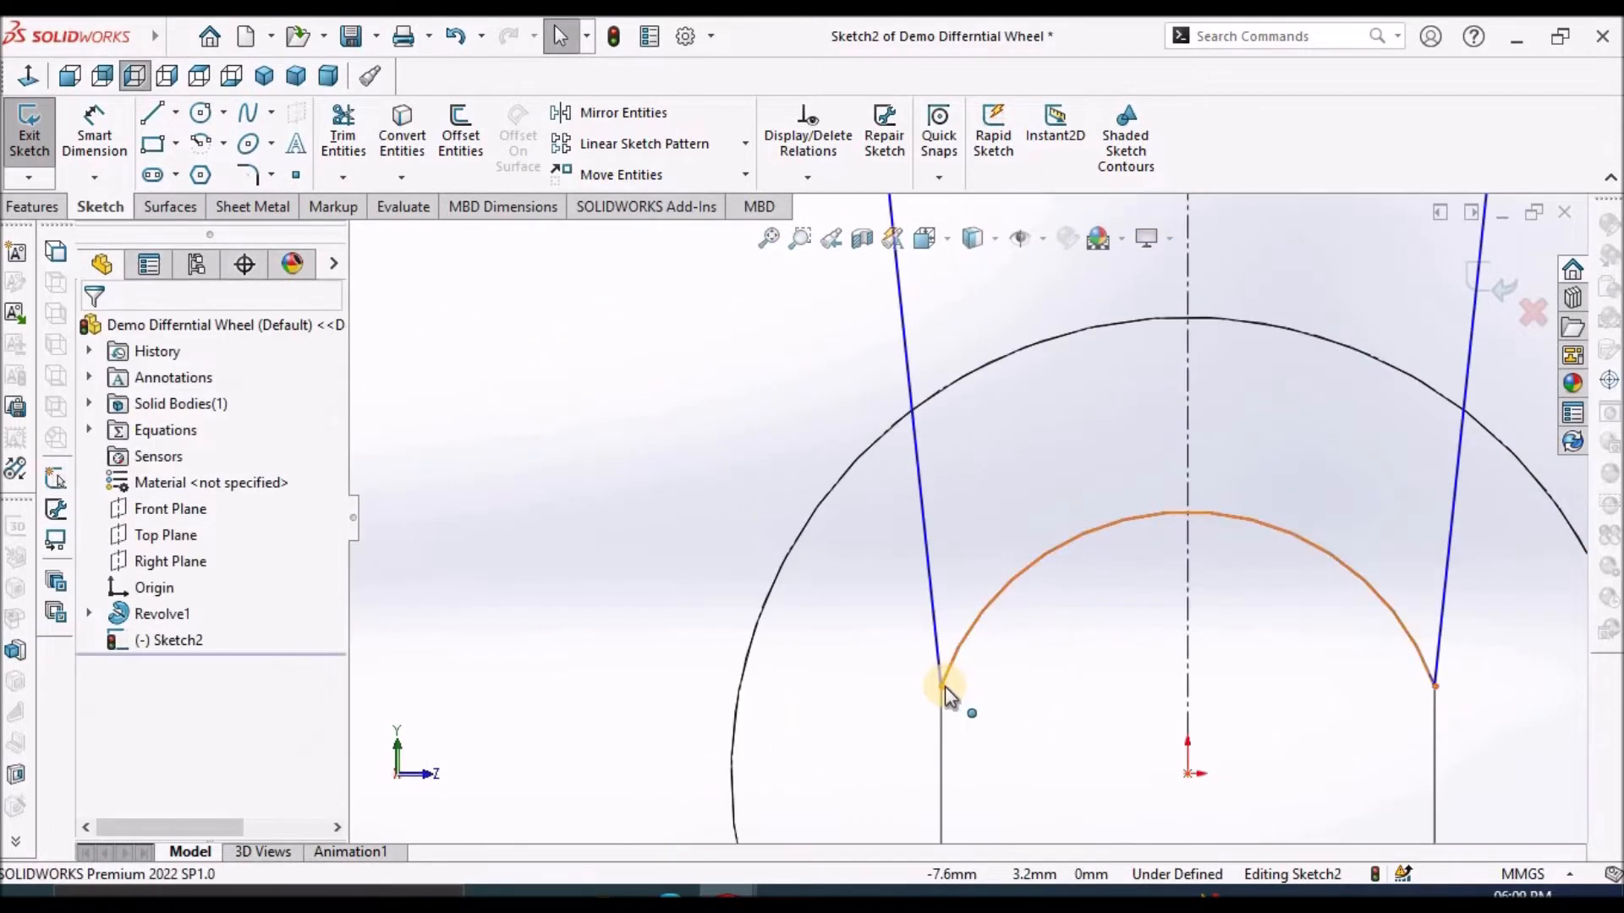
left_click_drag(945, 689, 959, 489)
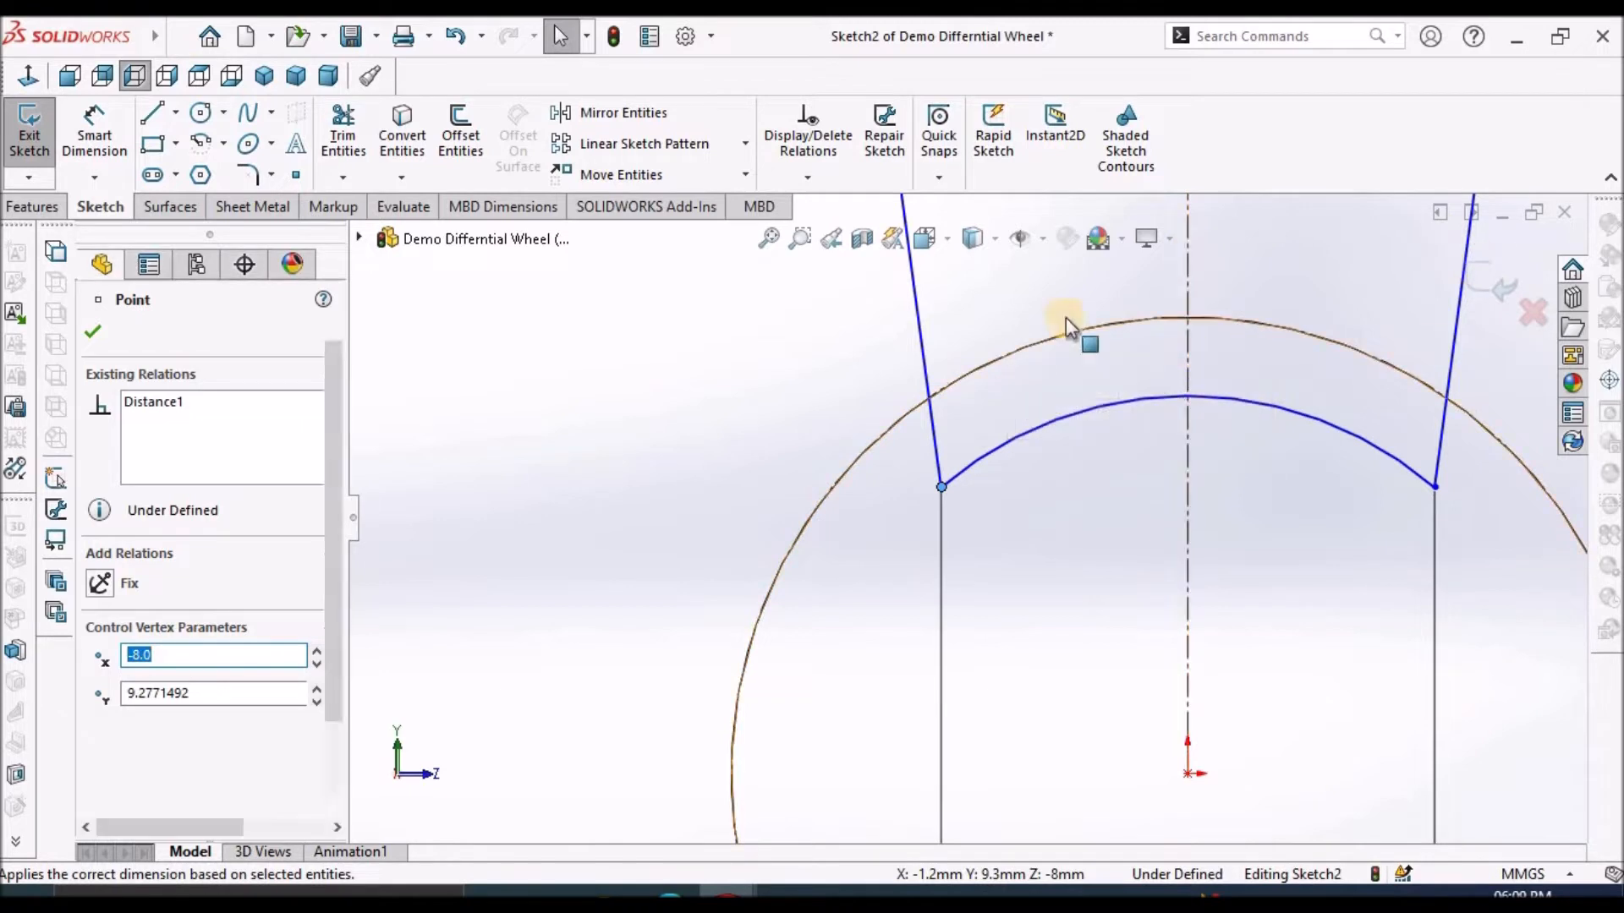
Make the spoke profile's lower arc coradial with the hub's construction circle.
left_click(1055, 296)
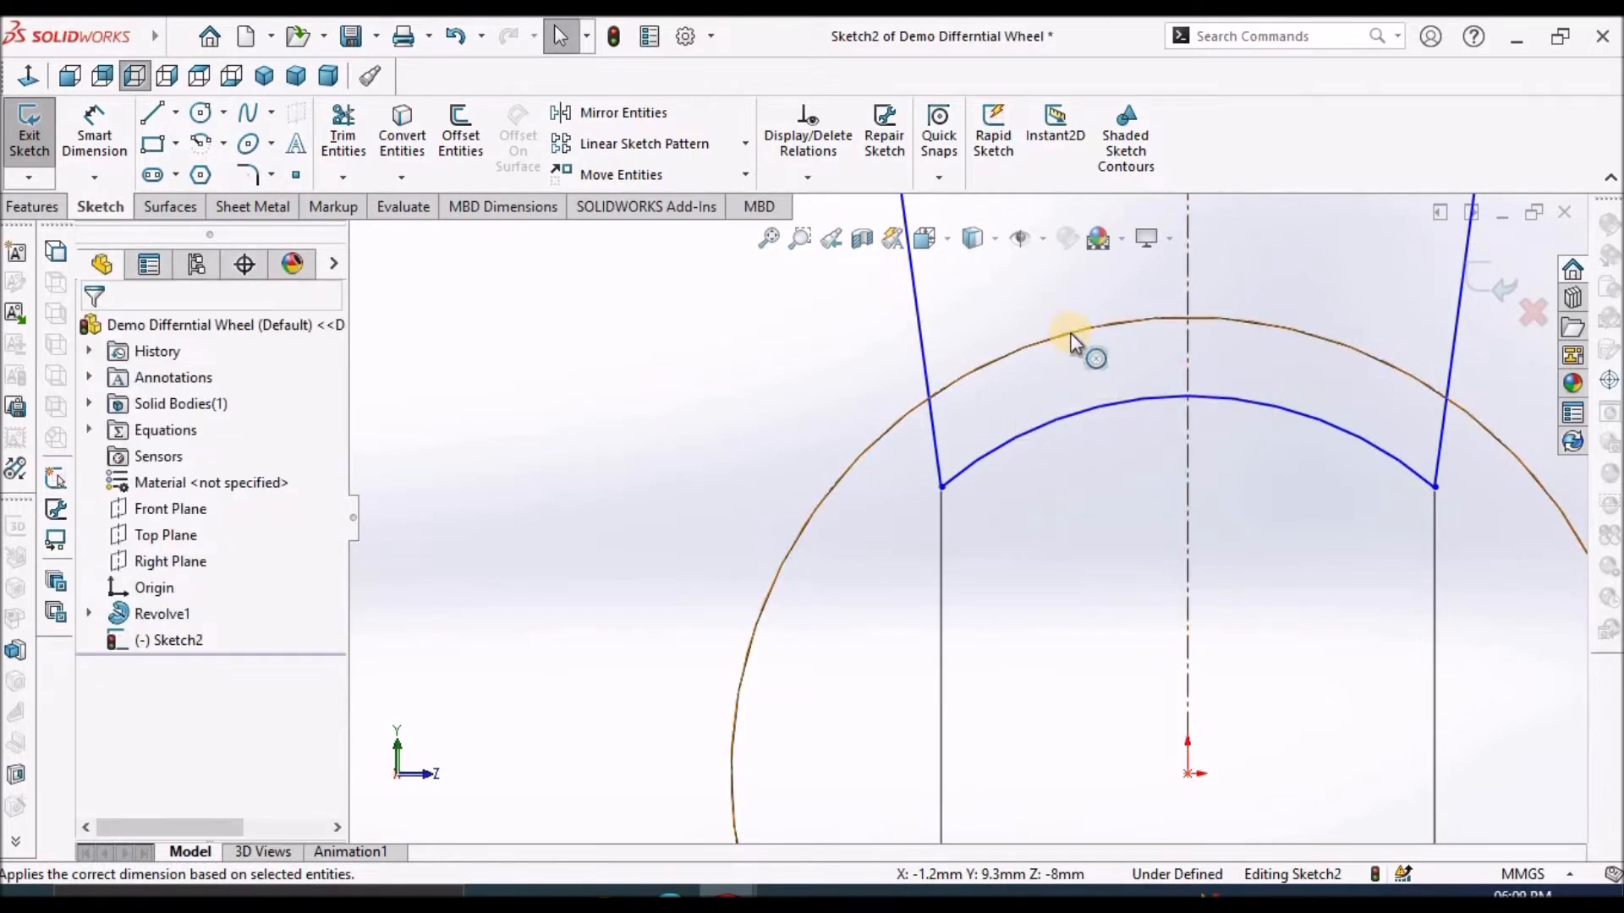
left_click(1069, 333)
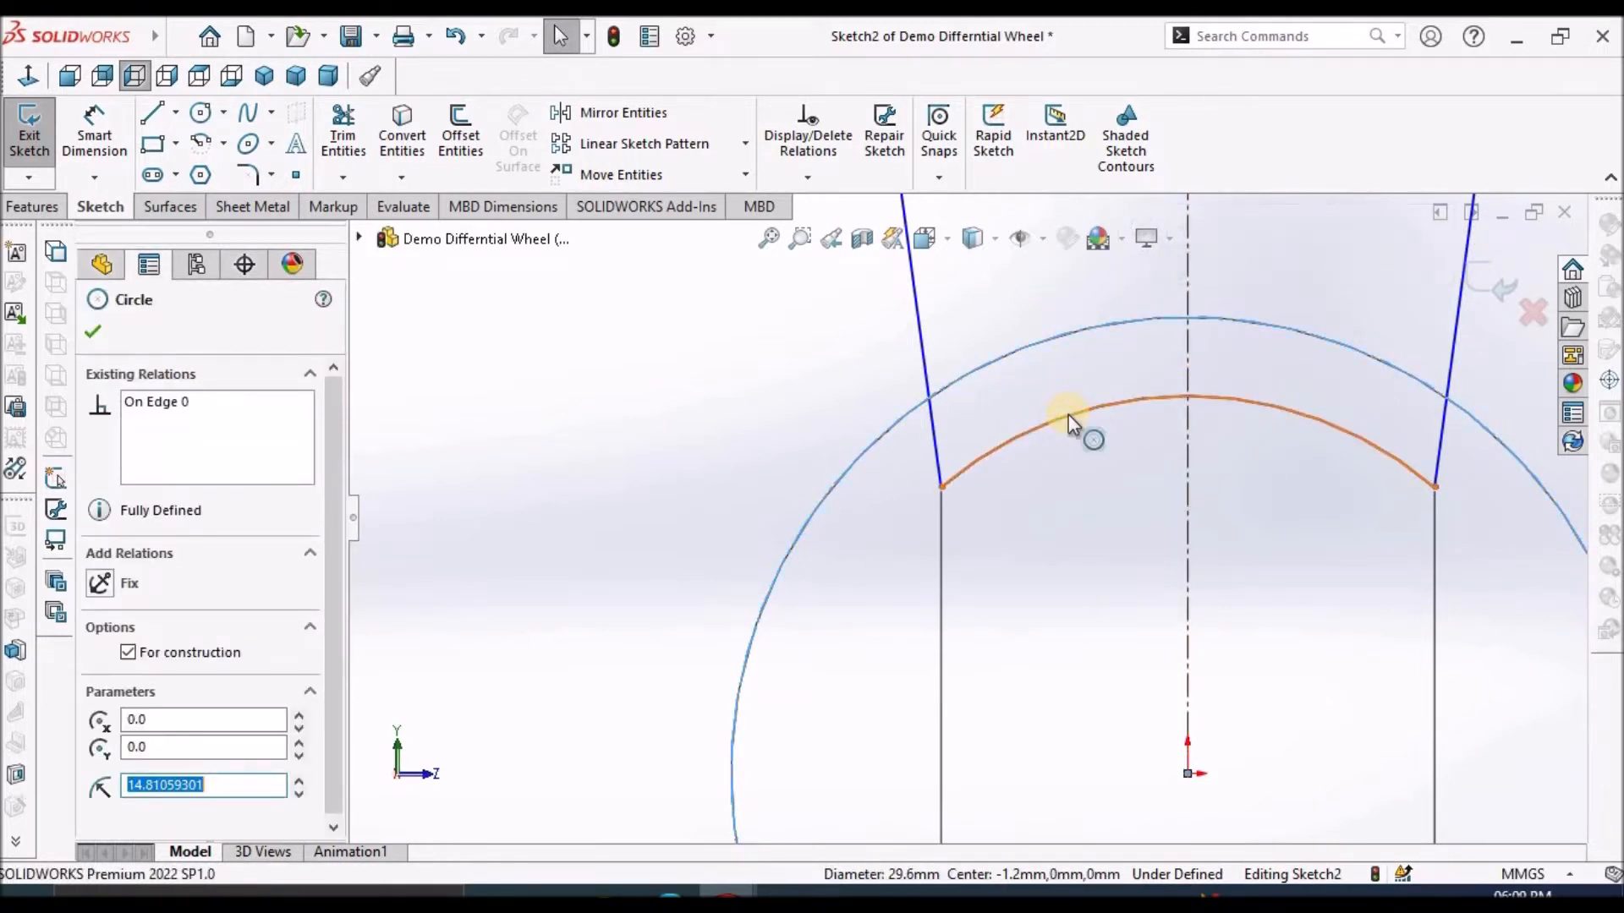
left_click(1187, 397, "ctrl")
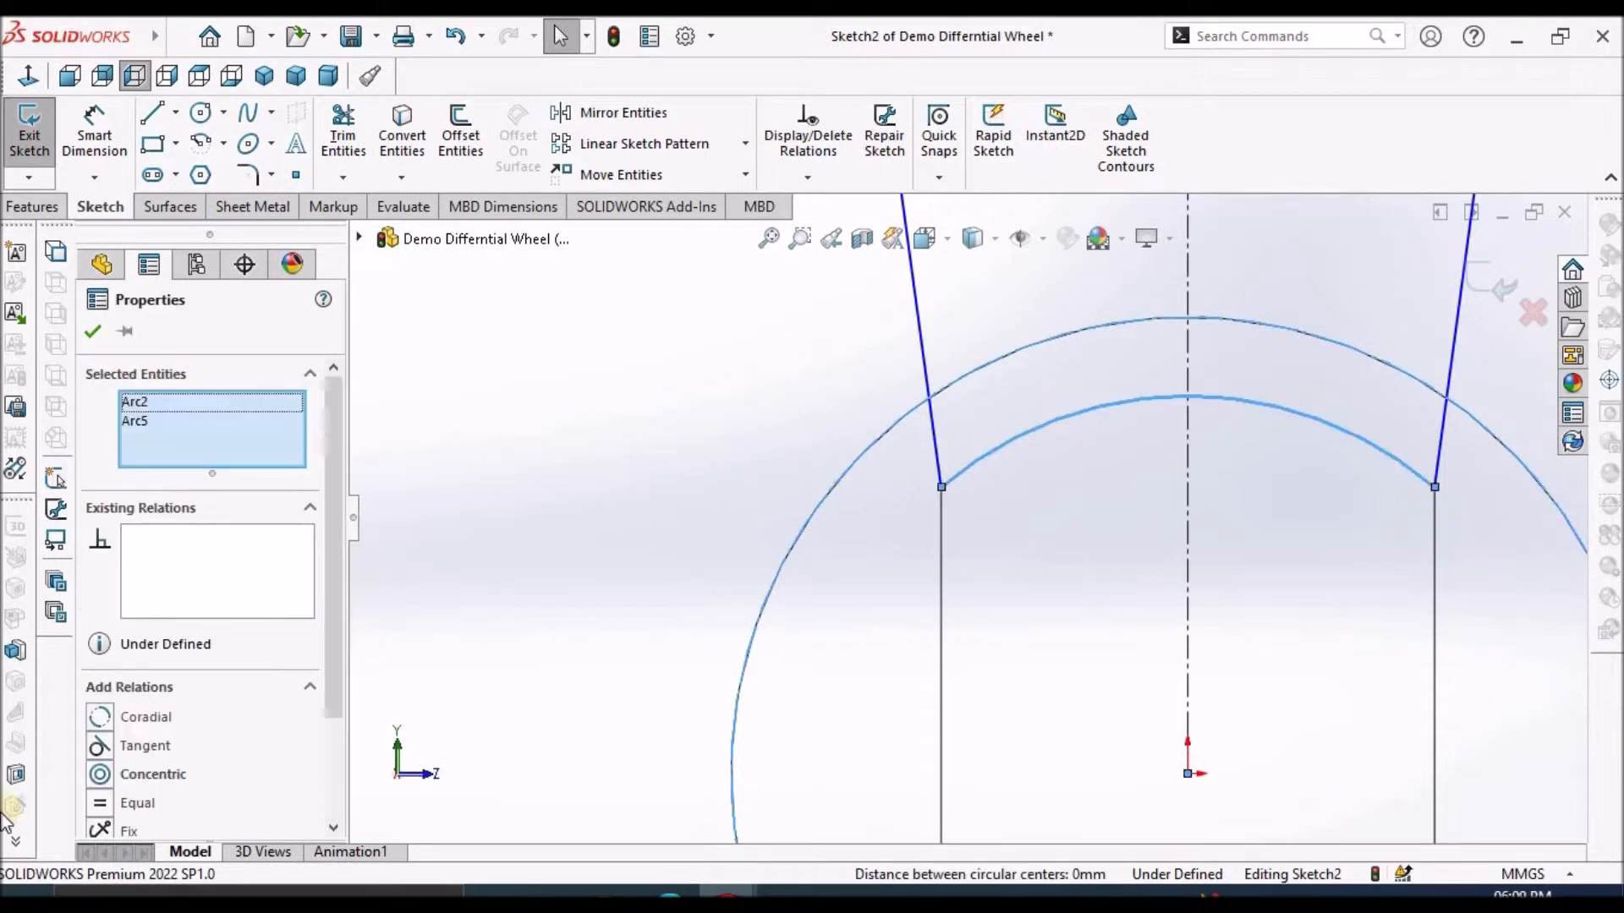
left_click(99, 716)
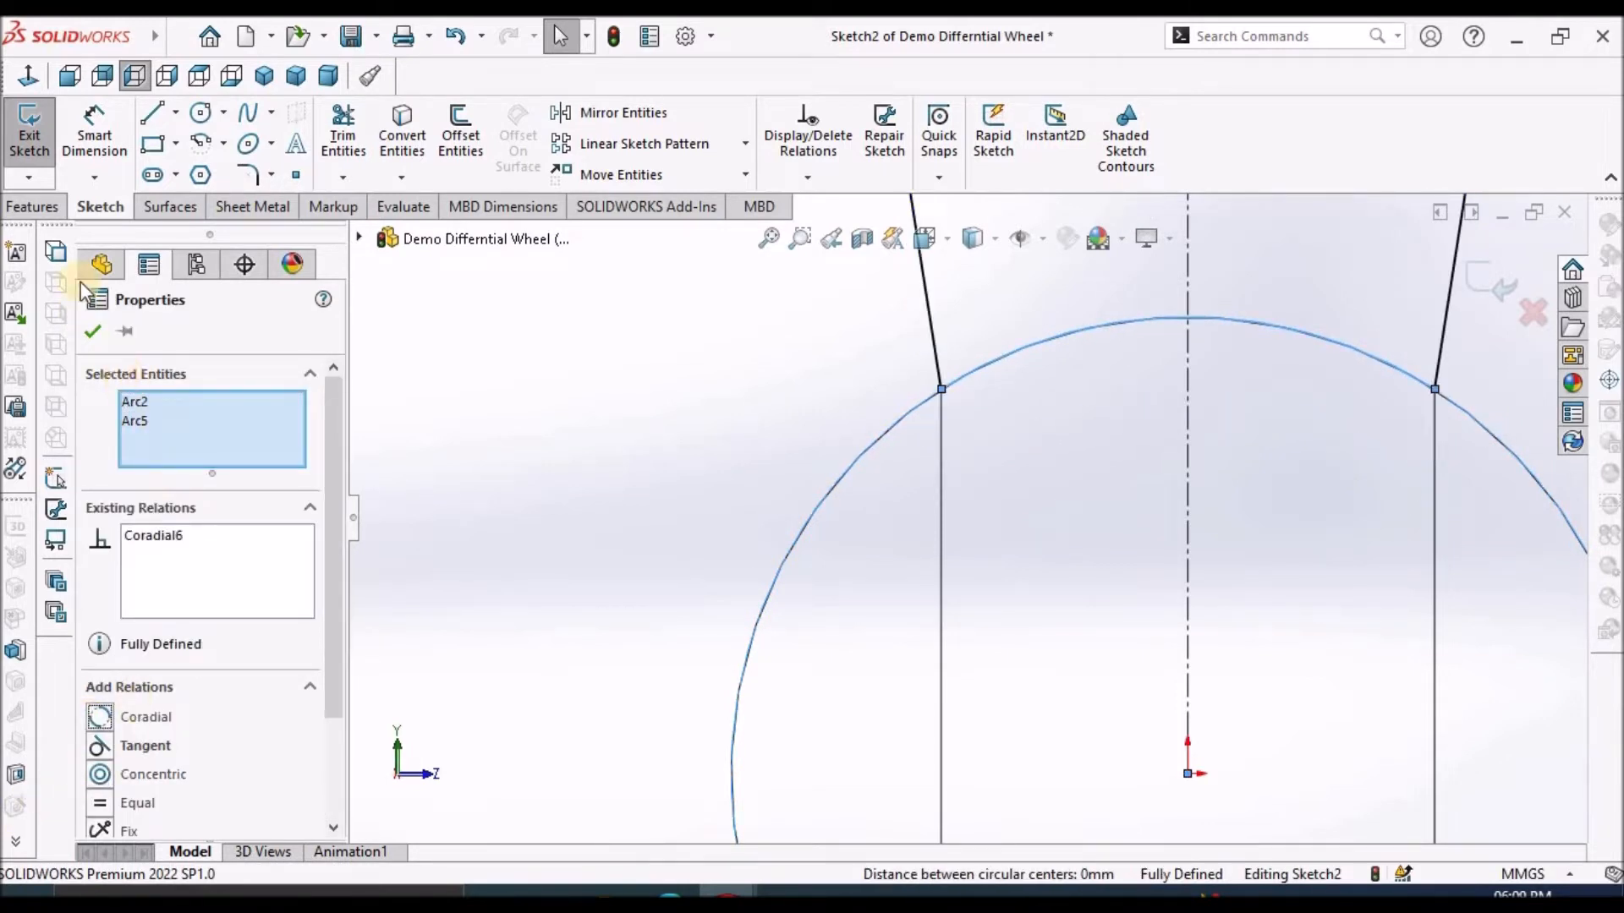
left_click(98, 327)
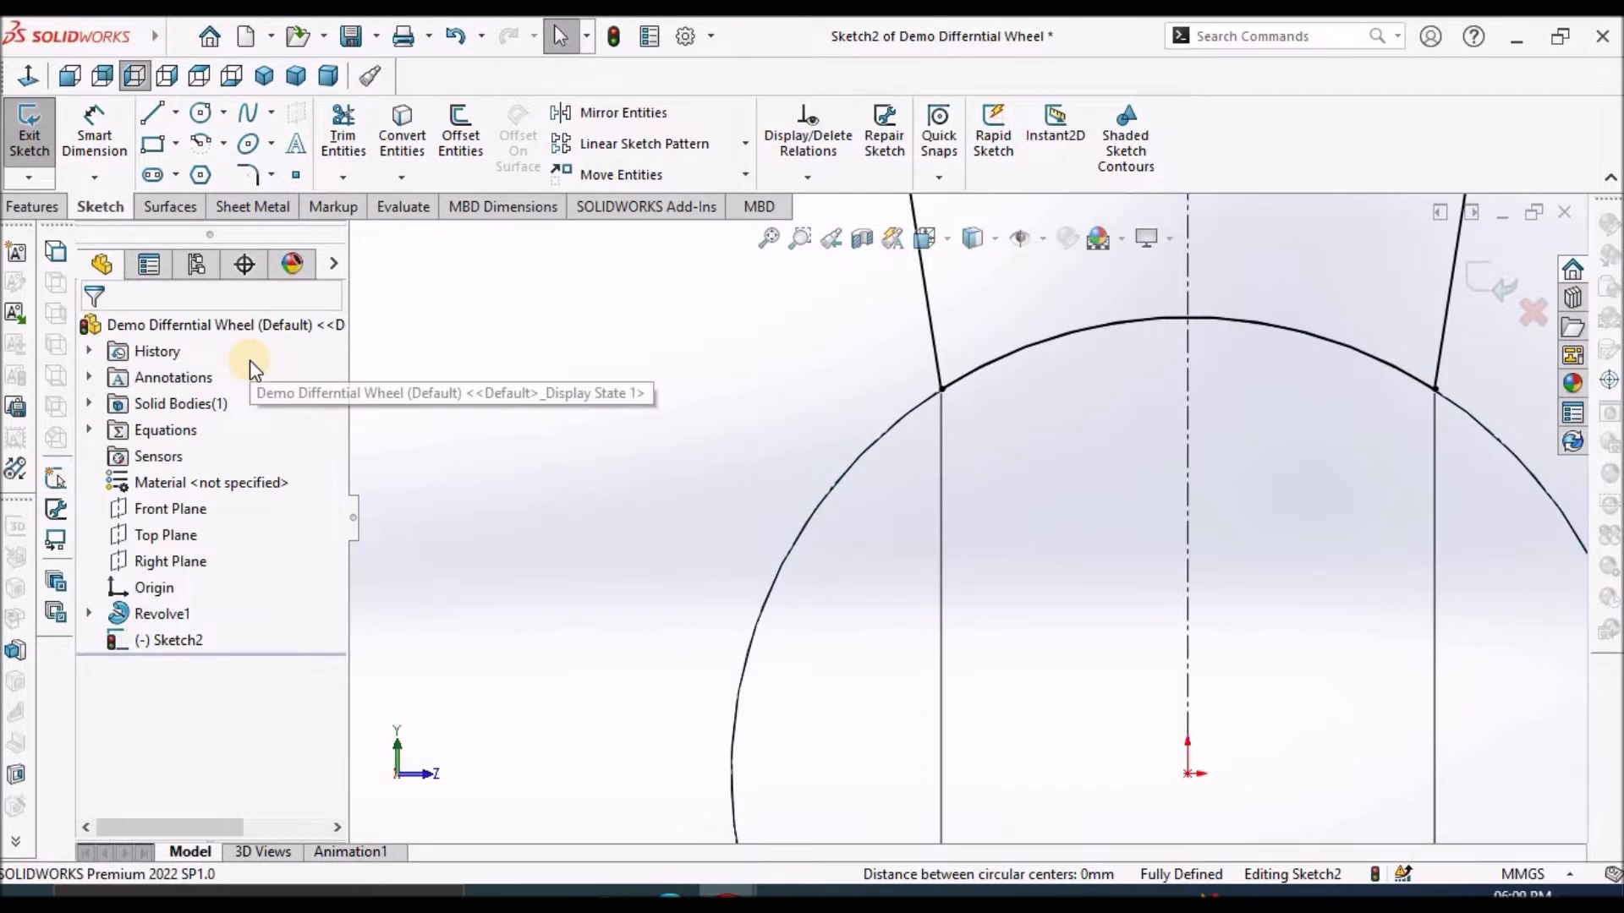
Cut the closed spoke profile through the web with a 10 mm Blind Extruded Cut, showing the model shaded with edges.
key("f")
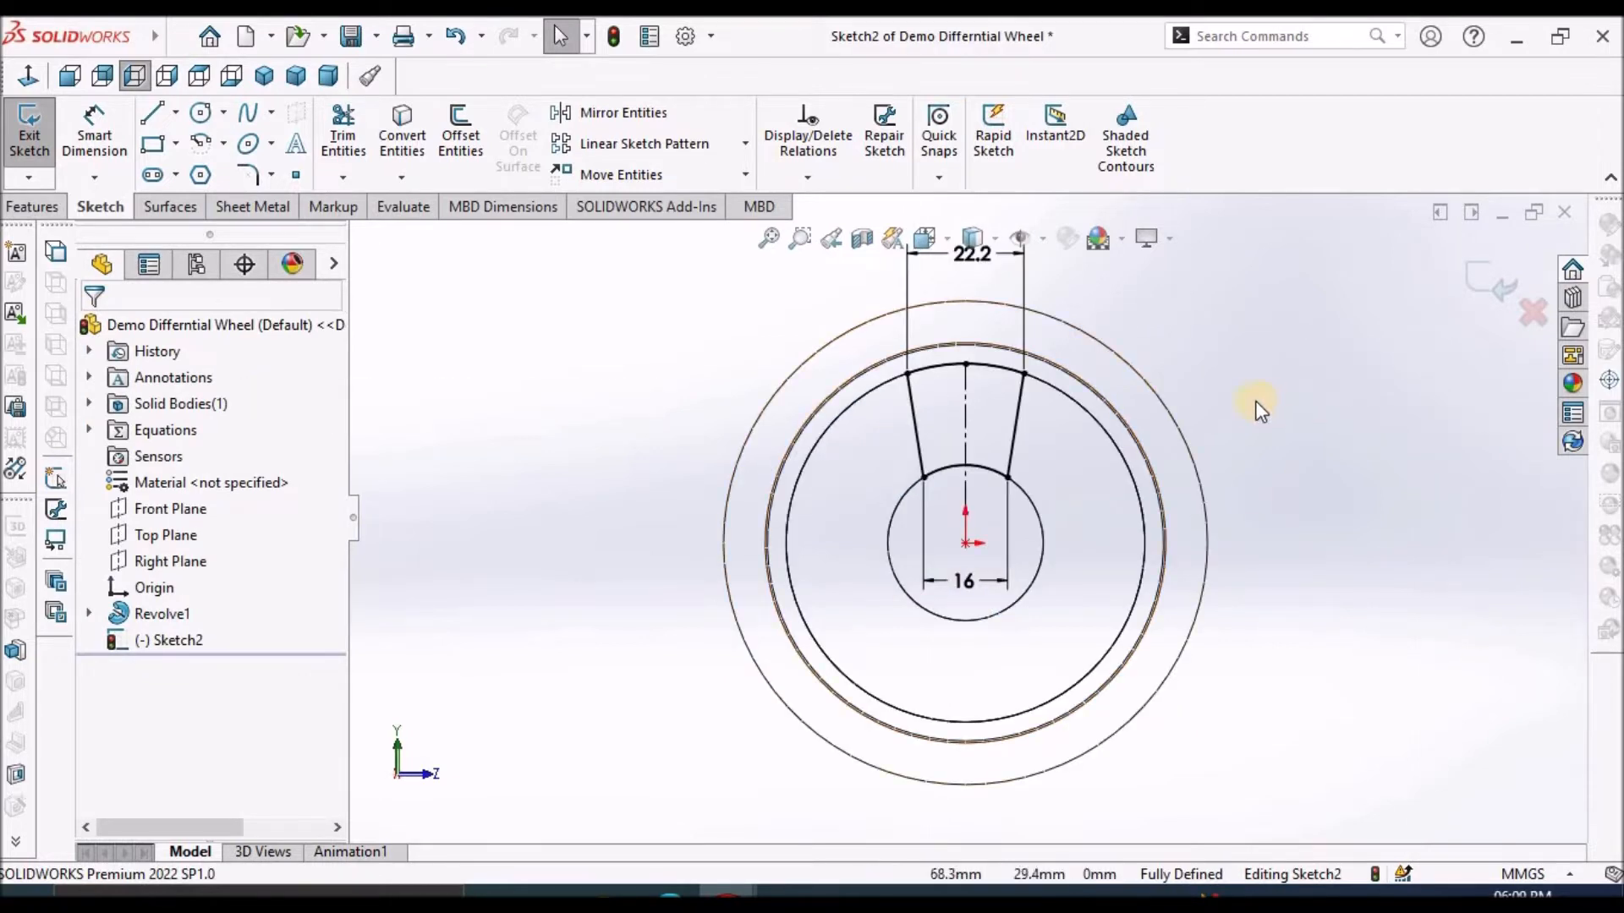
scroll(1260, 410, "down", 1)
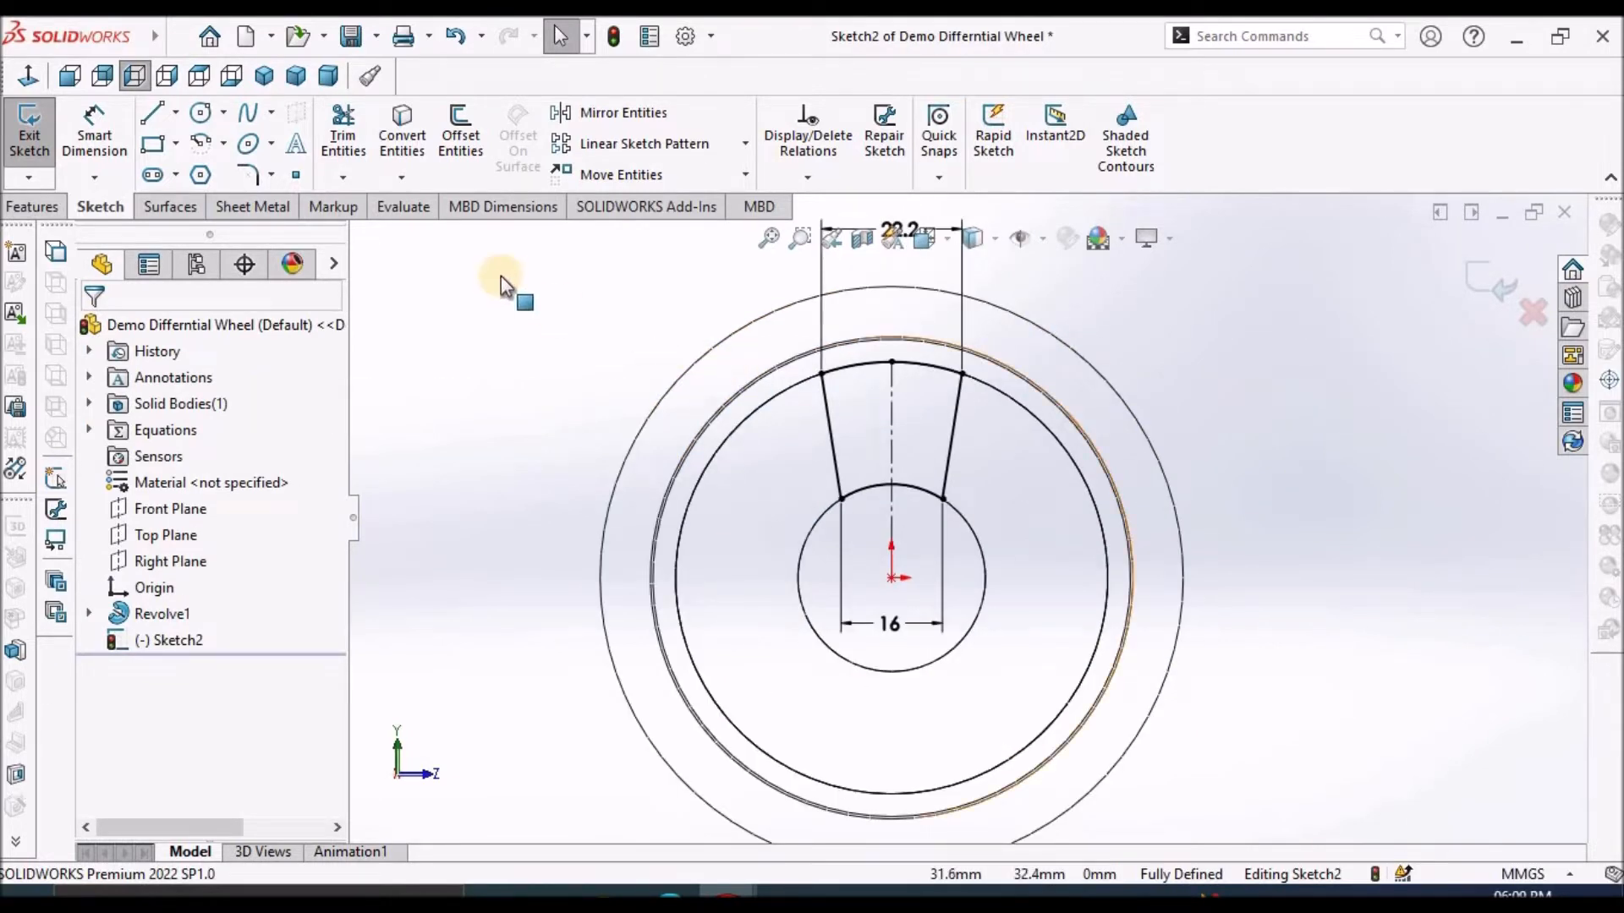
left_click(32, 207)
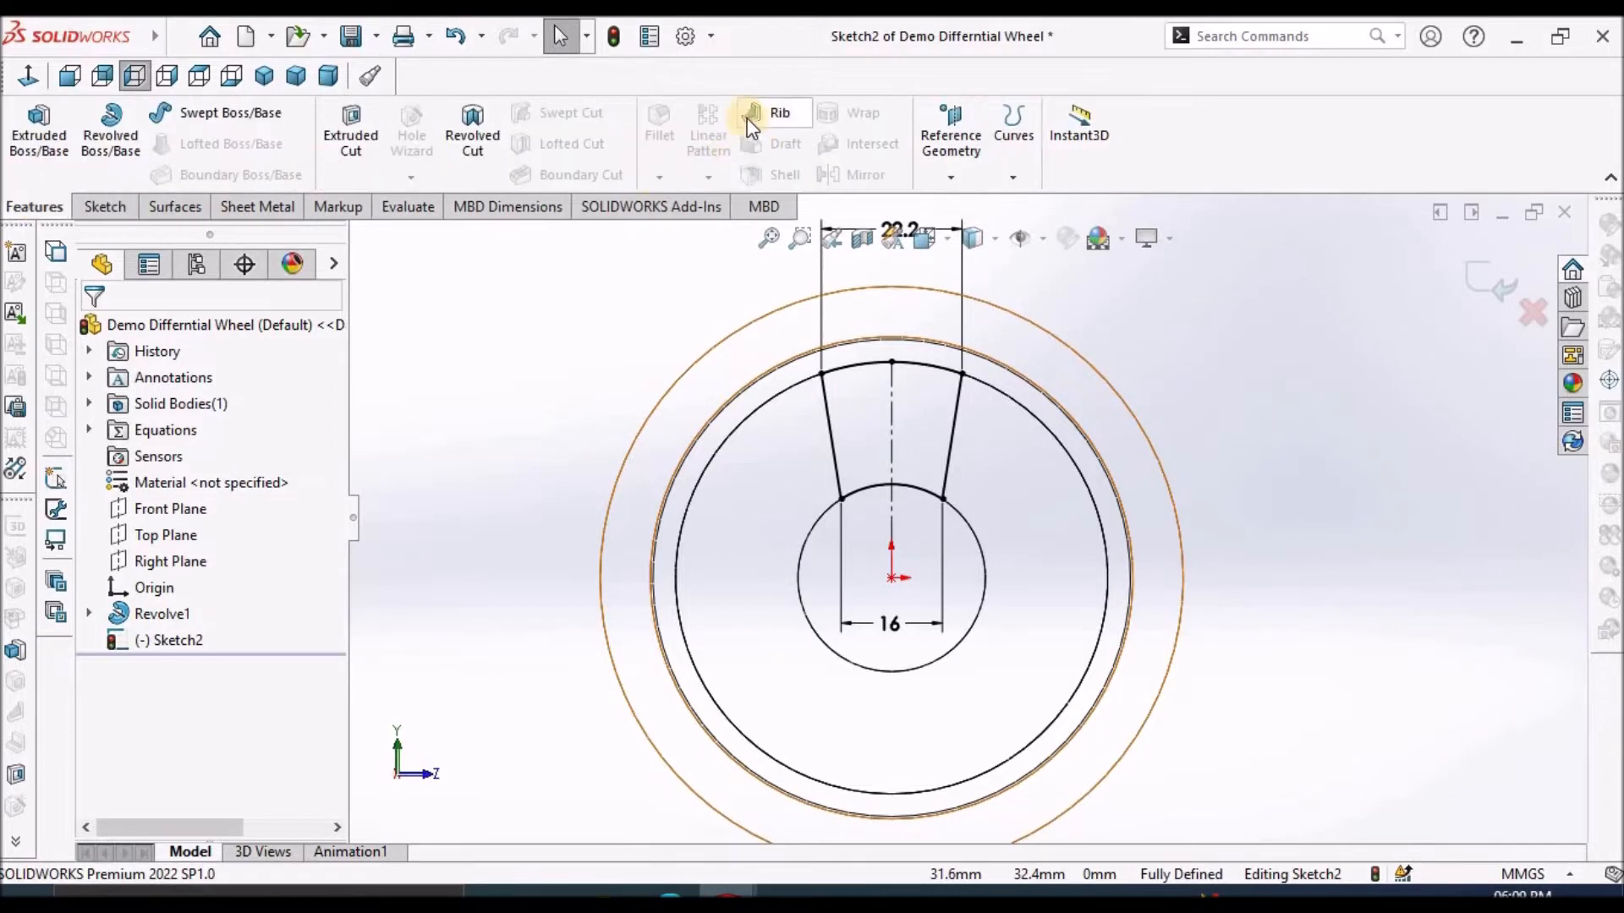
left_click(351, 134)
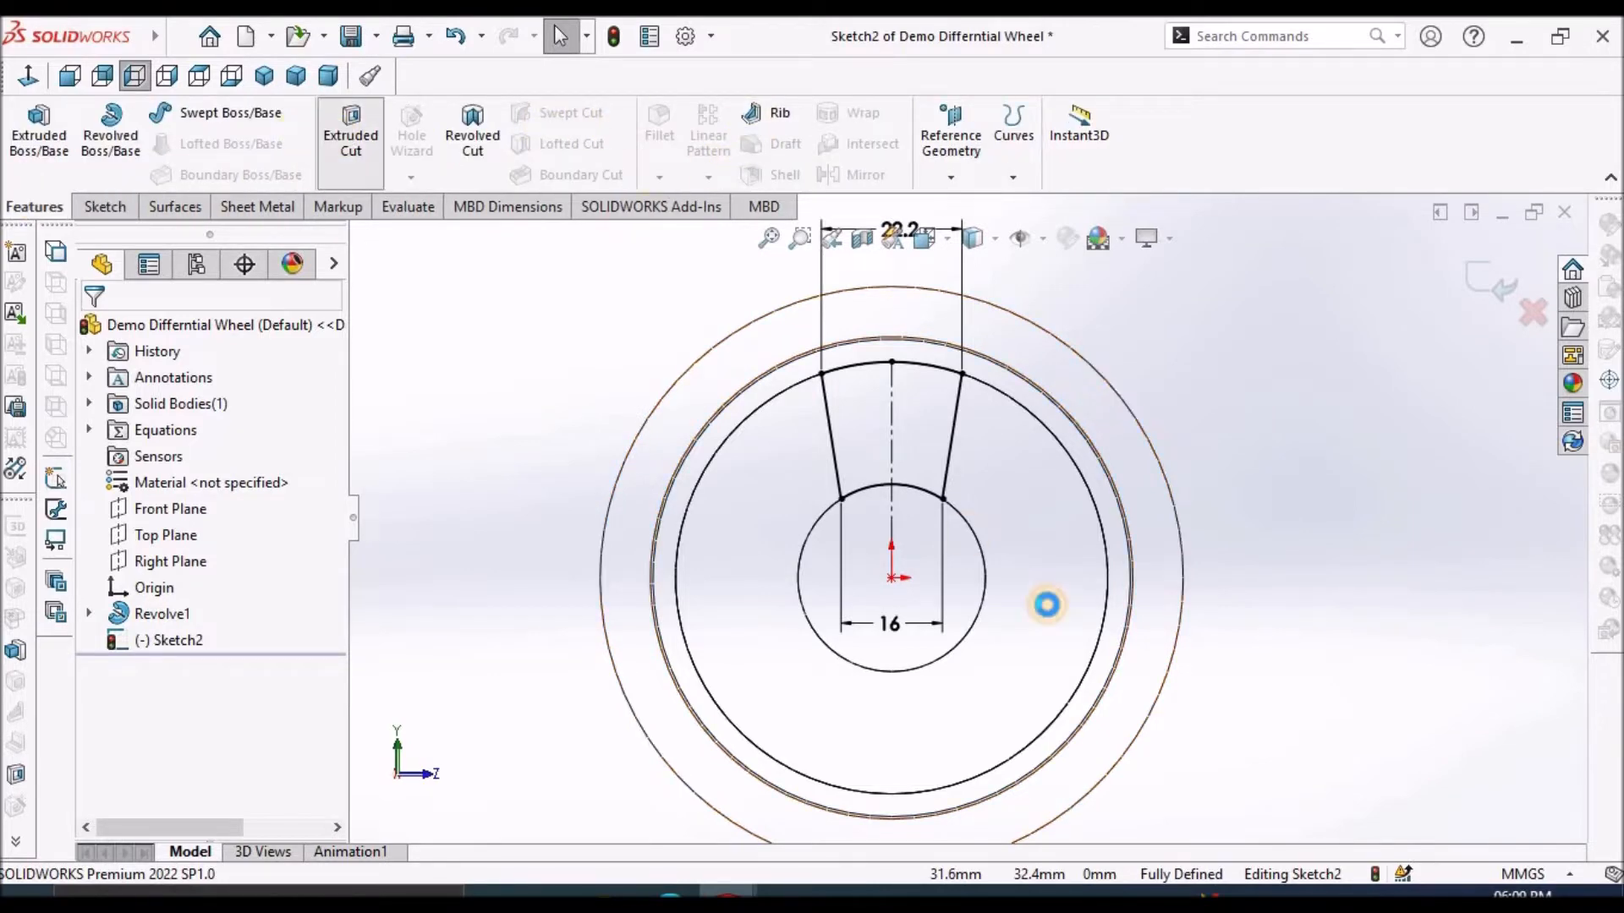
left_click(979, 238)
left_click(975, 271)
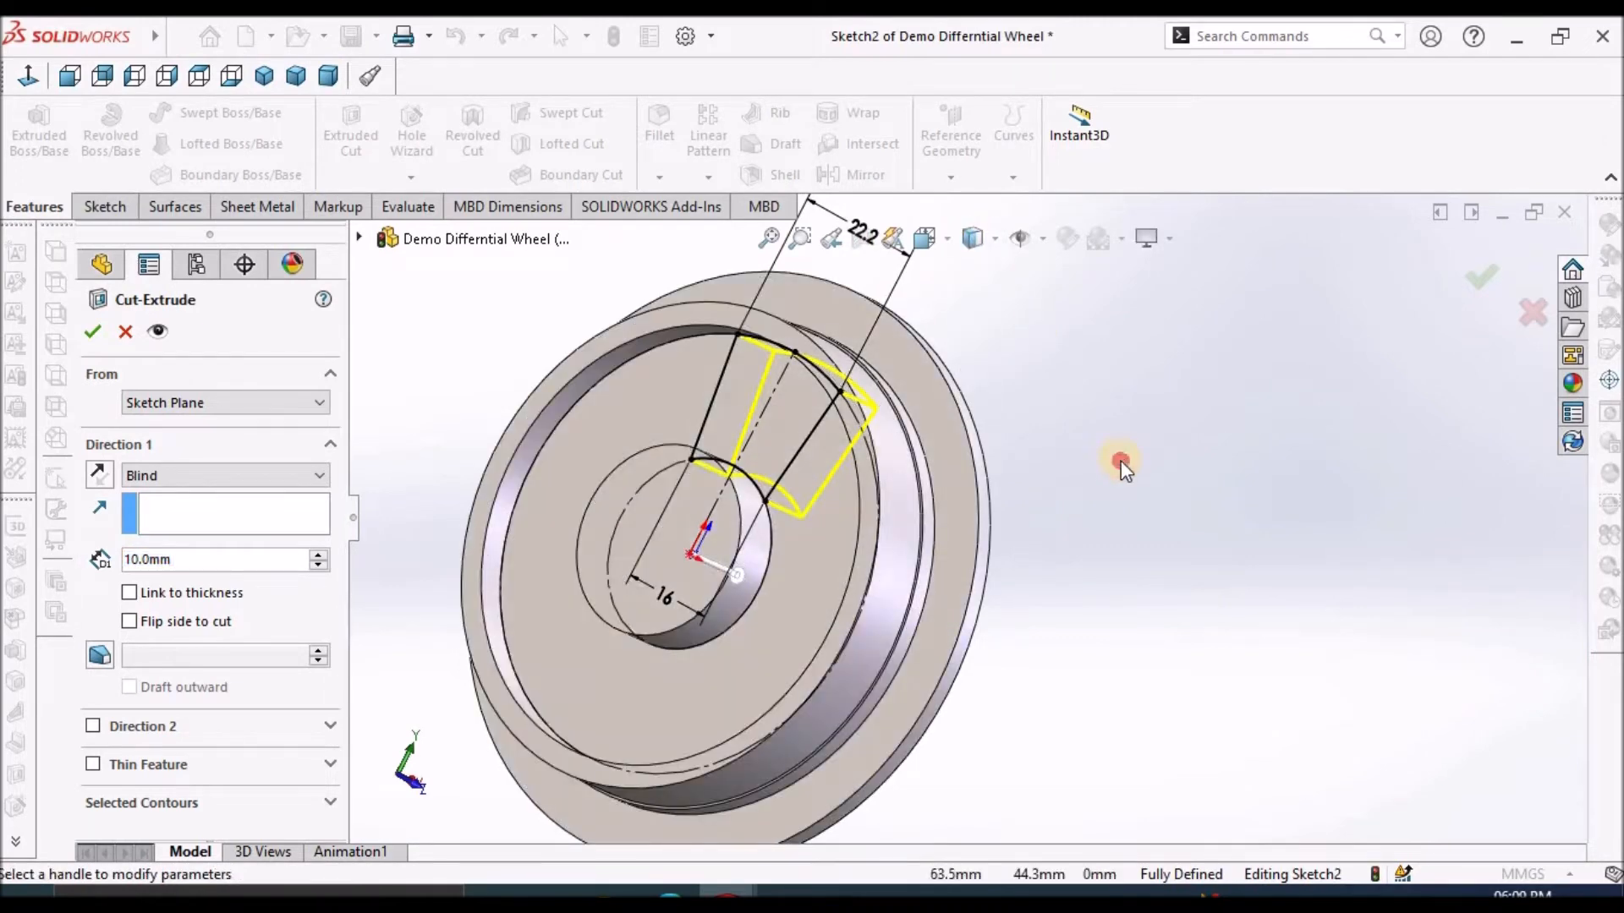
middle_click_drag(927, 441, 444, 733)
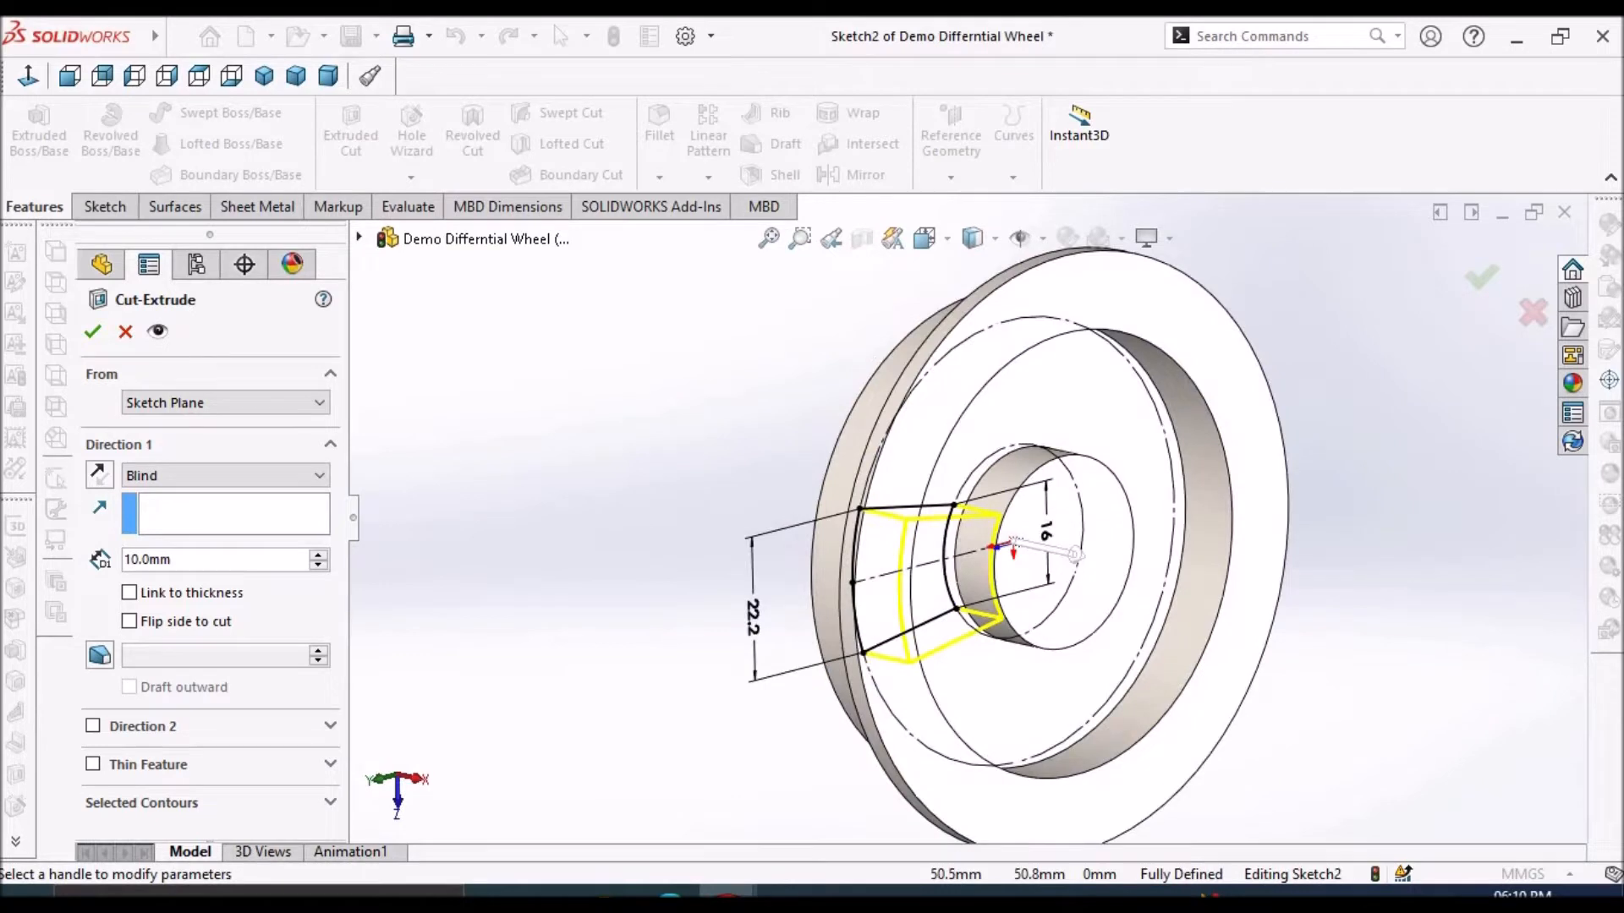
left_click(338, 77)
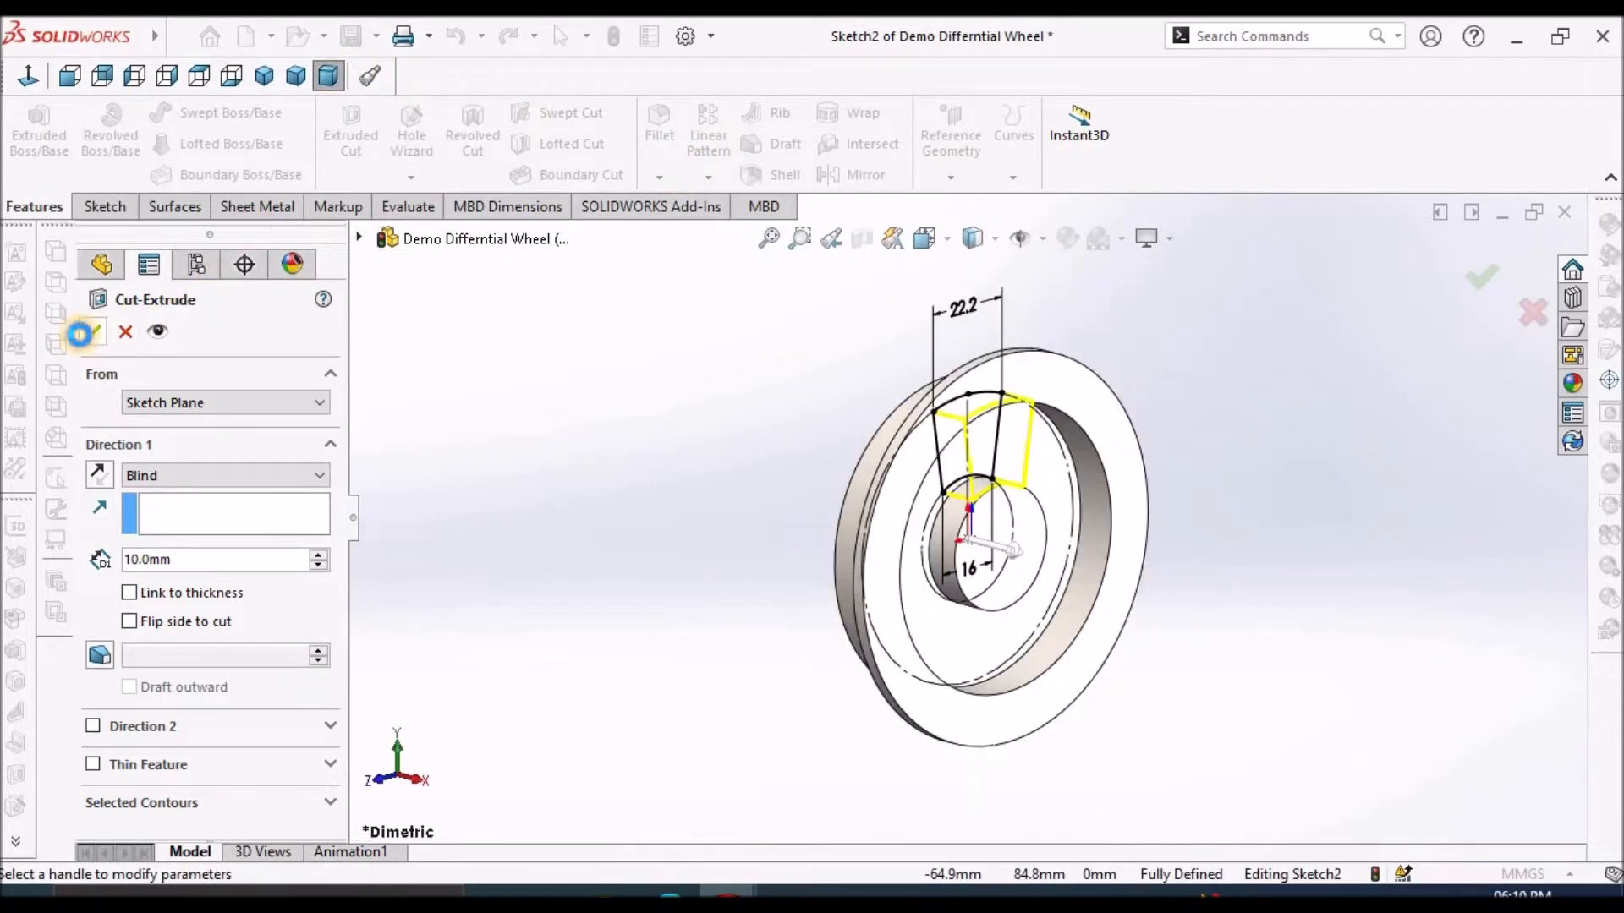
left_click(81, 334)
Expand the spoke cut to reveal its sketch and turn on the display of temporary axes.
middle_click_drag(614, 456, 871, 495)
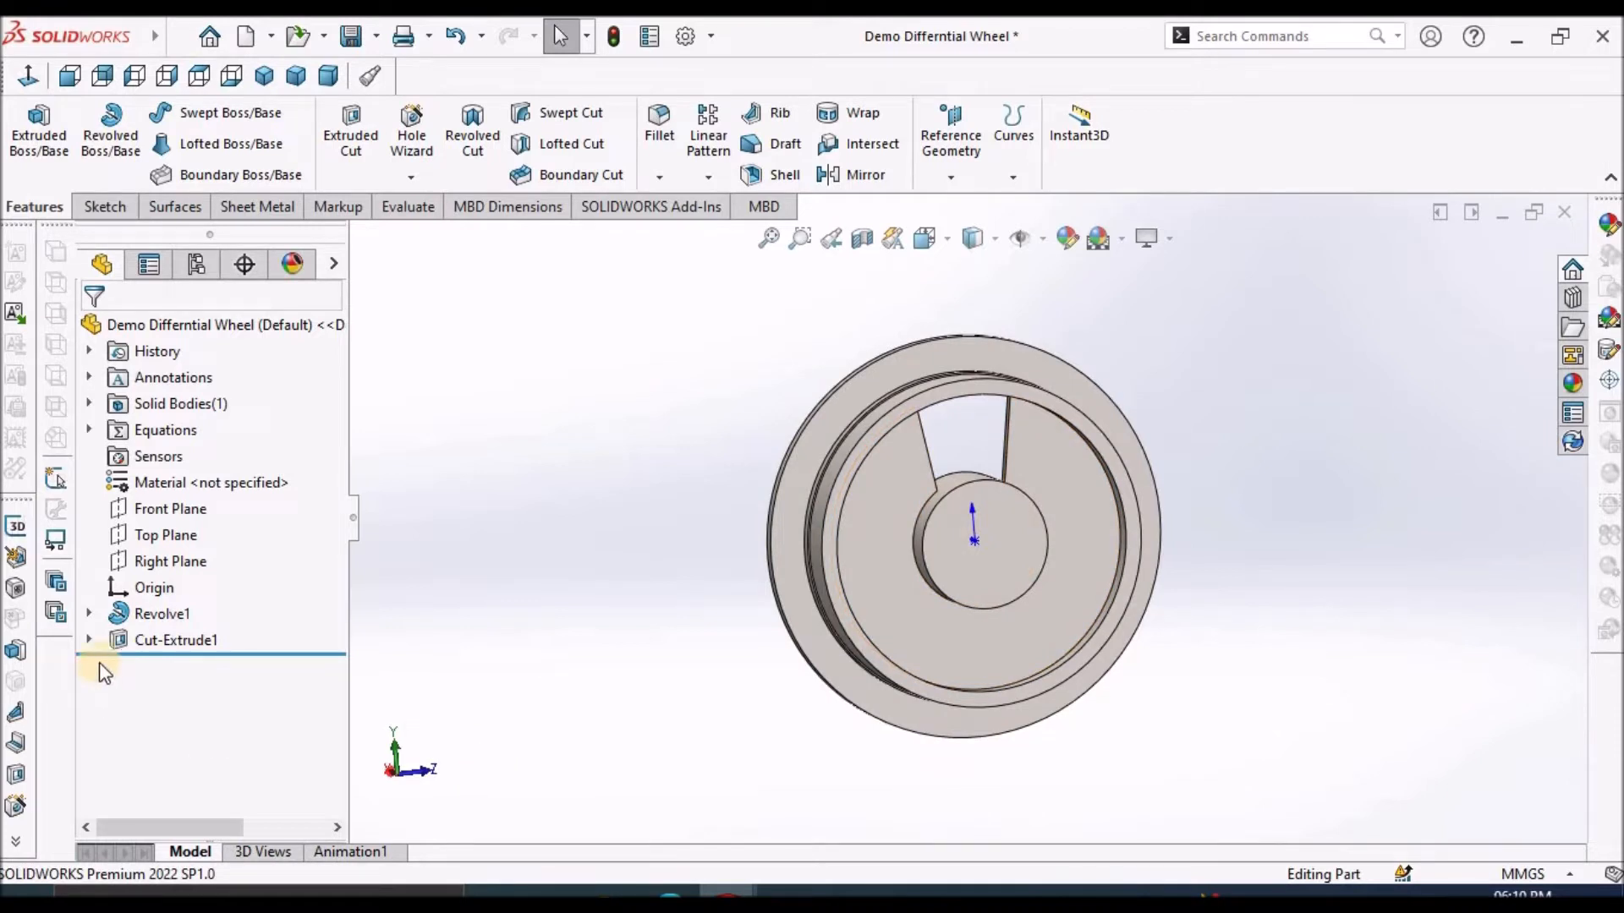
left_click(89, 640)
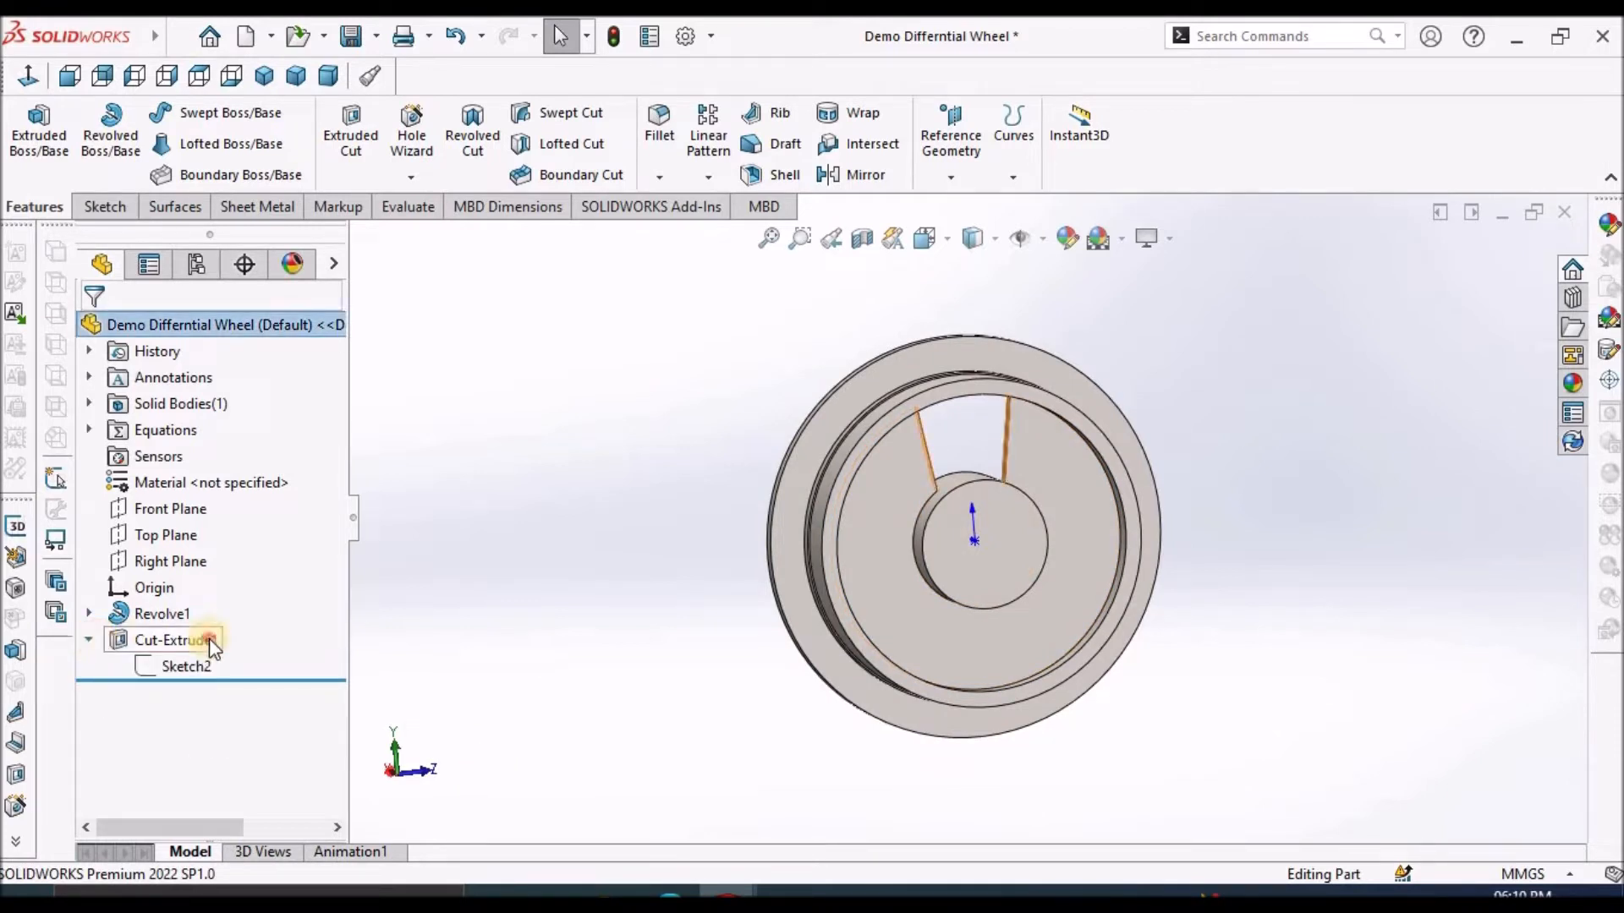
left_click(210, 640)
left_click(1255, 405)
middle_click_drag(1256, 405, 1184, 499)
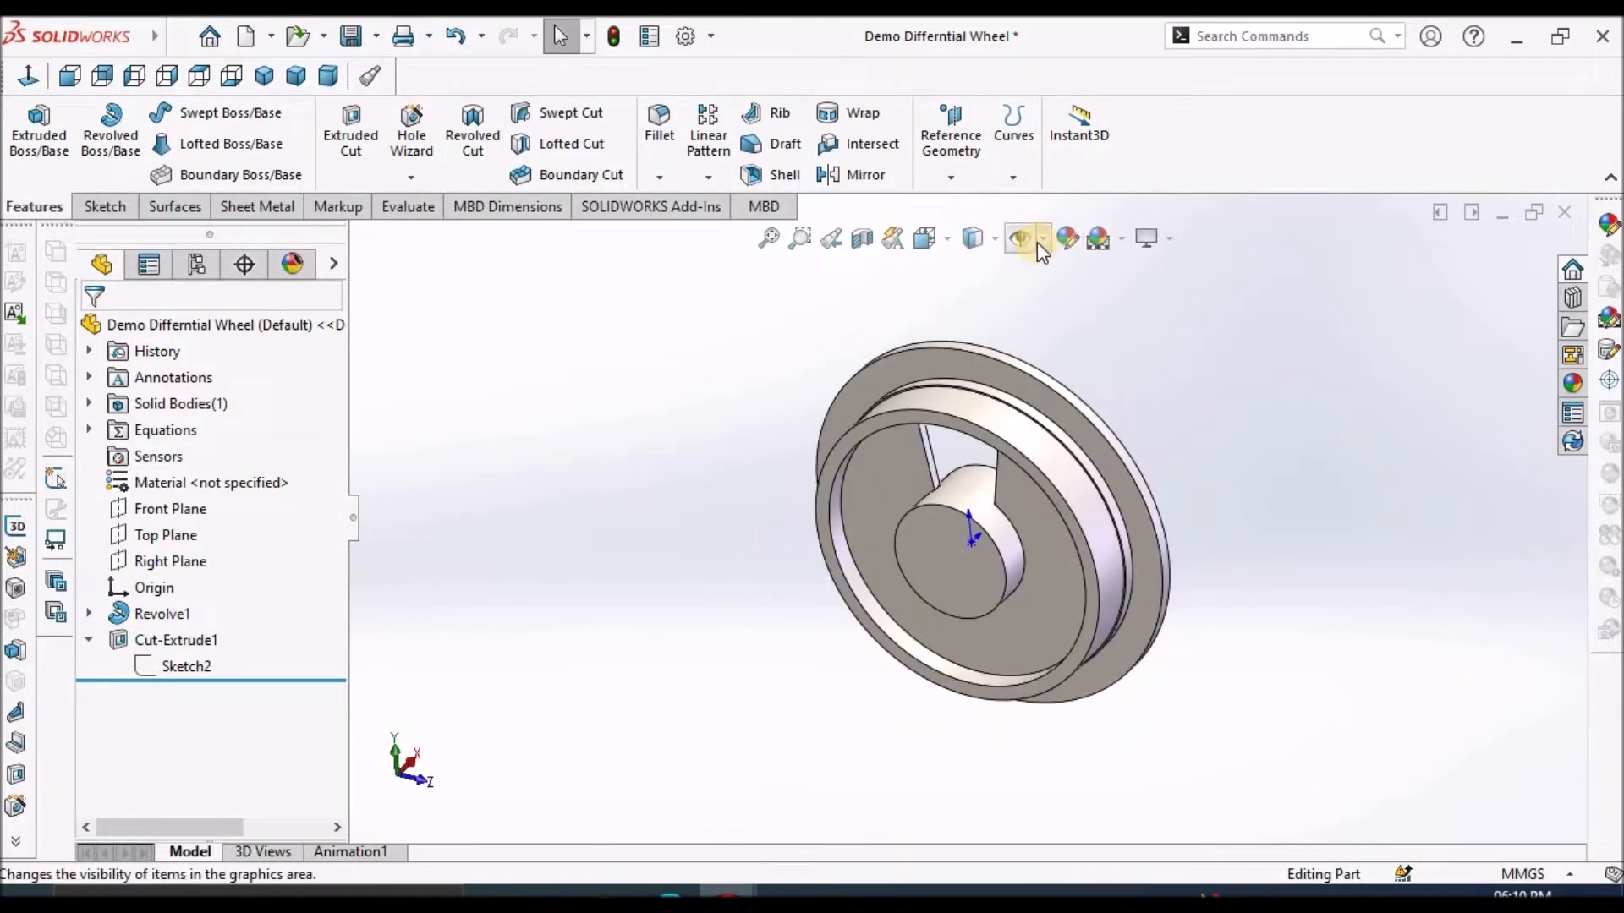
left_click(1037, 242)
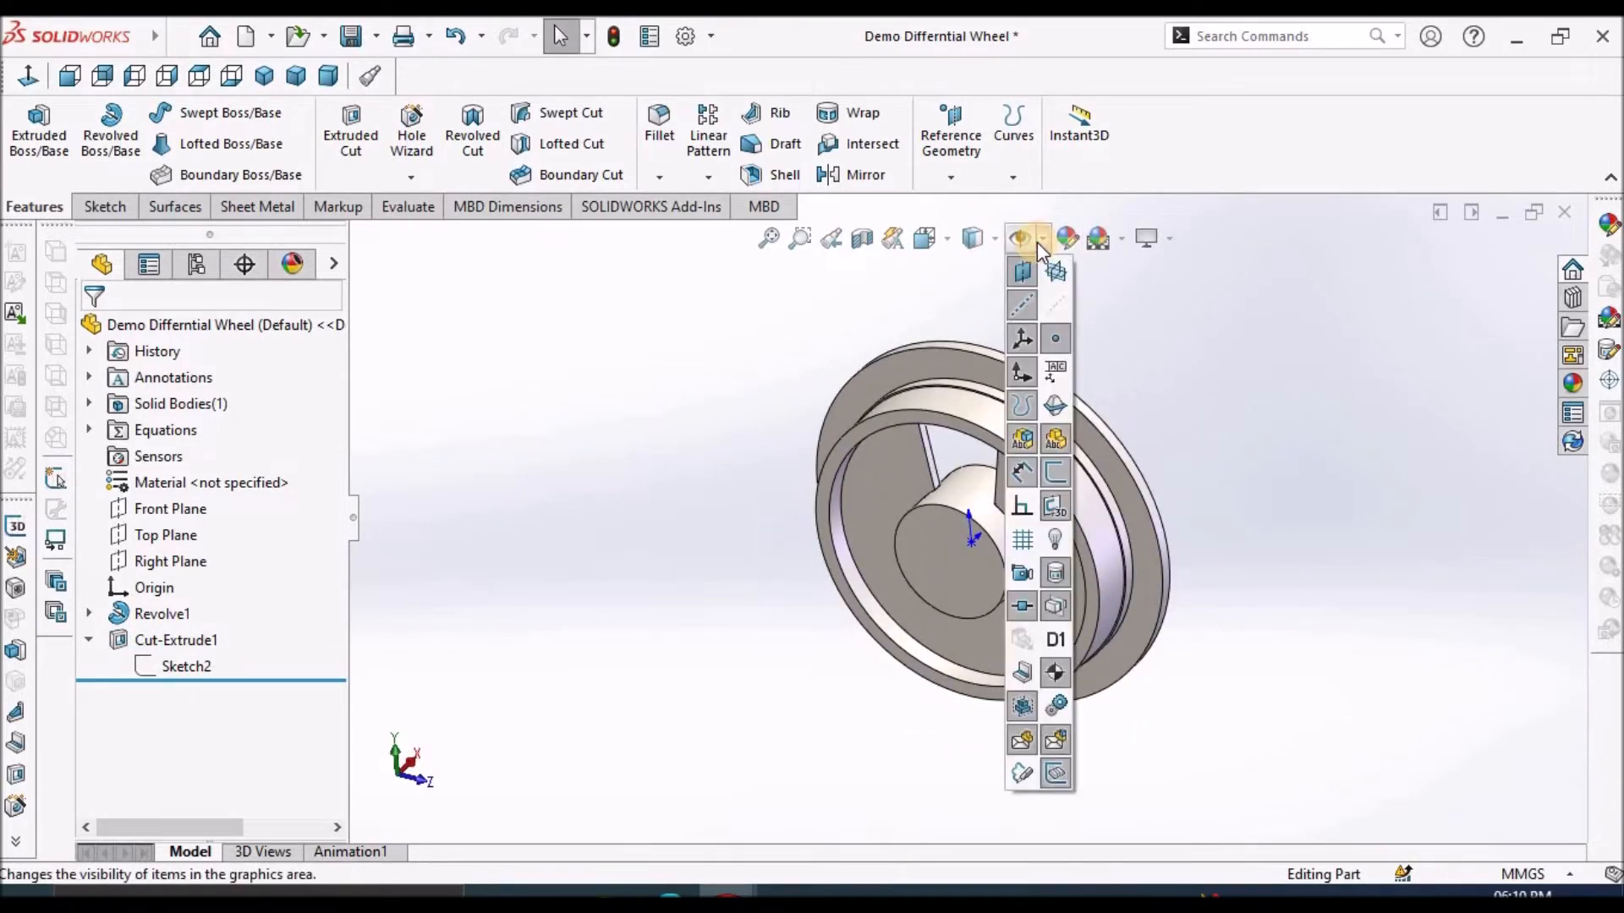
left_click(1057, 306)
scroll(1020, 506, "down", 2)
mouse_move(1017, 505)
middle_mouse_down()
mouse_move(1026, 388)
mouse_move(997, 471)
mouse_move(1013, 529)
middle_mouse_up()
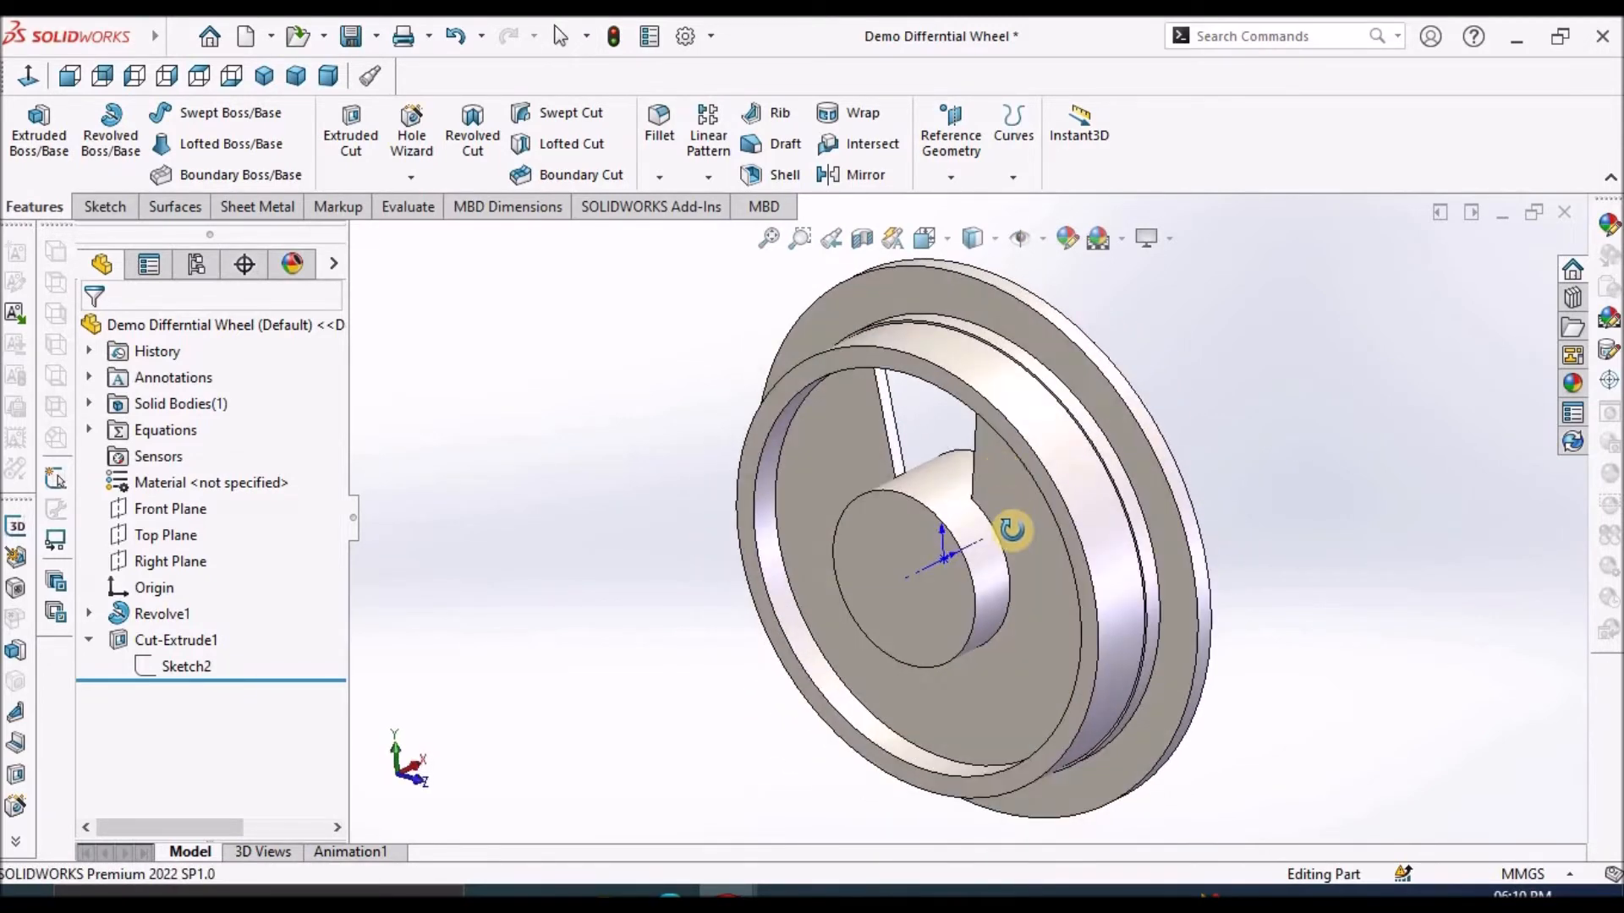
left_click(166, 639)
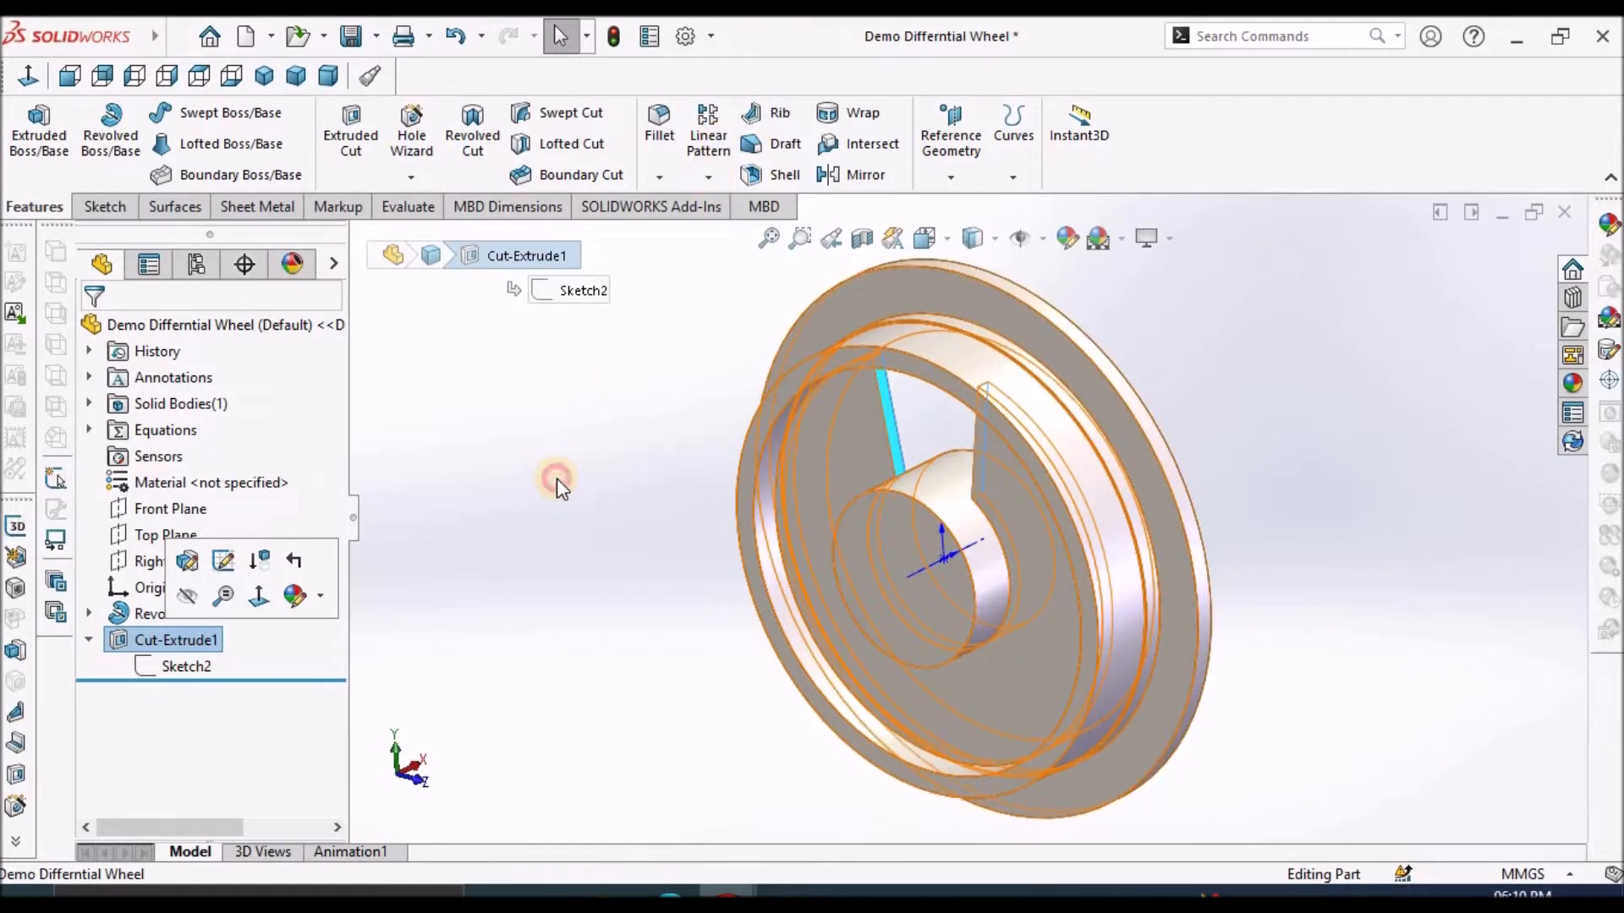
left_click(617, 577)
scroll(616, 577, "up", 3)
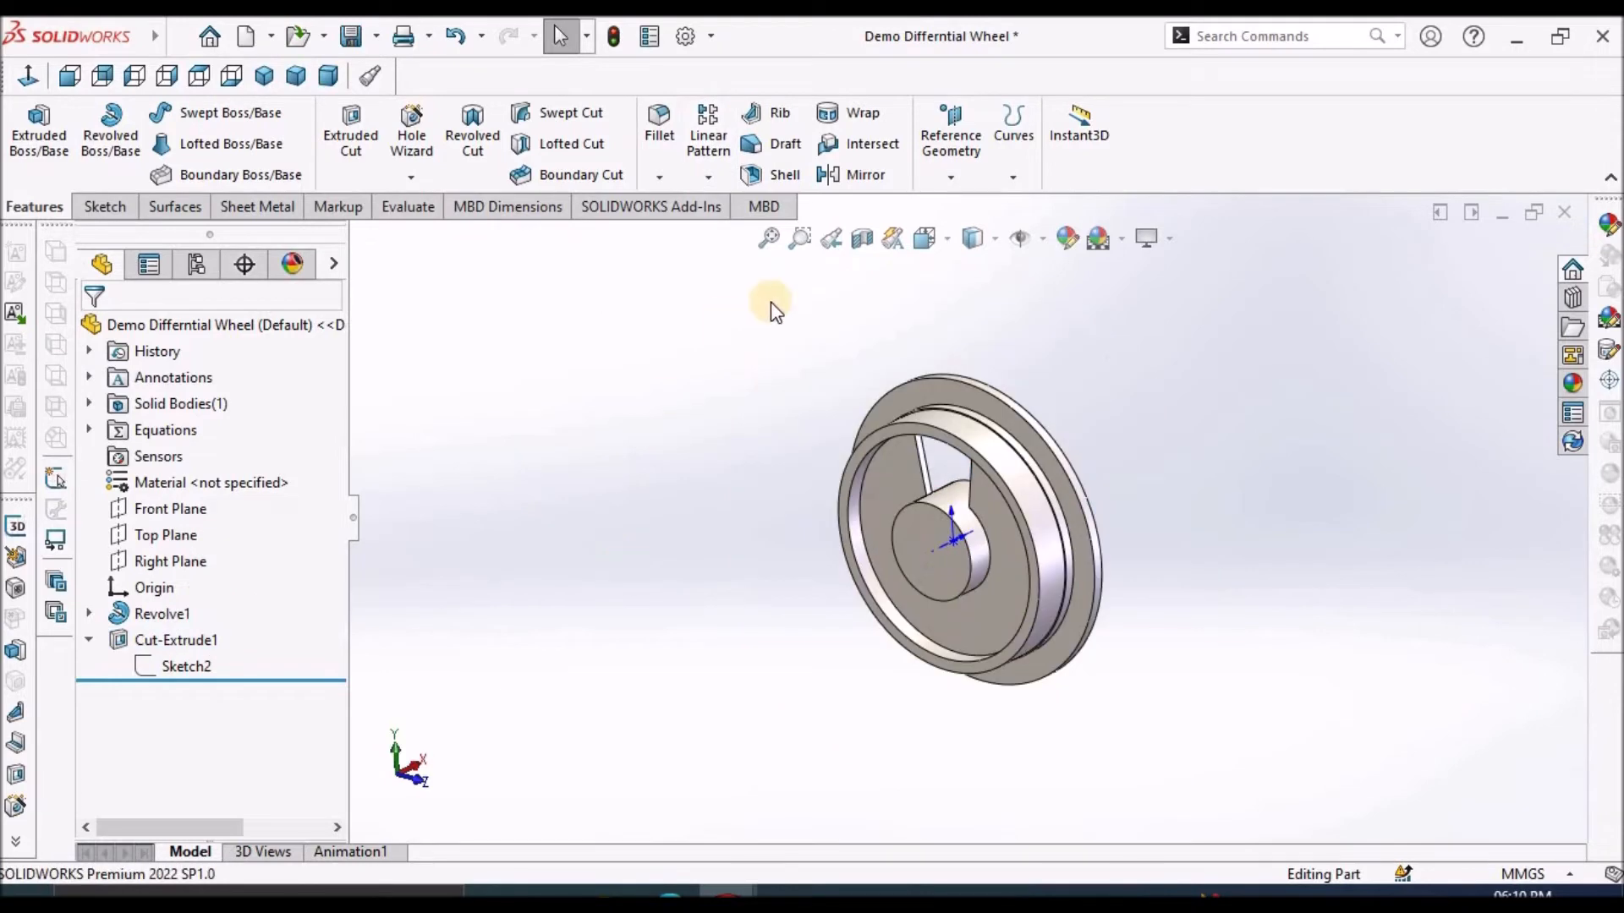
scroll(771, 307, "down", 2)
left_click(226, 666)
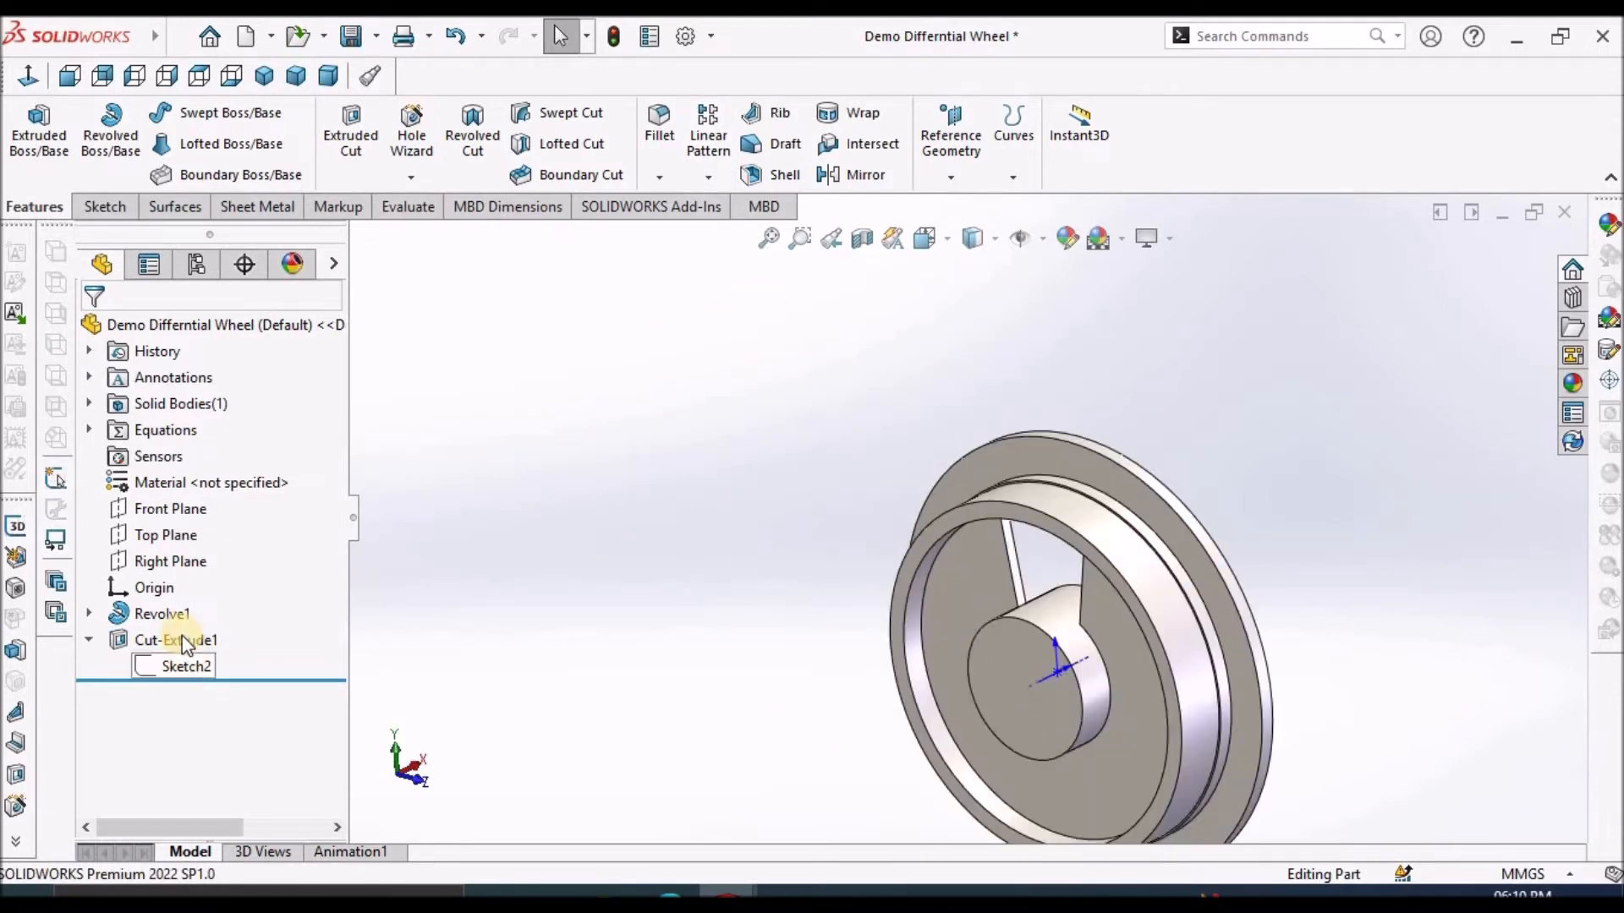
left_click(719, 144)
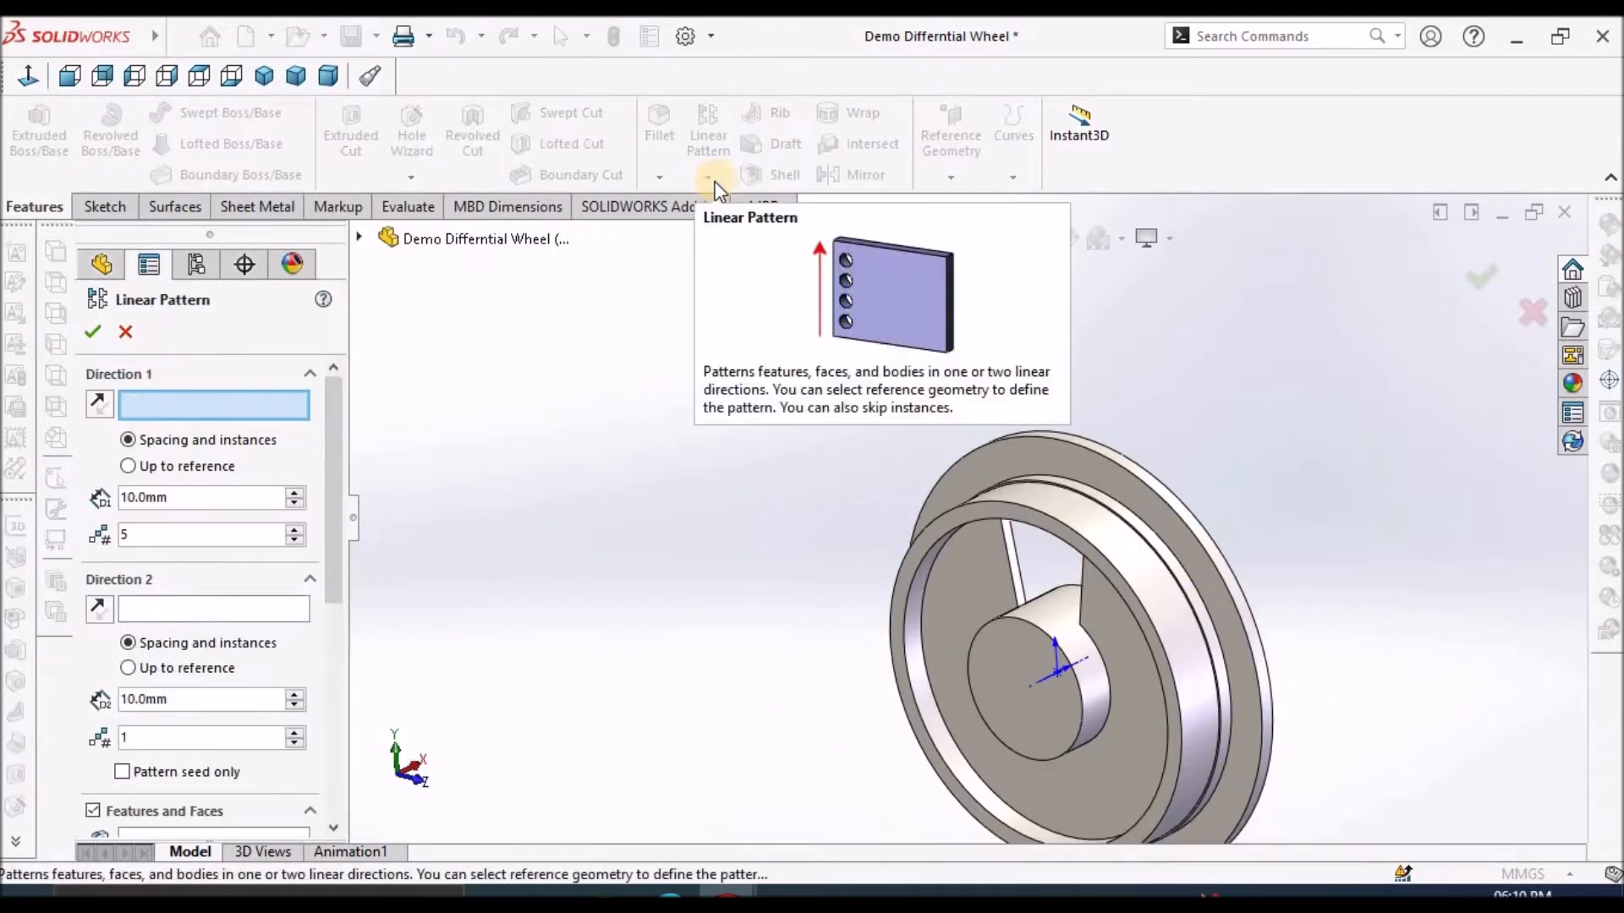
left_click(125, 332)
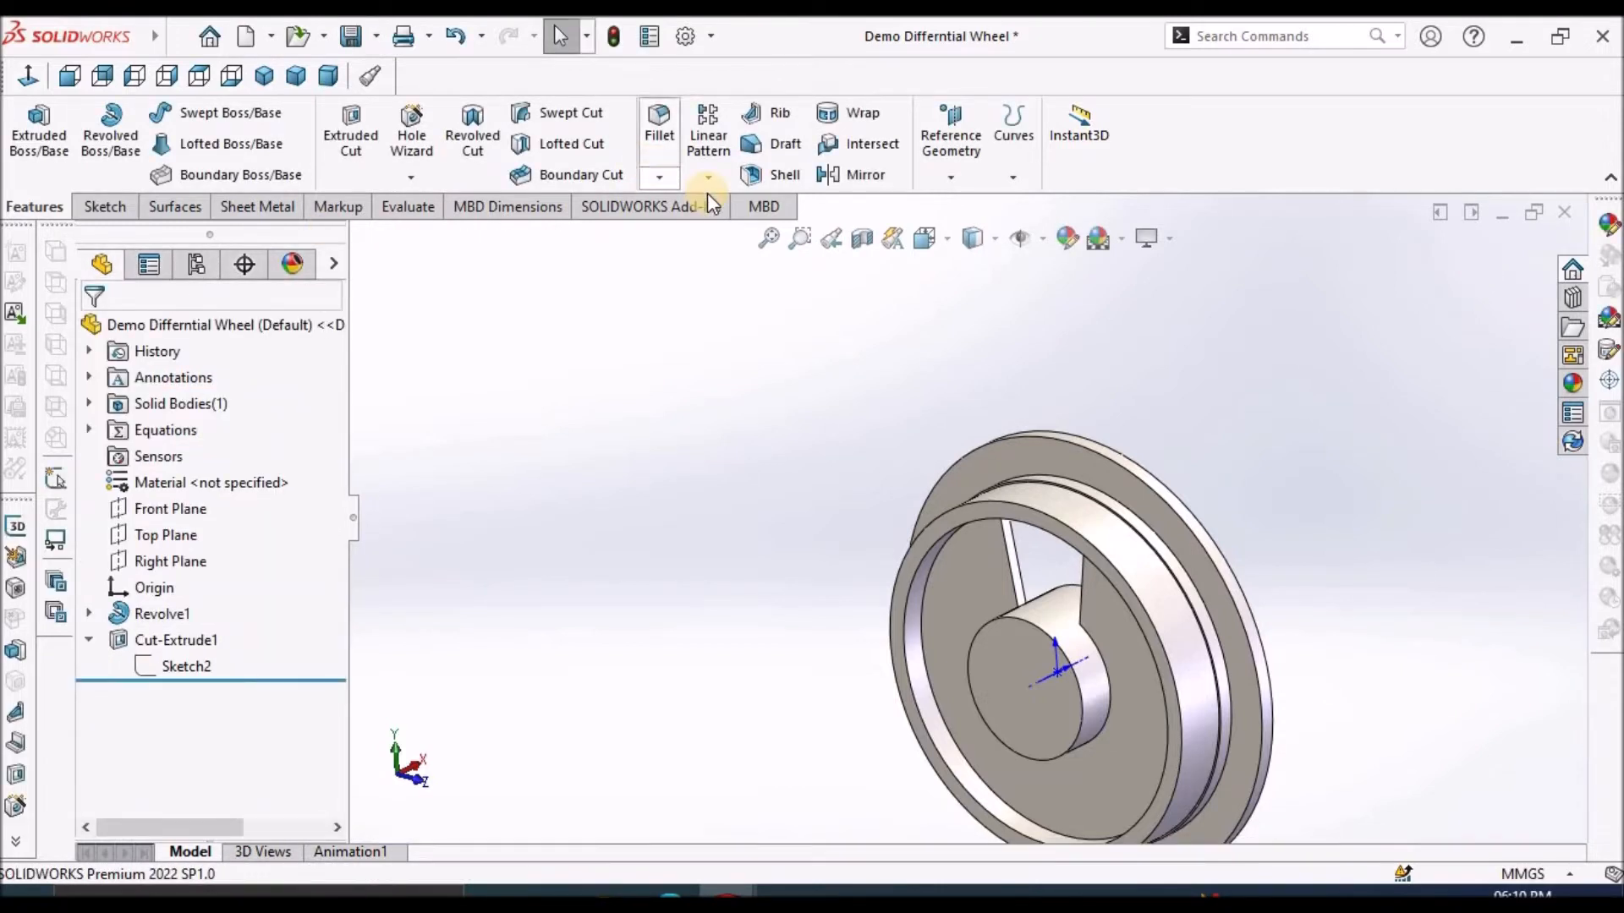
Circular-pattern the spoke cut around the hub's temporary axis with 3 equally spaced instances over 360 degrees.
left_click(710, 179)
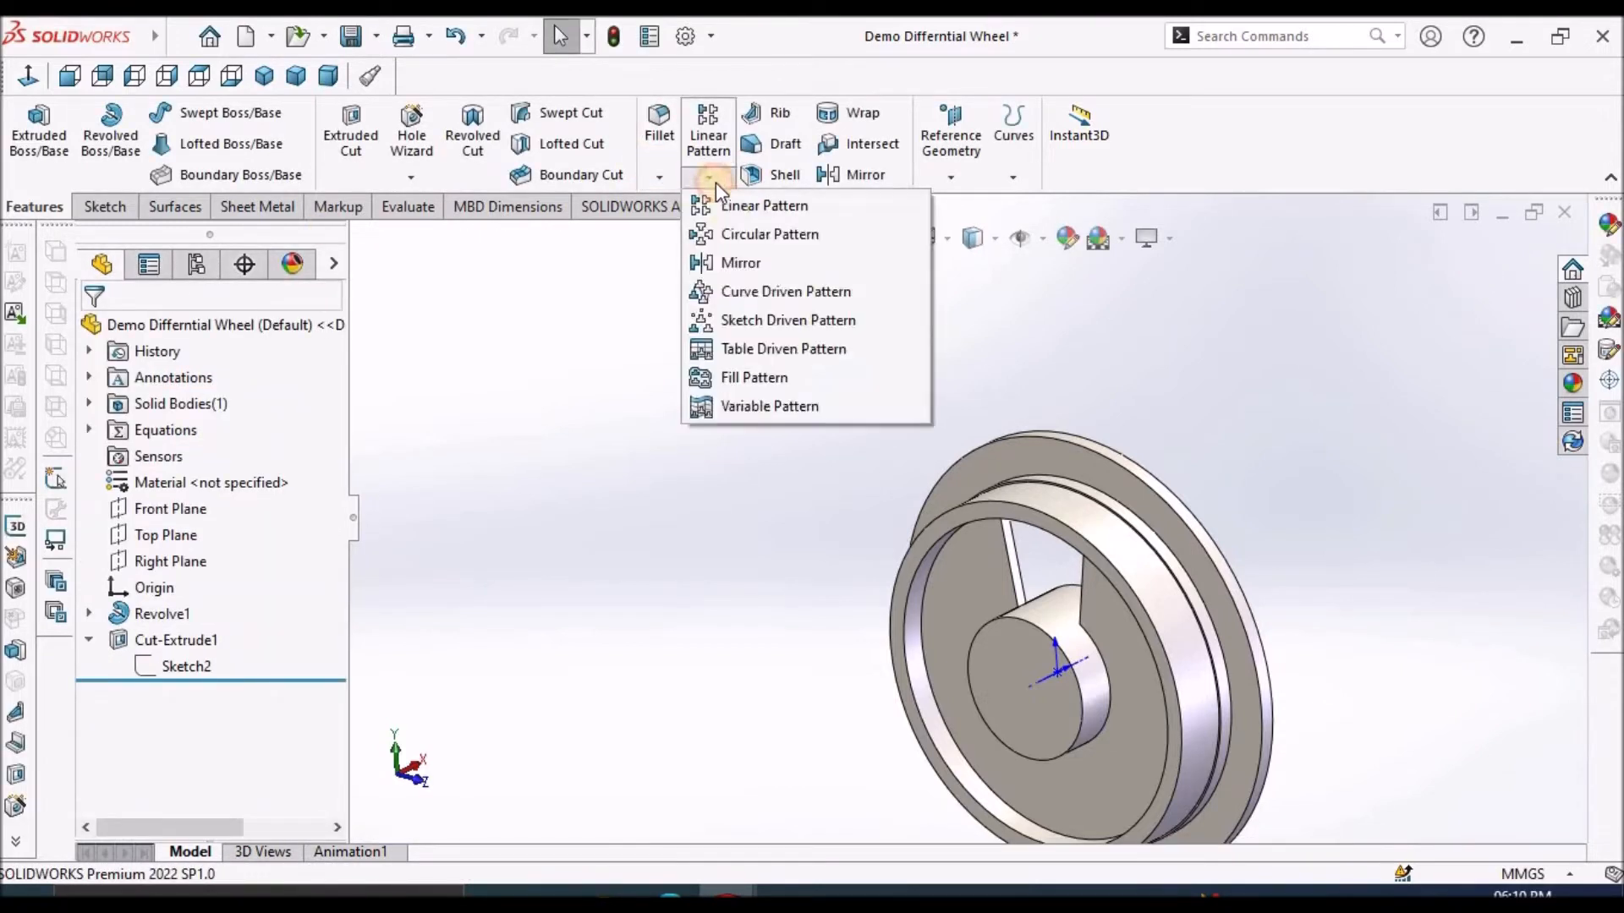
left_click(734, 237)
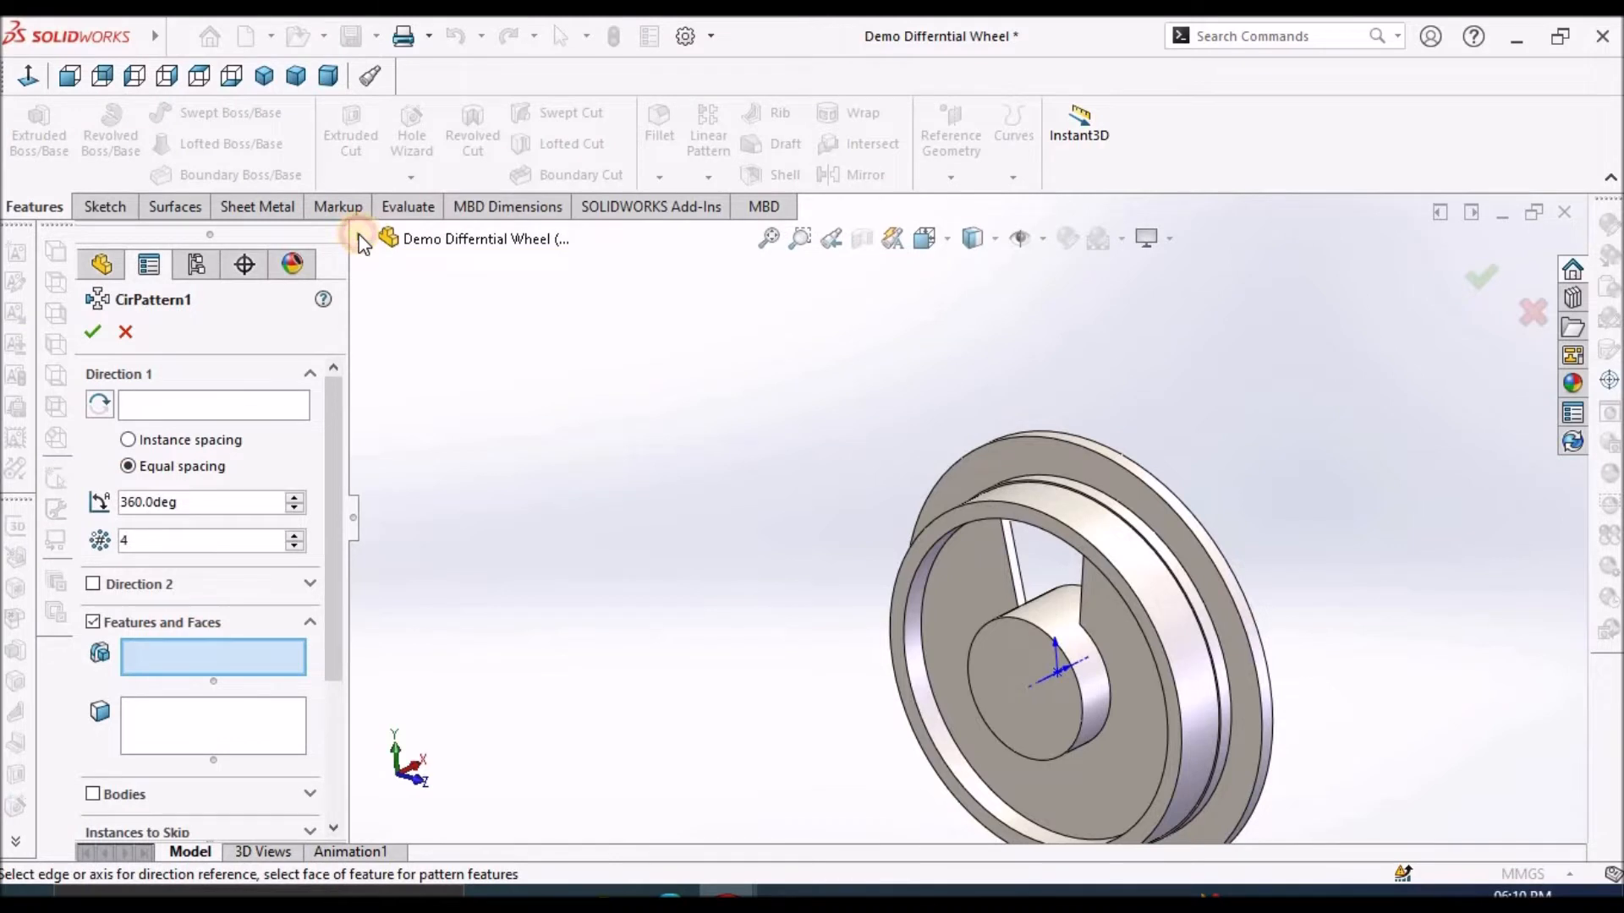
left_click(358, 238)
left_click(463, 555)
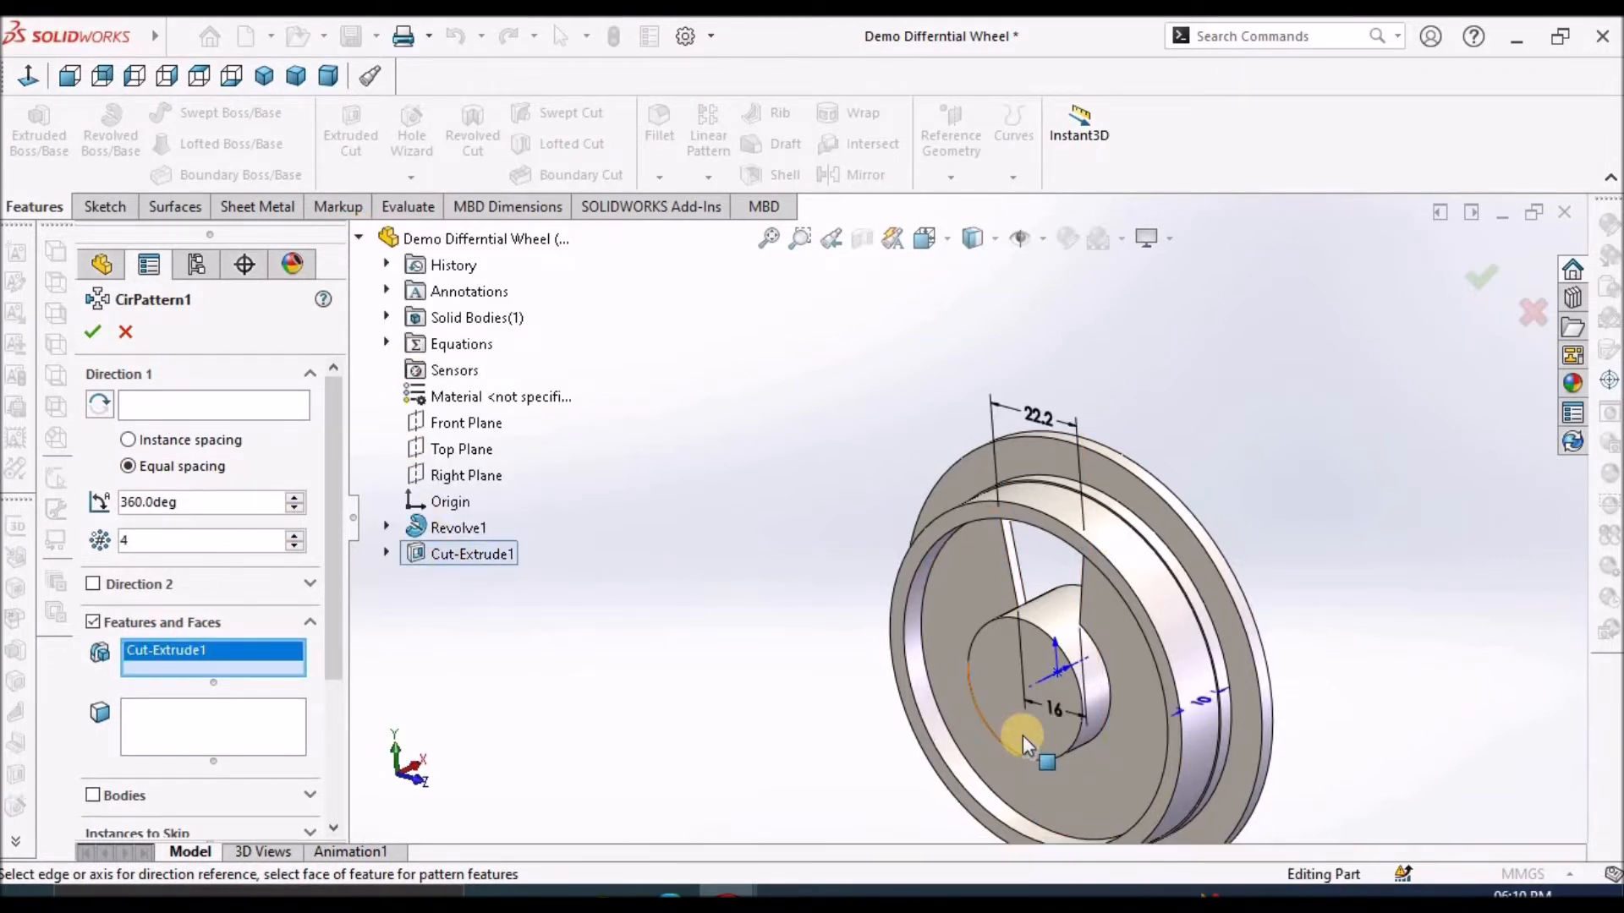
scroll(1023, 734, "down", 3)
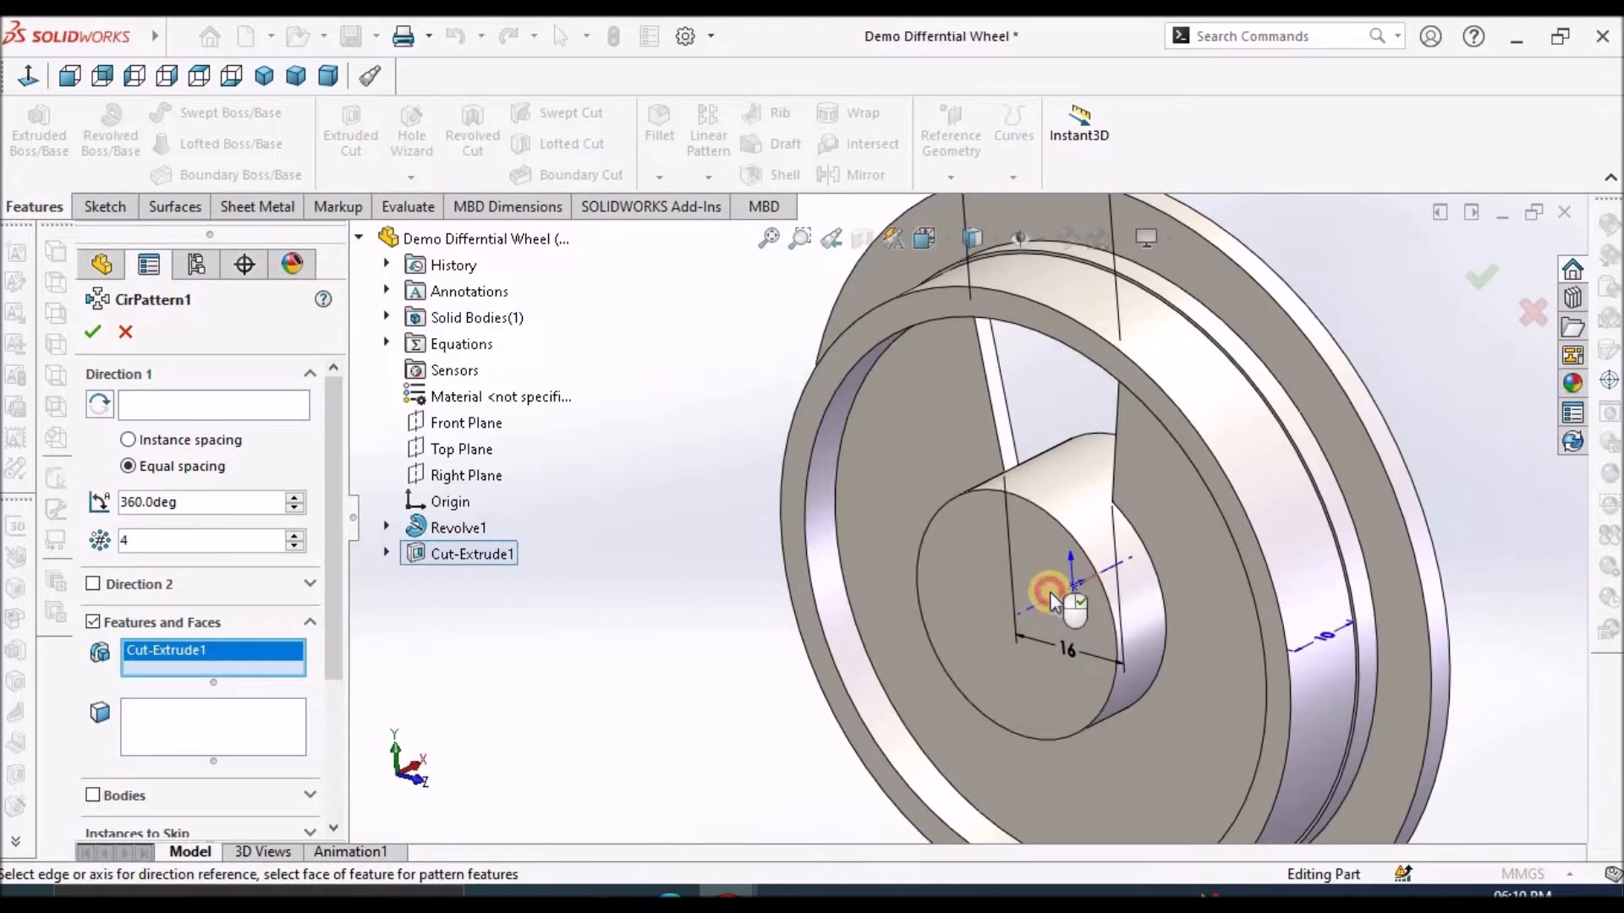
left_click(1049, 595)
left_click(194, 545)
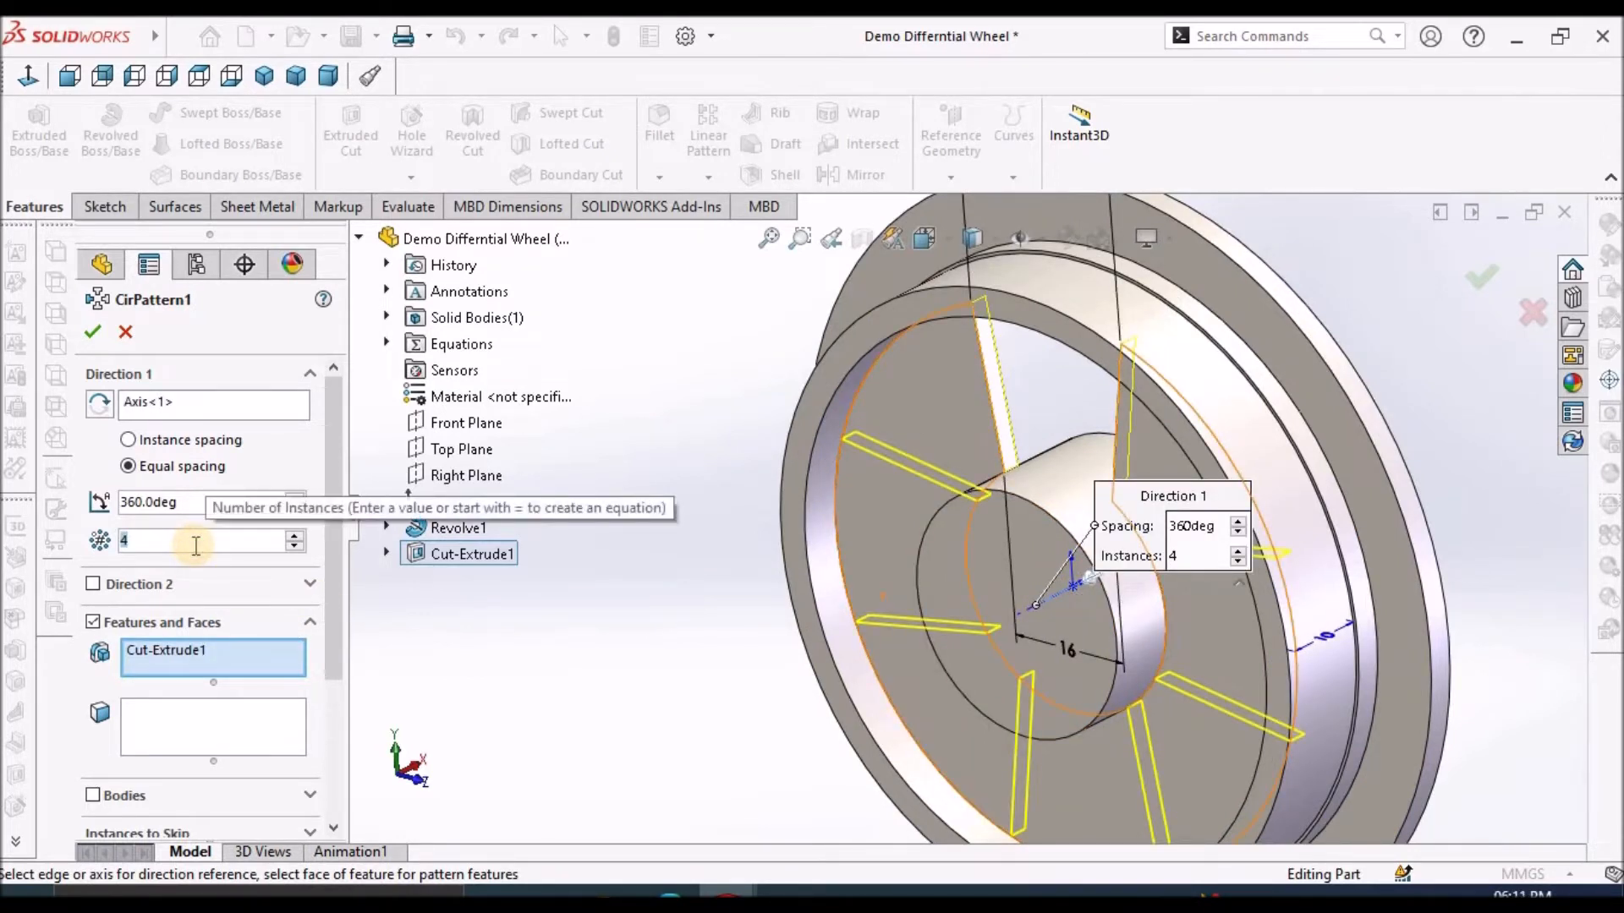
type("3")
key("Return")
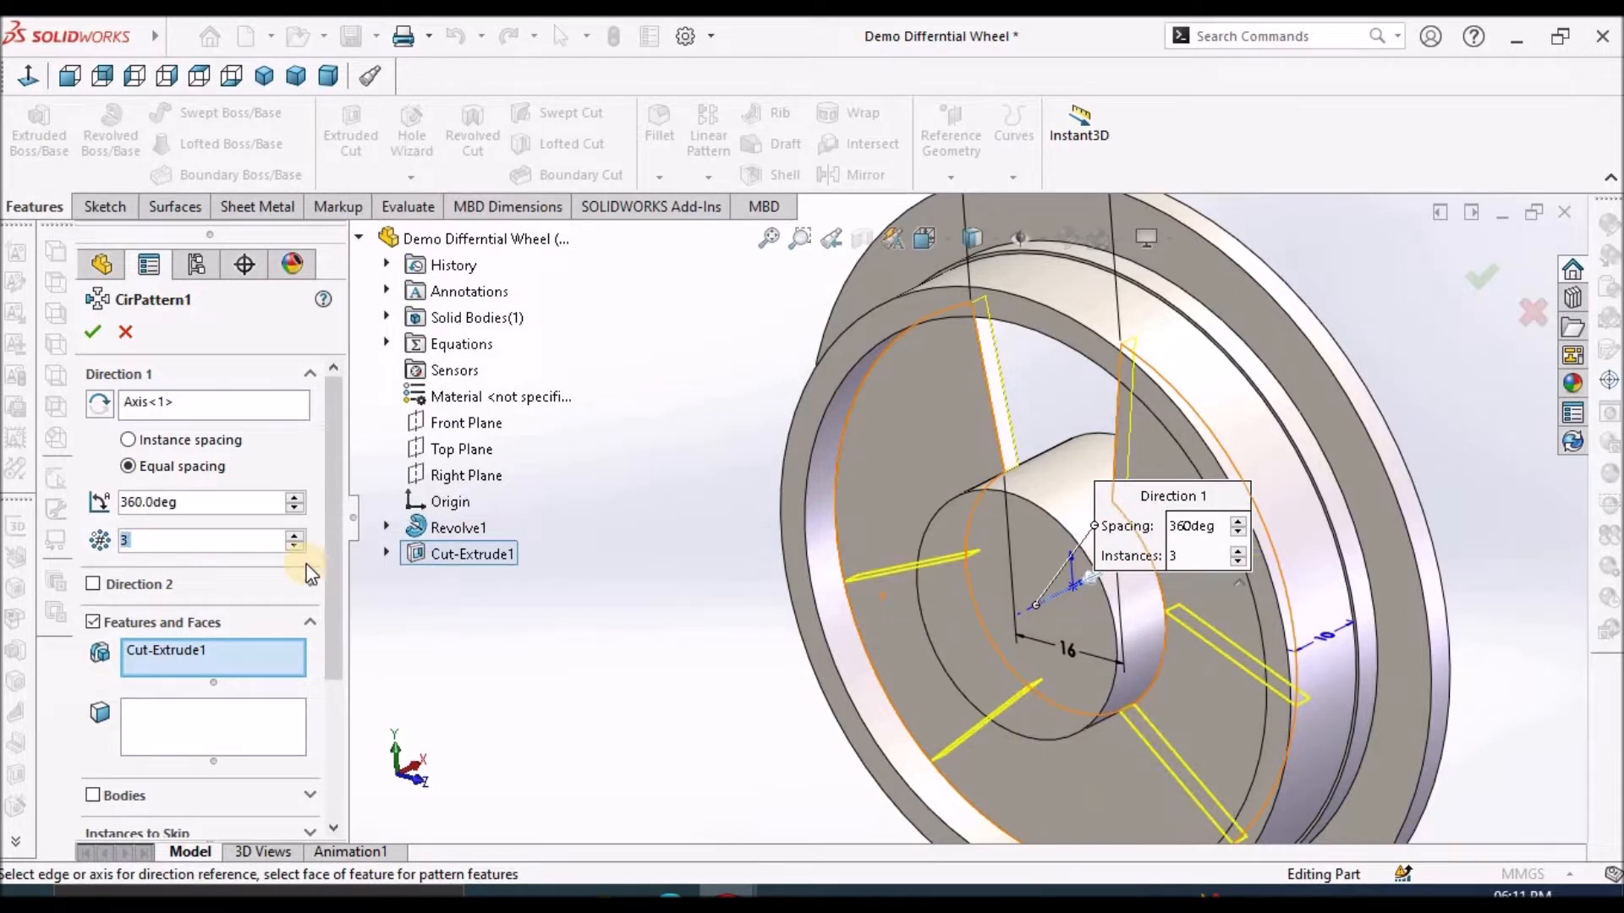
left_click(93, 333)
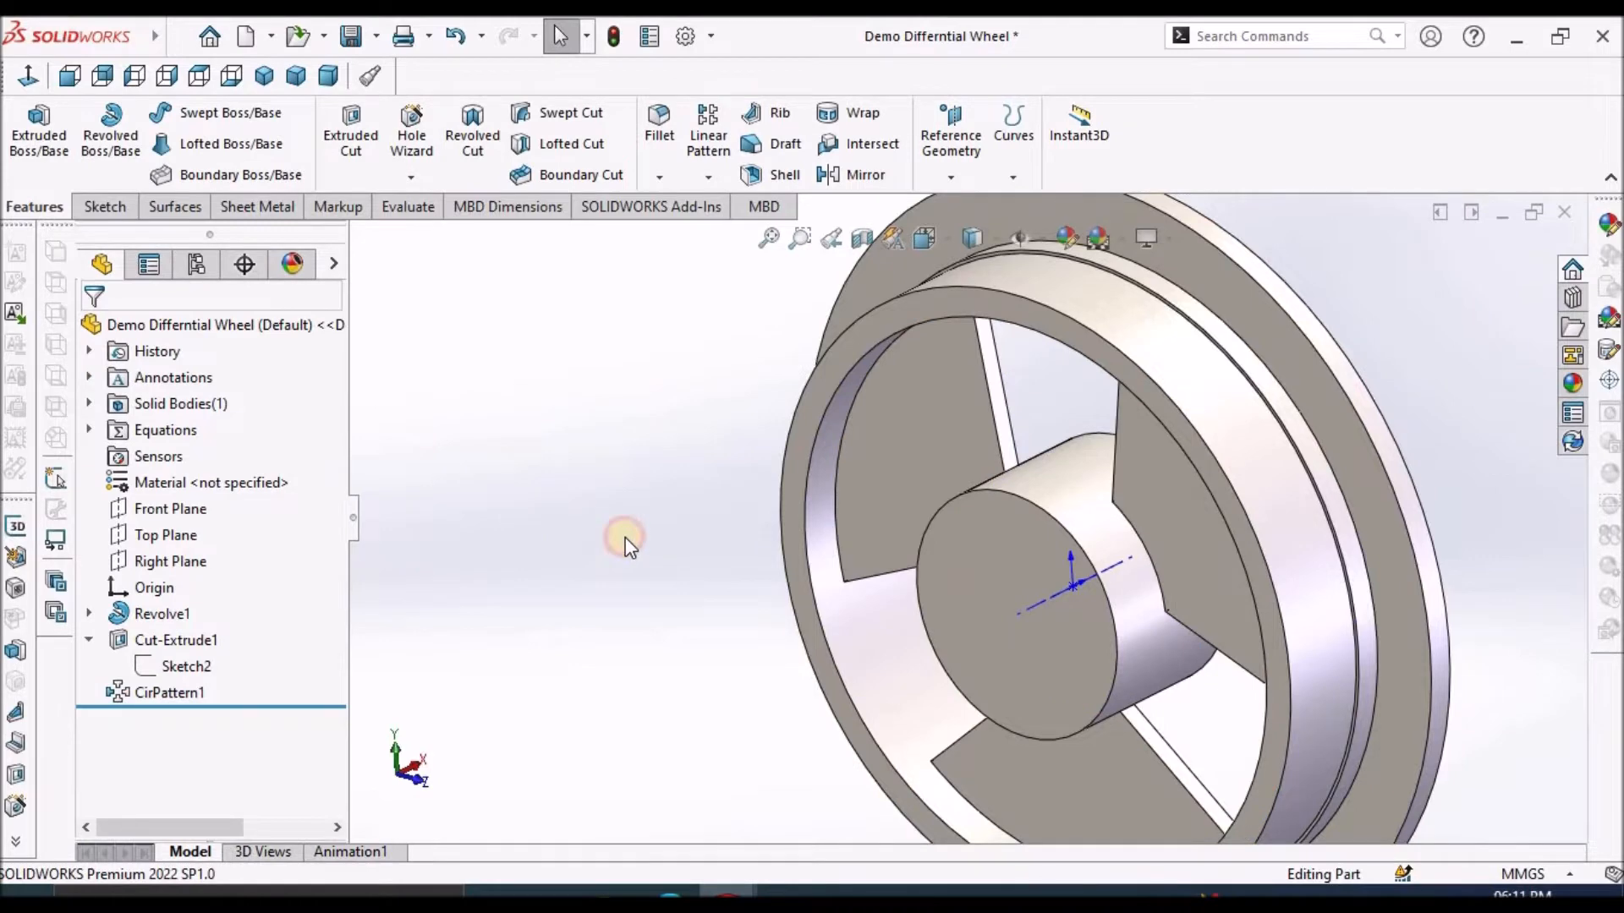
scroll(777, 555, "up", 3)
middle_click_drag(776, 555, 821, 461)
left_click(144, 696)
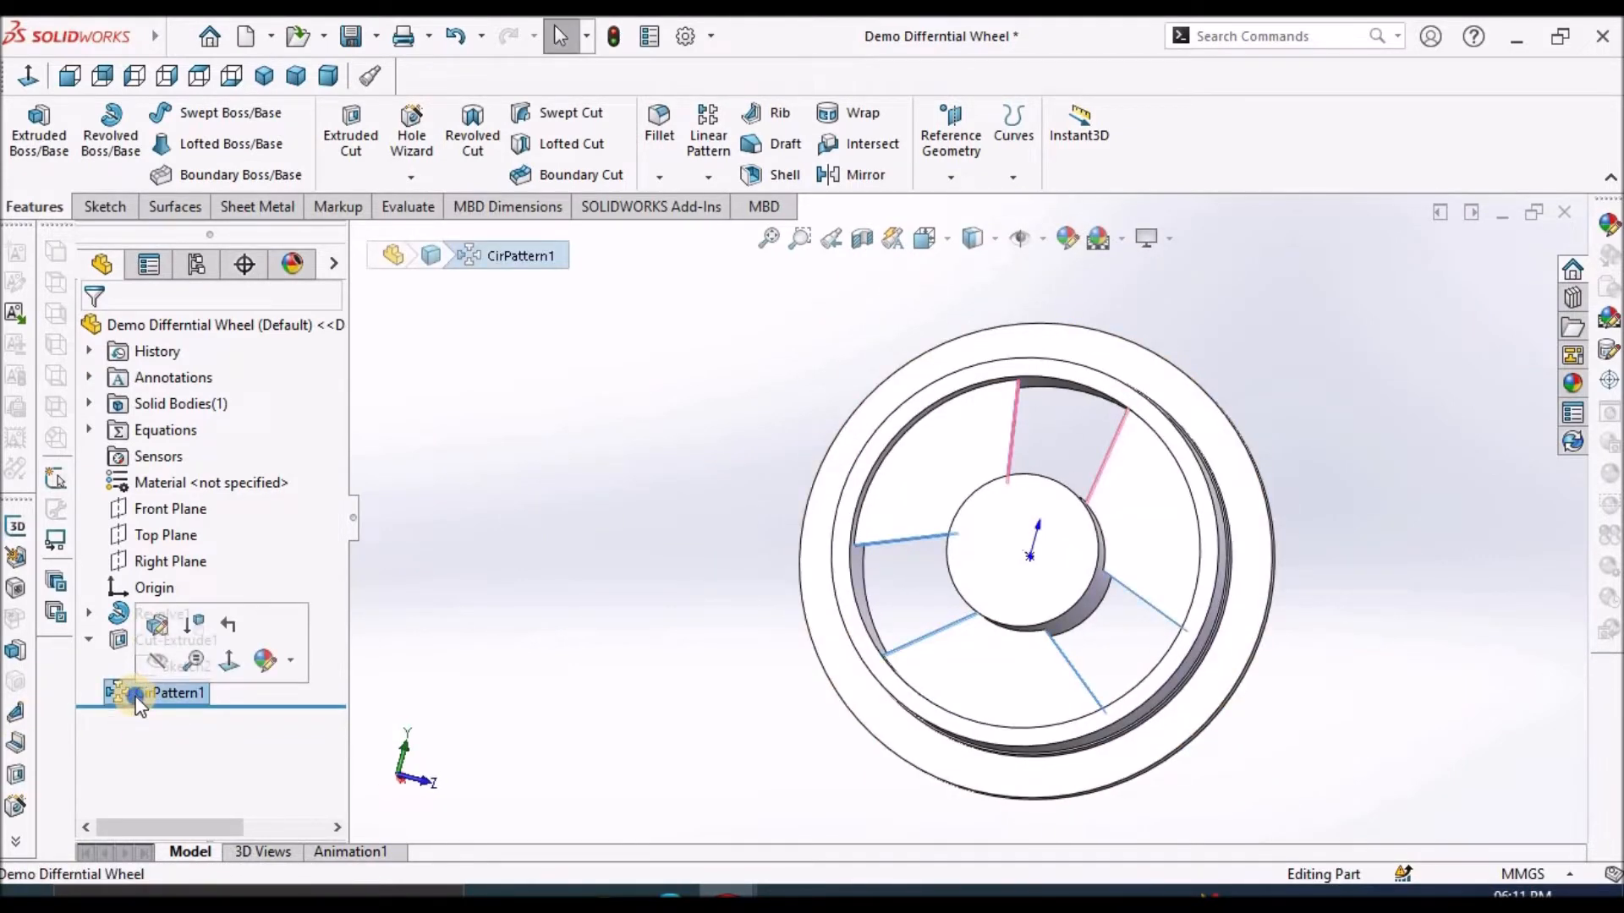
Suppress the circular pattern of the spoke cut and open the spoke cut's sketch for editing.
right_click(144, 695)
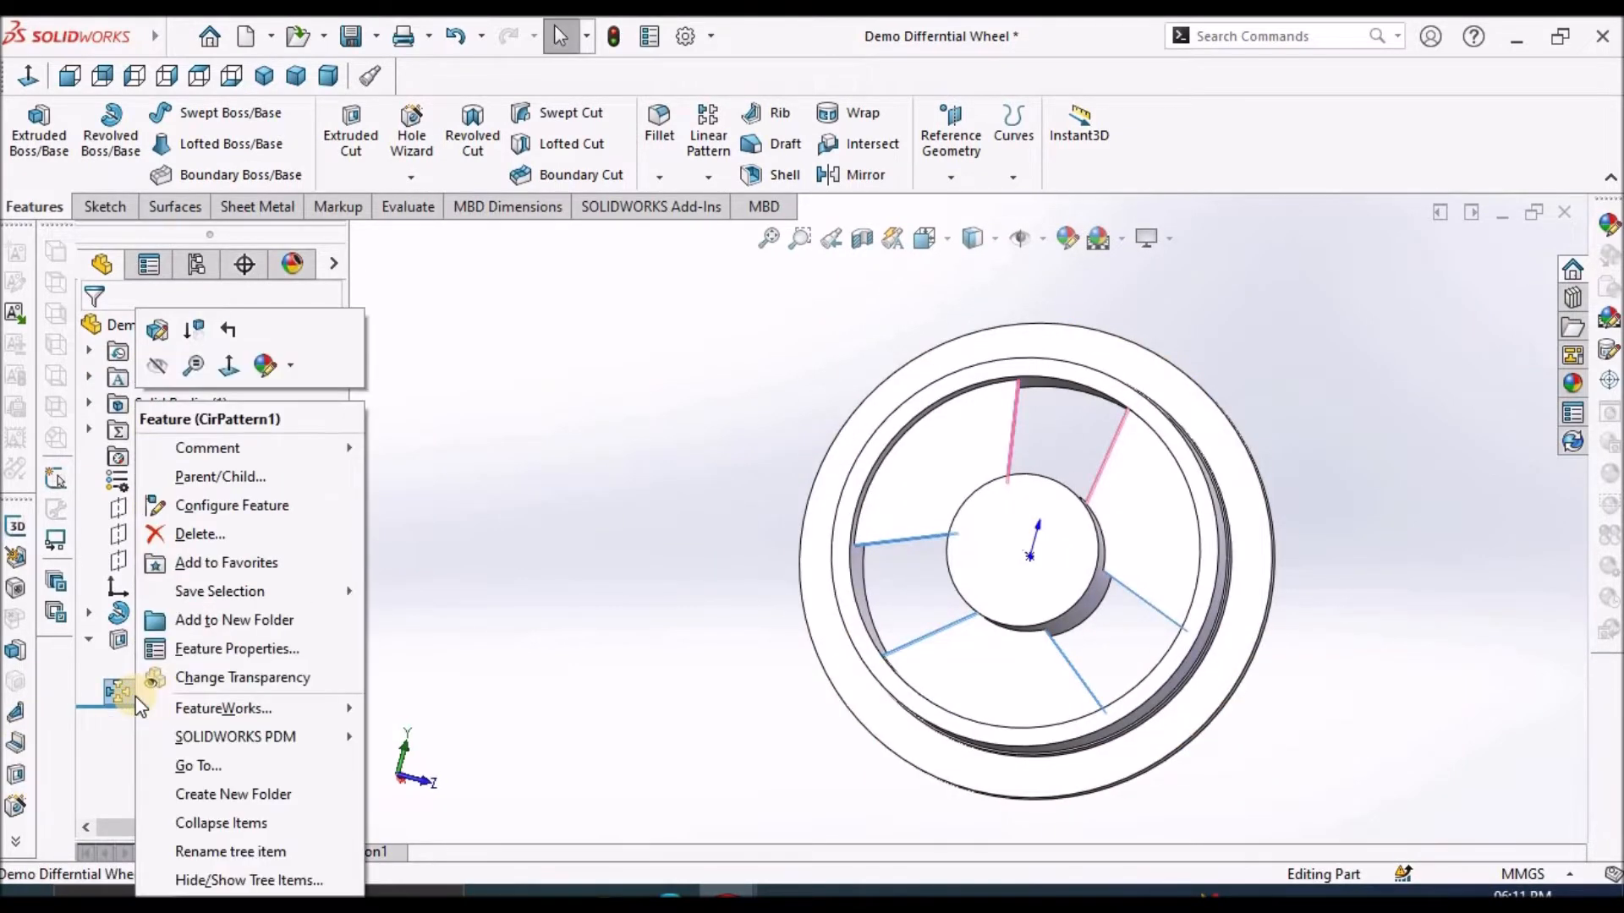
left_click(203, 333)
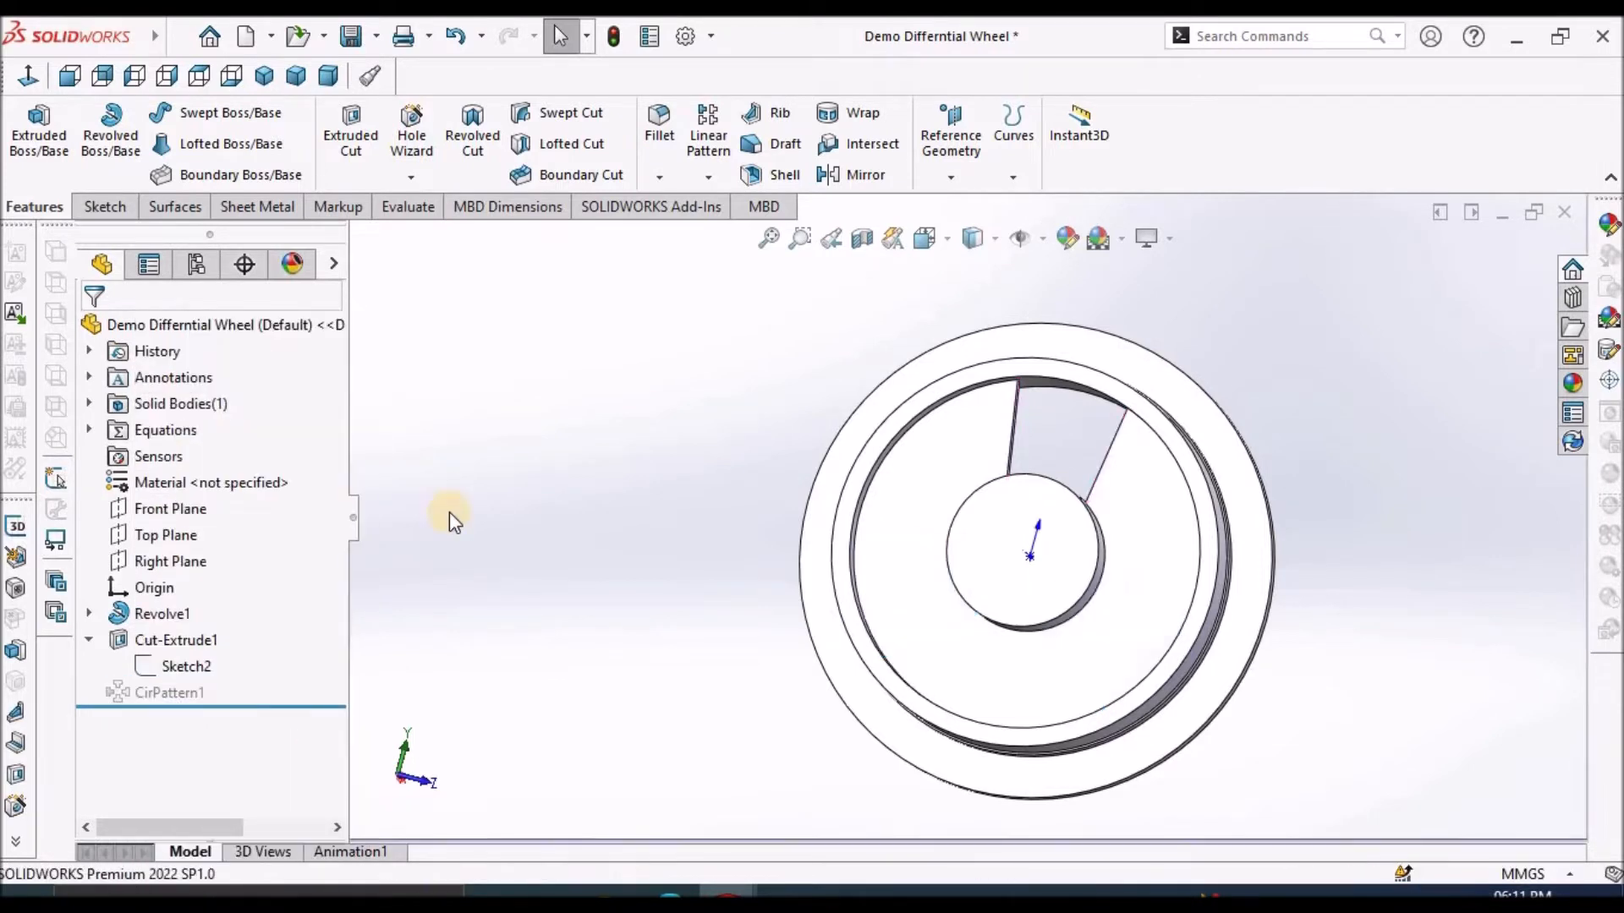
left_click(185, 665)
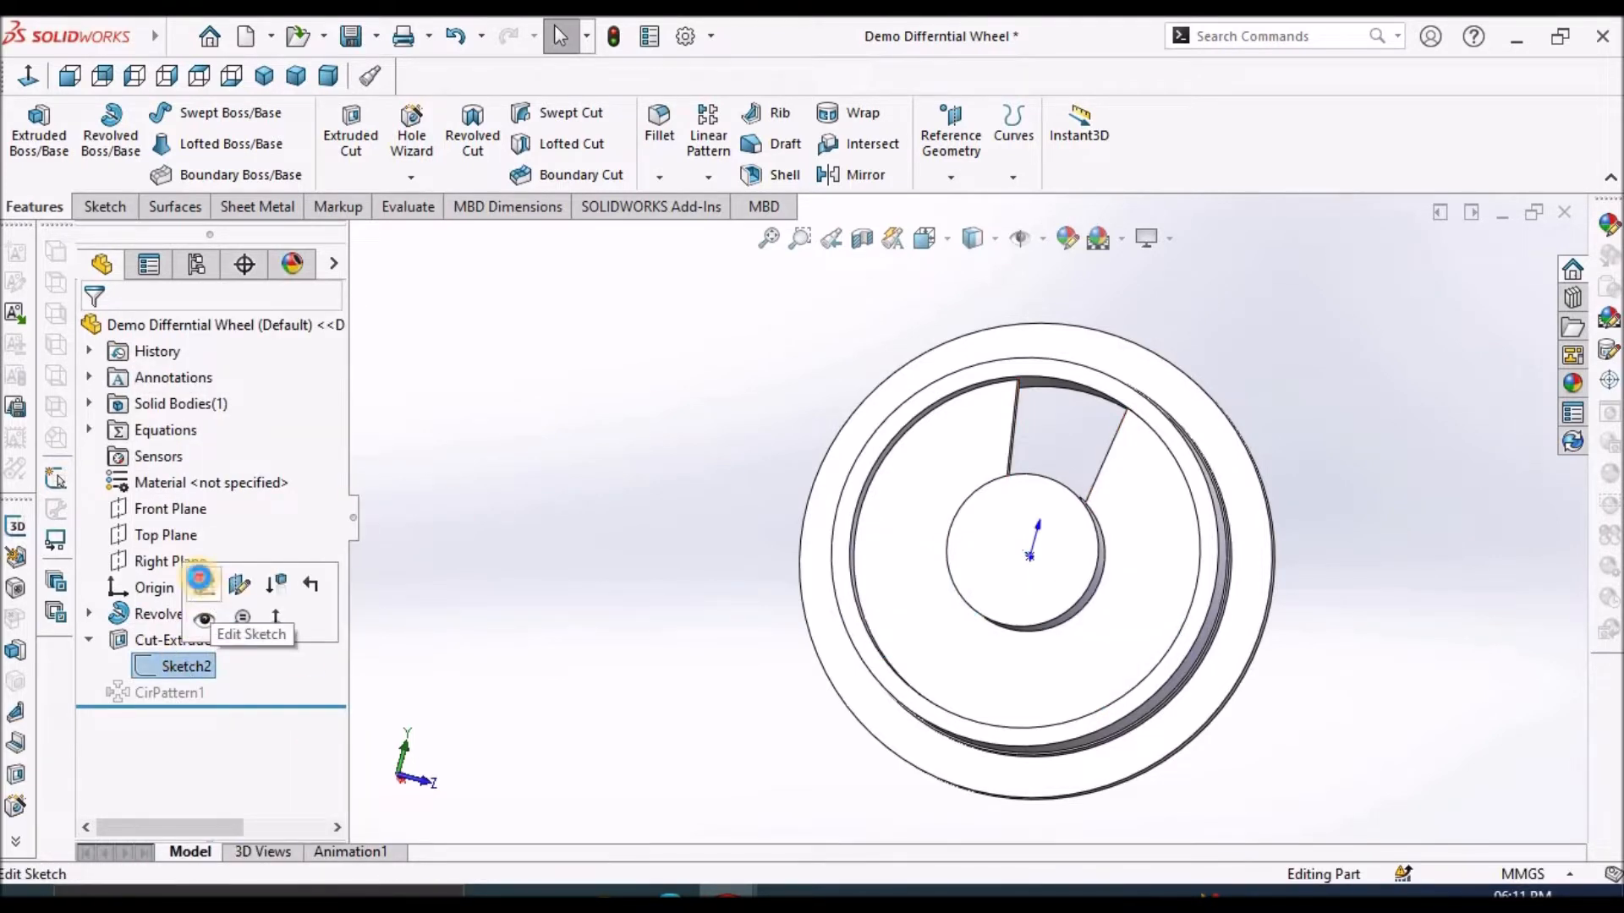
left_click(235, 581)
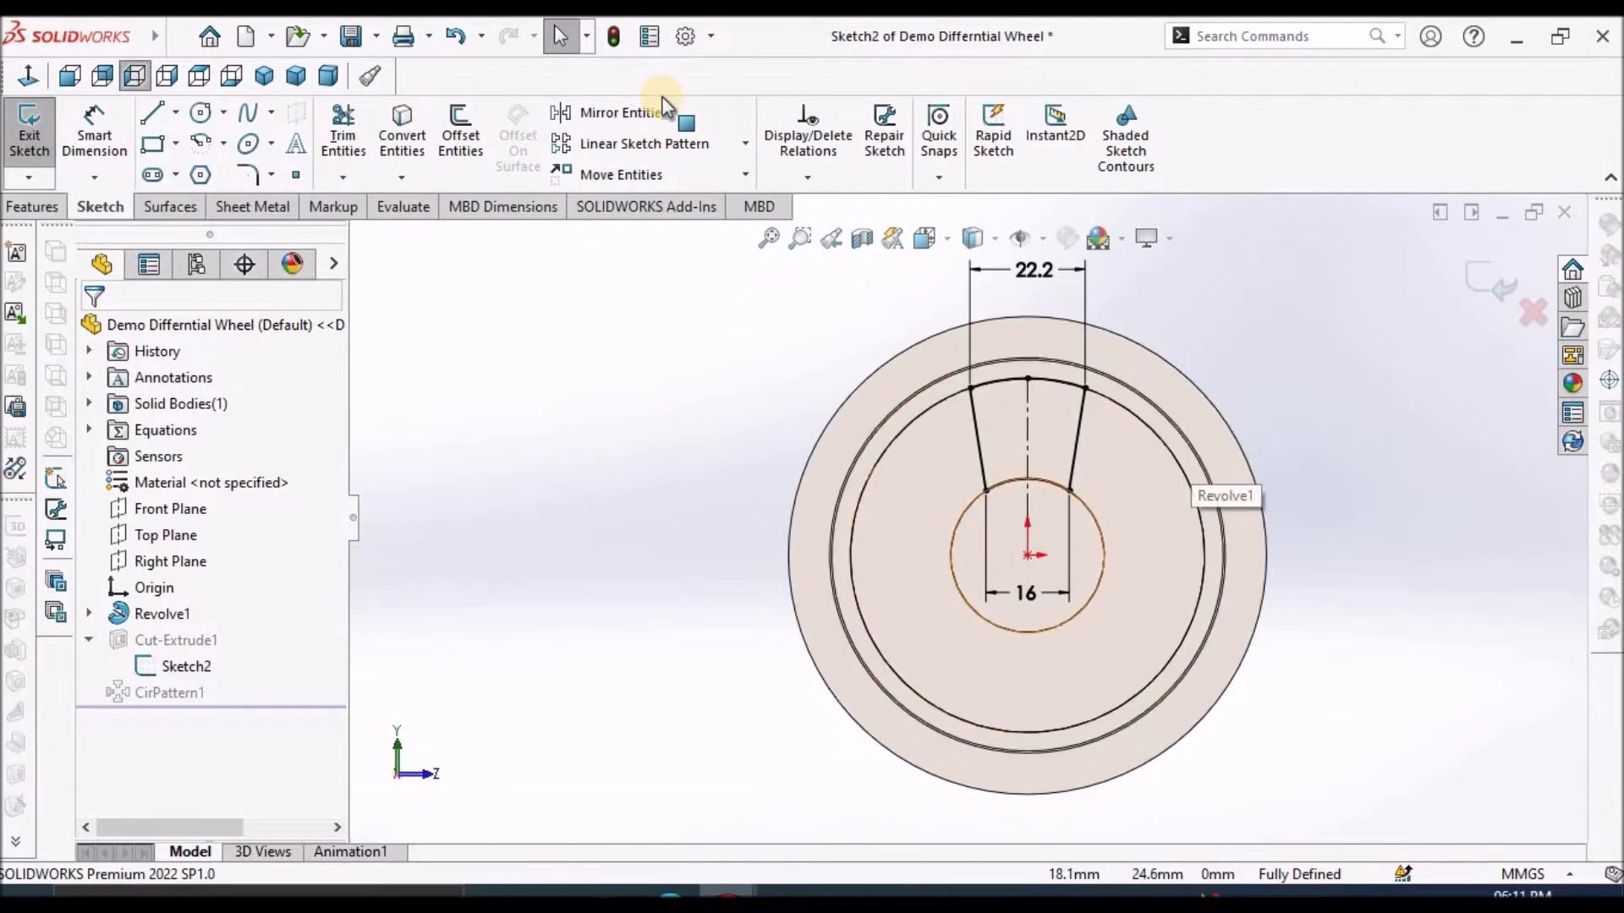
Set up a circular sketch pattern about the origin with 3 equally spaced instances over 360 degrees.
left_click(744, 144)
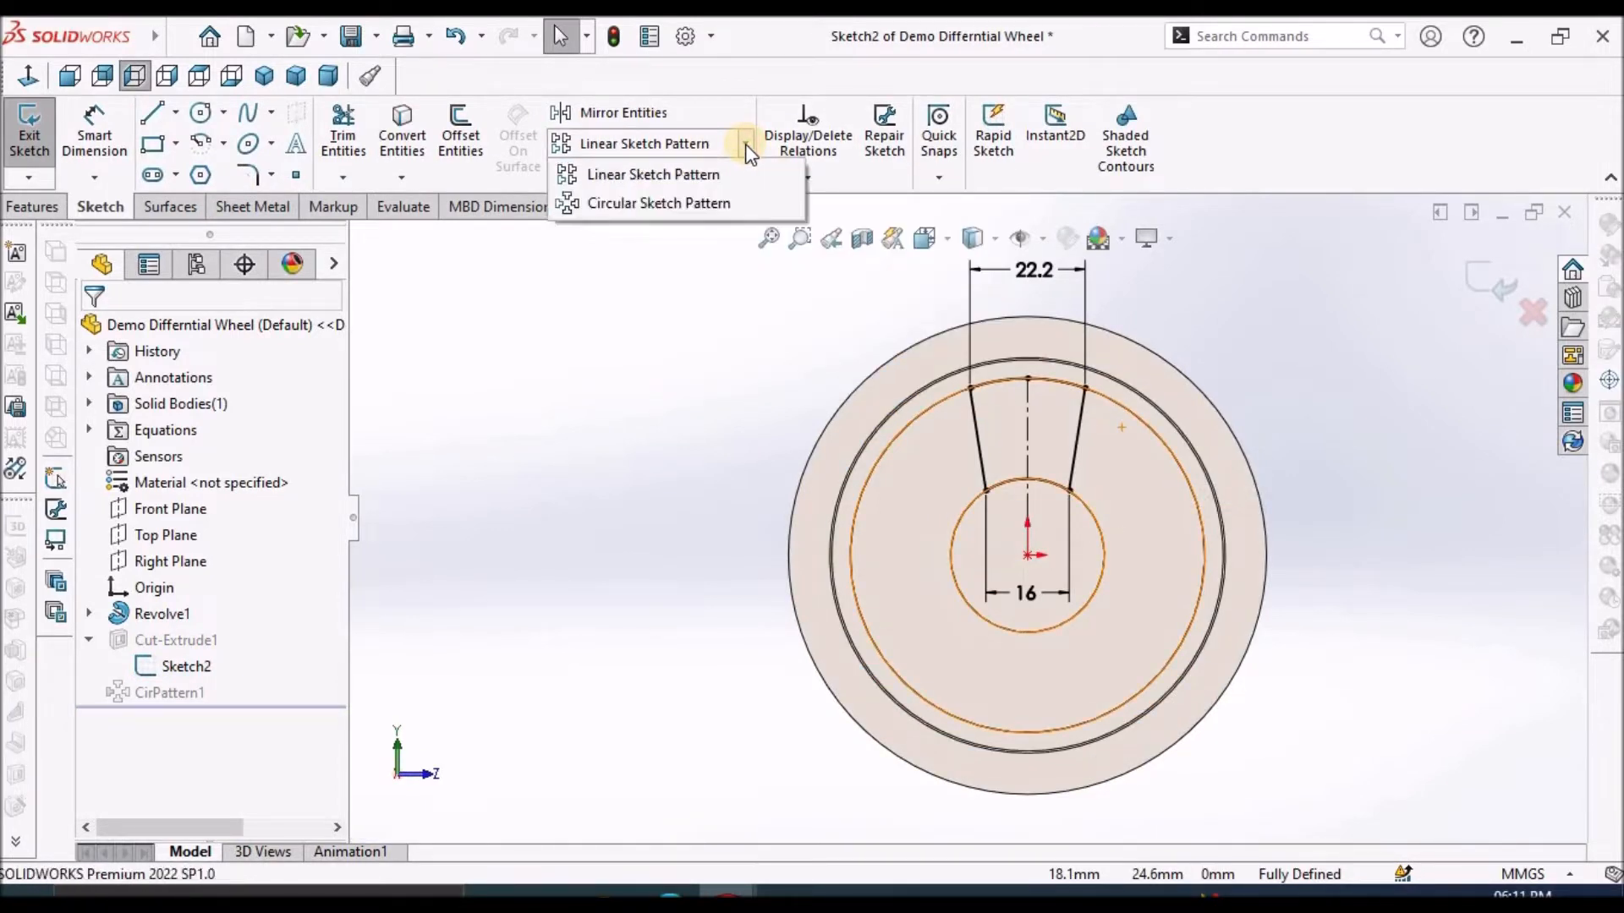
left_click(687, 208)
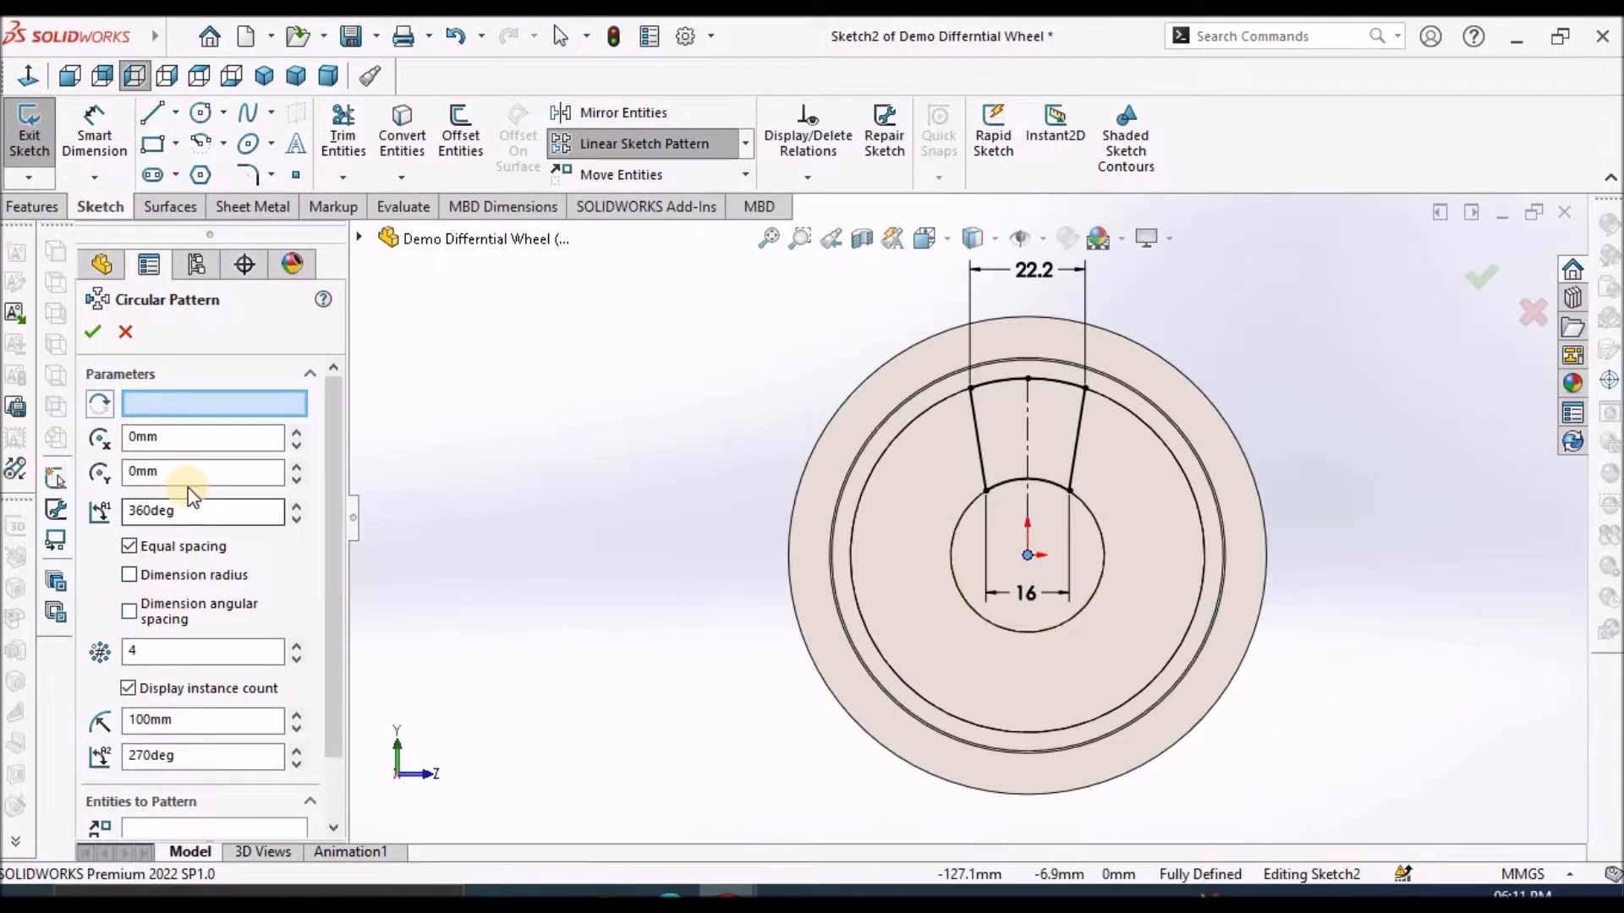
double_click(192, 650)
type("3")
left_click(226, 416)
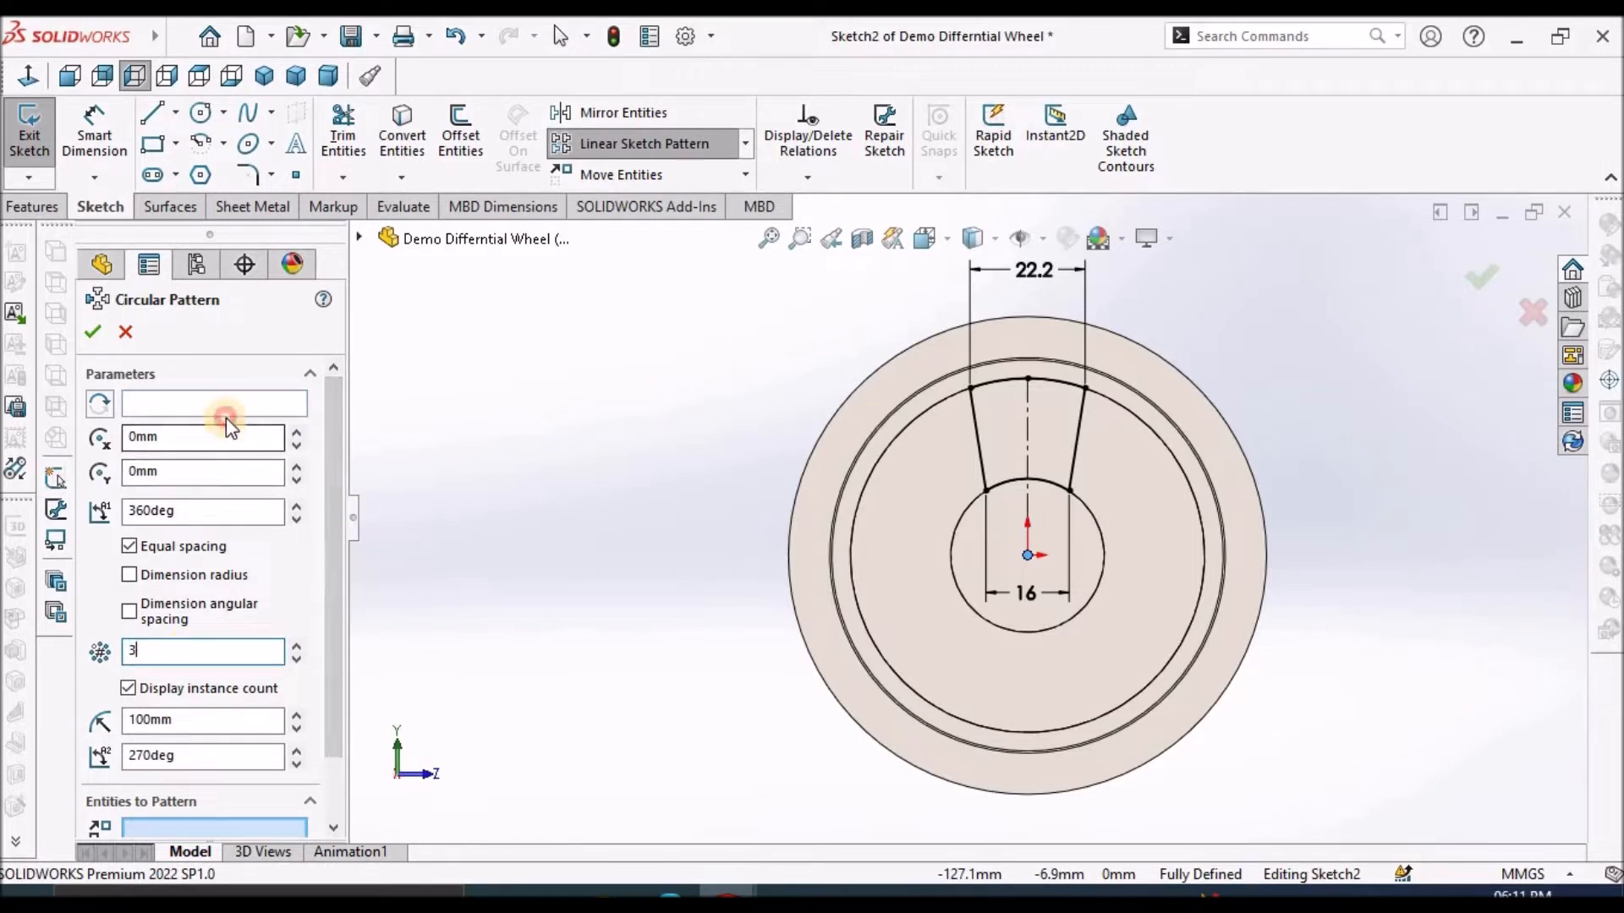
left_click(262, 394)
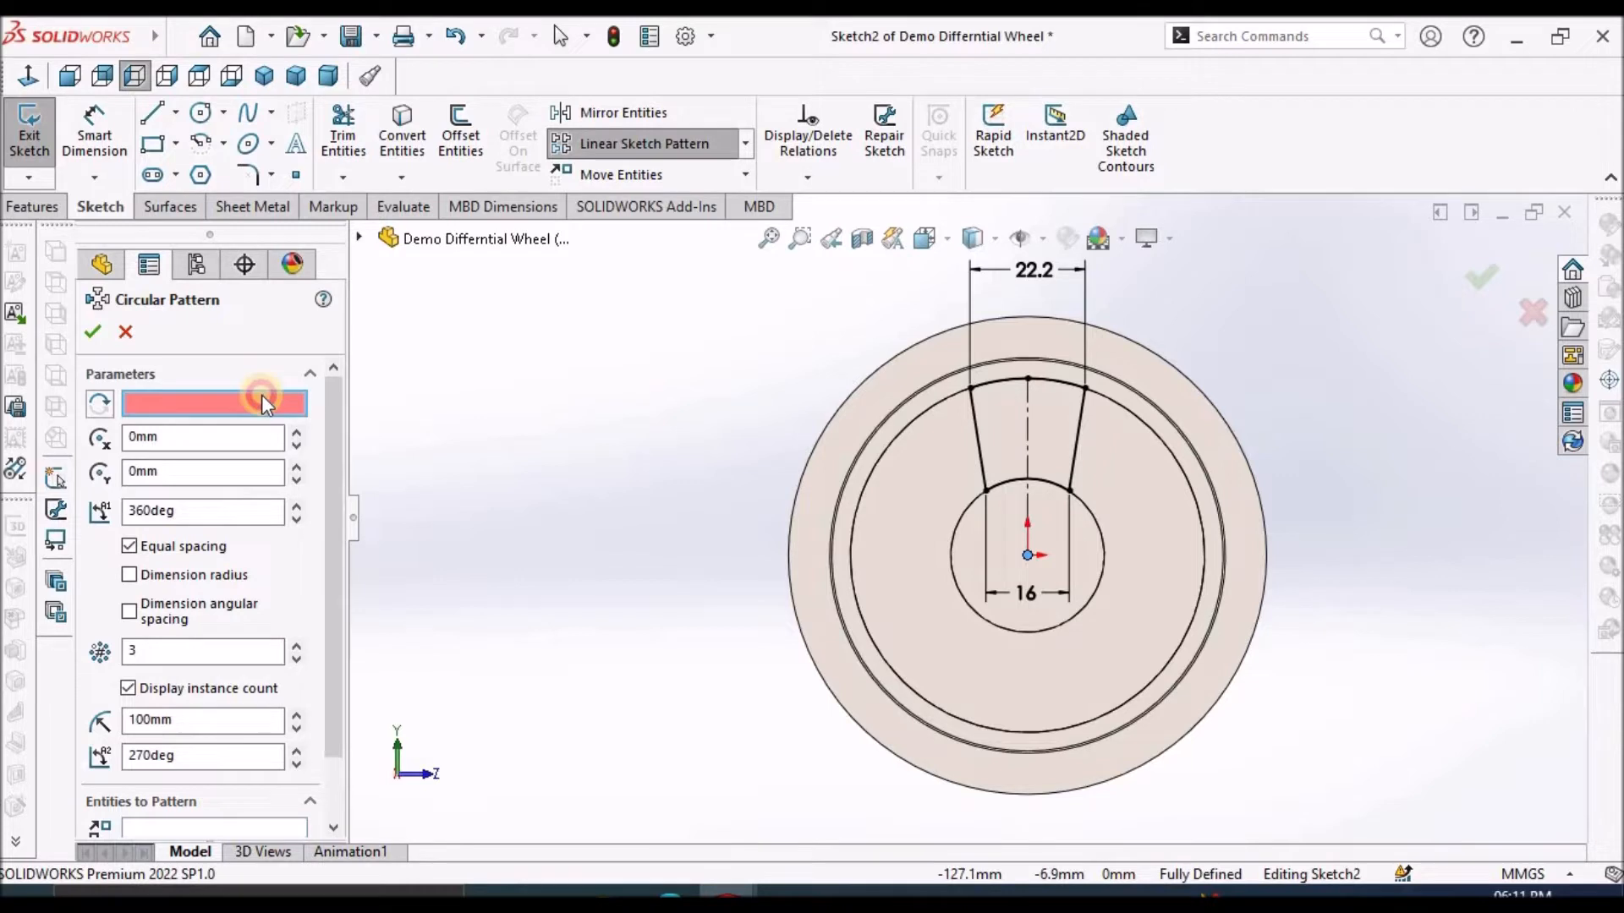
left_click(1028, 553)
left_click(1026, 530)
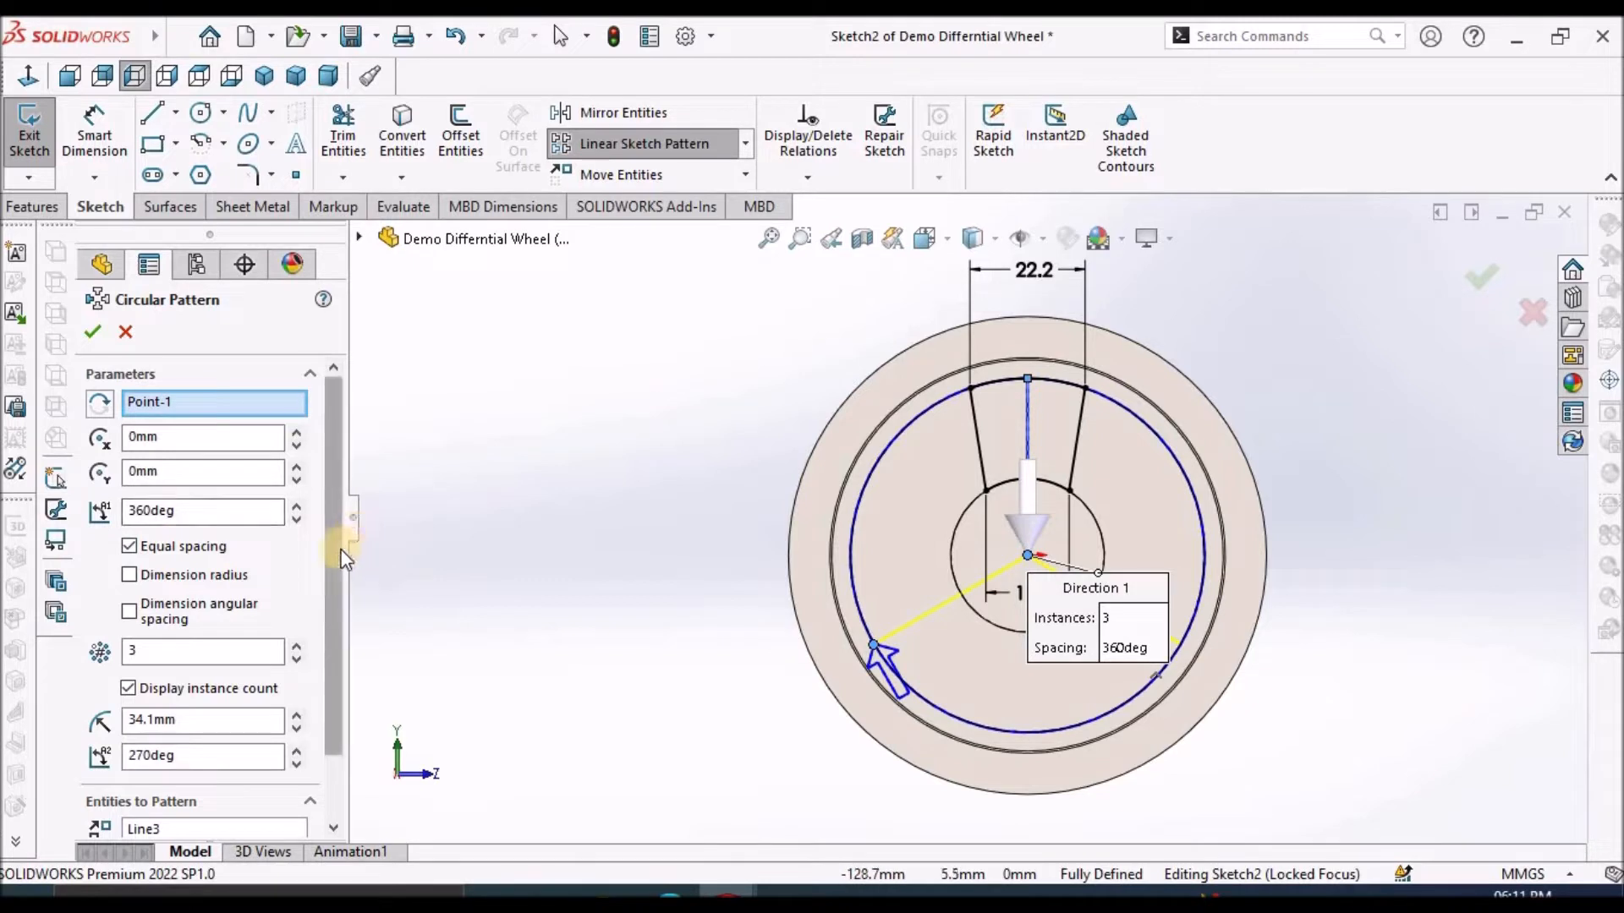
Replace the pattern's selected entity with the spoke profile's two side lines and two arcs, apply the pattern and exit the sketch.
left_click_drag(338, 563, 343, 658)
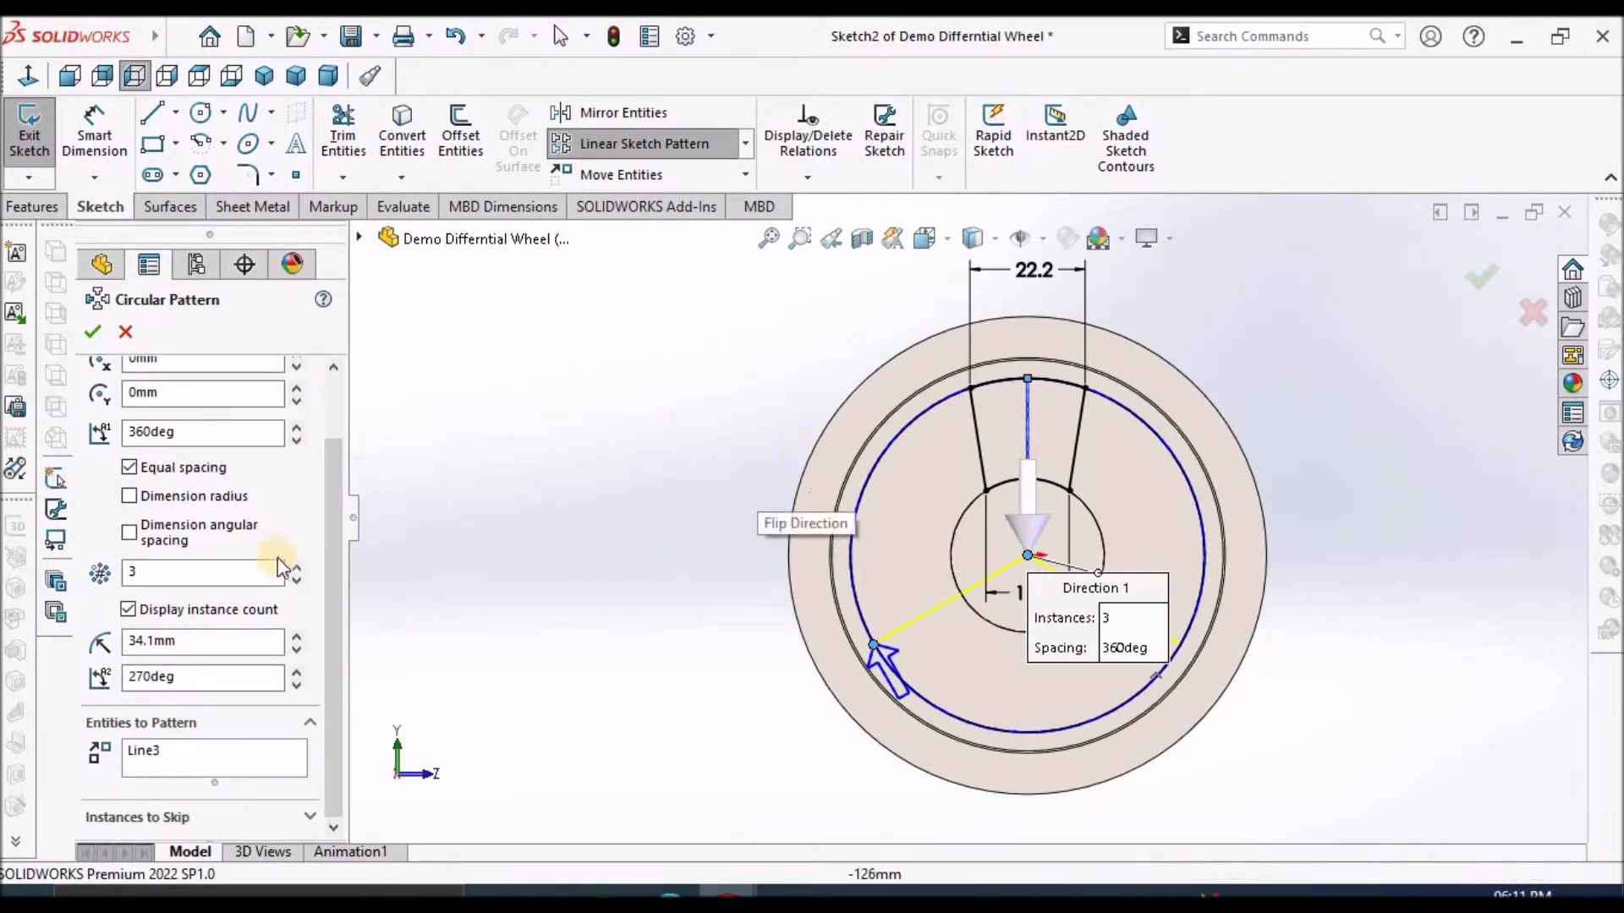
right_click(193, 755)
left_click(284, 764)
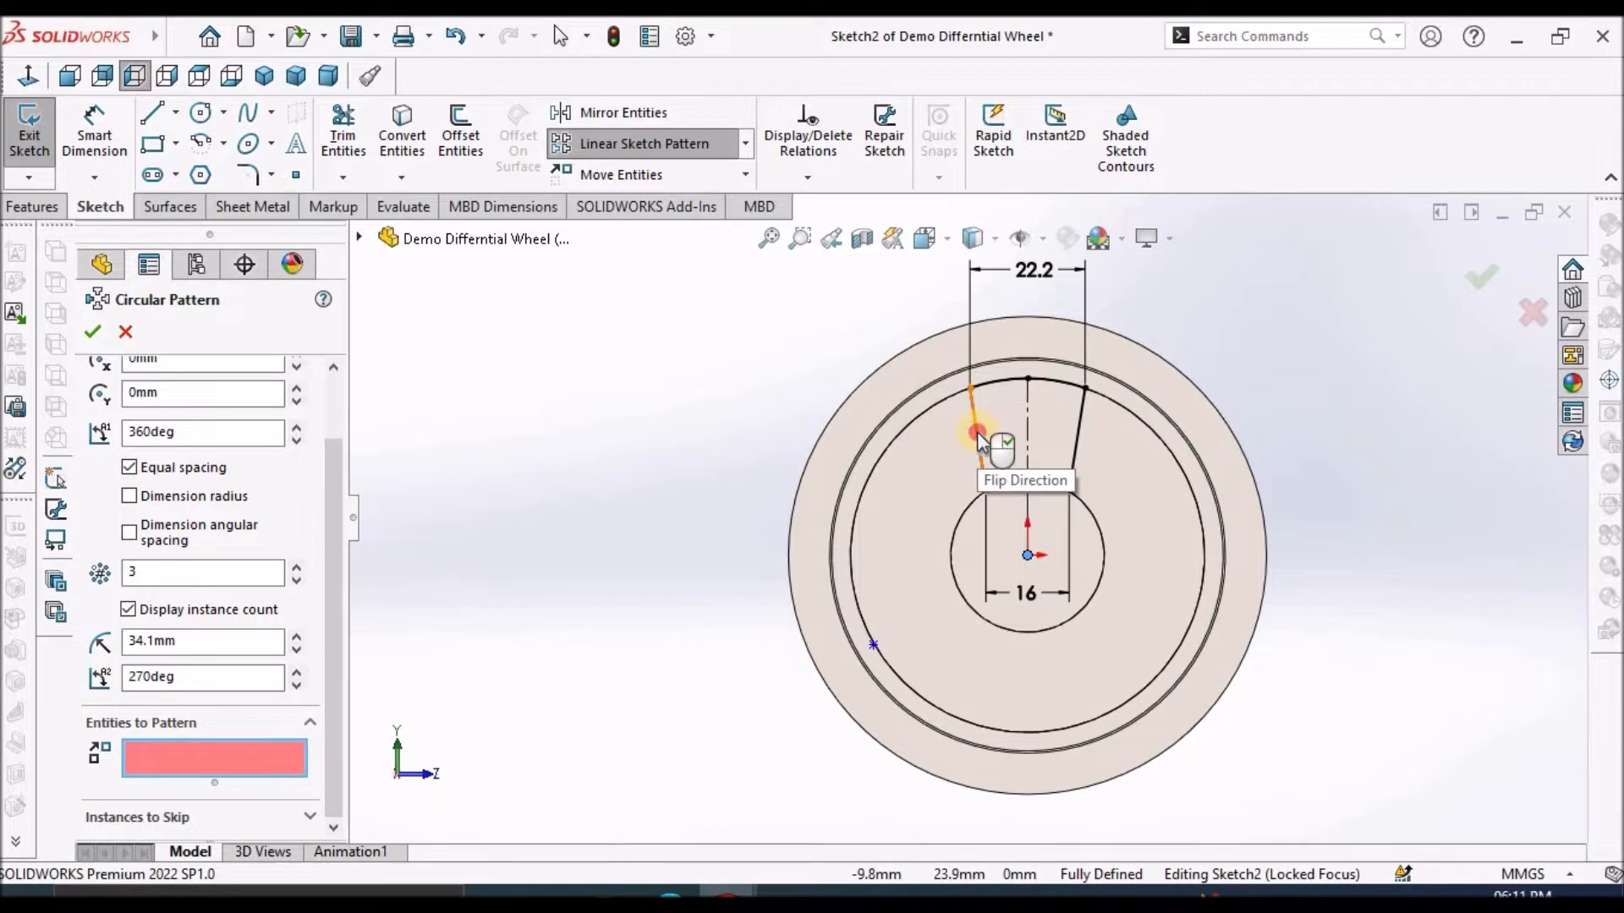
left_click(977, 431)
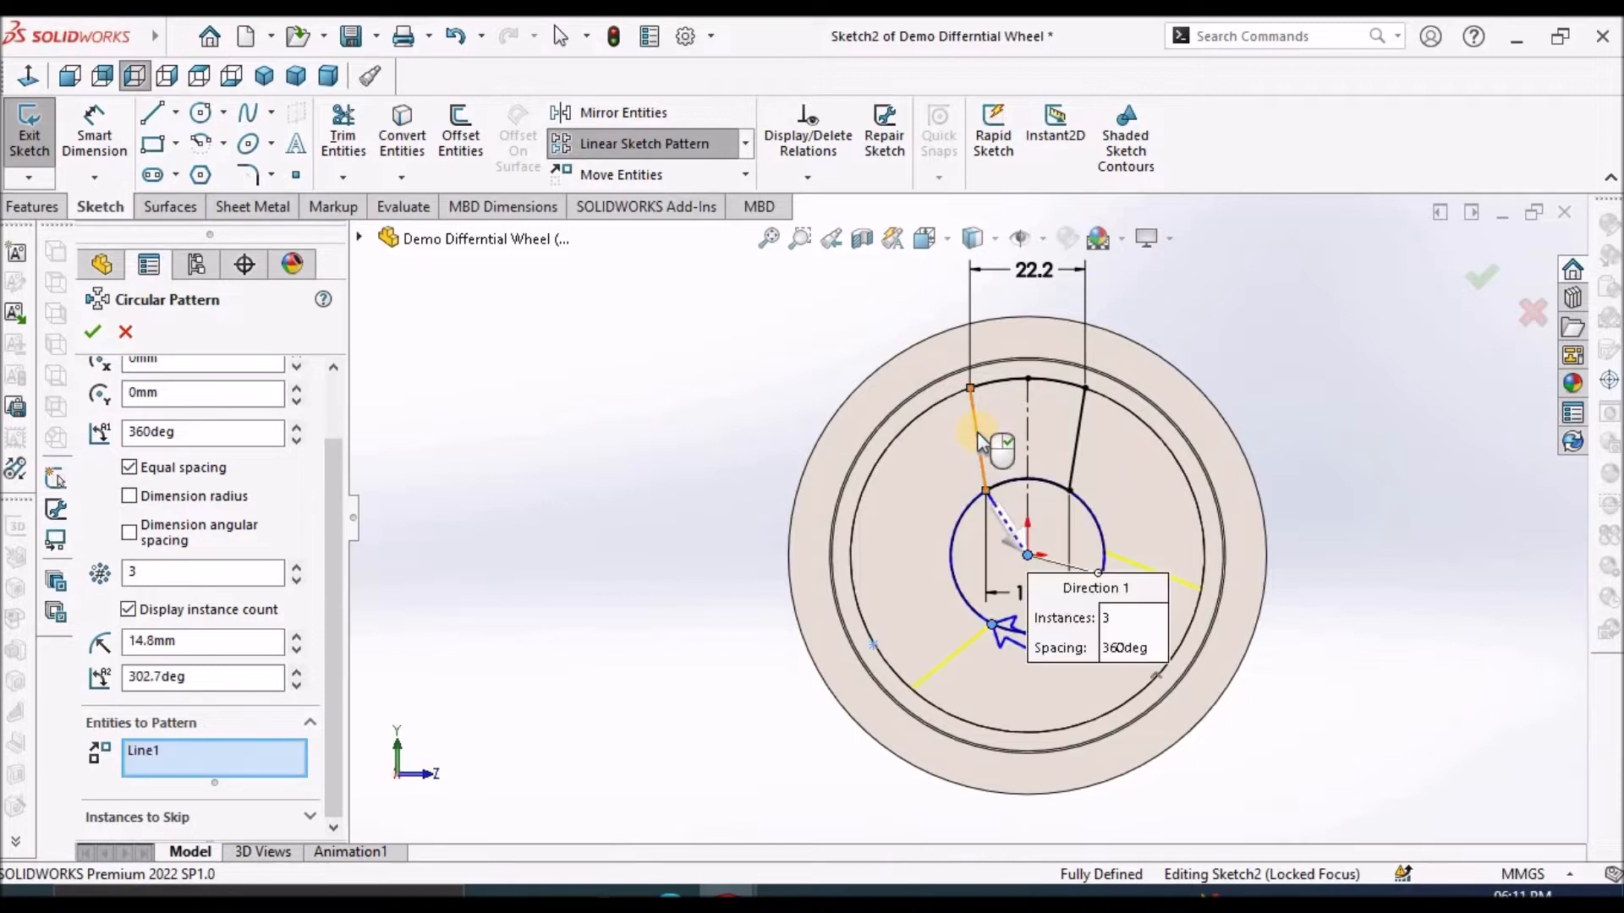
left_click(1039, 491)
left_click(1069, 389)
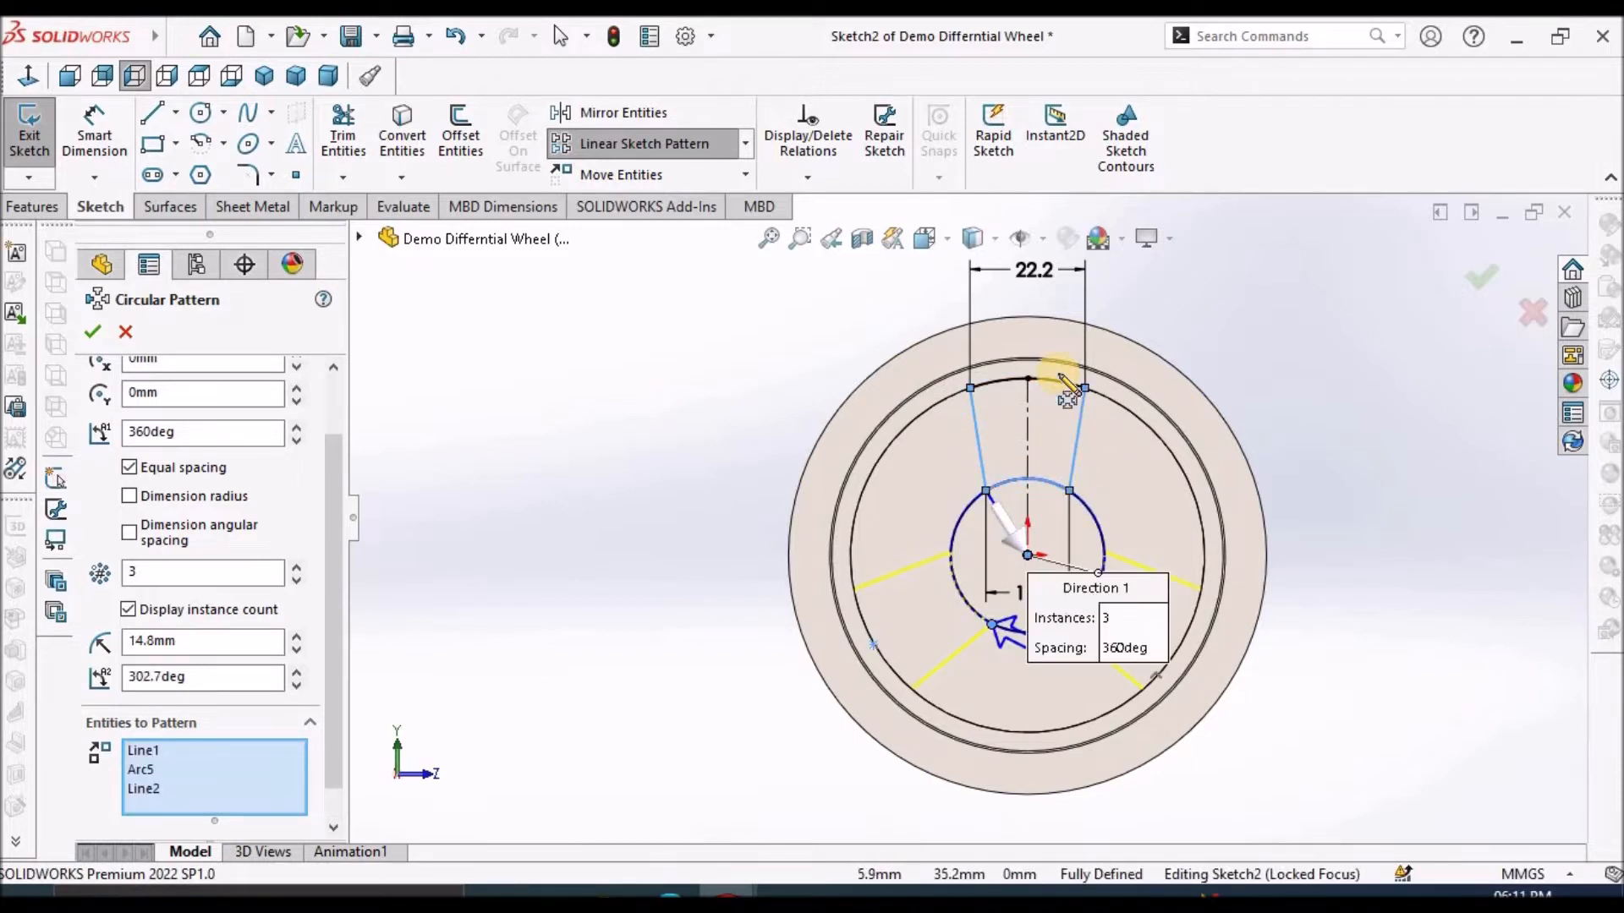
left_click(1057, 379)
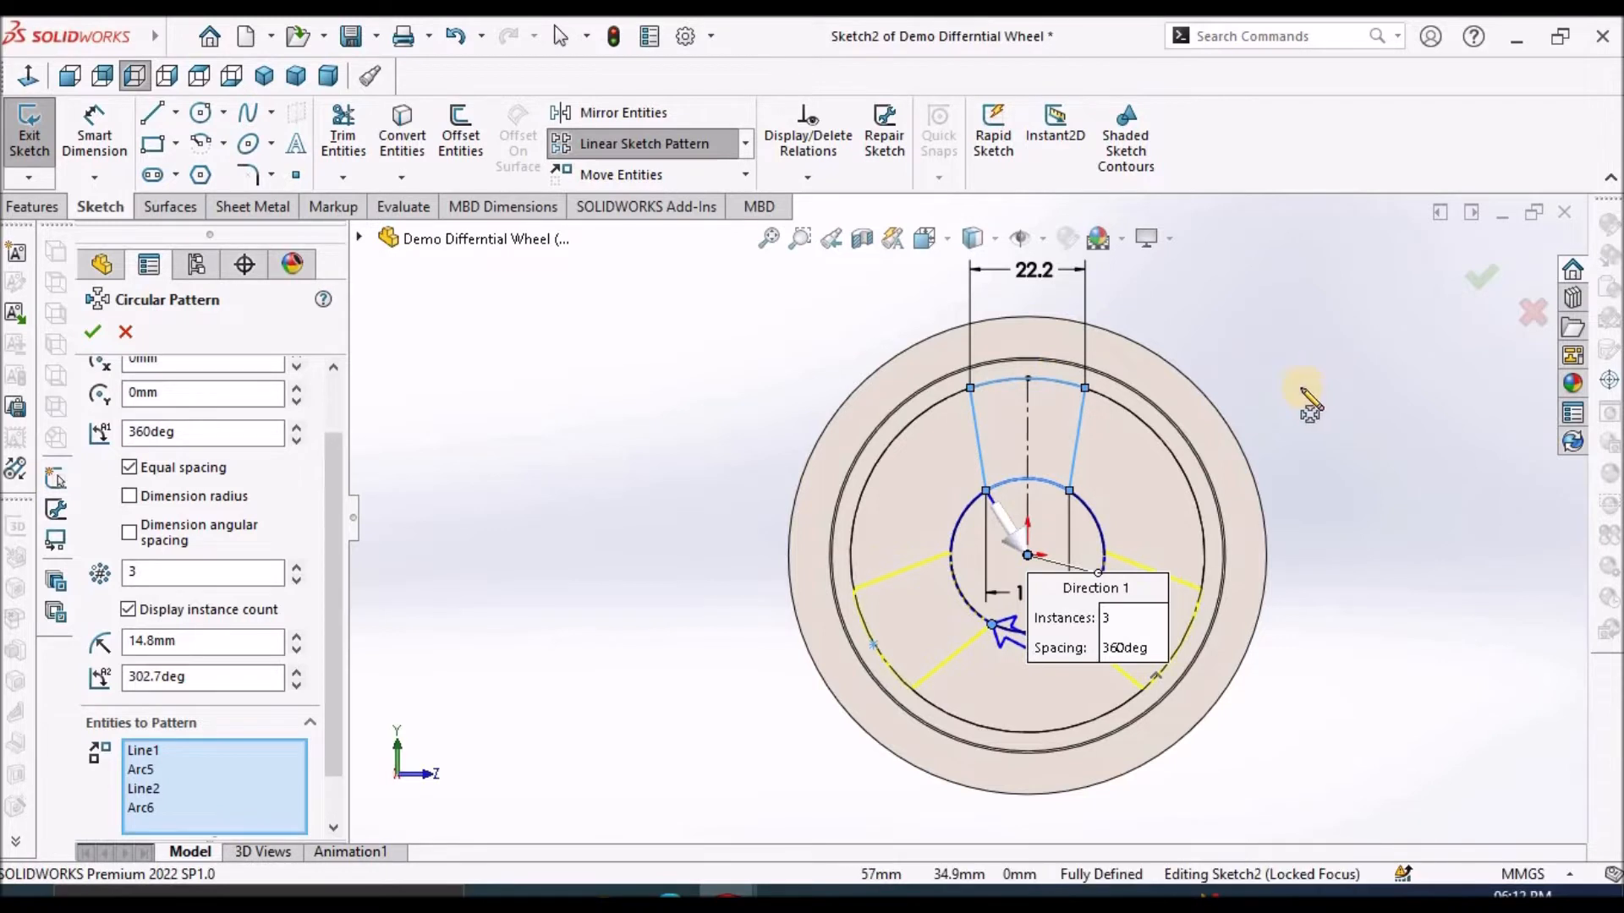
left_click(93, 333)
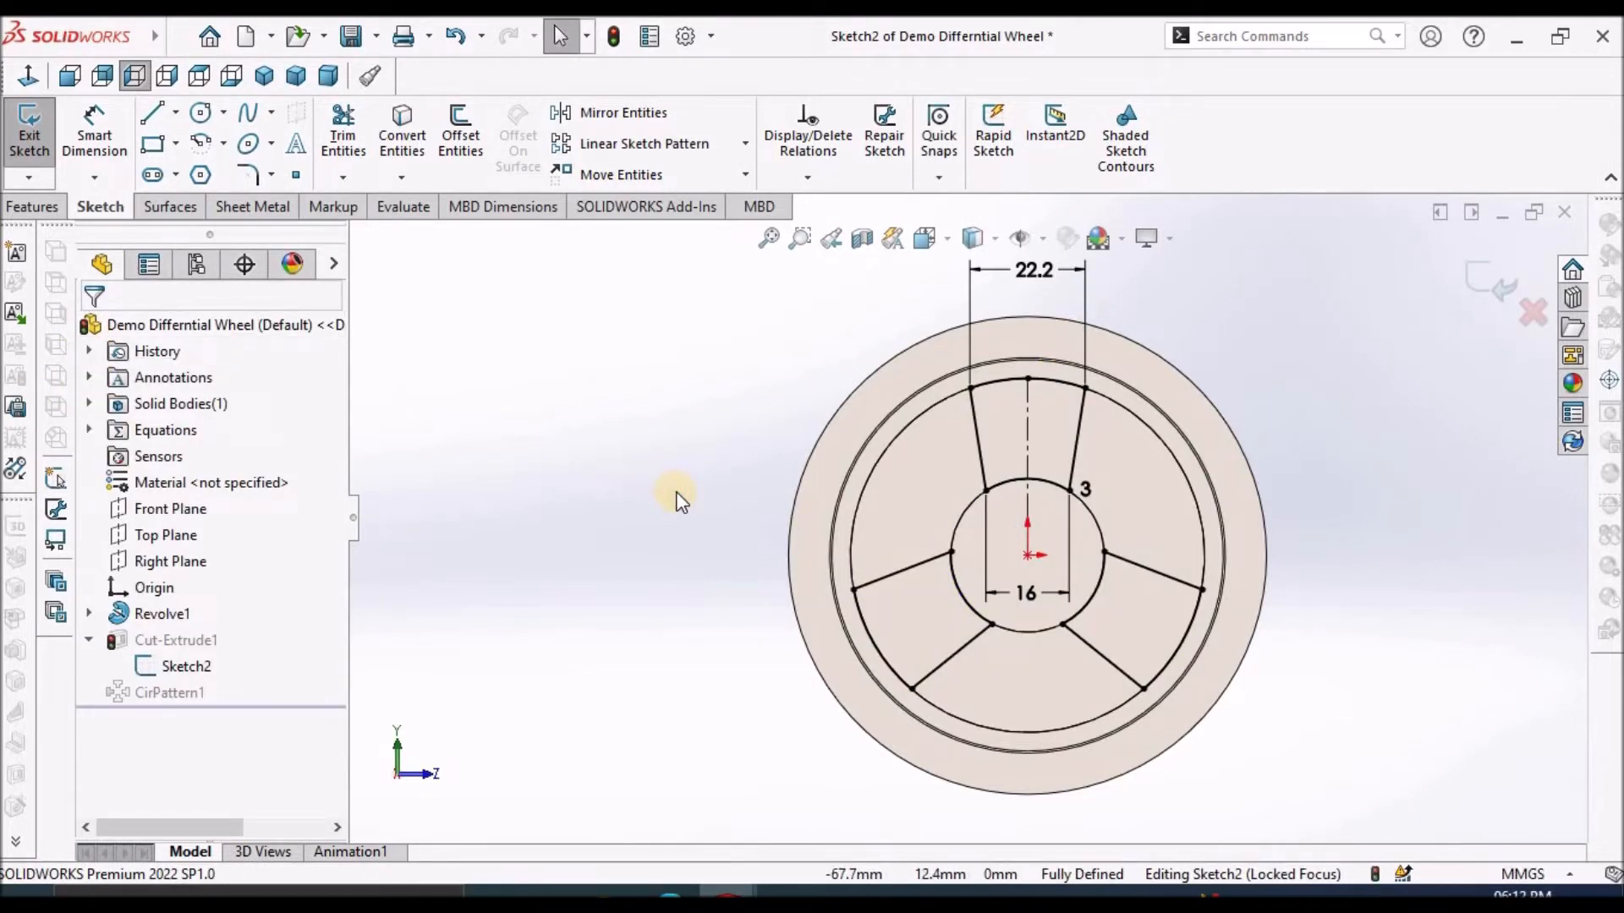
left_click(1484, 284)
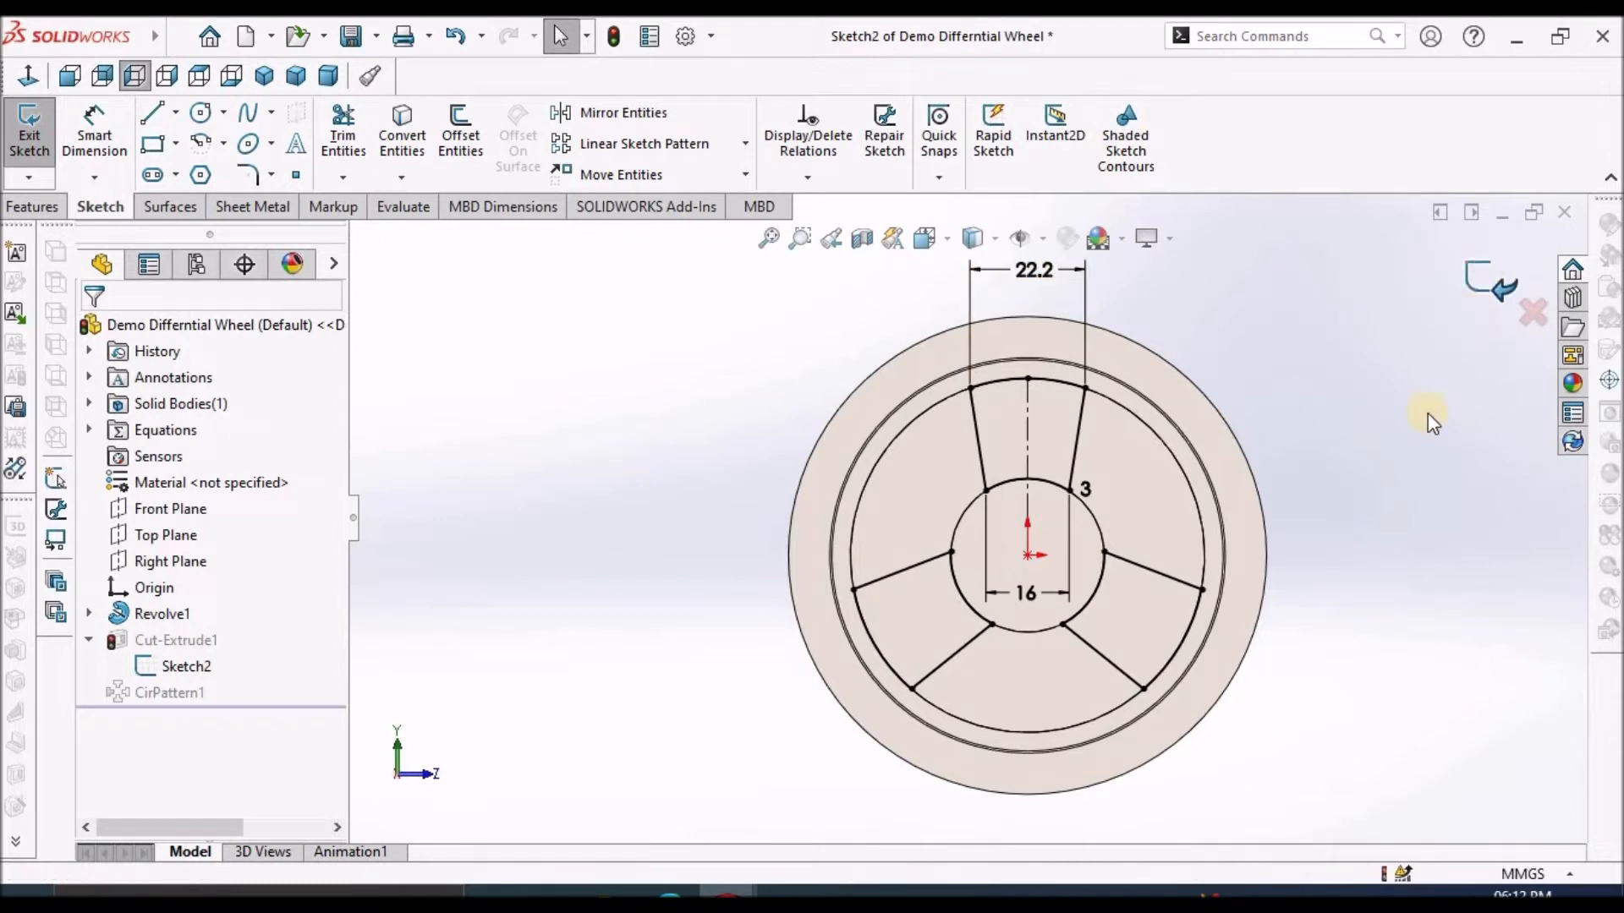
Save the wheel part and show it in the Dimetric view.
middle_click_drag(1252, 491, 1266, 396)
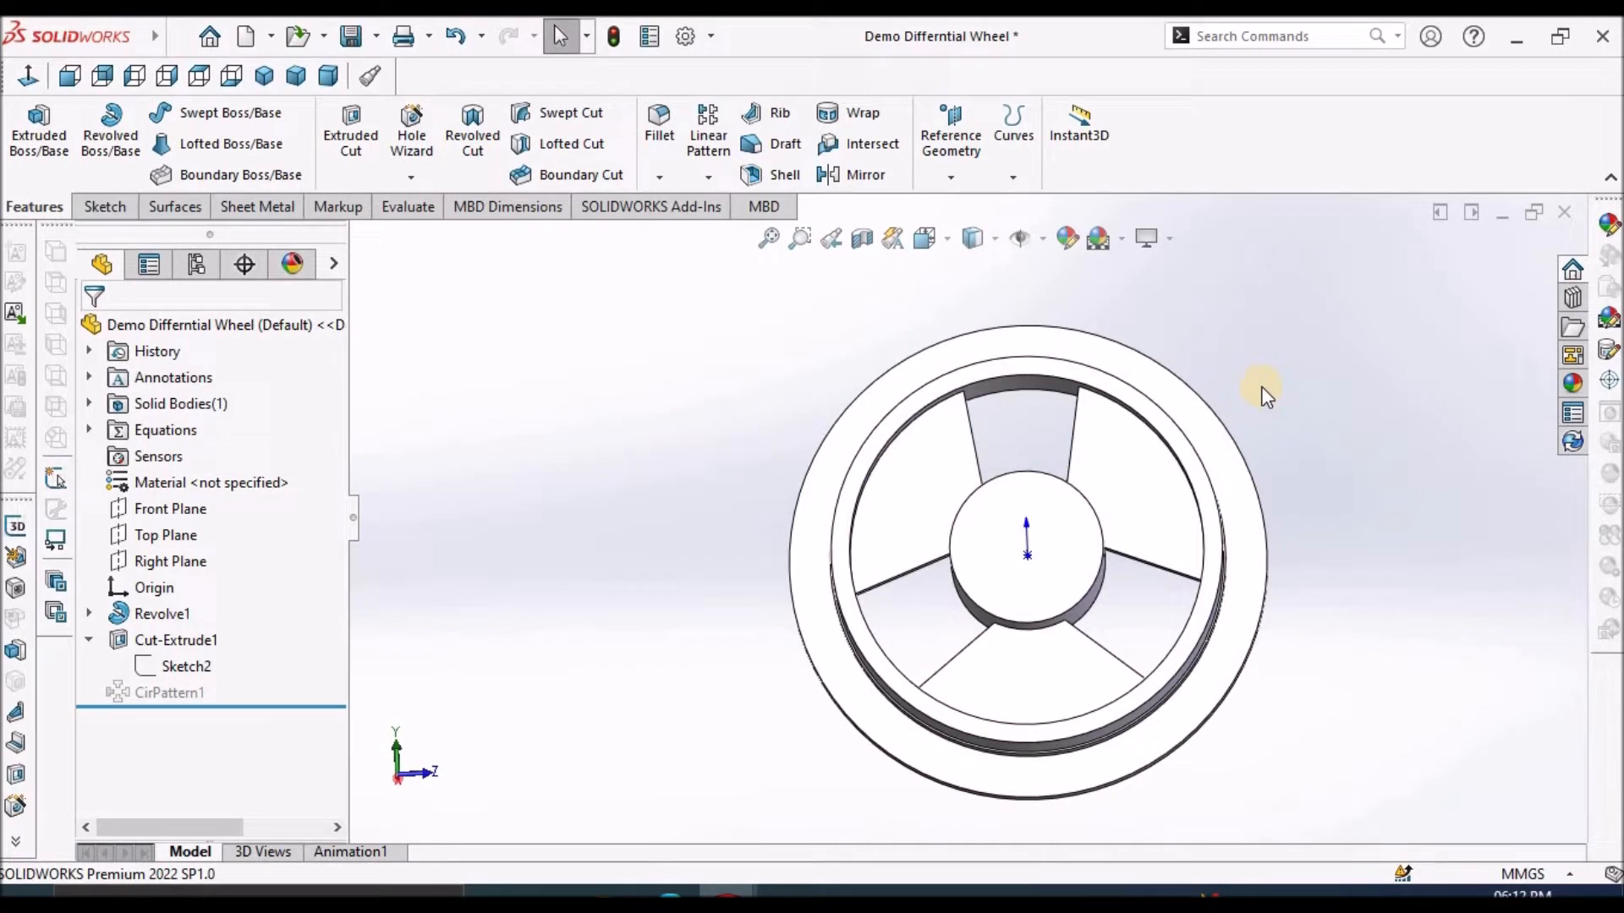
key("space")
left_click(618, 364)
key("ctrl+s")
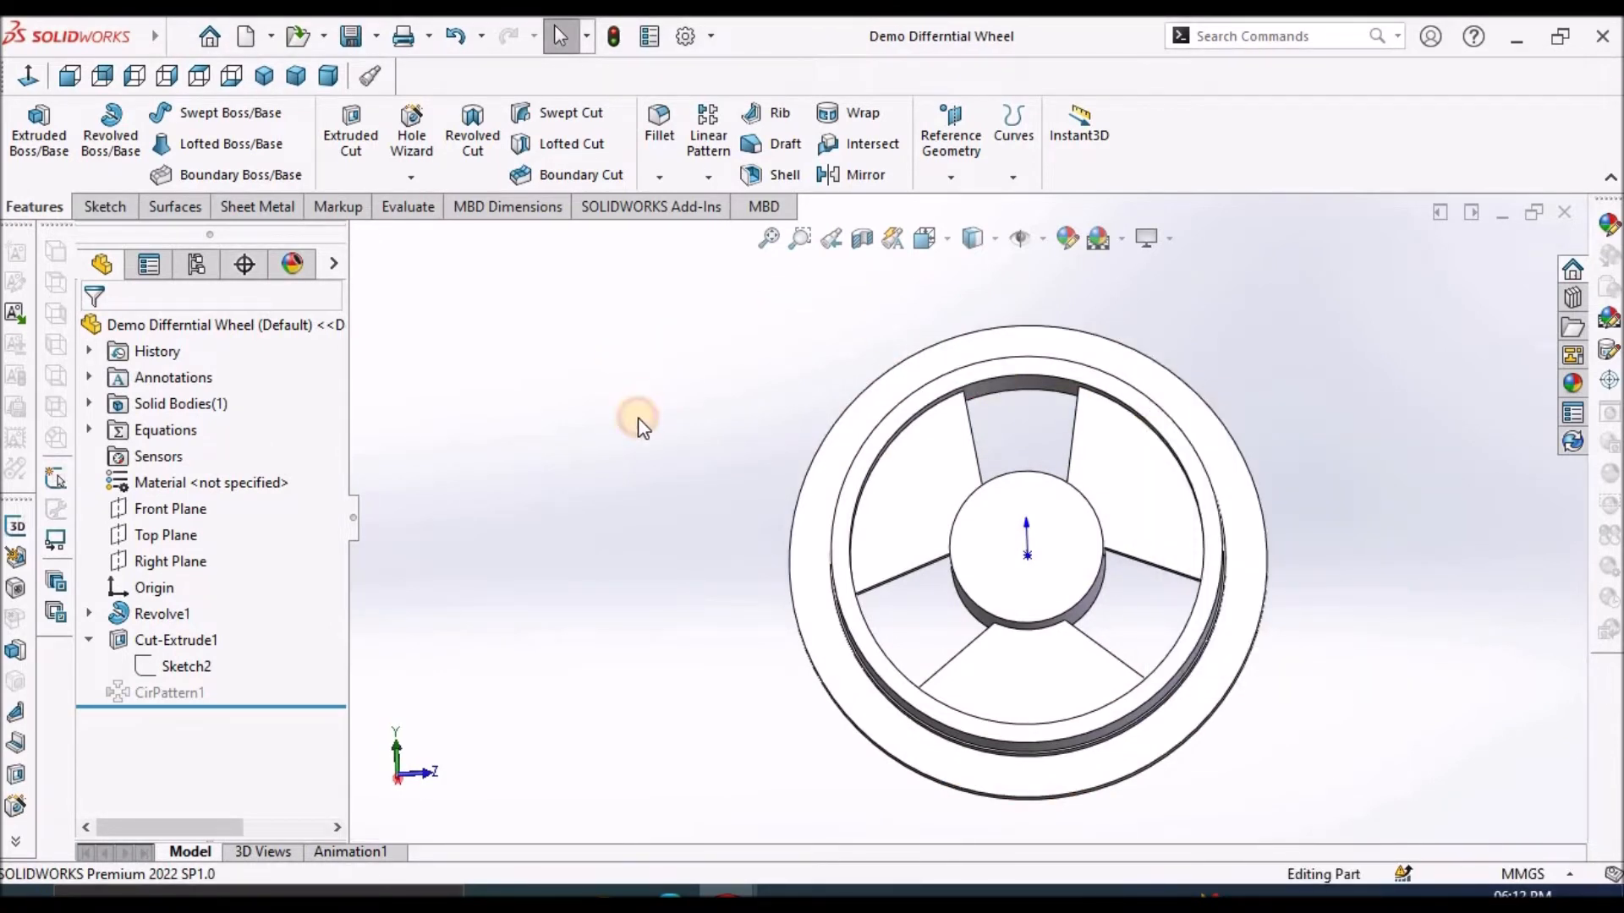
left_click(316, 79)
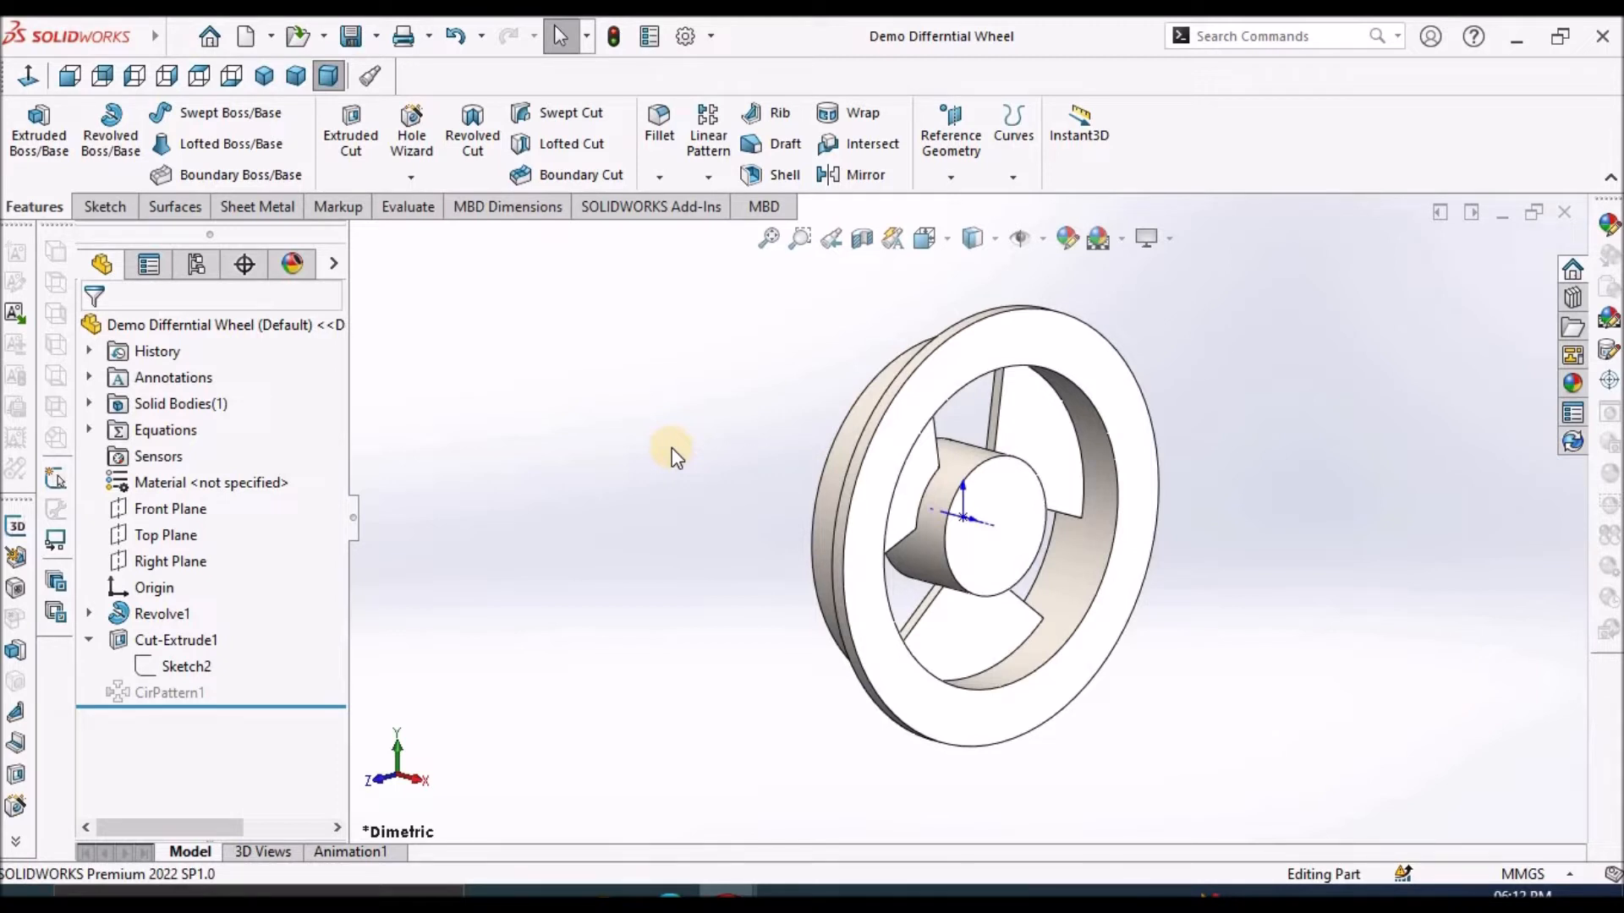
Check the Differential Wheel PDF and sketch a circle about 15.9 mm in diameter on the Top Plane, centred on the origin.
left_click(1118, 420)
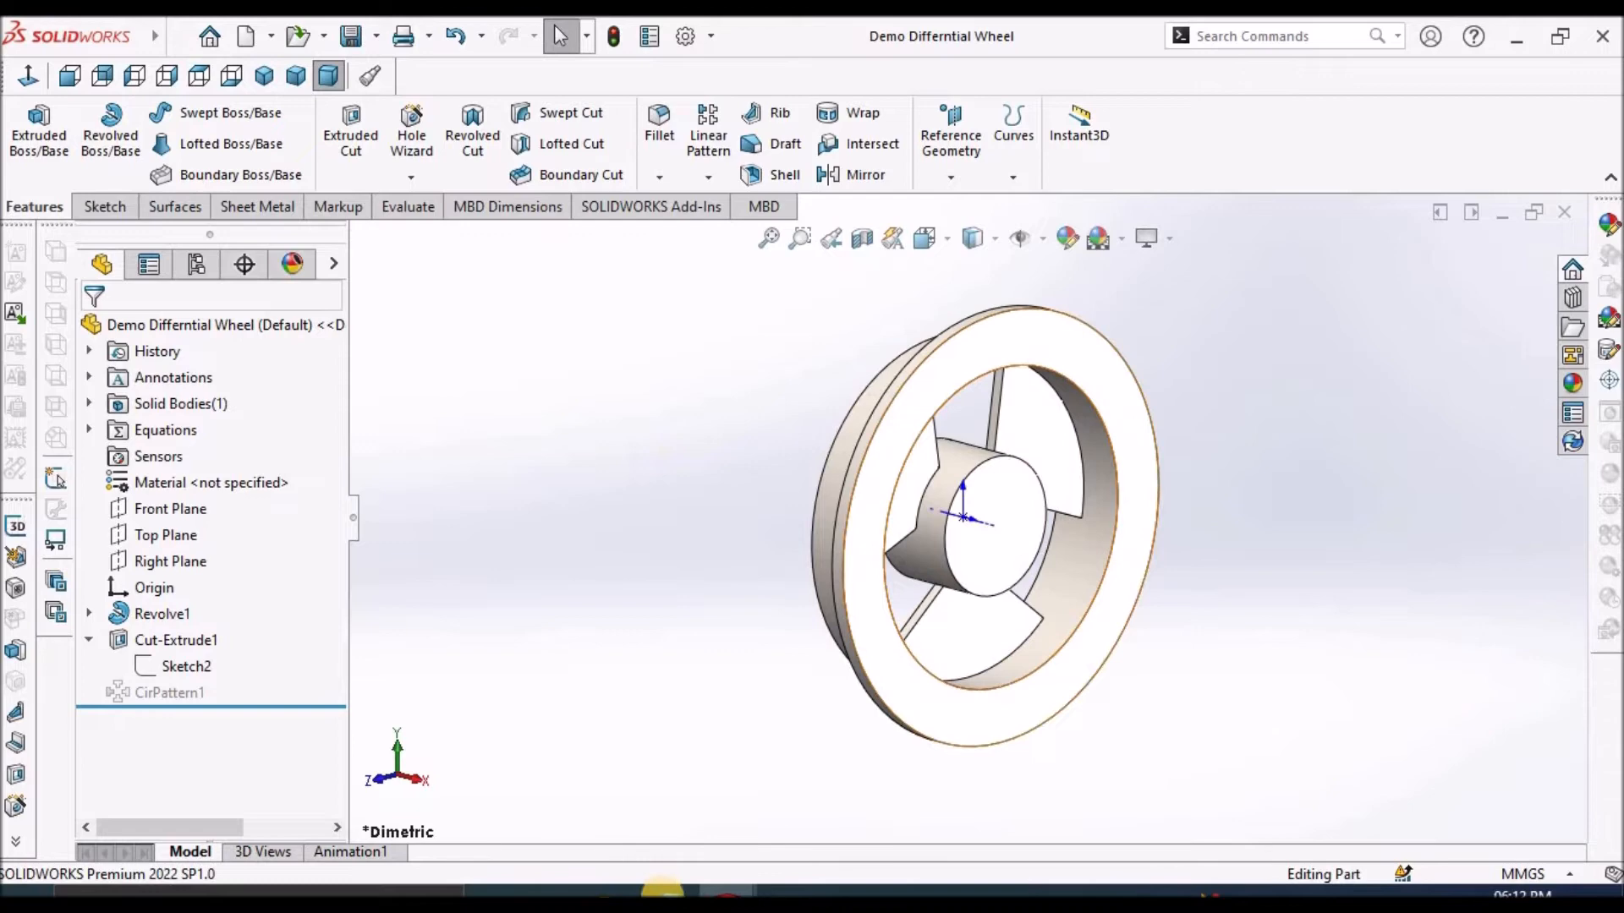
left_click(664, 890)
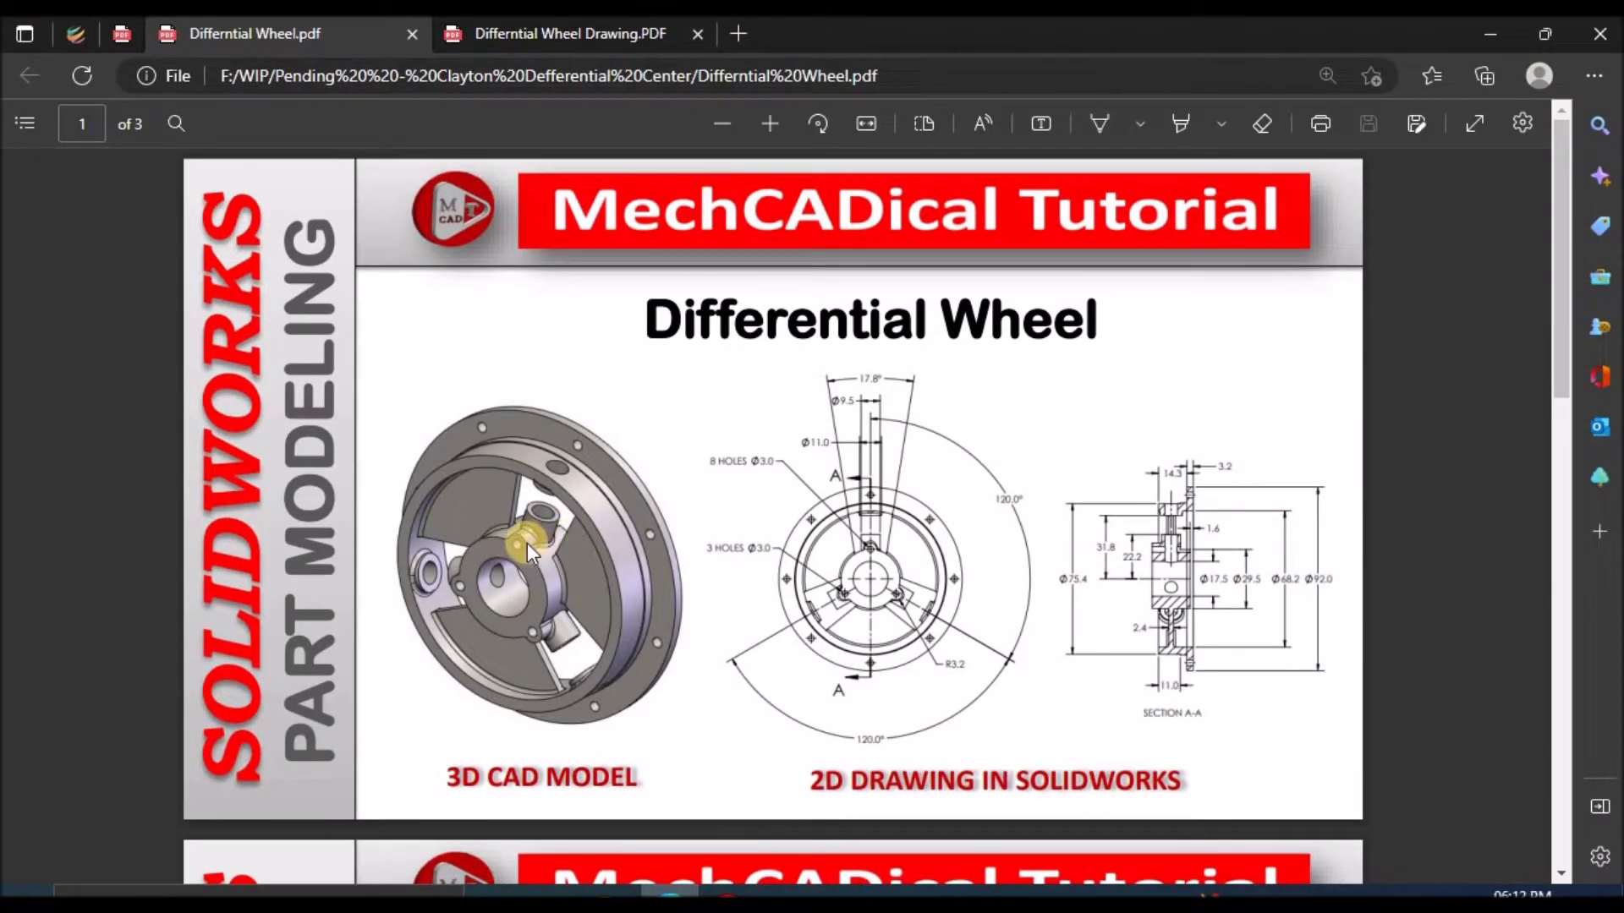
left_click(668, 890)
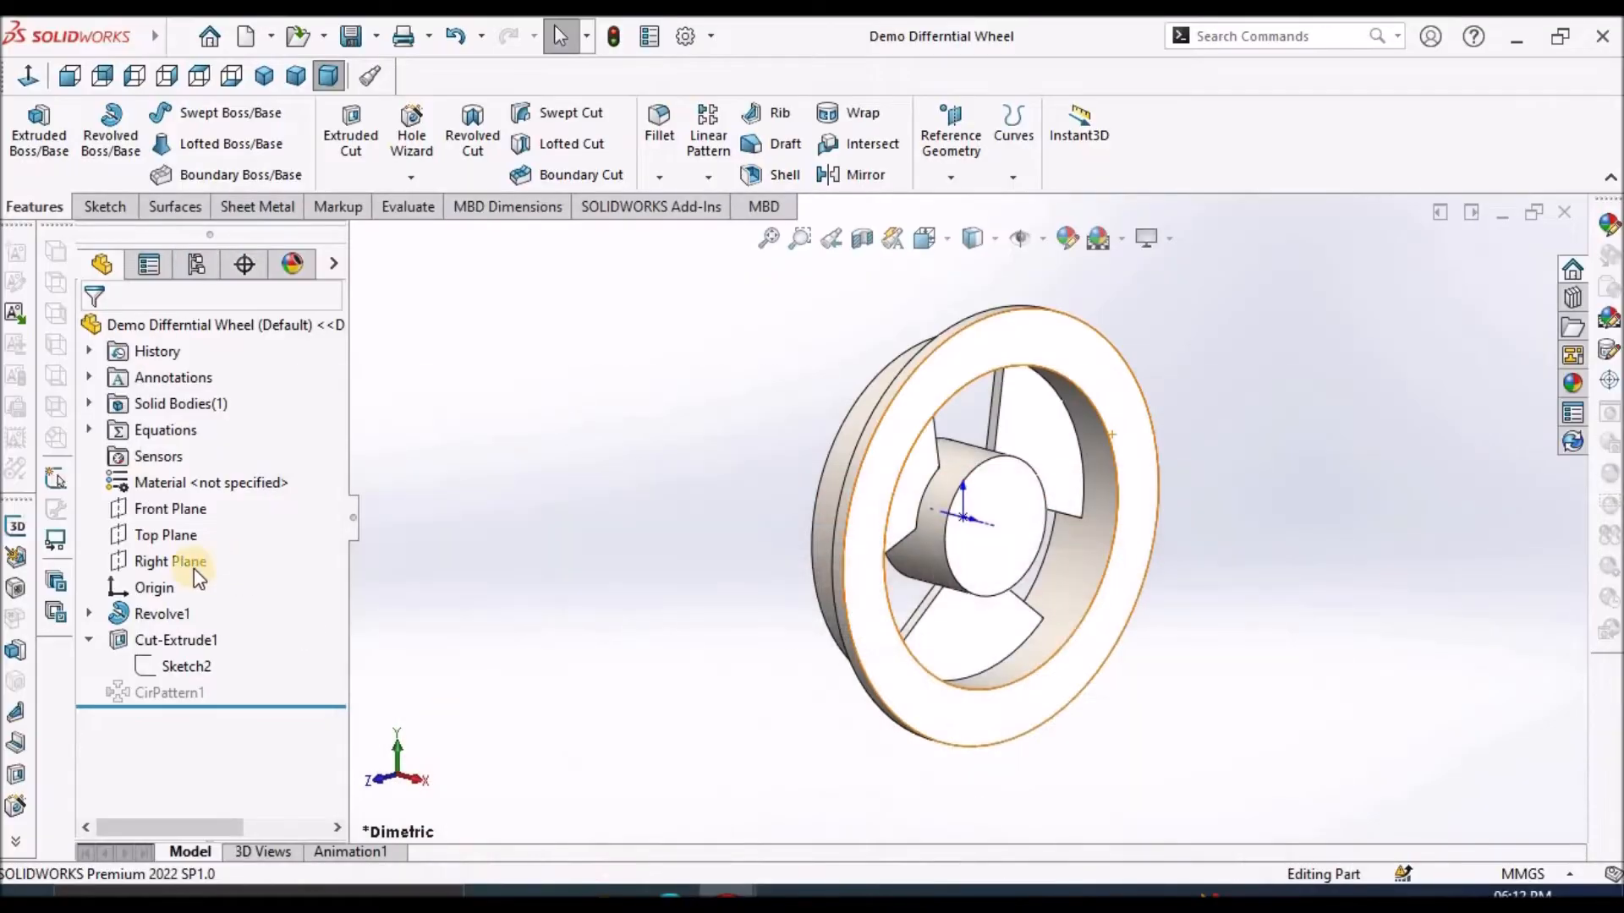
left_click(145, 538)
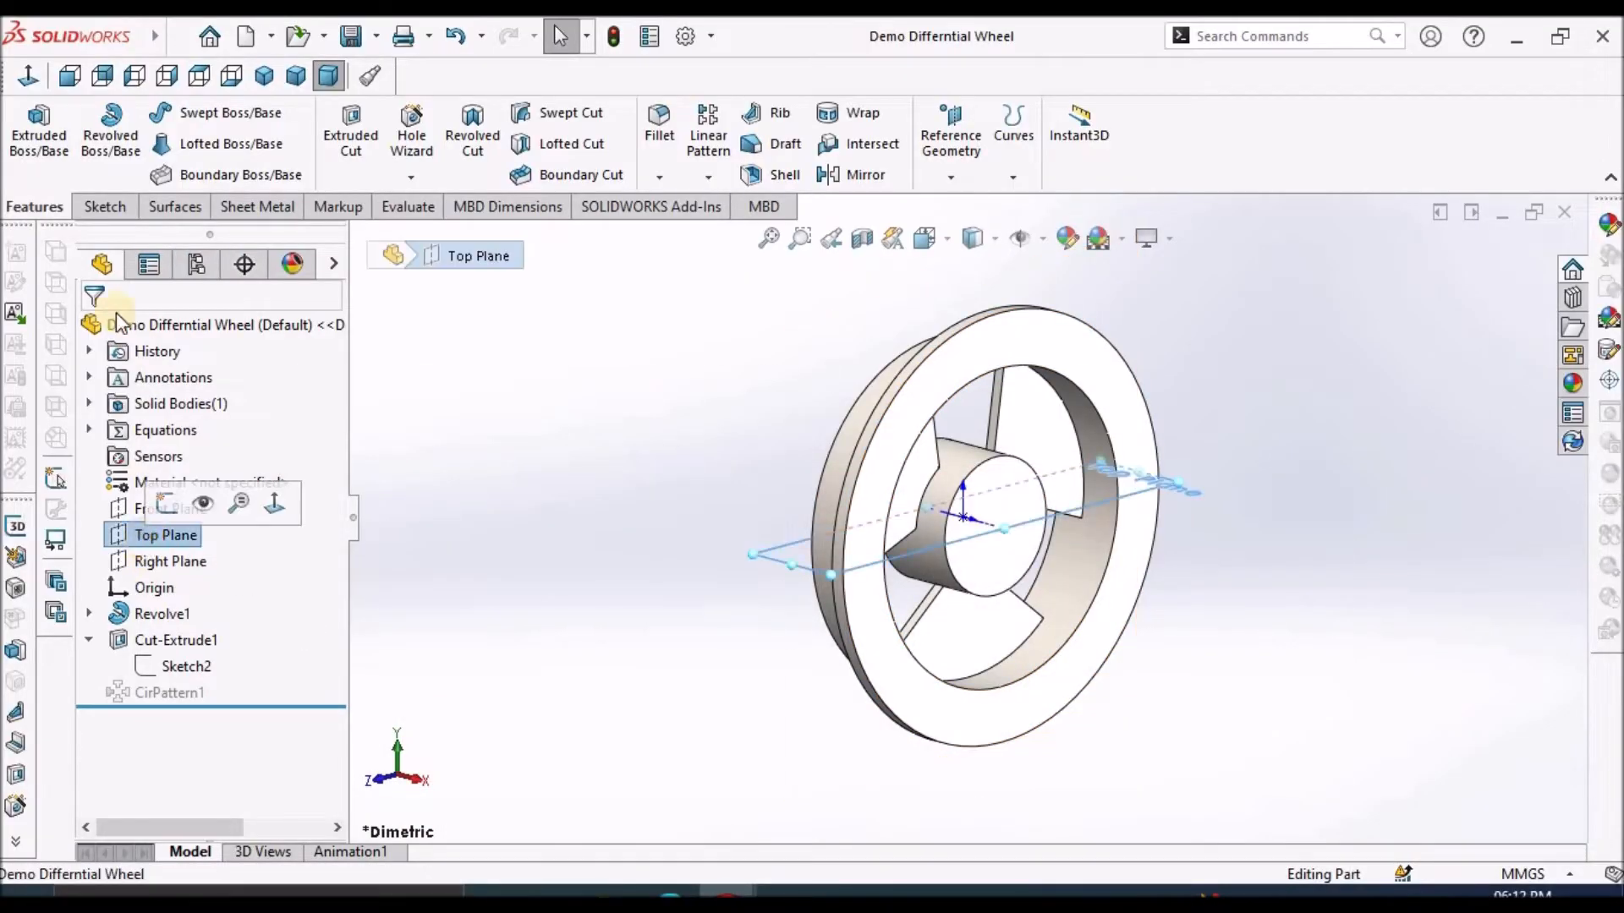
left_click(110, 206)
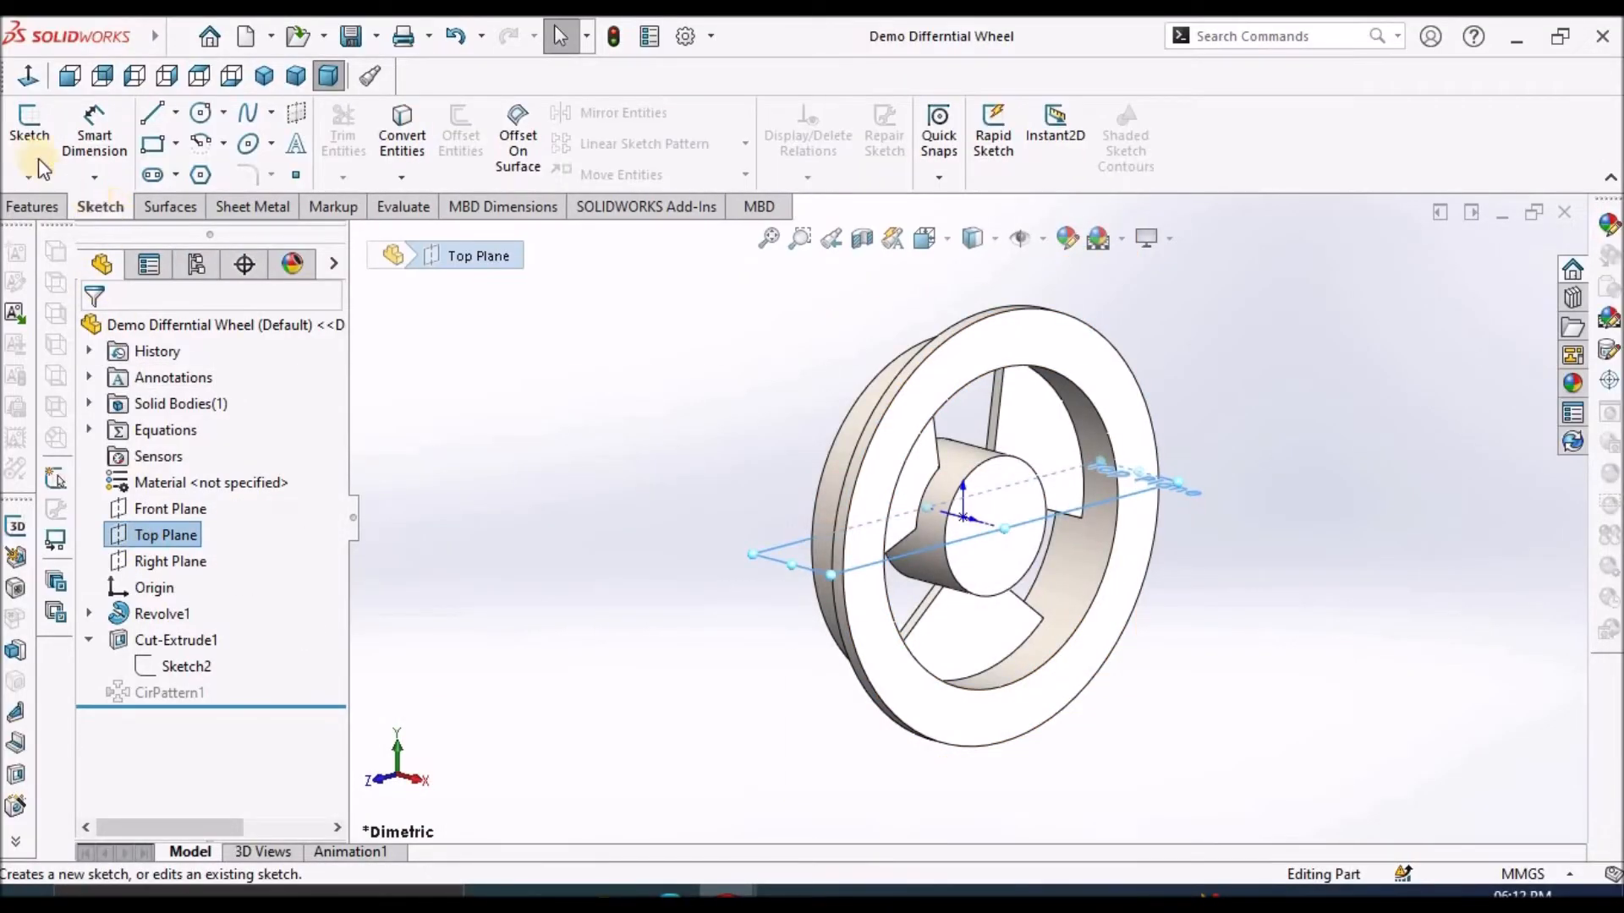
left_click(38, 127)
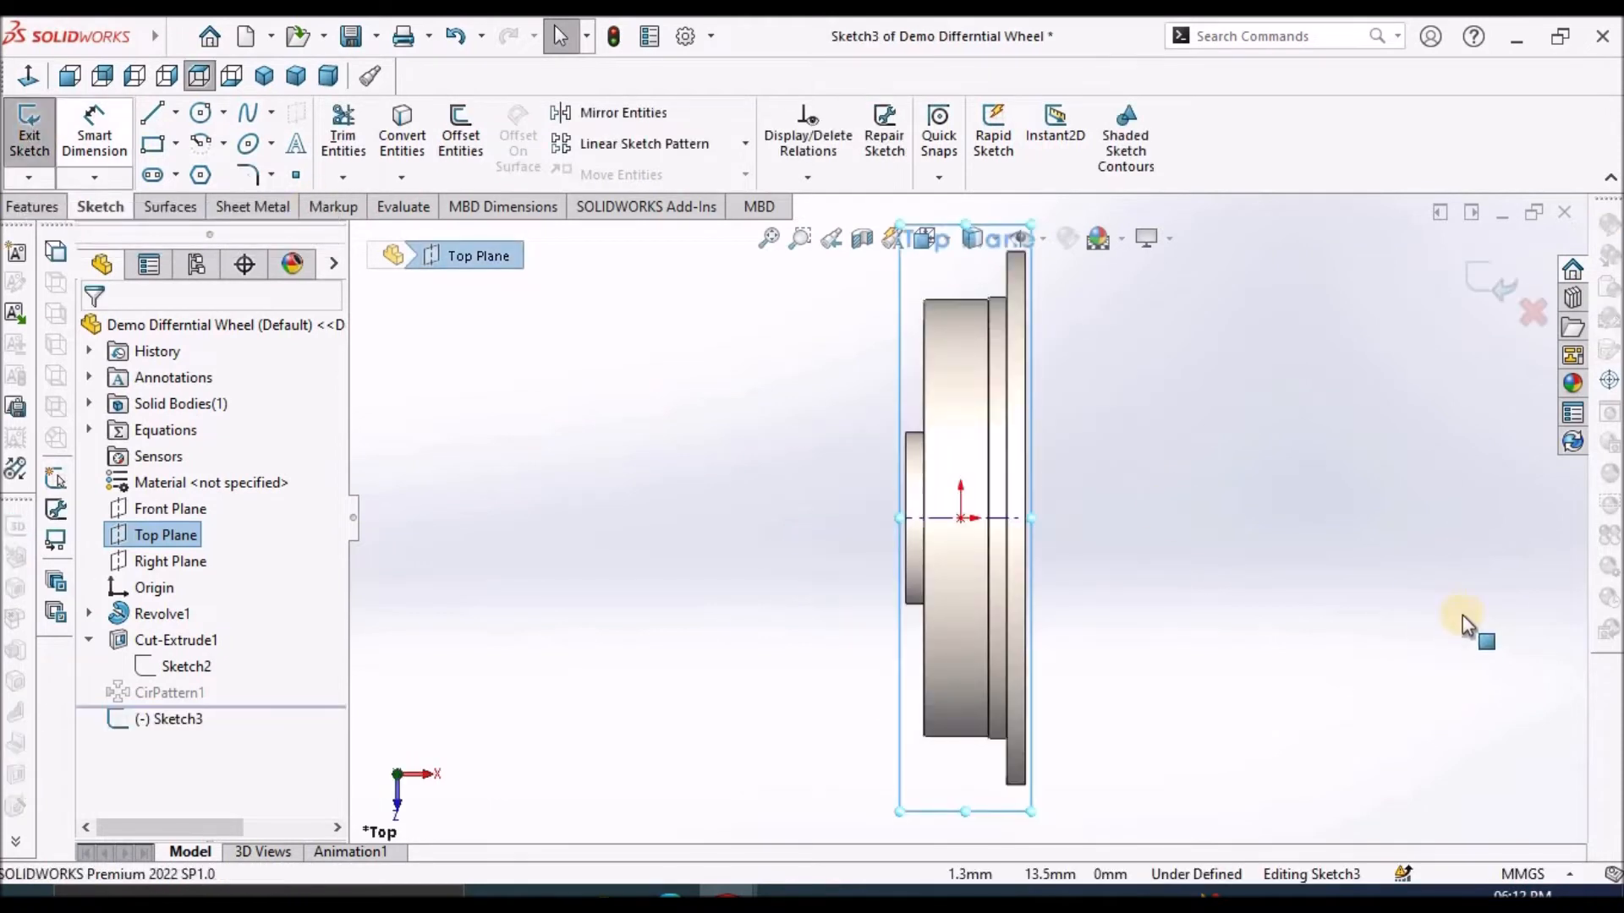
left_click(203, 113)
mouse_move(961, 518)
left_mouse_down()
mouse_move(1015, 460)
mouse_move(998, 482)
left_mouse_up()
right_click(1227, 470)
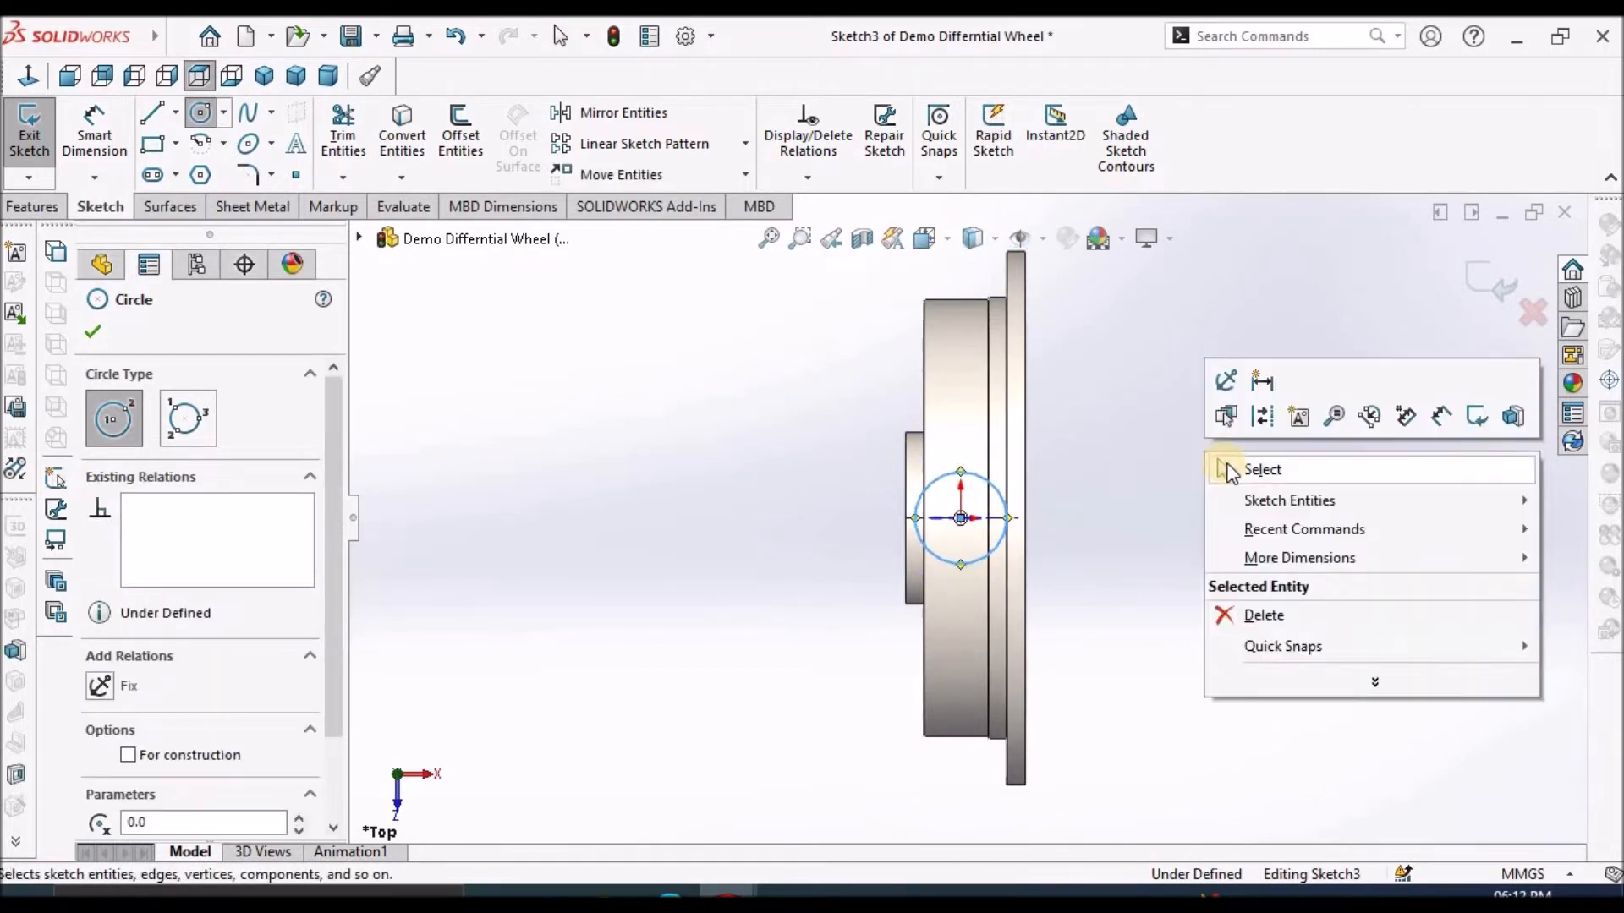
left_click(1228, 471)
Dimension the circle on the Top Plane with a diameter of 9.5 mm.
left_click(93, 127)
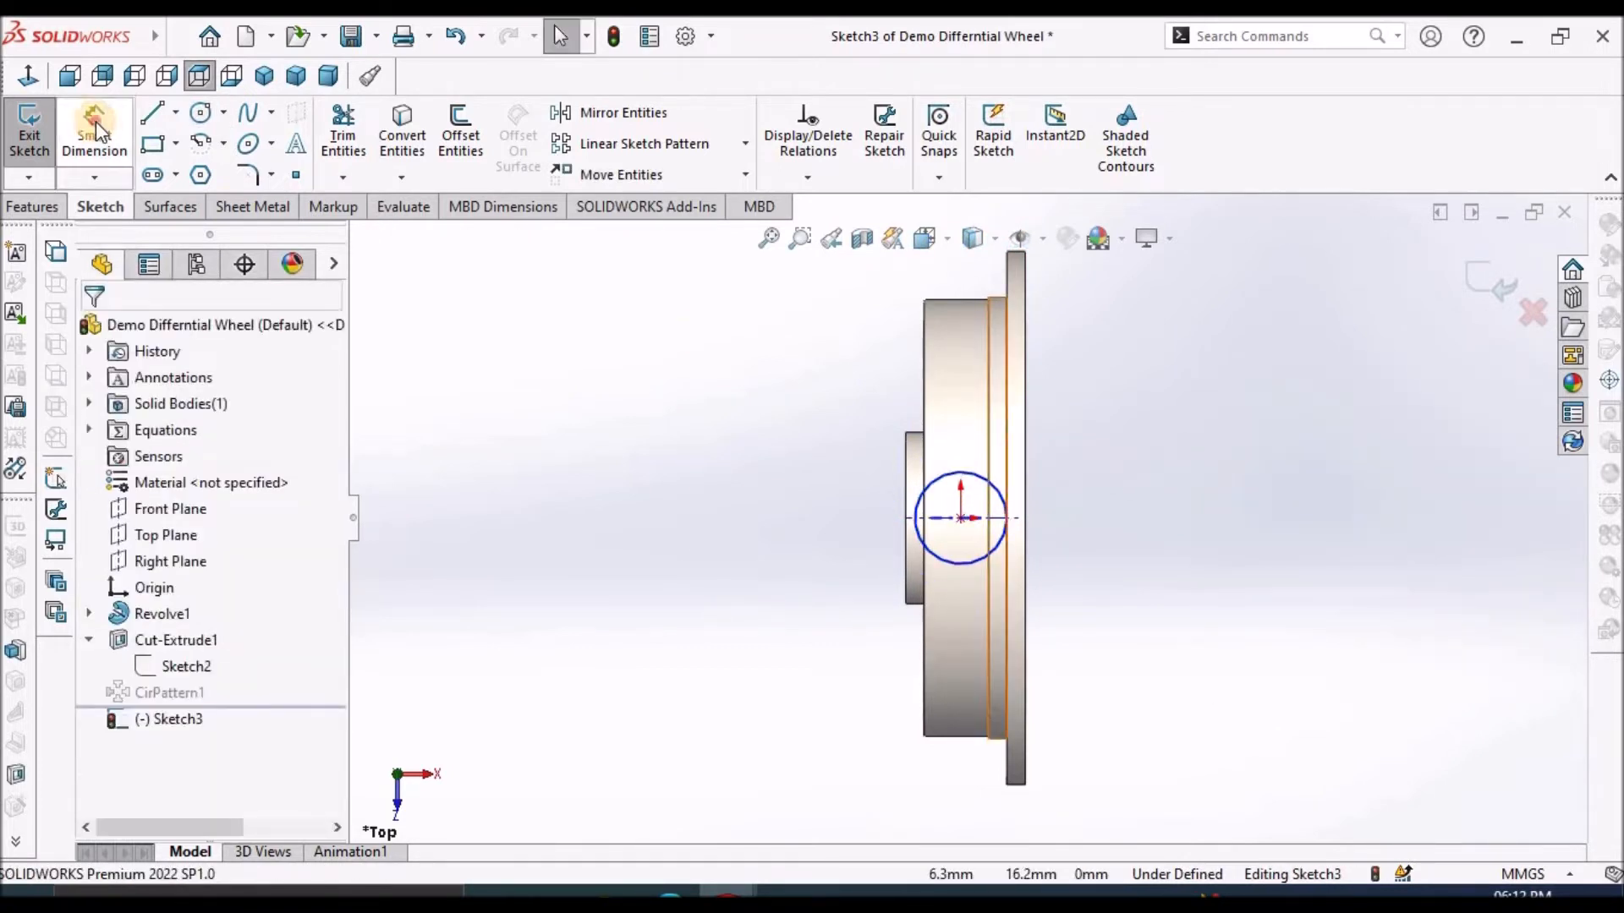
left_click(948, 560)
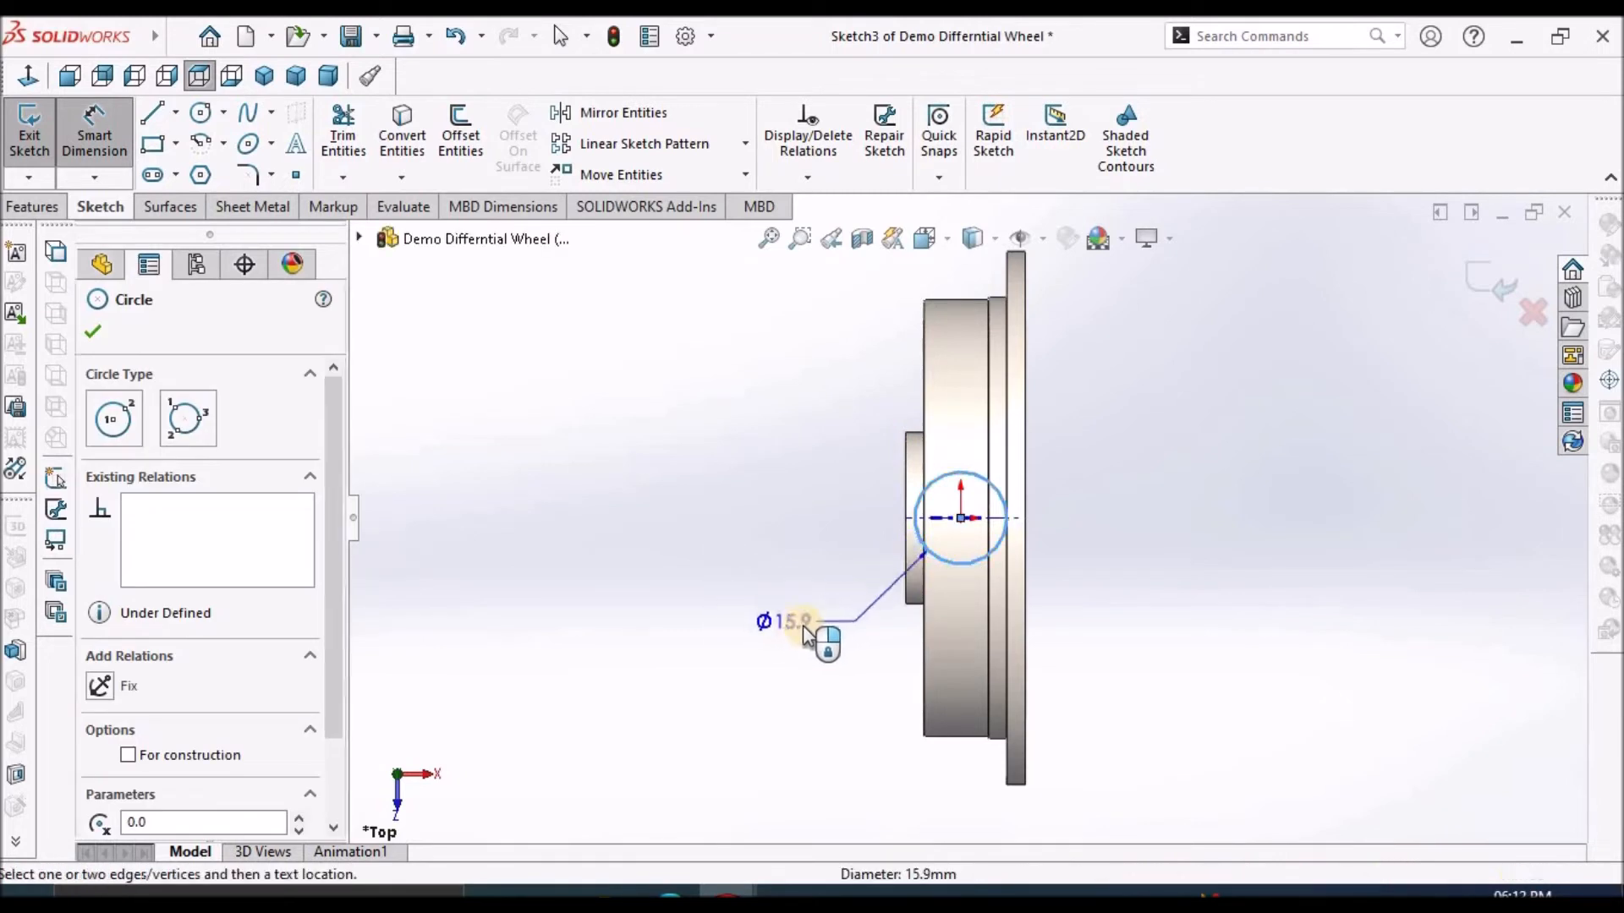
left_click(803, 626)
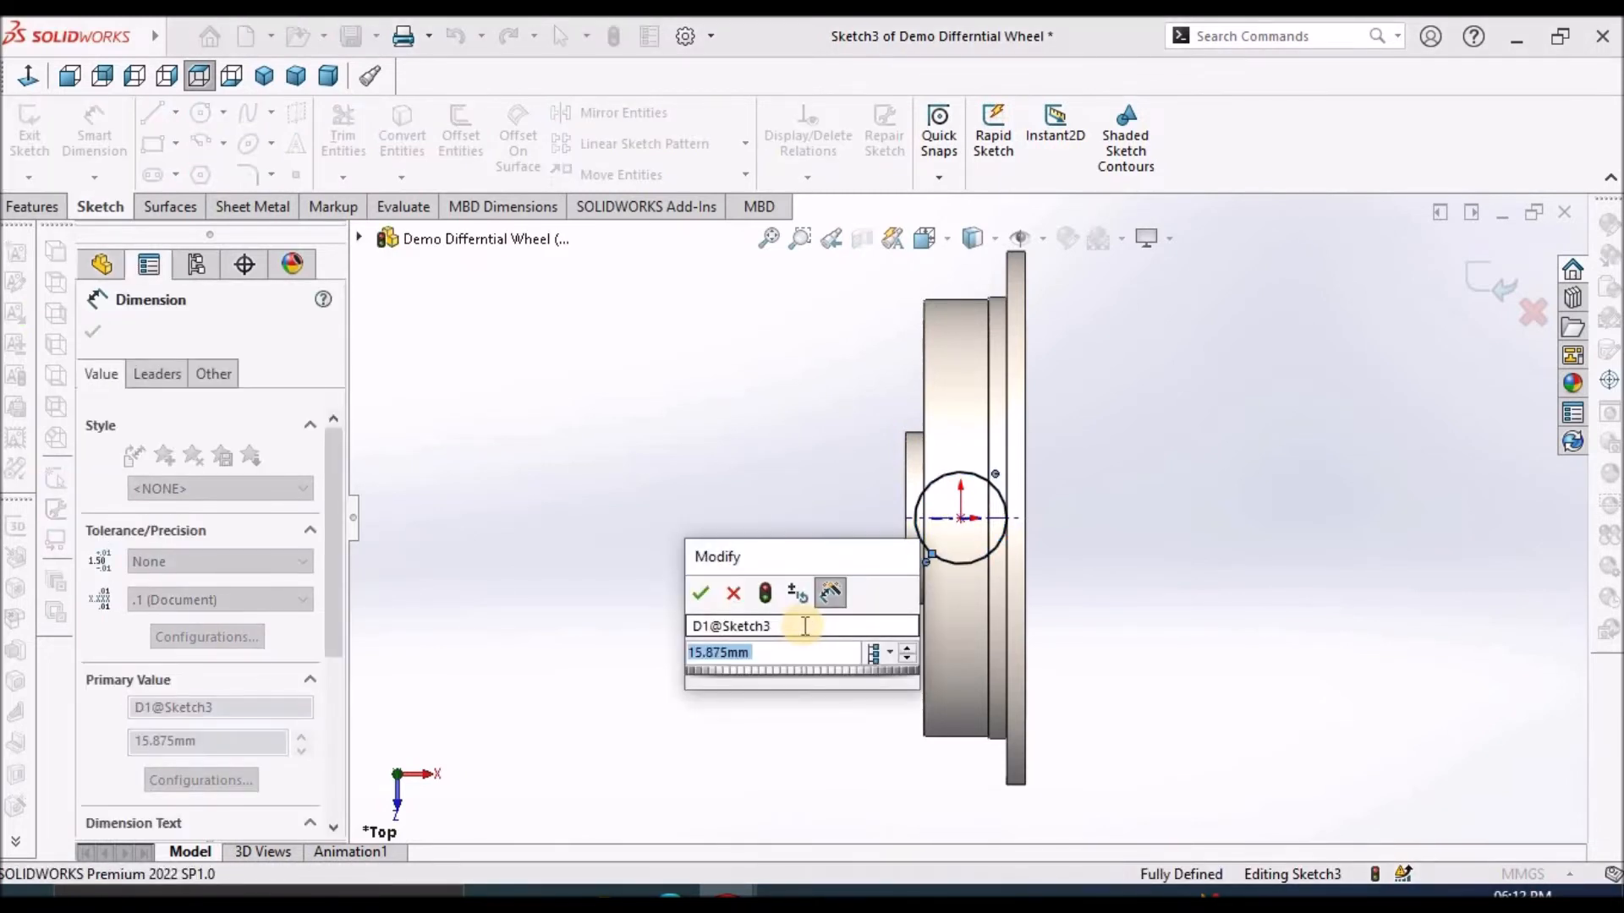
type("95")
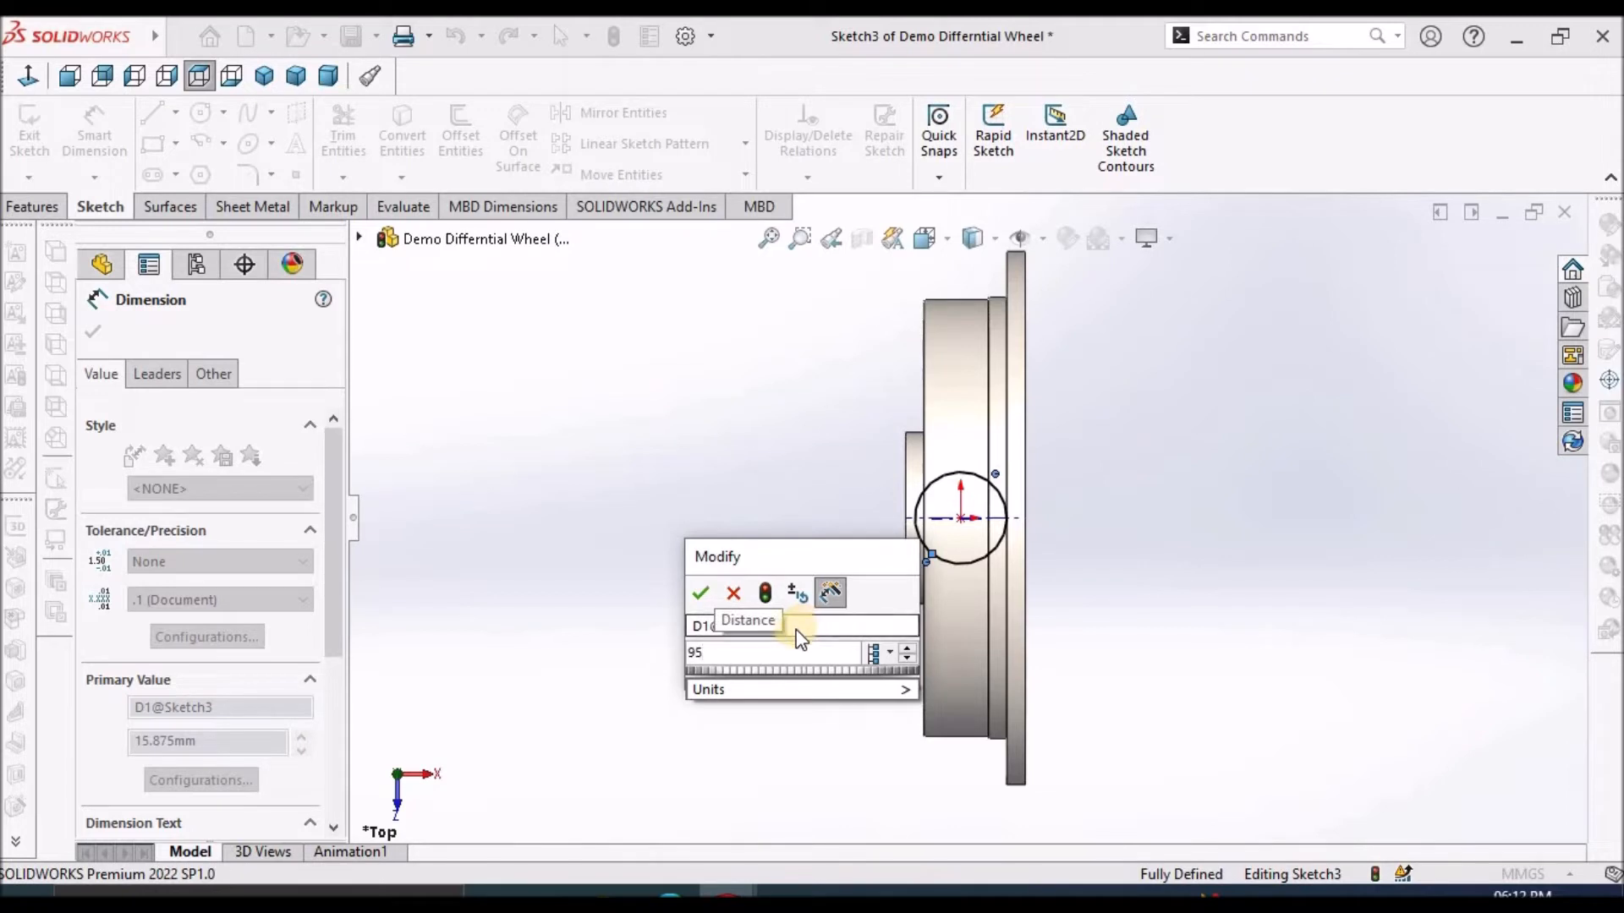
key("BackSpace")
type(".5")
key("Return")
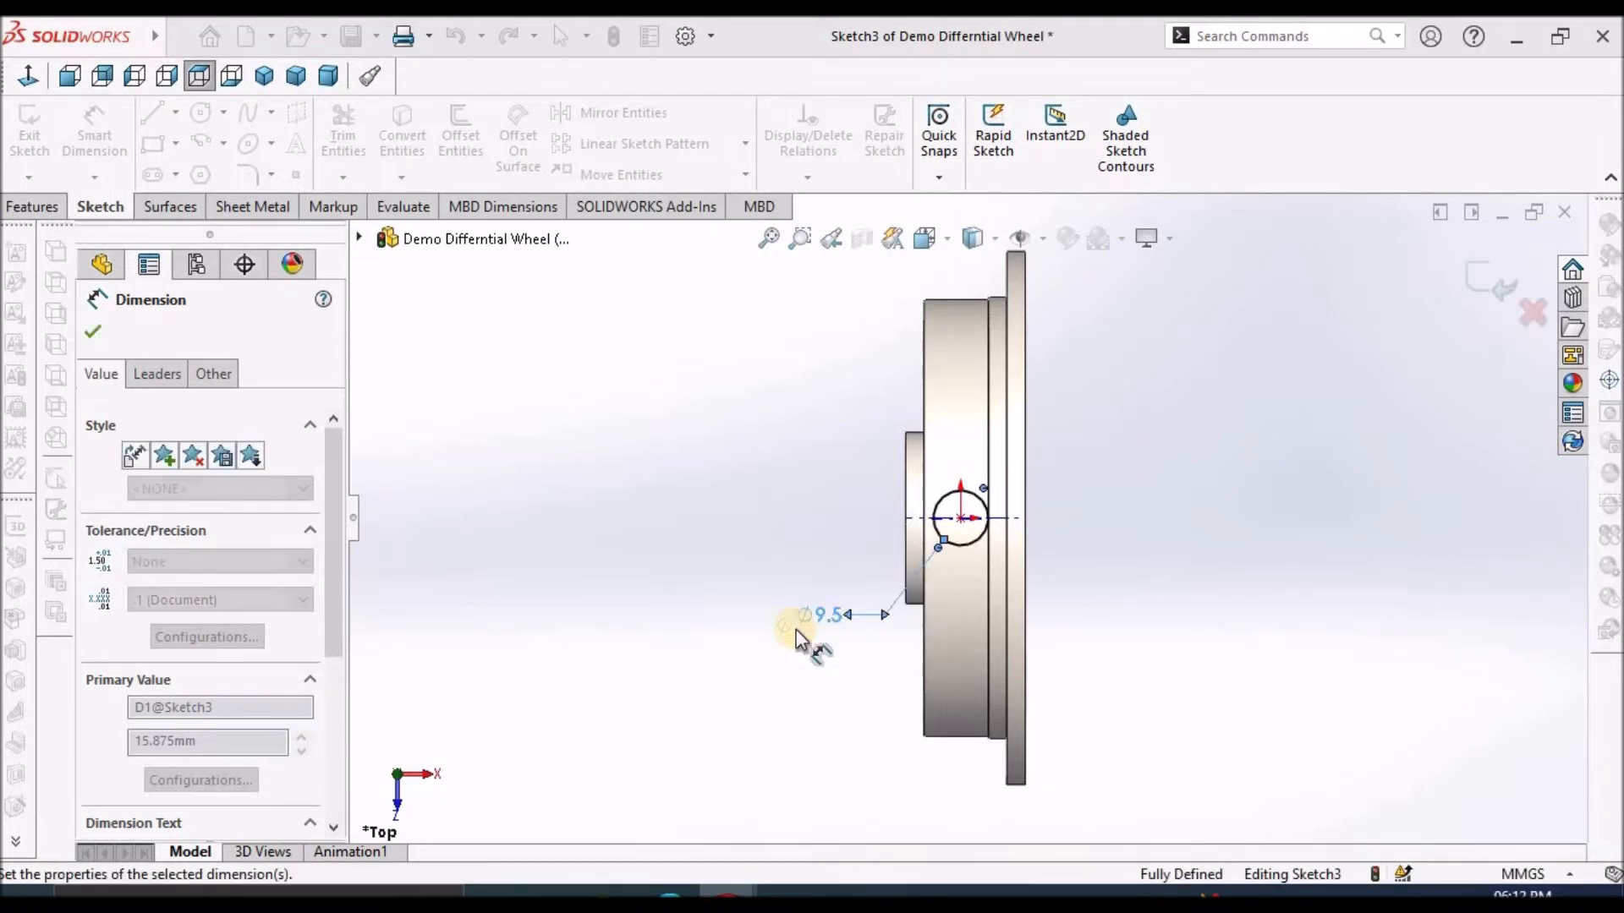
left_click(623, 597)
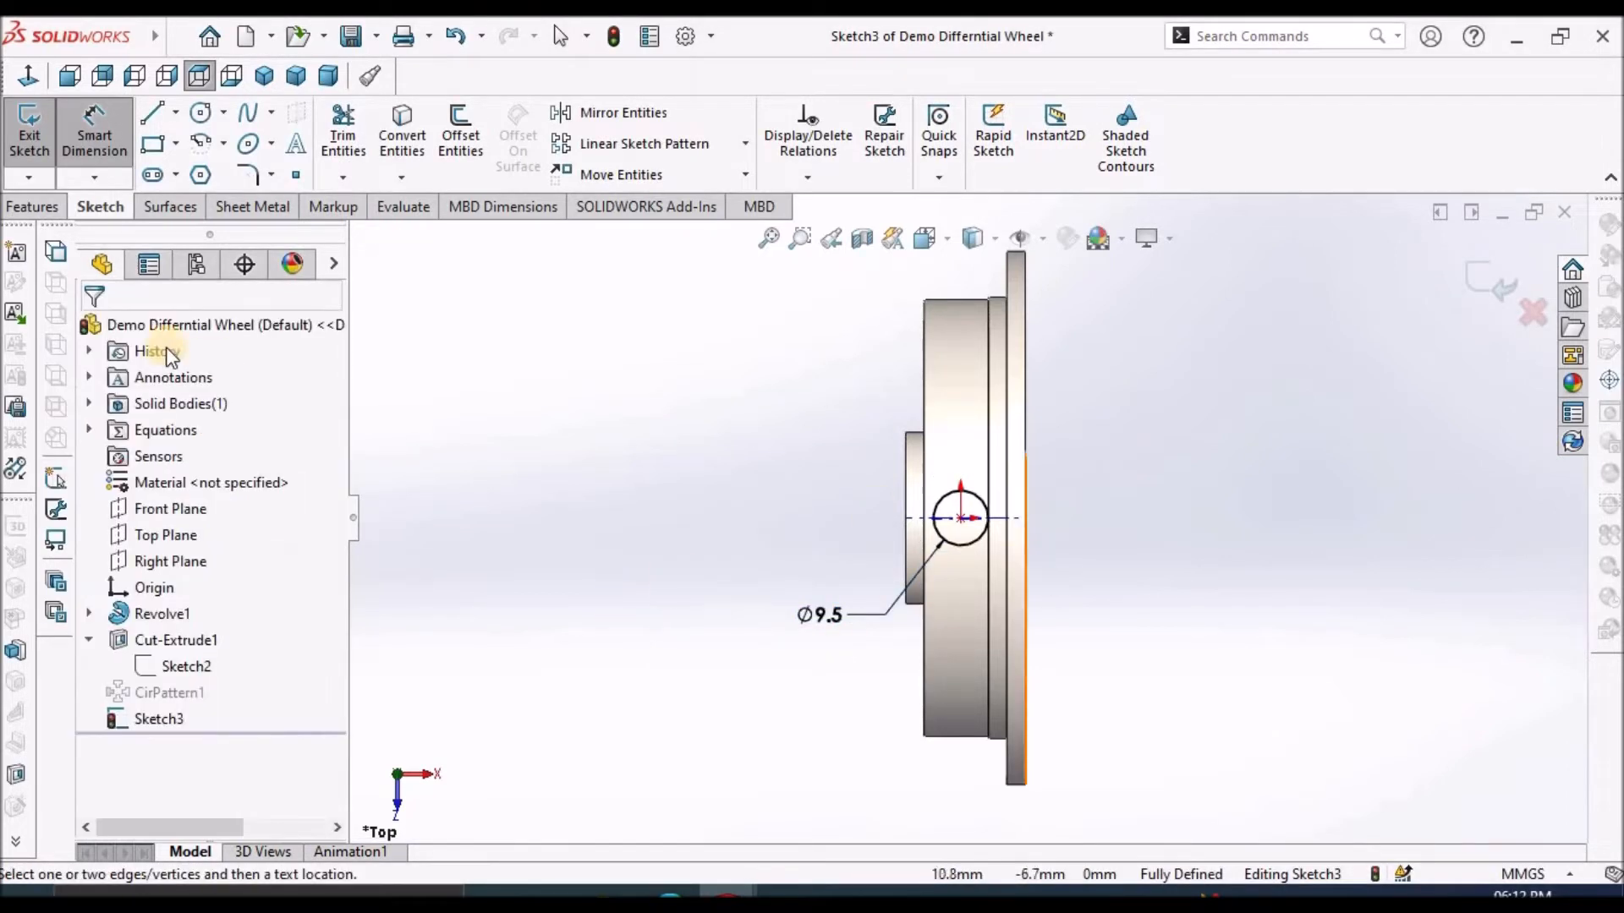
Extrude the 9.5 mm circle as a blind boss with a depth of 22.2 mm.
left_click(52, 210)
left_click(38, 136)
middle_click_drag(1027, 526, 890, 464)
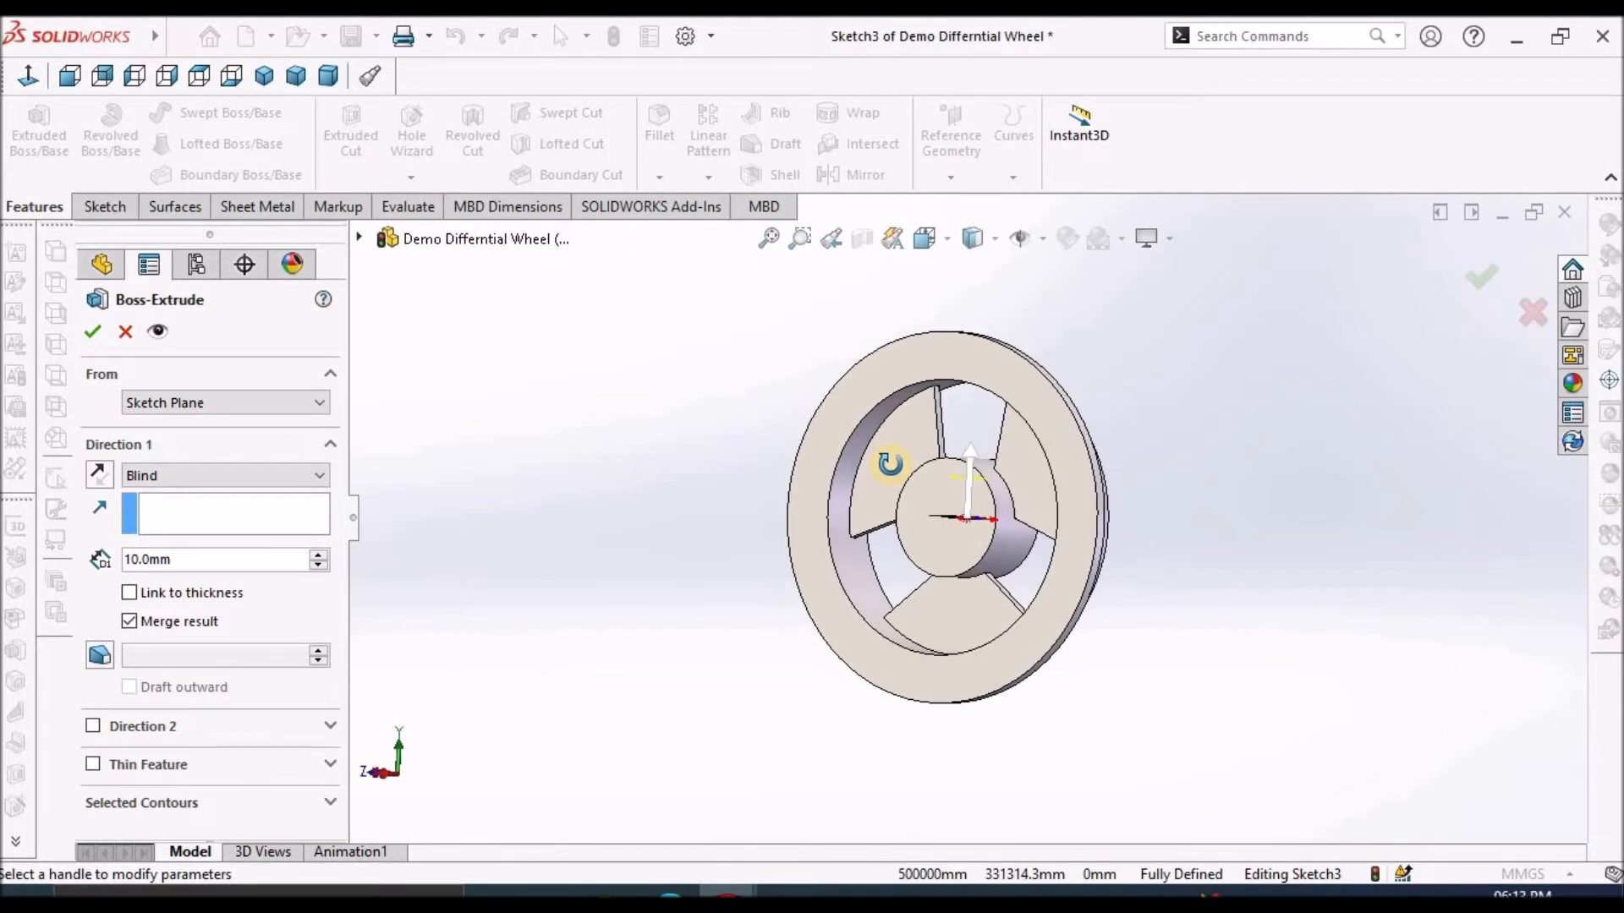
left_click(165, 565)
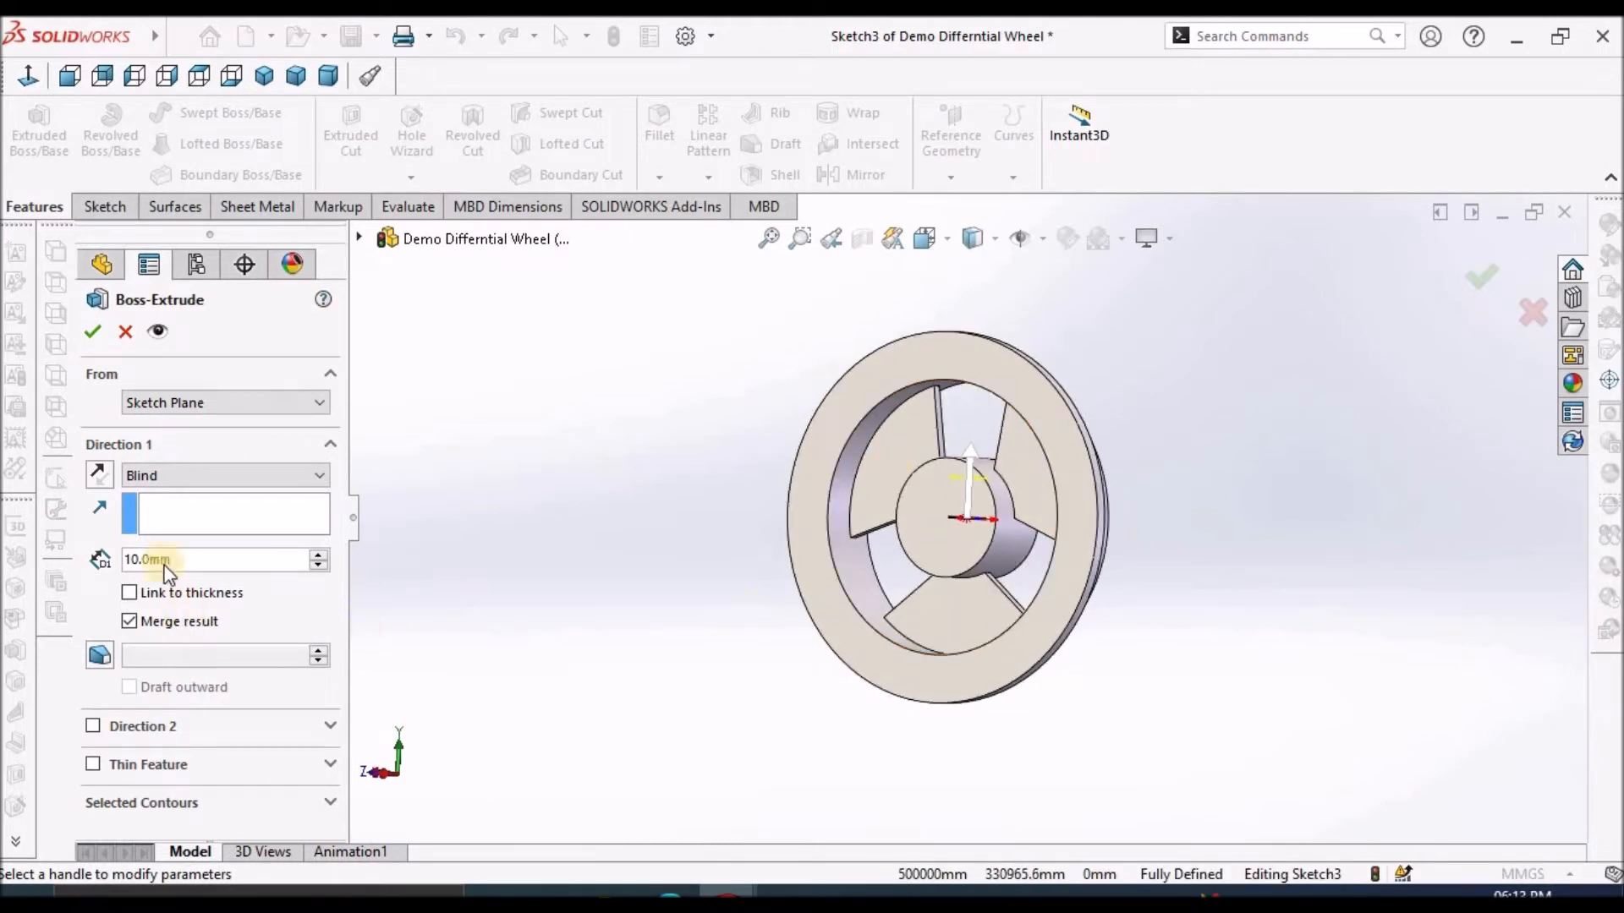
double_click(163, 562)
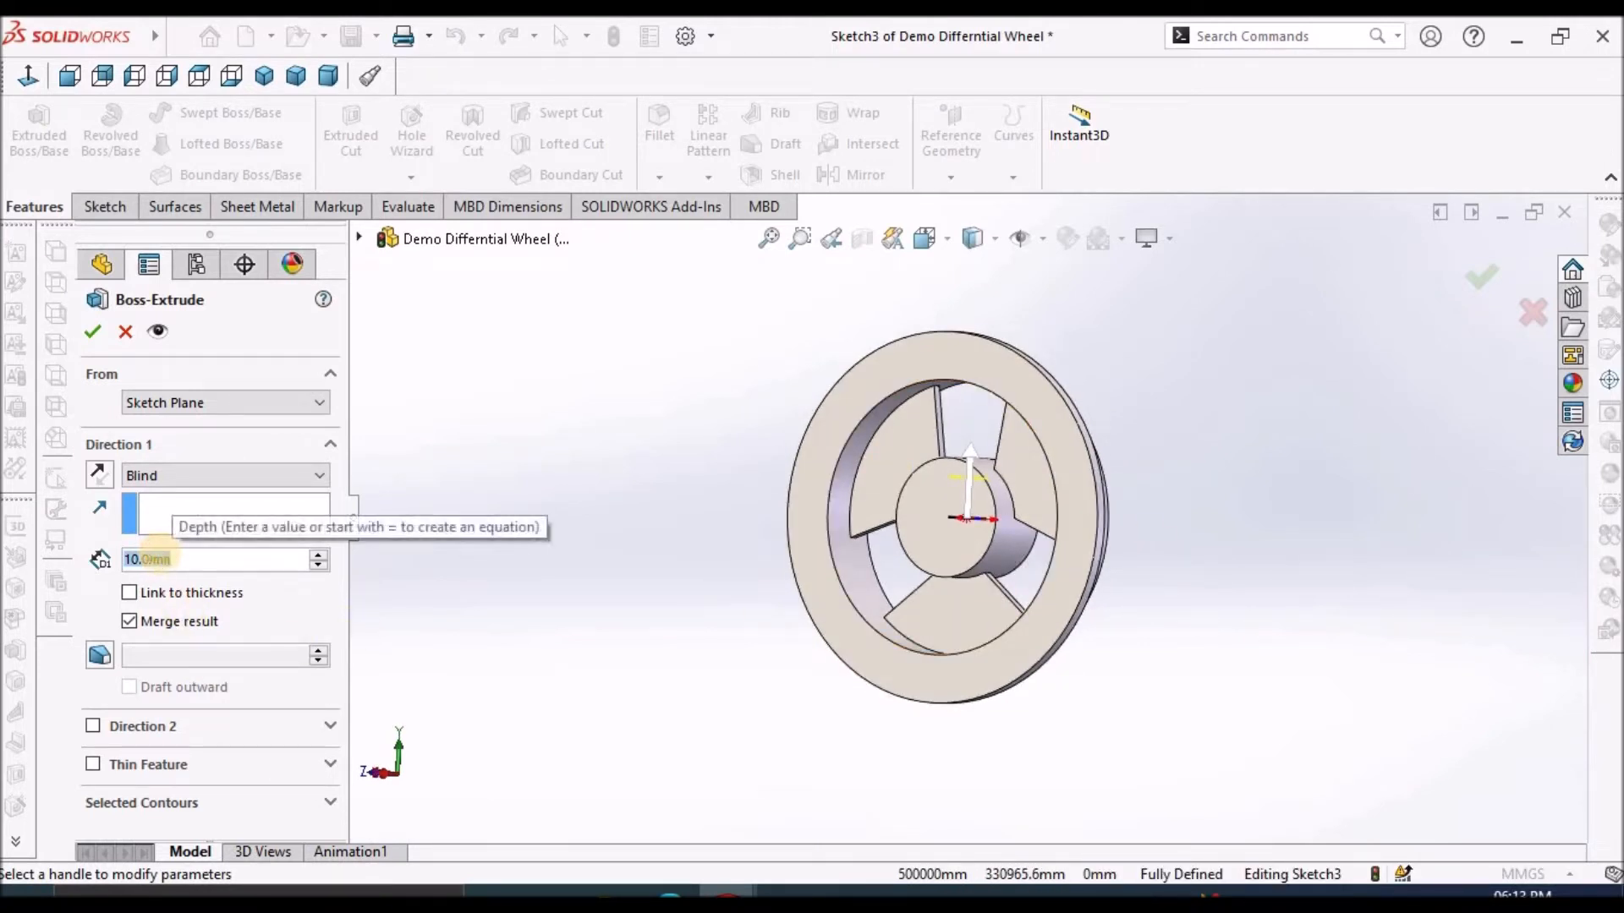
type("22.2")
key("Return")
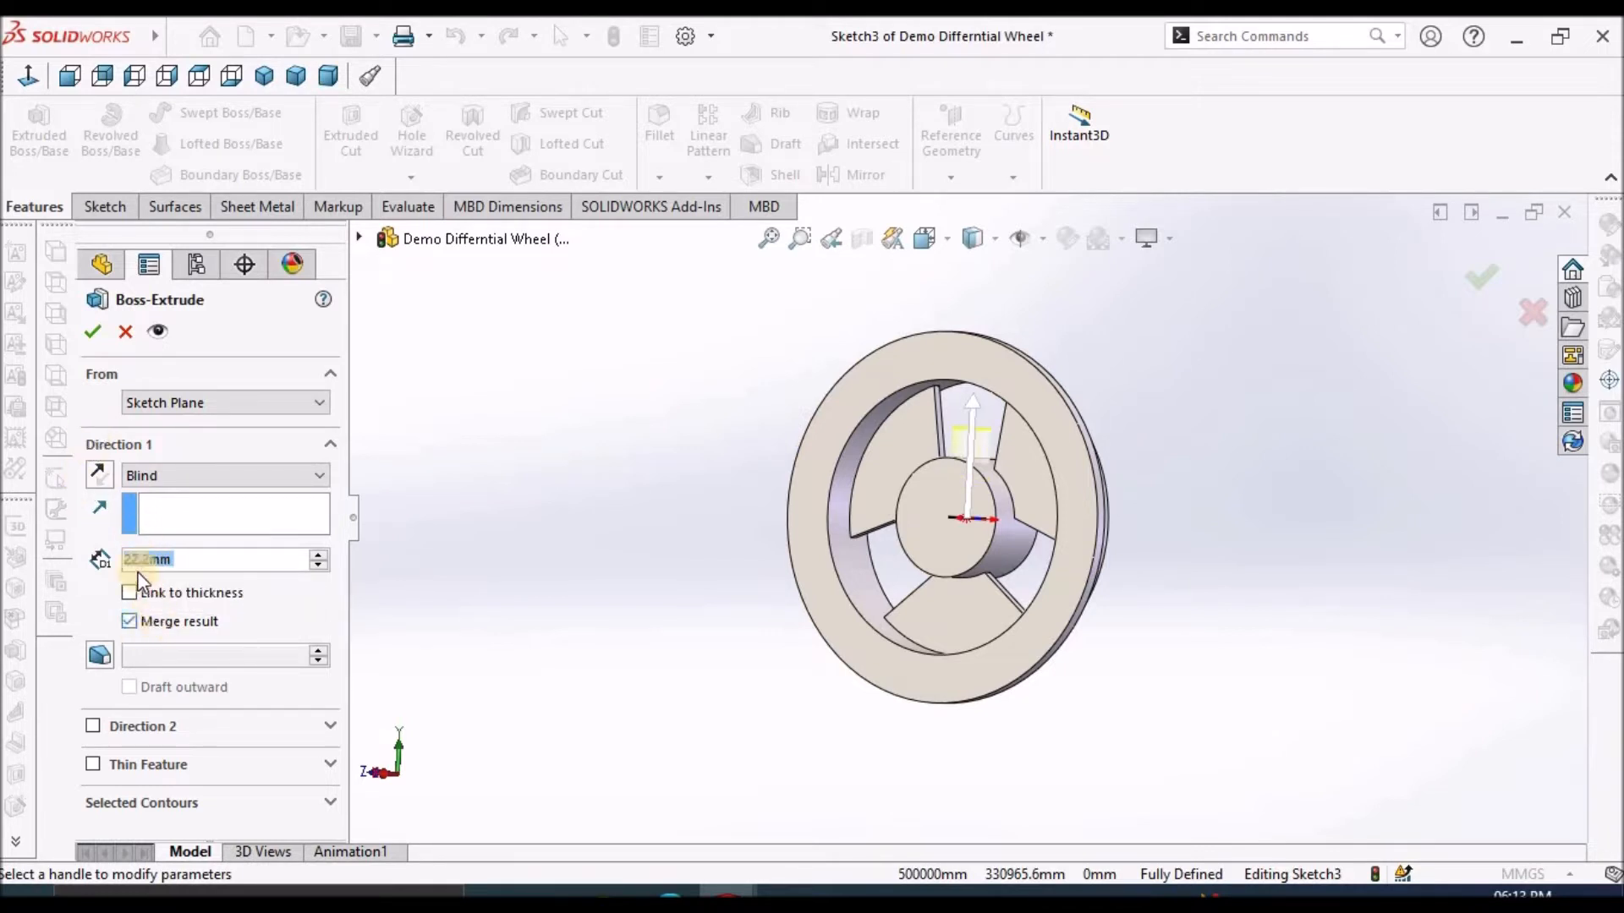
left_click(94, 332)
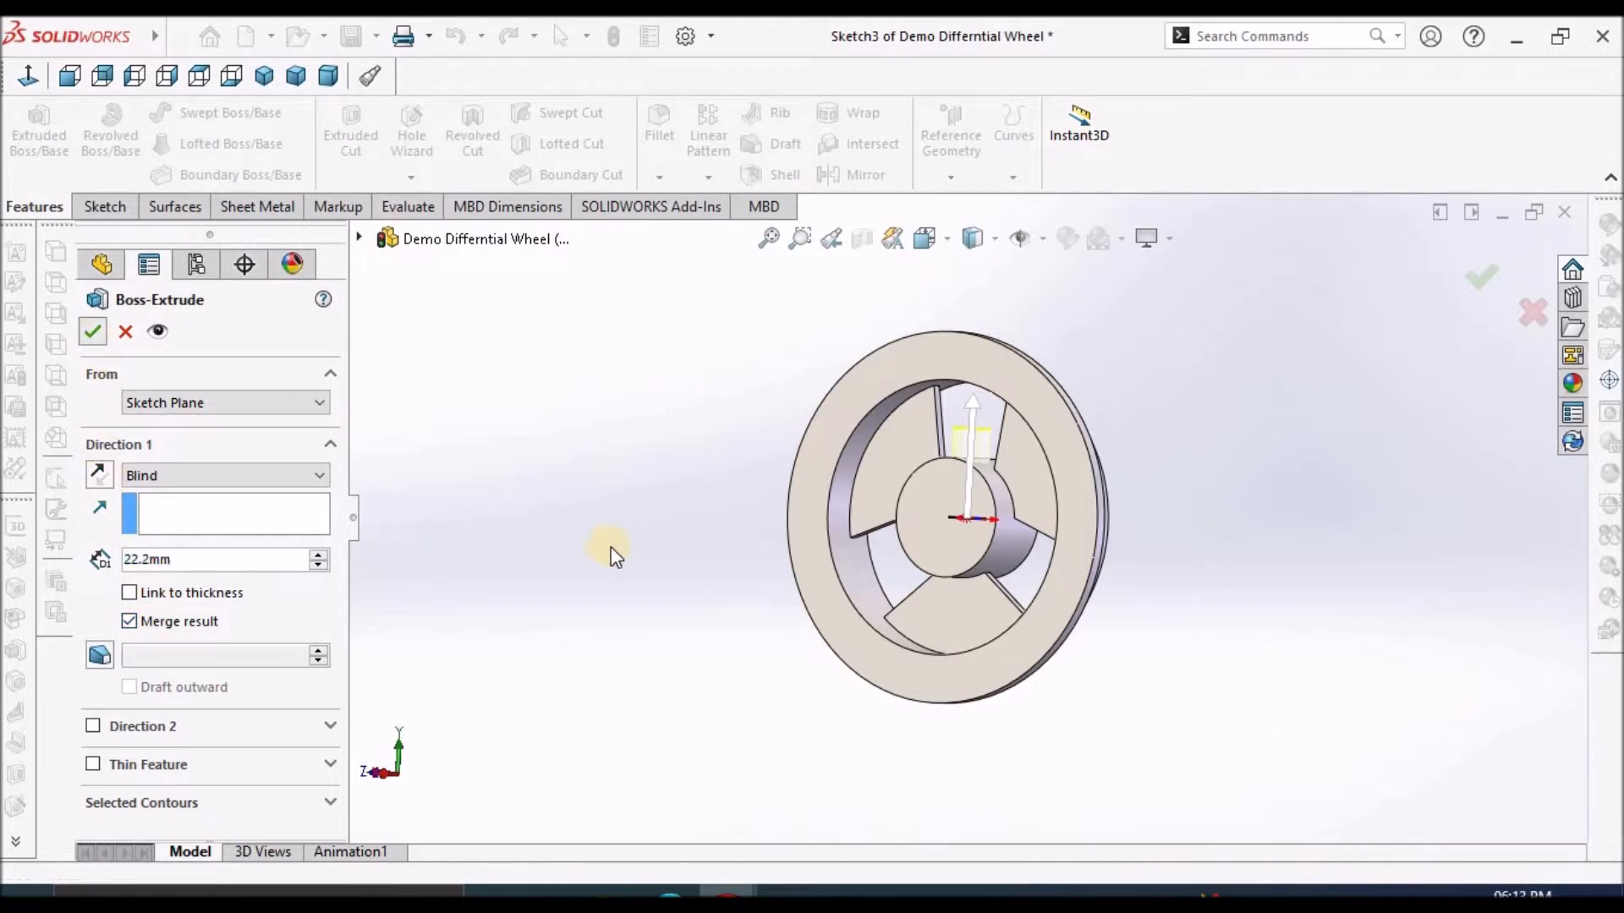
Start a sketch on the Top Plane and draw a circle about 27.2 mm in diameter centred on the origin.
middle_click_drag(1033, 472, 1134, 551)
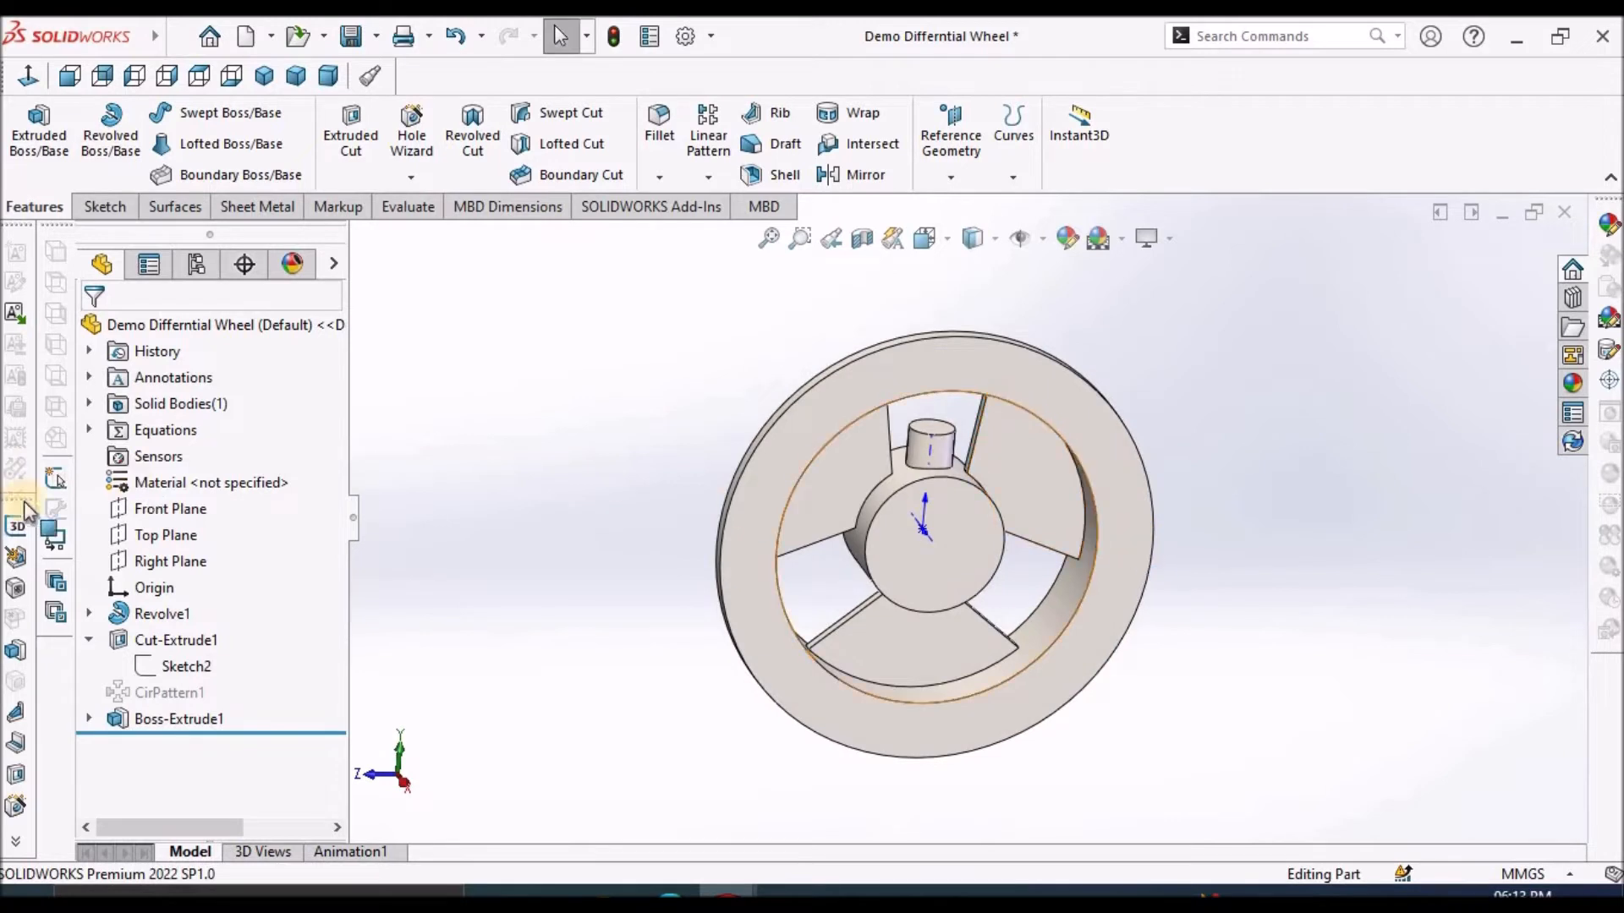
left_click(151, 539)
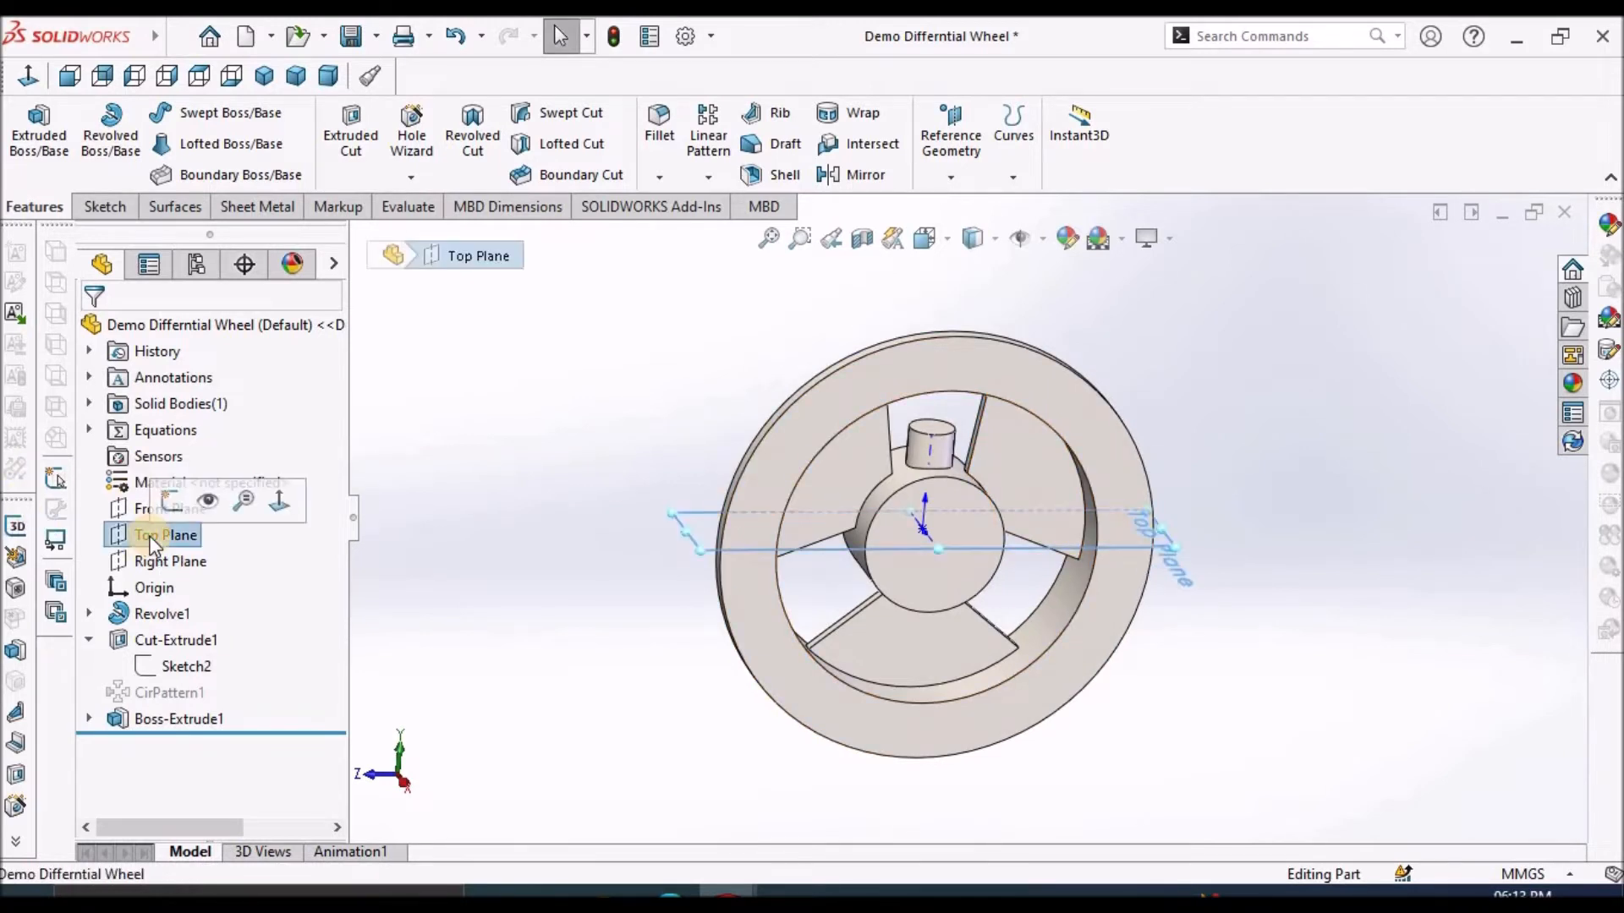
left_click(123, 206)
left_click(41, 141)
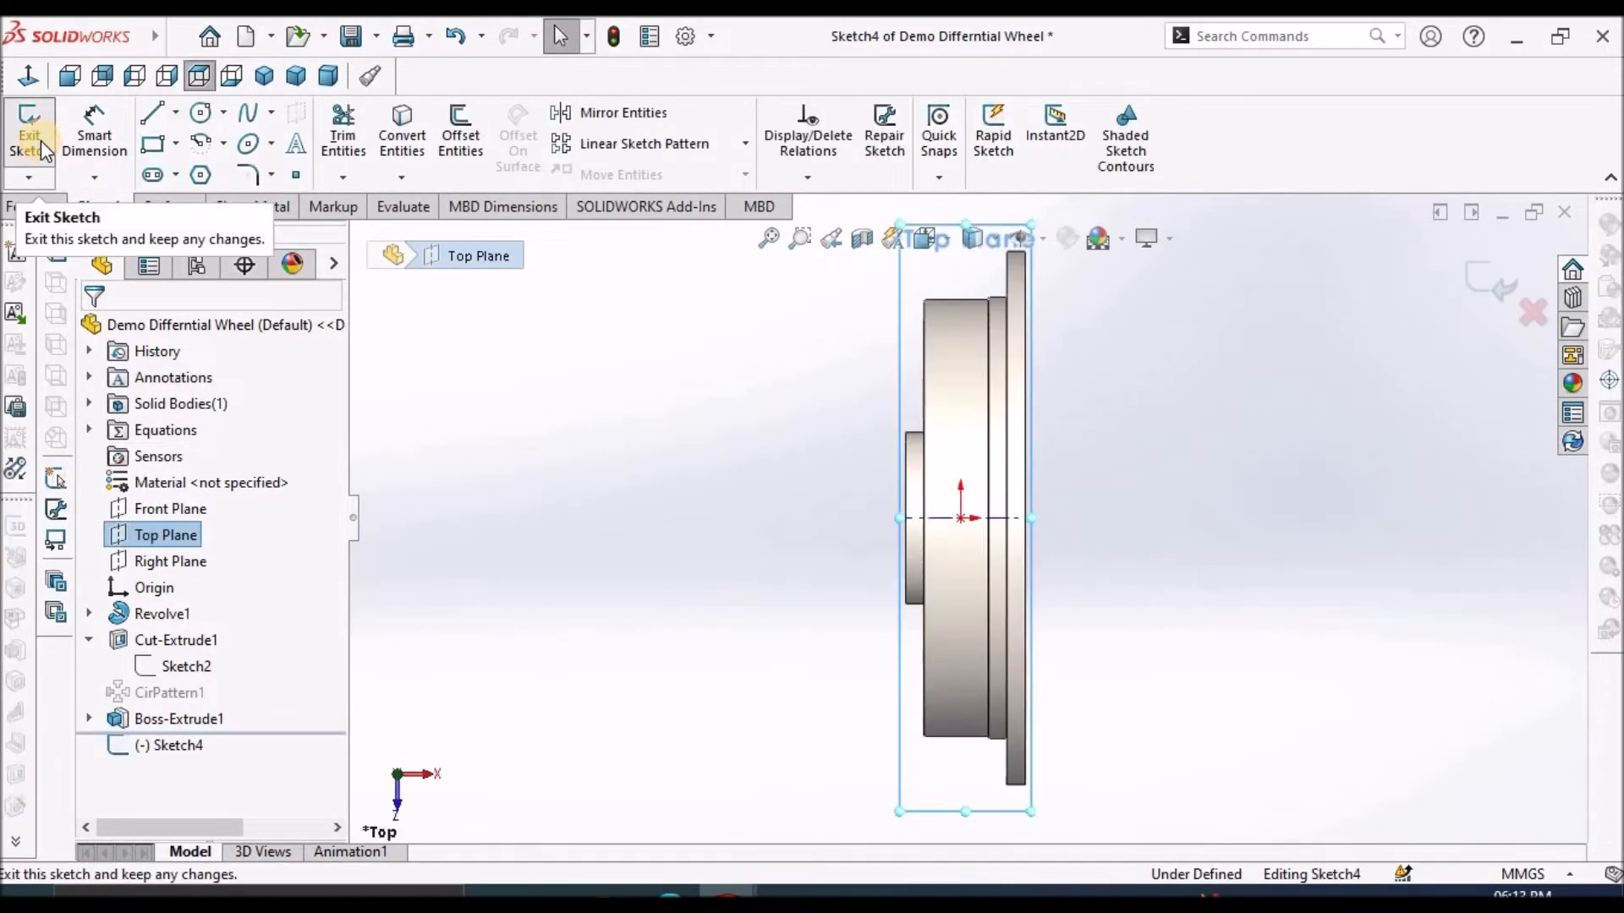
left_click(201, 111)
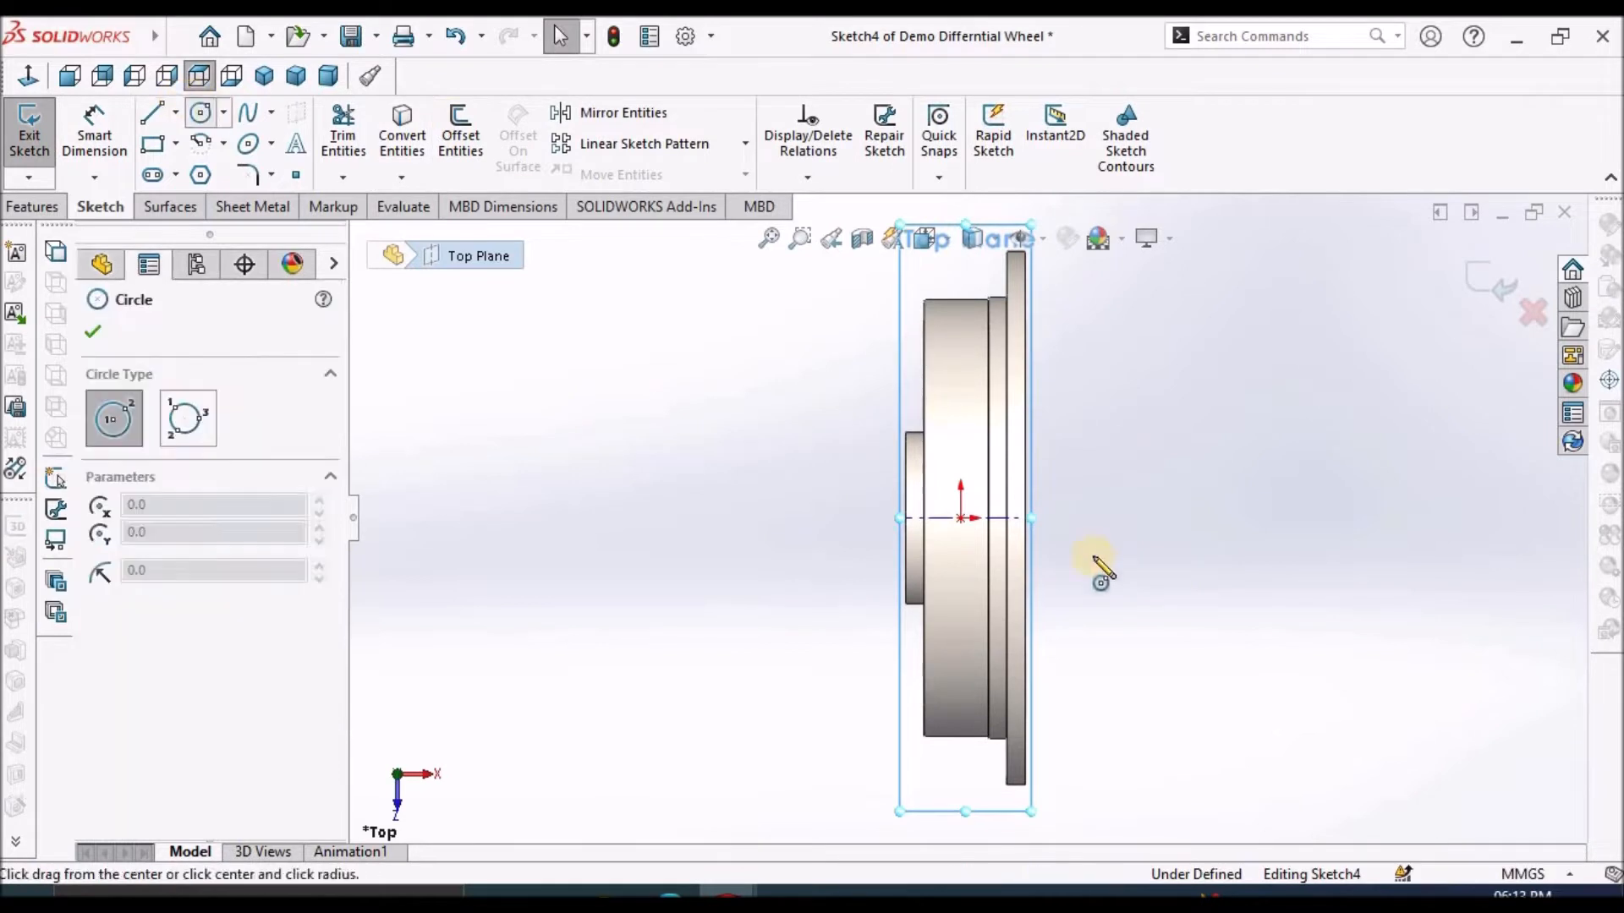
left_click(962, 518)
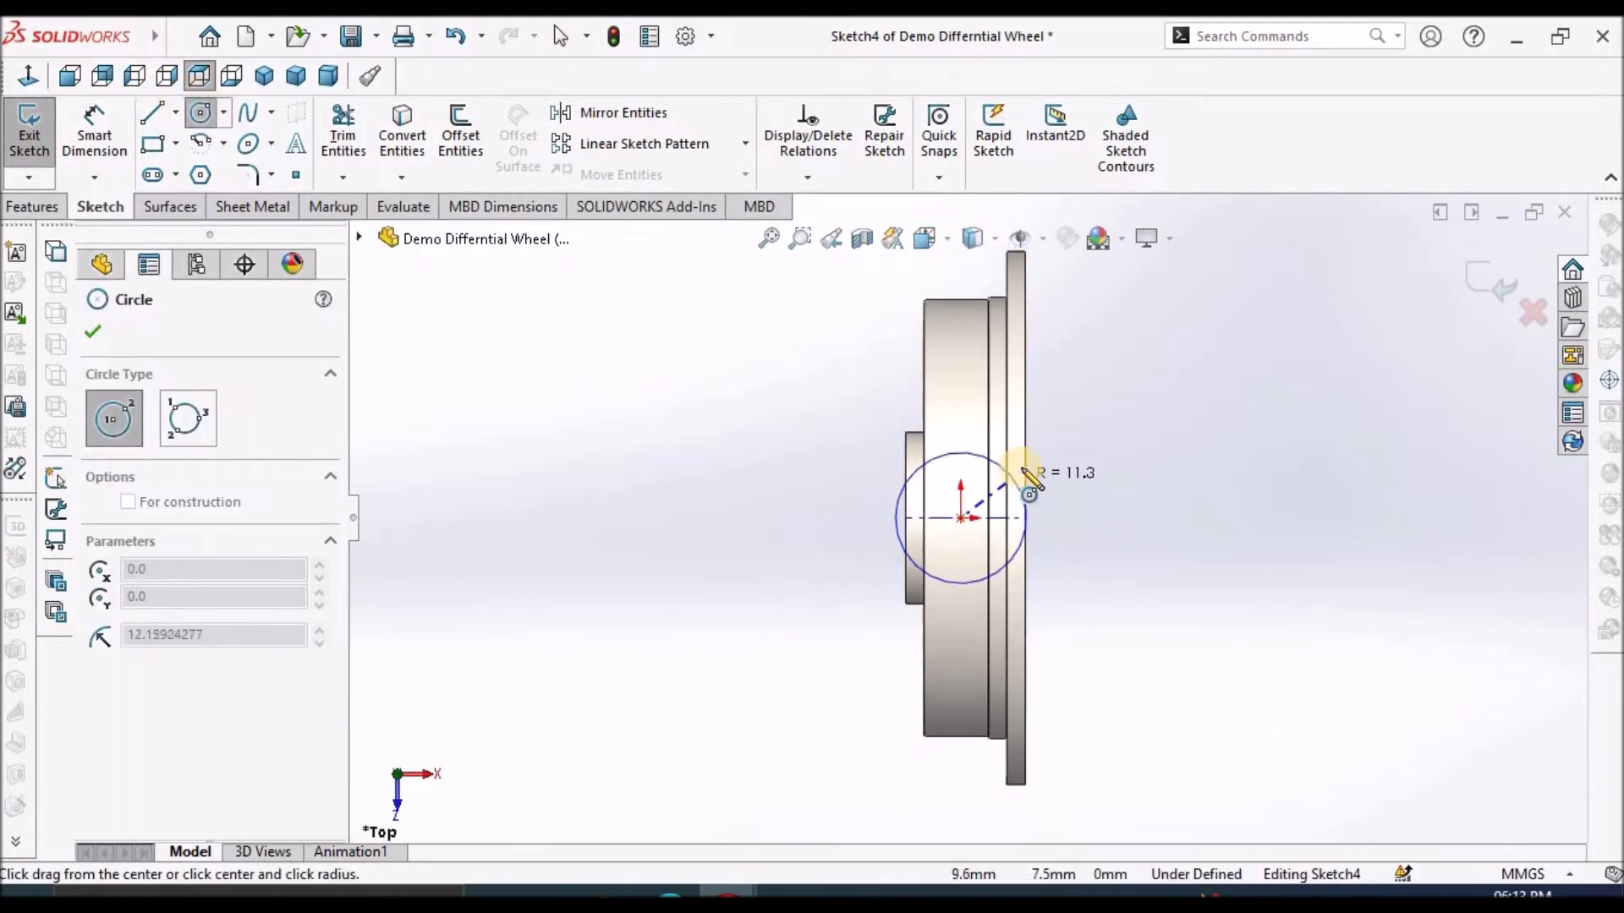
left_click(1026, 471)
right_click(1165, 461)
left_click(1185, 474)
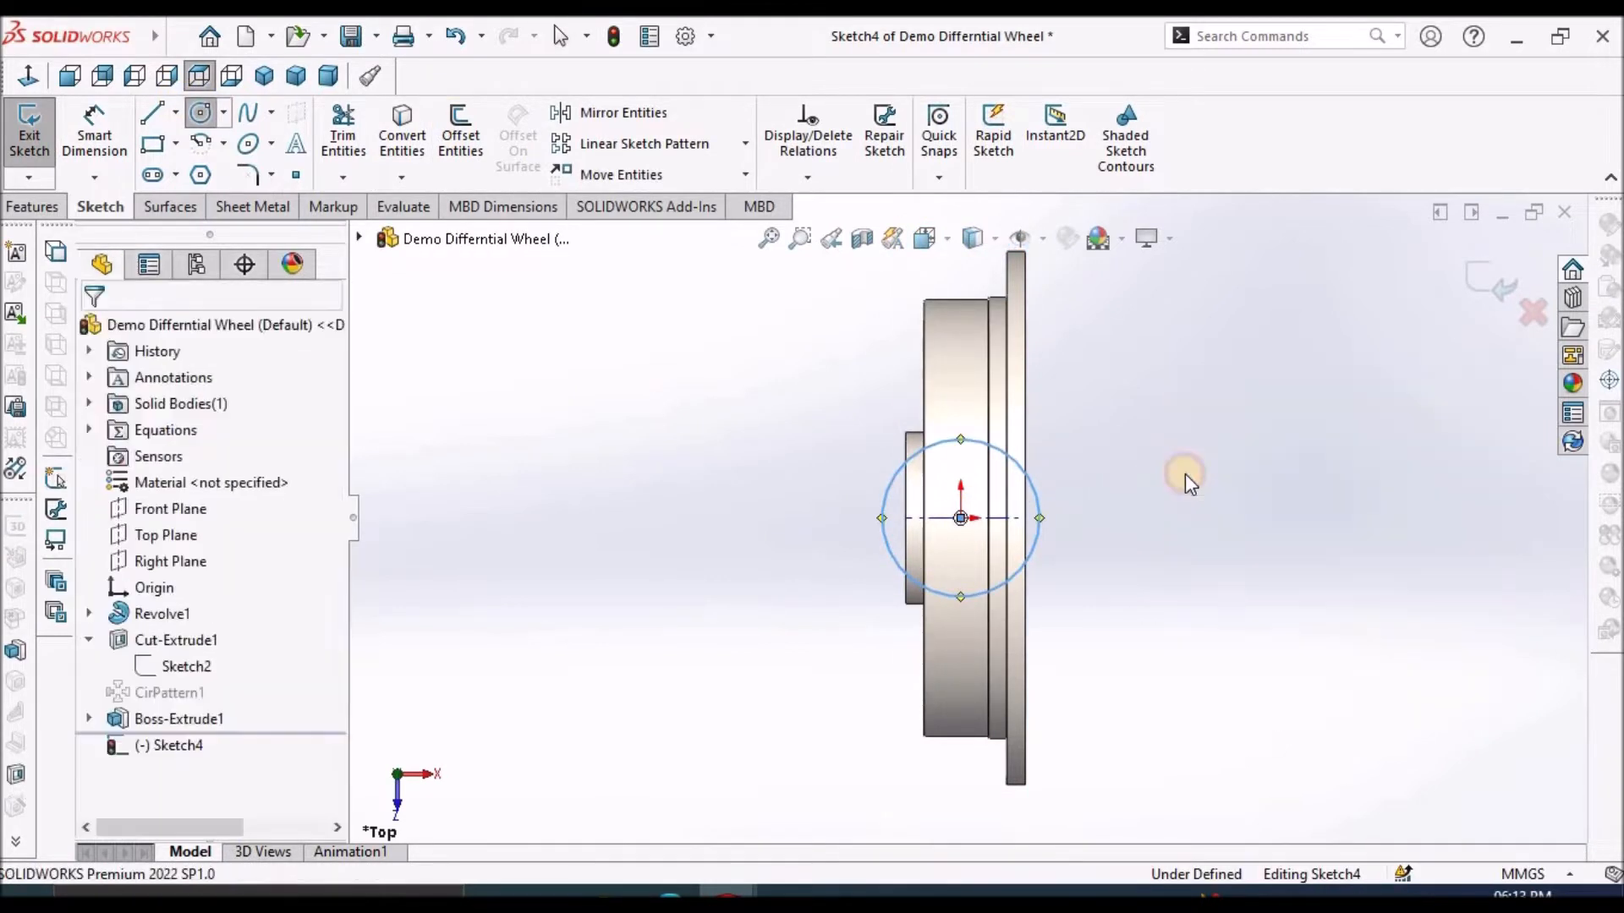
Dimension the new circle with a diameter of 11 mm.
left_click(118, 135)
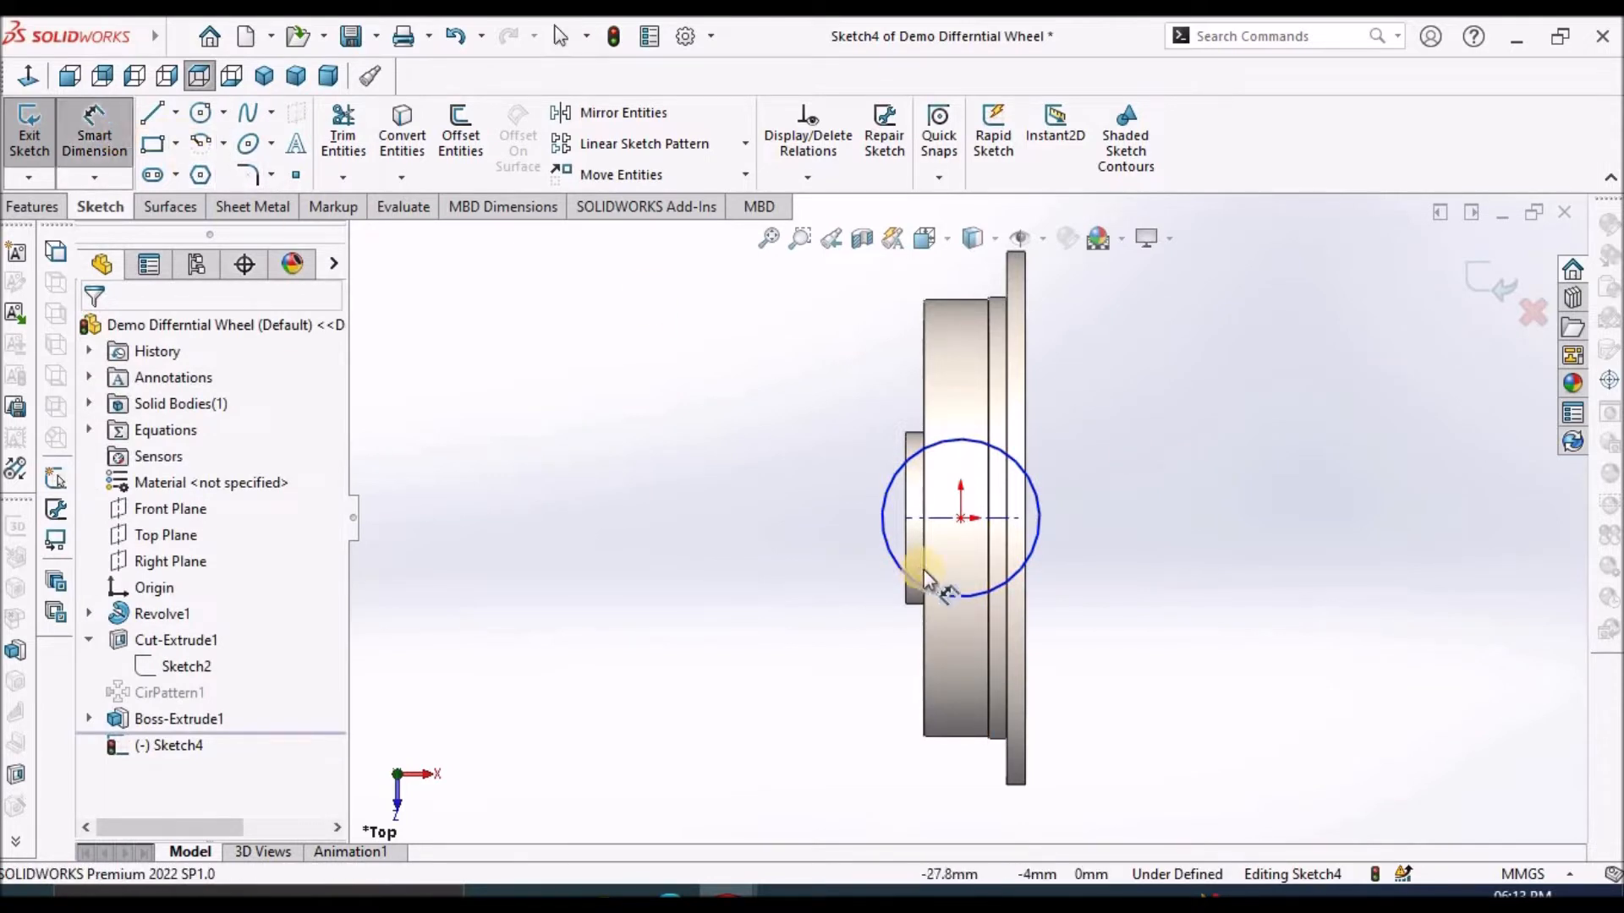
left_click(884, 555)
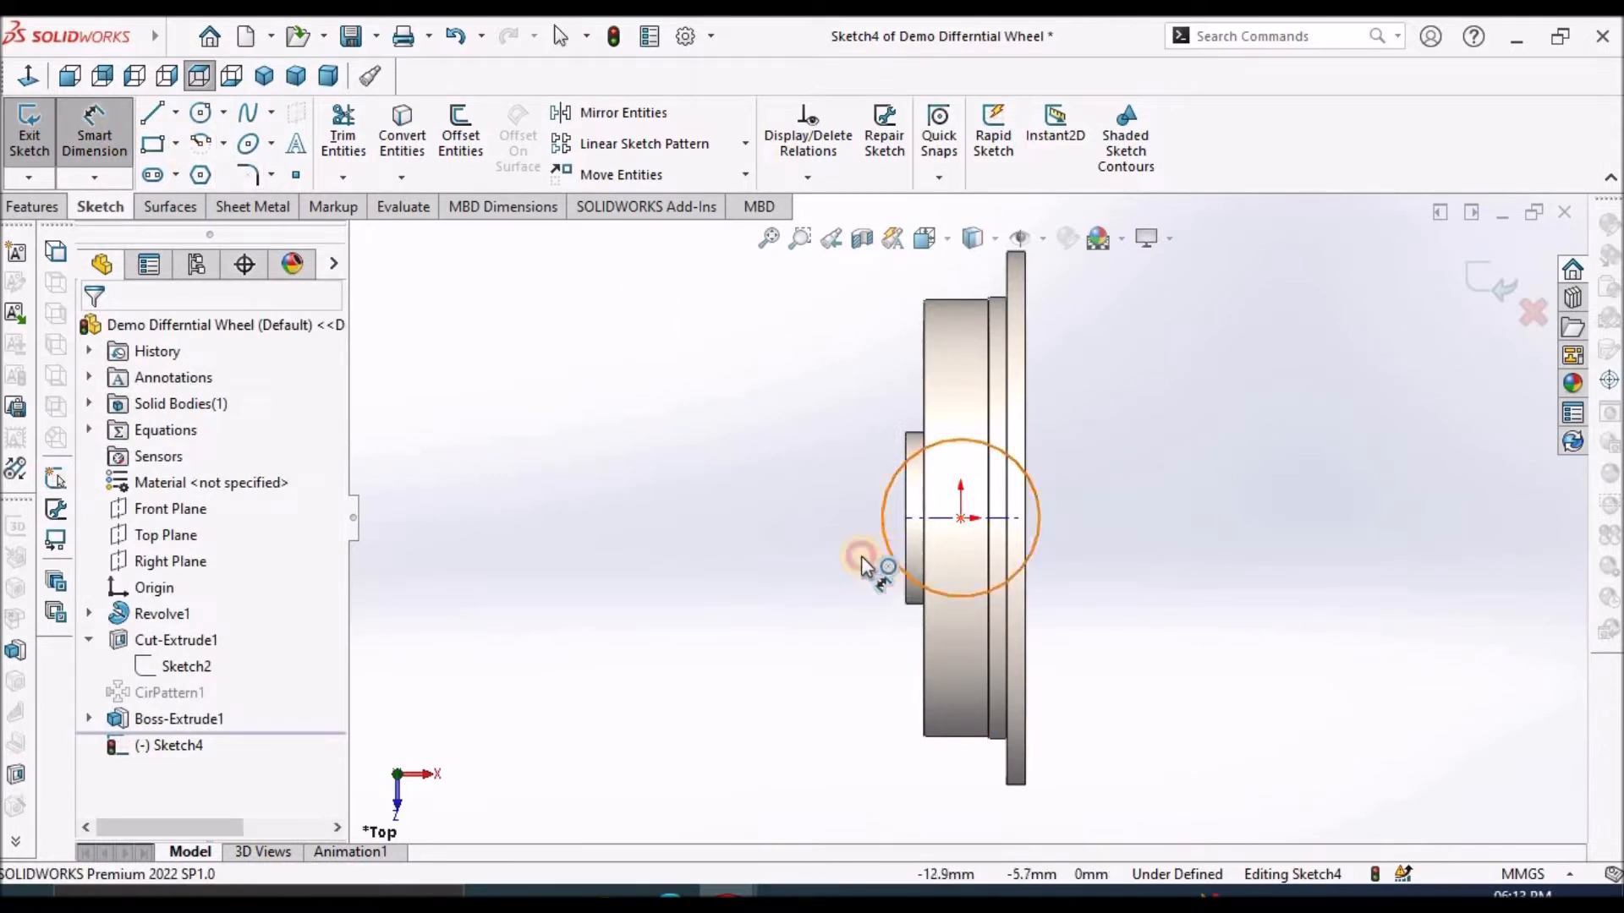
left_click(780, 617)
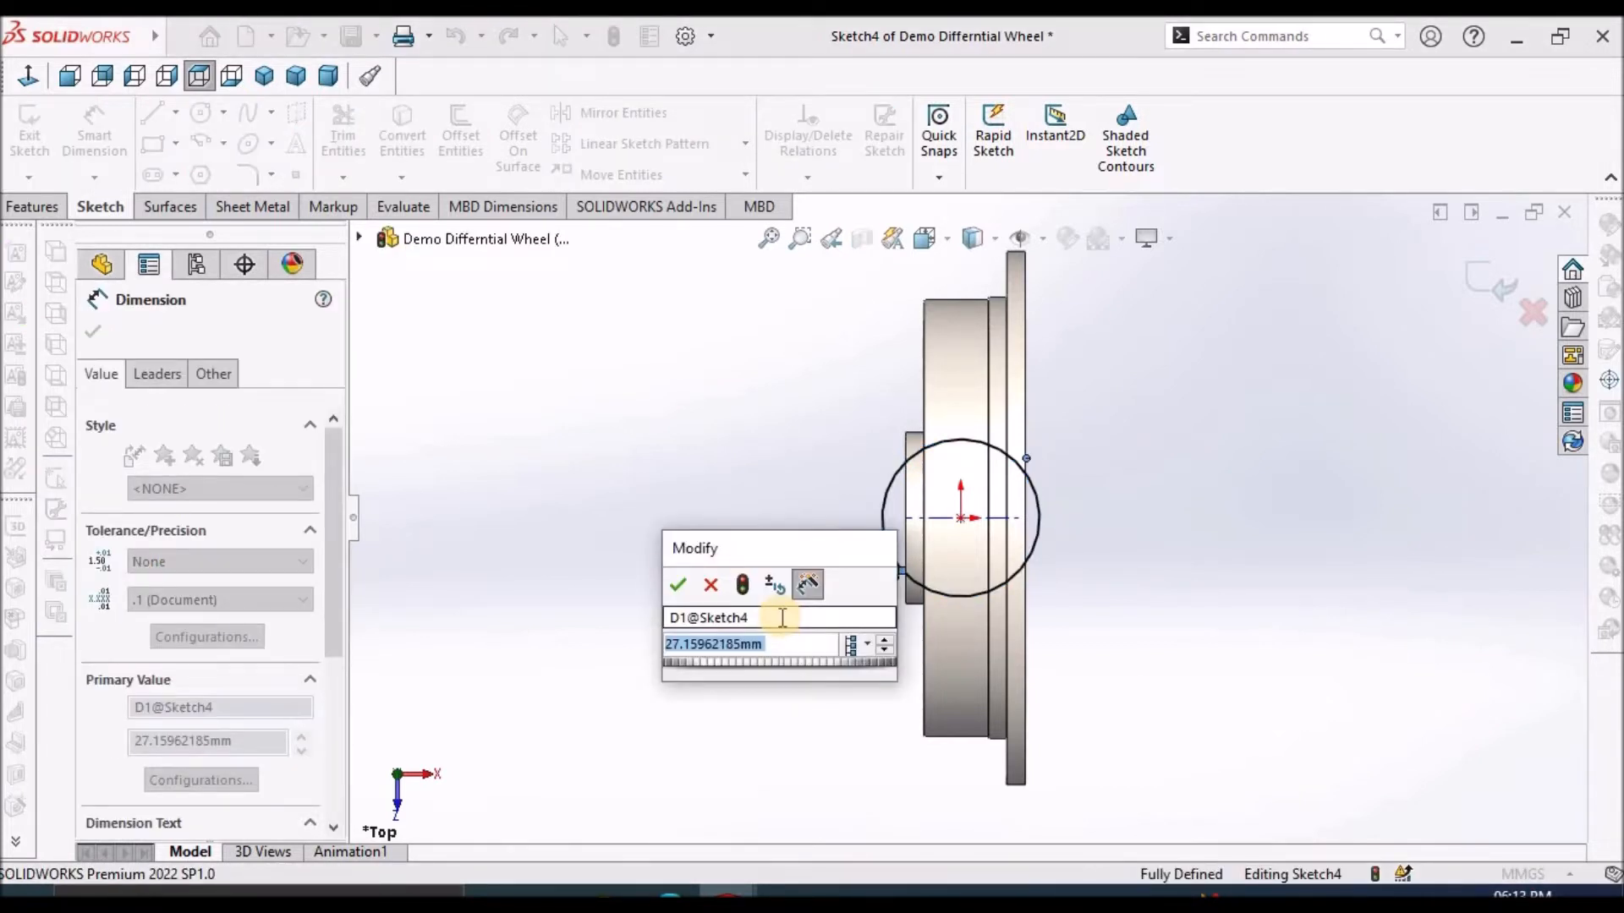
type("11")
key("Return")
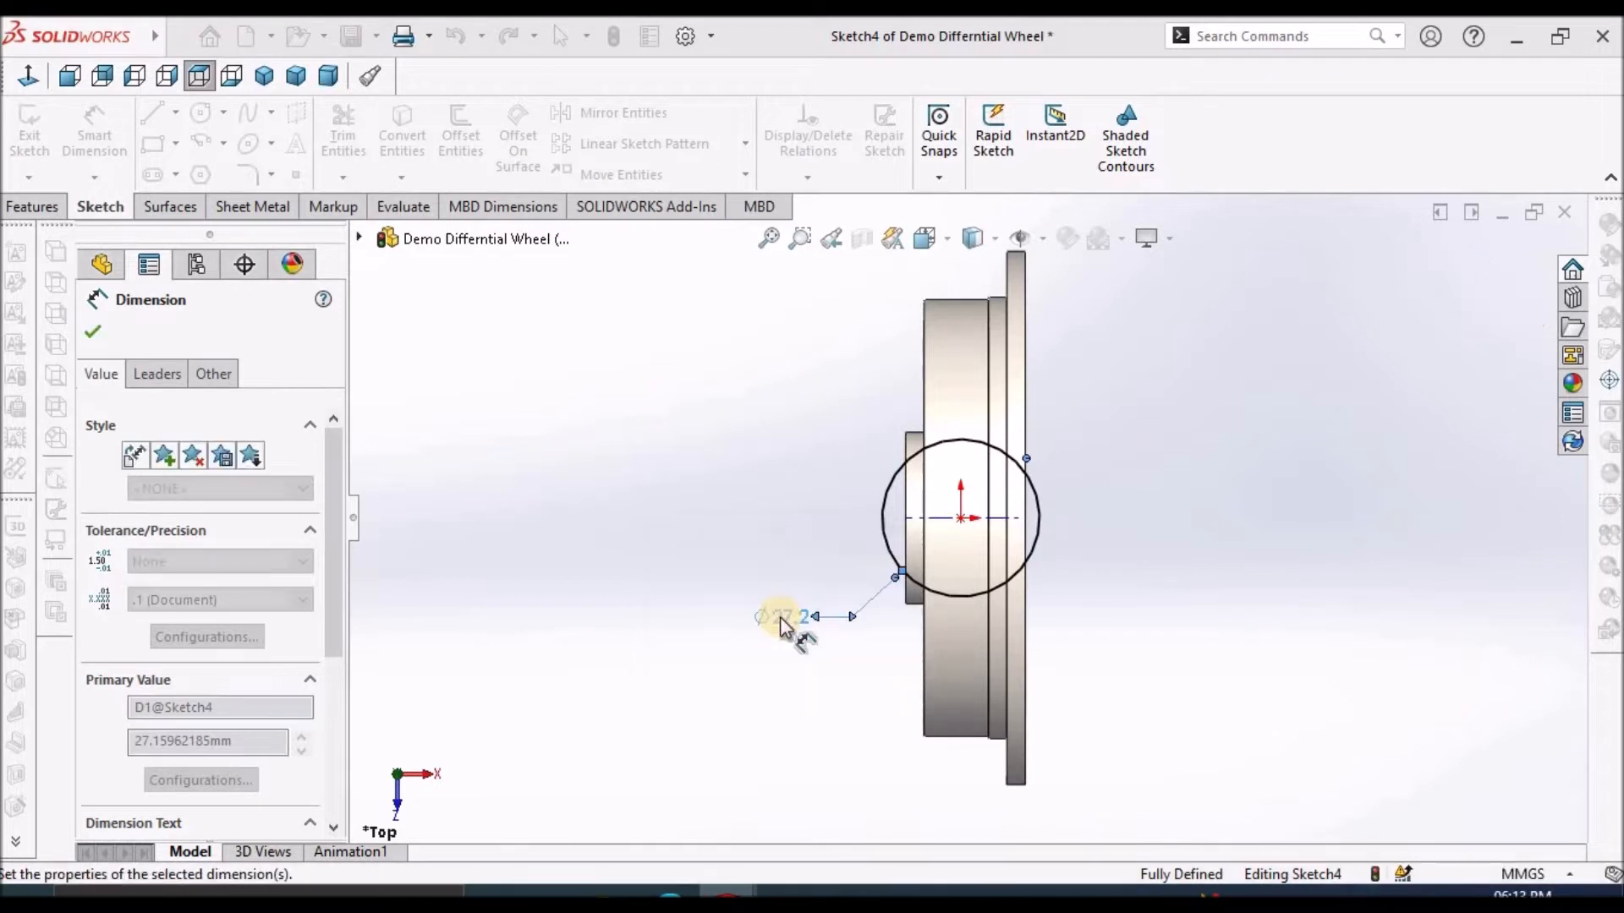
left_click(710, 604)
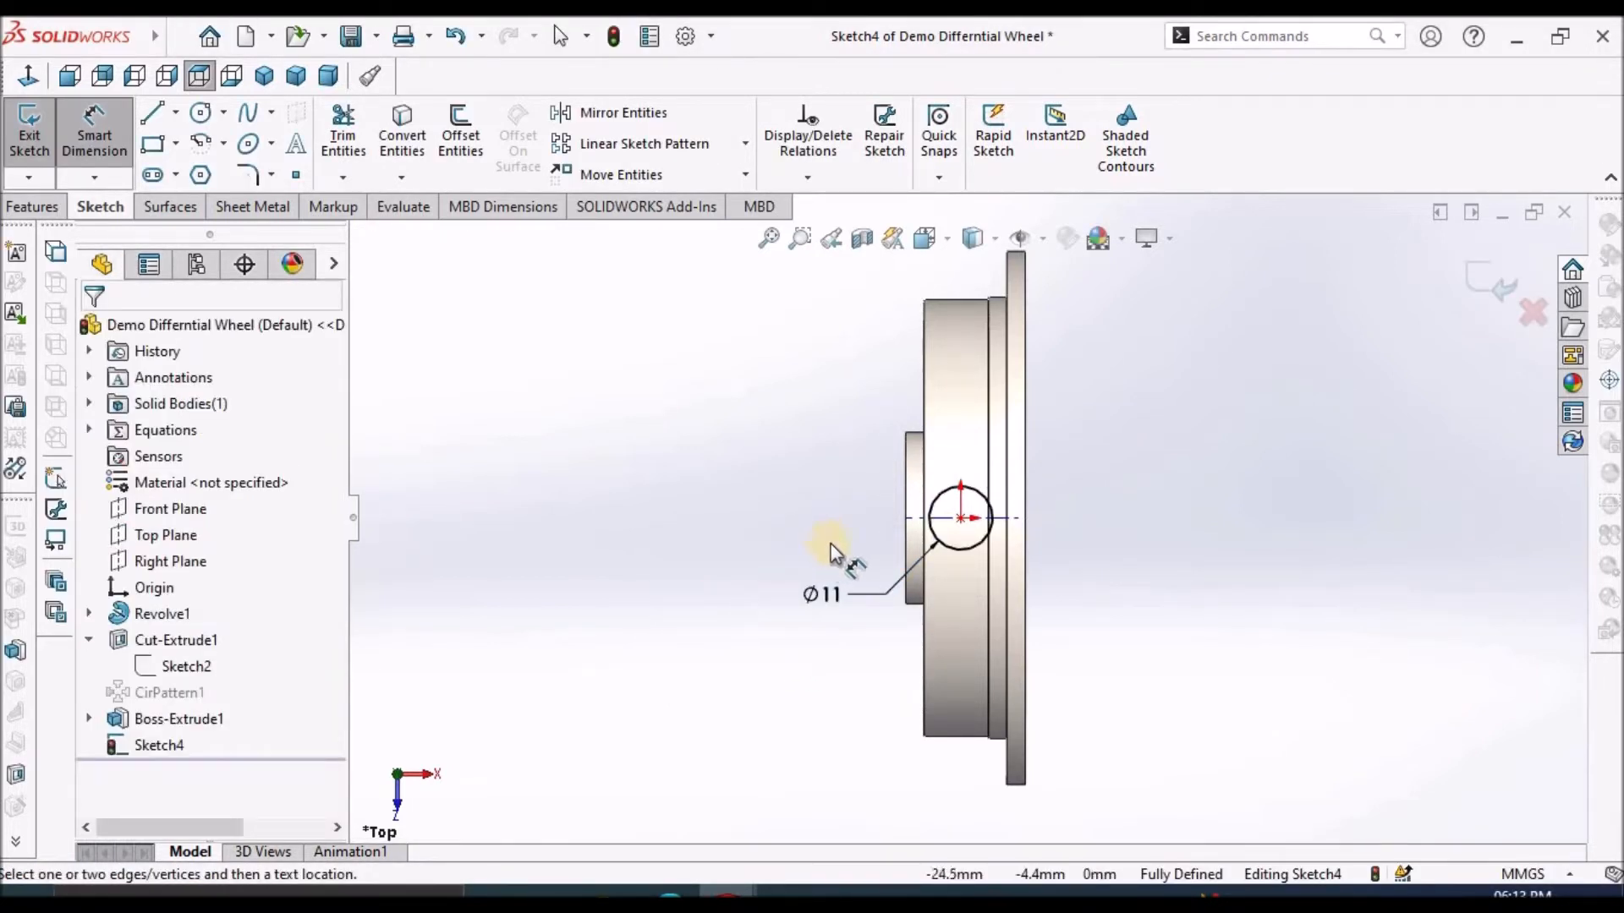
key("Escape")
Begin a boss extrusion of the 11 mm circle, starting at an offset of 31.75 mm from the sketch plane.
middle_click_drag(880, 591, 862, 240)
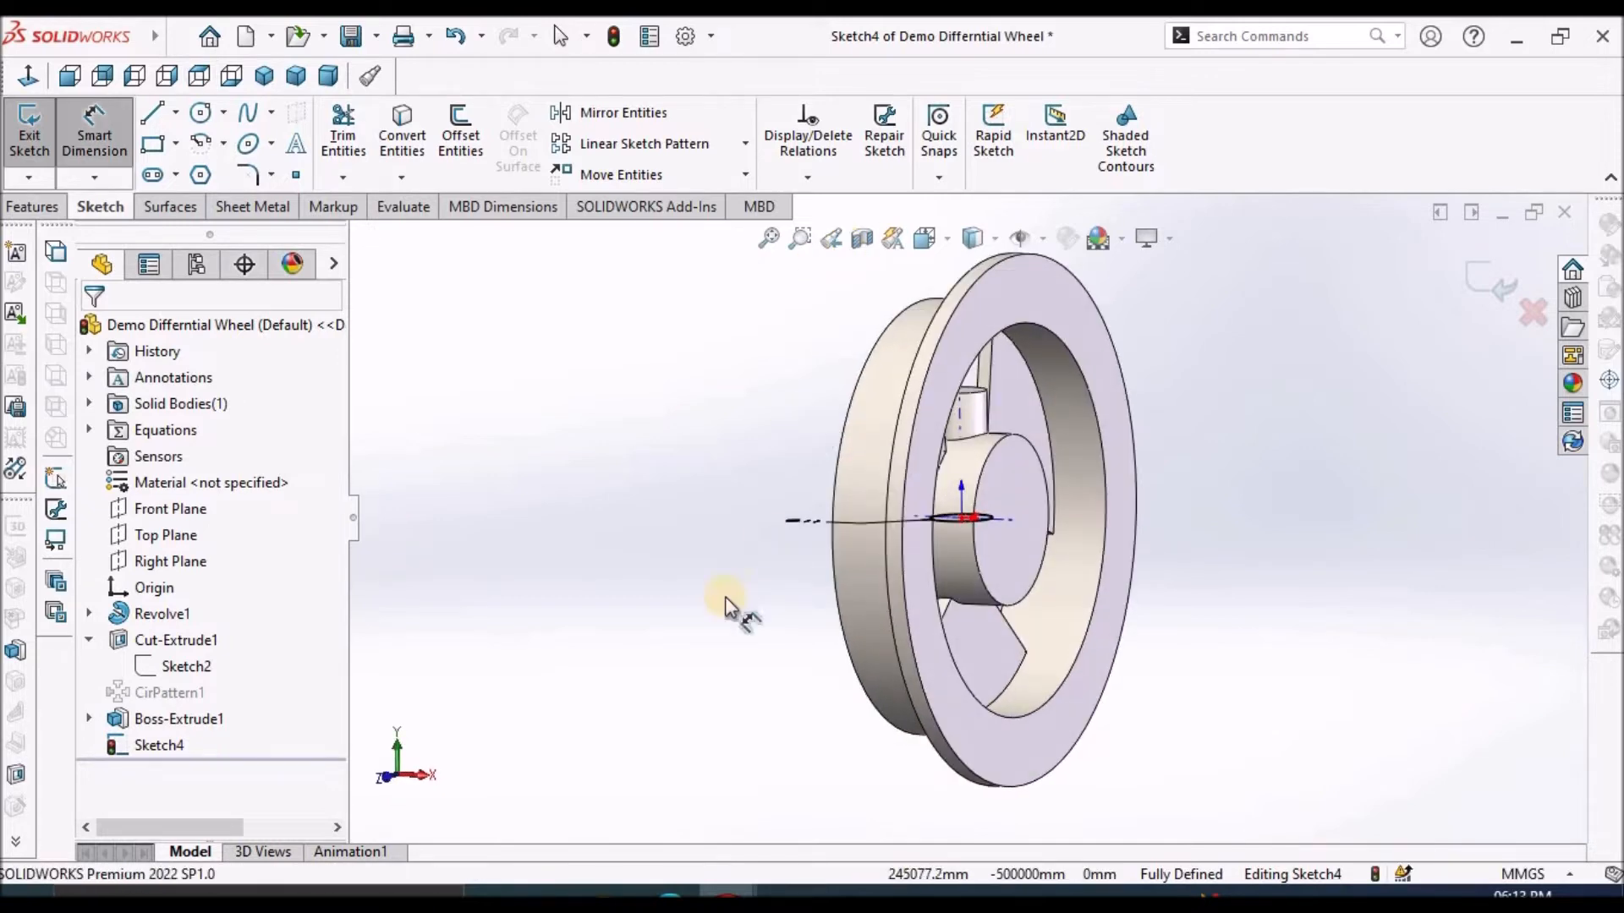
left_click(32, 206)
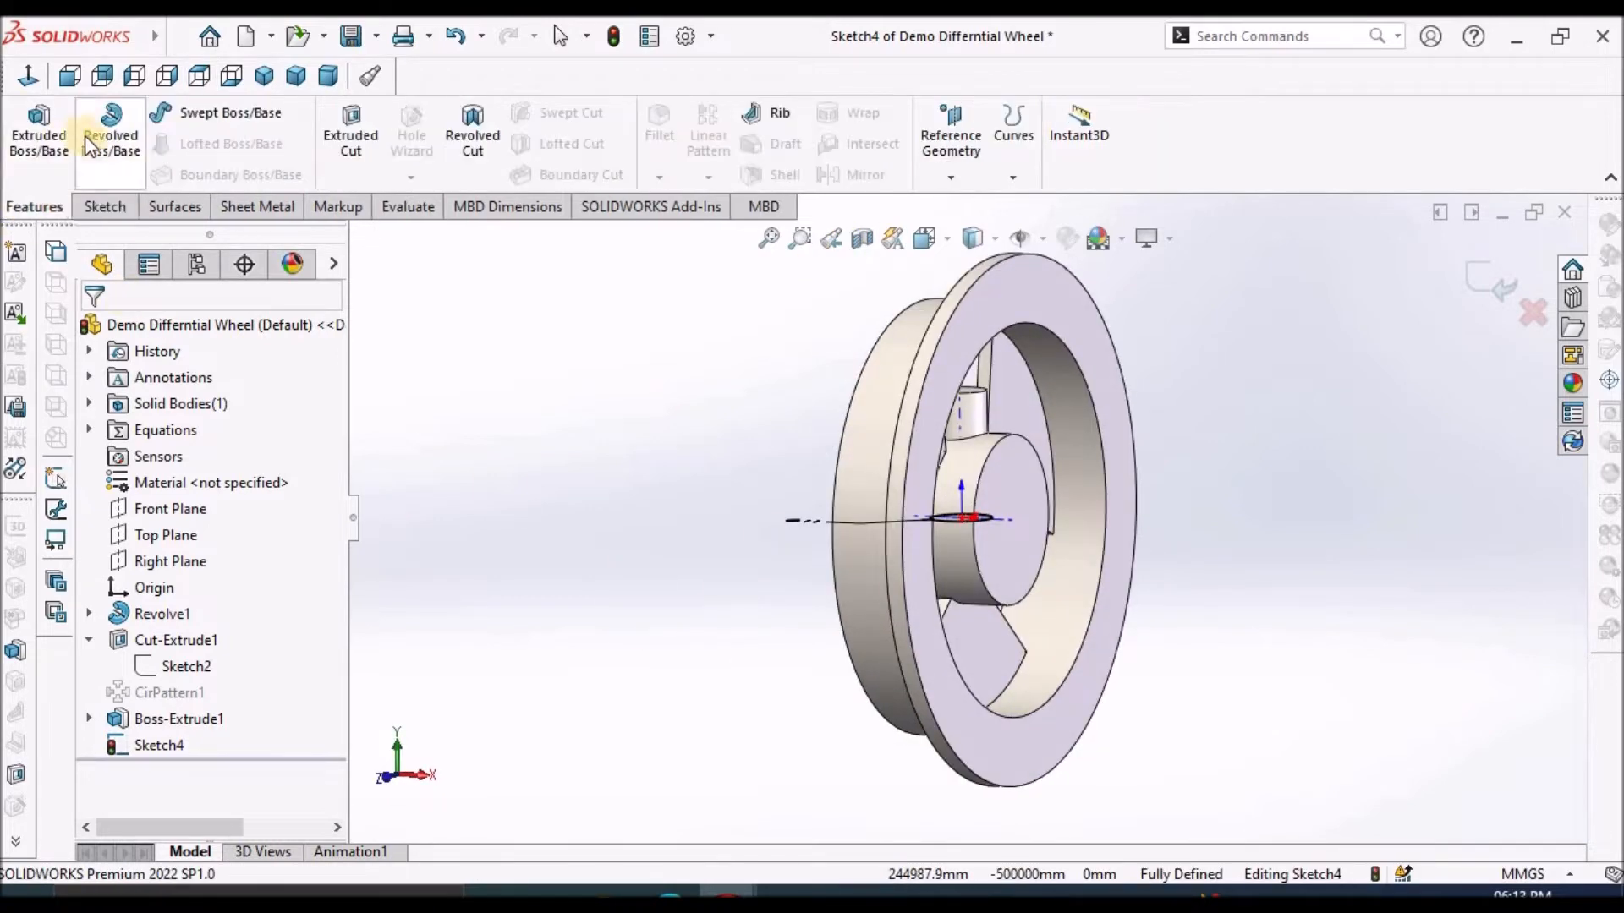
left_click(38, 131)
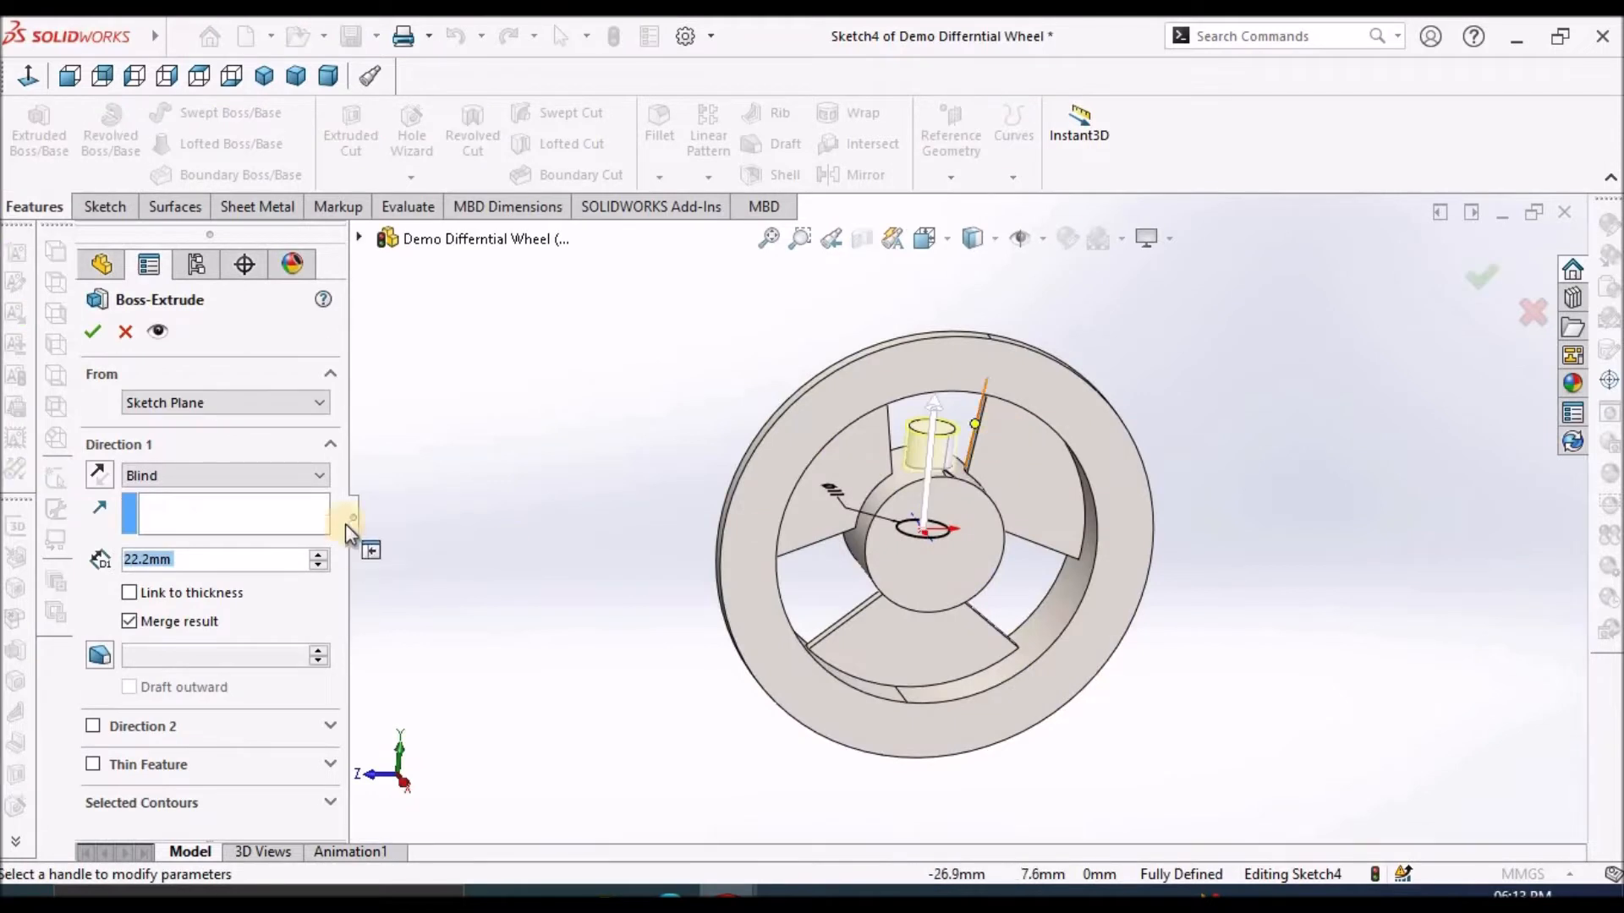
left_click(328, 401)
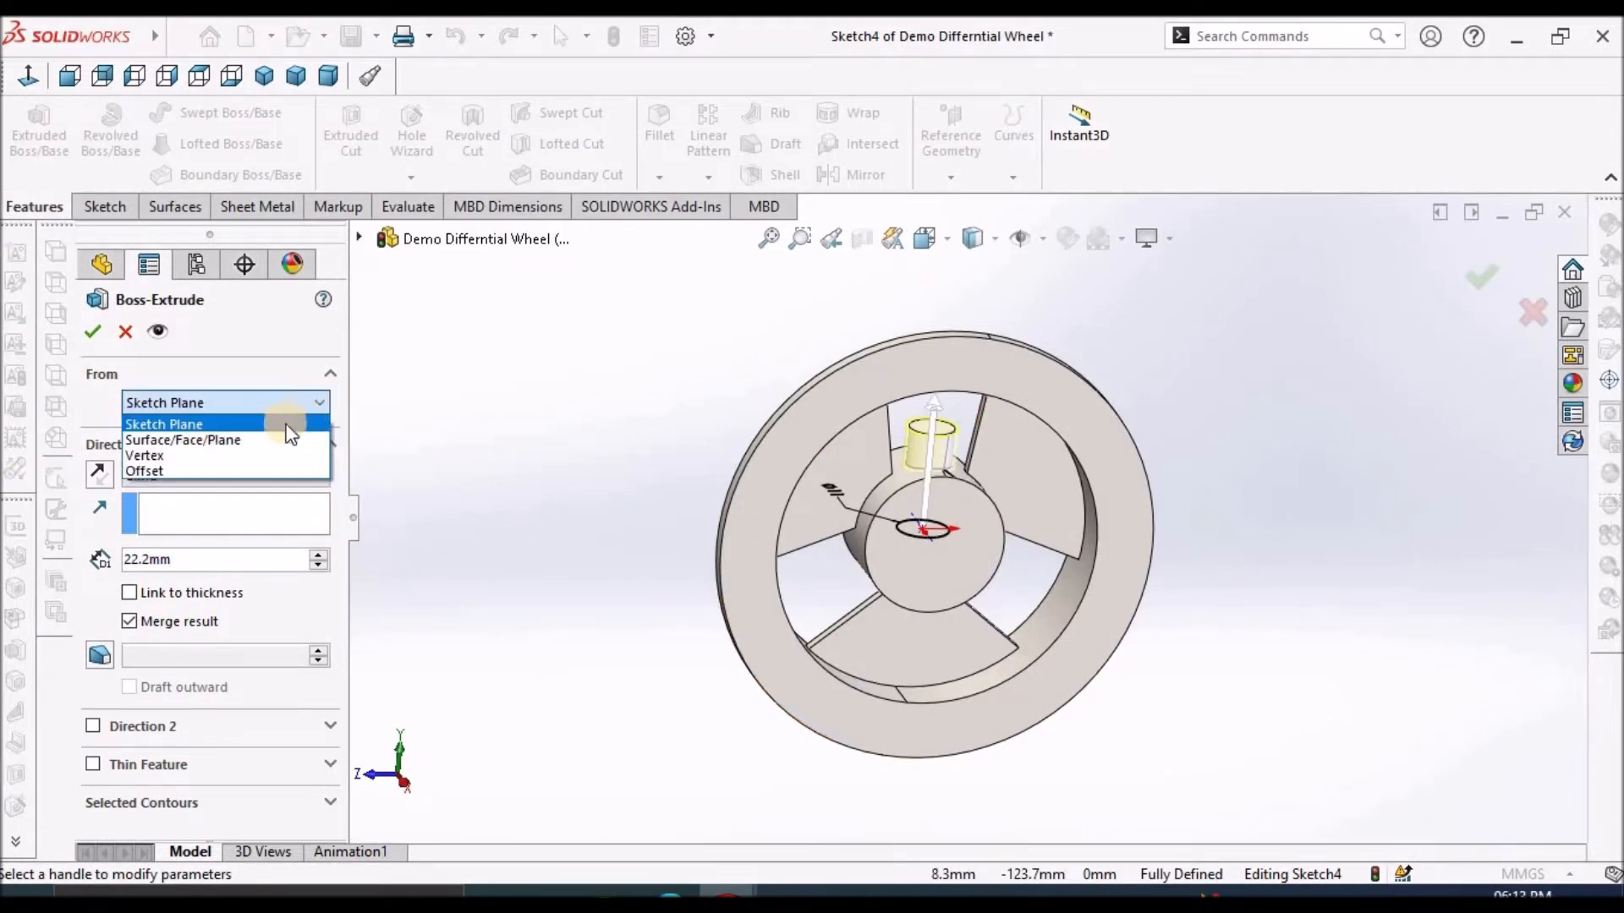
left_click(247, 471)
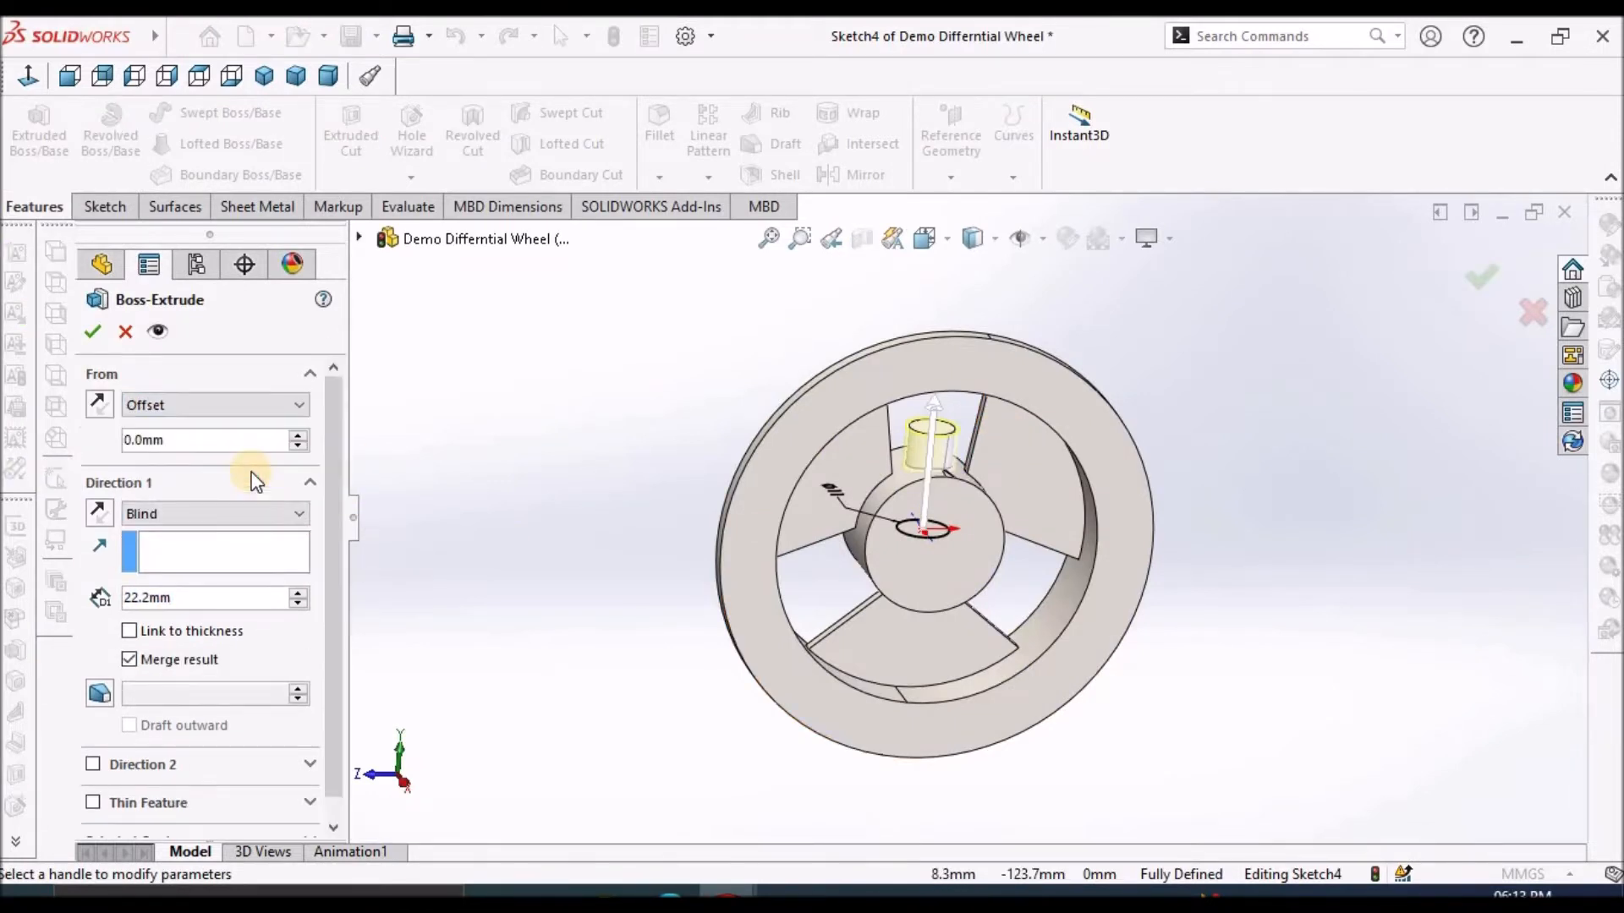
double_click(212, 442)
type("3")
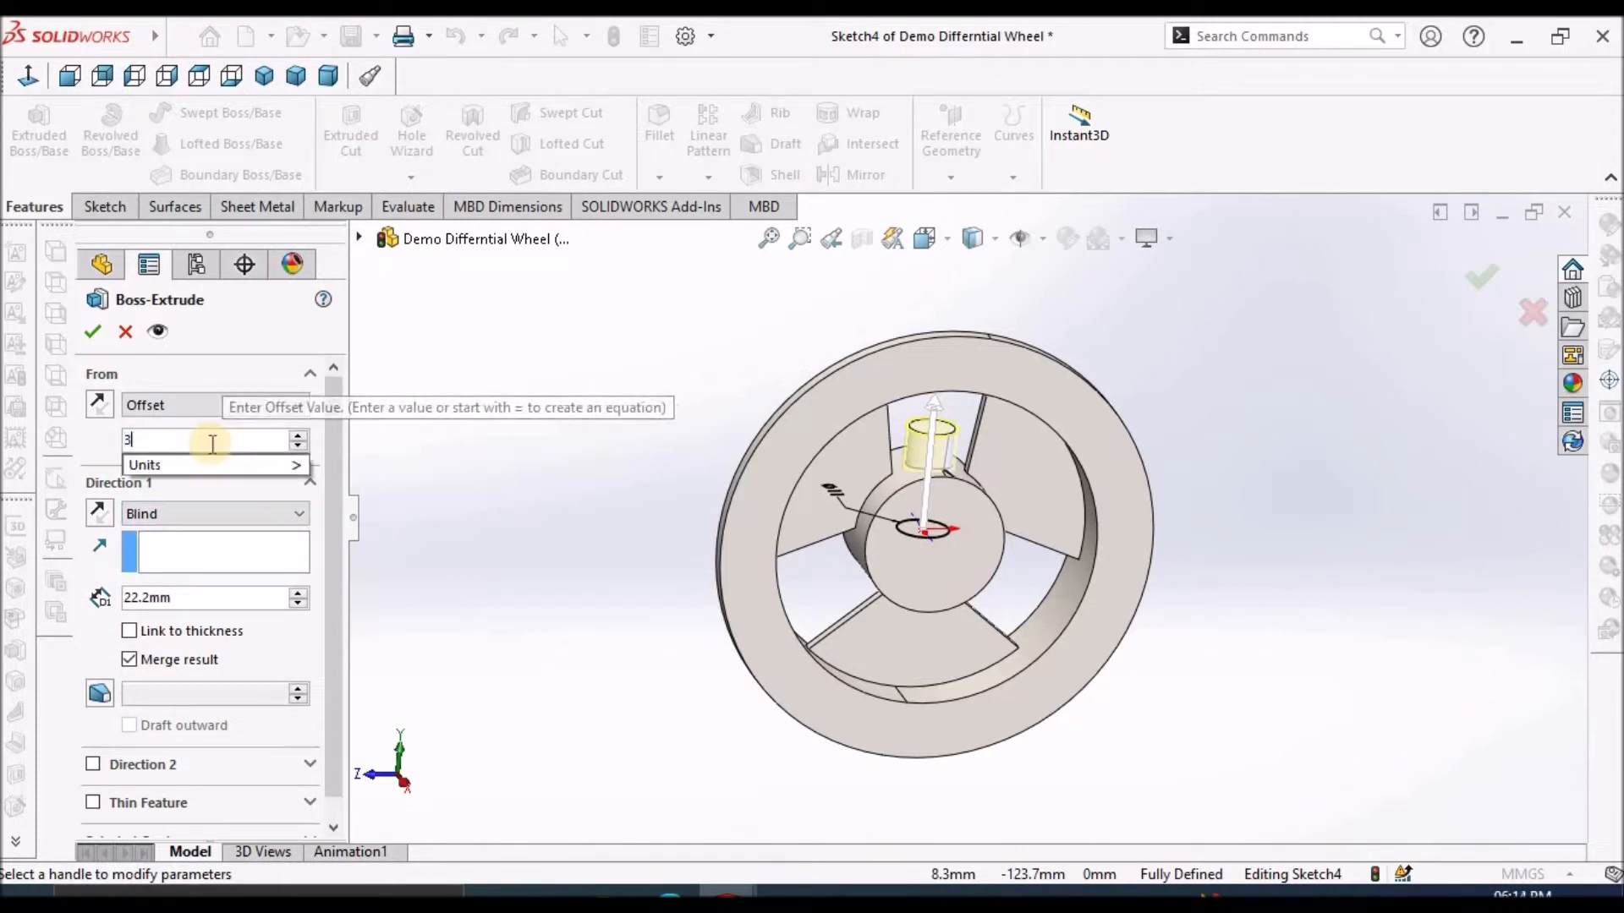
type("1.75")
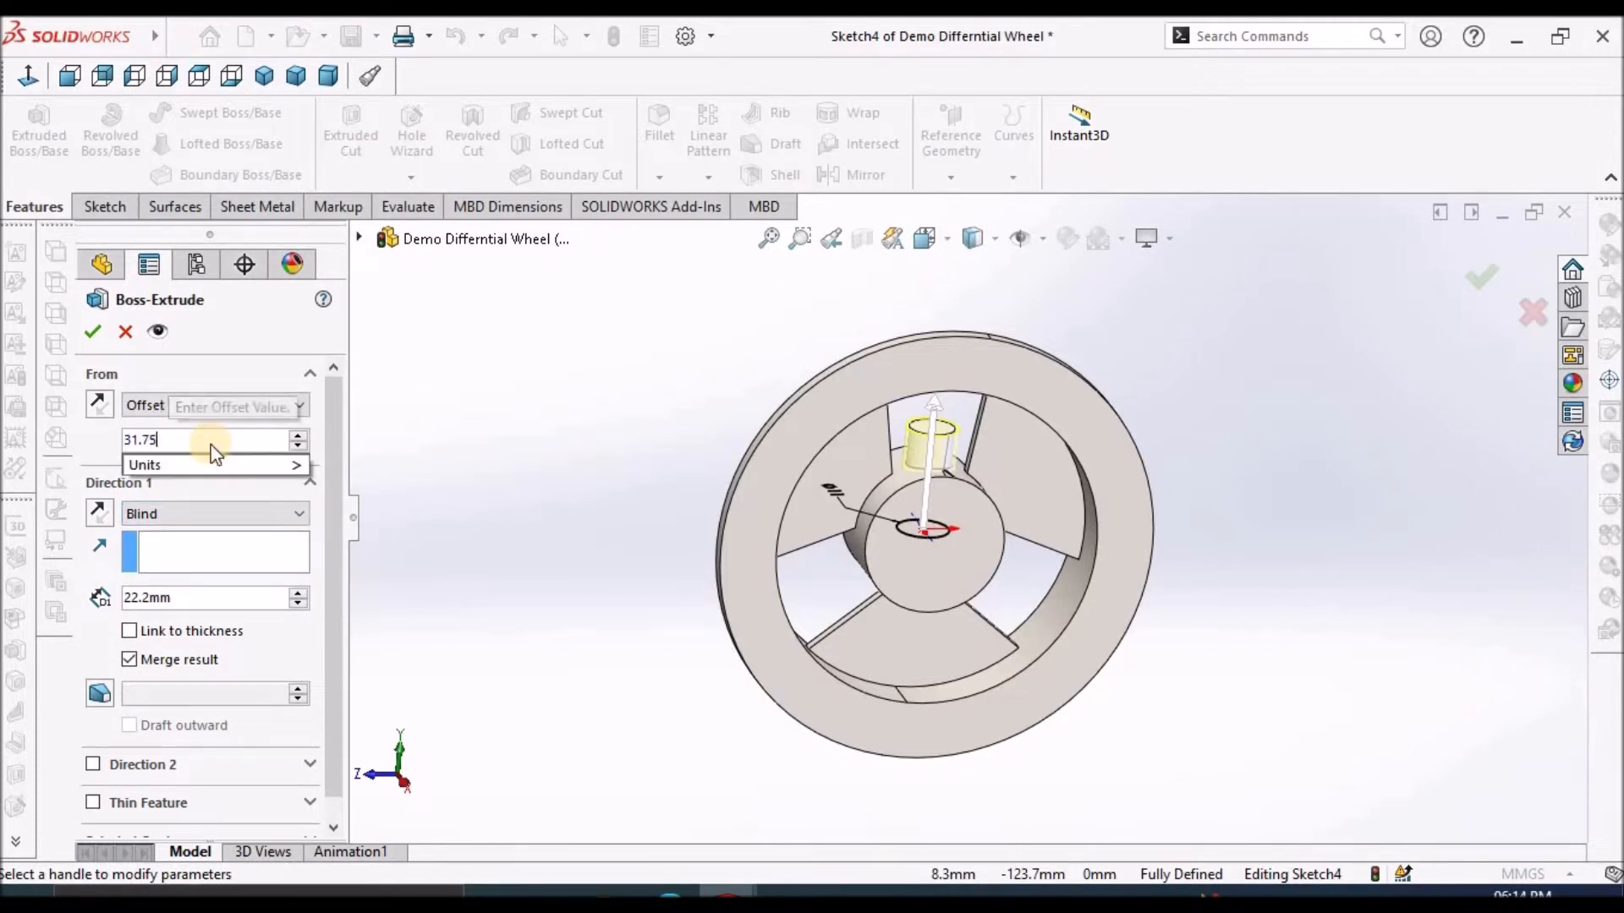
key("Return")
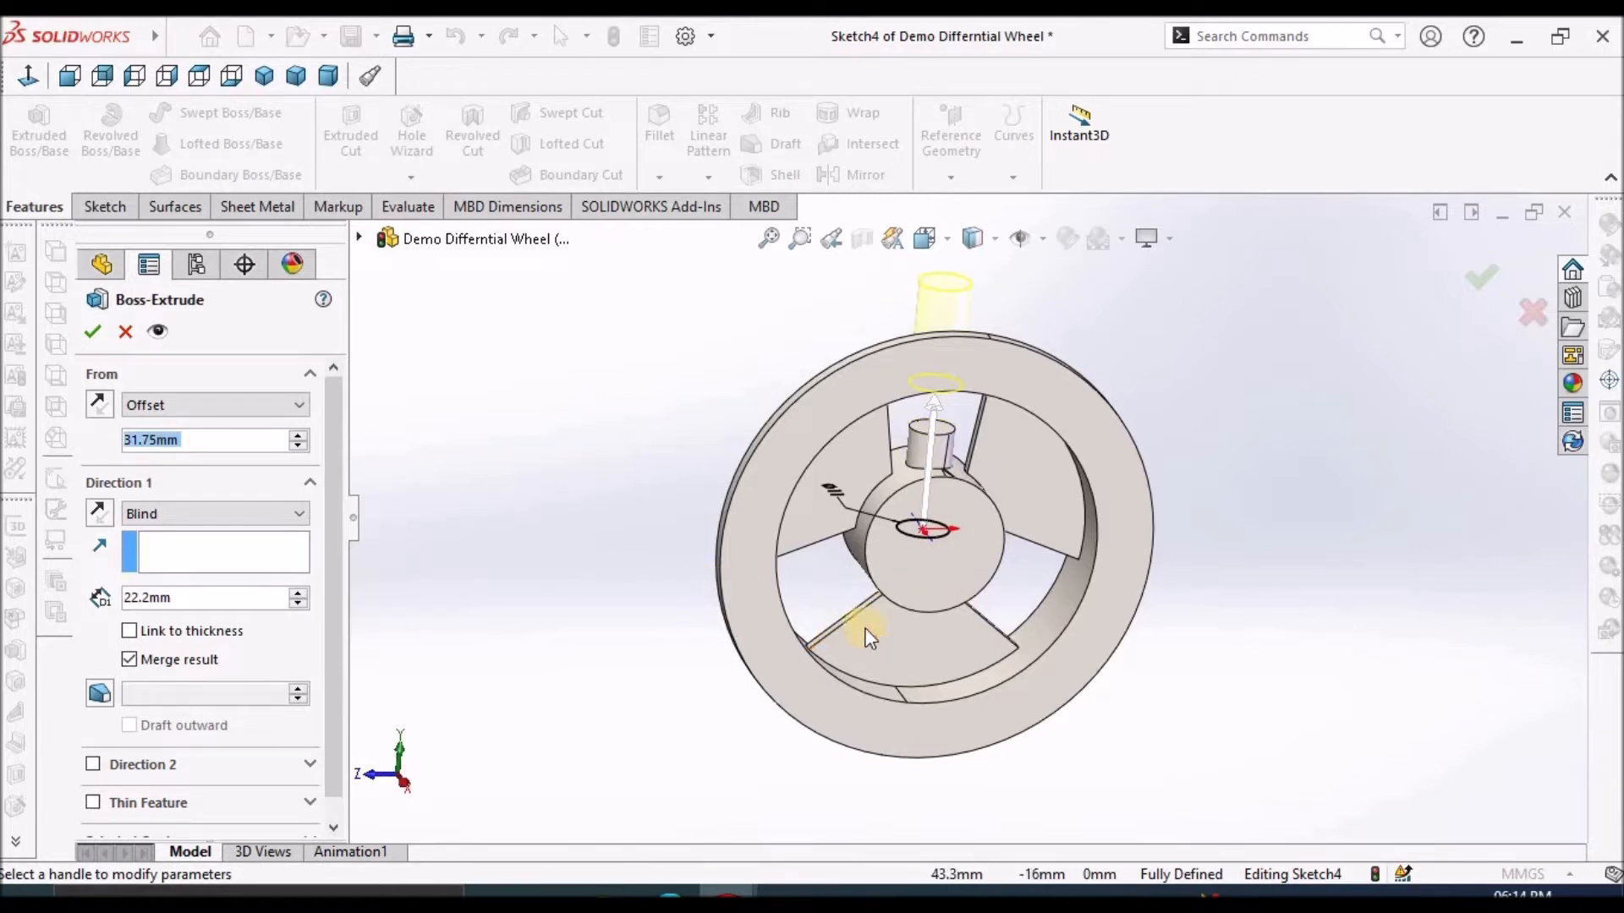
Set the boss extrusion's end condition to Up To Next so it ends at the rim.
middle_click_drag(1011, 563, 993, 368)
scroll(985, 406, "down", 5)
middle_click_drag(977, 444, 662, 615)
left_click(300, 514)
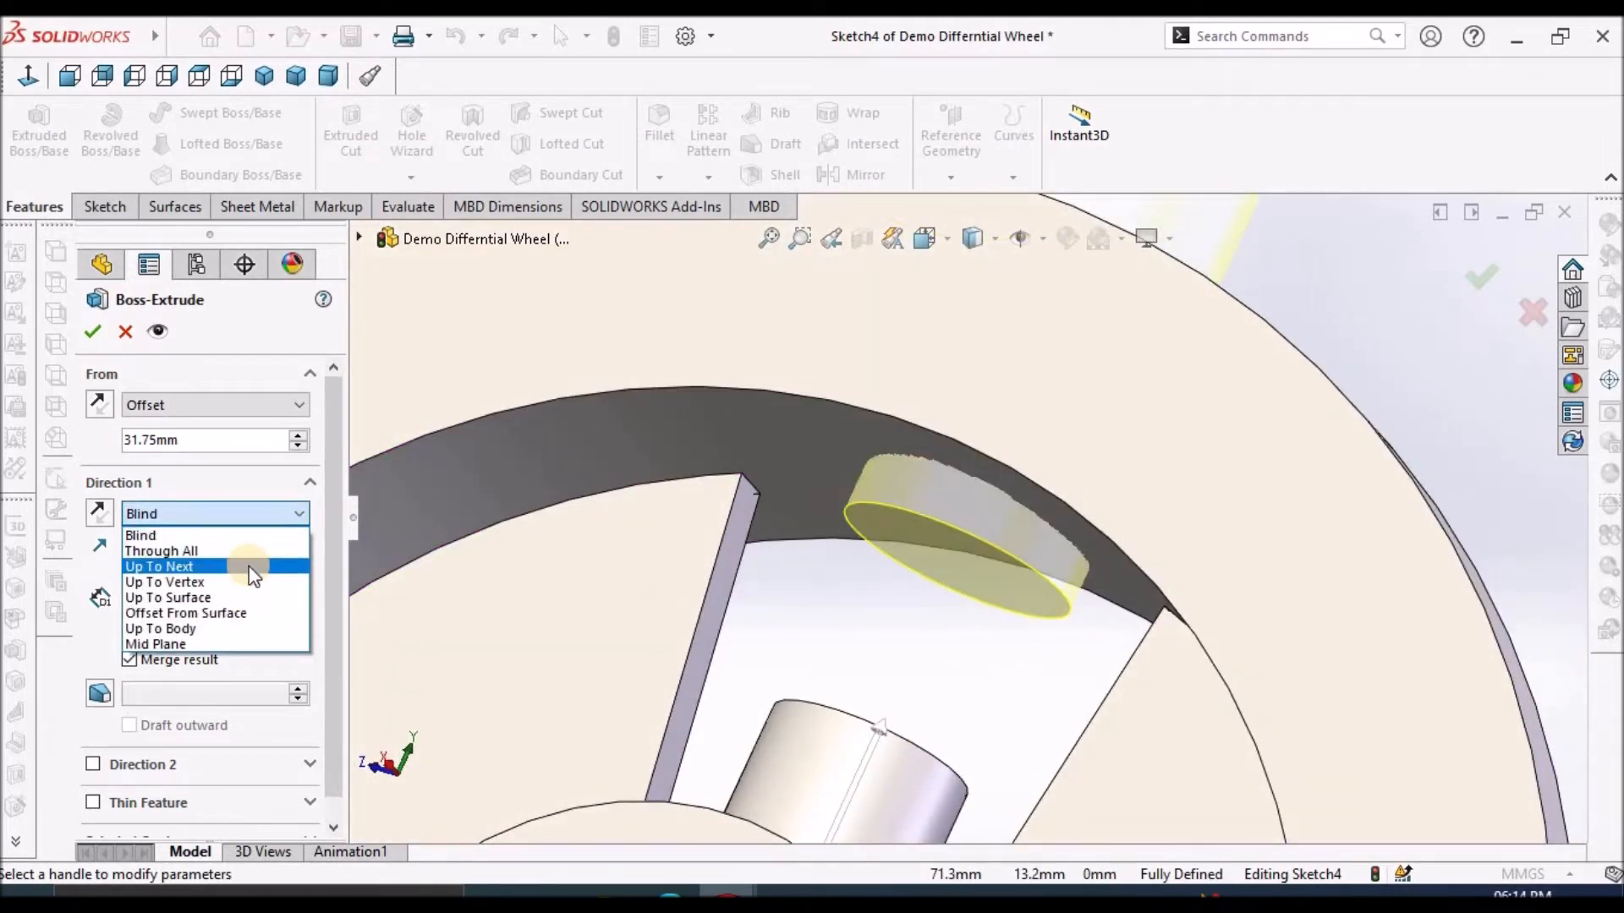
left_click(251, 567)
Try the Up To Surface end condition with the inner face of the rim as the target.
left_click(321, 516)
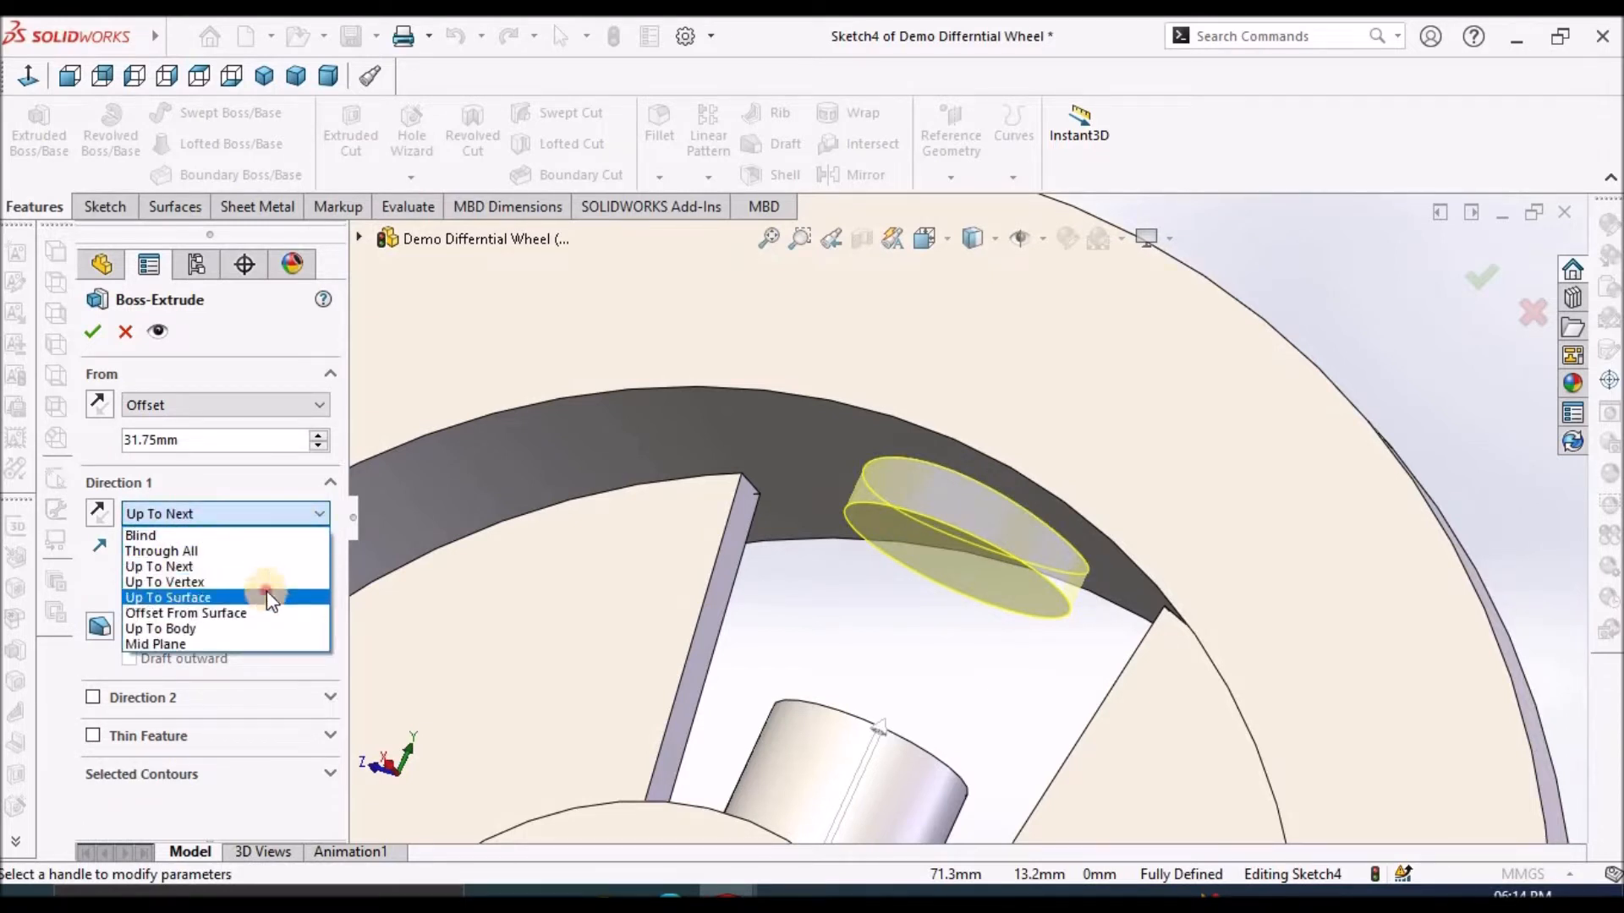
left_click(266, 591)
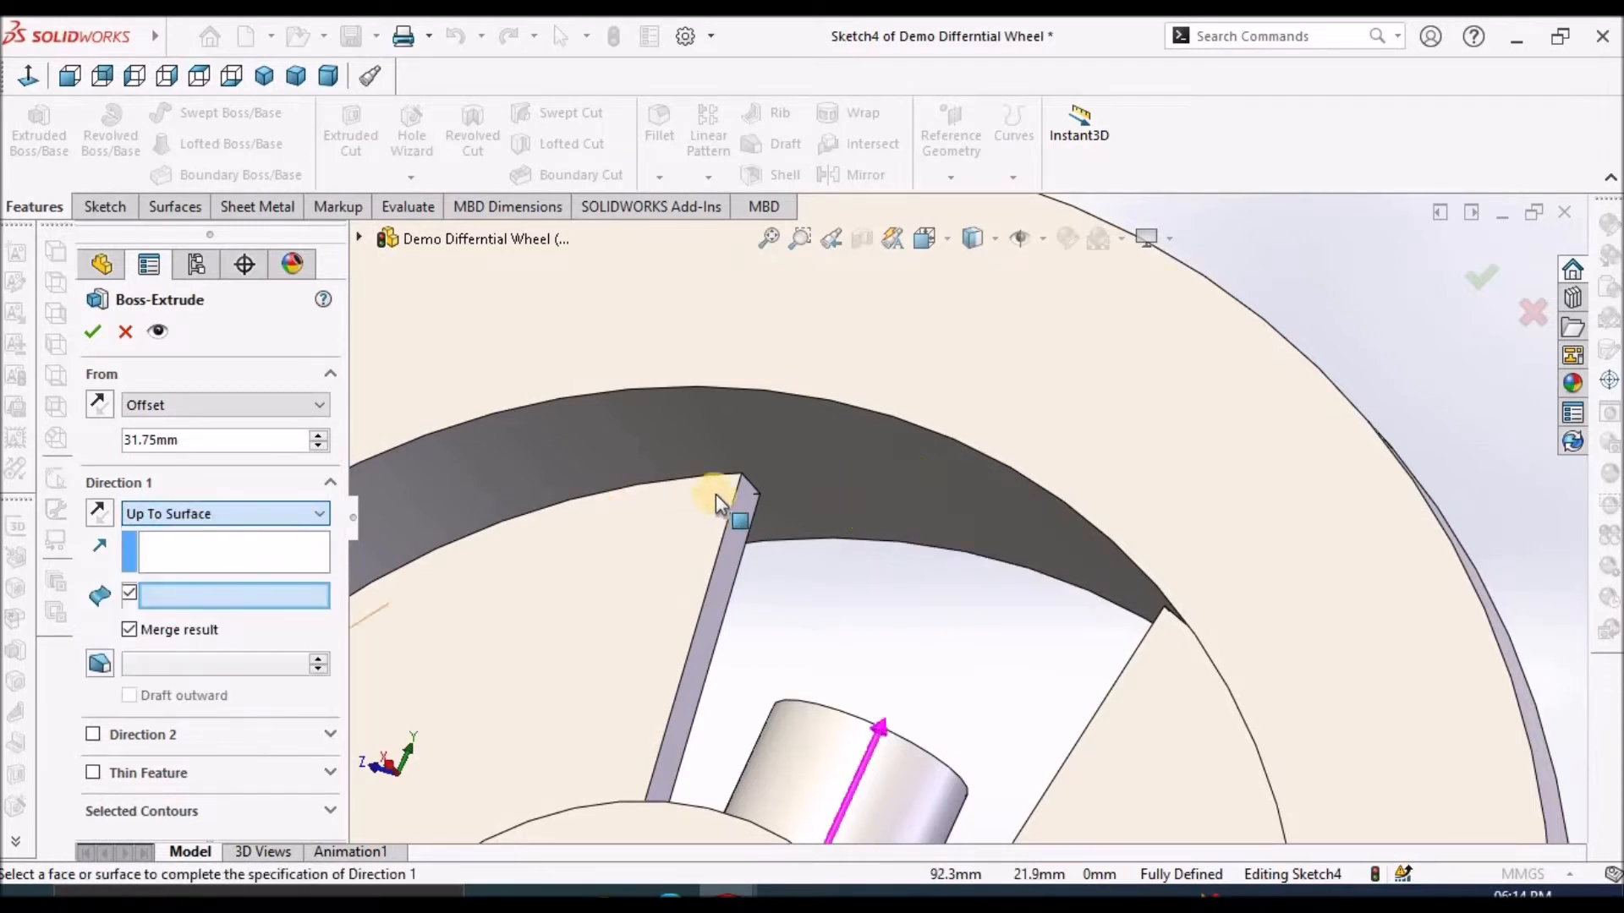
left_click(934, 496)
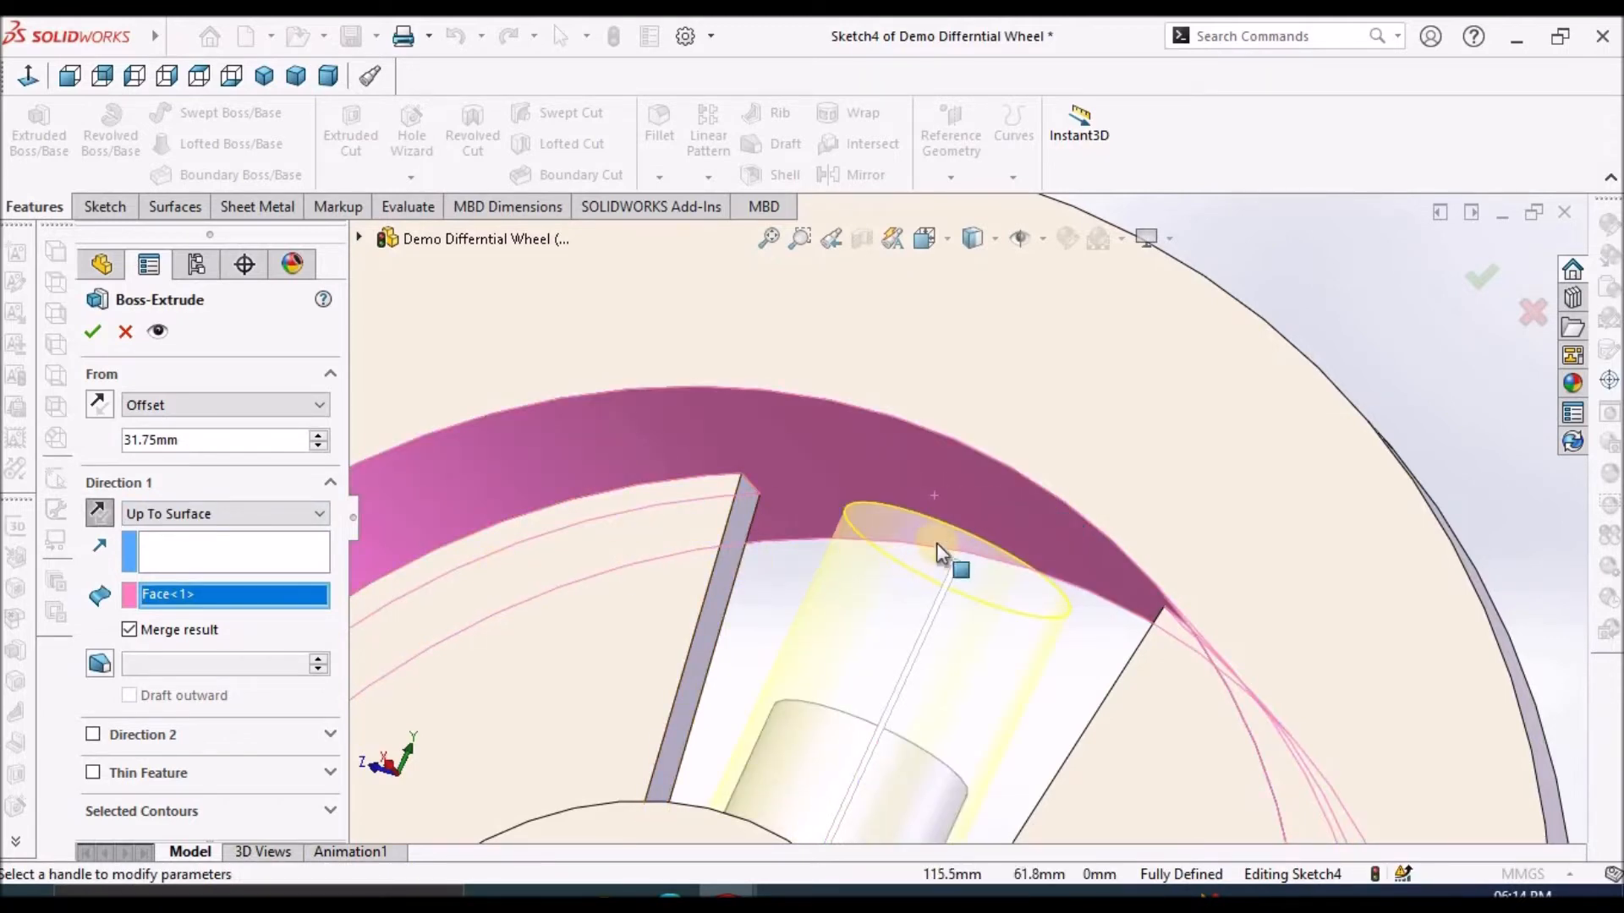
scroll(936, 543, "up", 3)
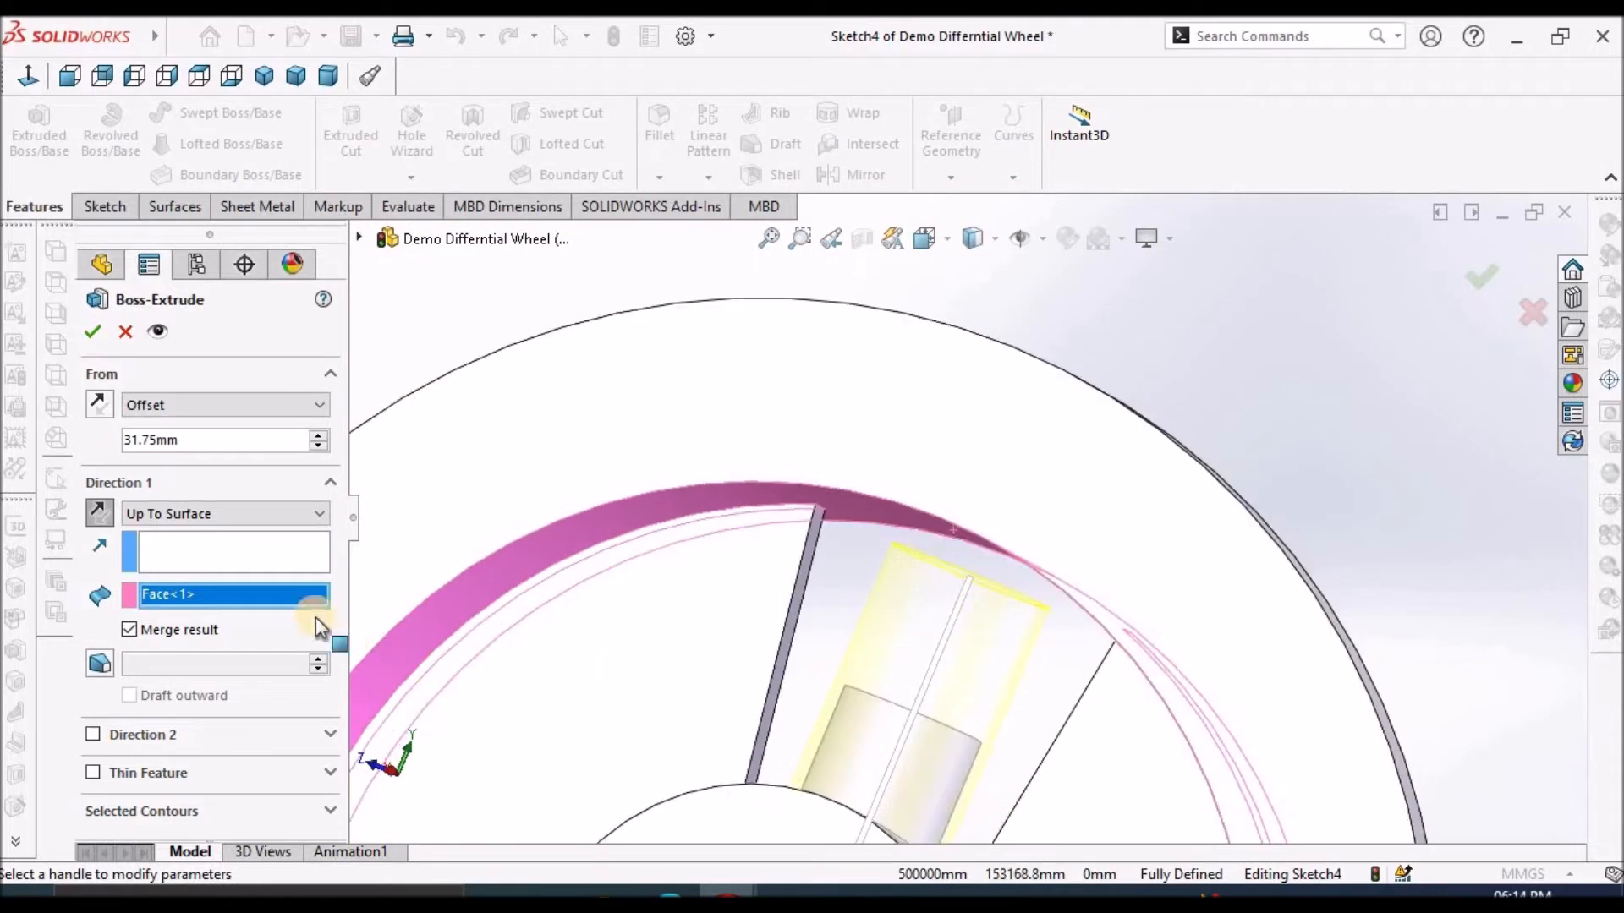
Return the end condition to Up To Next, reverse the extrusion direction towards the rim and accept the boss.
left_click(321, 515)
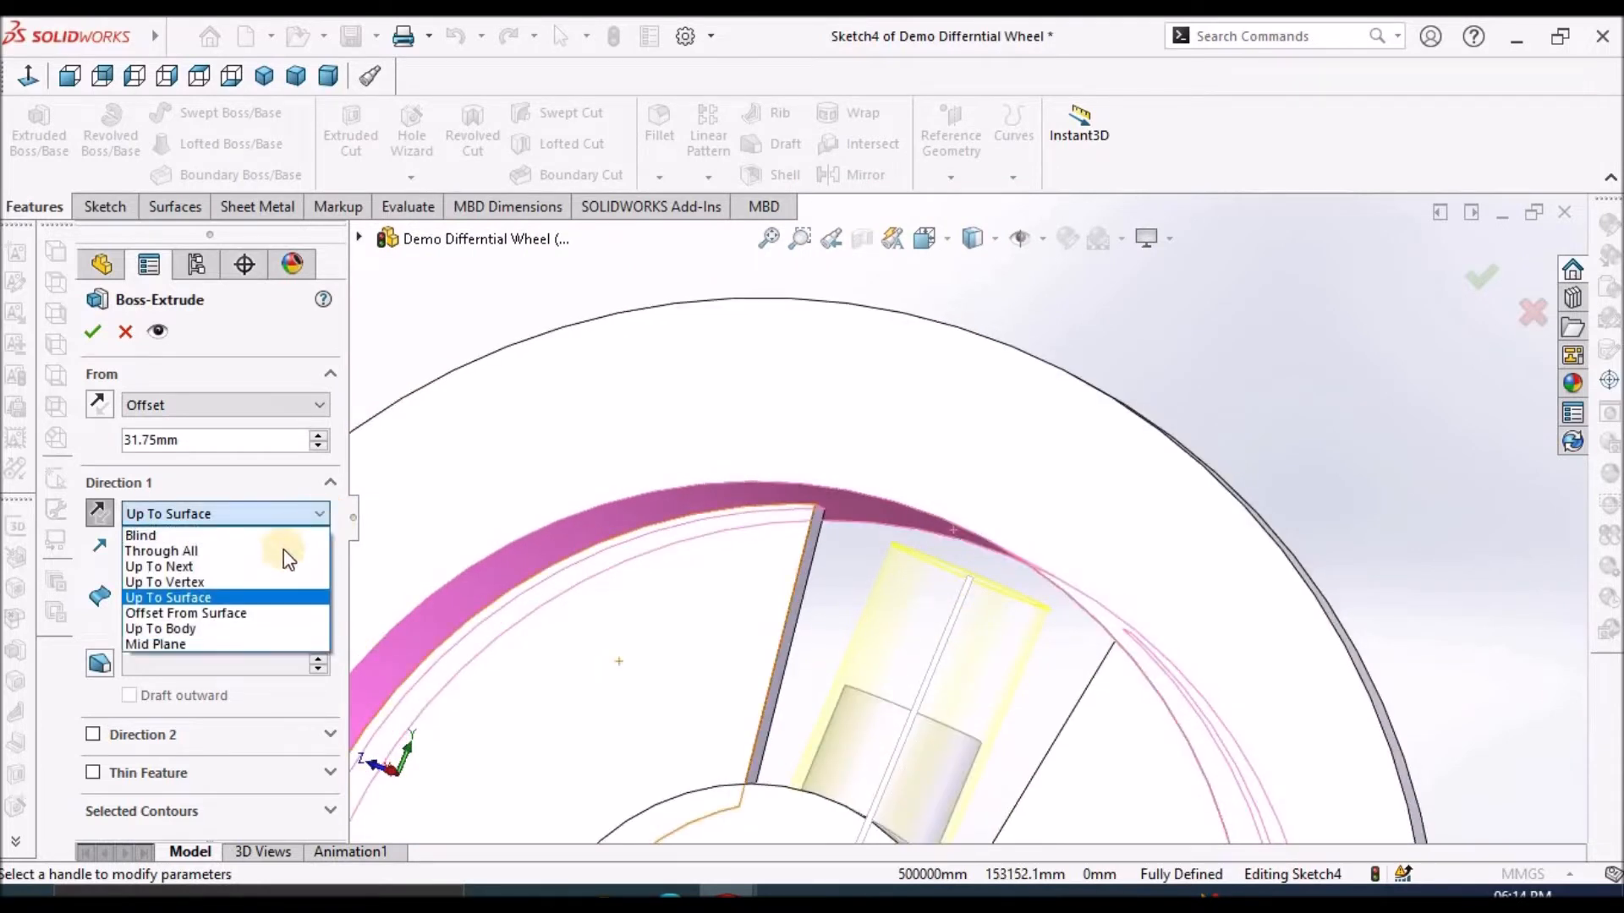
left_click(258, 566)
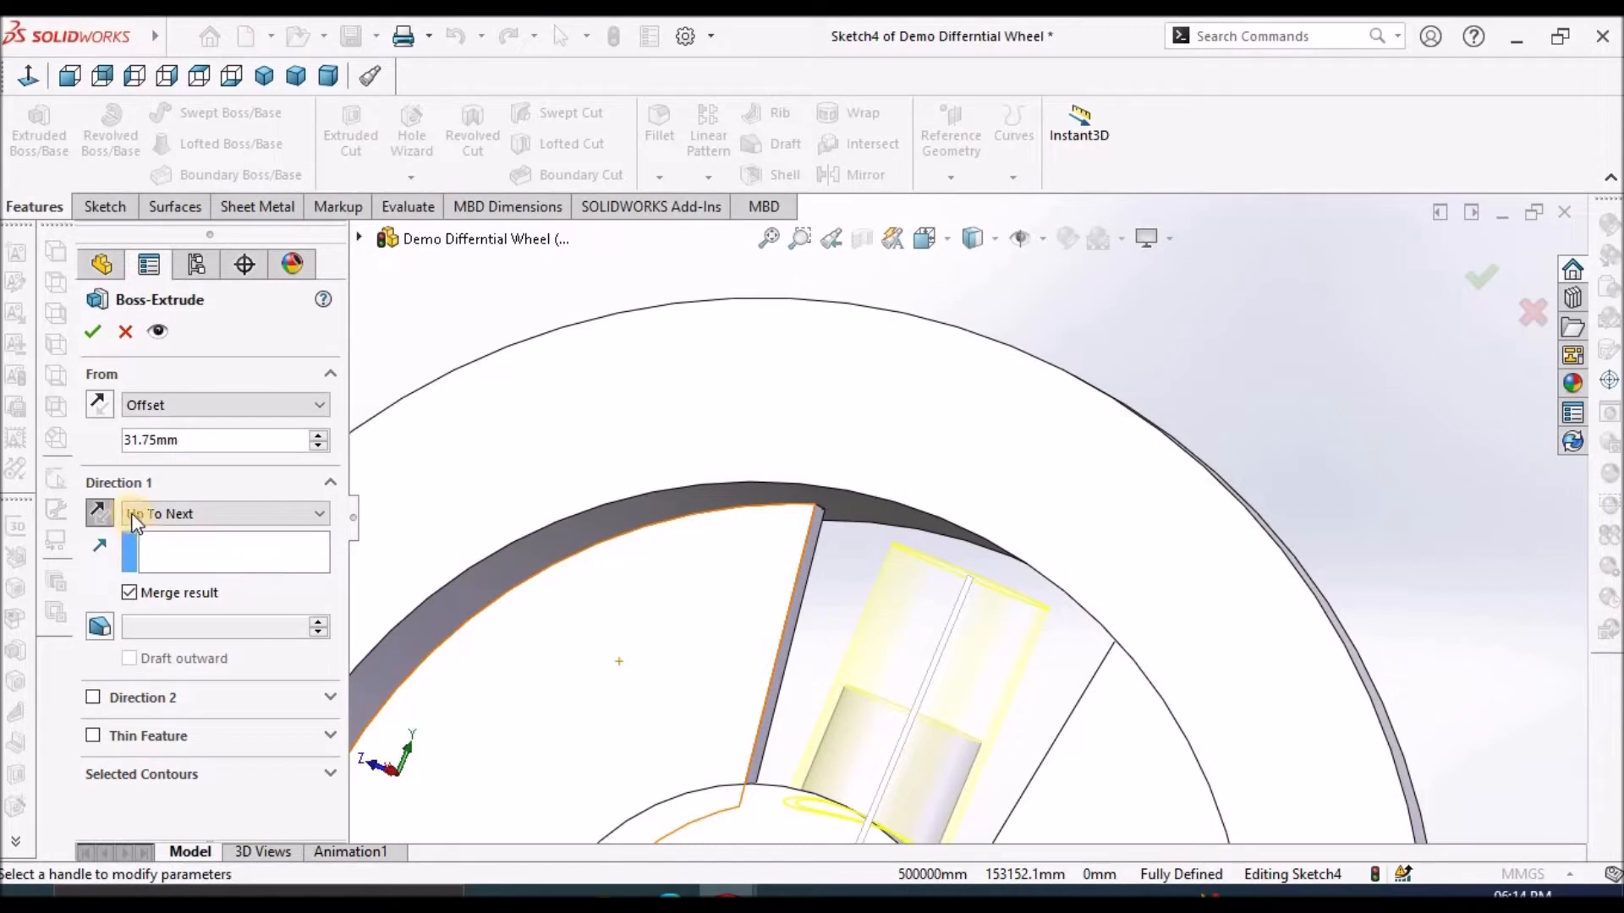
left_click(100, 512)
left_click(101, 333)
scroll(1091, 562, "up", 4)
middle_click_drag(1068, 554, 1125, 627)
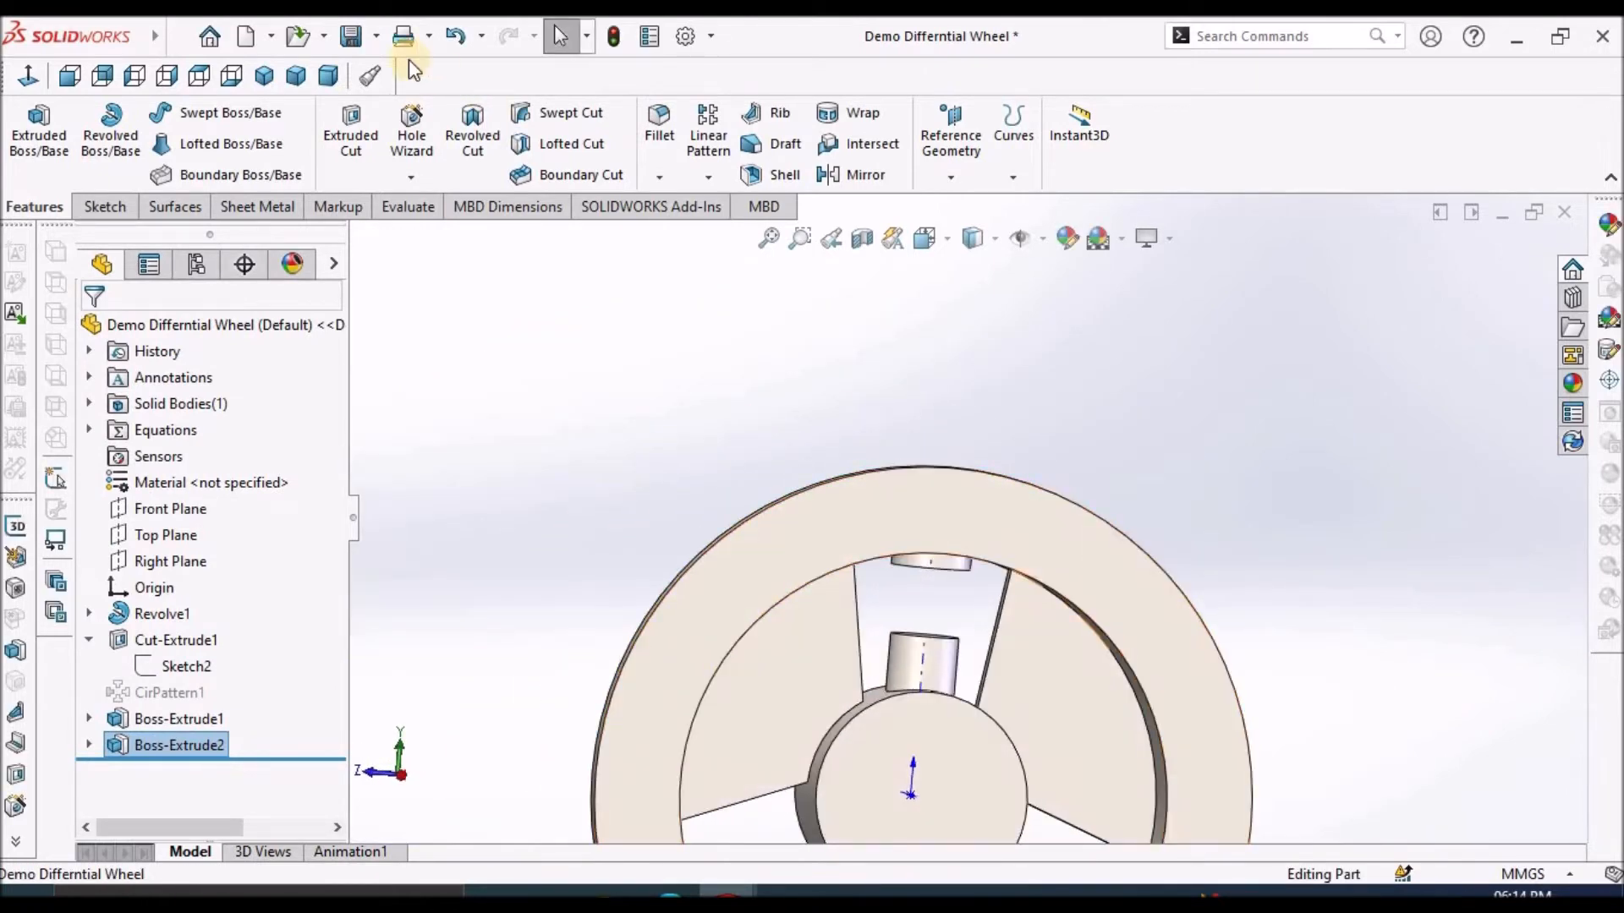
Show the wheel in the Dimetric view and check it against the Differential Wheel PDF before returning to the part.
left_click(332, 64)
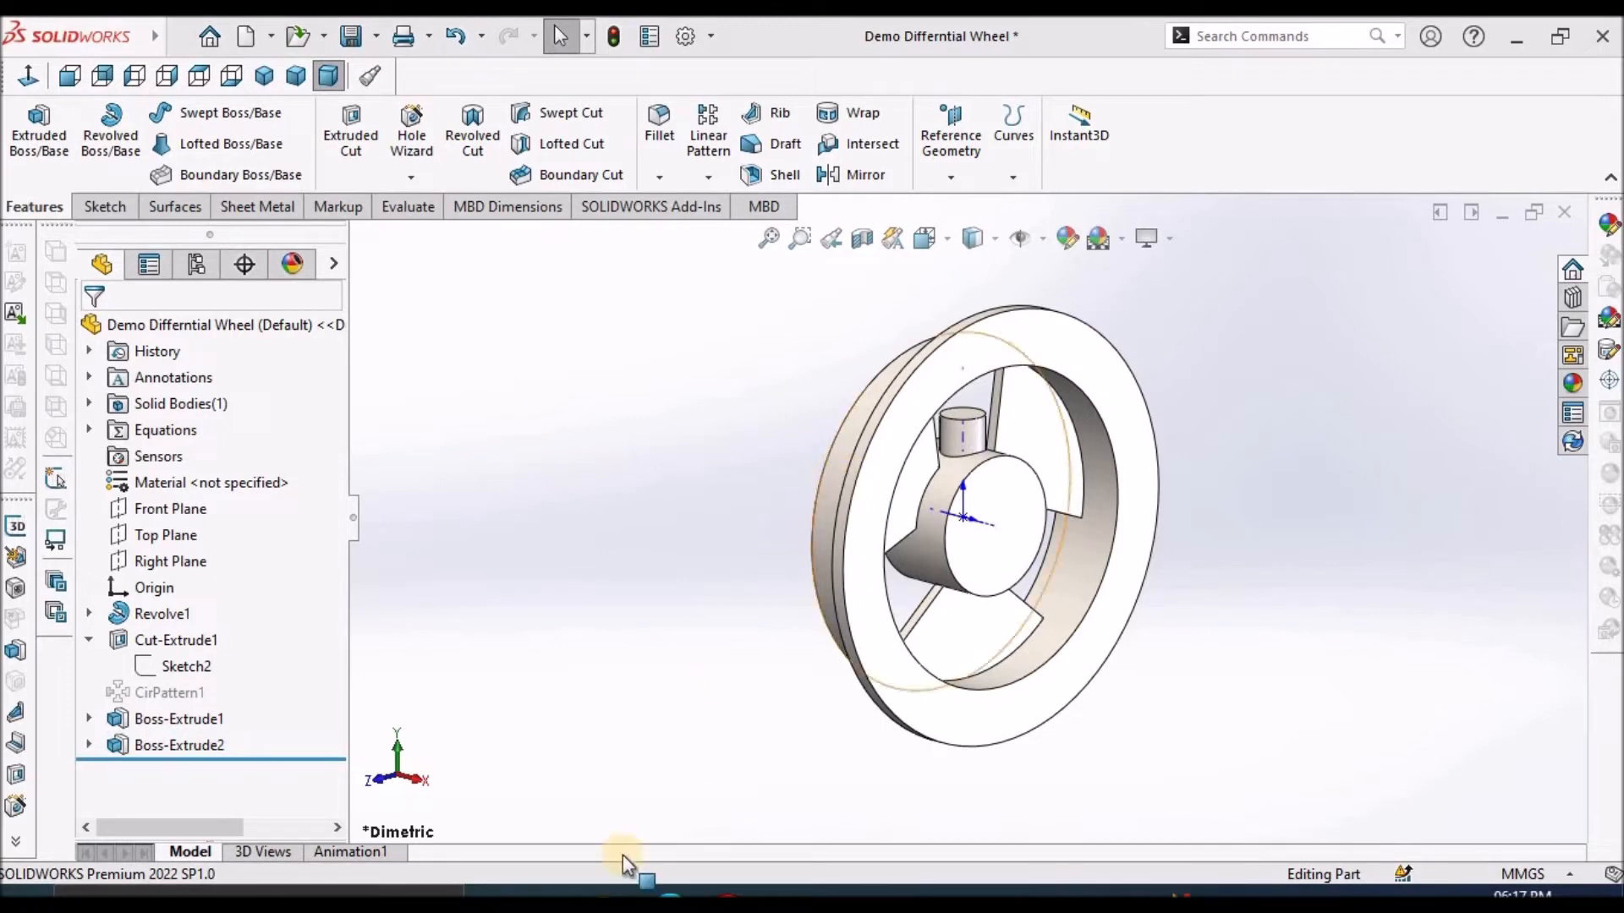
left_click(670, 893)
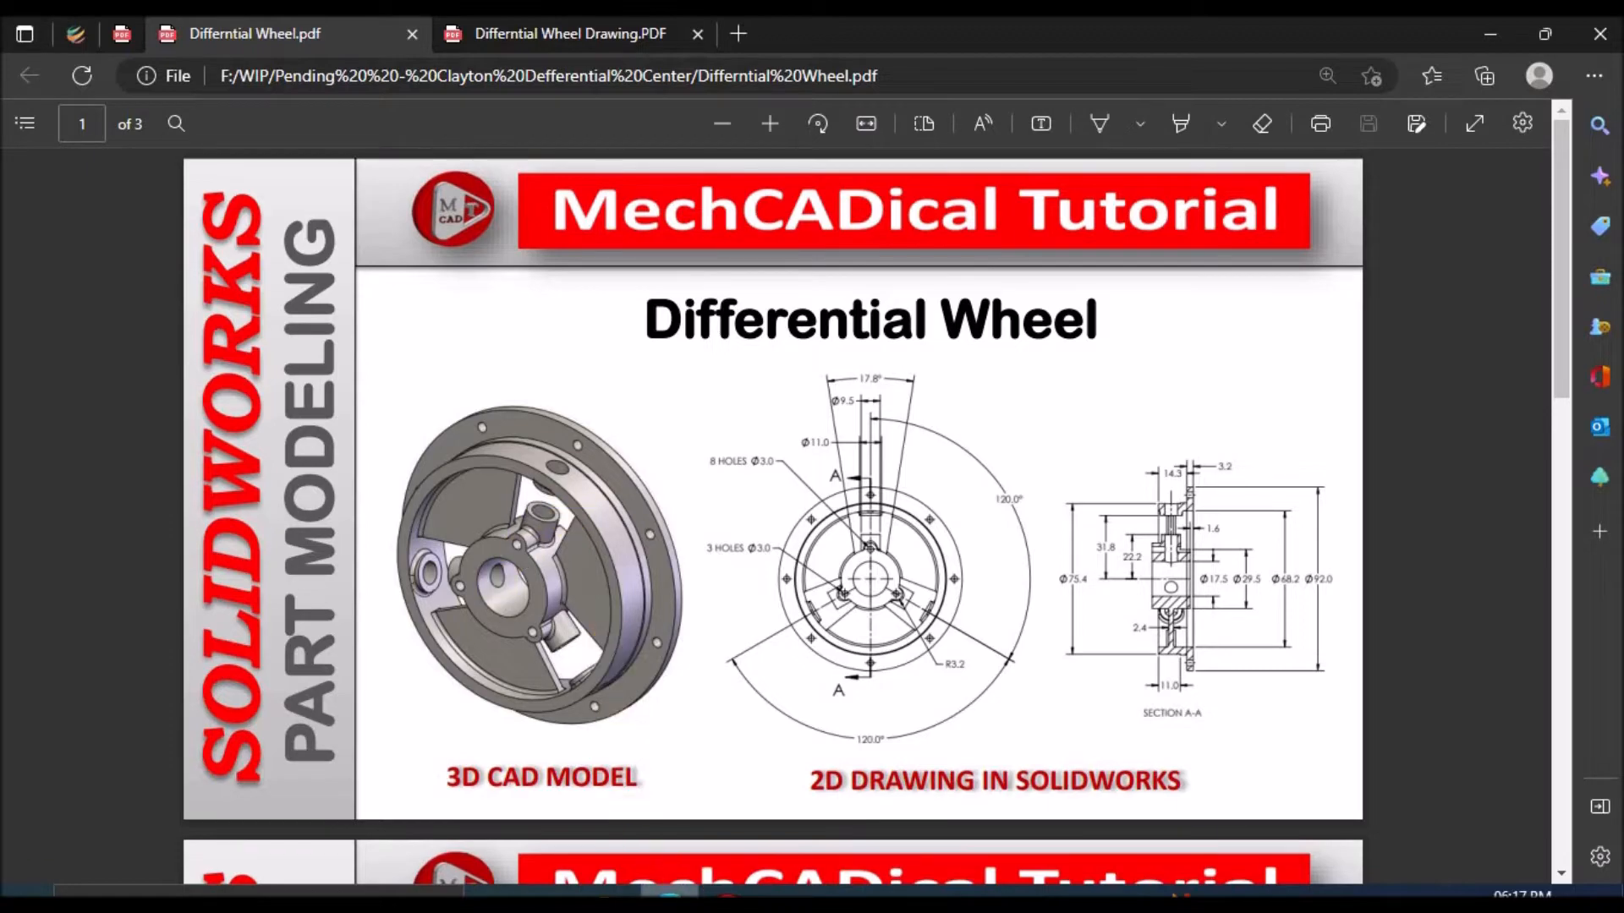
left_click(727, 894)
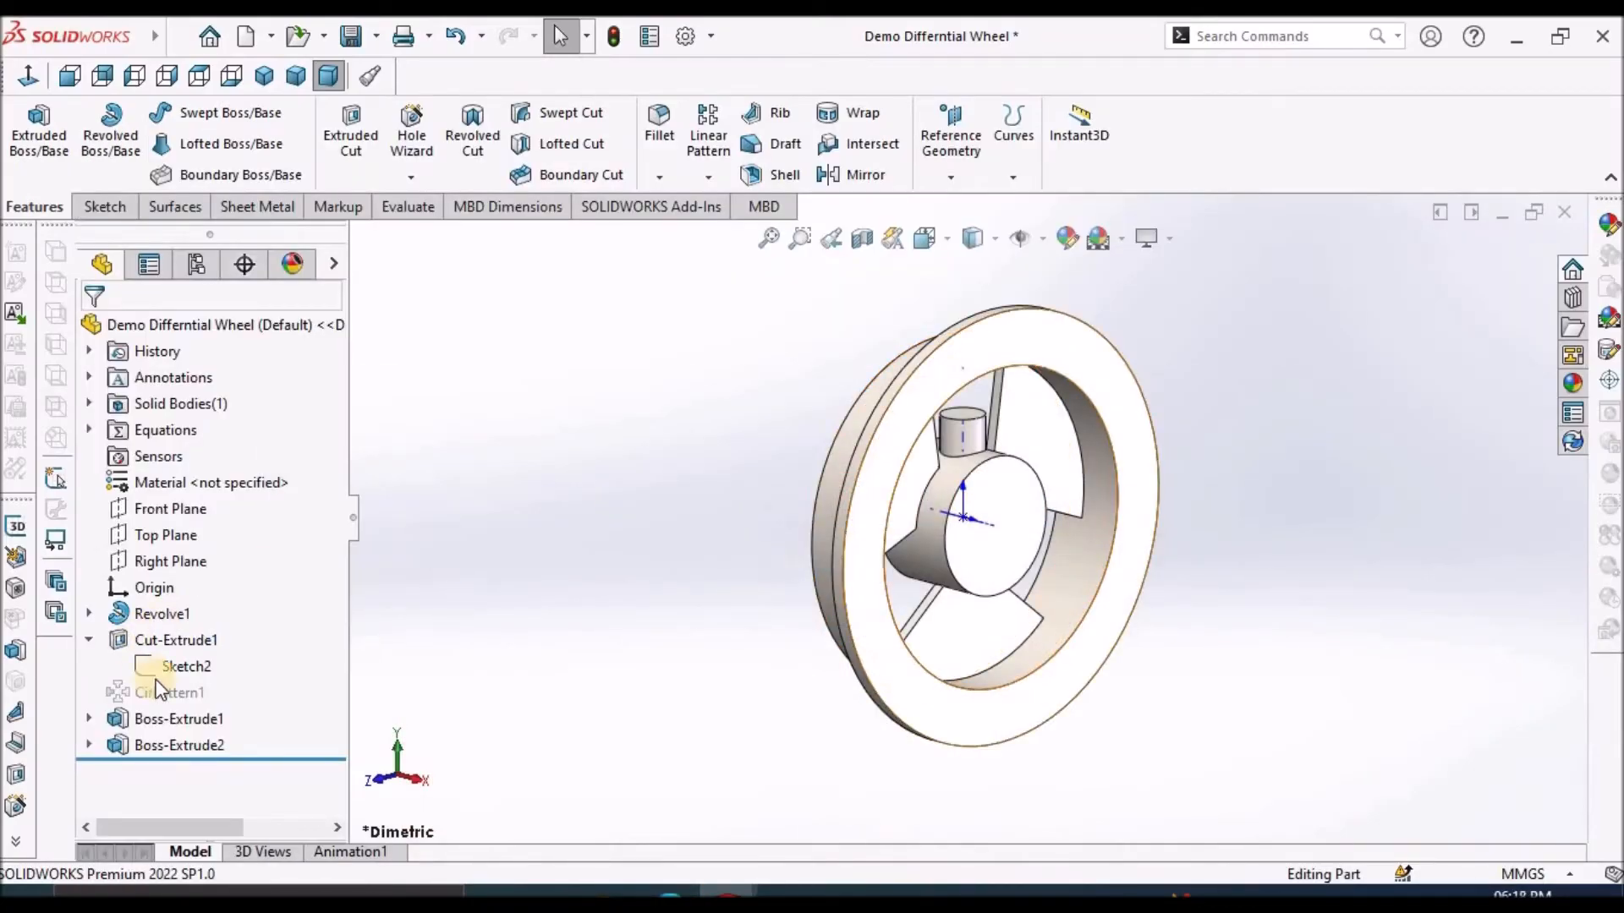
Start a sketch on the Top Plane and draw a circle about 34 mm in diameter centred on the origin.
left_click(173, 536)
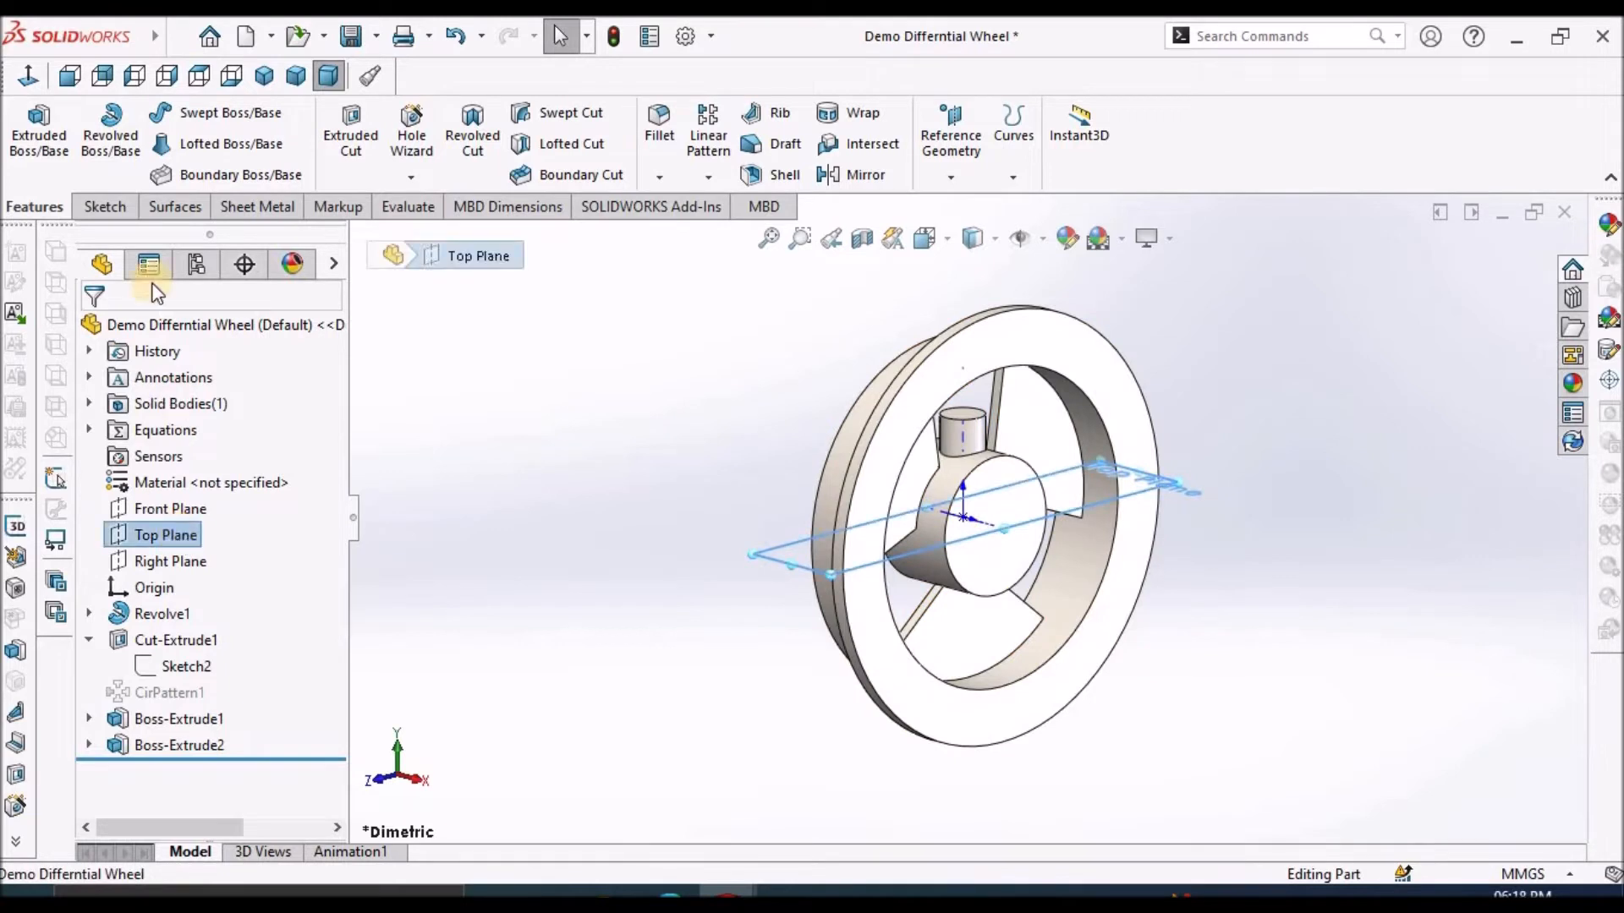
left_click(108, 206)
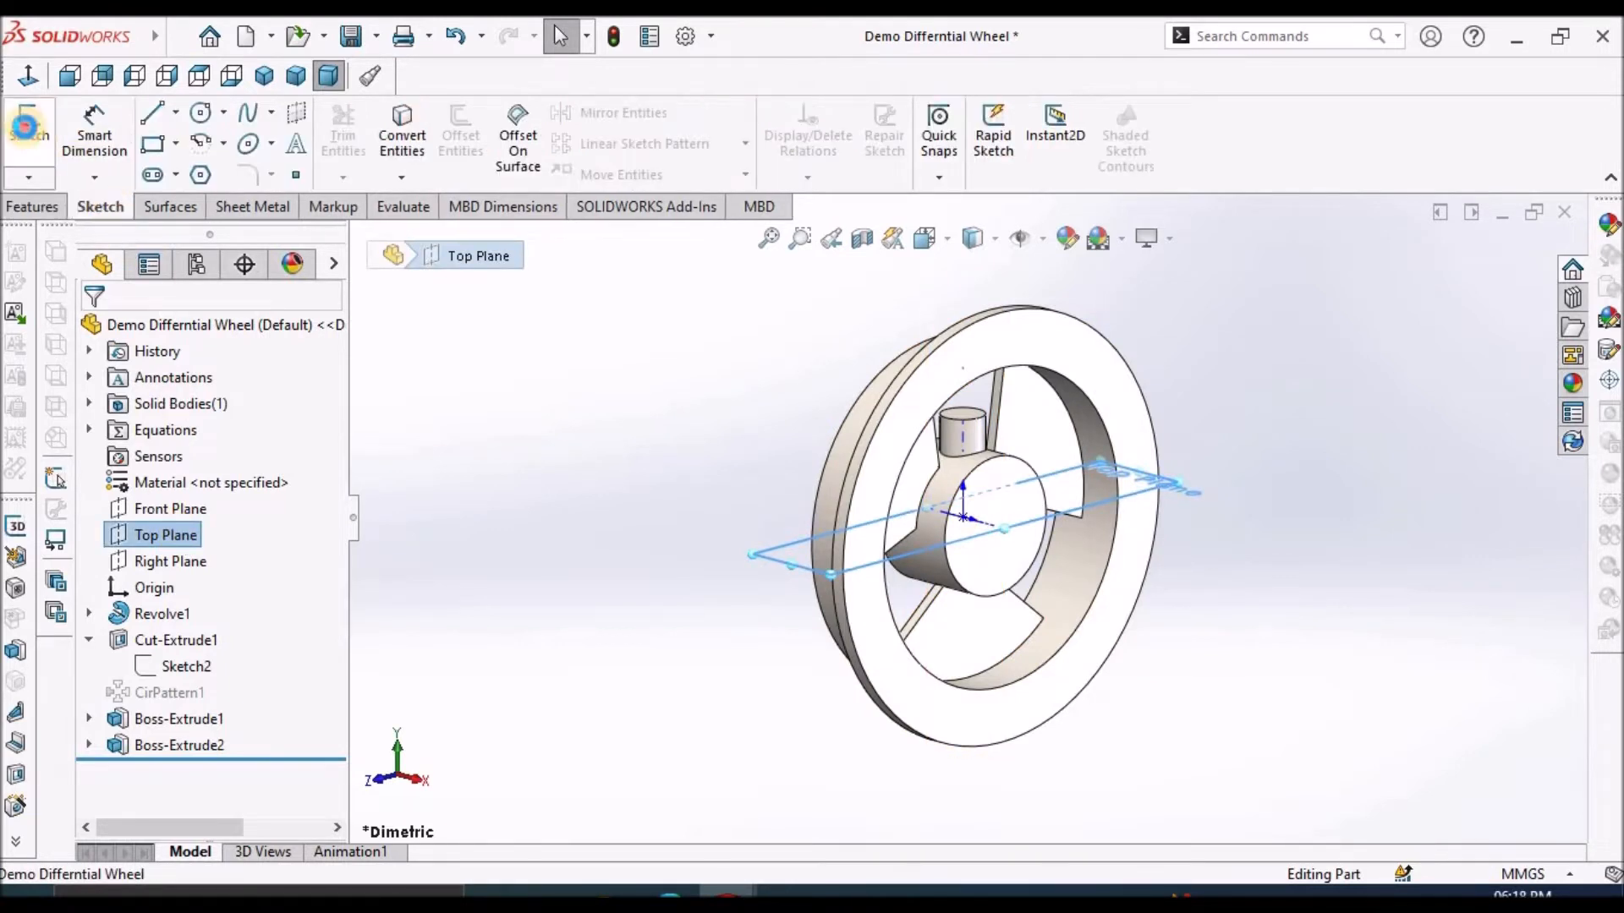
left_click(28, 135)
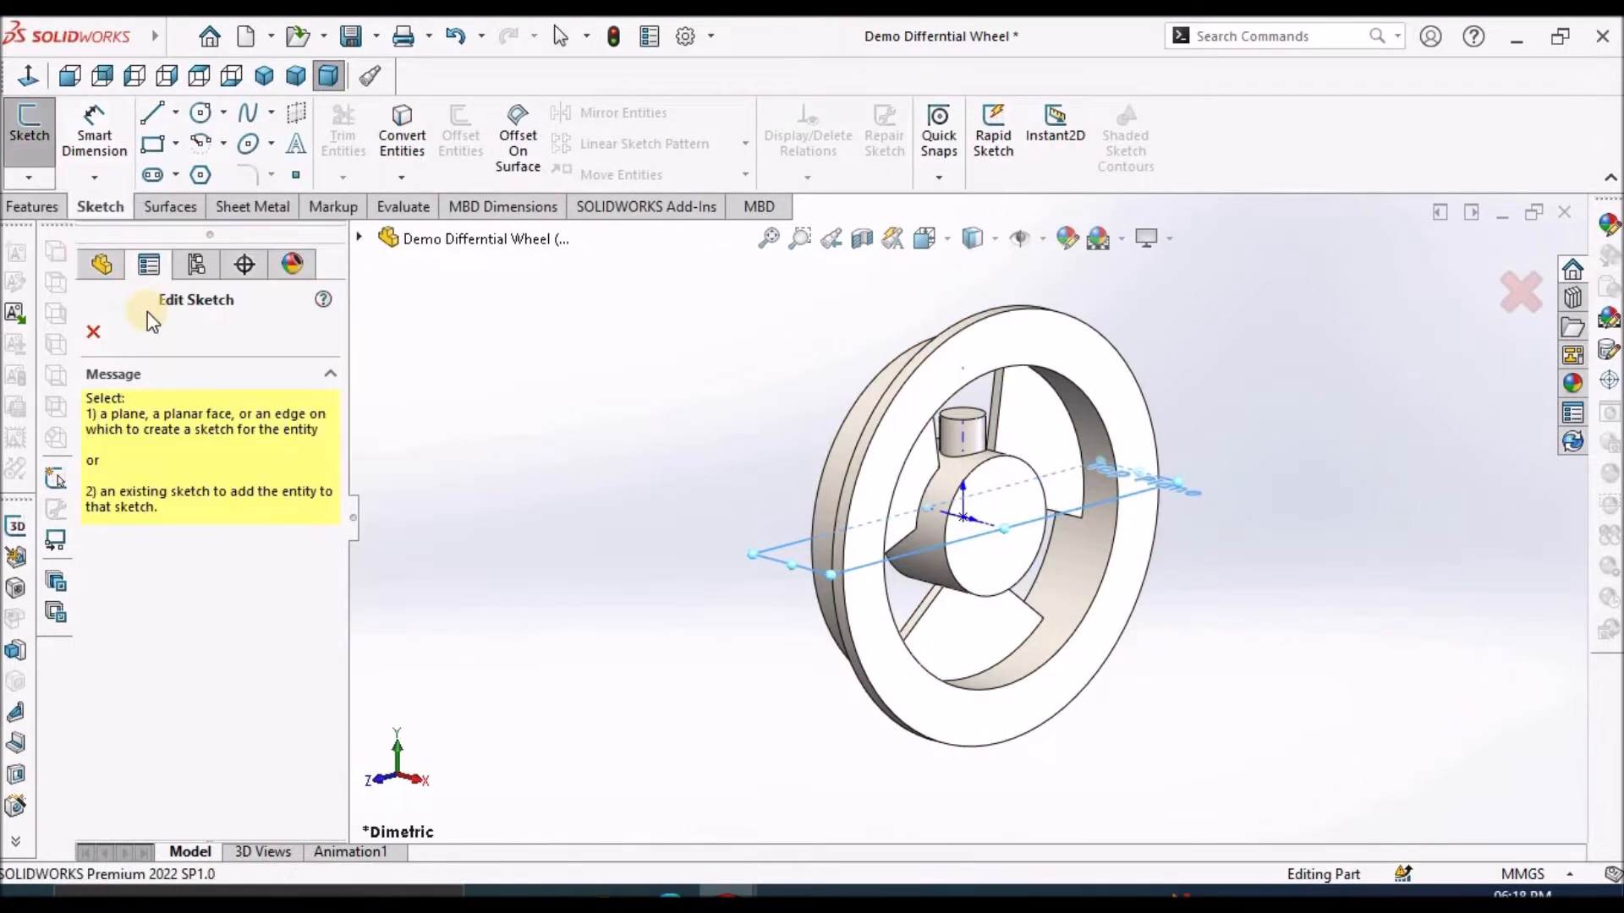
left_click(362, 239)
left_click(466, 455)
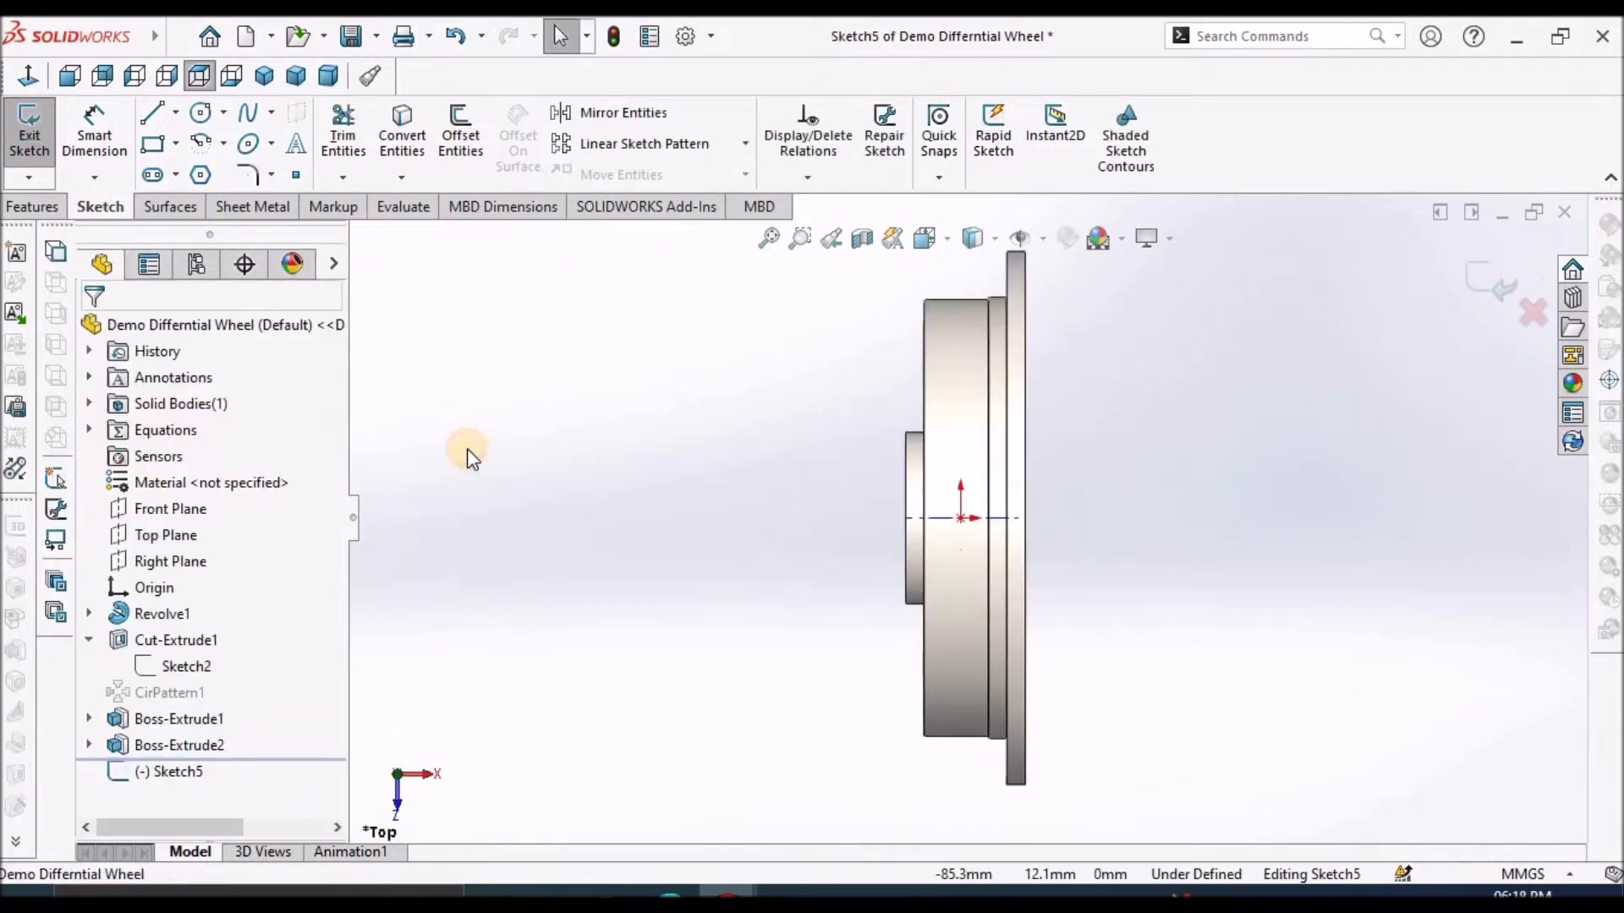
left_click(208, 120)
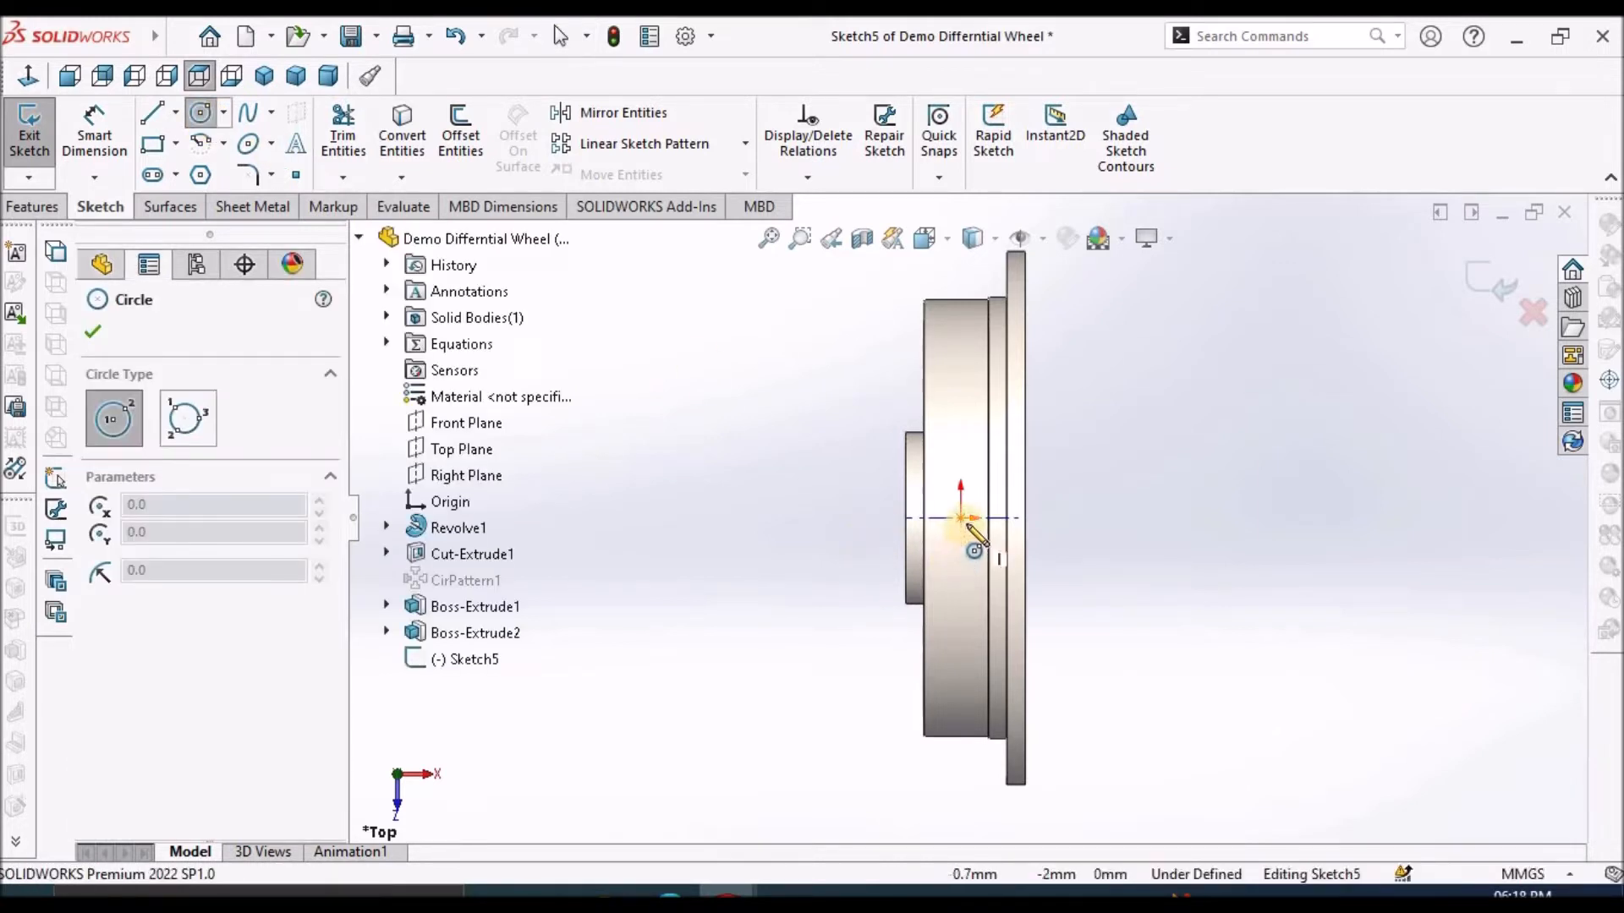
left_click(965, 521)
left_click(1055, 476)
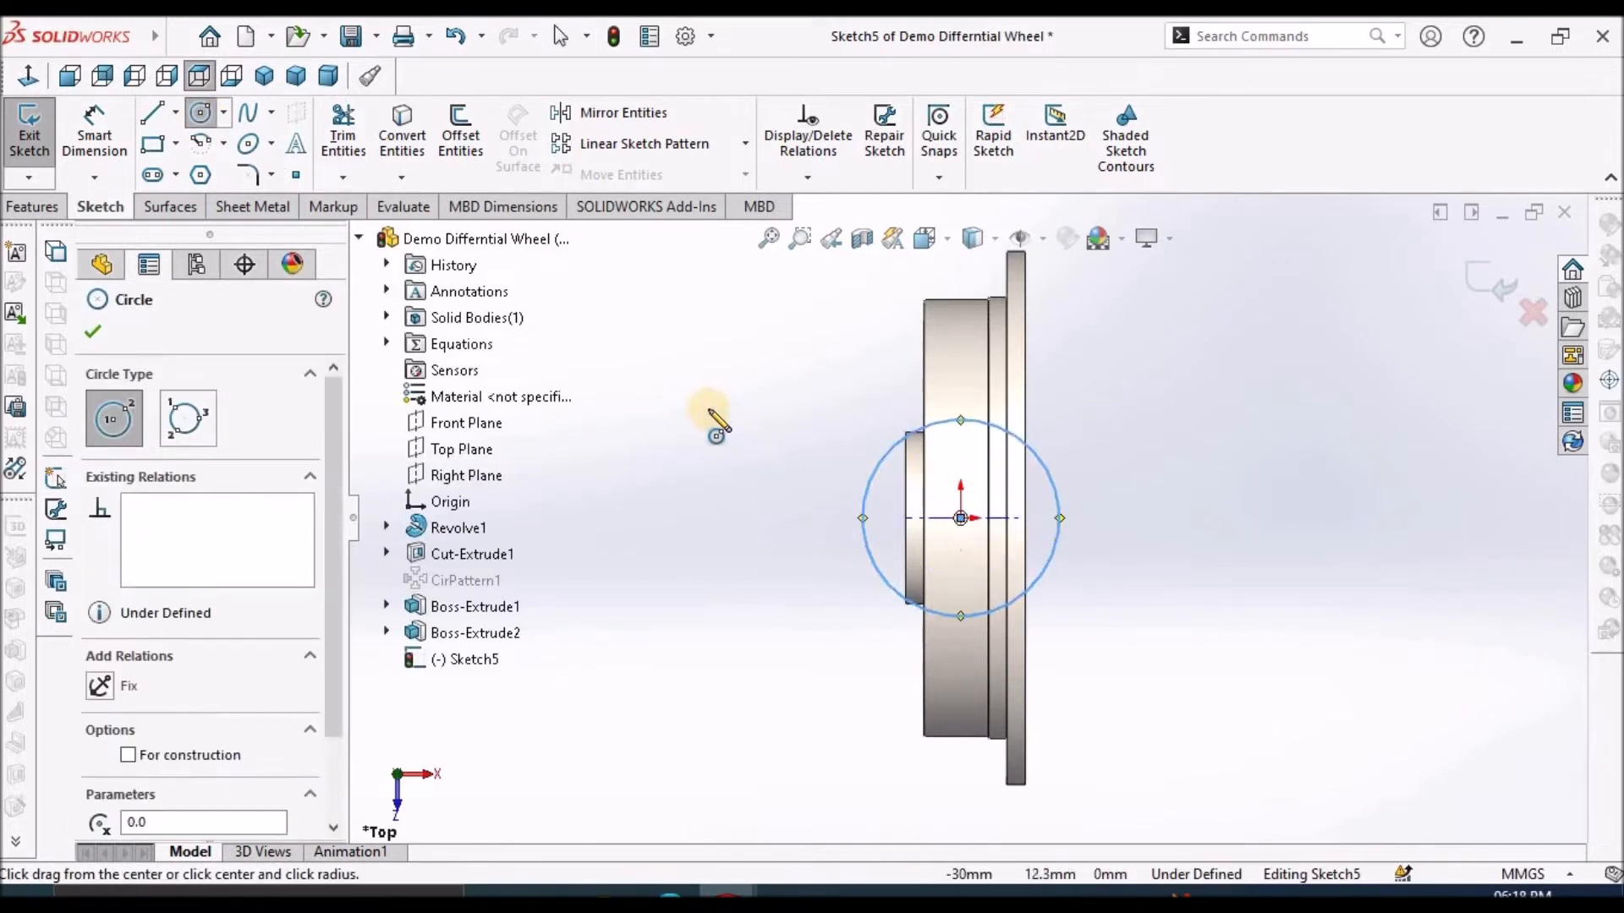
right_click(713, 415)
left_click(745, 424)
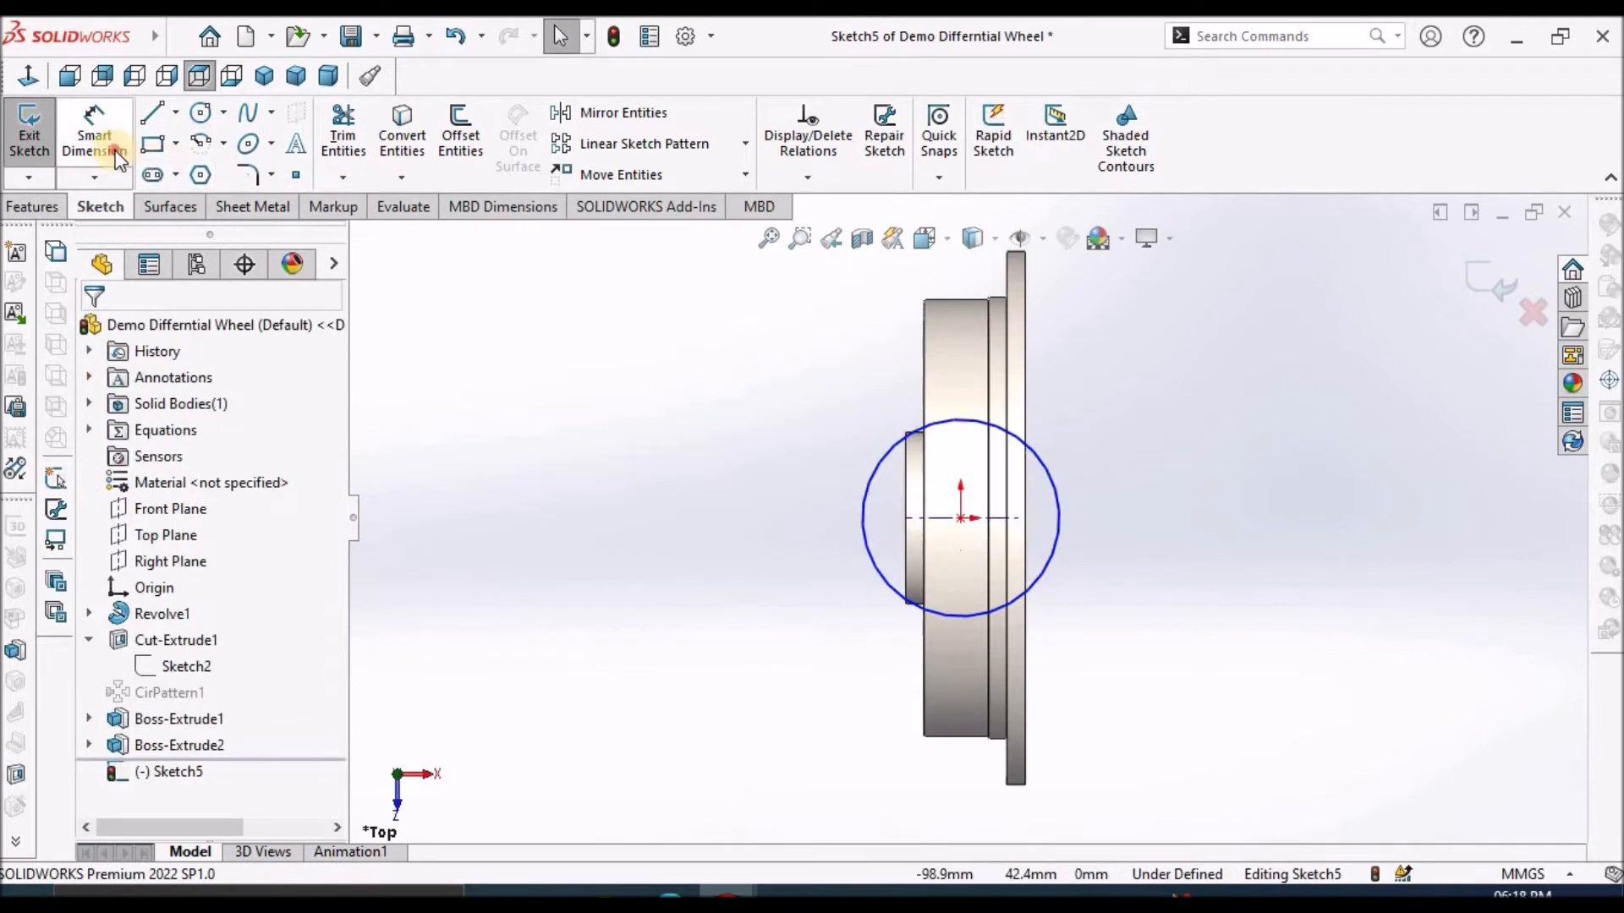
Dimension the circle's diameter at 6.5 mm.
left_click(94, 127)
left_click(873, 555)
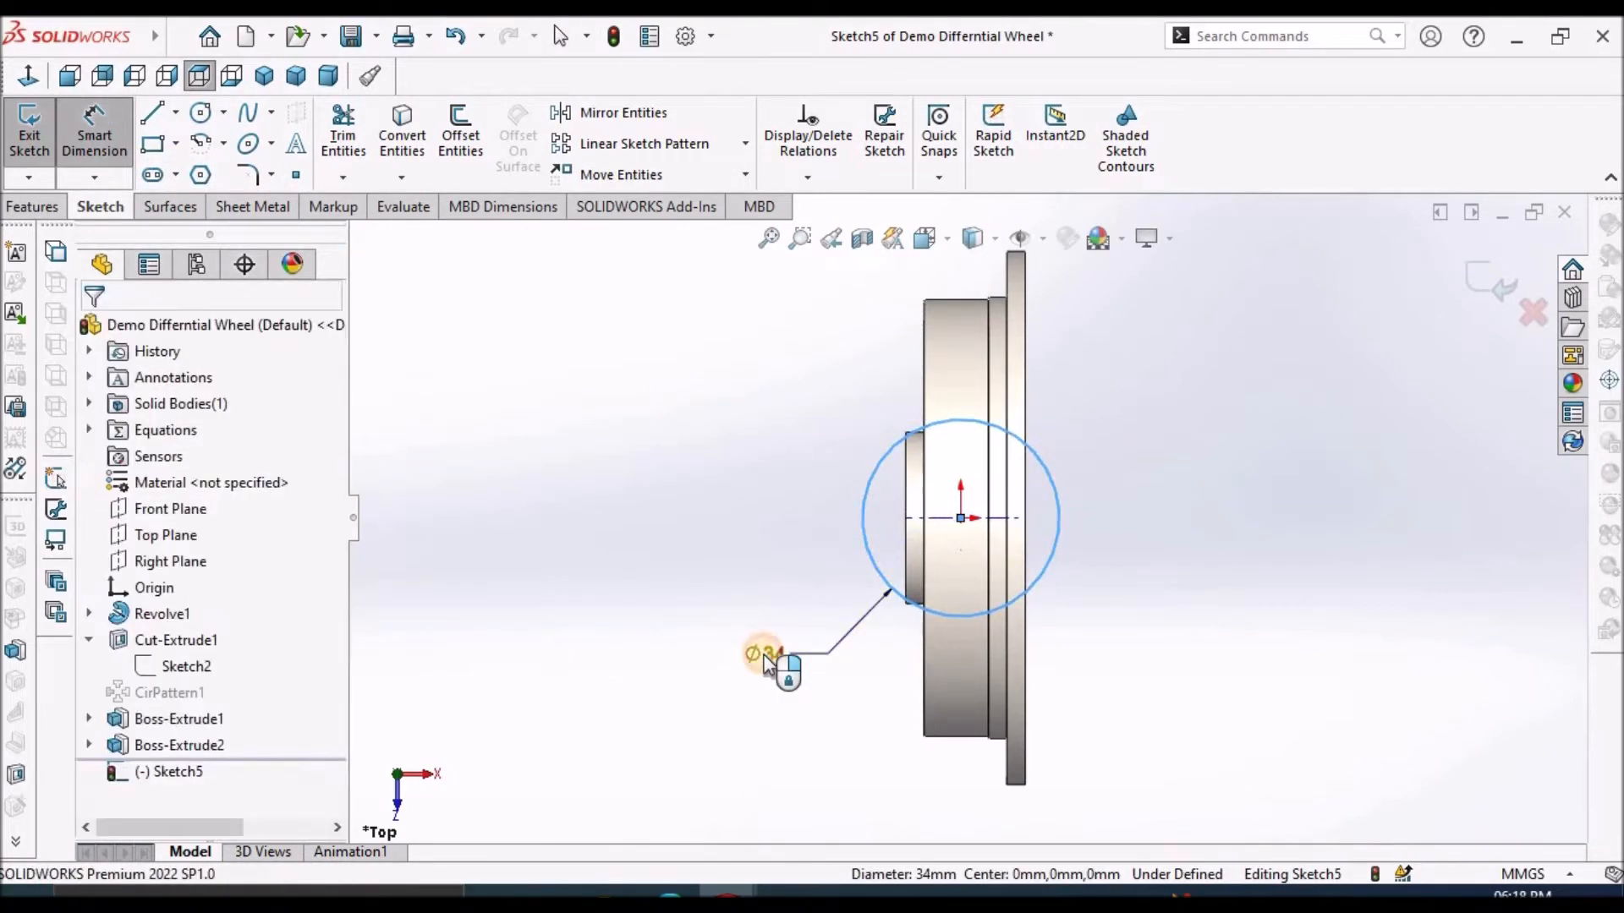
left_click(763, 660)
type("6.5")
key("Return")
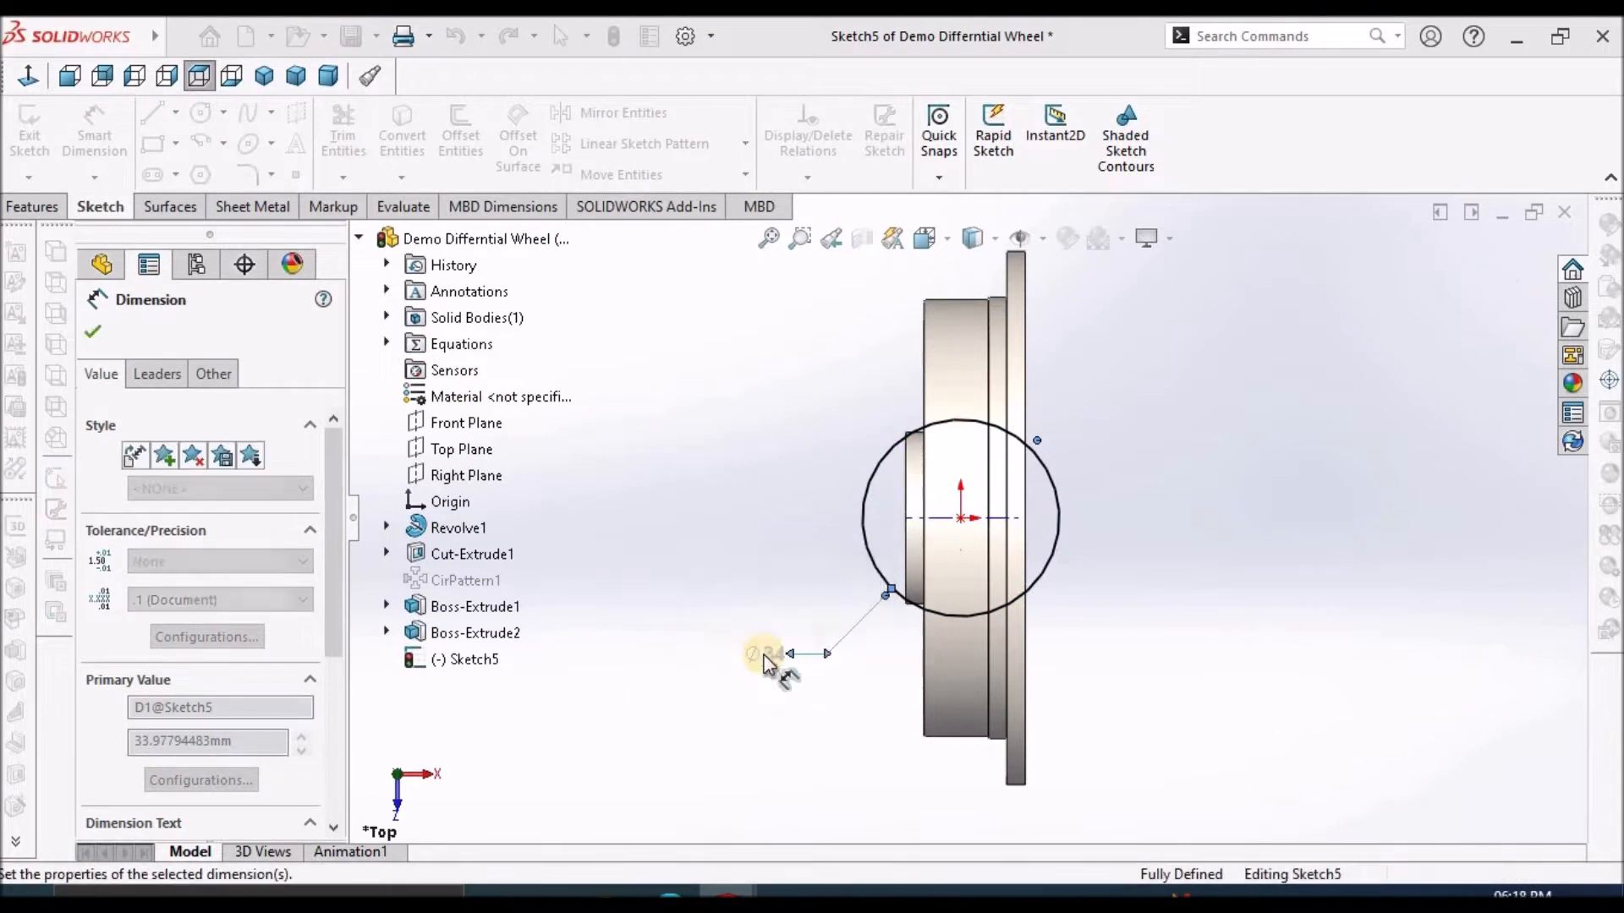
left_click(95, 332)
Cut-extrude the 6.5 mm circle Through All, with the direction reversed so it passes through the hub and rim bosses.
left_click(35, 204)
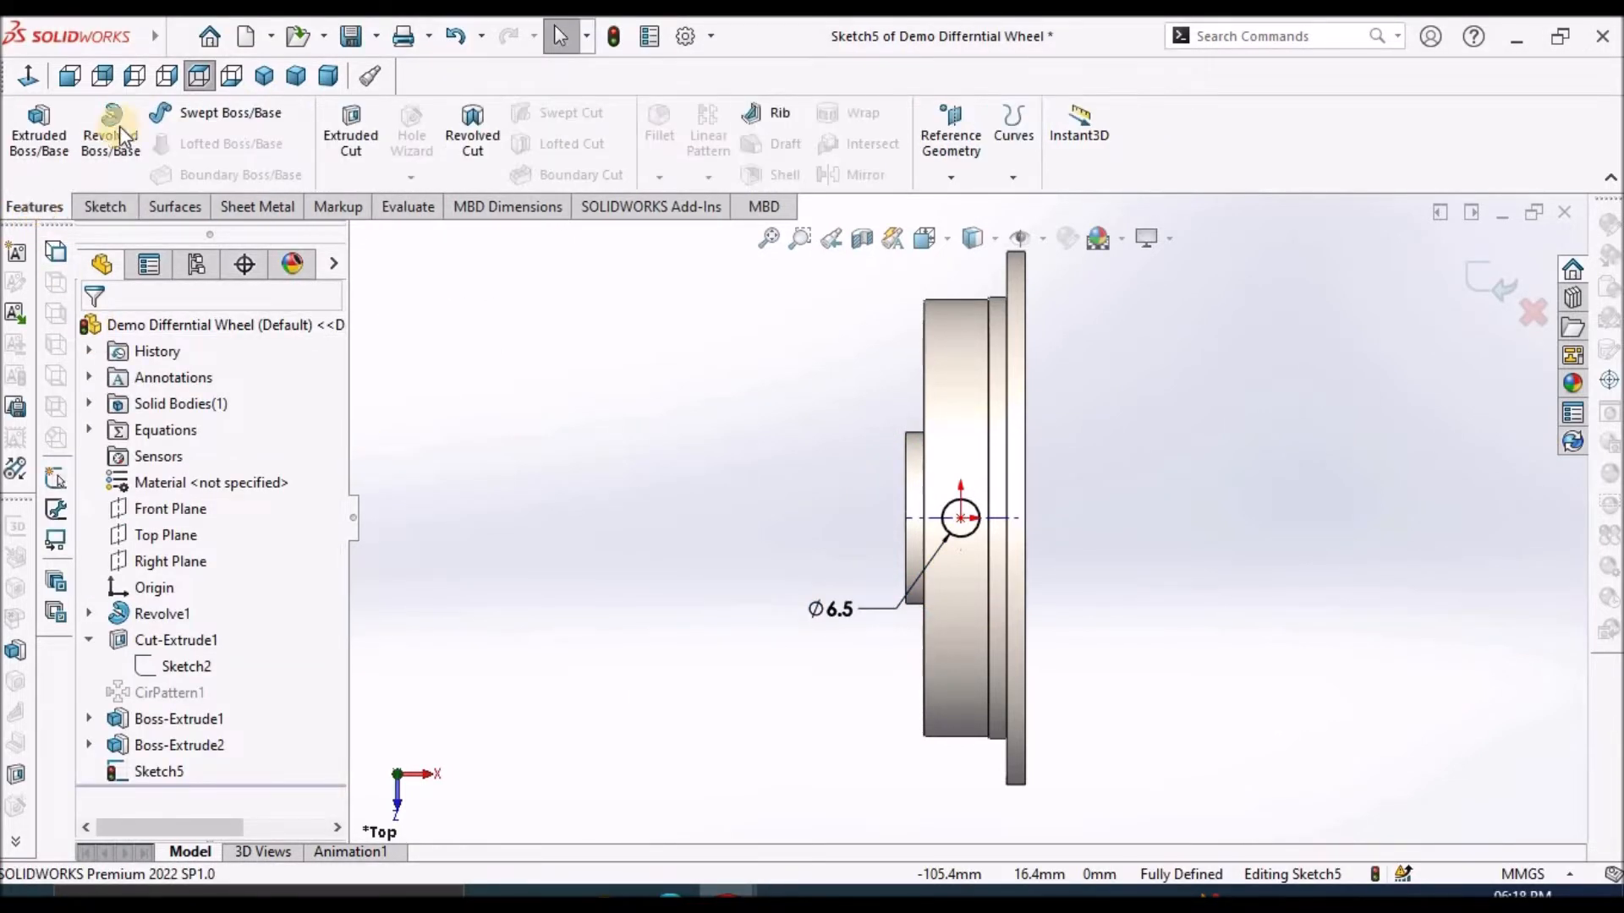
left_click(347, 129)
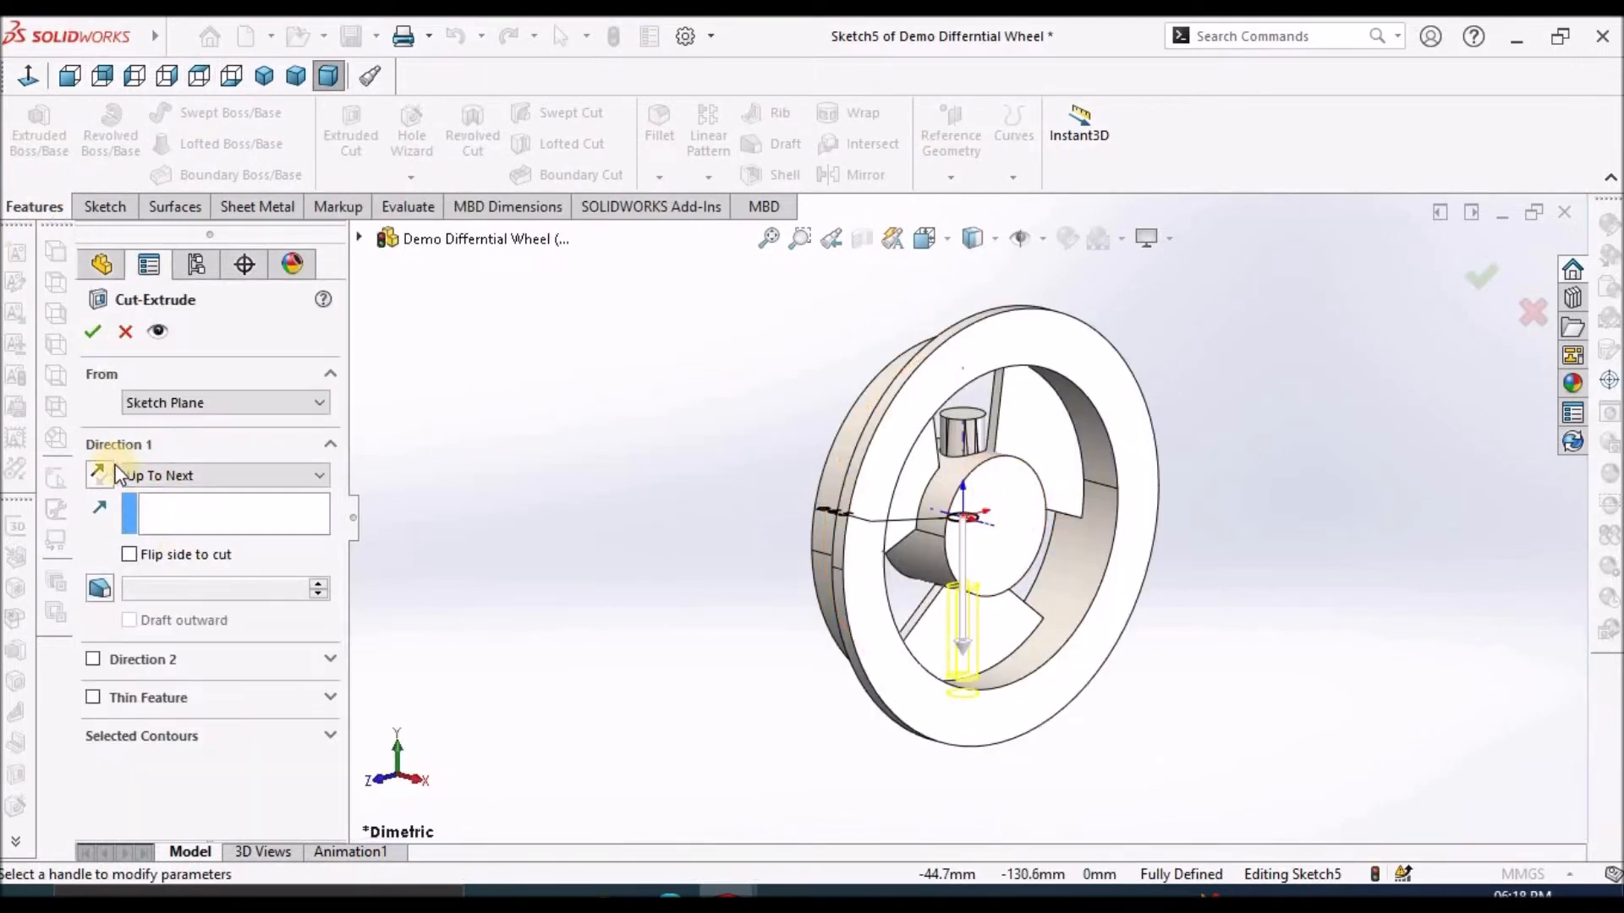
left_click(316, 476)
left_click(241, 499)
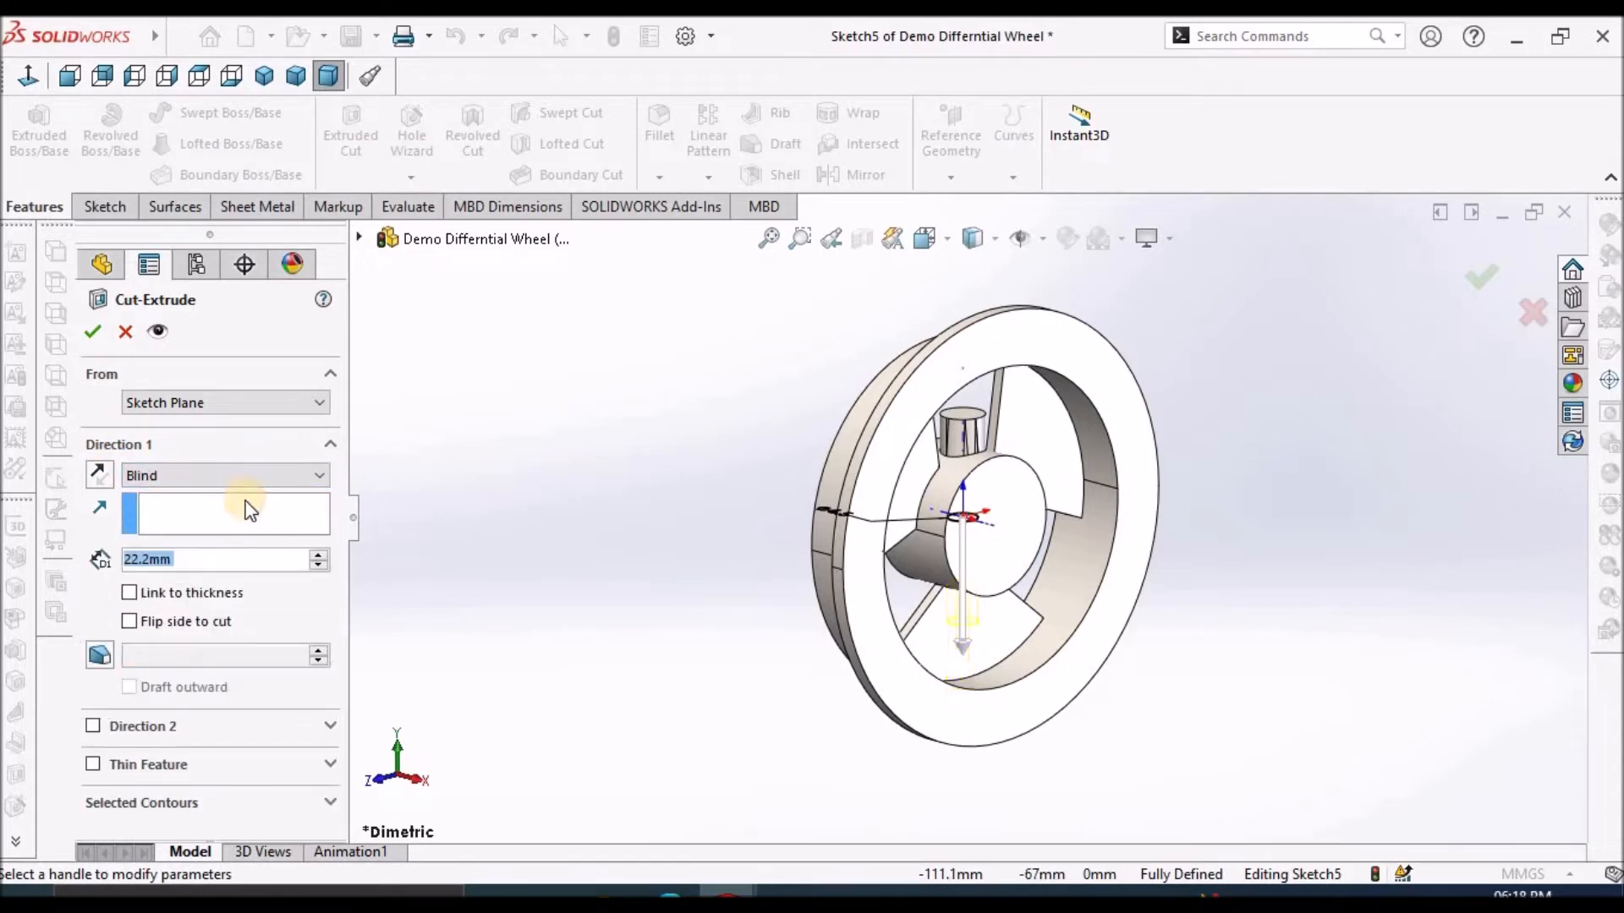
left_click(101, 476)
middle_click_drag(961, 471, 841, 338)
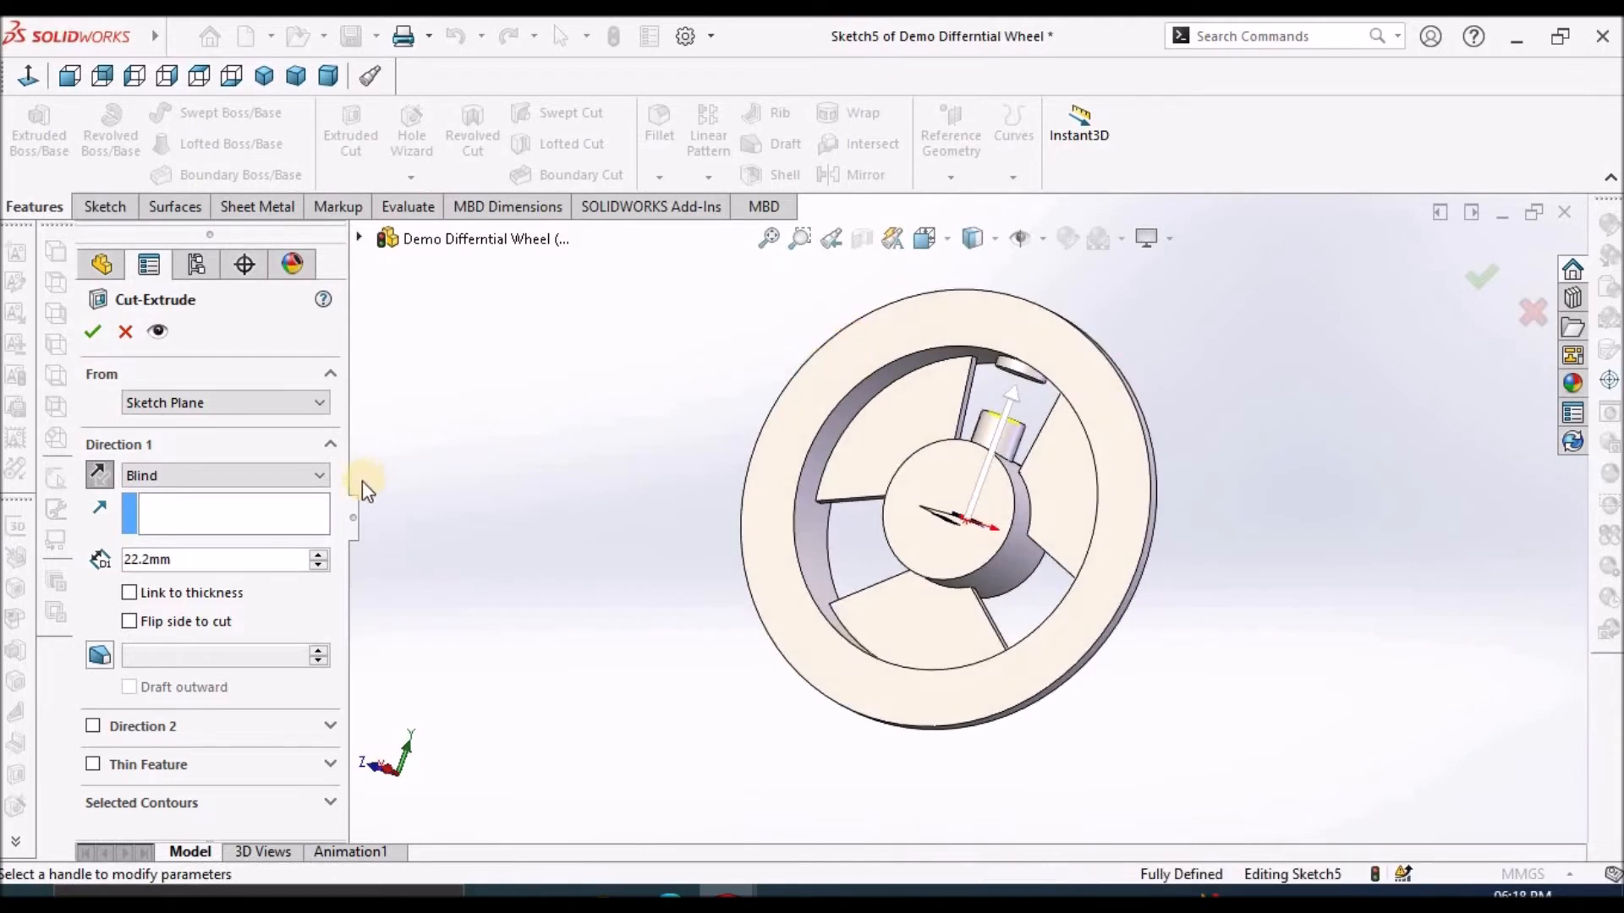
left_click(305, 479)
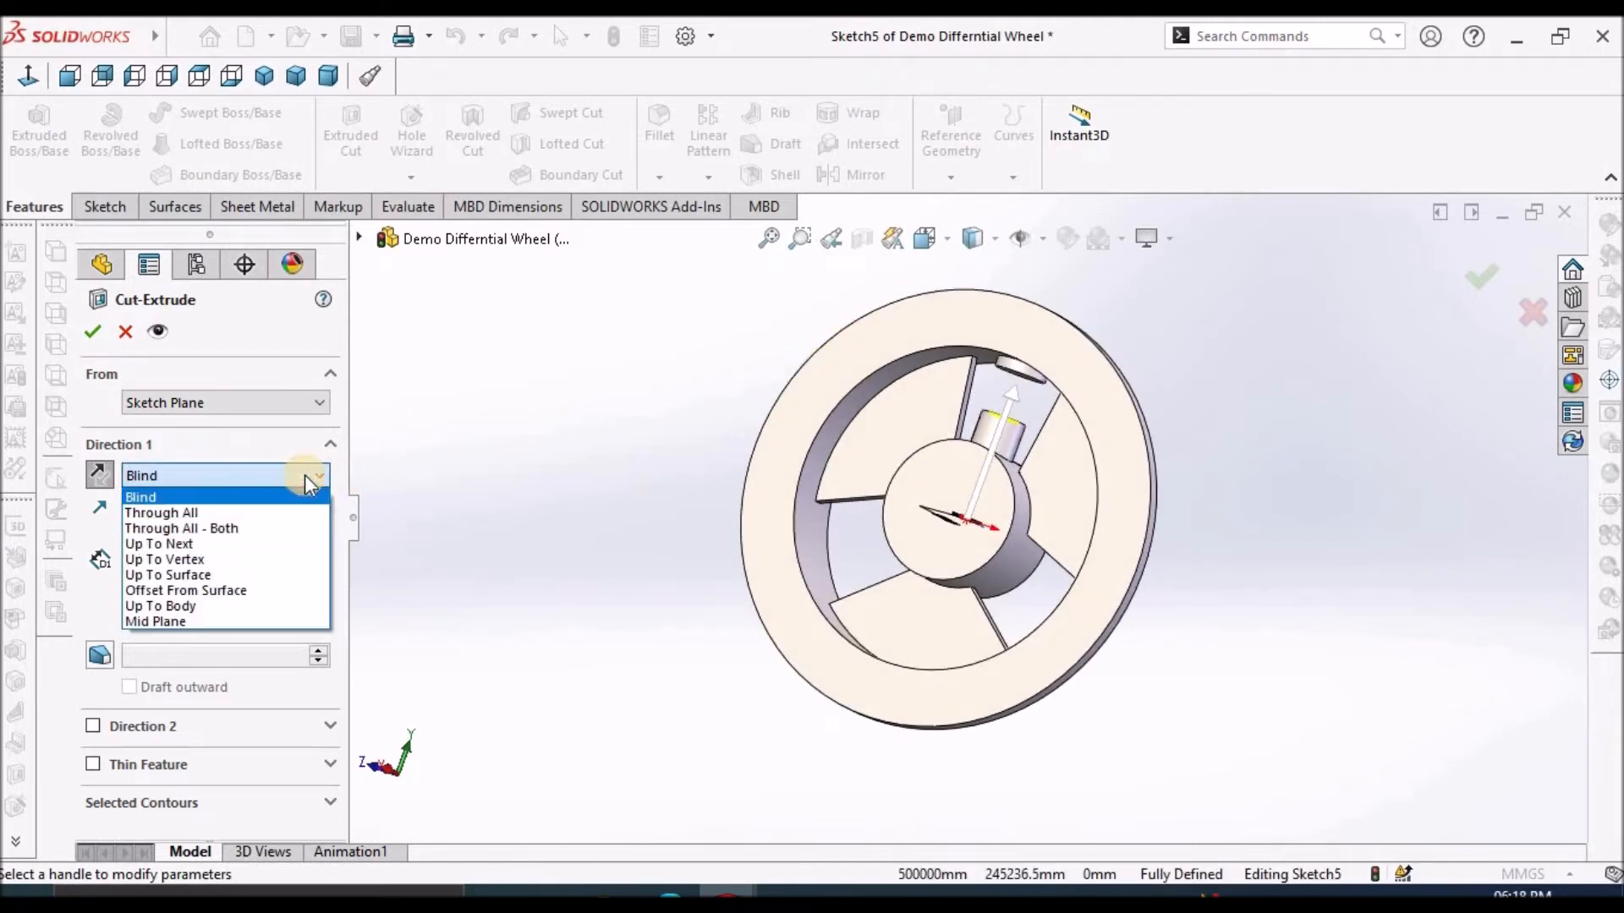
left_click(276, 511)
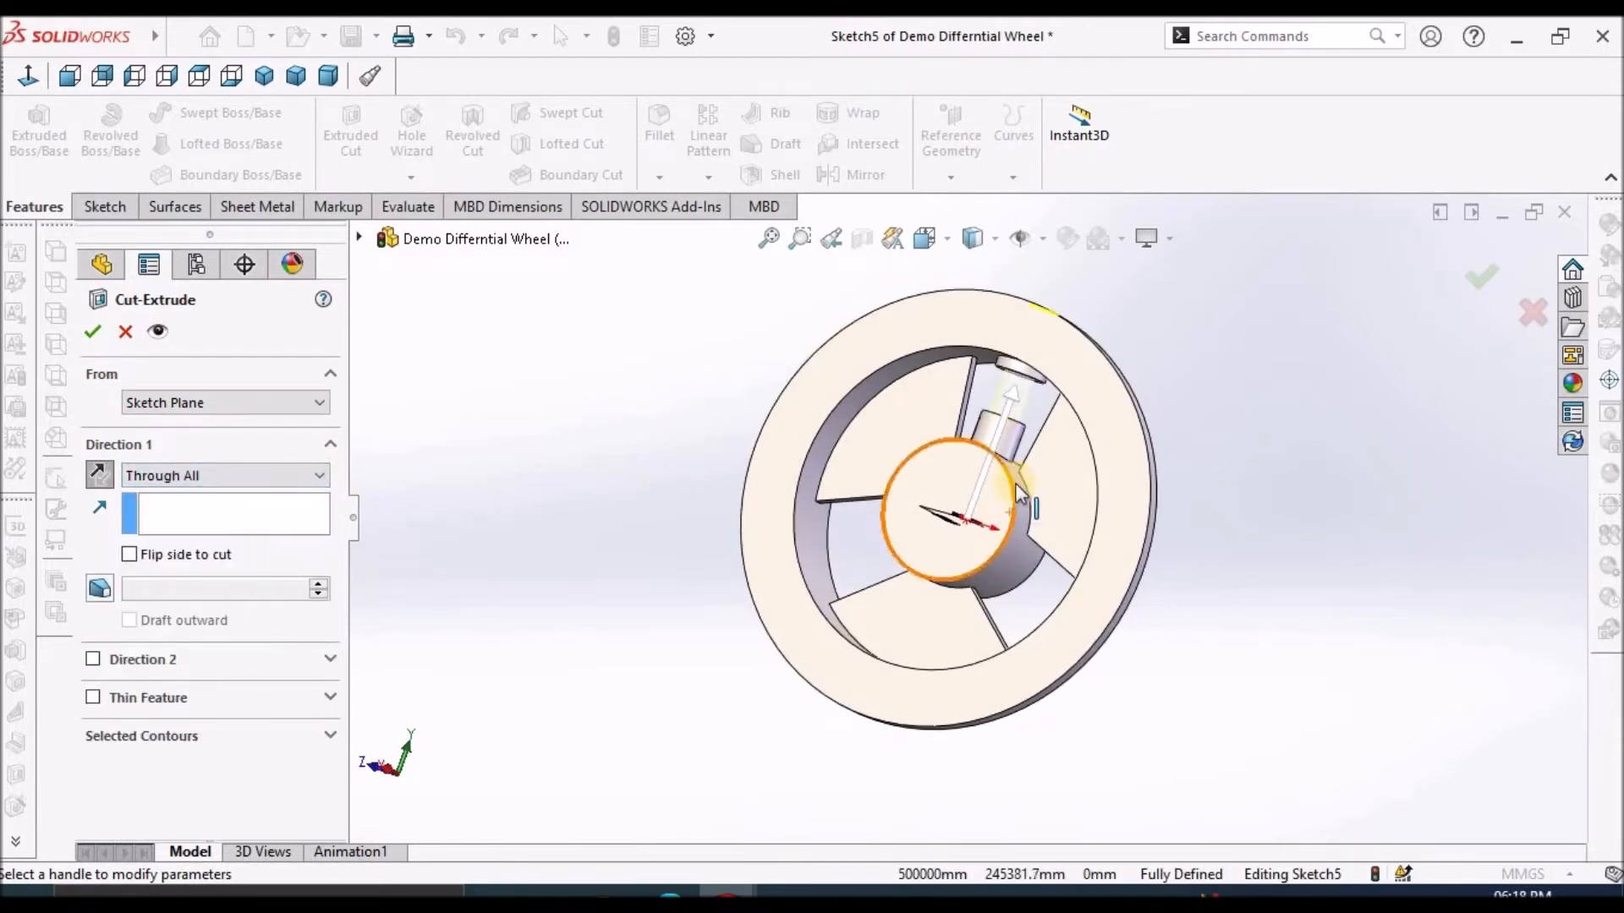
middle_click_drag(987, 421, 820, 466)
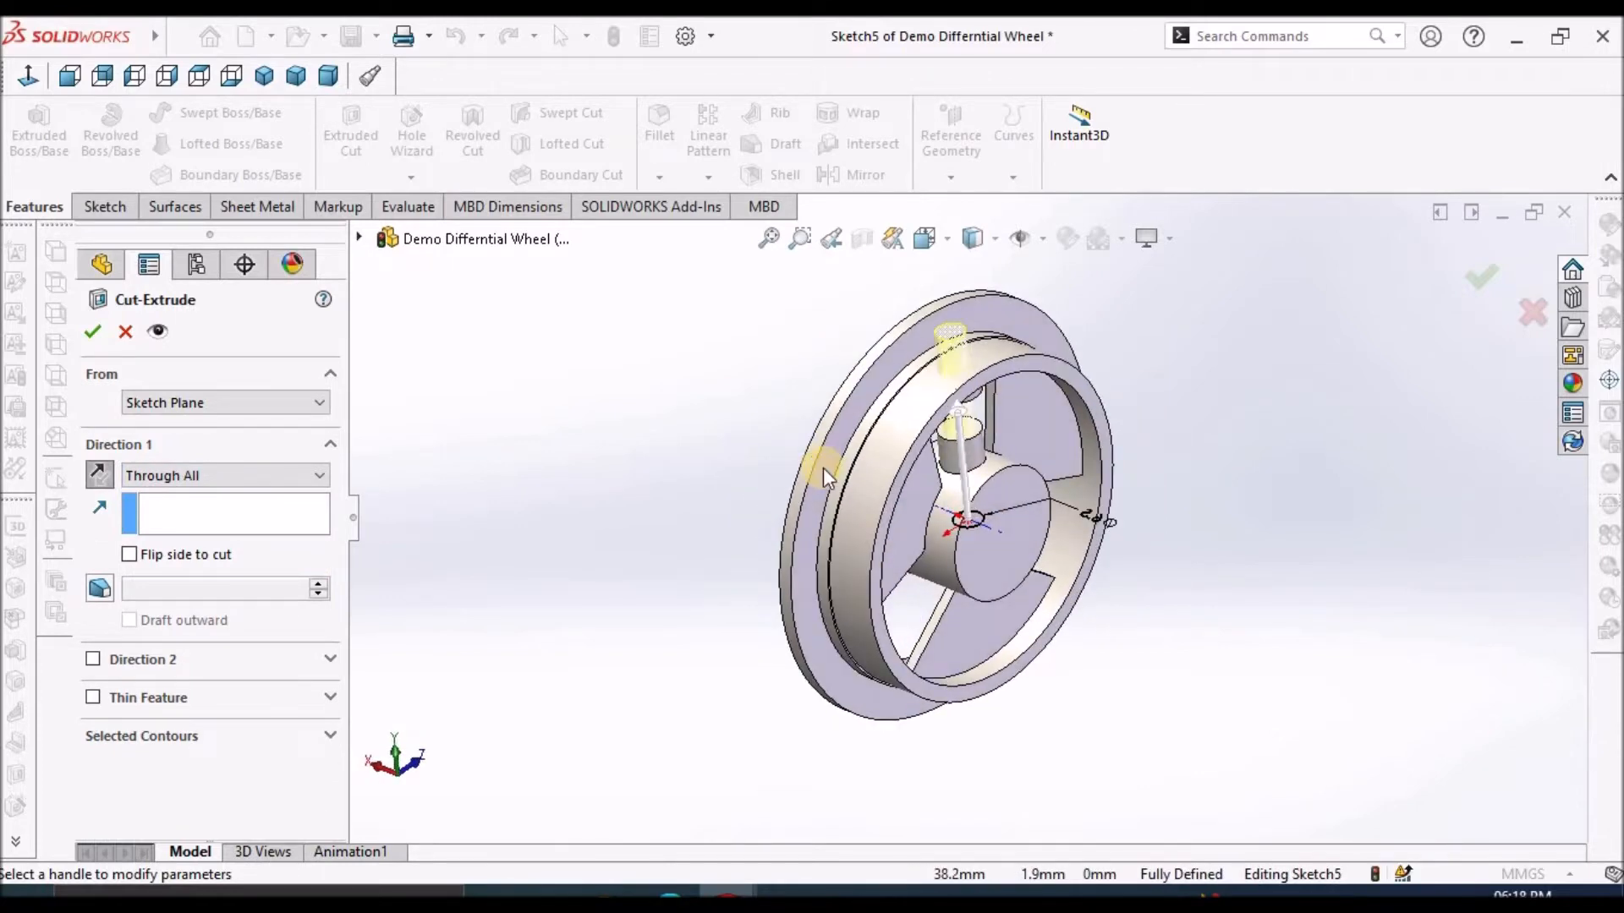
left_click(84, 330)
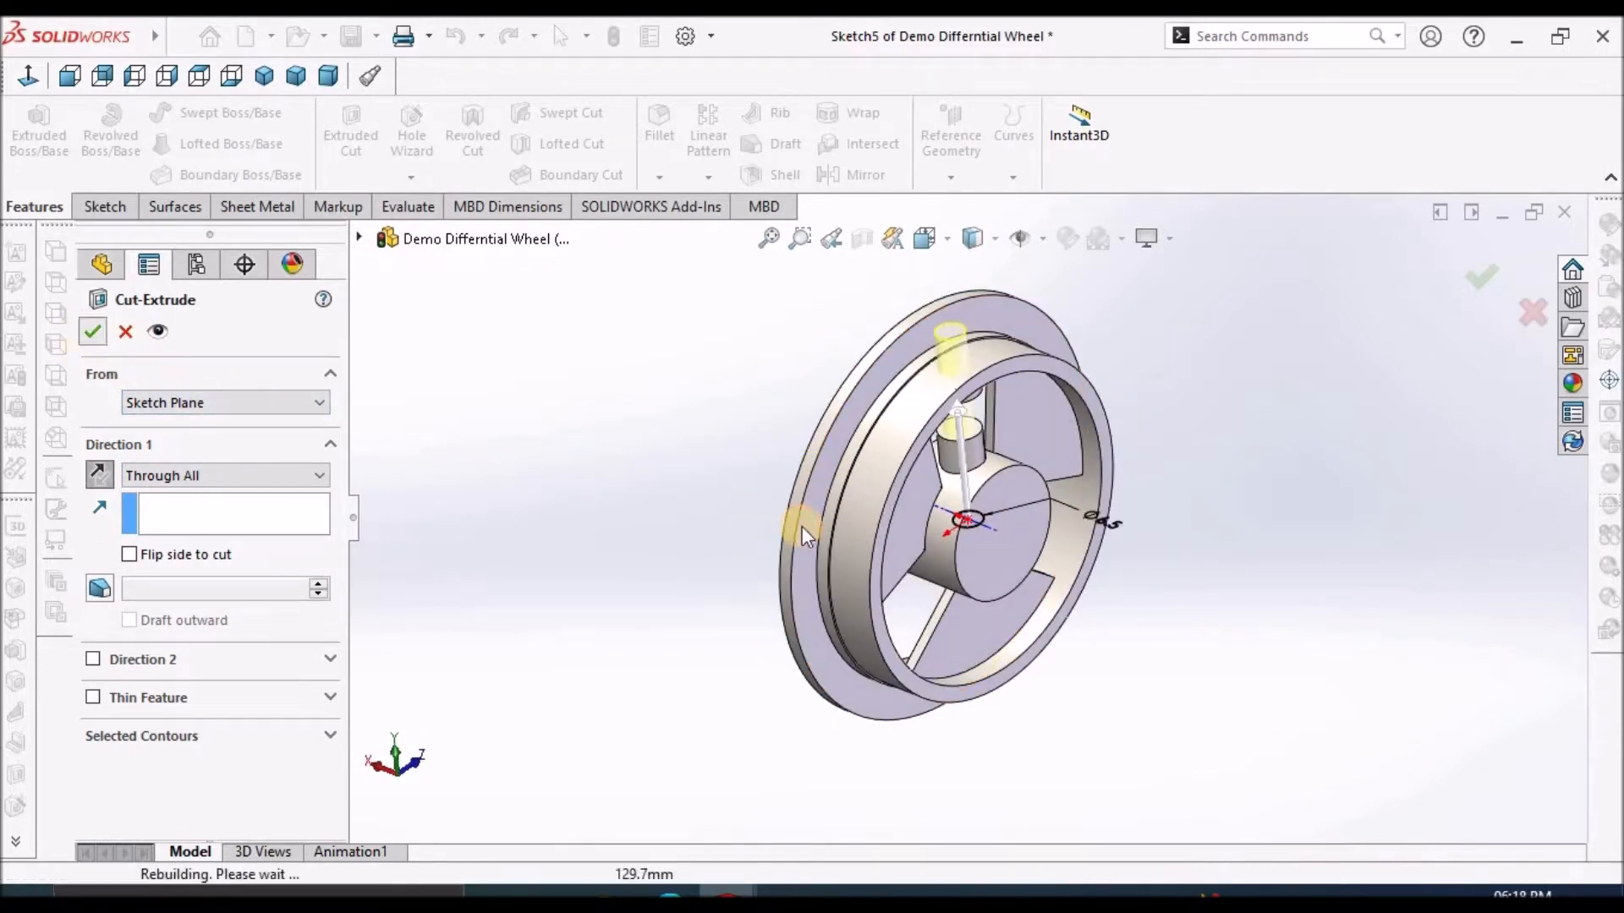
Start a circular pattern and pick the wheel's central axis as its rotation axis.
middle_click_drag(836, 332, 1084, 480)
scroll(1033, 414, "down", 3)
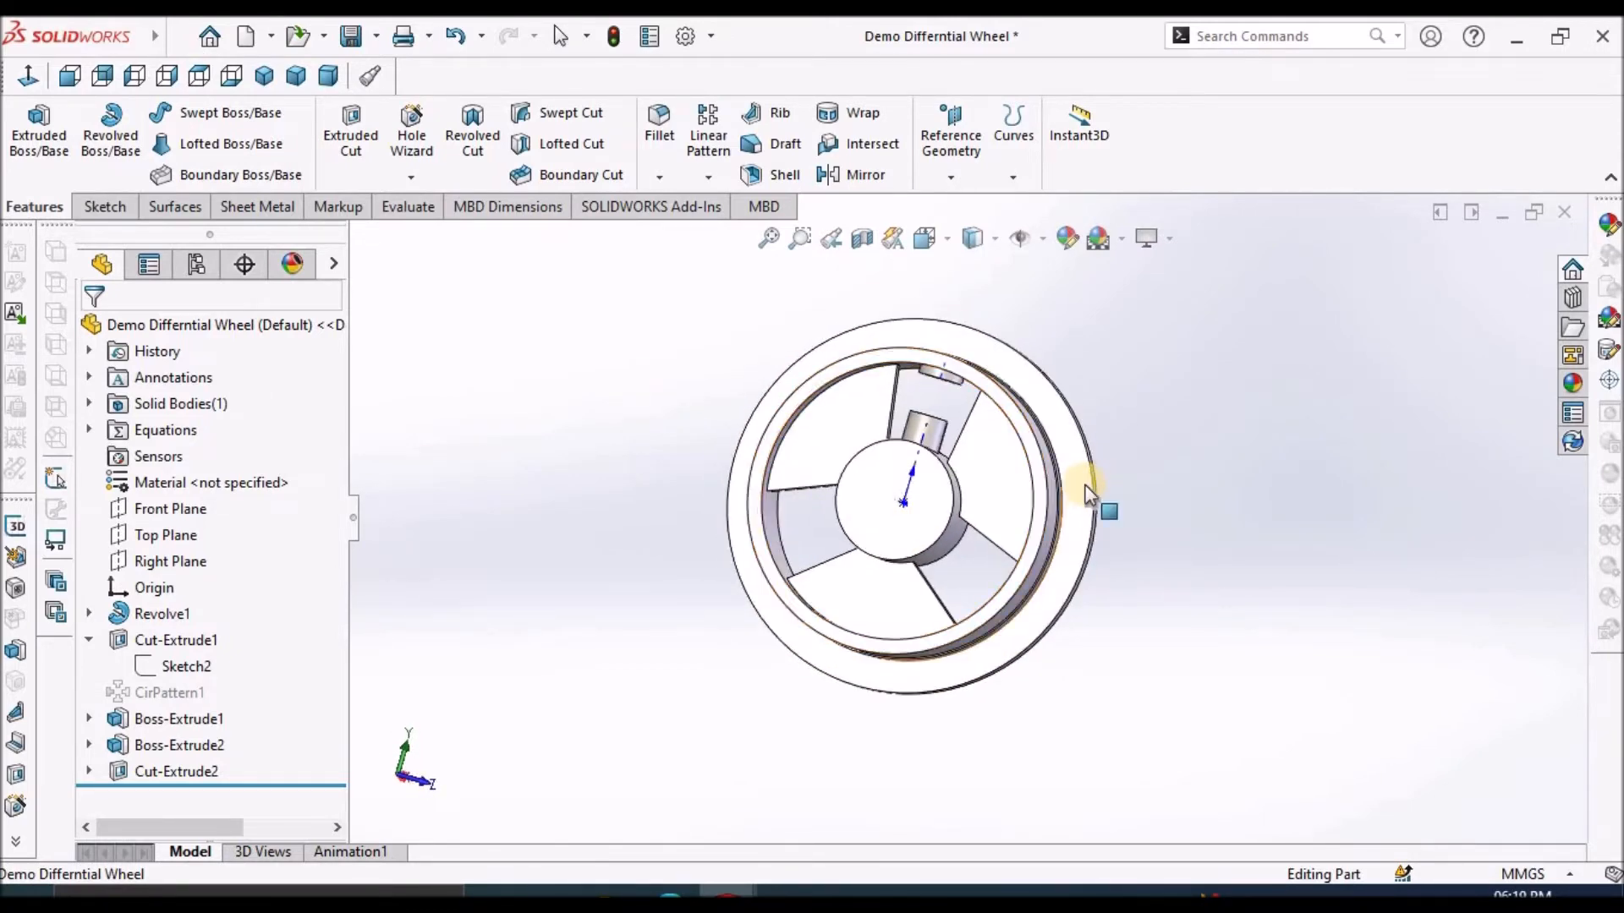
key("Escape")
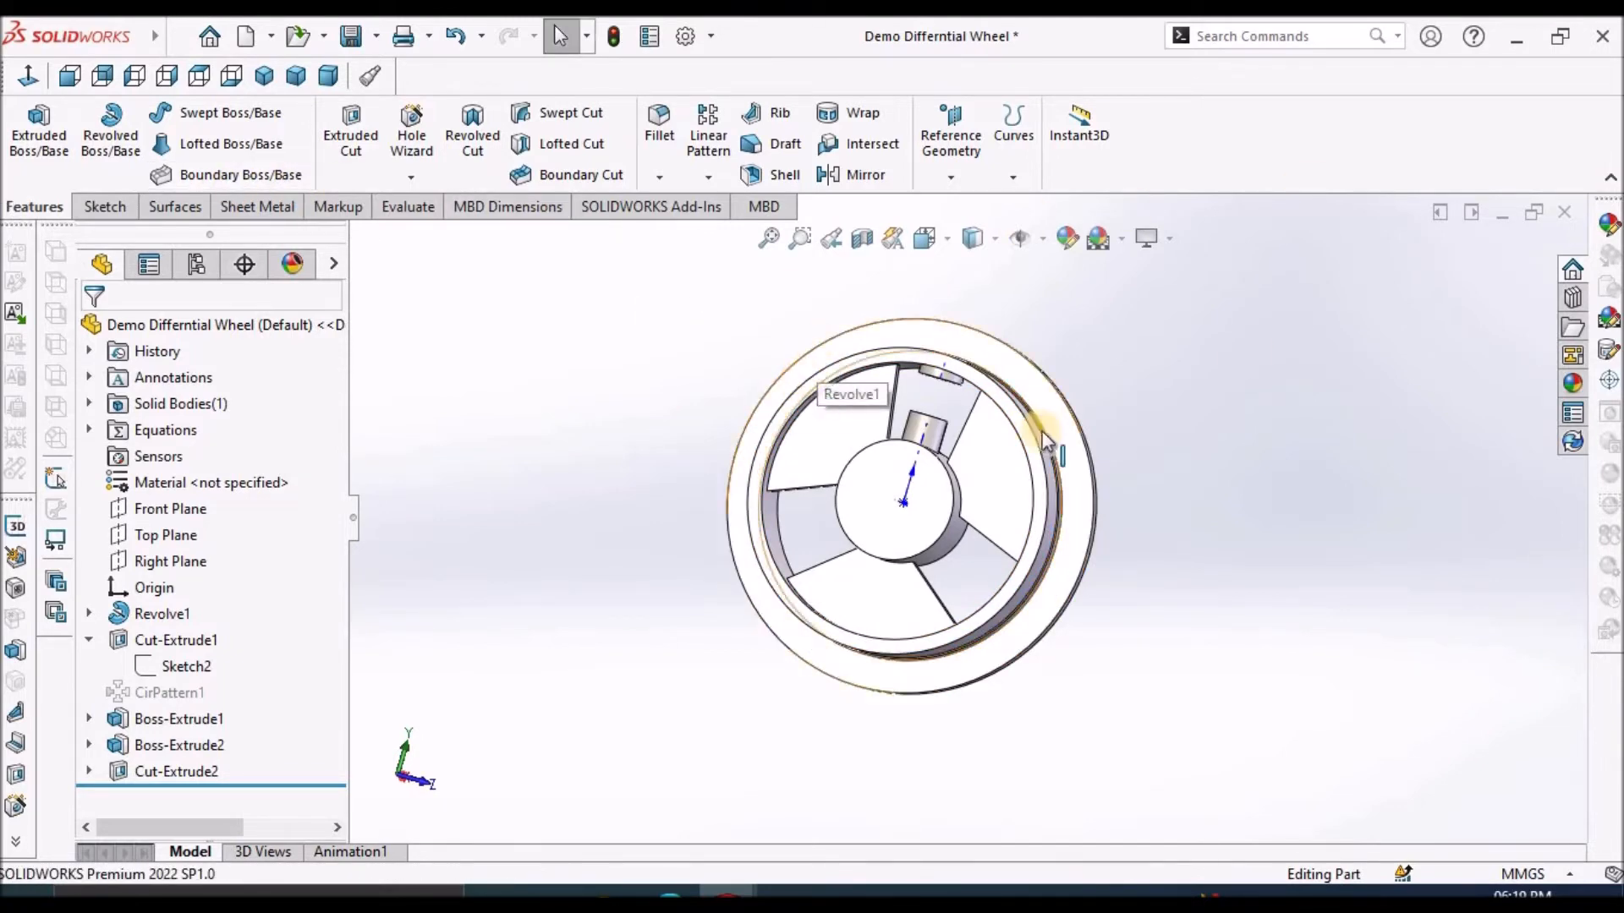
middle_click_drag(930, 426, 786, 474)
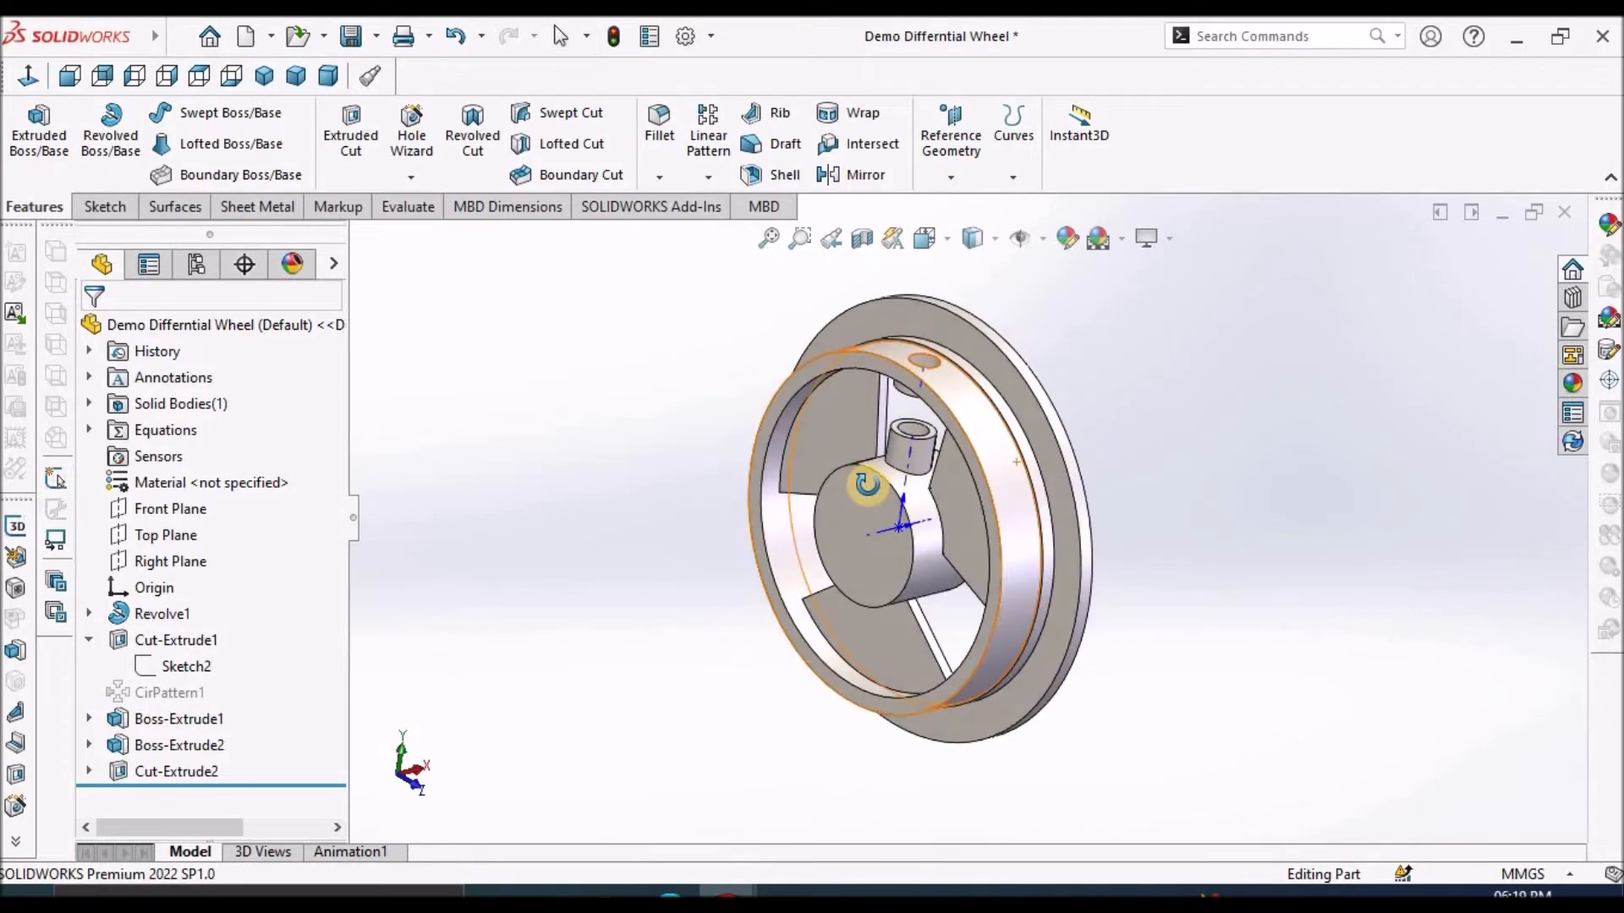
key("Escape")
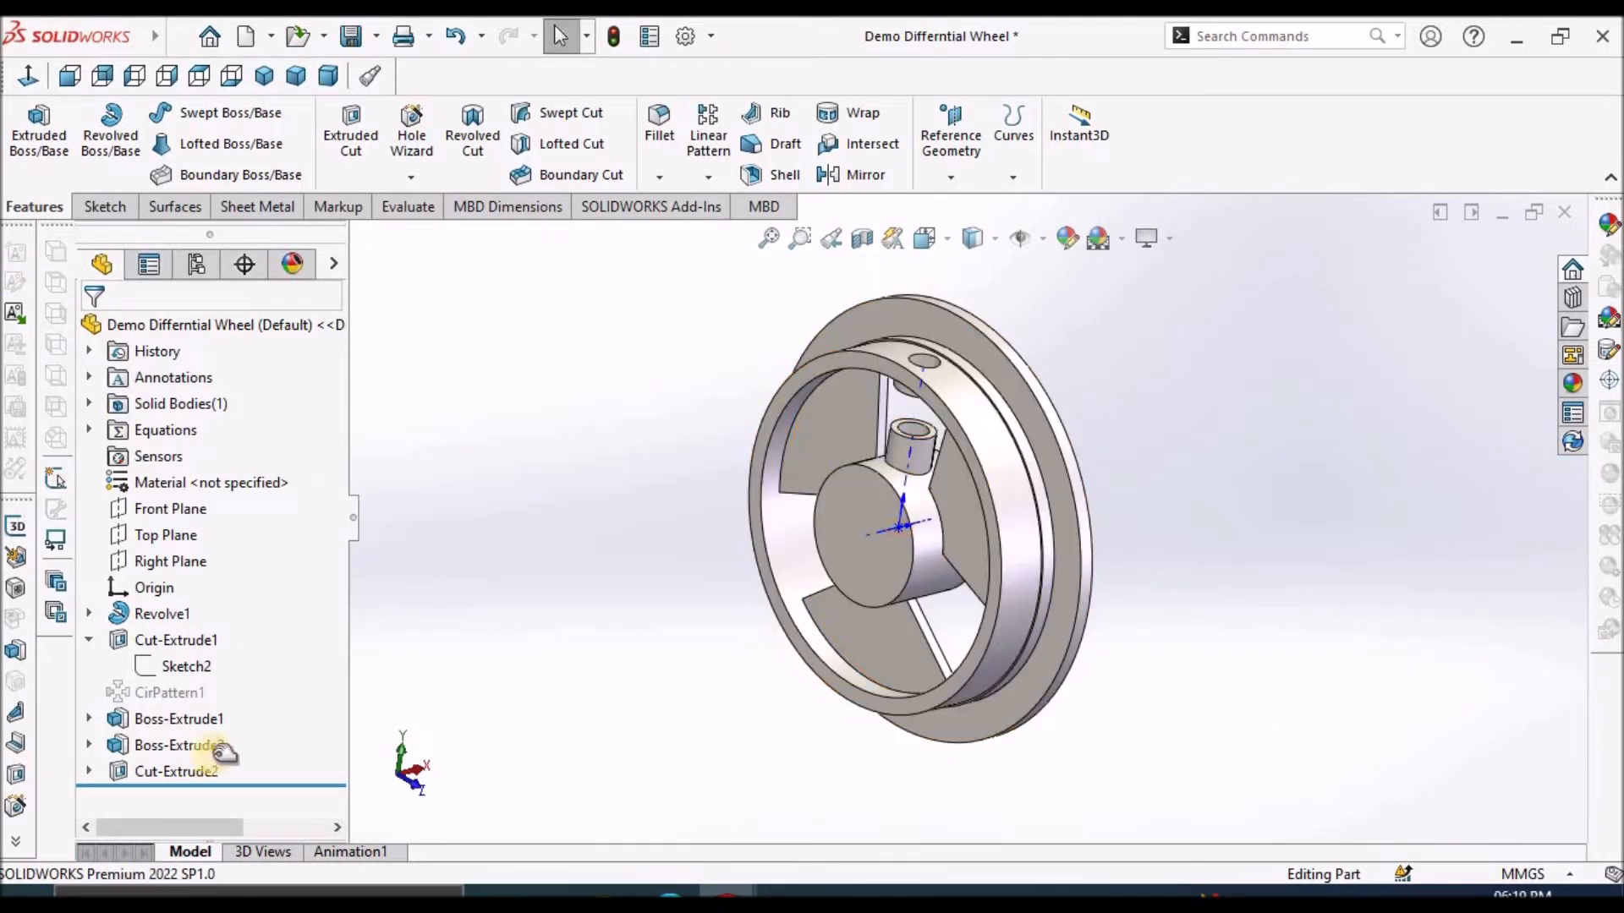
left_click(709, 177)
left_click(747, 242)
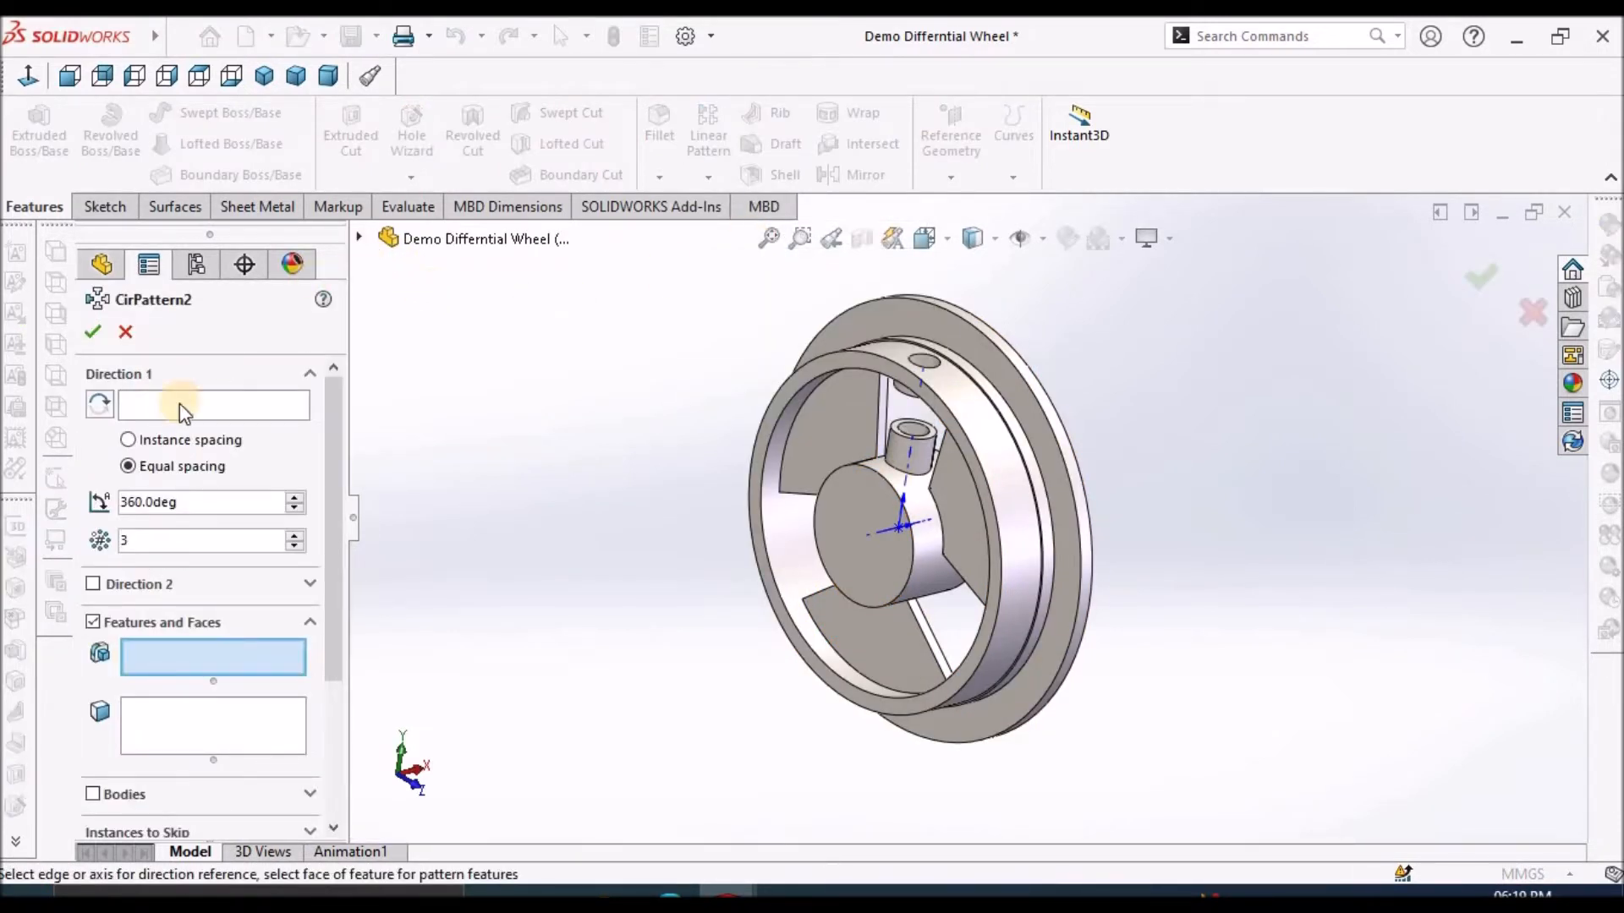
left_click(194, 402)
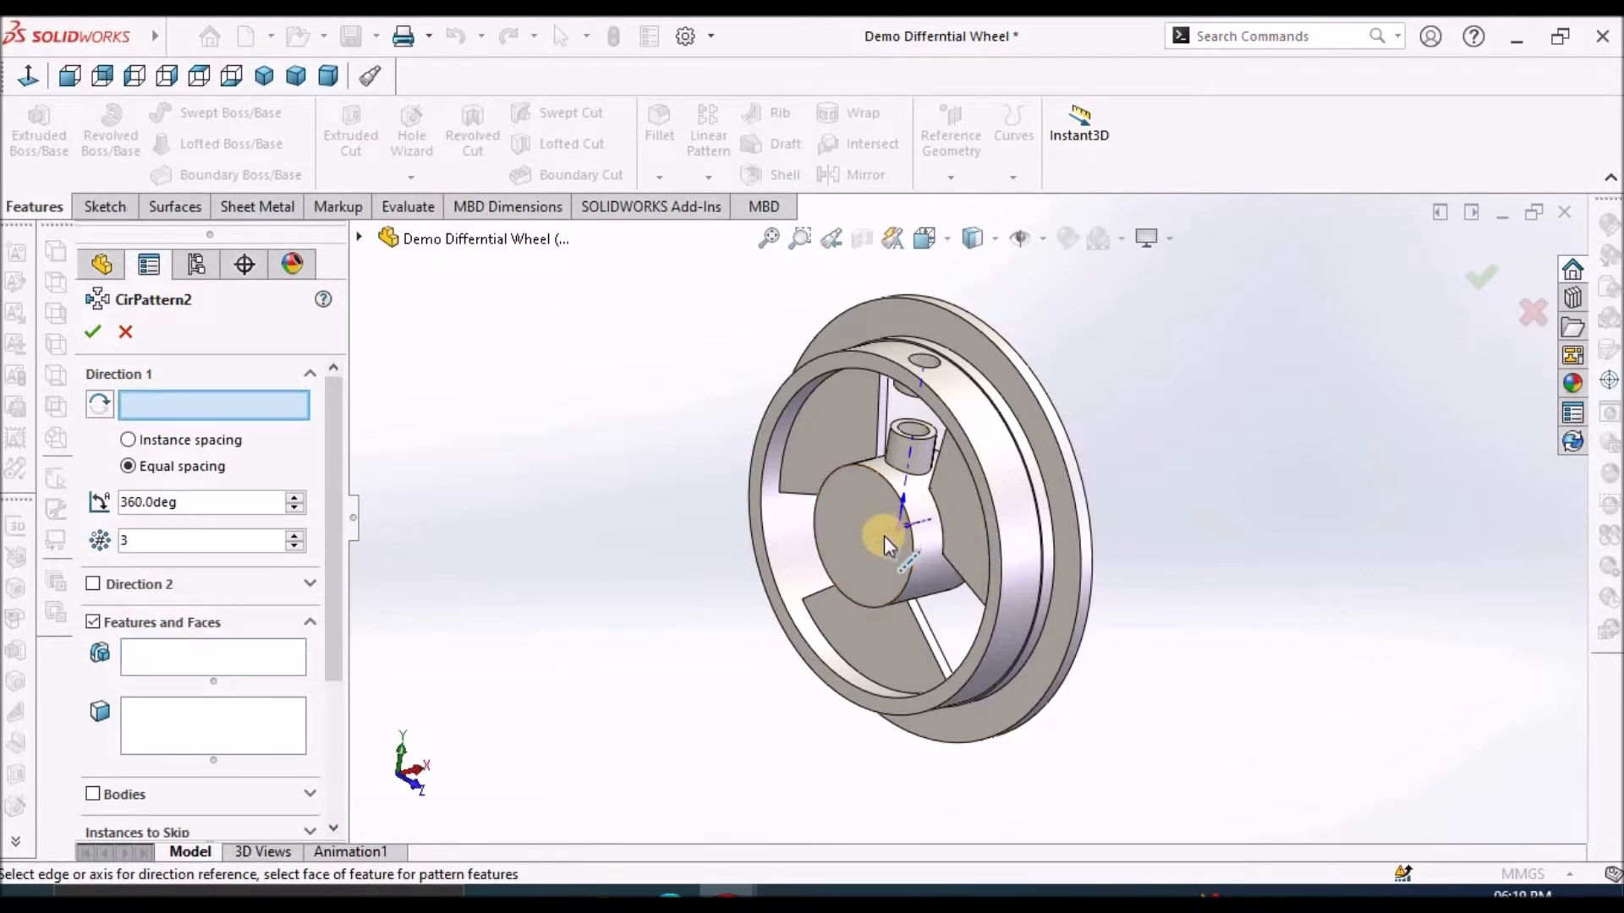
scroll(885, 531, "down", 6)
left_click(921, 511)
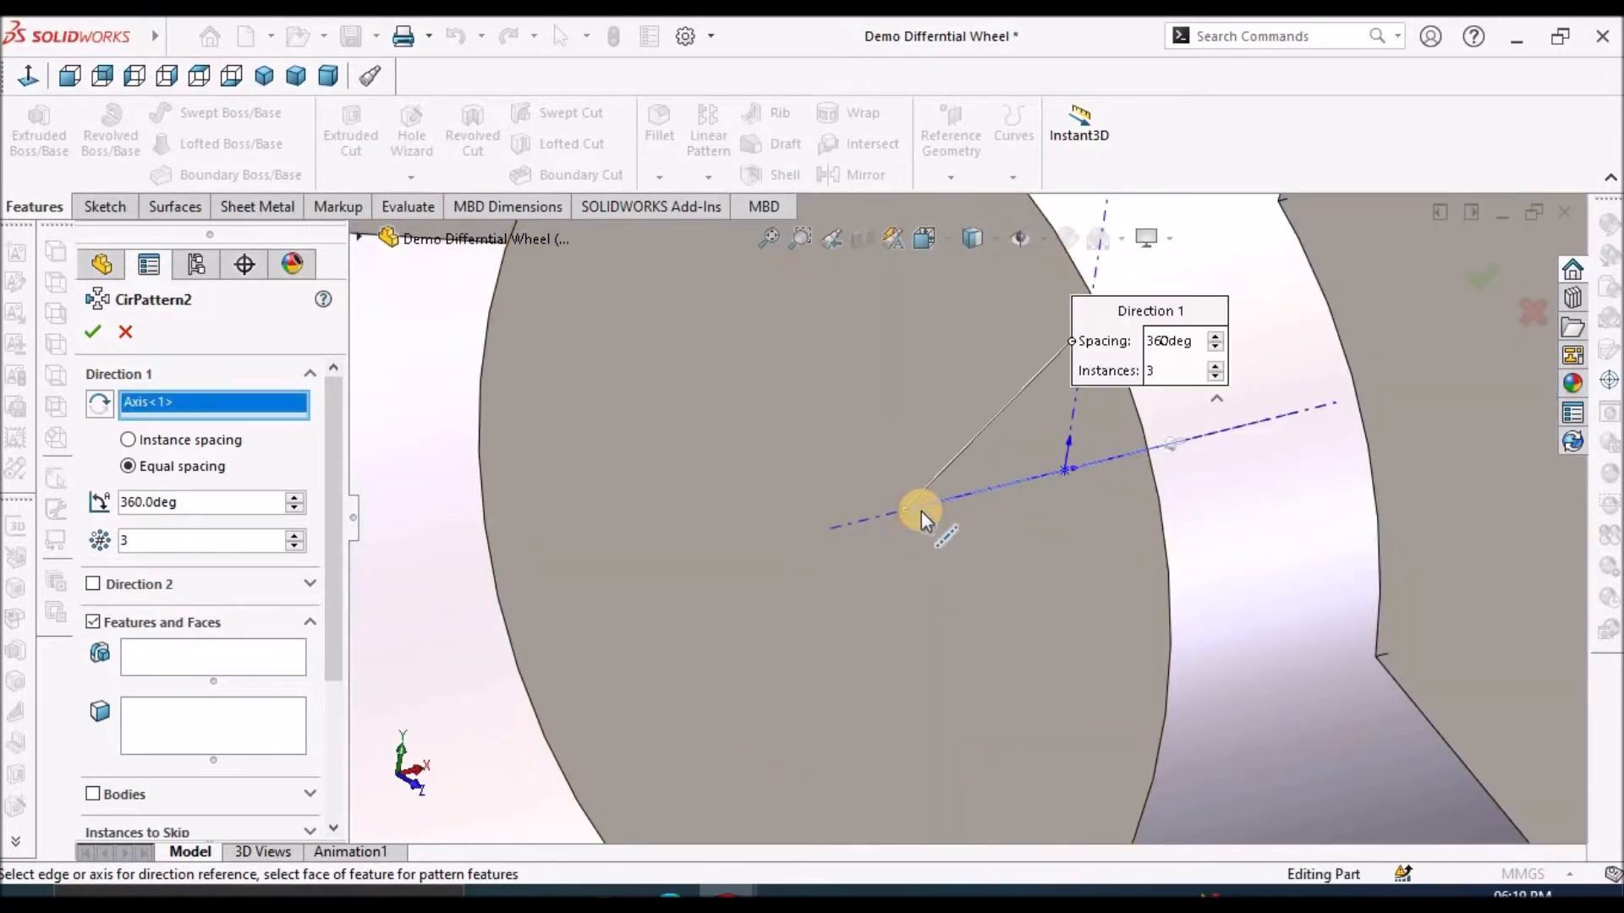
scroll(804, 518, "up", 3)
scroll(804, 517, "up", 3)
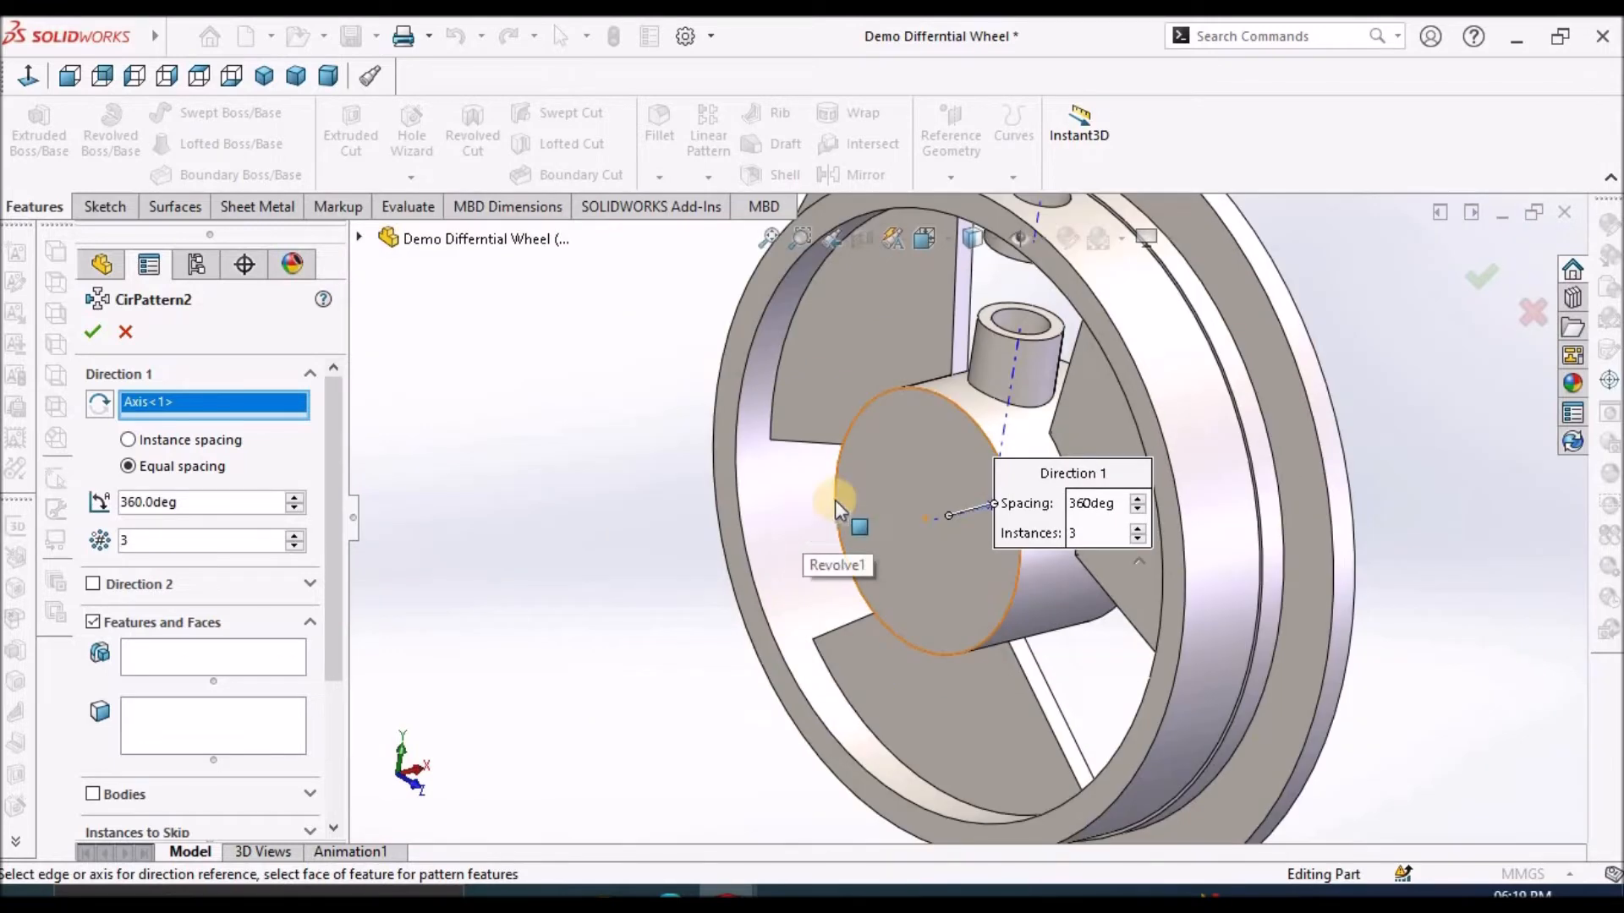
Pattern Boss-Extrude1, Boss-Extrude2 and Cut-Extrude2 as 3 equally spaced instances over 360 degrees and accept the pattern.
left_click(359, 240)
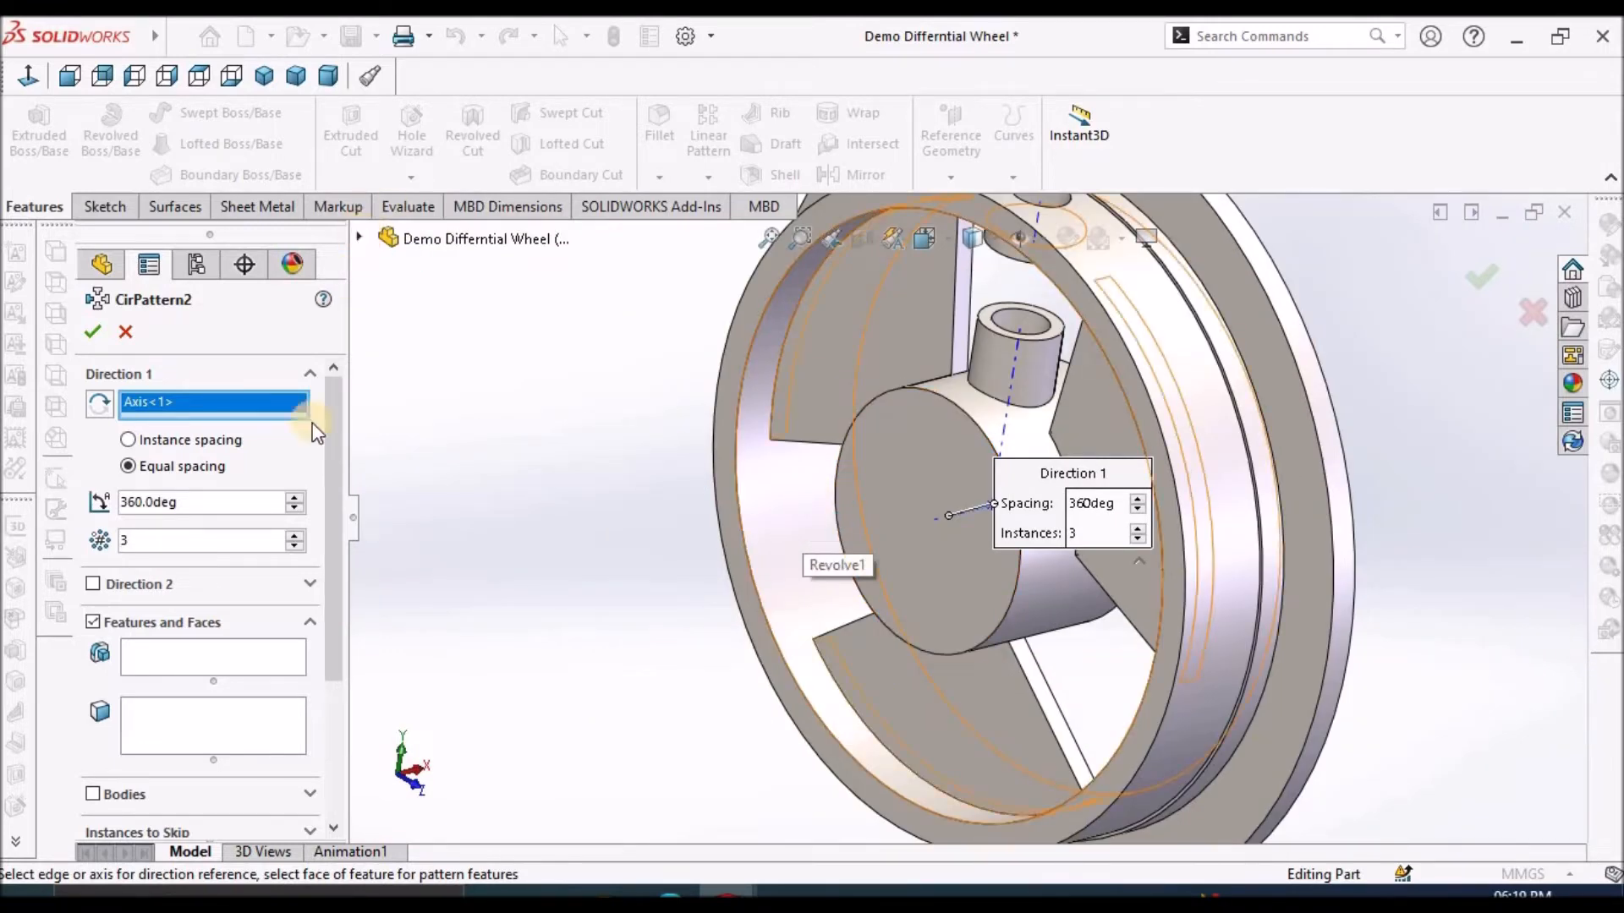
left_click(212, 666)
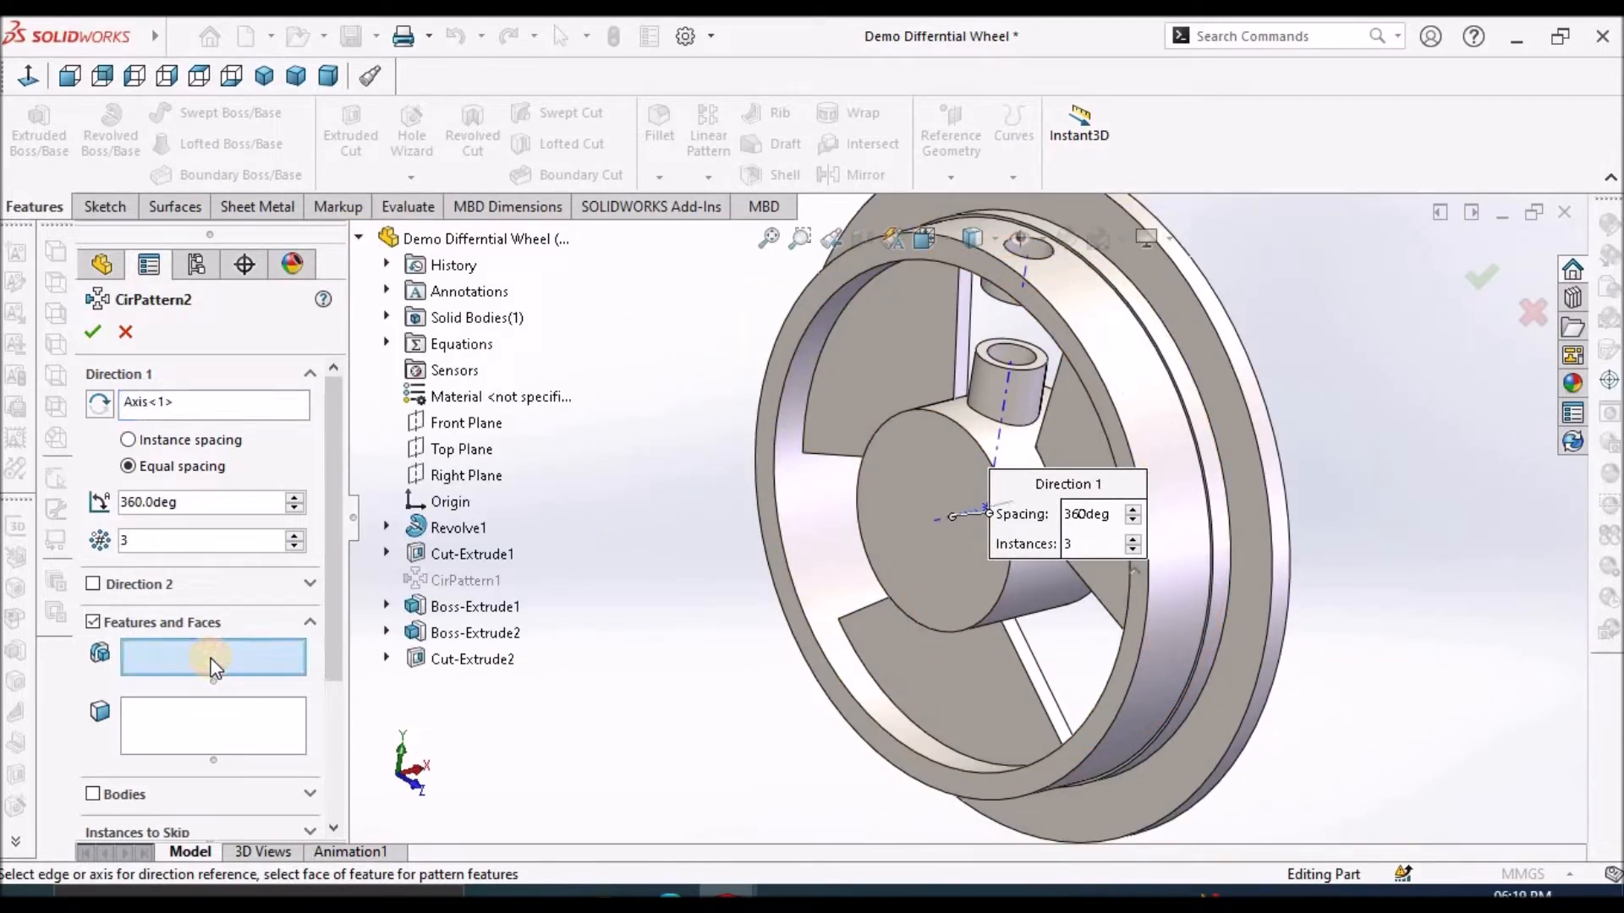
scroll(972, 343, "down", 3)
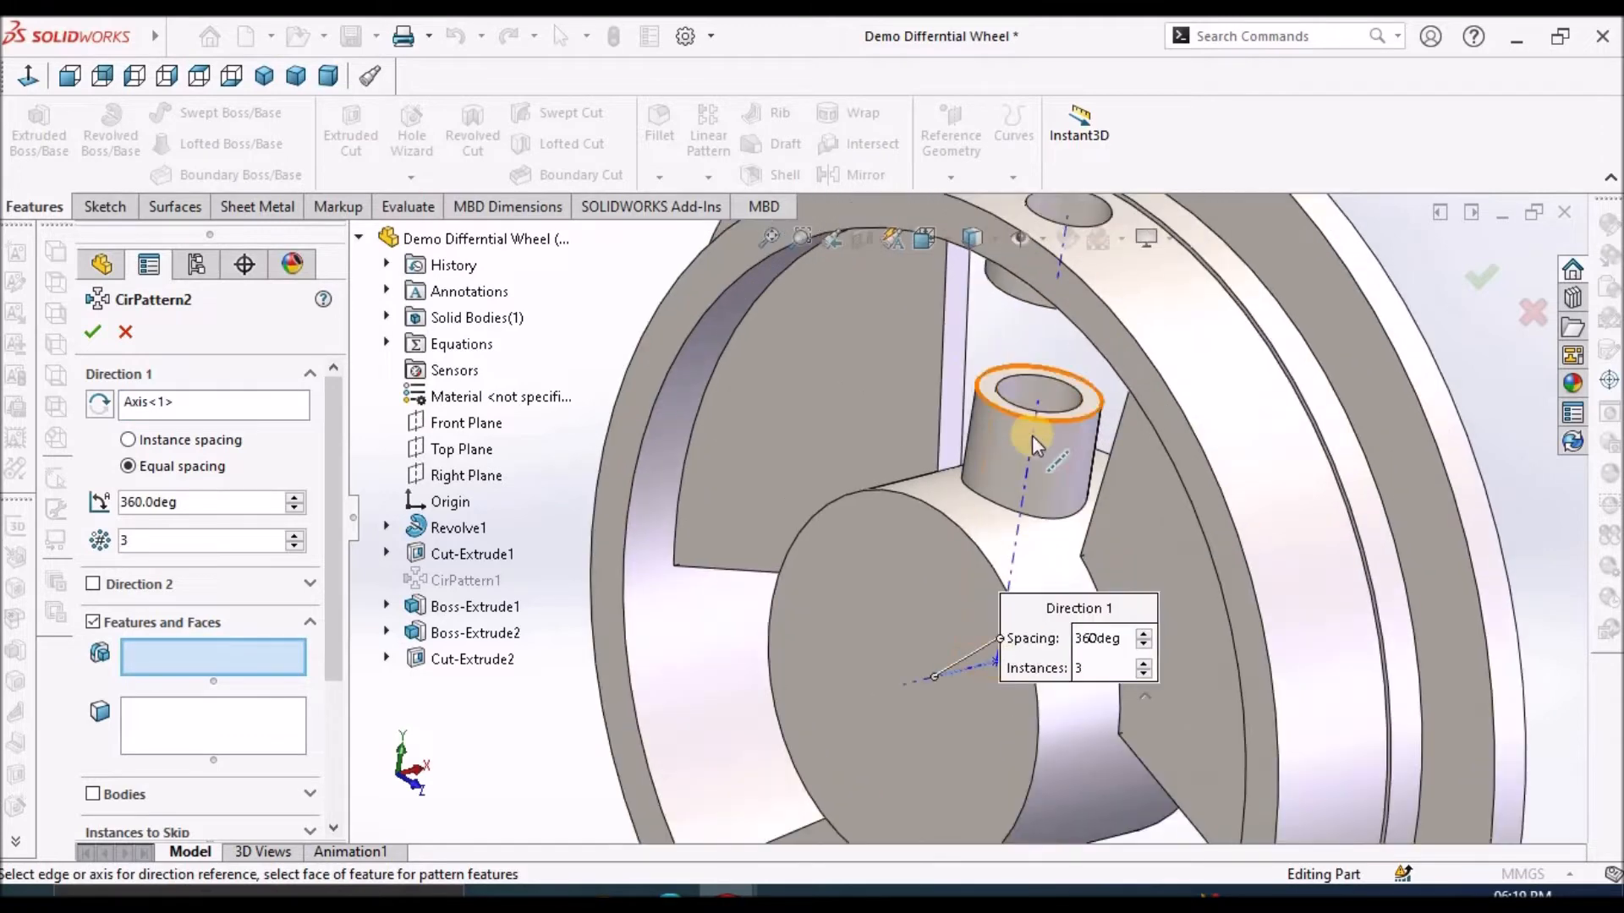
left_click(458, 613)
left_click(472, 634)
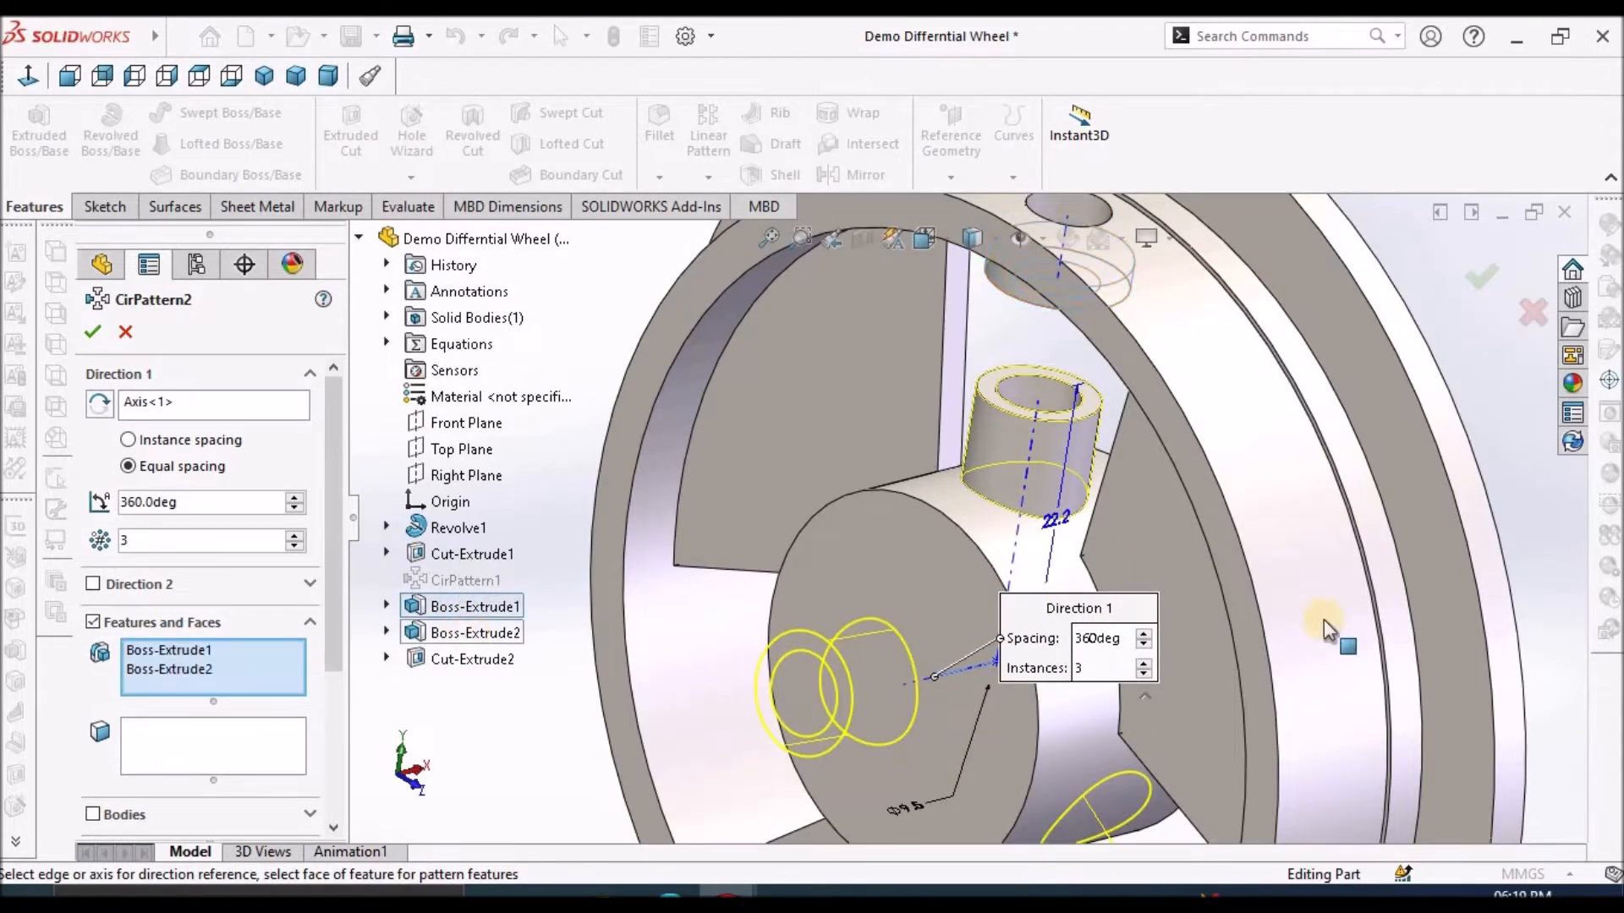
left_click(494, 668)
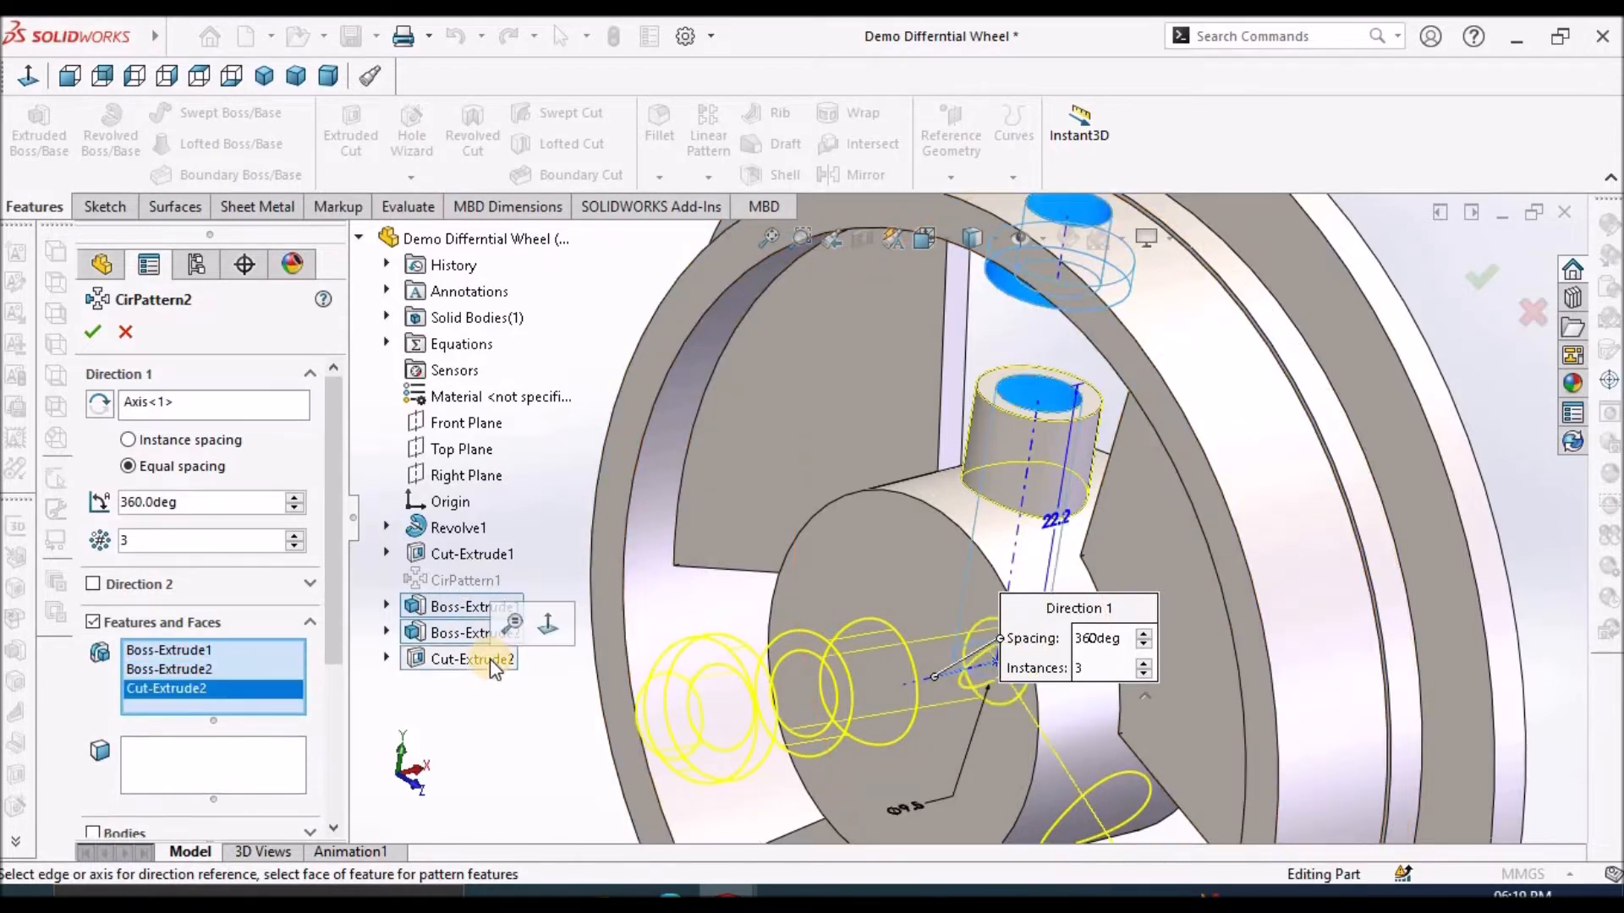
scroll(1185, 423, "up", 4)
middle_click_drag(1228, 369, 1220, 405)
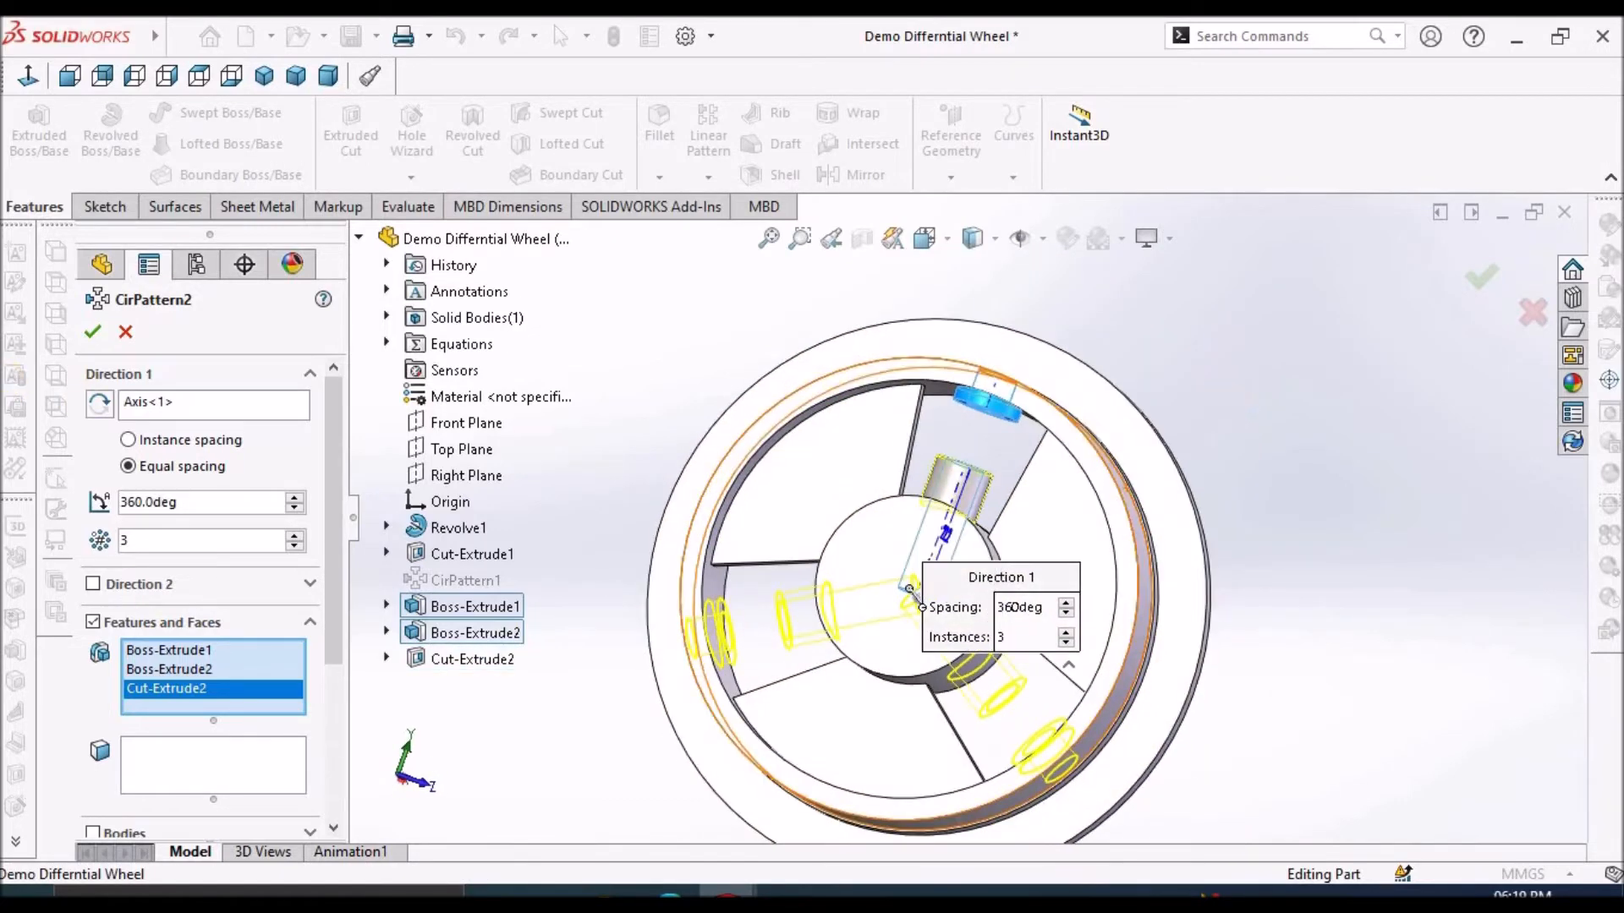
left_click(91, 332)
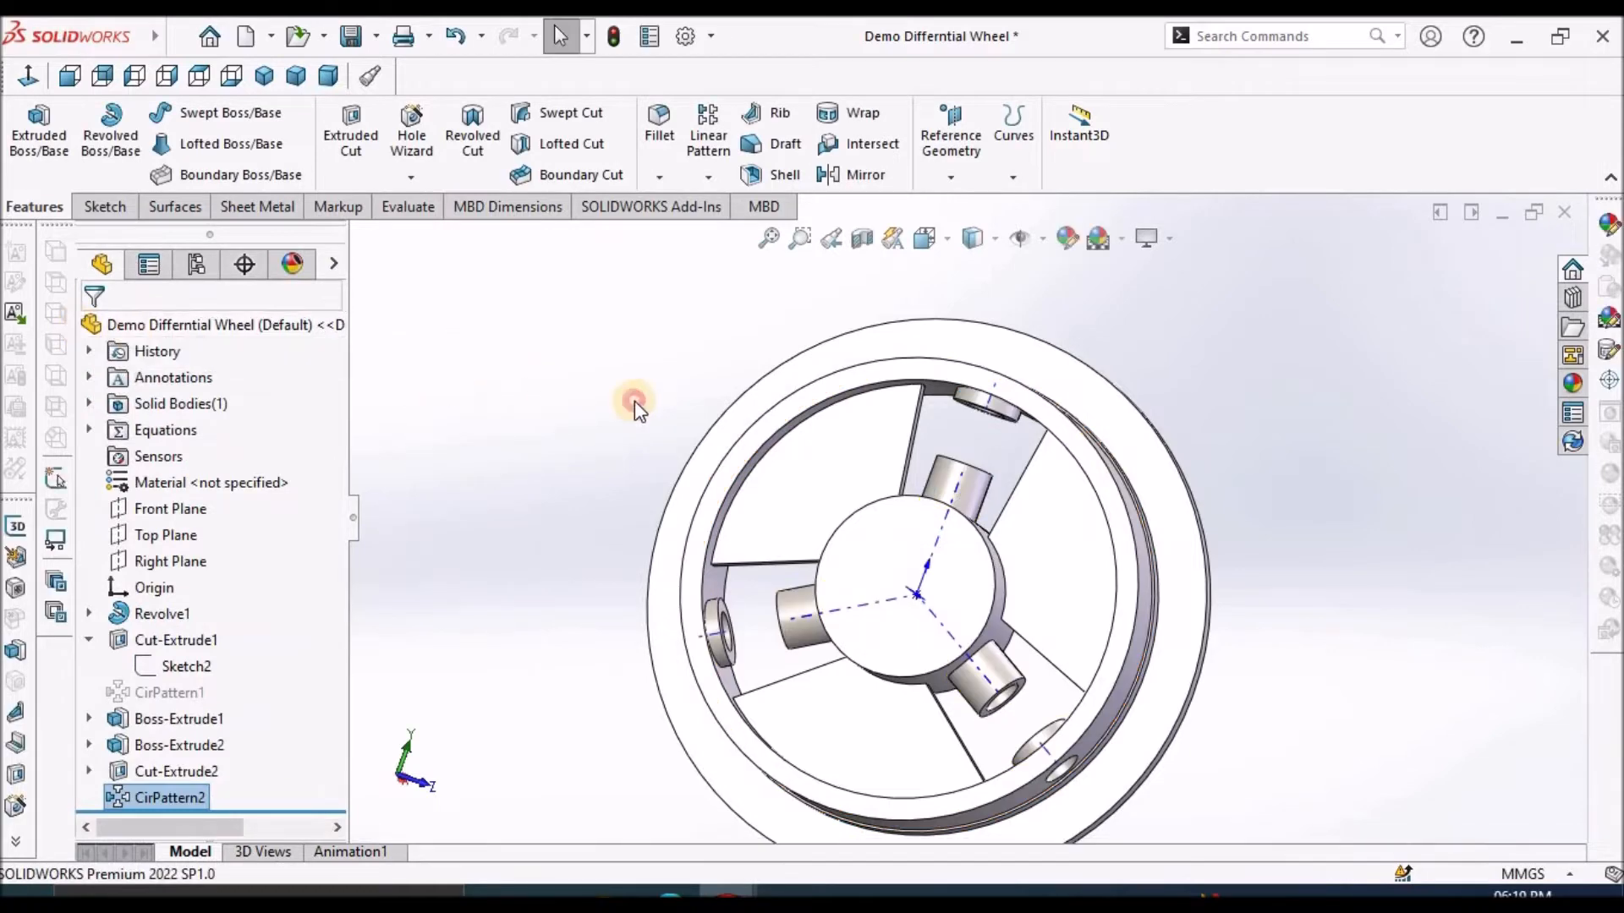
left_click(634, 401)
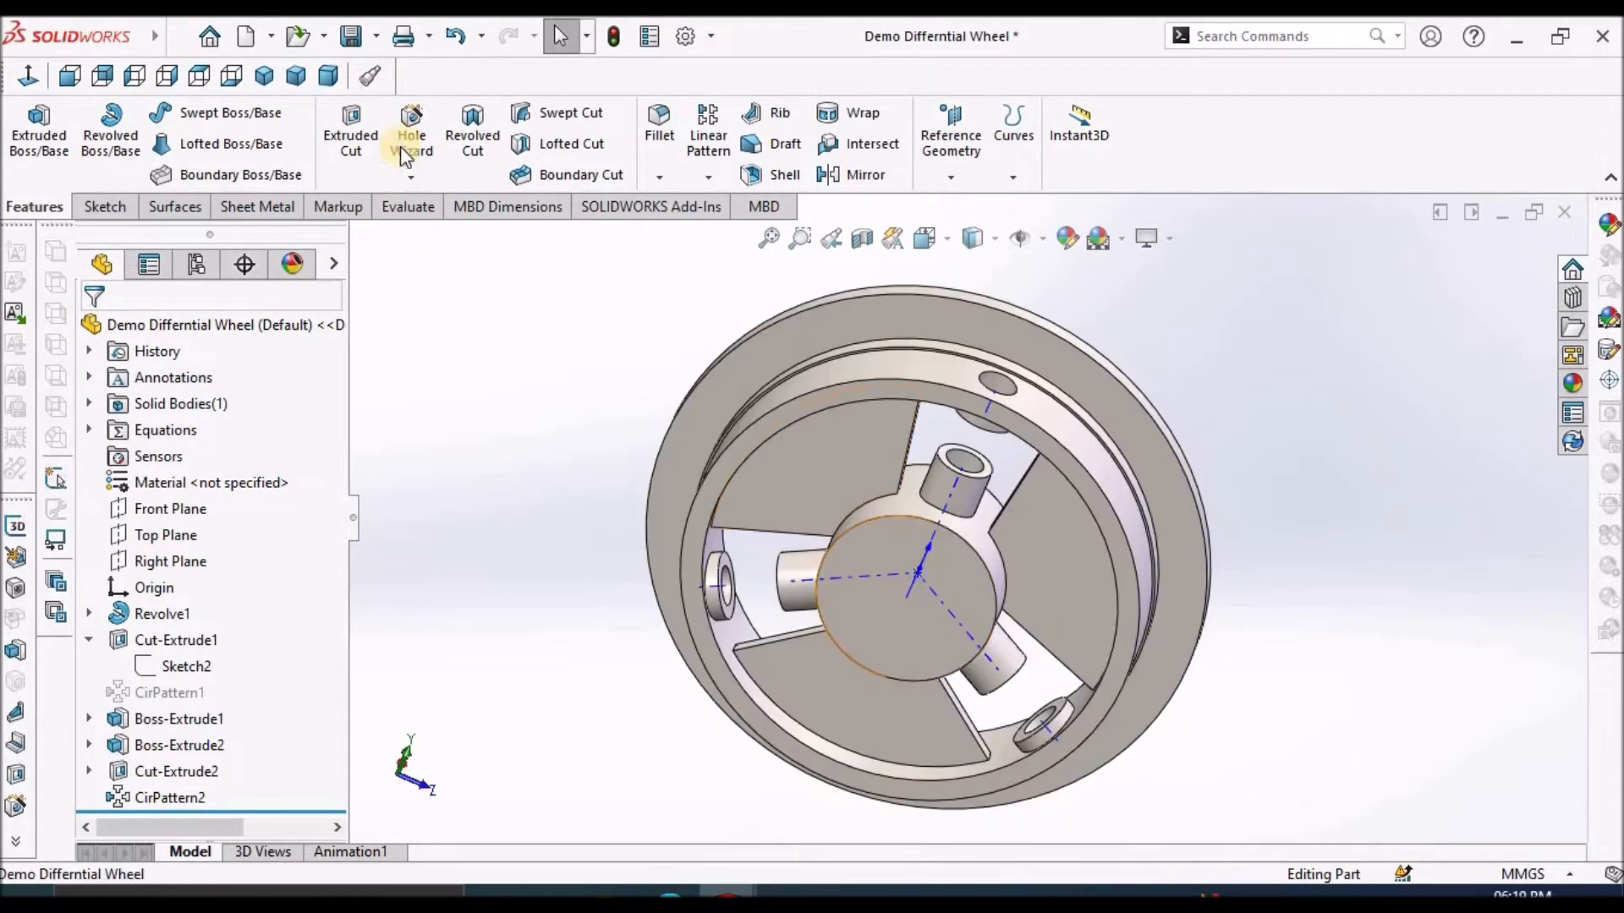
Show the wheel in the Dimetric view, then examine the patterned bosses around the hub up close.
left_click(330, 75)
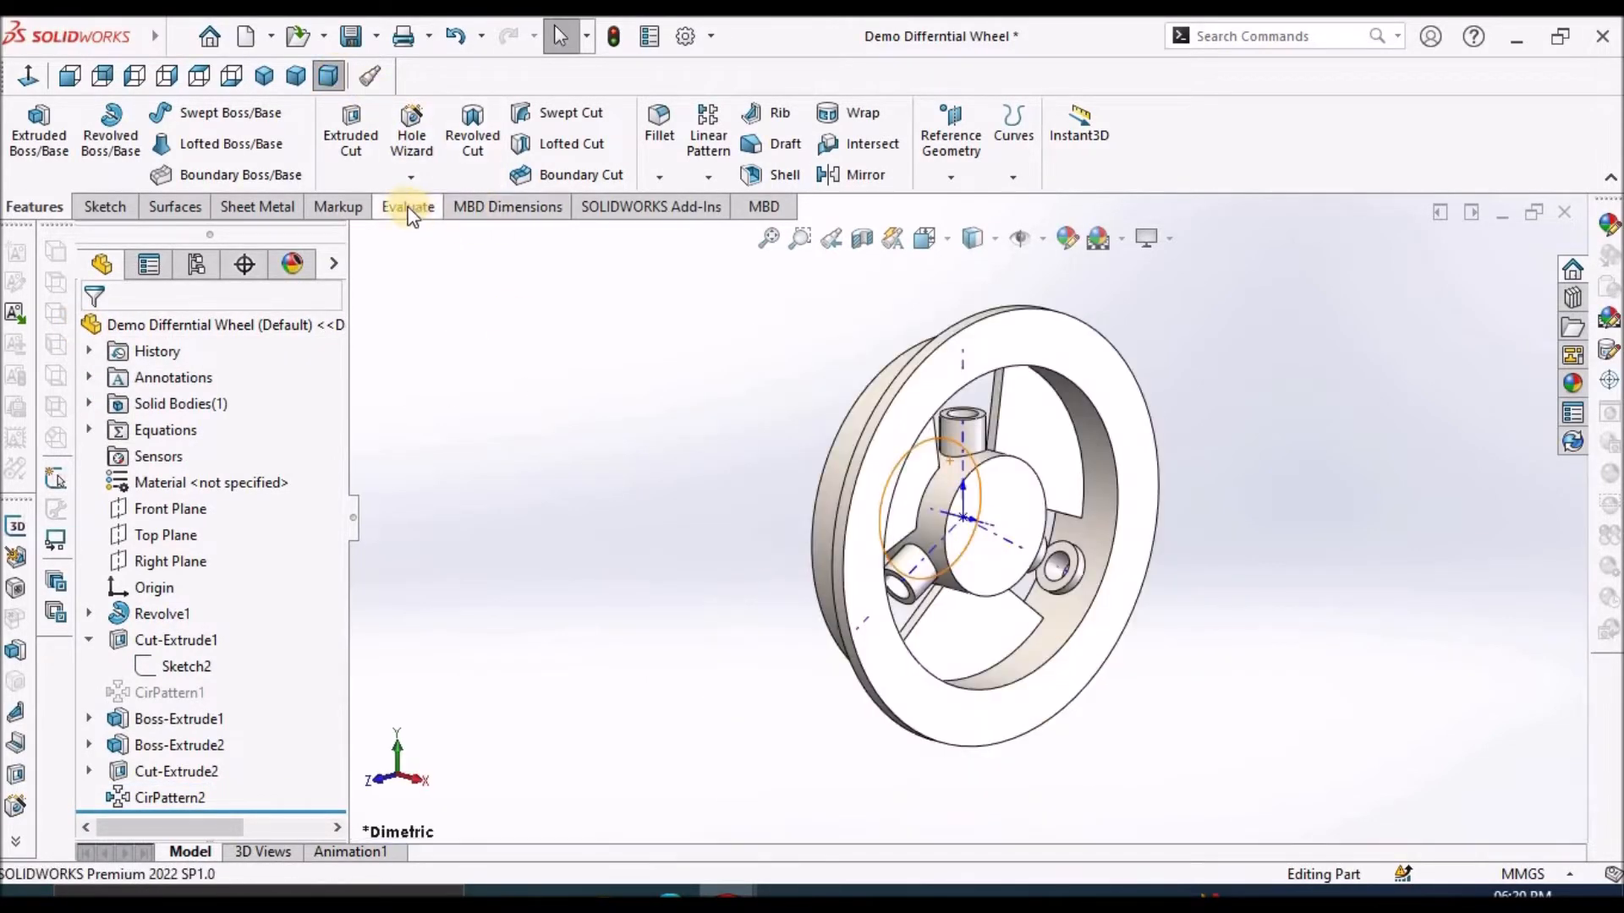
middle_click_drag(996, 578, 984, 490)
scroll(979, 494, "down", 5)
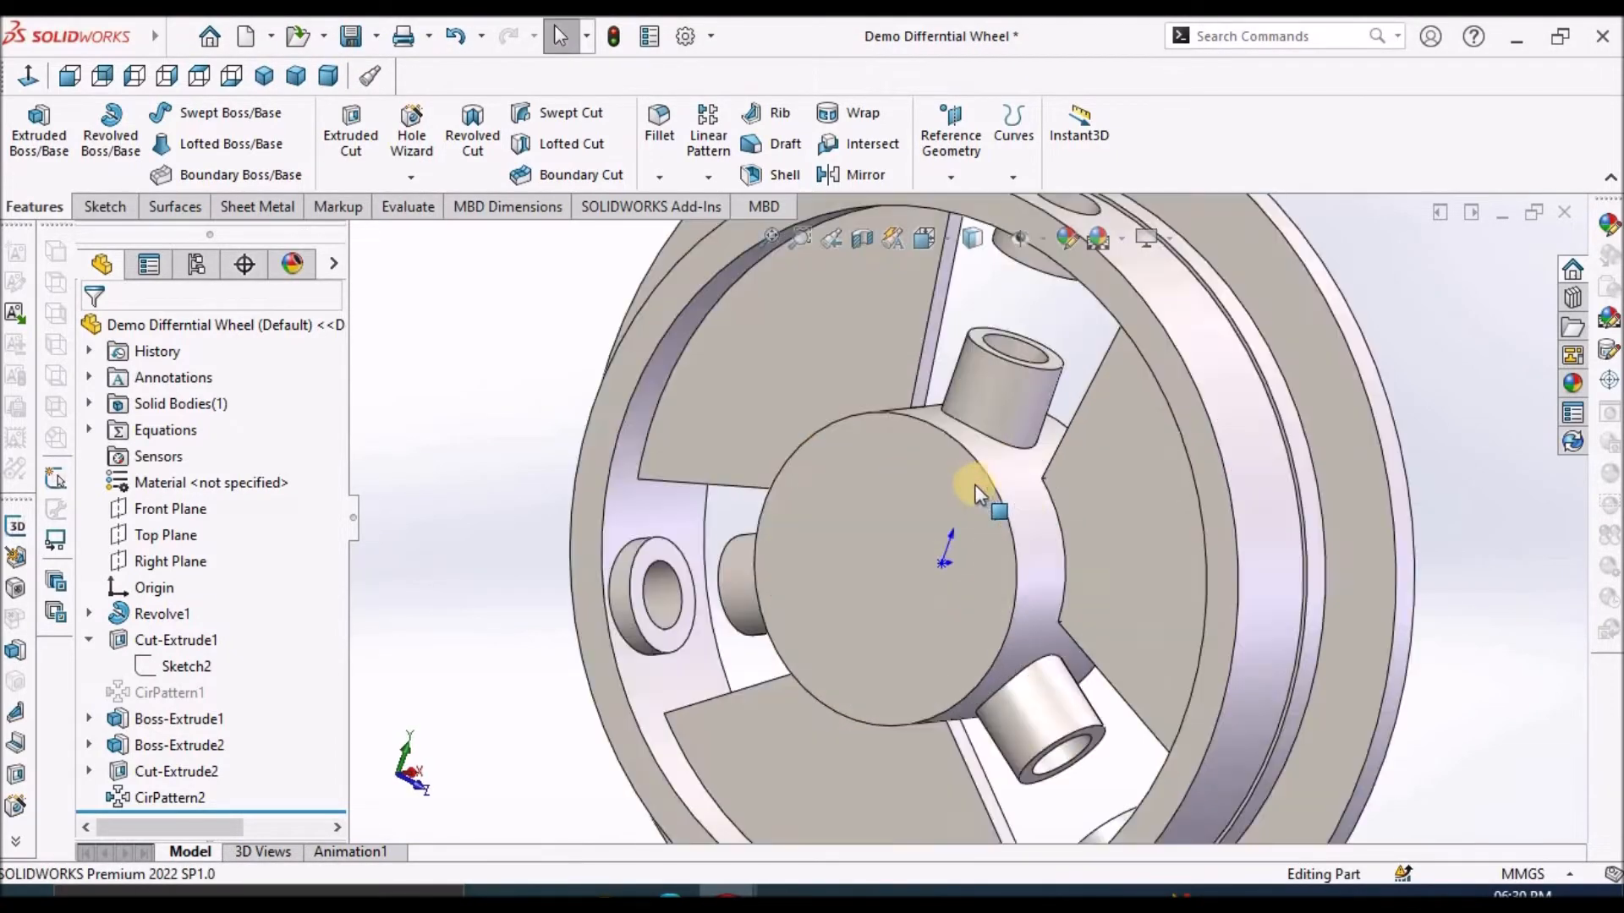
Start a sketch on the hub's flat front face and check the small hub boss in the reference drawing.
left_click(936, 504)
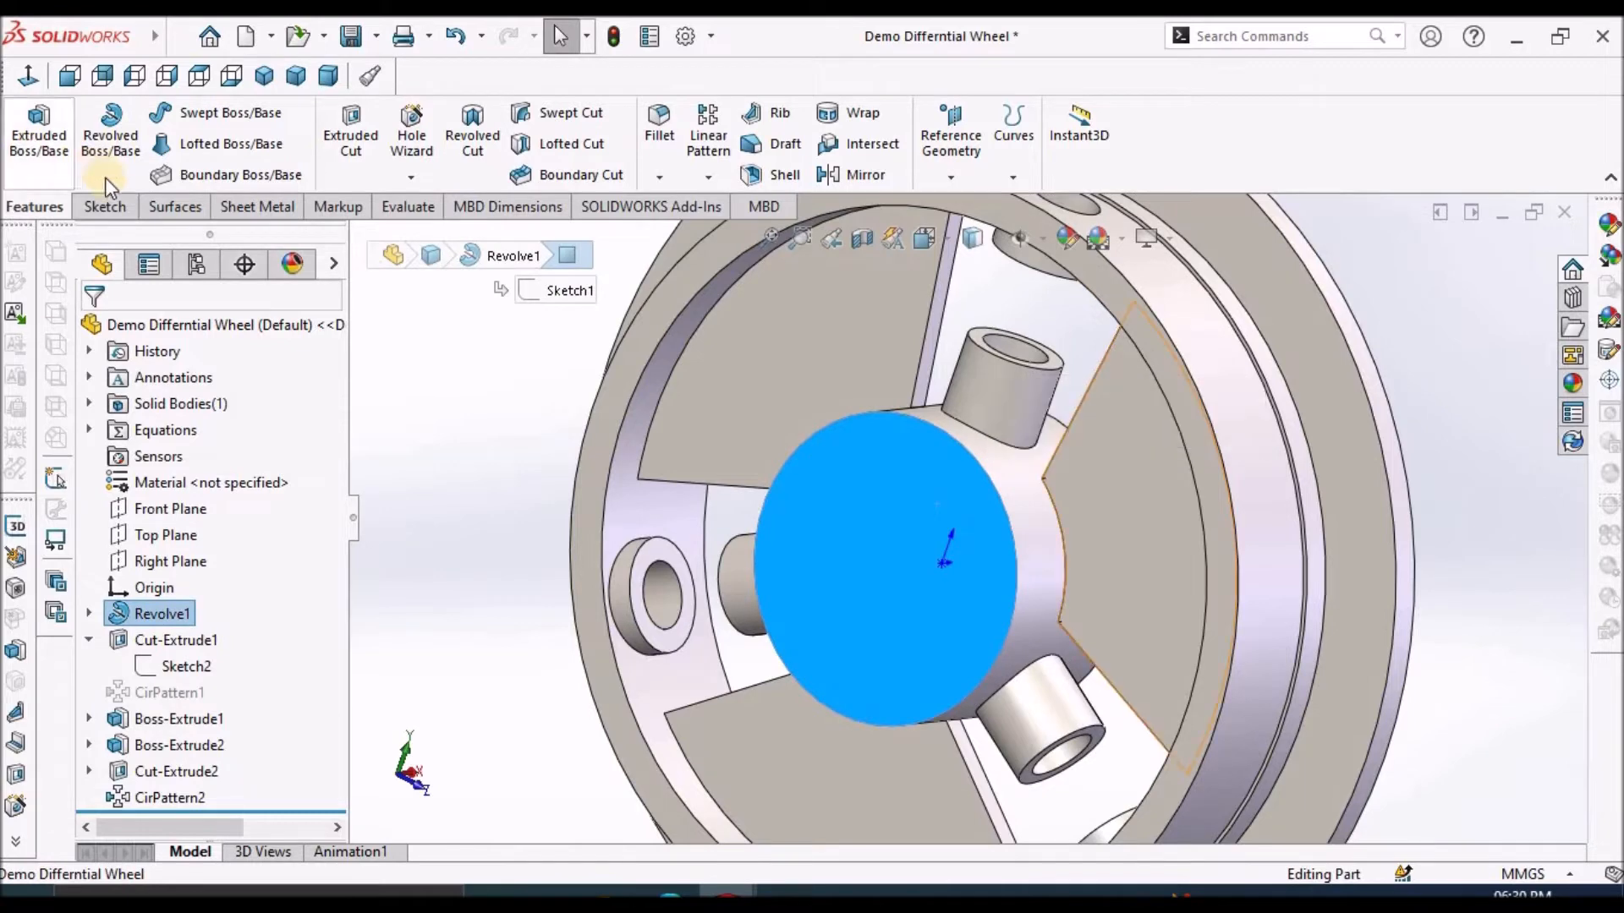
left_click(104, 206)
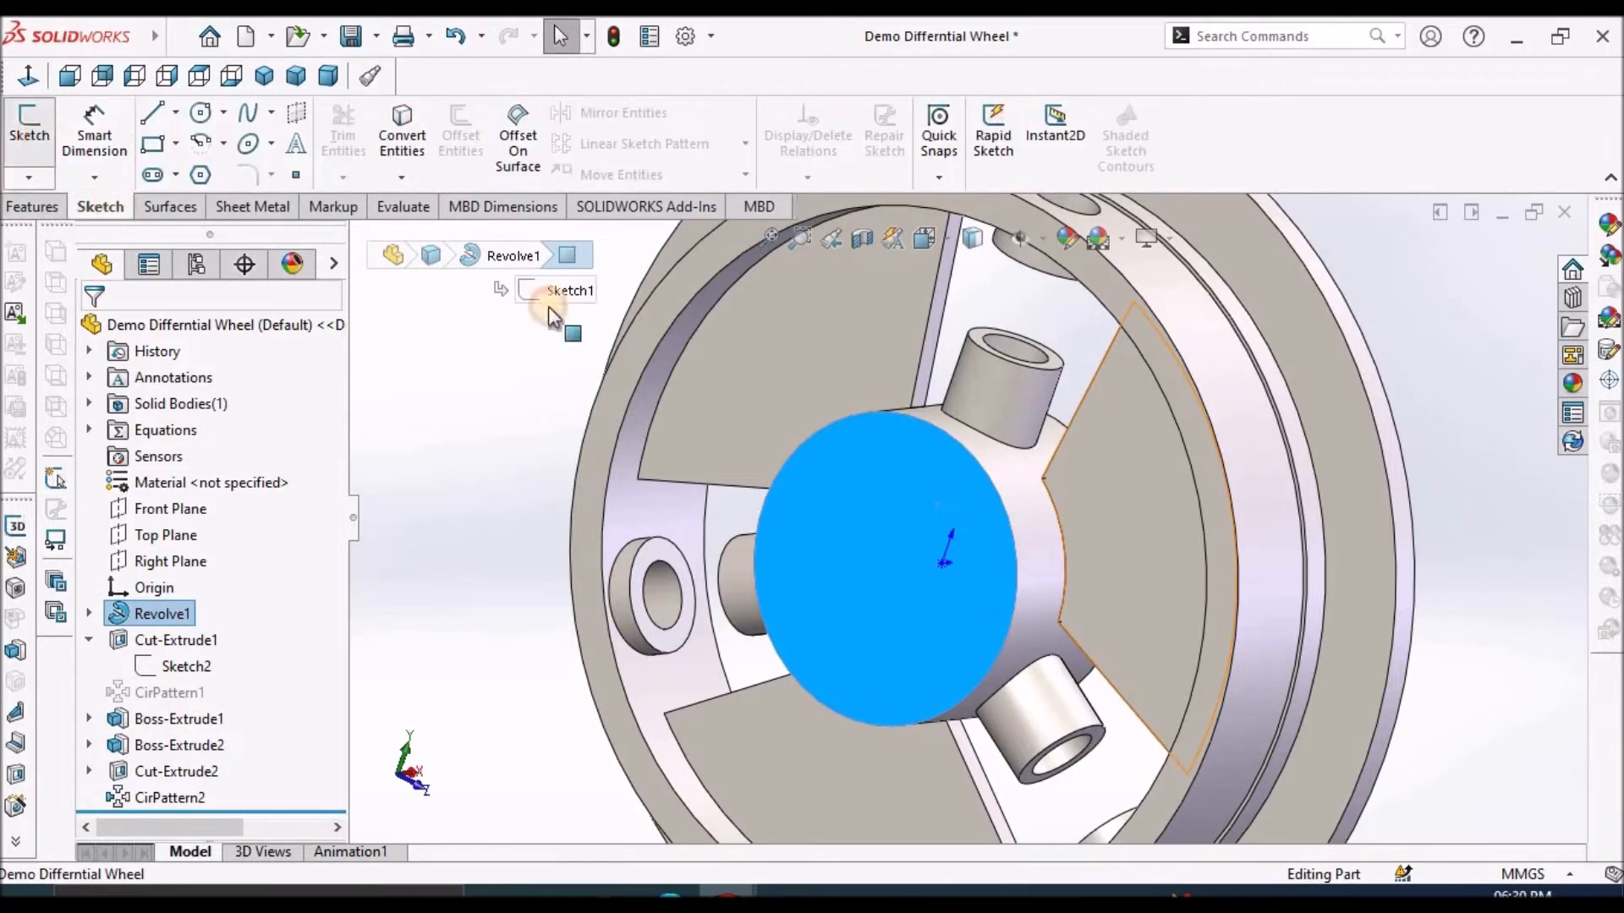
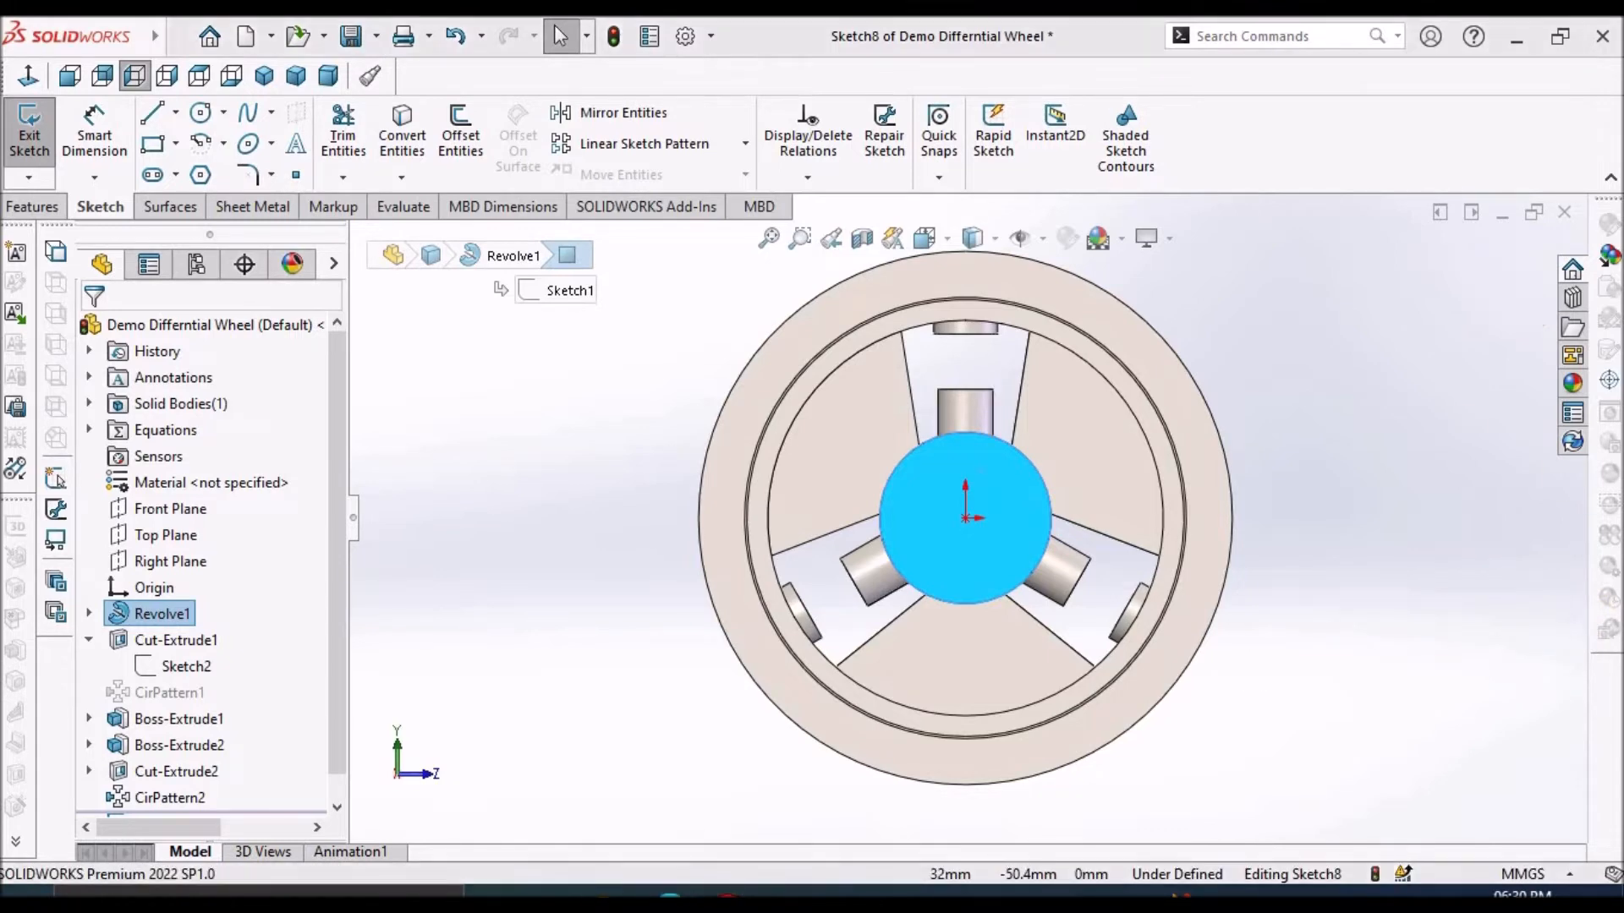
key("alt+Tab")
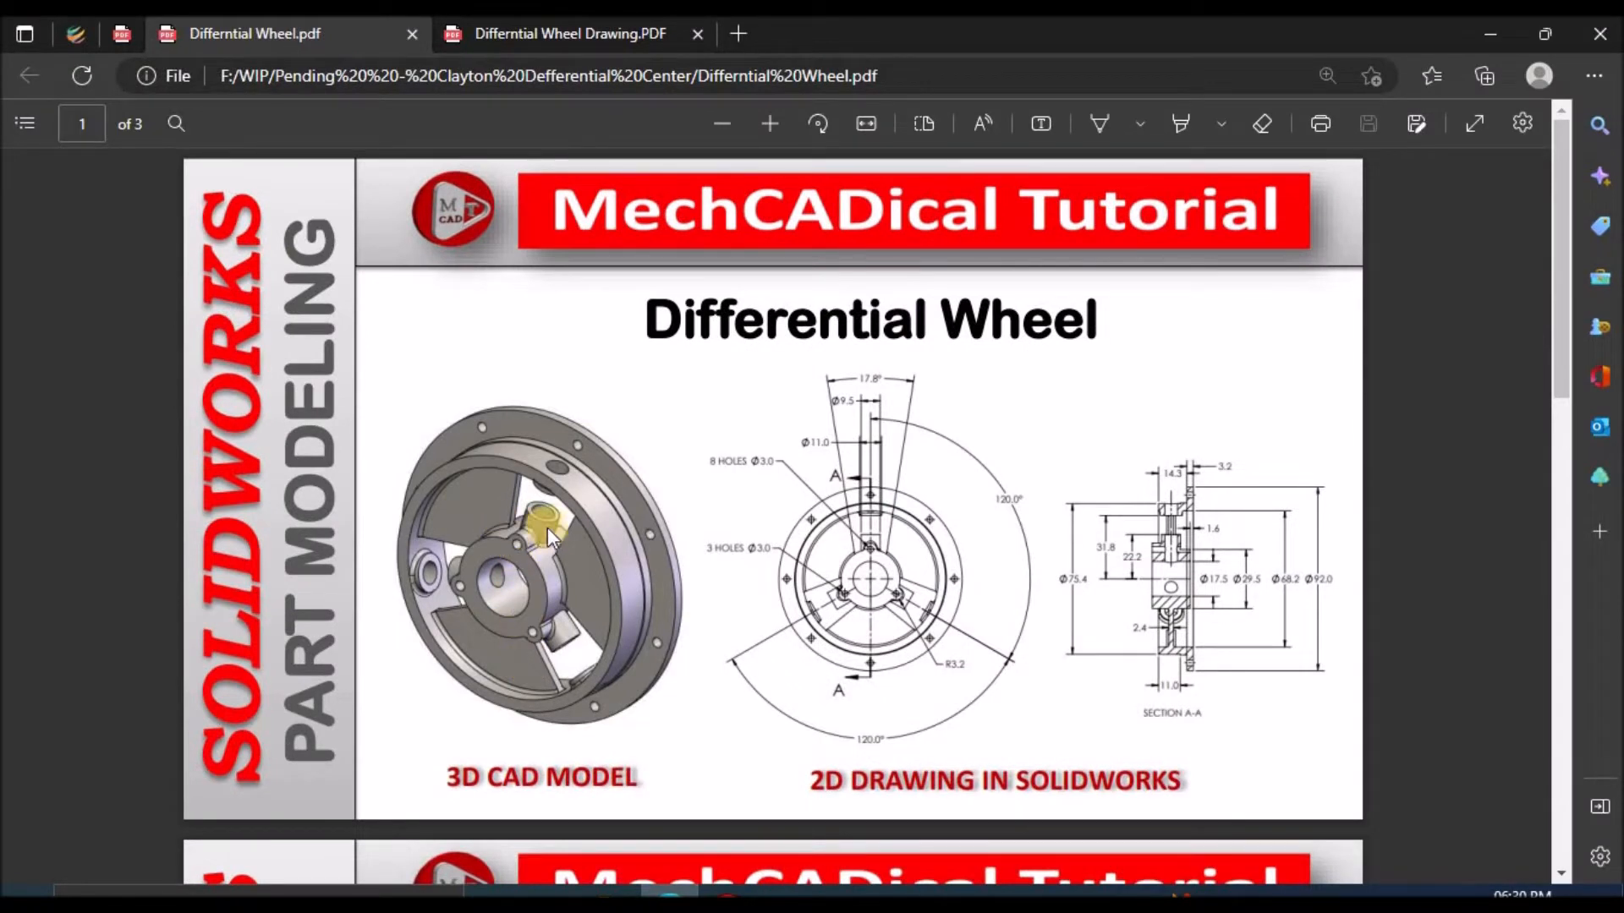
key("alt+Tab")
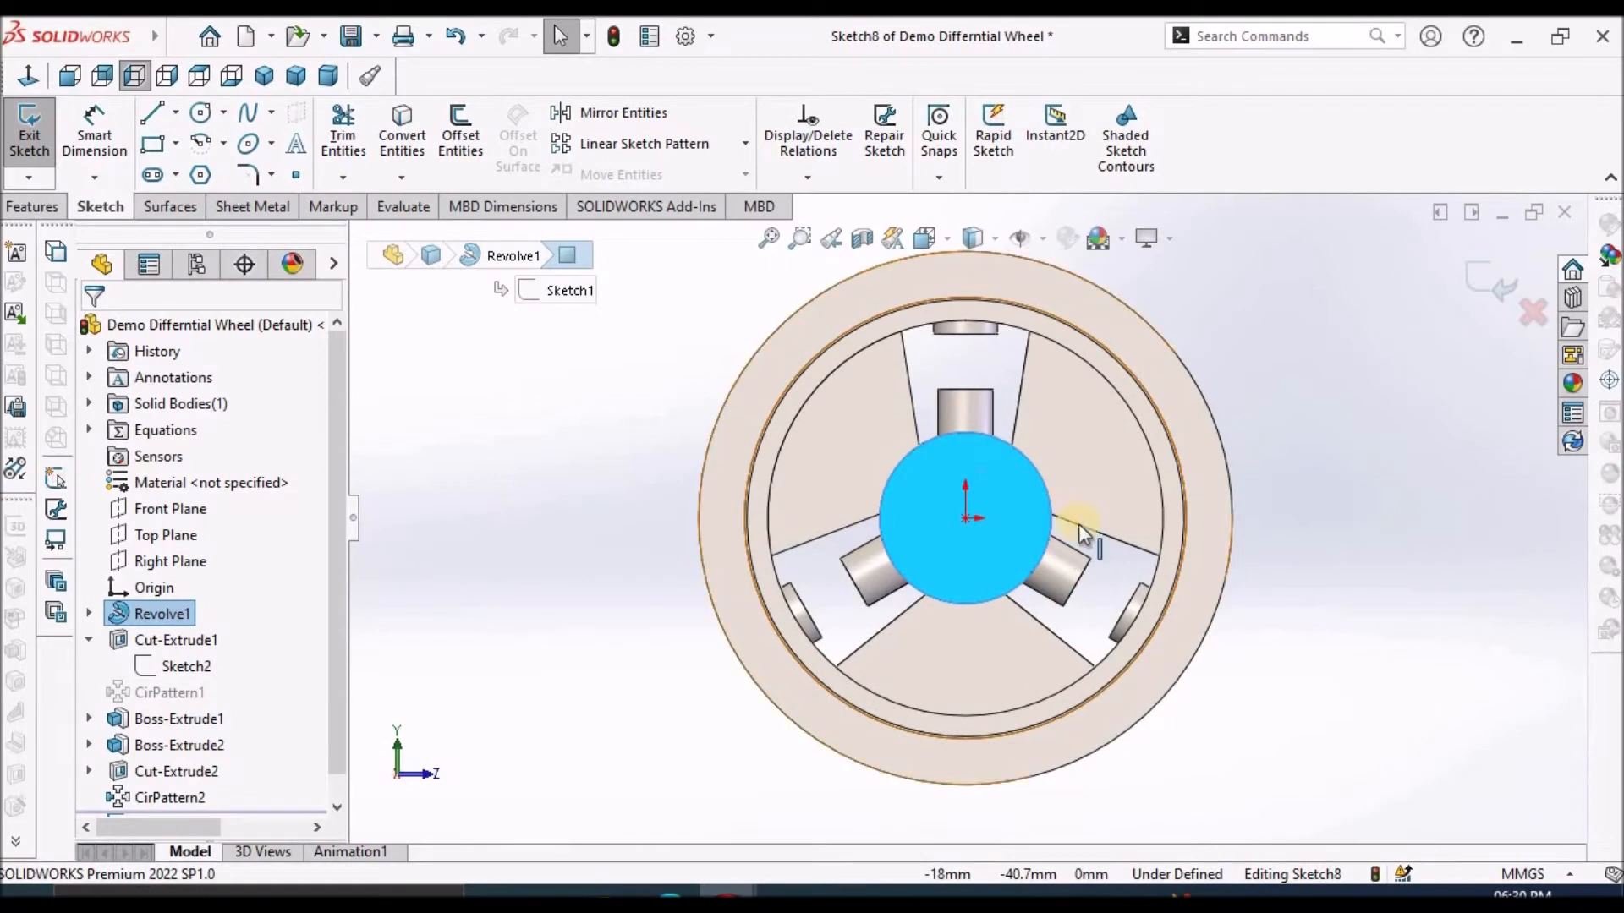
scroll(1203, 335, "down", 3)
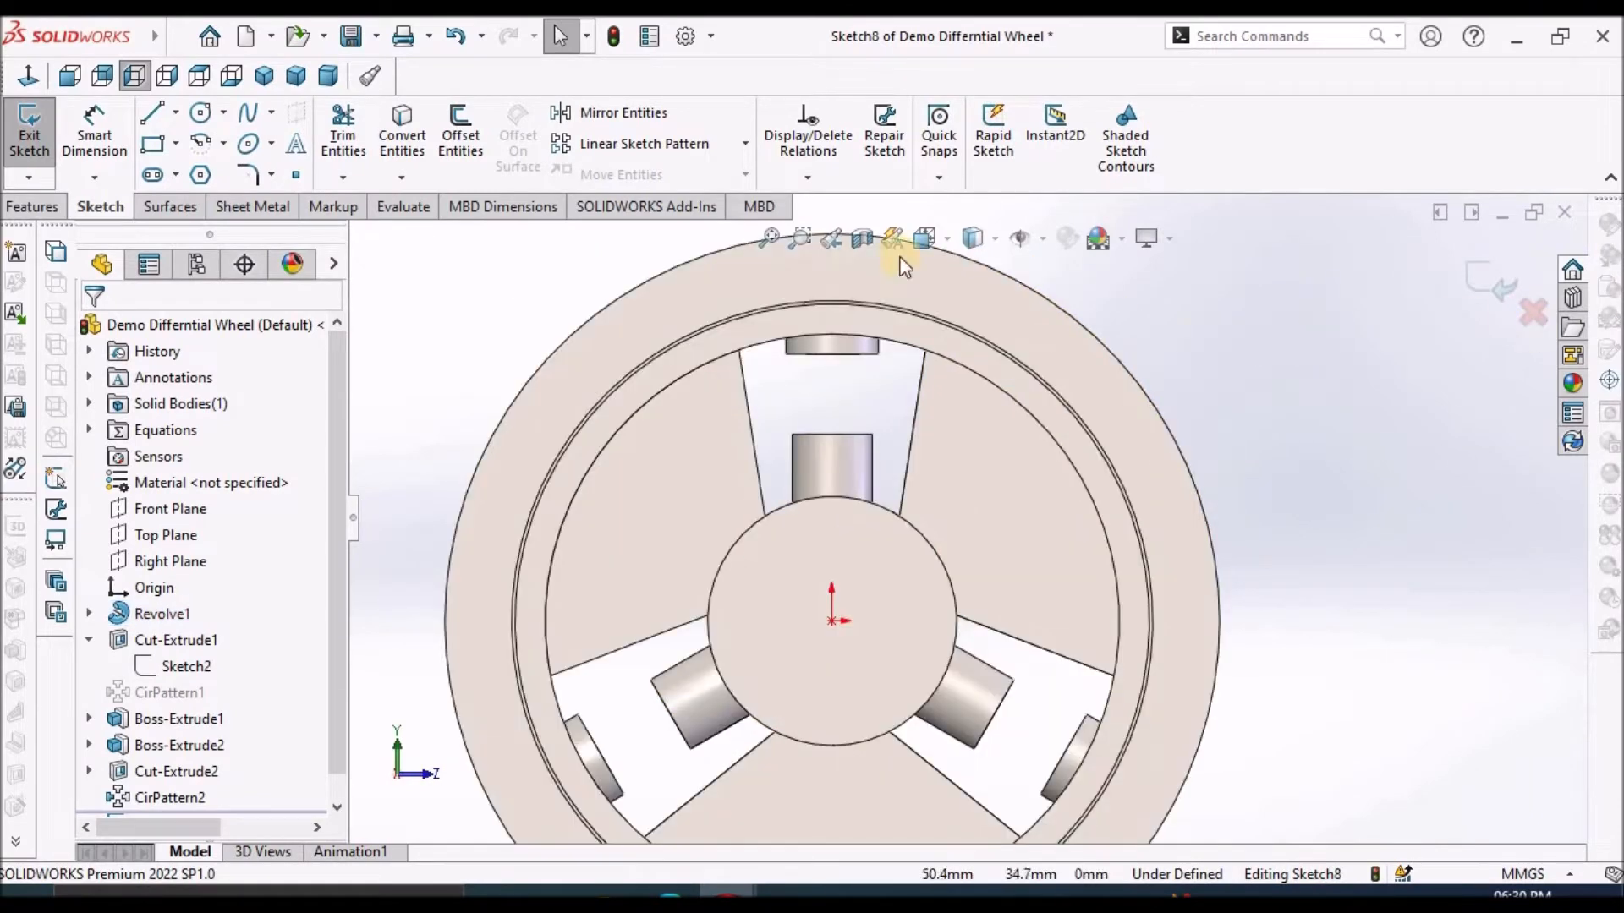
Sketch a circle about 6.2 mm in diameter, centred on the hub edge below the upper radial boss.
left_click(200, 115)
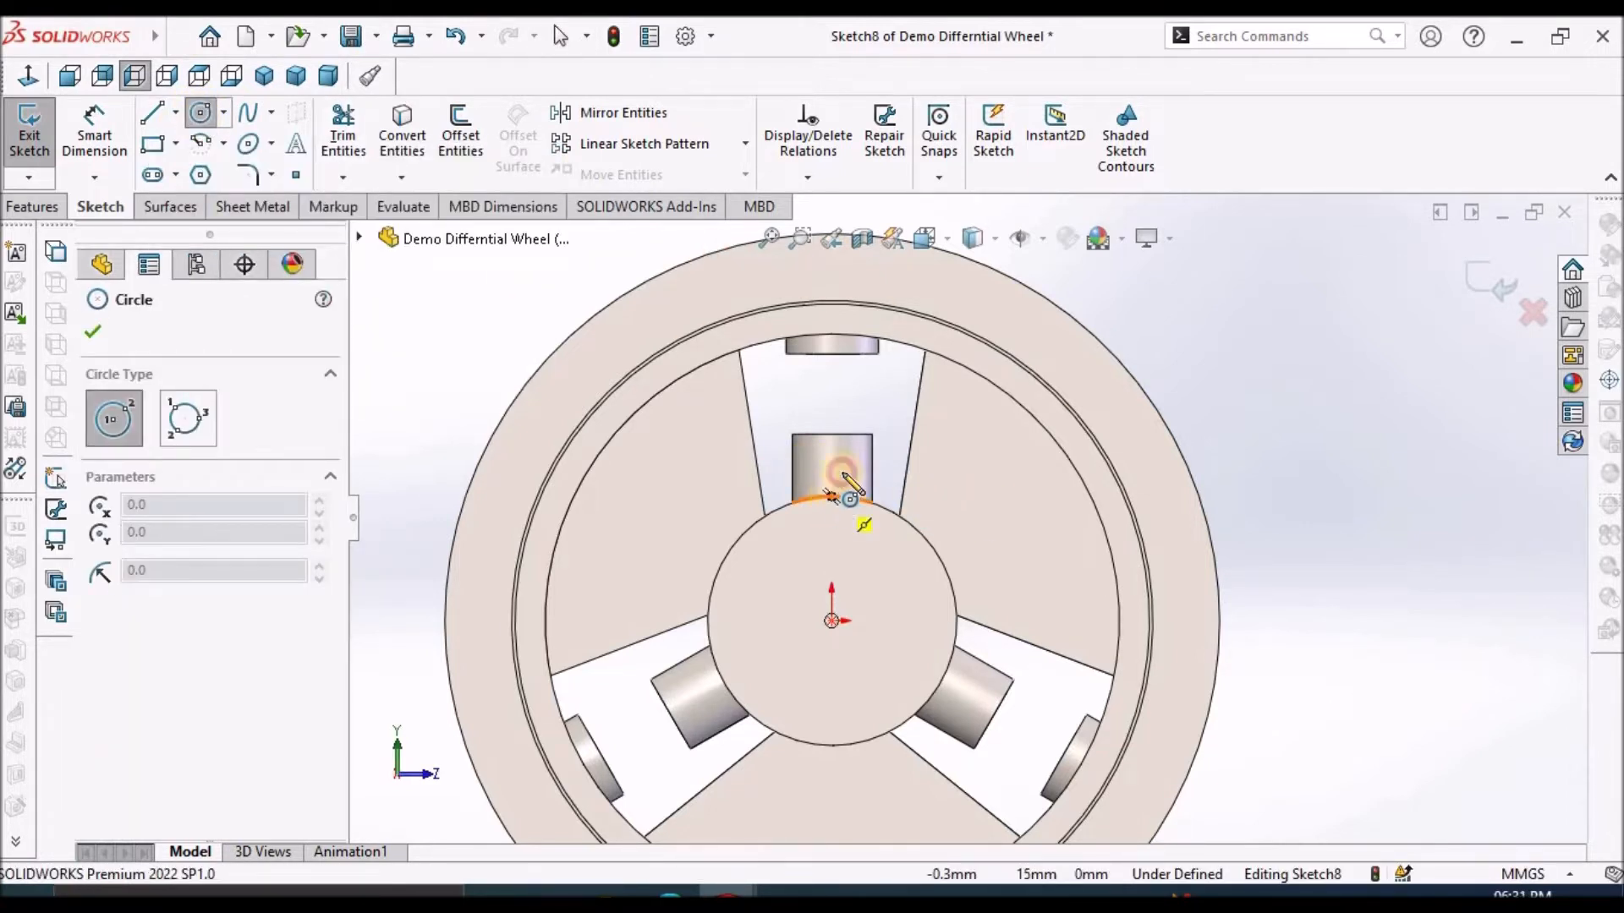
left_click(832, 497)
left_click(833, 472)
right_click(1262, 373)
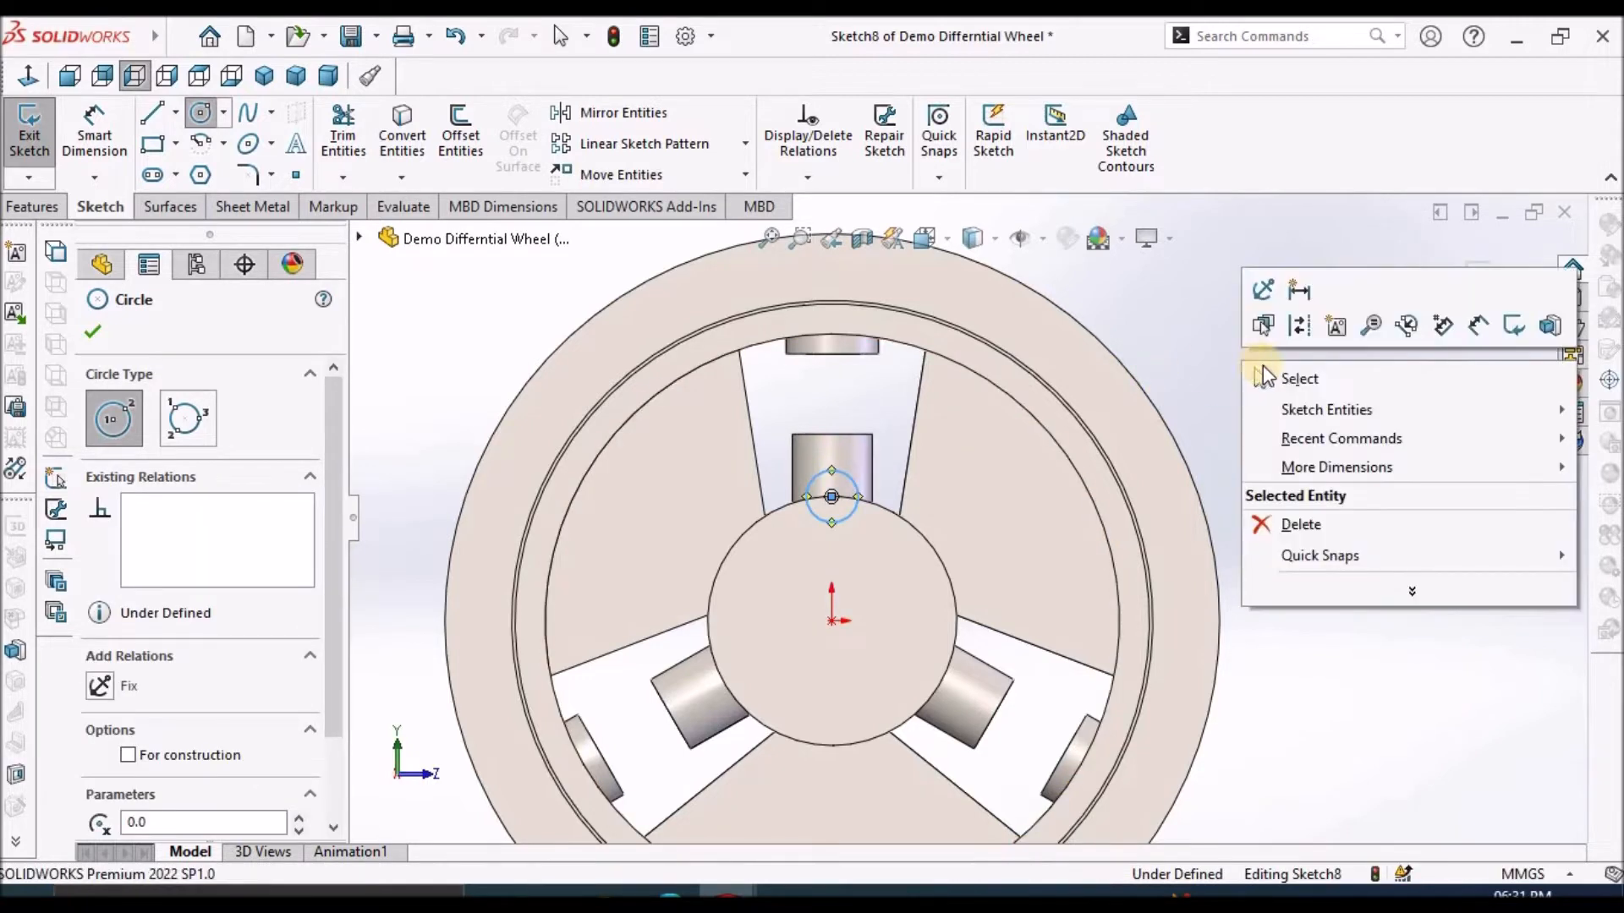
left_click(1267, 379)
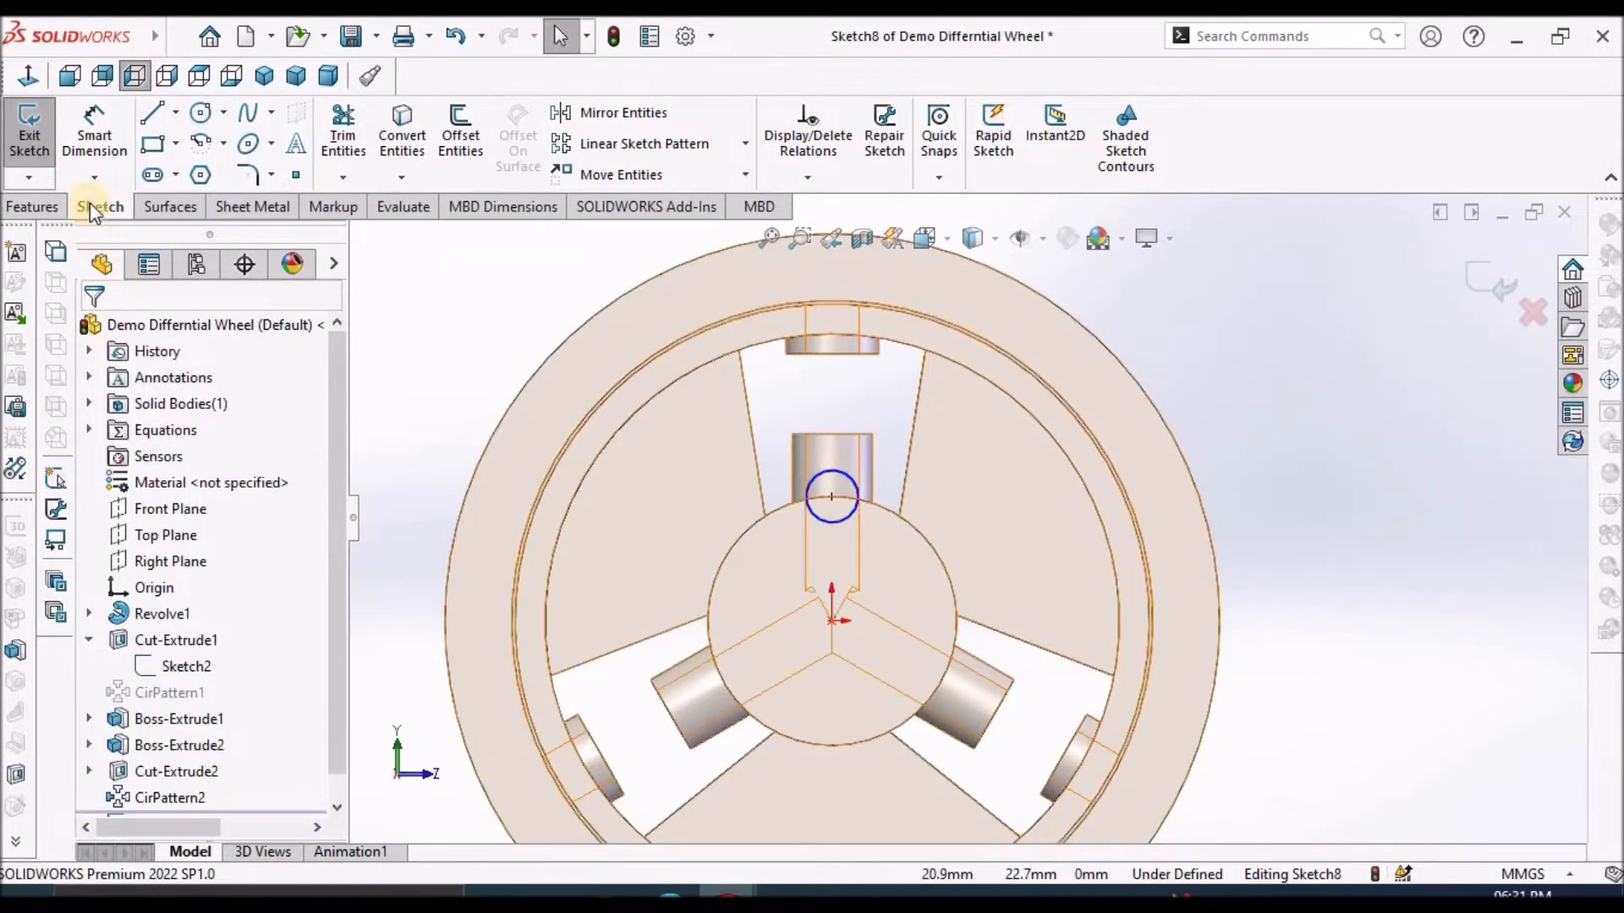
Add a Vertical relation between the small circle's centre and the origin.
left_click(841, 502)
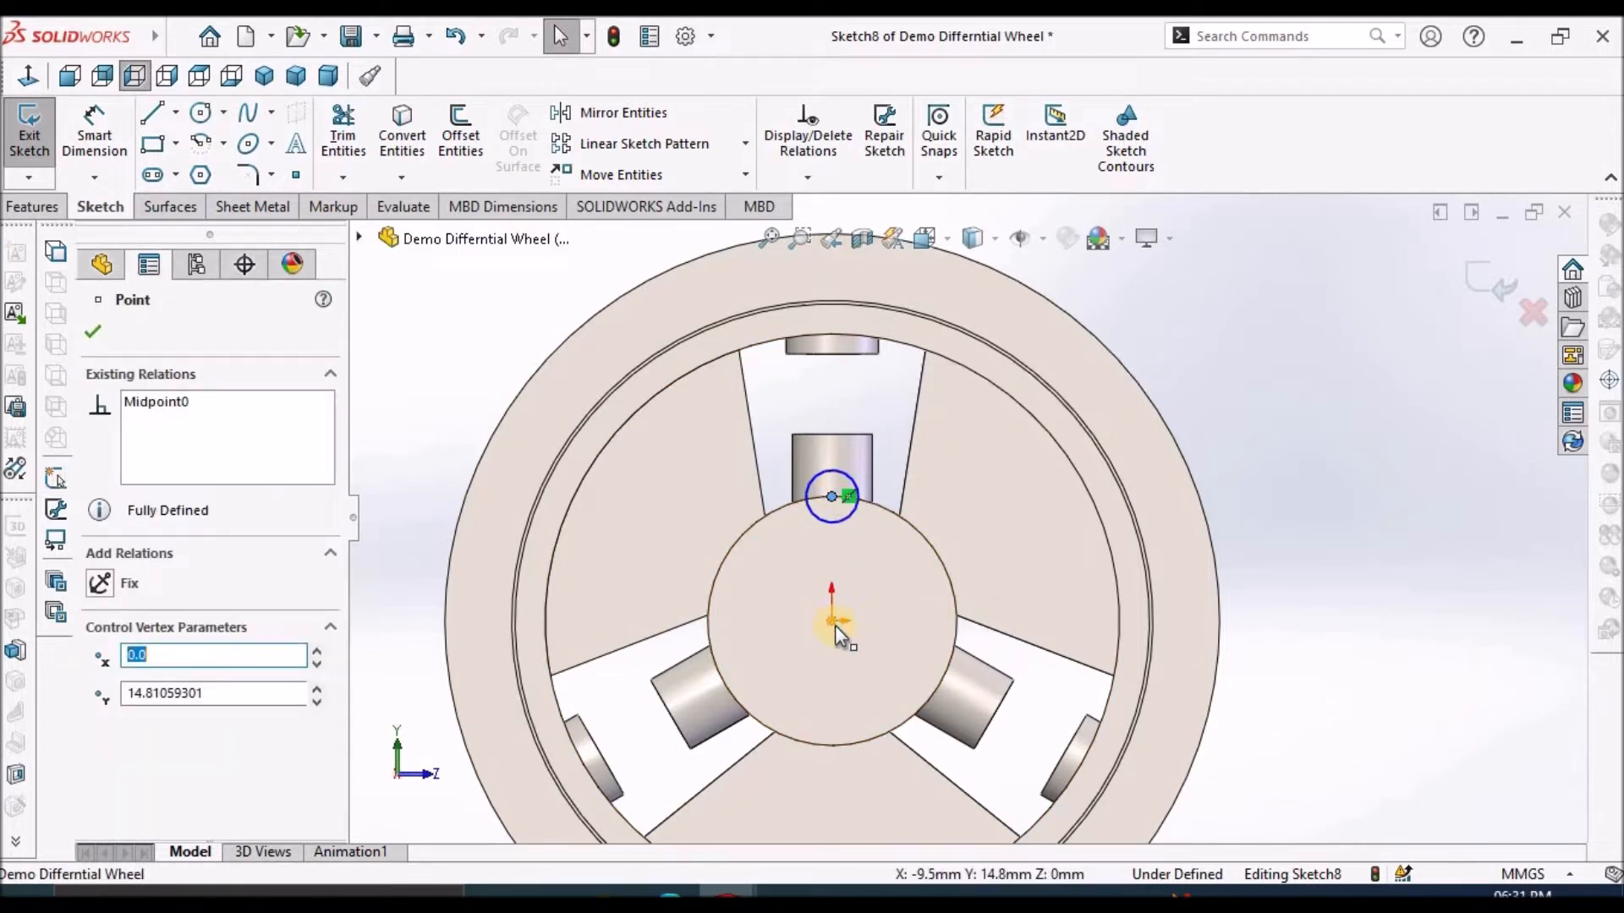
left_click(835, 626, "ctrl")
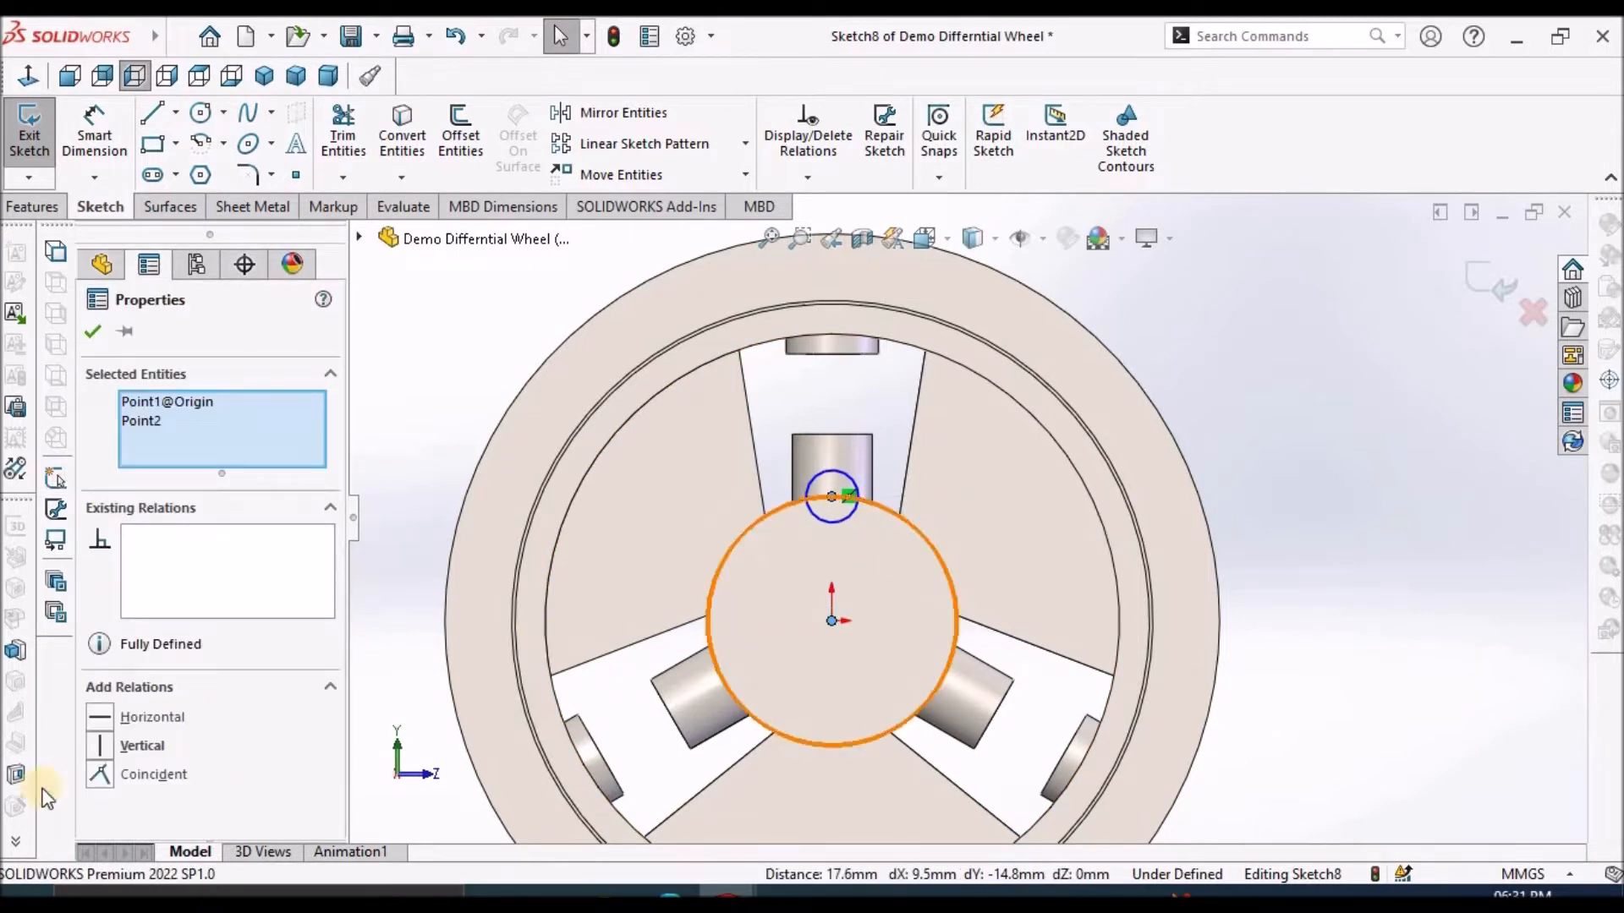
left_click(102, 745)
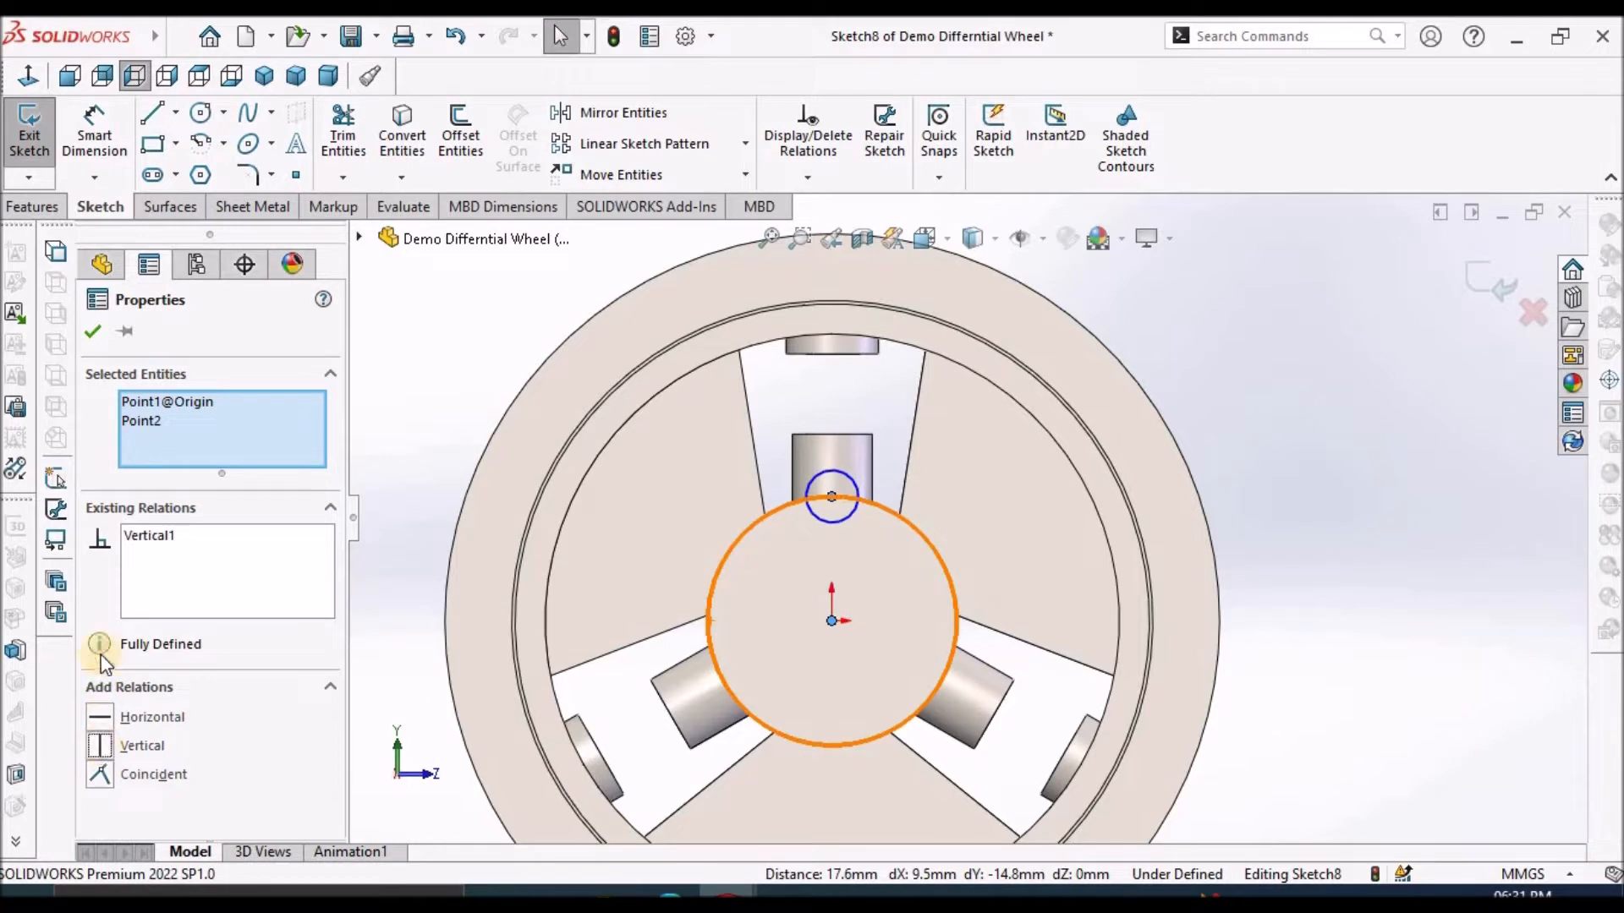
left_click(93, 332)
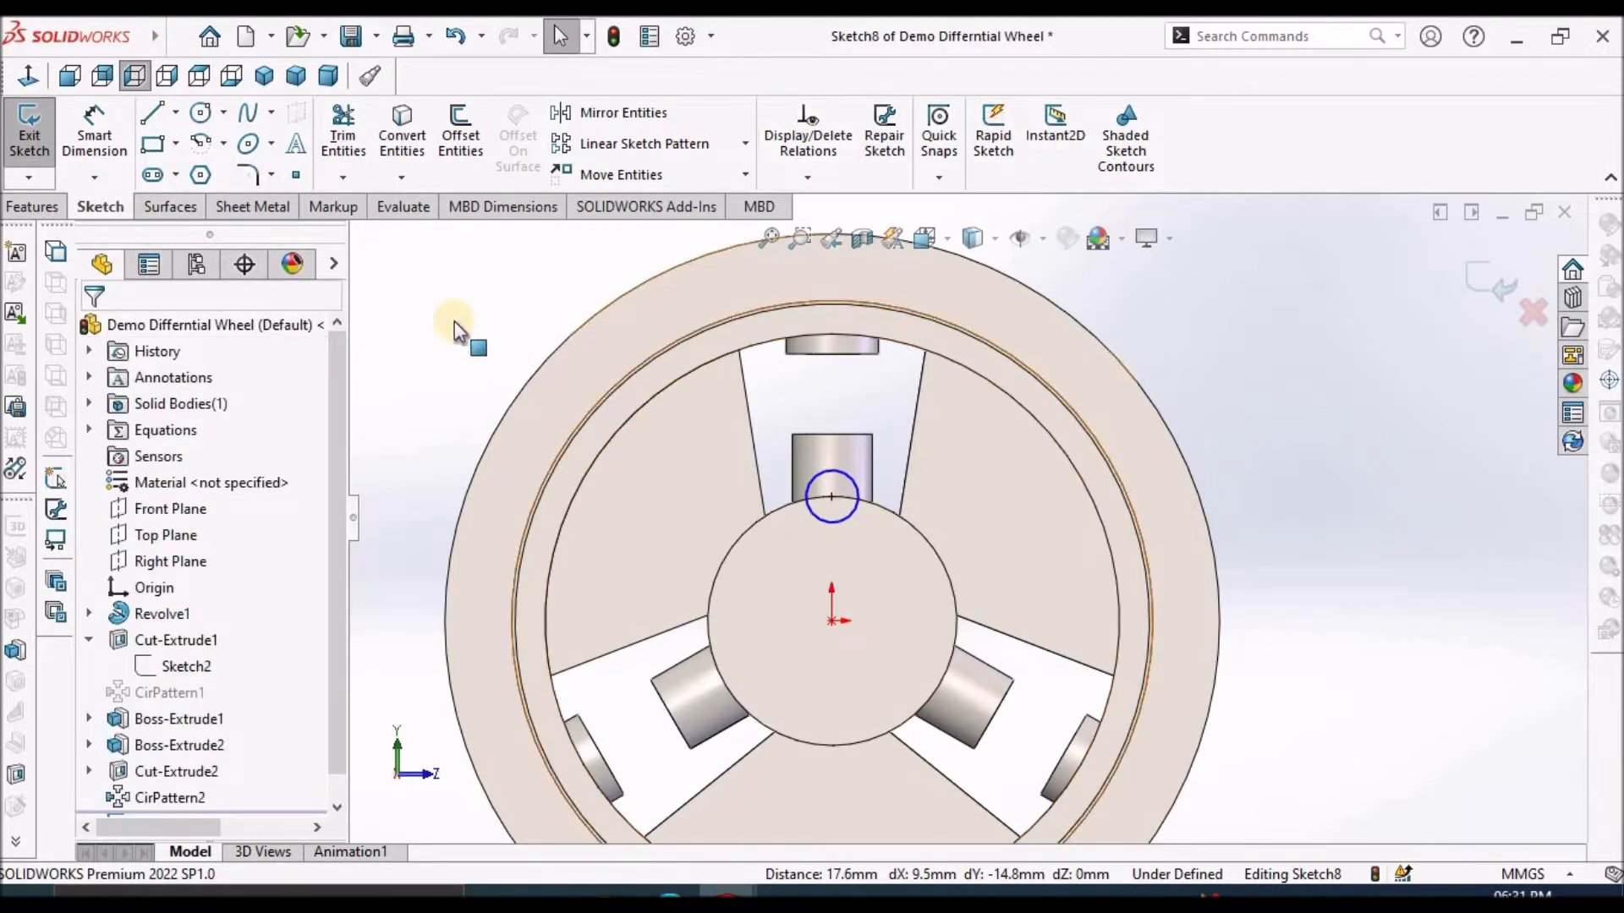
Dimension the small circle's diameter as 6.4 mm.
left_click(200, 146)
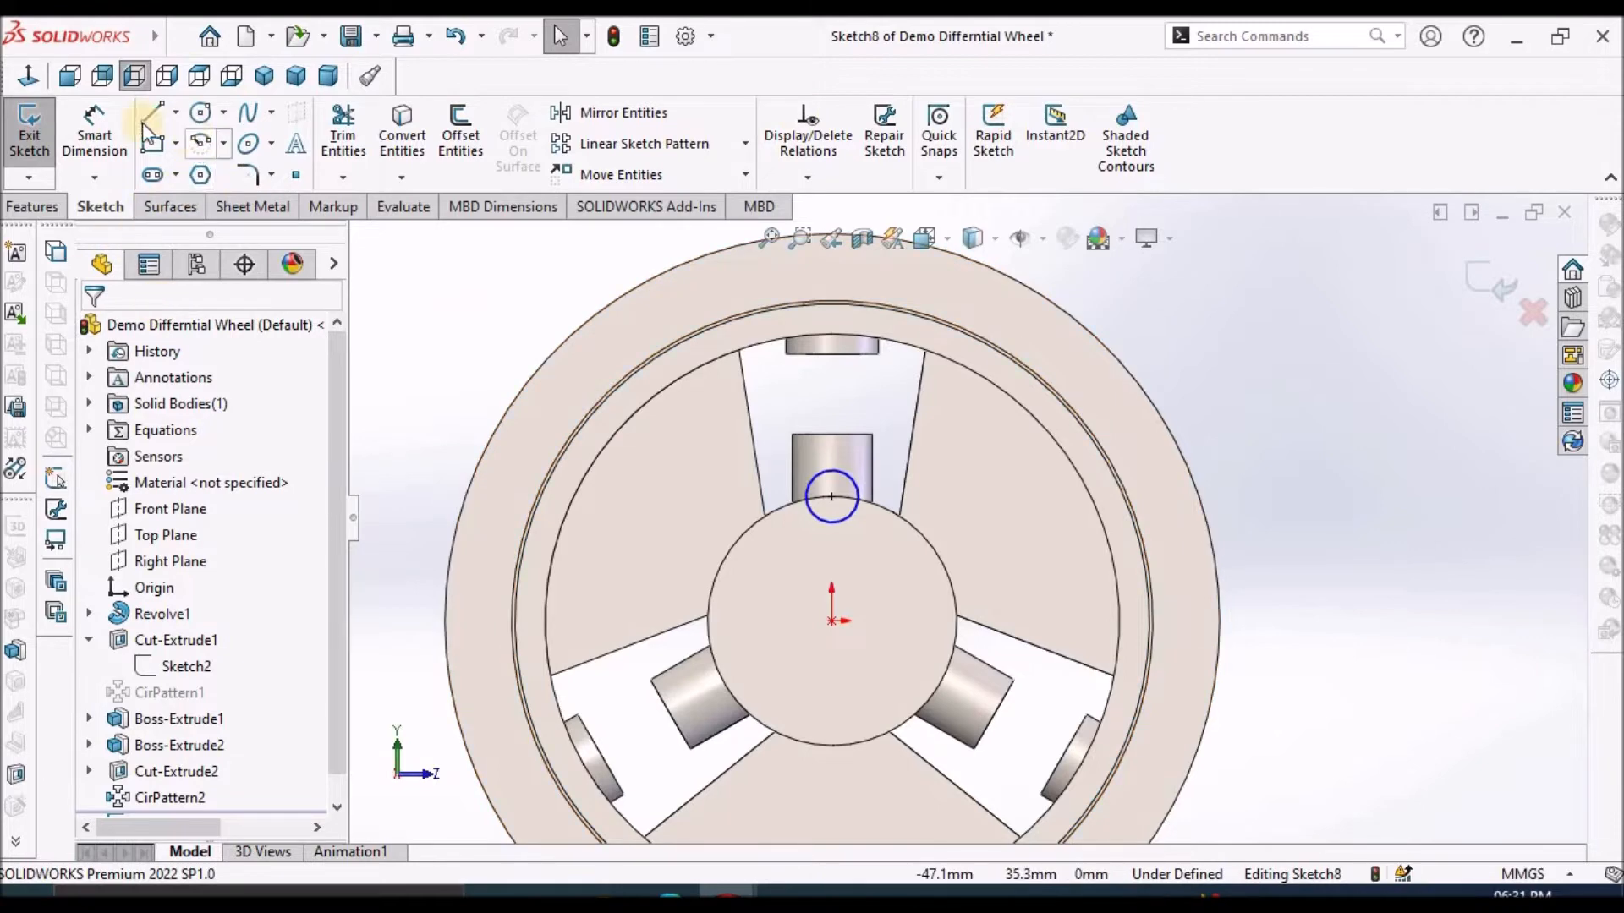
left_click(97, 130)
left_click(849, 476)
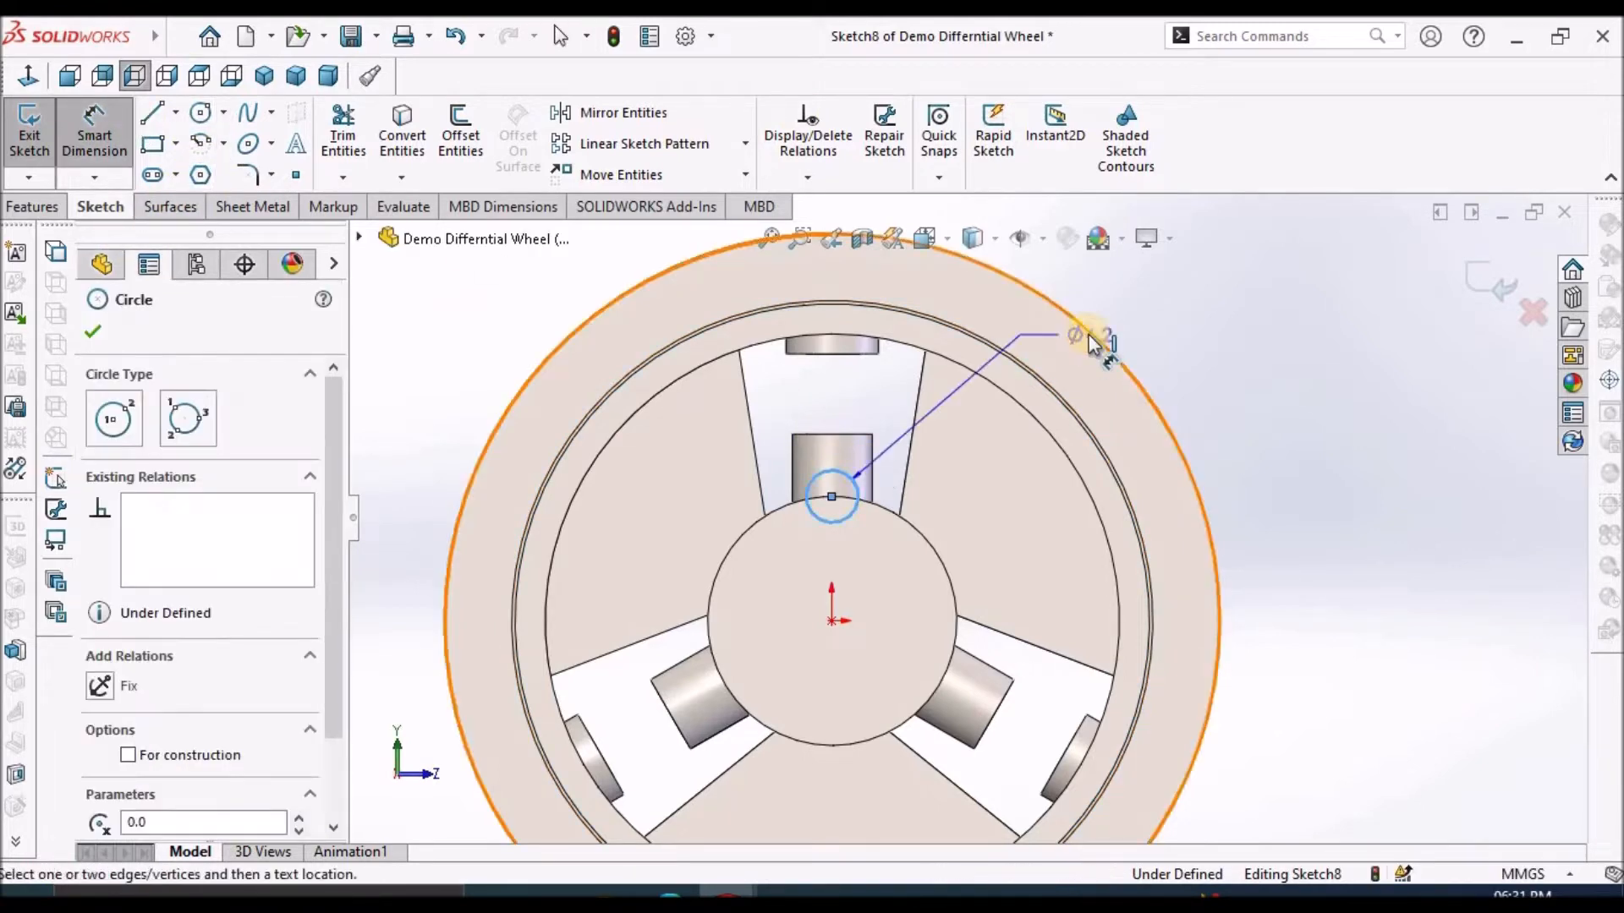
left_click(1116, 306)
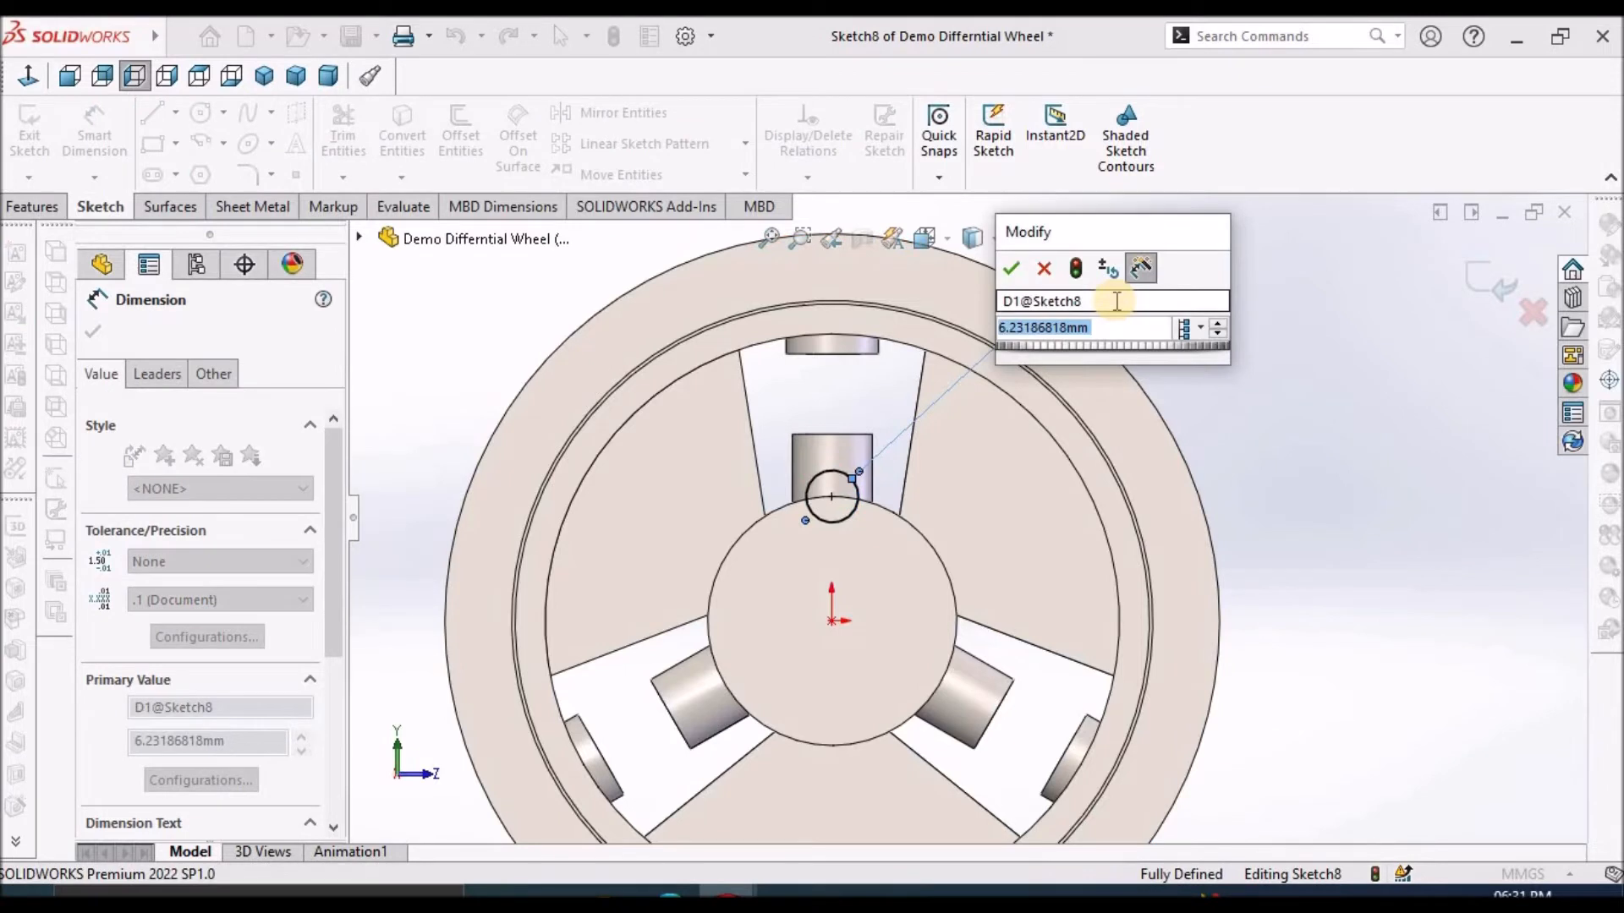
type("6.4")
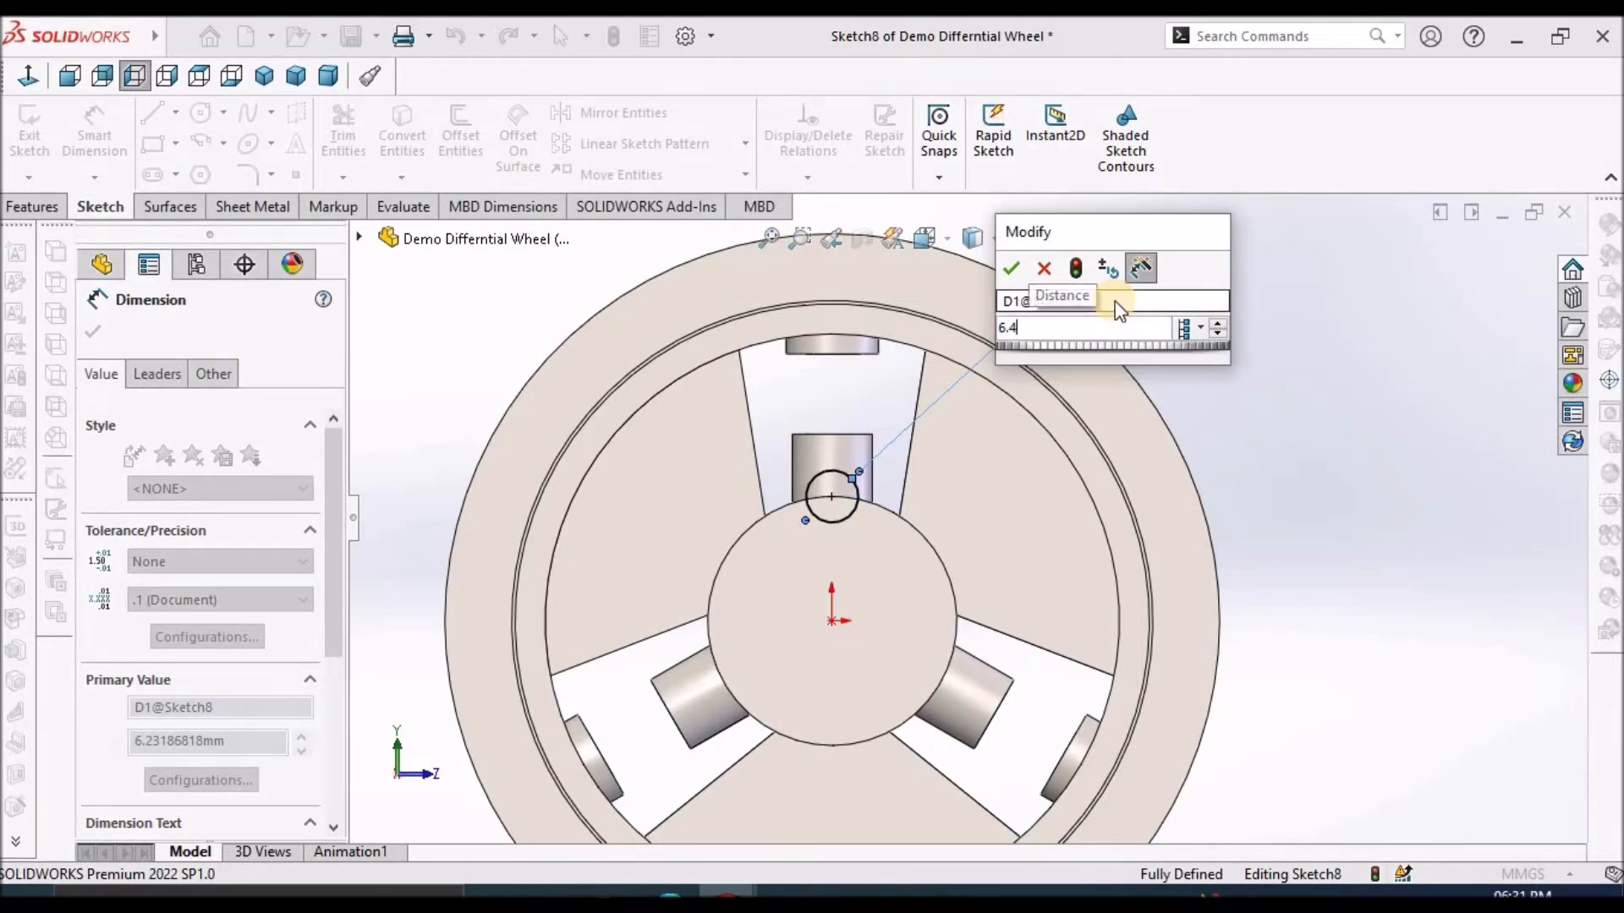
key("Return")
left_click(1284, 423)
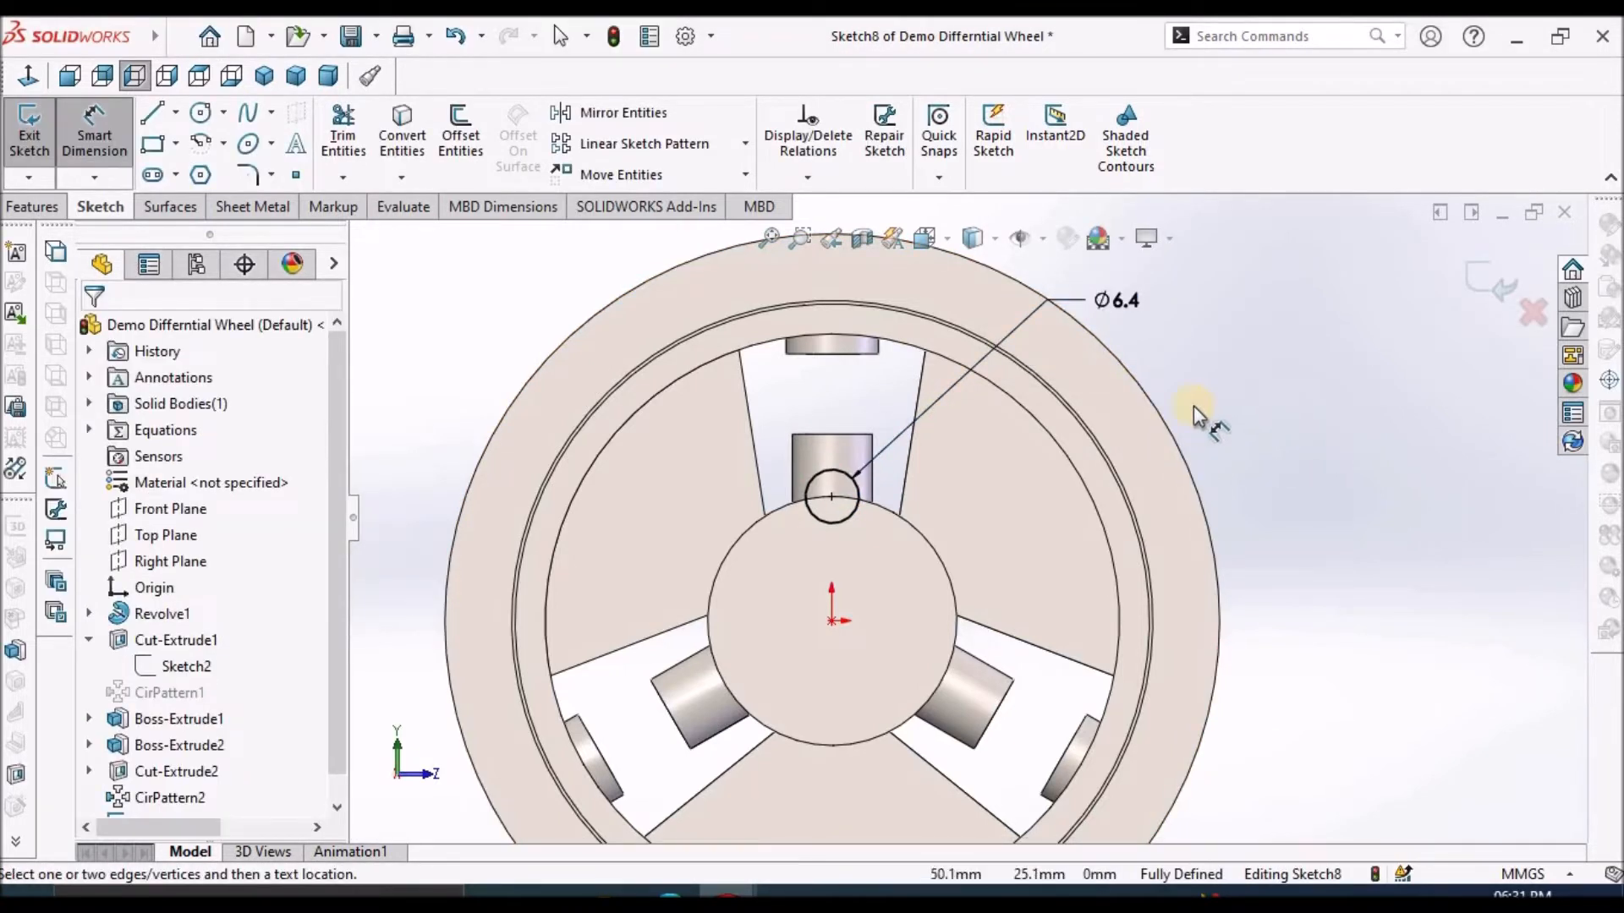
Change the small circle's diameter dimension to display as a radius.
scroll(745, 516, "down", 2)
scroll(744, 545, "down", 2)
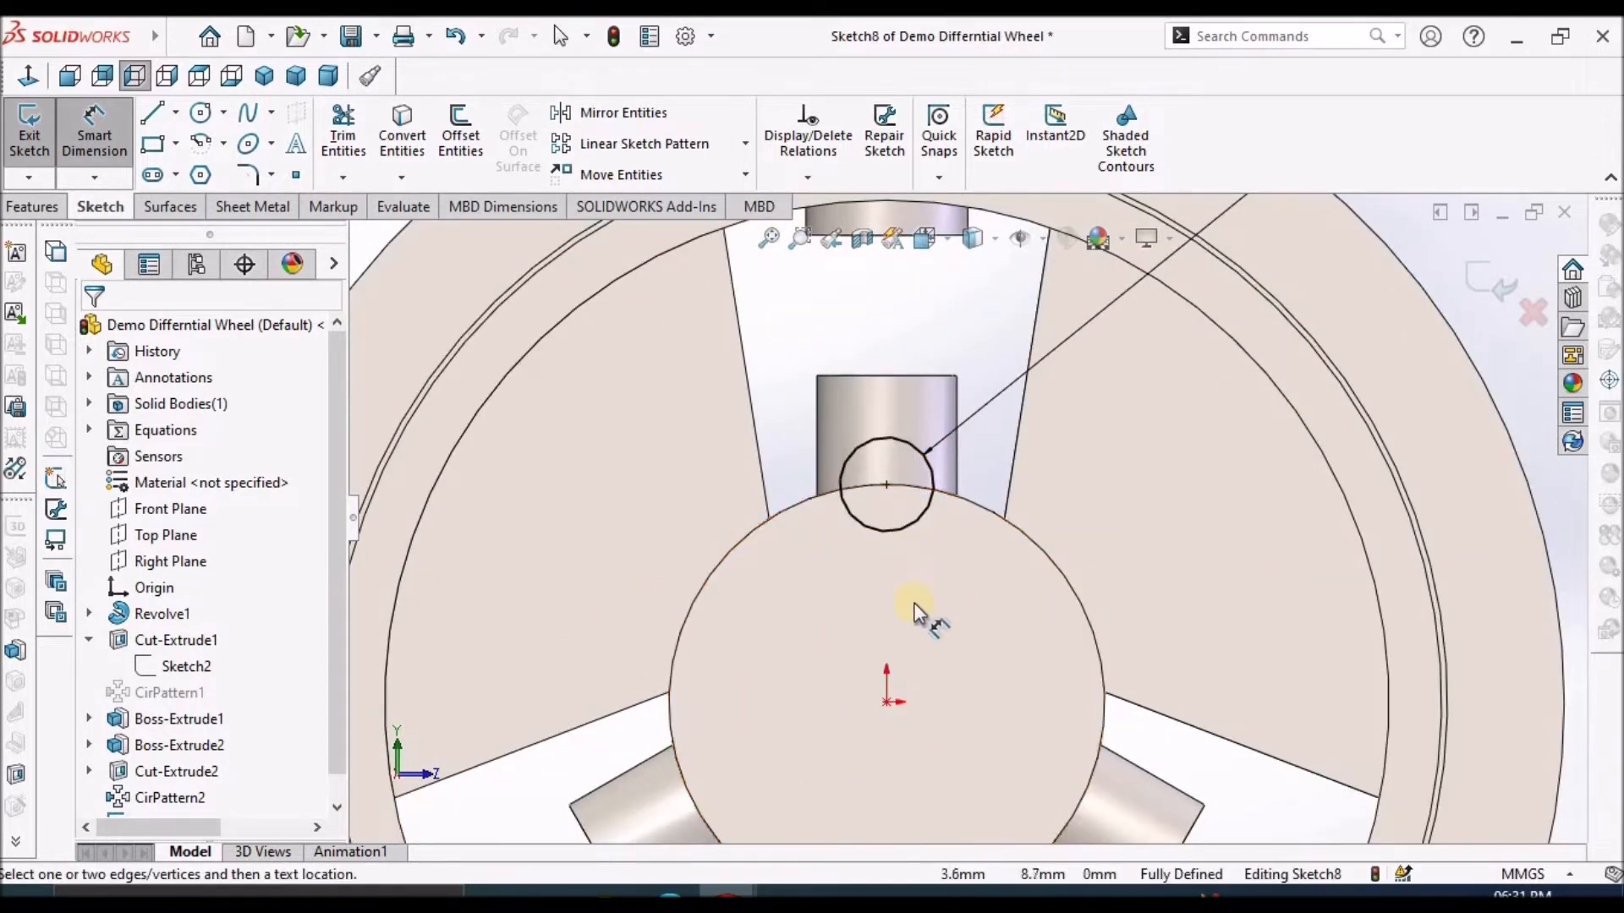
scroll(885, 605, "up", 3)
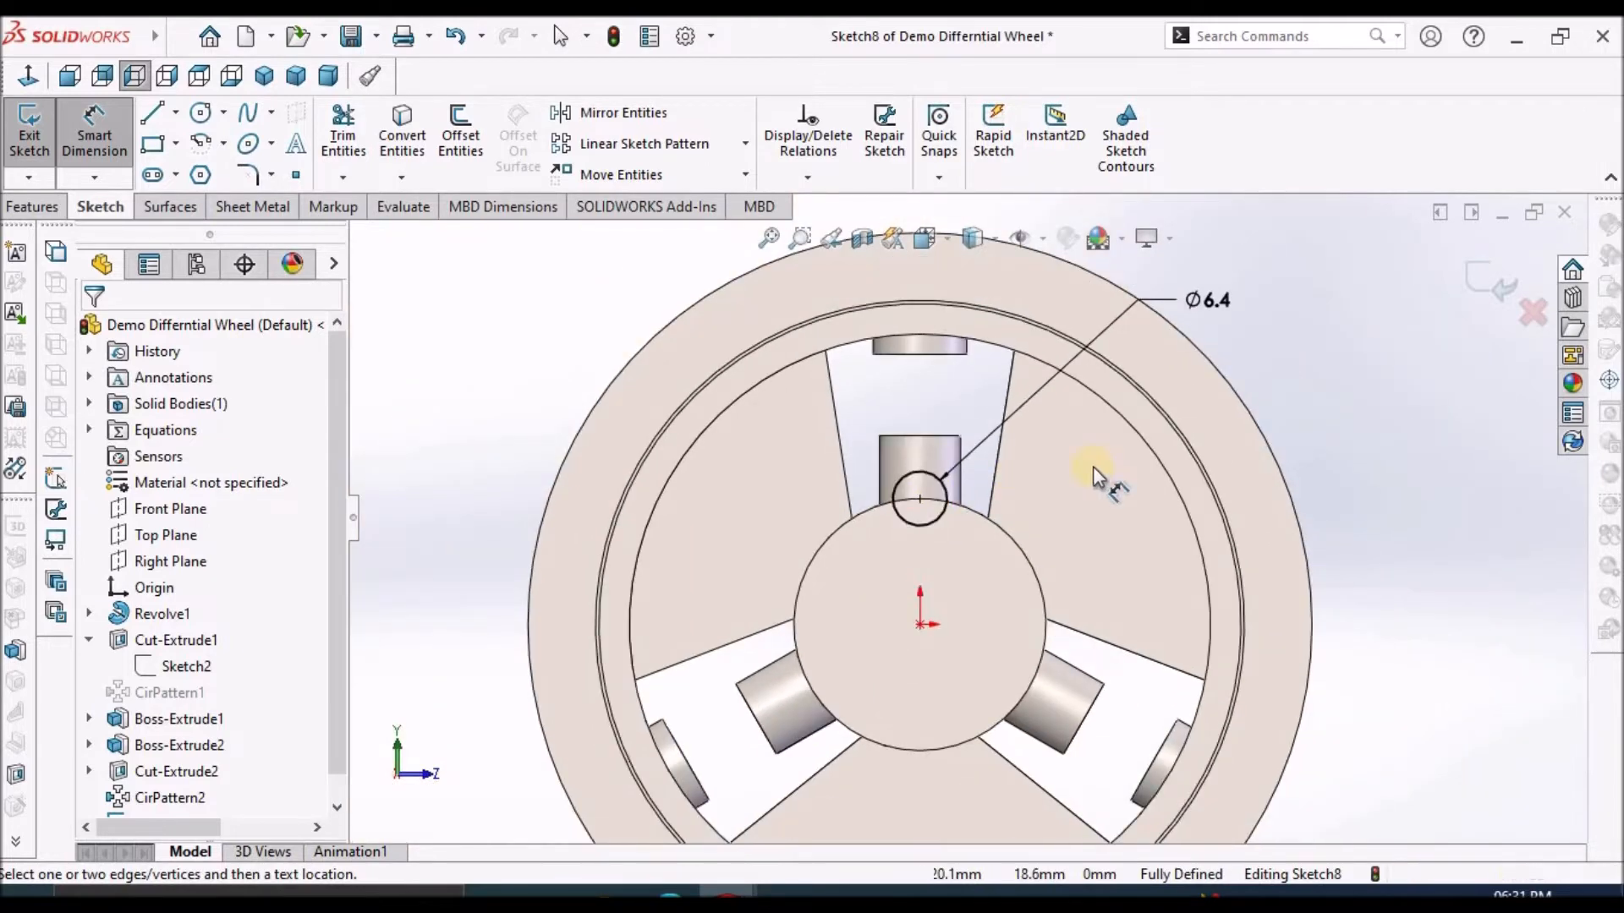
right_click(1204, 293)
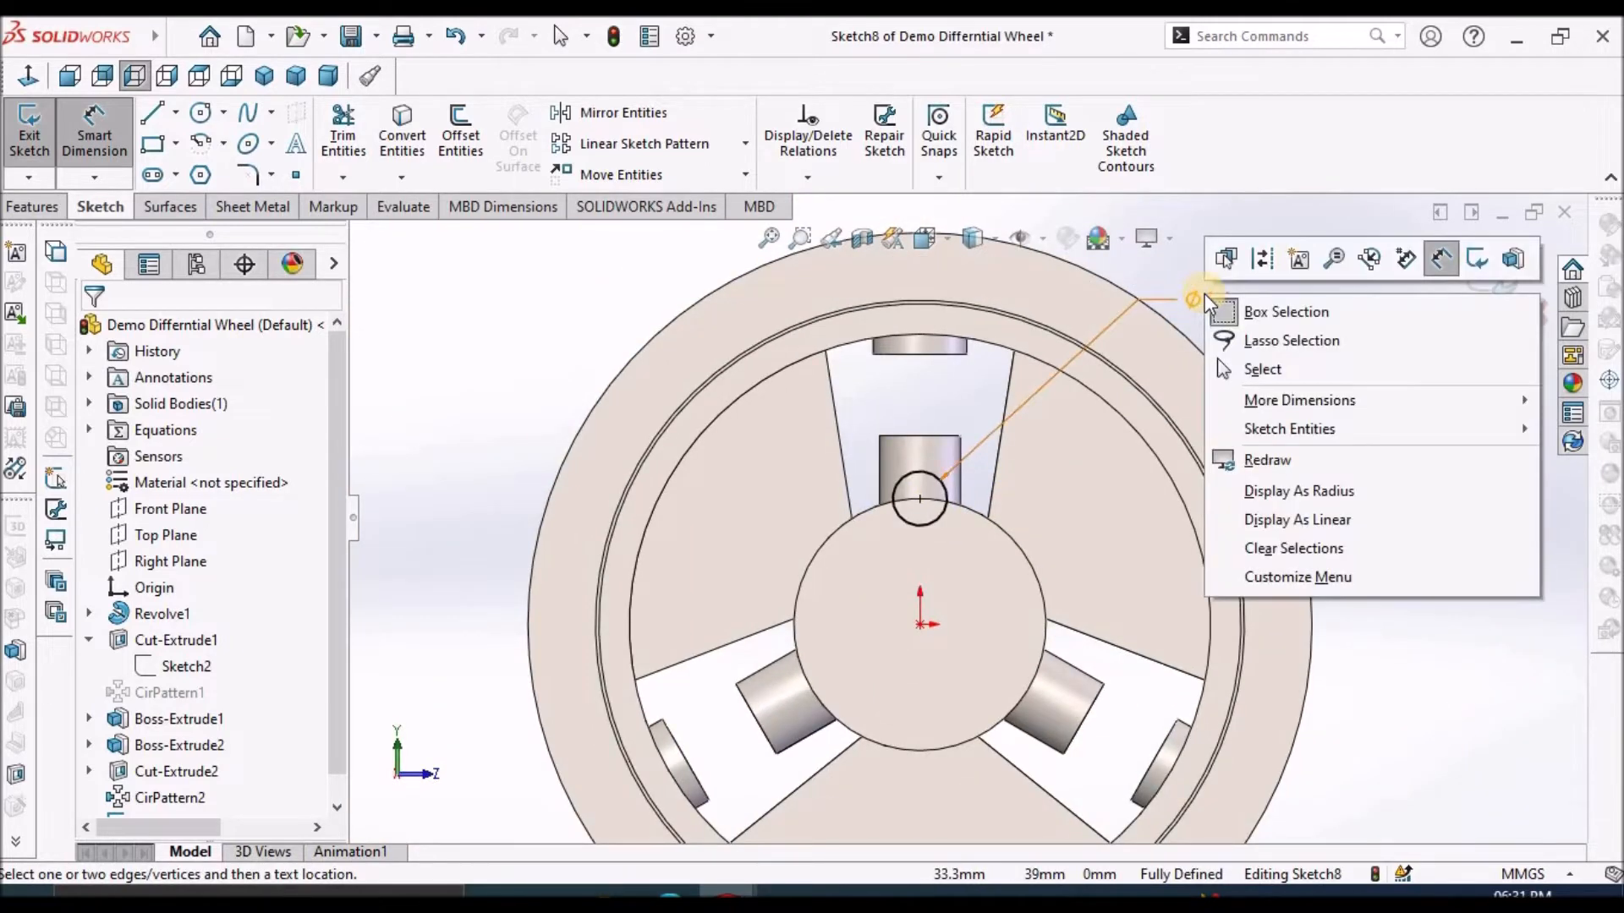
left_click(1301, 491)
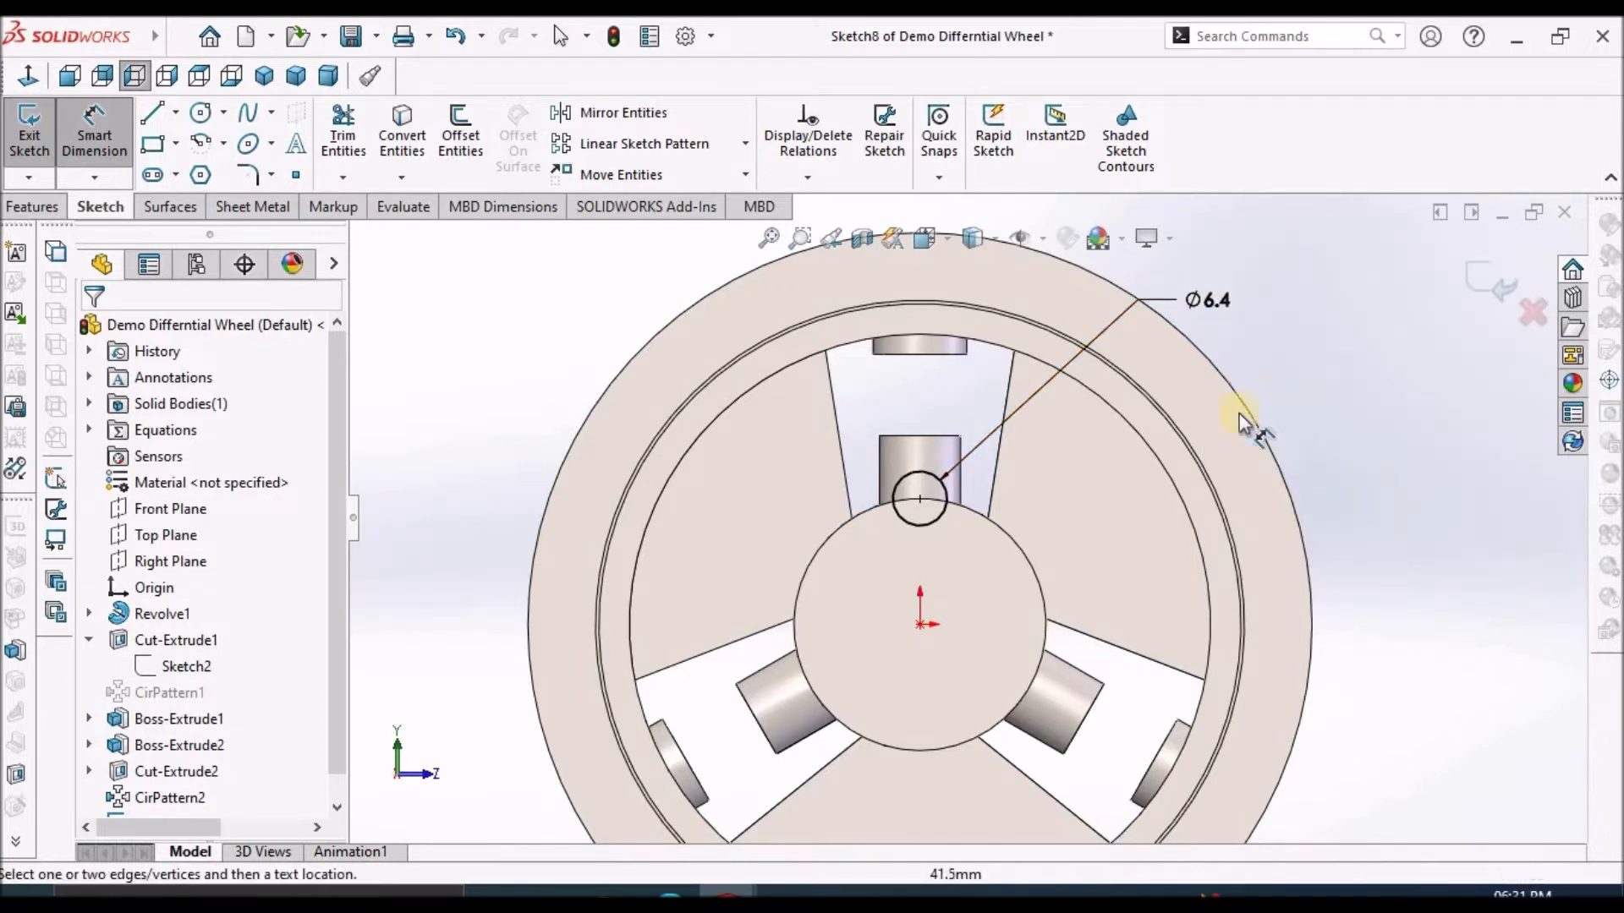
scroll(1037, 440, "up", 5)
scroll(1037, 440, "down", 5)
right_click(1030, 366)
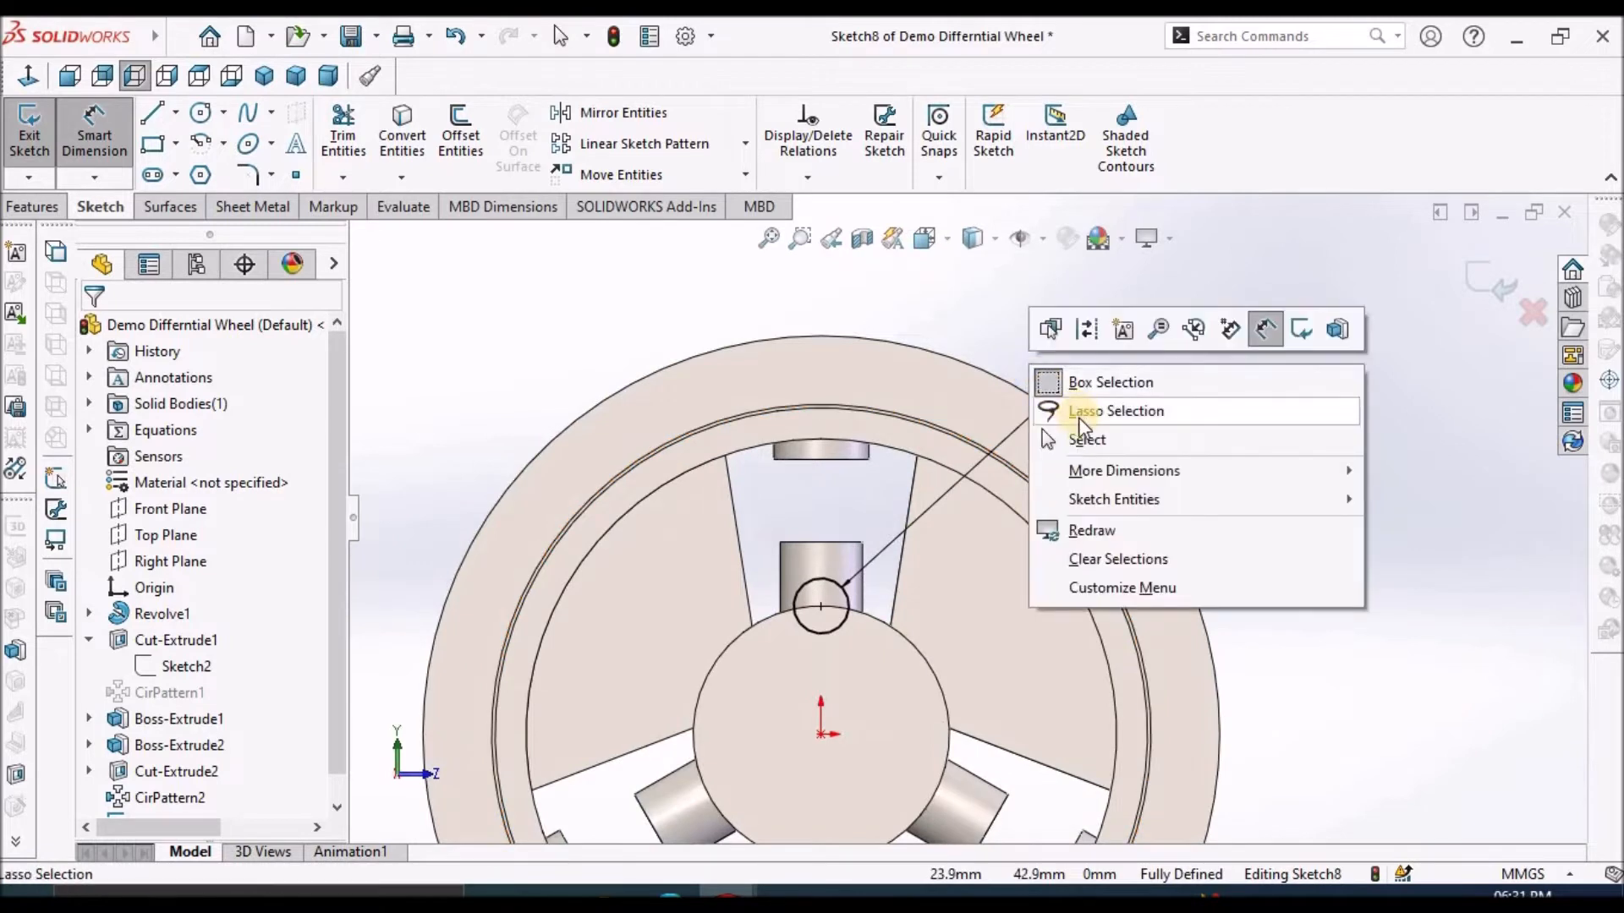
left_click(1083, 440)
left_click(1129, 409)
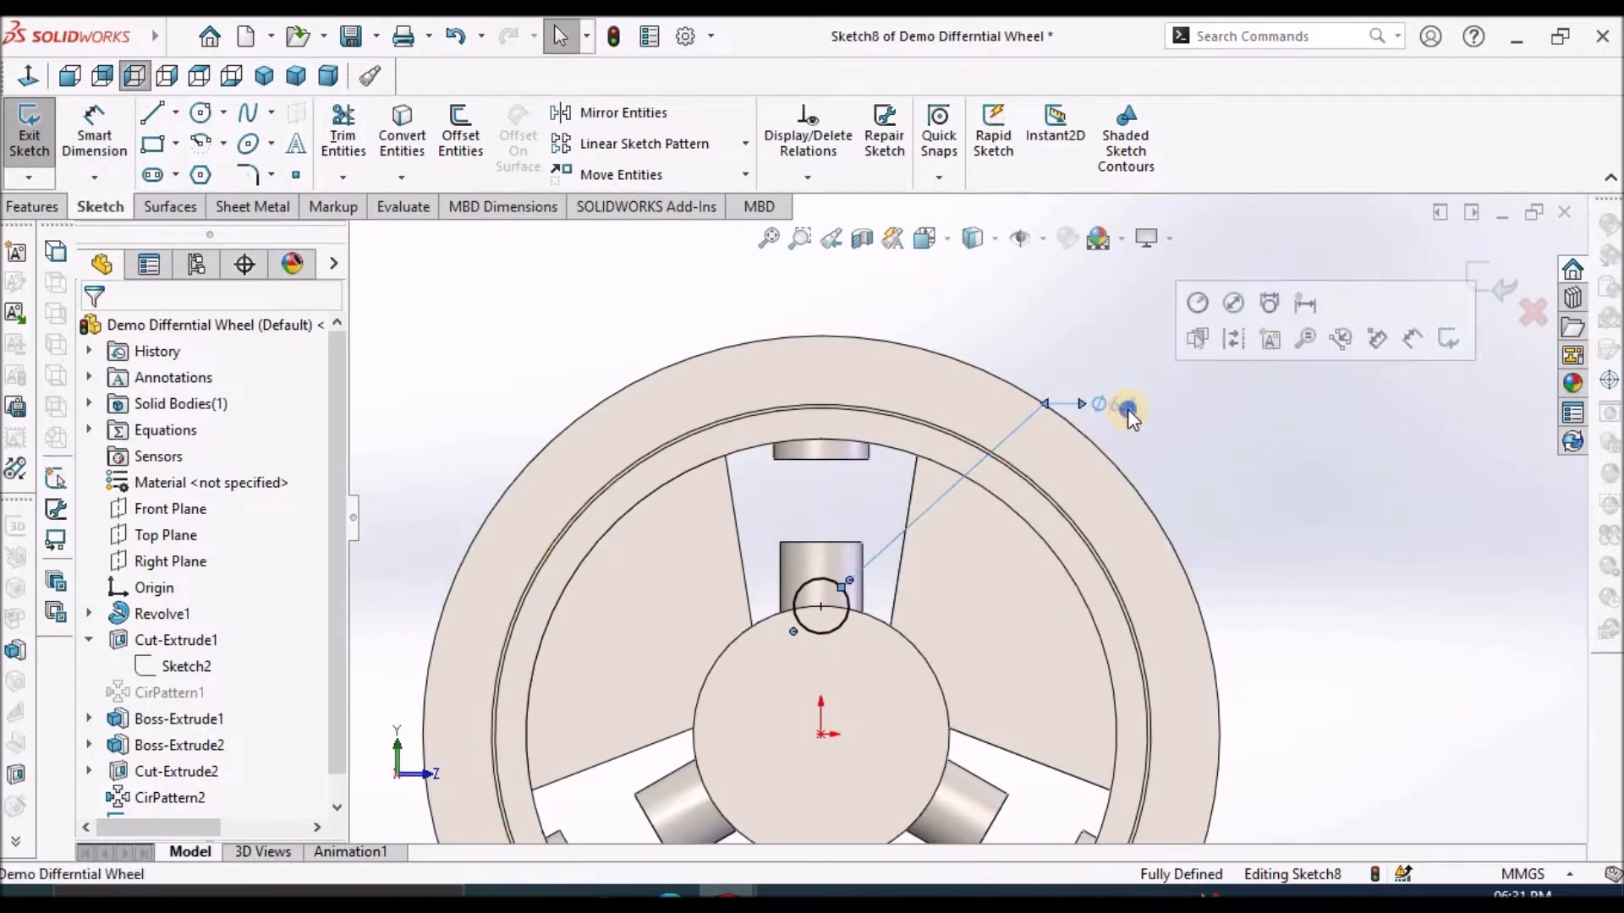
right_click(1129, 408)
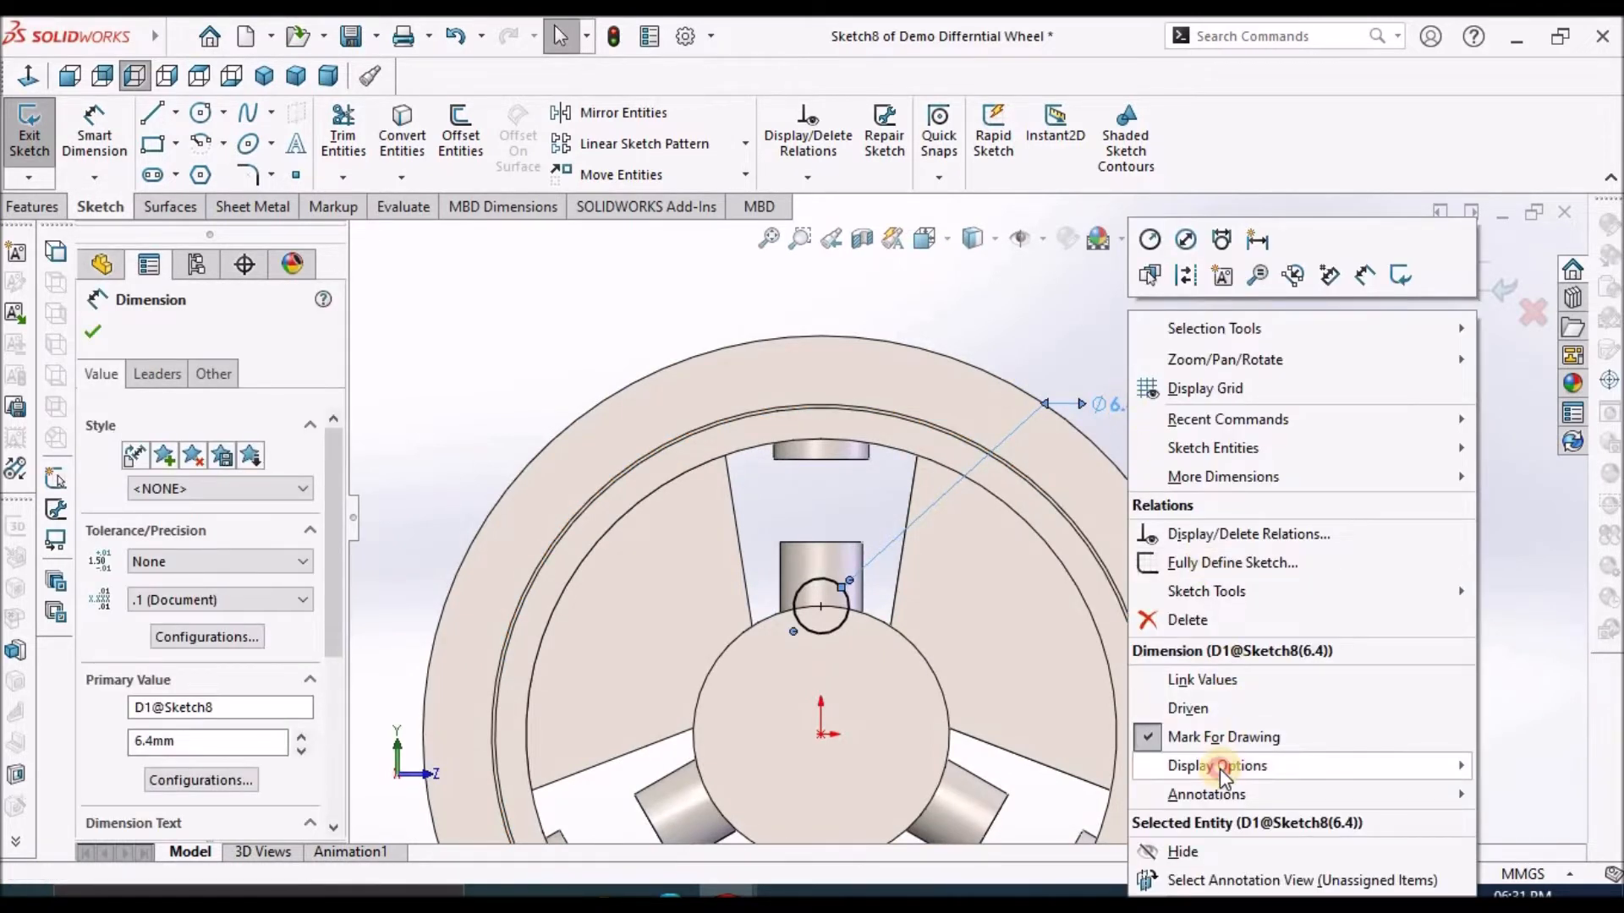
mouse_move(1222, 771)
left_click(1021, 674)
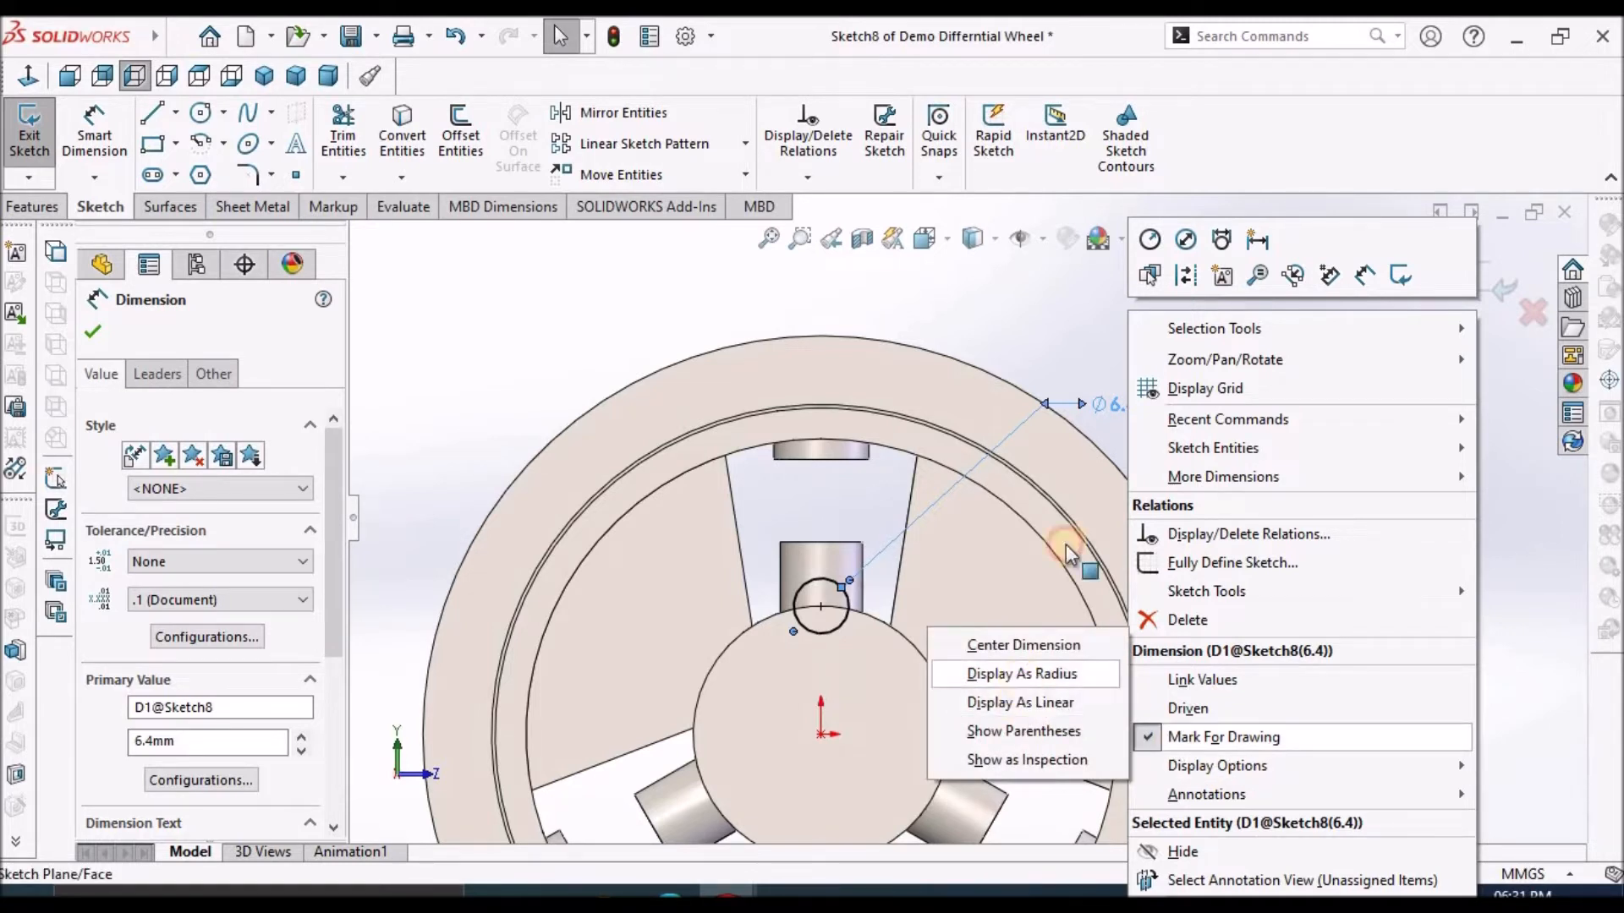
left_click(1279, 404)
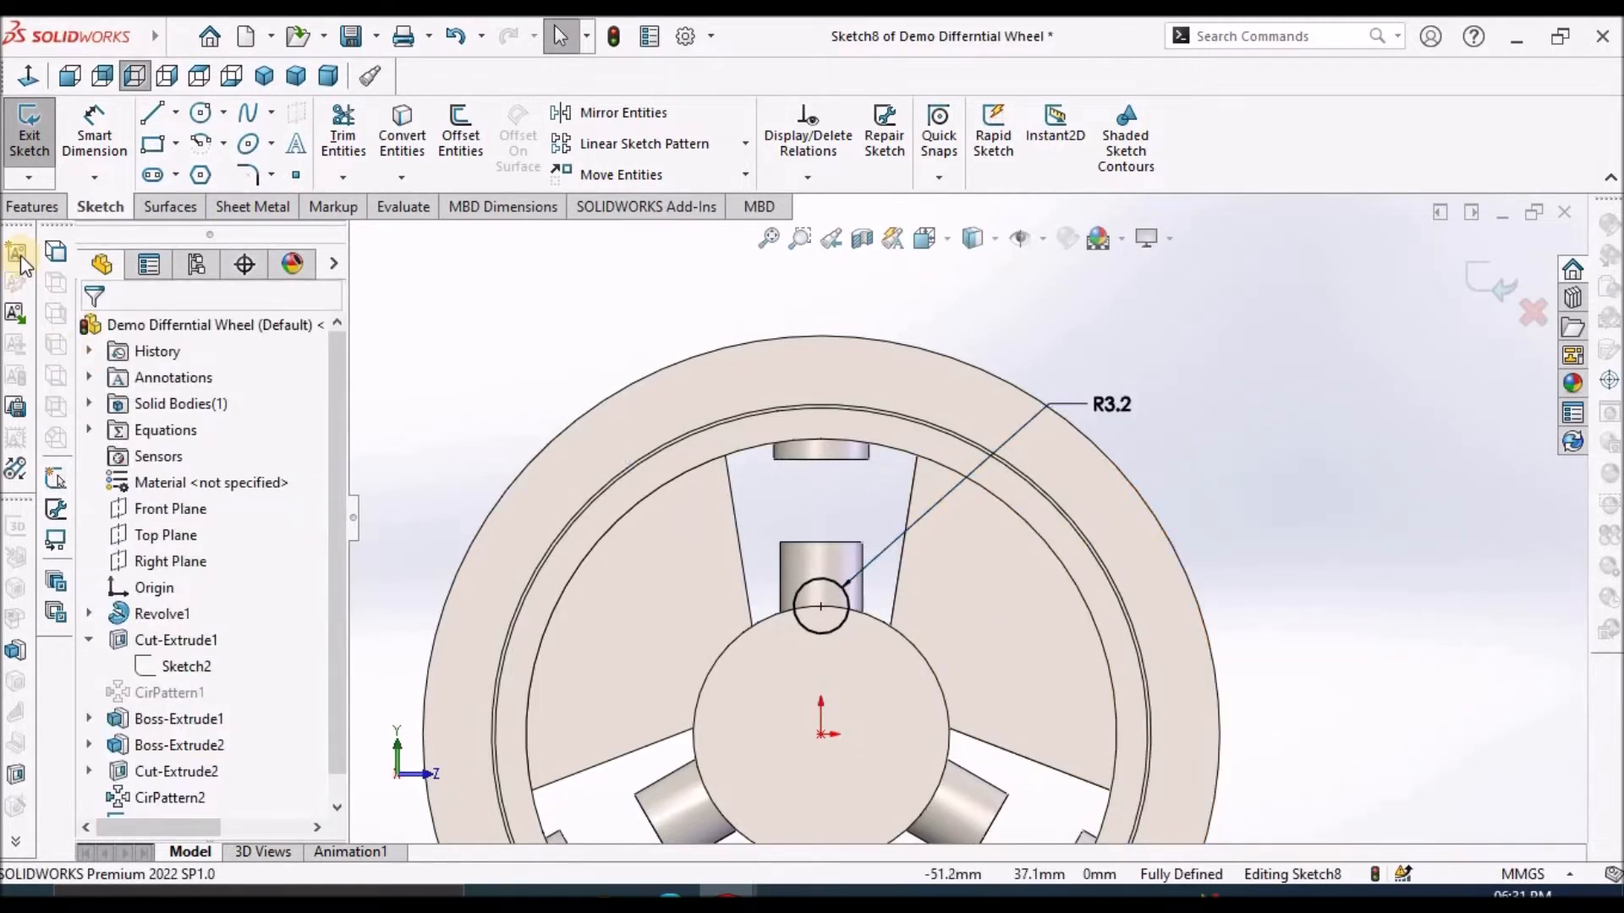
Boss-extrude the small circle Up To Surface, ending at the outer cylindrical face of the upper radial hub boss.
left_click(37, 210)
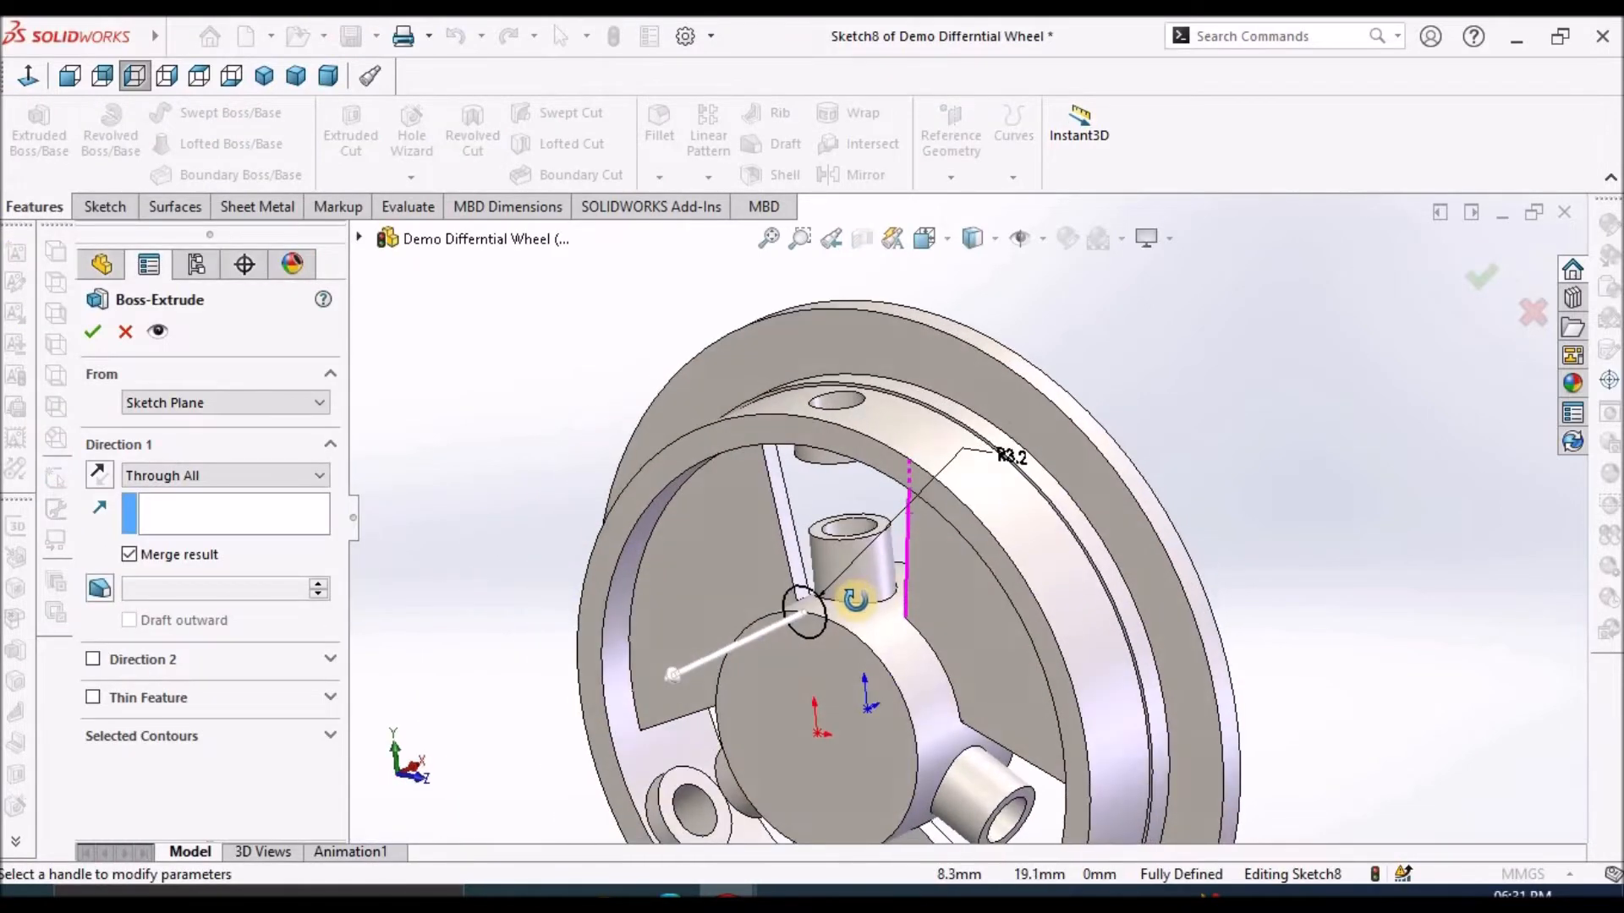
left_click(316, 475)
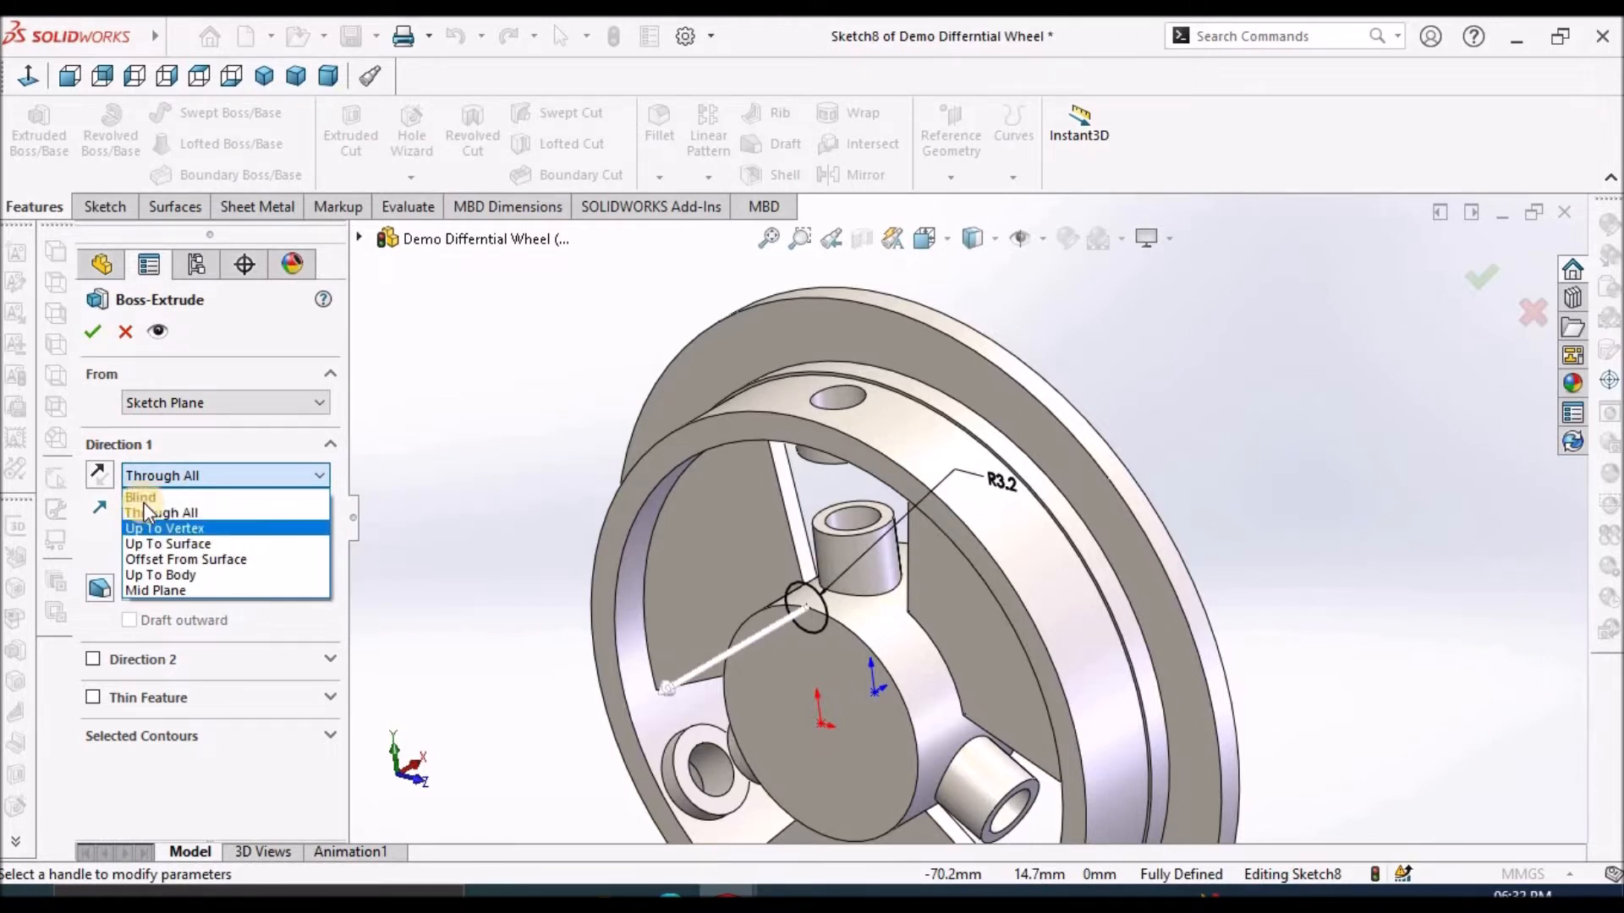
left_click(99, 465)
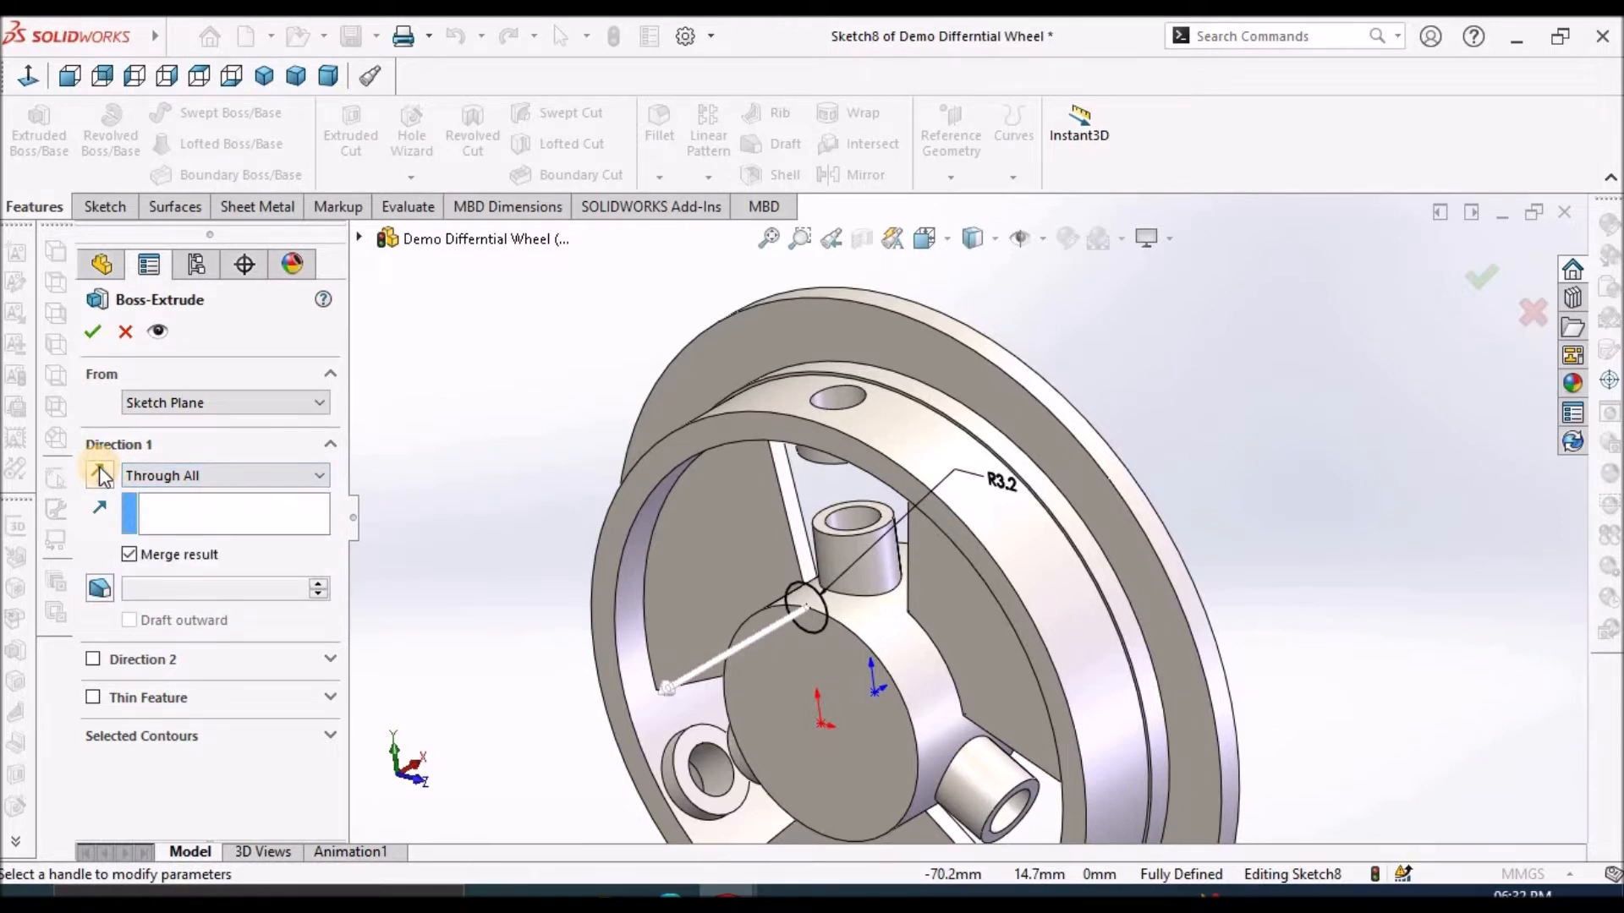
left_click(319, 472)
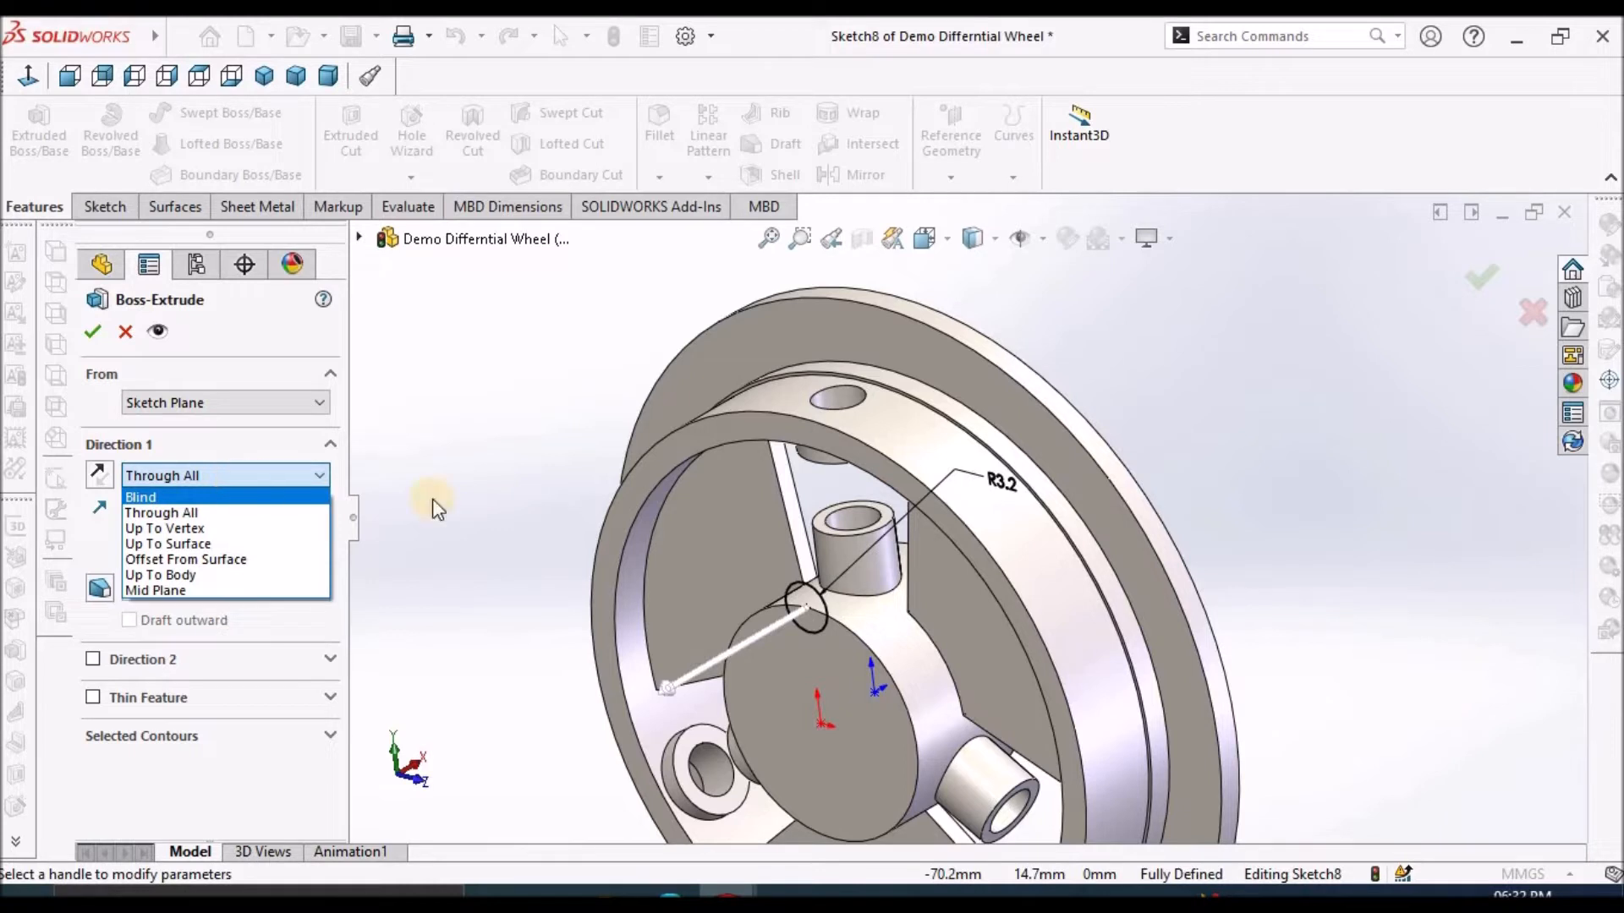
left_click(222, 545)
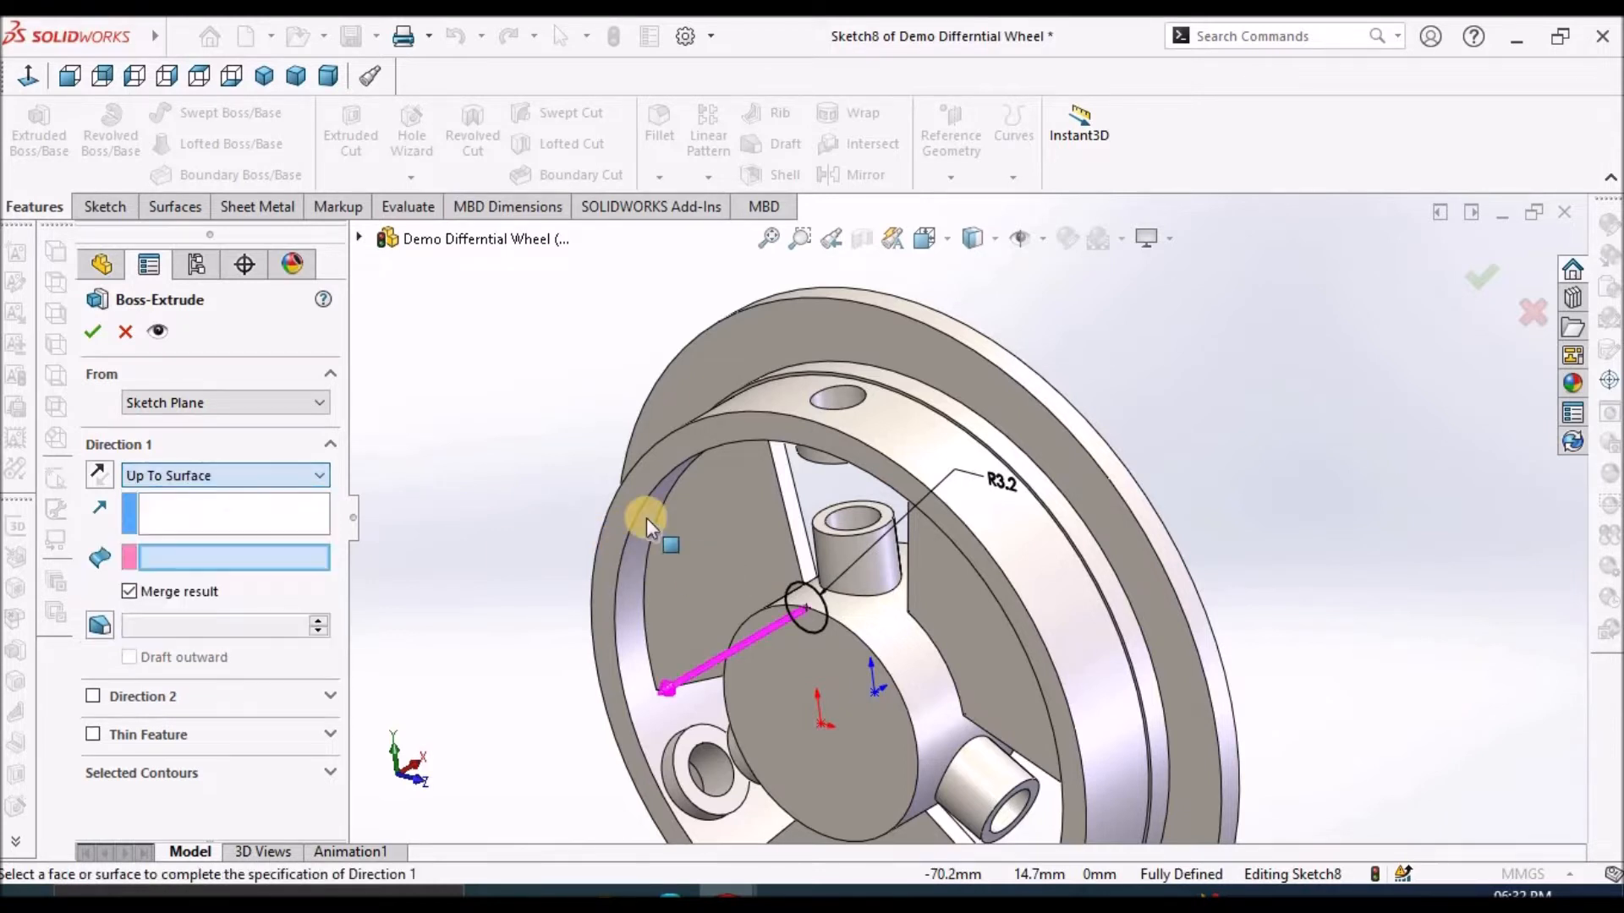
left_click(830, 574)
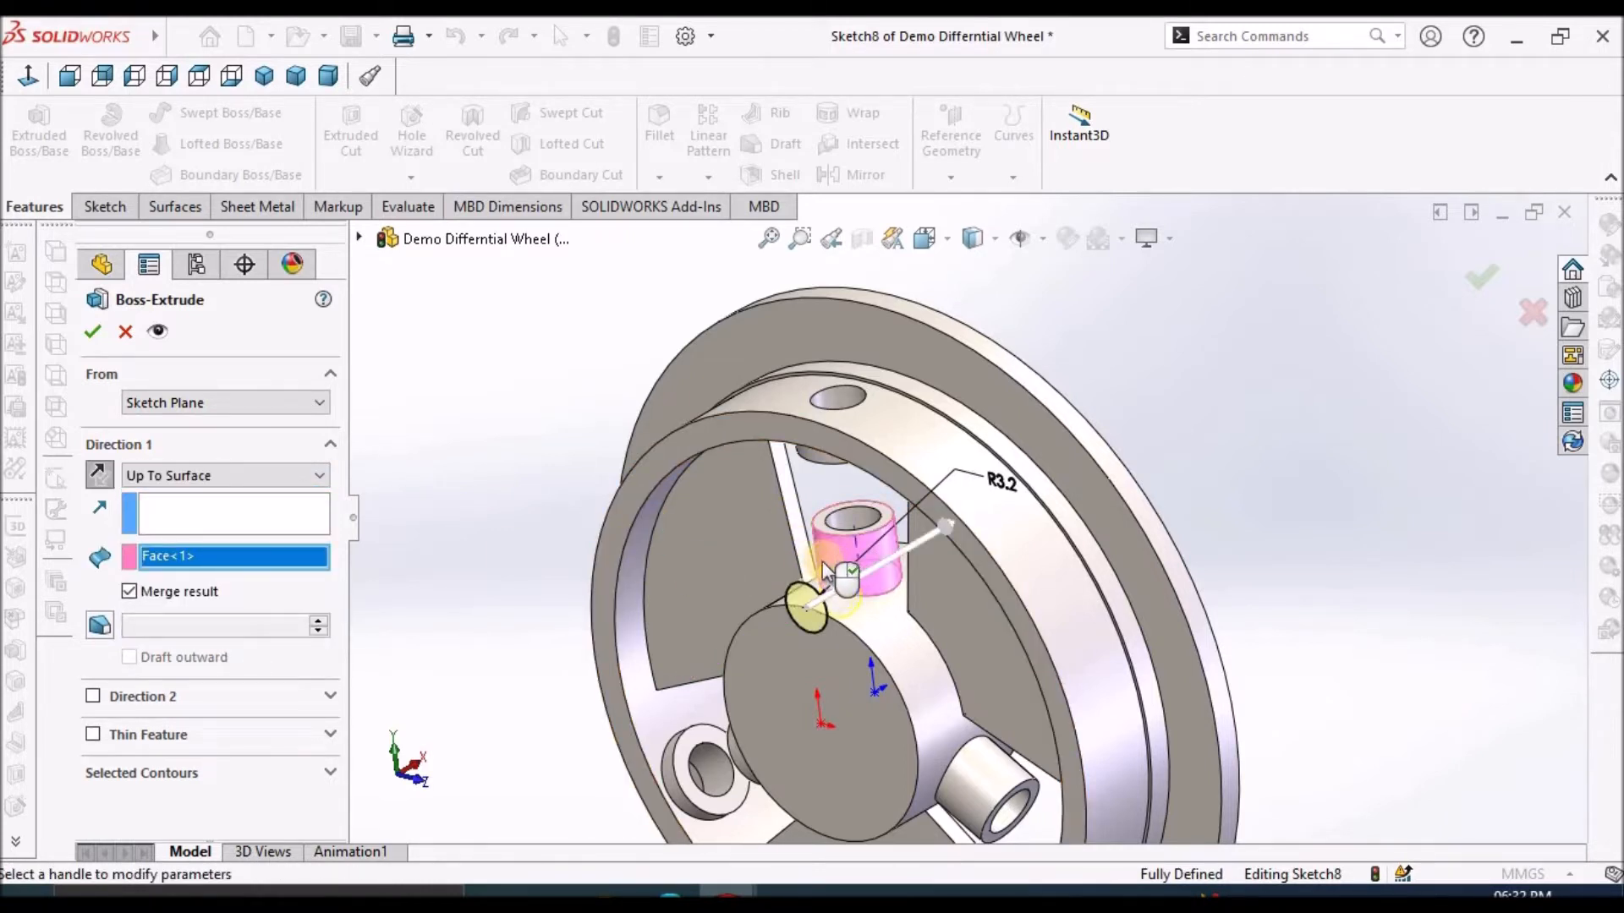
left_click(93, 333)
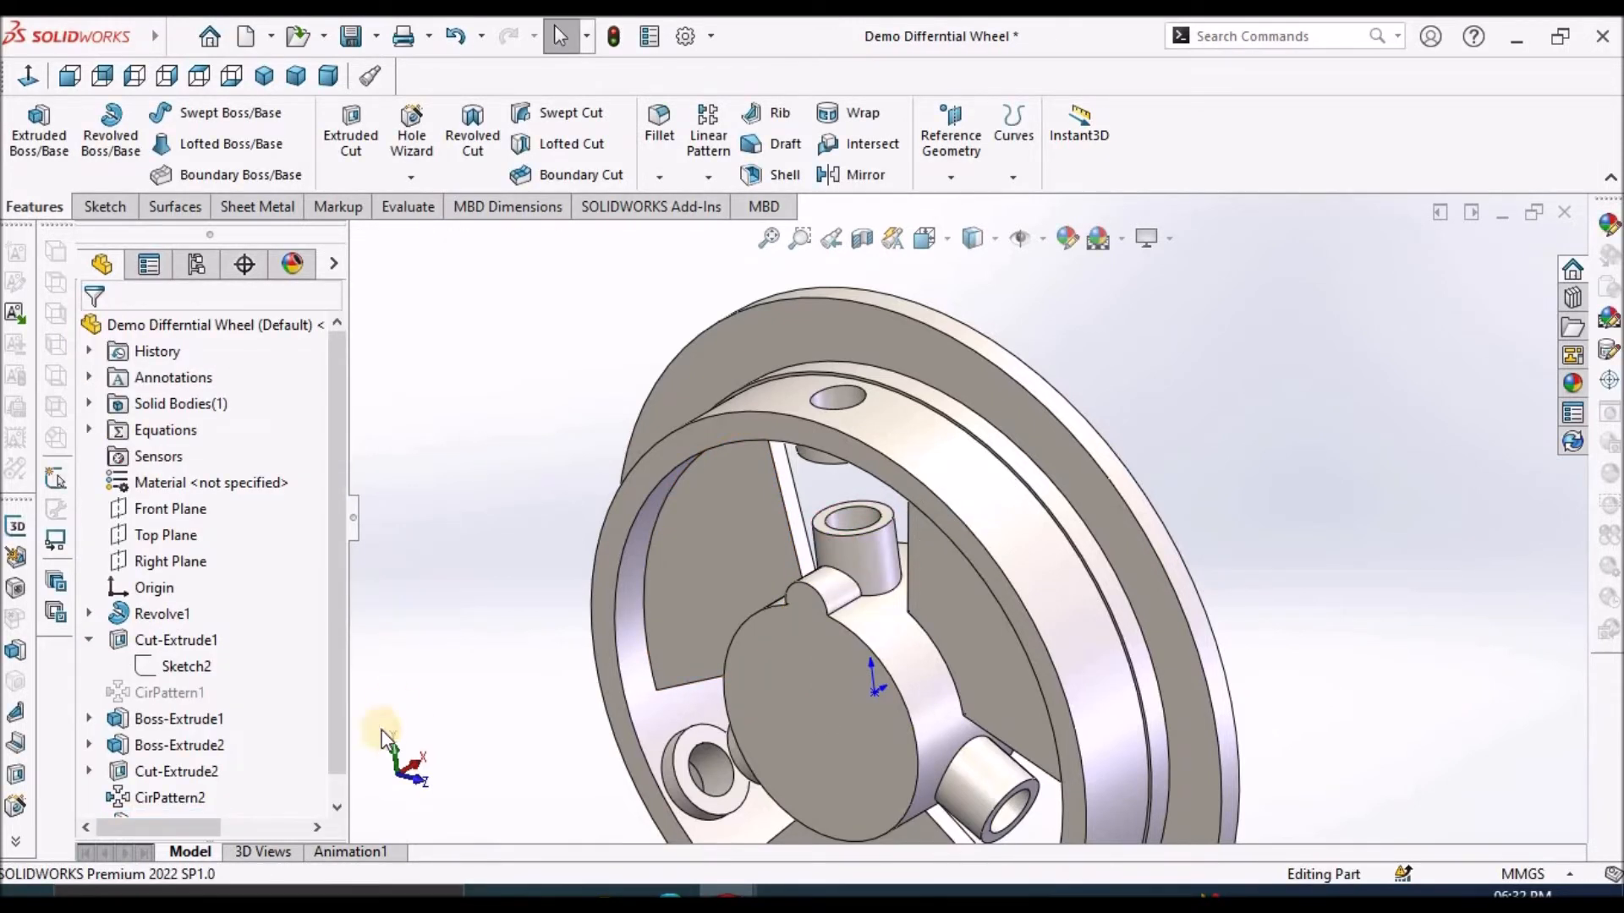
left_click(337, 809)
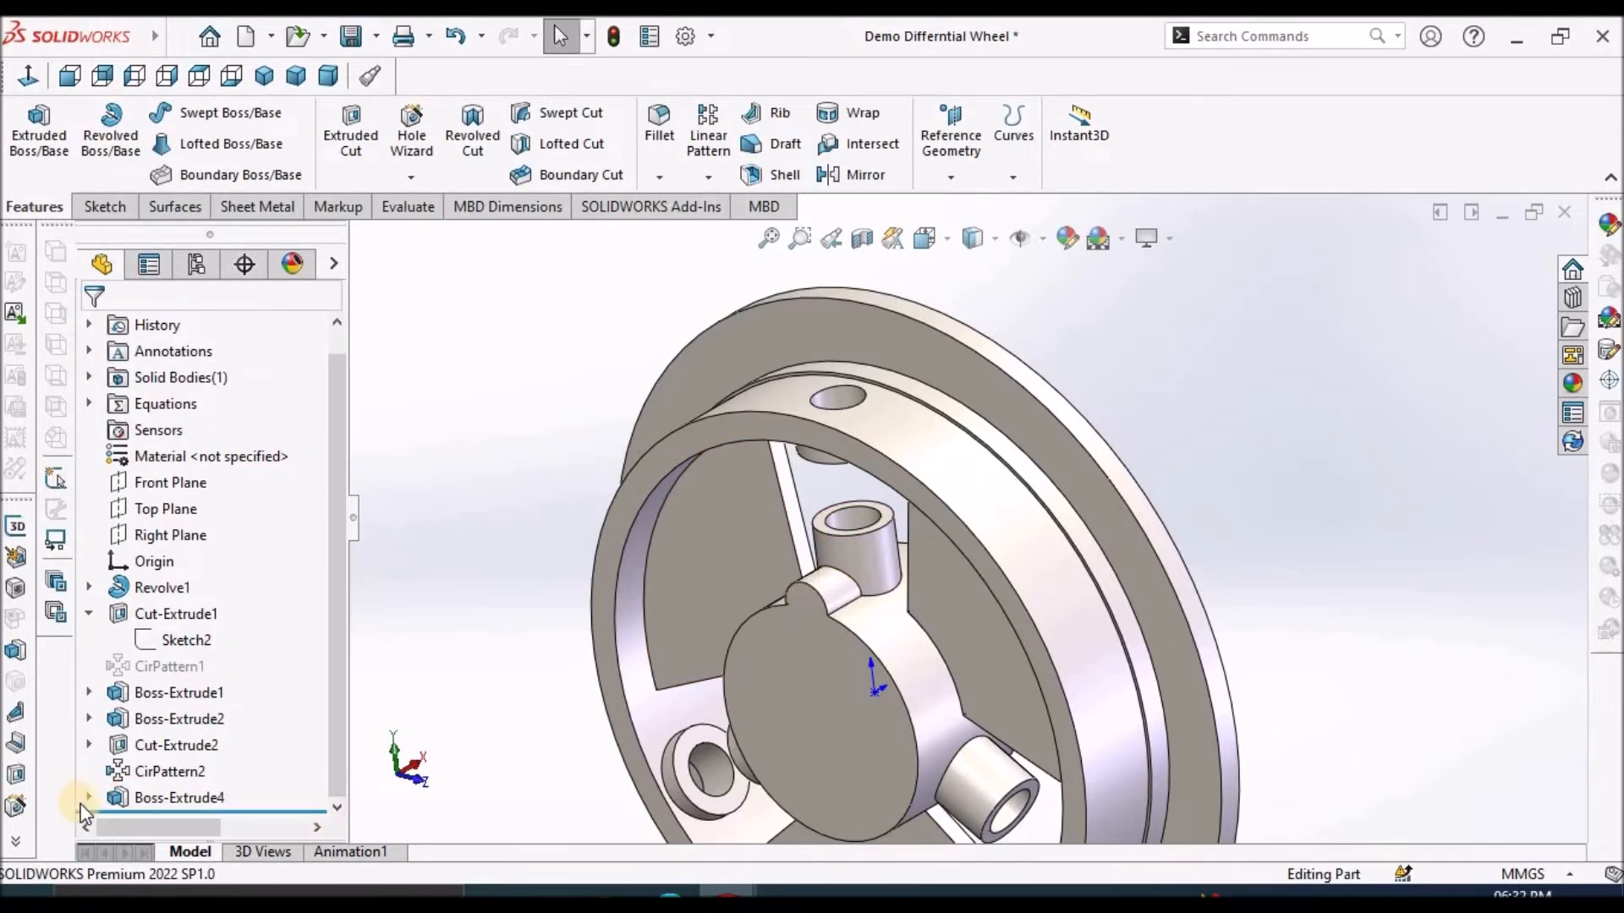
Edit the small boss sketch to circular-pattern its R3.2 circle about the origin with 3 instances at 120° angular spacing.
left_click(90, 800)
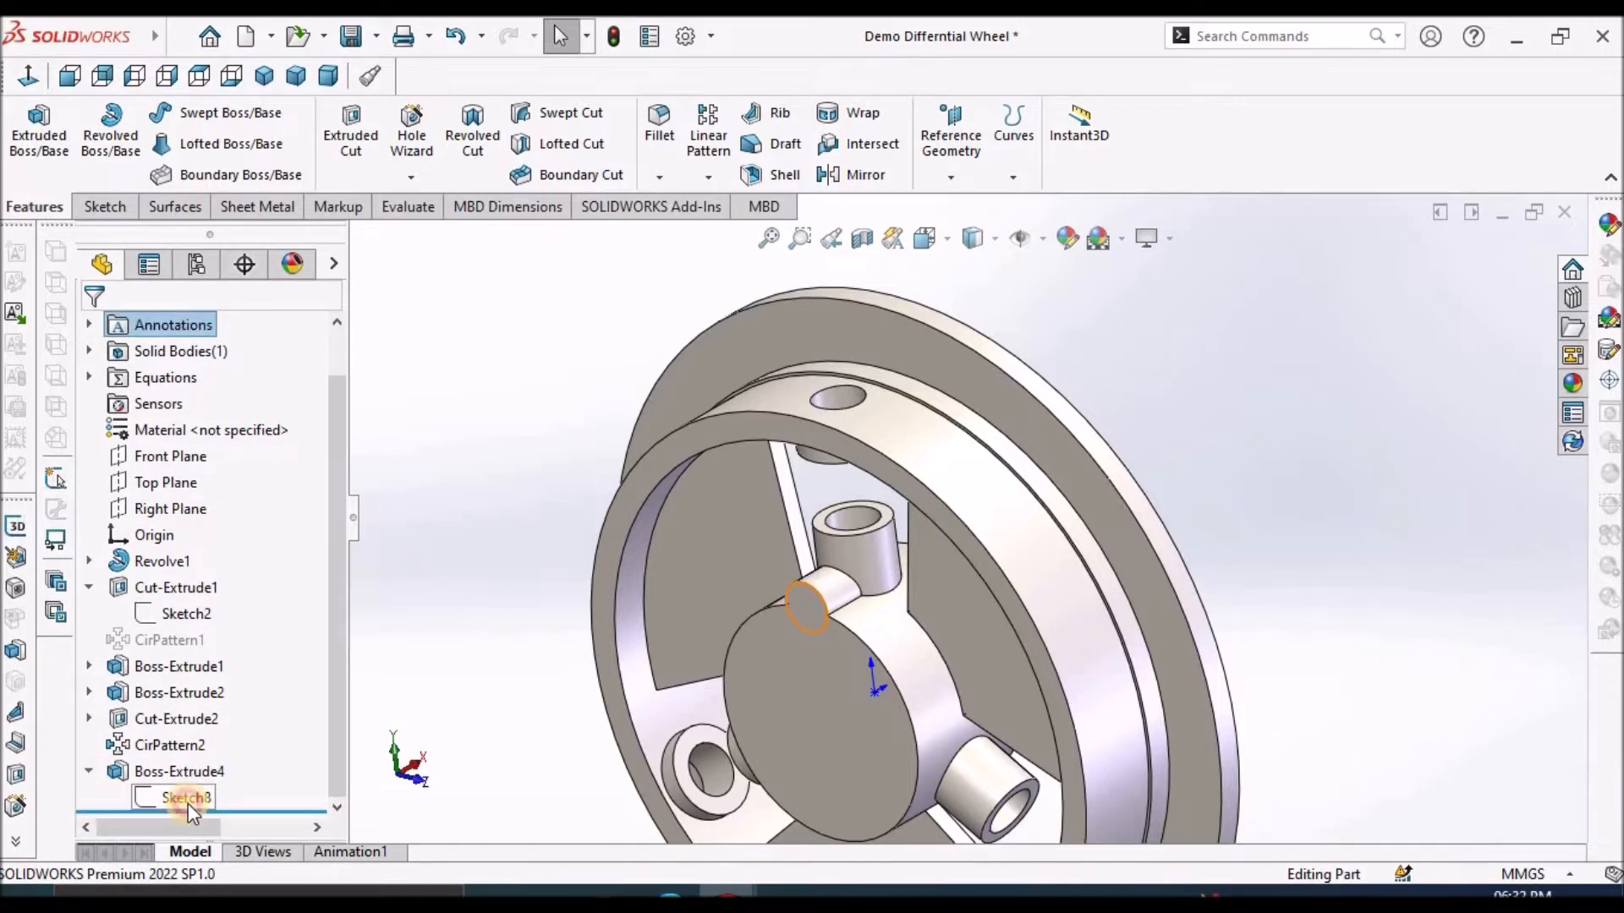
left_click(188, 800)
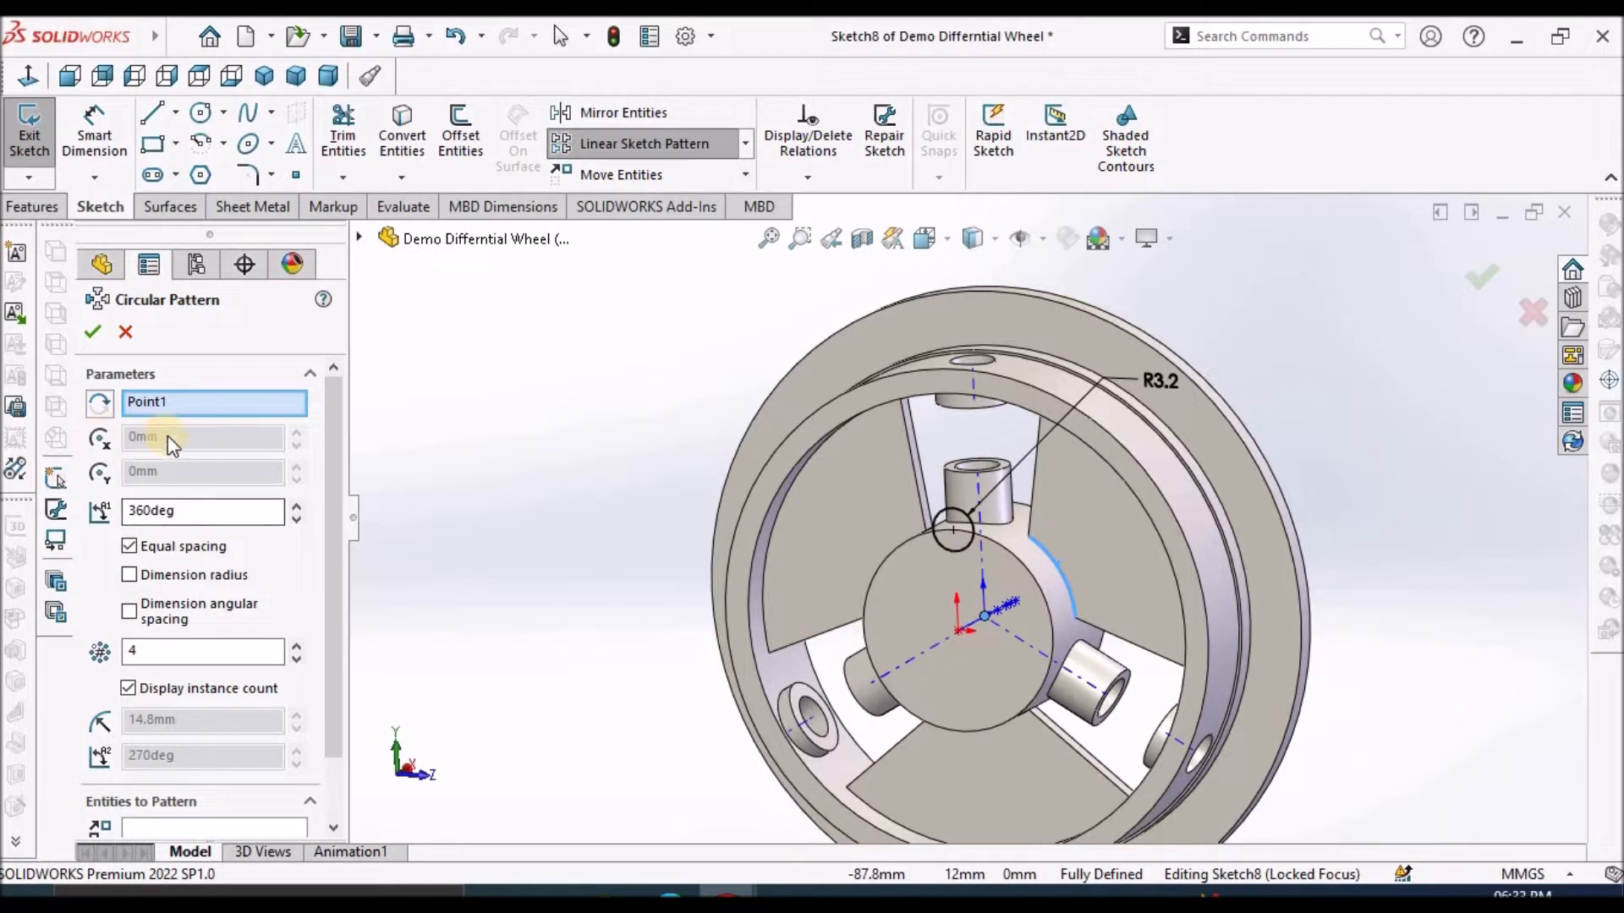
left_click(183, 654)
double_click(183, 654)
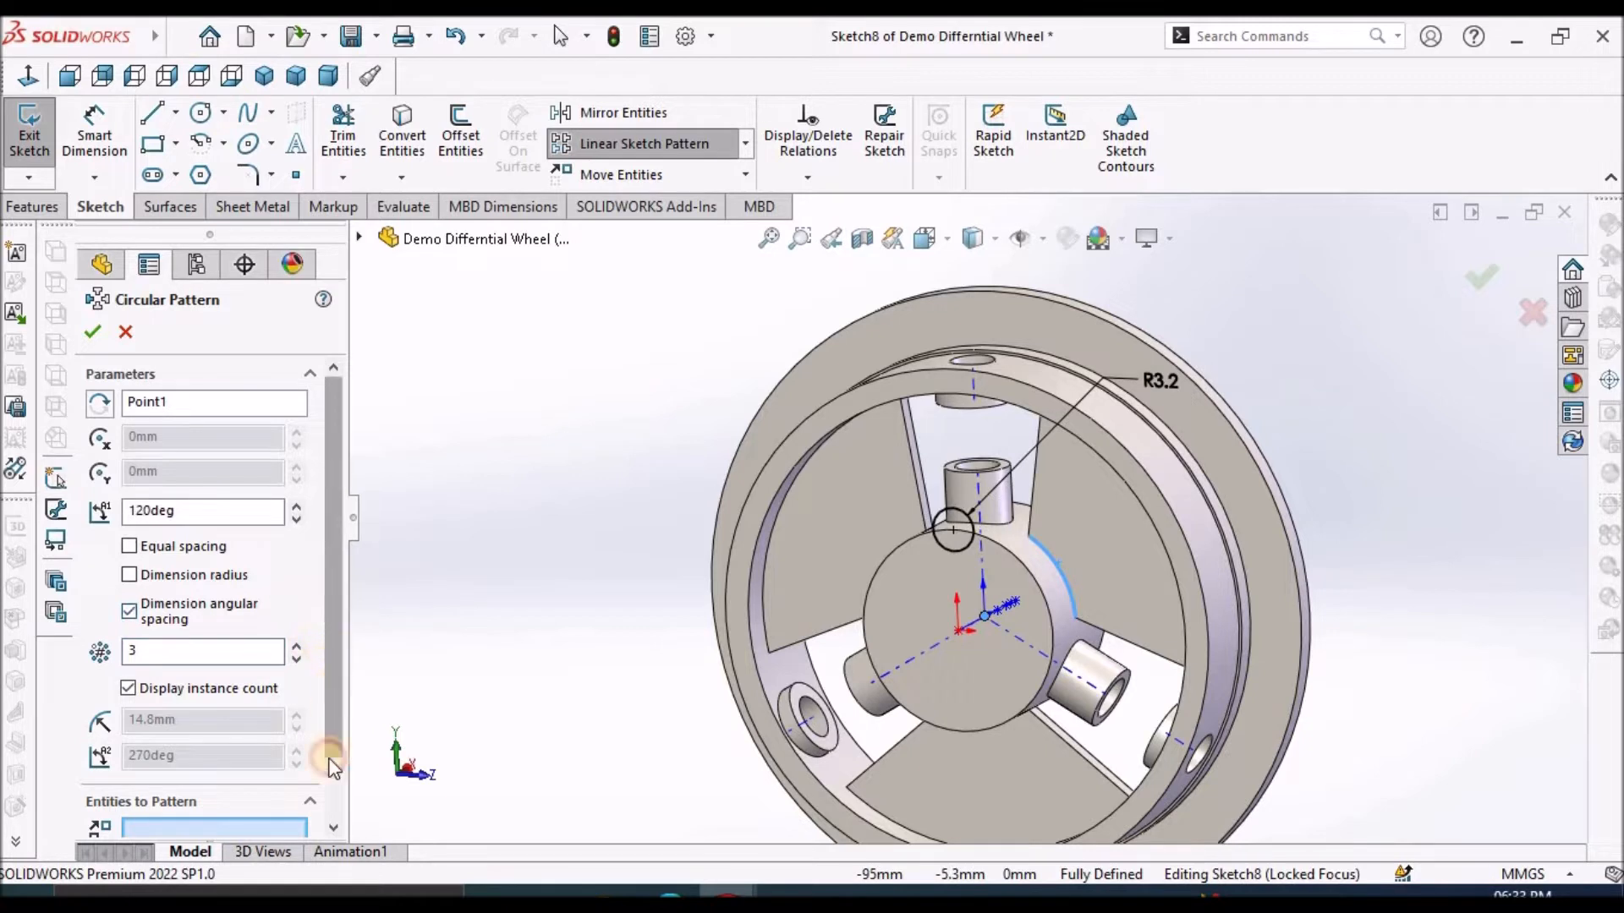
scroll(334, 715, "down", 3)
left_click(218, 766)
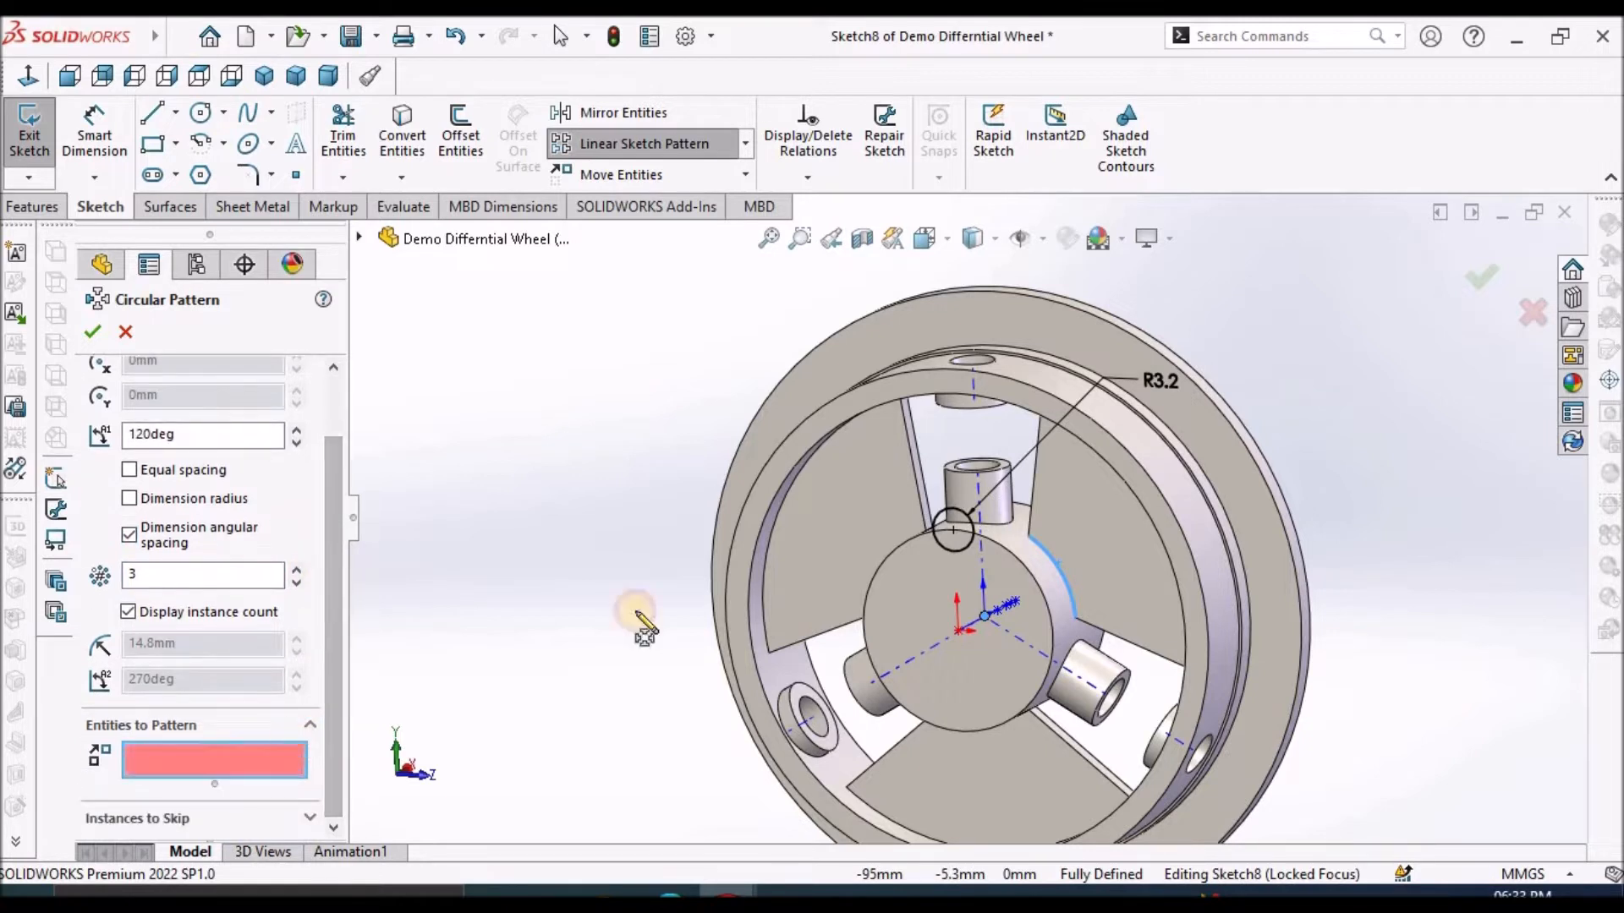
left_click(948, 517)
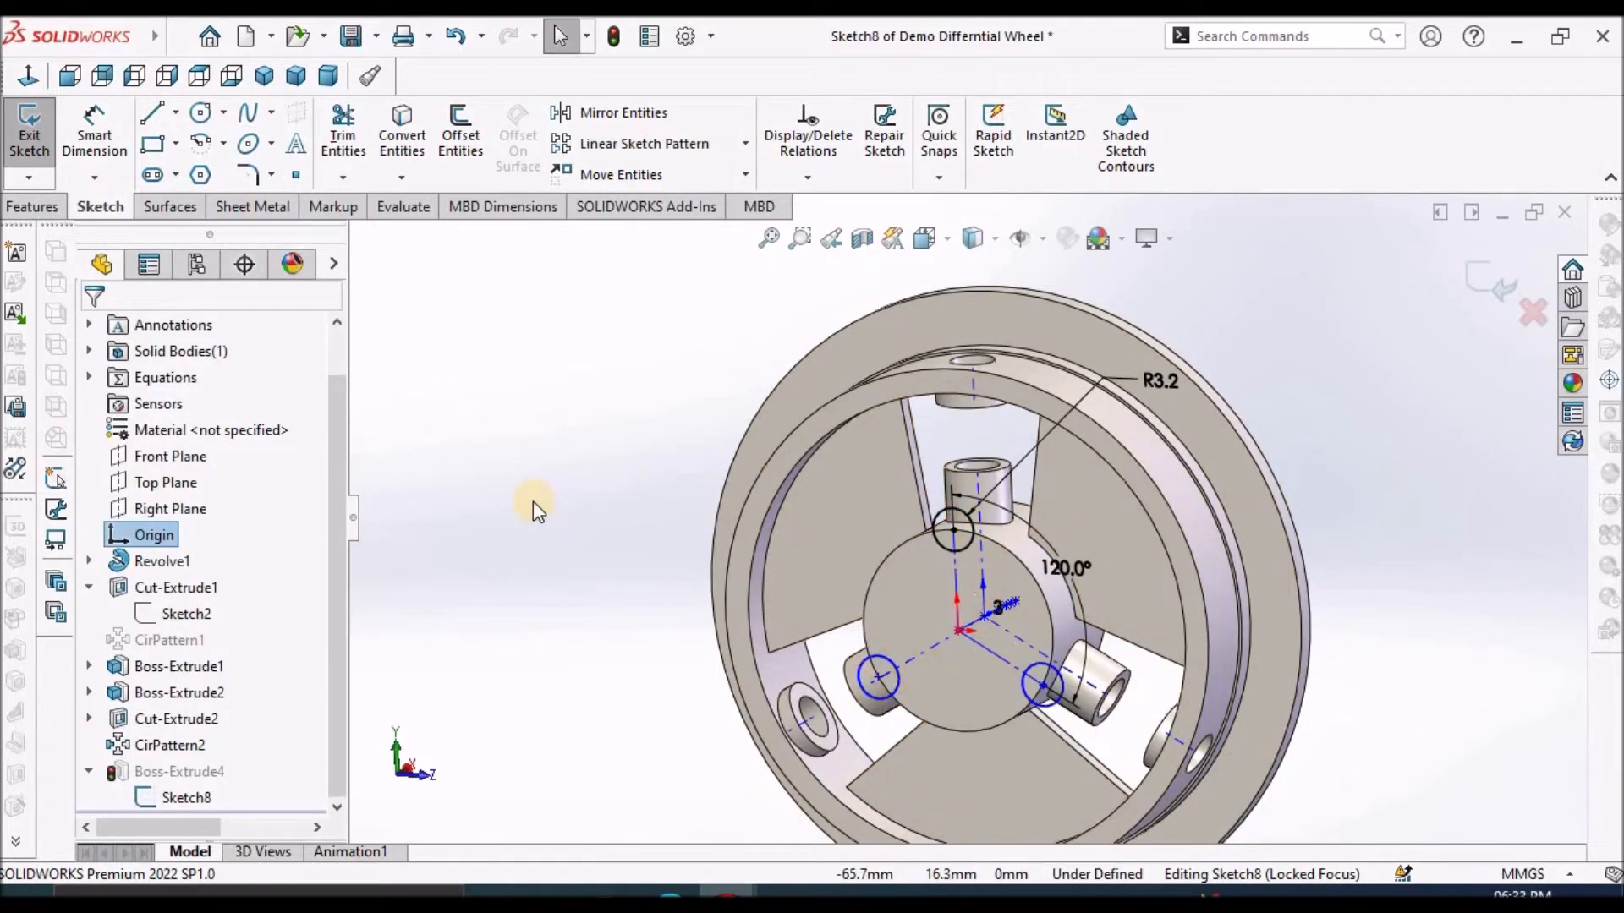
middle_click_drag(676, 461, 561, 424)
left_click(1471, 269)
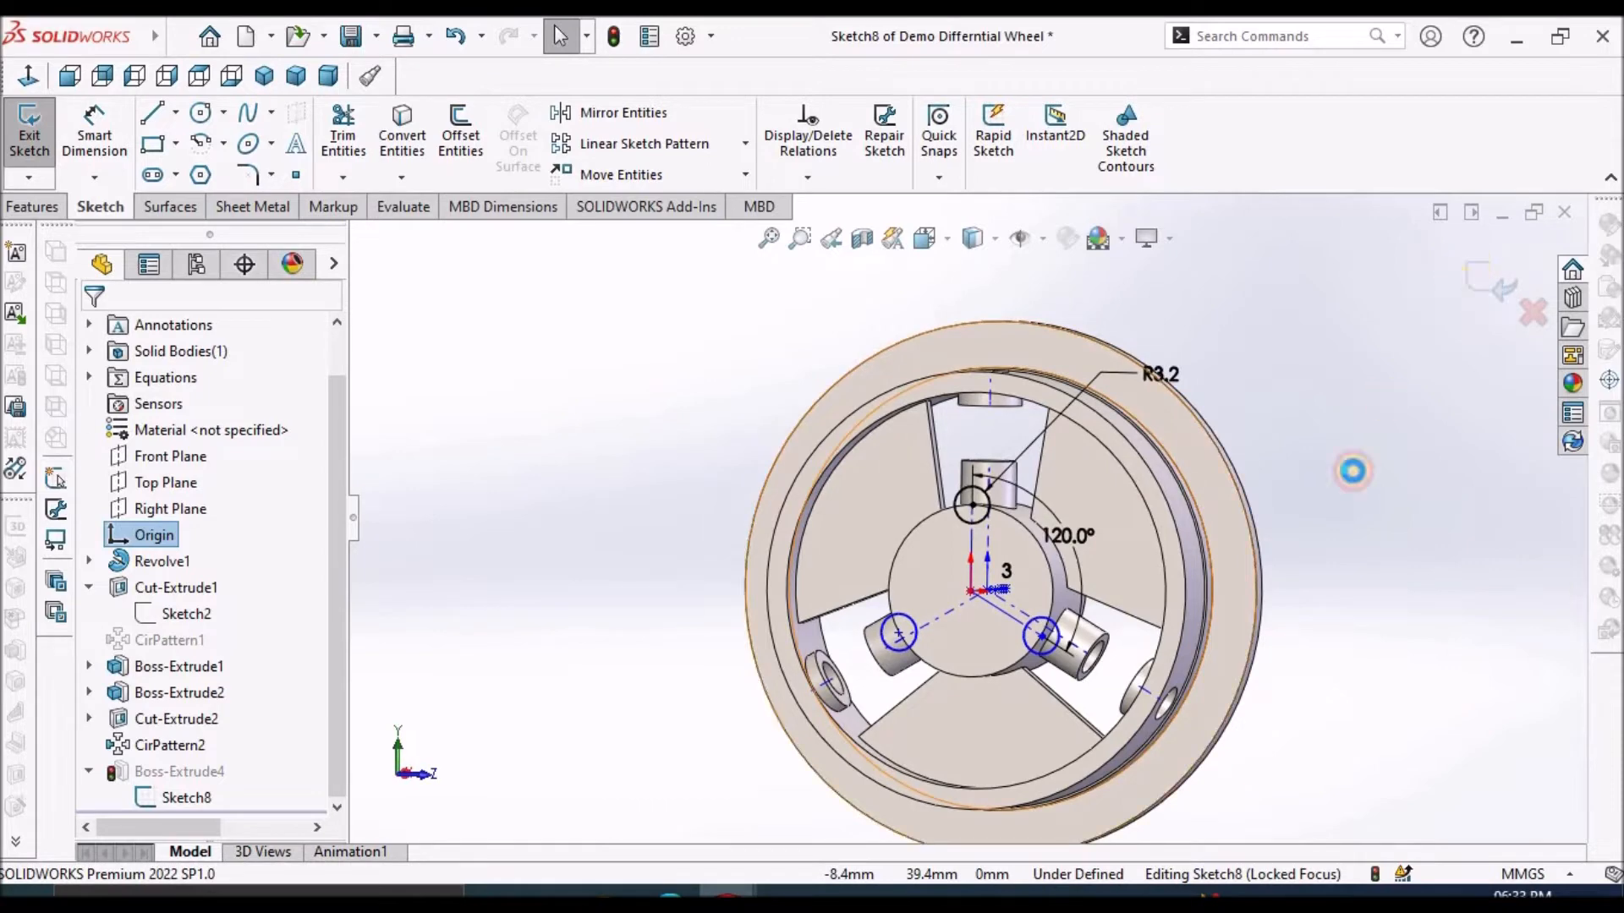
Change the small boss extrusion's end condition to Up To Next and hide the temporary axes in the view.
right_click(176, 772)
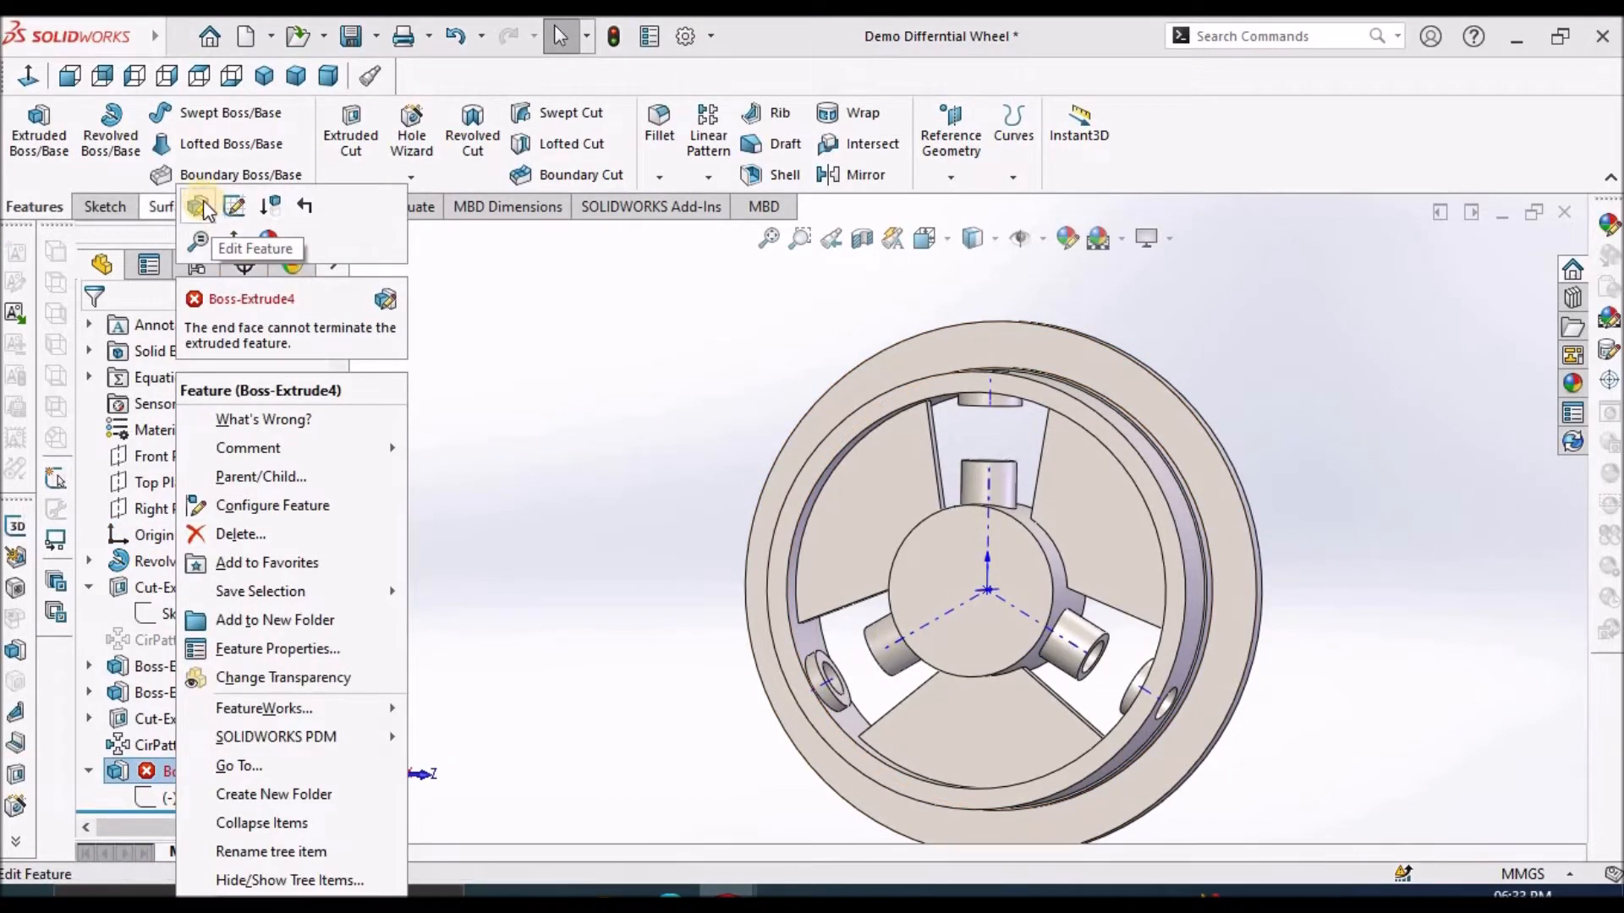
left_click(234, 205)
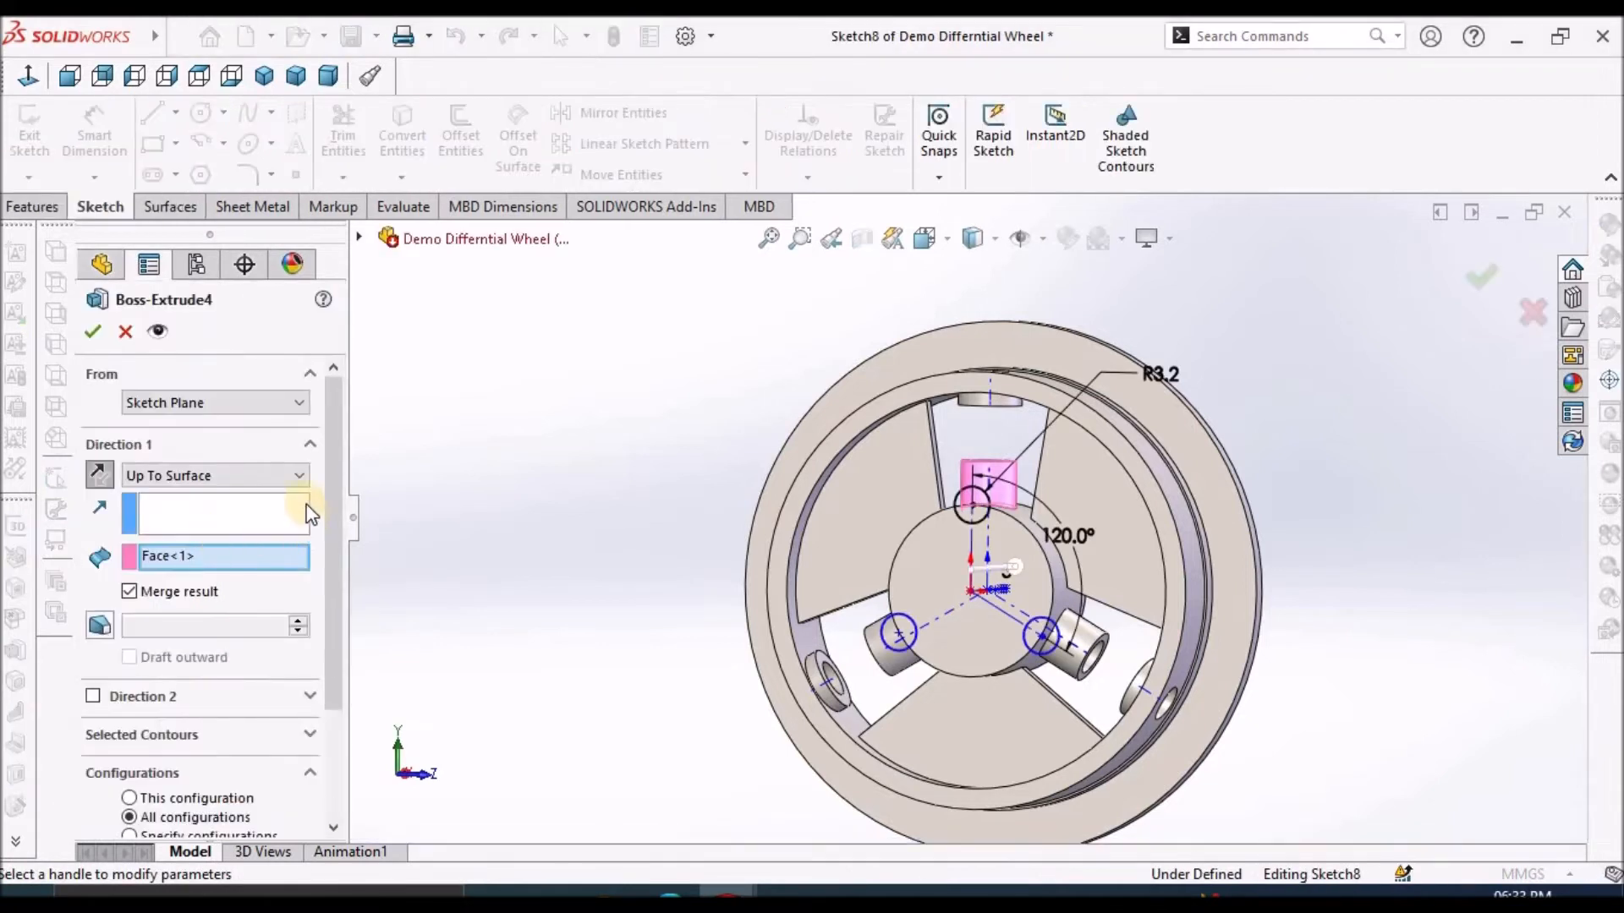
left_click(296, 479)
left_click(251, 526)
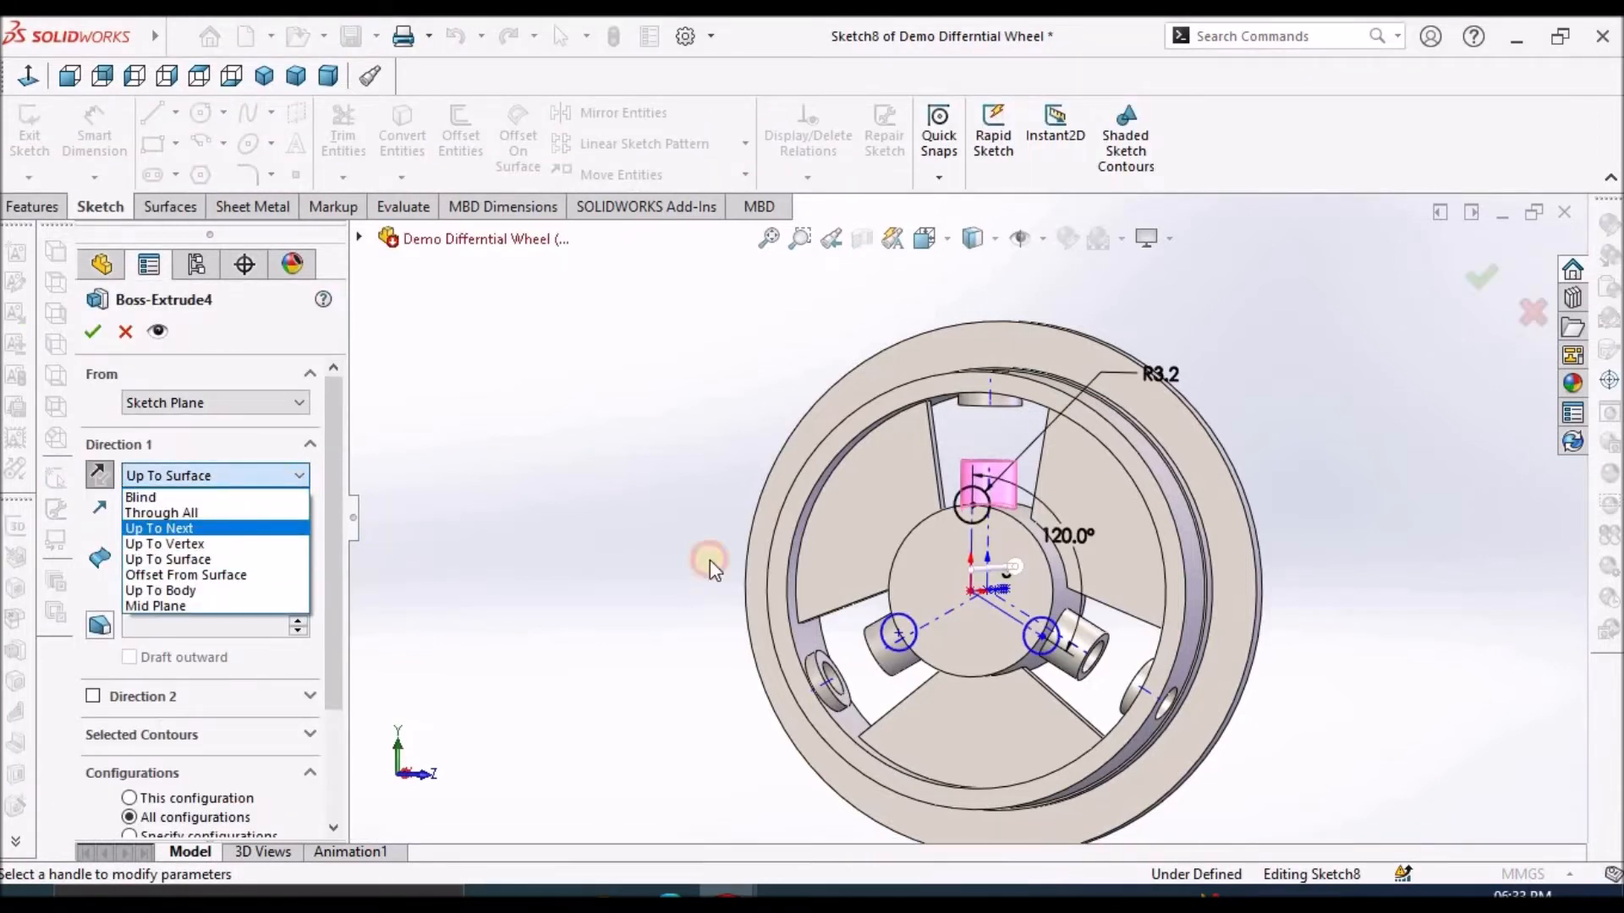
left_click(93, 330)
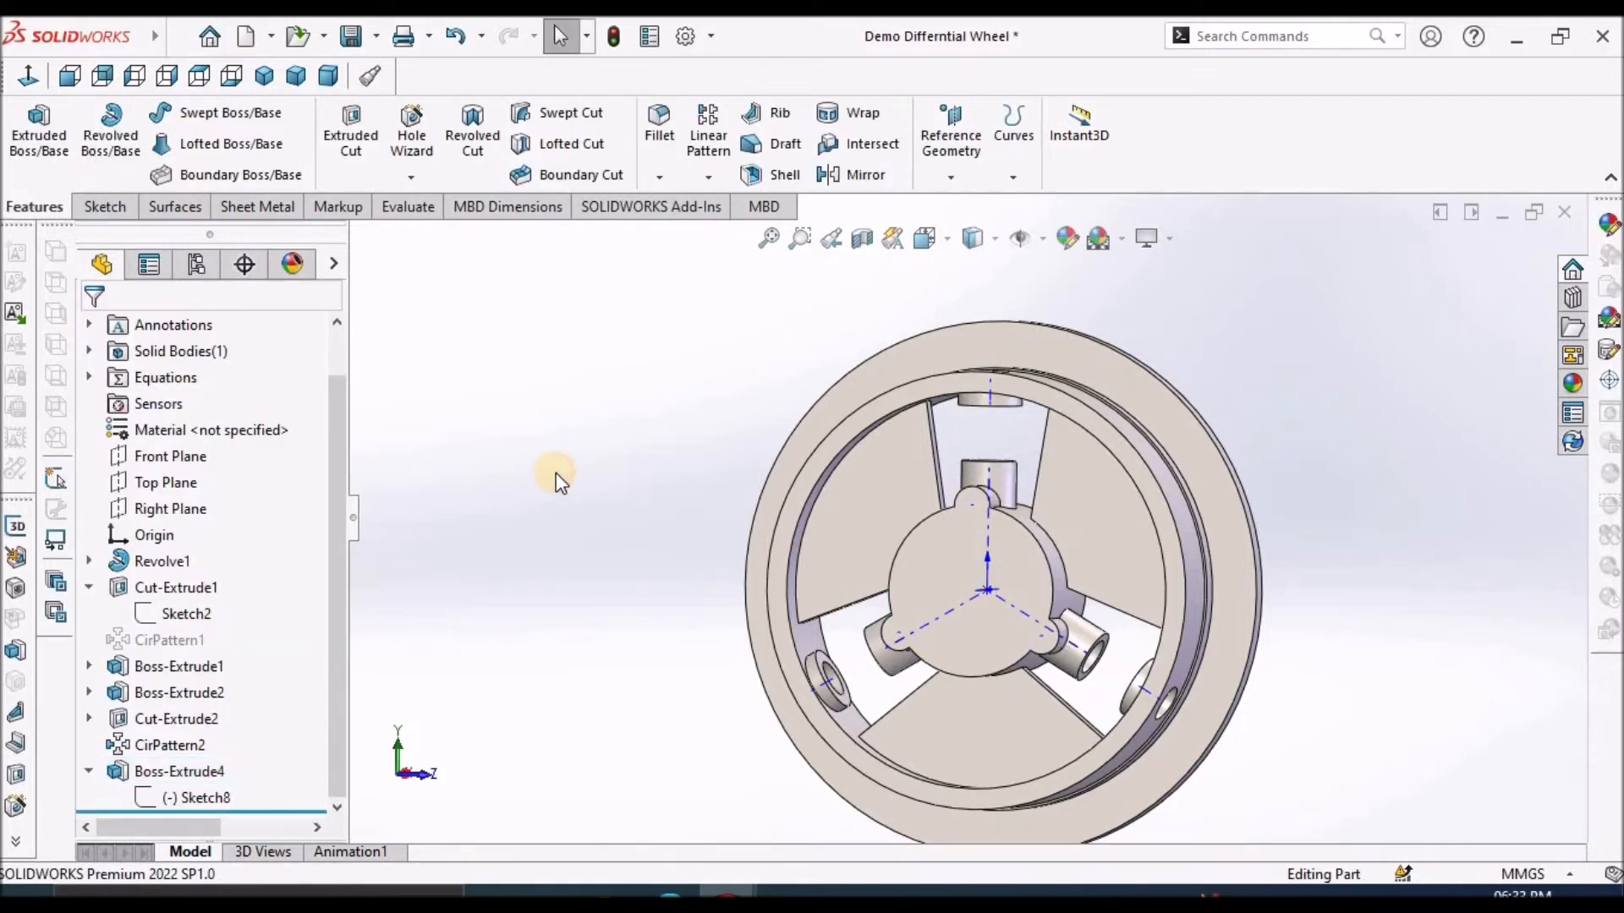
left_click(1023, 238)
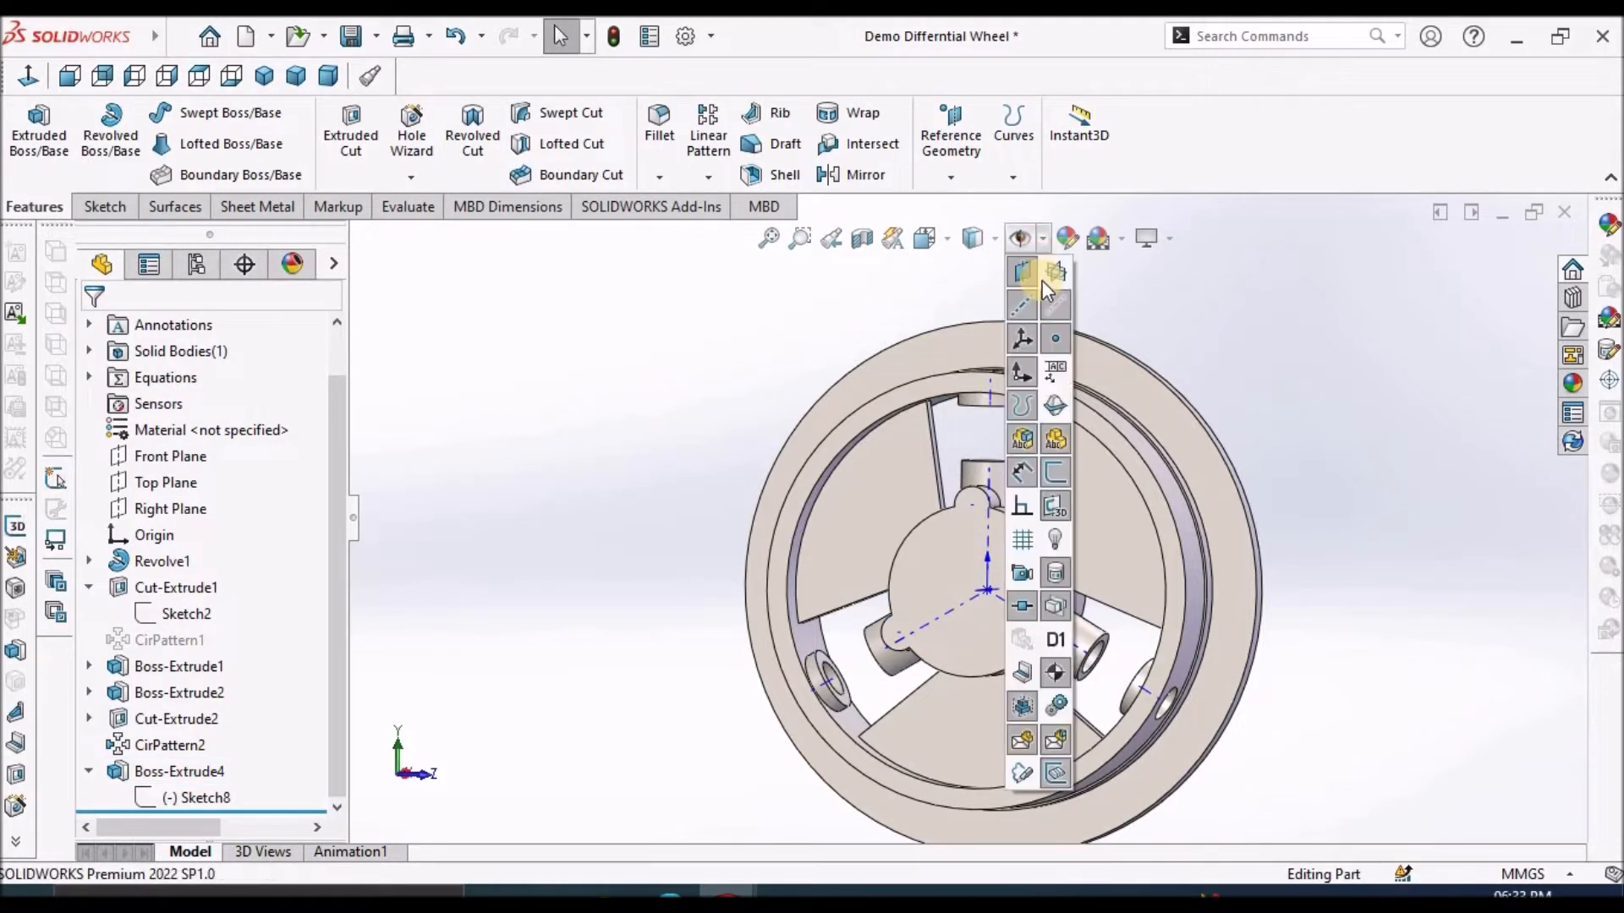
mouse_move(1099, 469)
middle_mouse_down()
mouse_move(1161, 391)
mouse_move(1118, 443)
middle_mouse_up()
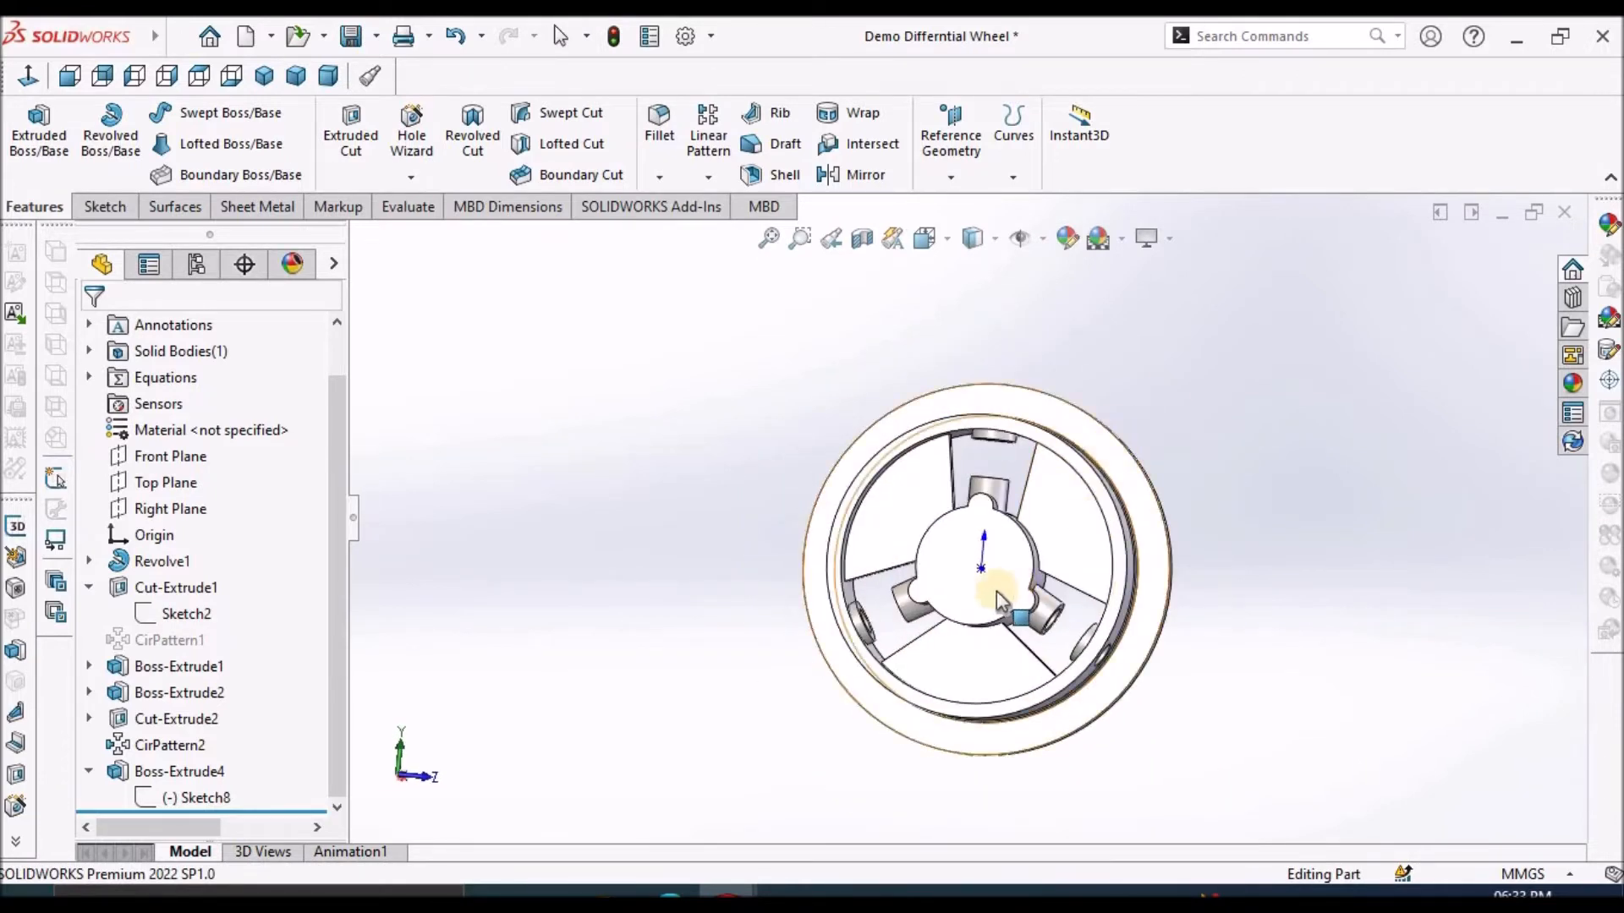
On the hub's front face, sketch a circle about 17.8 mm in diameter centred on the origin.
scroll(997, 590, "down", 2)
left_click(969, 574)
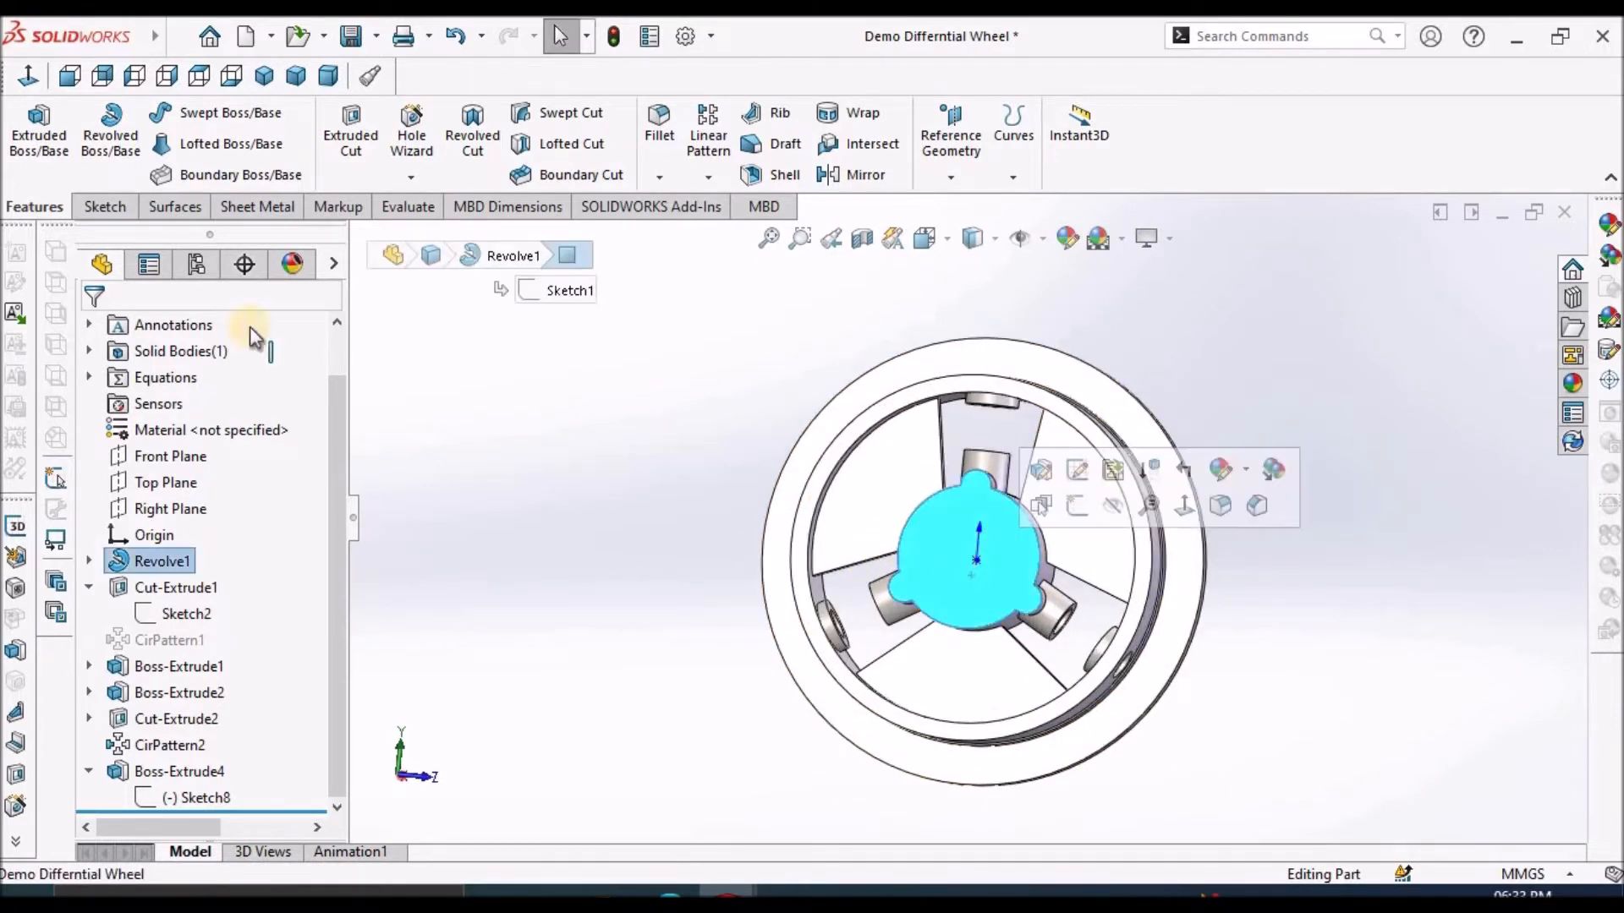
left_click(100, 206)
left_click(32, 137)
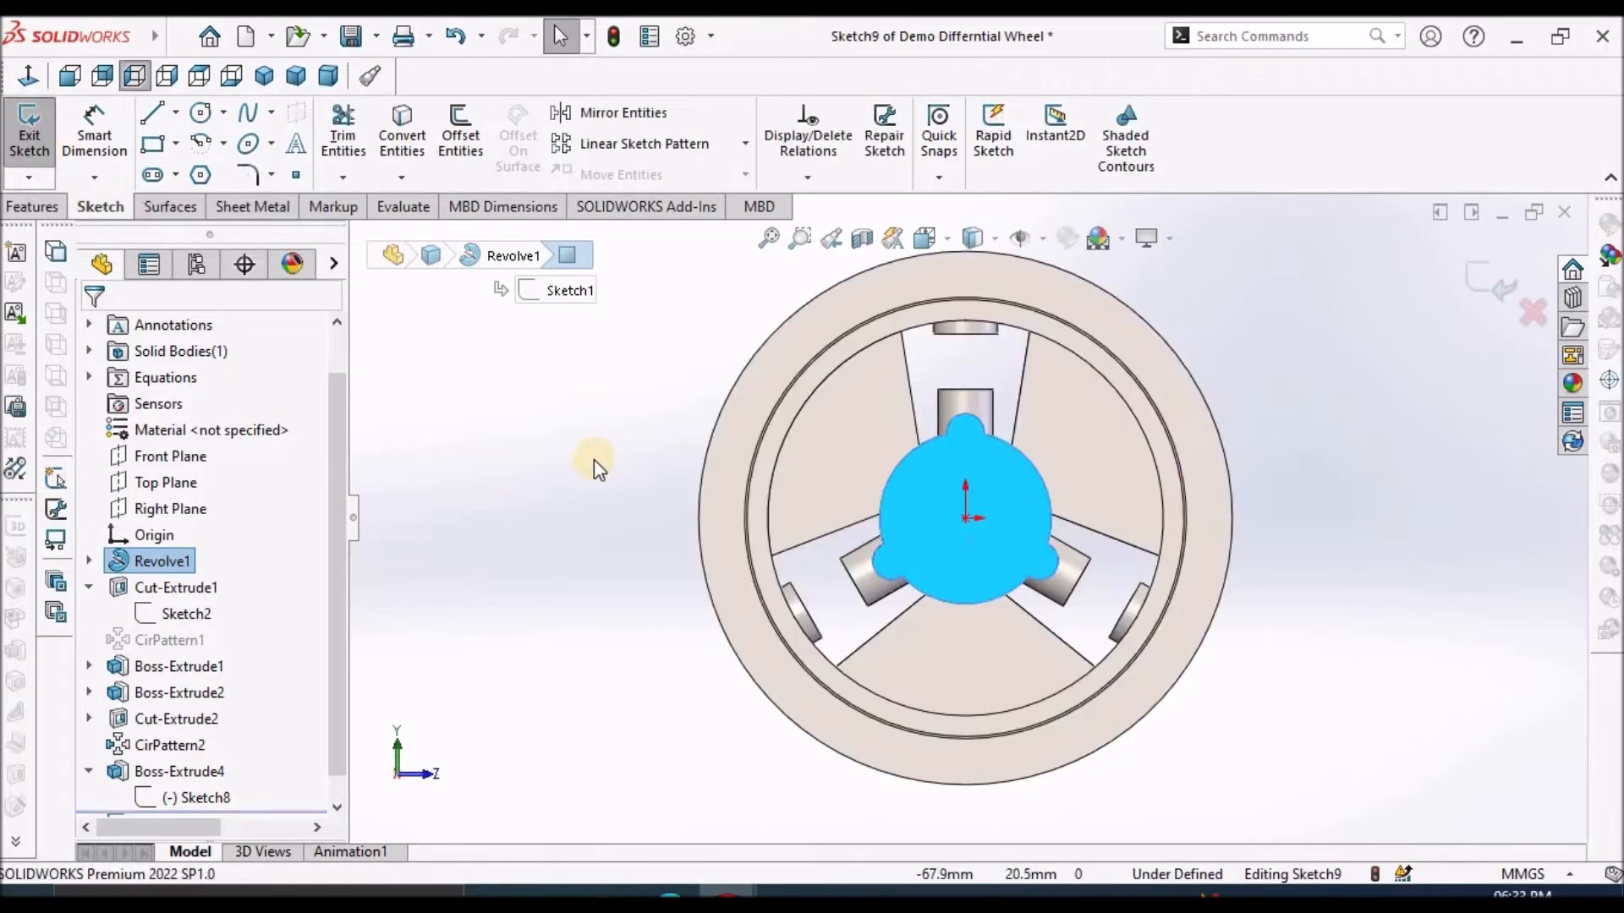
left_click(200, 114)
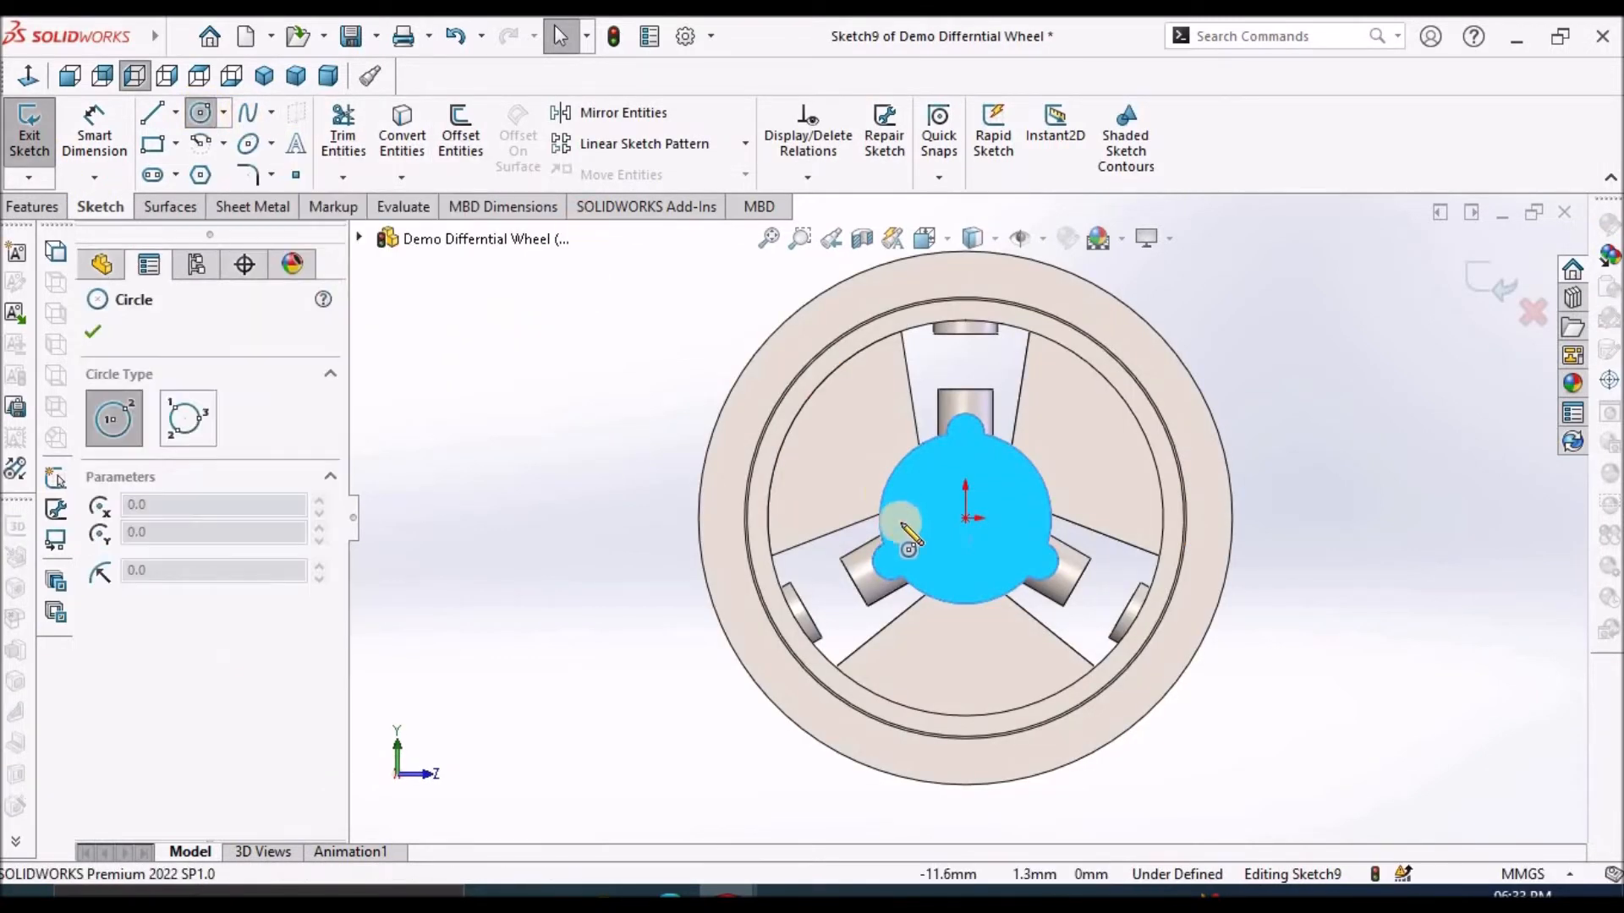
left_click(965, 517)
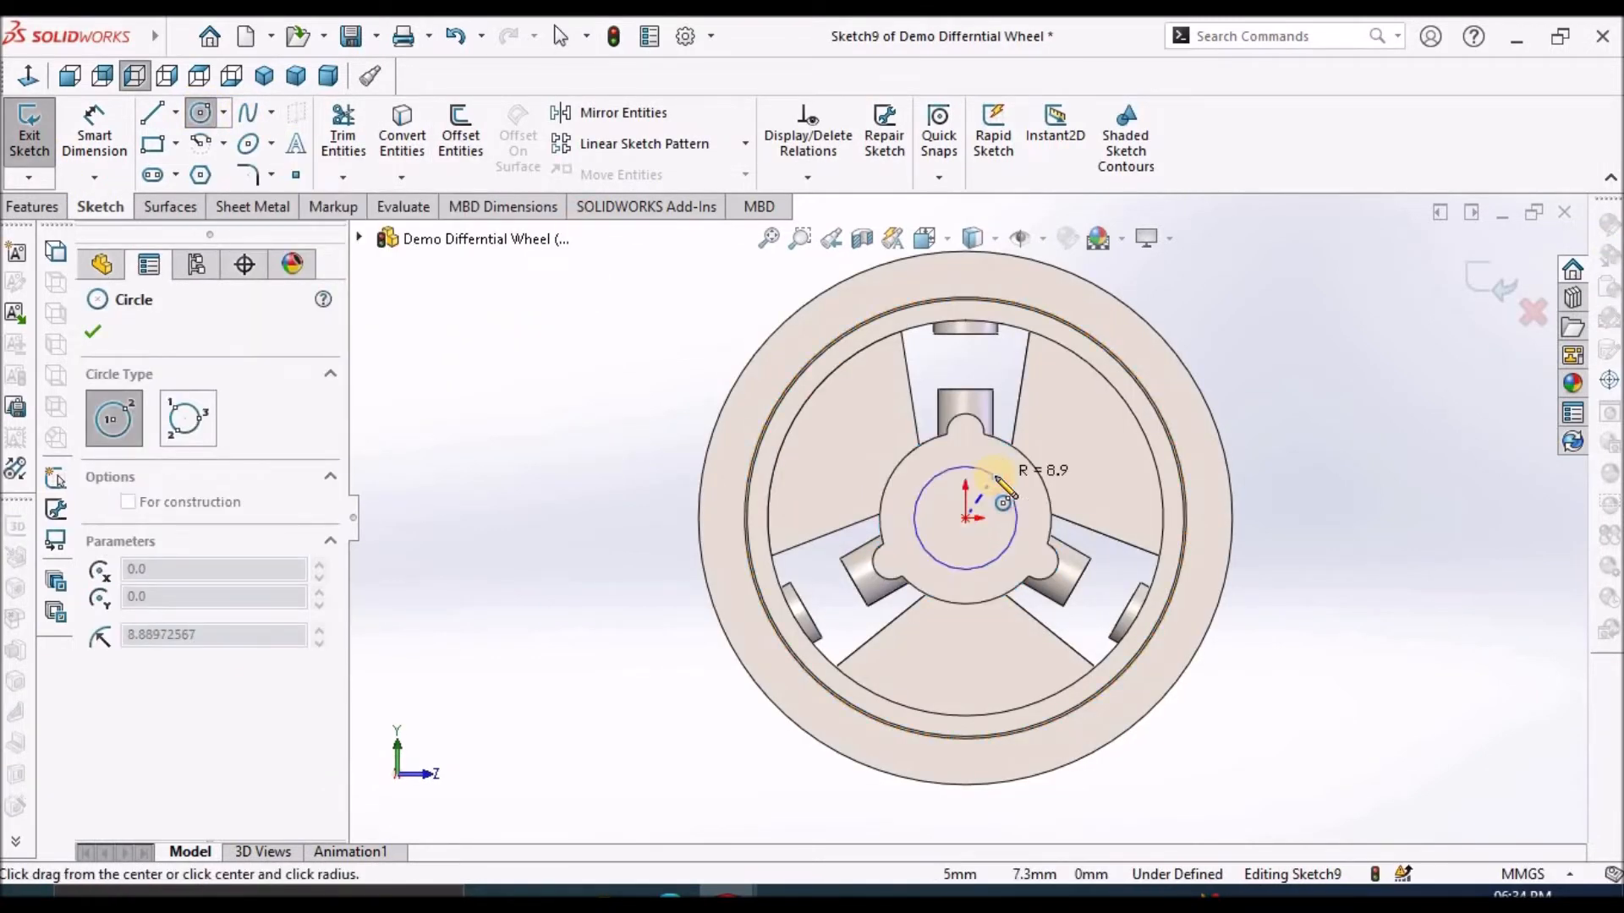
left_click(1002, 481)
right_click(598, 397)
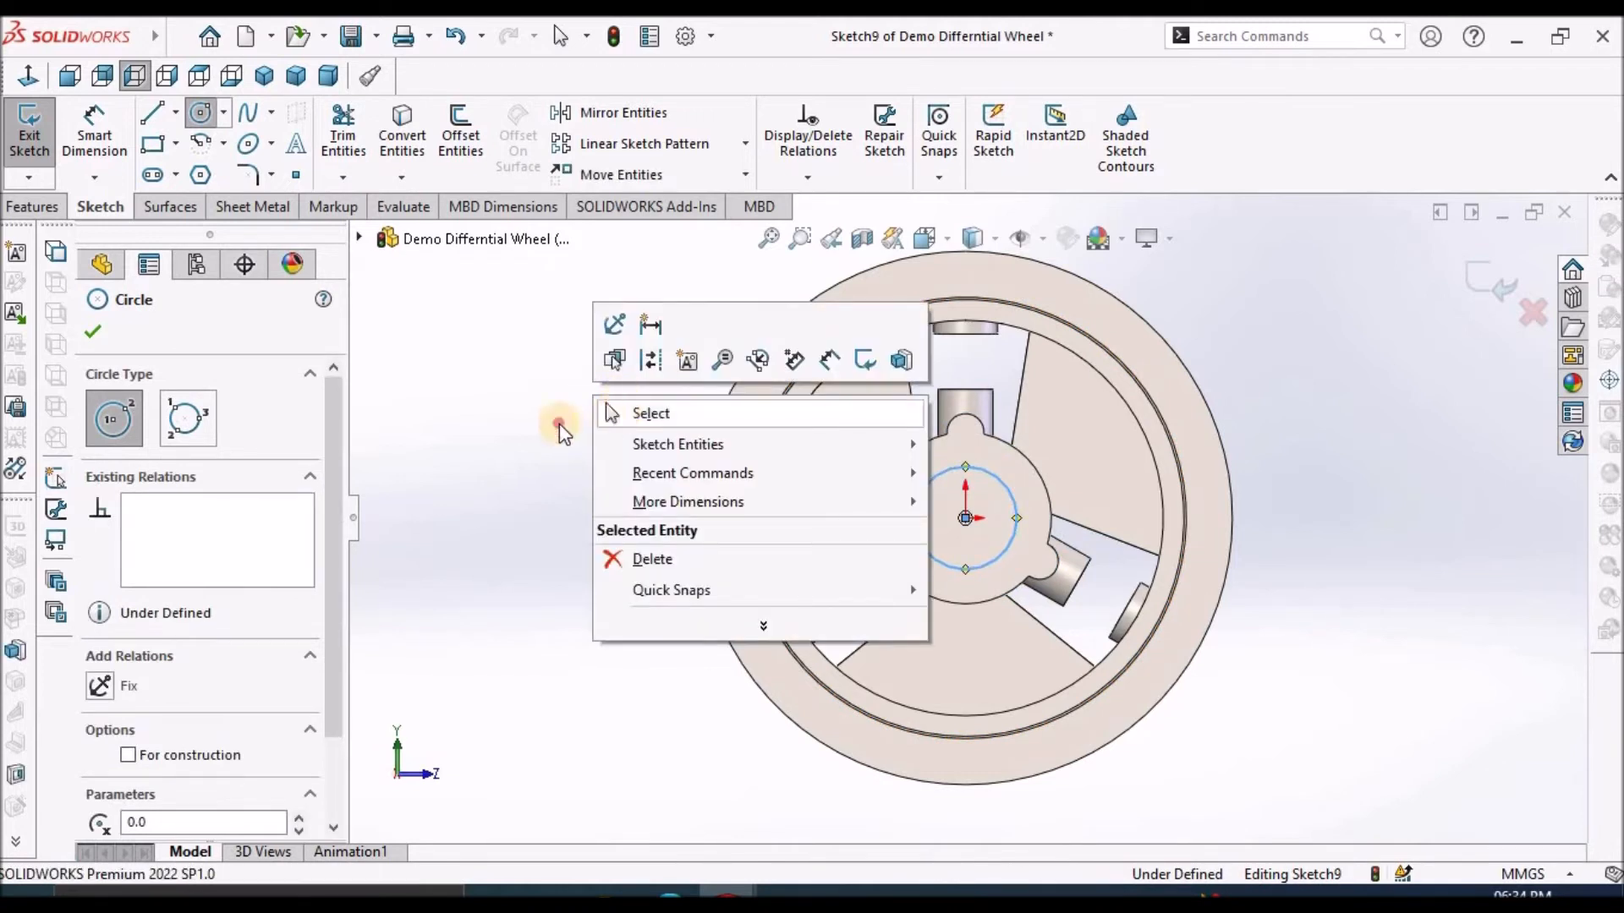
left_click(626, 410)
Dimension the hub circle's diameter as 17.5 mm.
left_click(125, 152)
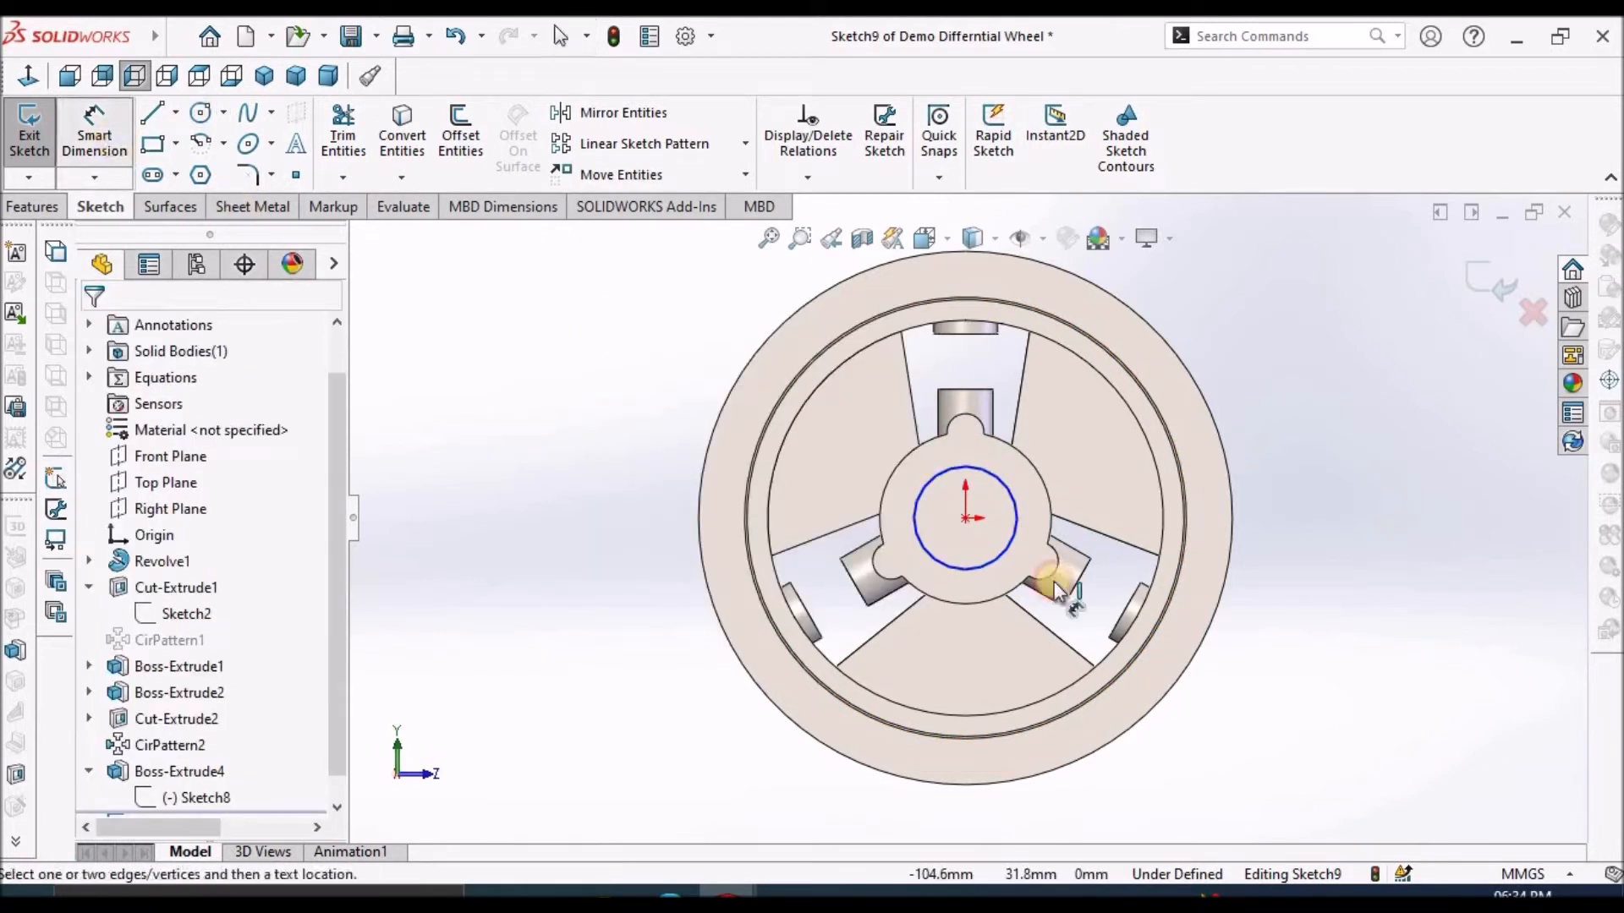
left_click(991, 563)
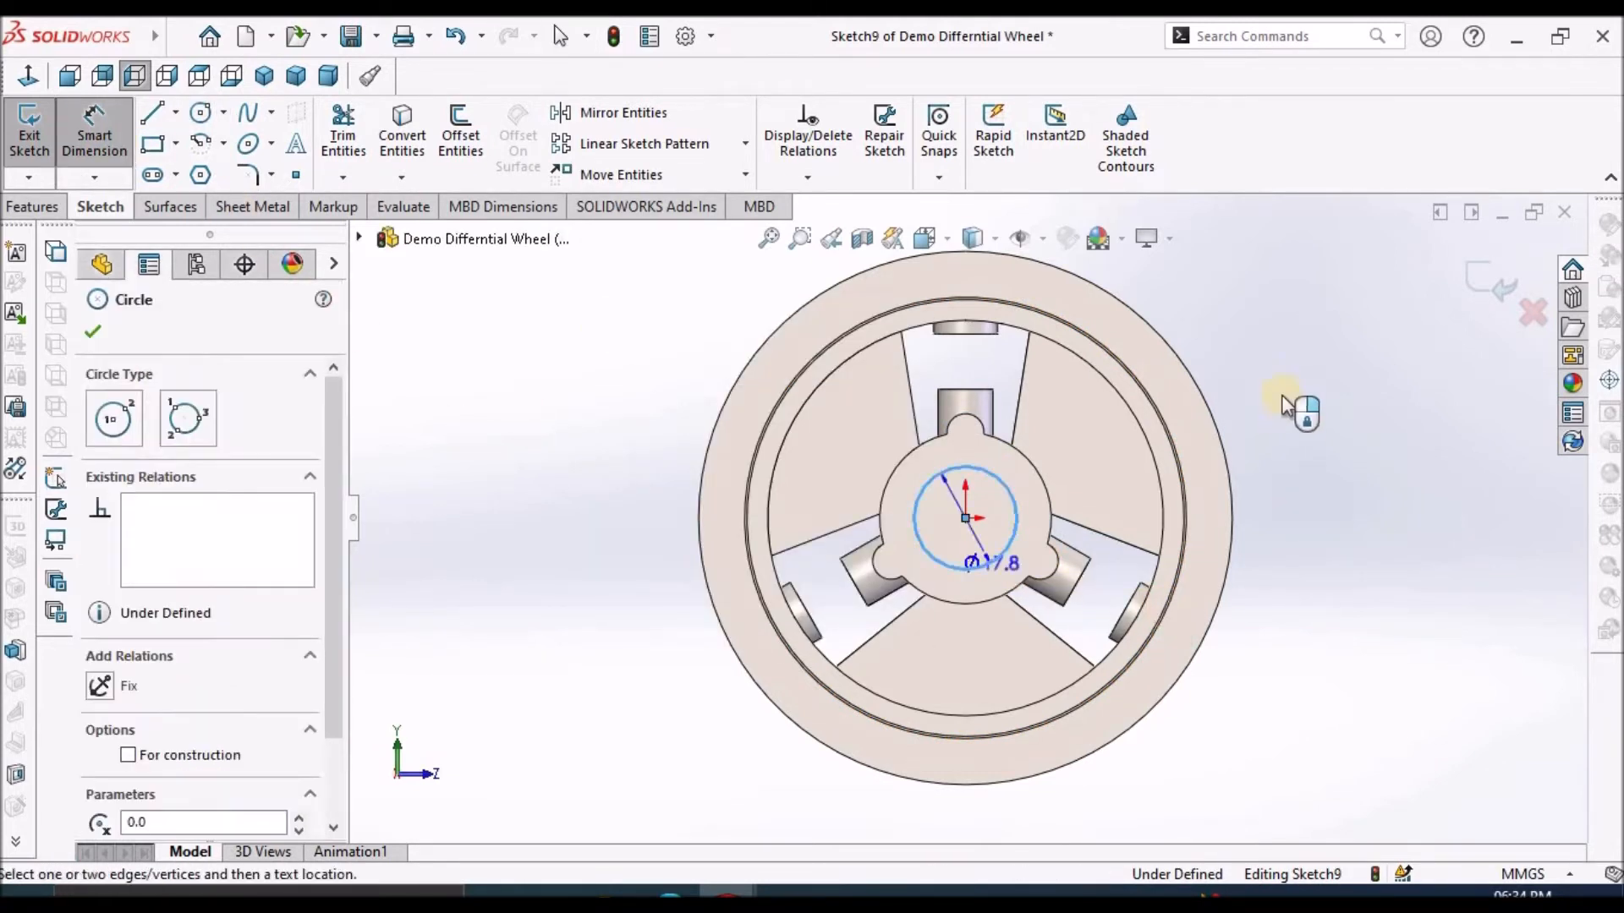
left_click(1281, 349)
type("17.")
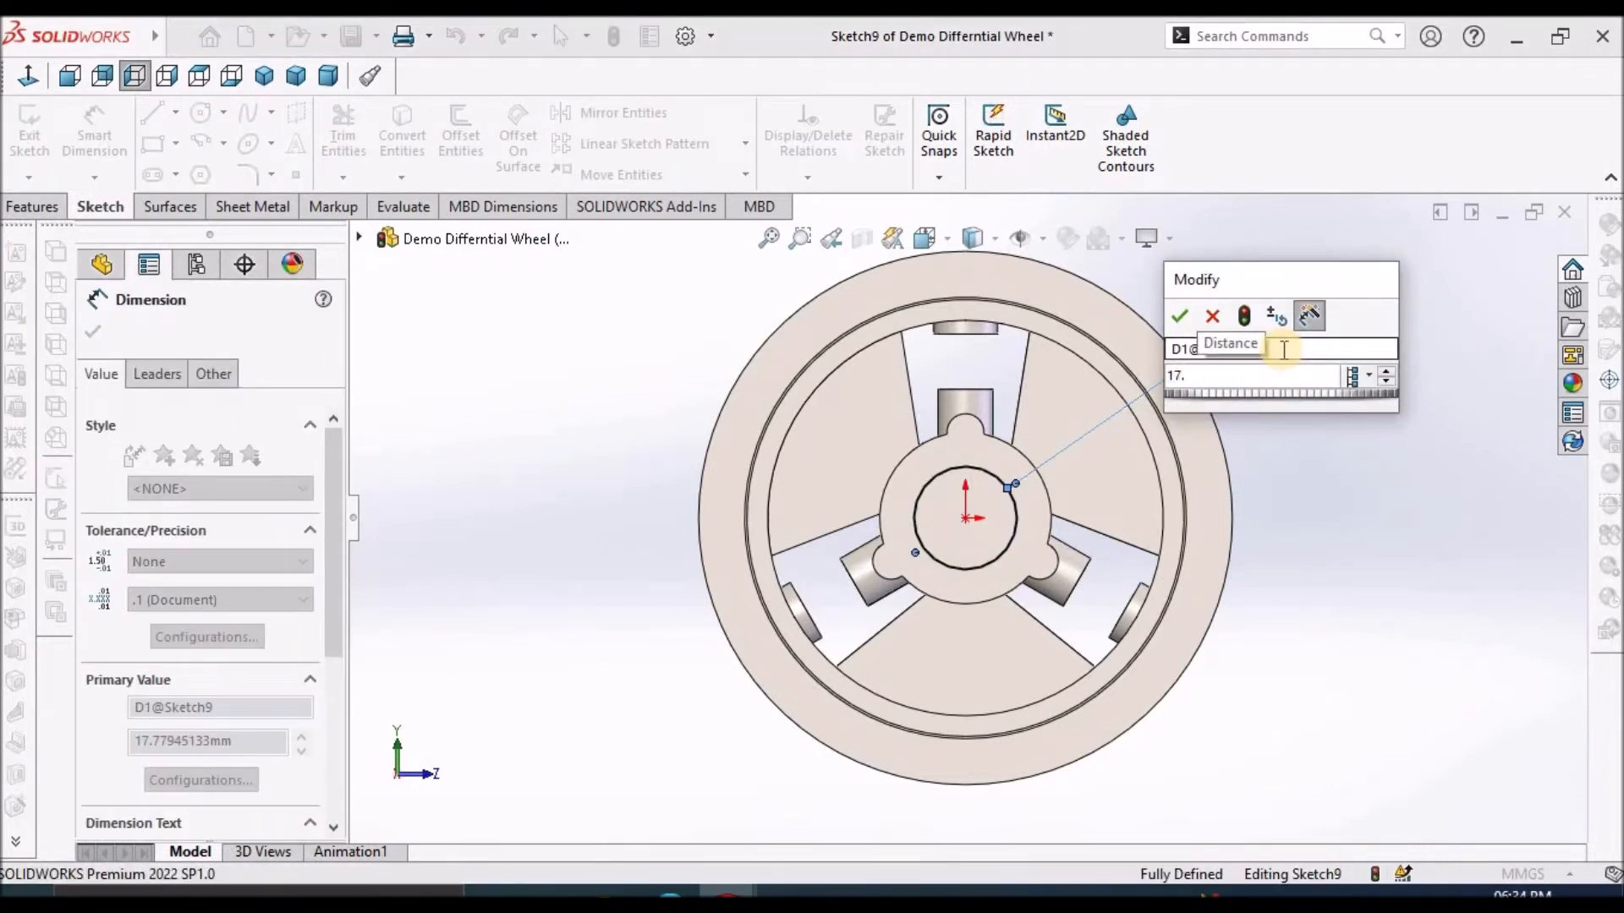
type("5")
key("Return")
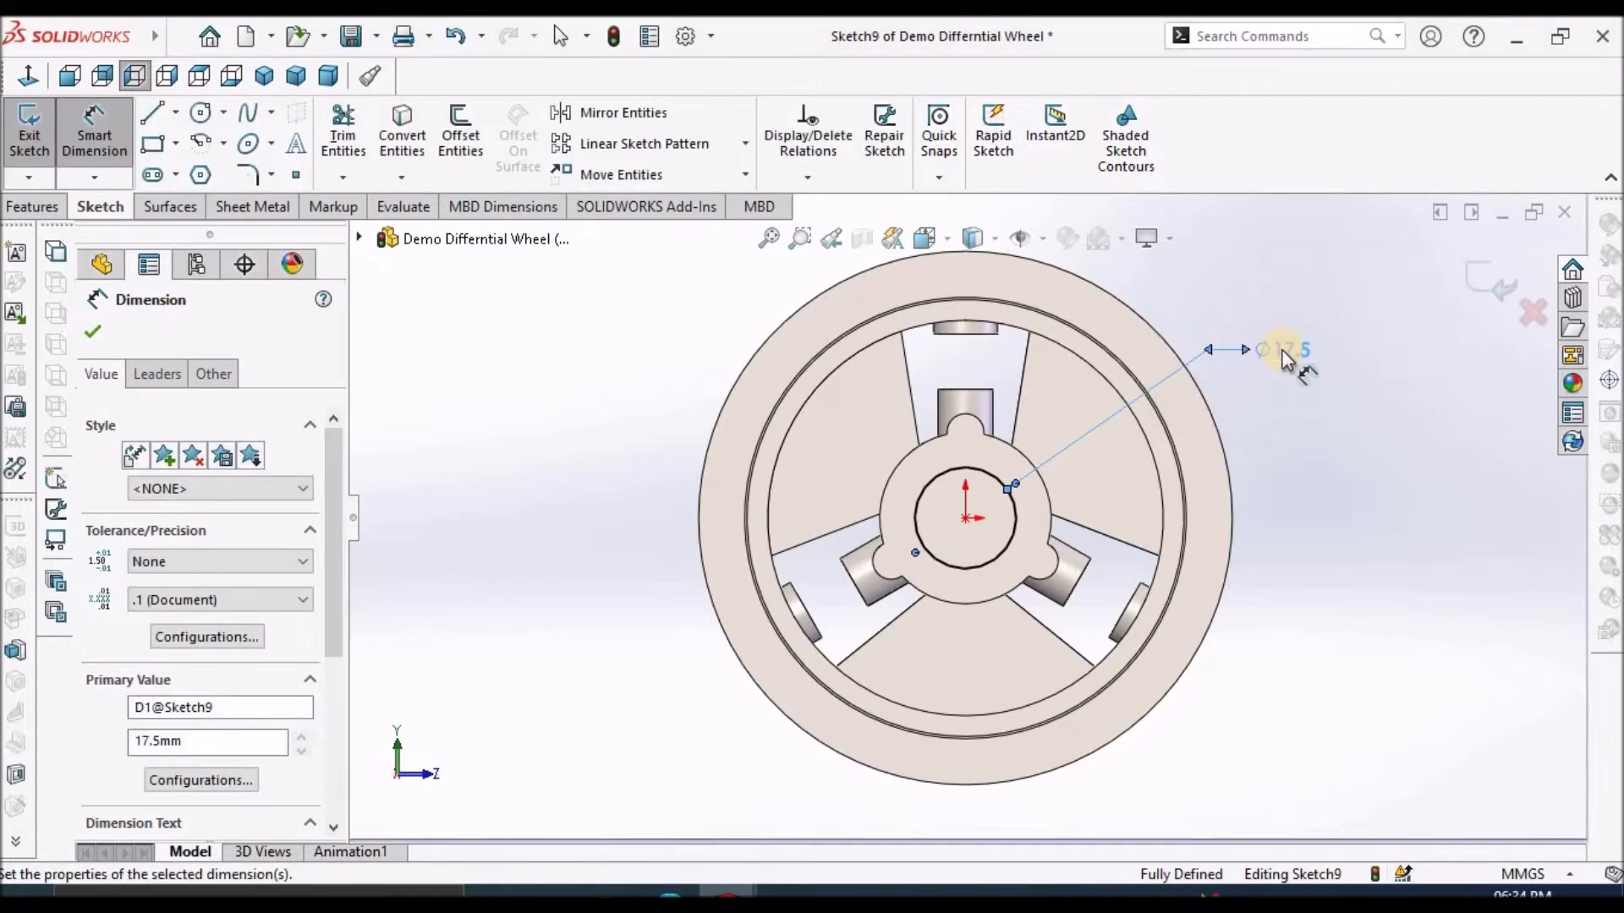
Extrude-cut the 17.5 mm circle Through All to bore the hub.
left_click(32, 206)
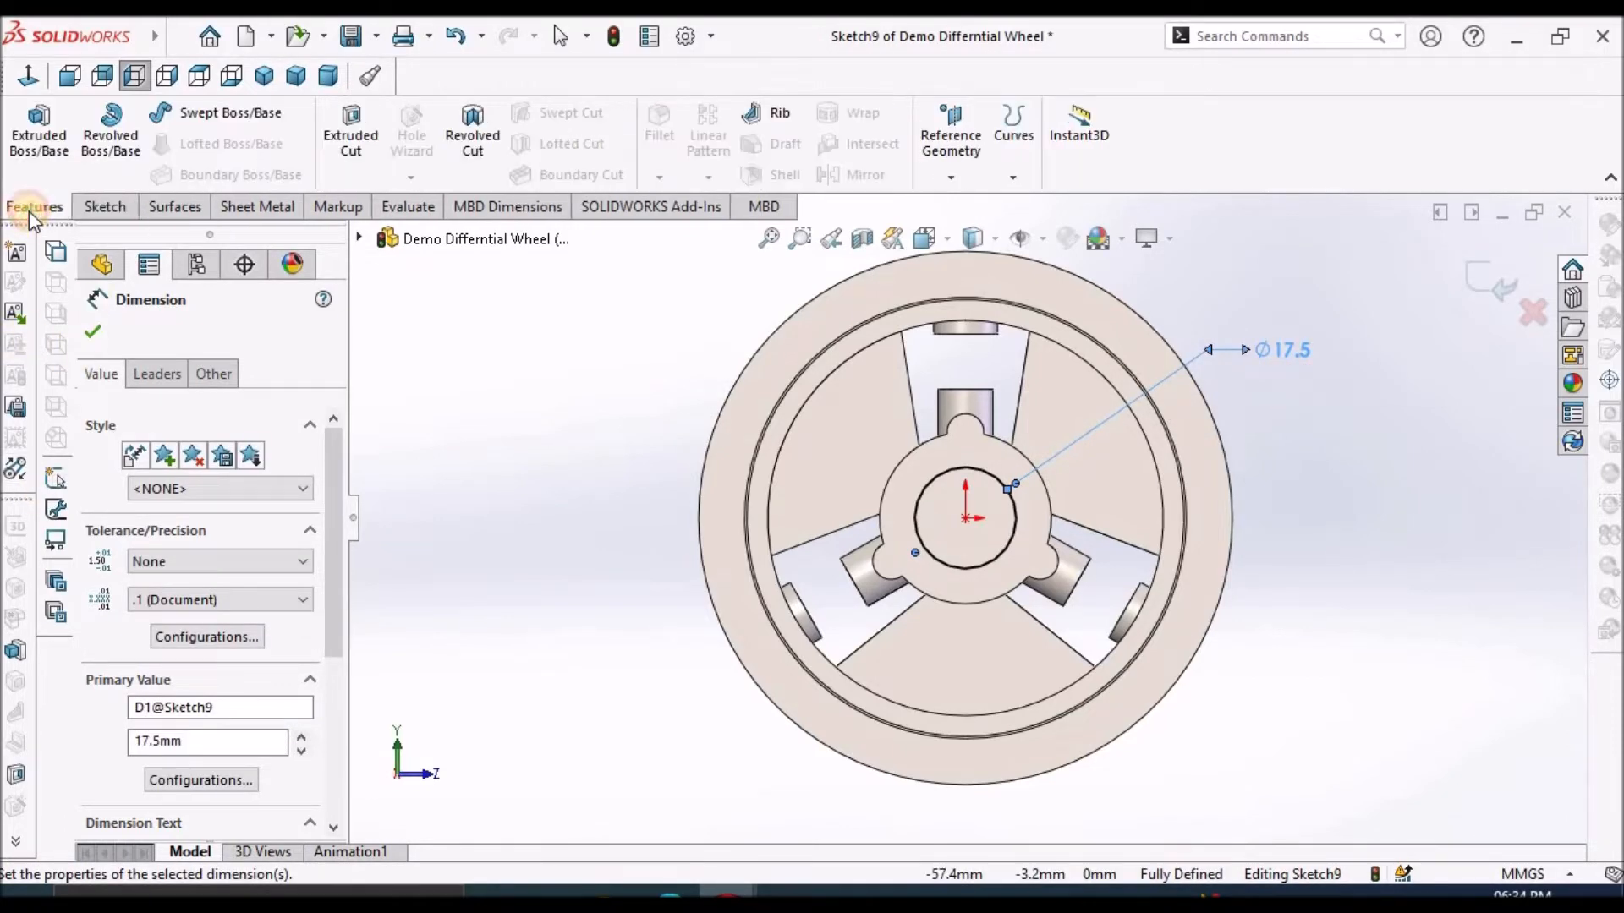
left_click(365, 146)
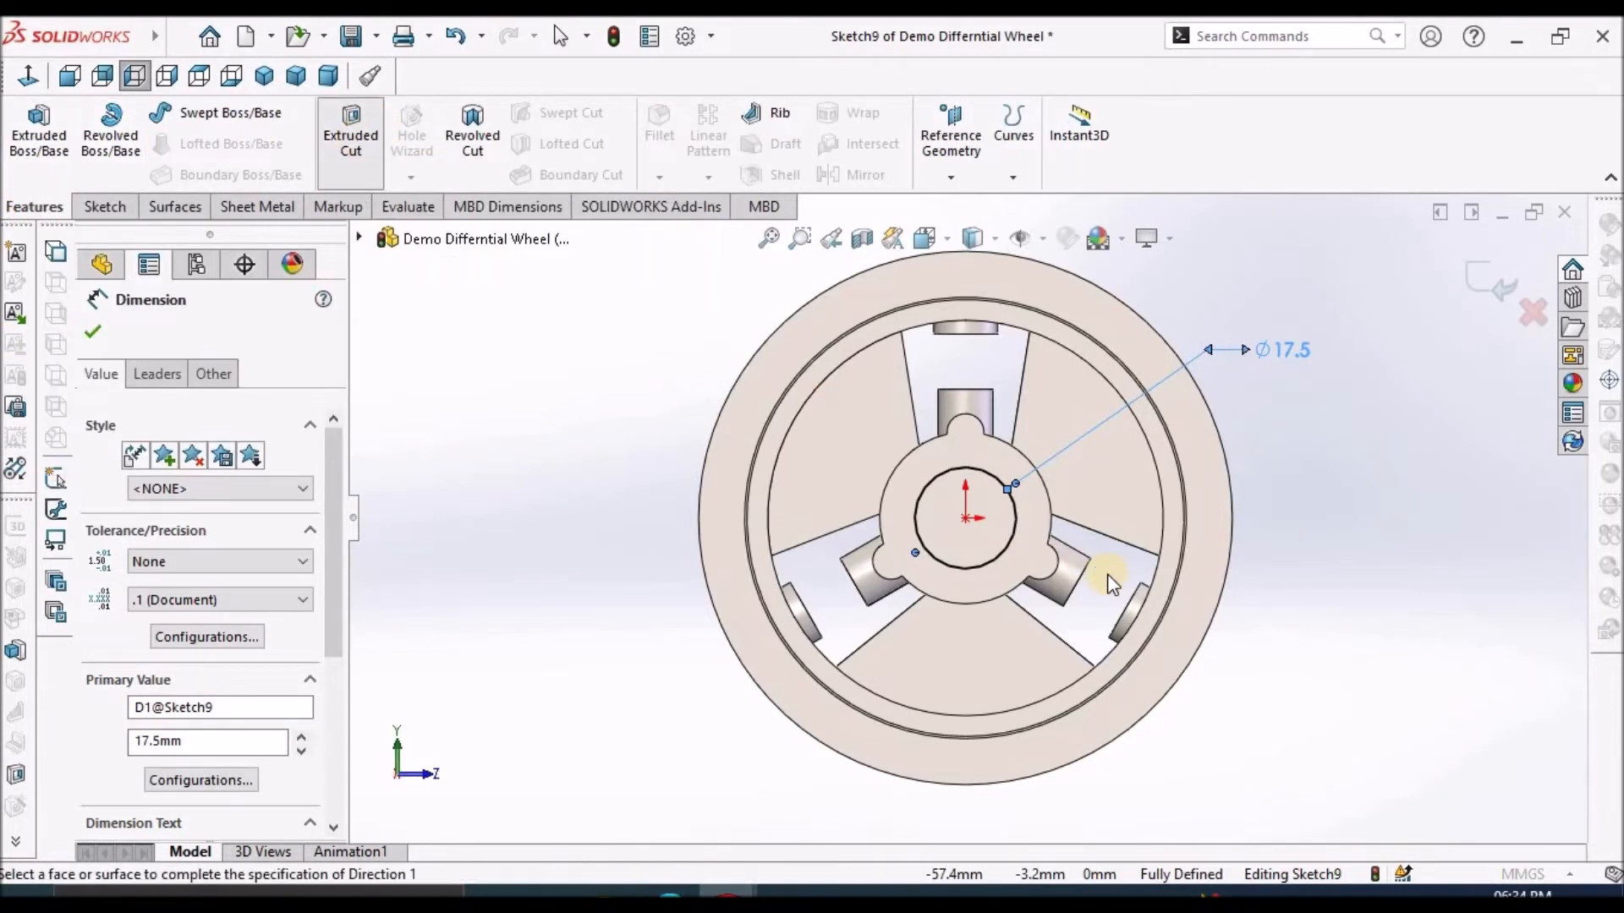
left_click(320, 475)
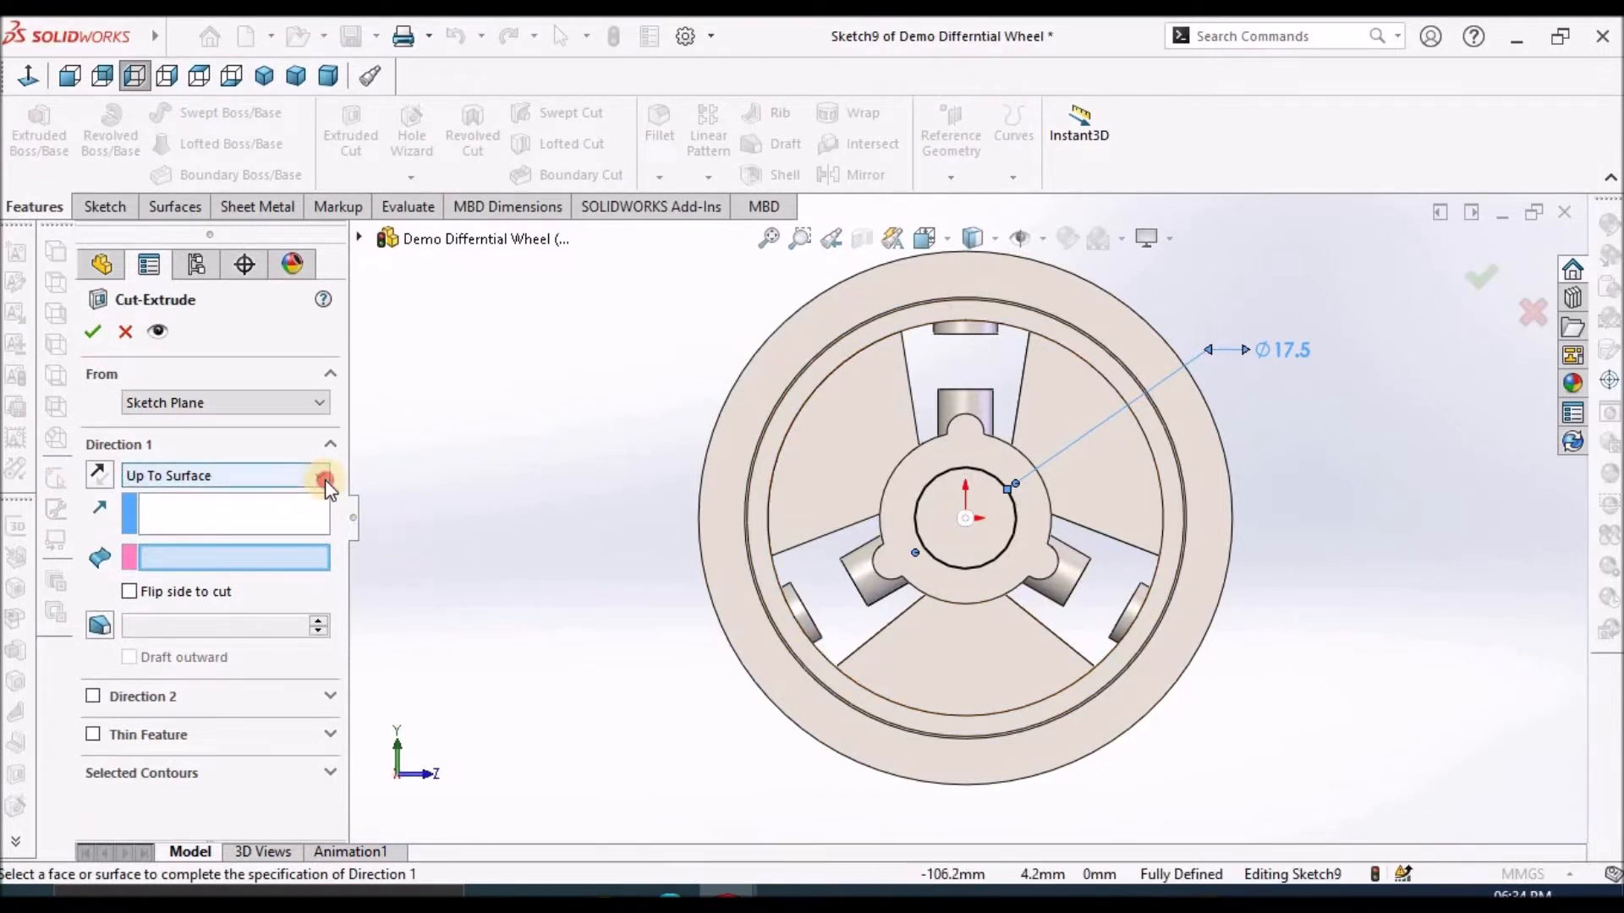
left_click(325, 513)
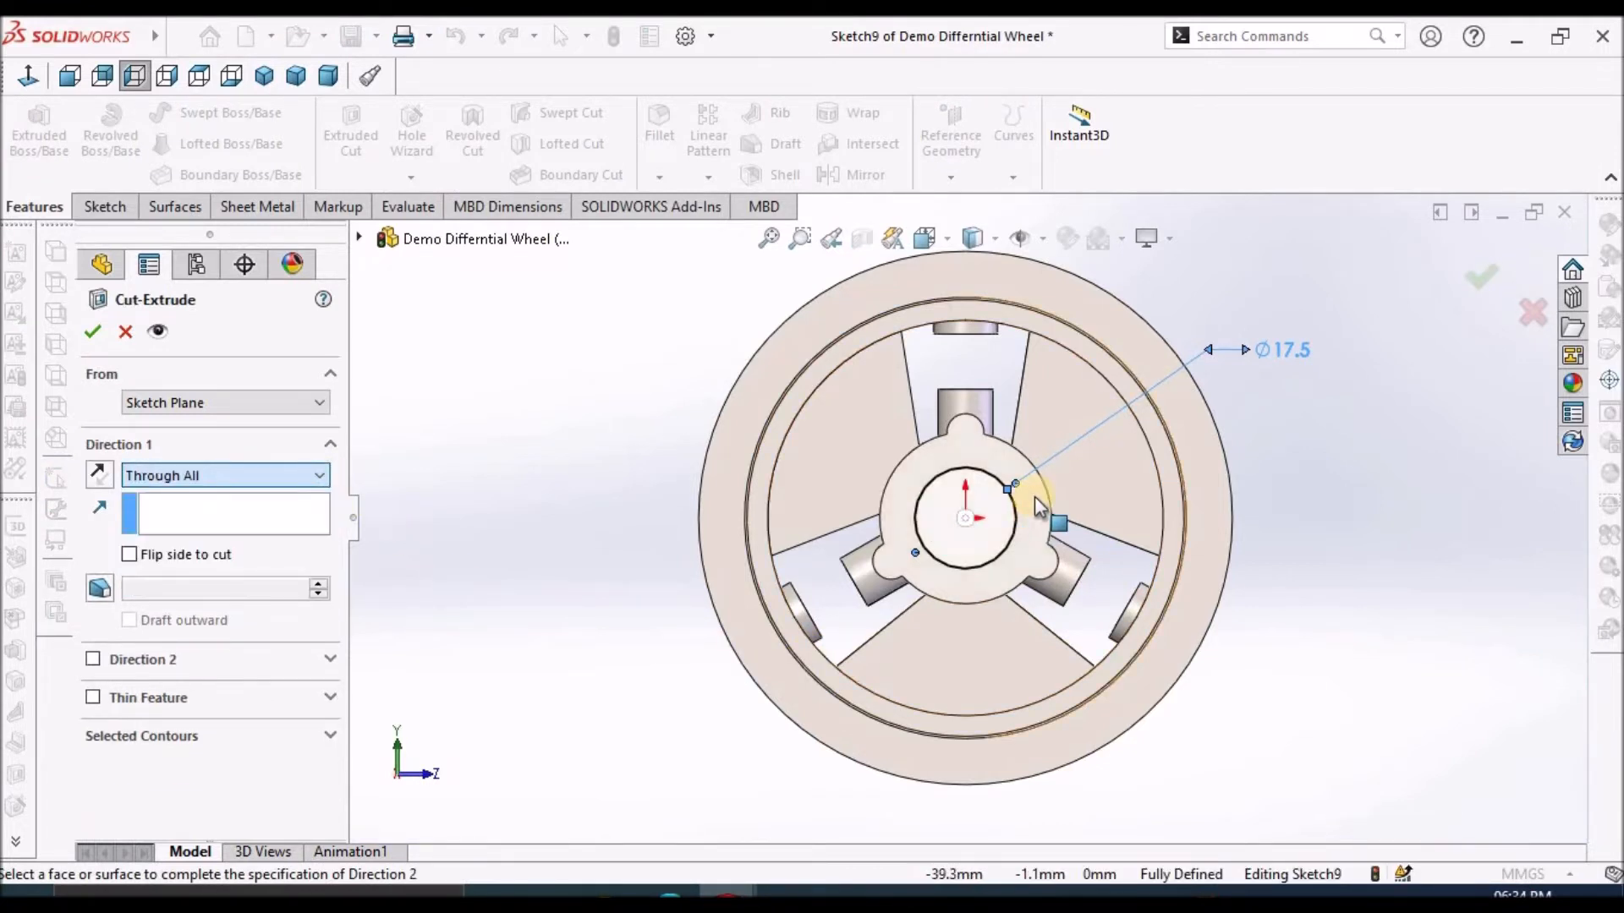
middle_click_drag(901, 594, 1263, 544)
scroll(1069, 509, "down", 5)
left_click(92, 330)
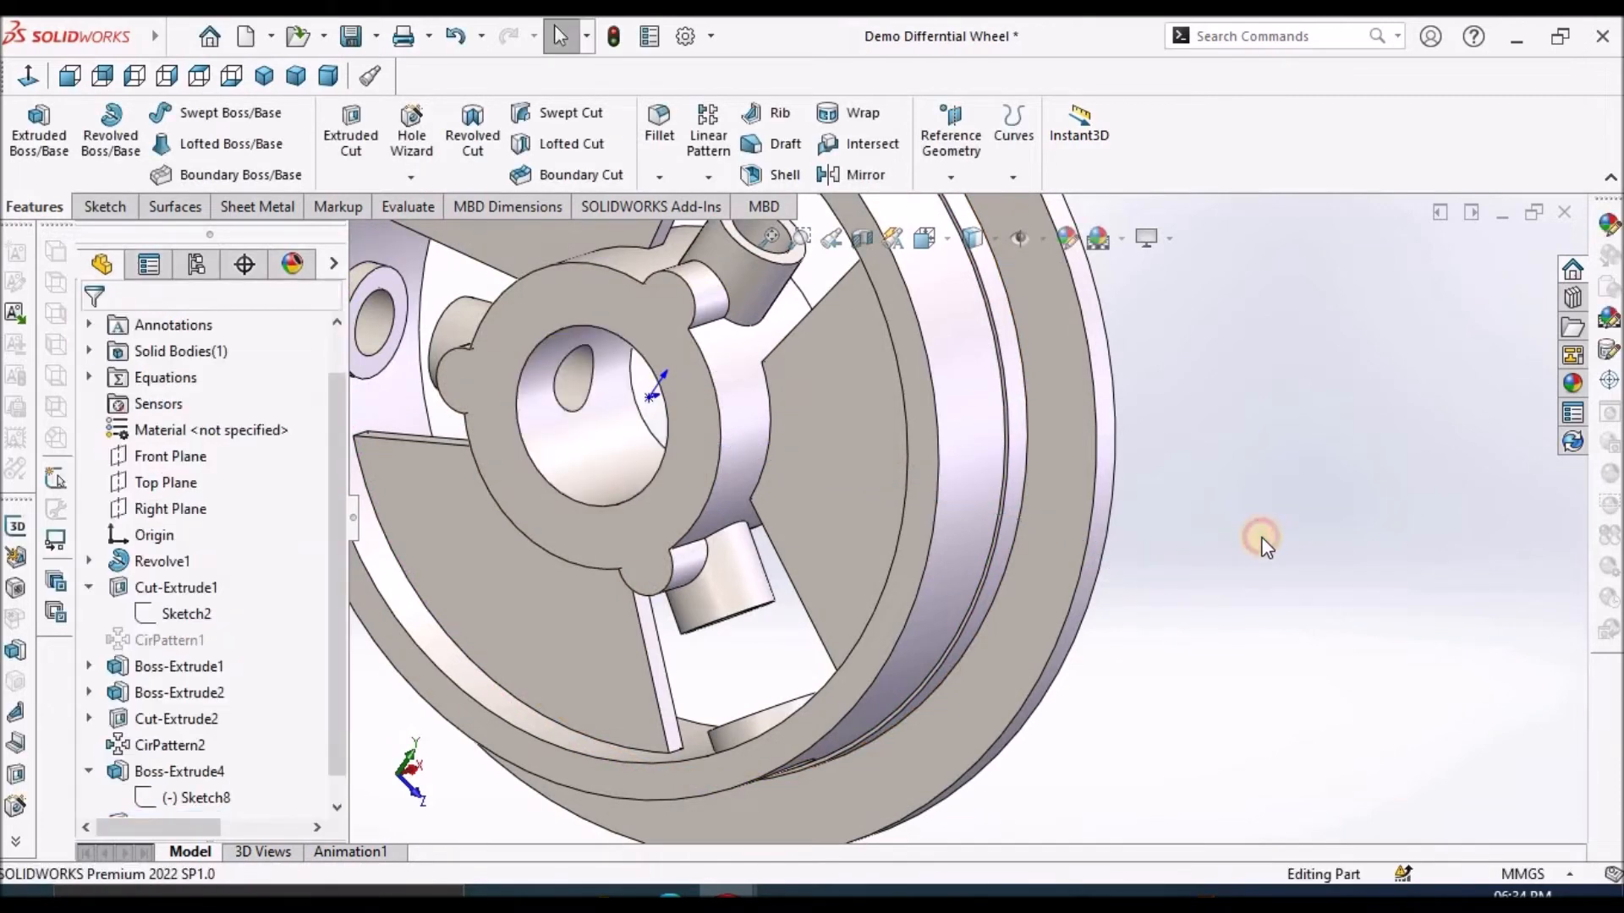
Check the hole callouts in the reference drawing and open a new sketch on the hub's front face.
left_click(328, 76)
middle_click_drag(986, 561, 1171, 672)
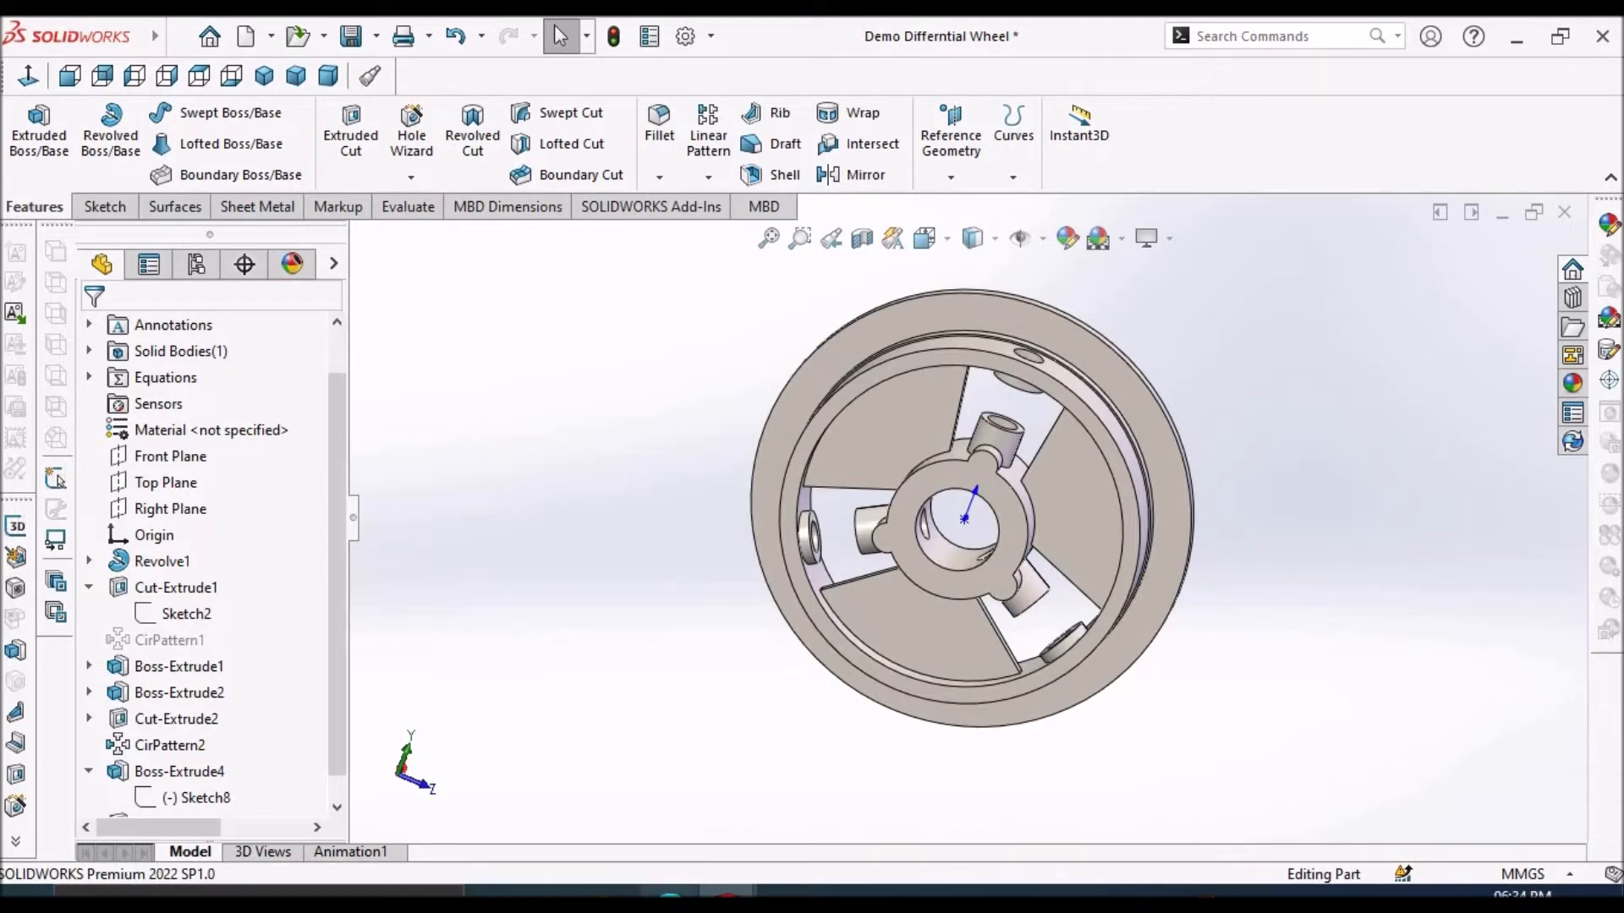
key("alt+Tab")
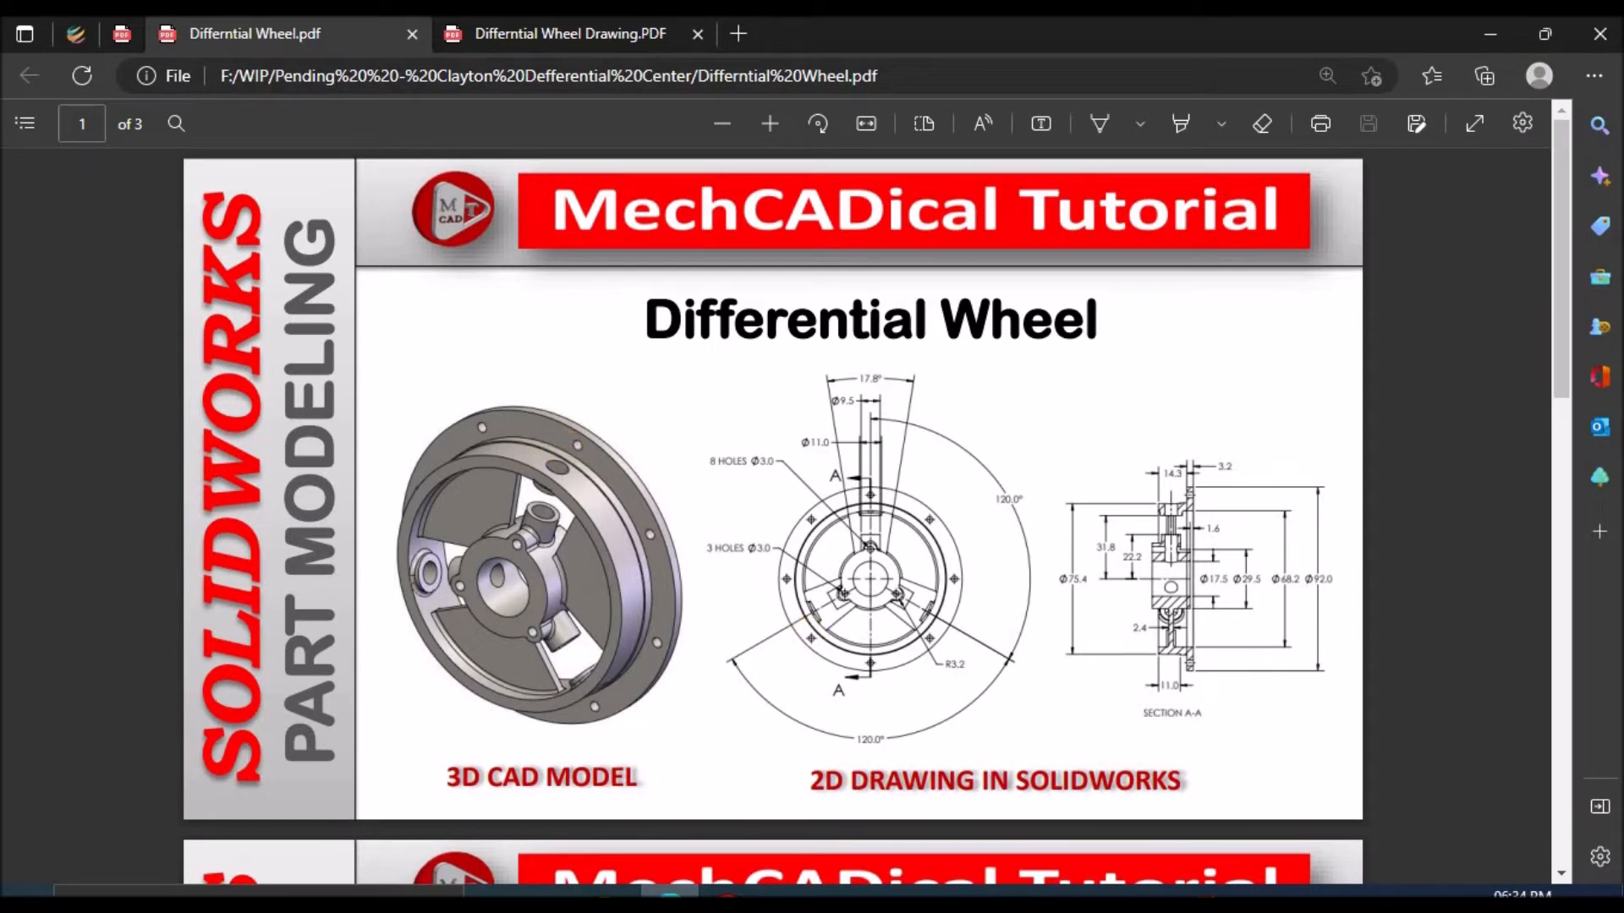
left_click(727, 895)
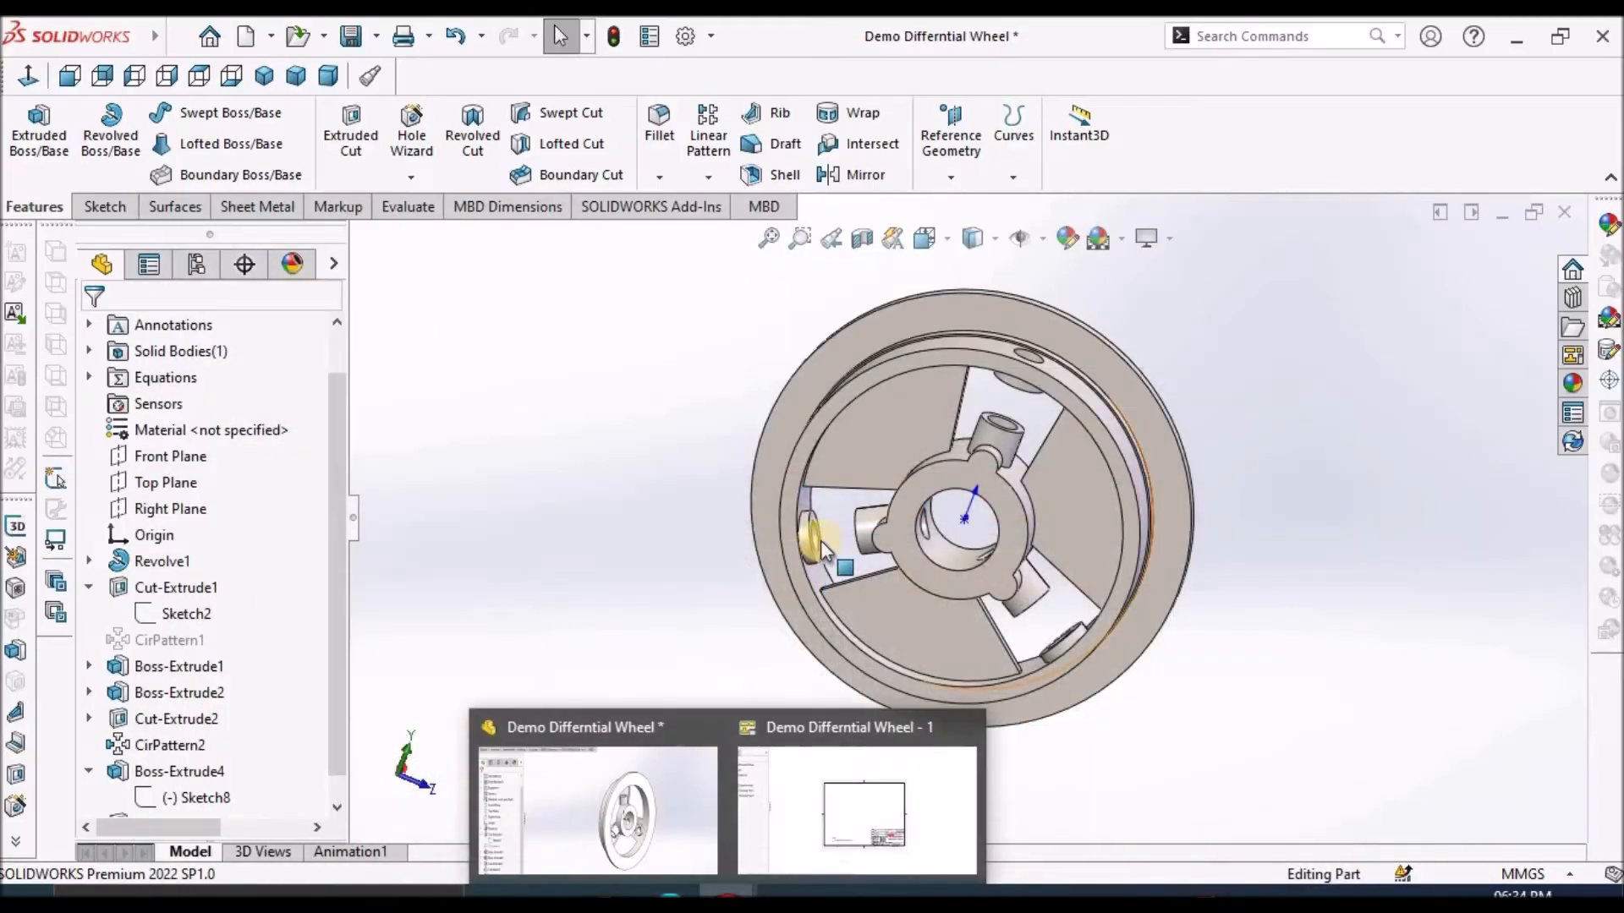
scroll(991, 460, "down", 2)
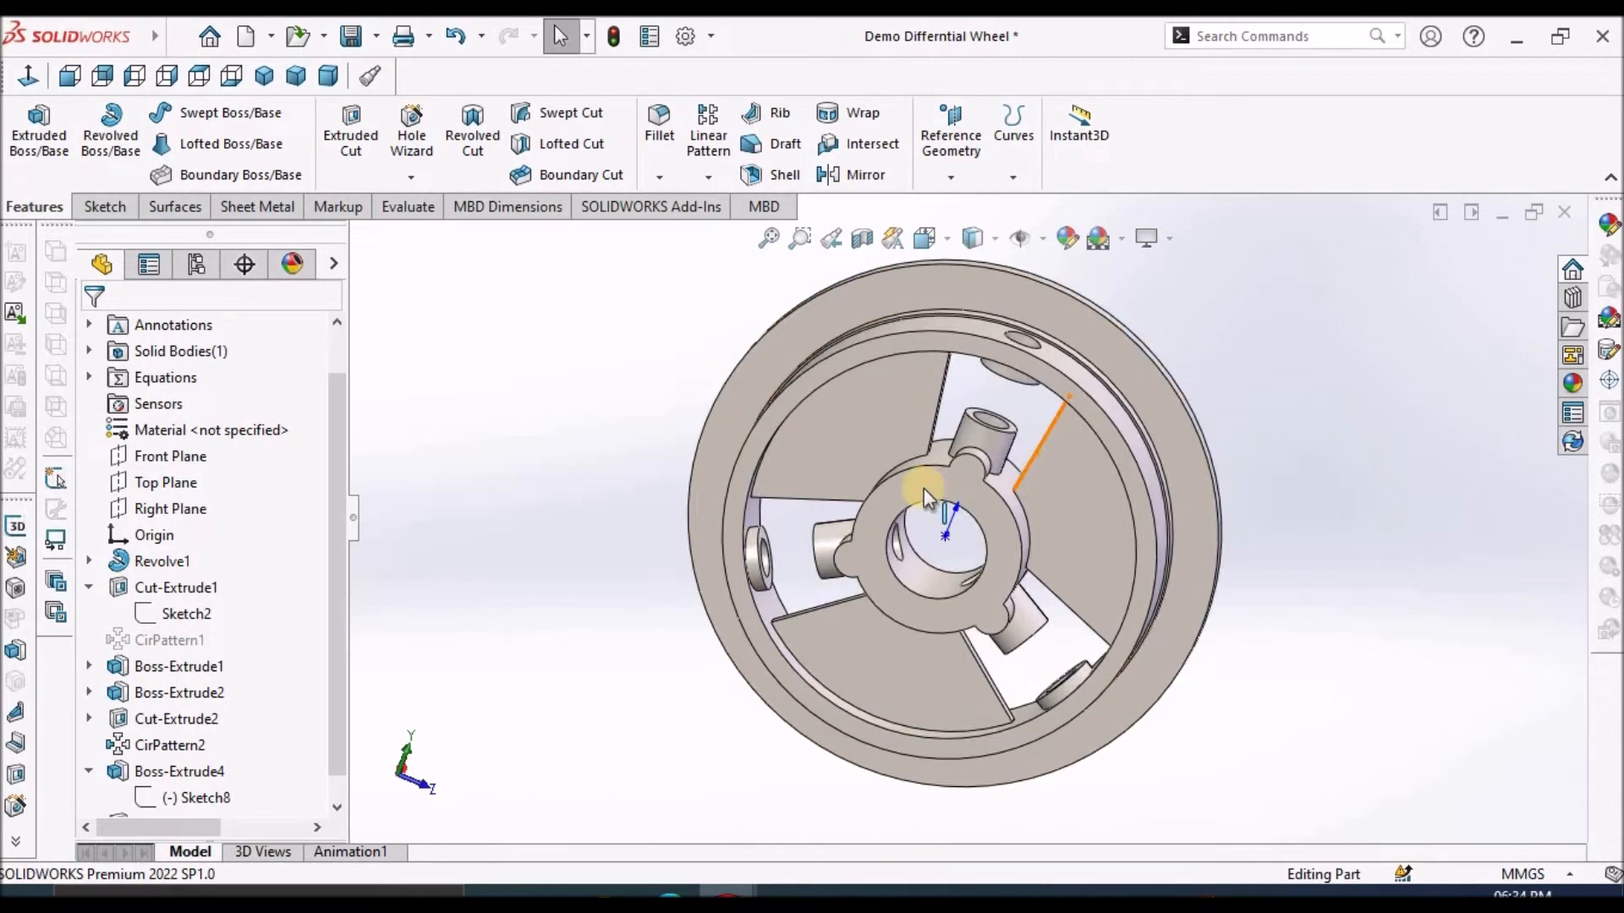
left_click(924, 488)
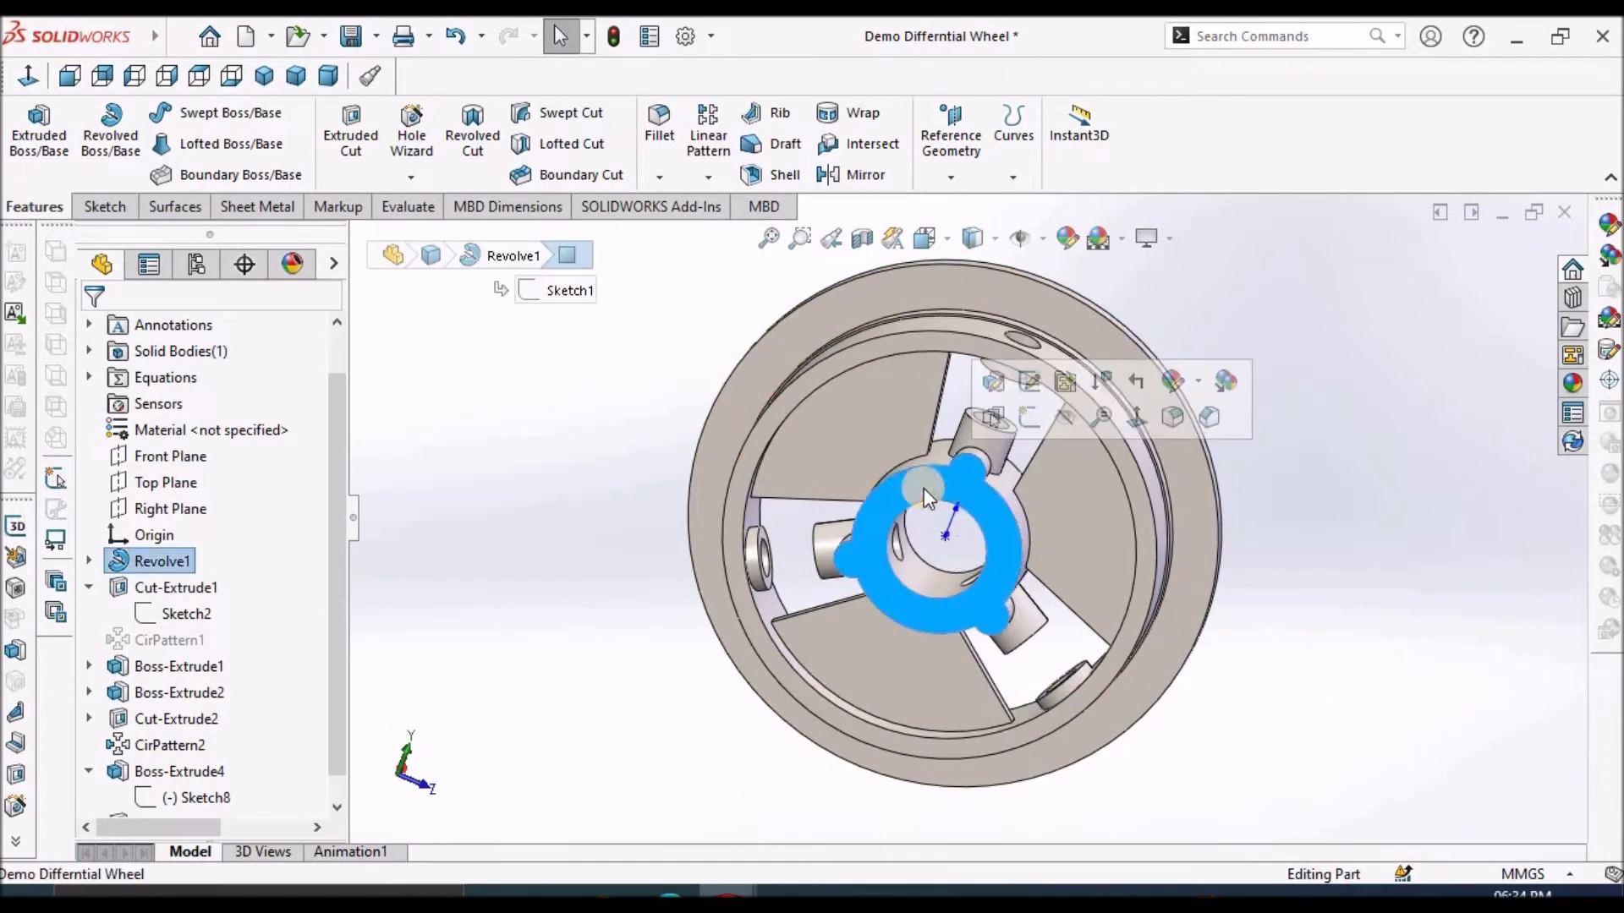
left_click(102, 206)
left_click(28, 127)
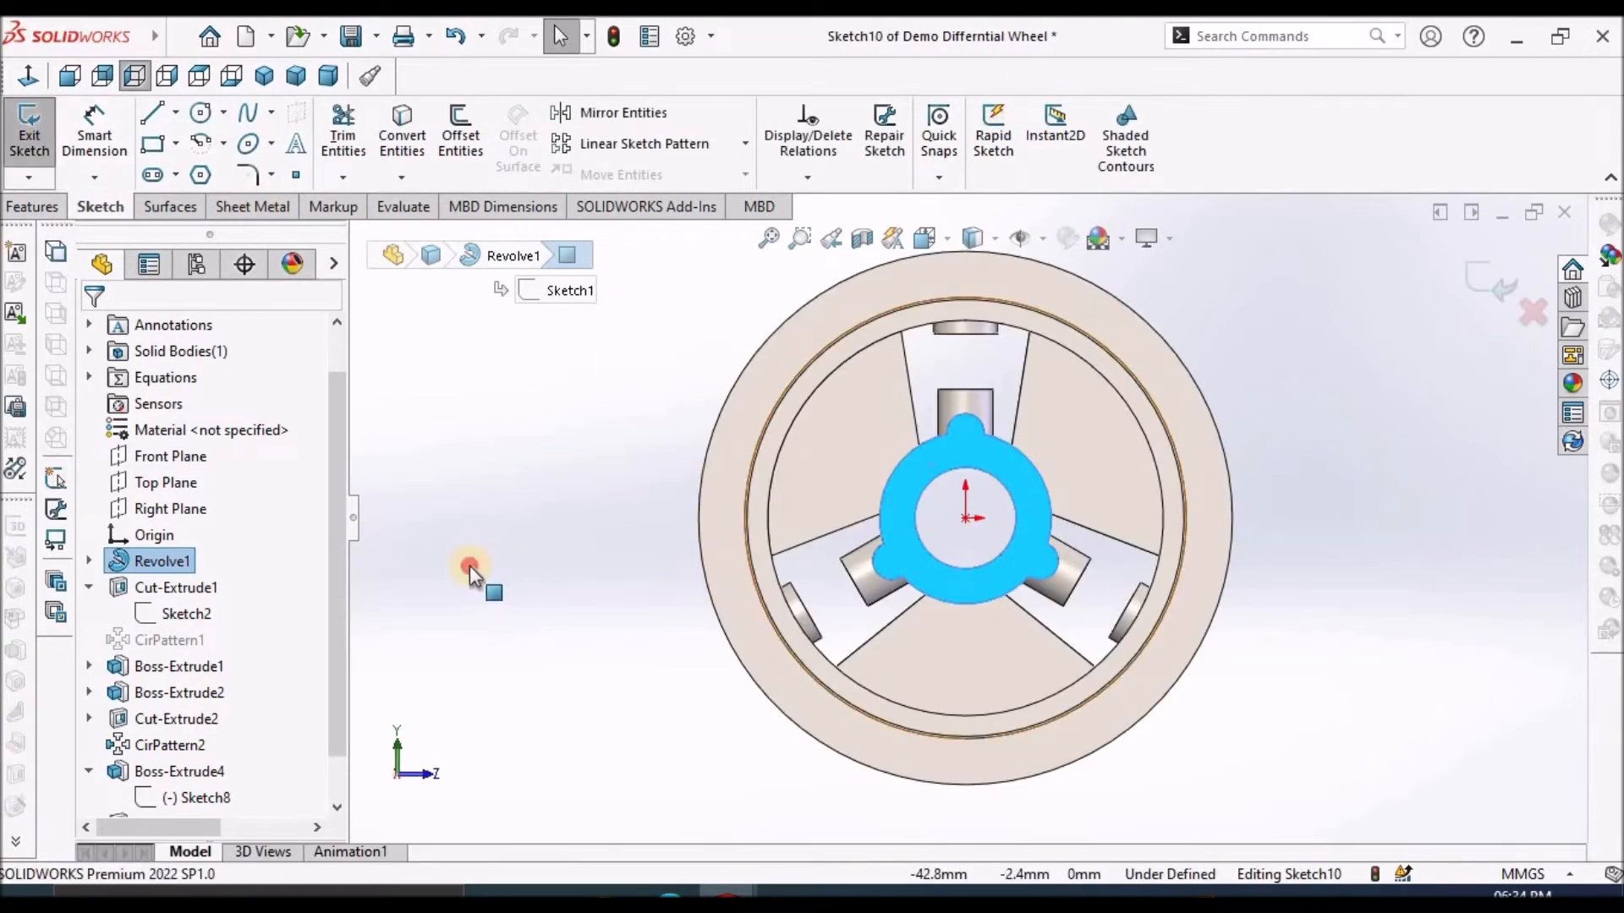
Sketch a circle about 3.9 mm in diameter concentric with the rounded end of the upper small hub boss.
scroll(952, 412, "down", 2)
scroll(952, 412, "down", 1)
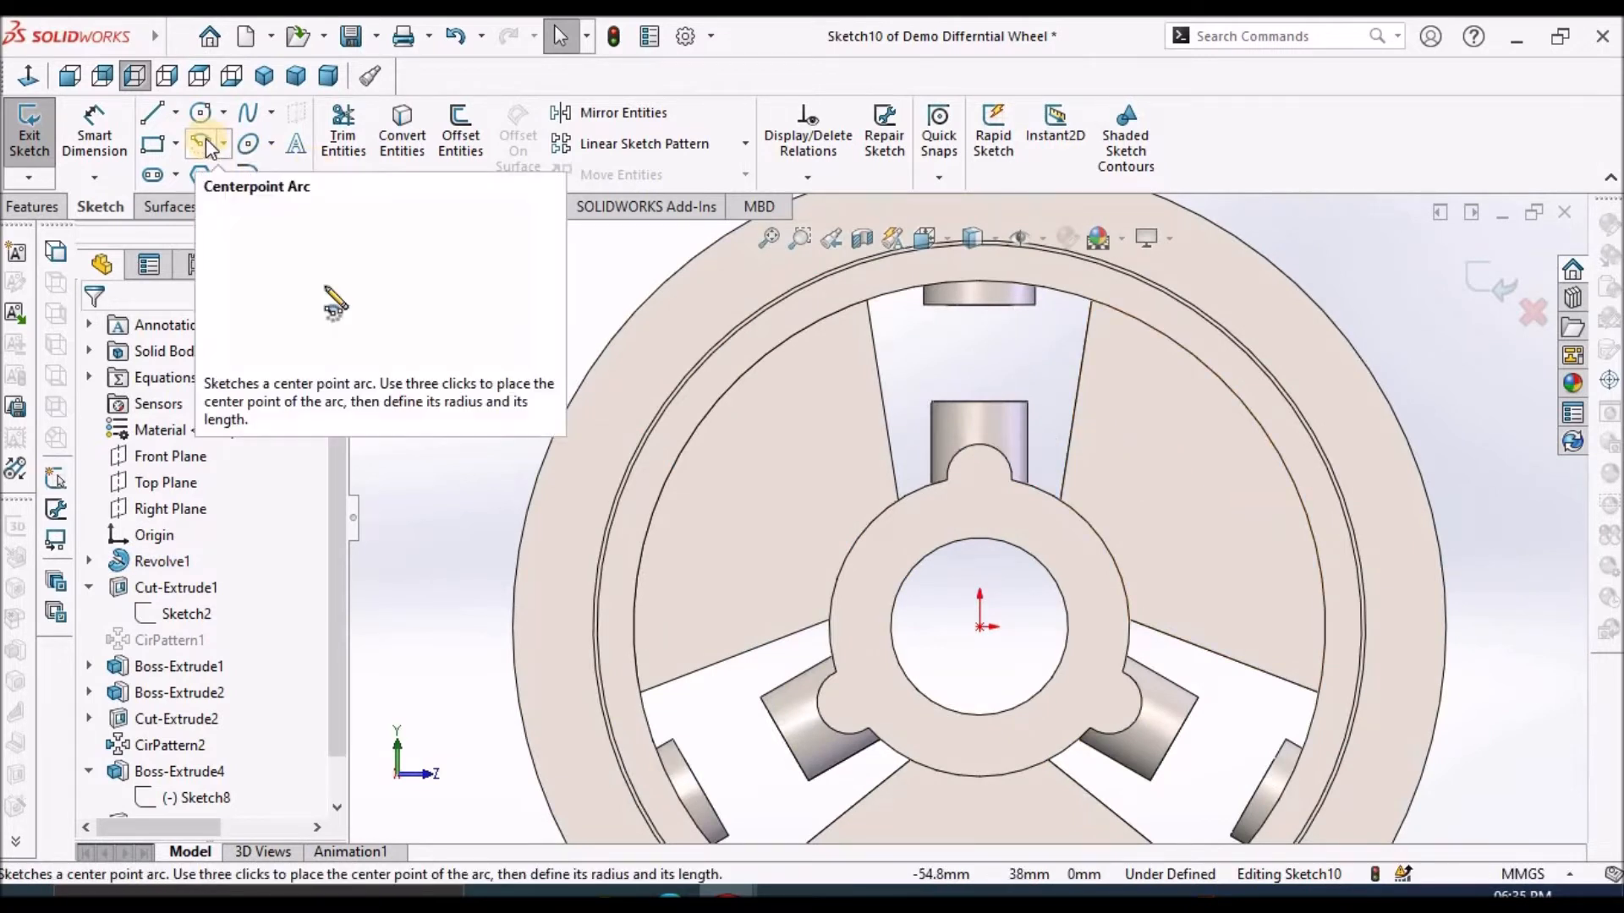
left_click(201, 112)
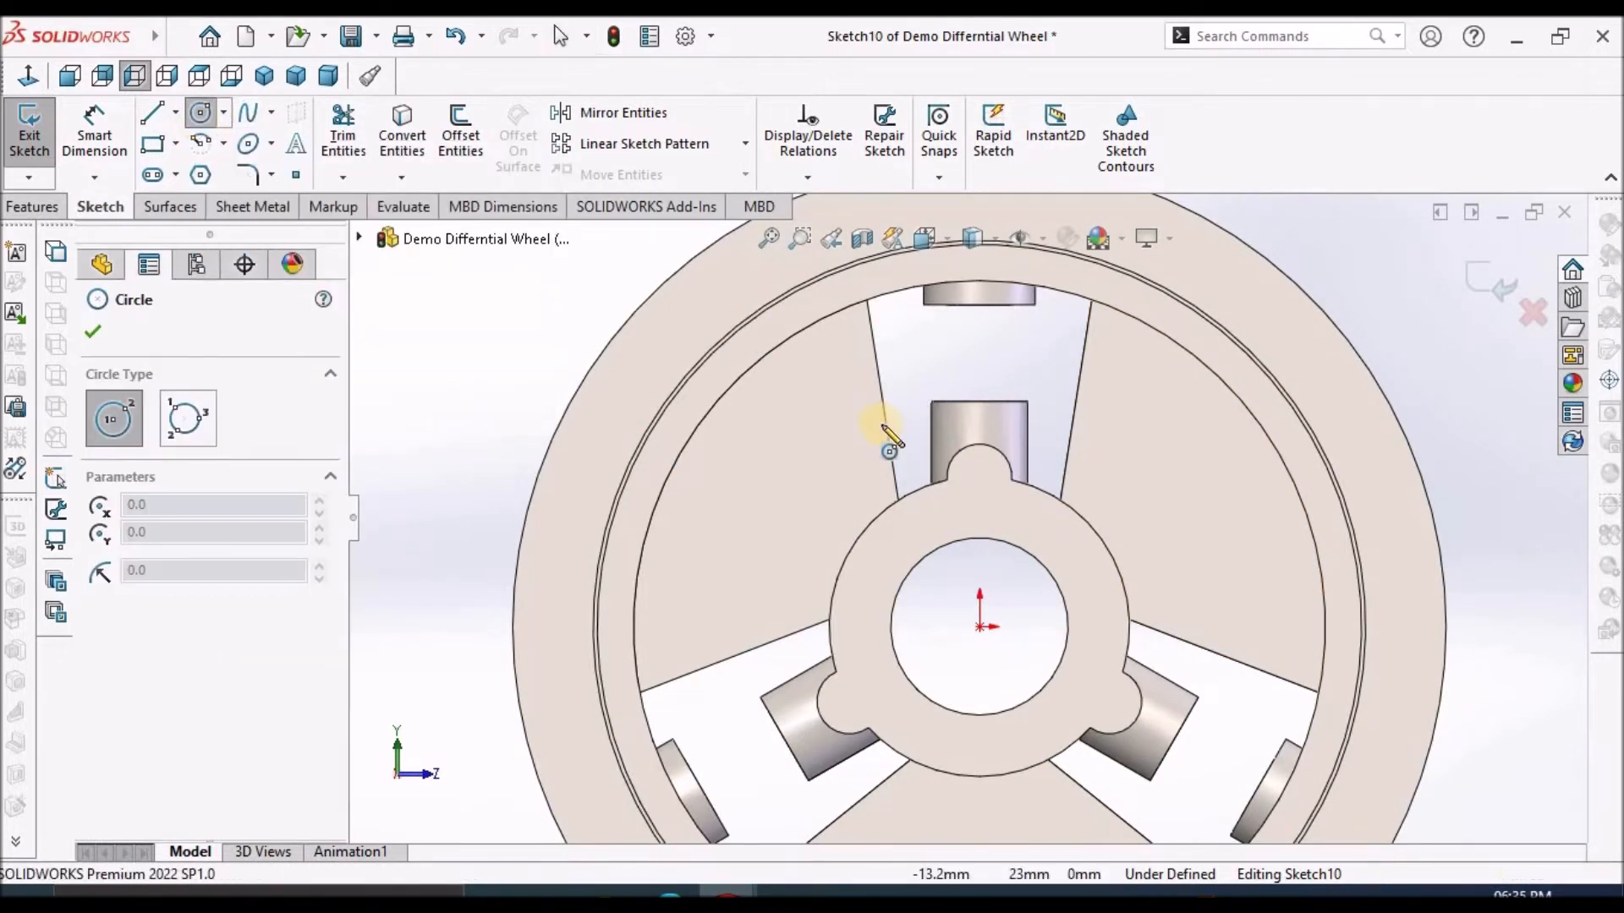
scroll(883, 414, "down", 3)
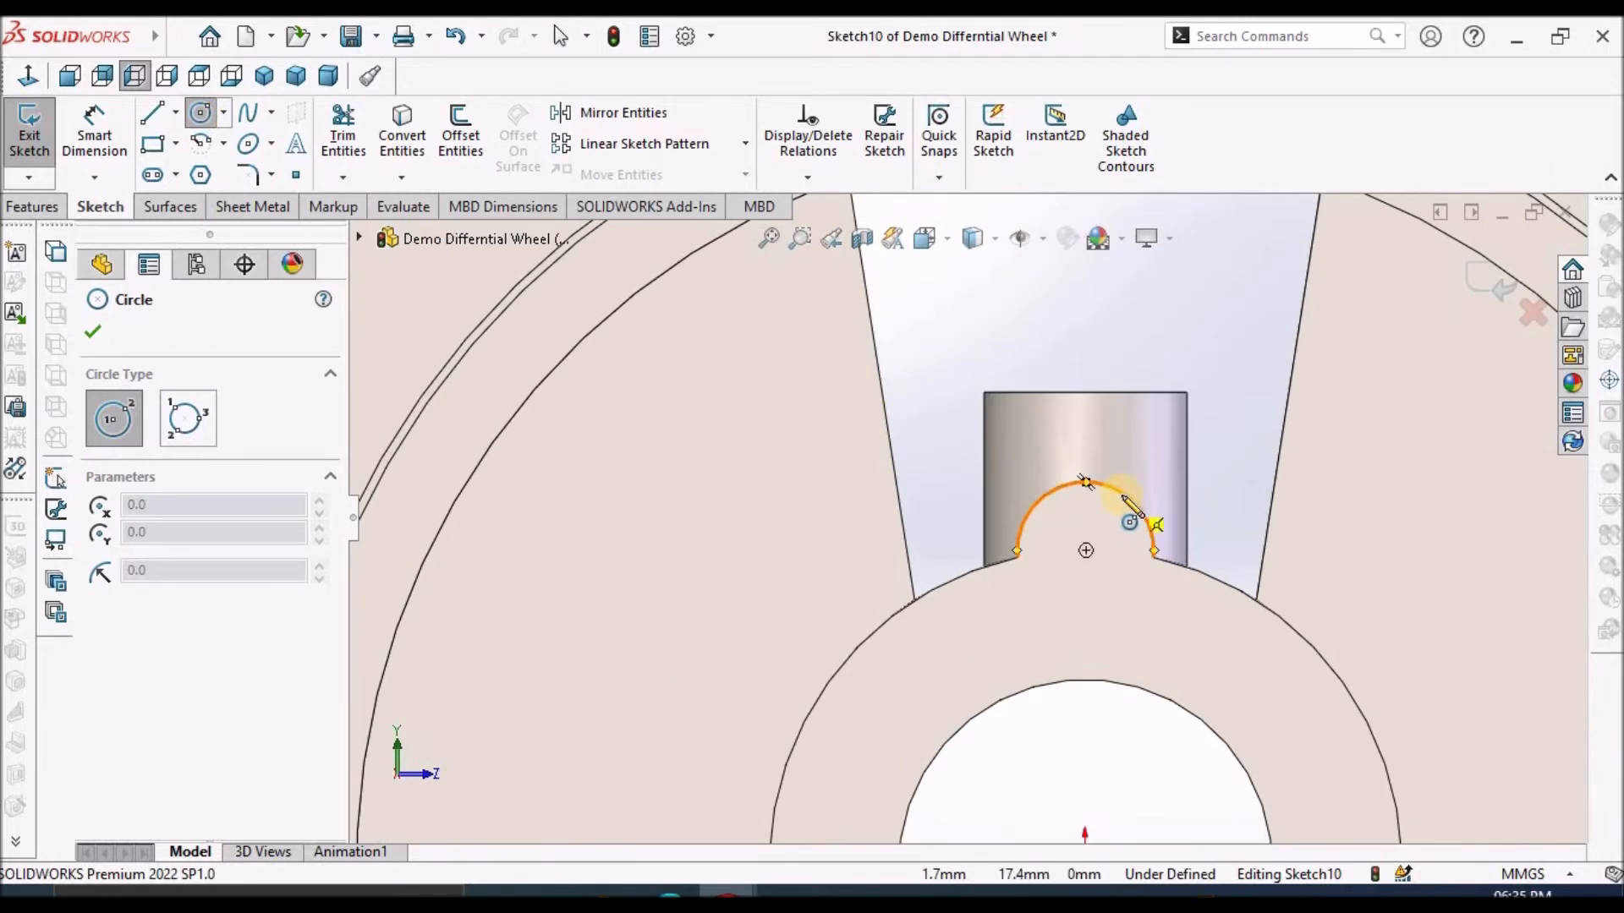
left_click(1086, 550)
left_click(1128, 551)
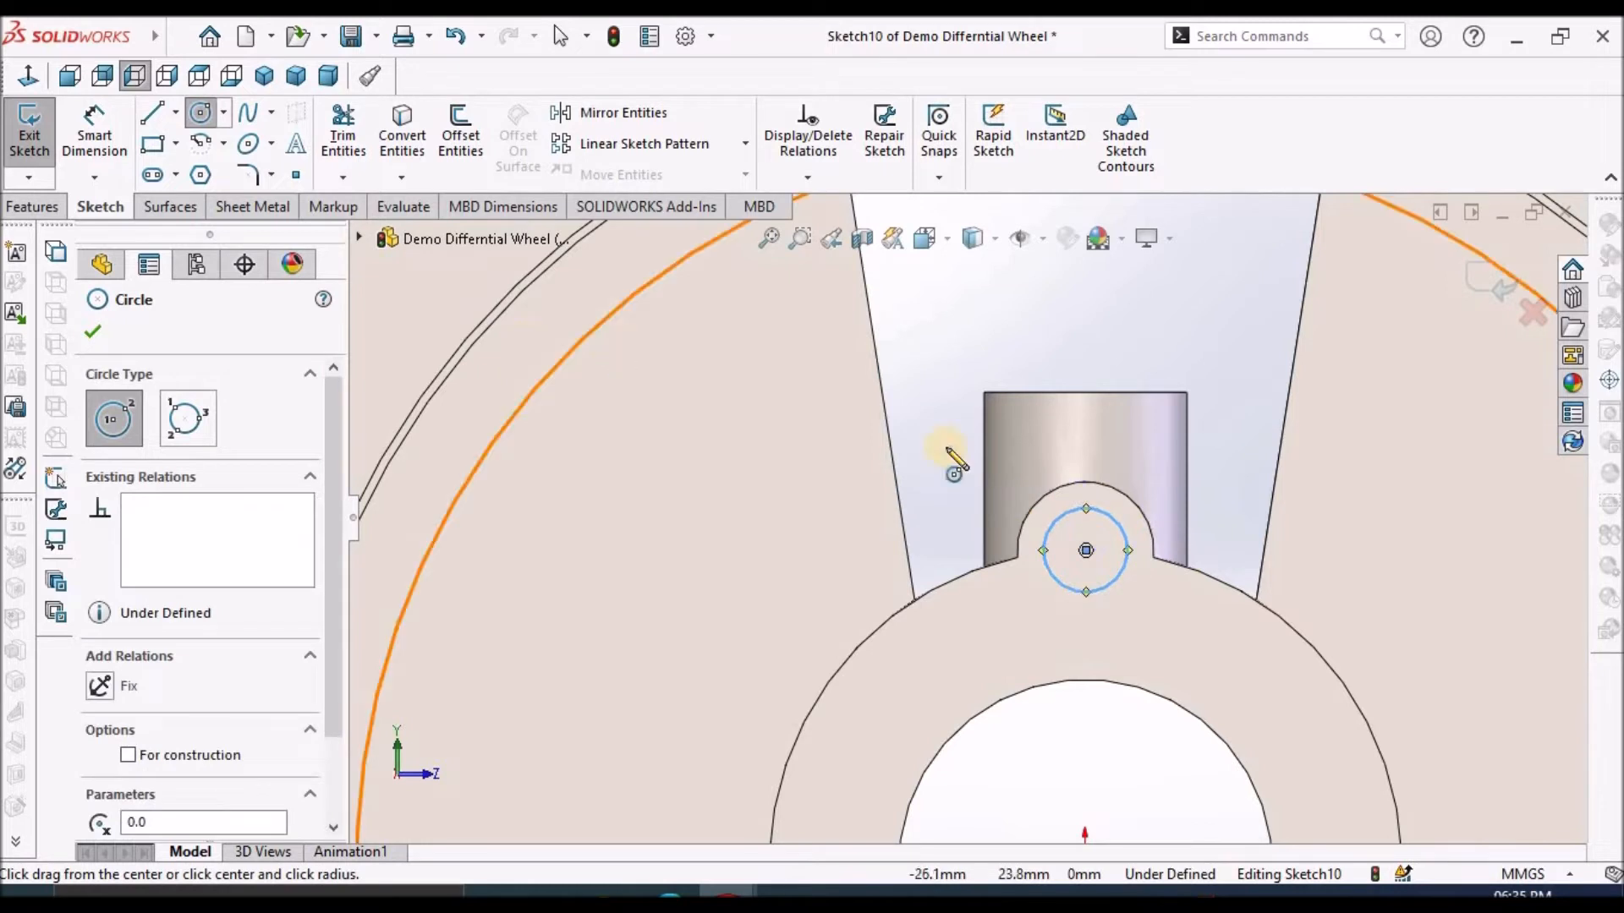
right_click(1003, 378)
Dimension the boss circle's diameter as 3 mm.
left_click(94, 134)
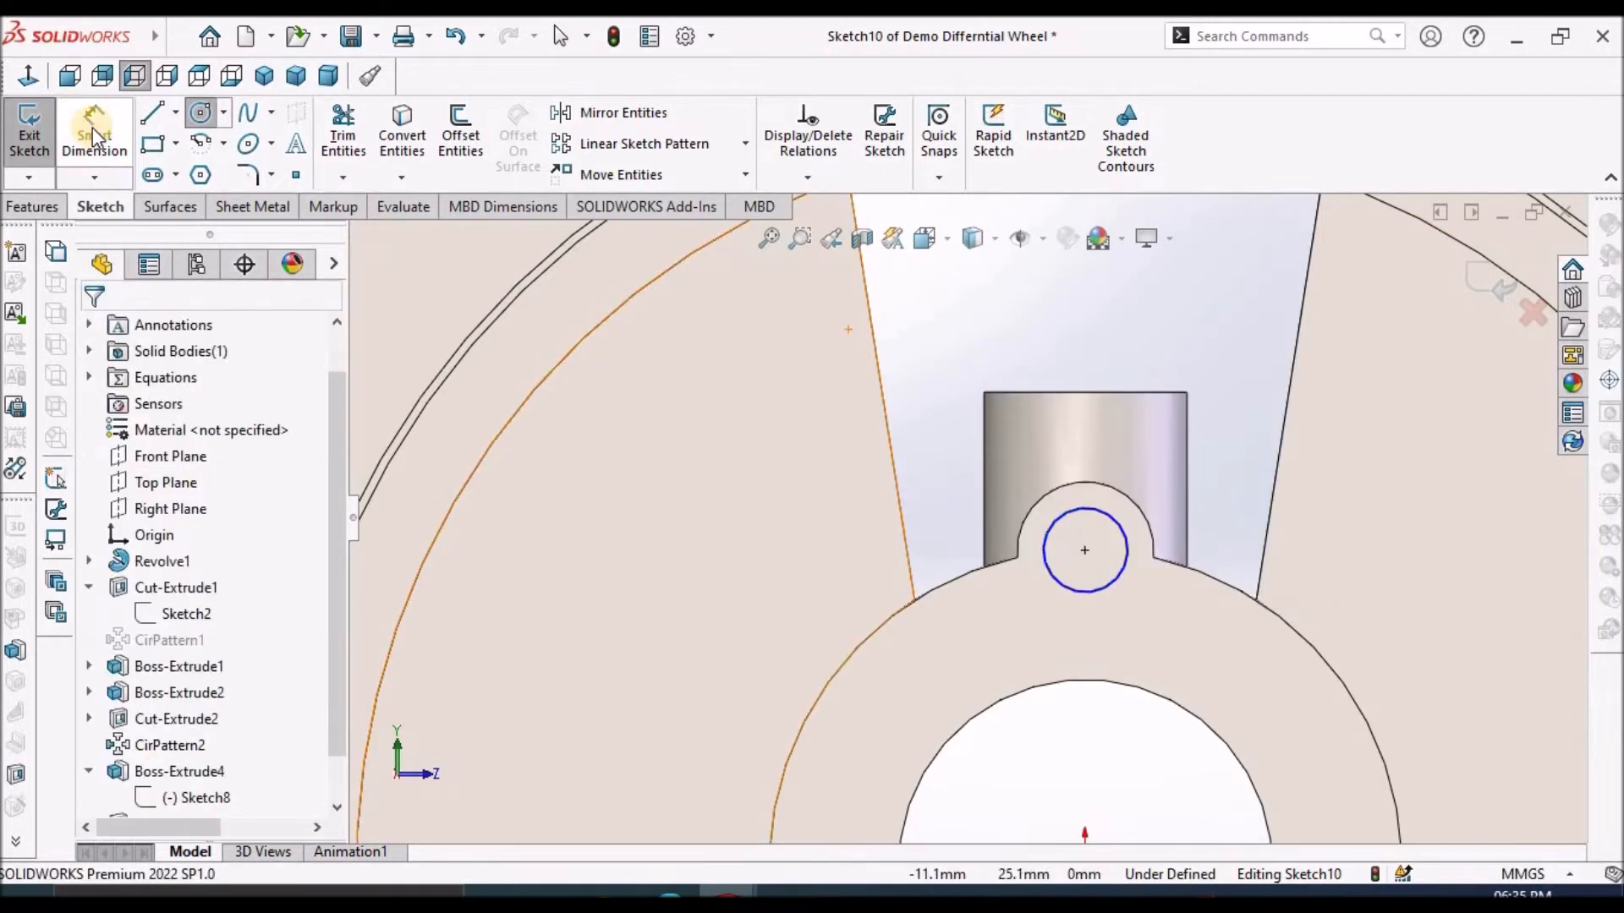
left_click(1062, 589)
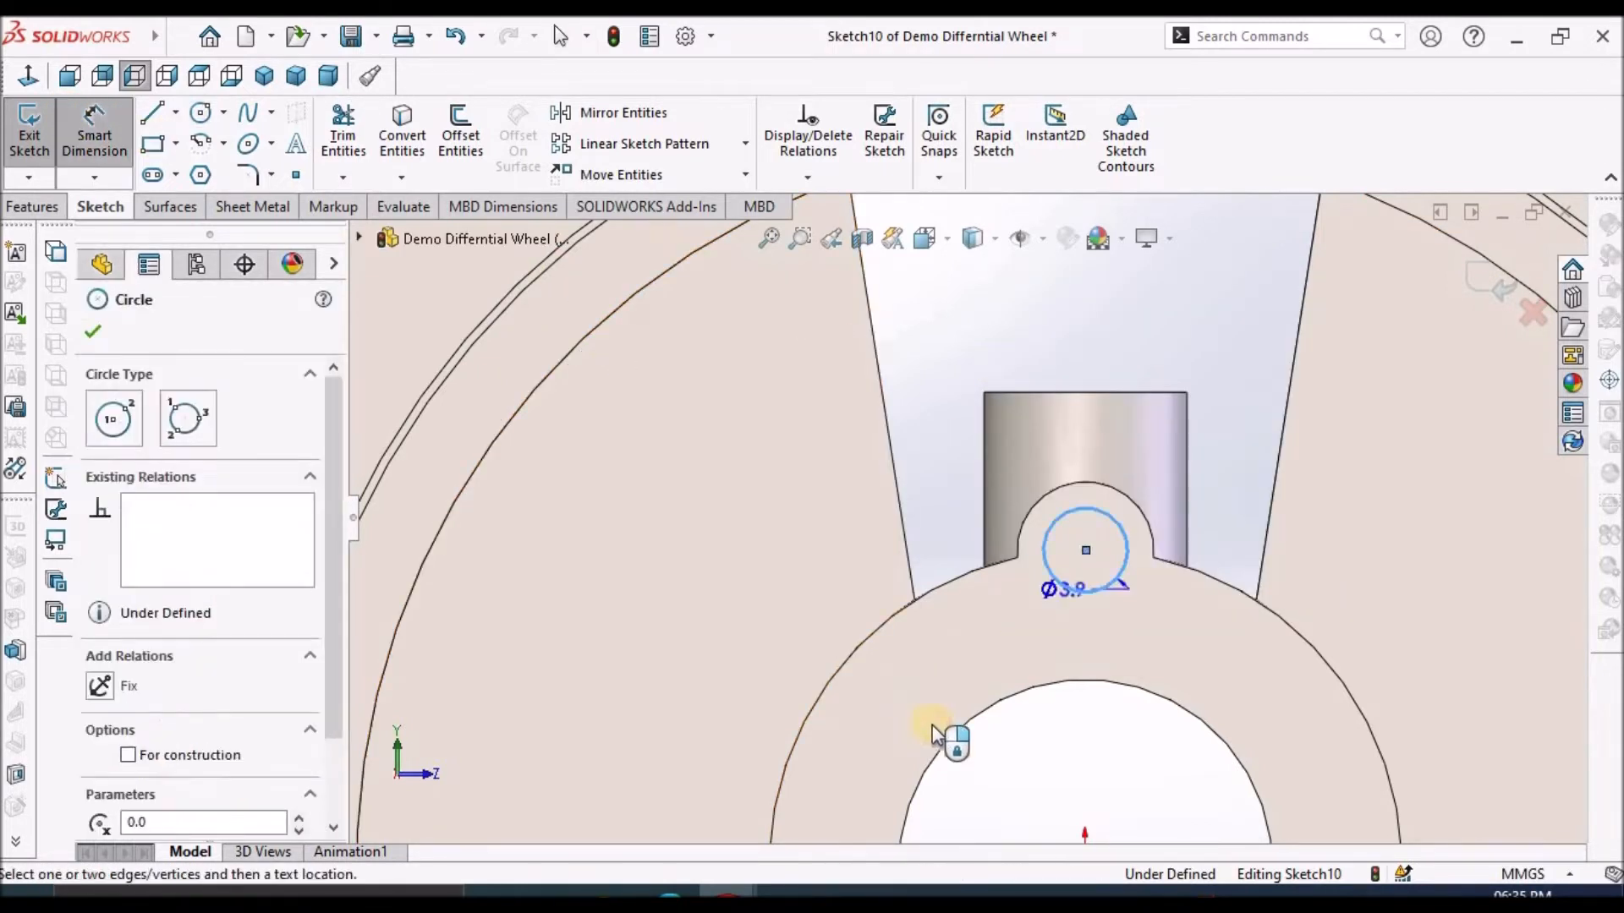
left_click(986, 754)
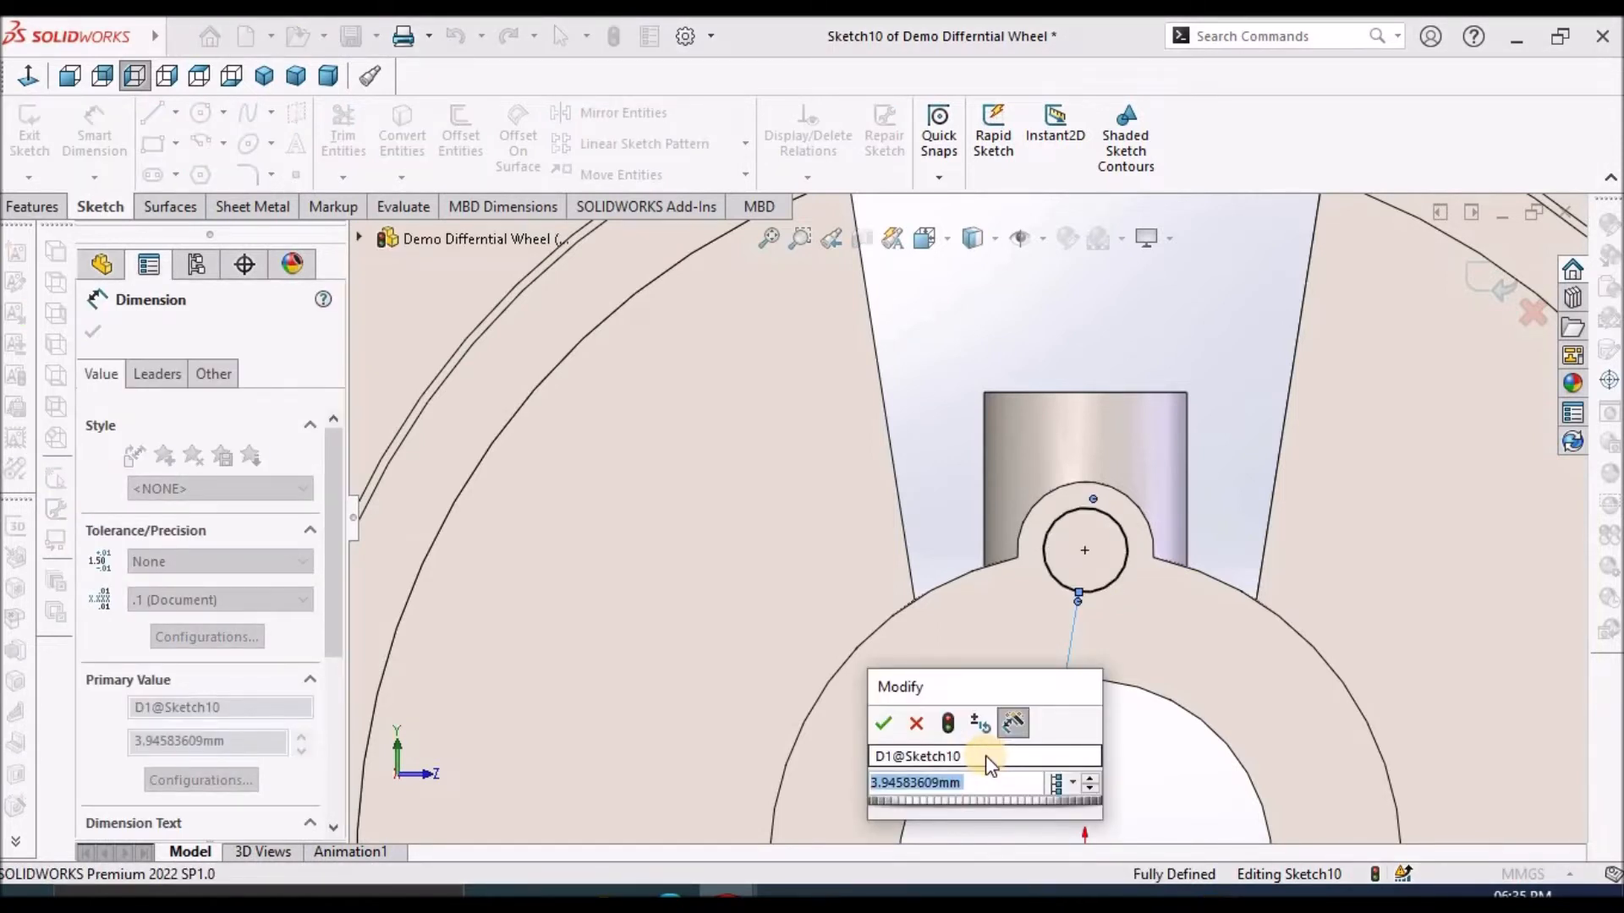
type("3.0mm")
key("Return")
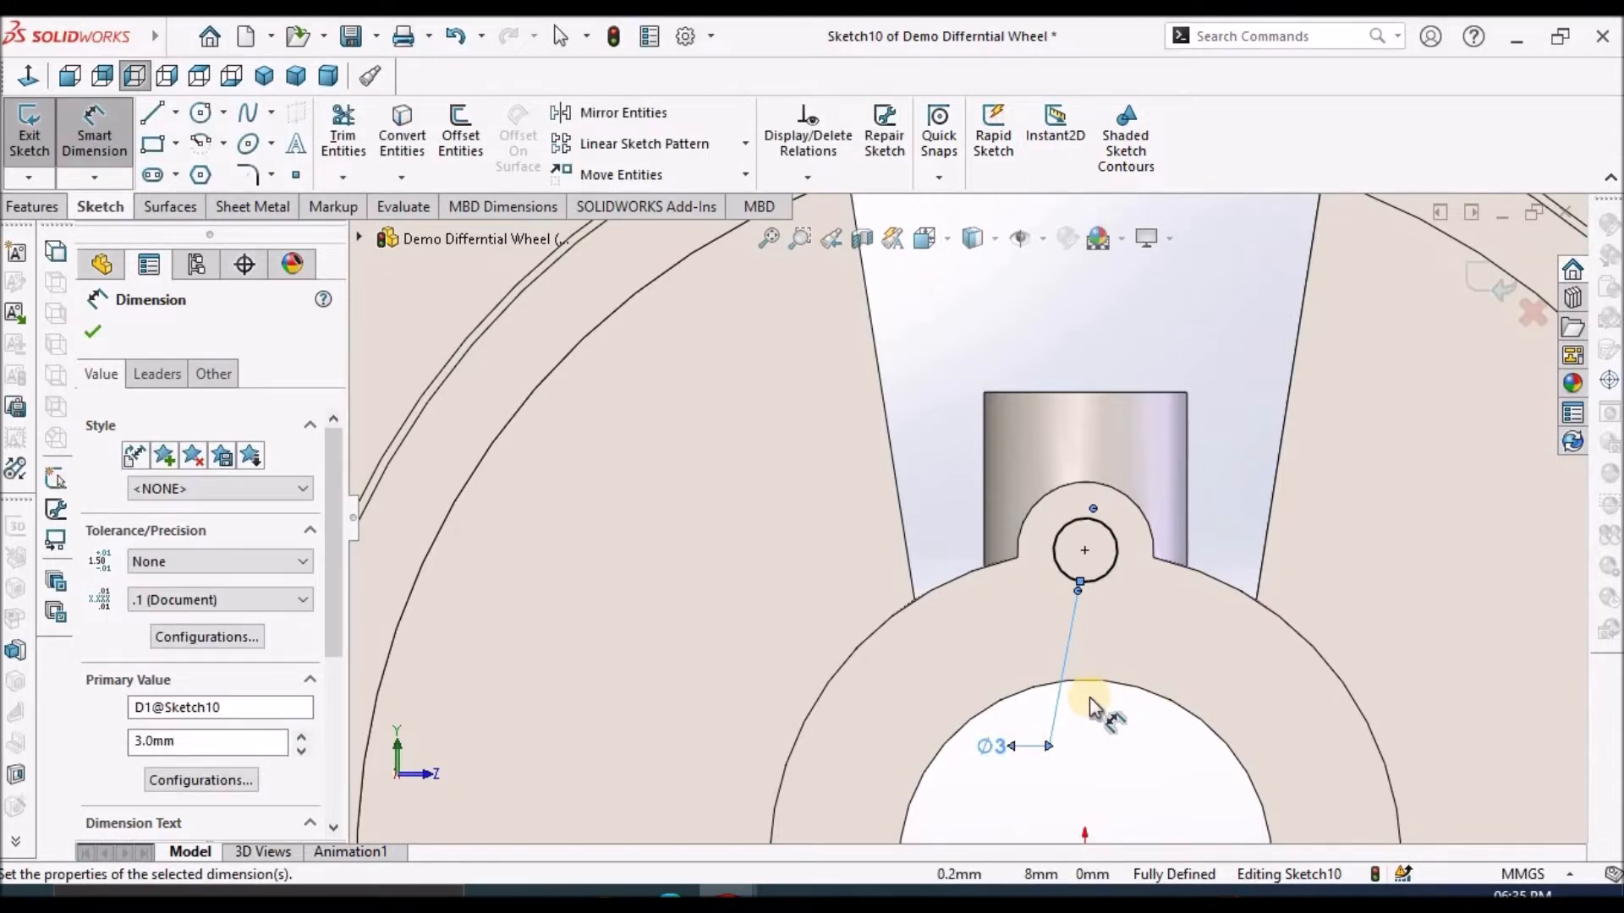
key("z")
right_click(520, 317)
left_click(528, 383)
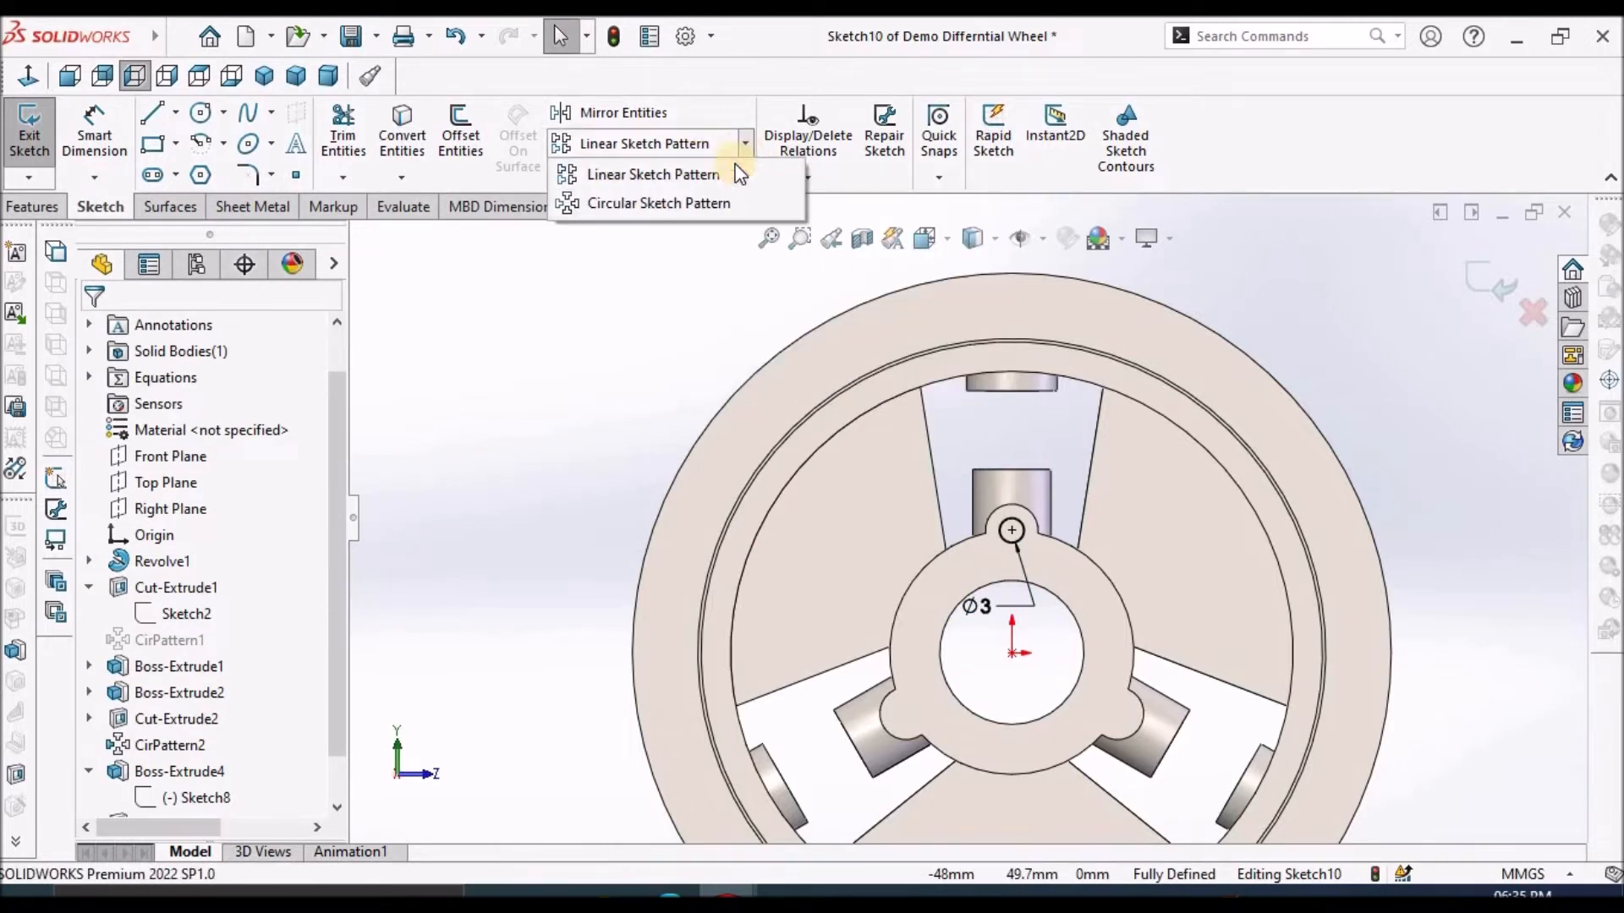
Create a circular sketch pattern of the 3 mm circle about the origin with 3 equally spaced instances over 360 degrees.
left_click(692, 202)
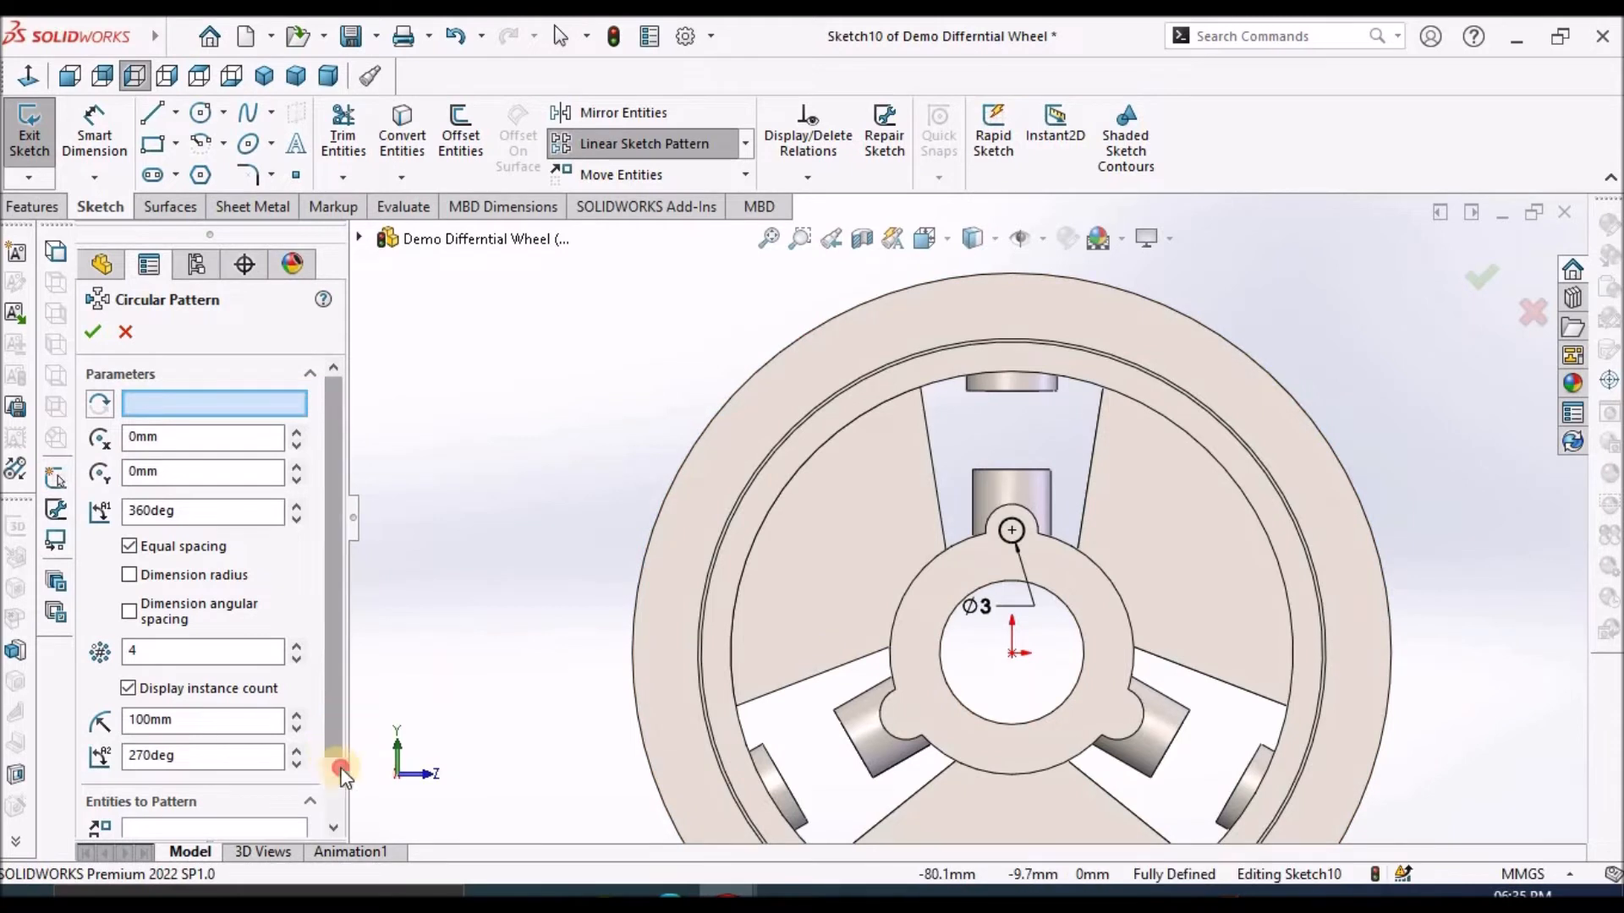
left_click_drag(337, 734, 337, 795)
left_click(299, 755)
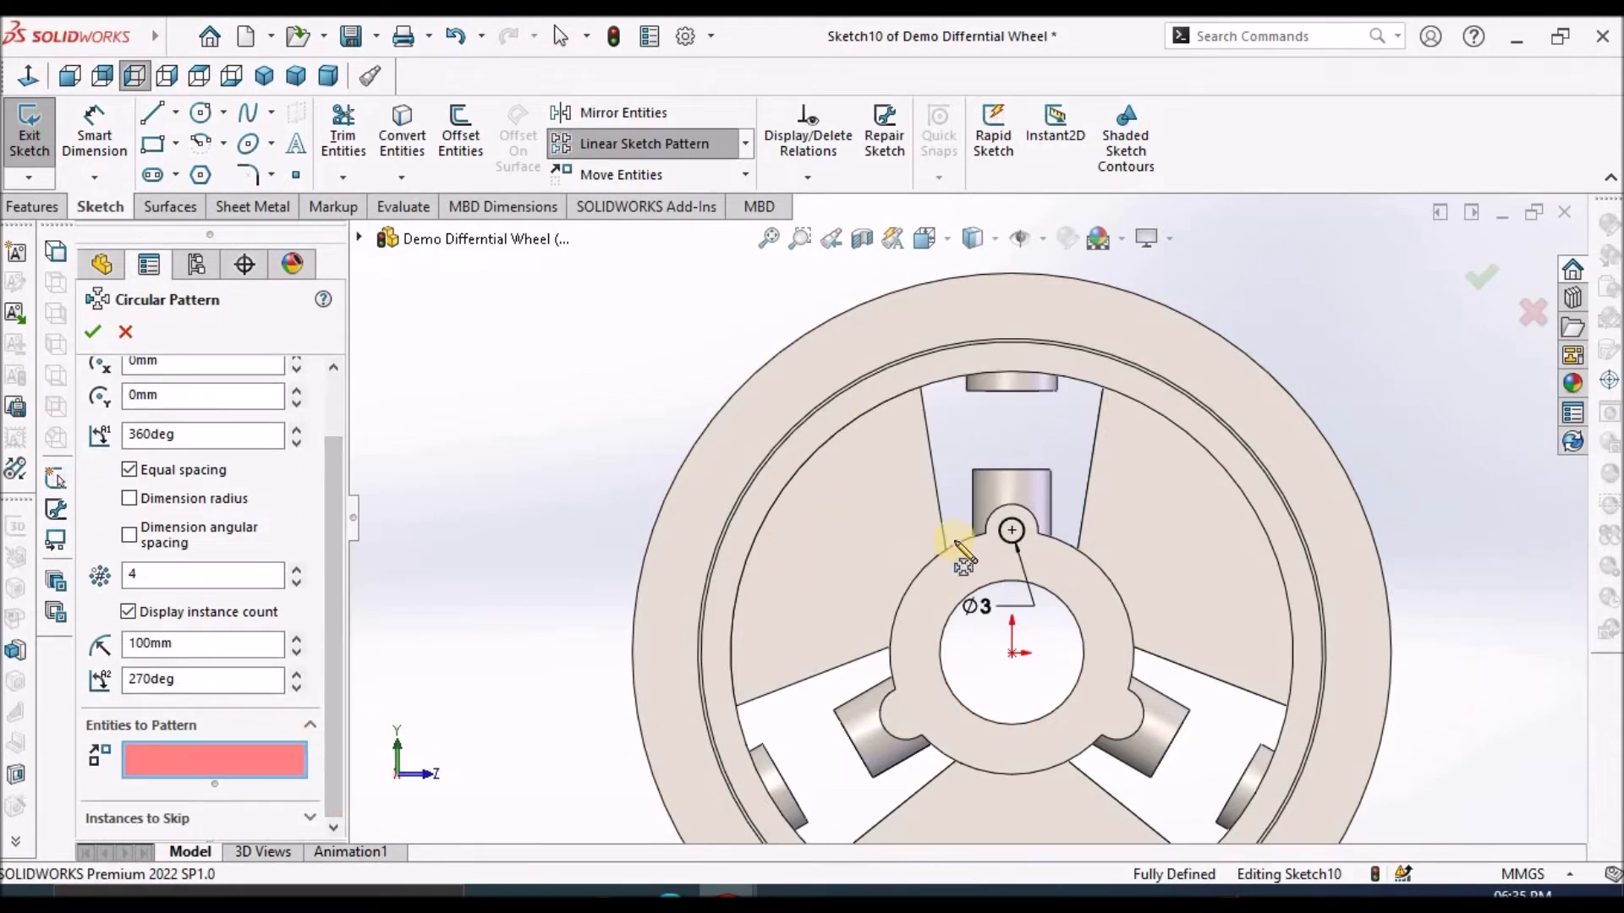
left_click(1014, 531)
left_click(206, 578)
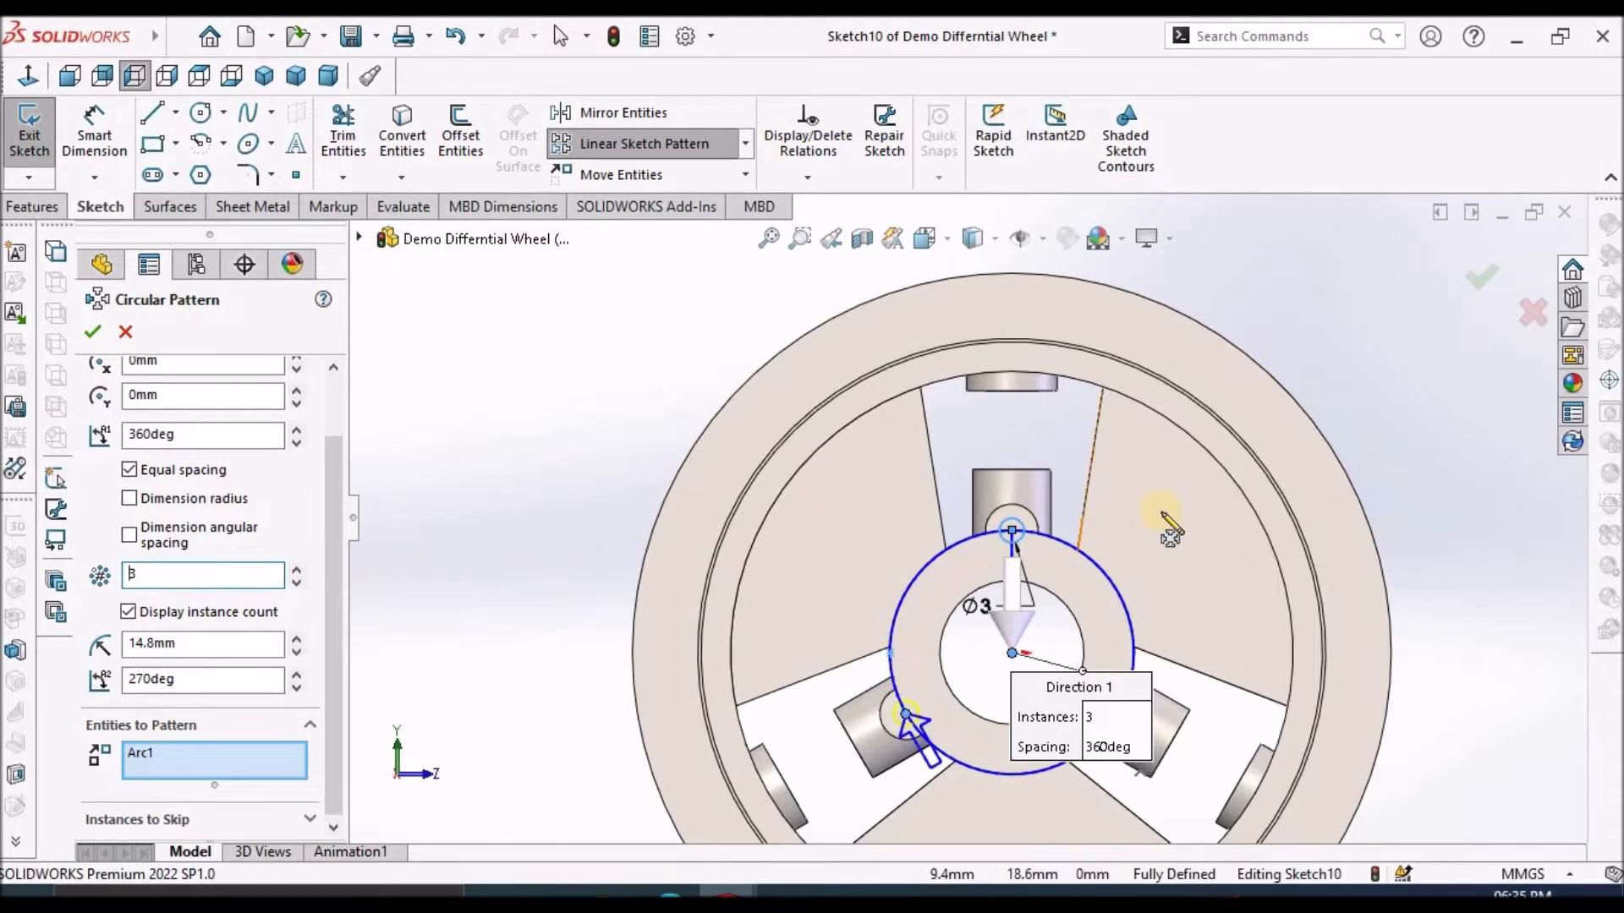
scroll(1168, 529, "down", 1)
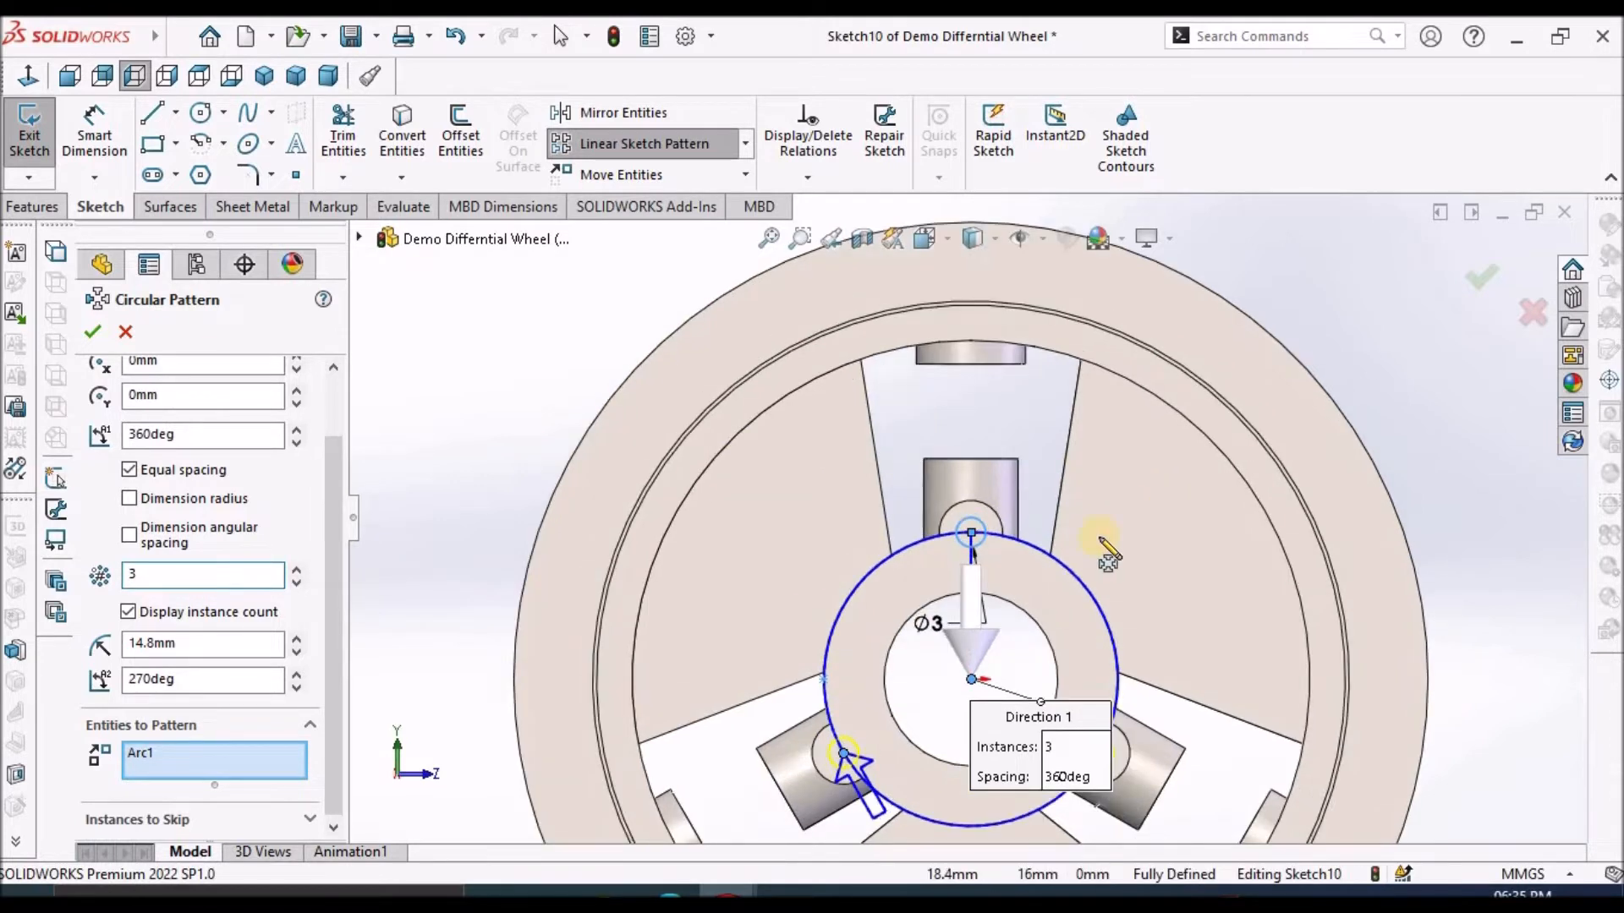
left_click(93, 331)
scroll(963, 520, "up", 1)
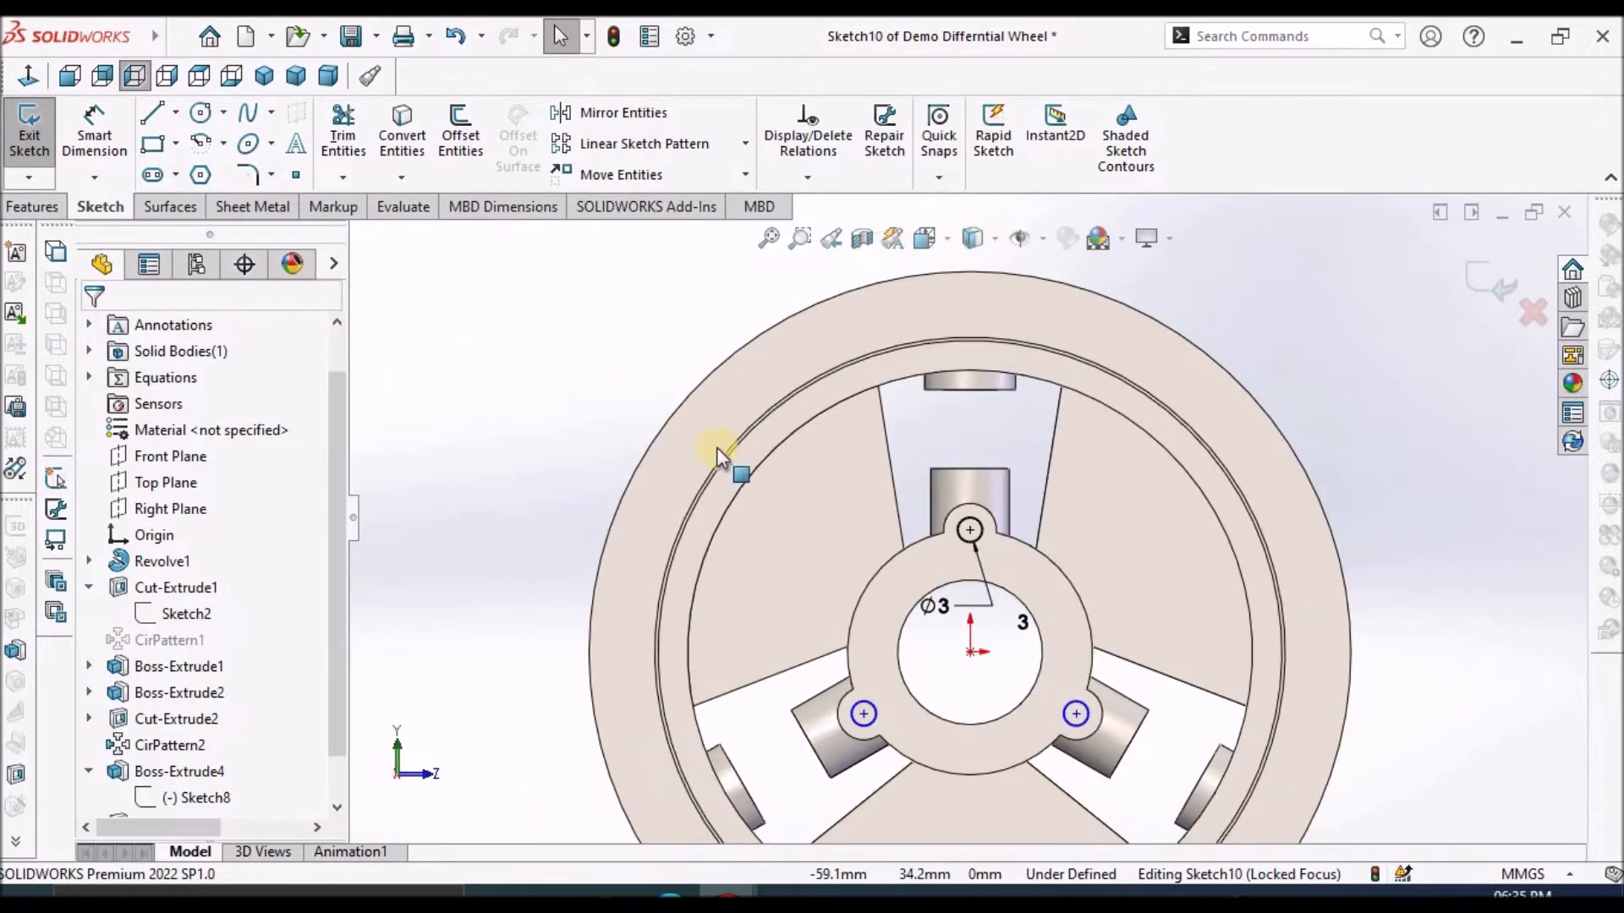
Sketch a large circle centred on the origin, running within the wheel's outer flange.
left_click(199, 115)
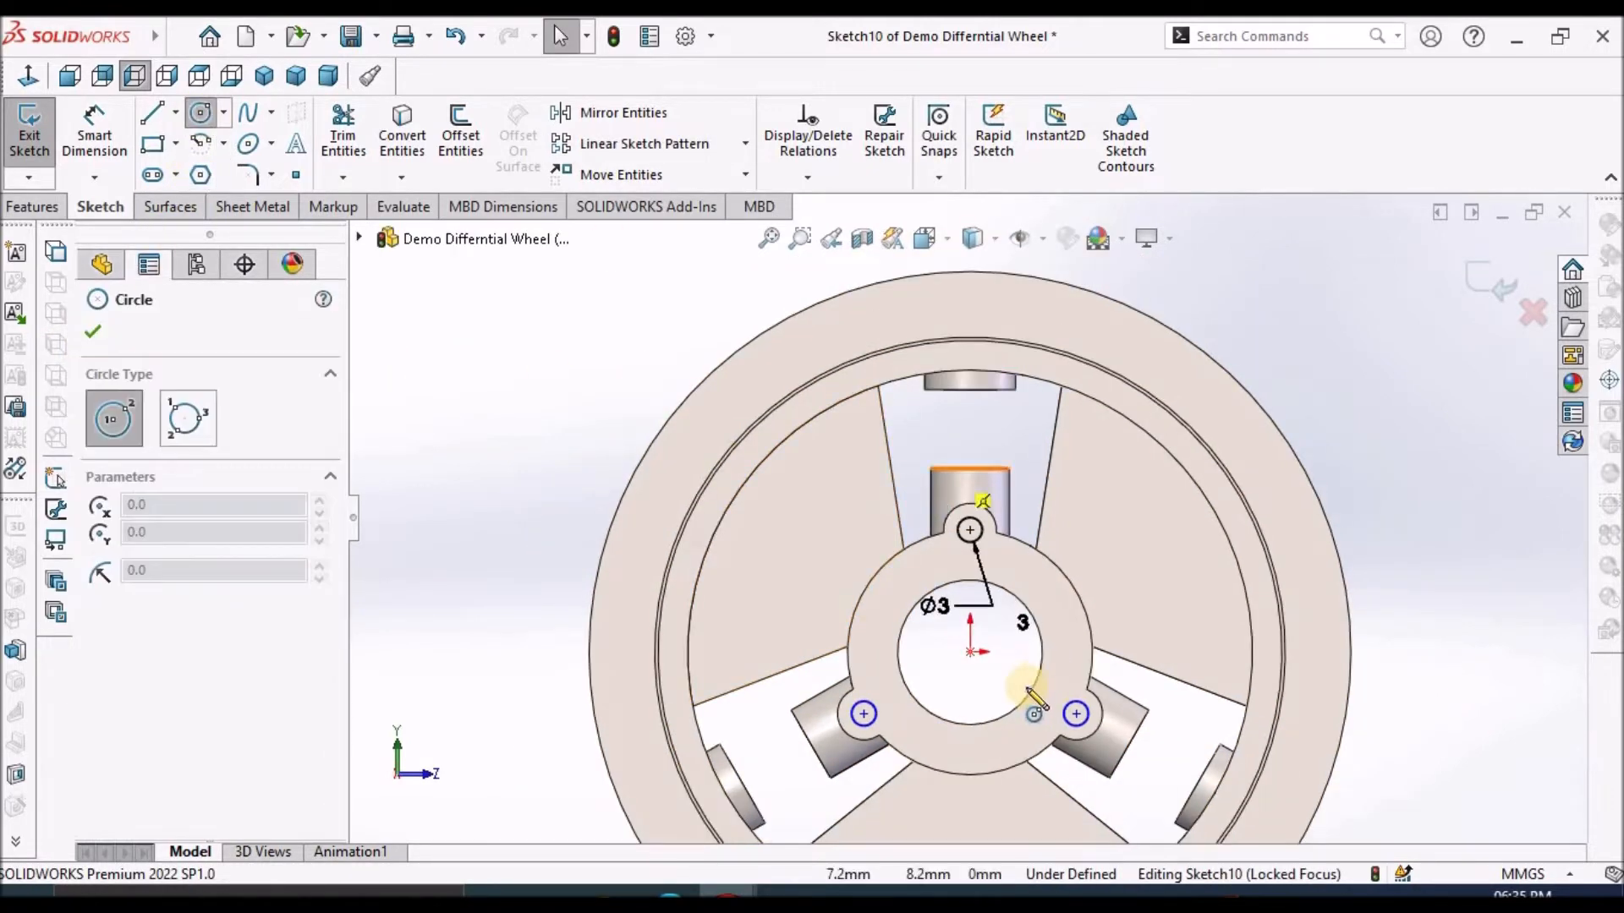
left_click(970, 651)
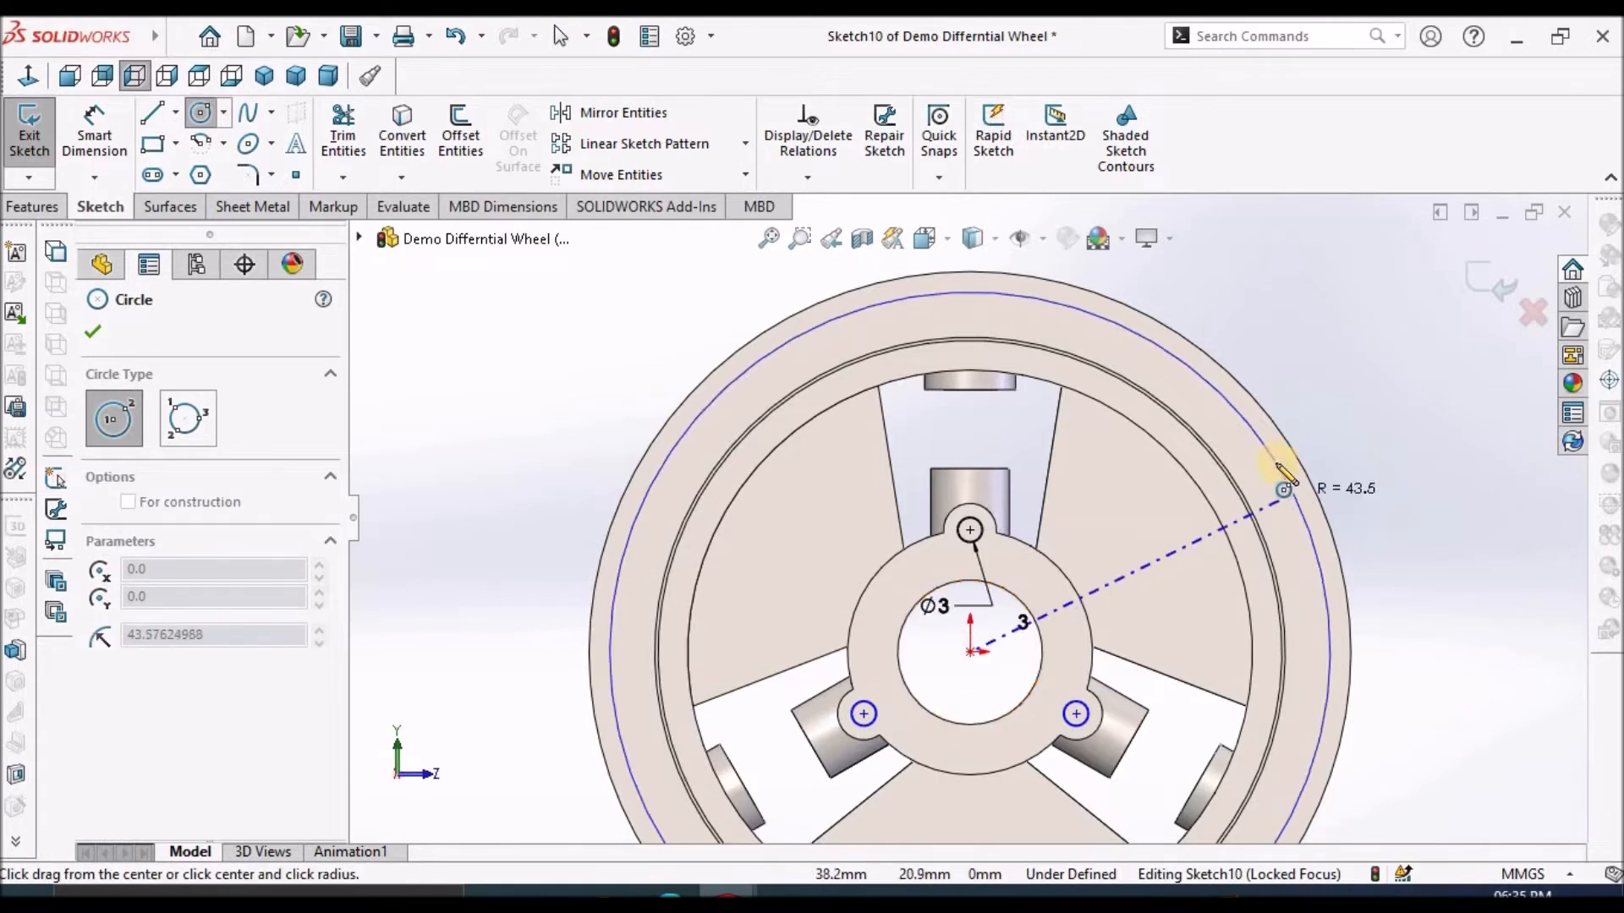
left_click(1070, 438)
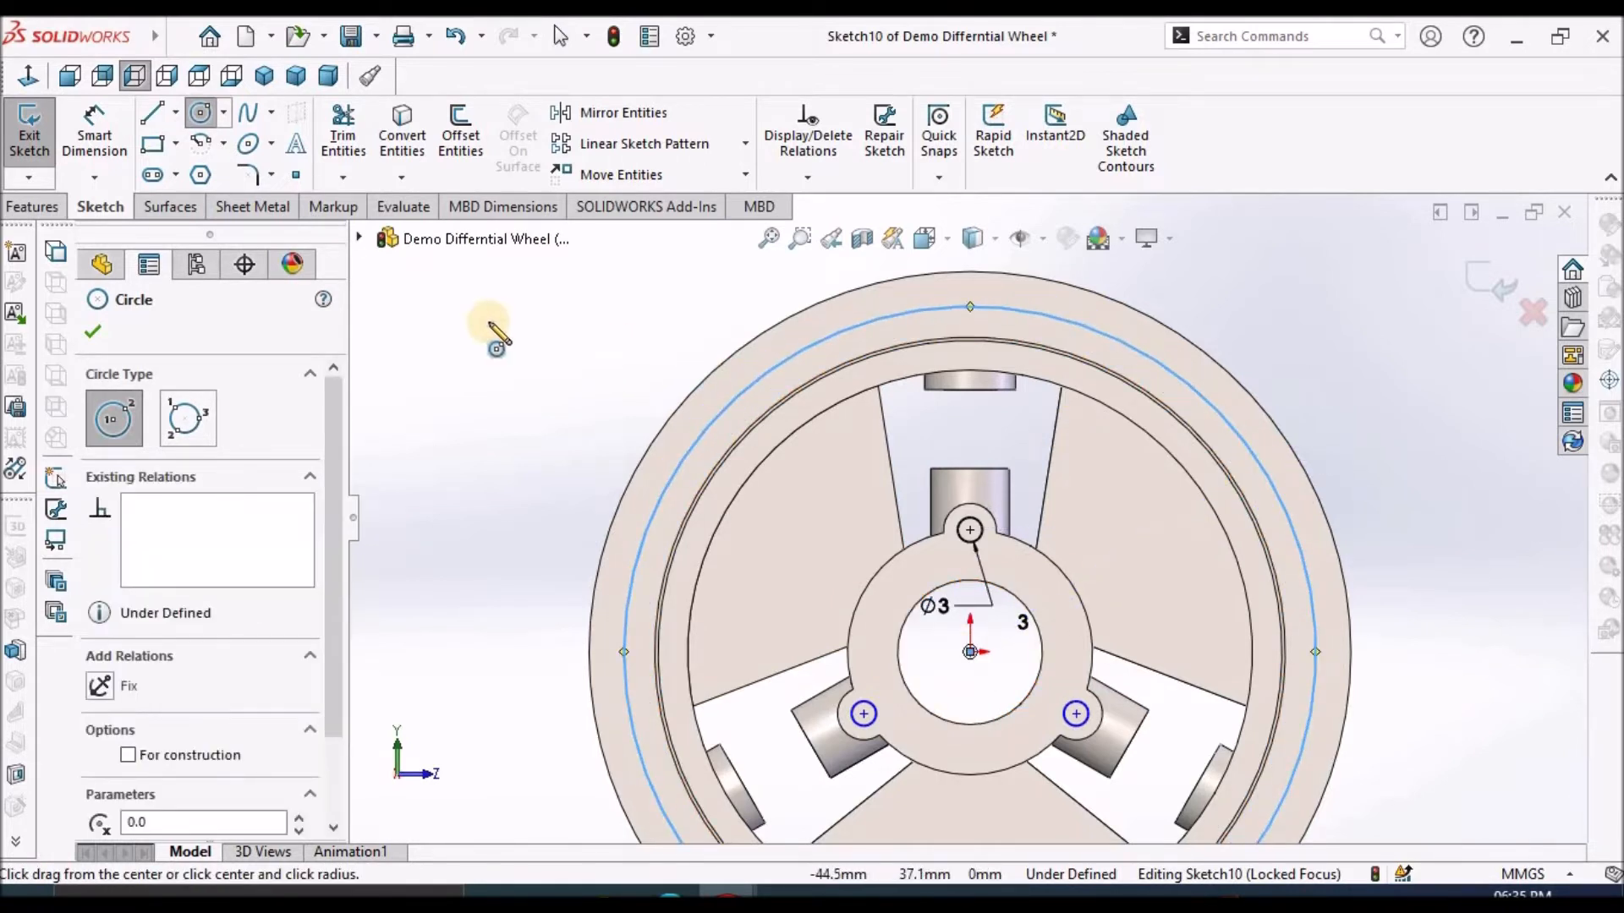
right_click(489, 328)
left_click(507, 410)
Dimension the flange circle's diameter as 84.1 mm and convert the circle to construction geometry.
mouse_move(728, 898)
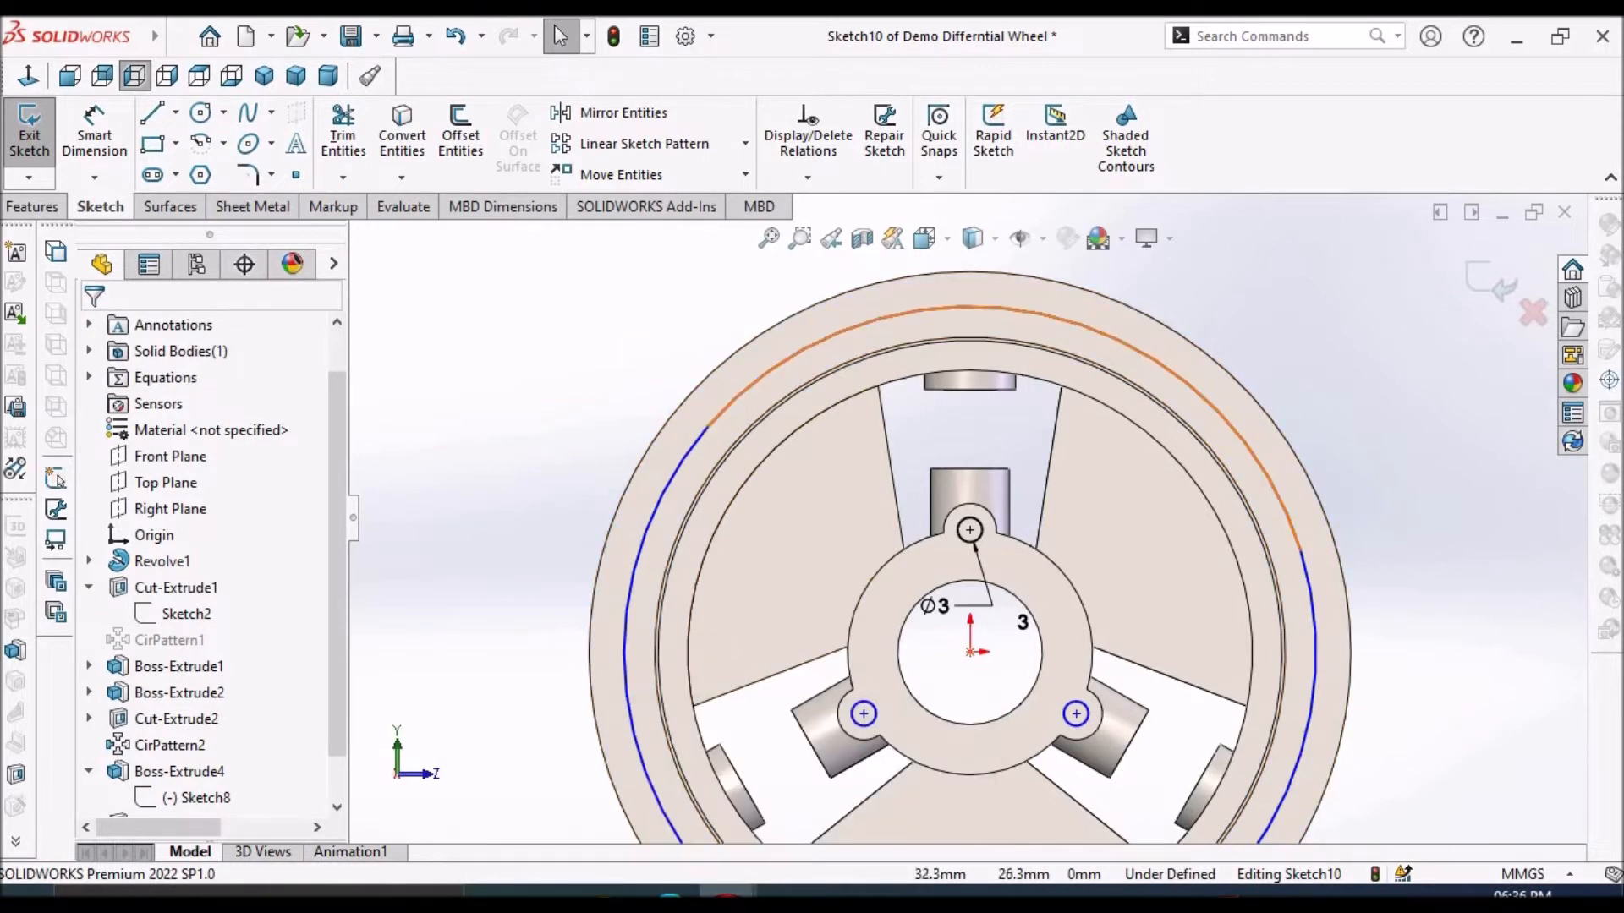
left_click(160, 142)
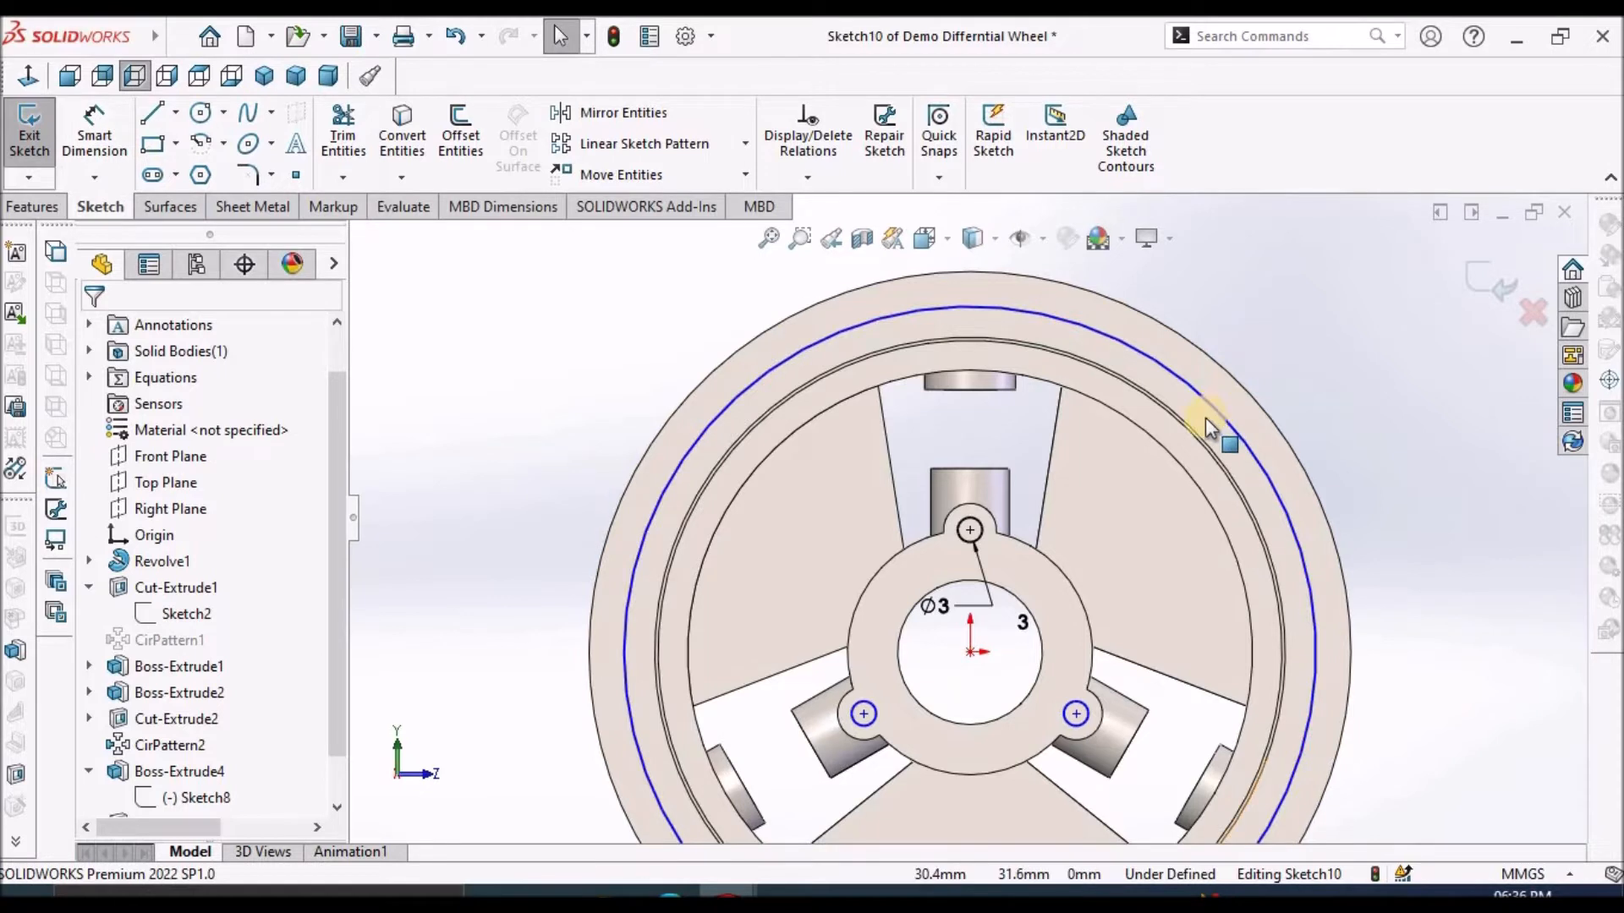
left_click(91, 146)
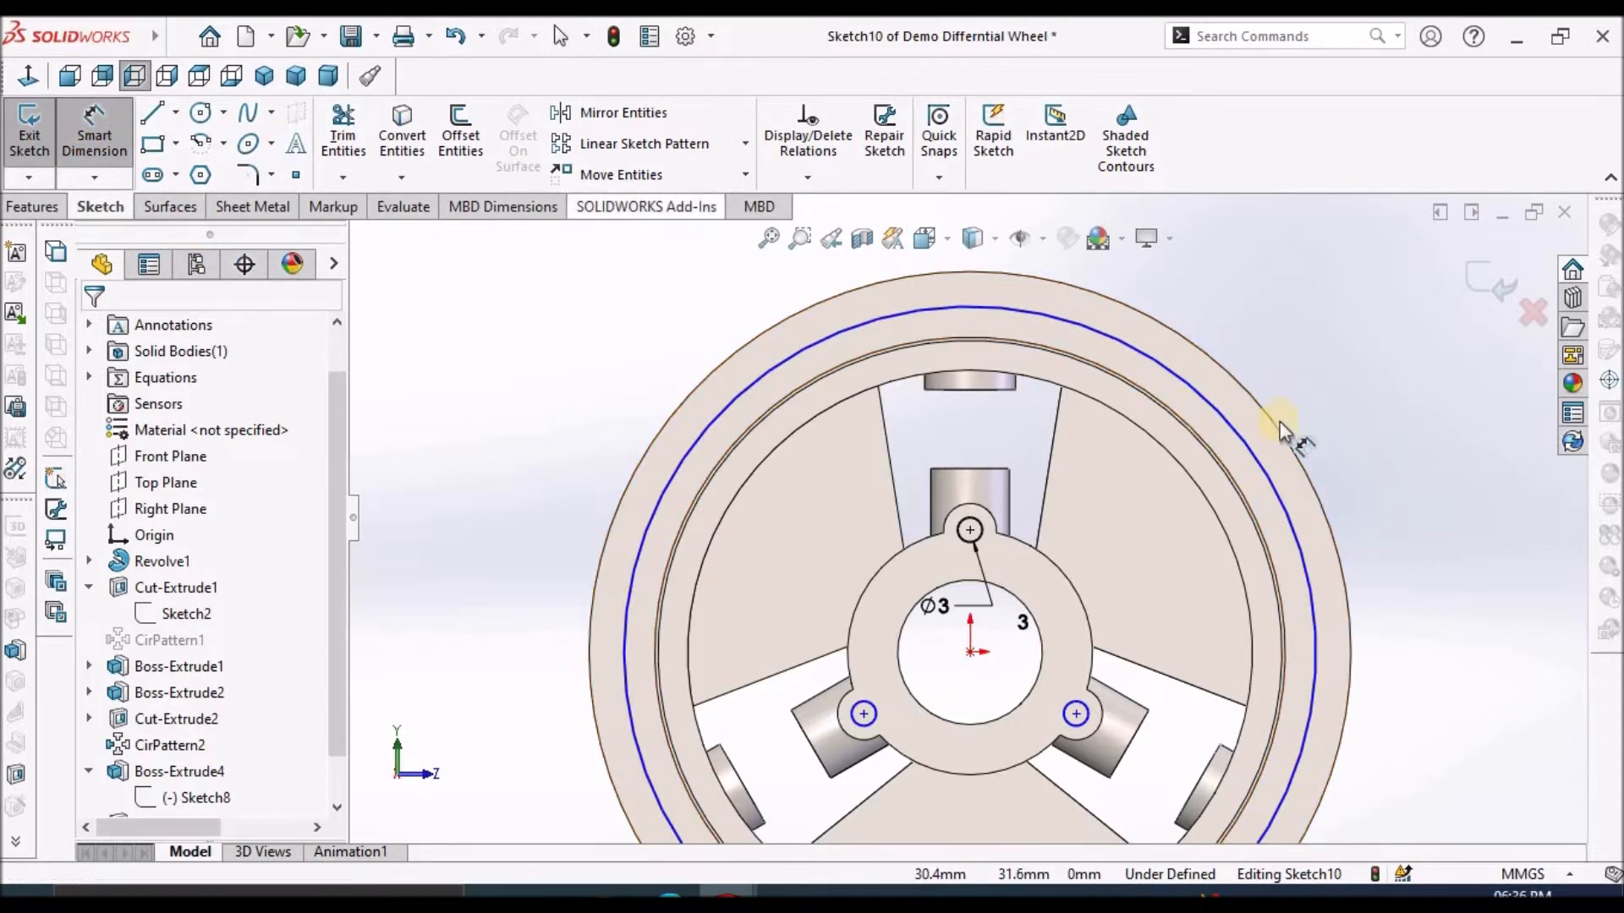
left_click(1232, 430)
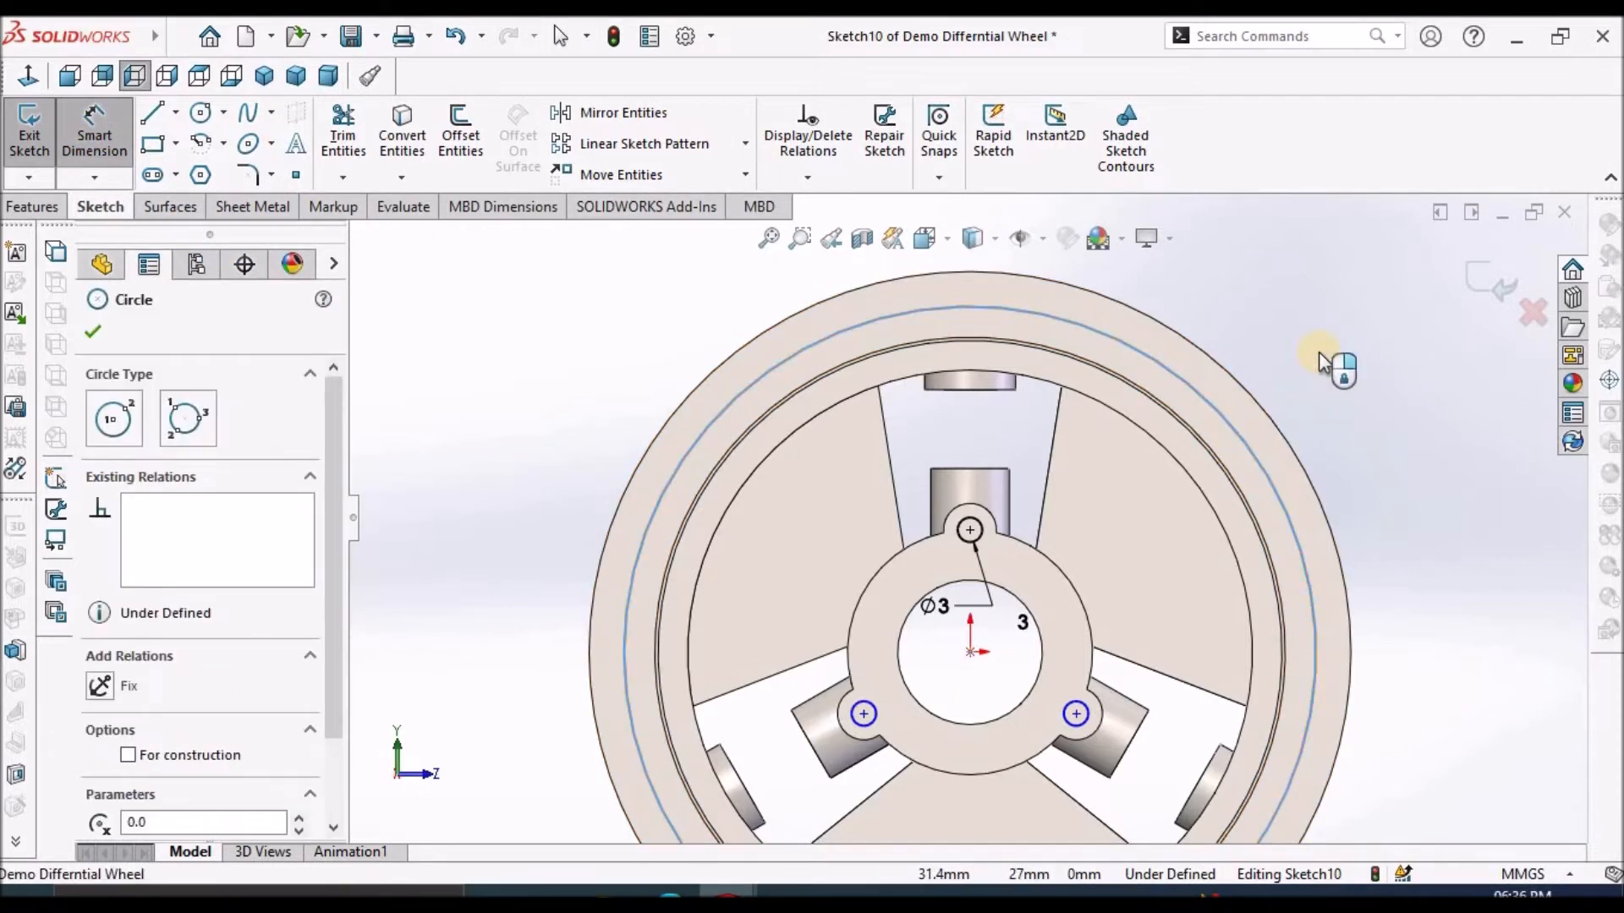
left_click(1142, 404)
type("84.1mm")
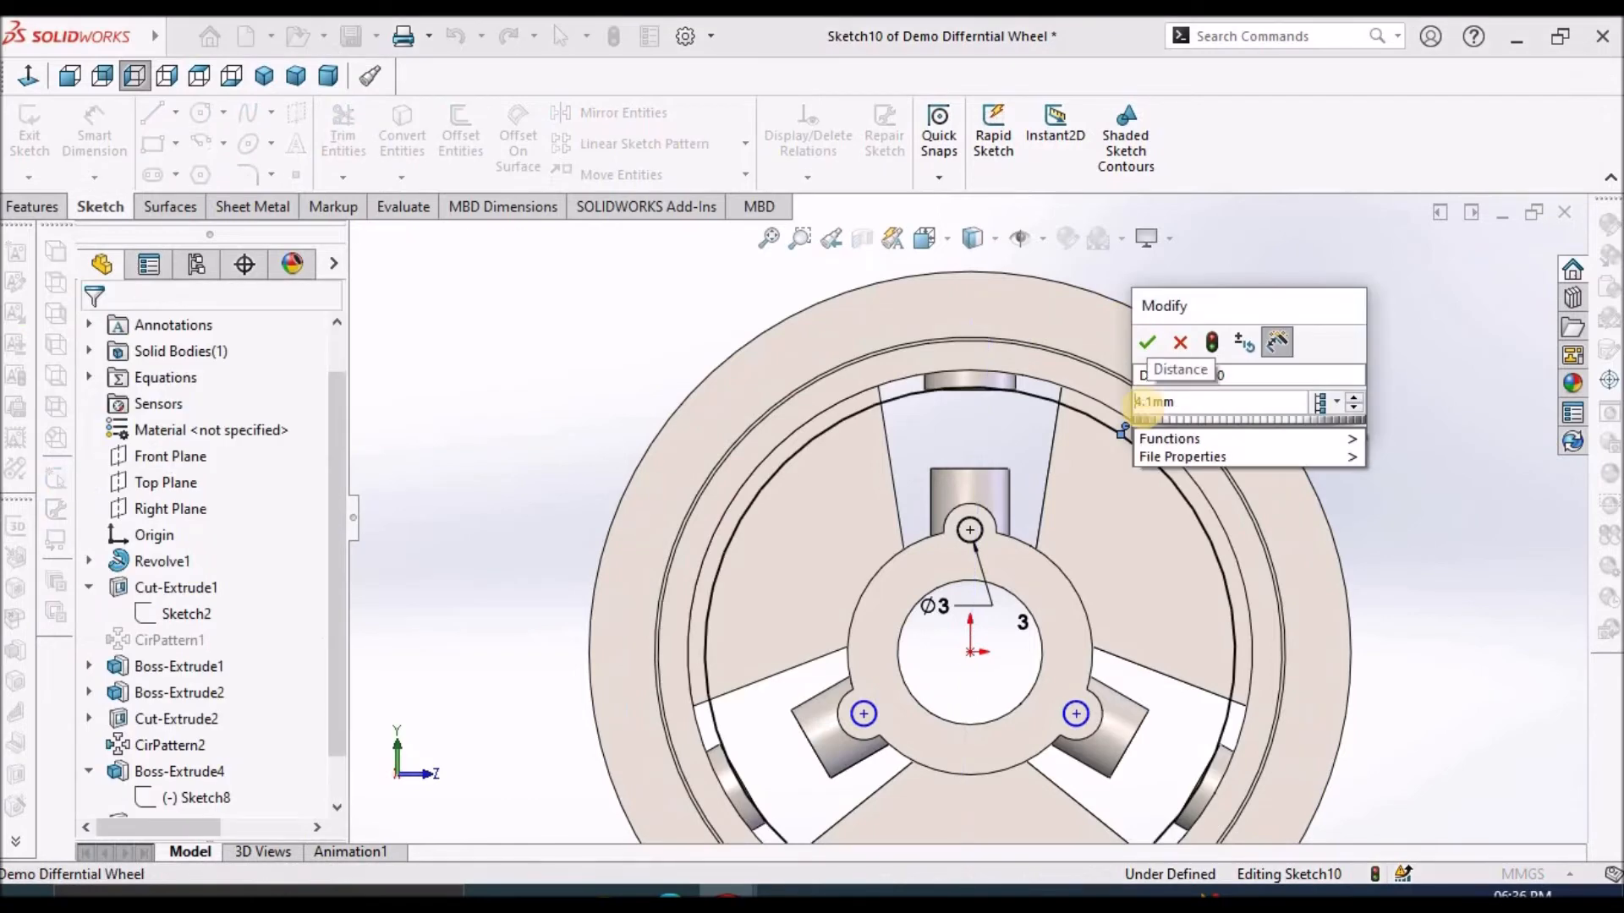
key("Return")
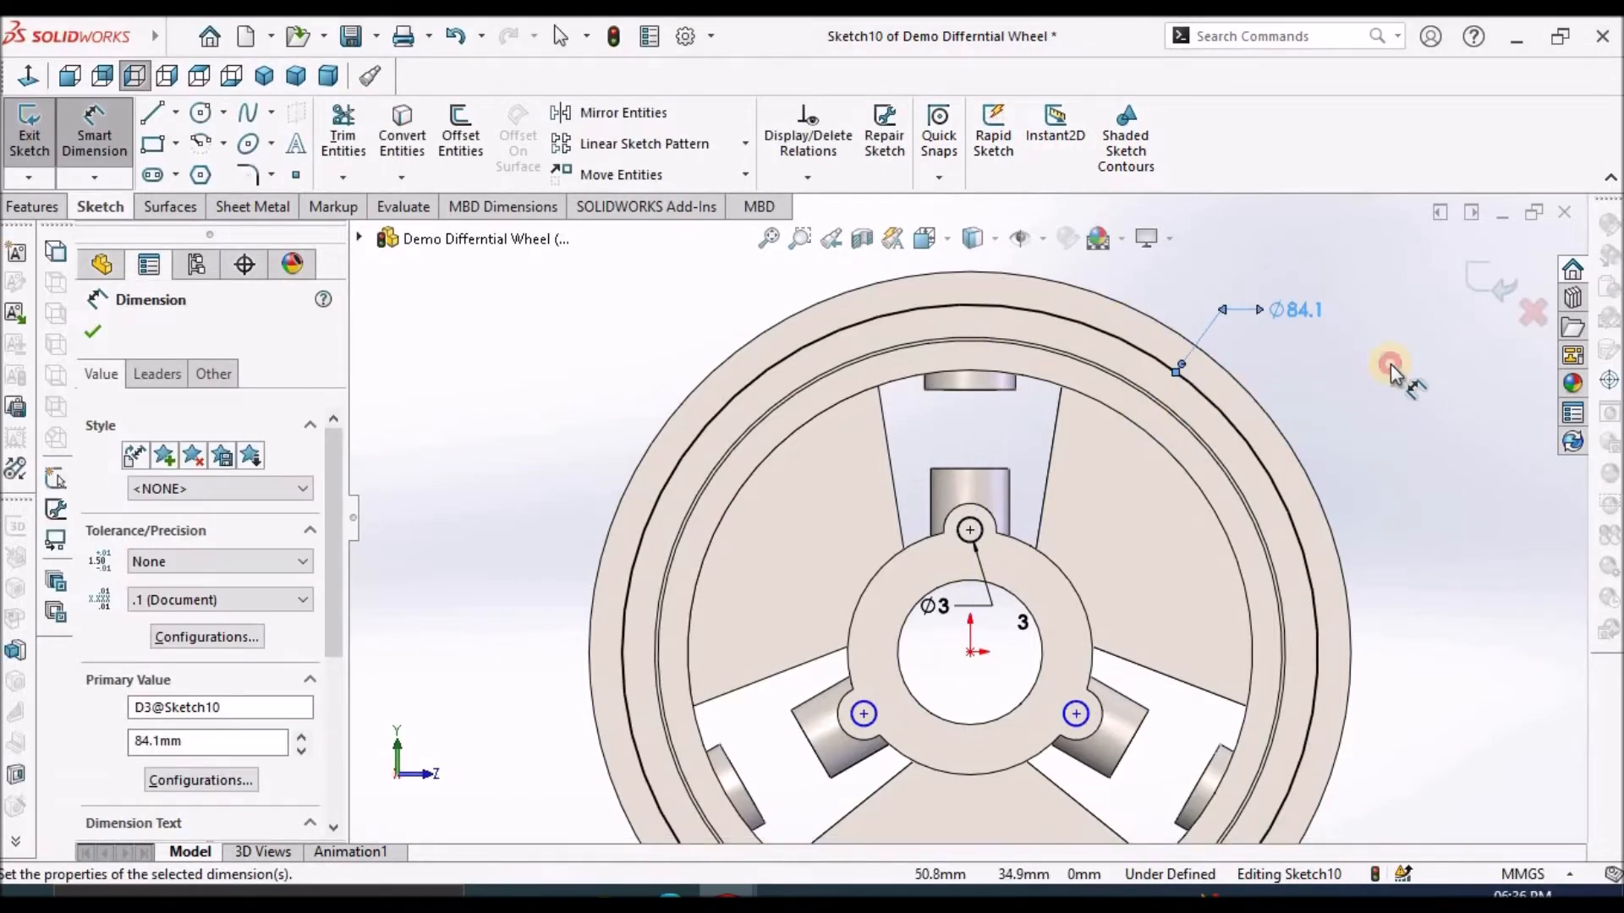
left_click(1391, 364)
key("Escape")
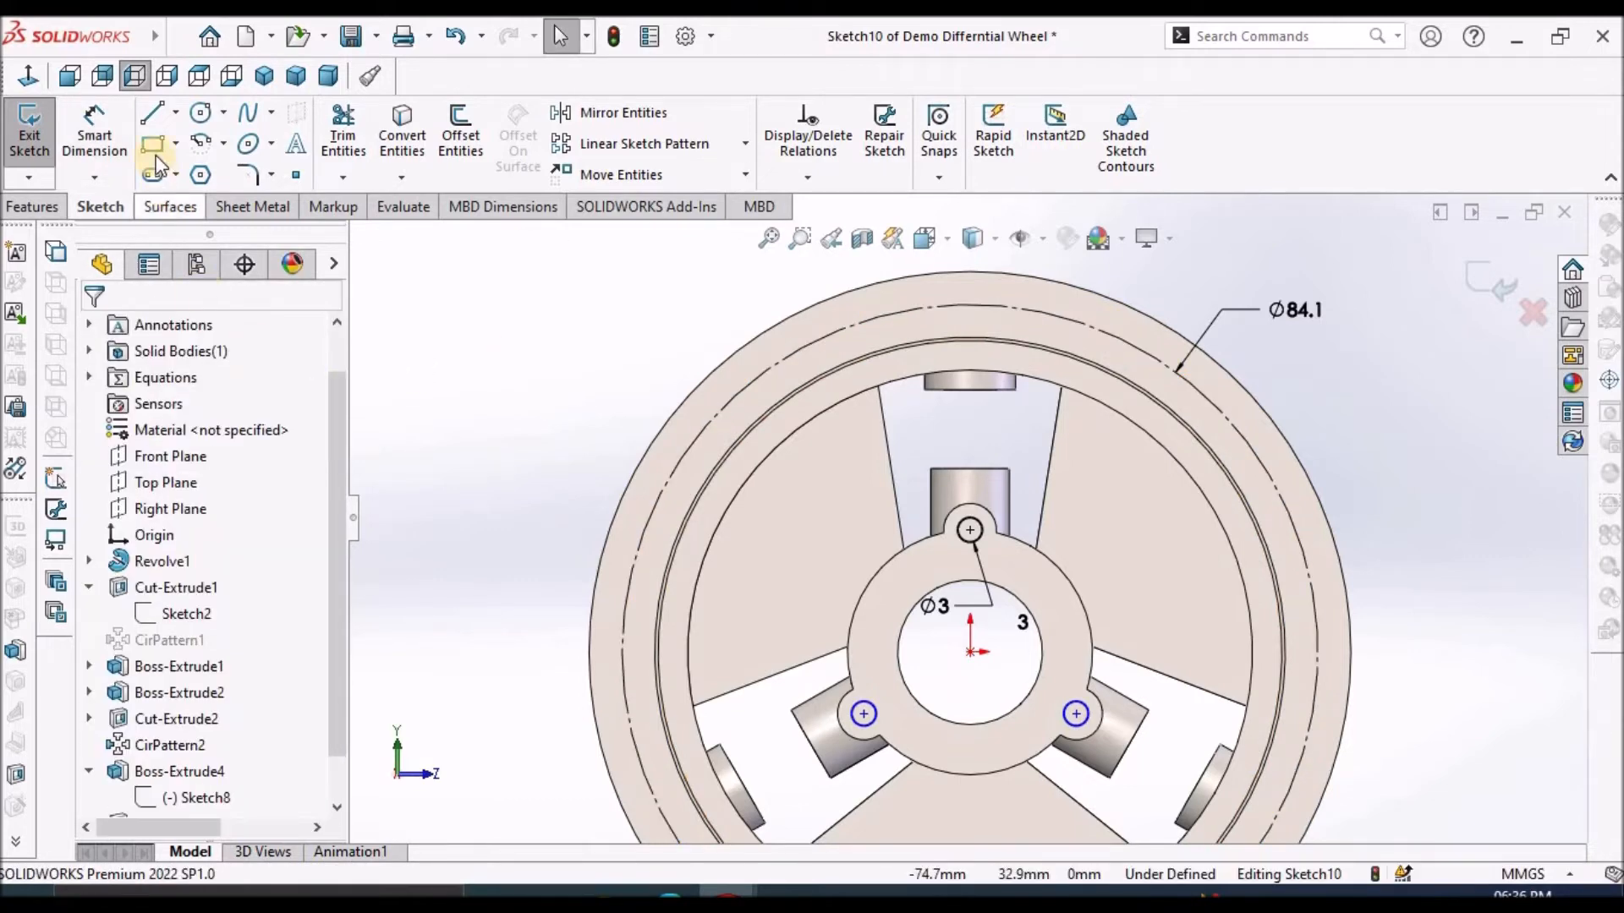
Sketch a hole circle about 3.8 mm in diameter centred on the uppermost point of the 84.1 mm construction circle.
left_click(199, 114)
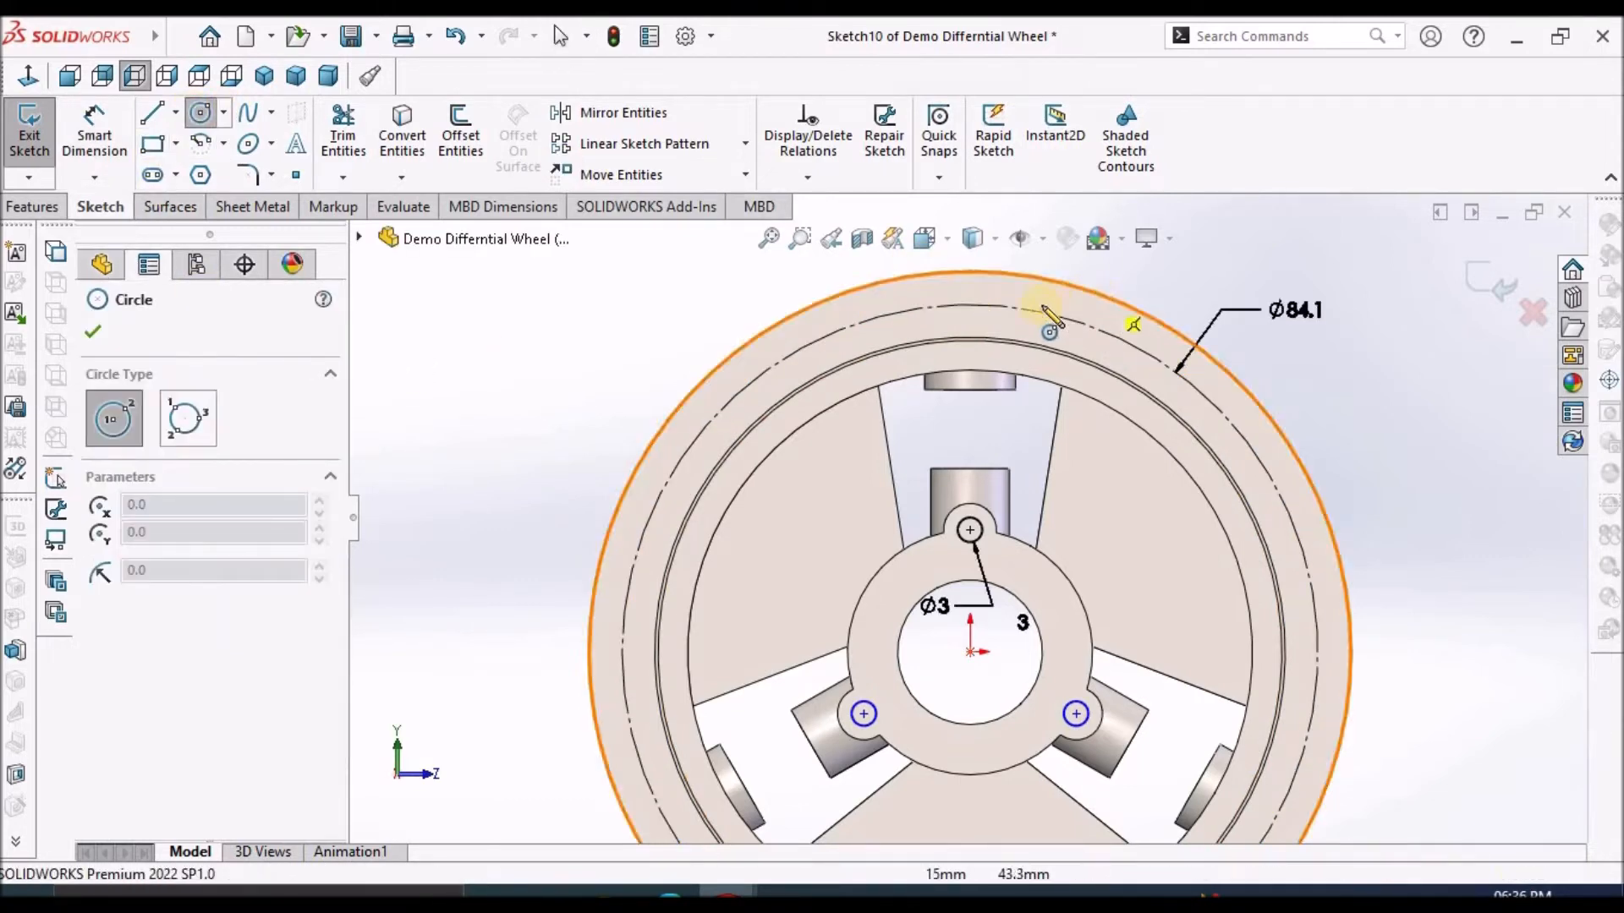
left_click(971, 304)
left_click(981, 296)
right_click(627, 303)
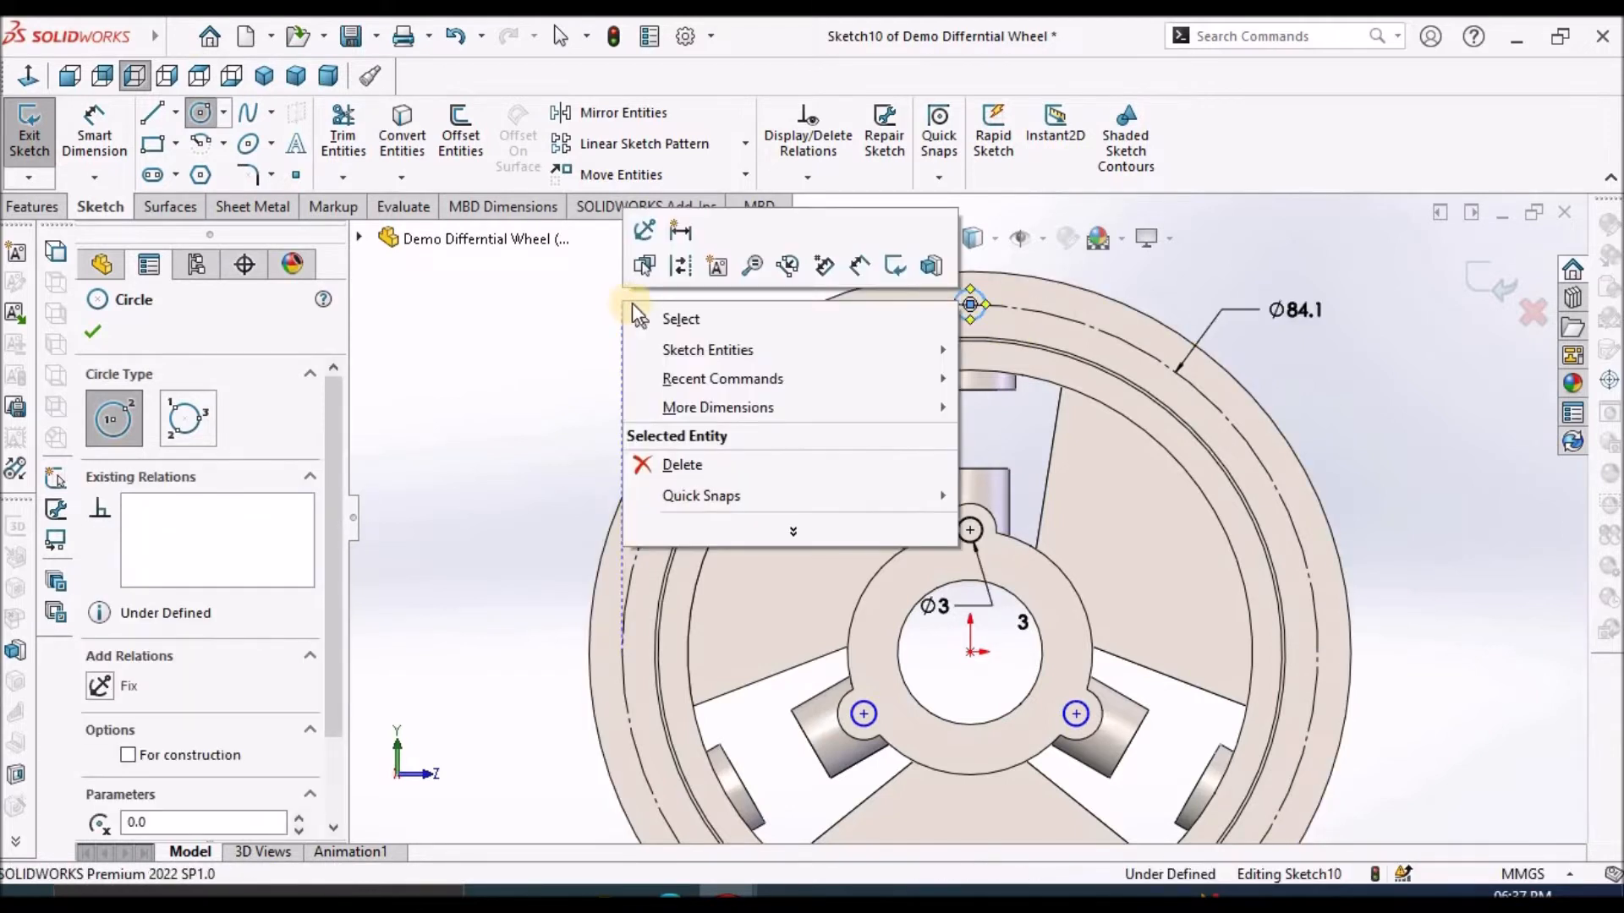
left_click(633, 316)
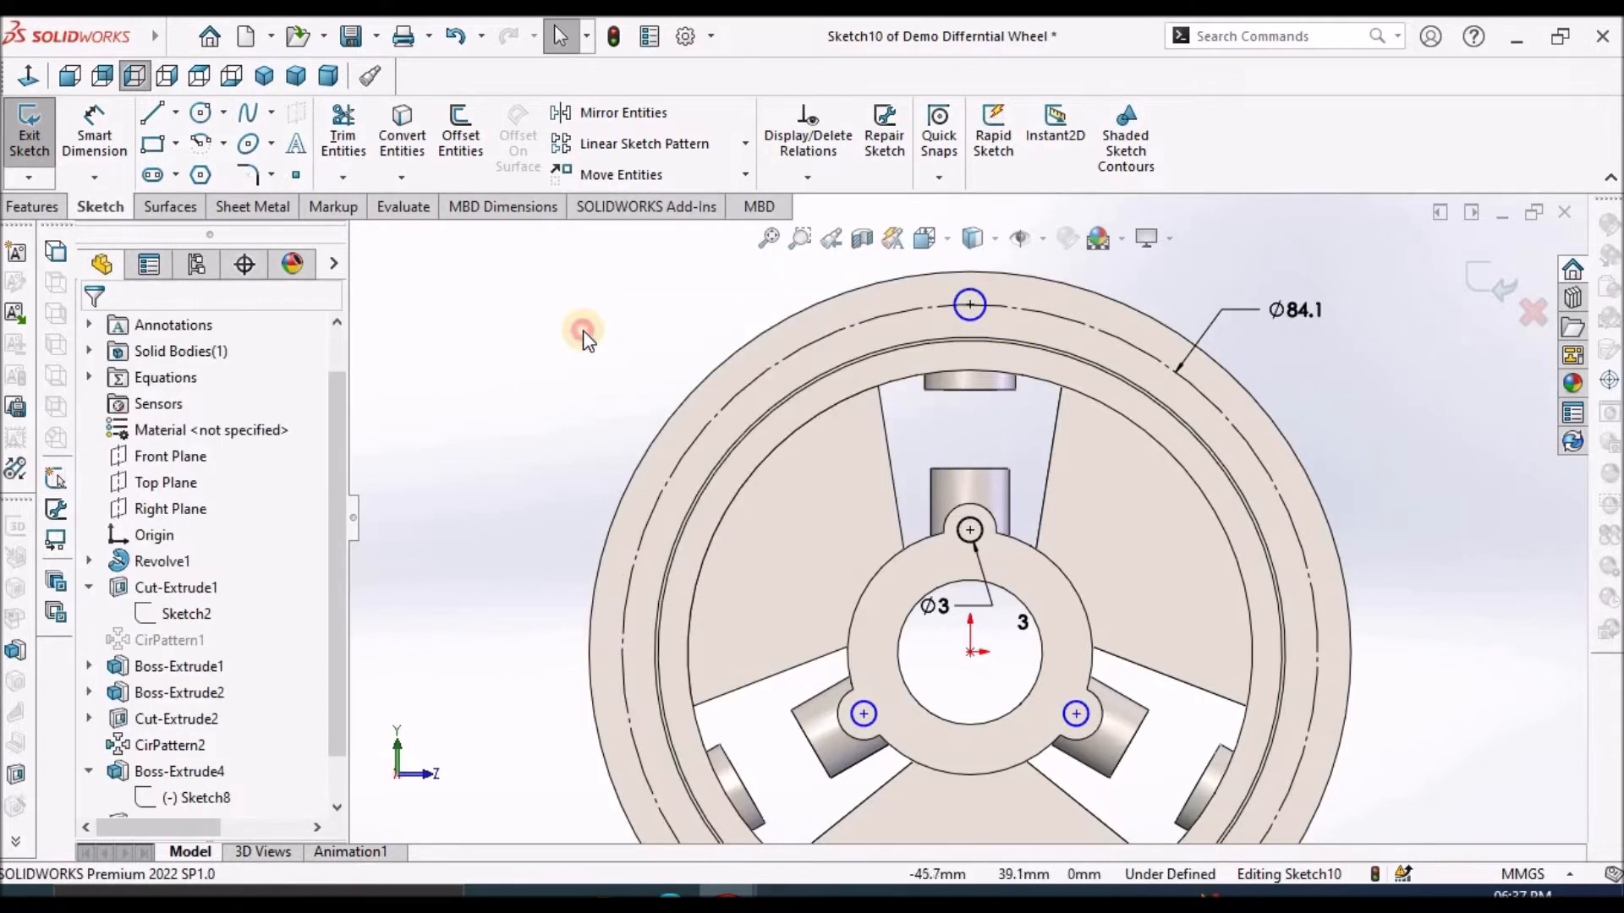
Add an Equal relation between the flange hole circle and the 3 mm circle on the upper hub boss.
left_click(956, 314)
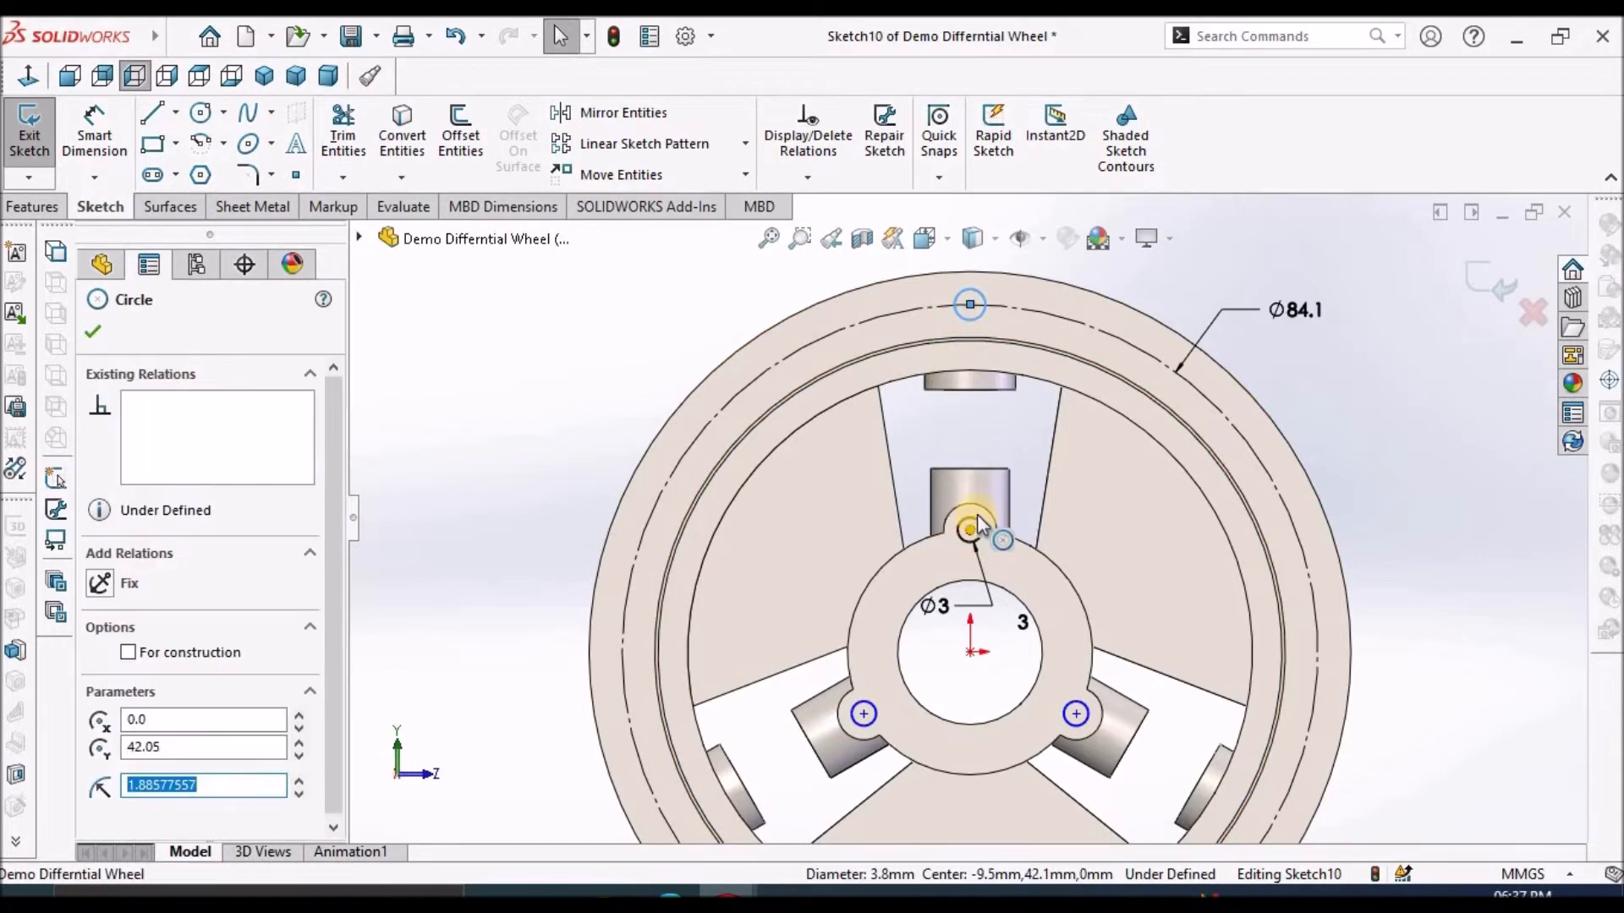
left_click(100, 801)
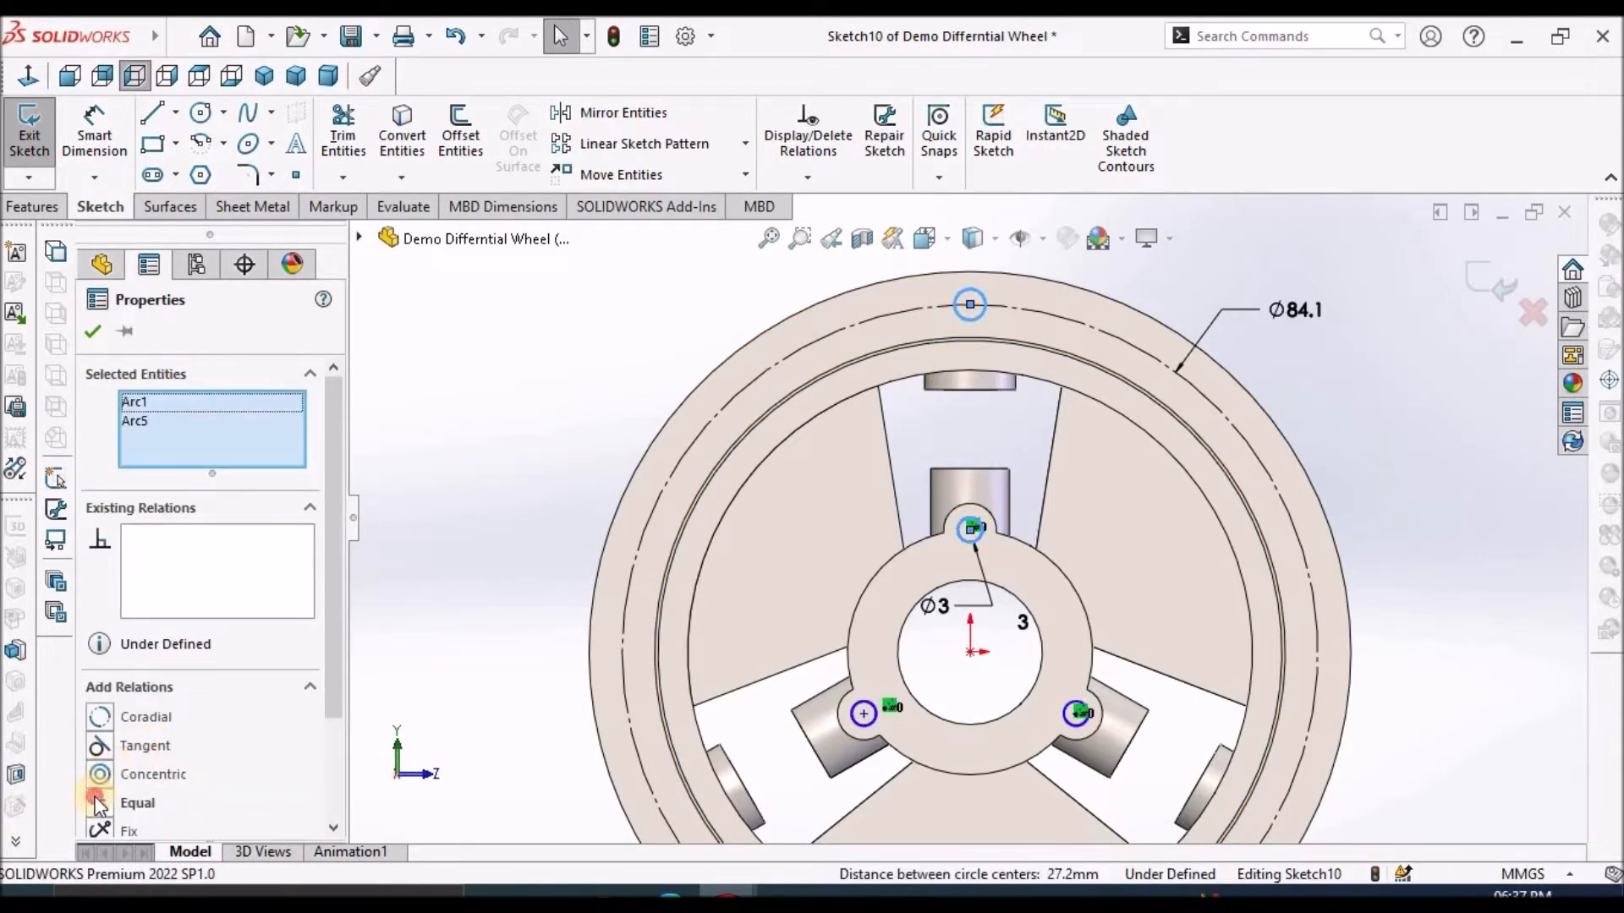
left_click(93, 332)
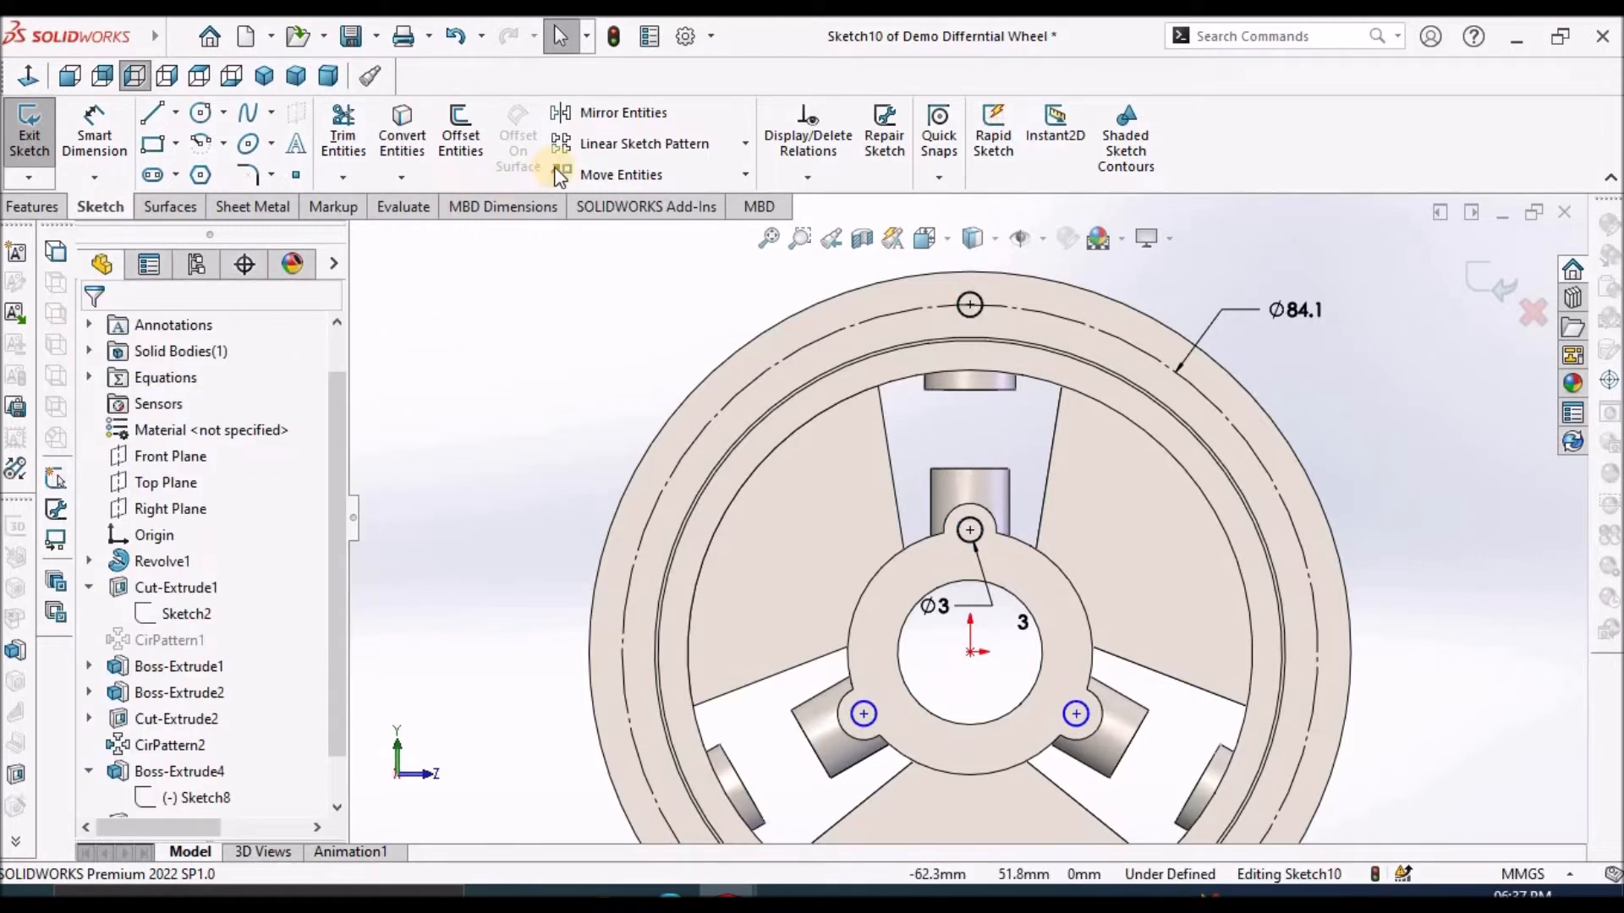
Create a circular sketch pattern of the flange hole circle around the wheel's centre.
left_click(744, 145)
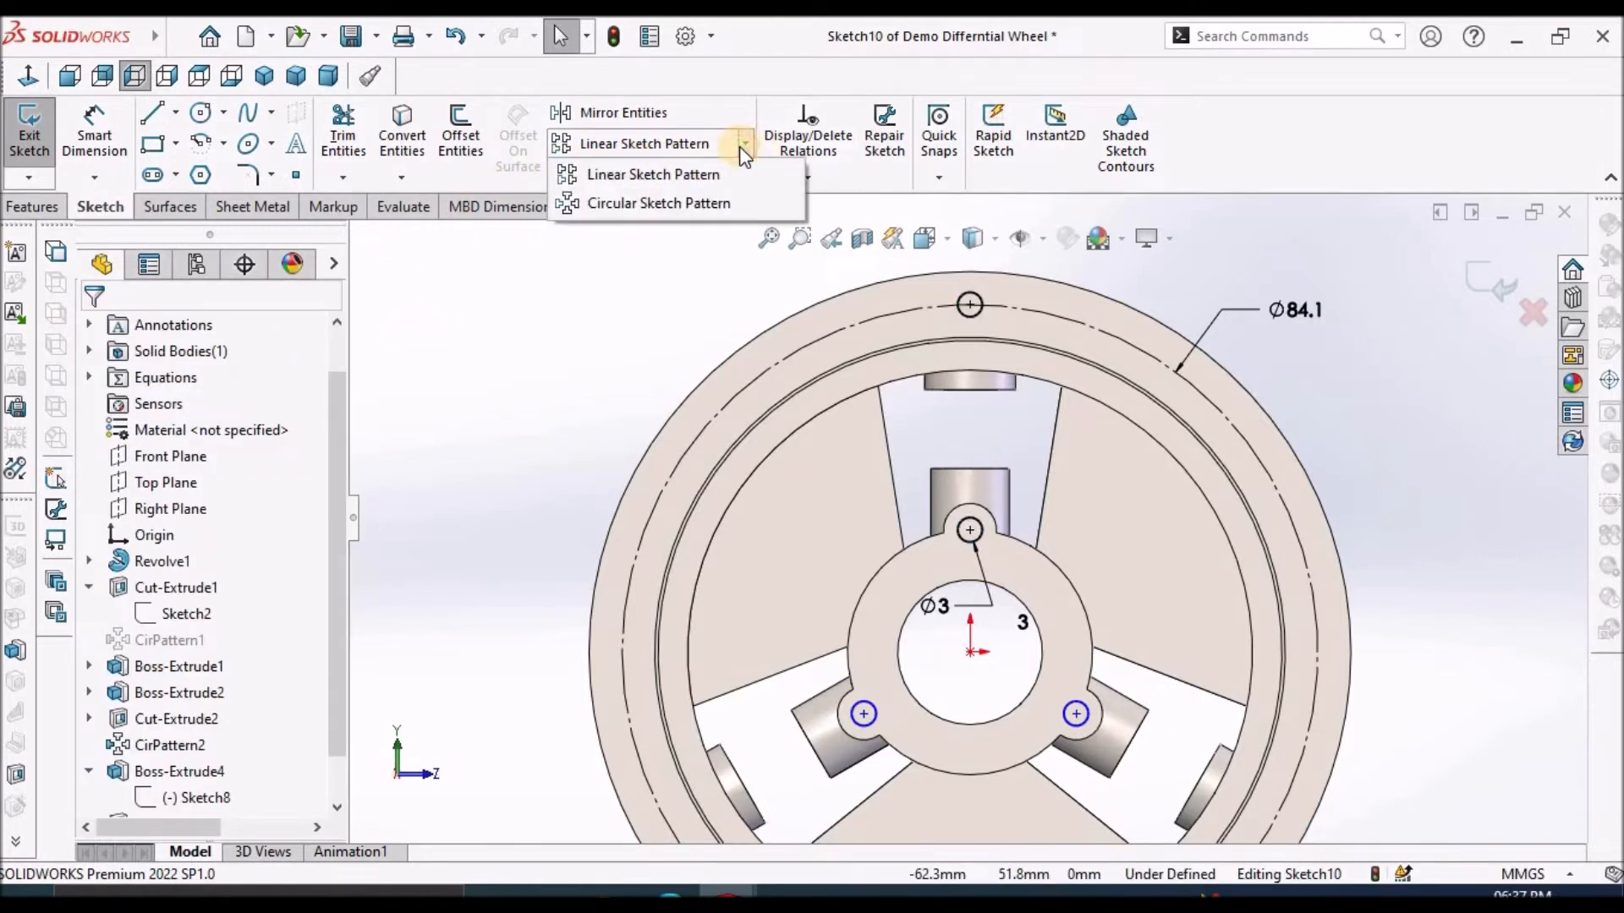
Circular-pattern the small circle on the 84.1 mm construction circle into 8 instances around the origin, with the angular spacing dimensioned.
left_click(695, 198)
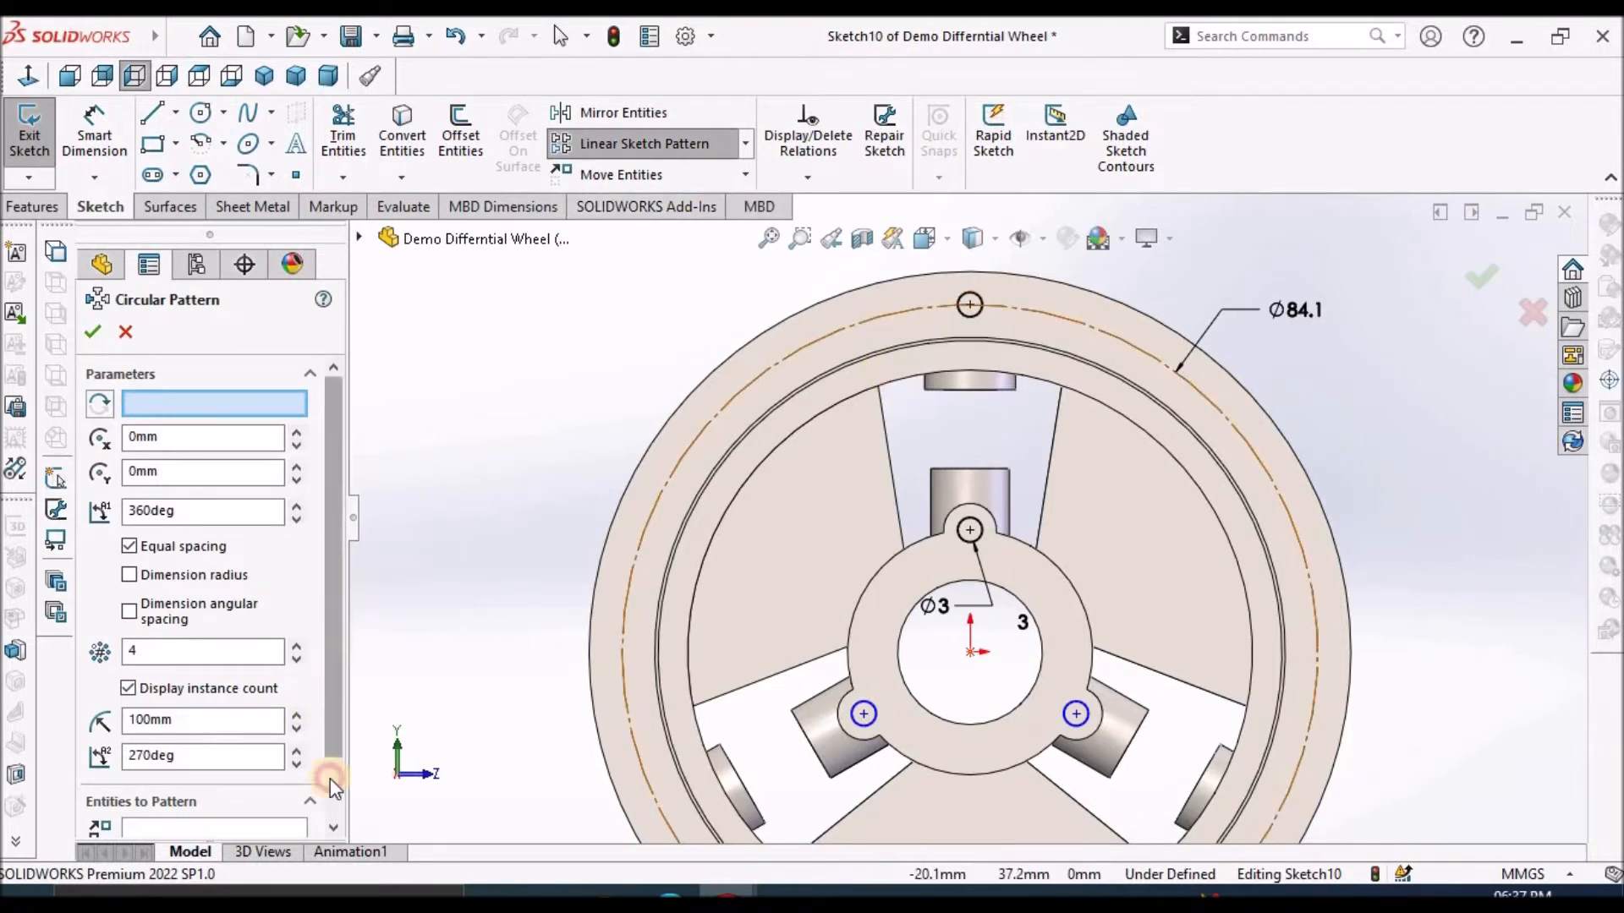
scroll(330, 774, "down", 2)
left_click(209, 763)
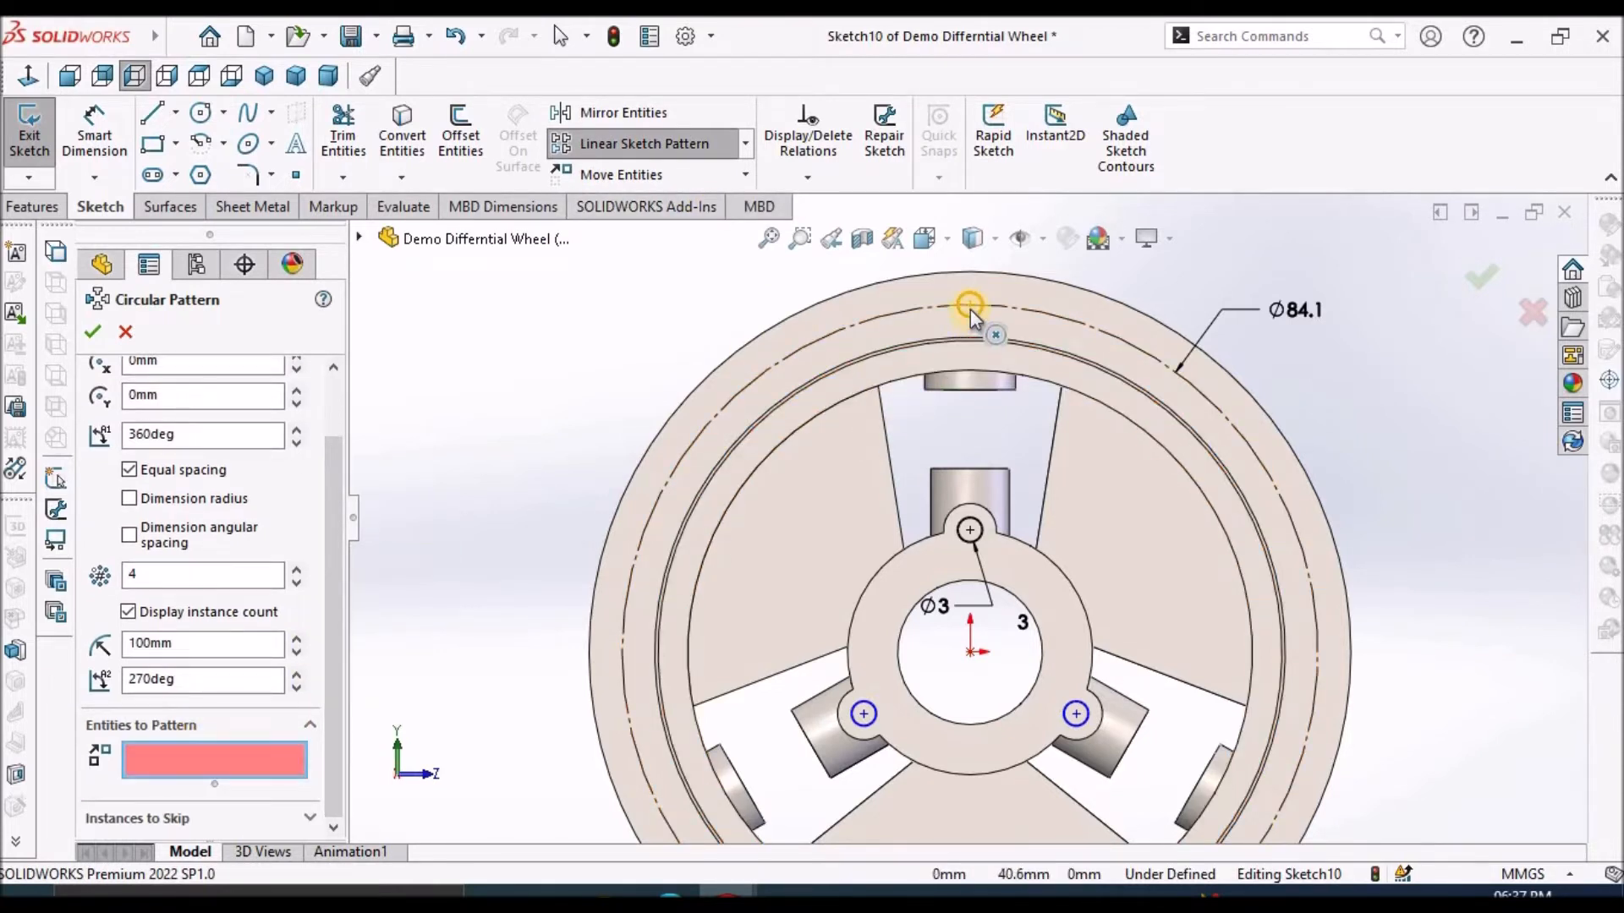
left_click(198, 575)
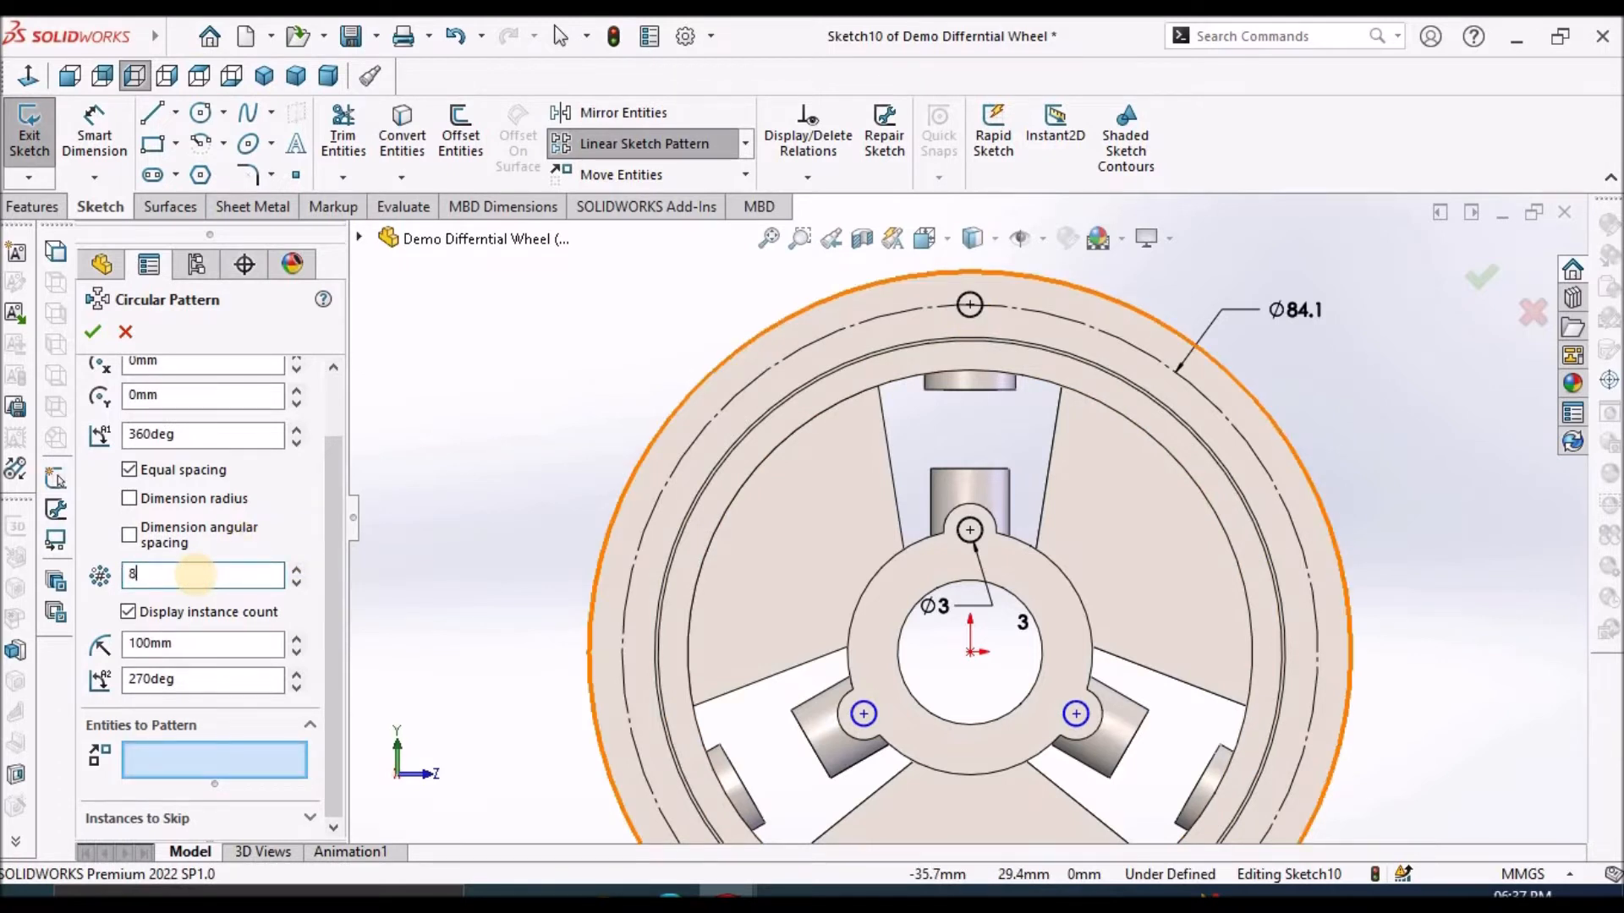
type("8")
left_click(262, 535)
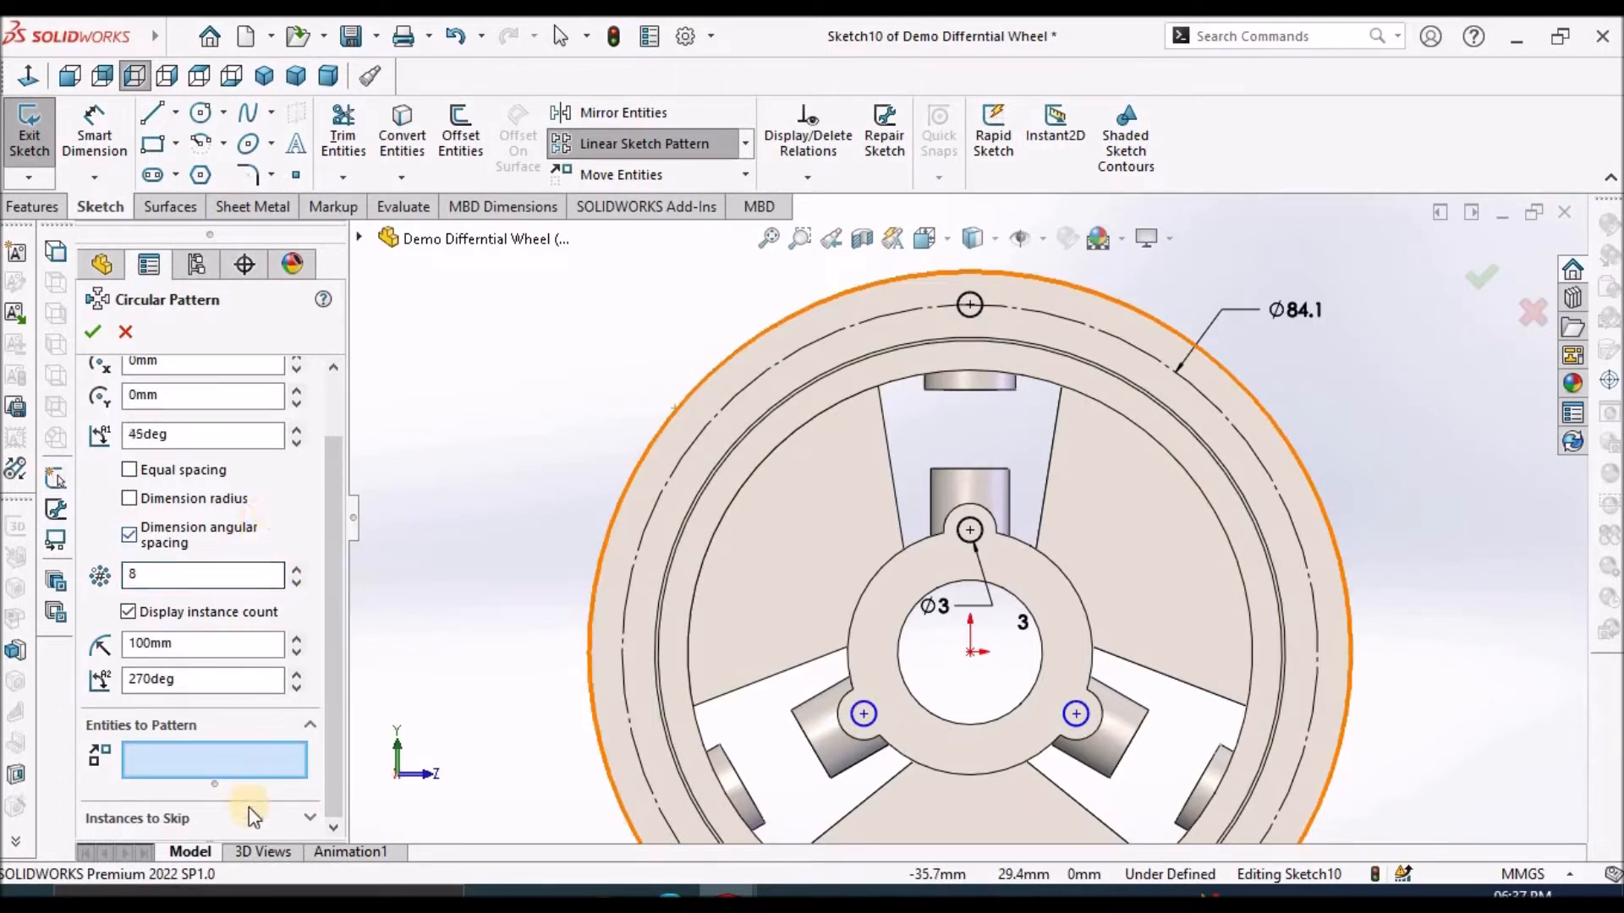
left_click(249, 768)
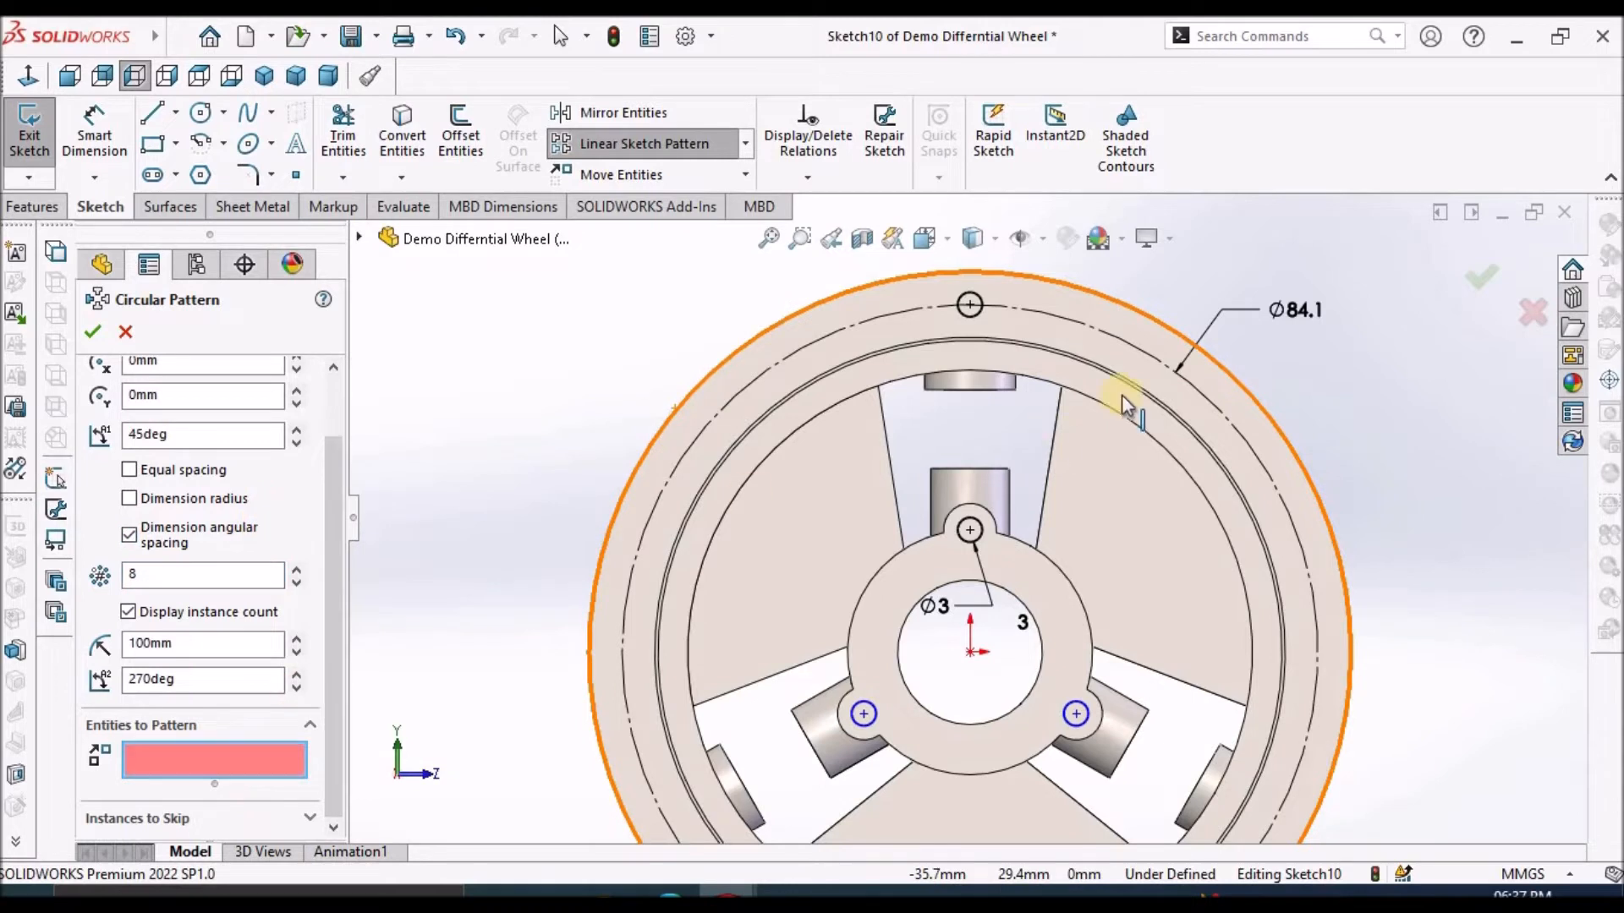
left_click(975, 311)
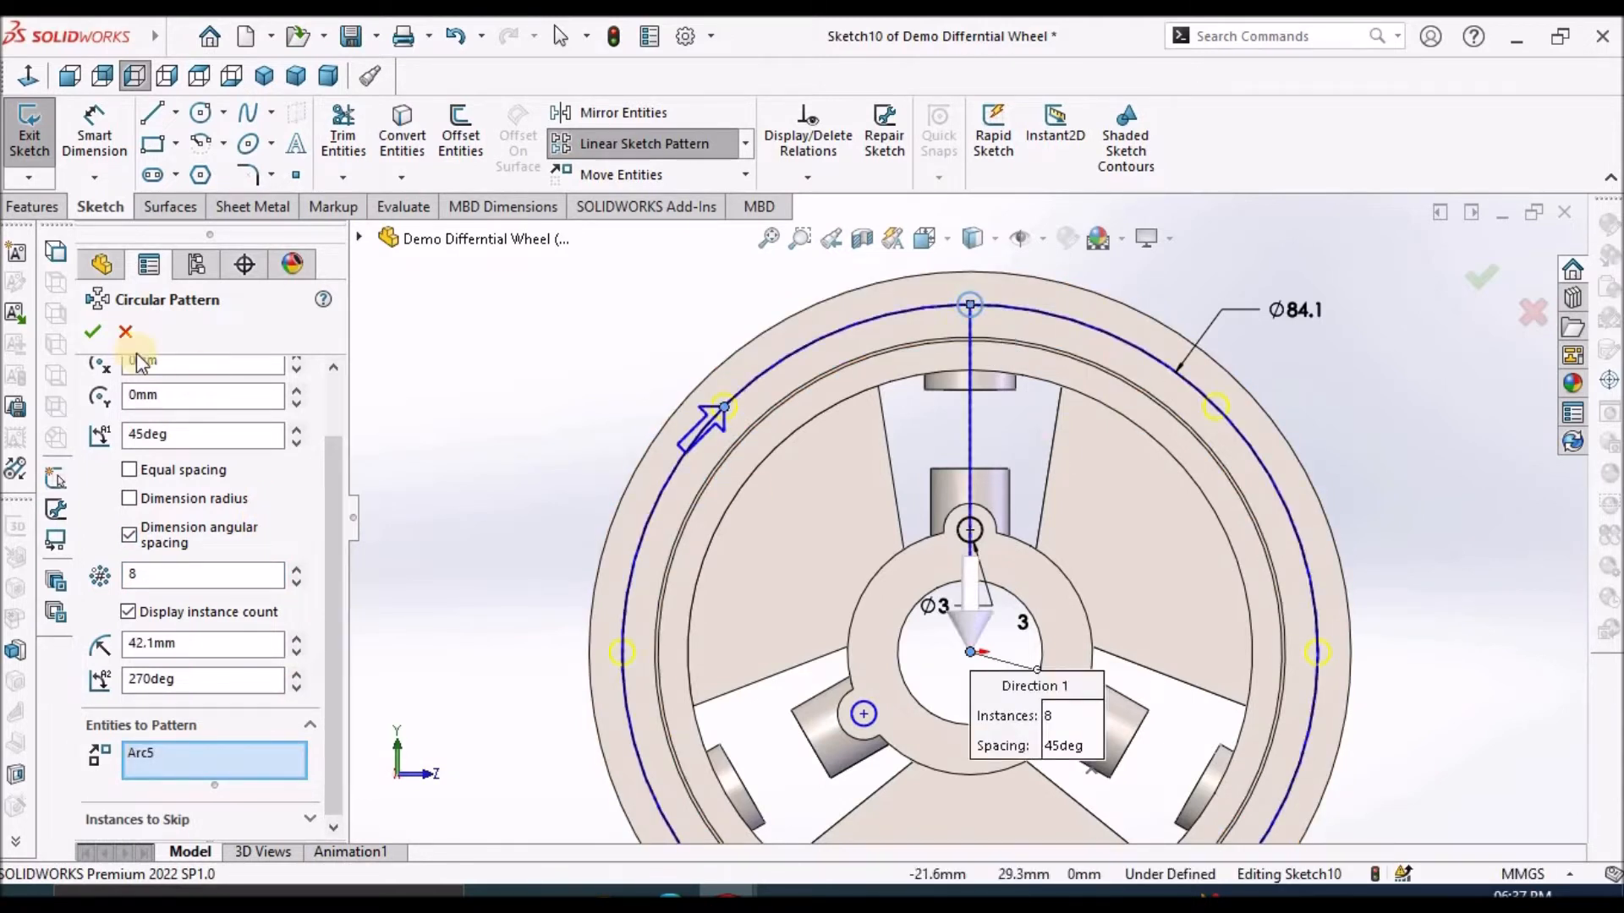
left_click(96, 332)
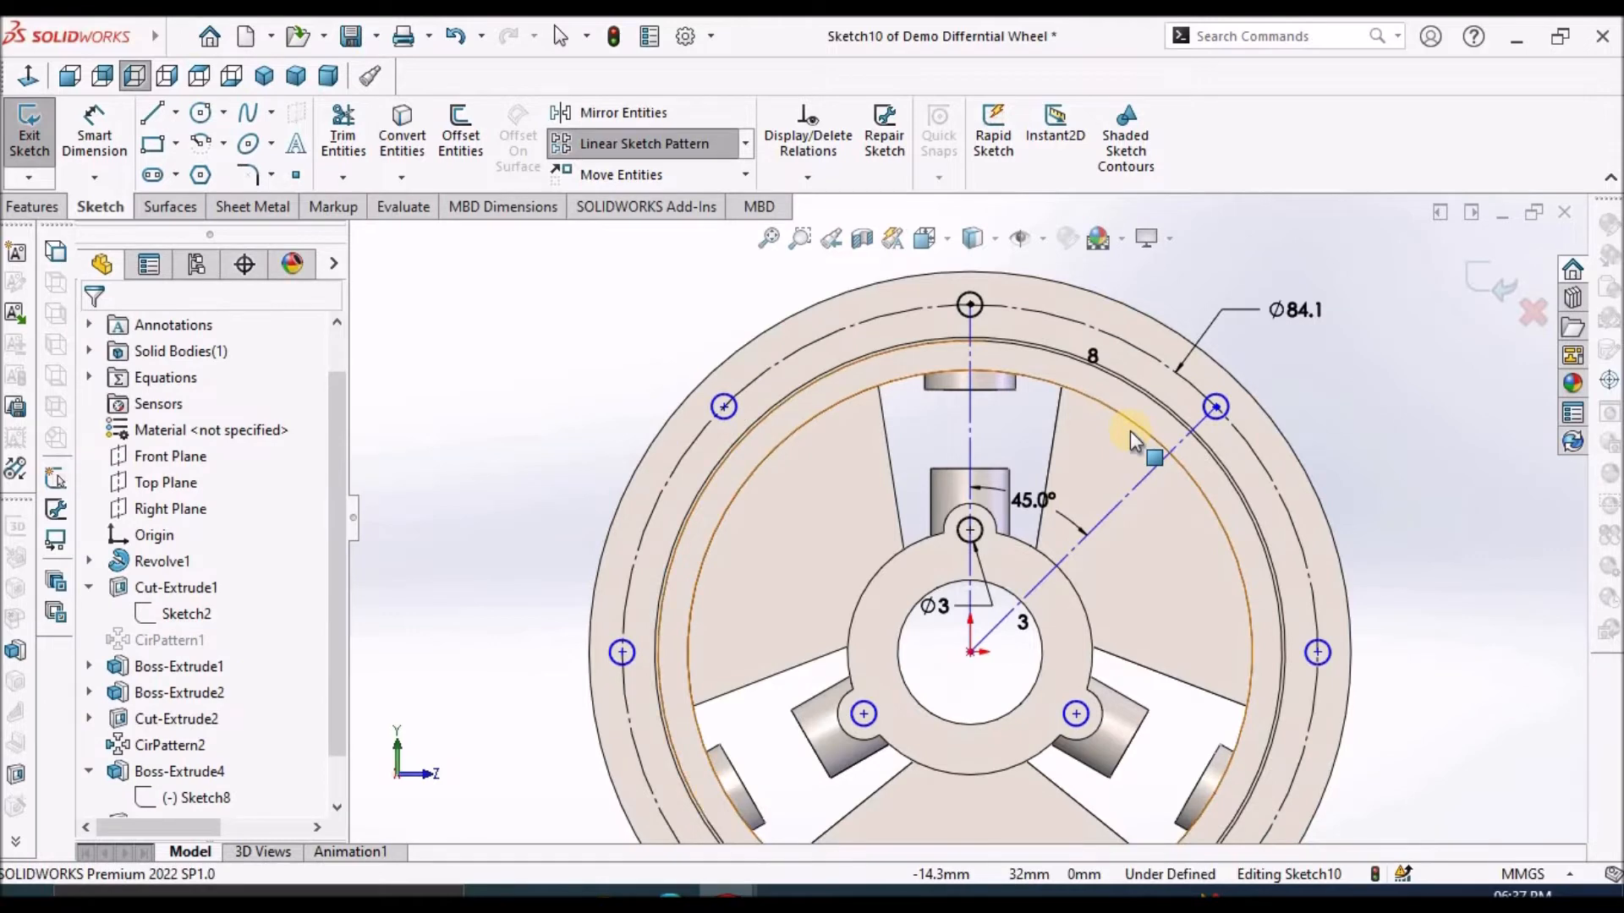
Extrude-cut the sketched hole circles Through All to make the hub and flange holes.
scroll(1130, 430, "up", 3)
middle_click_drag(1128, 440, 1039, 503)
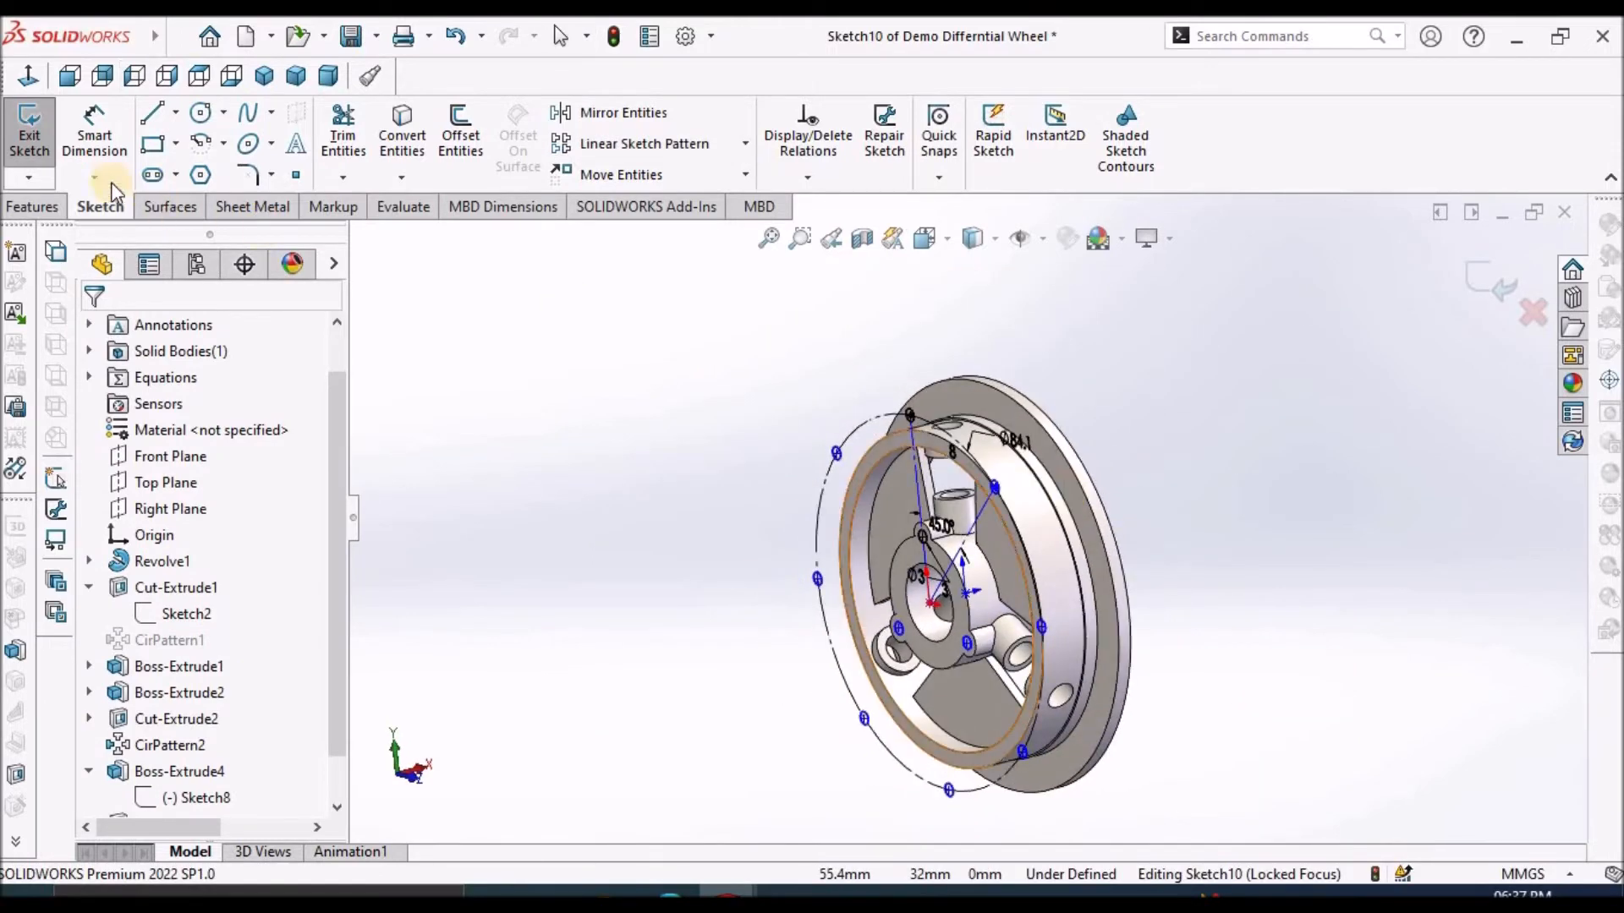
left_click(9, 208)
left_click(350, 134)
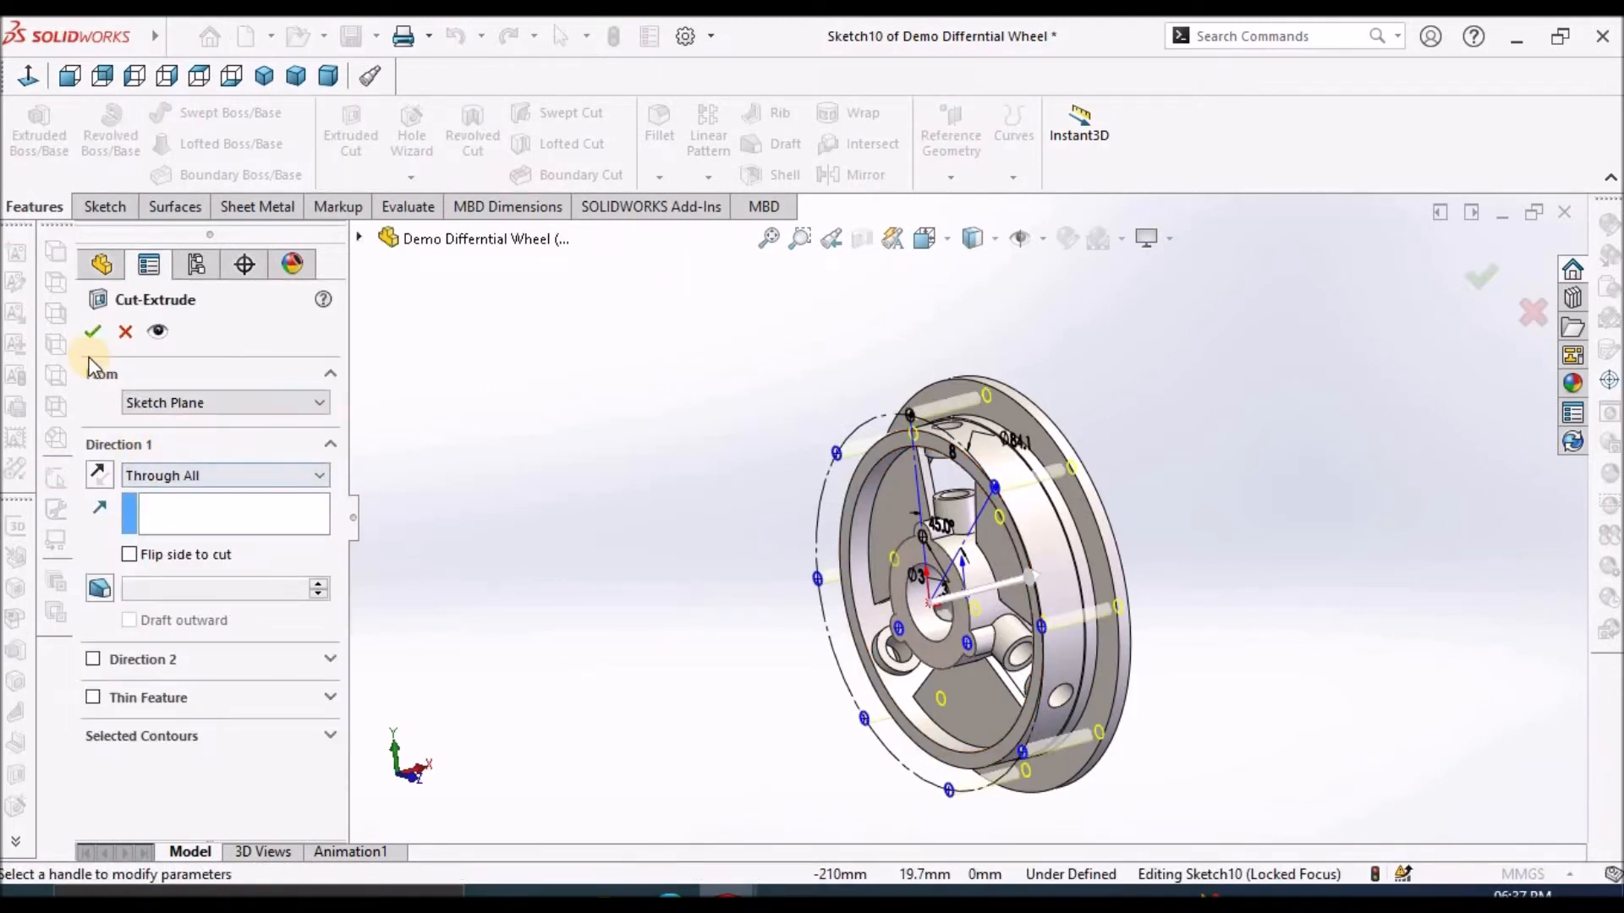
left_click(94, 332)
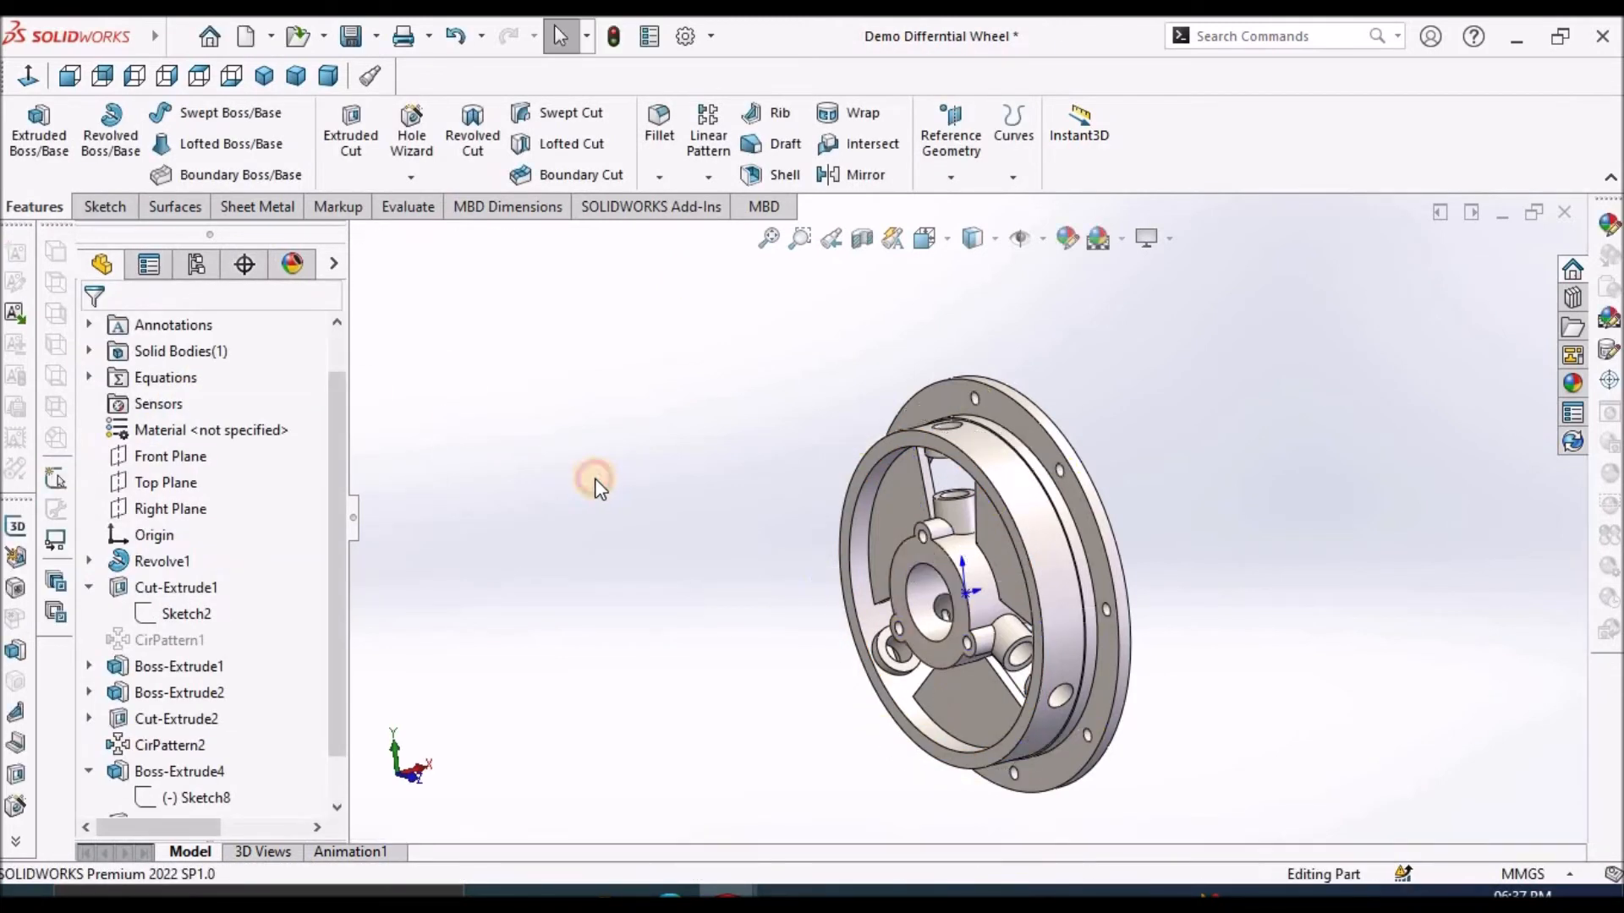
Inspect the cut holes from several angles, check the Differential Wheel PDF in the browser, and return to SOLIDWORKS.
middle_click_drag(917, 497, 951, 802)
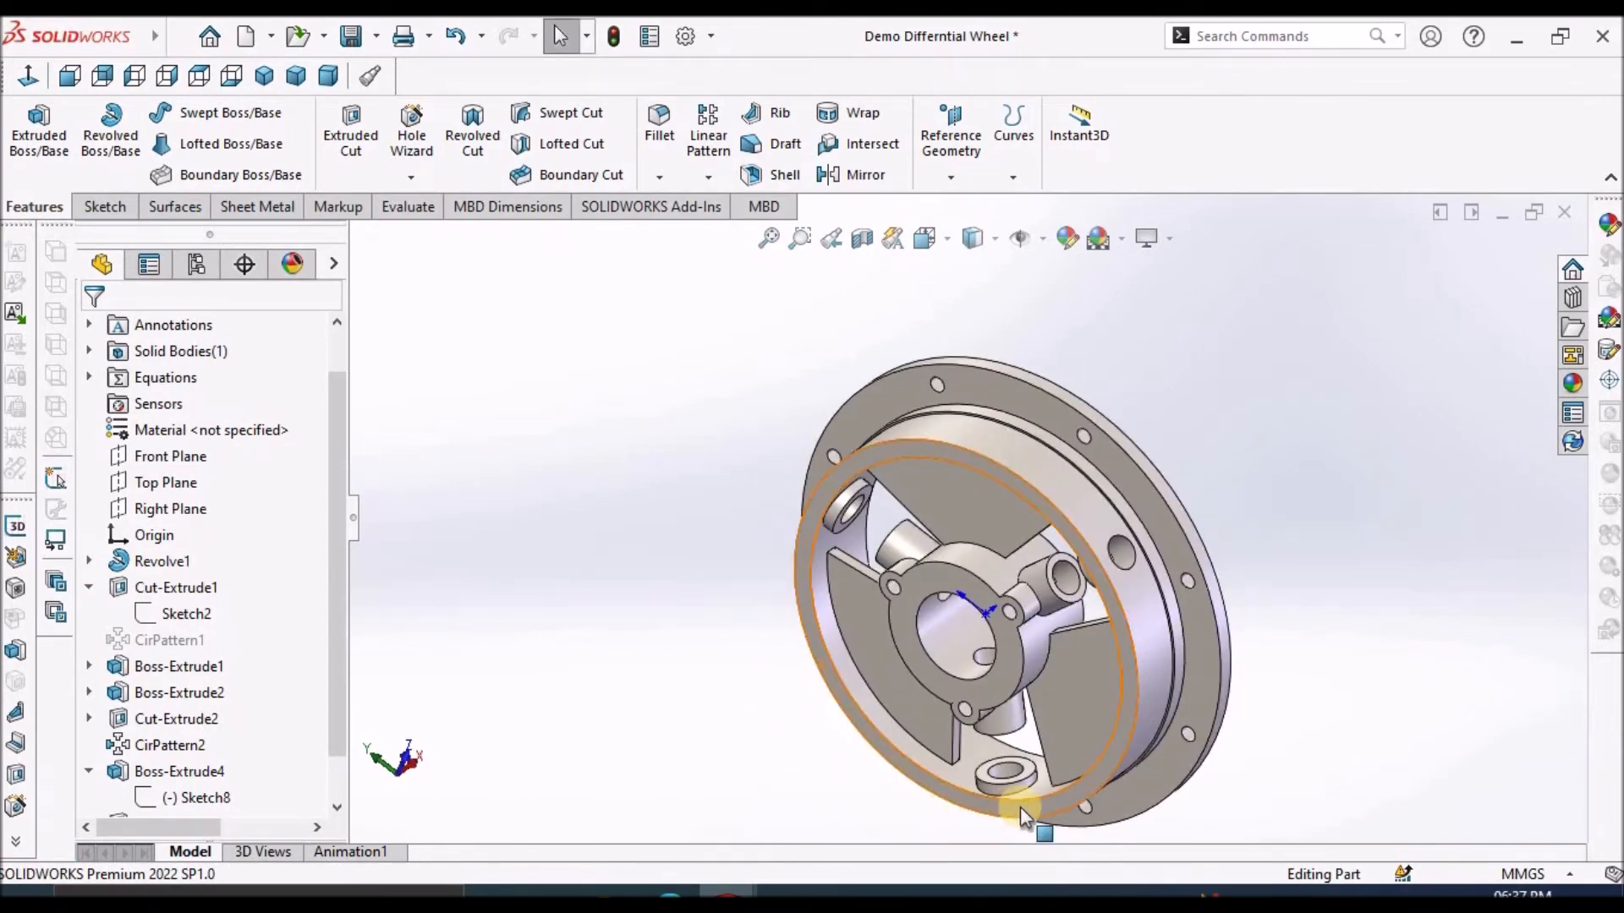
left_click(330, 77)
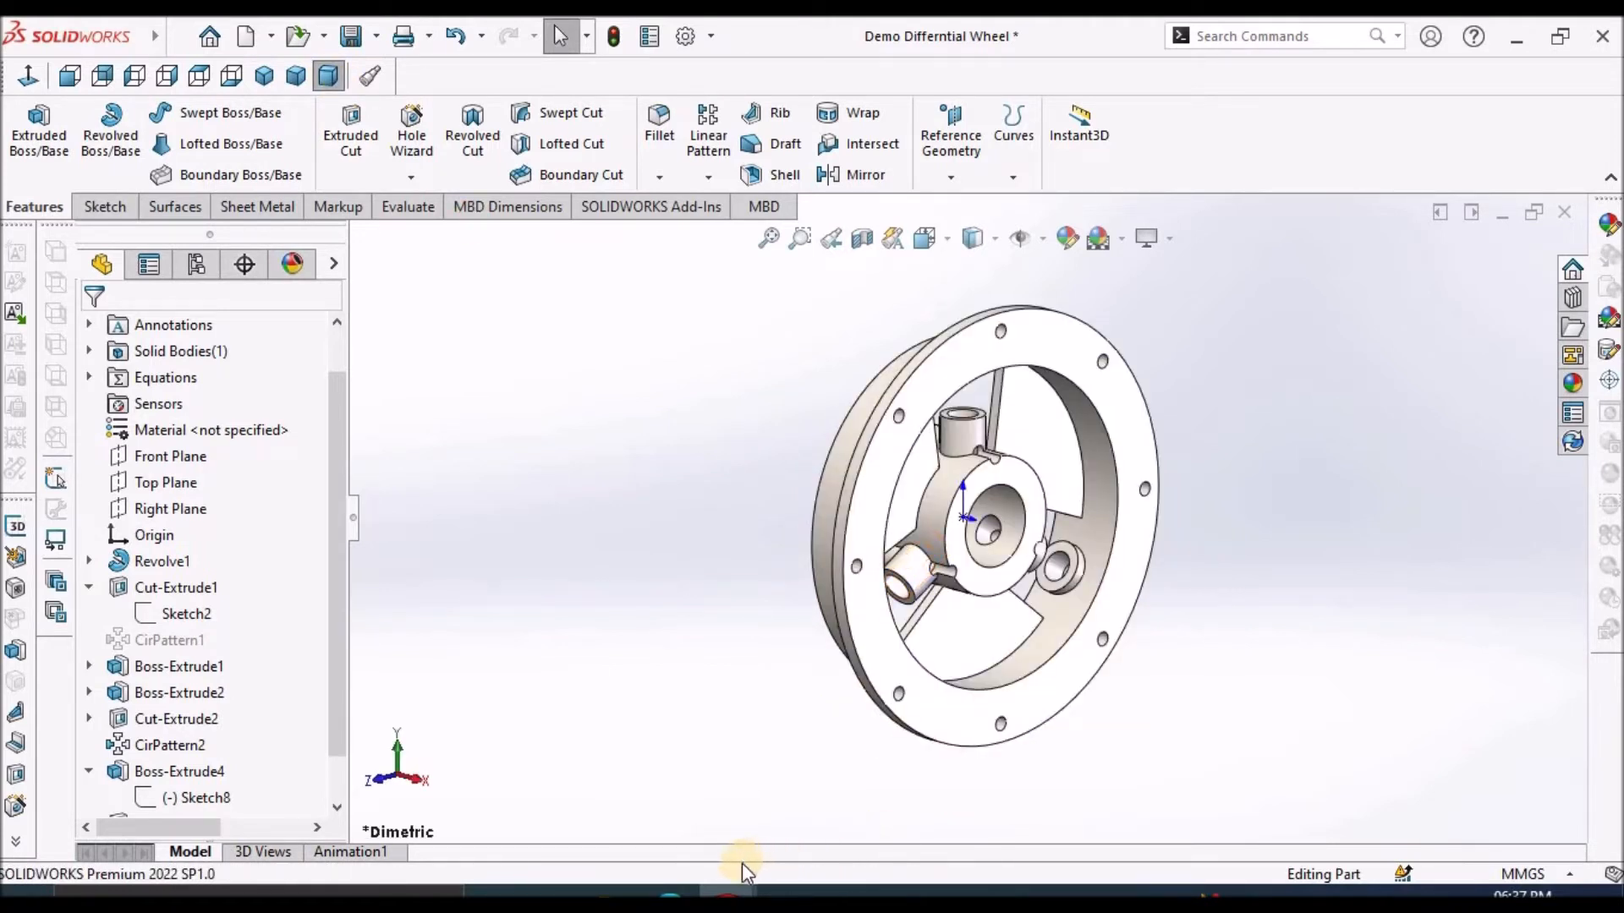
key("alt+Tab")
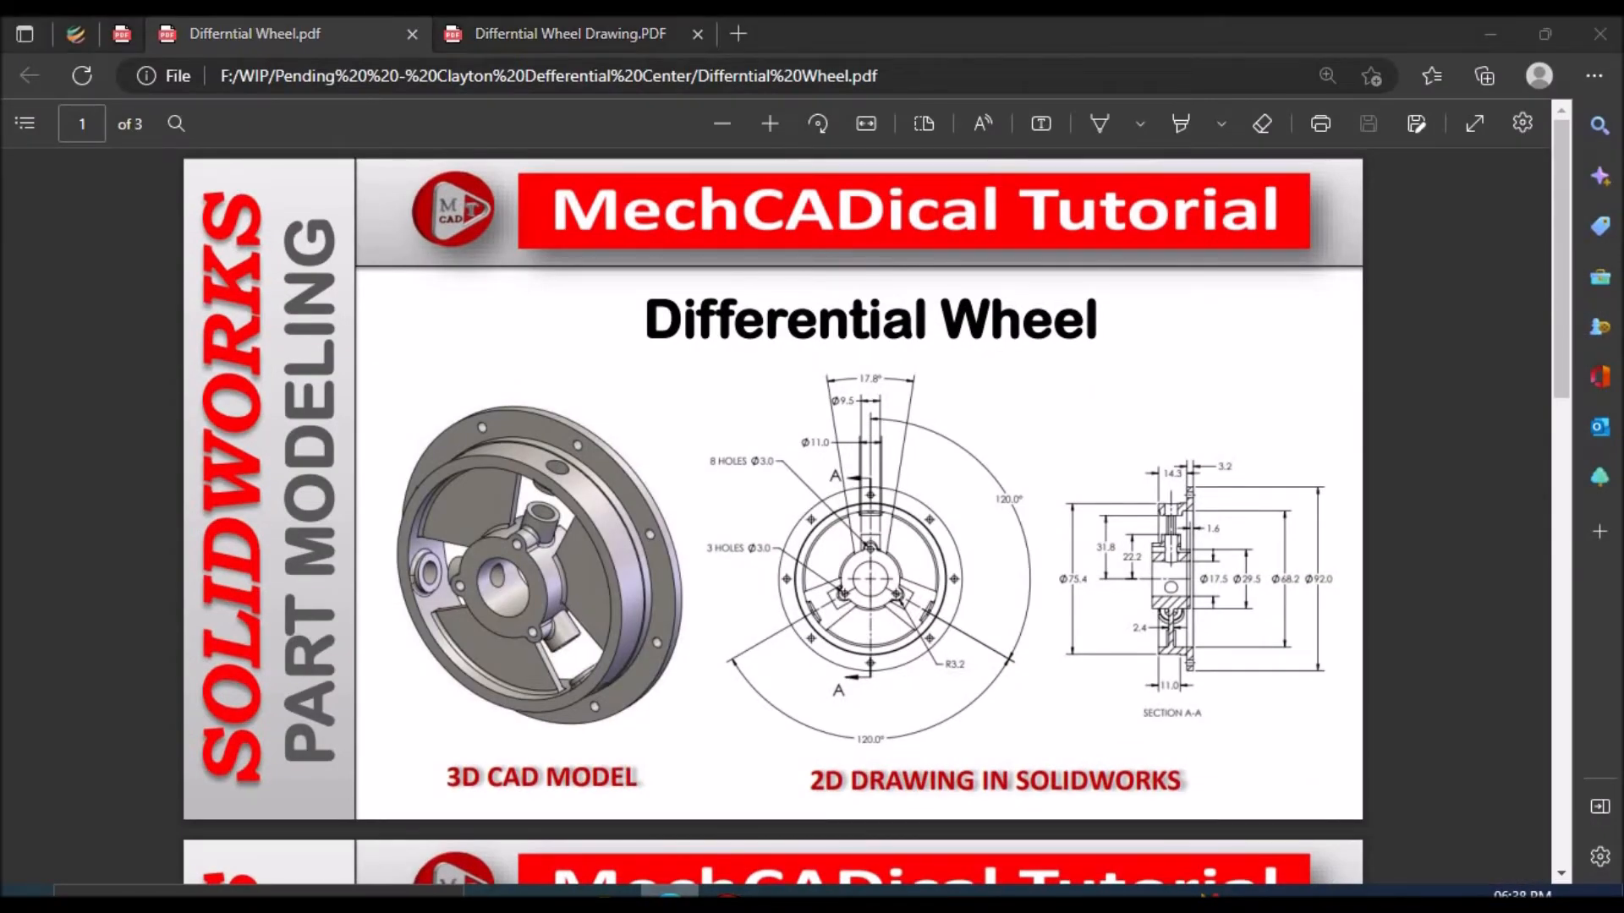
key("alt+Tab")
Start a symmetric fillet on the outer arc edge of one web sector on the hub-boss side, with a 1 mm radius.
middle_click_drag(1061, 515, 1225, 662)
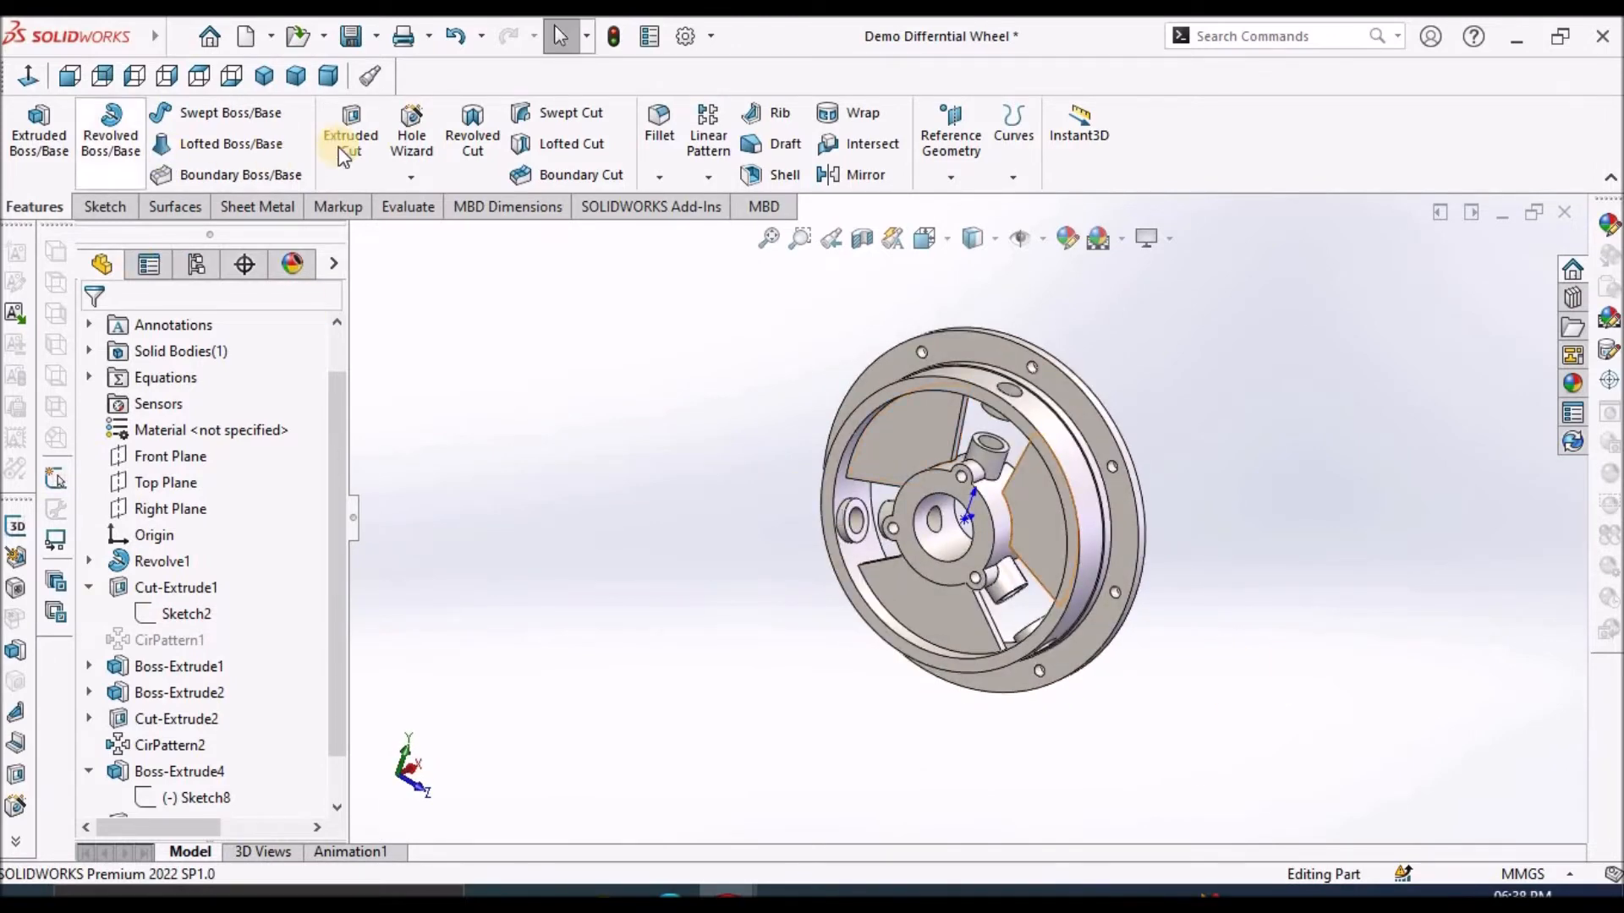
left_click(660, 140)
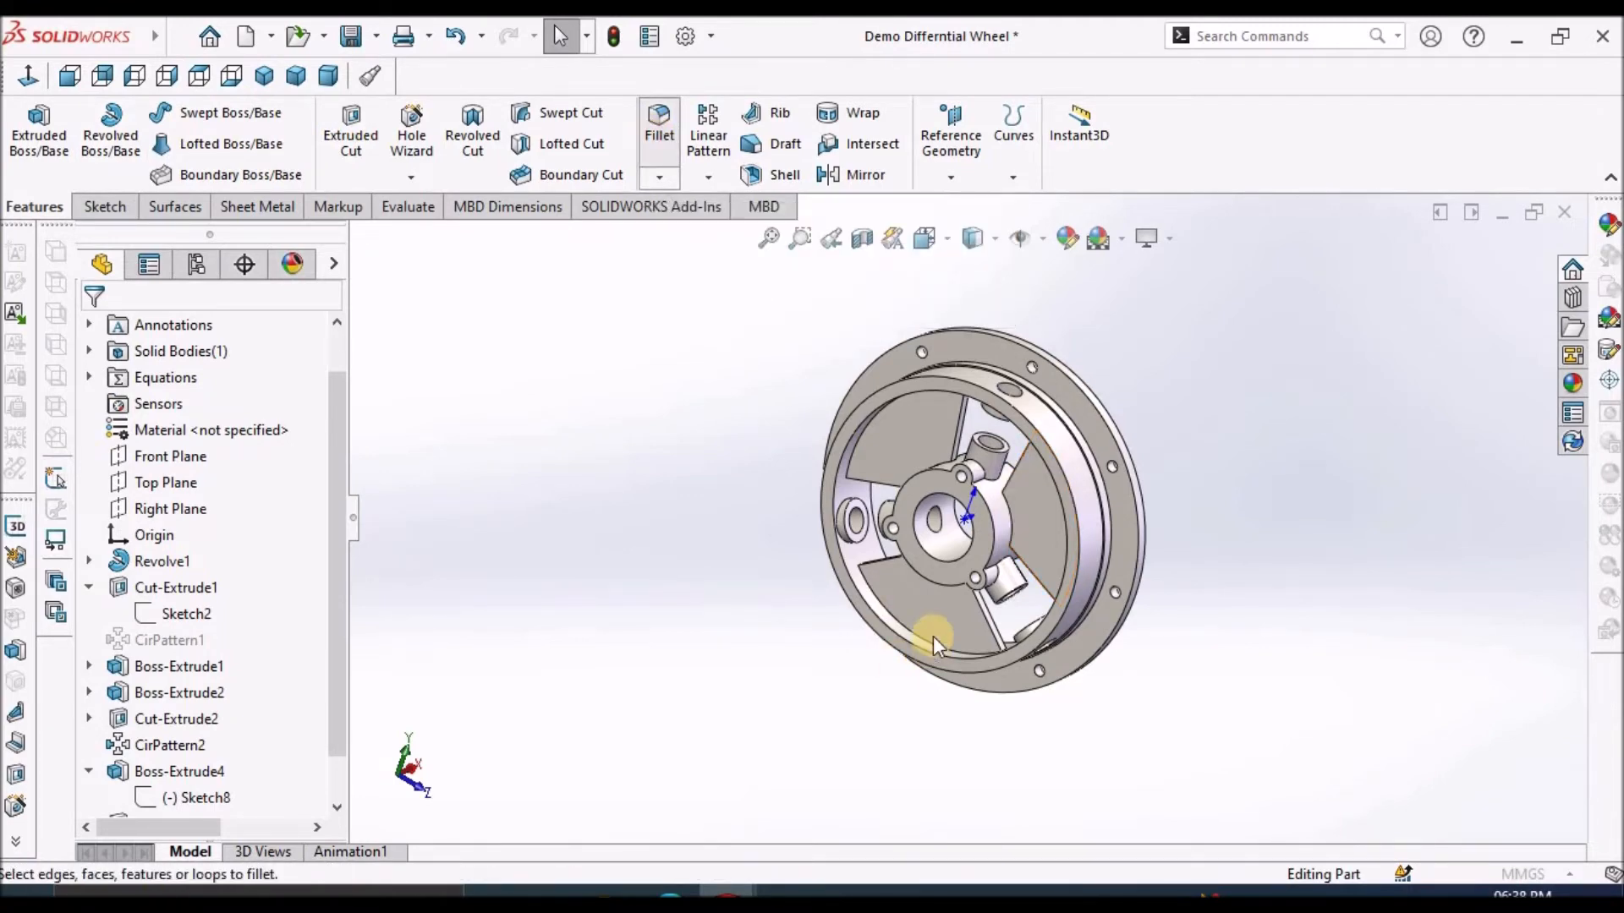
scroll(932, 626, "down", 3)
scroll(932, 616, "down", 2)
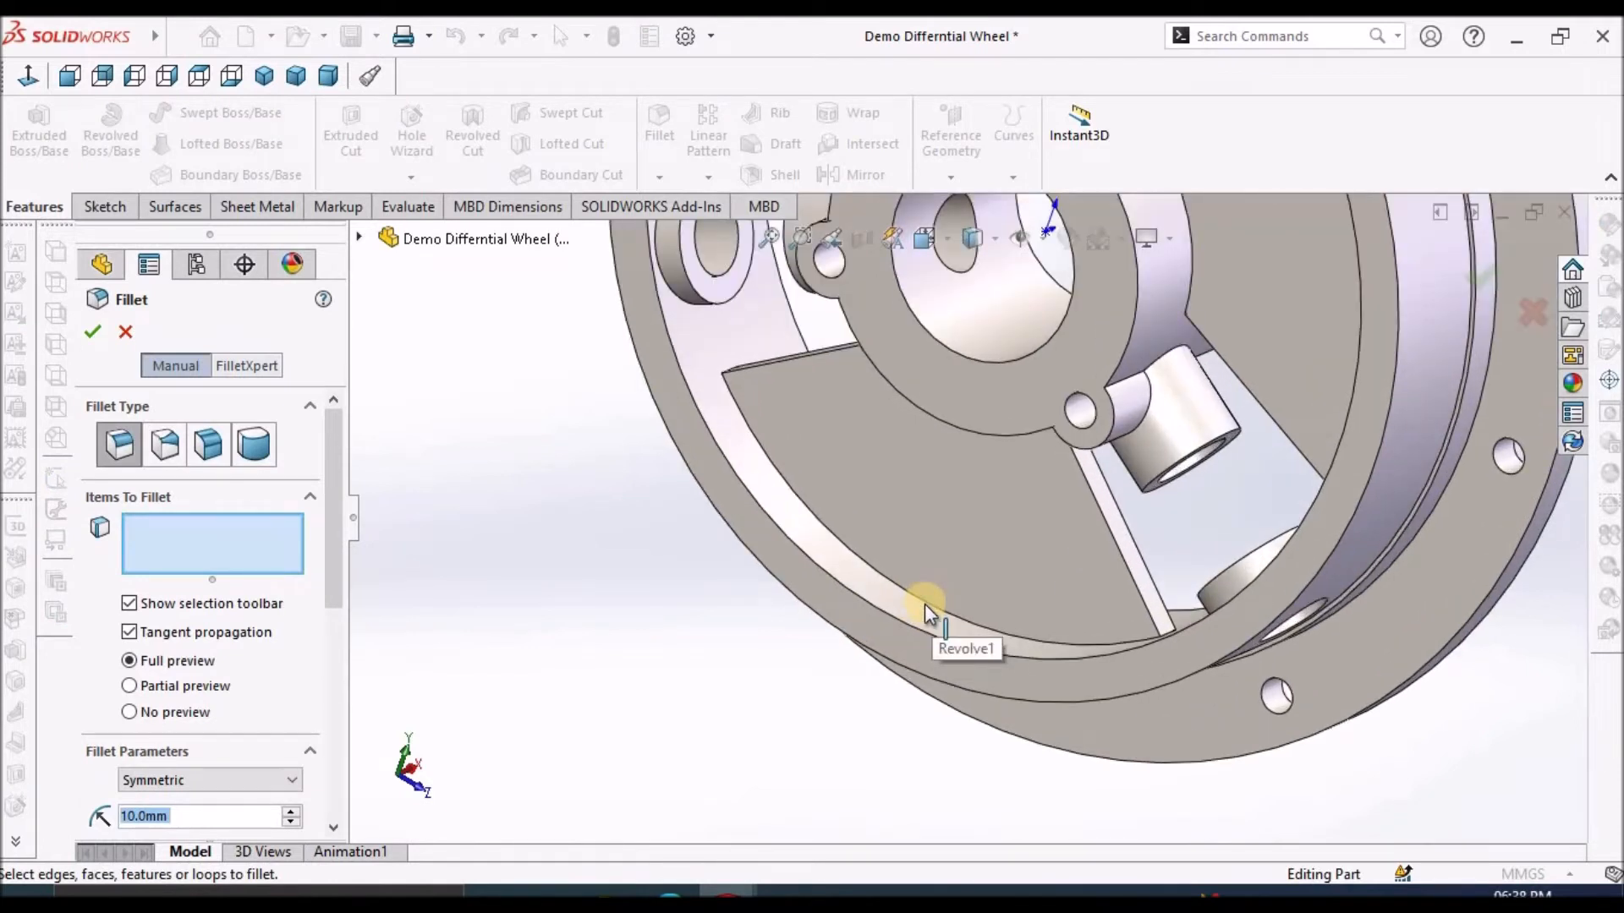
left_click(926, 605)
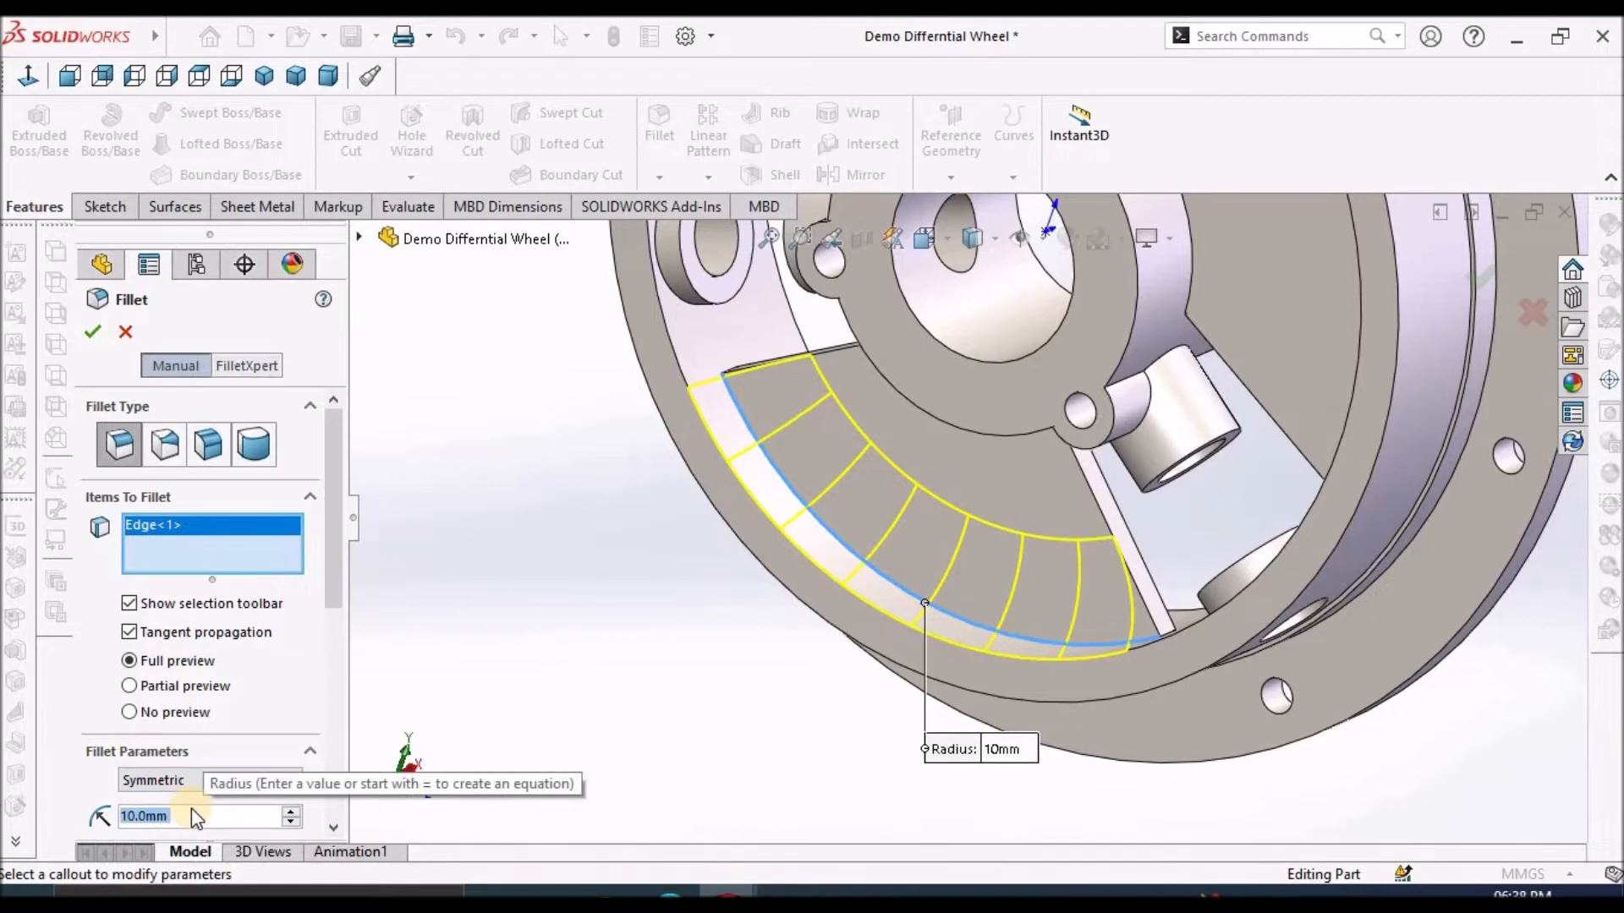
type("1")
key("Return")
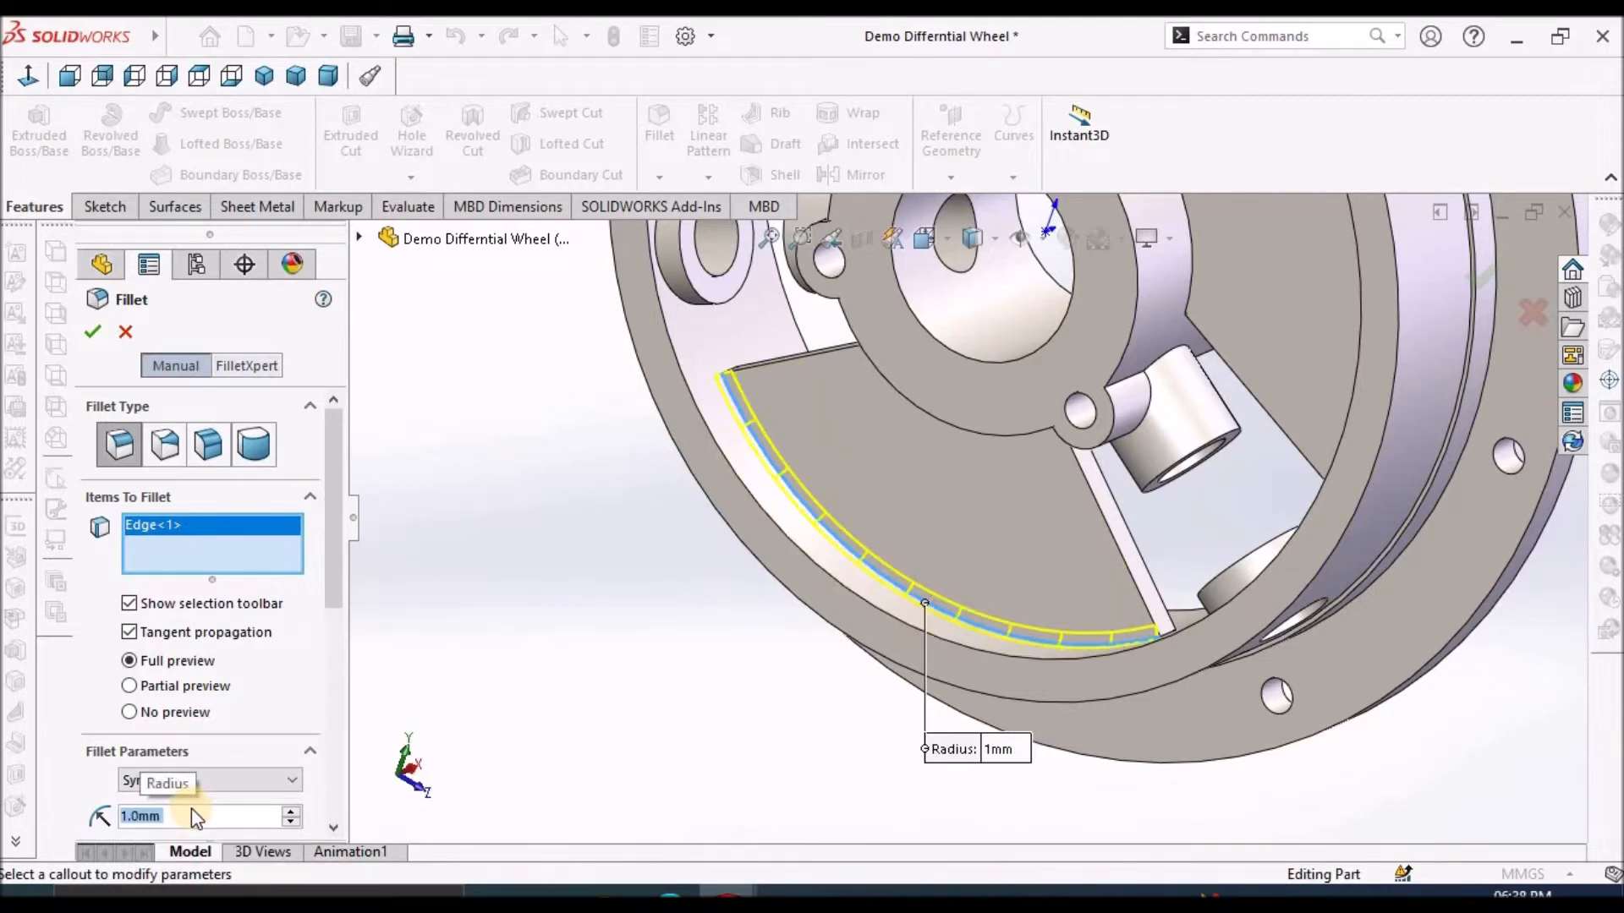
Add the outer arc edges of the other two web sectors on the same side to the fillet.
scroll(1231, 461, "up", 6)
scroll(890, 355, "down", 2)
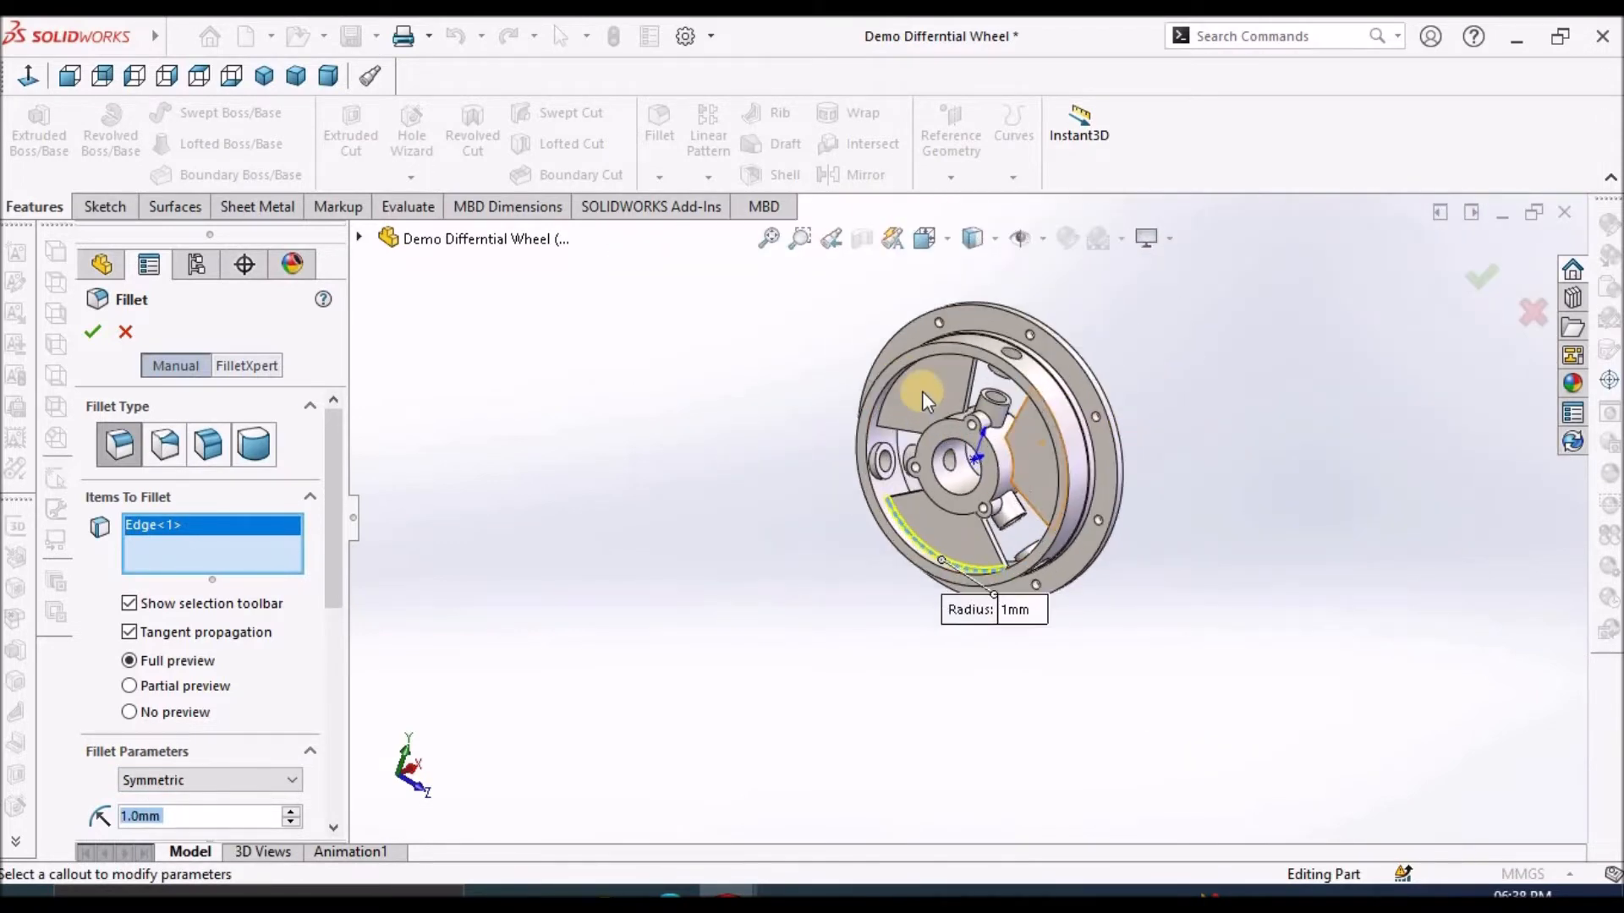
scroll(897, 359, "down", 5)
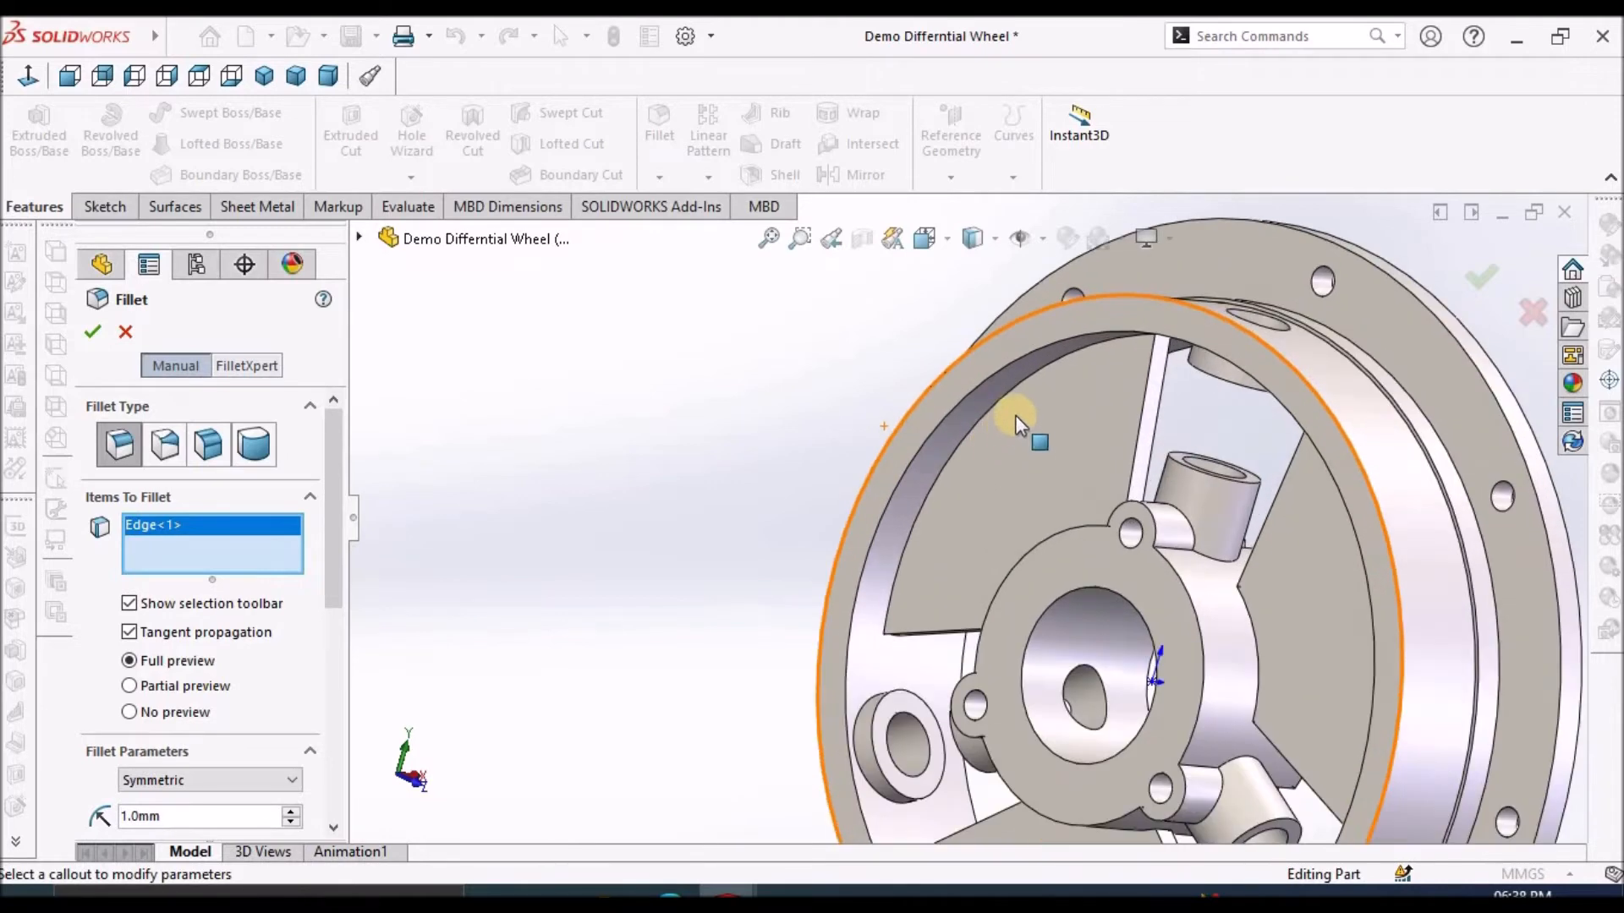
left_click(1021, 391)
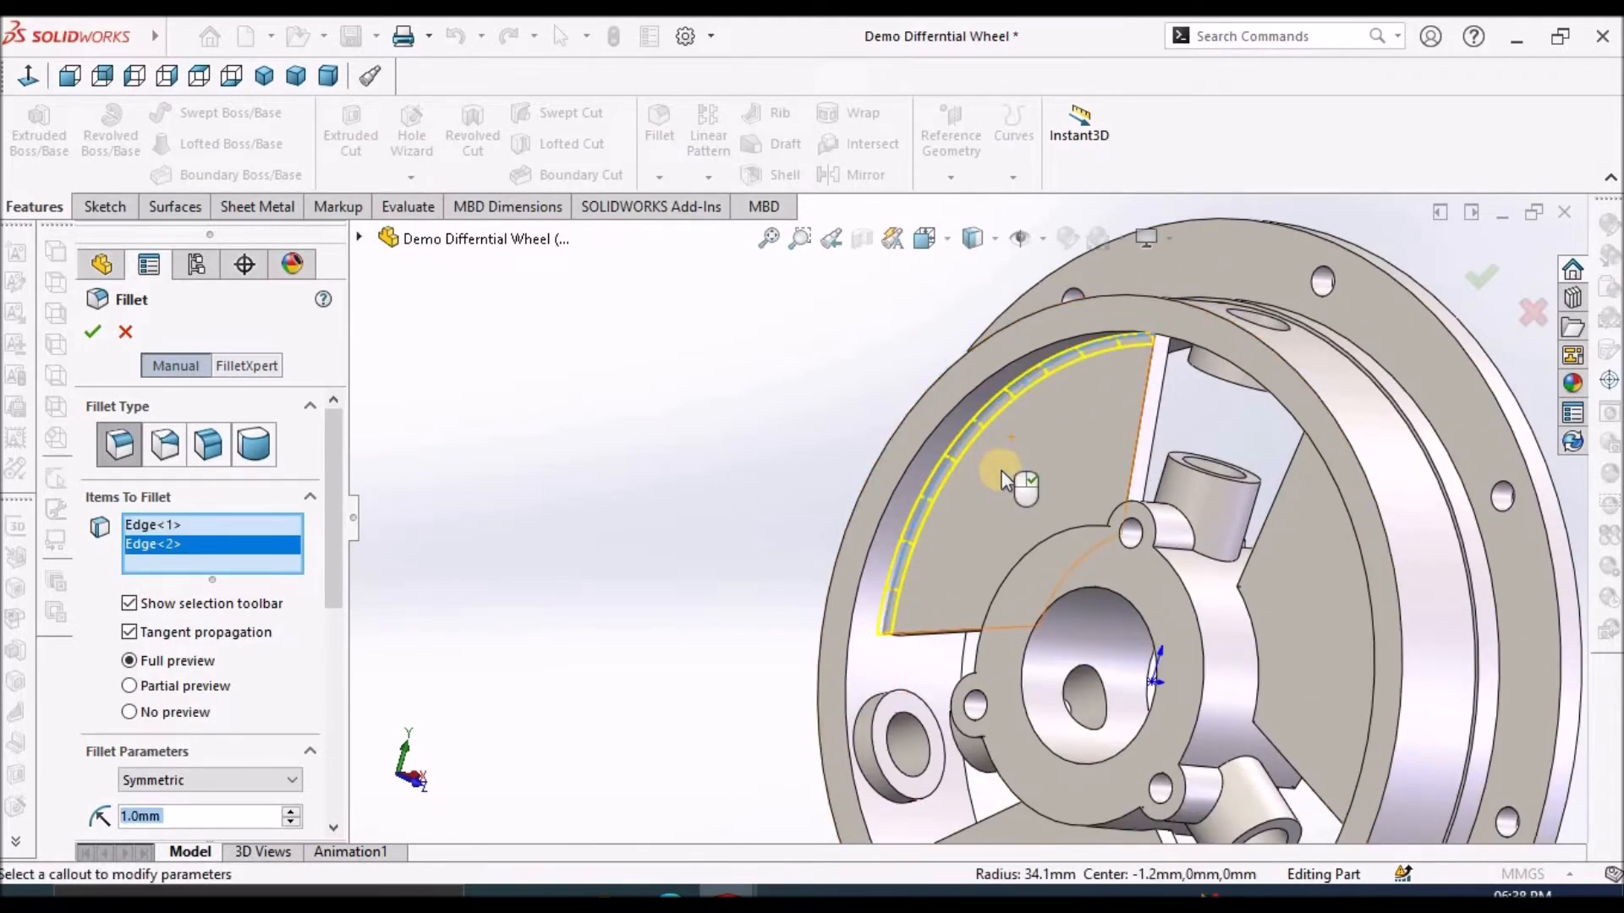
middle_click_drag(1049, 469, 1372, 572)
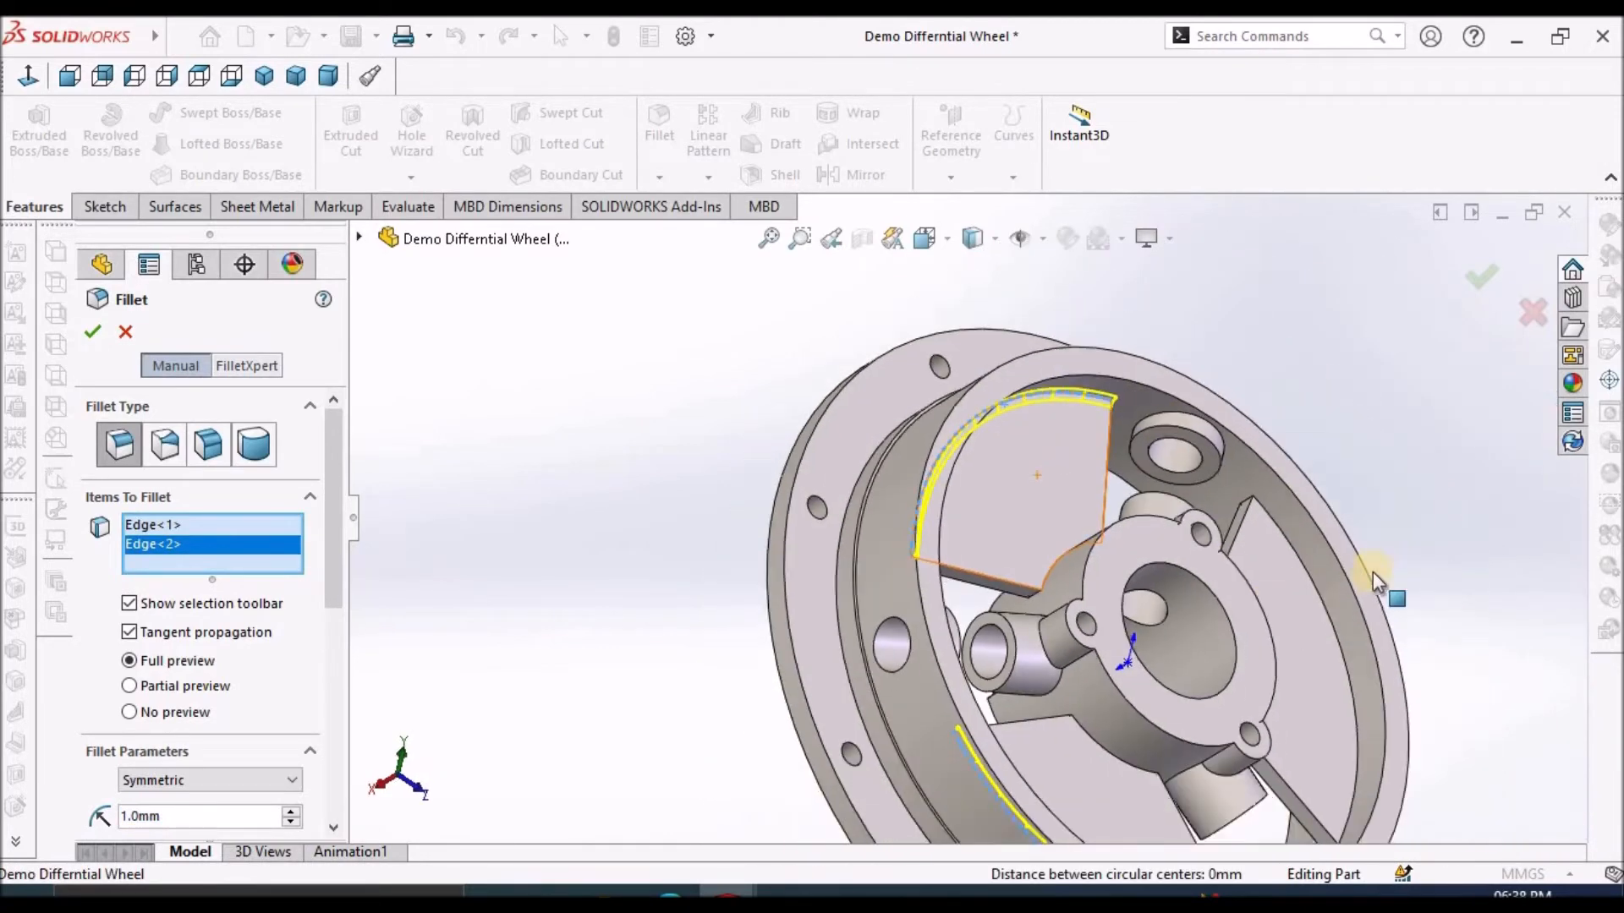
left_click(1318, 601)
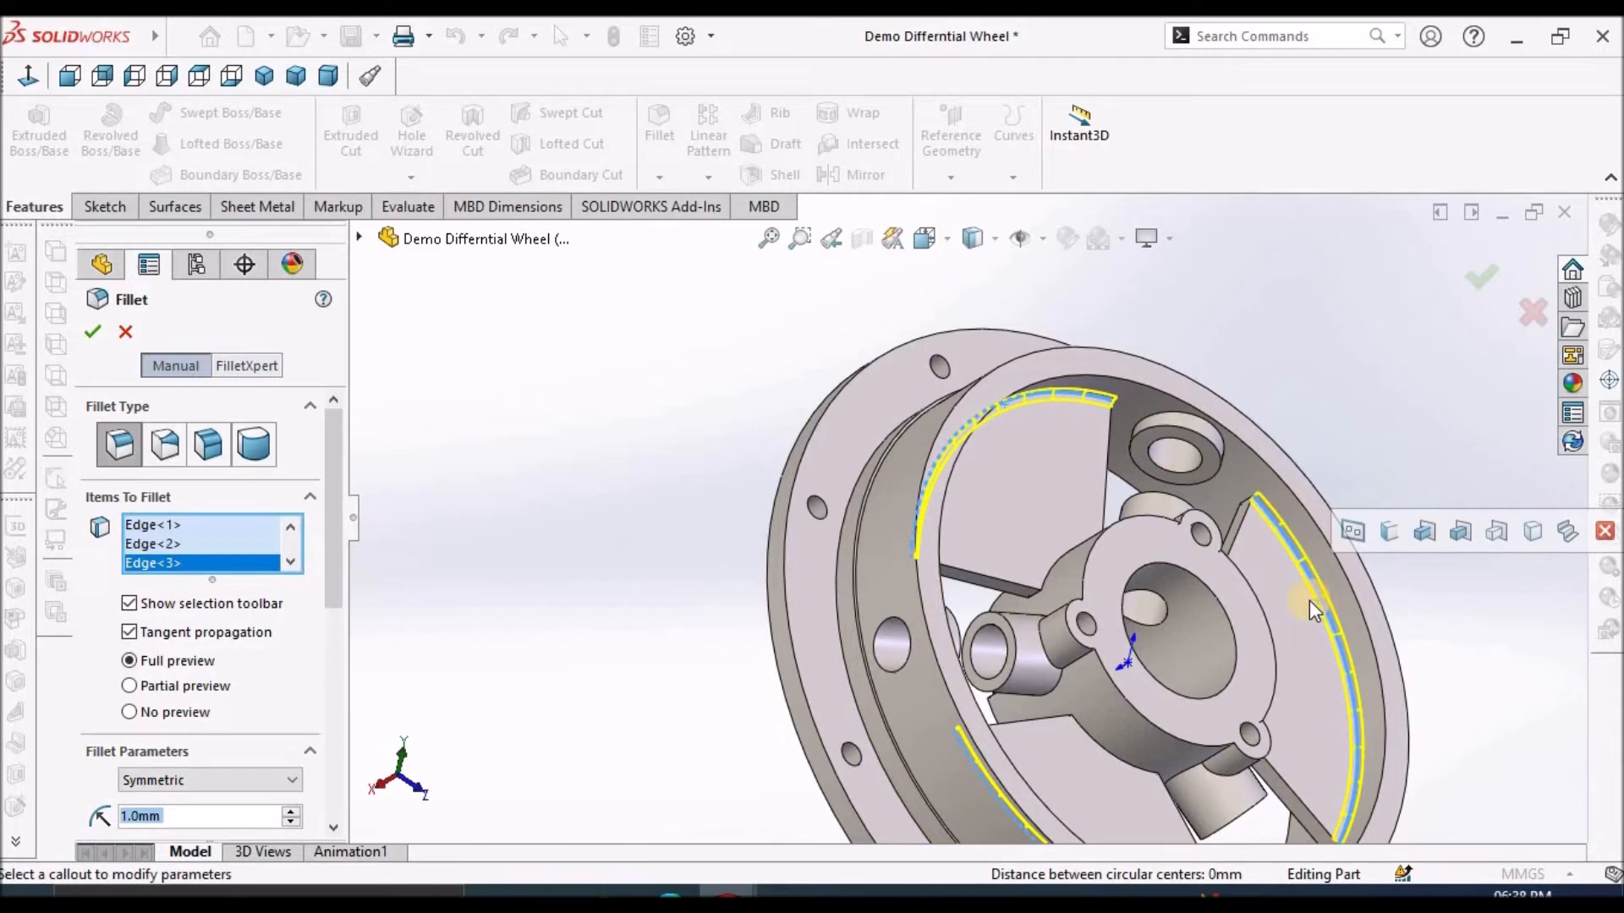
Add the outer arc edges of two web sectors on the flange side of the wheel to the fillet.
middle_click_drag(1160, 648, 845, 496)
scroll(1270, 551, "down", 2)
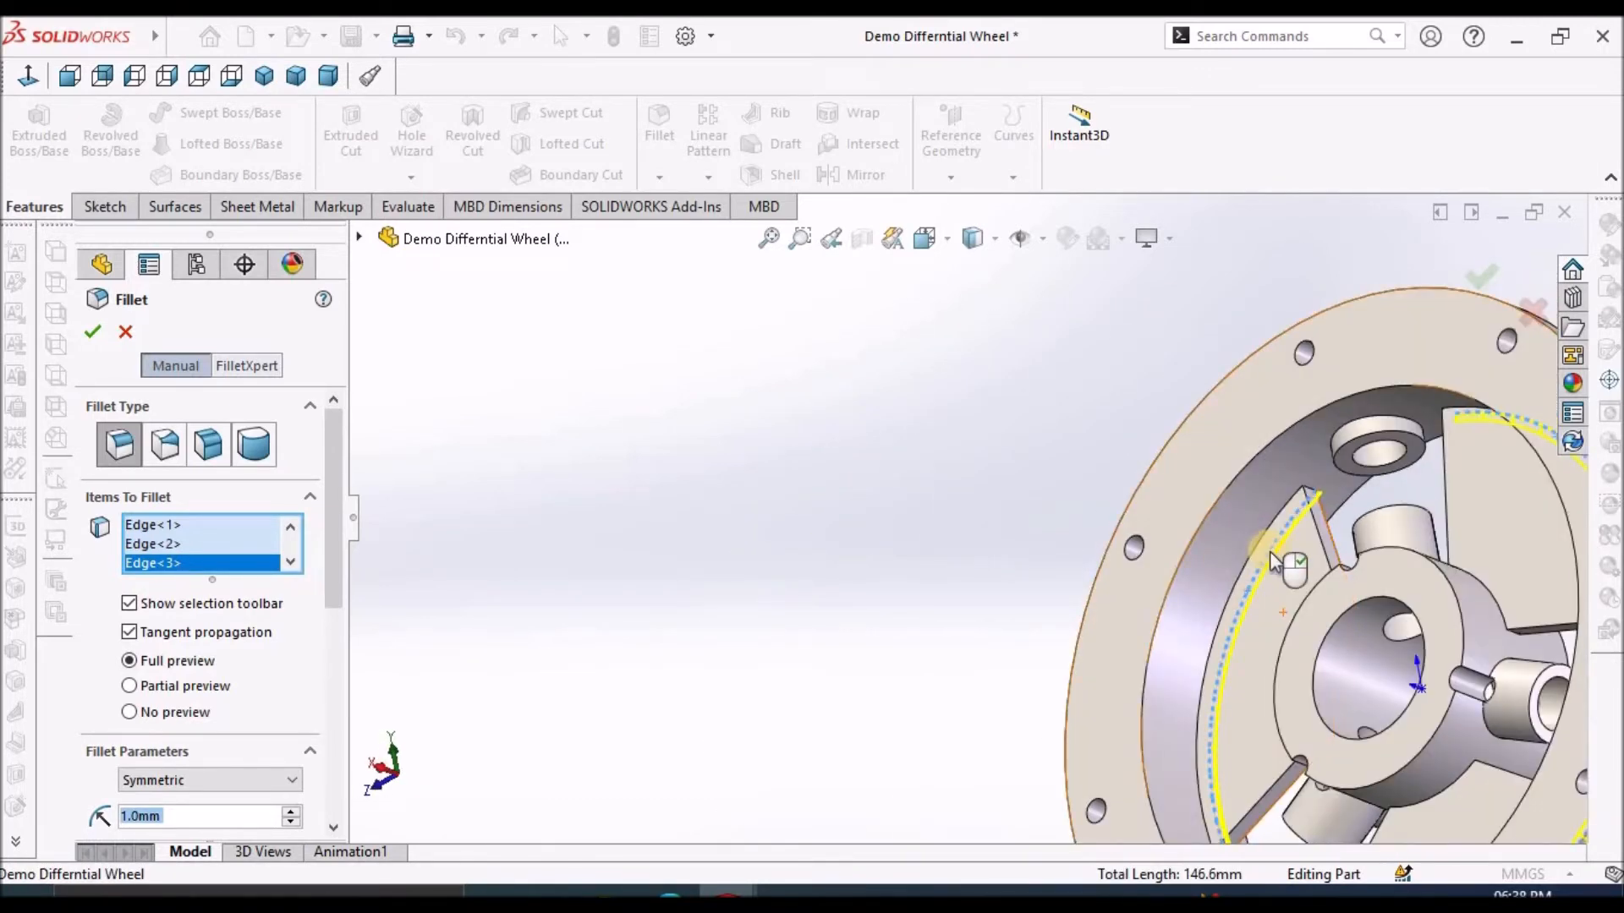
scroll(1275, 549, "down", 4)
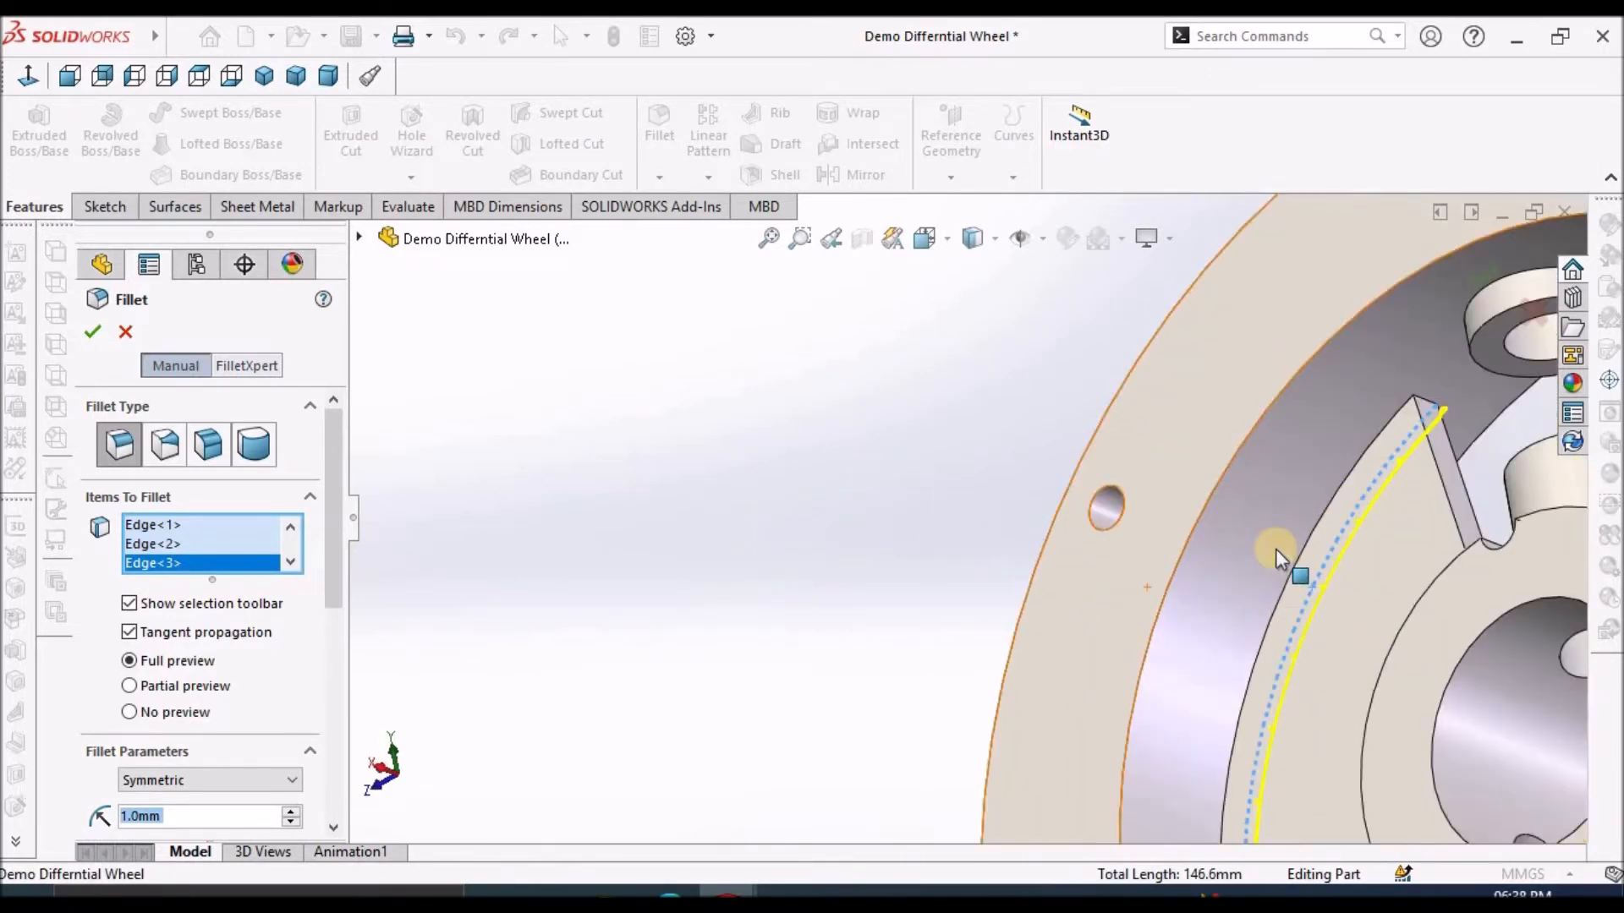
left_click(1325, 506)
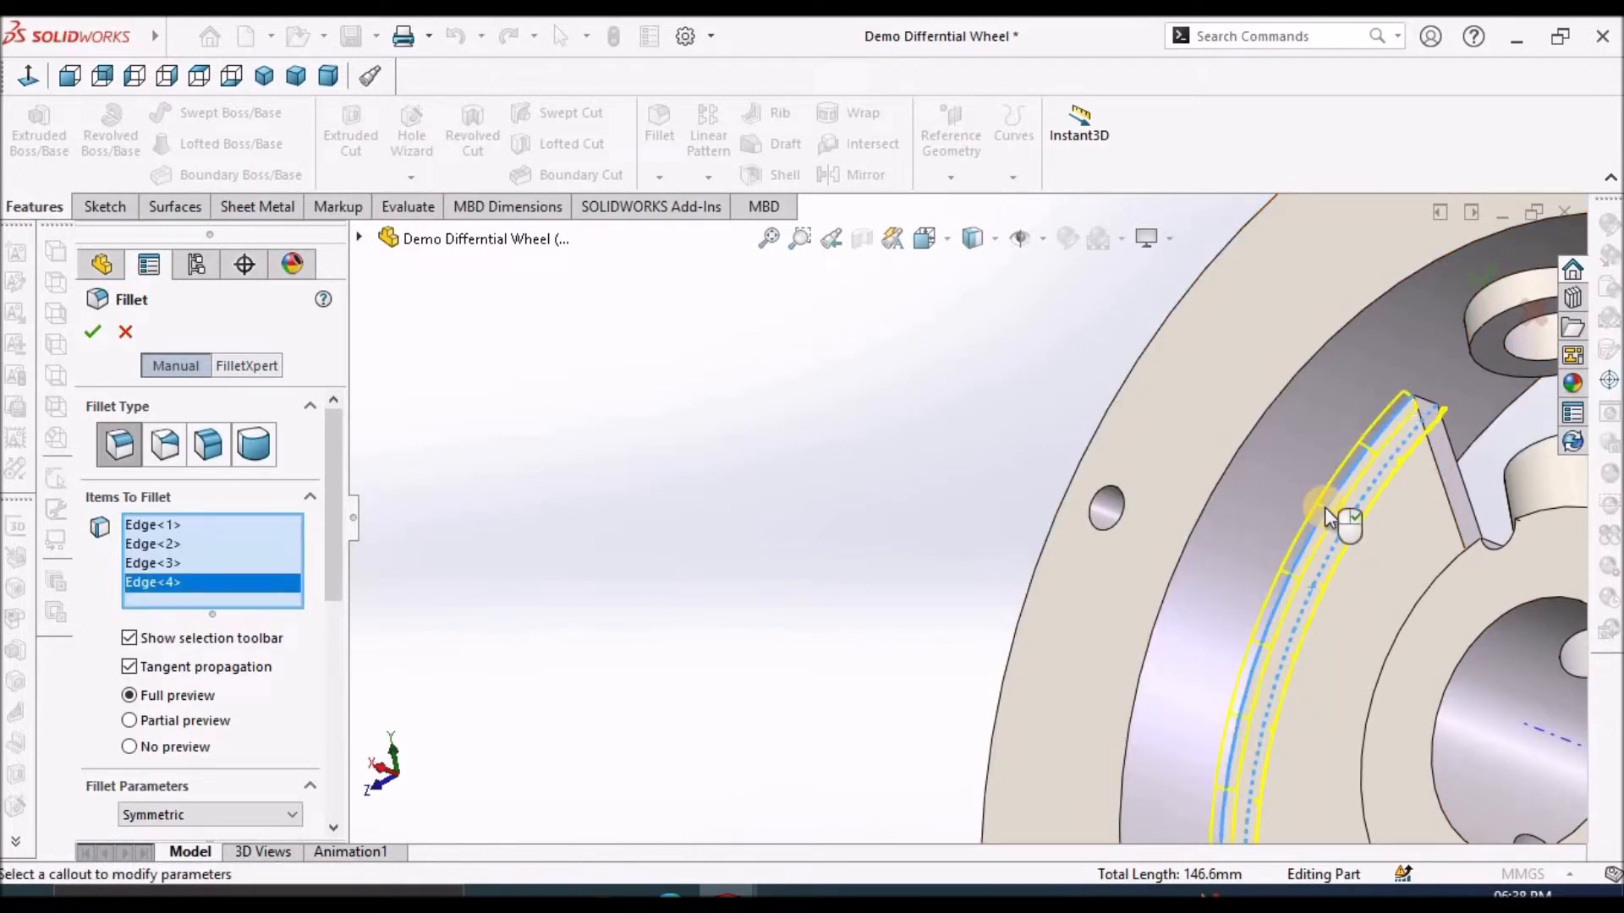
scroll(1325, 506, "up", 6)
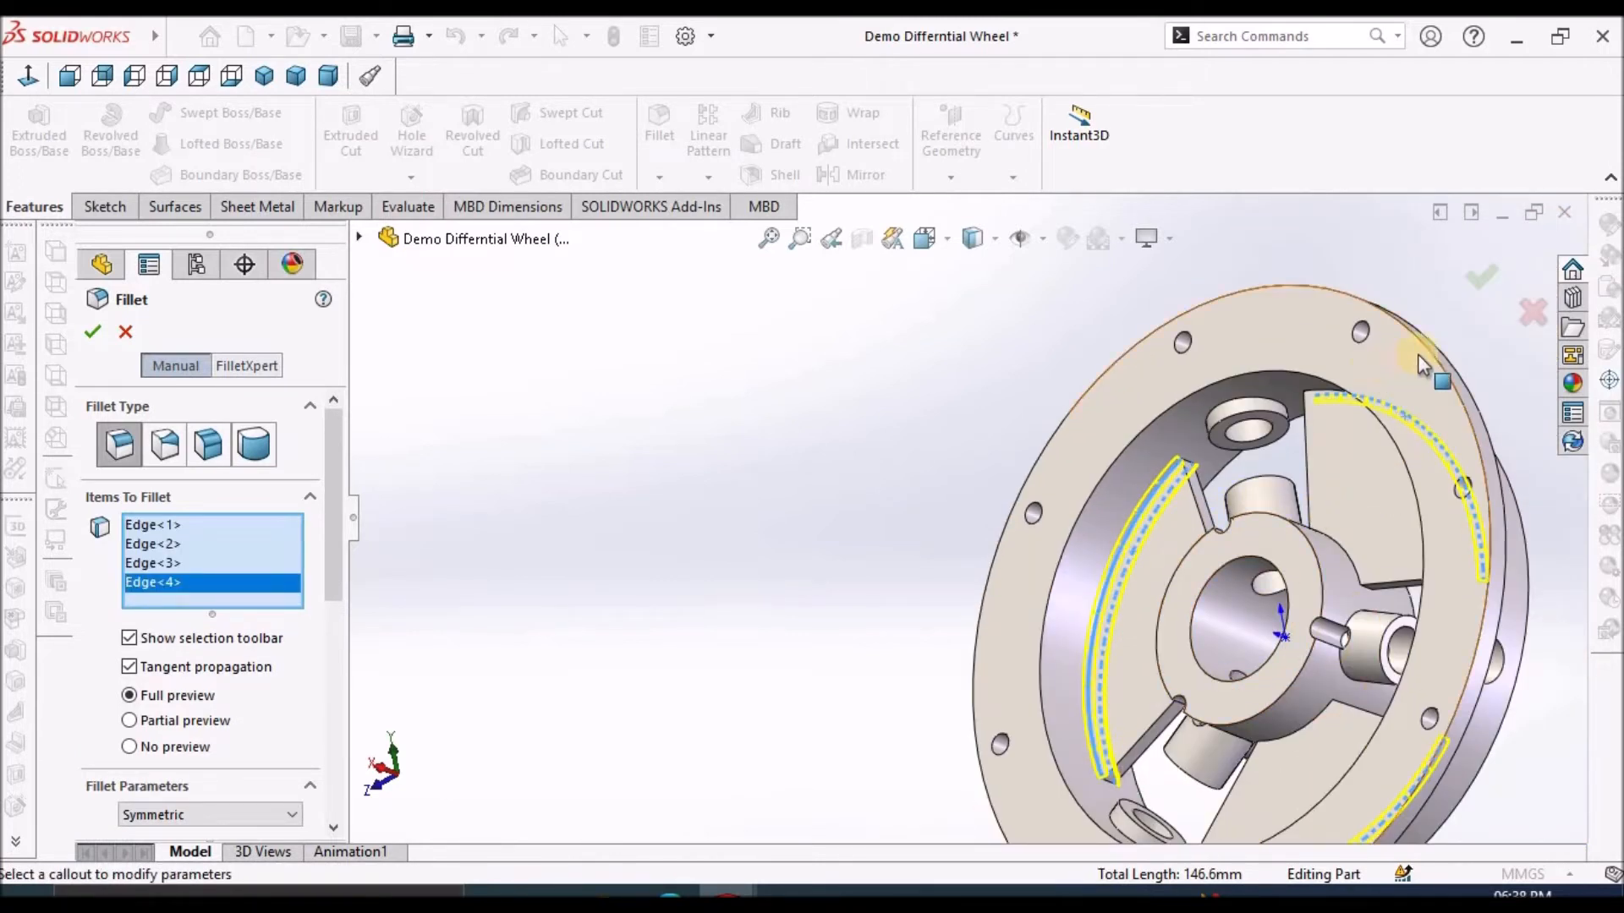
middle_click_drag(1468, 308, 1348, 465)
scroll(1027, 508, "down", 5)
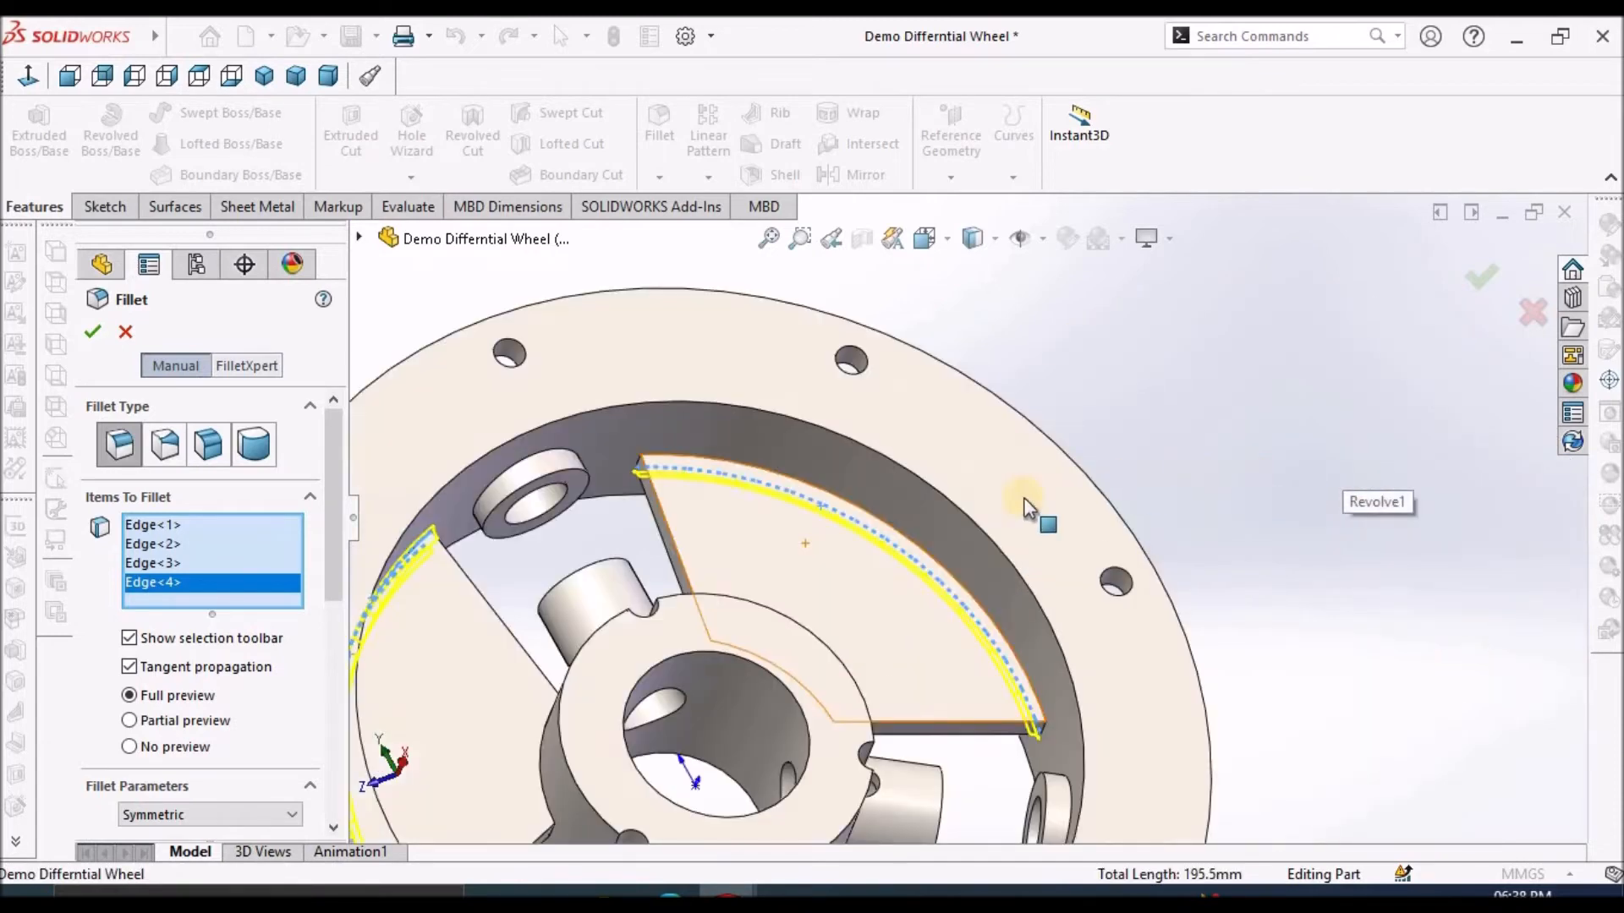
scroll(851, 595, "down", 3)
scroll(910, 469, "down", 1)
left_click(917, 460)
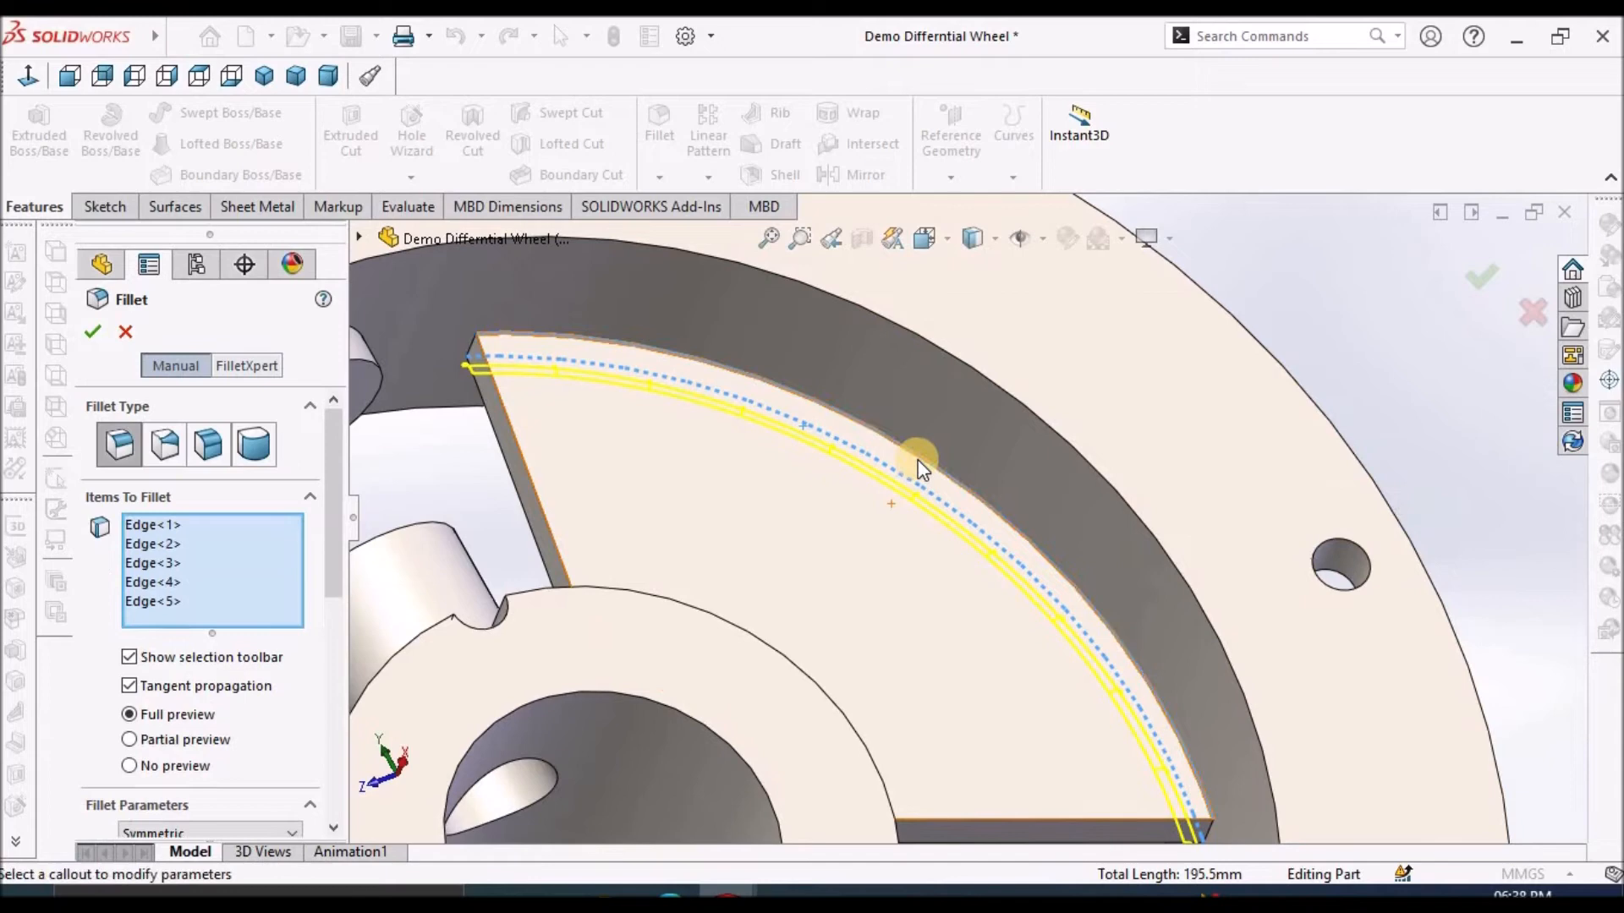
Add the third web sector's outer arc edge on the flange side and apply the fillet.
scroll(938, 613, "up", 5)
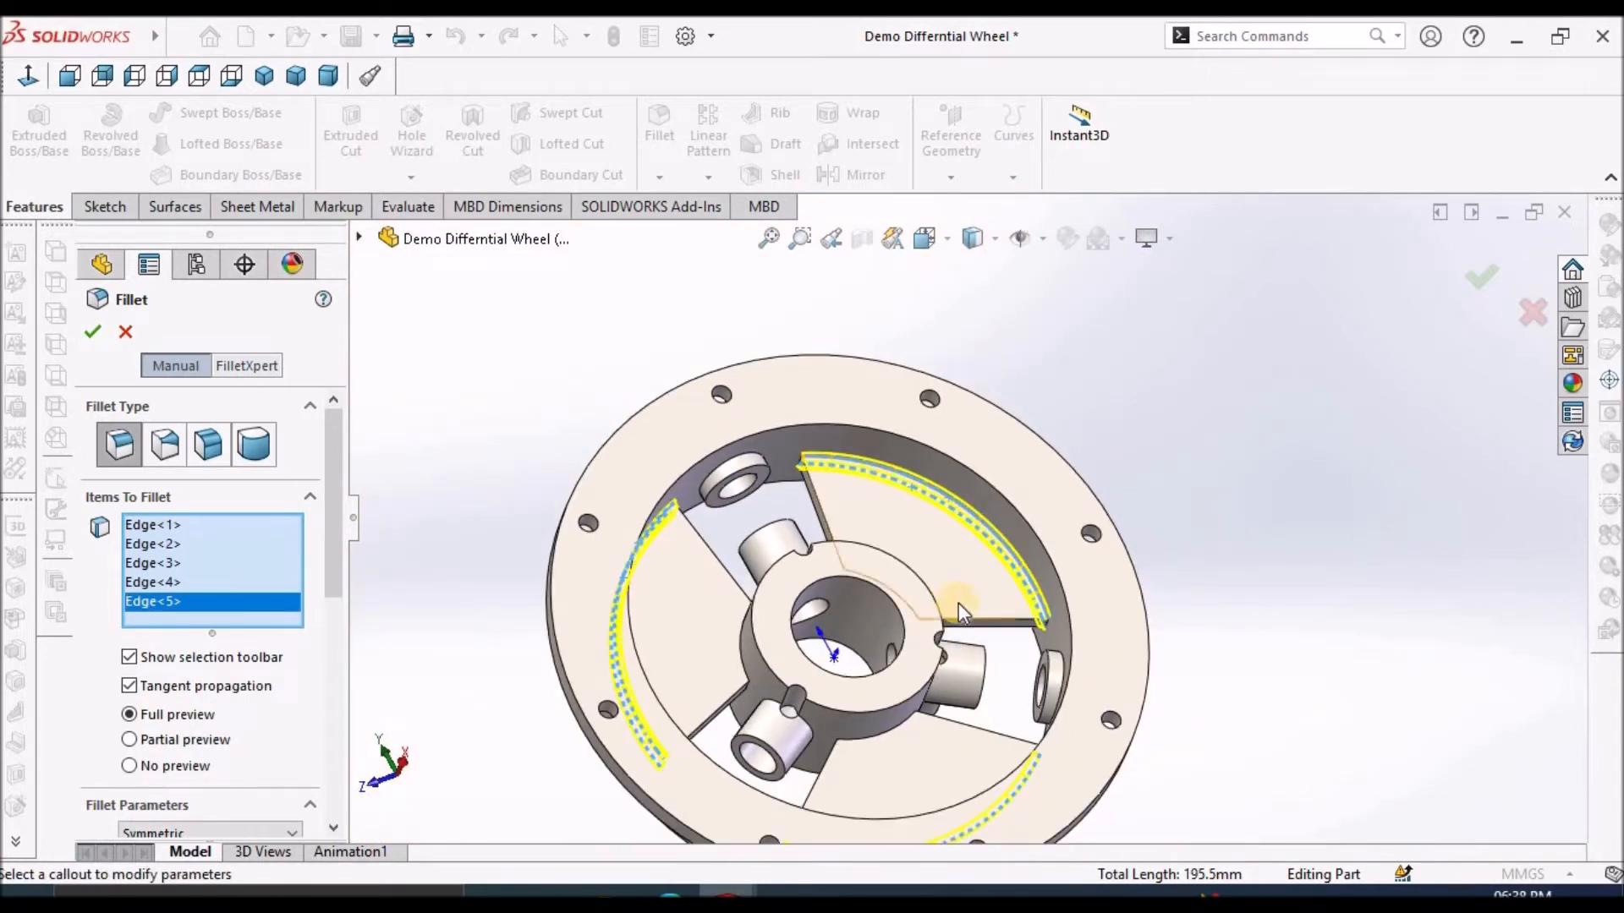
scroll(957, 603, "up", 4)
scroll(915, 685, "down", 8)
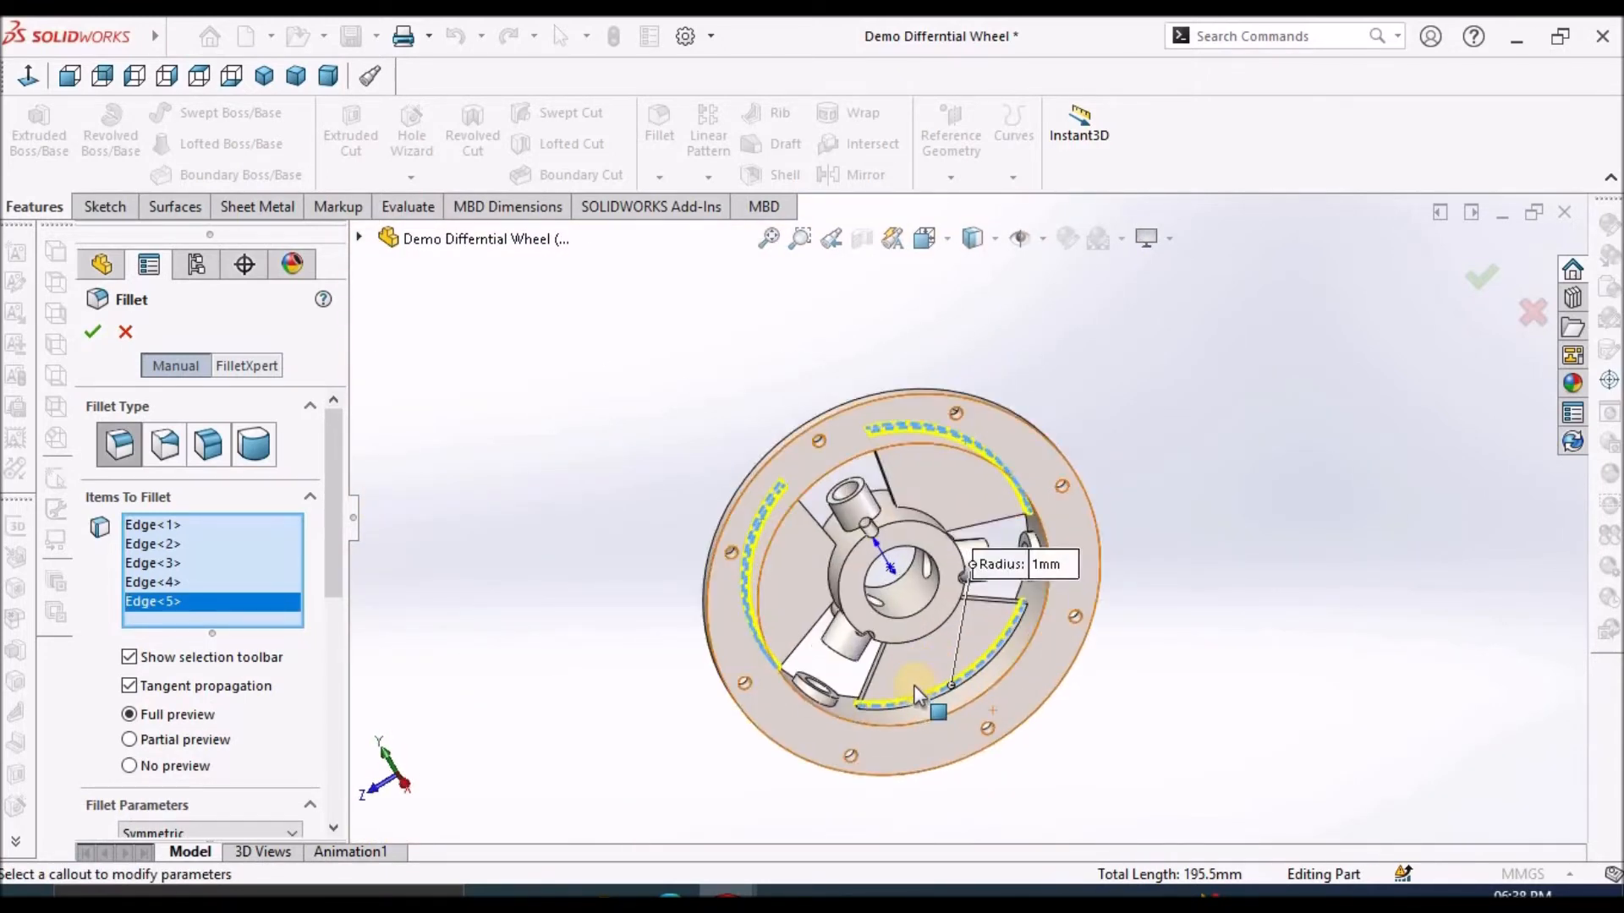
scroll(913, 689, "down", 2)
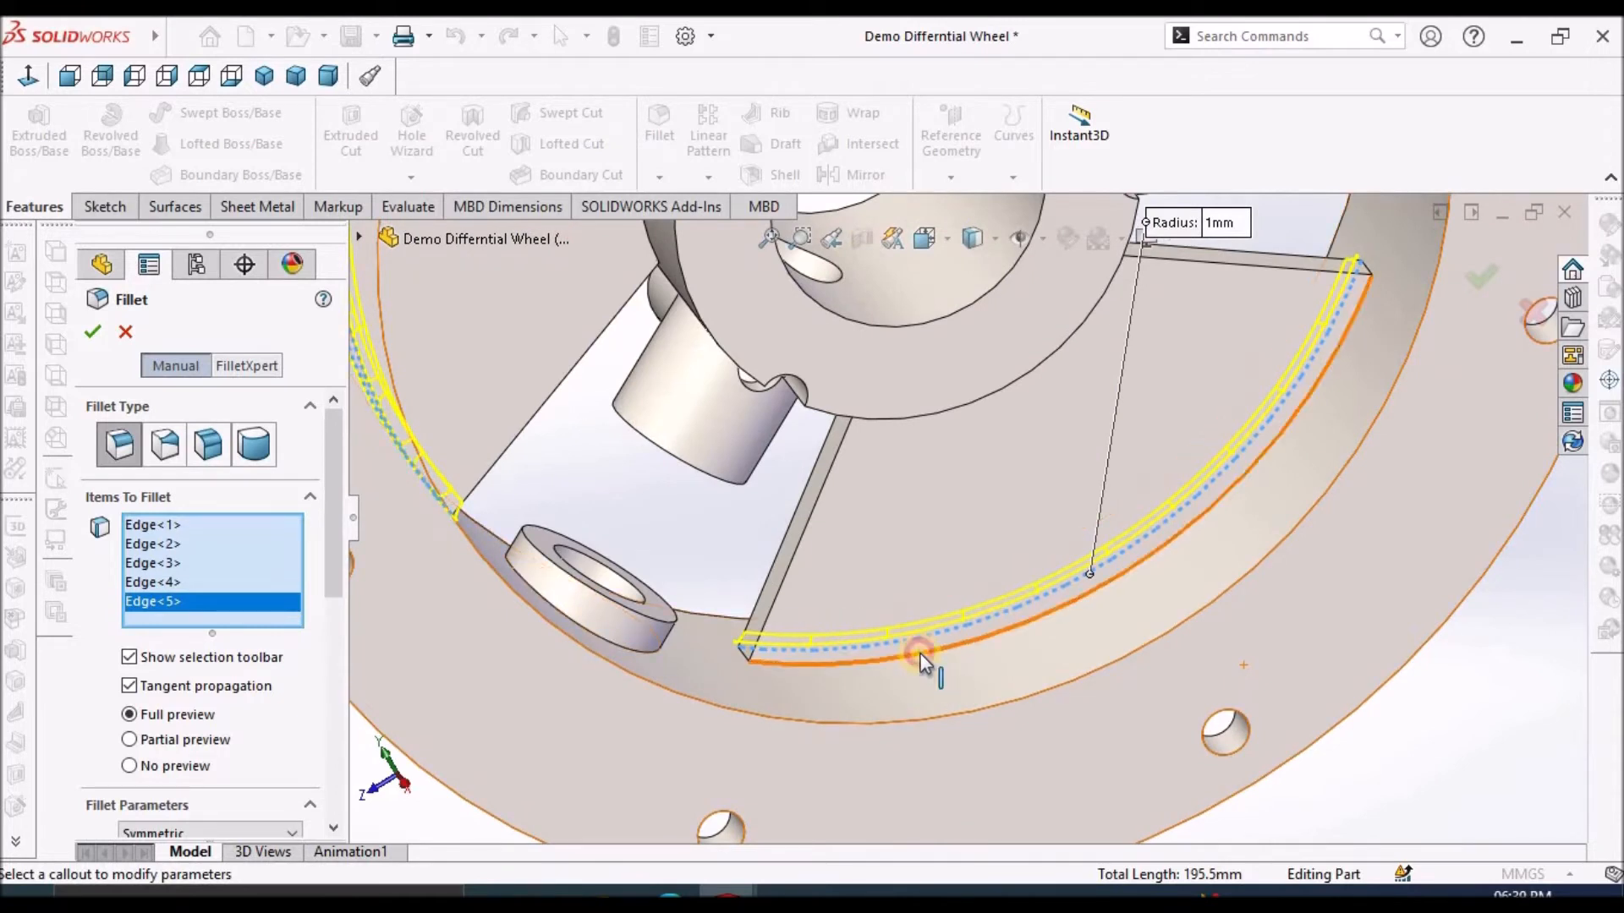
left_click(922, 664)
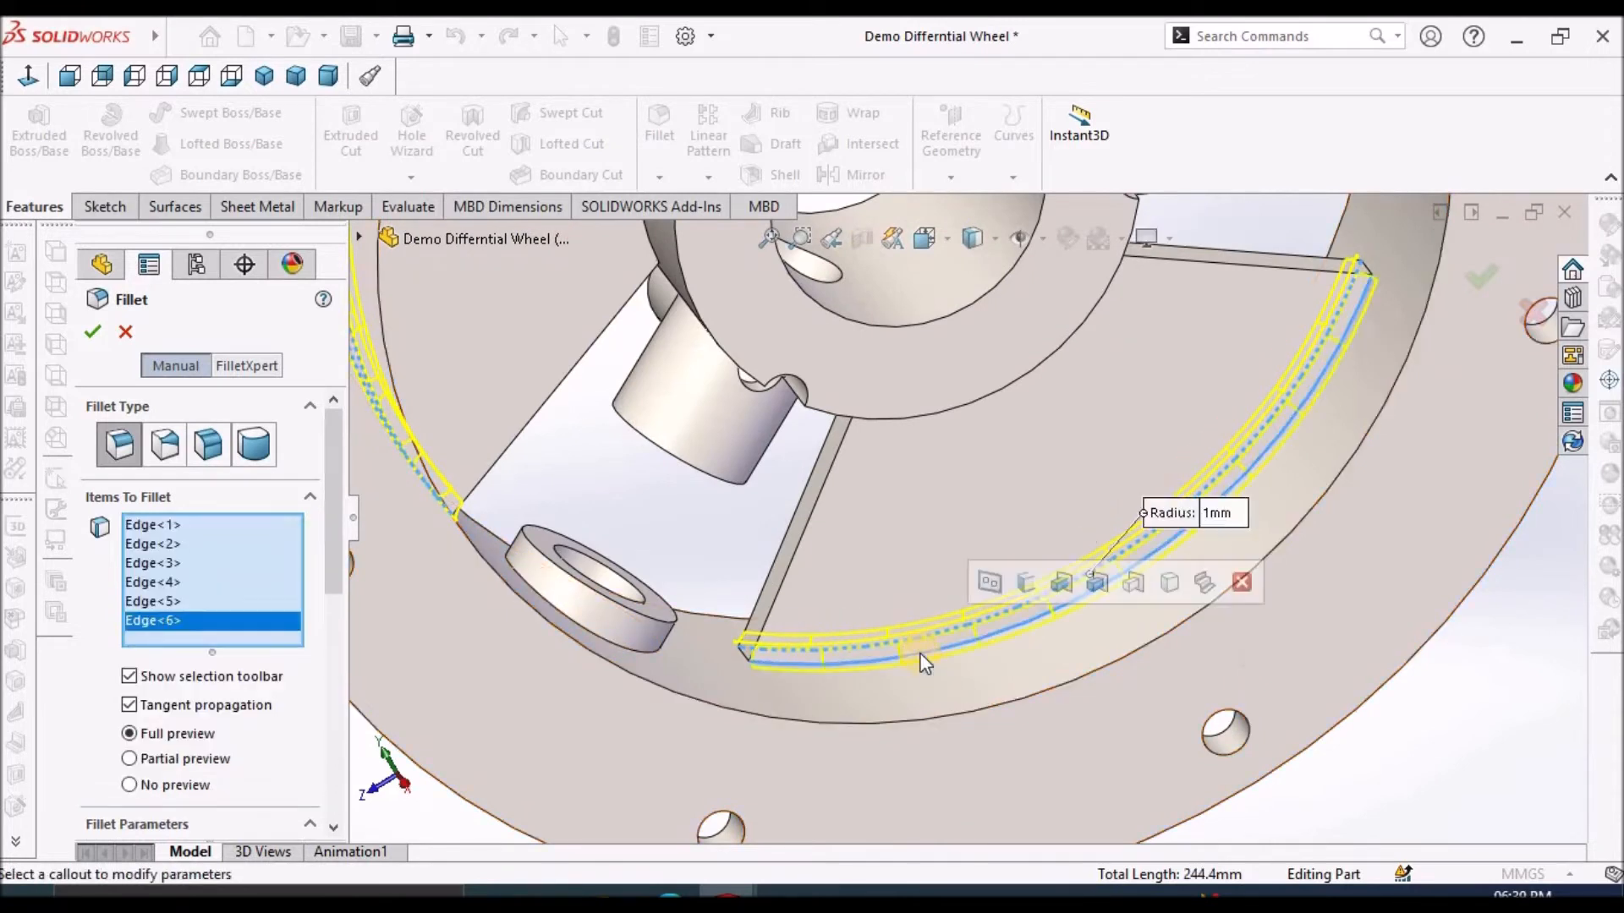
left_click(100, 332)
key("f")
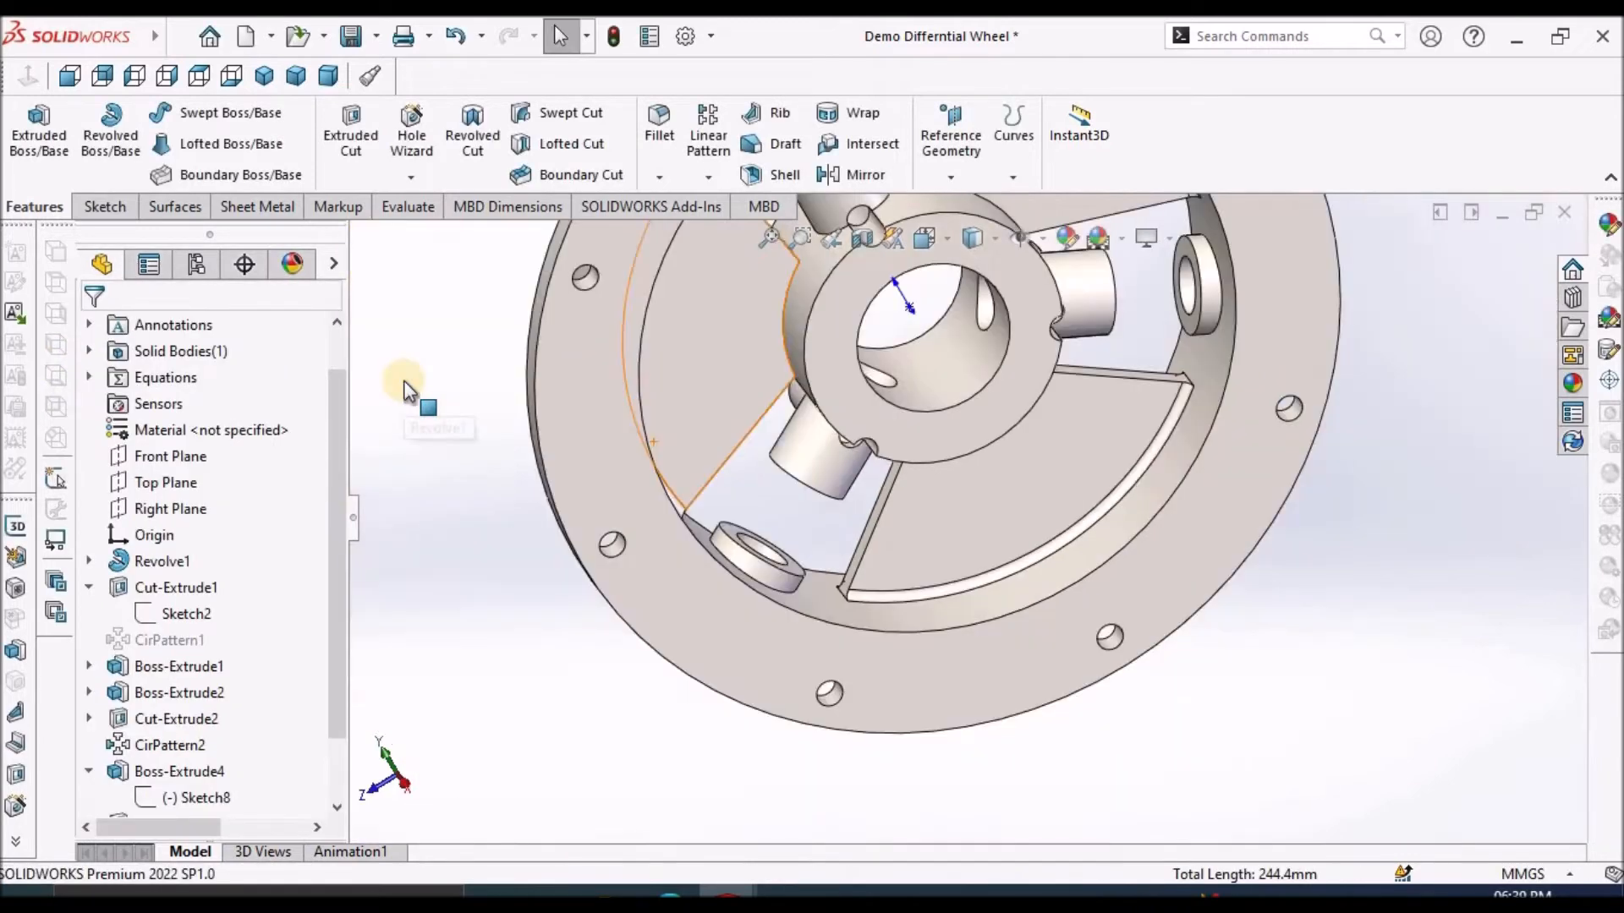
middle_click_drag(862, 270, 1094, 606)
key("Escape")
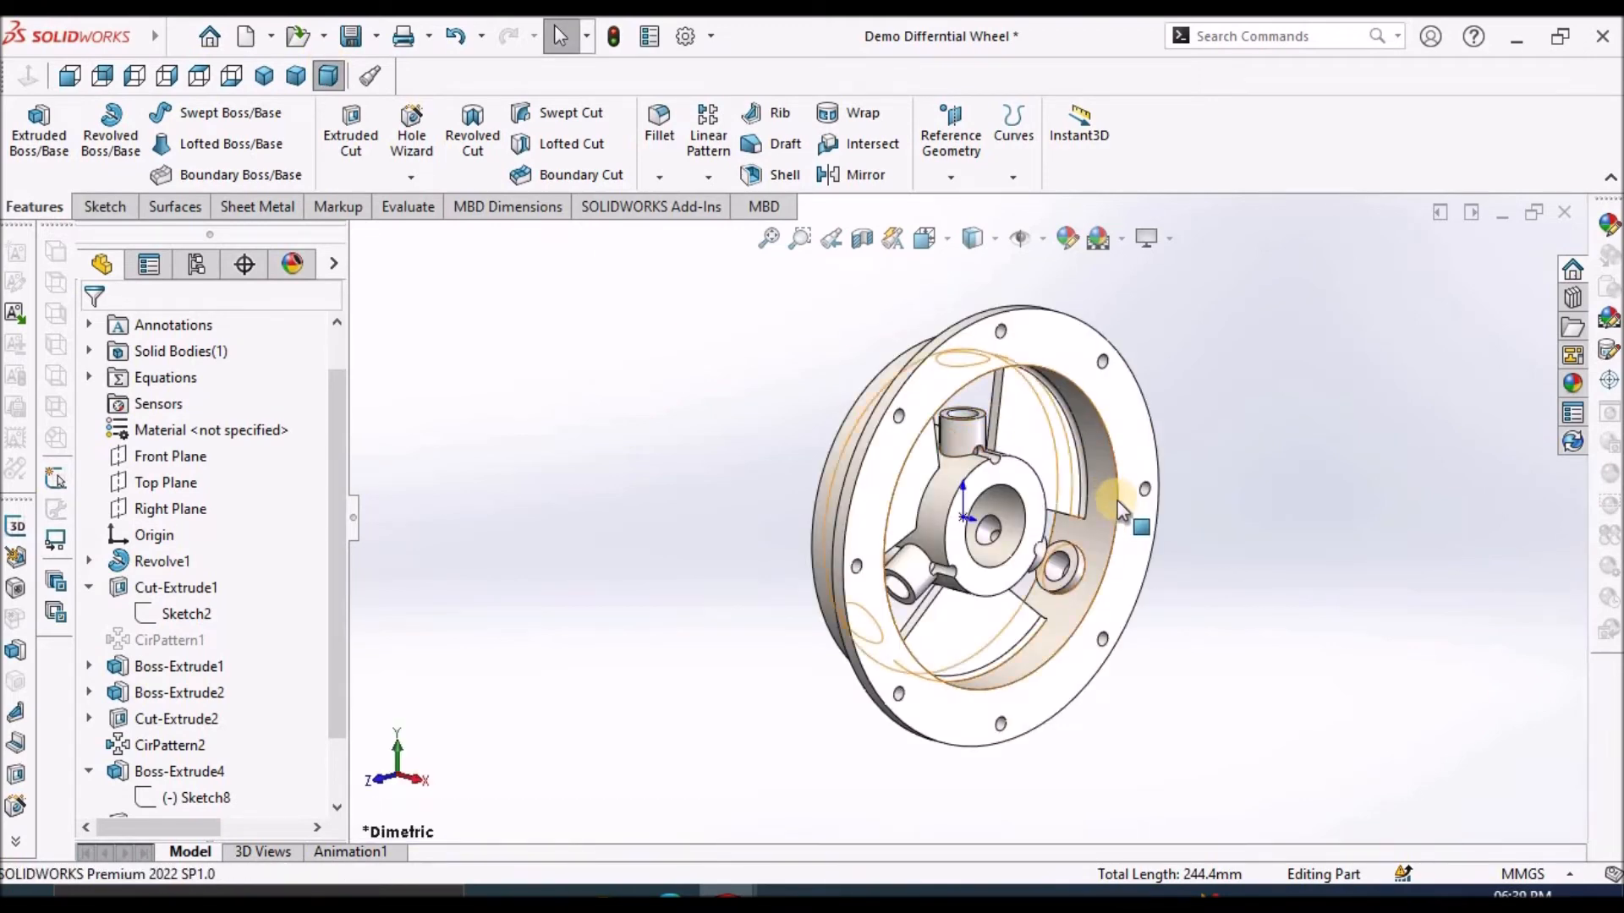
Examine the finished wheel from its flange and hub sides, including in the standard dimetric orientation.
scroll(1037, 470, "down", 4)
scroll(1037, 470, "down", 3)
middle_click_drag(1037, 470, 617, 383)
scroll(1174, 571, "up", 5)
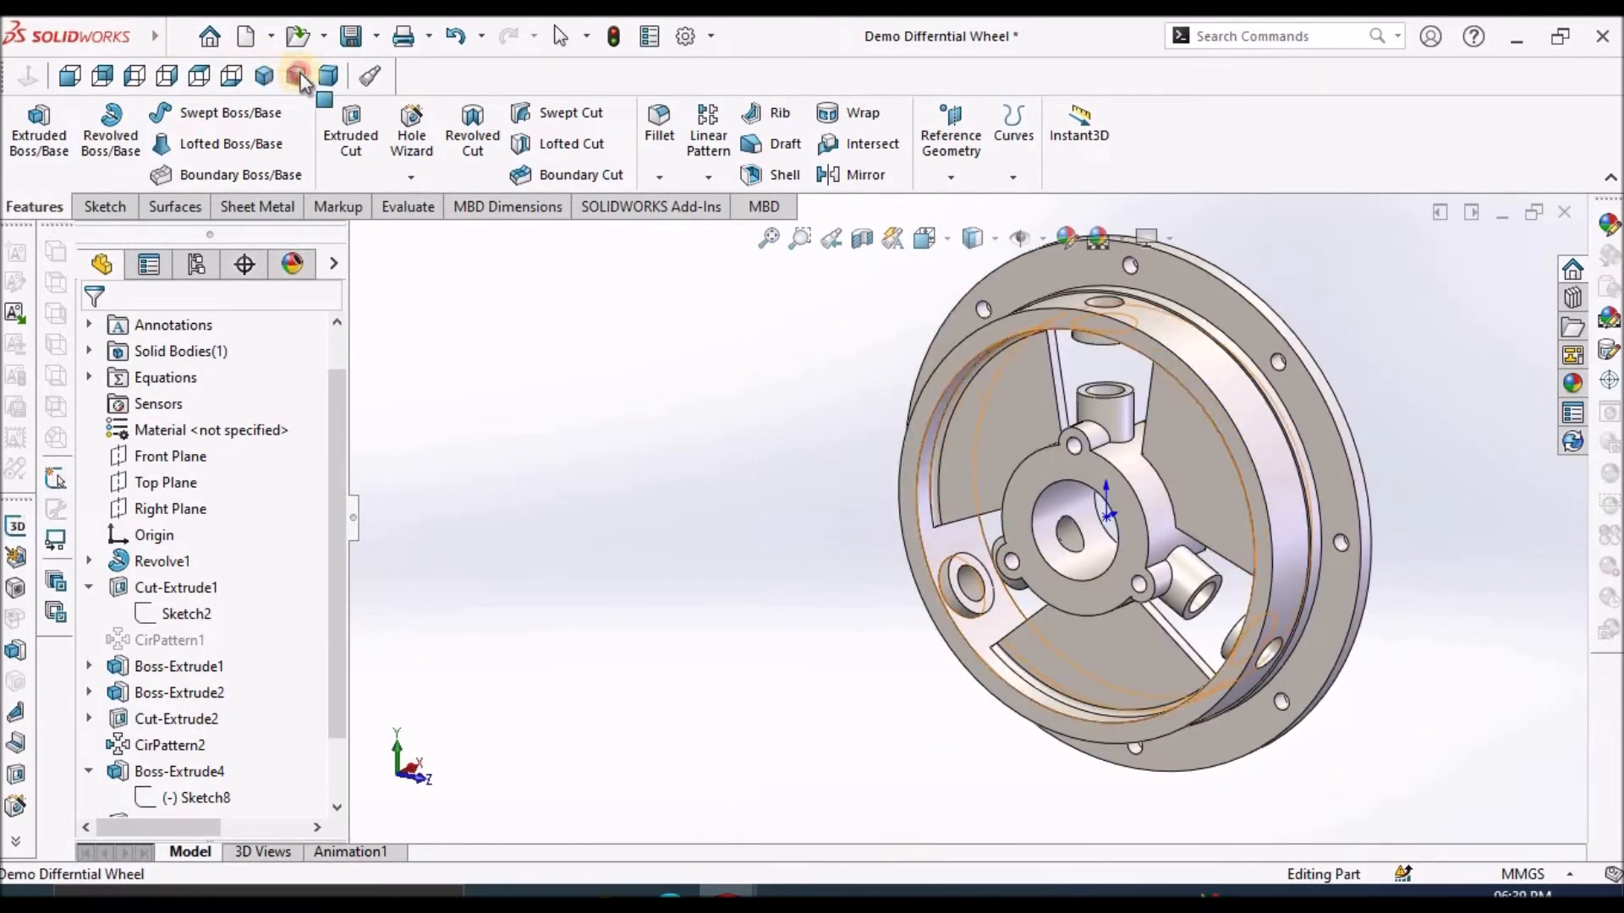
left_click(298, 76)
left_click(325, 80)
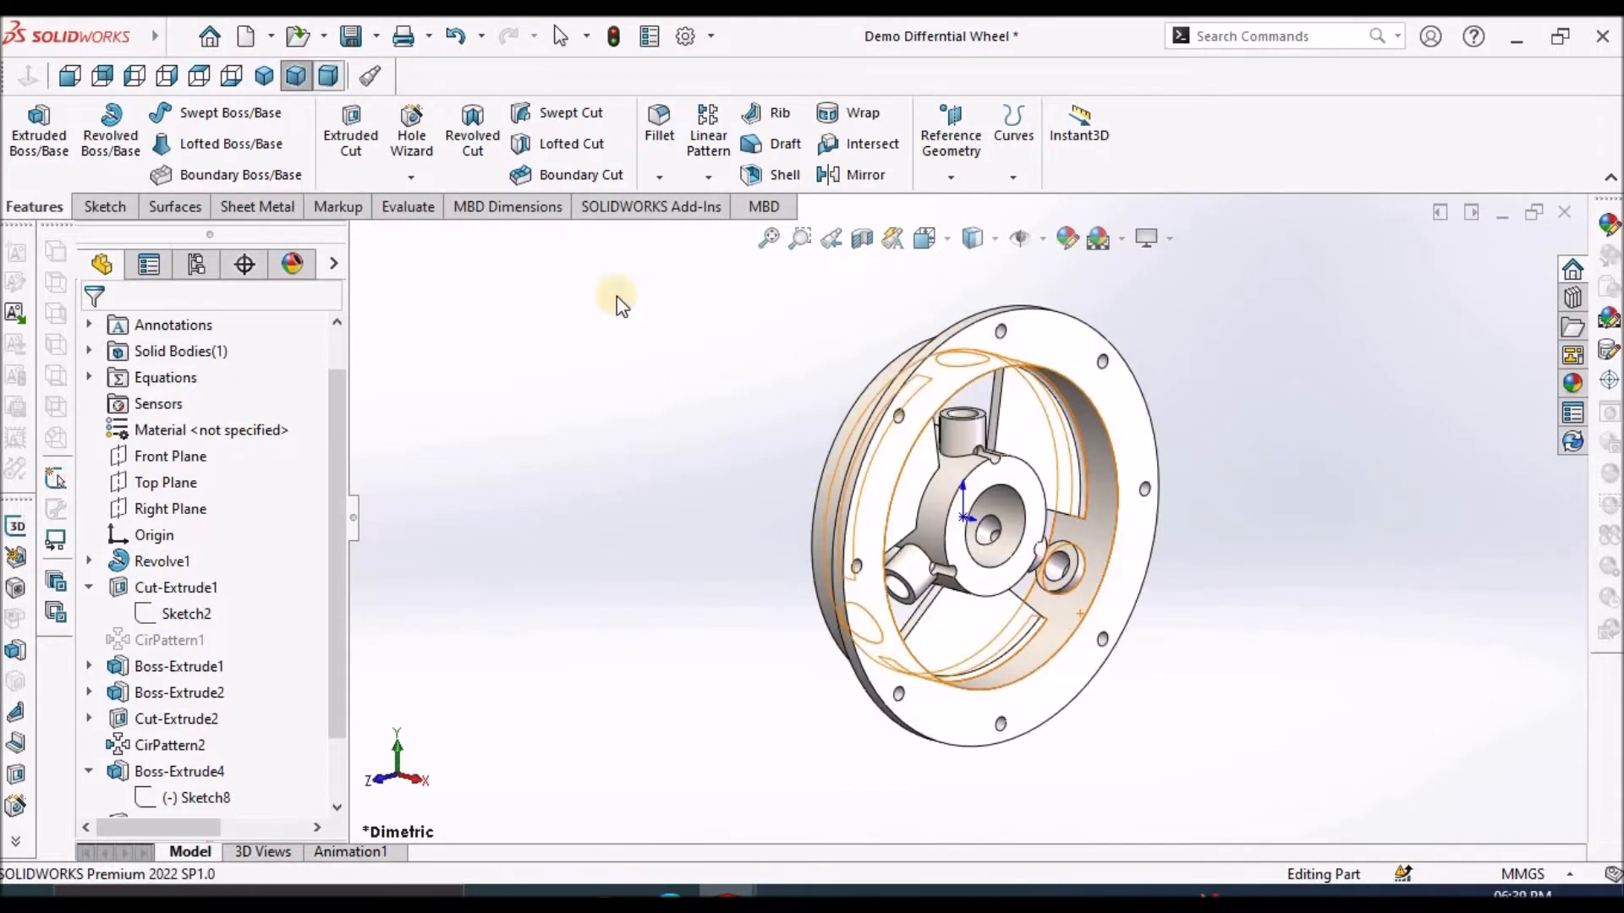
left_click(507, 558)
Check the reference dimensions in Differntial Wheel Drawing.PDF and return to the SOLIDWORKS drawing sheet.
key("alt+Tab")
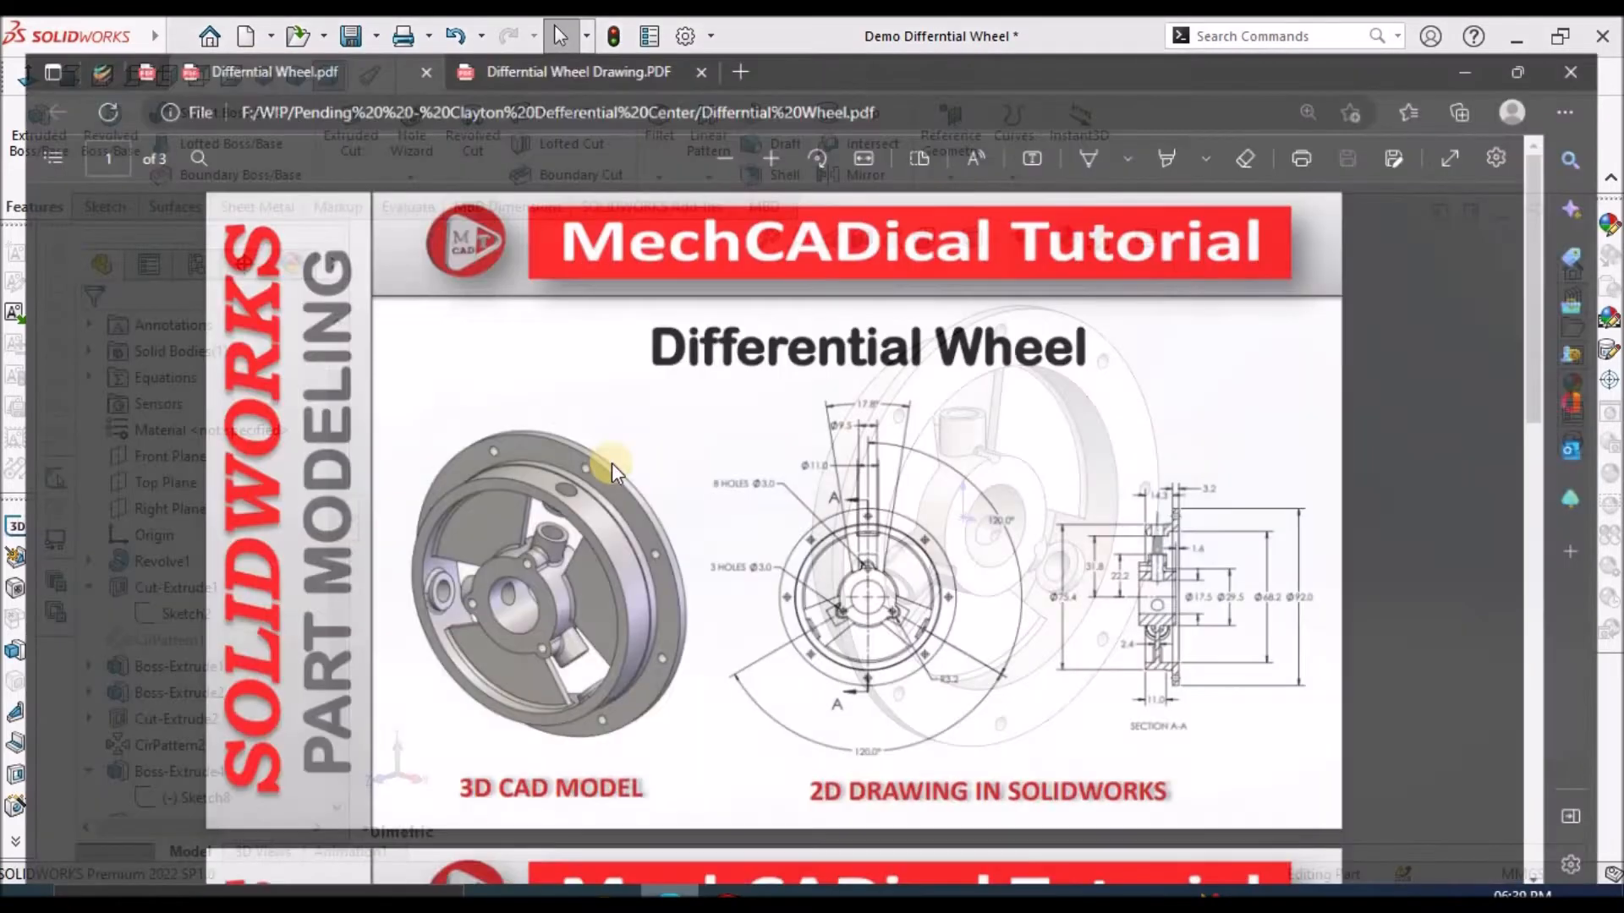
left_click(582, 39)
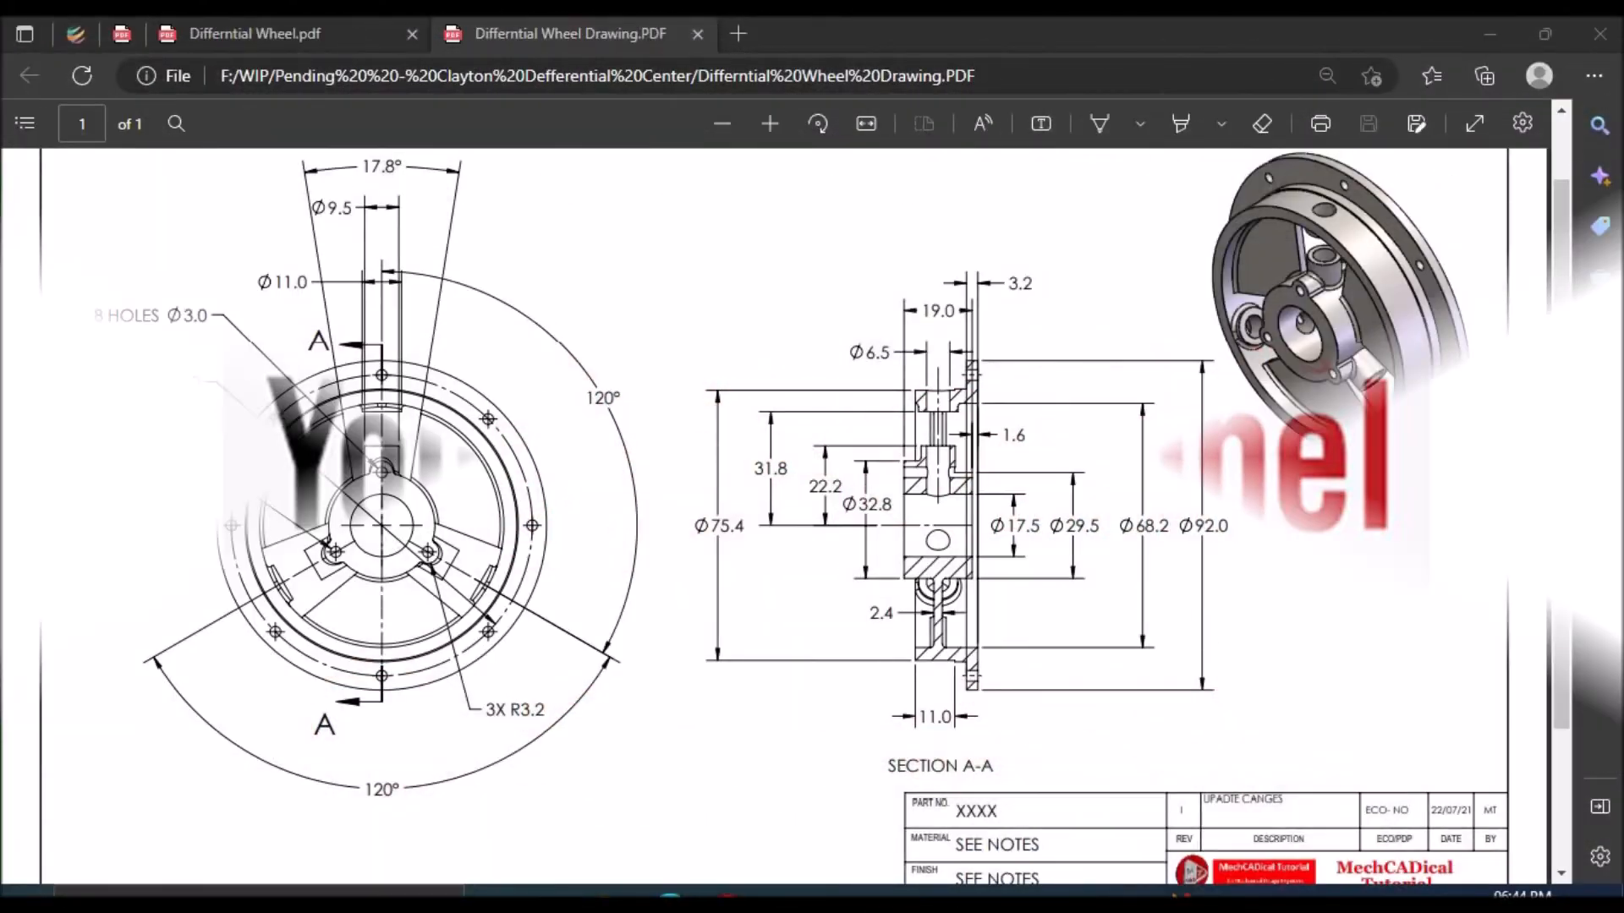
left_click(1498, 43)
left_click(907, 455)
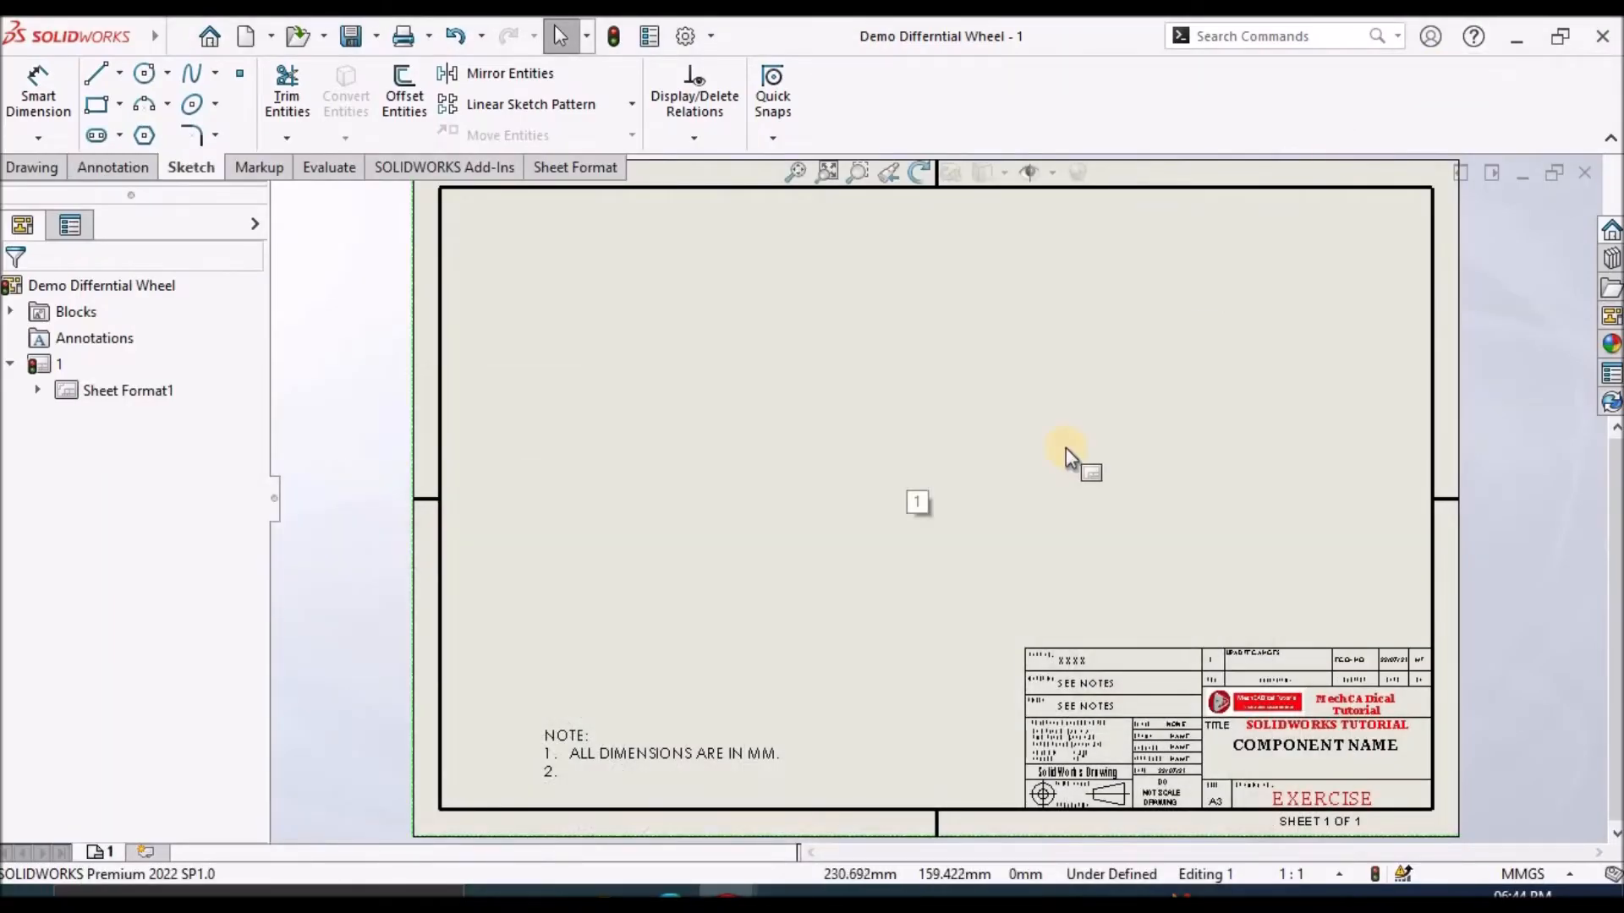
Insert a model view of the Demo Differntial Wheel part on the left half of the drawing sheet.
left_click(41, 169)
left_click(27, 97)
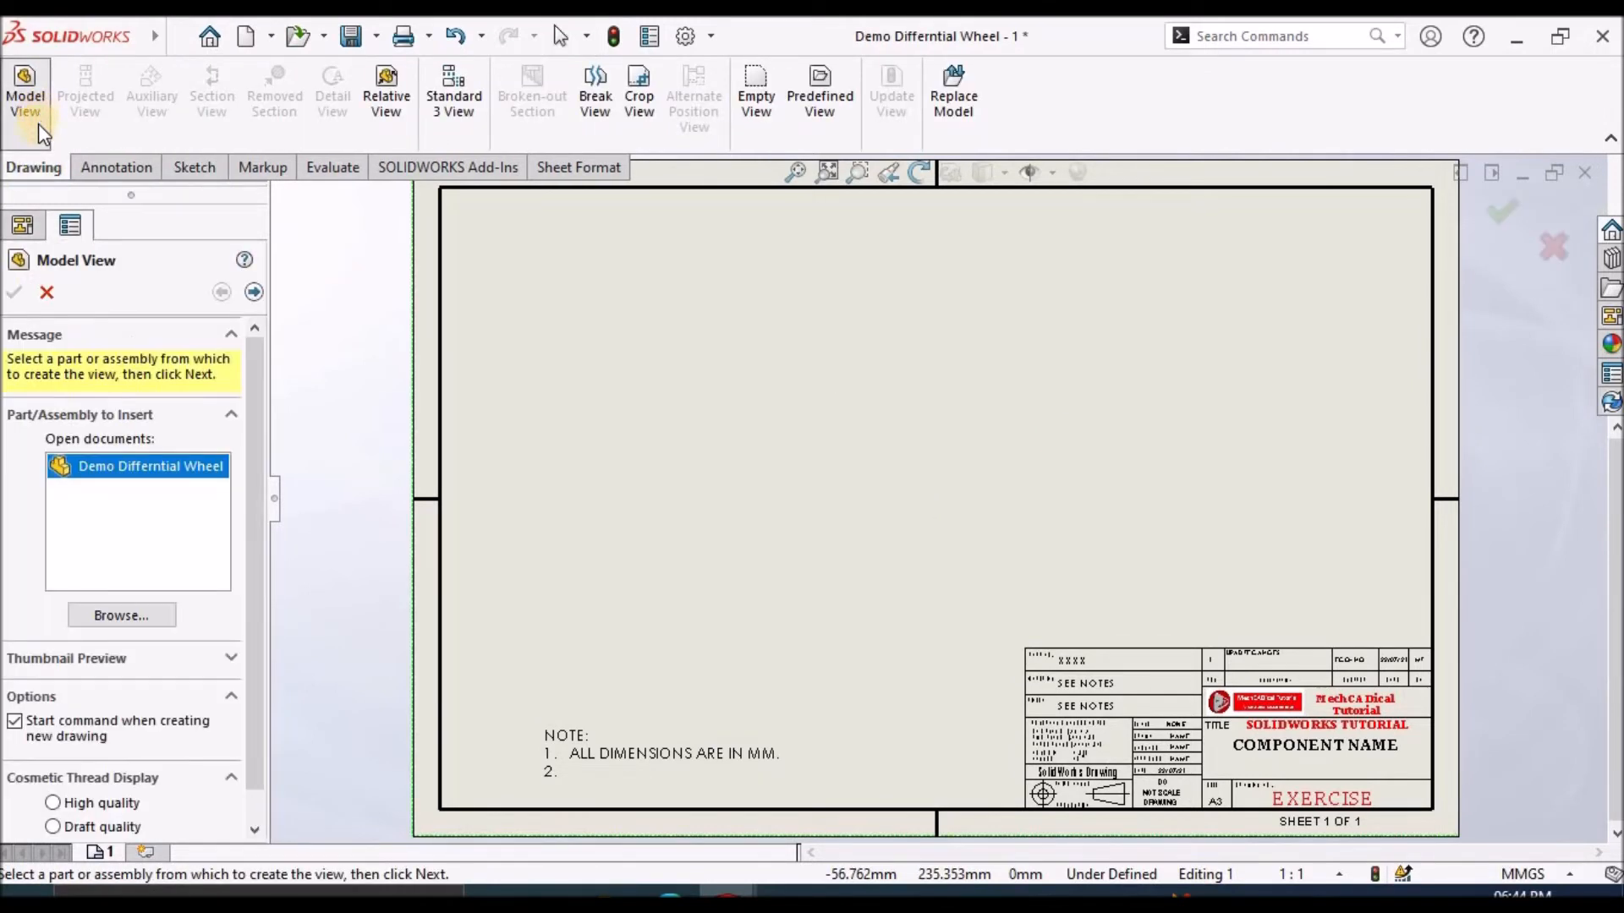
double_click(110, 472)
left_click(641, 469)
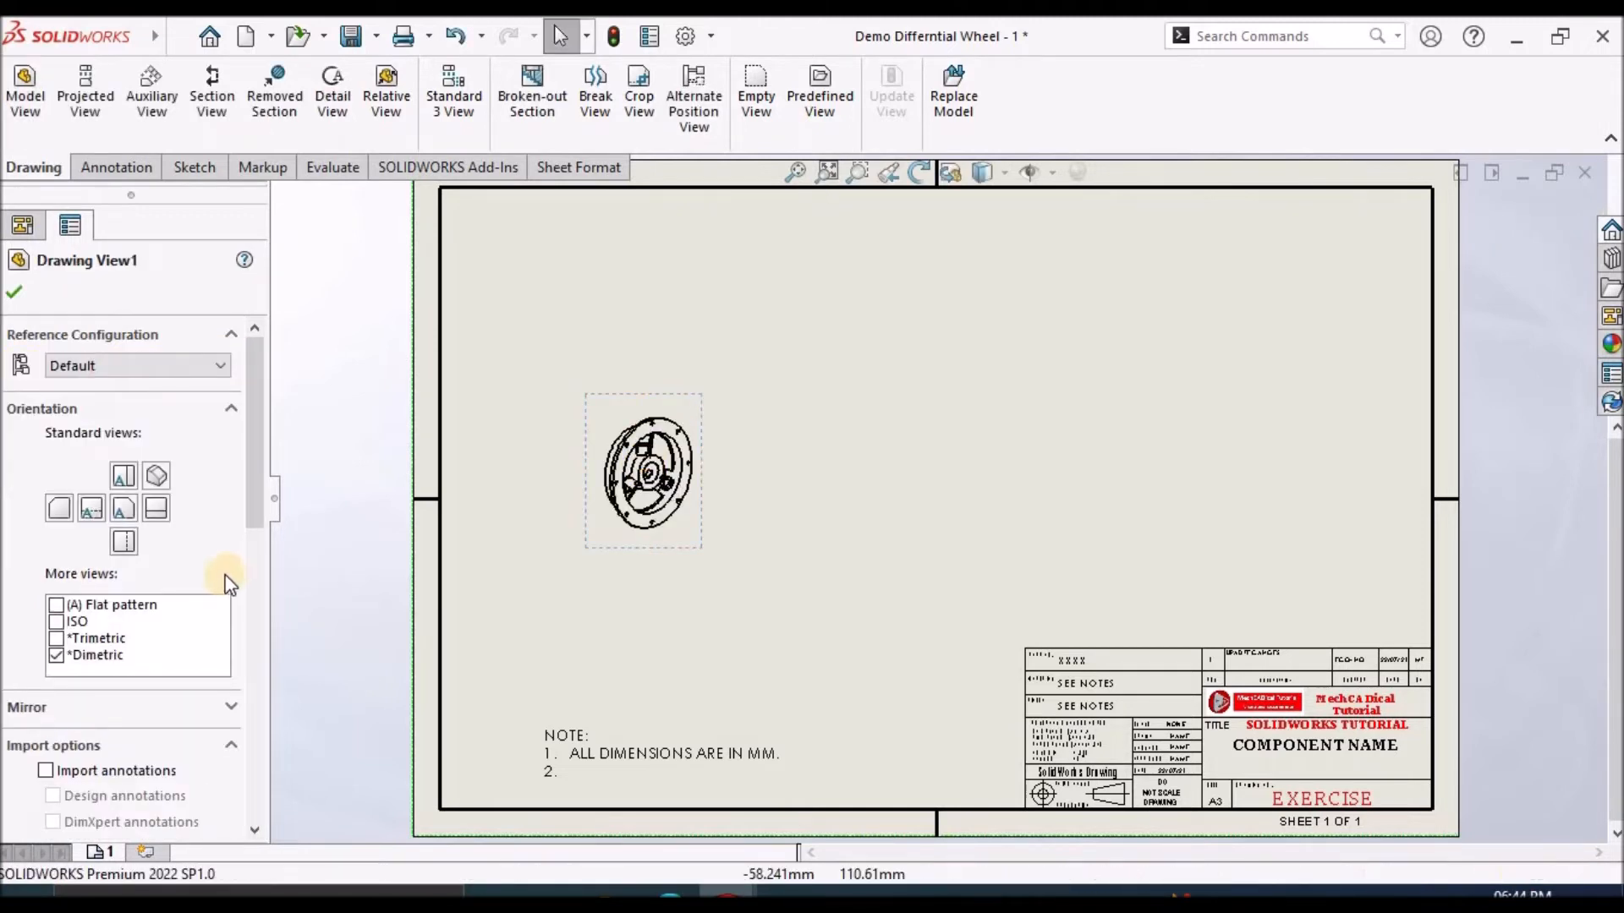
left_click(596, 526)
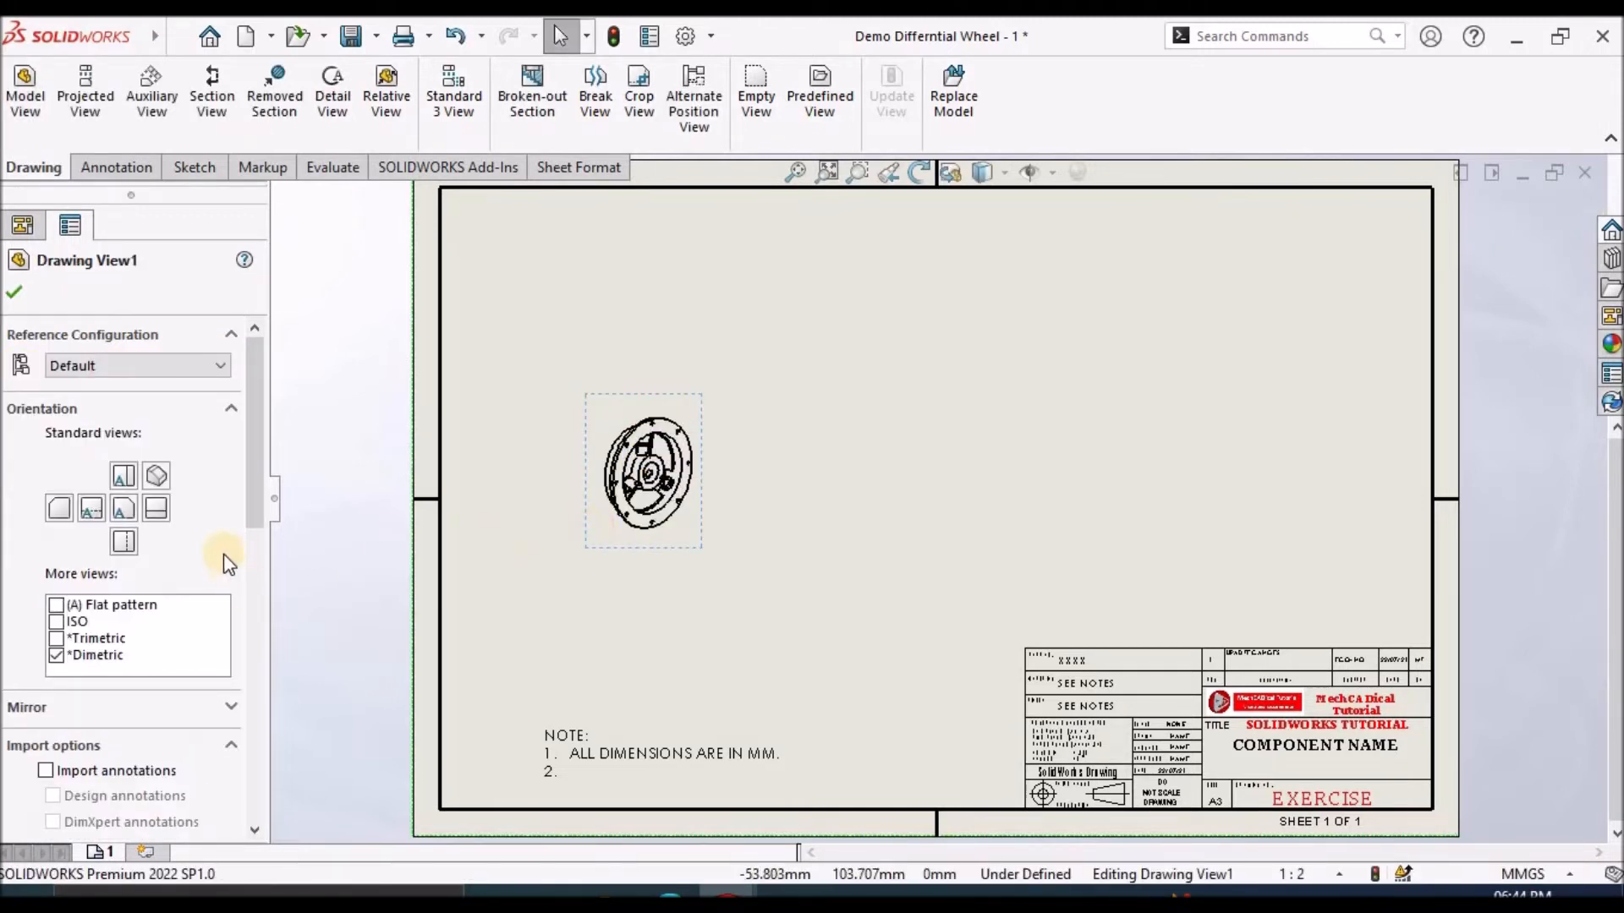
Change the inserted view's orientation to the standard right view, showing the wheel's flange face-on.
mouse_move(259, 530)
left_mouse_down()
mouse_move(260, 685)
mouse_move(262, 535)
left_mouse_up()
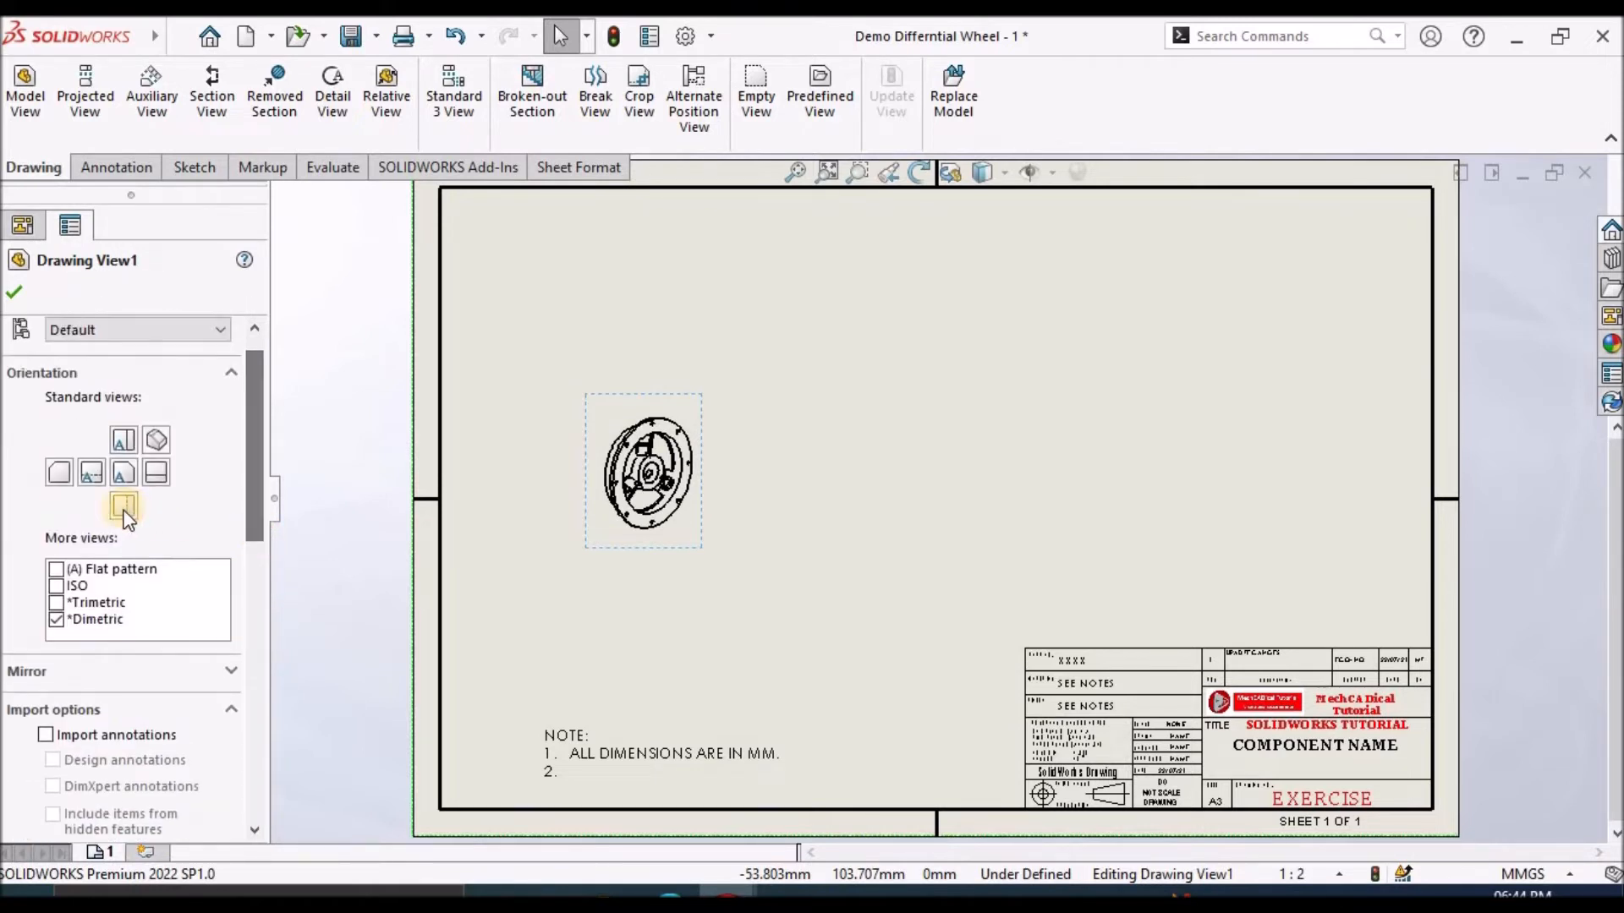
left_click(121, 473)
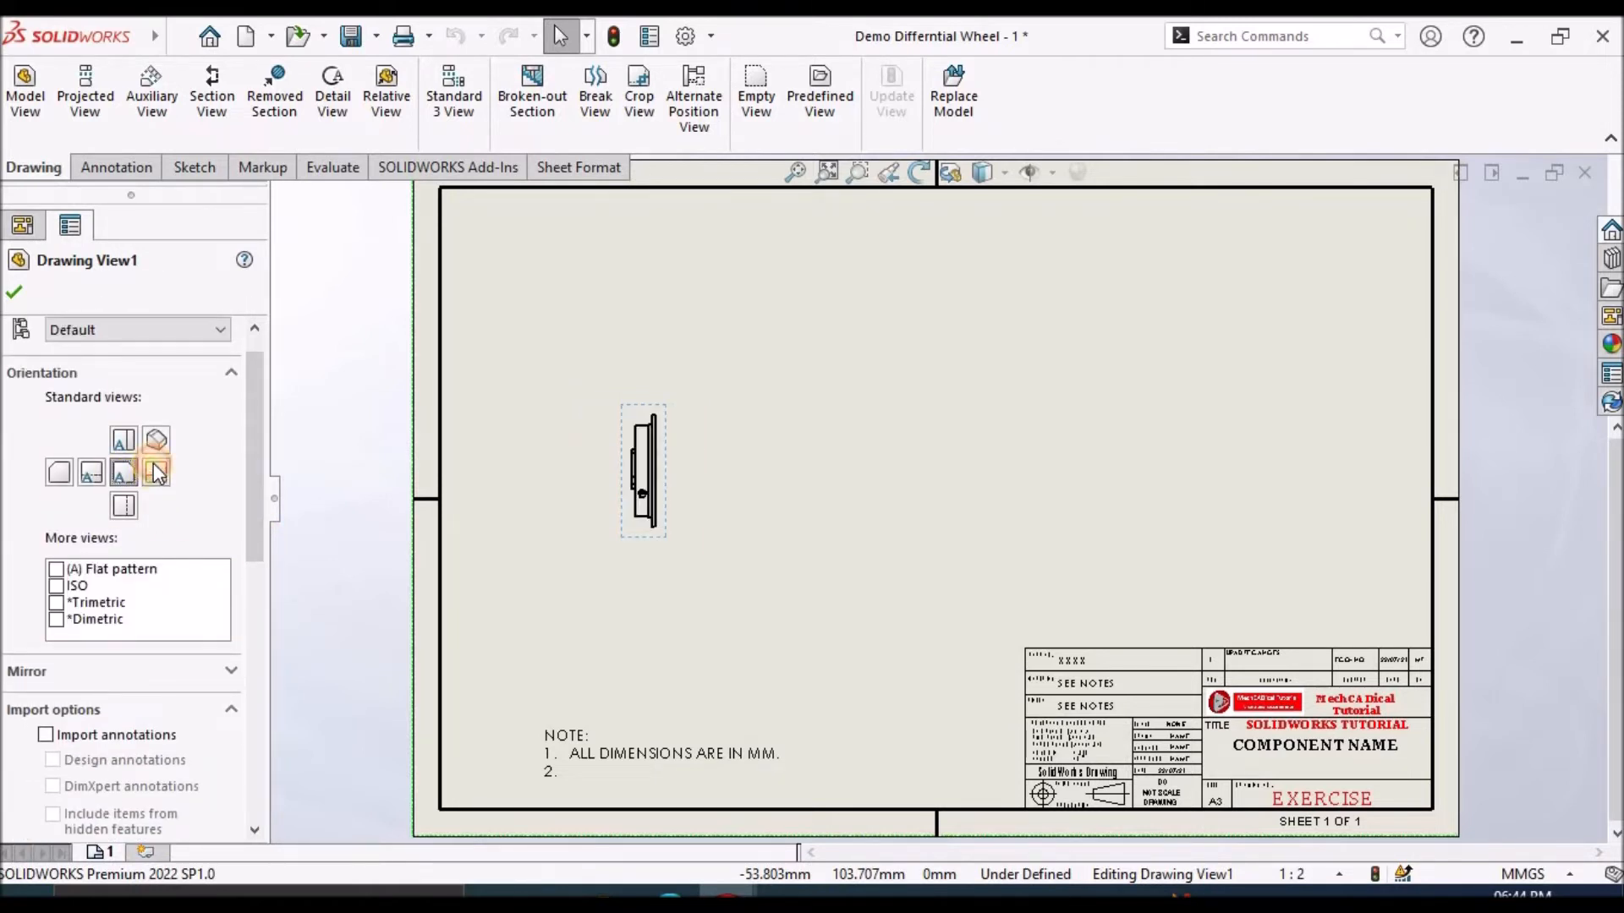
left_click(155, 471)
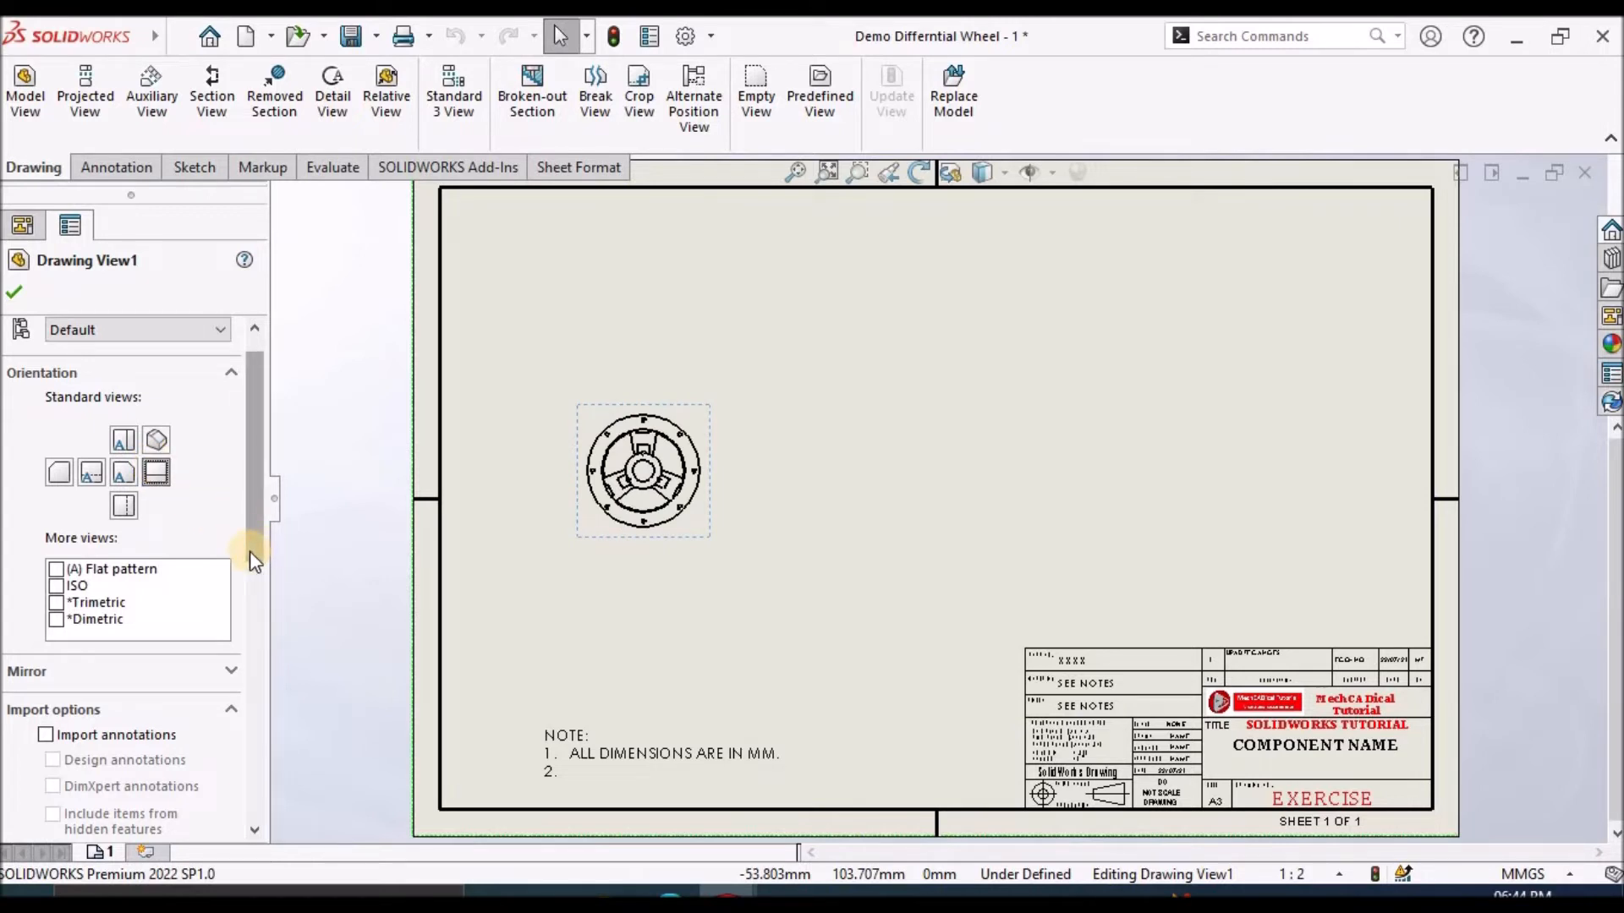
Give the wheel view a custom scale of 1:1 and accept the view settings.
left_click_drag(255, 636, 258, 755)
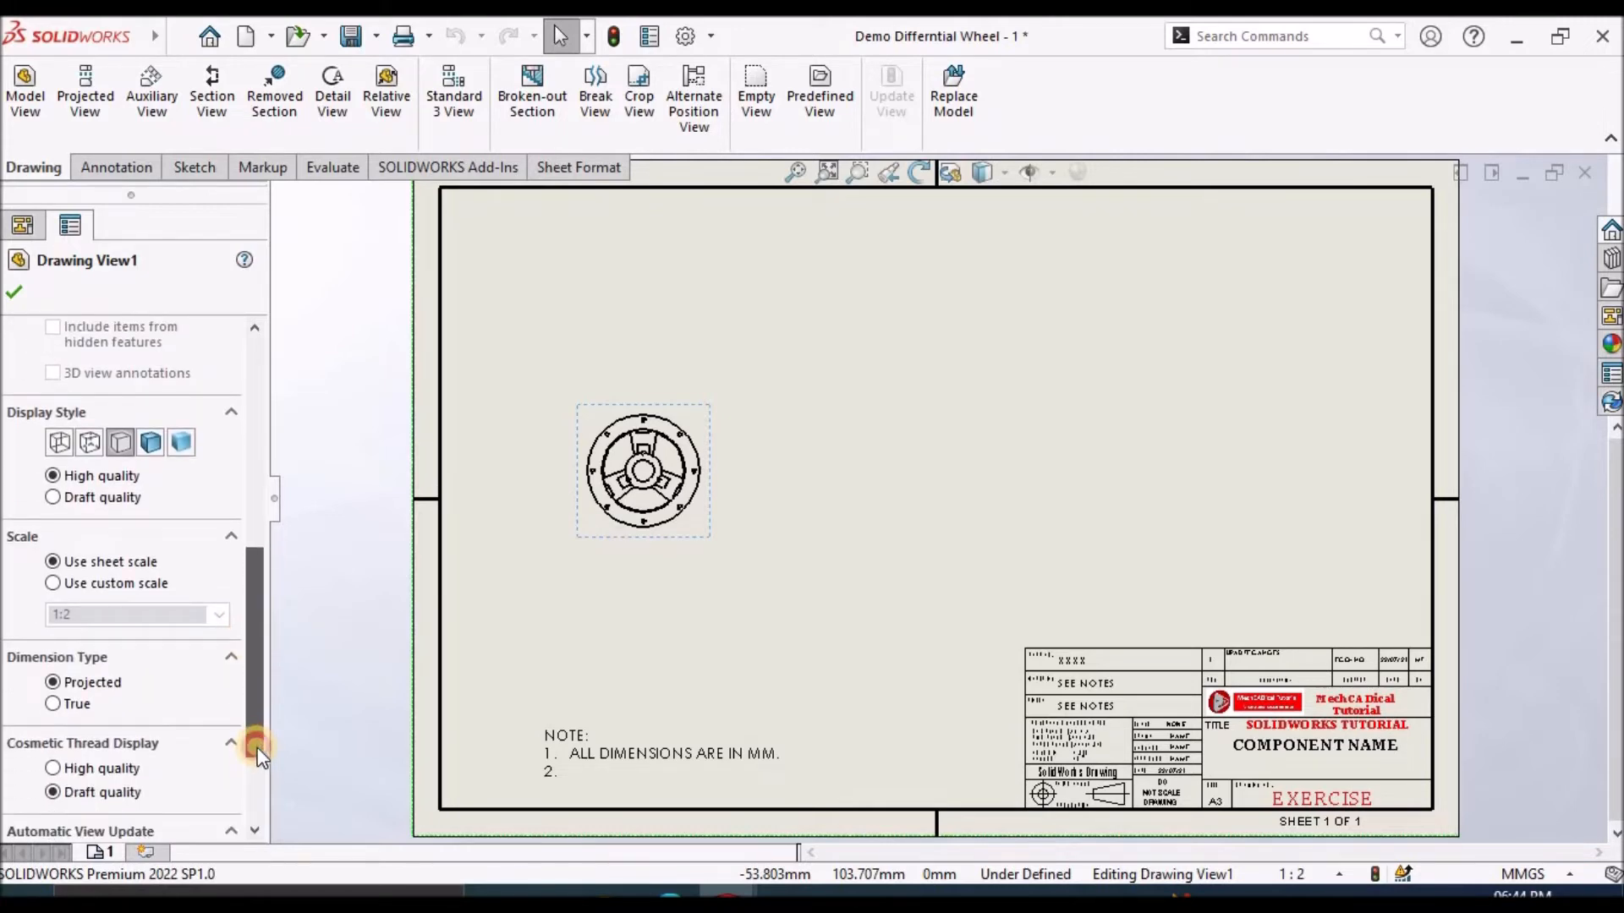
scroll(609, 507, "down", 2)
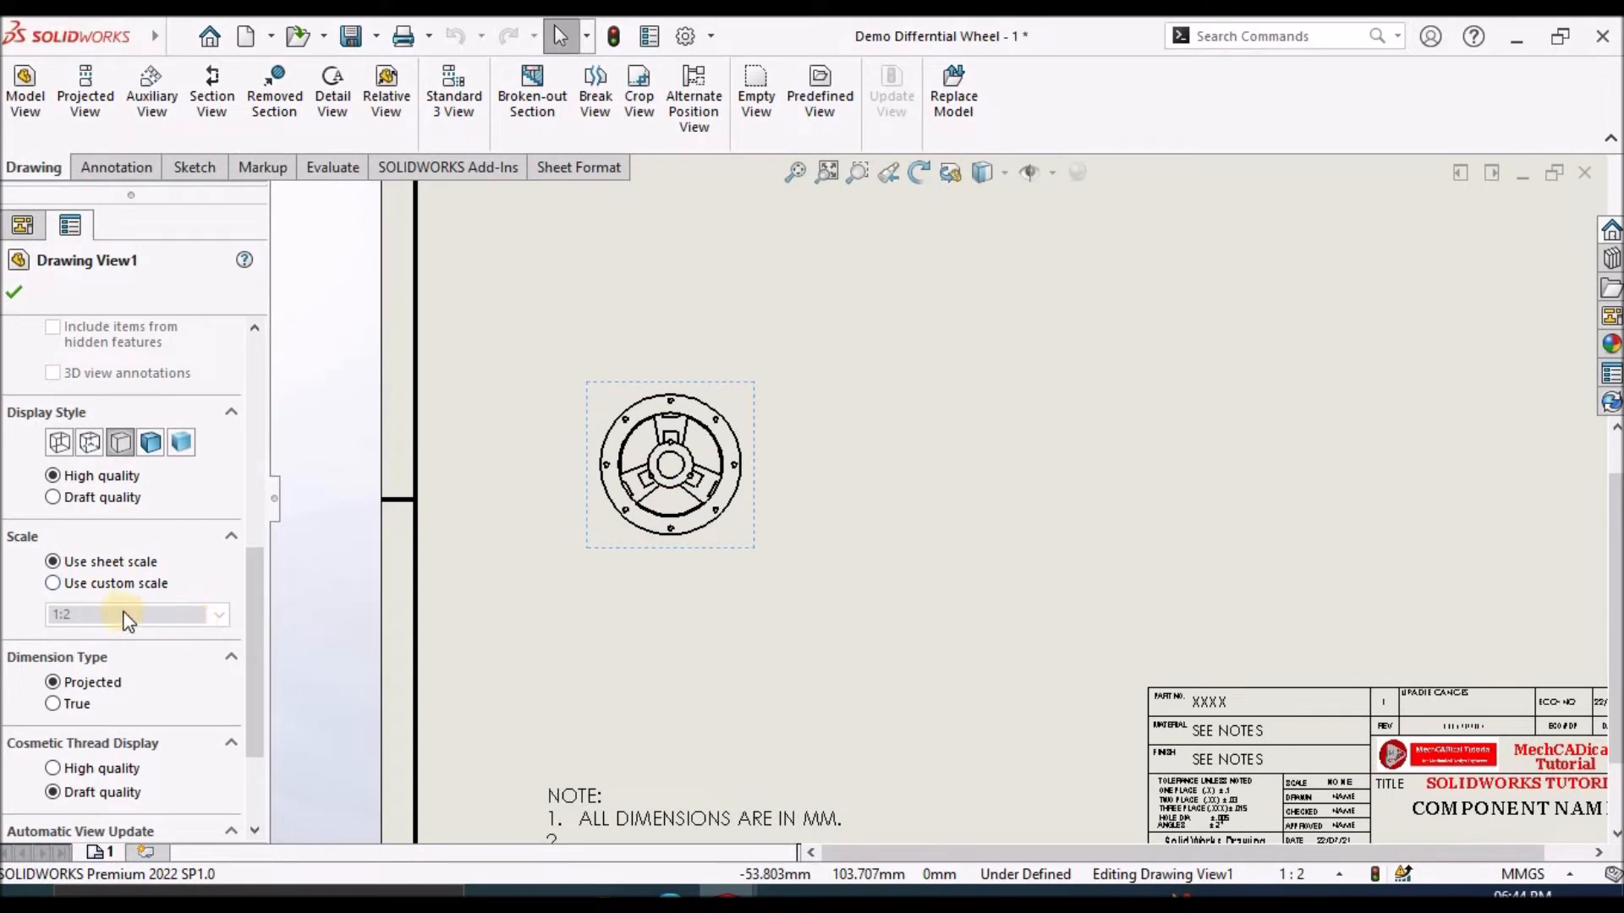
left_click(63, 583)
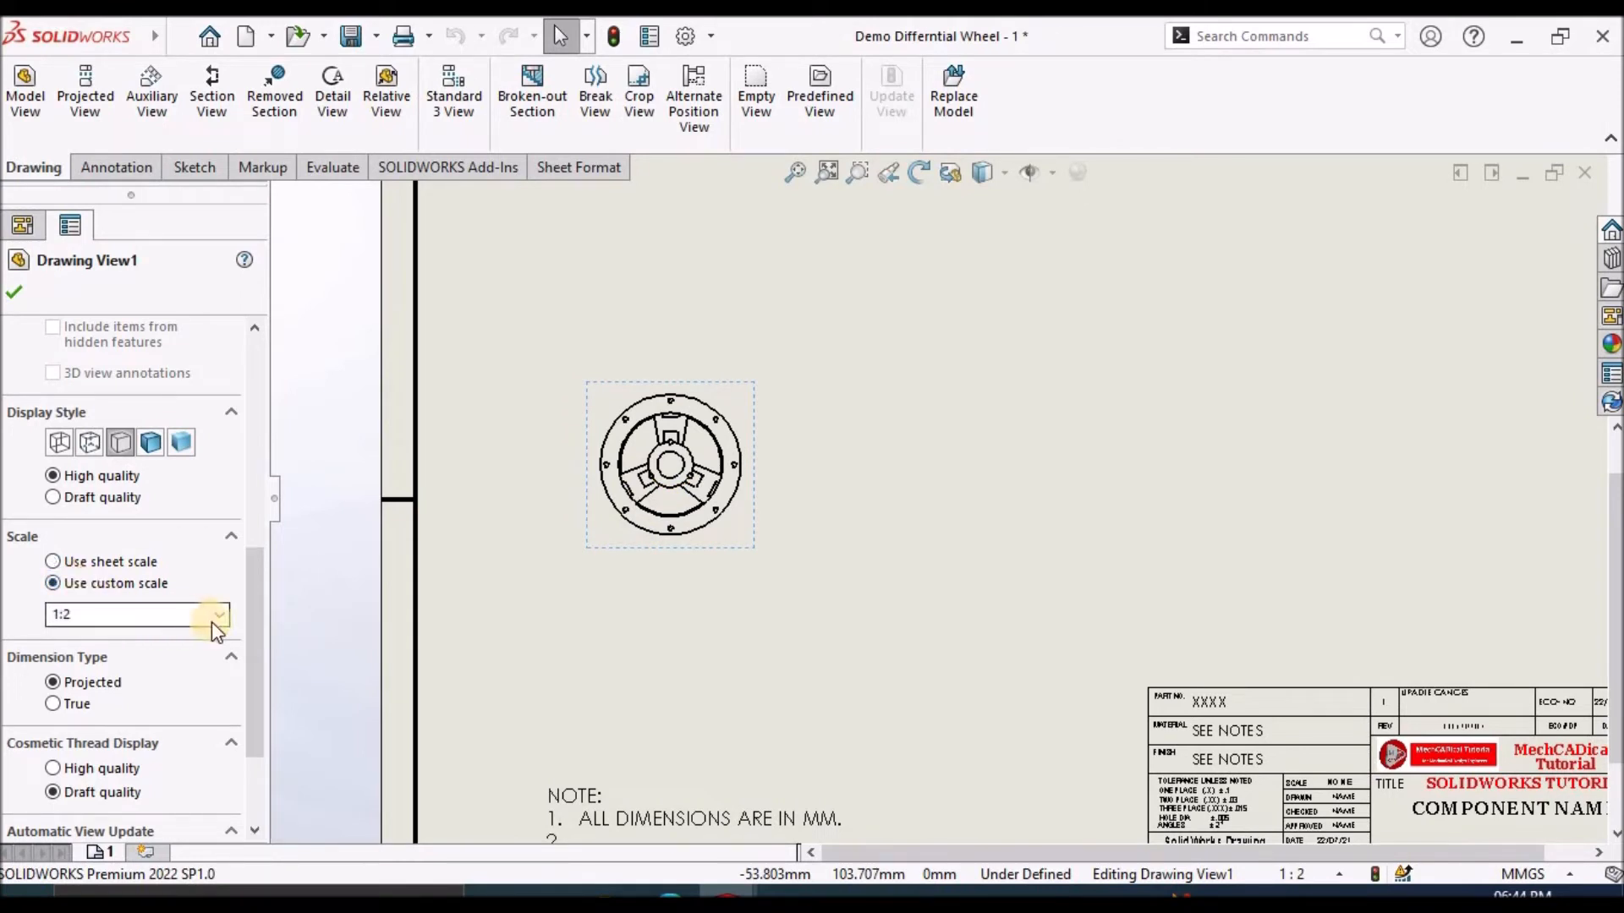
left_click(217, 616)
scroll(120, 656, "up", 2)
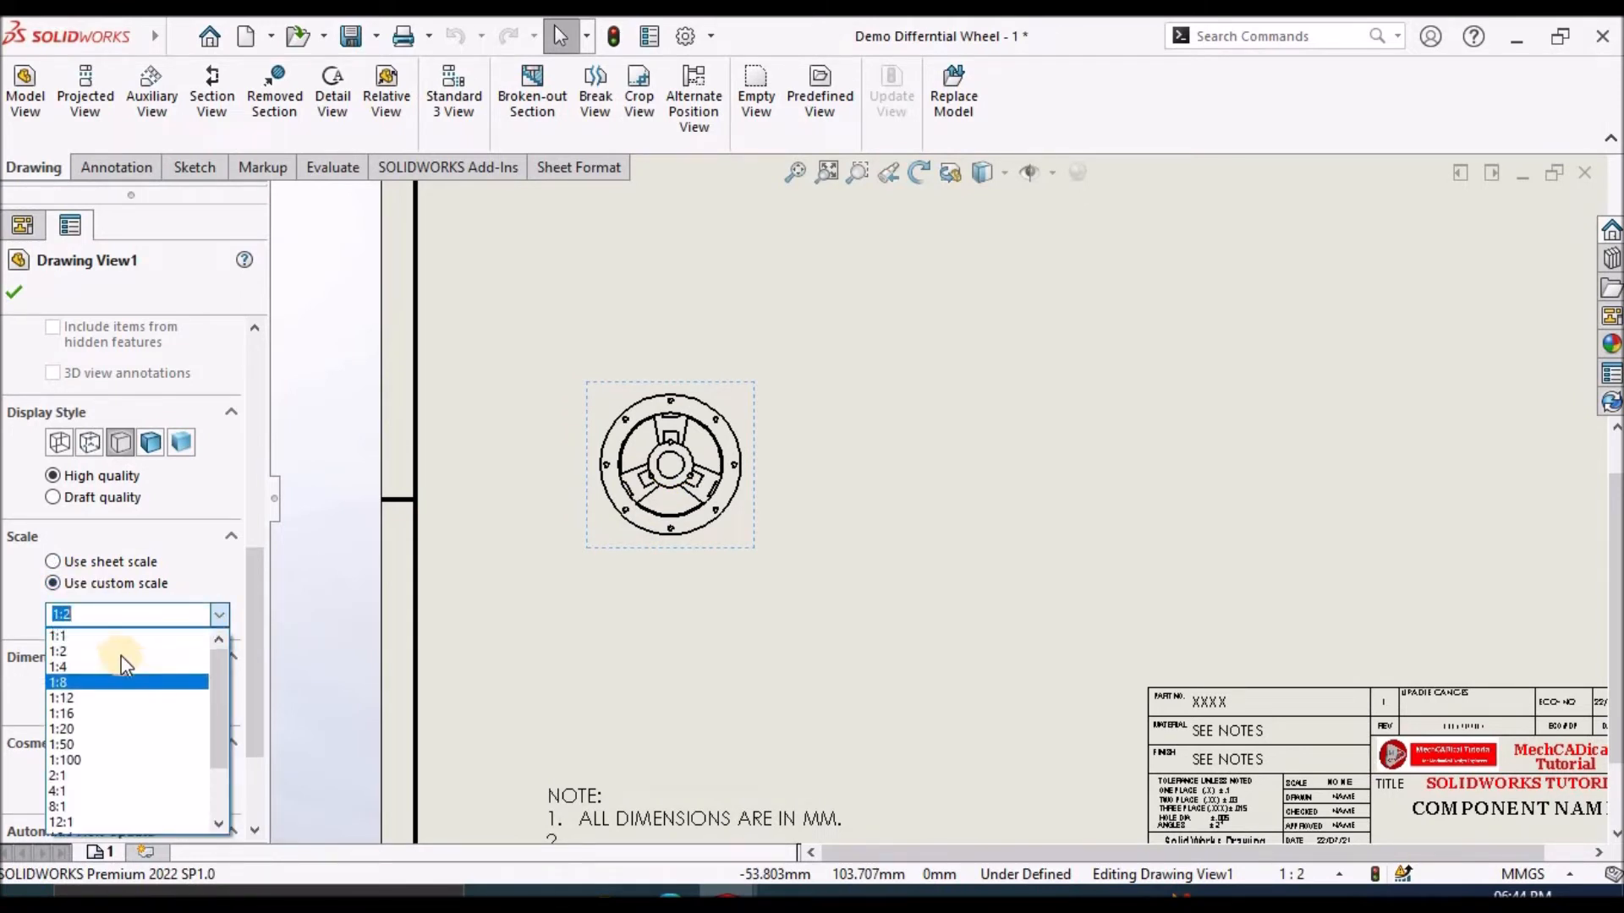
left_click(99, 644)
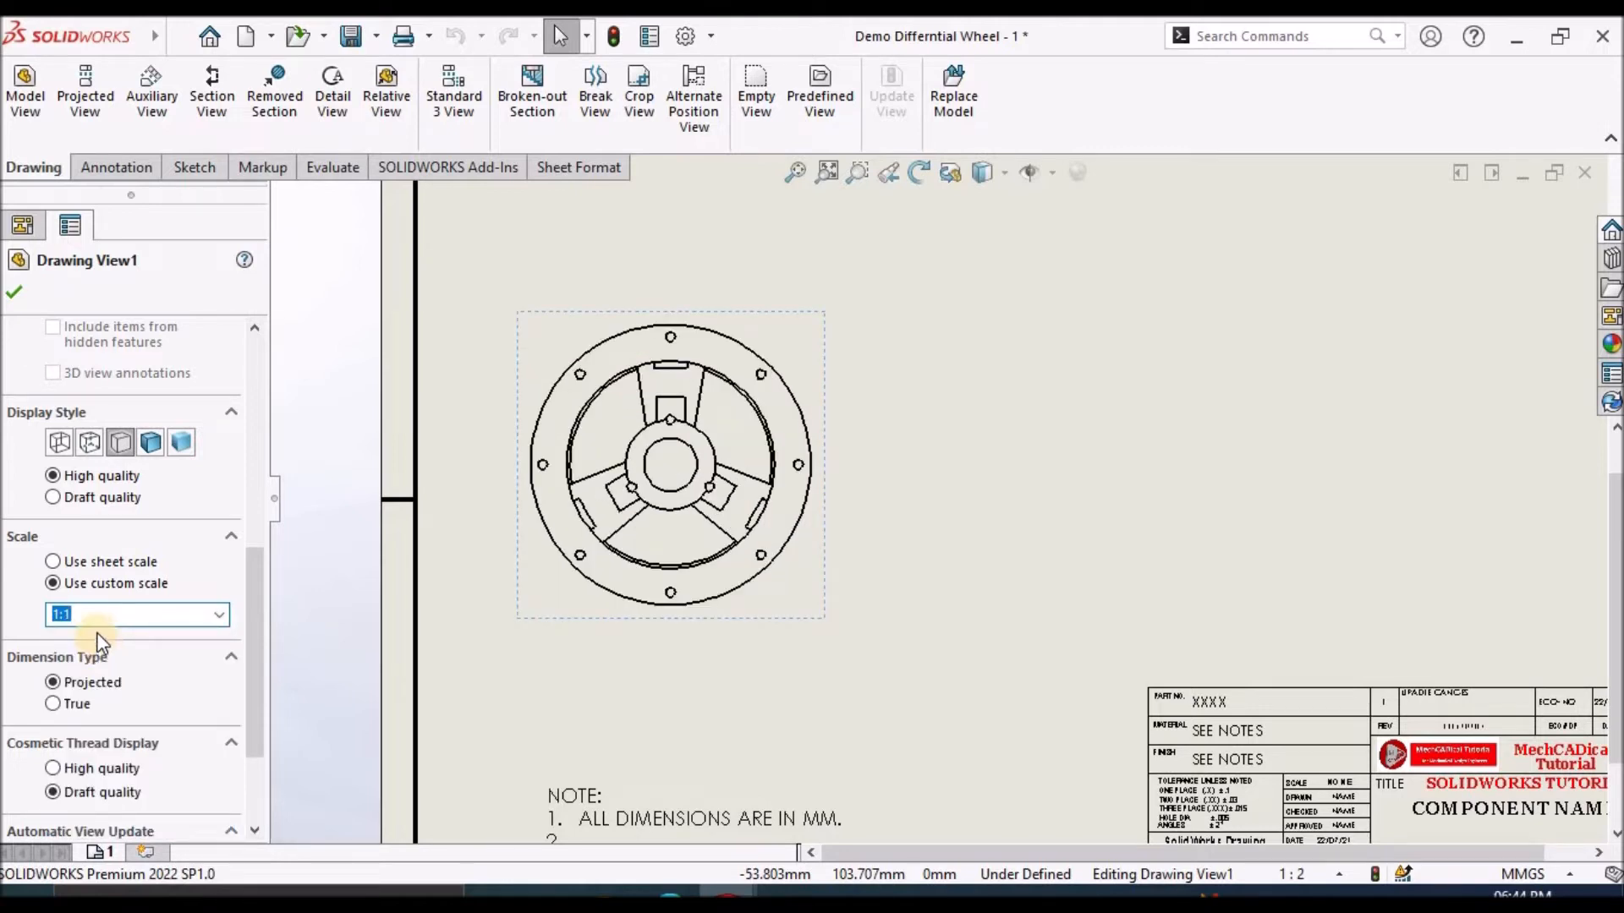
left_click(15, 296)
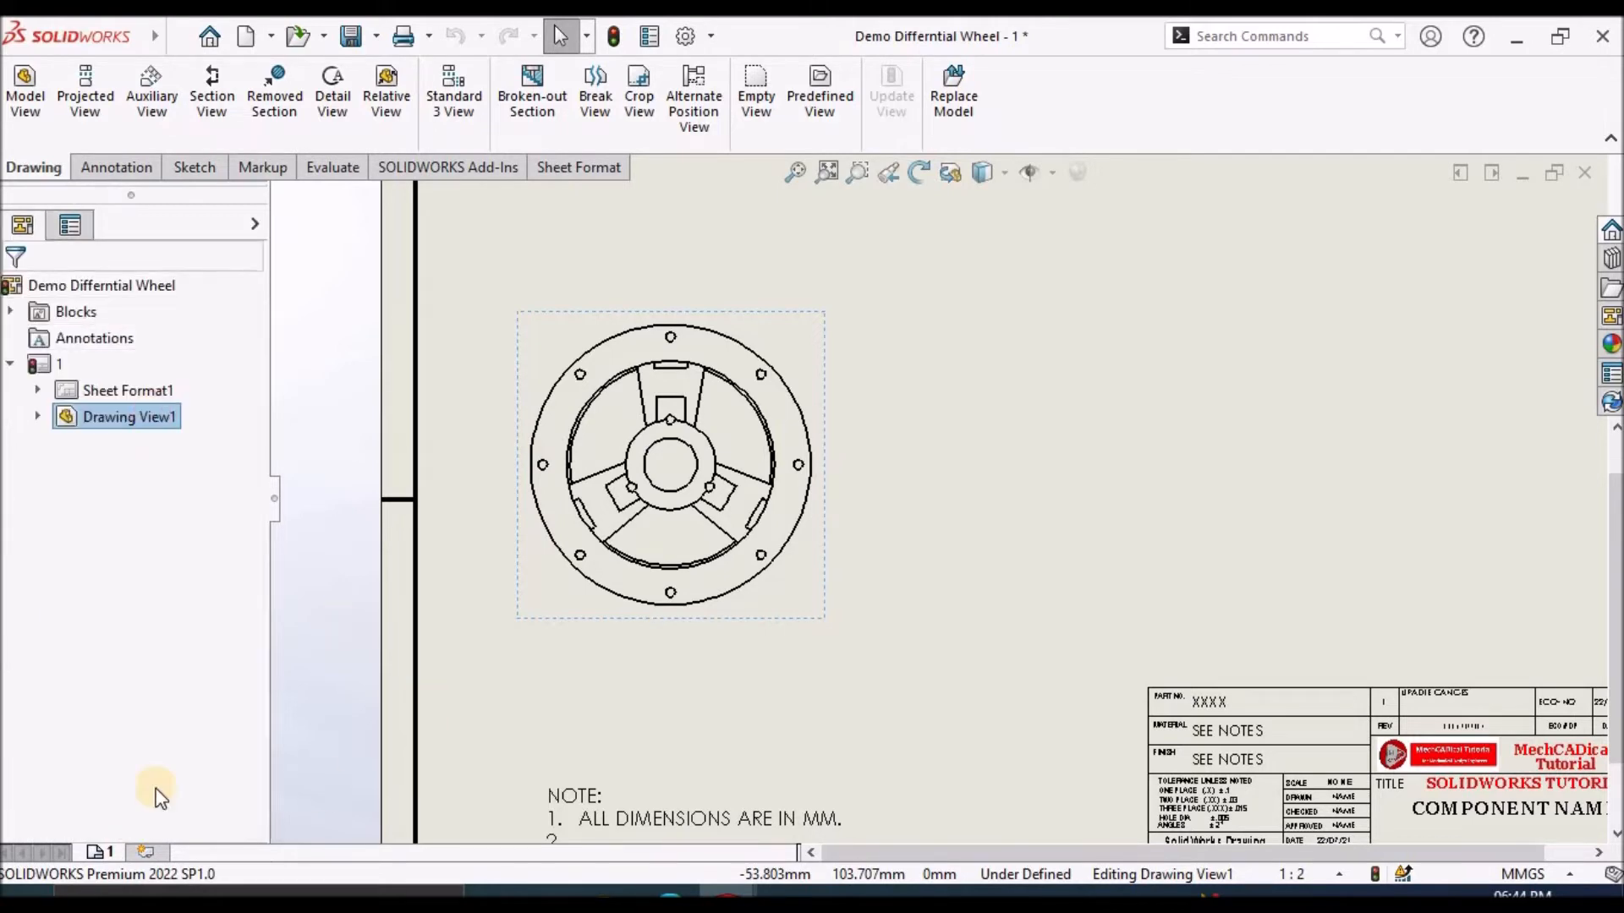
Set the sheet scale to 1:1 in the sheet properties, scaling the annotations' position and text height.
right_click(98, 850)
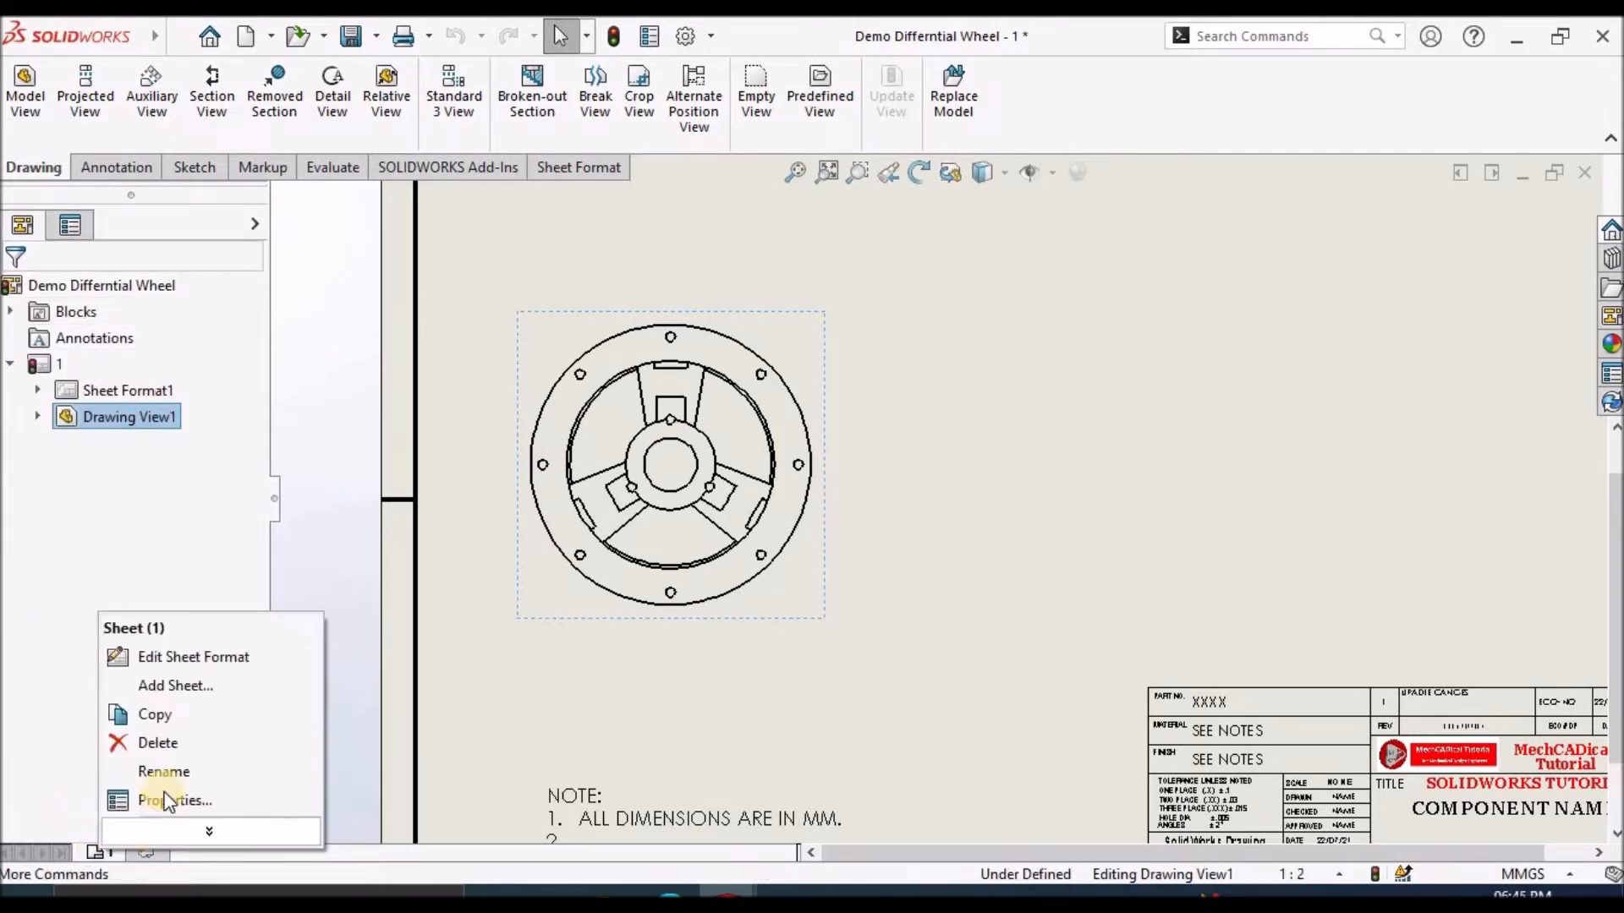
left_click(173, 799)
left_click(298, 335)
type("1")
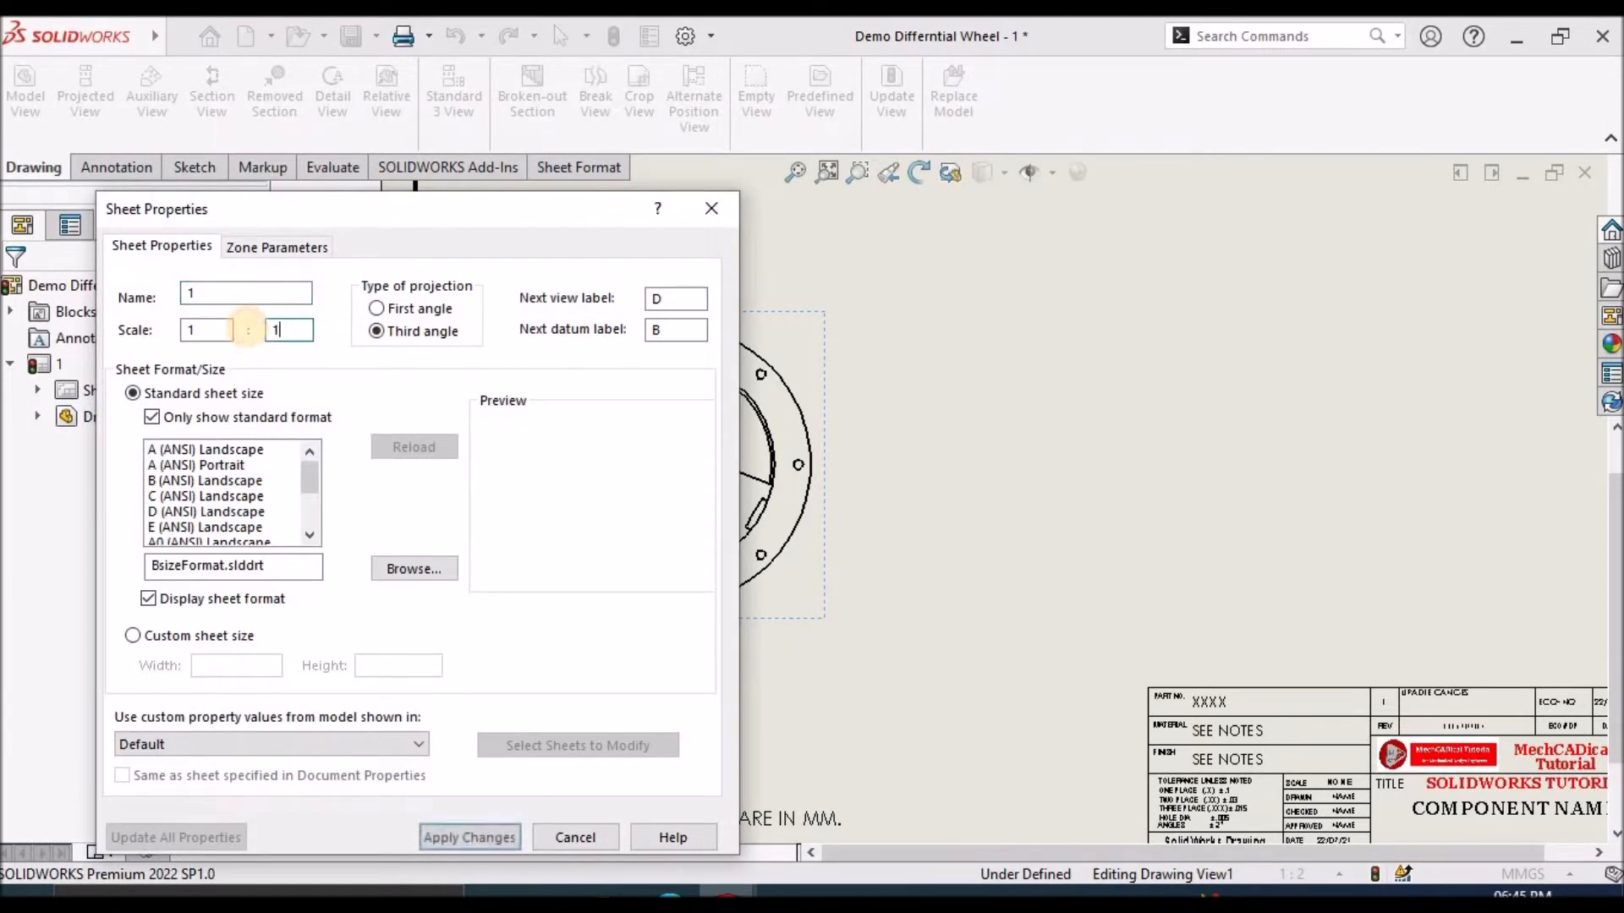
left_click(477, 844)
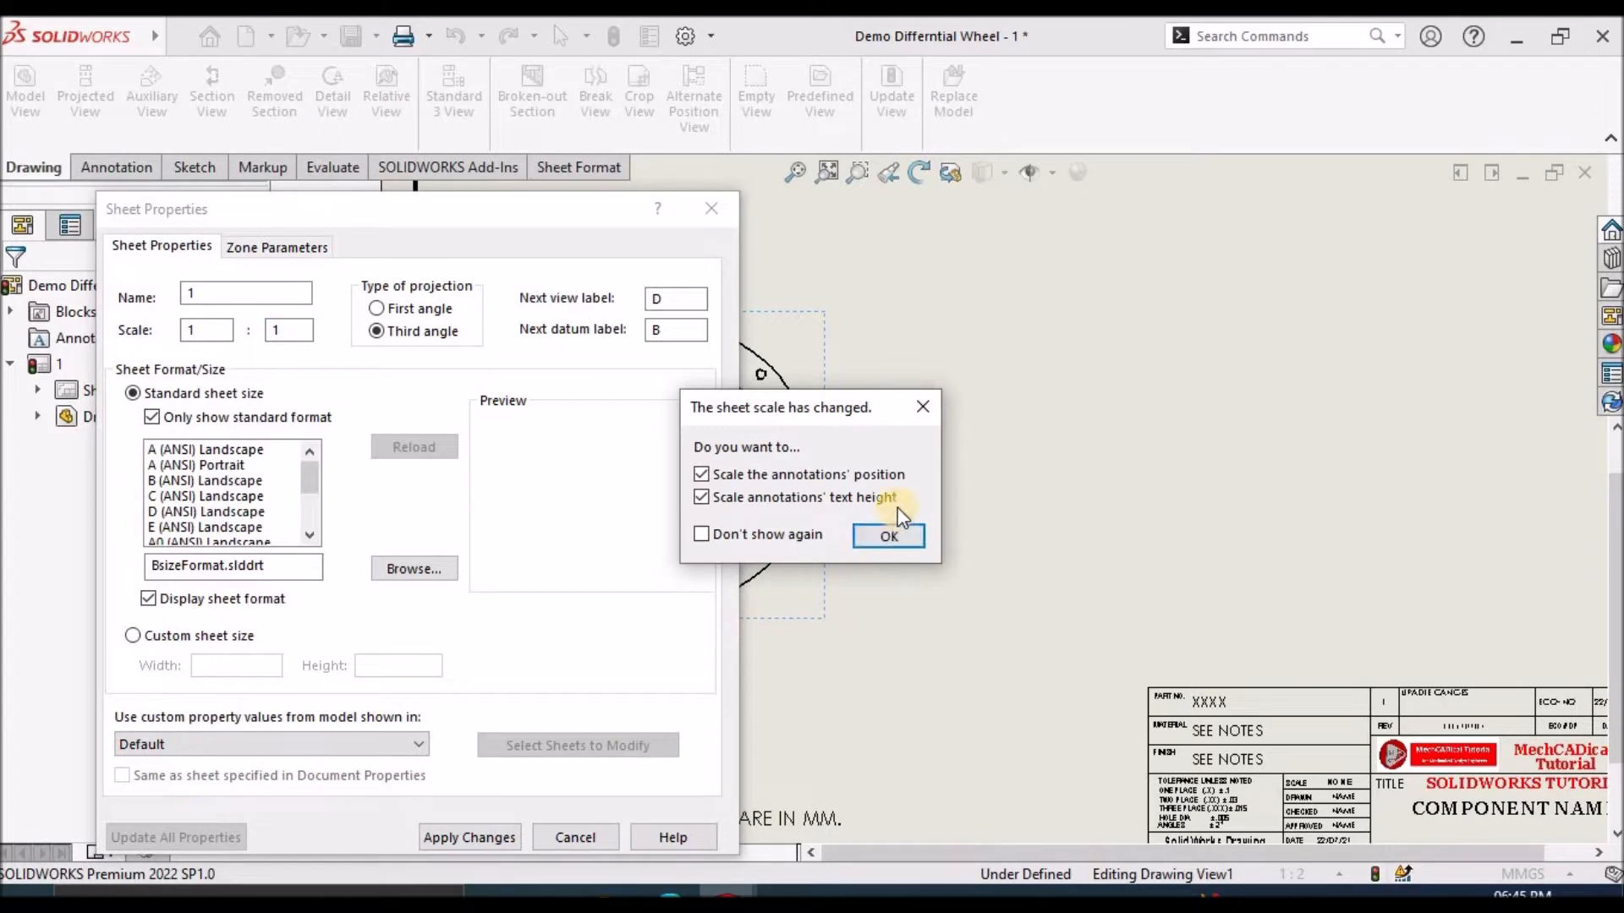
left_click(900, 535)
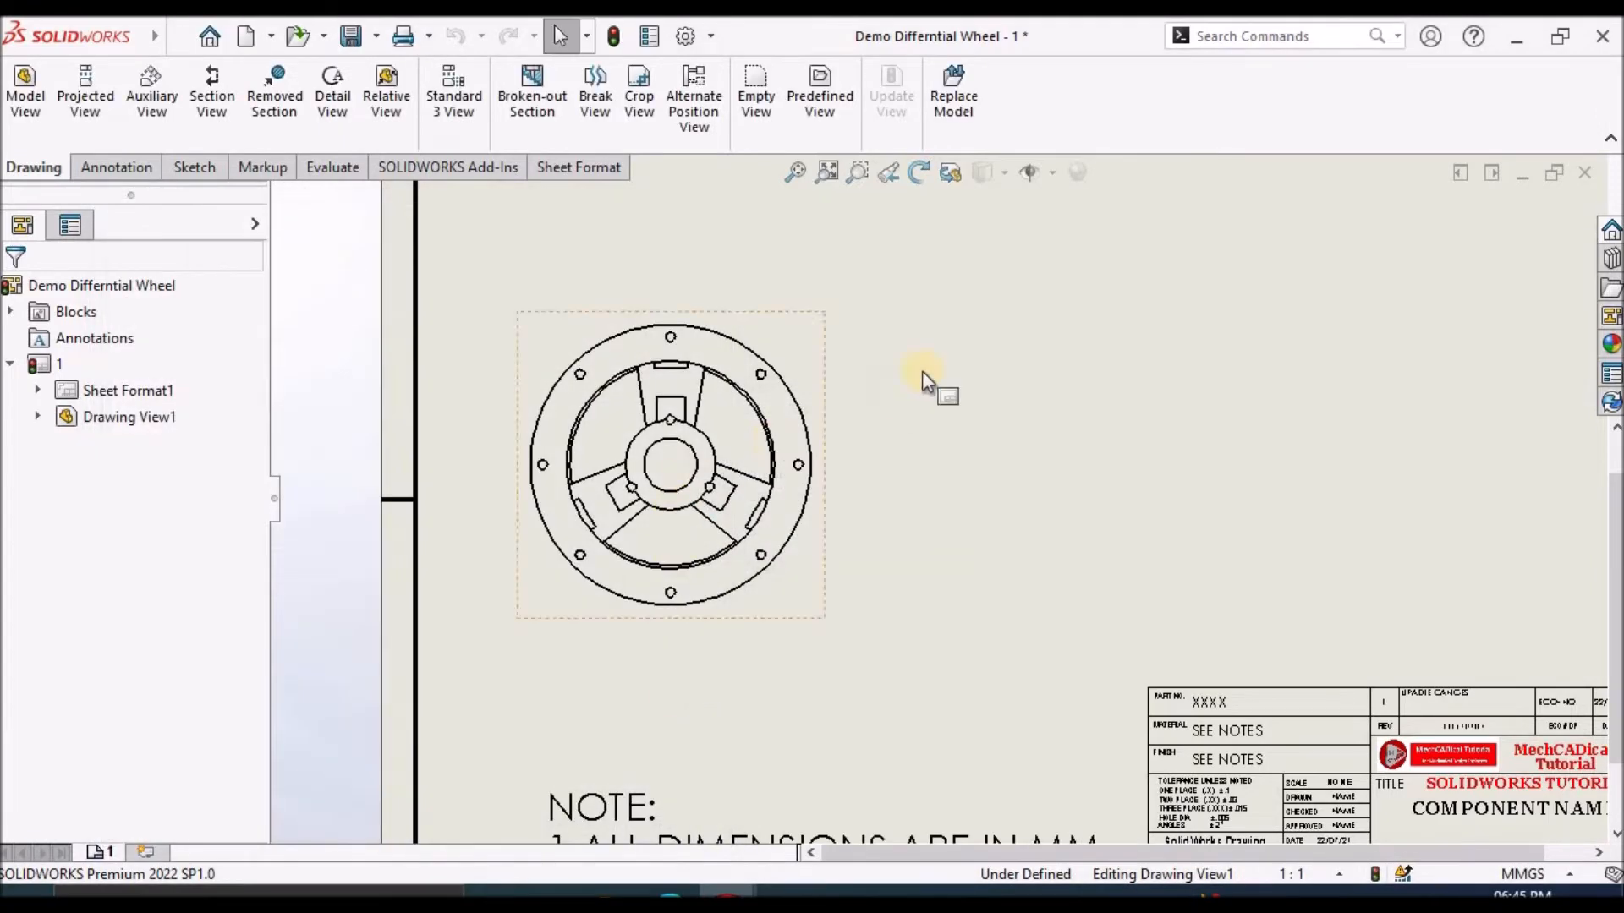
Set the wheel view to use the sheet scale and move it slightly higher on the sheet.
left_click(570, 570)
left_click_drag(250, 510, 261, 699)
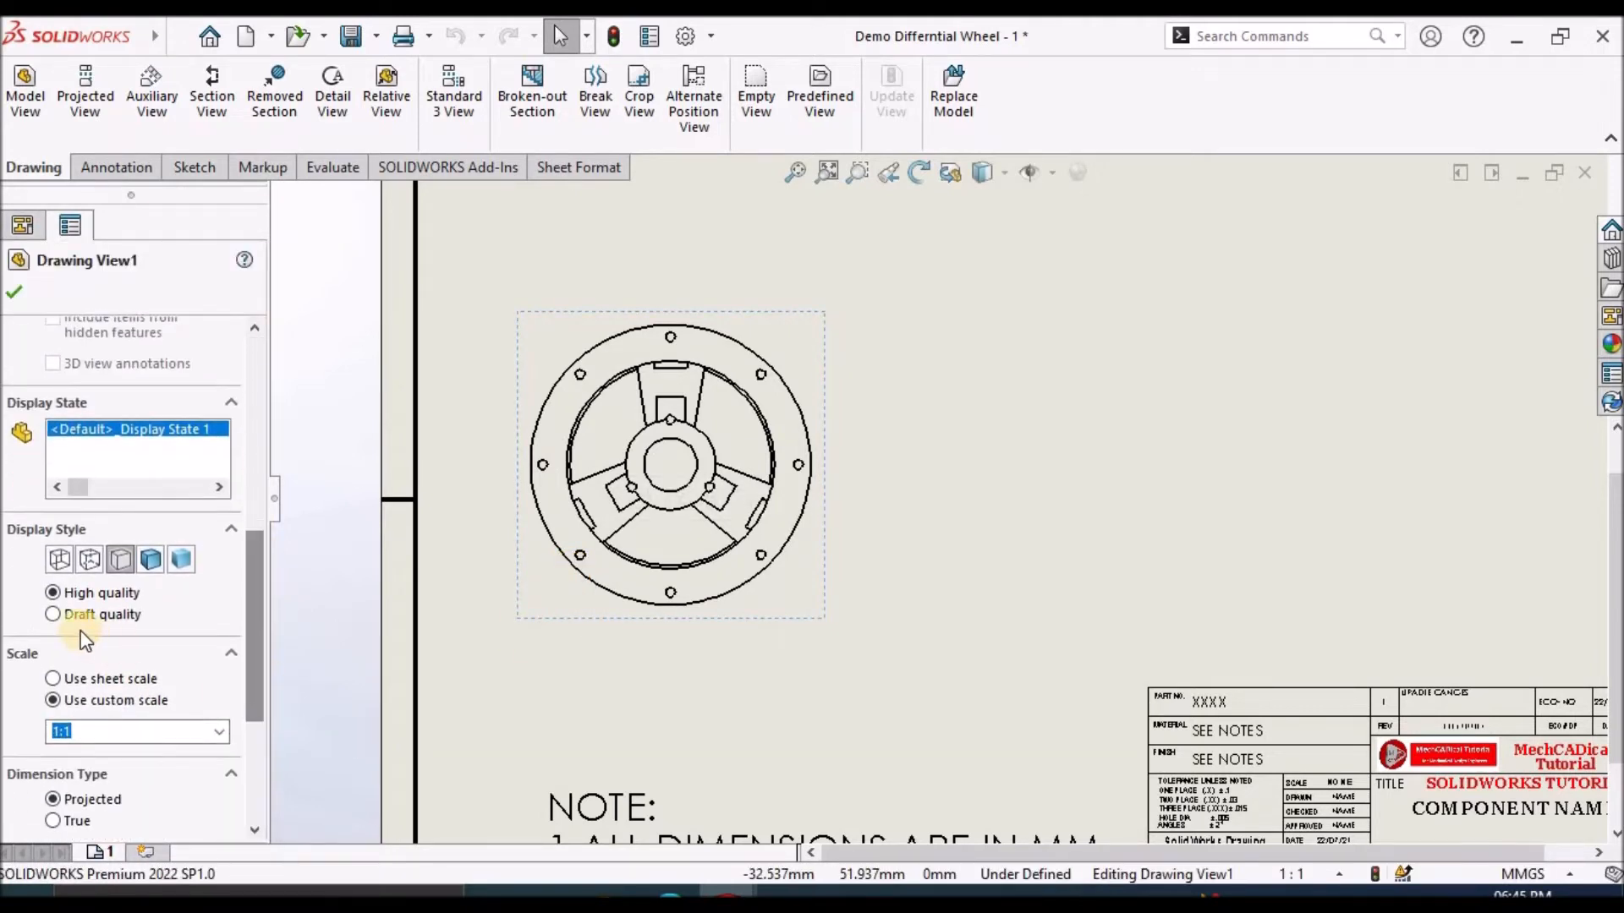
left_click(54, 679)
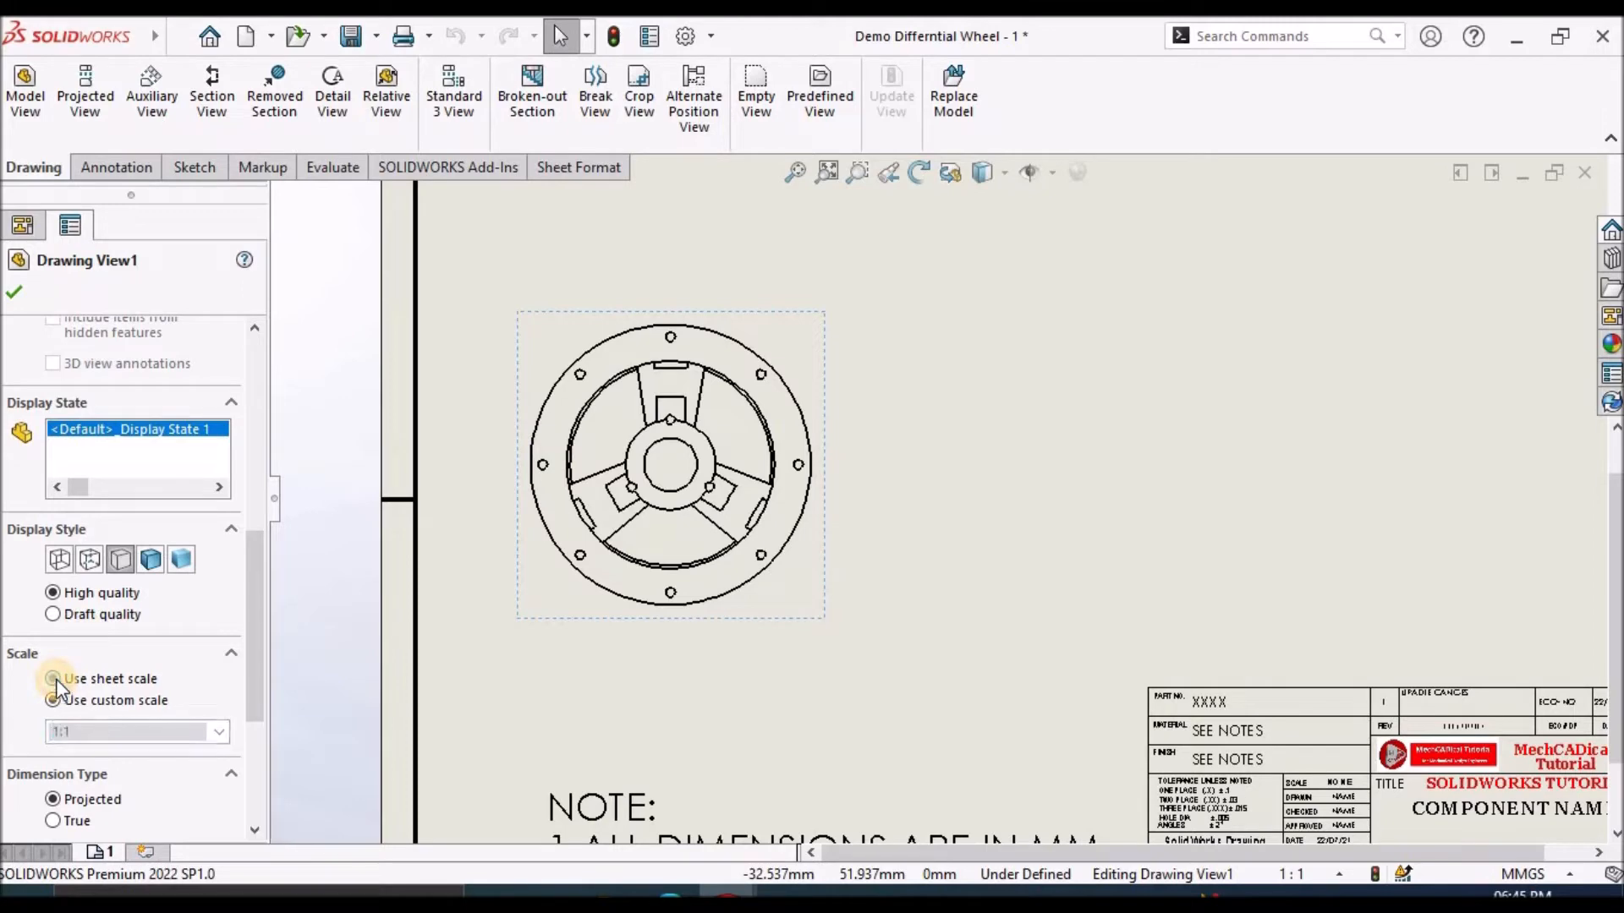
left_click(14, 293)
key("f")
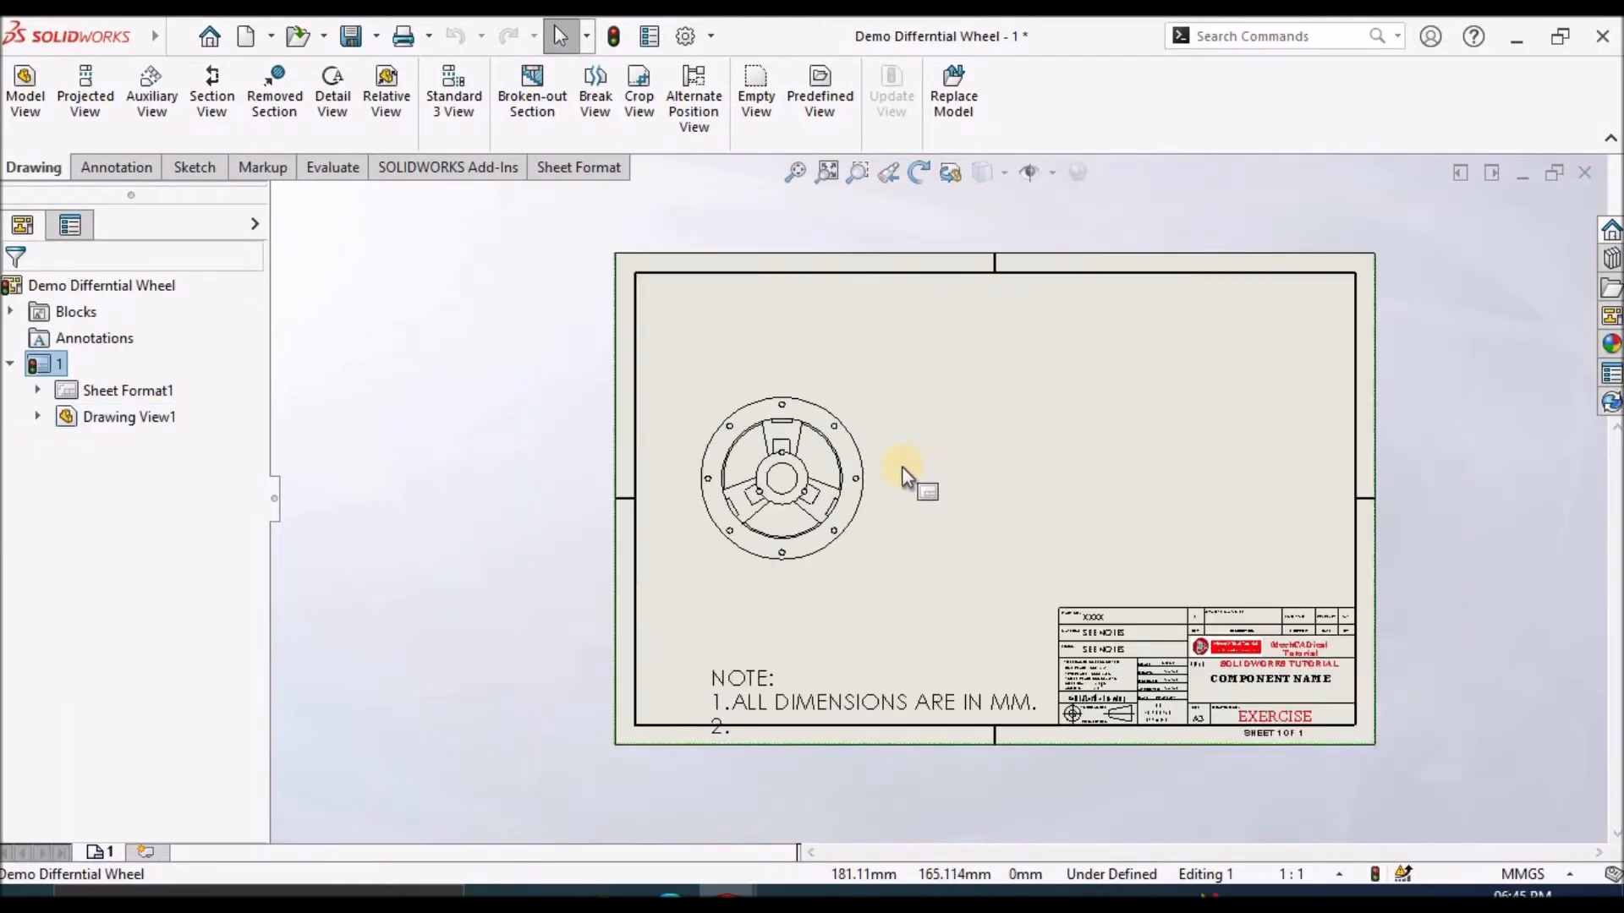
left_click_drag(826, 601, 836, 534)
left_click(1009, 482)
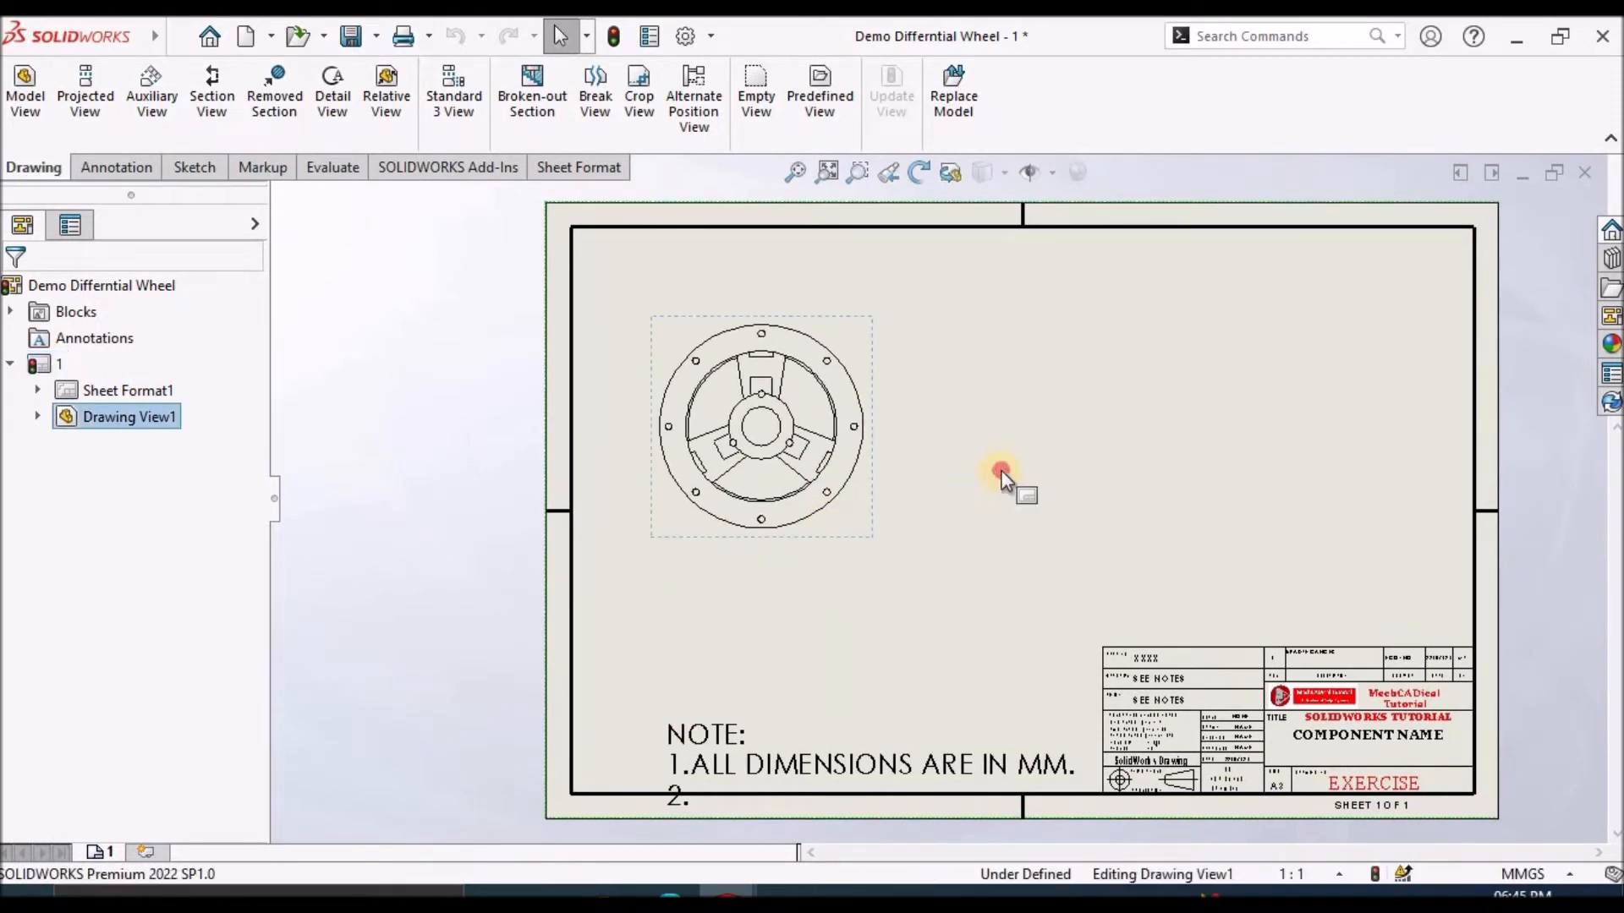
Project an isometric view diagonally up from the face-on wheel view.
left_click(85, 106)
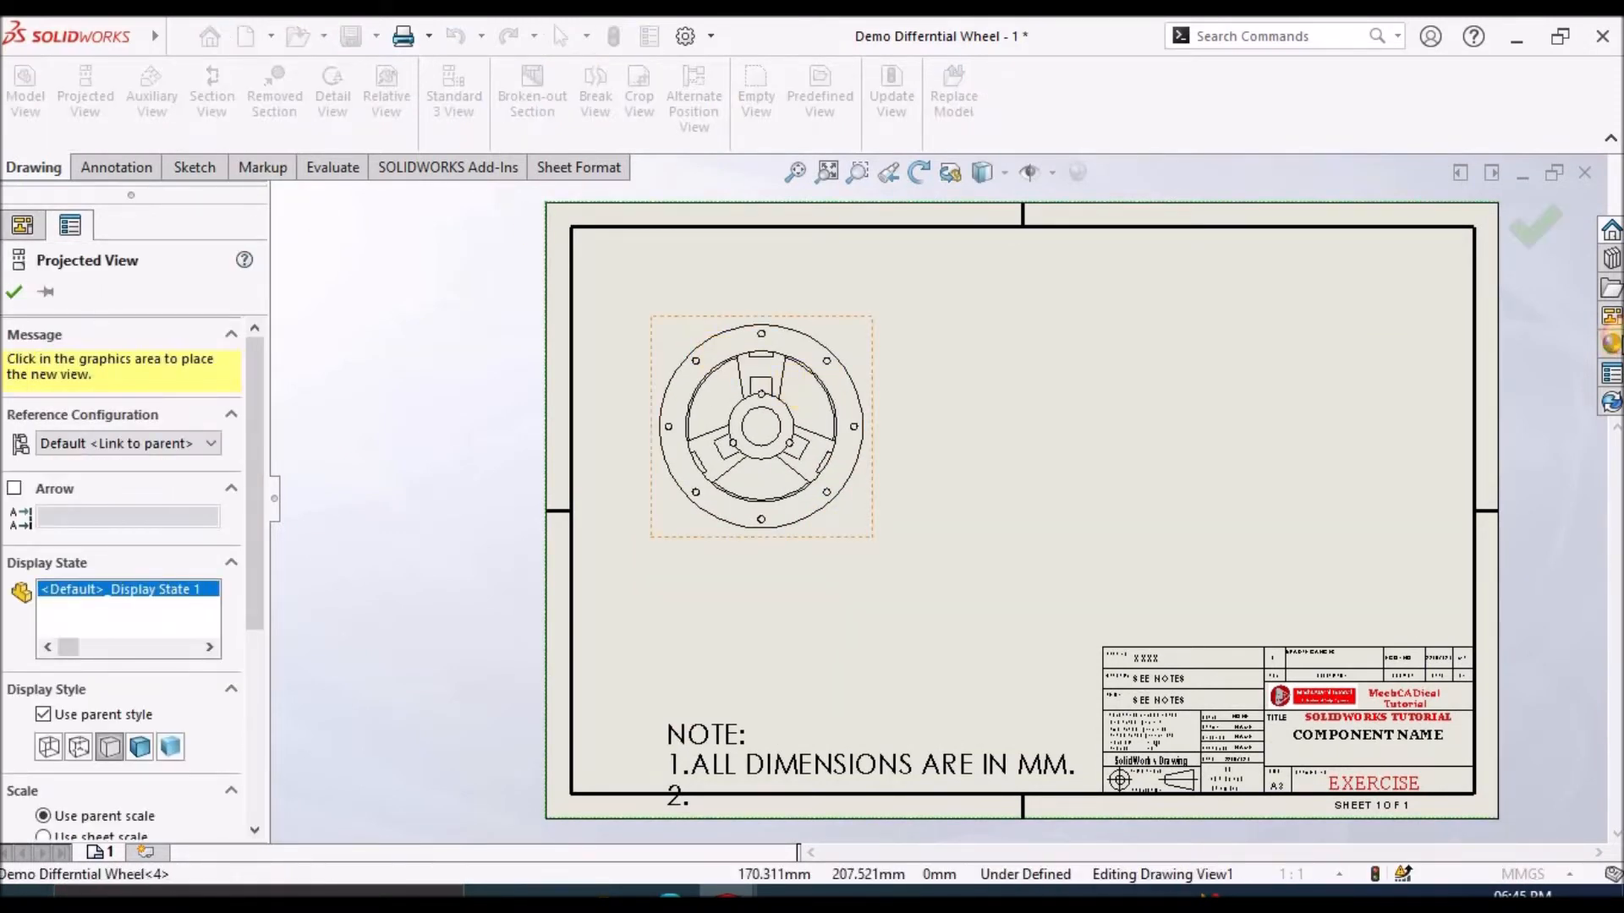
scroll(1319, 321, "up", 2)
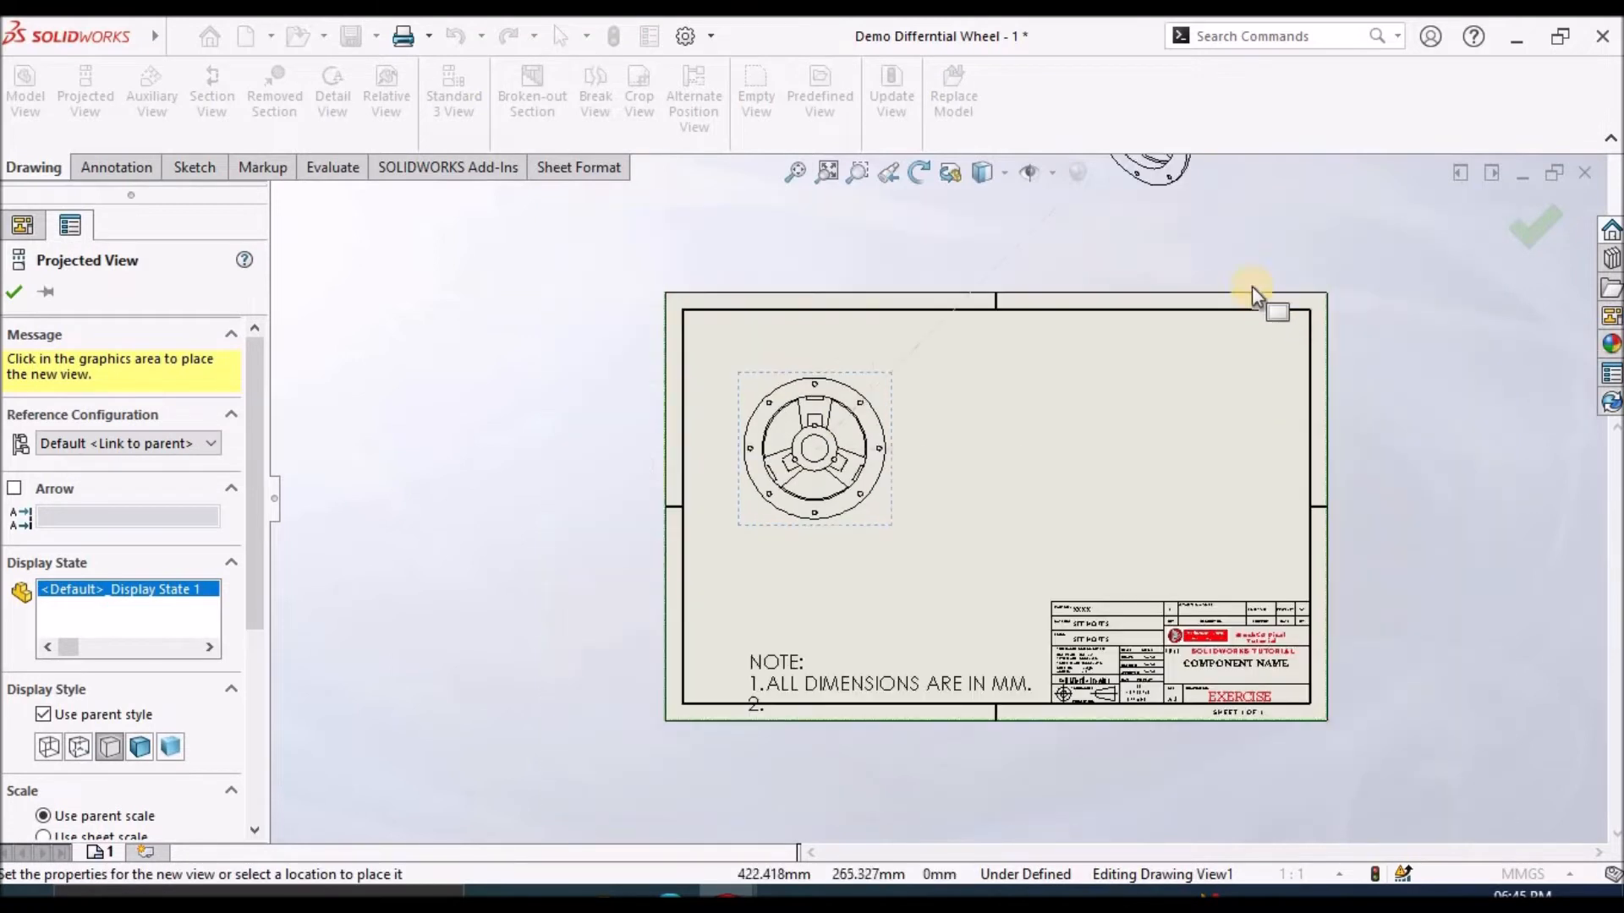
left_click(1191, 345)
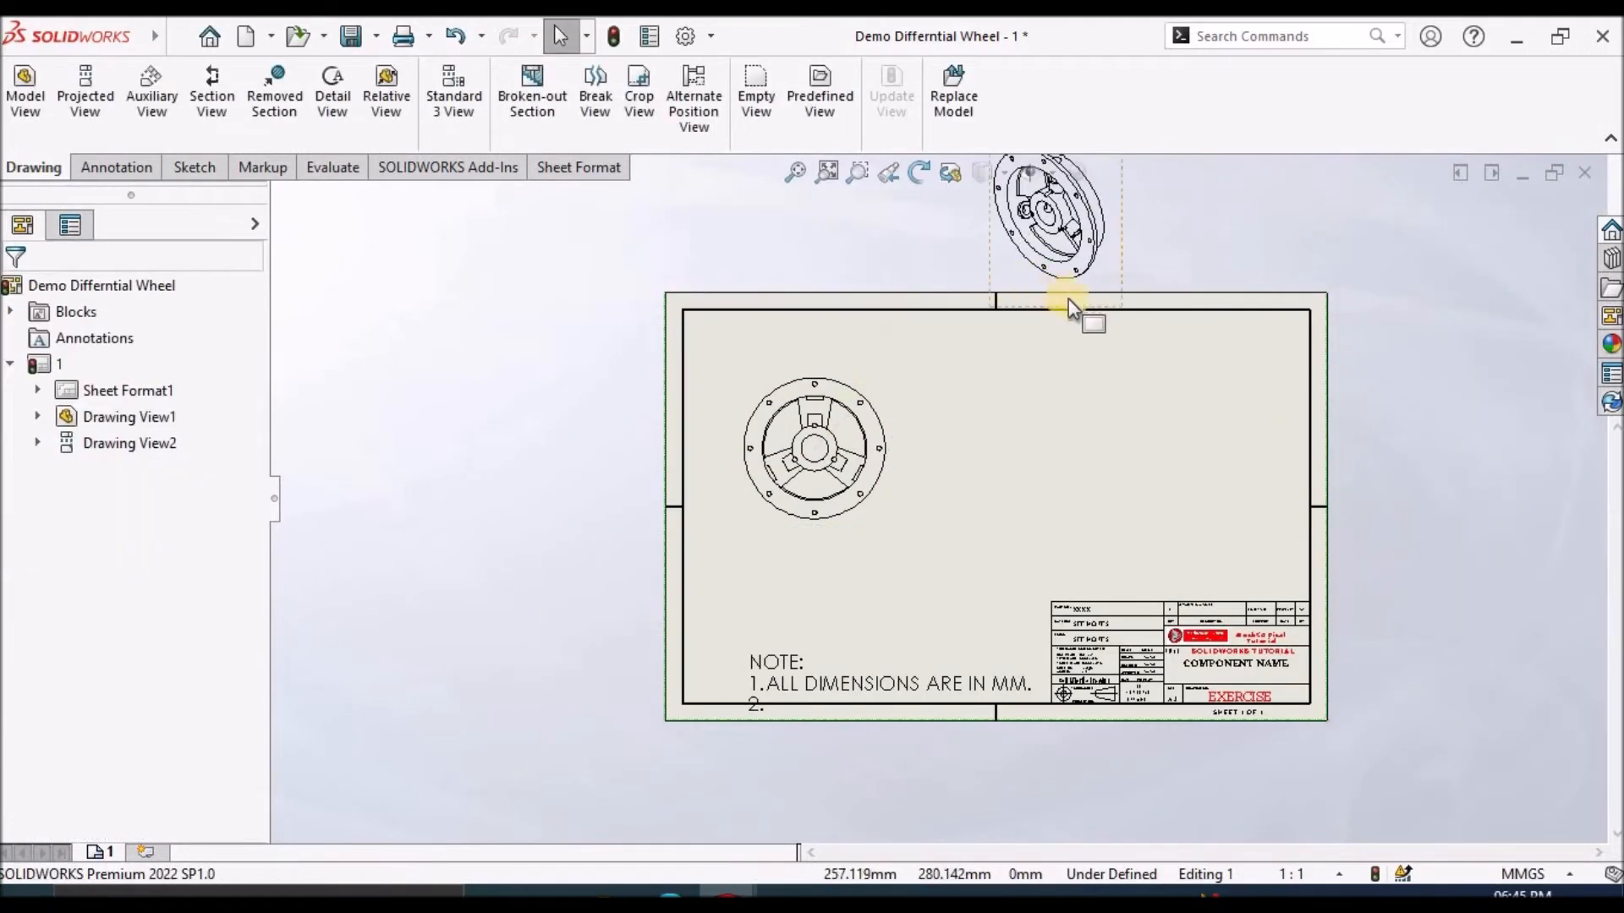
Move the isometric view to the upper-right area of the sheet and display it shaded with edges.
left_click_drag(1101, 306, 1280, 519)
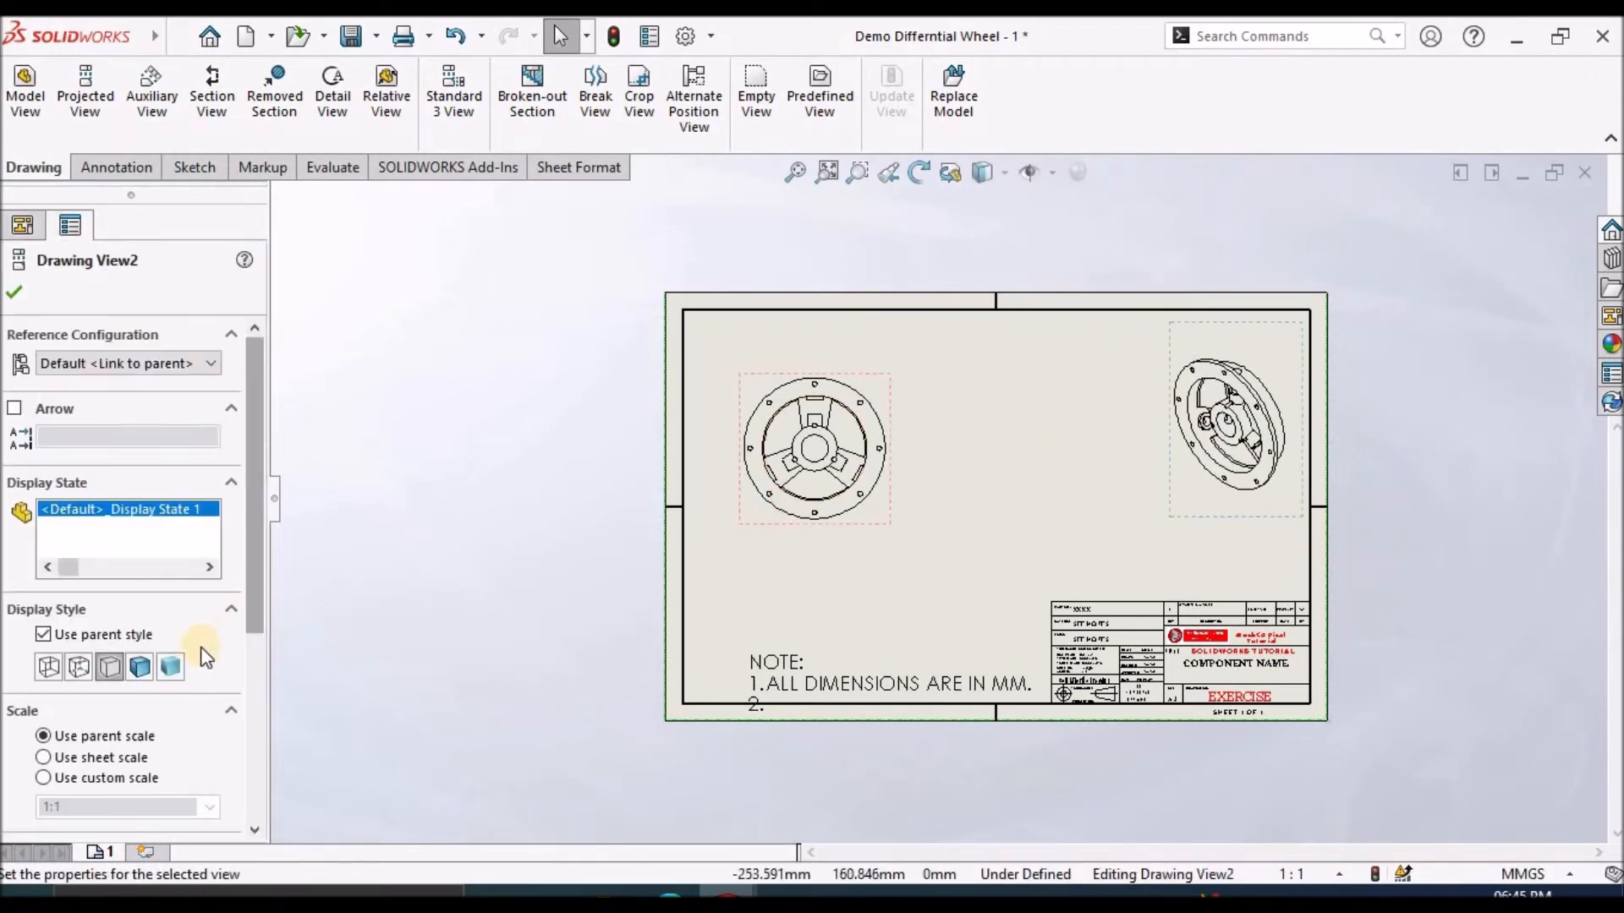
left_click(139, 667)
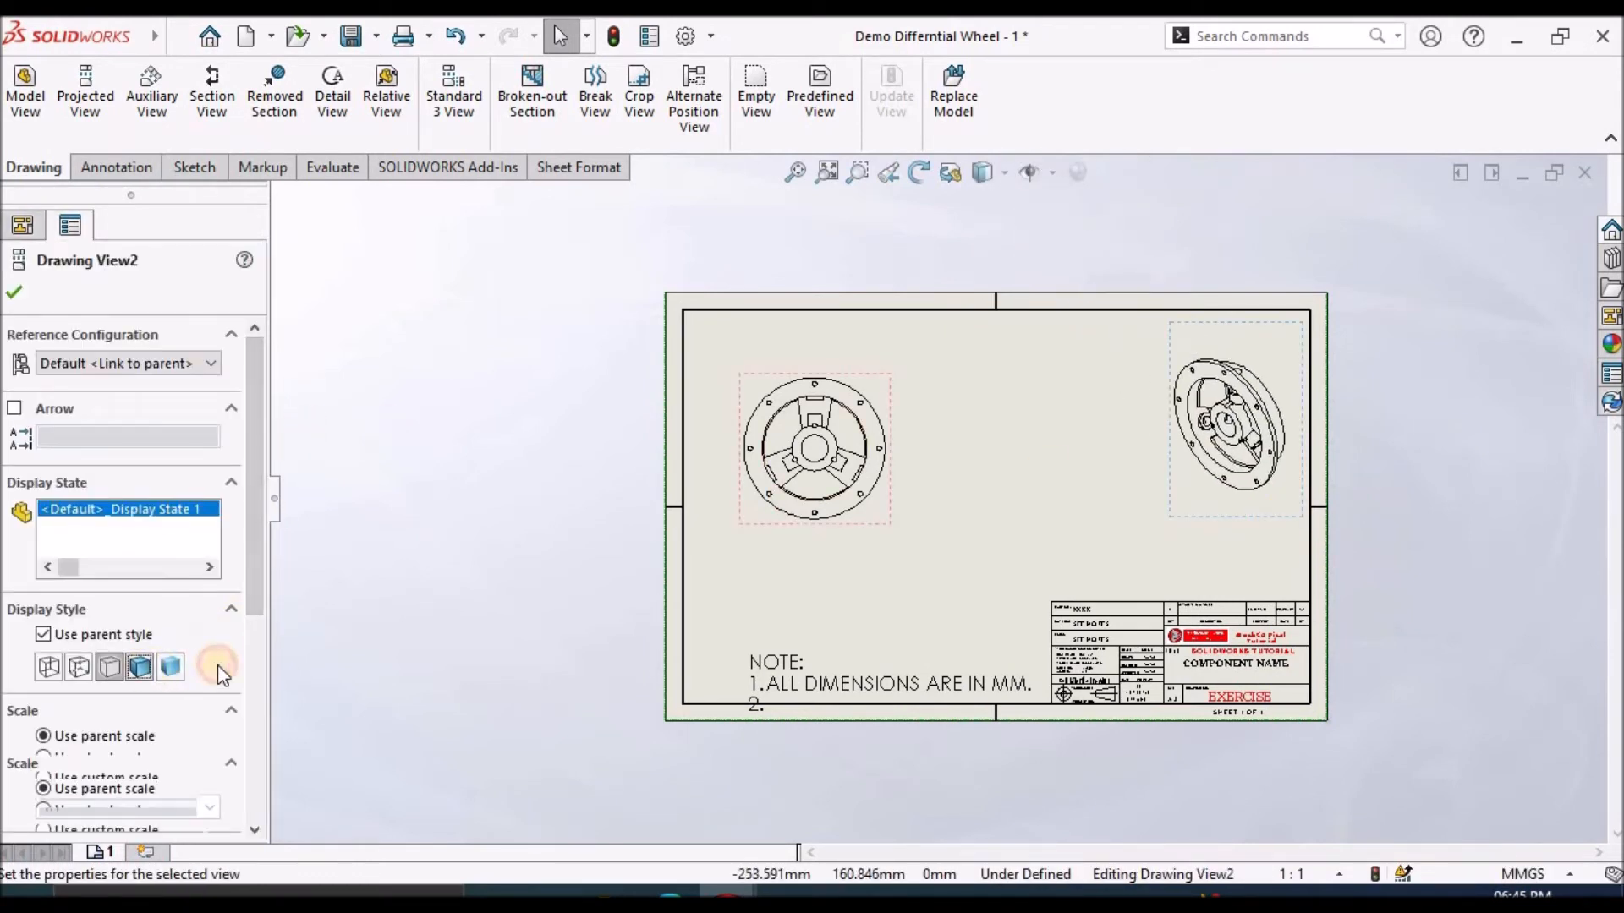
left_click(953, 506)
Sketch a vertical line through the centre of the face-on wheel view, extending past the flange at both ends.
scroll(907, 369, "down", 3)
scroll(914, 369, "down", 1)
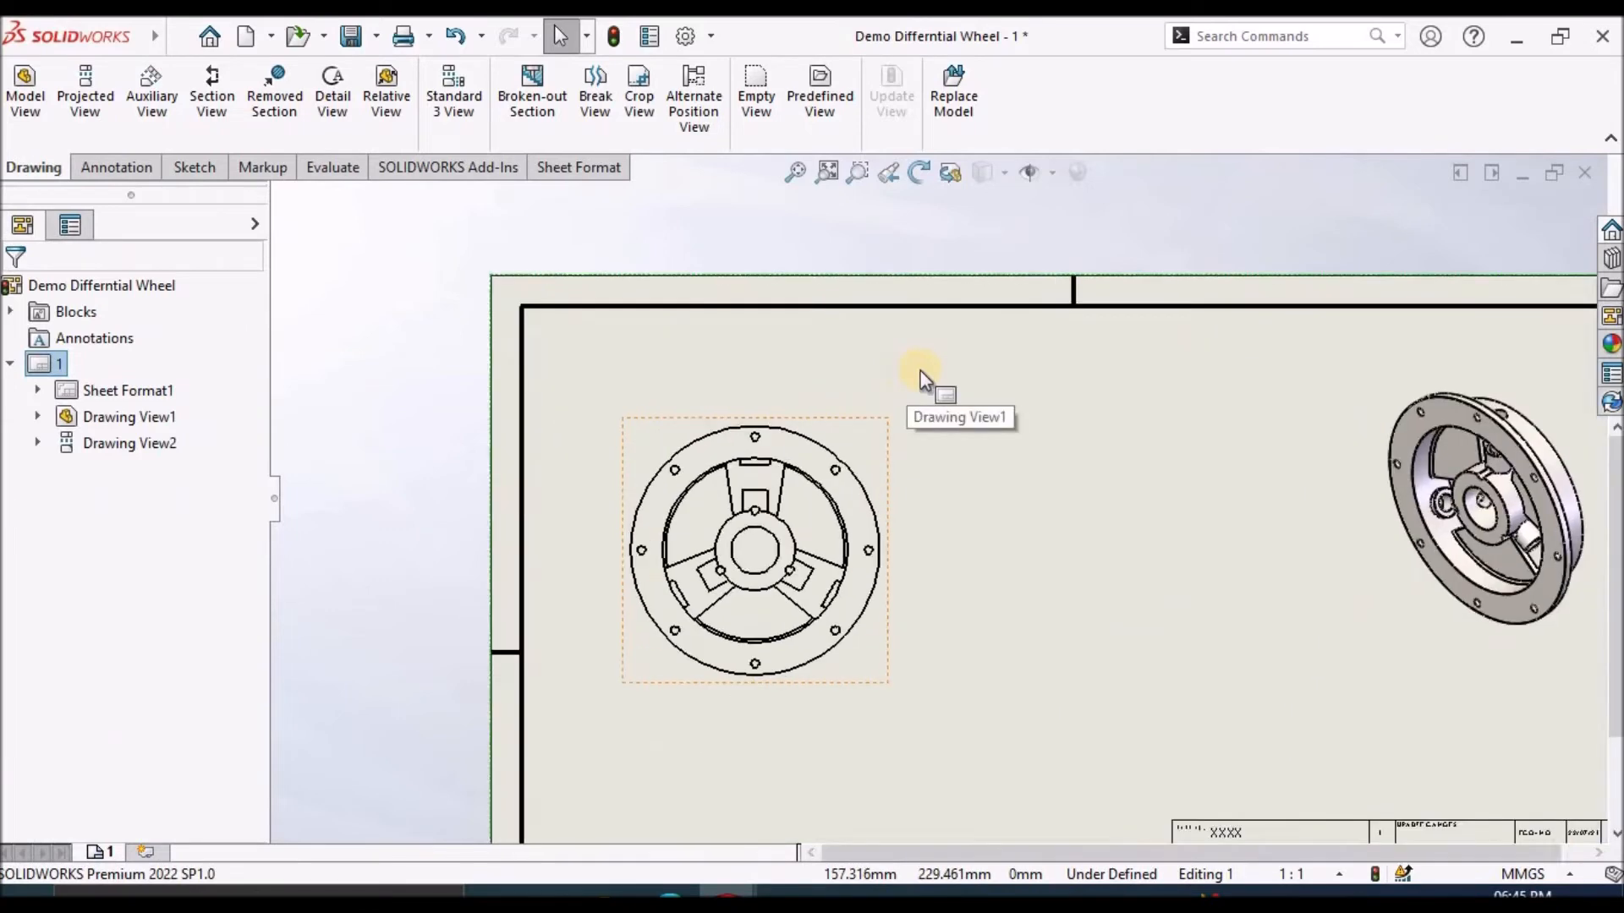
left_click(195, 168)
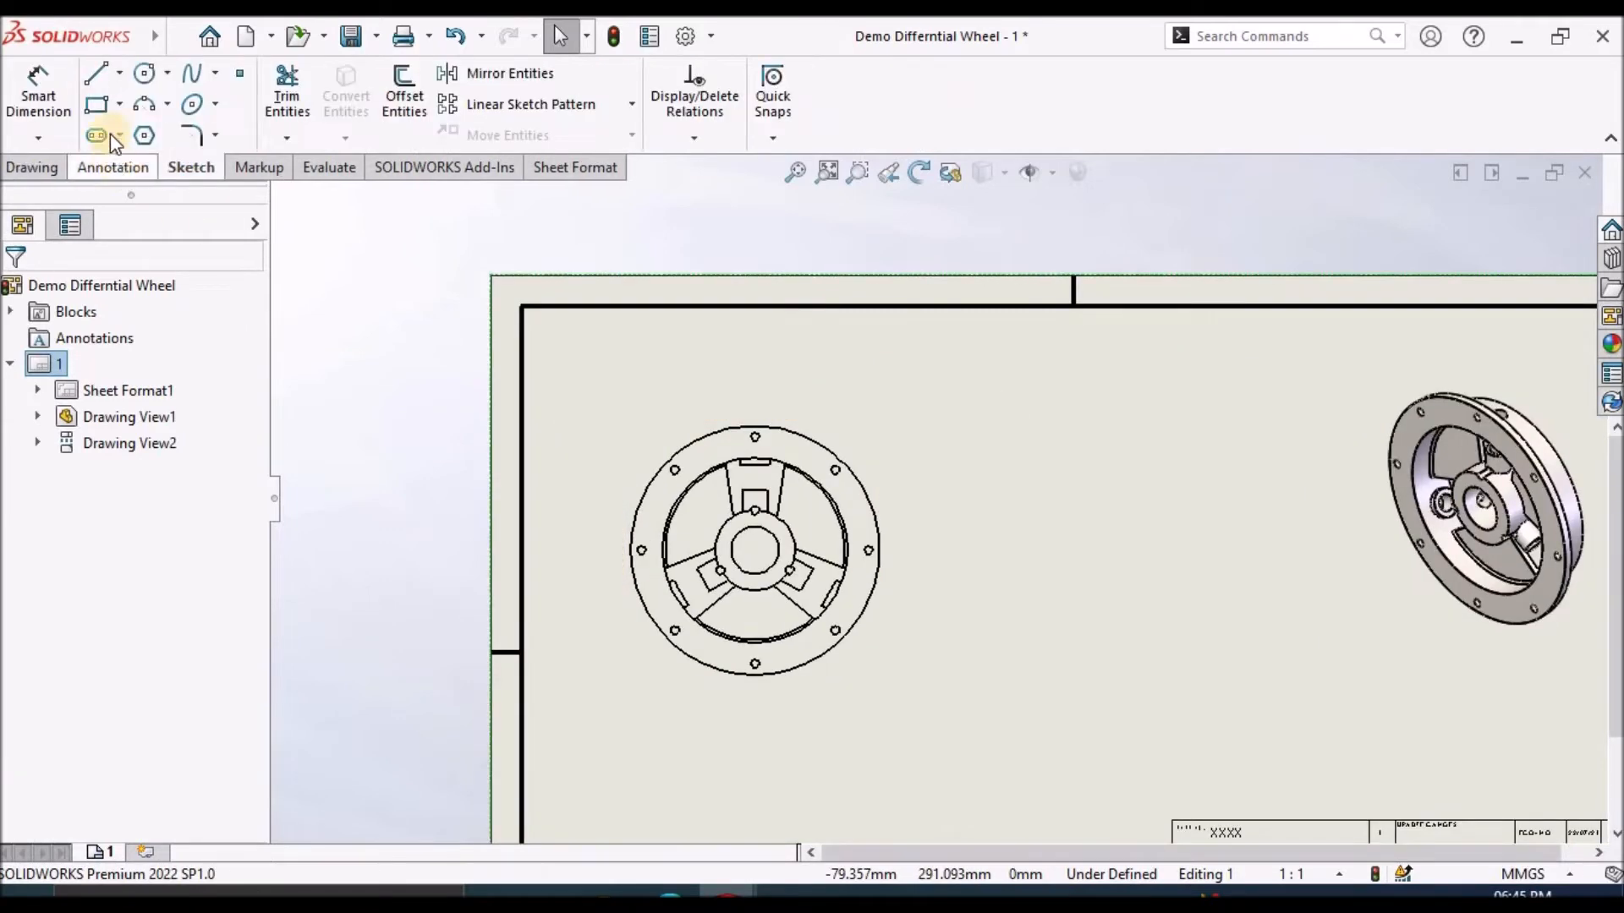
left_click(96, 75)
scroll(761, 464, "up", 2)
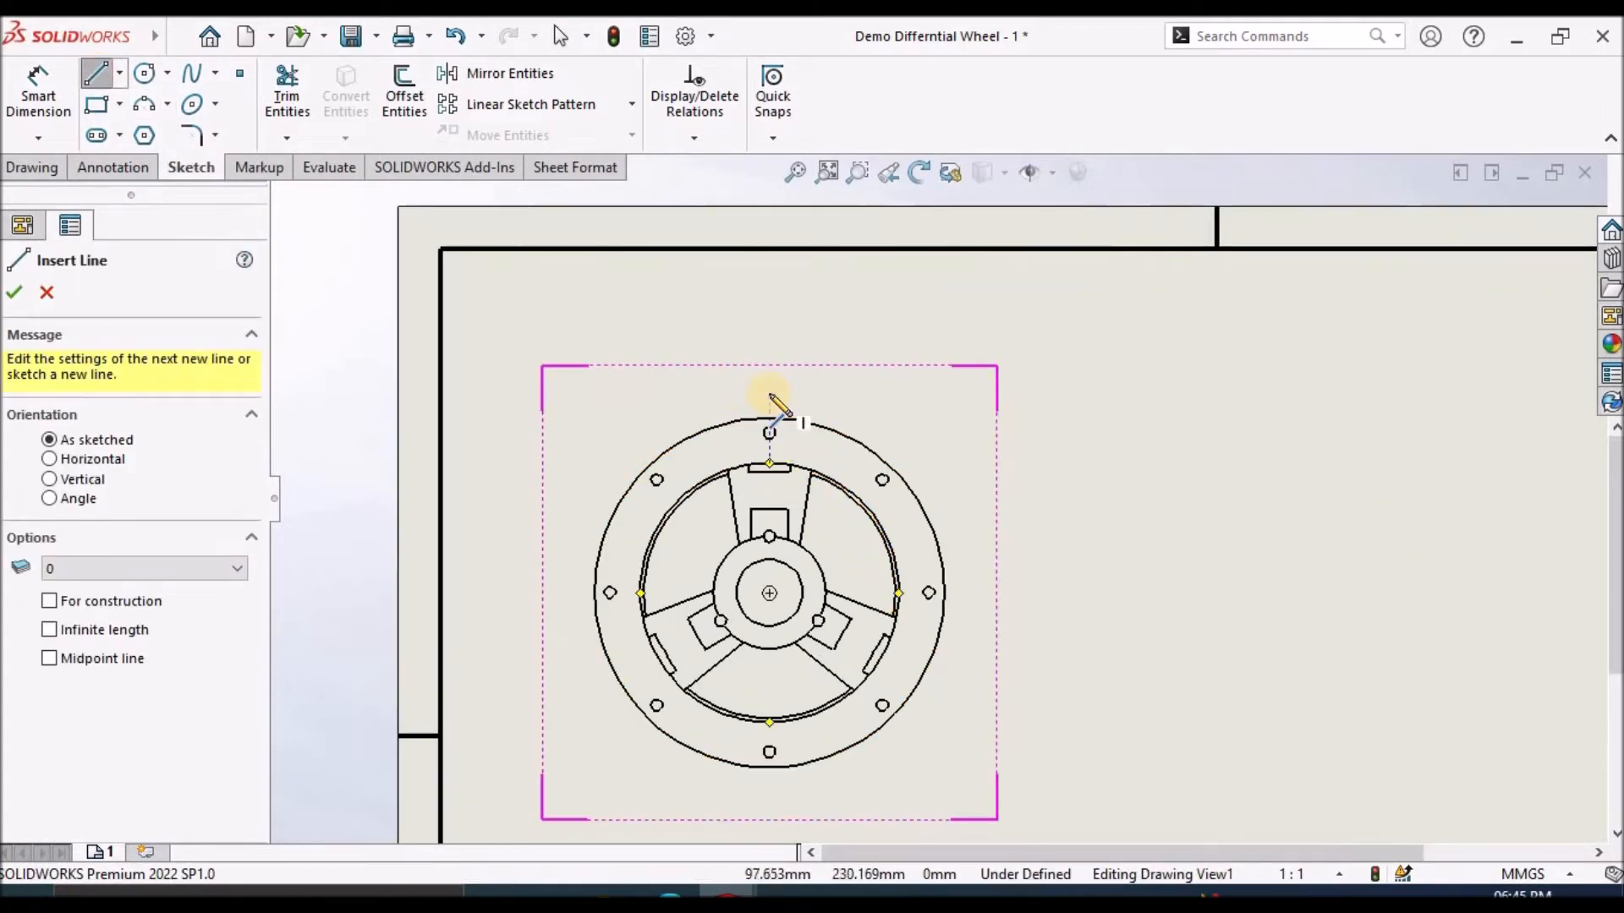
left_click(769, 394)
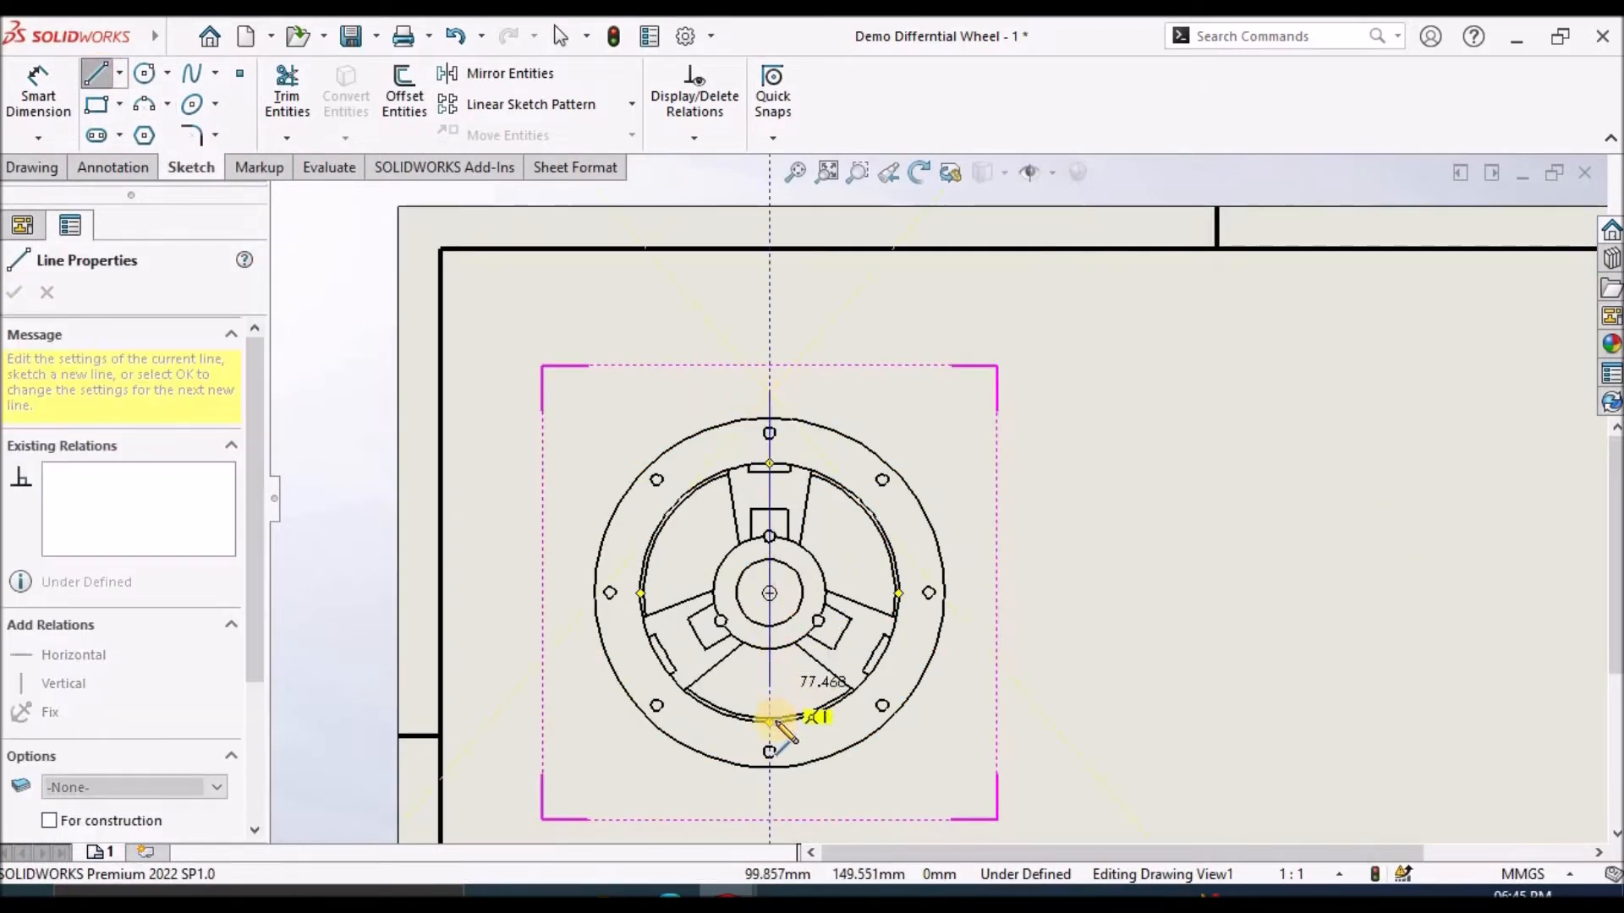
left_click(768, 807)
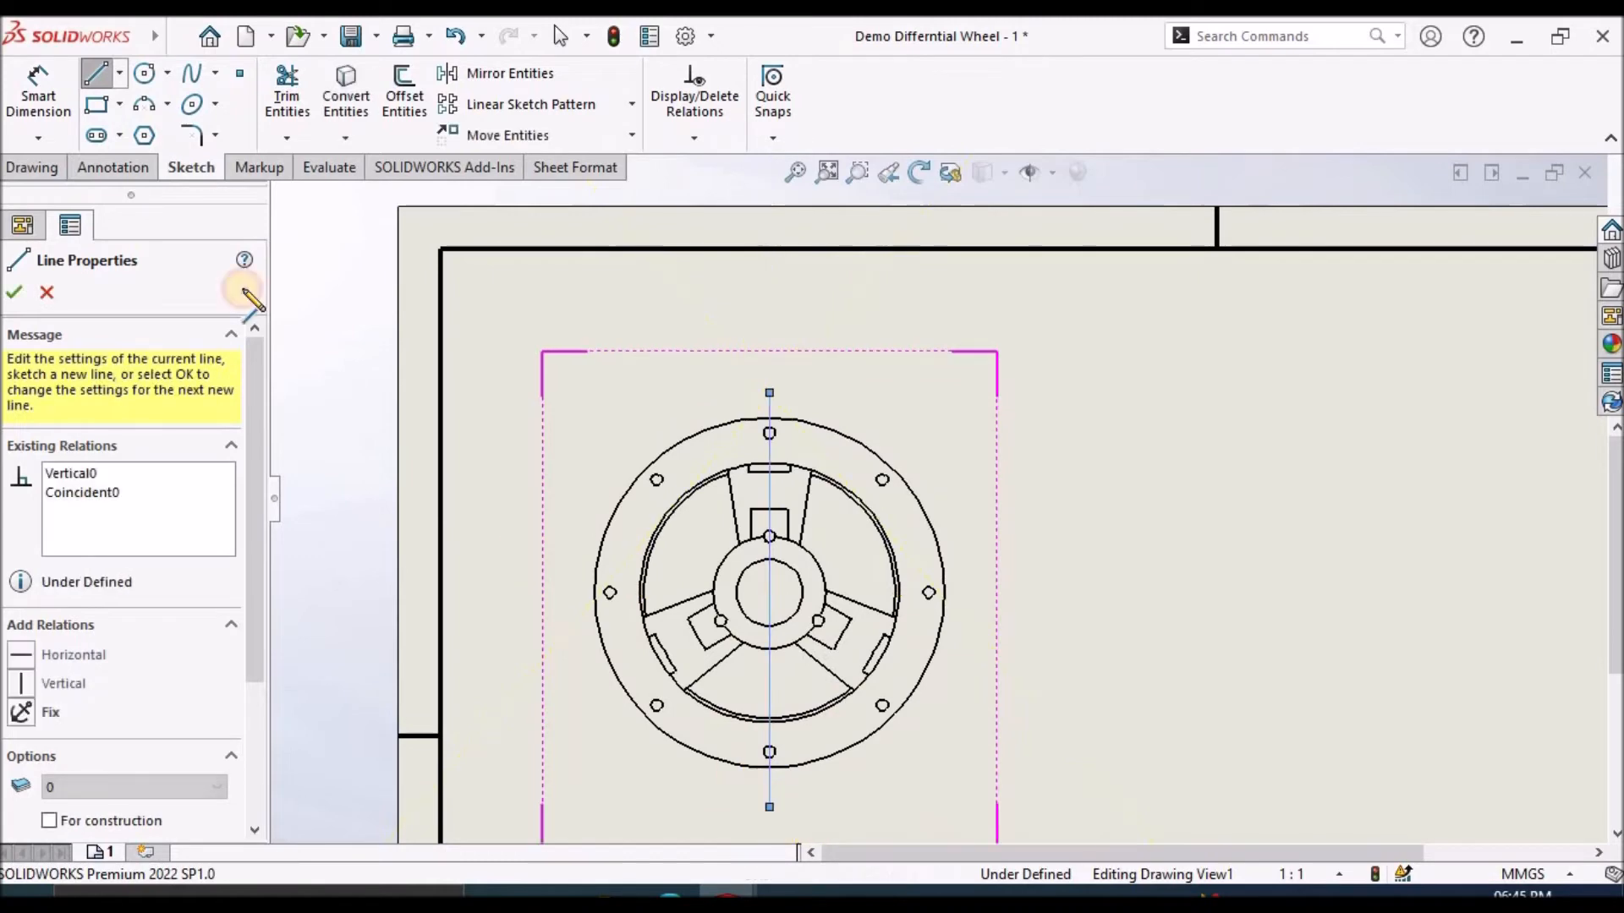
Try to create a section view from the vertical line sketched through the face-on wheel view.
right_click(633, 319)
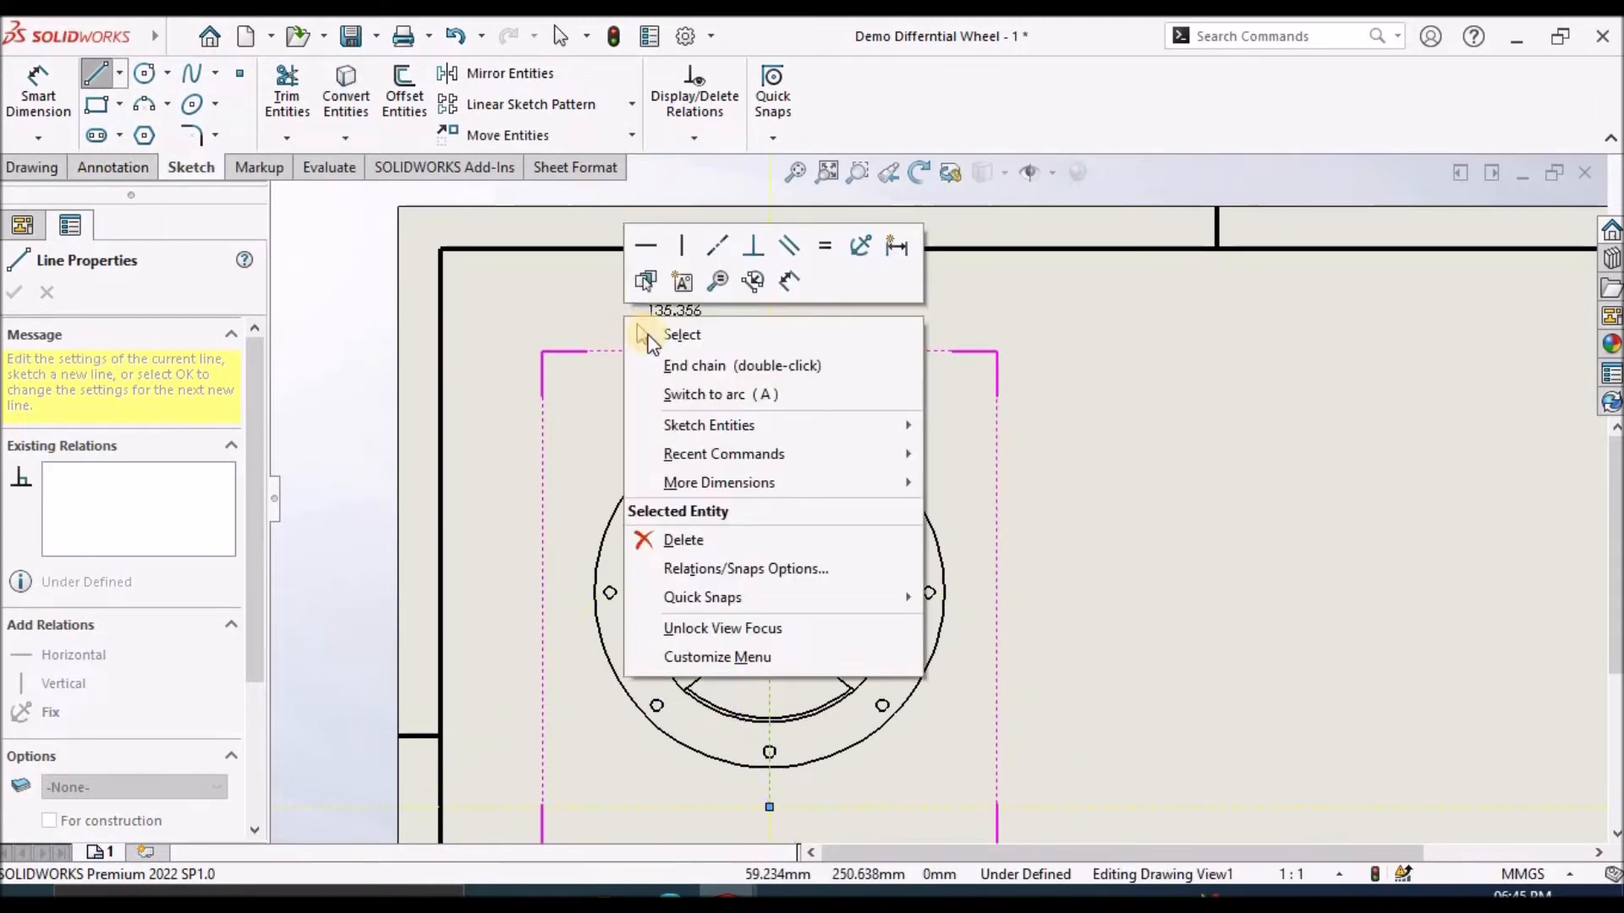
left_click(670, 333)
left_click(31, 167)
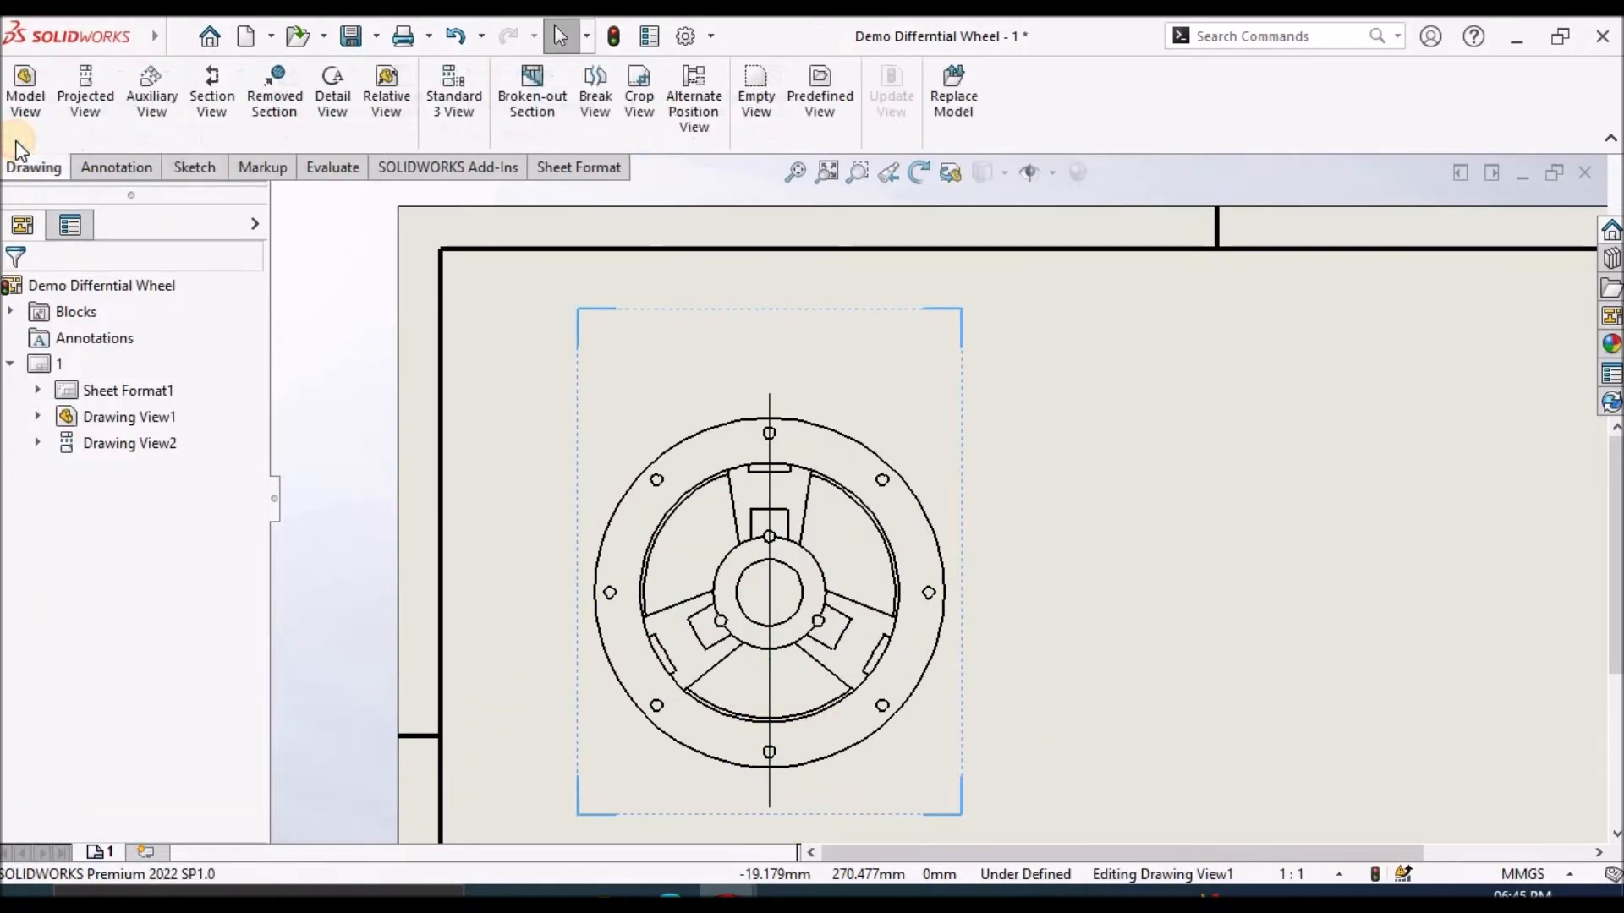
scroll(890, 533, "up", 5)
scroll(884, 490, "down", 2)
scroll(884, 491, "down", 2)
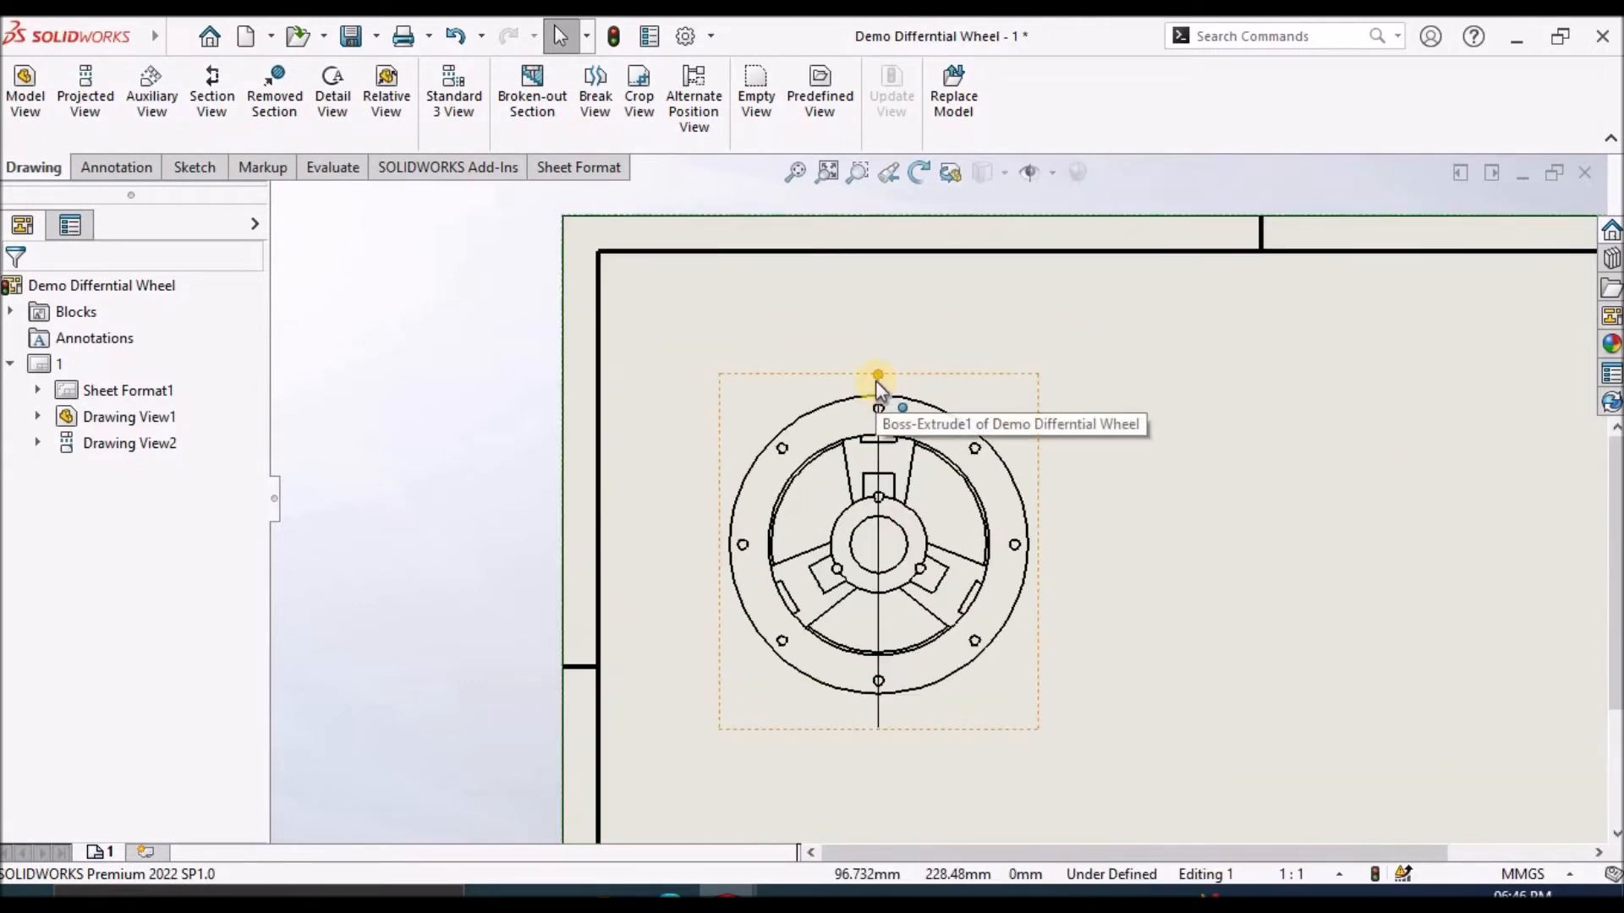
left_click(877, 398)
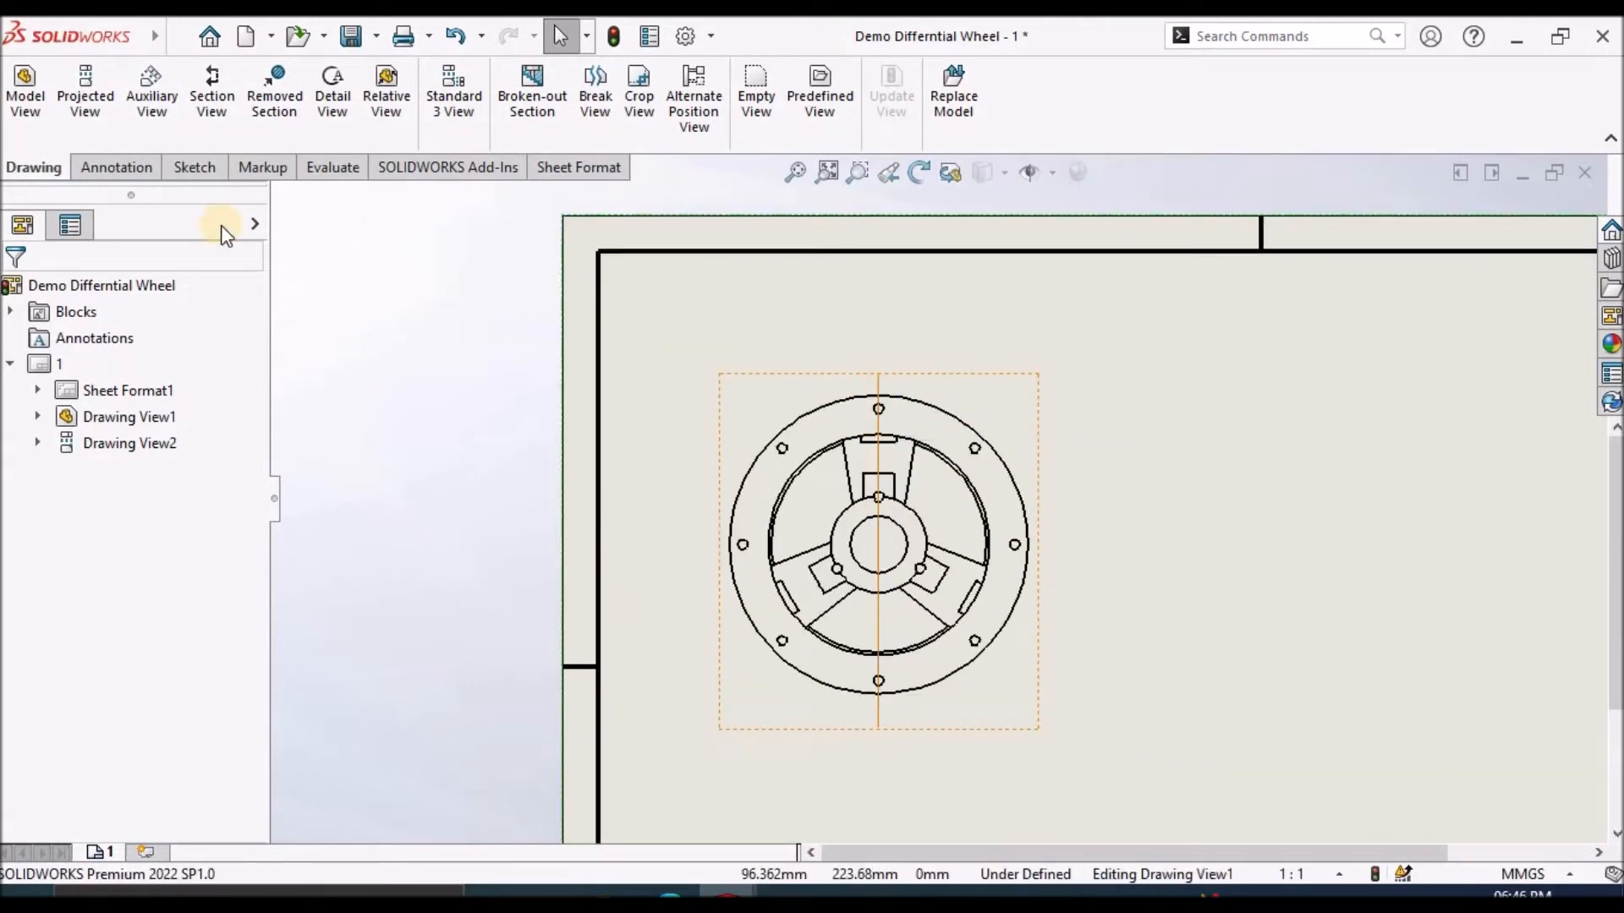
left_click(213, 101)
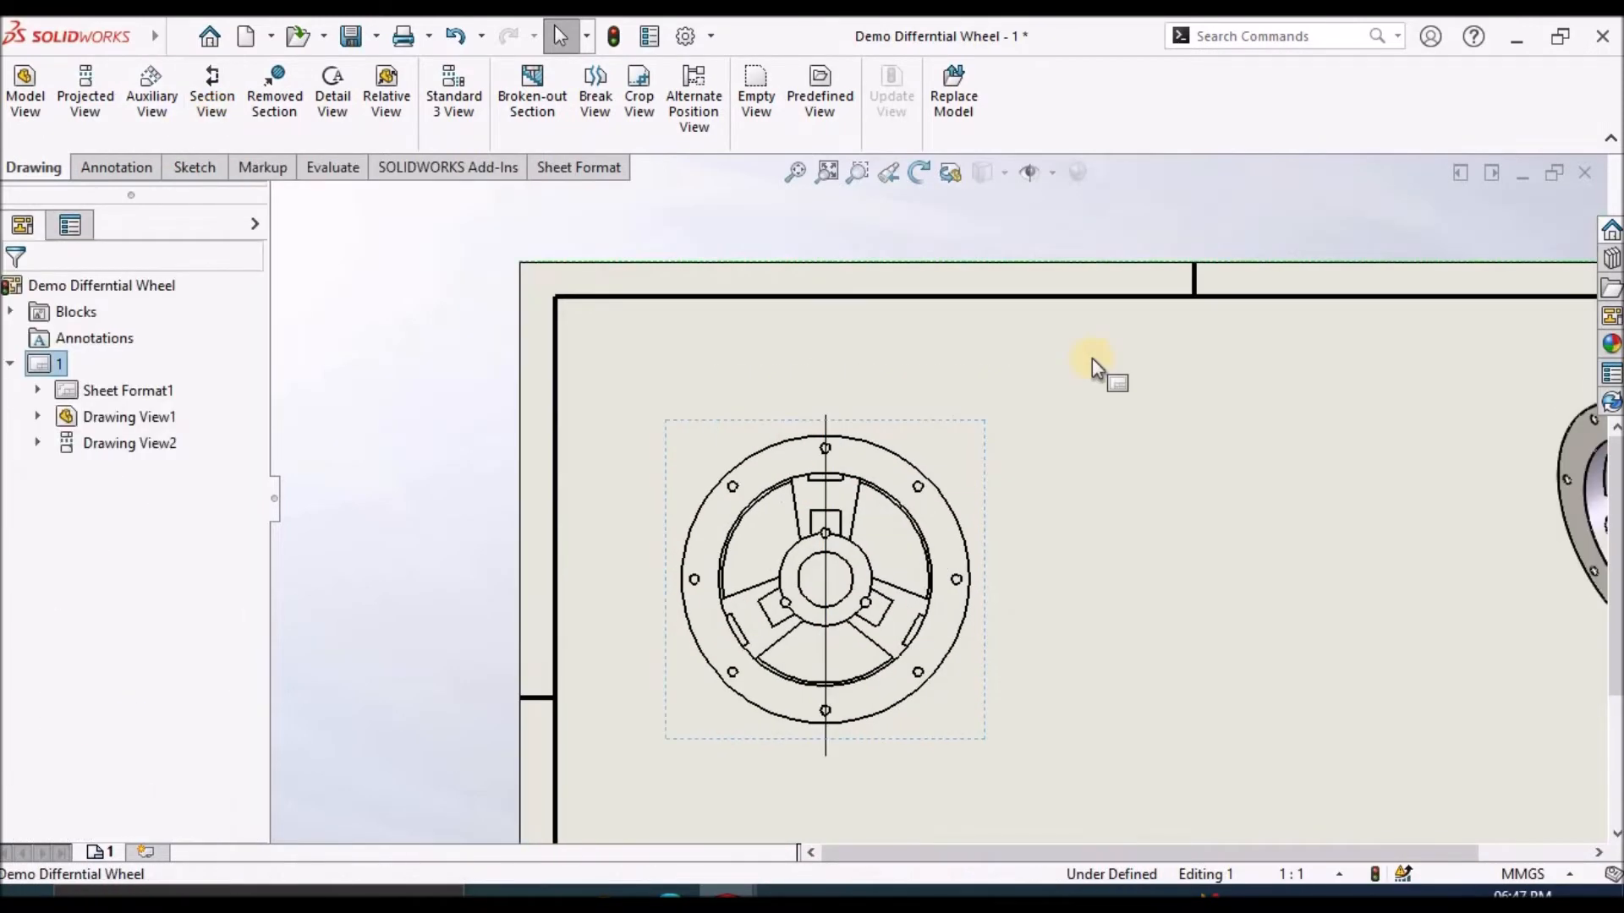
Switch the face-on wheel view to the opposite side orientation, accepting the change to its dependent views.
left_click(962, 707)
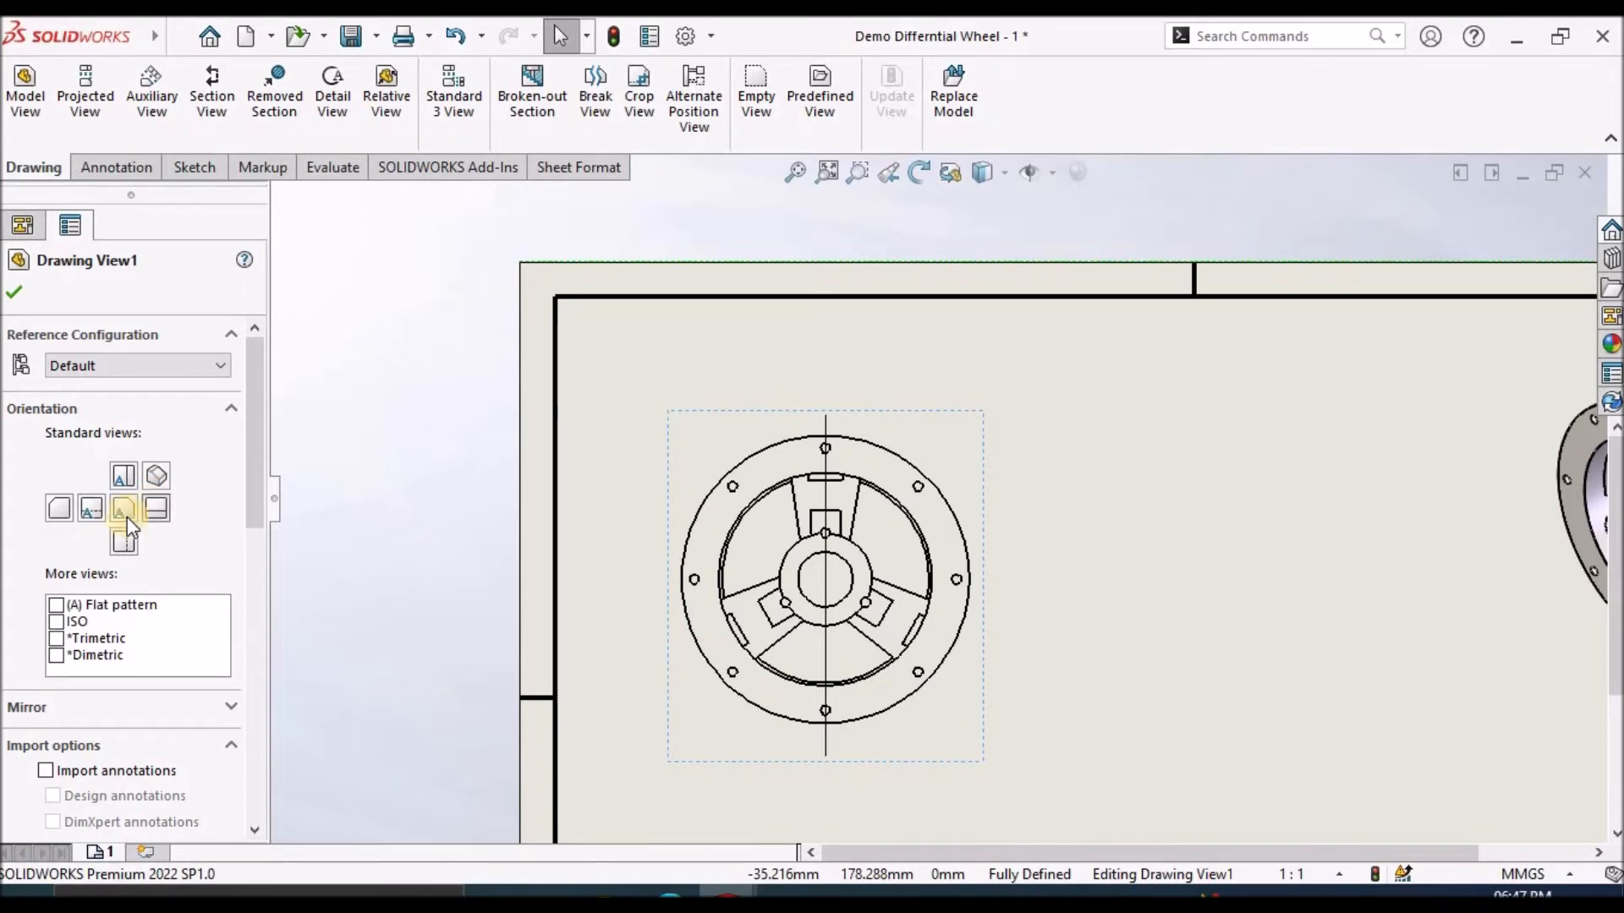
left_click(90, 515)
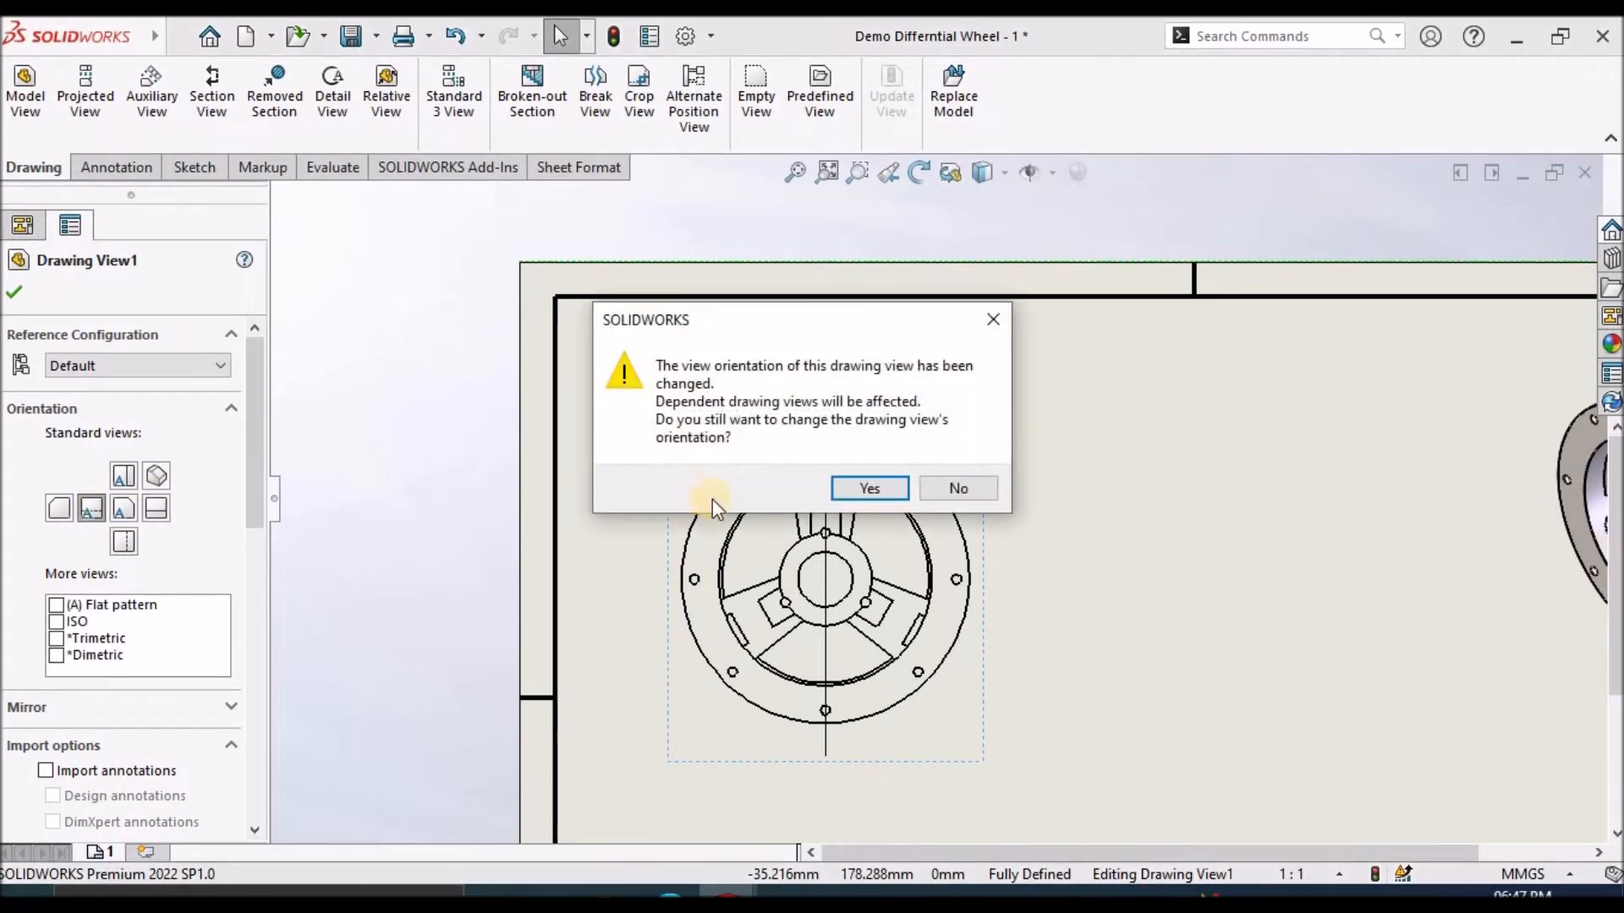
left_click(871, 488)
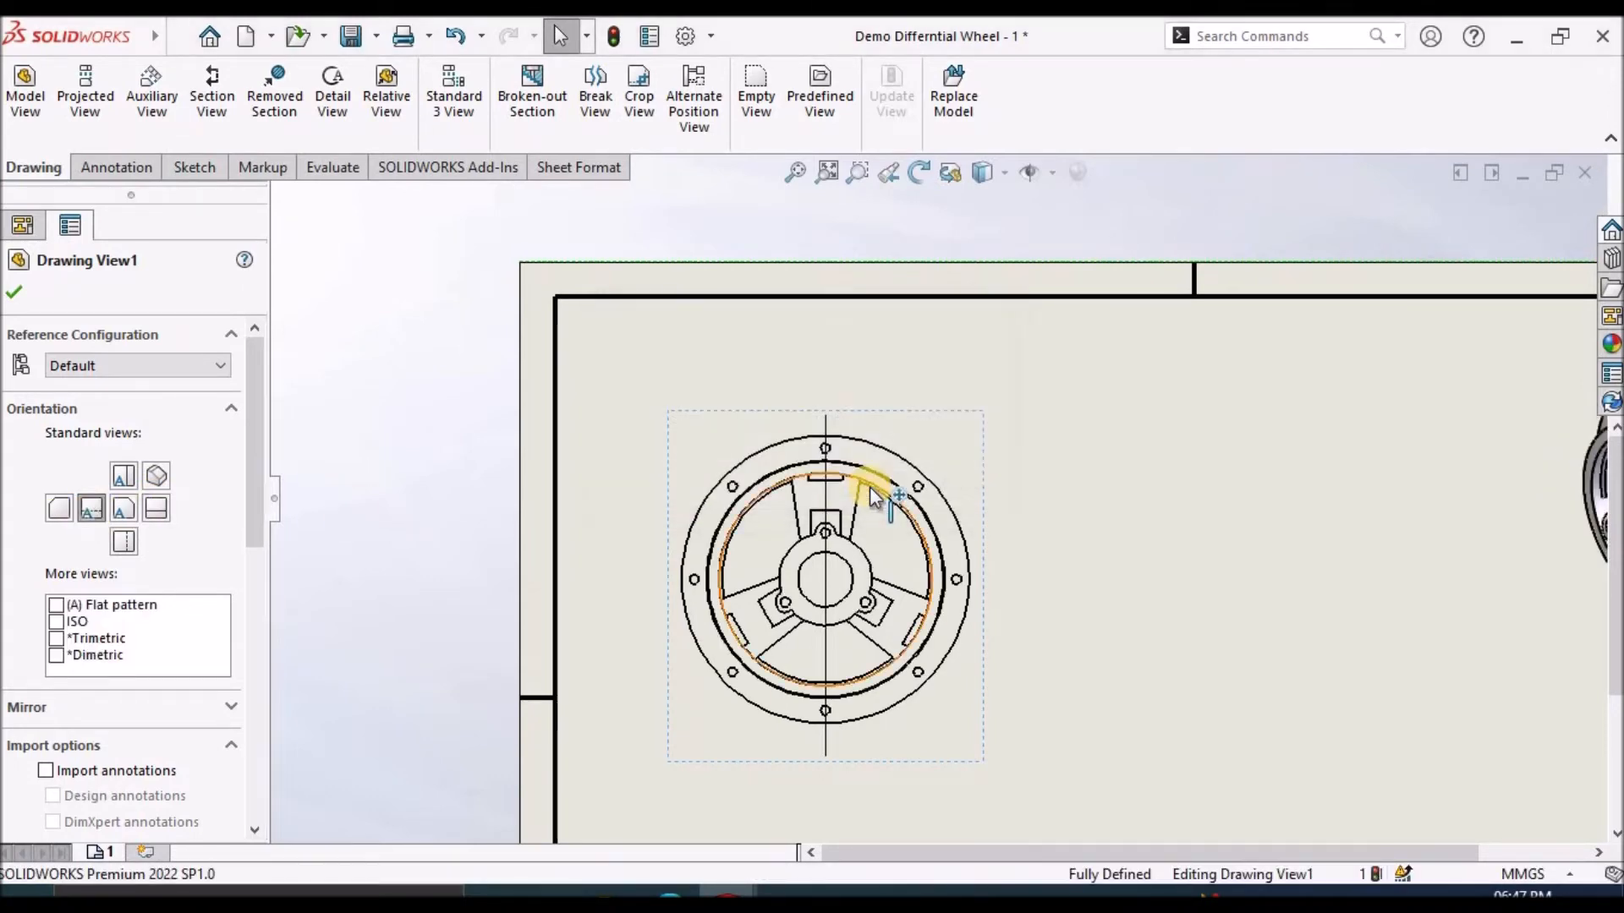
left_click(1137, 527)
Create a section view along the vertical centre line and place it between the face-on wheel view and the isometric view.
scroll(958, 550, "down", 3)
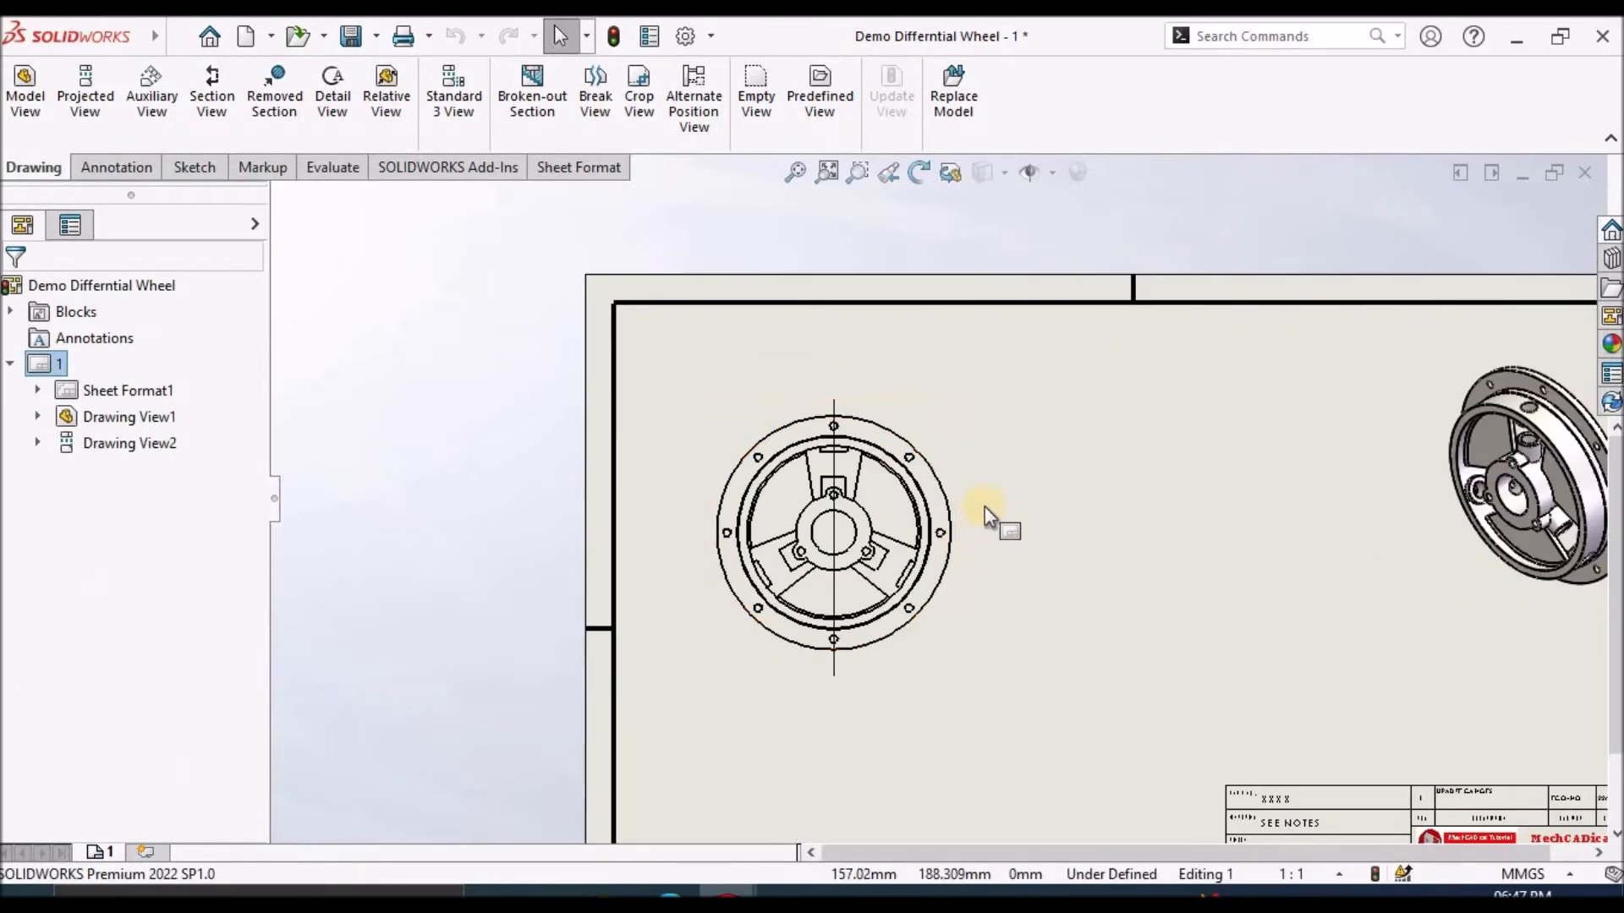
scroll(986, 511, "down", 3)
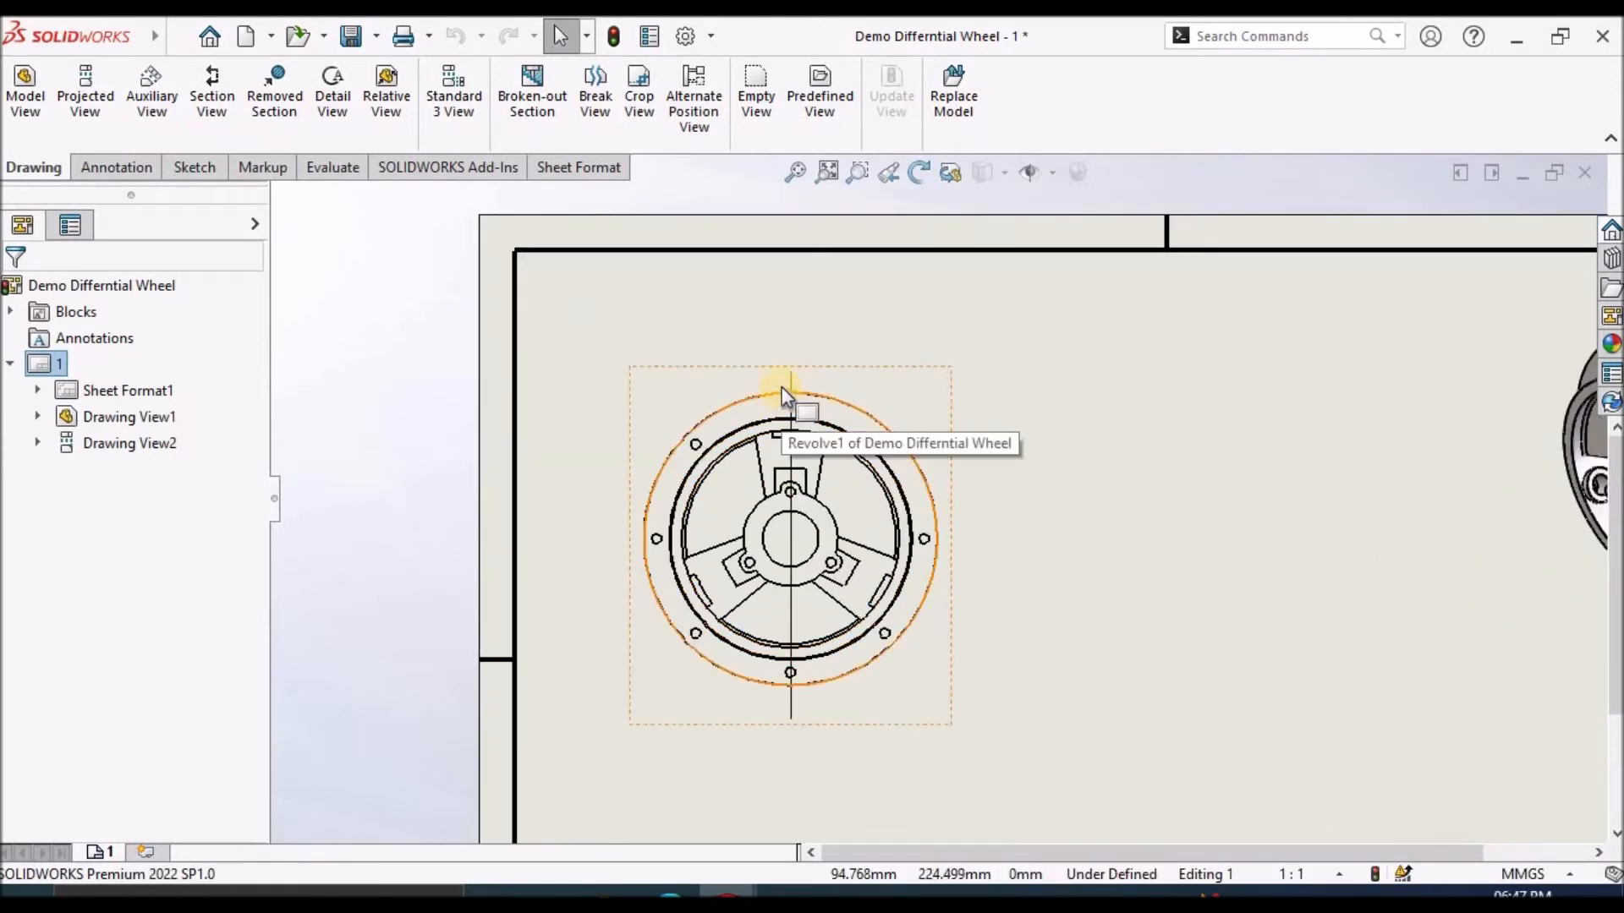
scroll(790, 383, "down", 3)
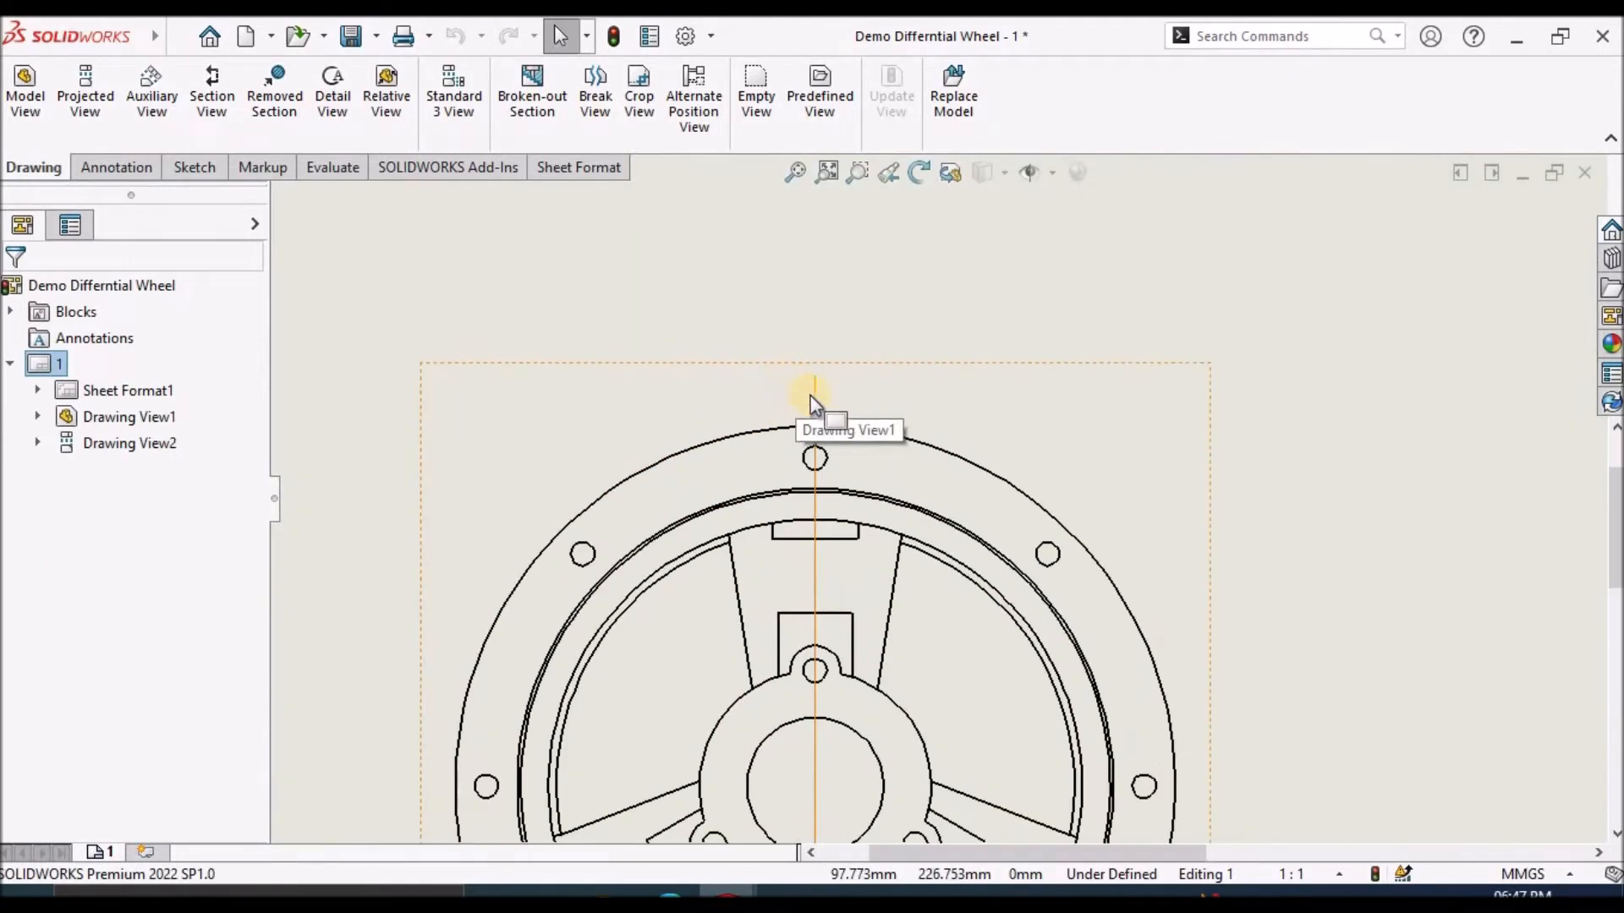
left_click(815, 399)
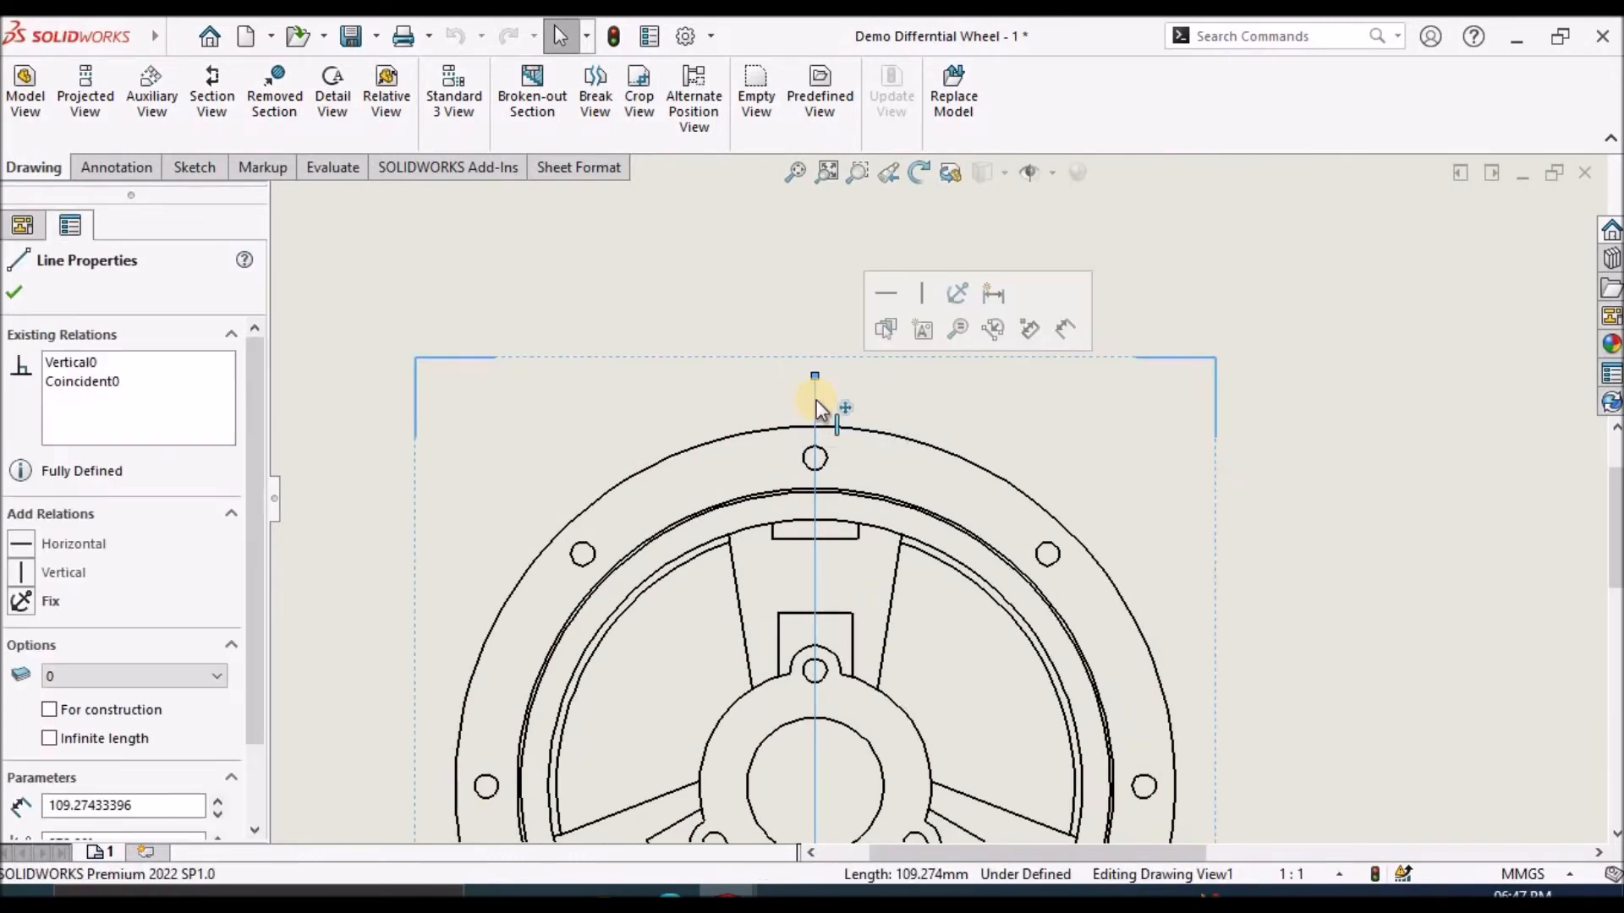
scroll(817, 418, "up", 1)
left_click(205, 86)
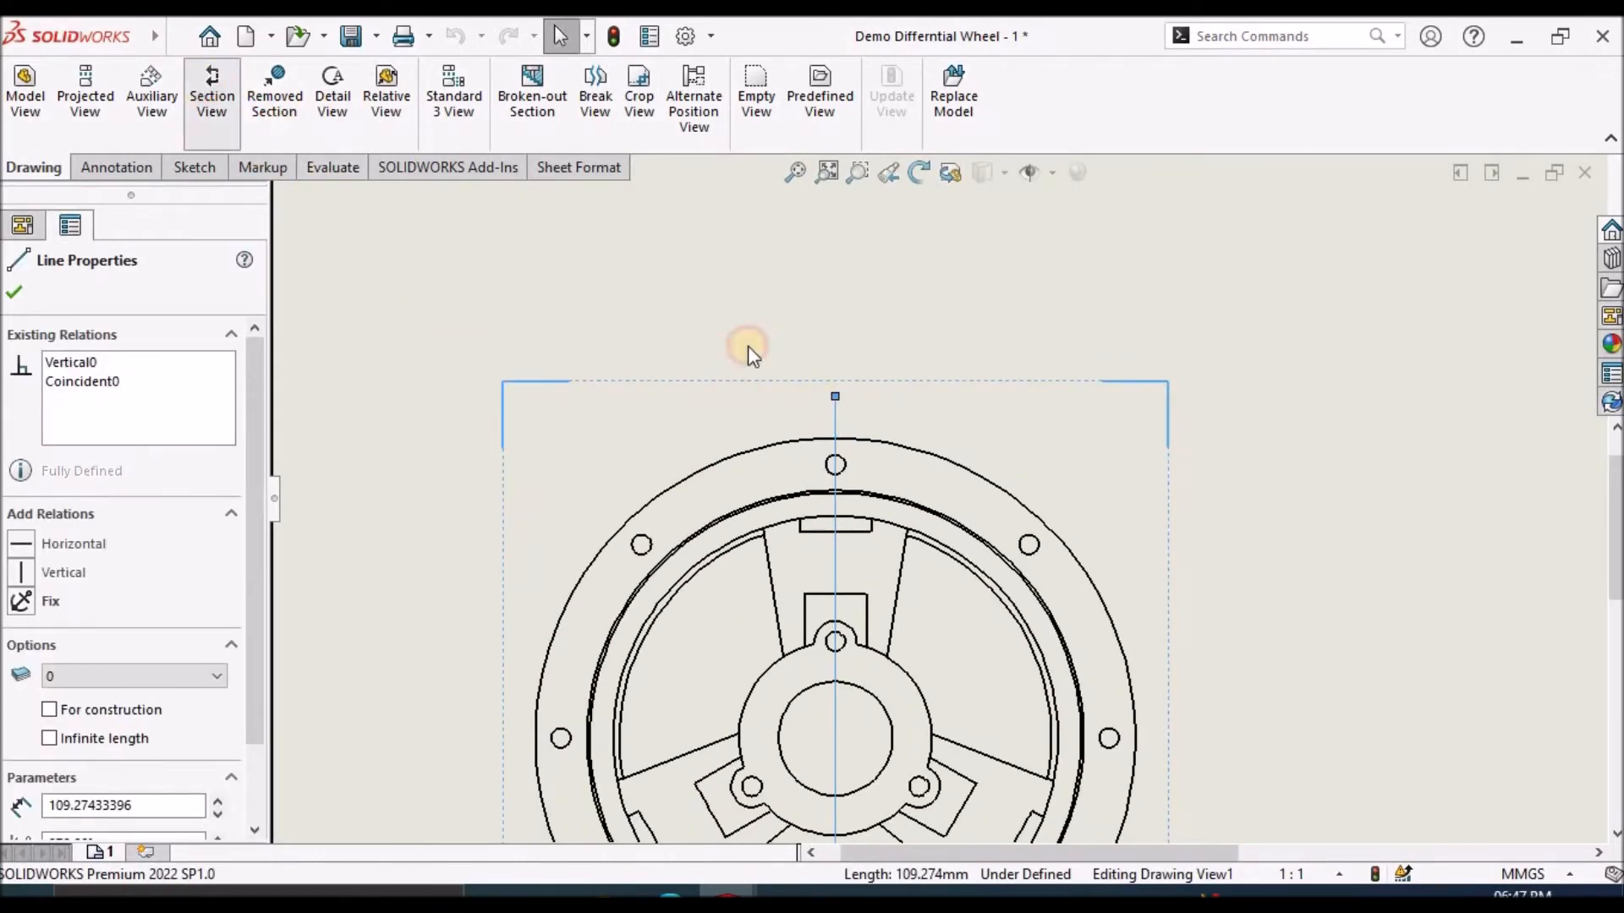
scroll(1061, 521, "down", 3)
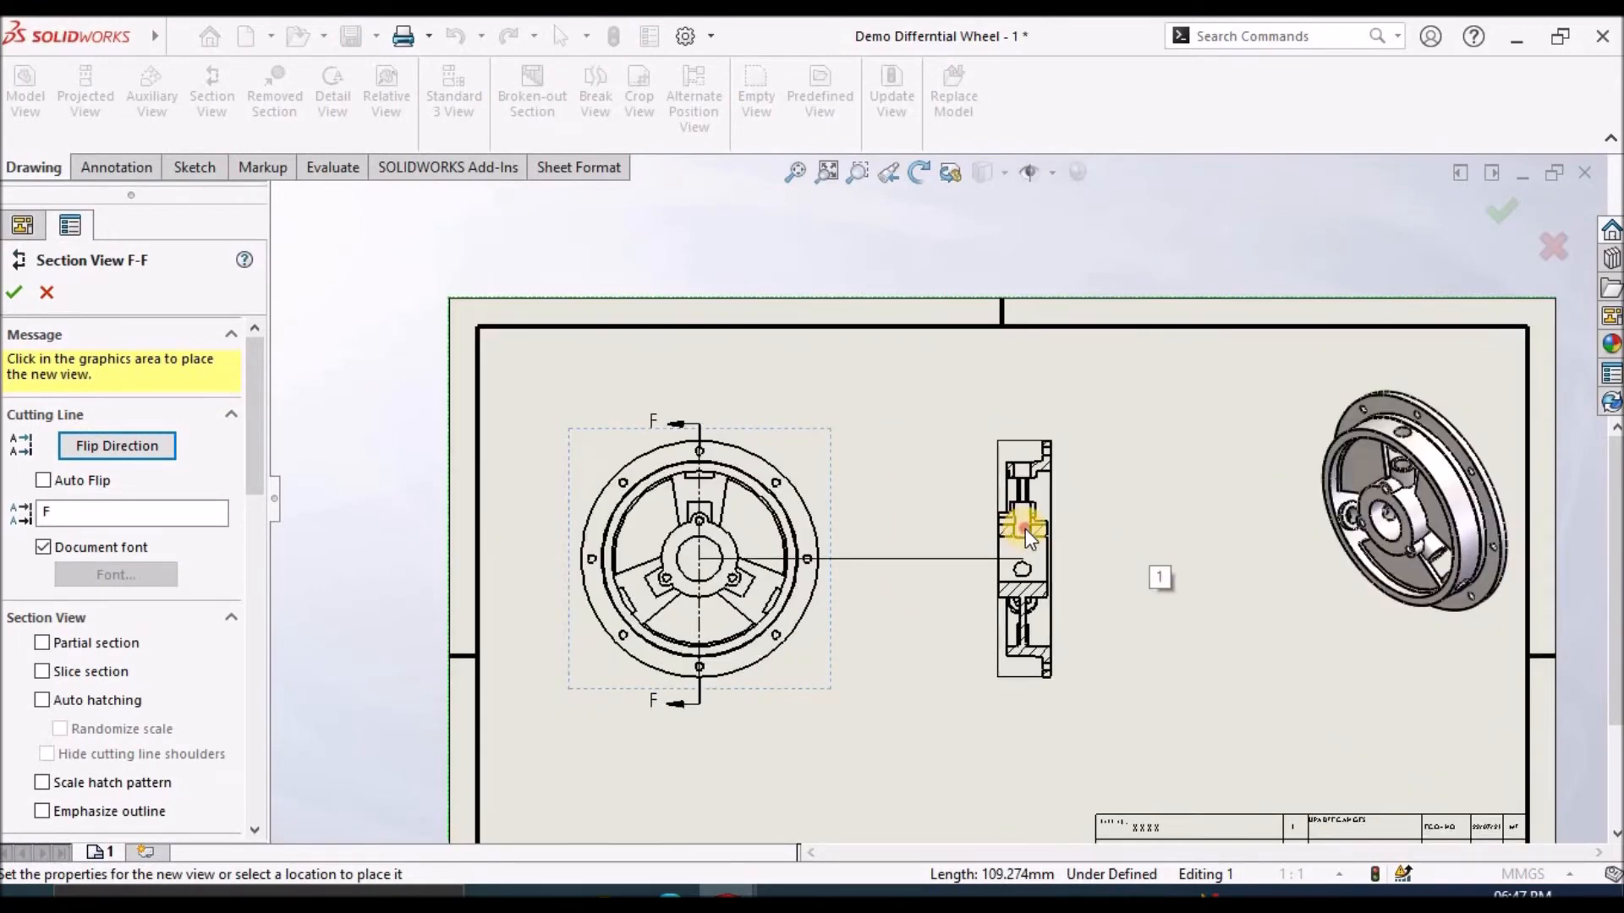
left_click(1025, 530)
left_click(17, 292)
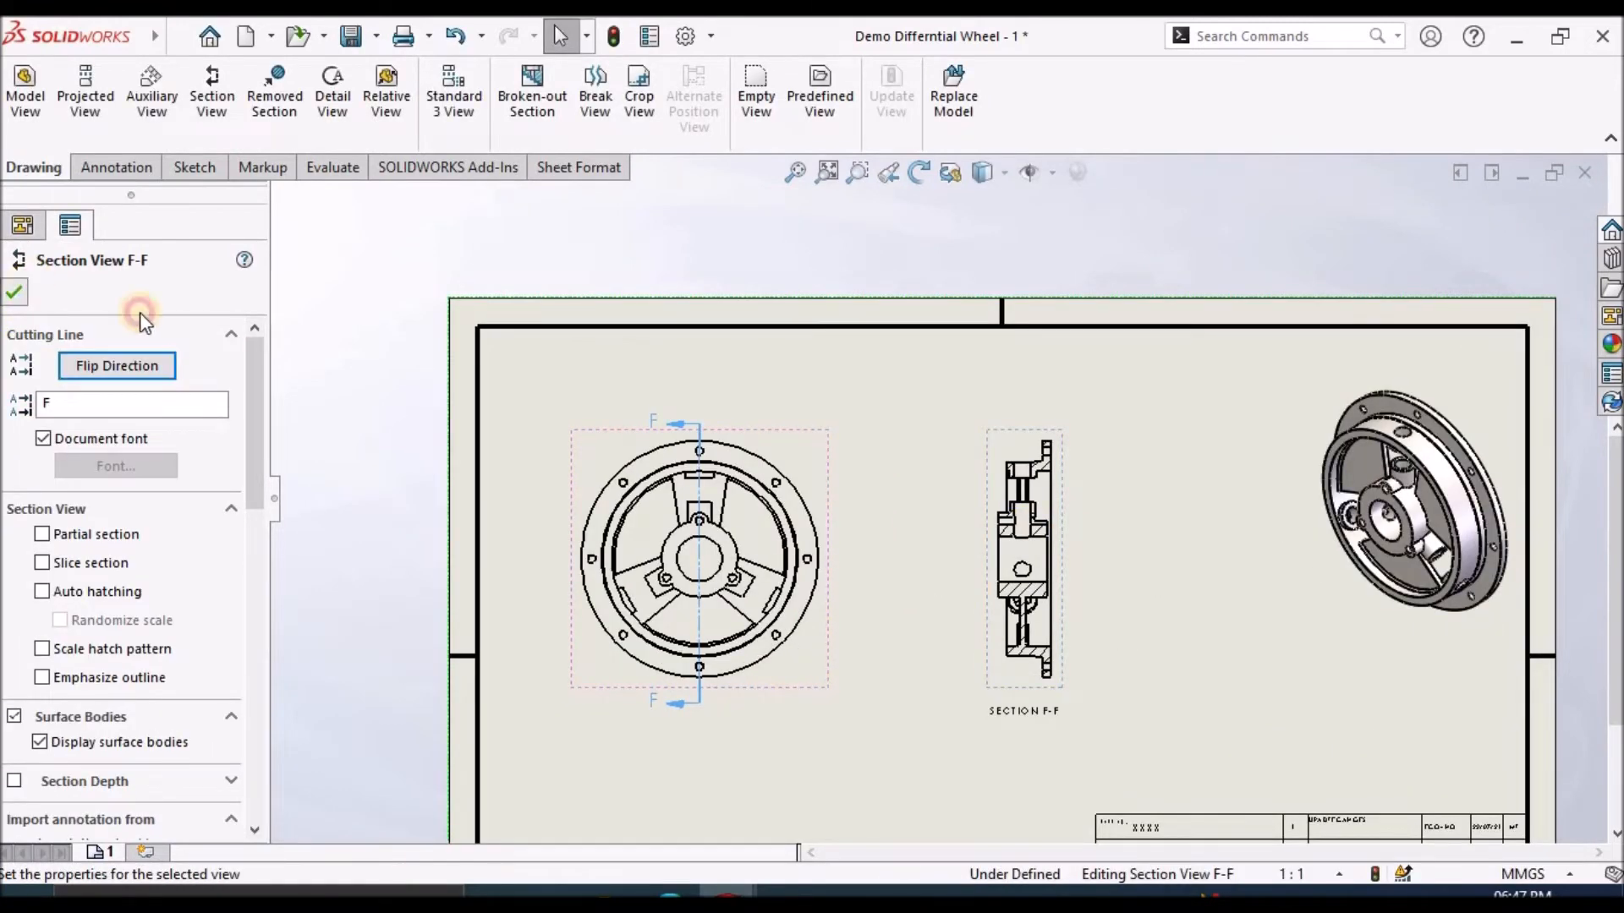
Check the reference PDF drawing and relabel the wheel's section line as A to match it.
key("alt+Tab")
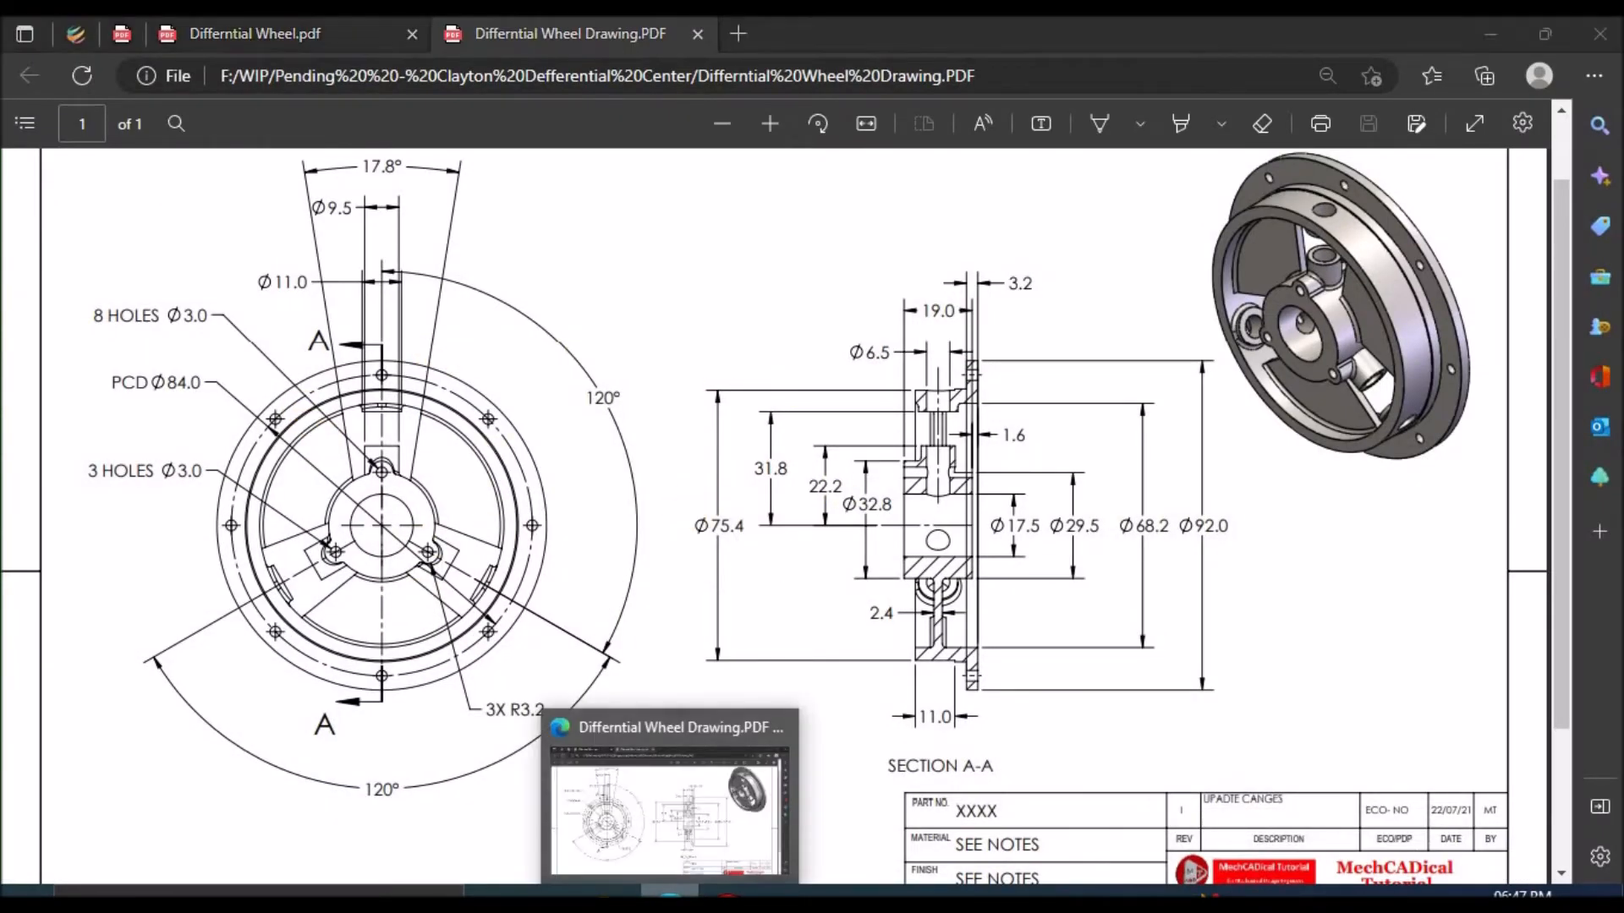
left_click(727, 894)
scroll(719, 605, "down", 2)
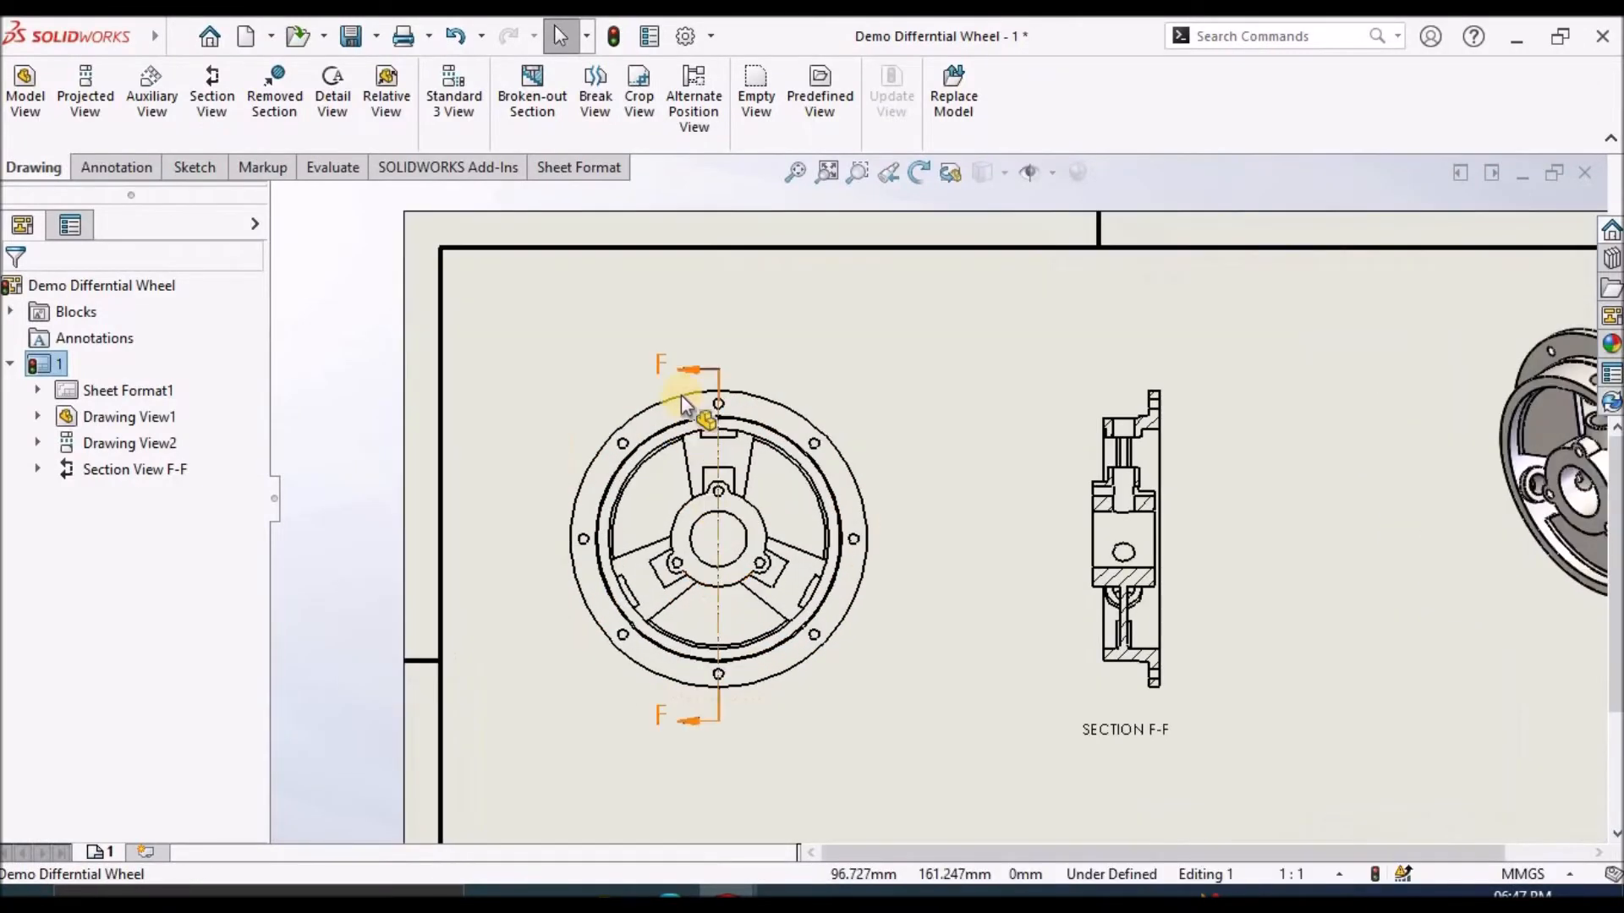
left_click(693, 367)
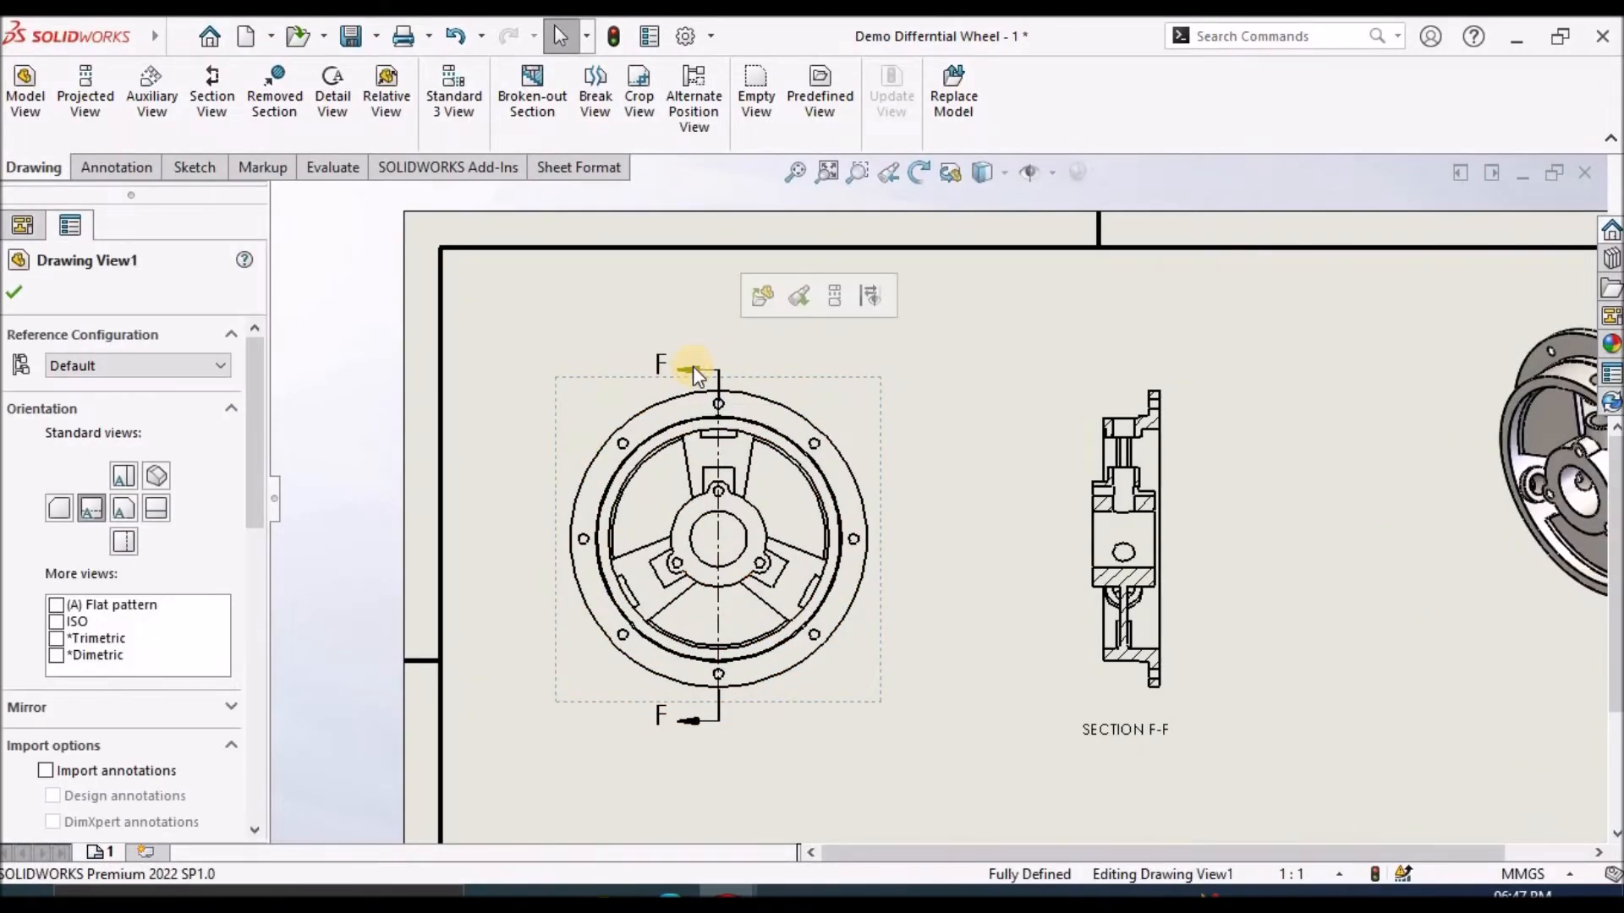
left_click(715, 445)
double_click(71, 414)
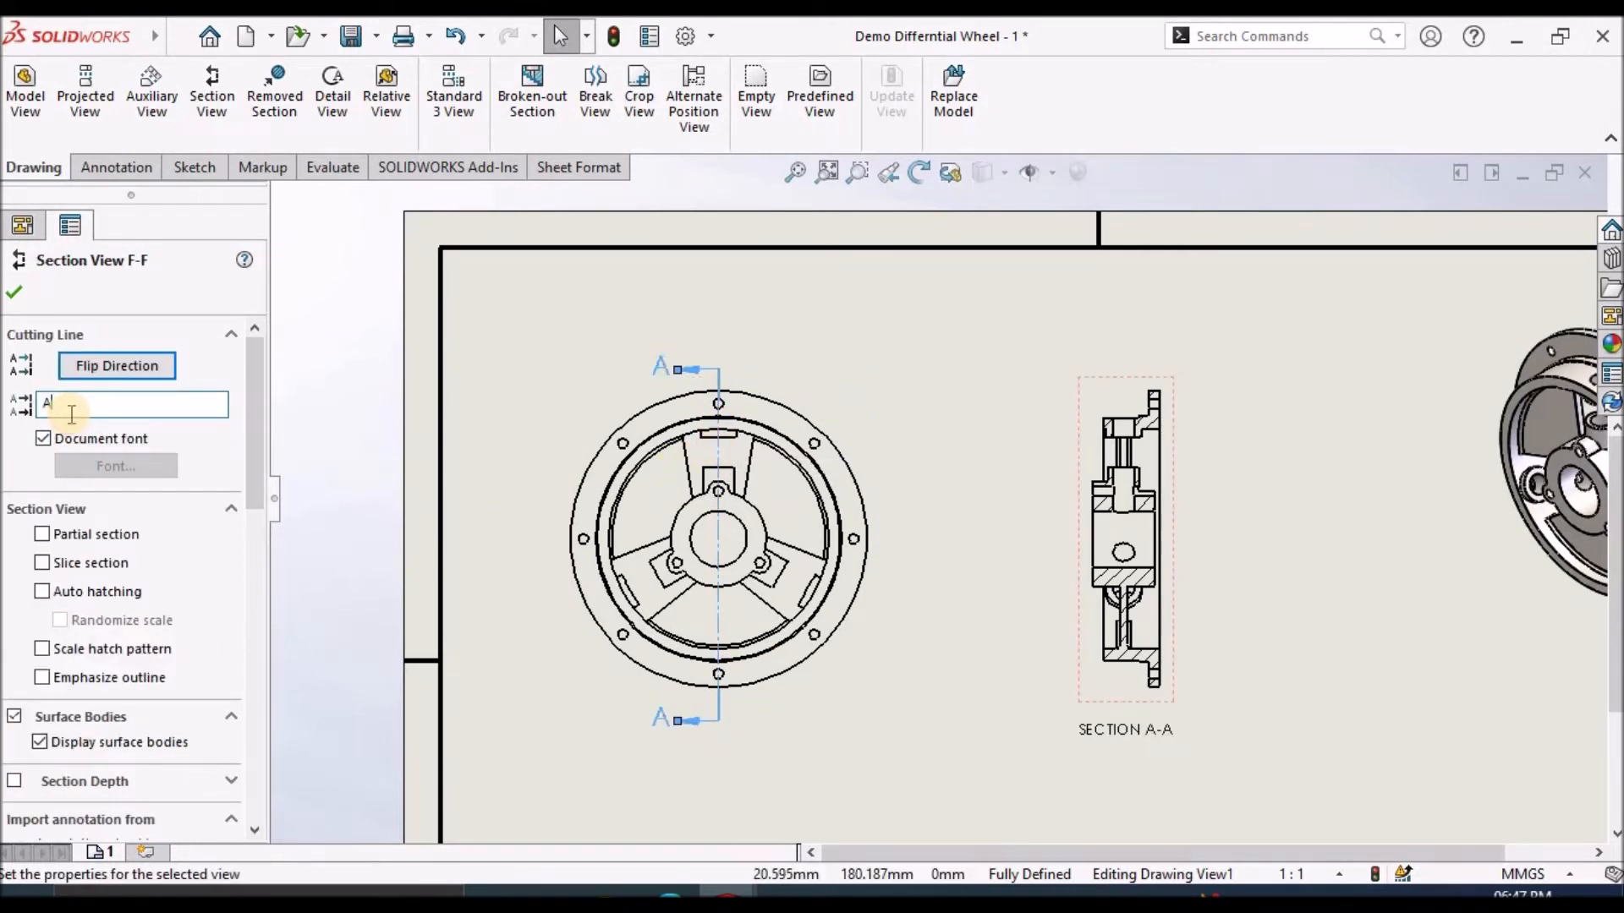
left_click(16, 293)
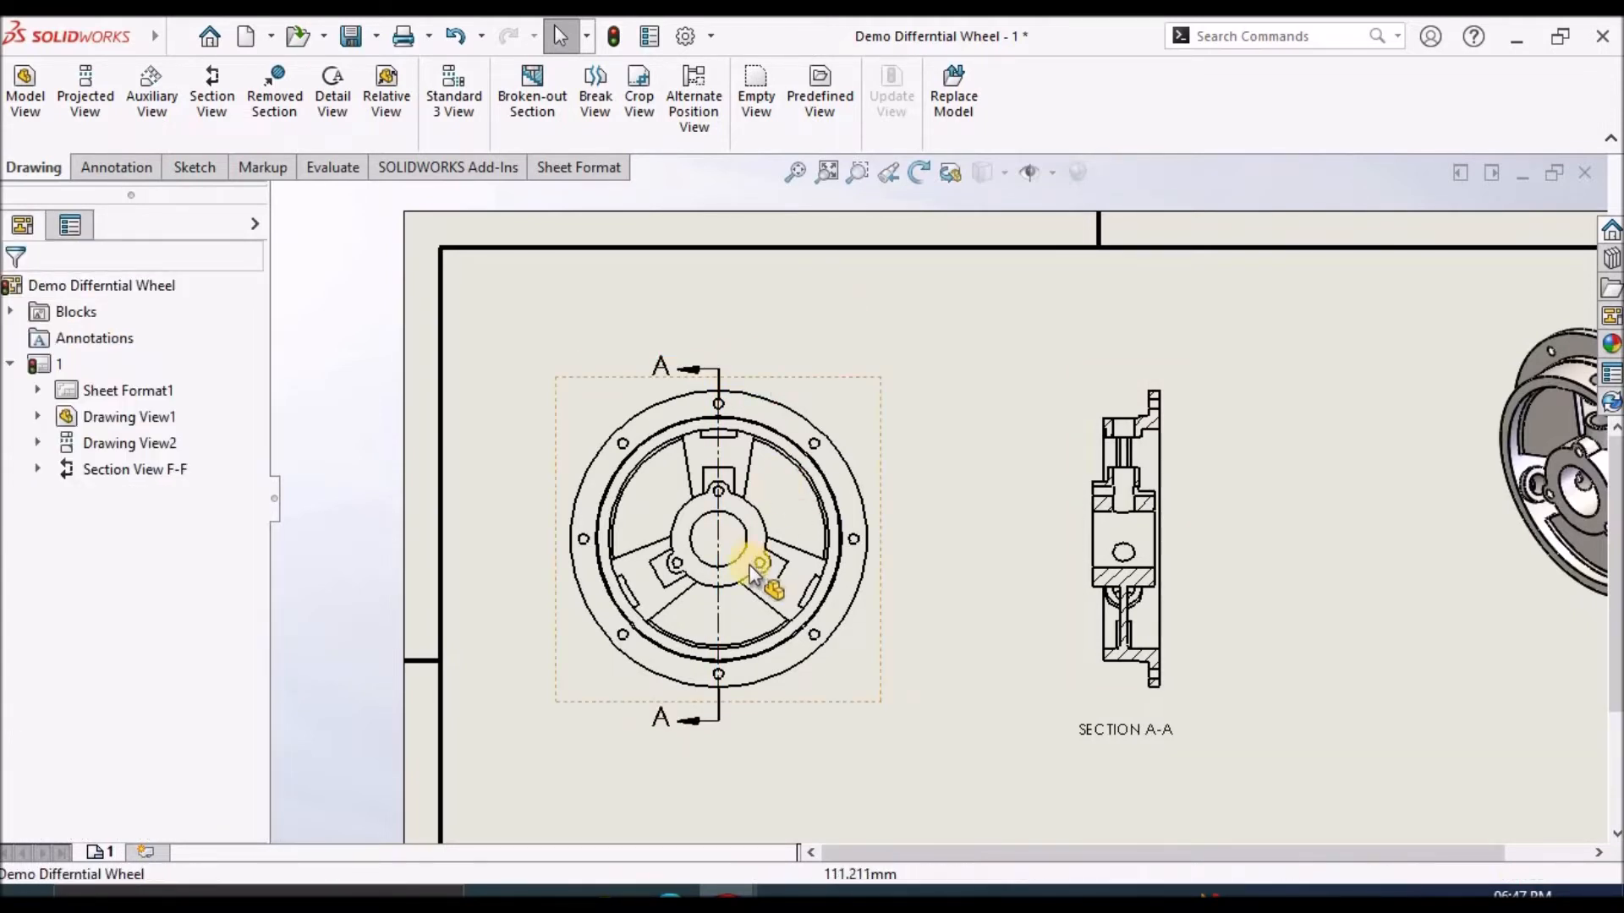
Sketch a centerline from the wheel's centre to the centre of the hub's lower-left small hole in the face-on view.
scroll(752, 559, "down", 1)
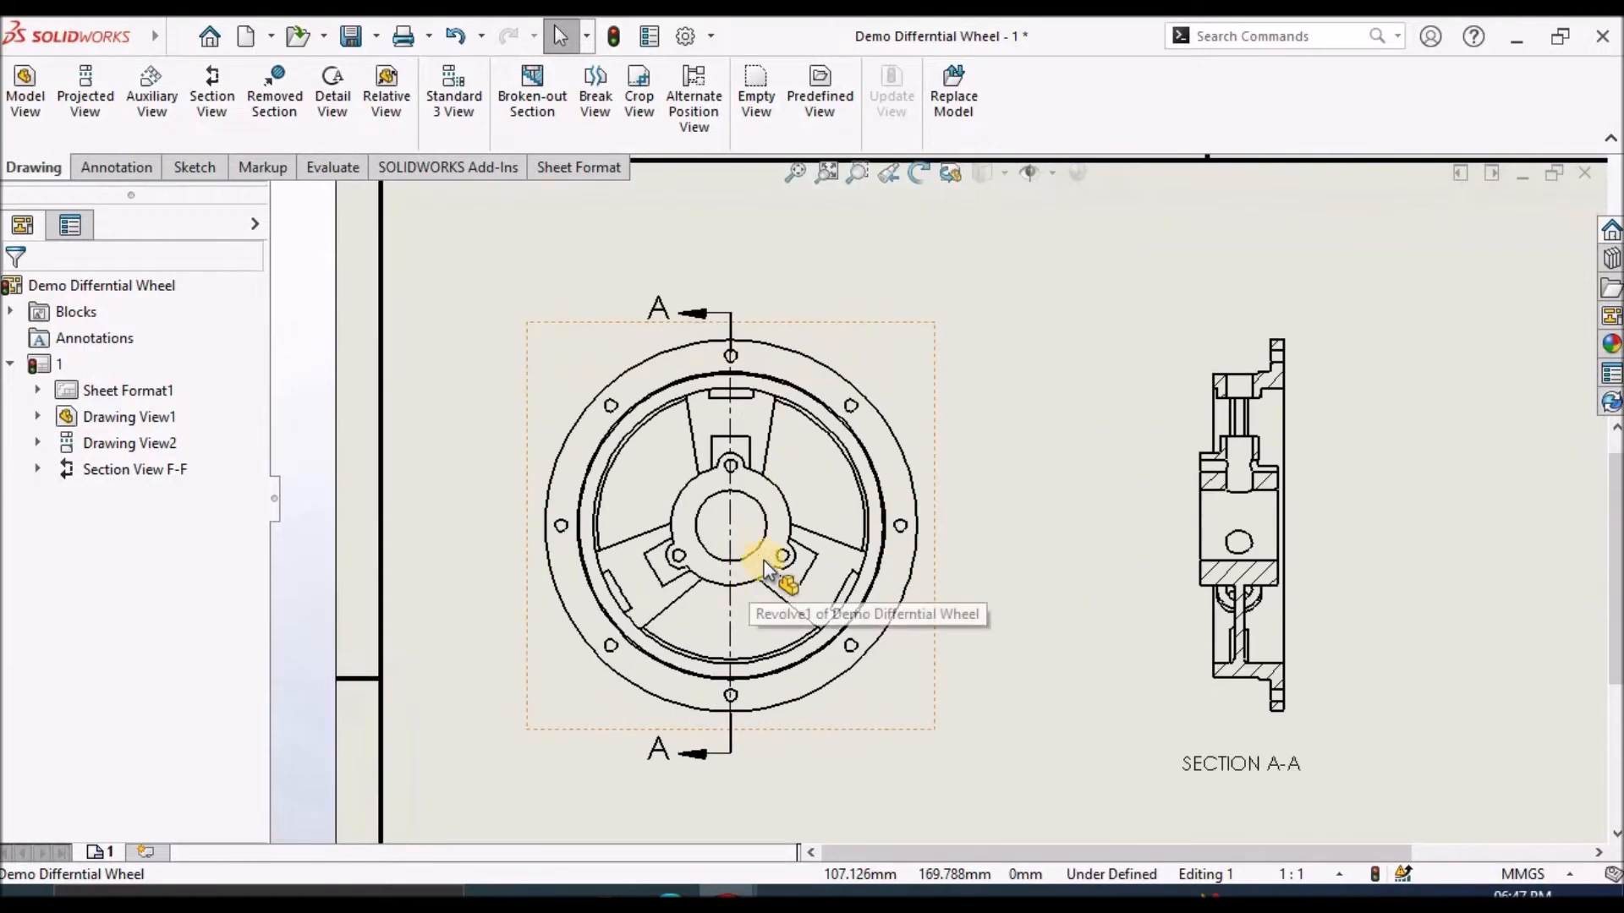
left_click(182, 166)
left_click(119, 76)
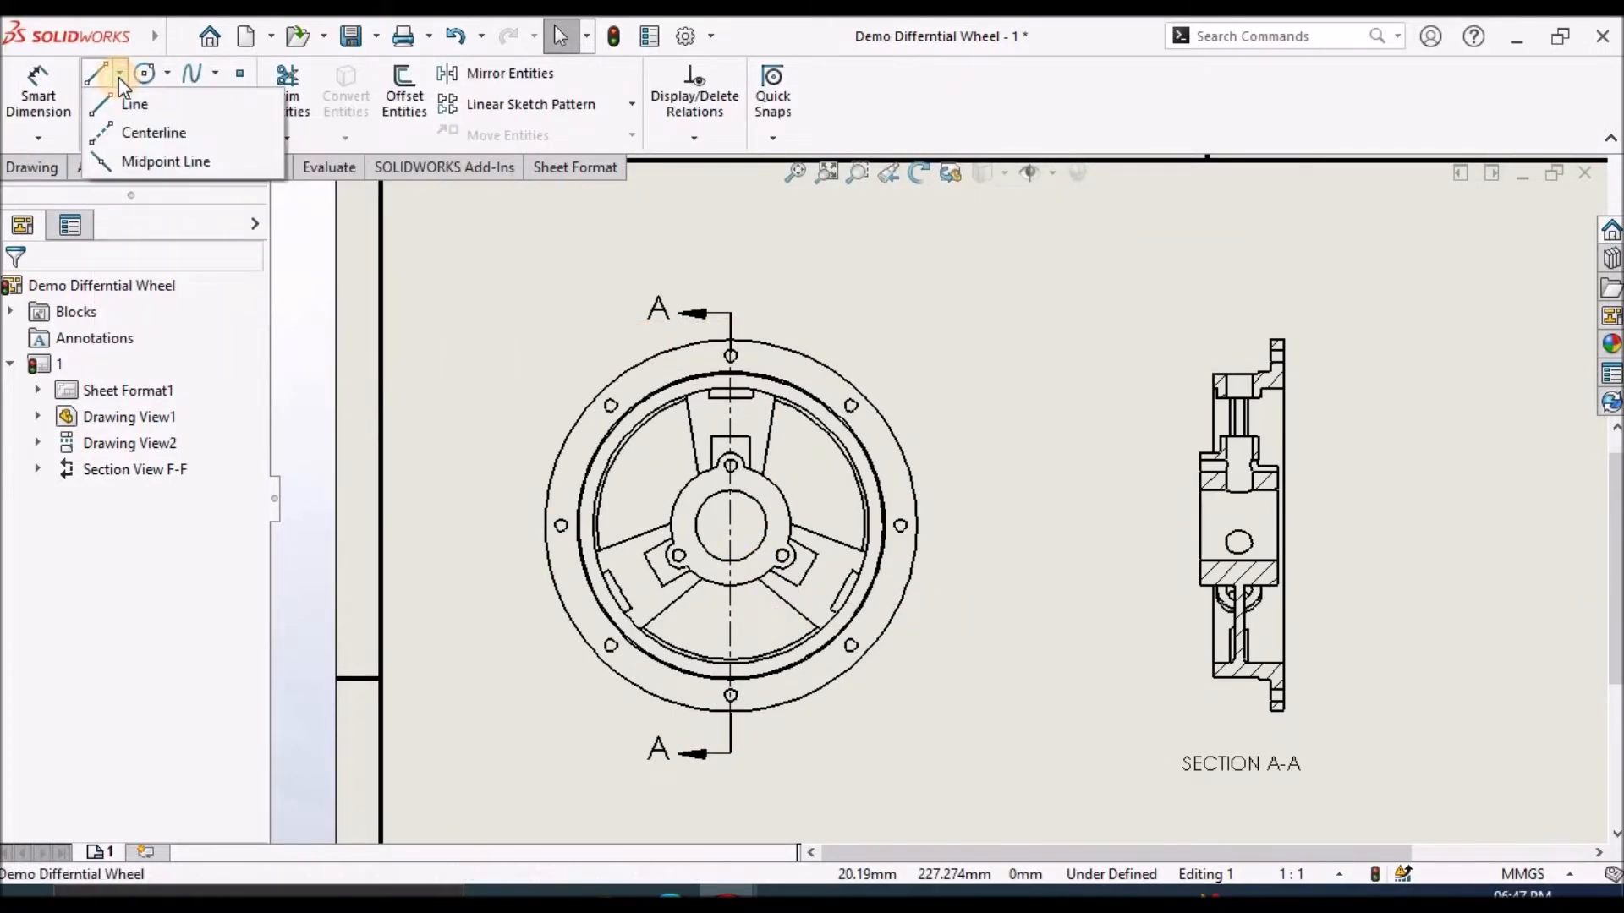
left_click(140, 132)
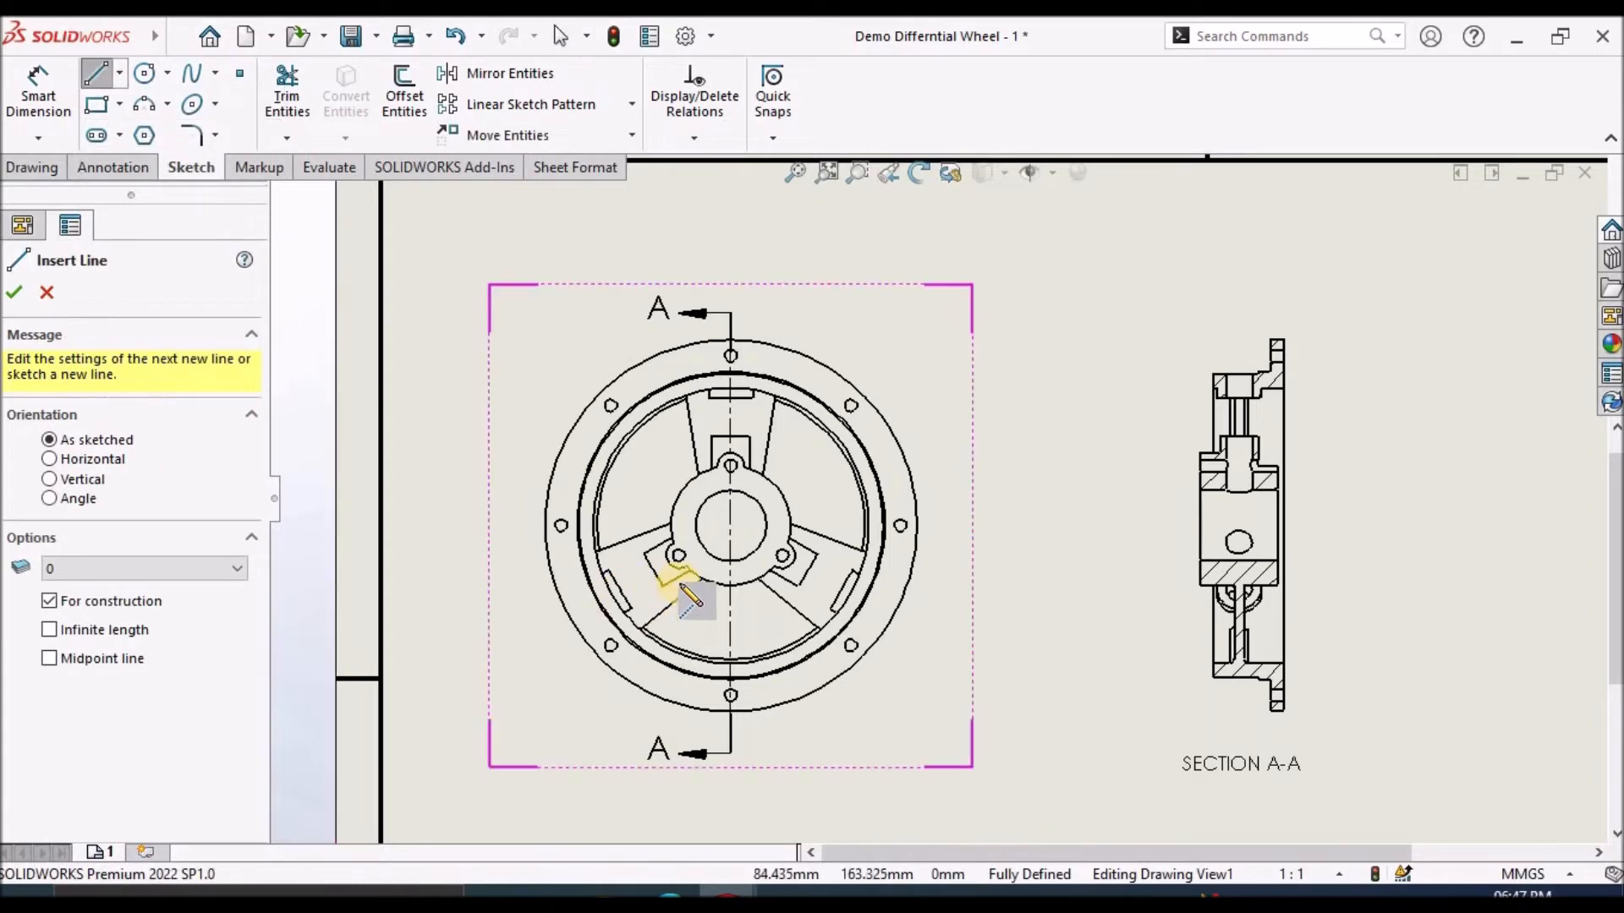
scroll(687, 595, "down", 2)
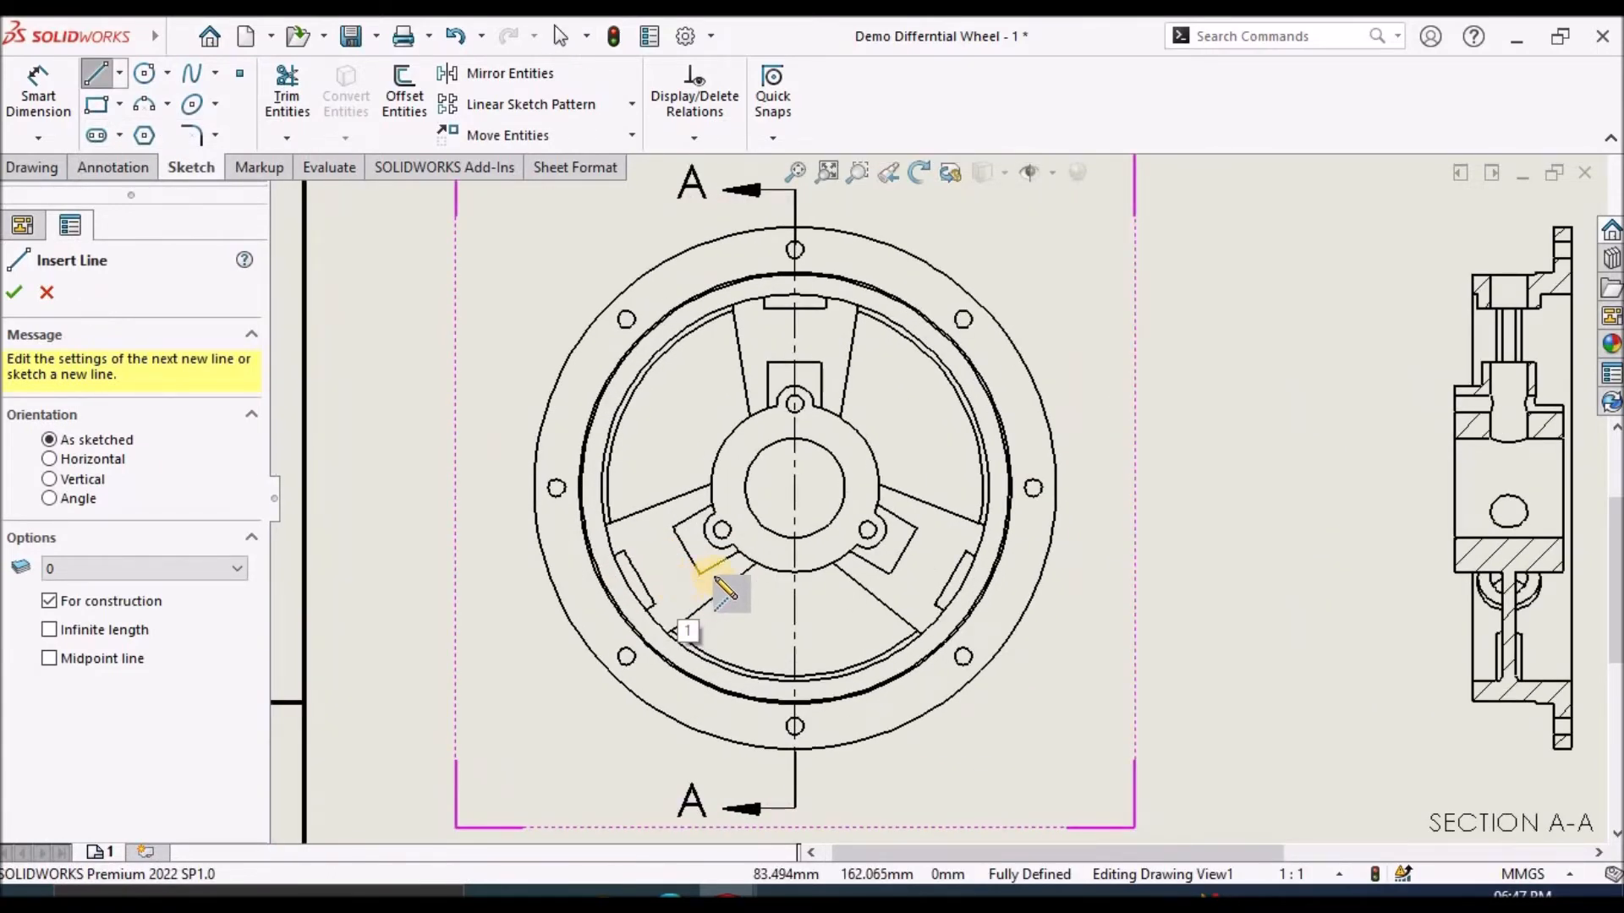
scroll(719, 583, "down", 1)
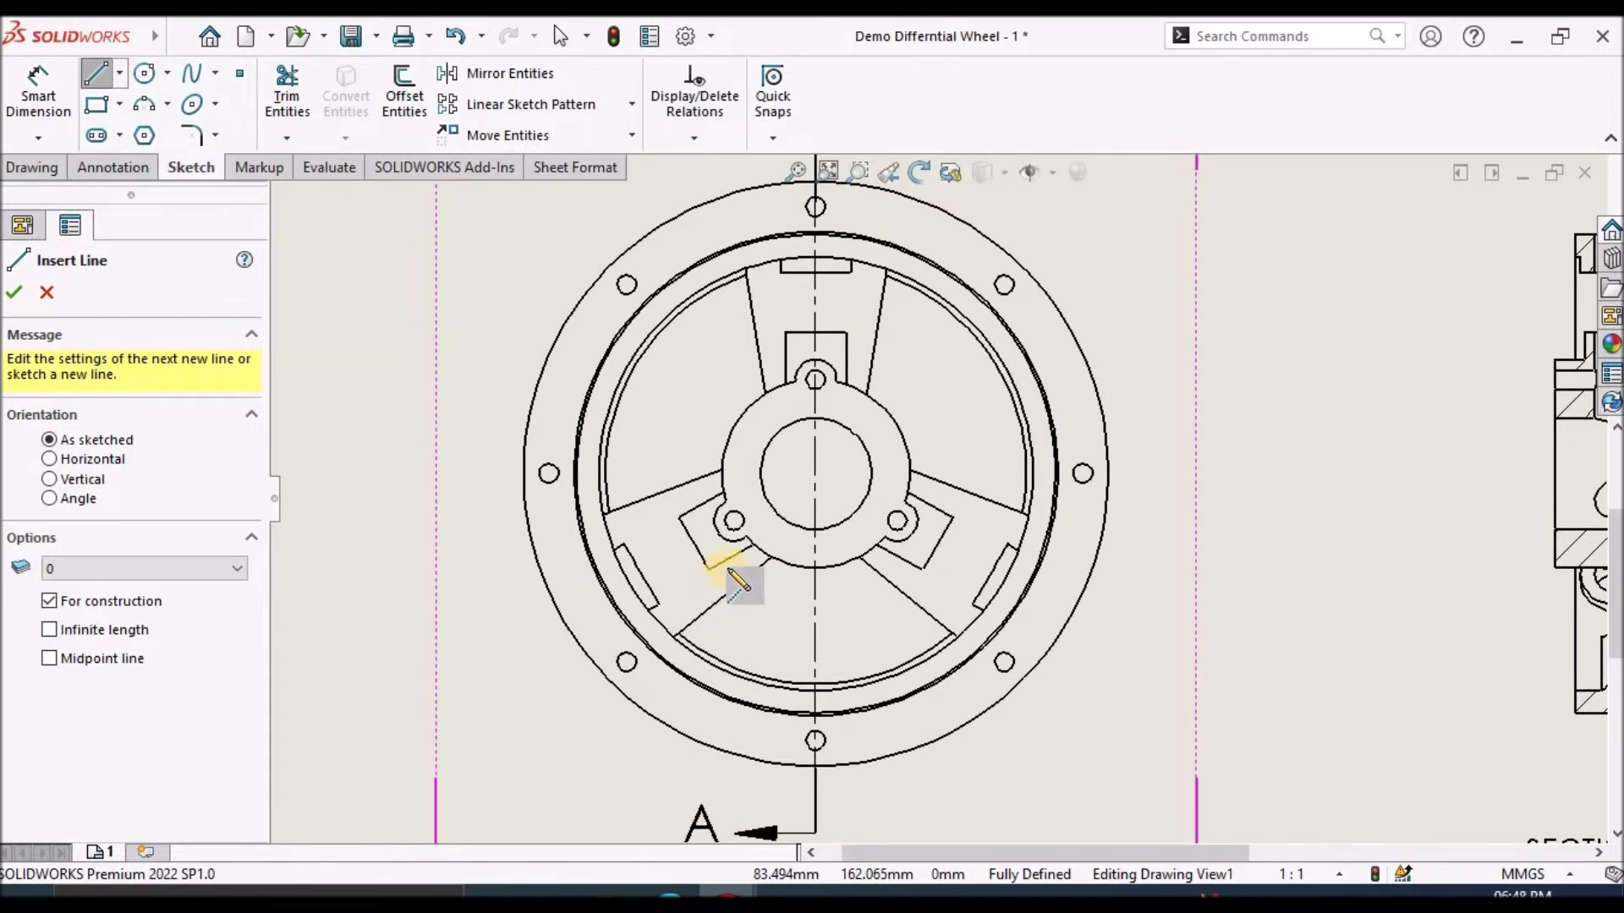
left_click(817, 474)
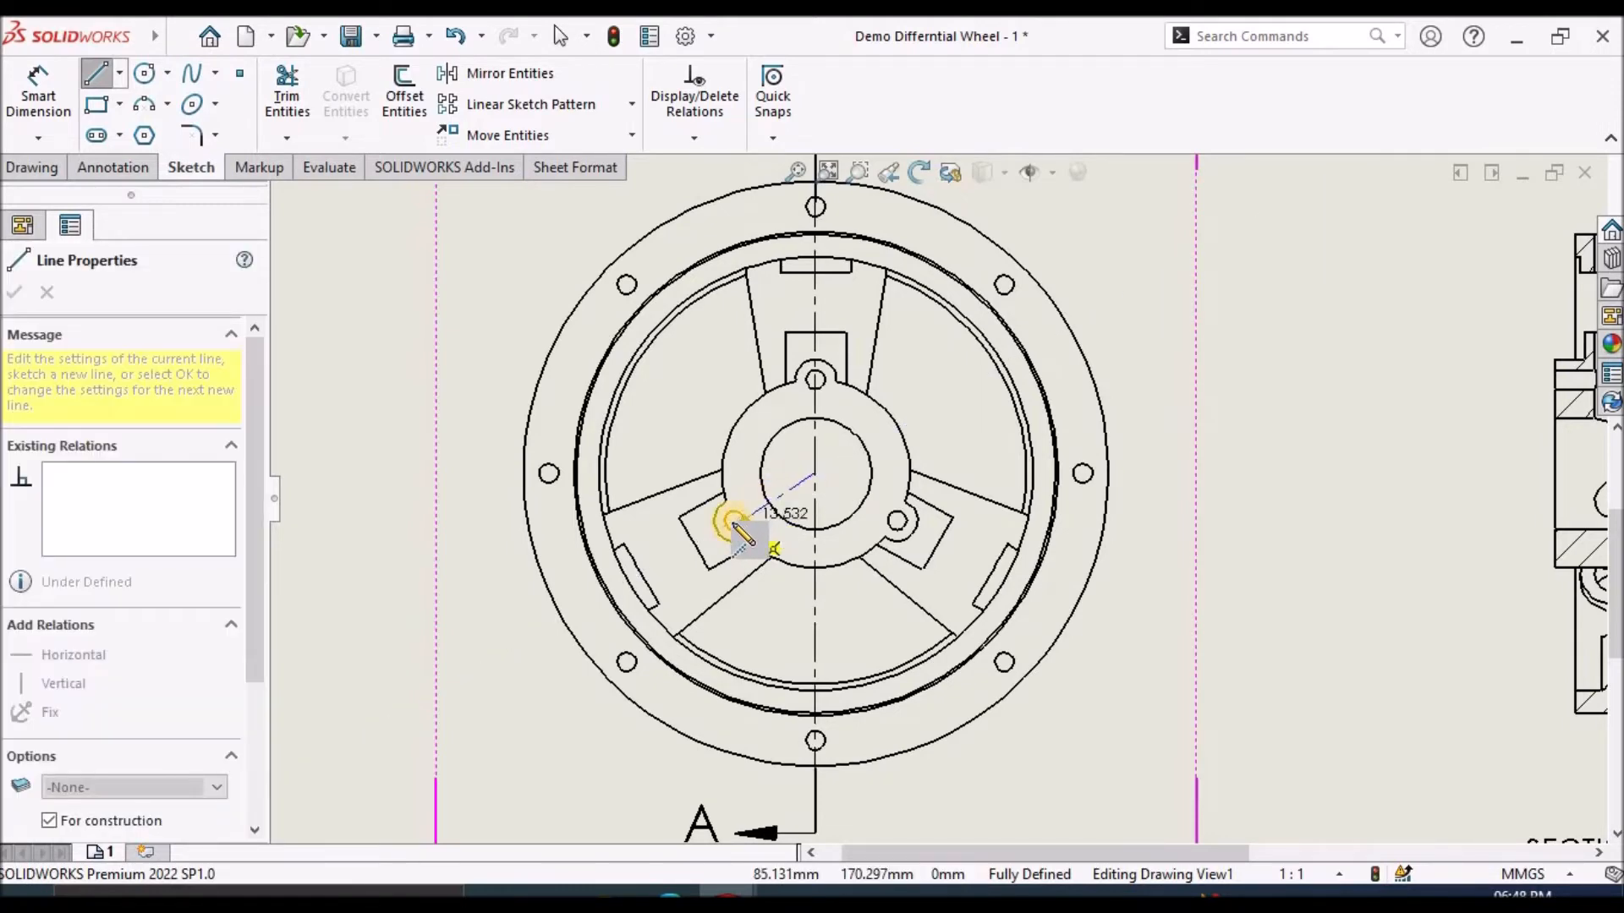
scroll(741, 526, "down", 3)
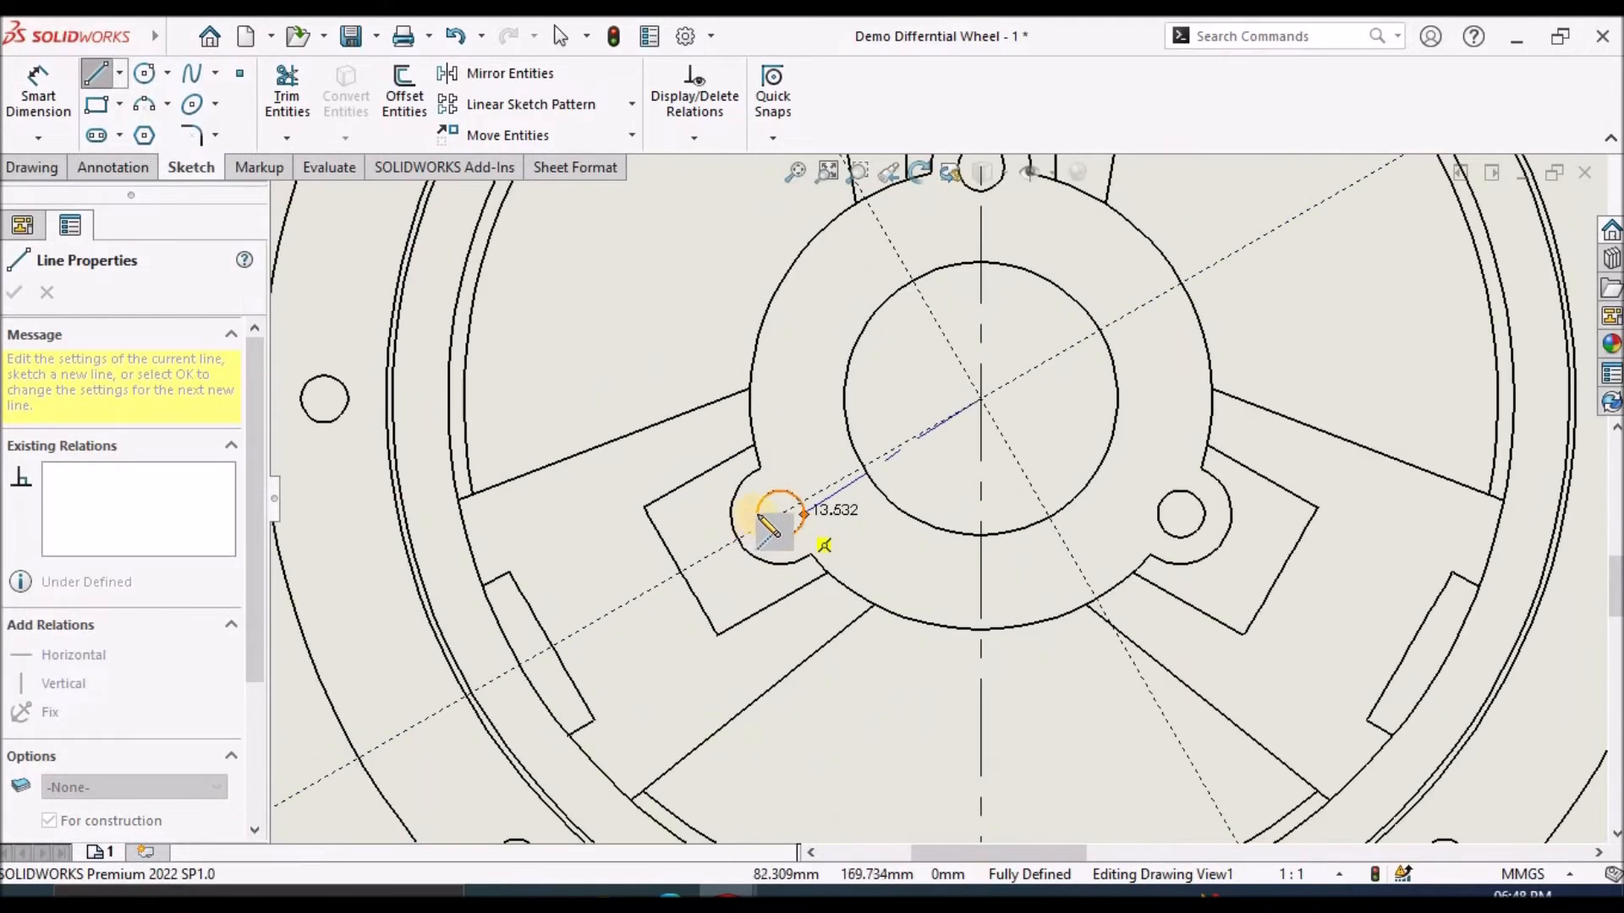
left_click(779, 514)
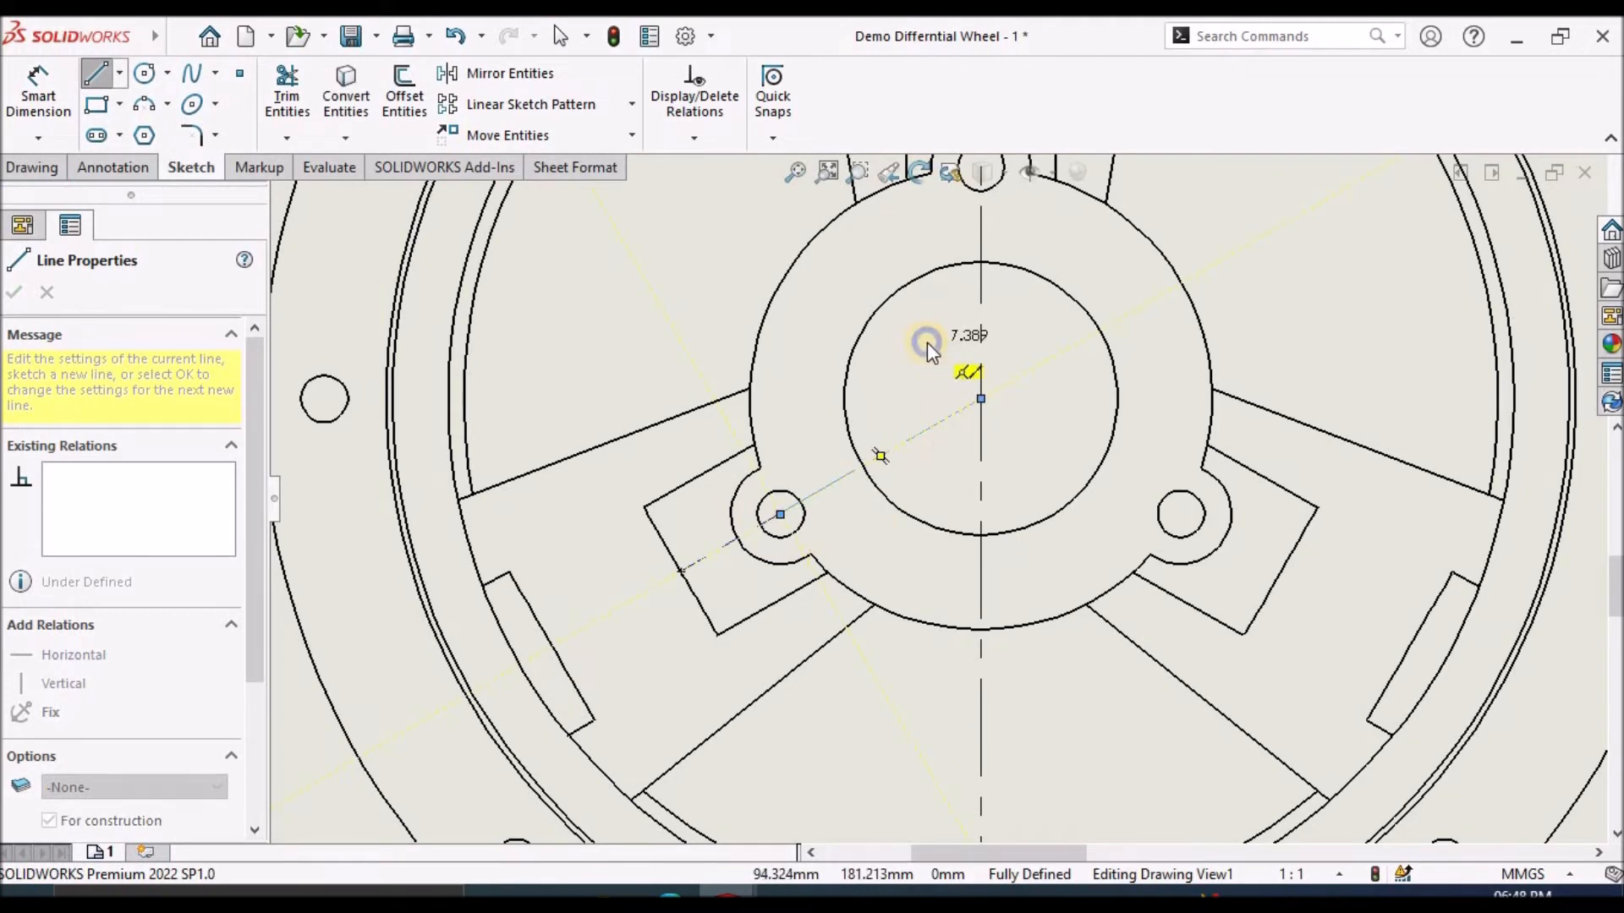
right_click(928, 343)
left_click(988, 393)
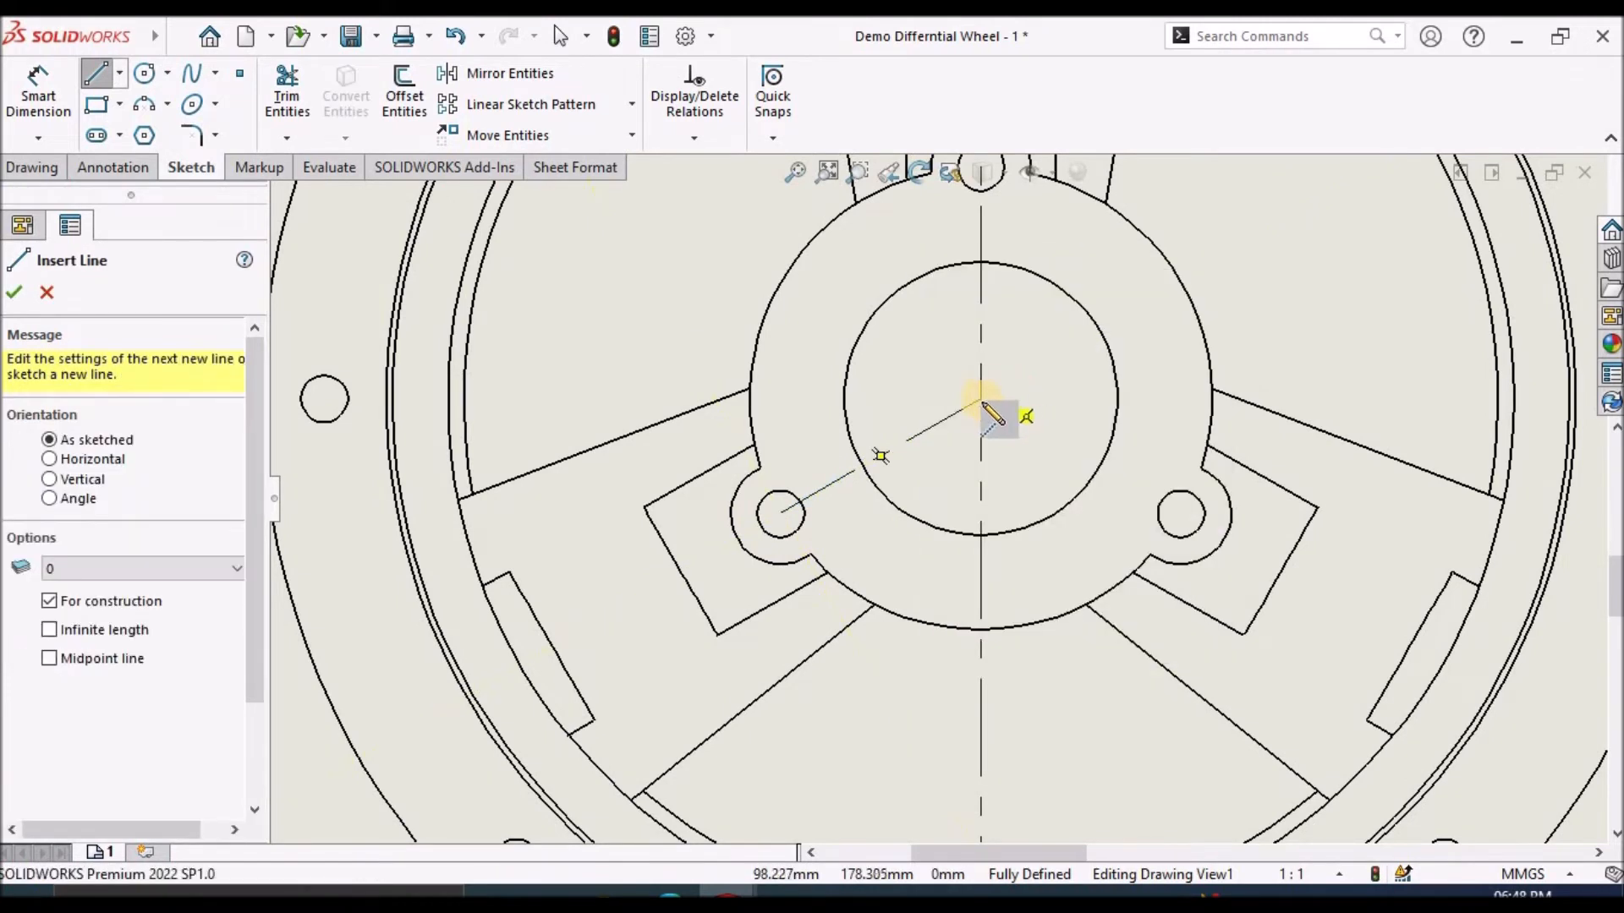
Sketch a second centerline from the wheel's centre to the centre of the hub's lower-right small hole.
left_click(980, 399)
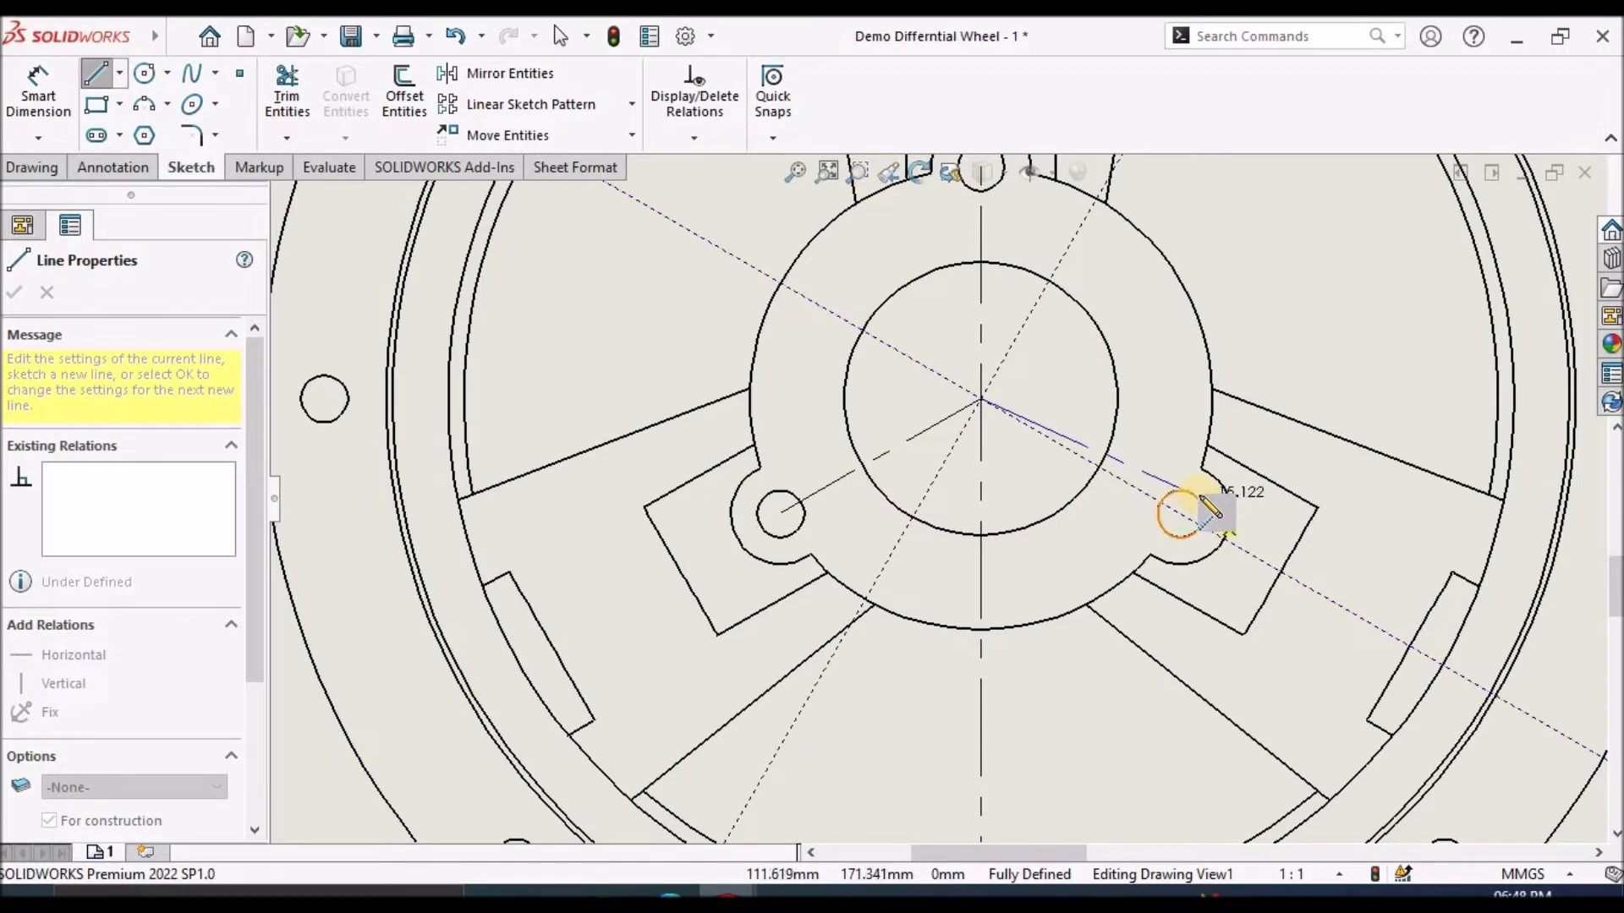
left_click(1182, 514)
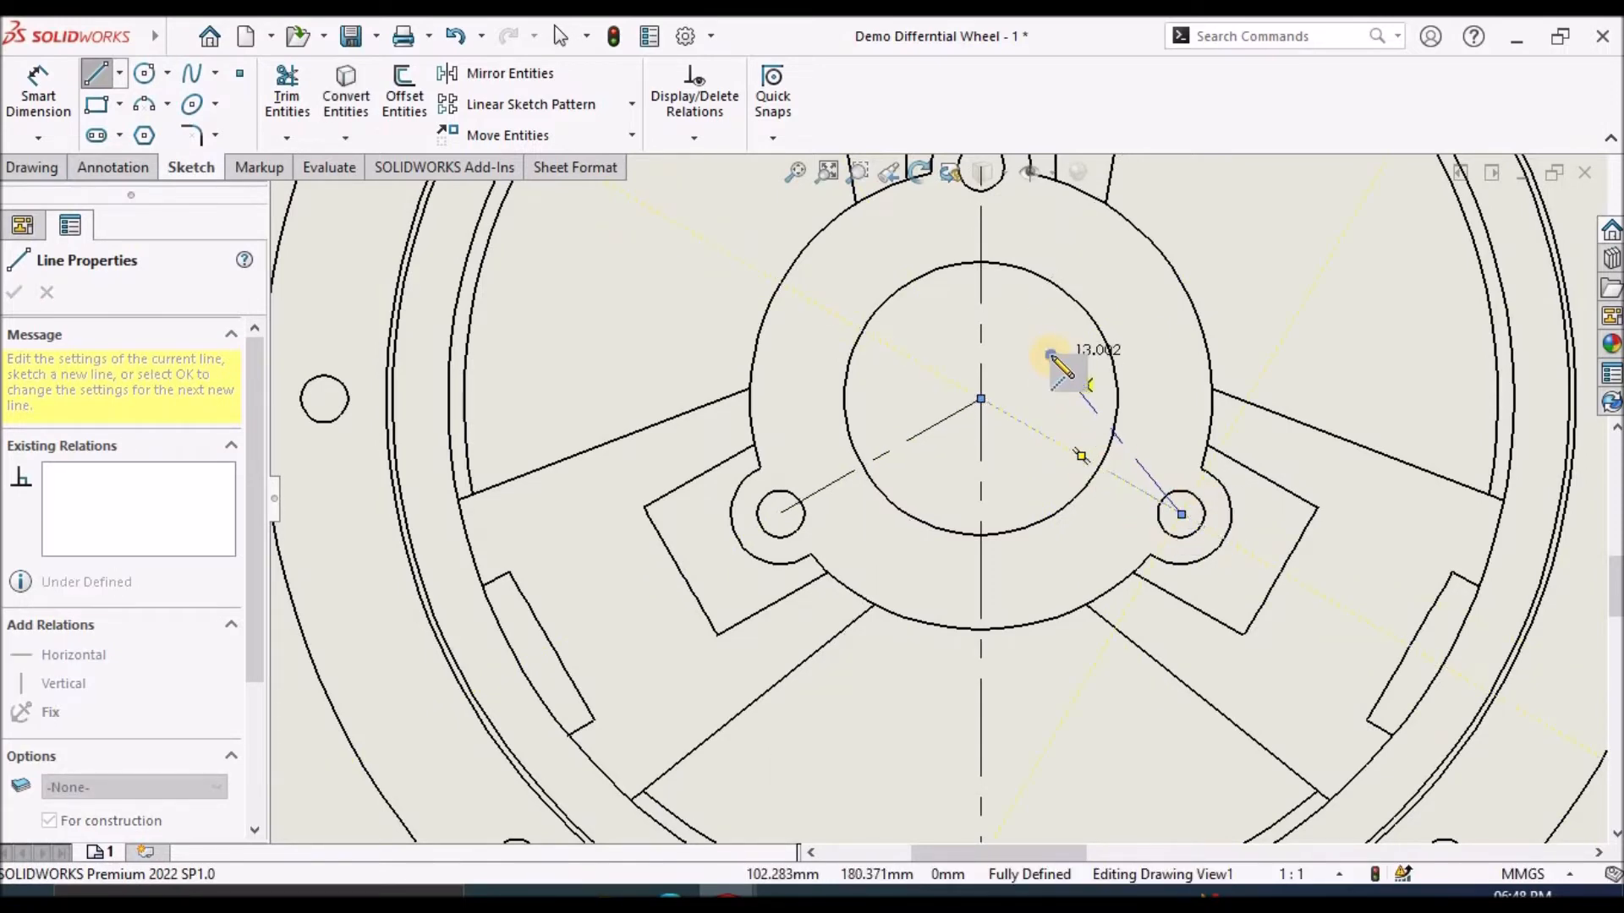
right_click(1067, 373)
left_click(1083, 375)
scroll(1043, 404, "up", 5)
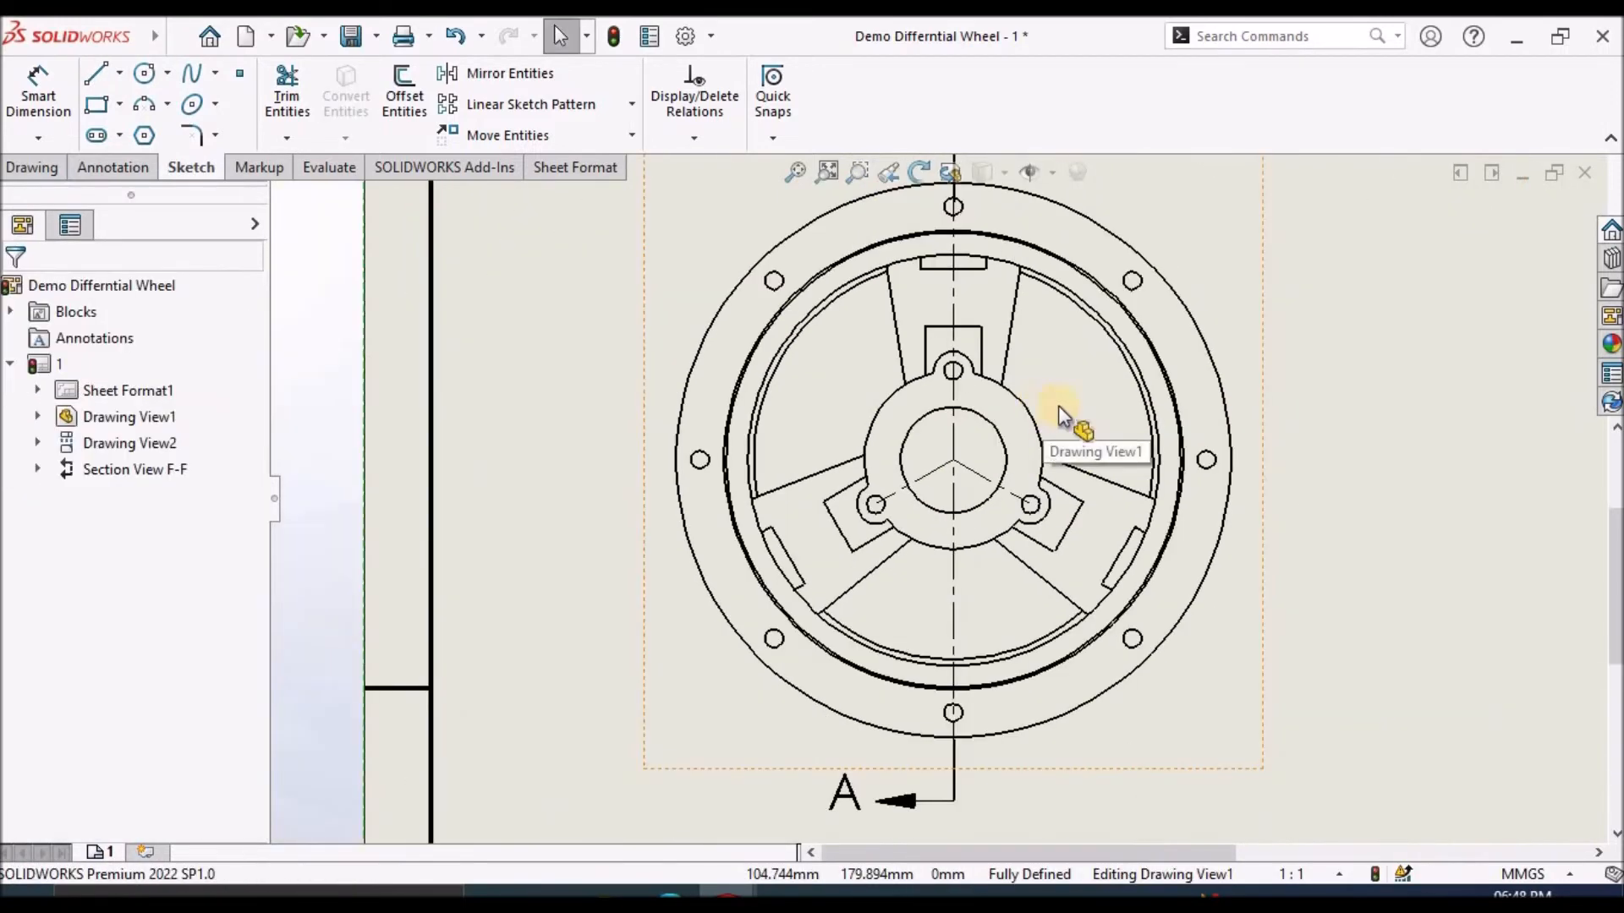
Add a driven angular dimension between the two sketched hub centerlines, placed below the face-on view.
left_click(38, 94)
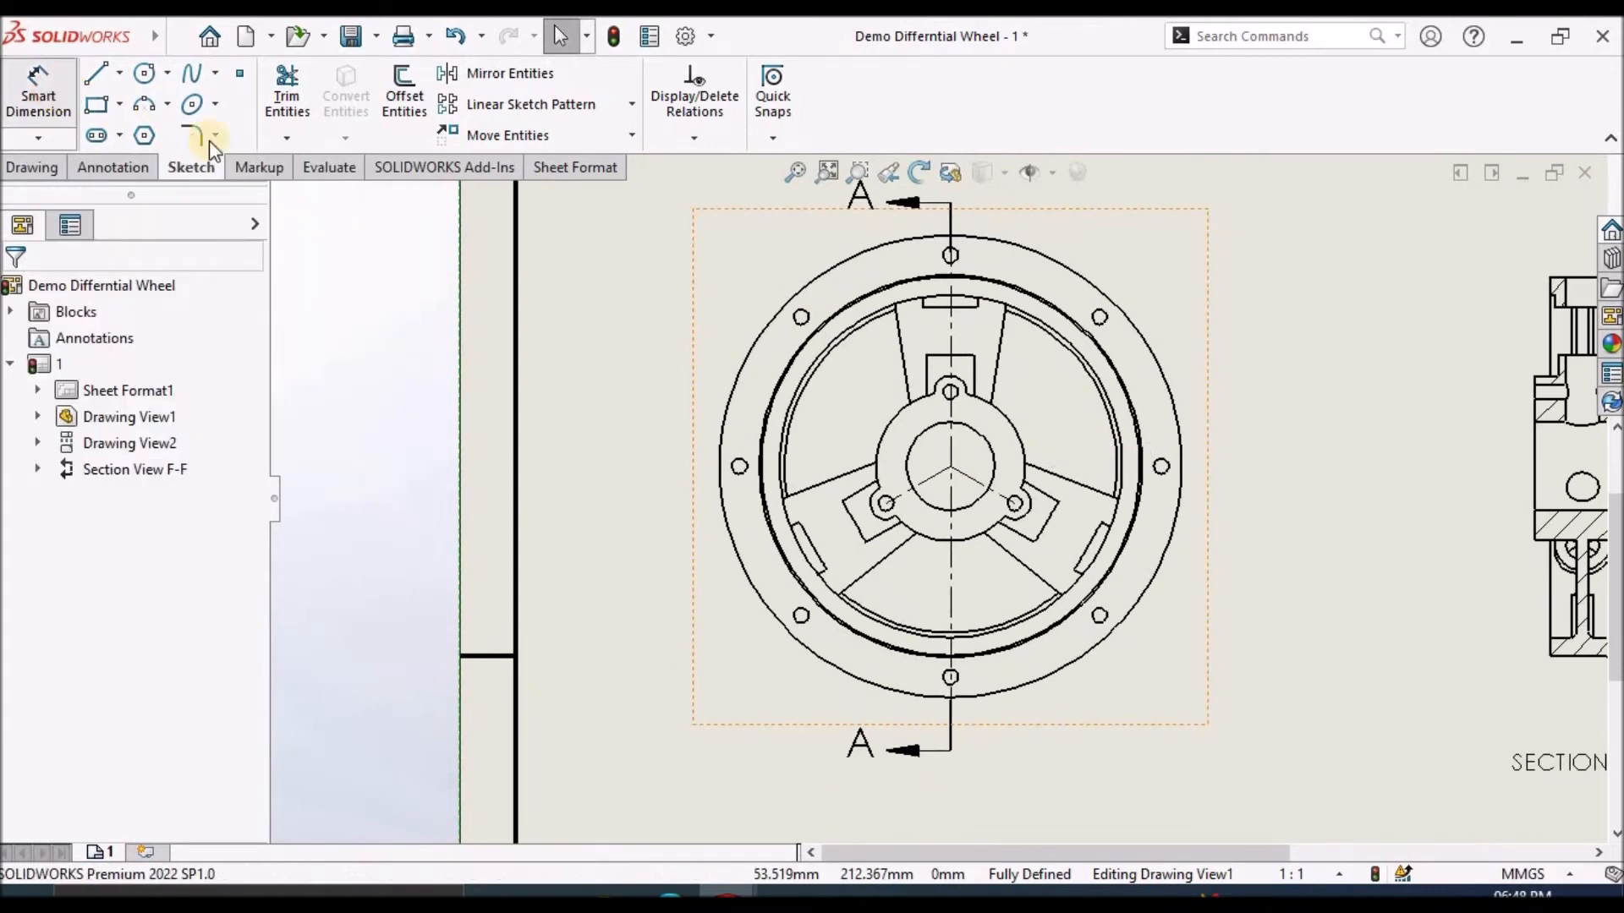
left_click(931, 478)
scroll(977, 484, "down", 5)
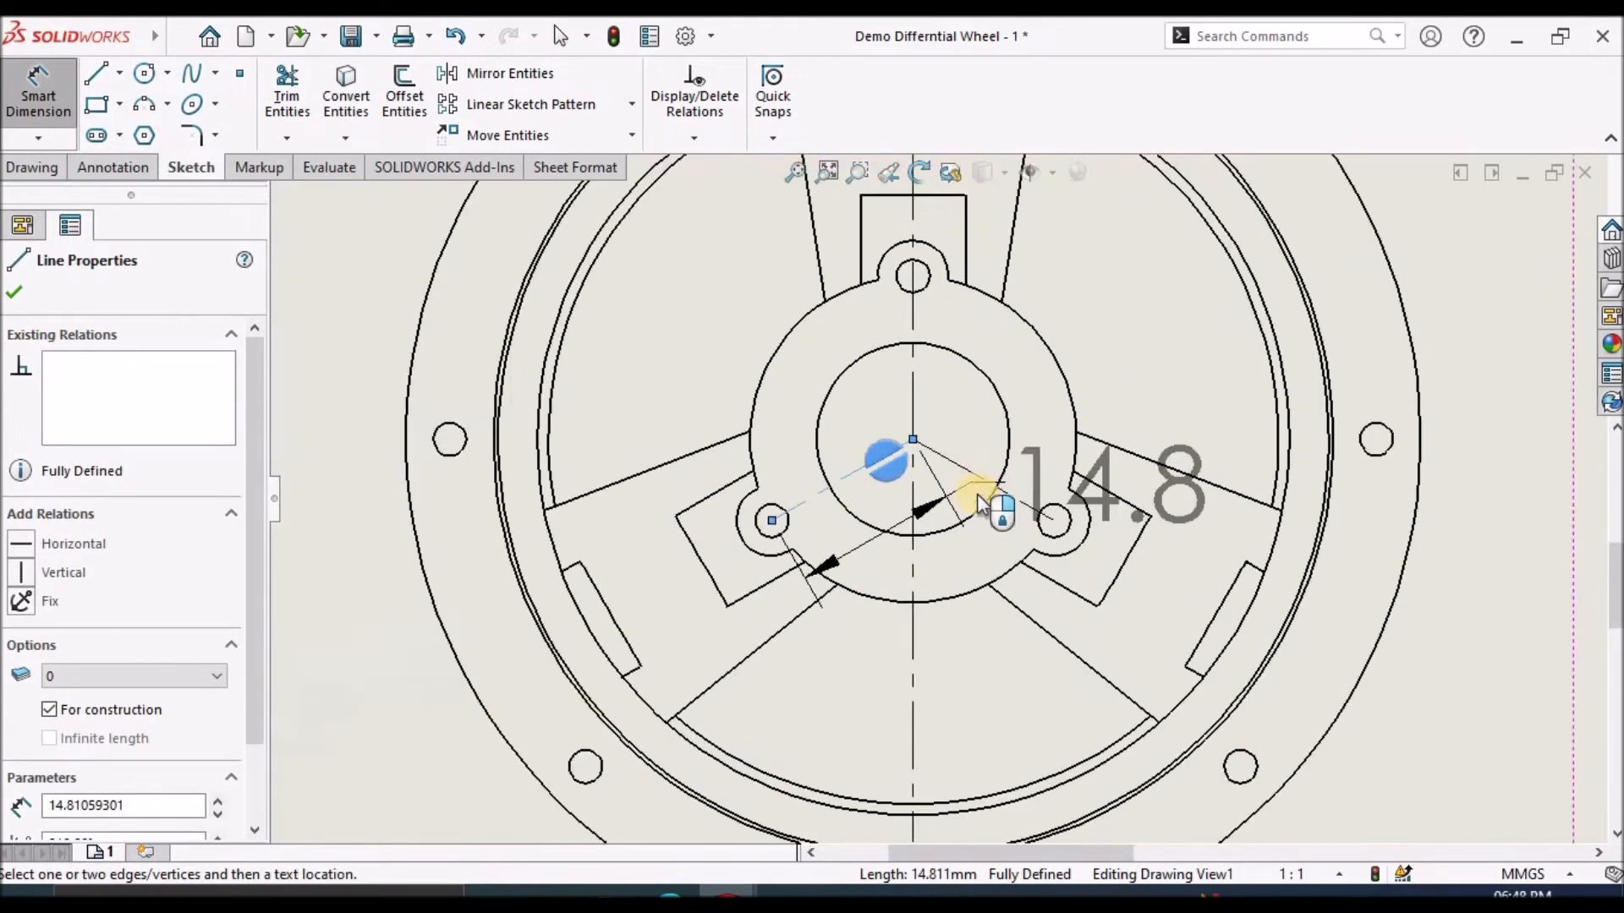
left_click(1002, 471)
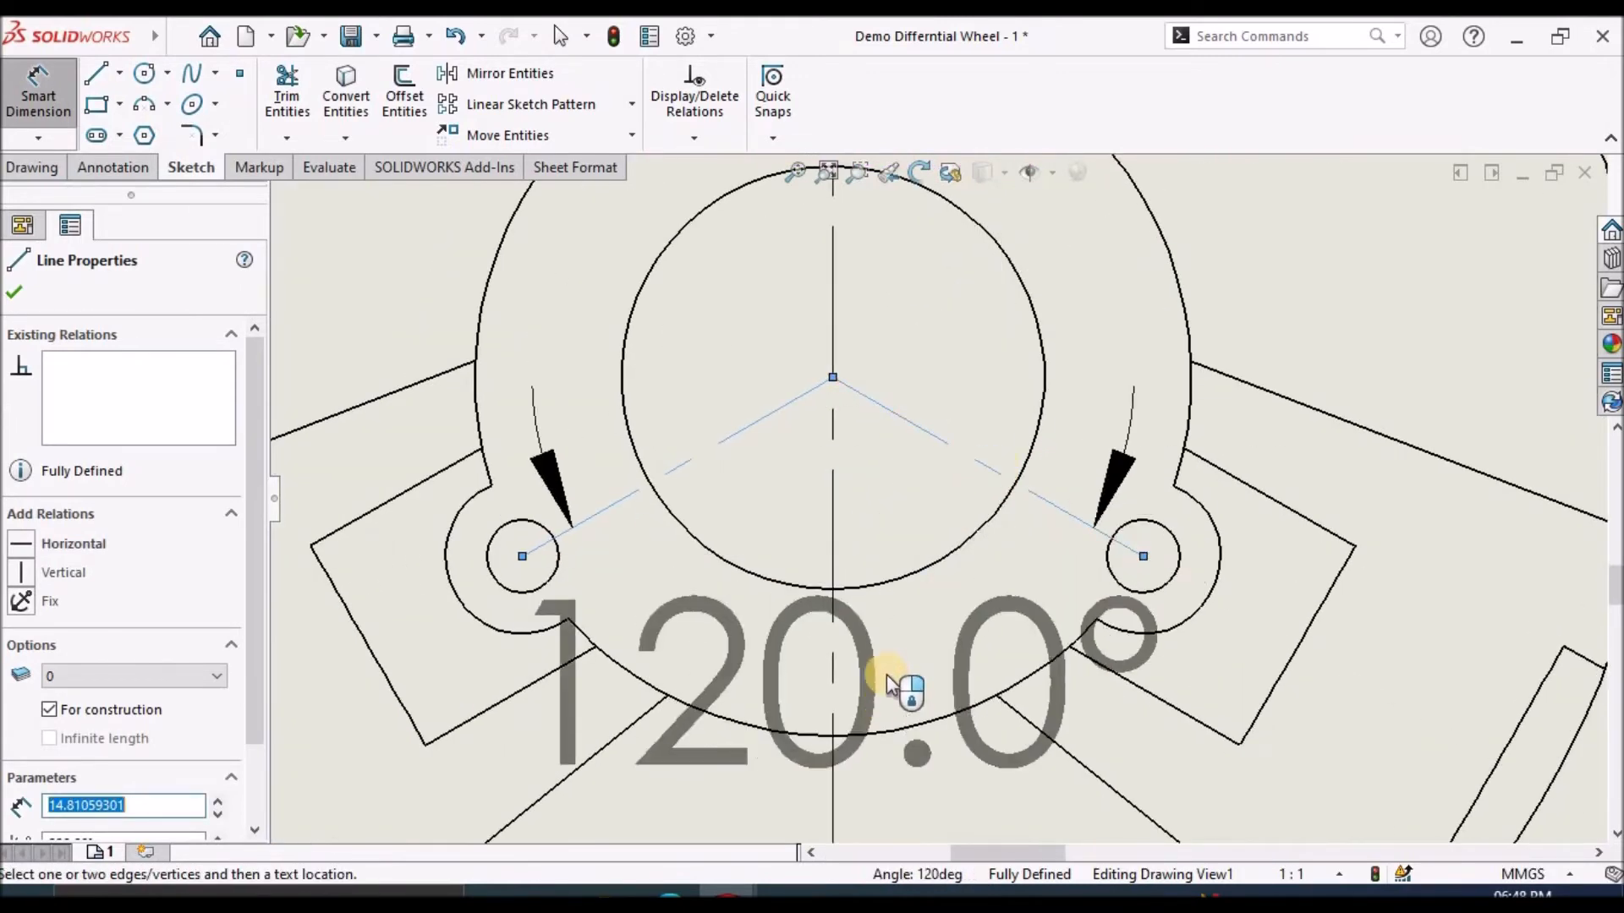
scroll(922, 699, "up", 8)
scroll(939, 676, "down", 3)
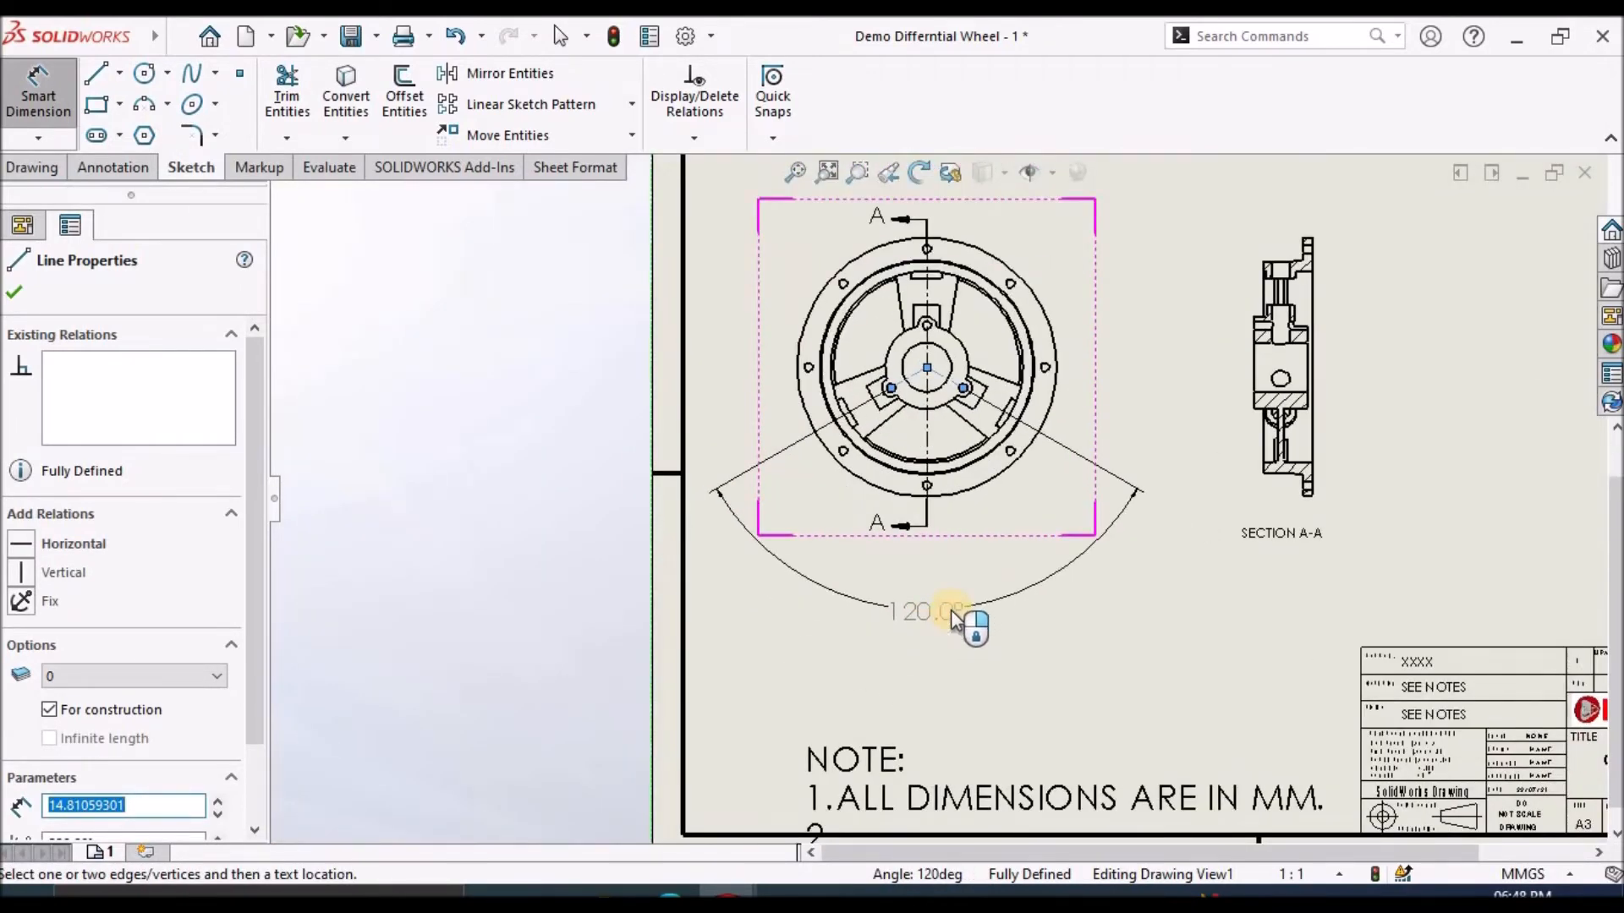
left_click(951, 611)
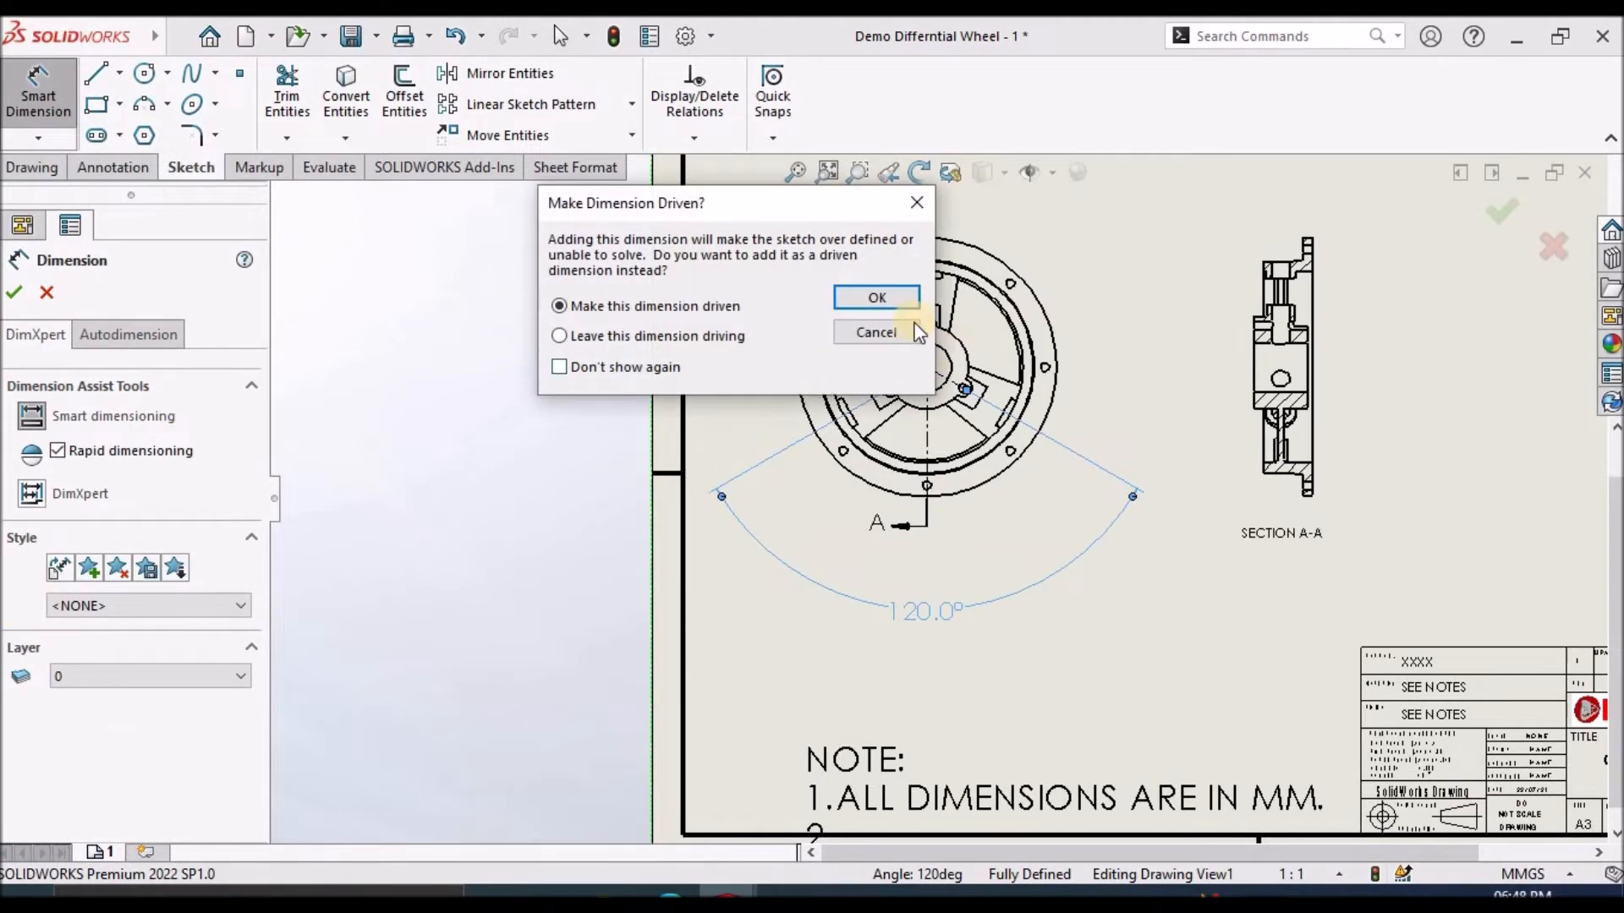
left_click(890, 297)
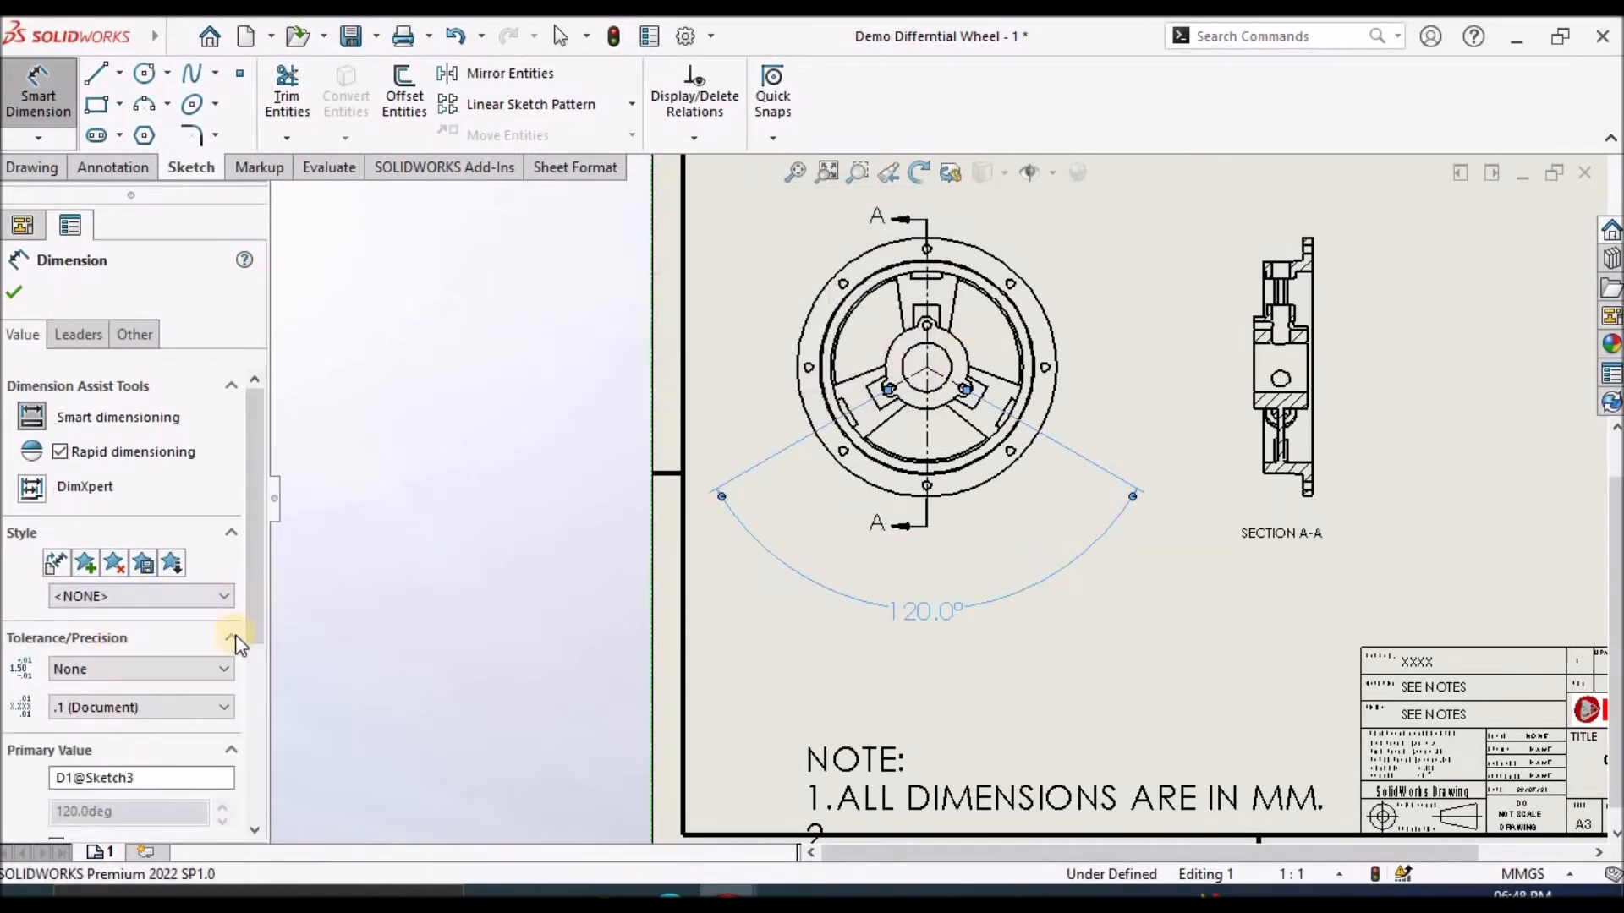
Set the precision of the angular dimension below the wheel to None.
left_click(235, 707)
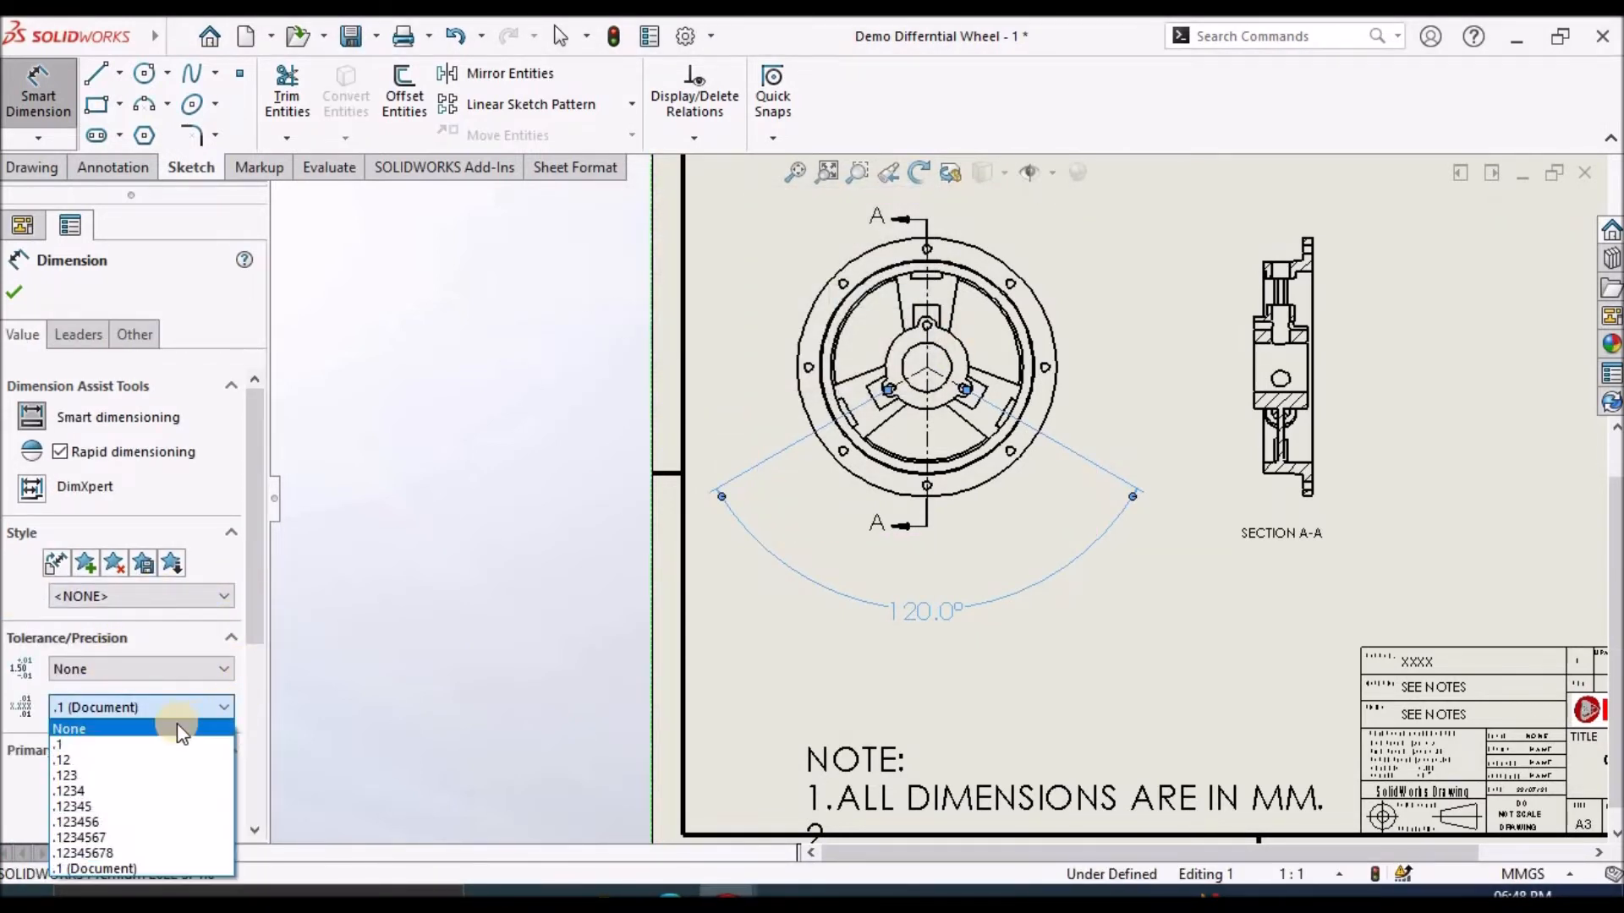
left_click(176, 723)
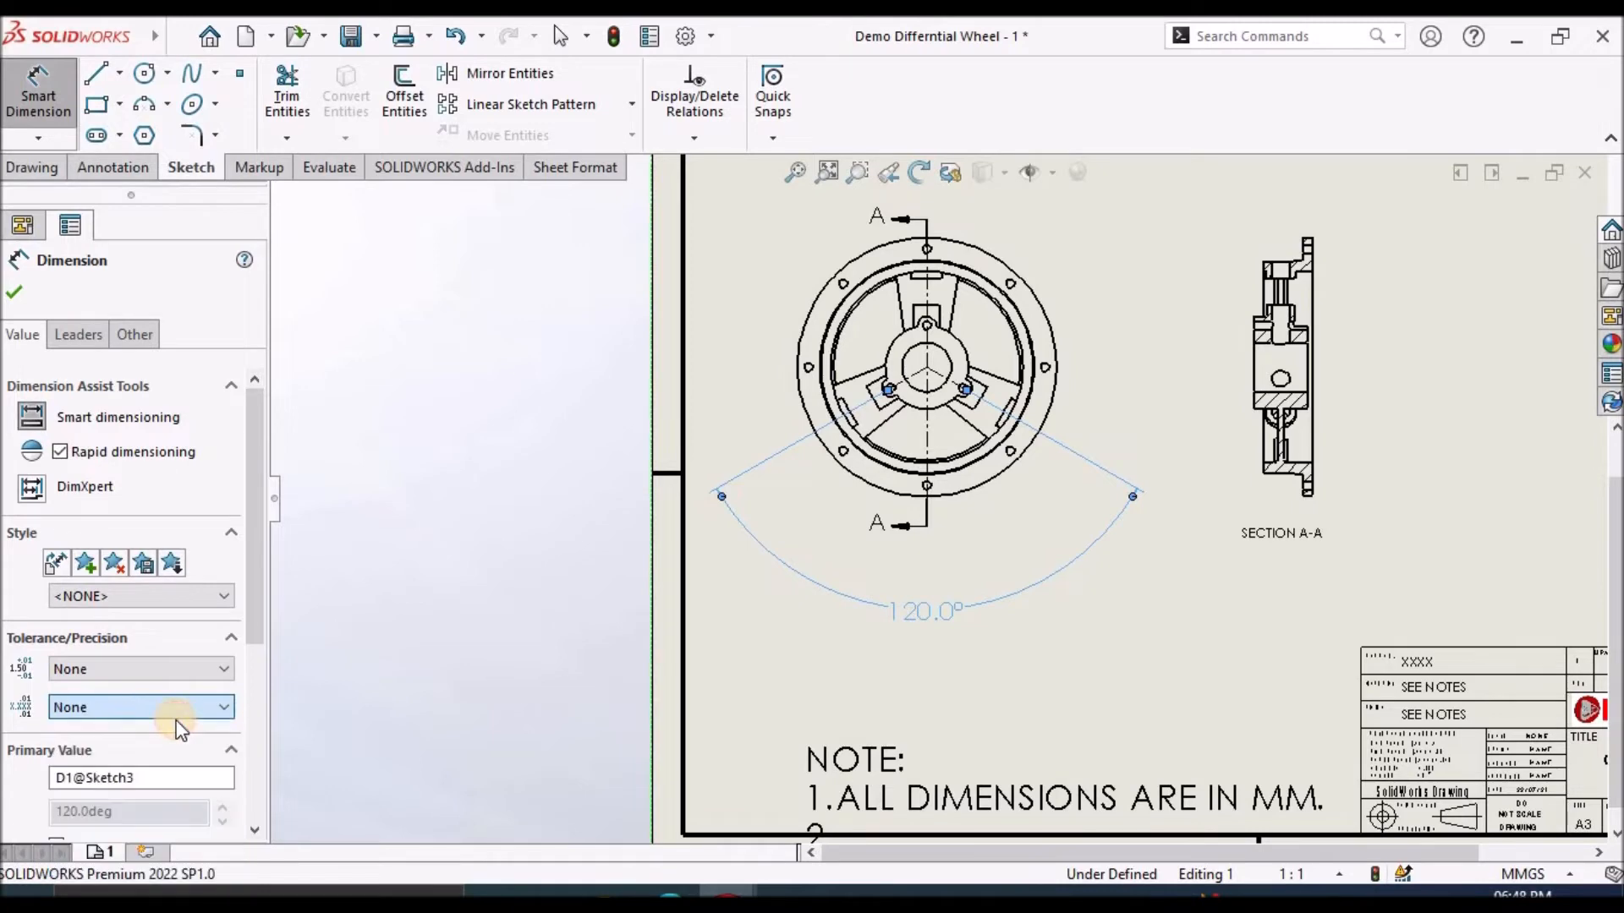
left_click(16, 296)
left_click(1029, 647)
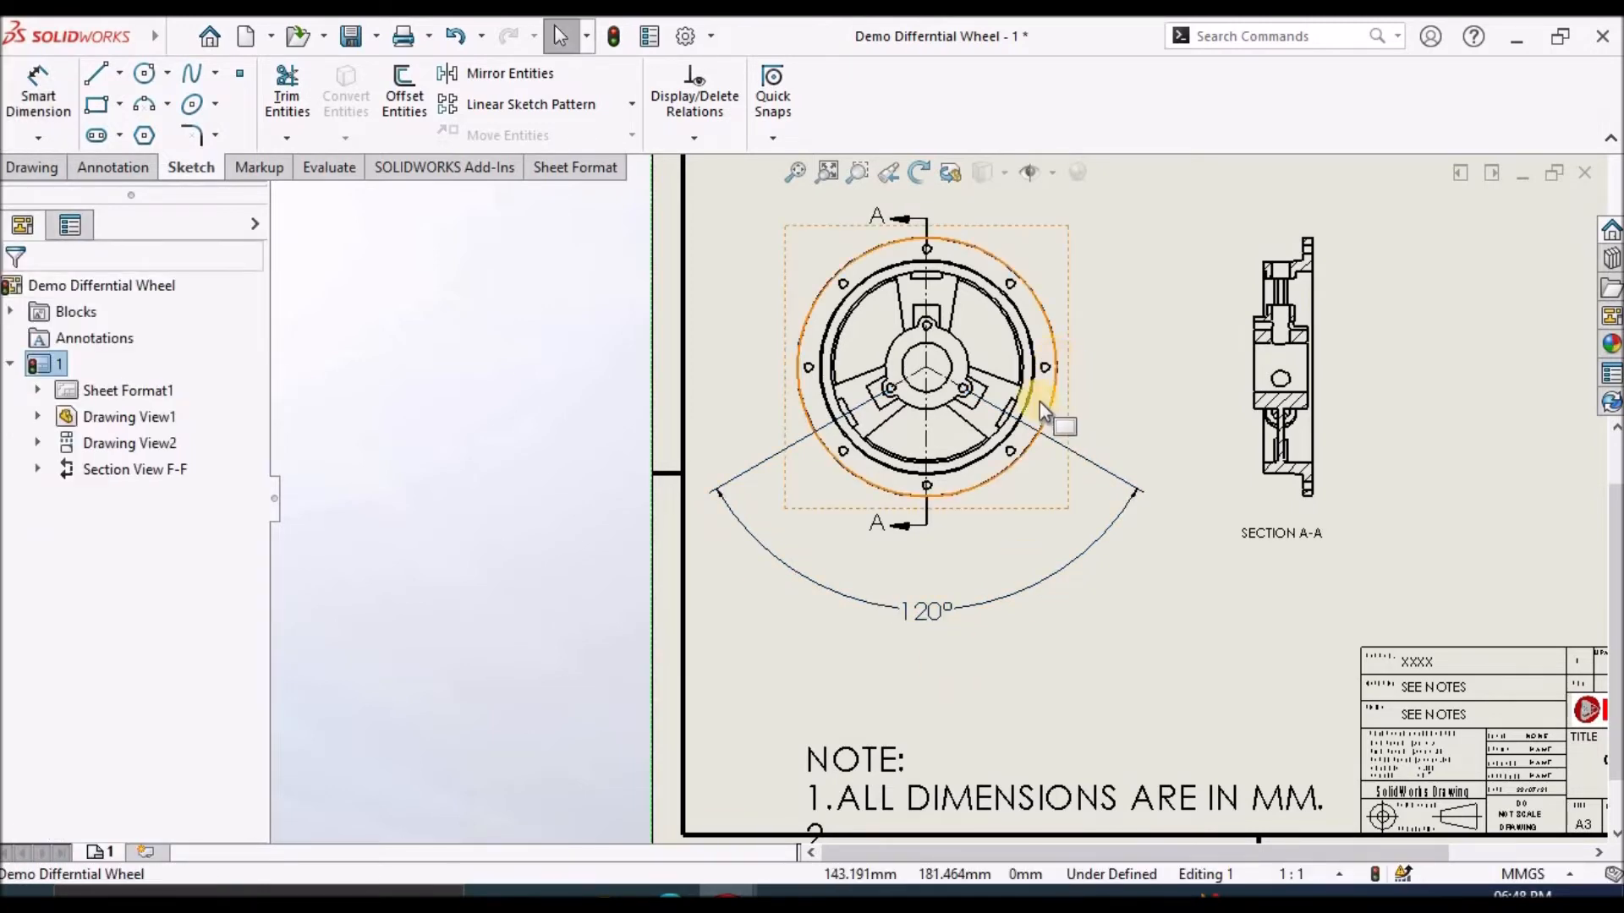
Move the lower angular dimension closer to the wheel and save the drawing together with its modified components.
scroll(1038, 403, "down", 5)
scroll(800, 711, "up", 3)
scroll(804, 715, "down", 3)
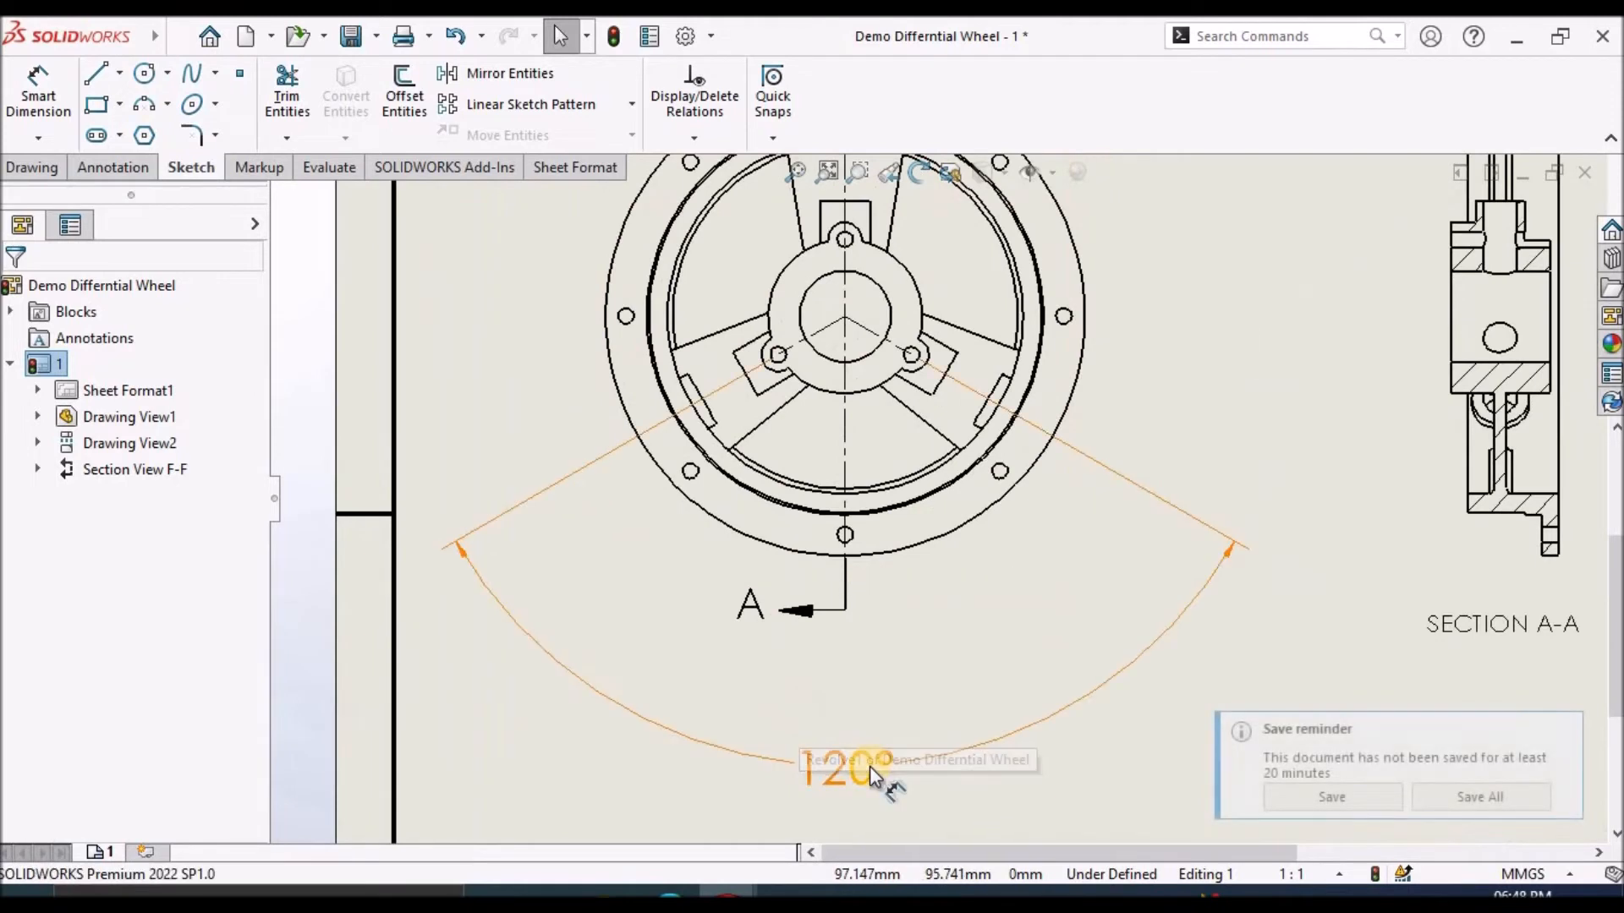
left_click(864, 718)
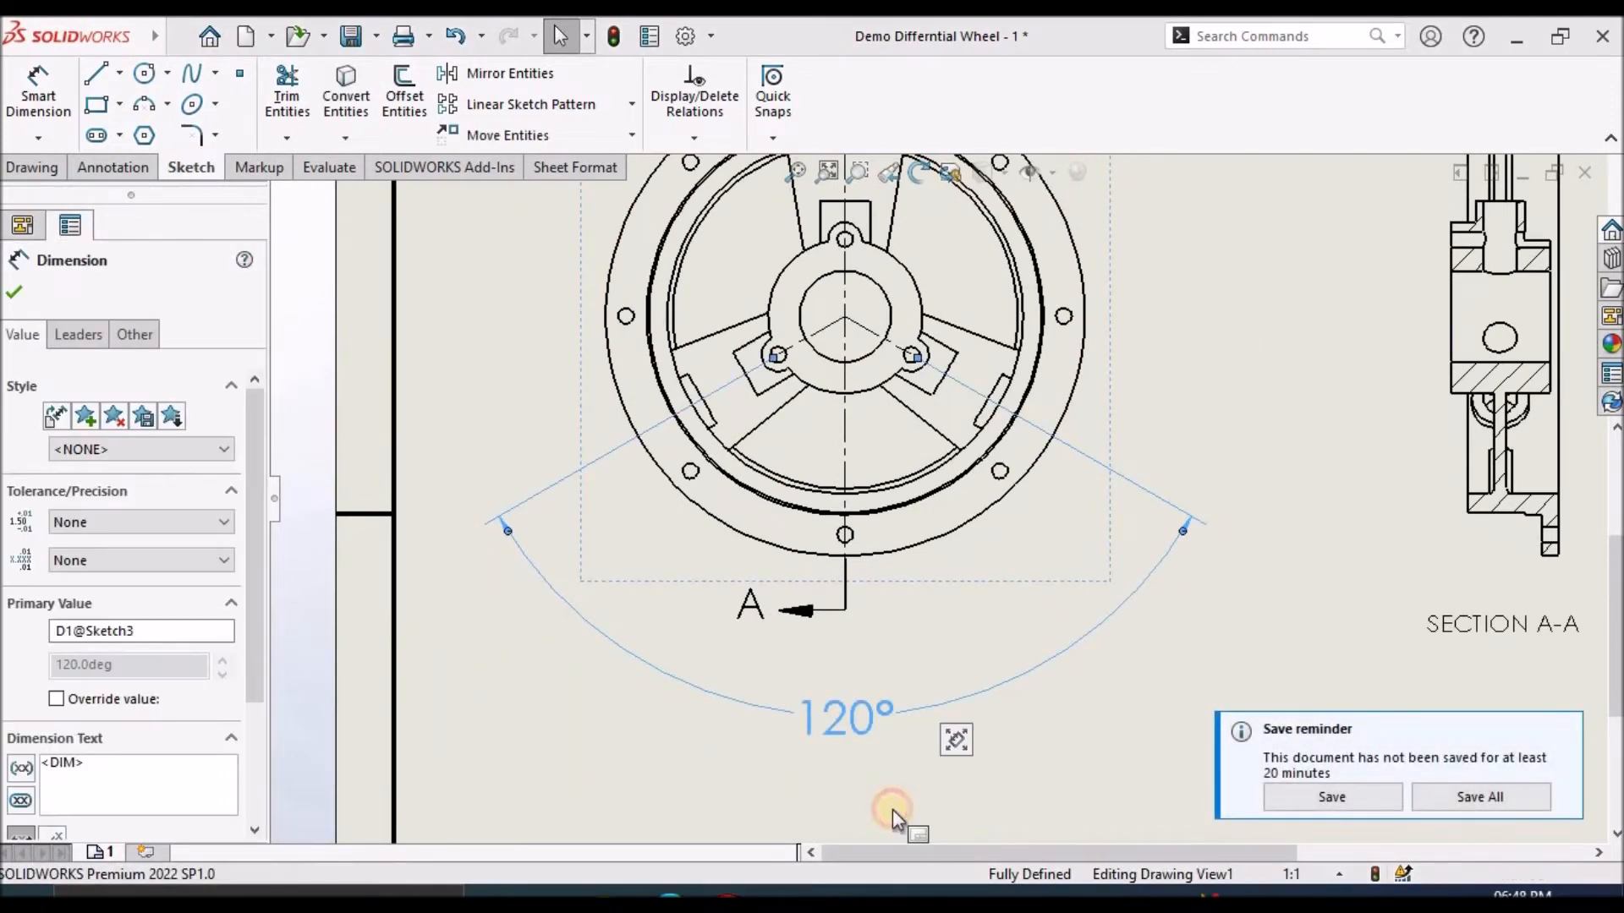
left_click(892, 810)
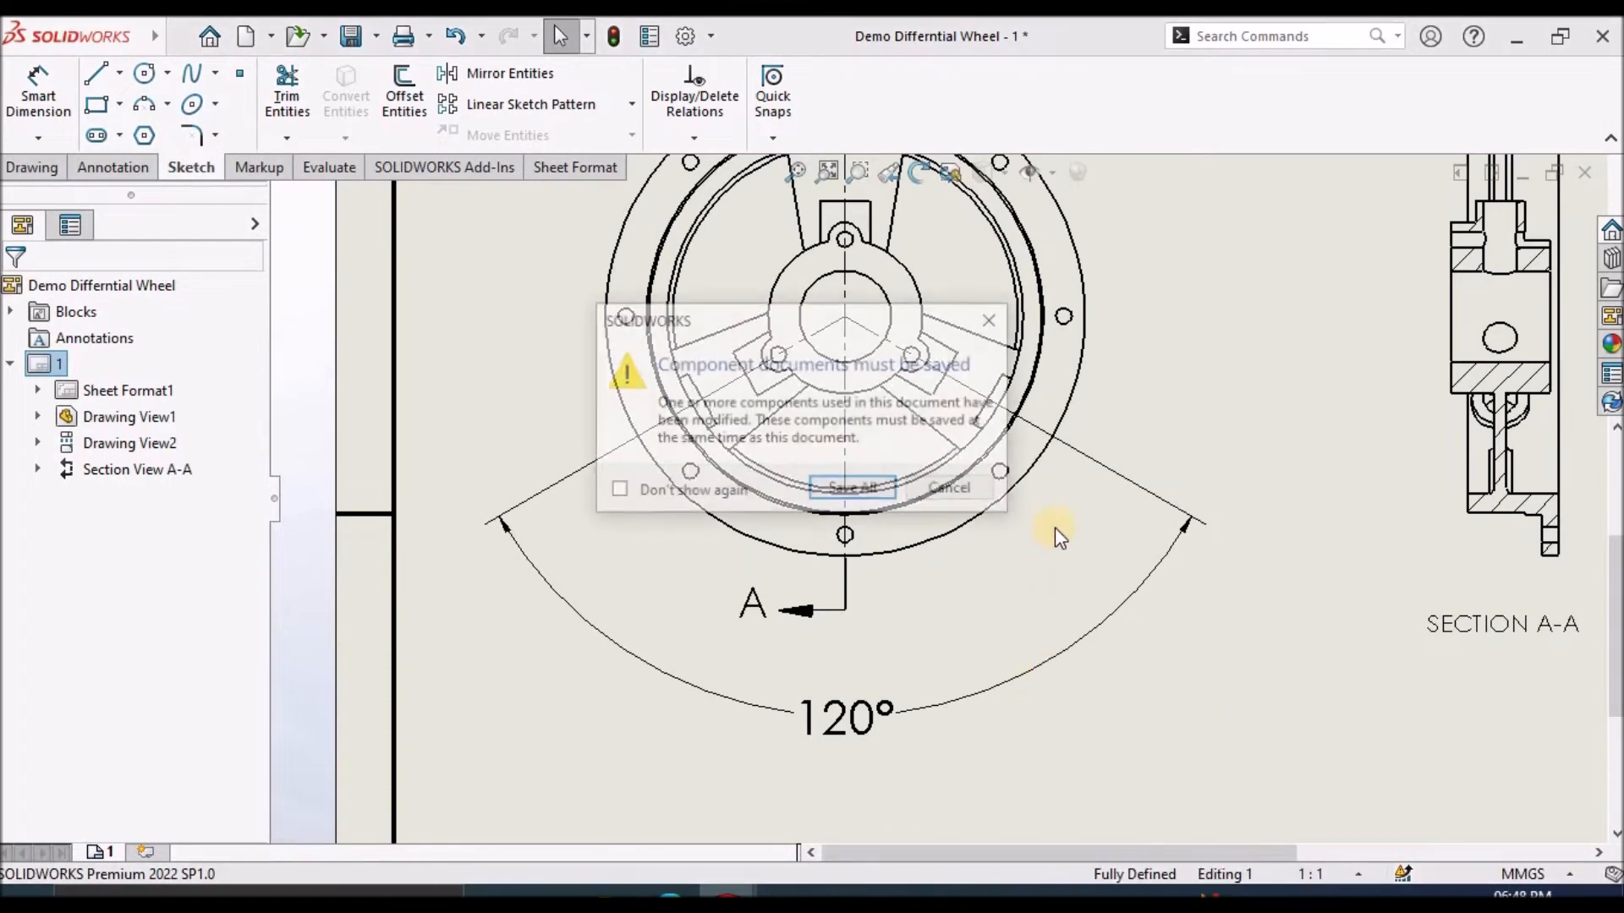
left_click(854, 489)
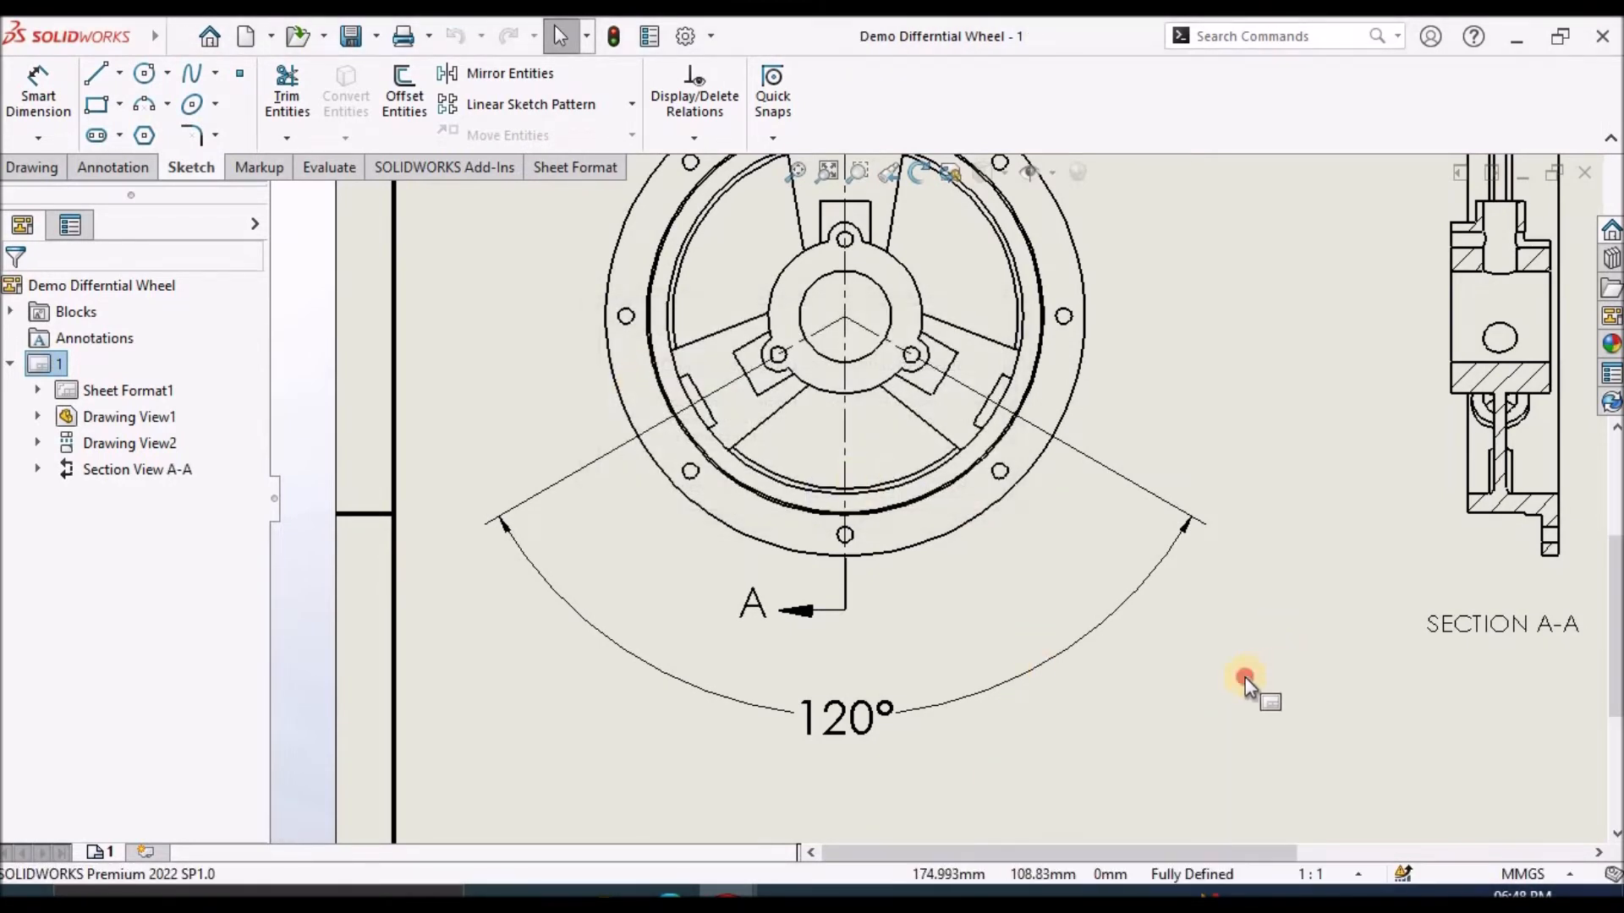
Add a driven angular dimension between the vertical section line and the lower-right hub centerline, placed to the right of the wheel.
key("f")
scroll(979, 398, "down", 2)
scroll(971, 510, "down", 1)
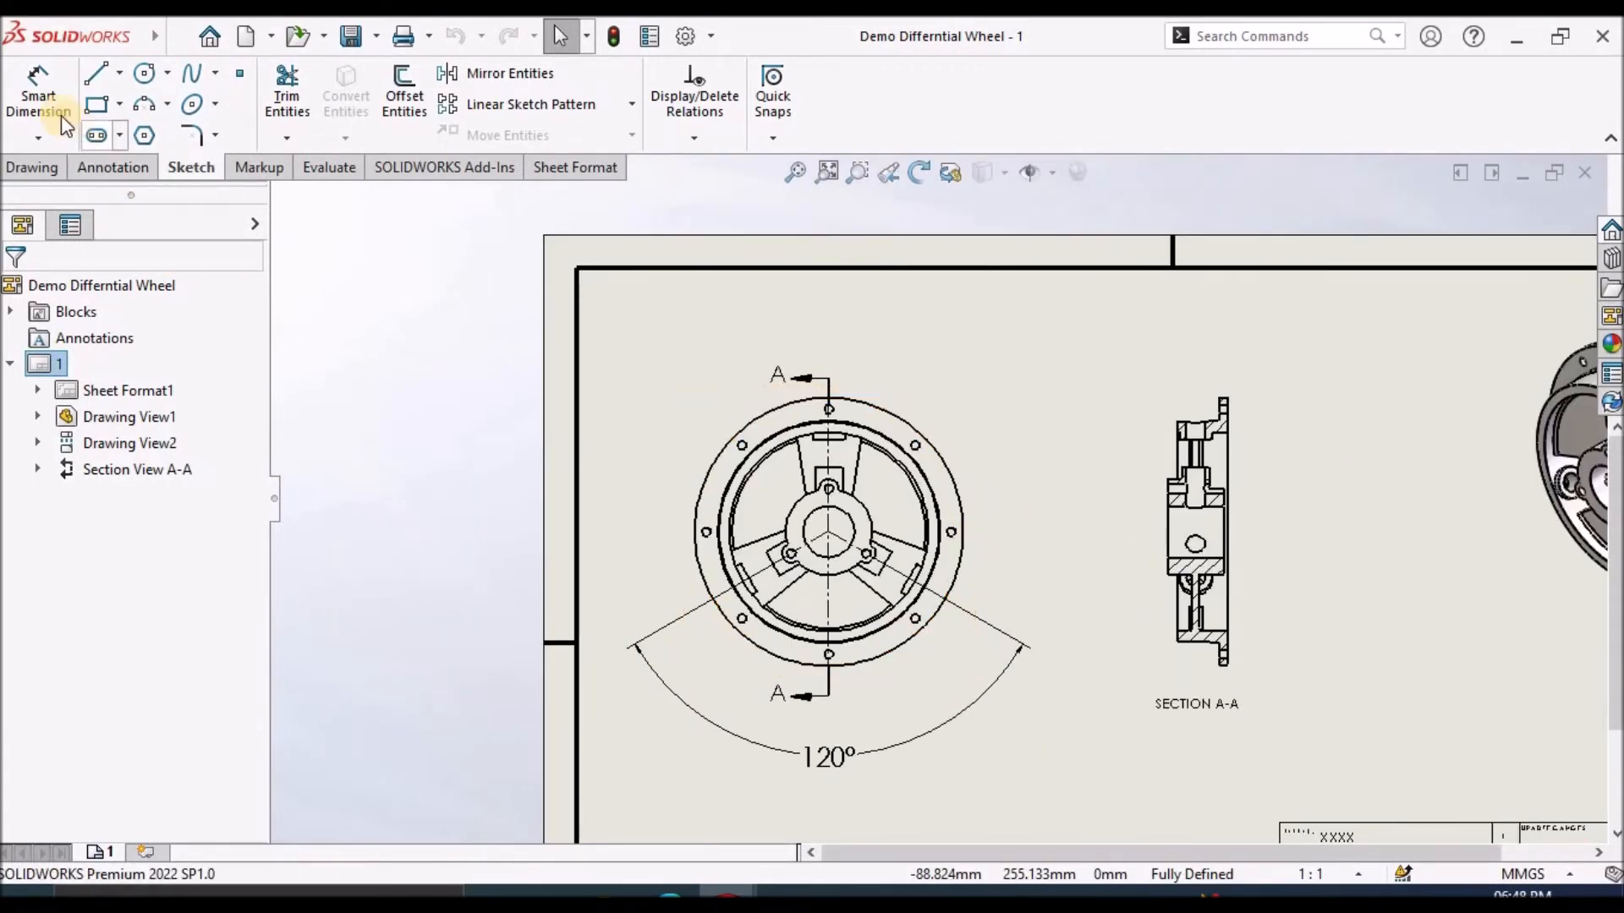
left_click(38, 95)
scroll(924, 500, "down", 2)
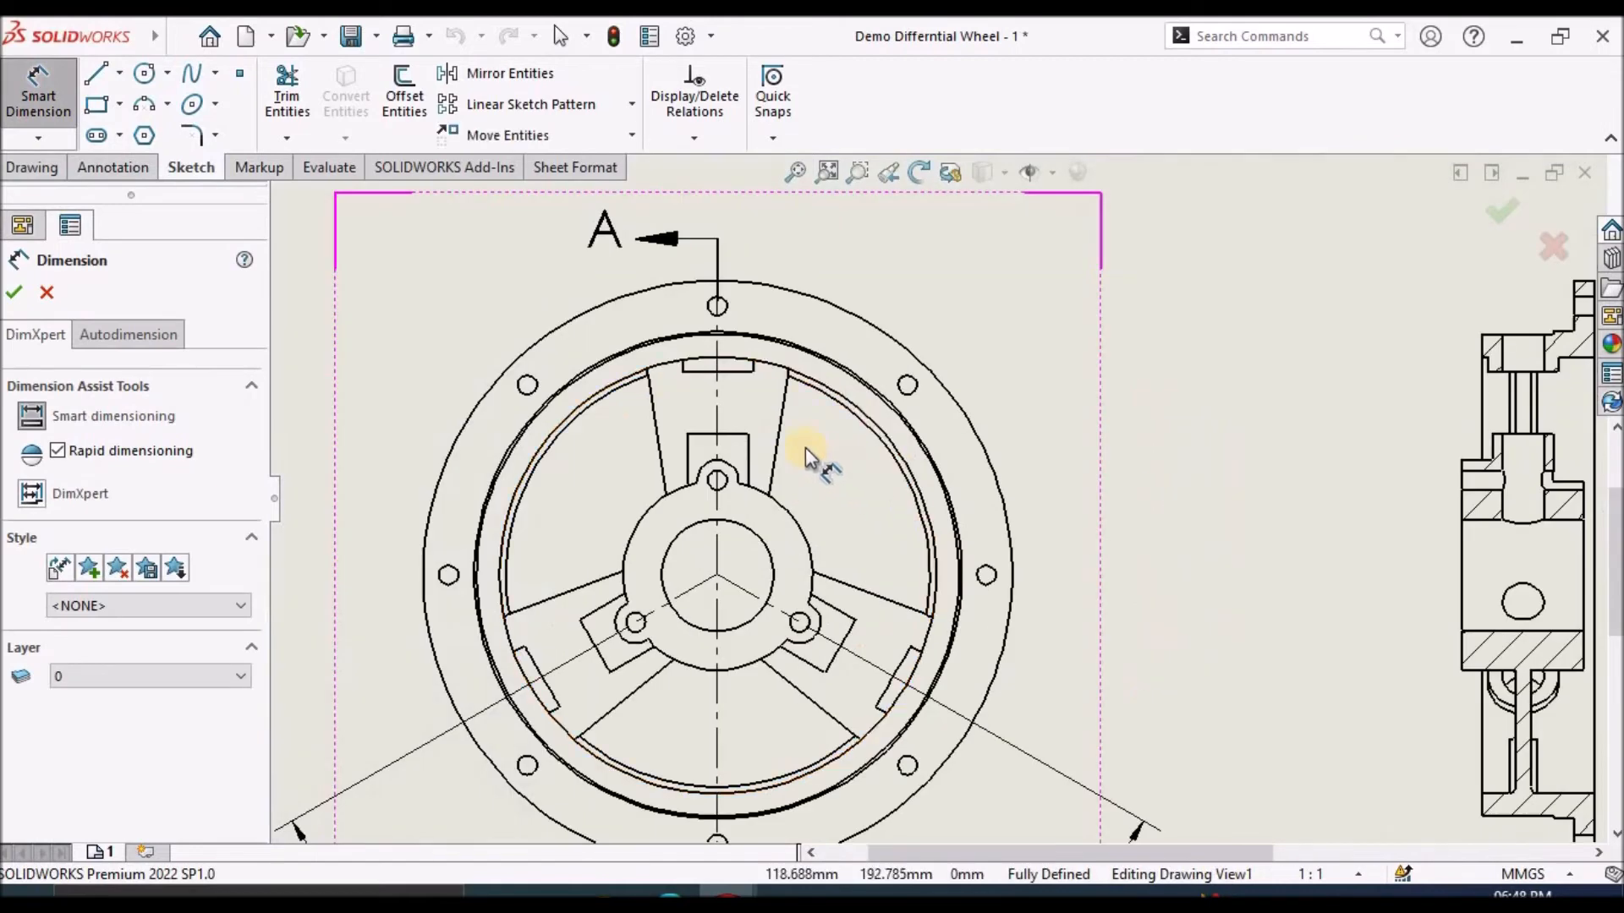
left_click(723, 408)
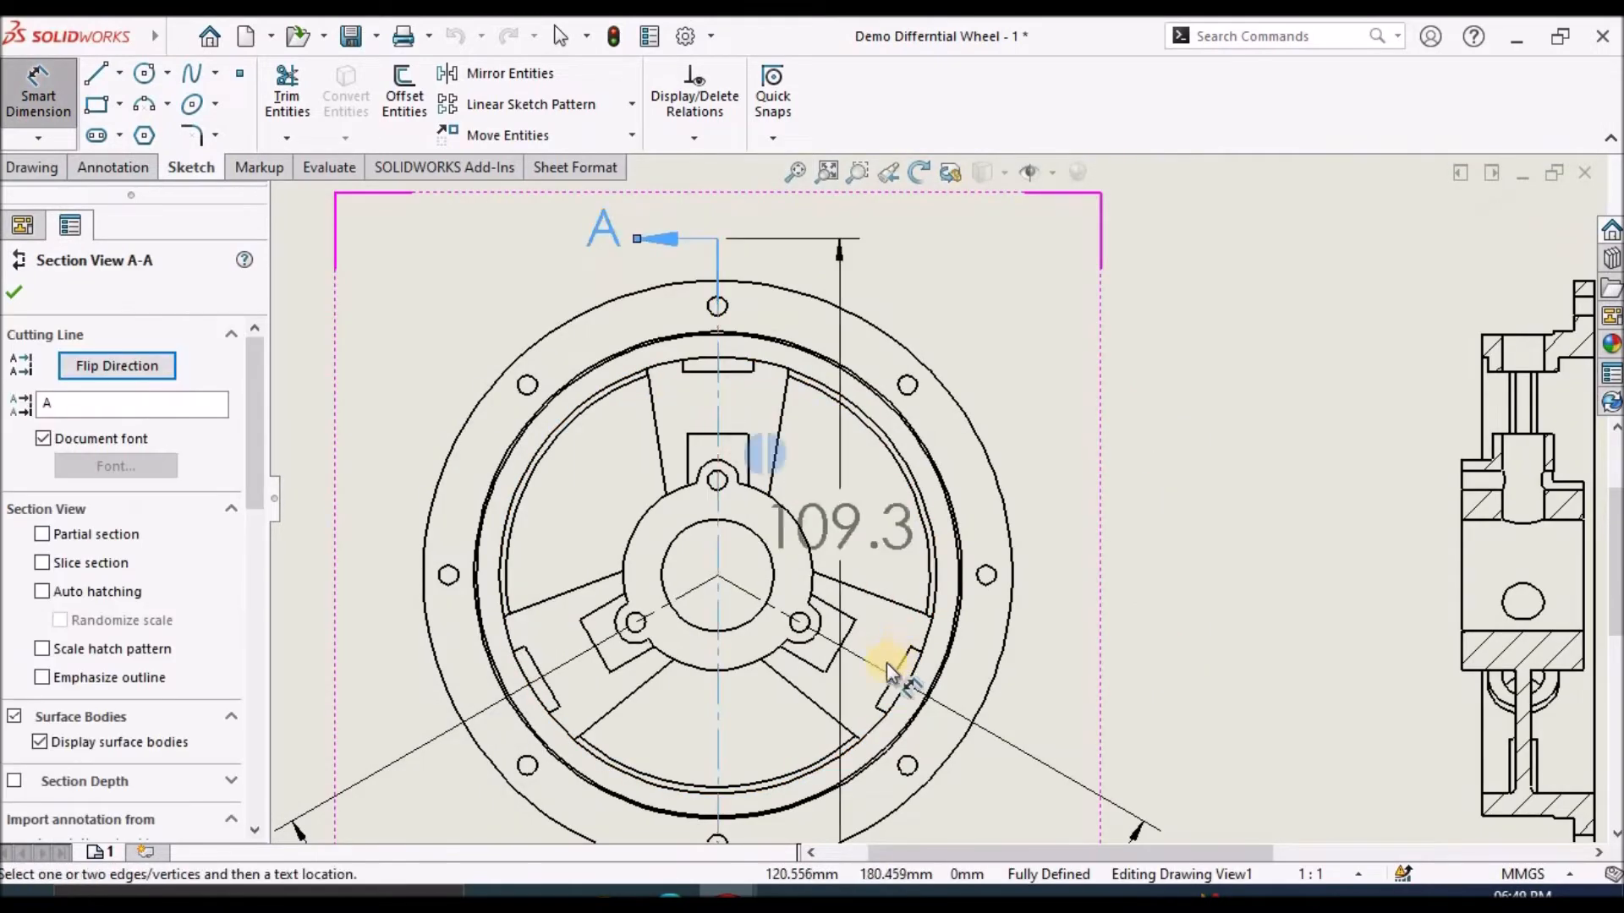
left_click(1156, 425)
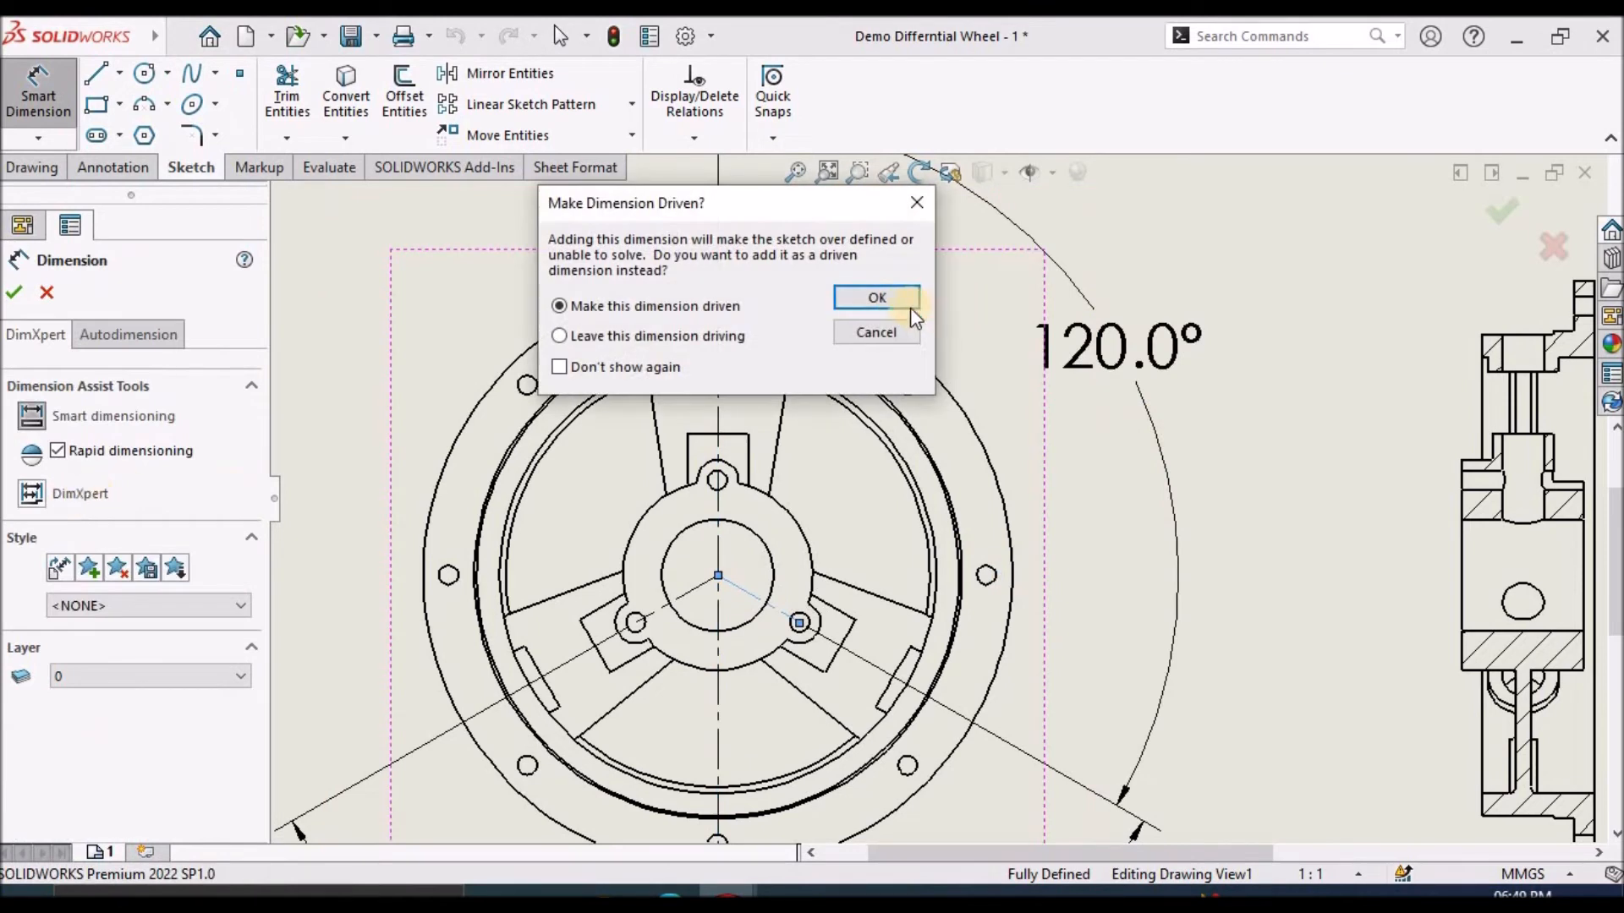
left_click(880, 298)
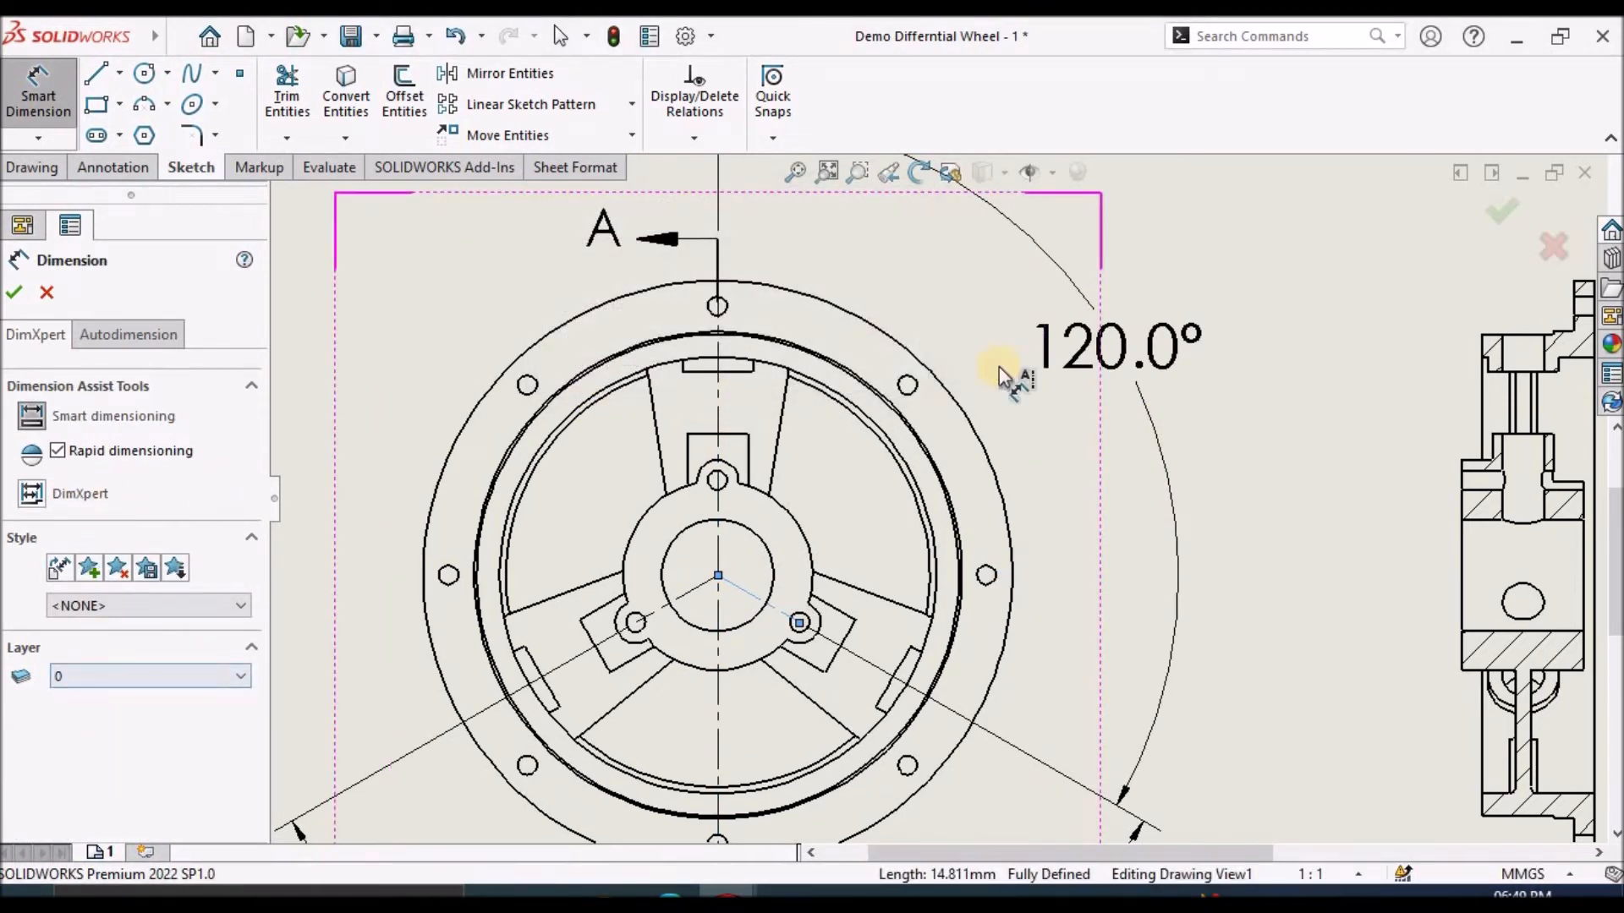
Set the right-hand angular dimension's precision to None and move it slightly farther out from the wheel.
left_click(1059, 347)
left_click(207, 707)
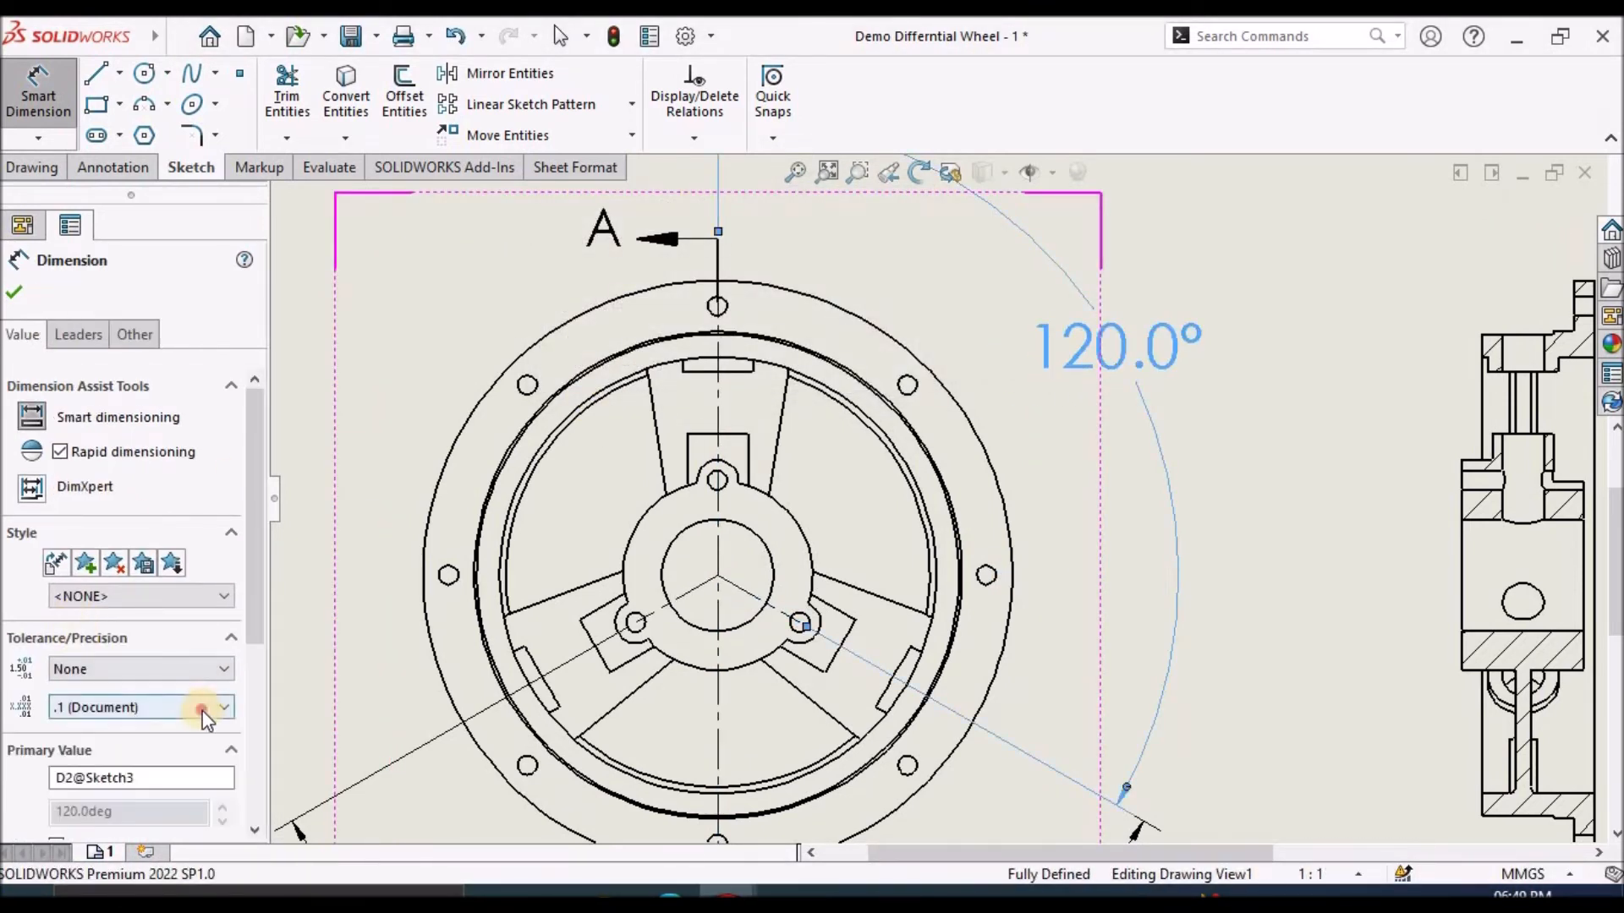
left_click(143, 725)
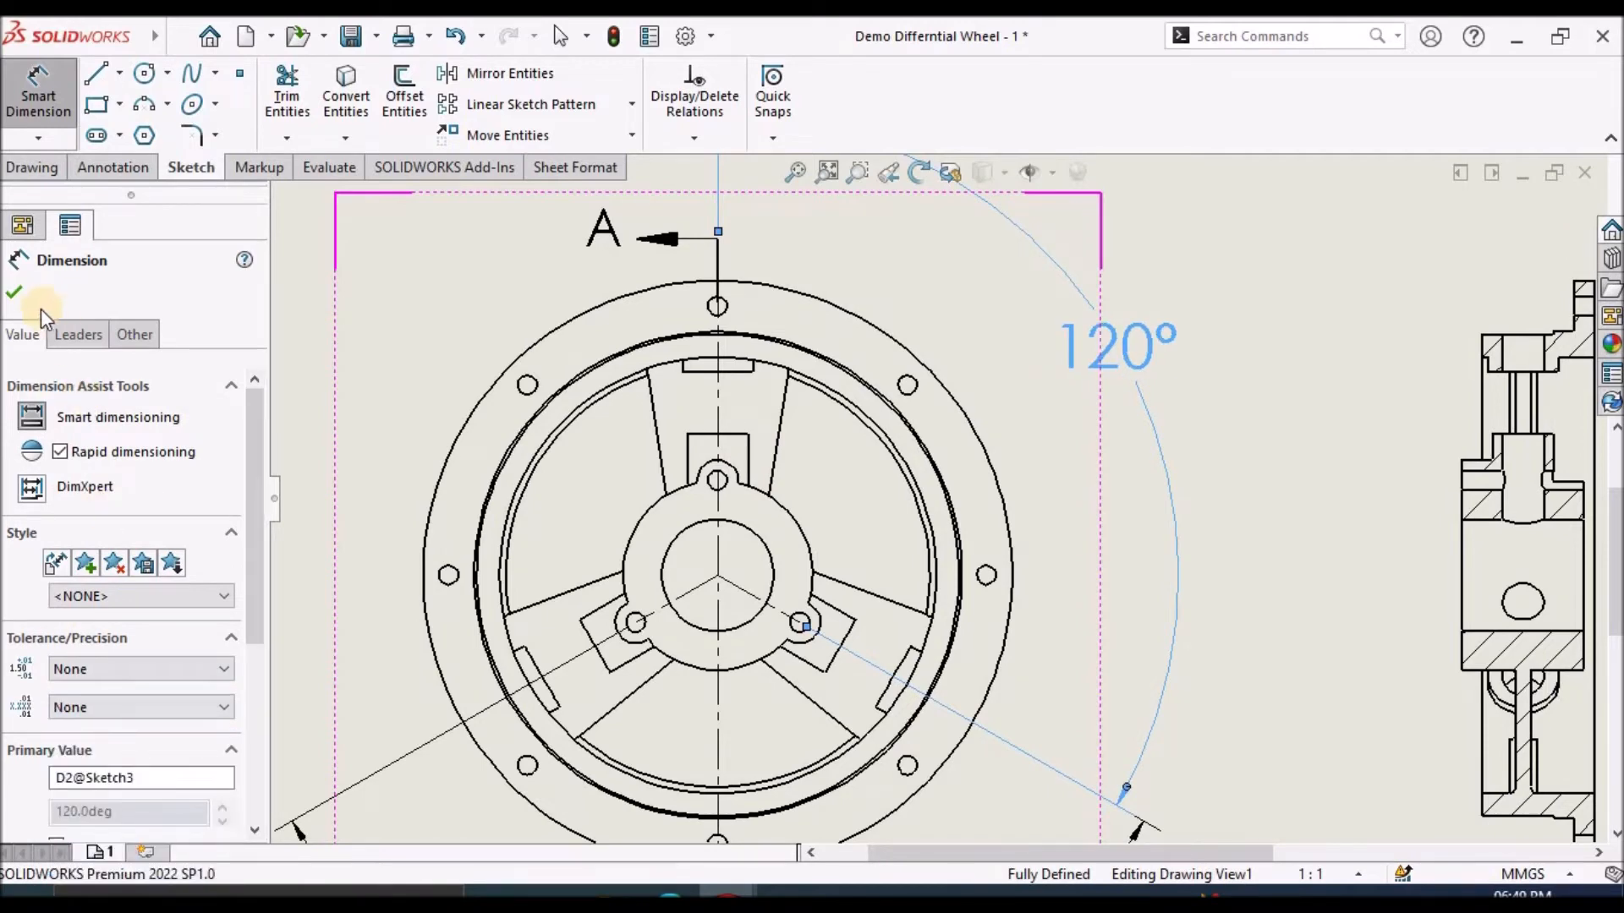
left_click(13, 292)
scroll(1122, 433, "up", 4)
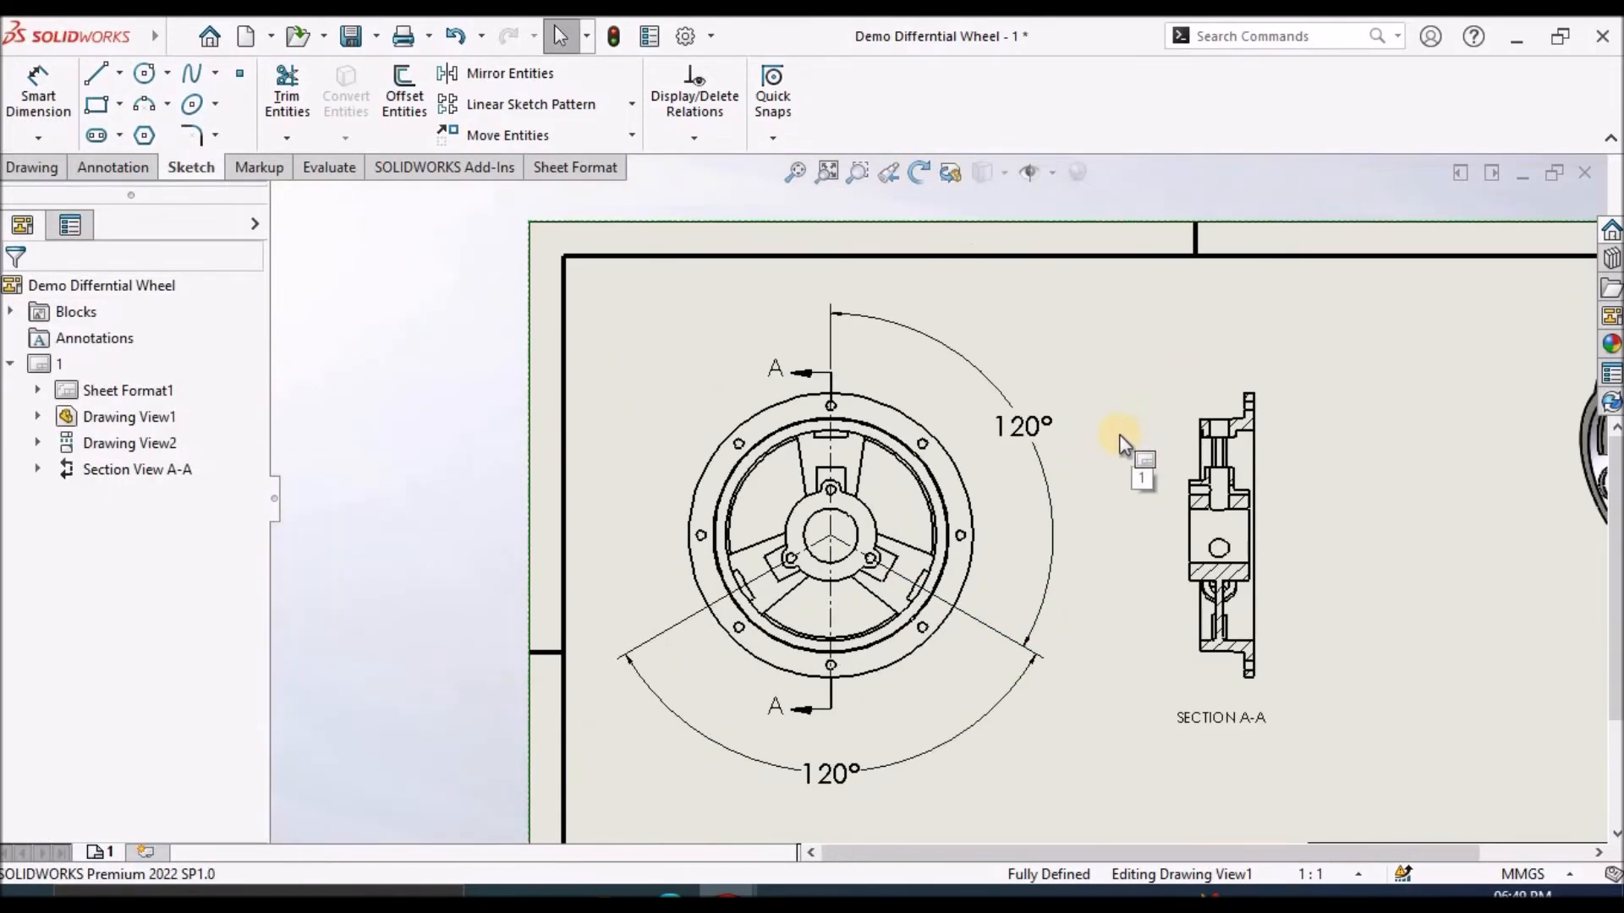
left_click_drag(1013, 451, 1054, 439)
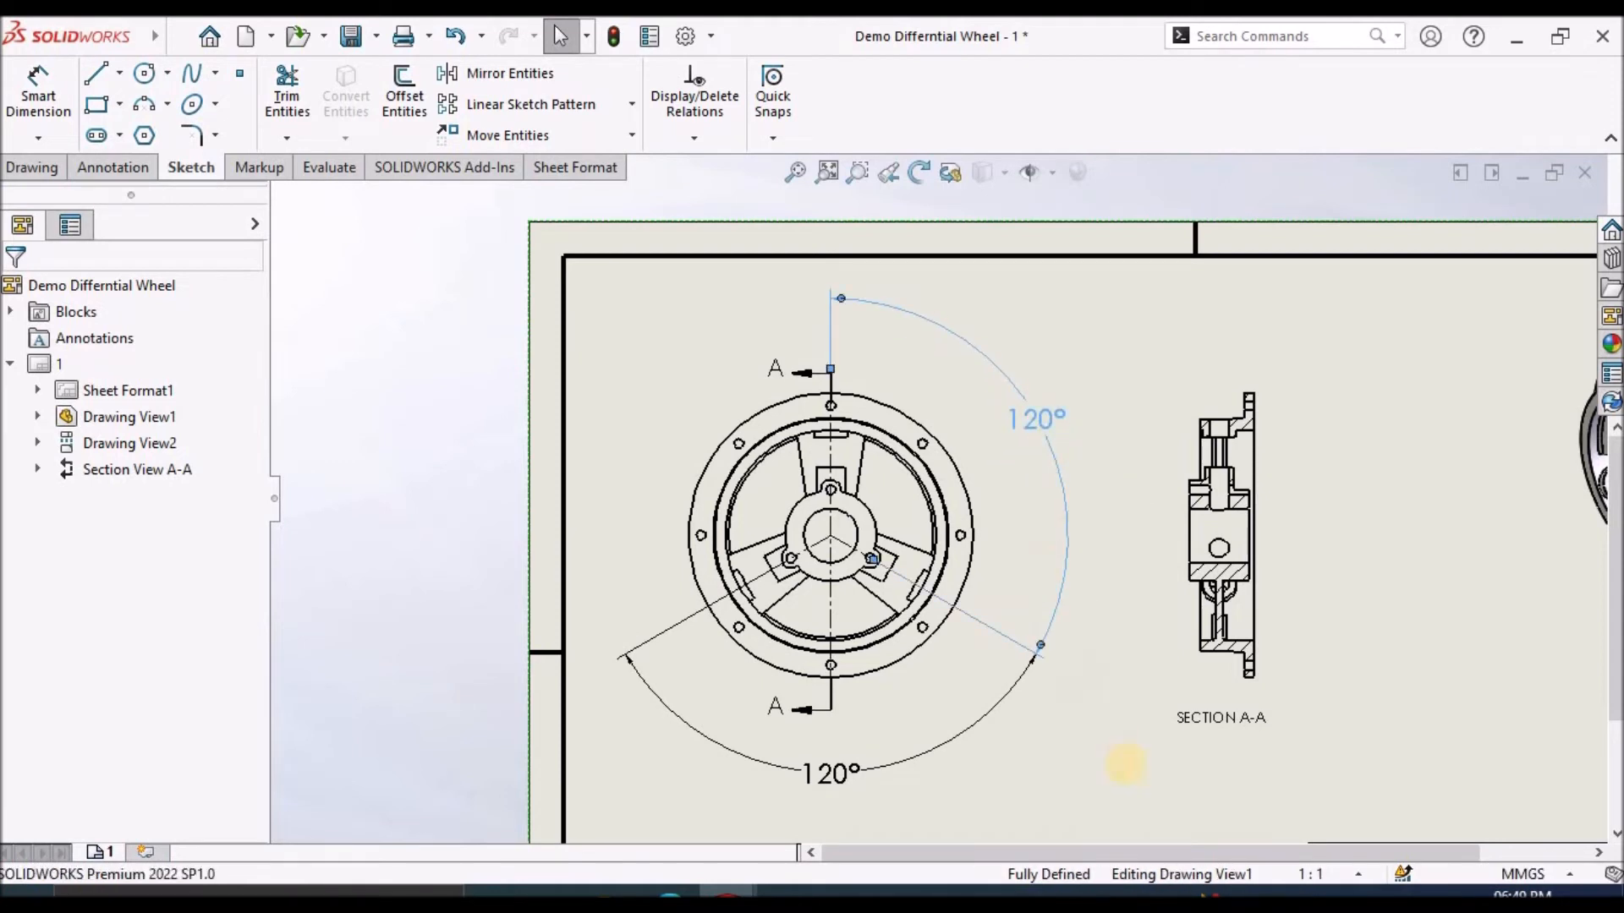
left_click(1046, 750)
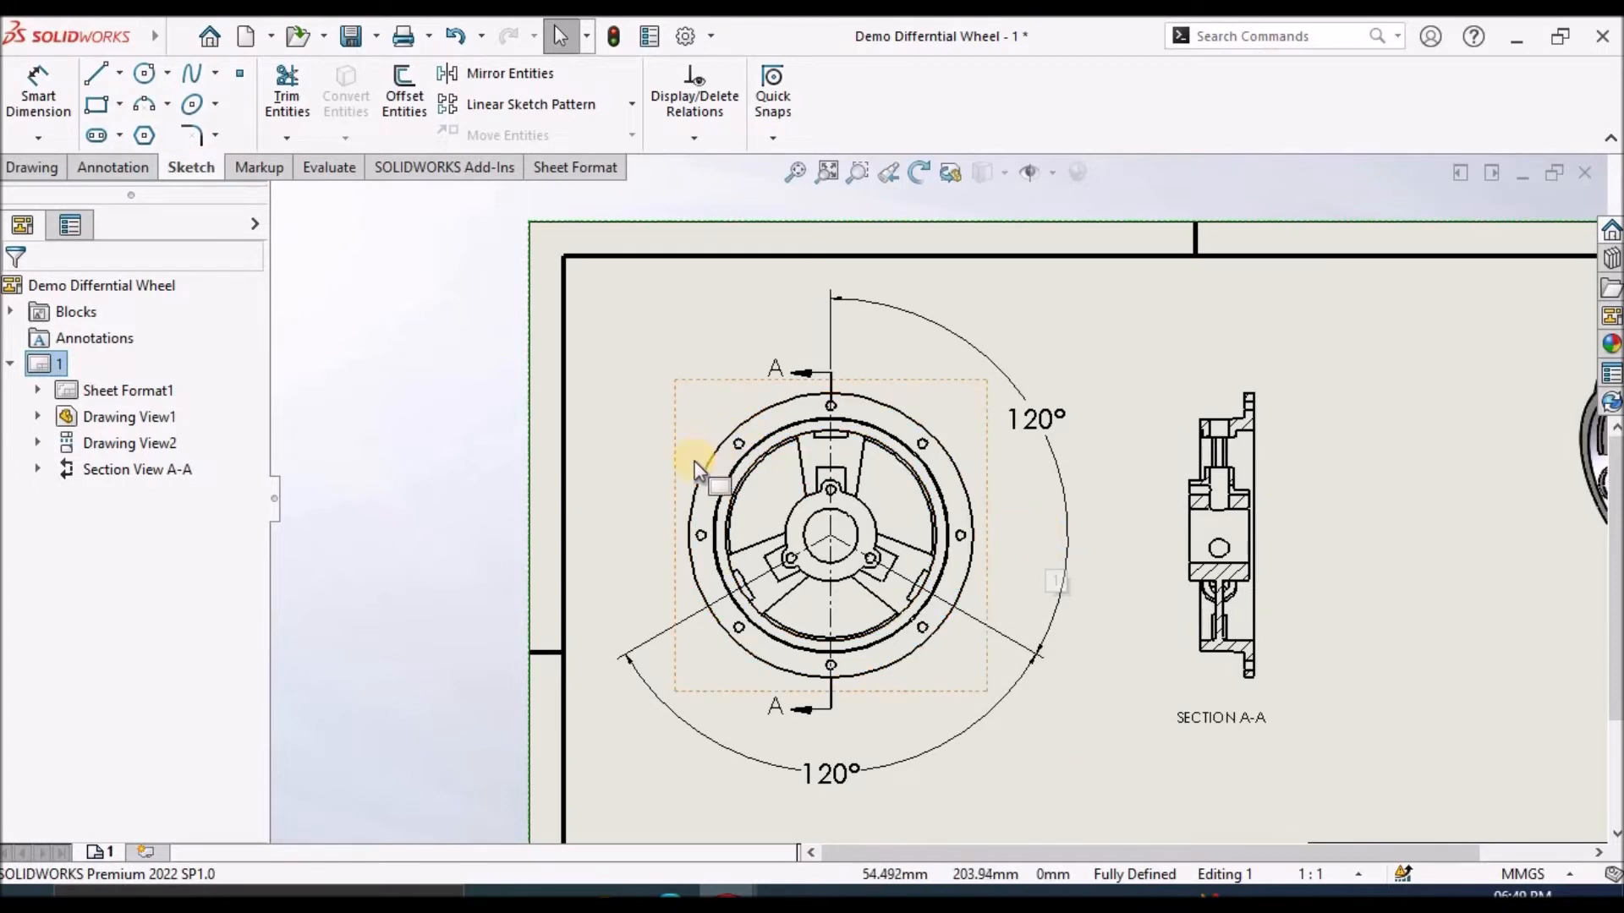
Dimension the diameter of the hub's lower-left small hole, placing the text to the upper left of the wheel.
scroll(603, 434, "down", 2)
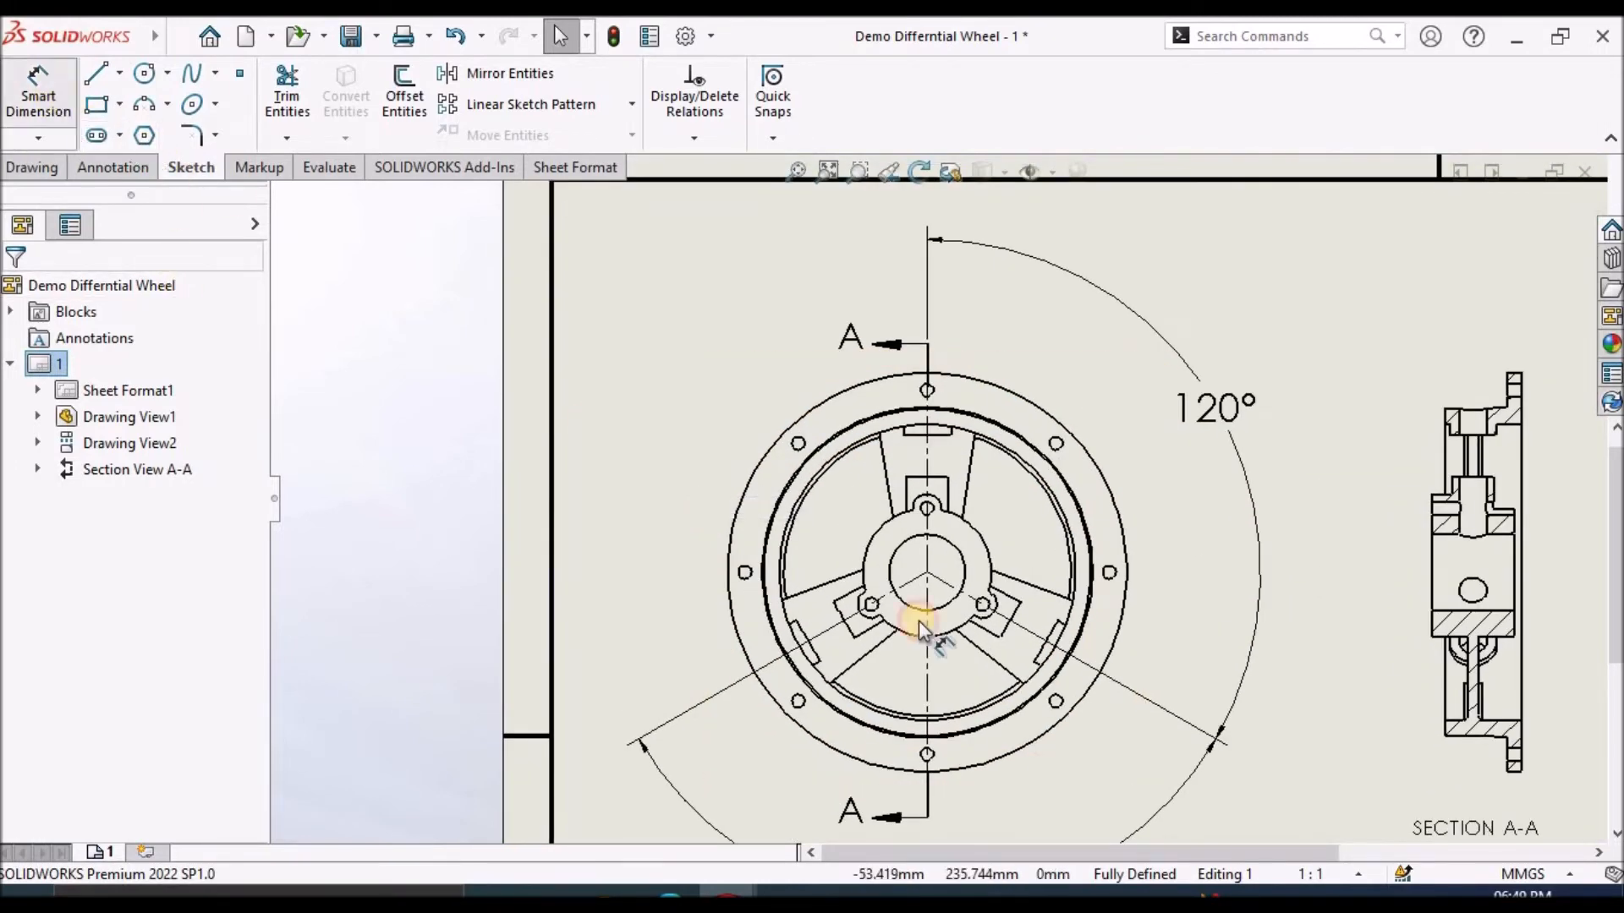
scroll(923, 634, "down", 2)
left_click(843, 558)
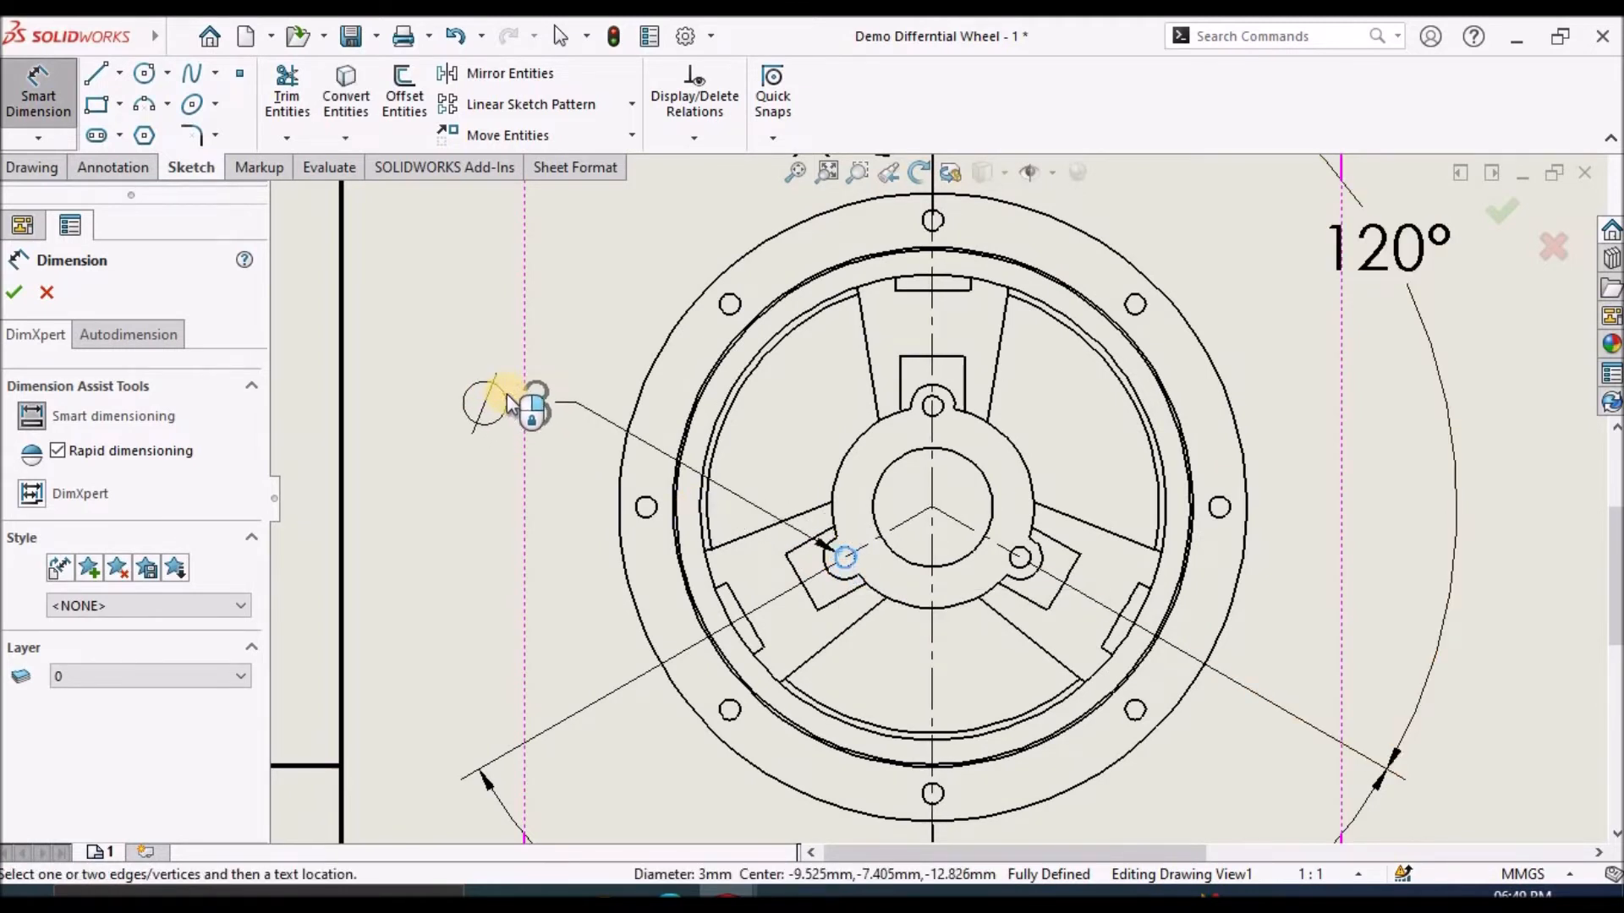
left_click(506, 395)
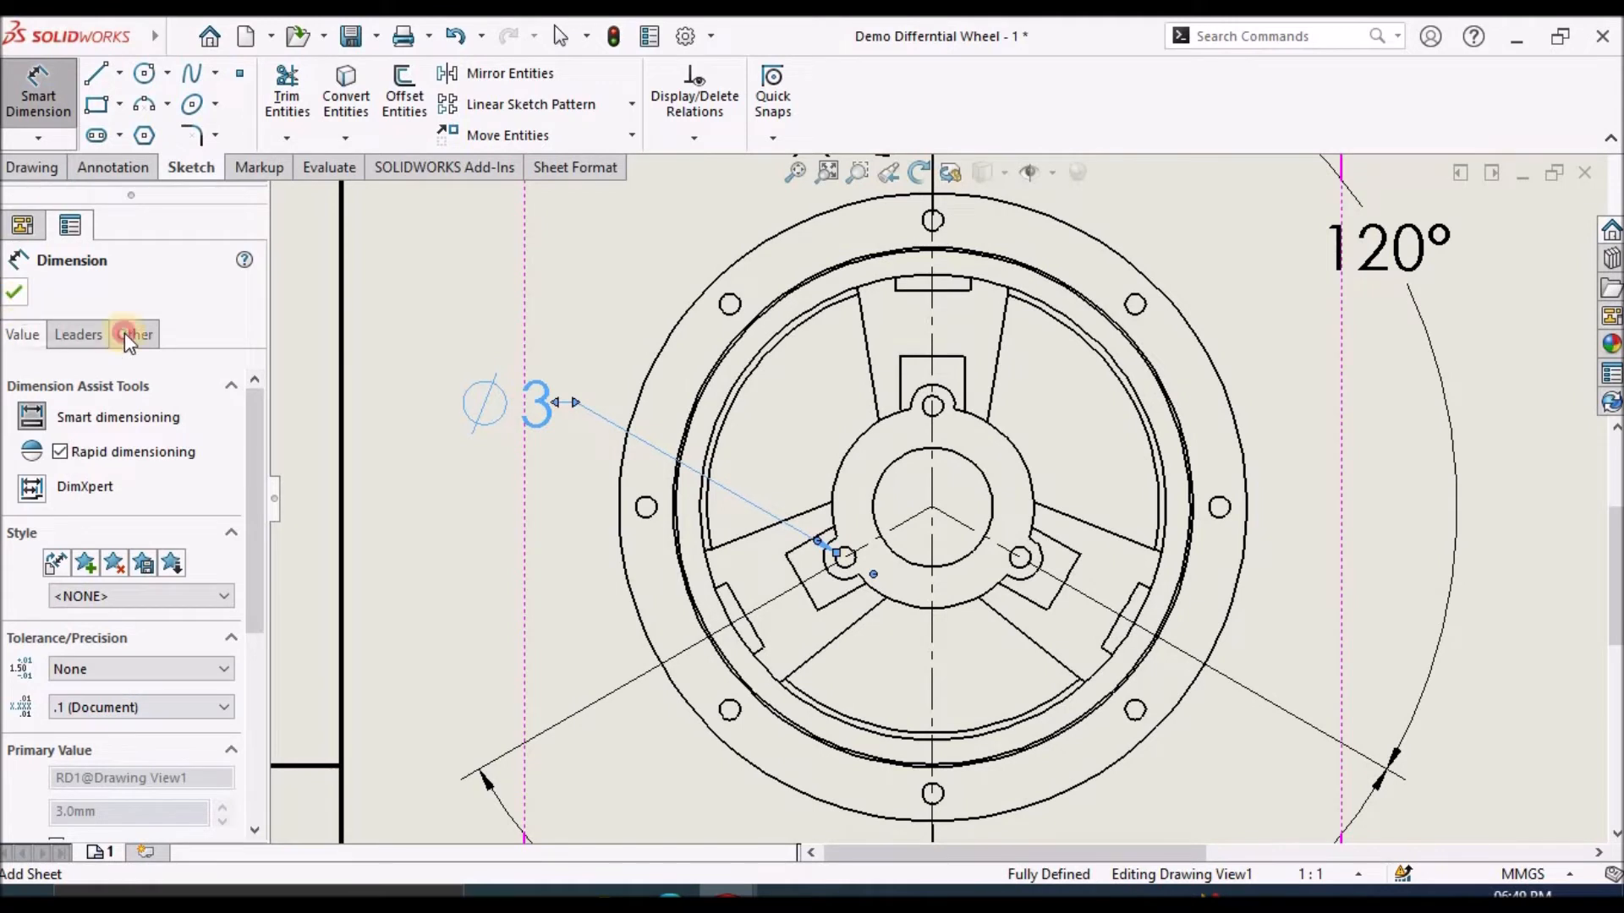
key("Escape")
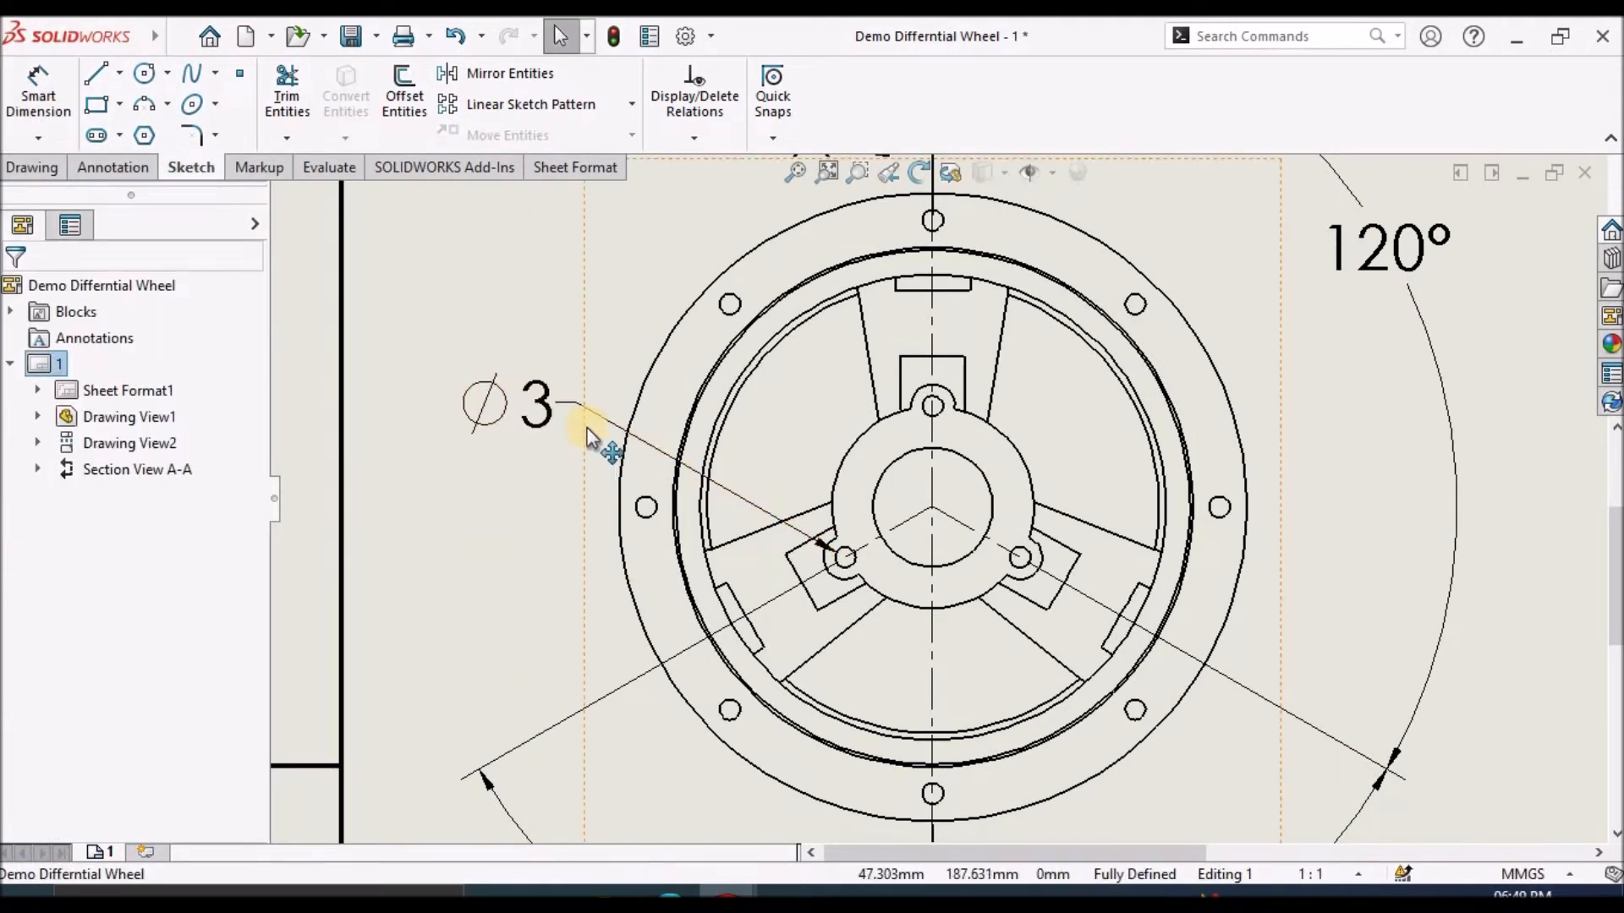
scroll(587, 428, "down", 1)
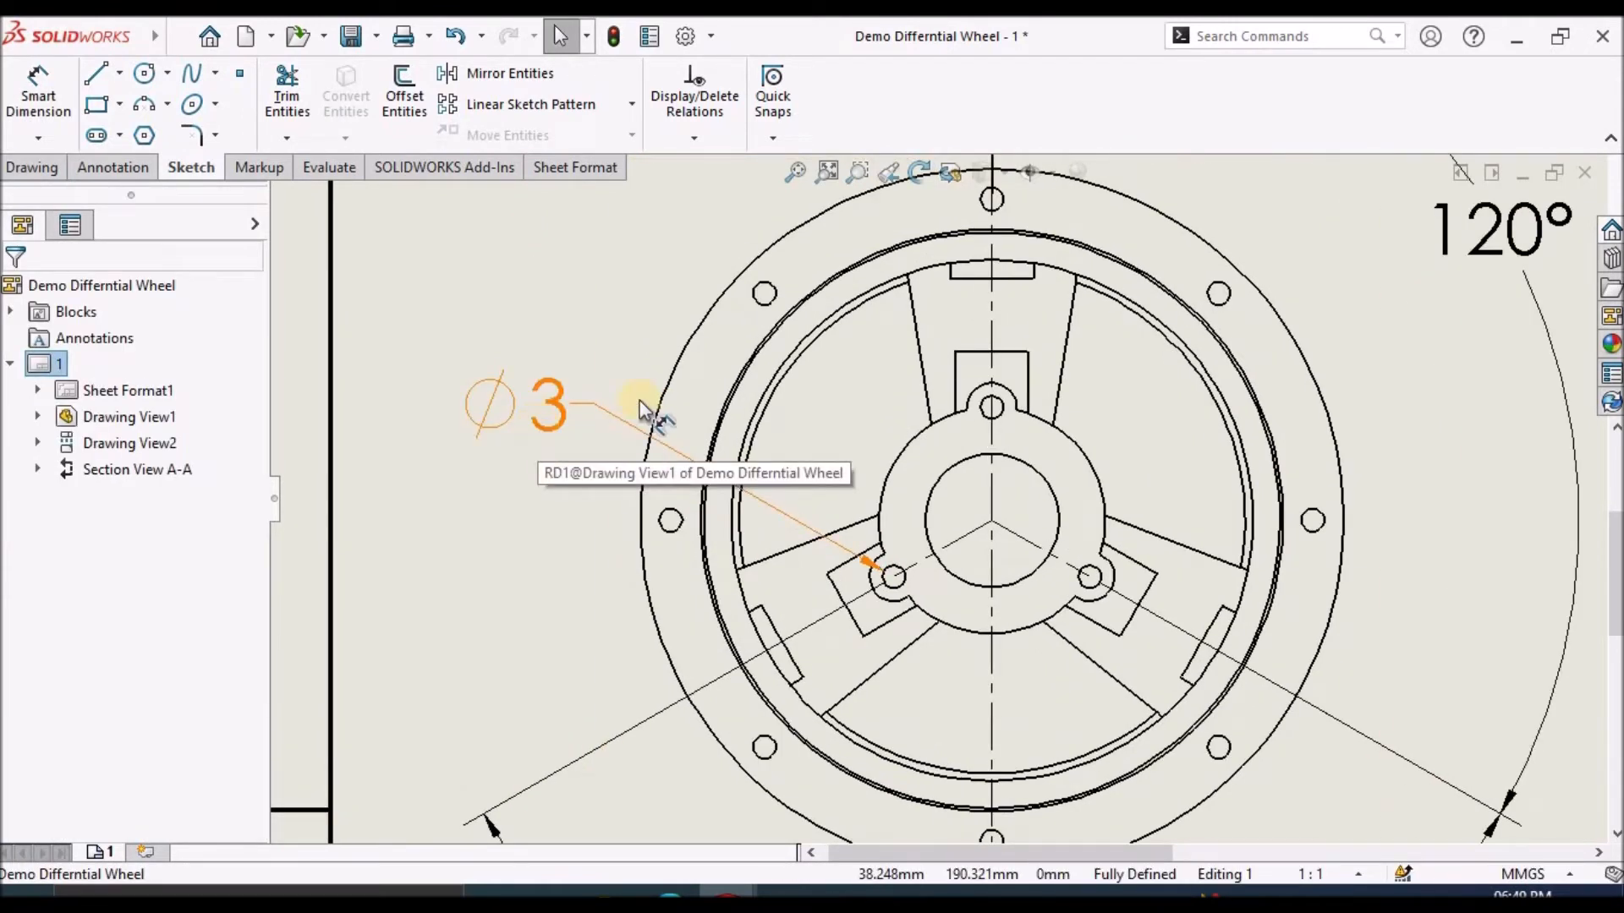
Set the document's dimension trailing zeroes to Show, keeping the primary precision at .1.
left_click(711, 36)
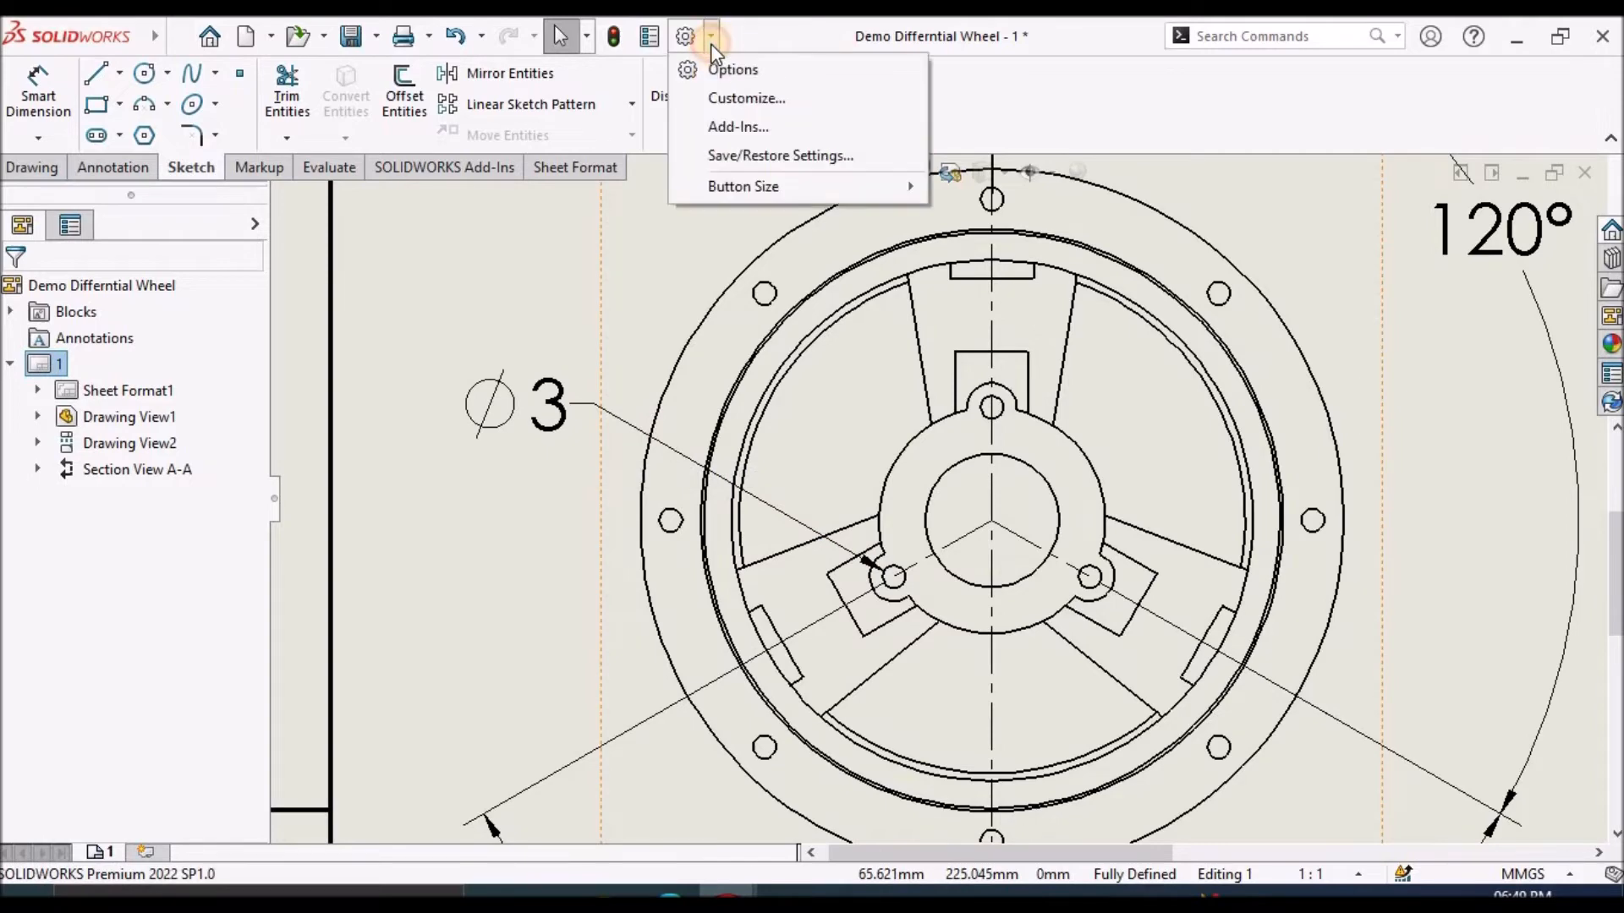
left_click(720, 66)
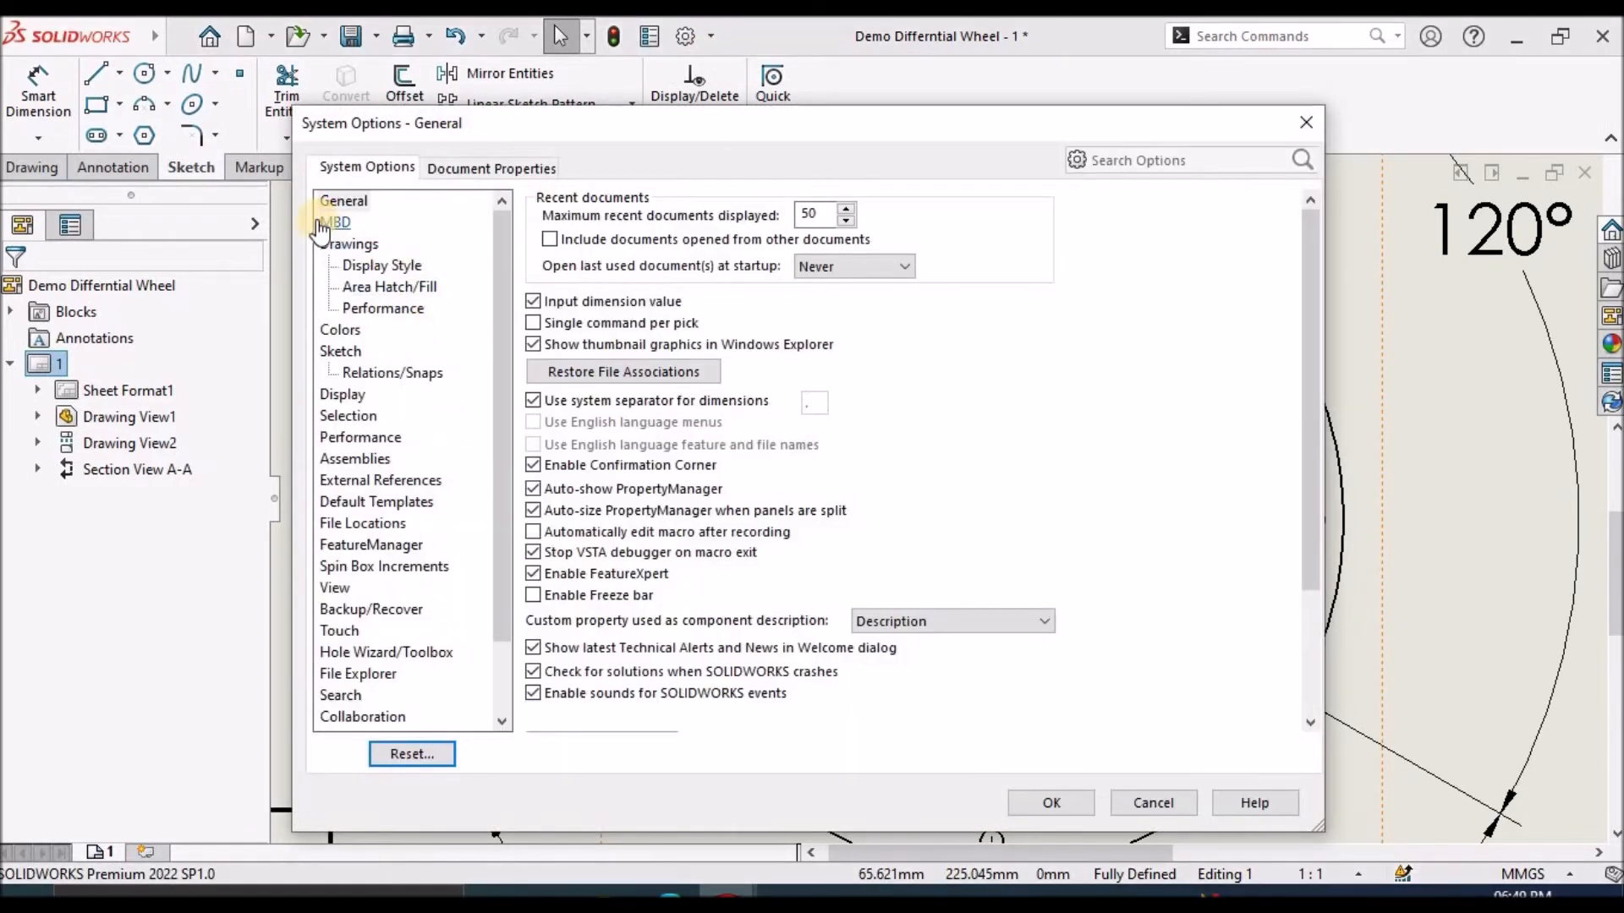
left_click(504, 173)
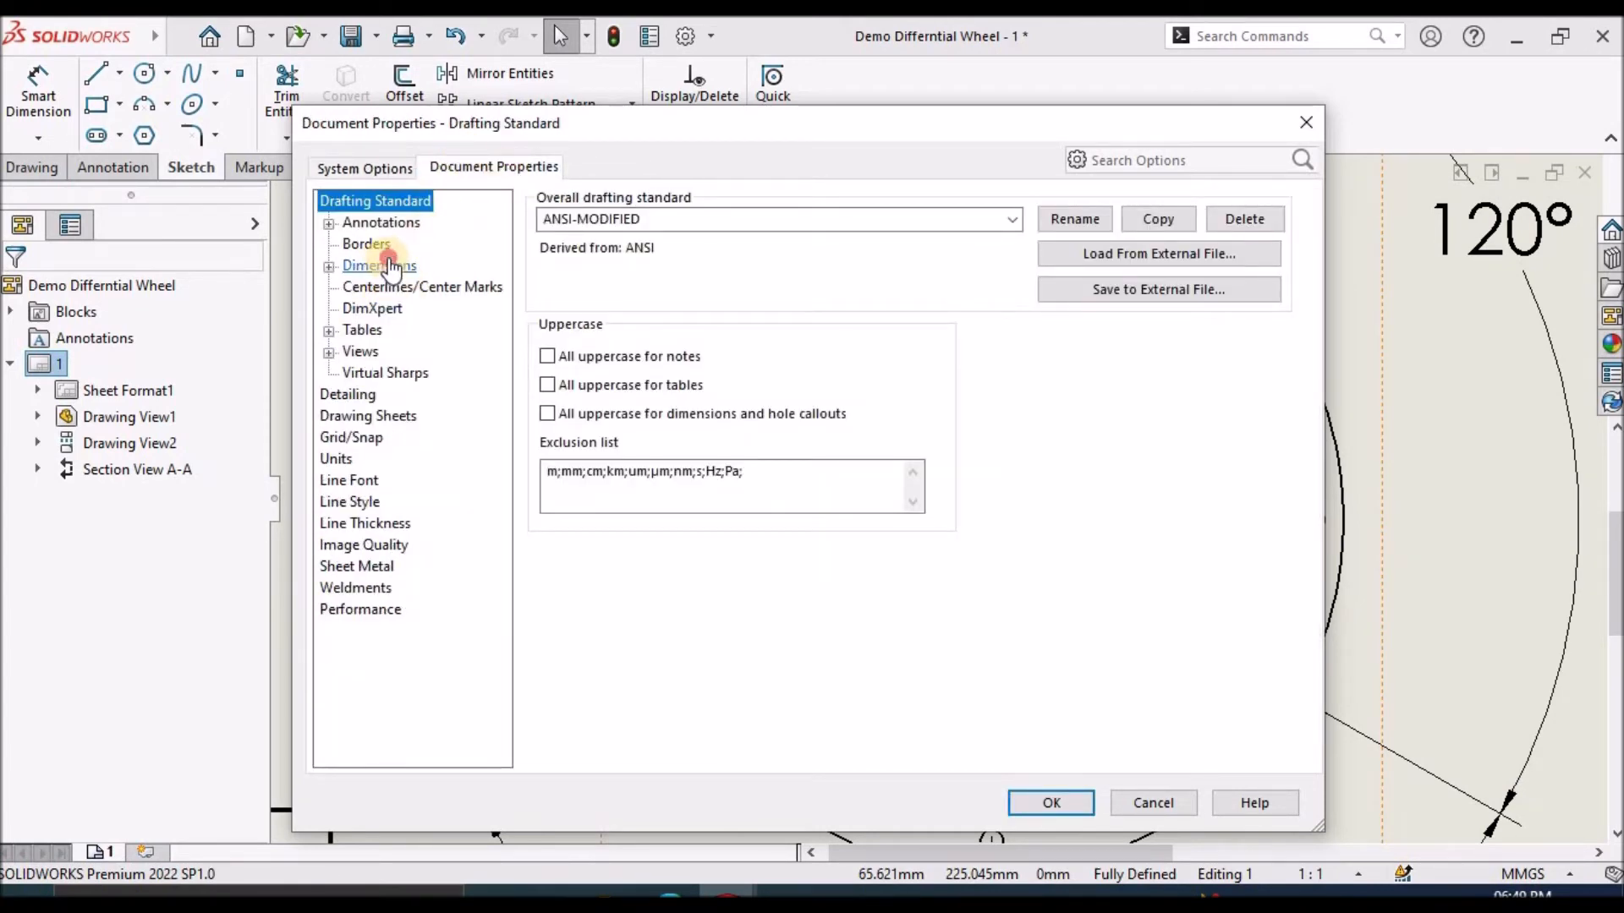
left_click(389, 266)
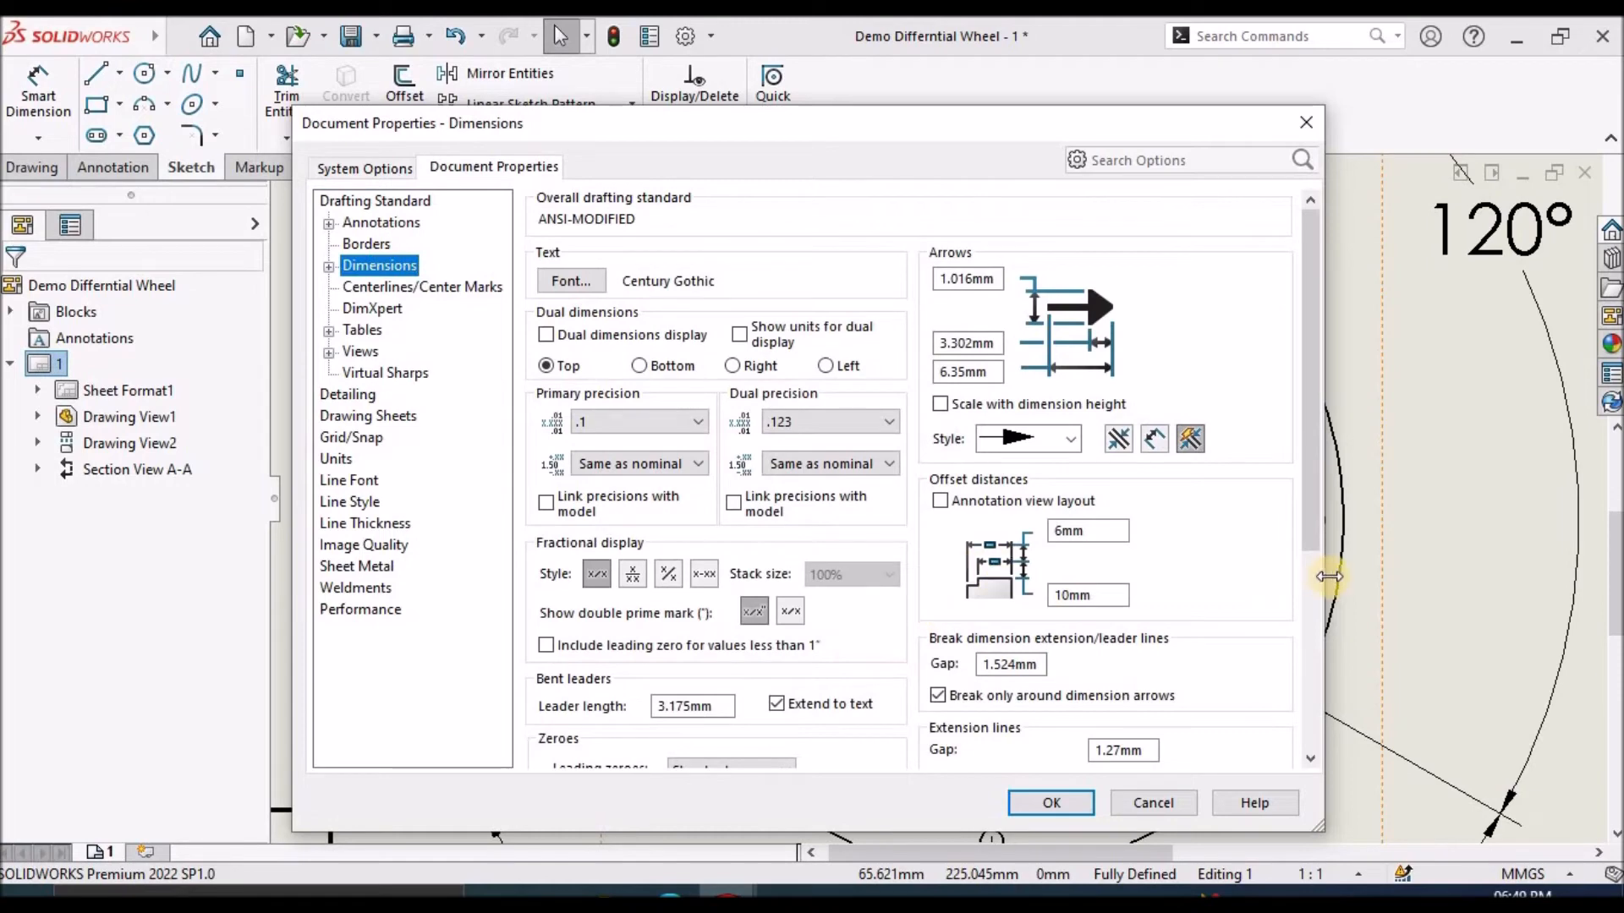
left_click_drag(1320, 537, 1316, 744)
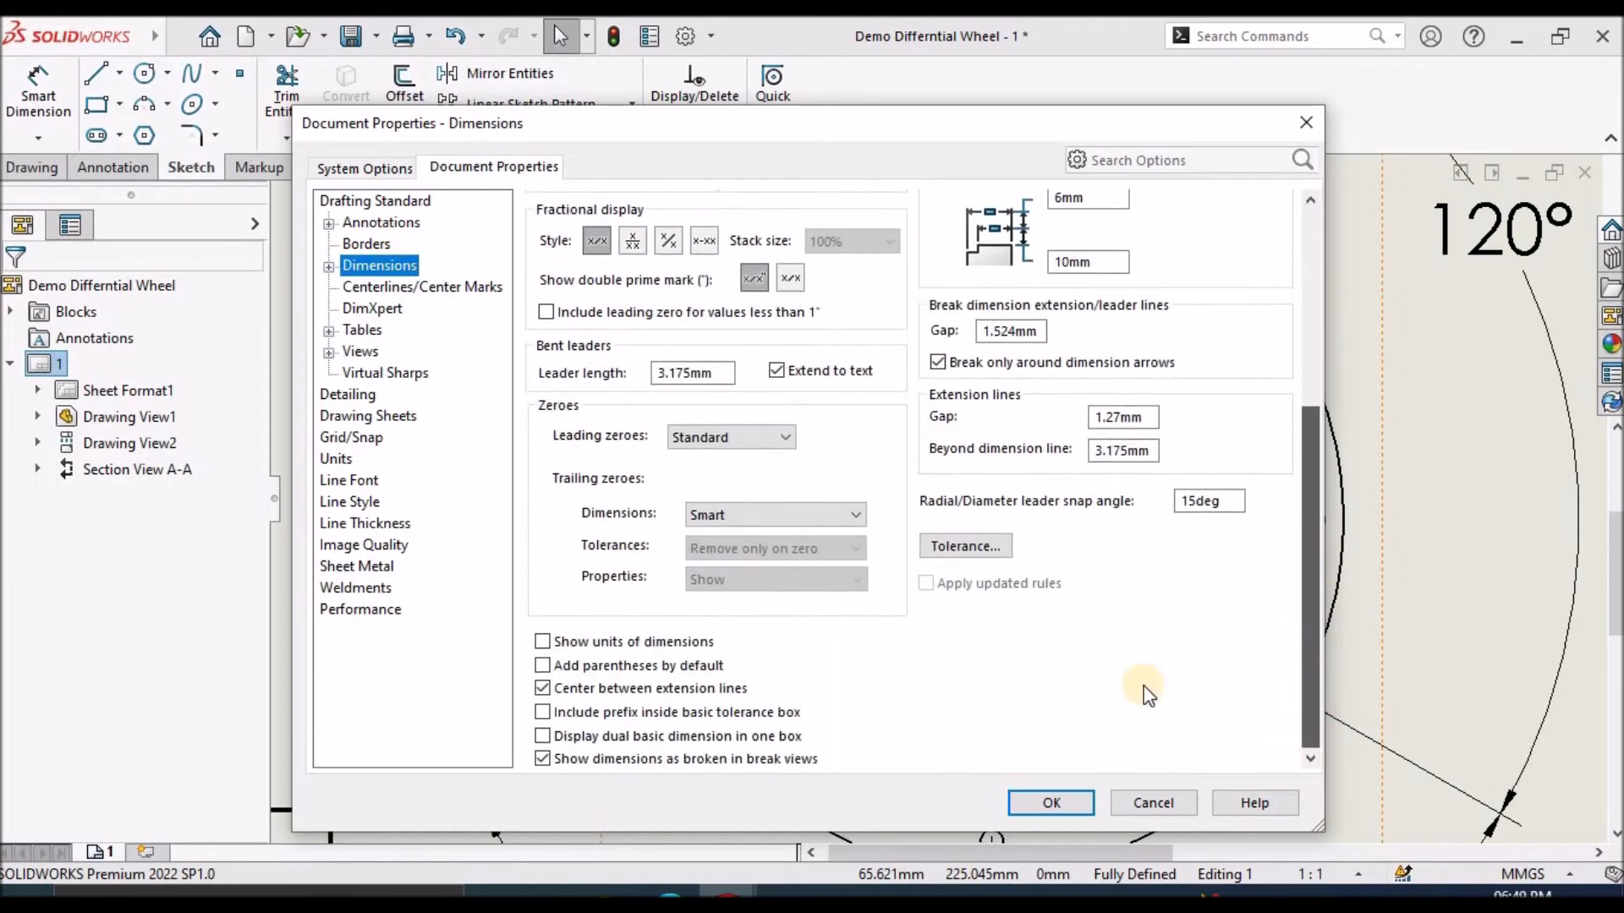
left_click(864, 518)
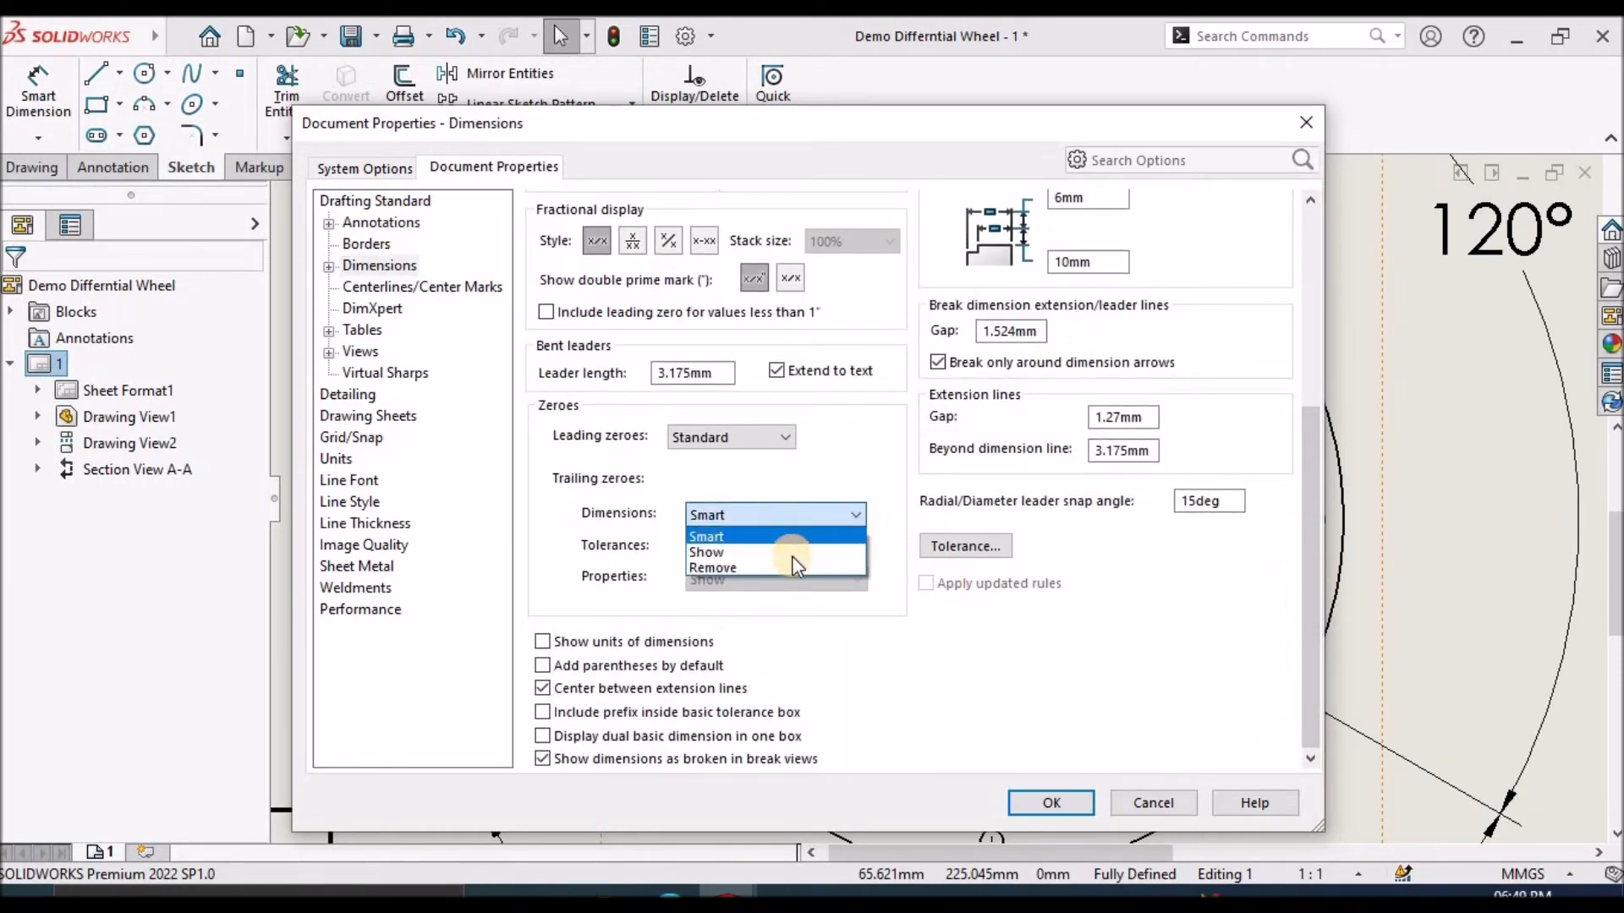
left_click(792, 556)
left_click(890, 545)
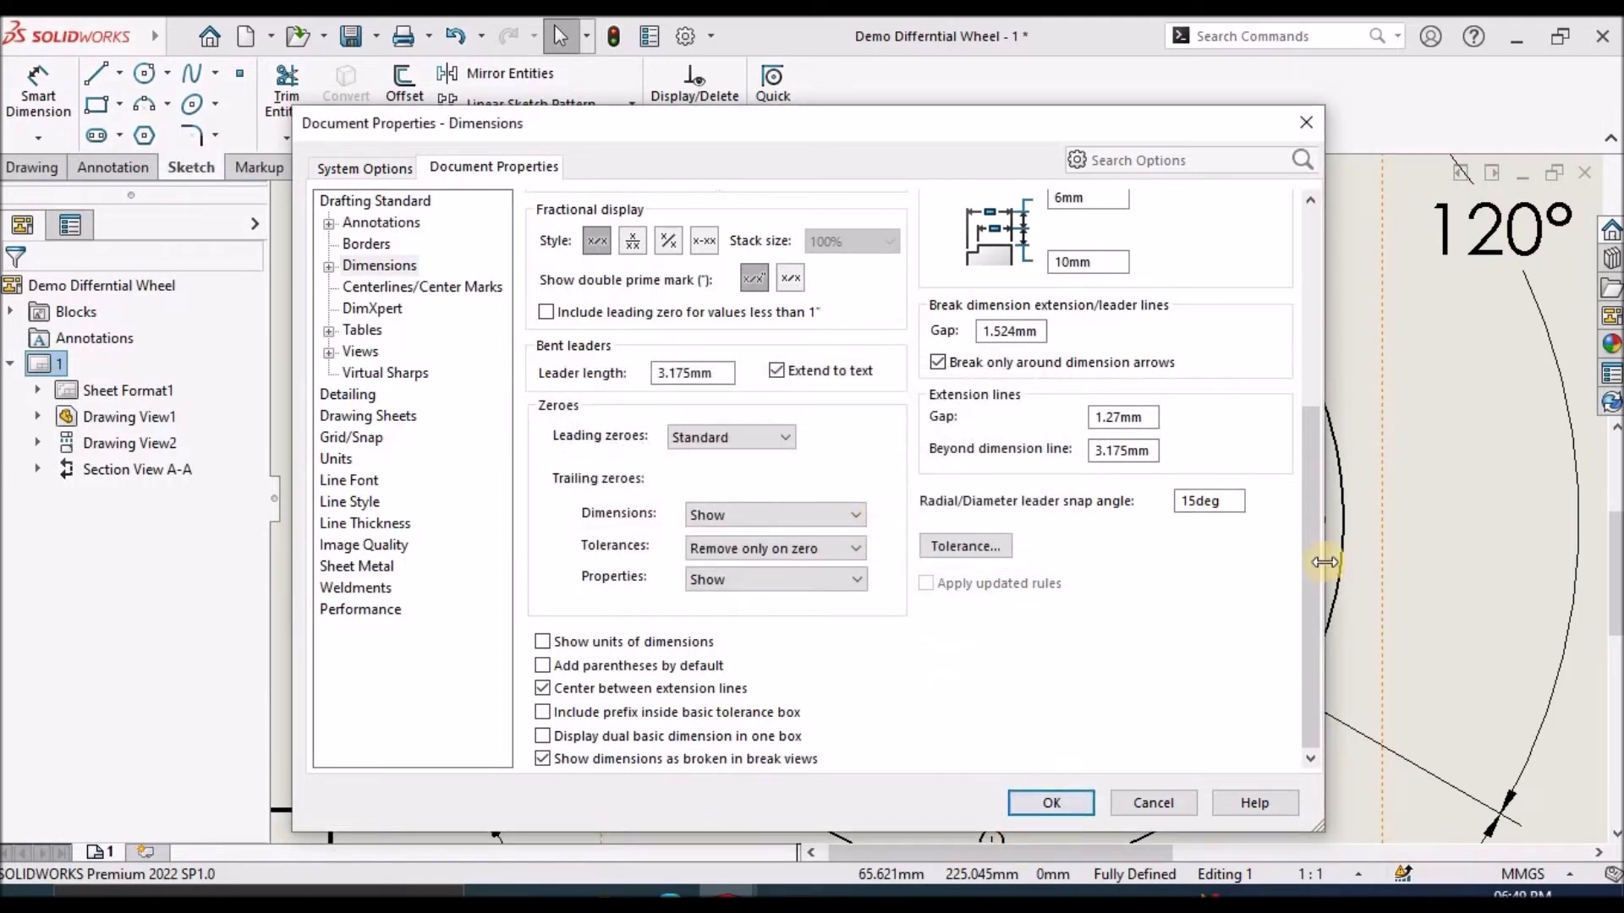
left_click_drag(1311, 592, 1292, 404)
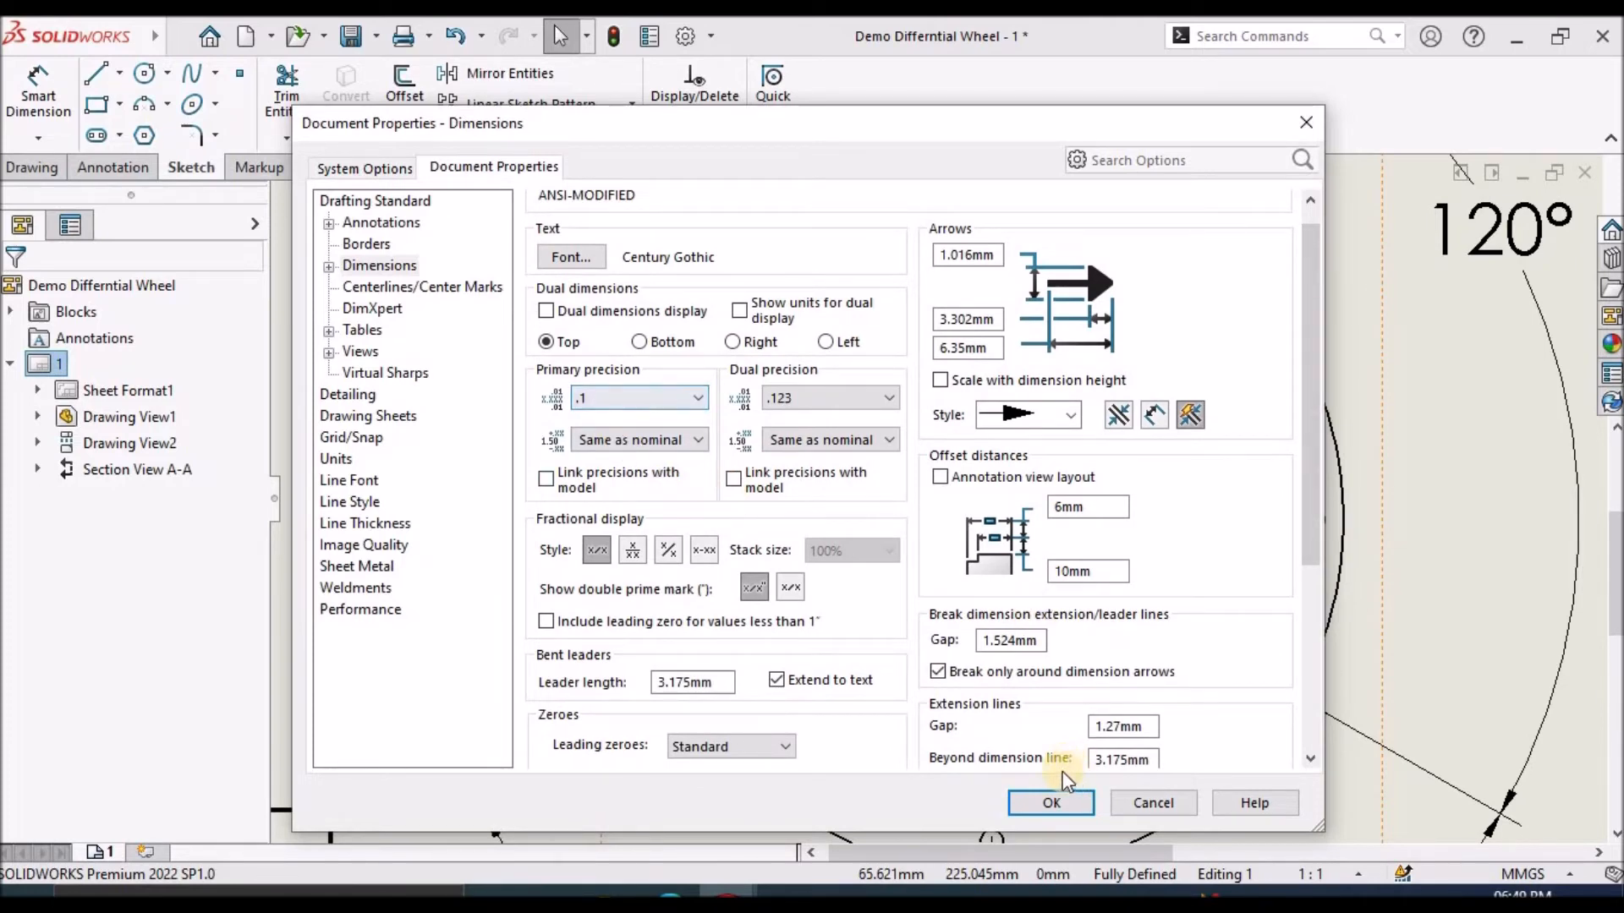
left_click(1049, 803)
Dimension the radius of the rounded boss around the hub's lower-right small hole, placing the text outside the wheel at its lower right.
scroll(1201, 571, "up", 5)
scroll(734, 501, "down", 3)
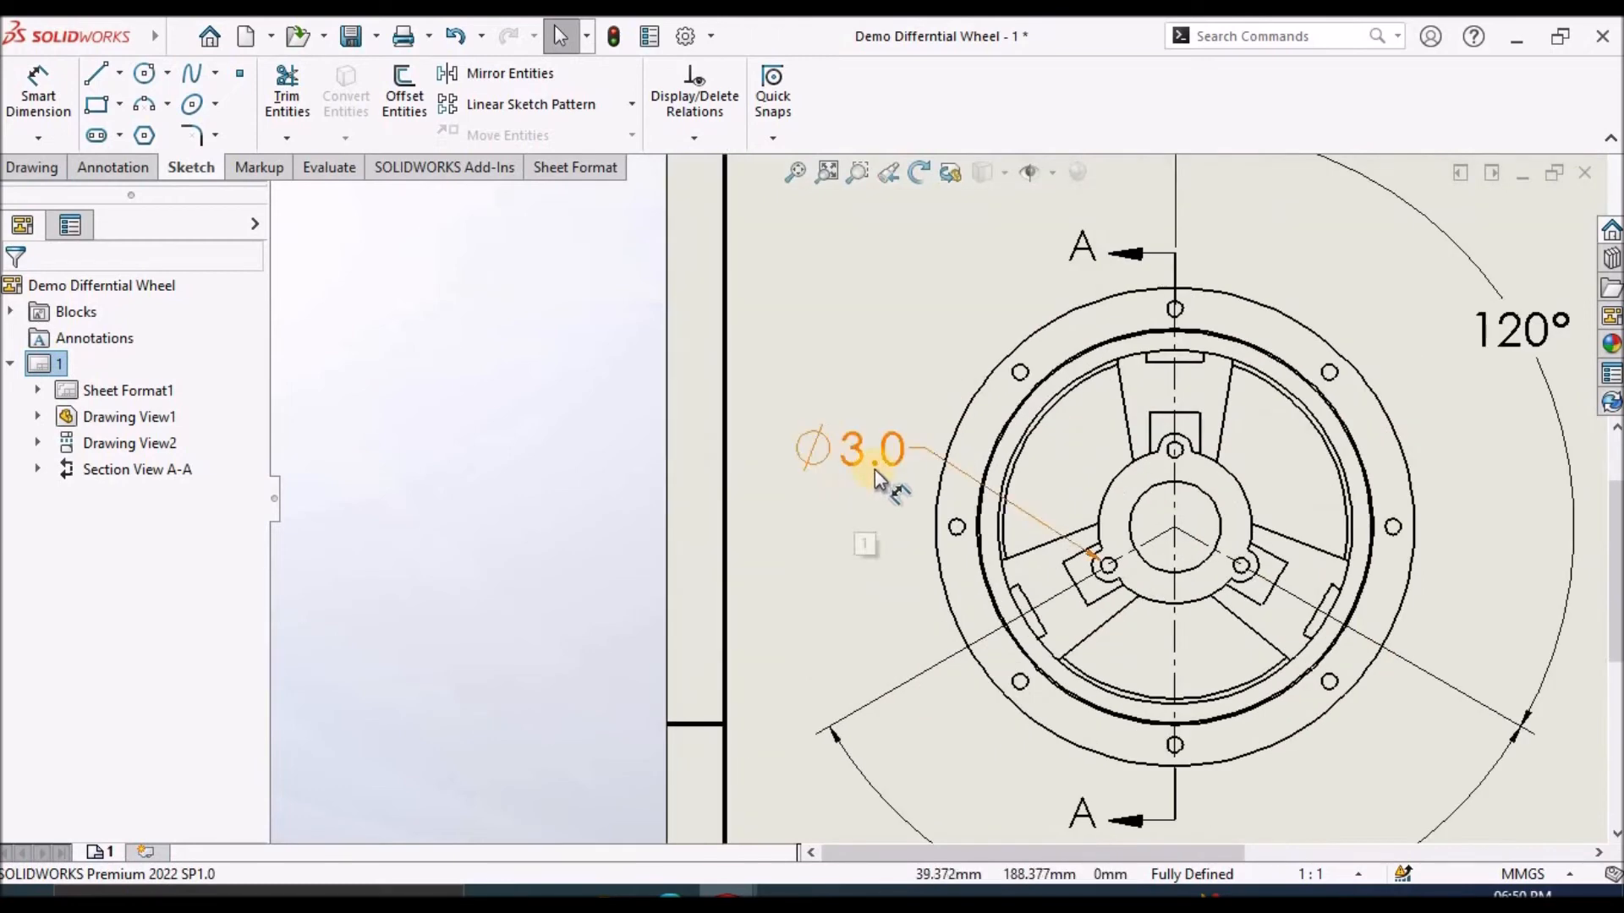
scroll(931, 554, "up", 3)
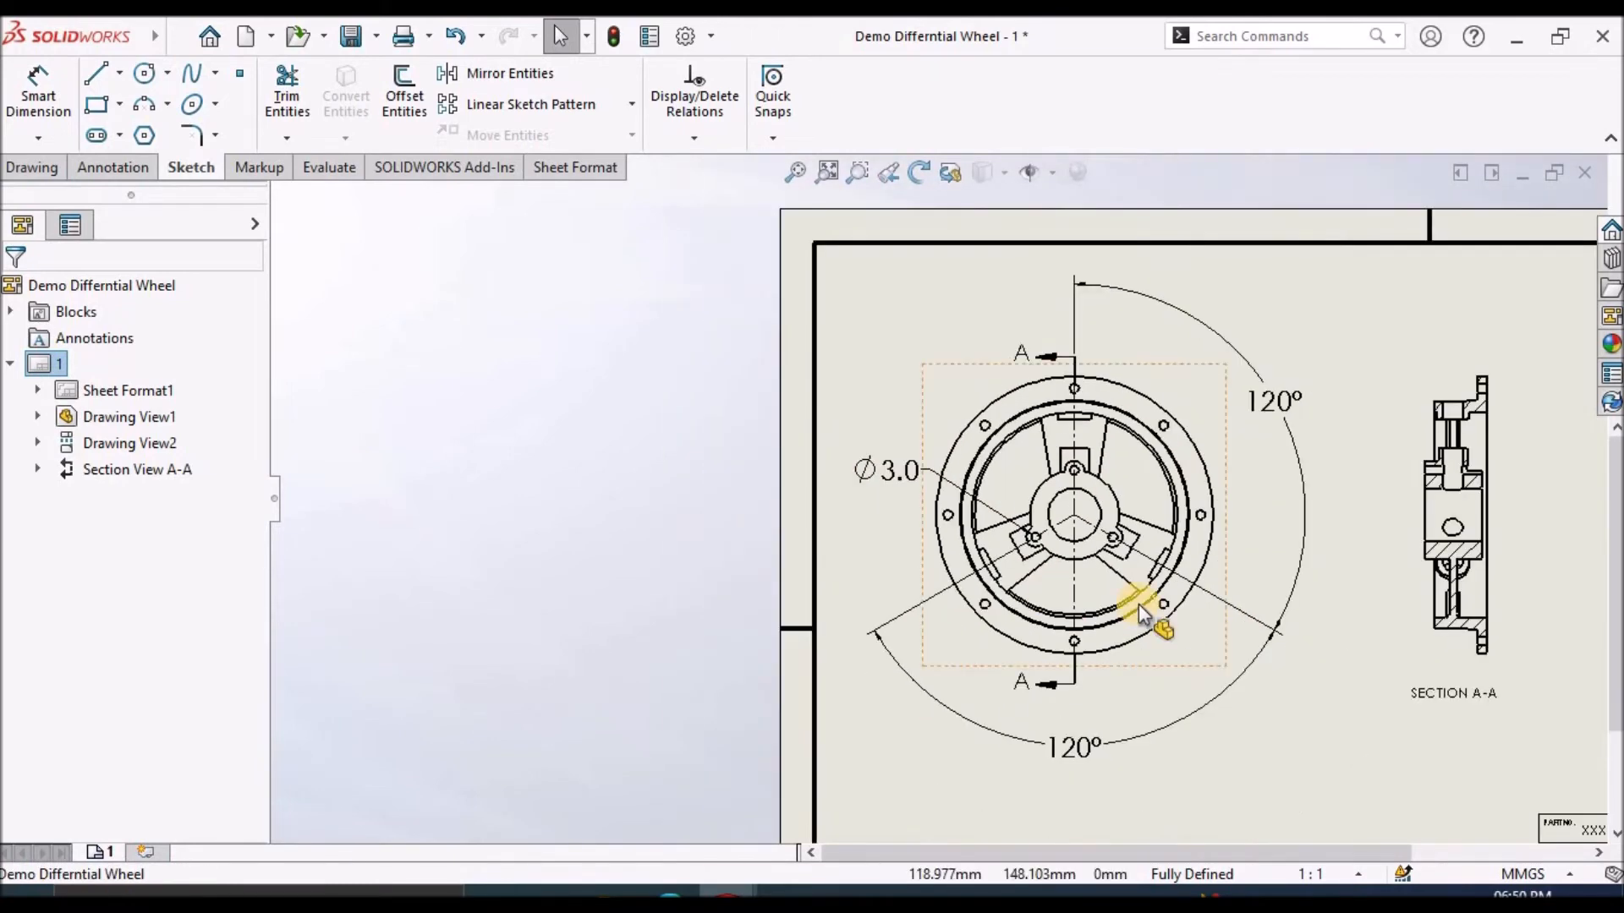
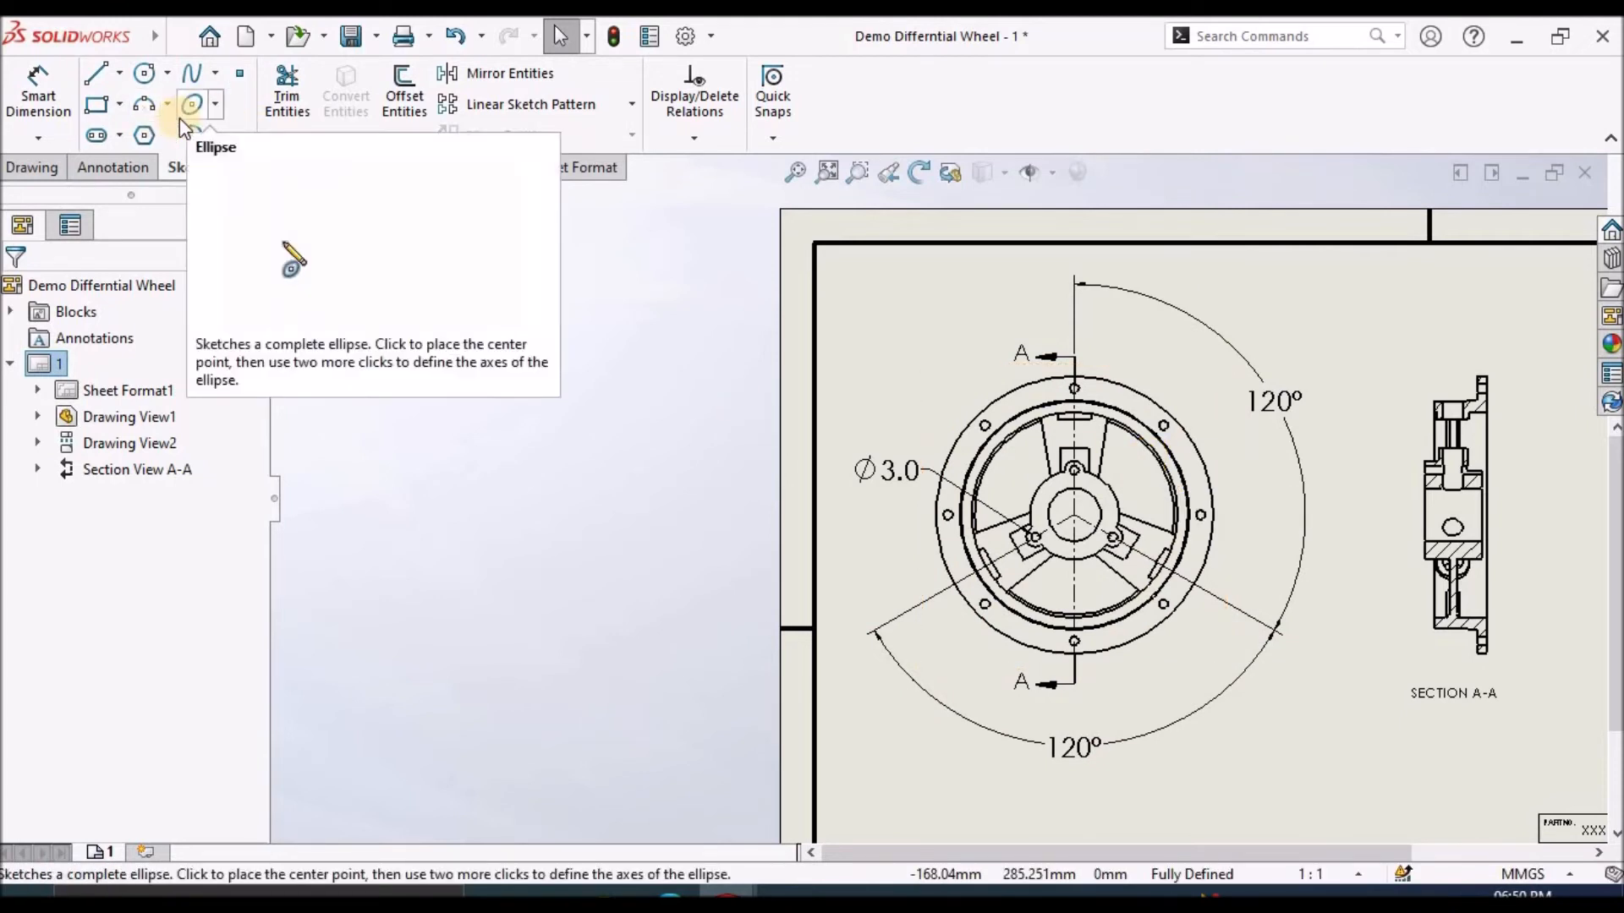
left_click(38, 84)
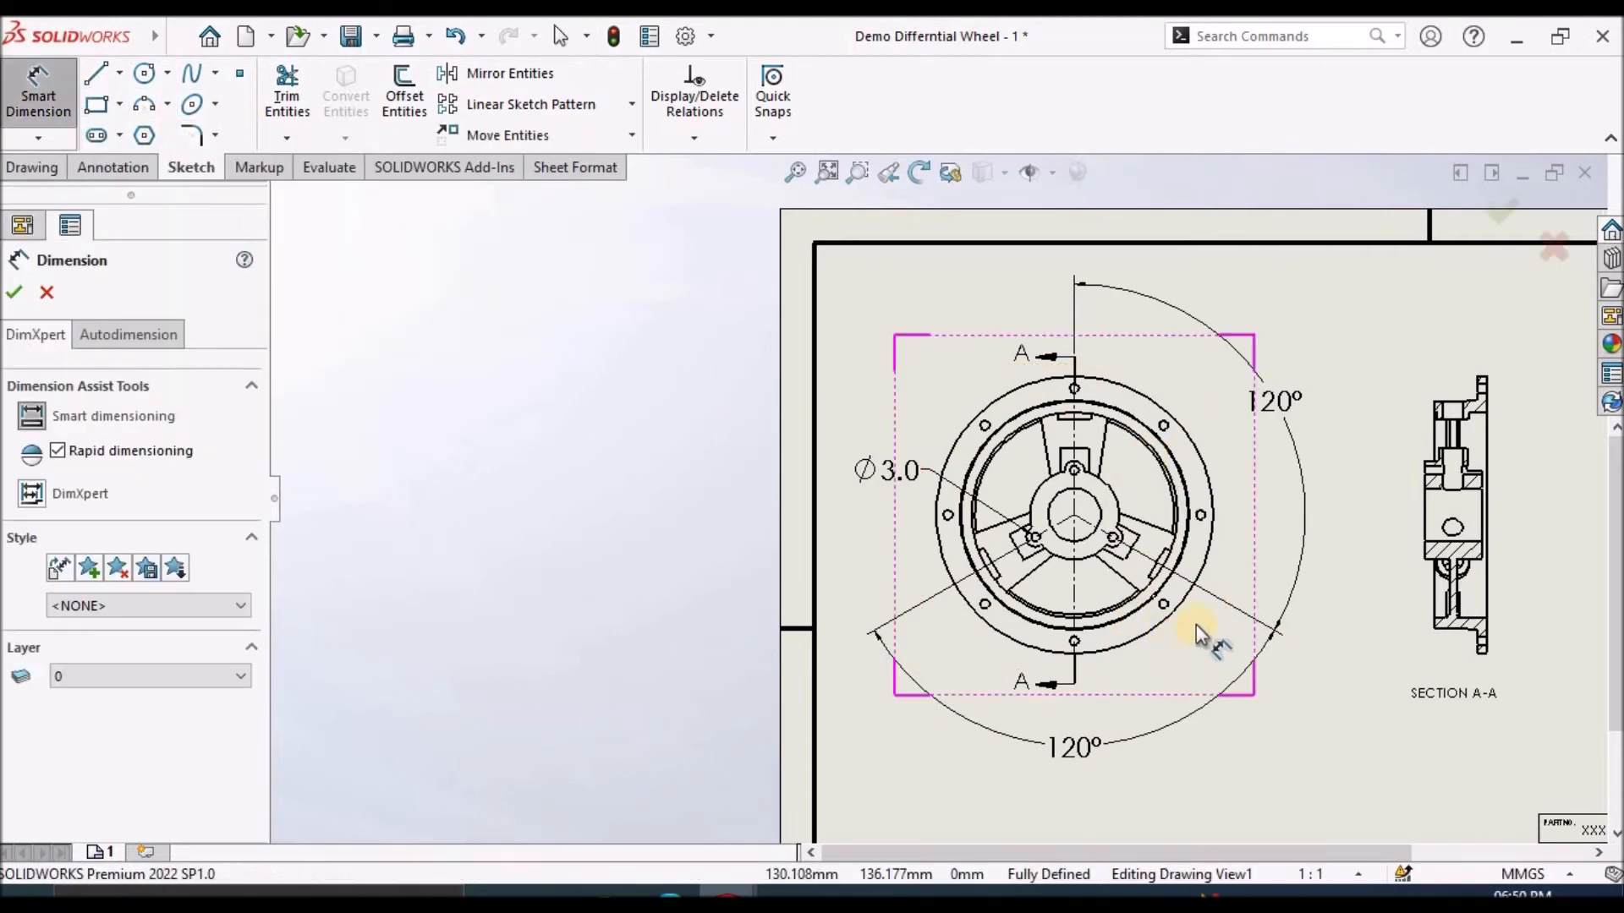
scroll(1100, 534, "up", 4)
scroll(1003, 532, "up", 3)
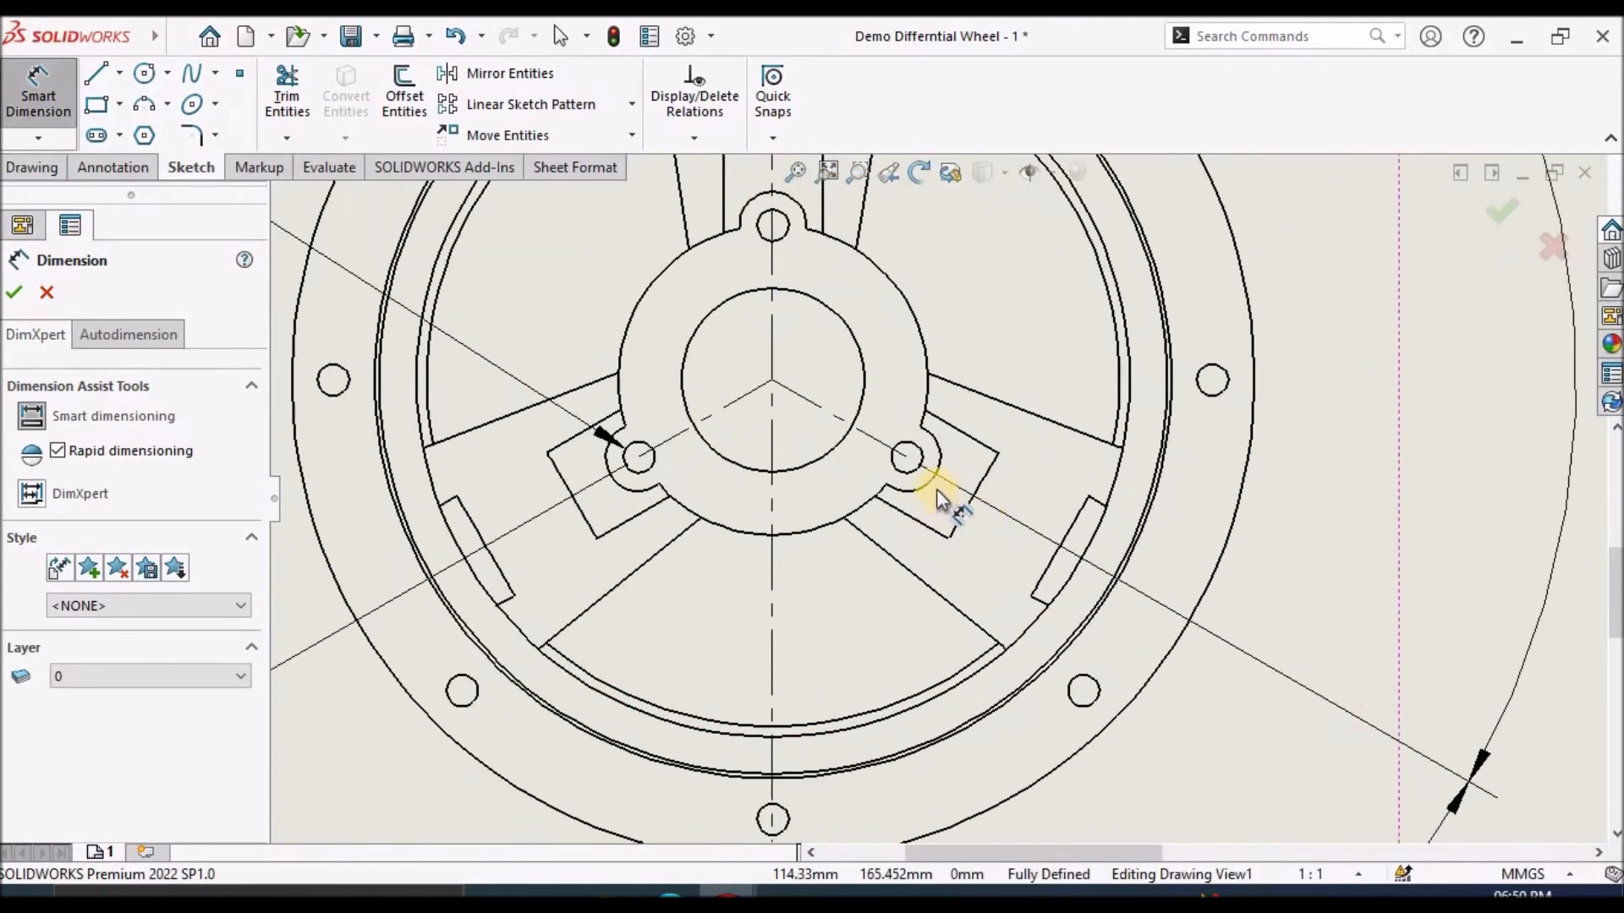
left_click(931, 484)
scroll(1106, 744, "down", 3)
scroll(1048, 643, "up", 3)
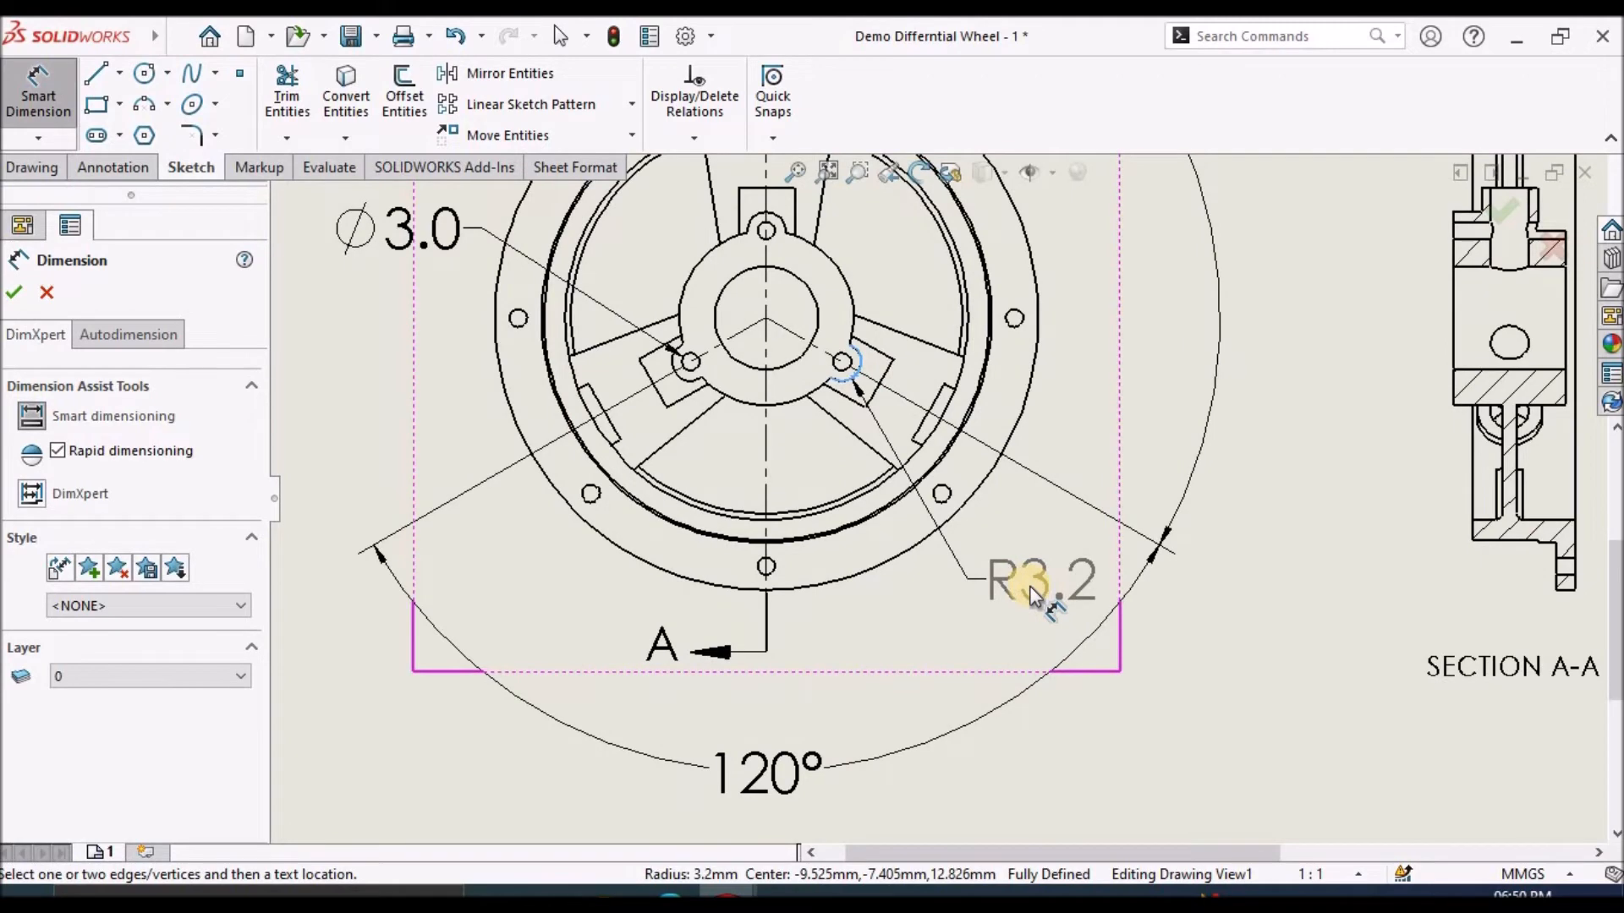
left_click(1031, 596)
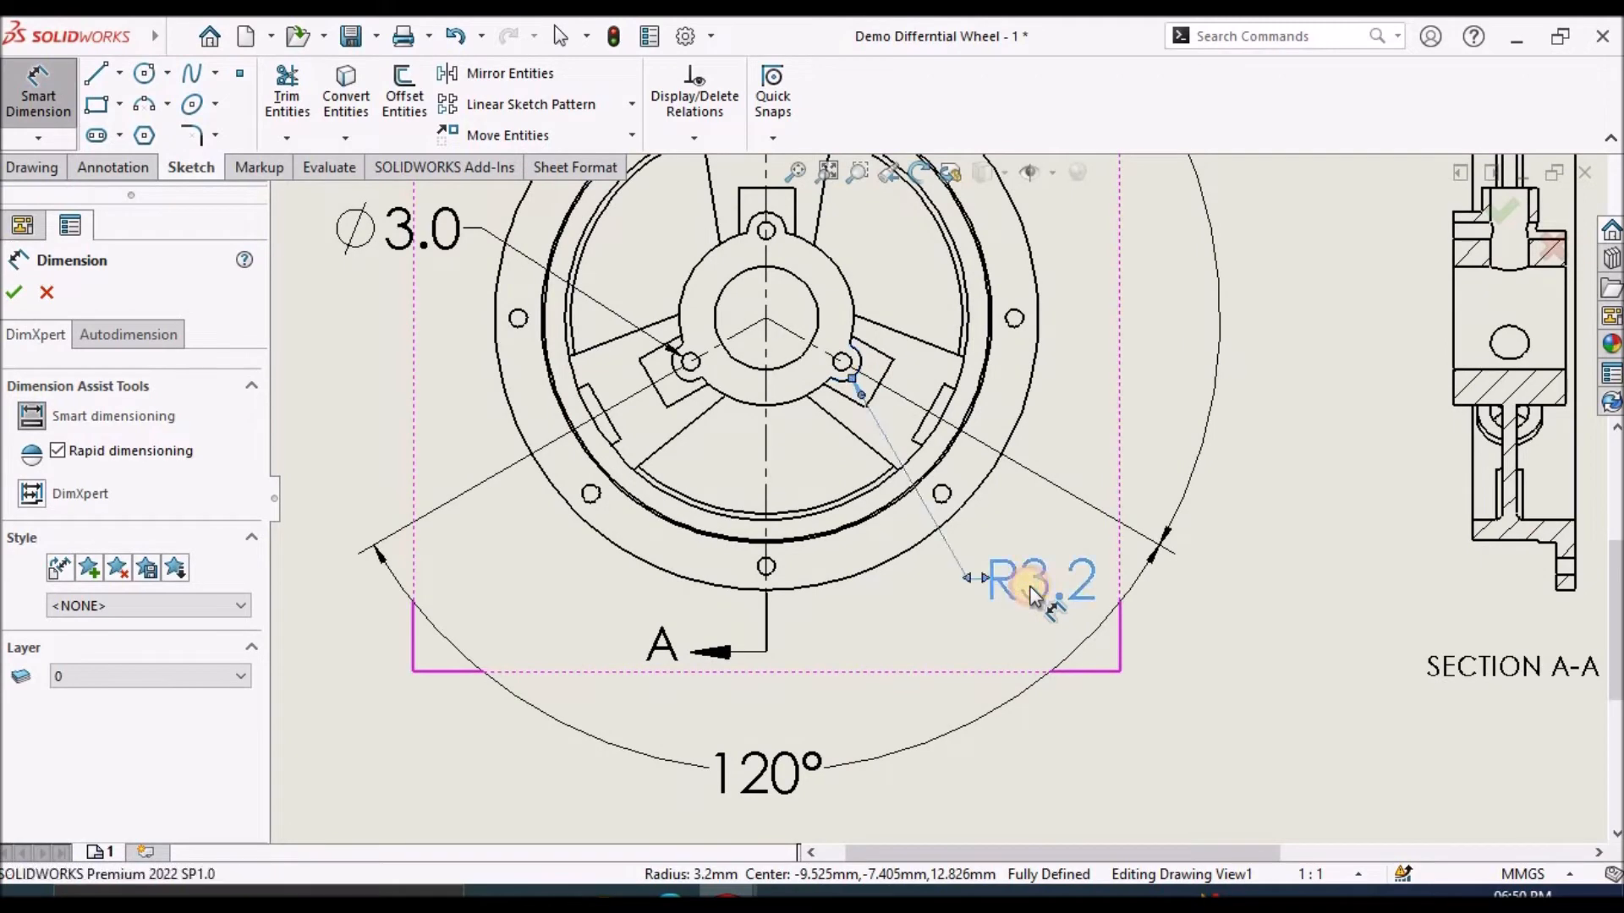
left_click(23, 289)
Turn off the document font for the lower-left hole's diameter dimension and examine its font height in points.
scroll(1068, 642, "down", 5)
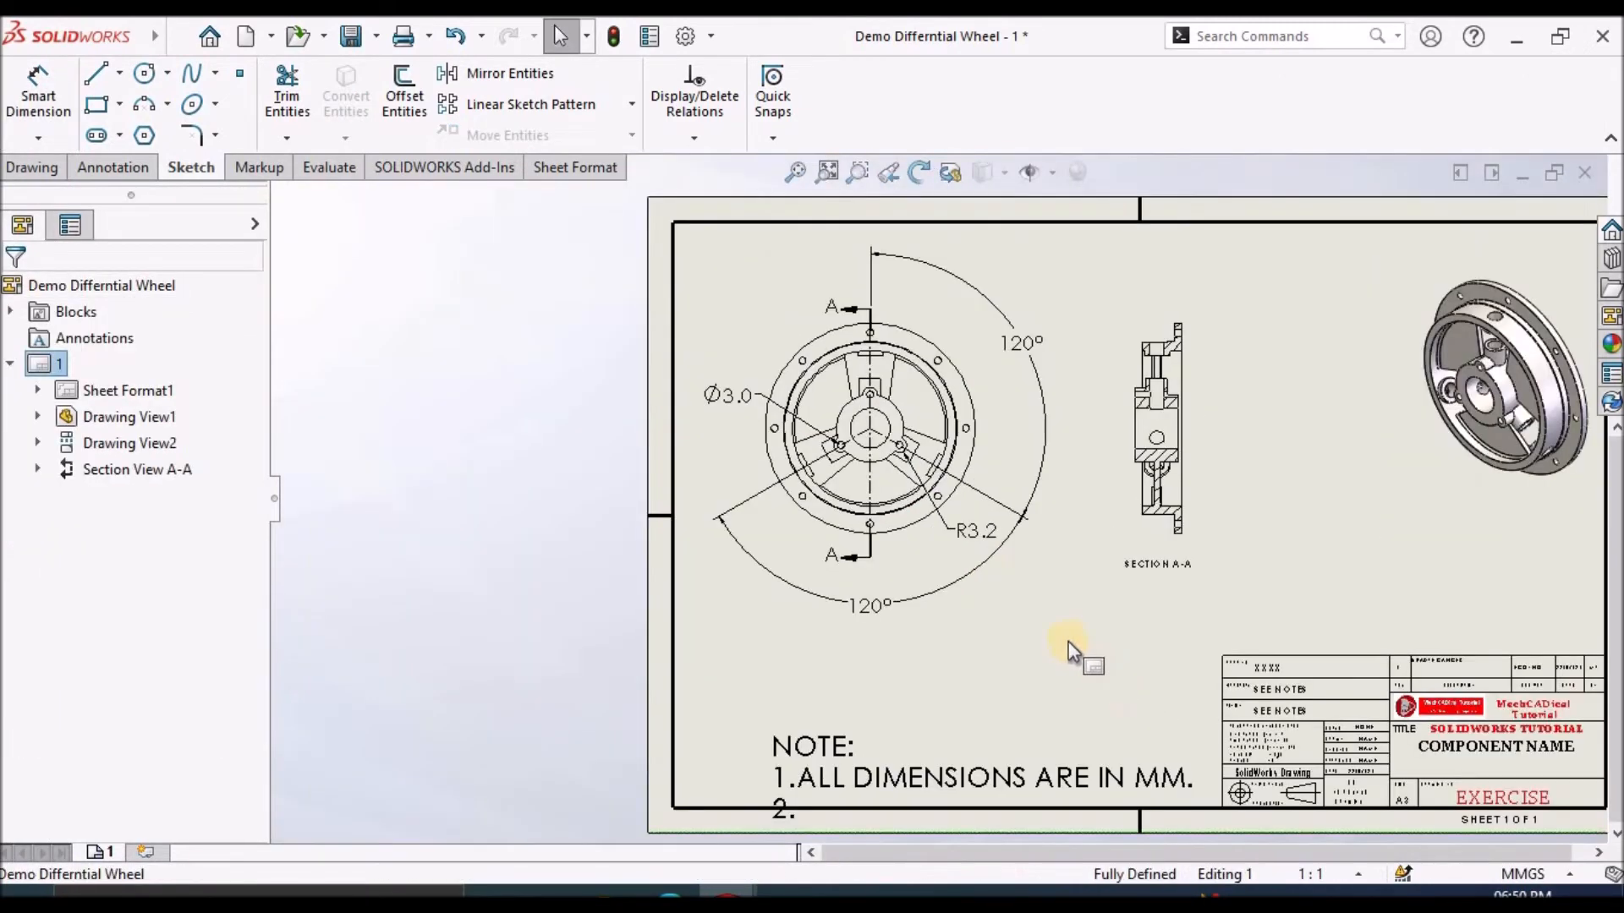
scroll(979, 566, "up", 2)
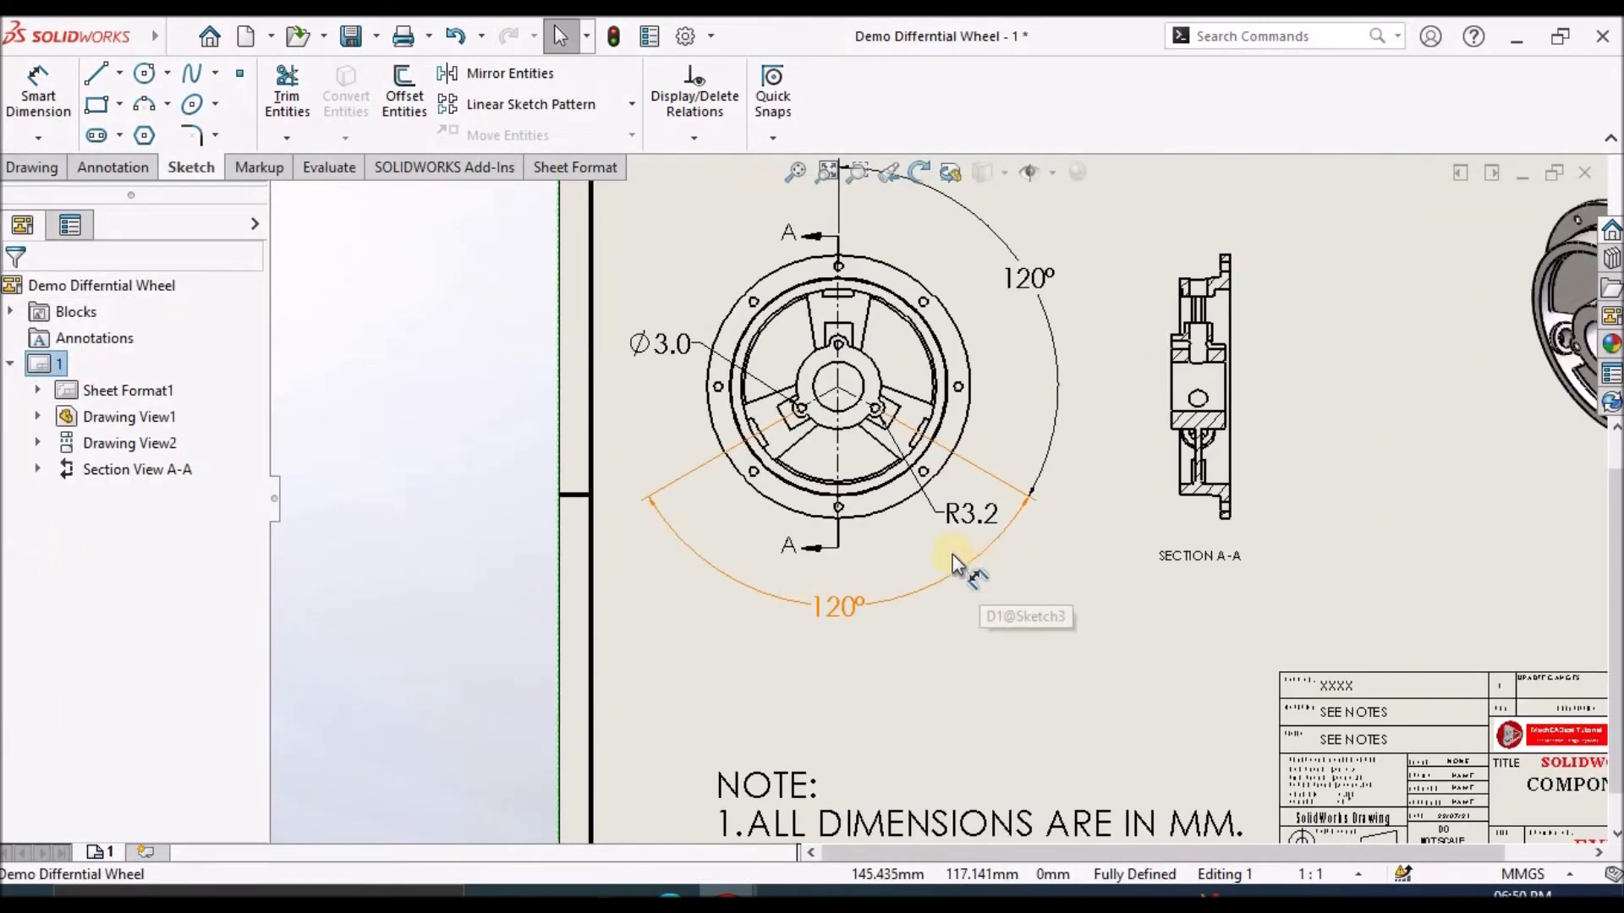
left_click(652, 351)
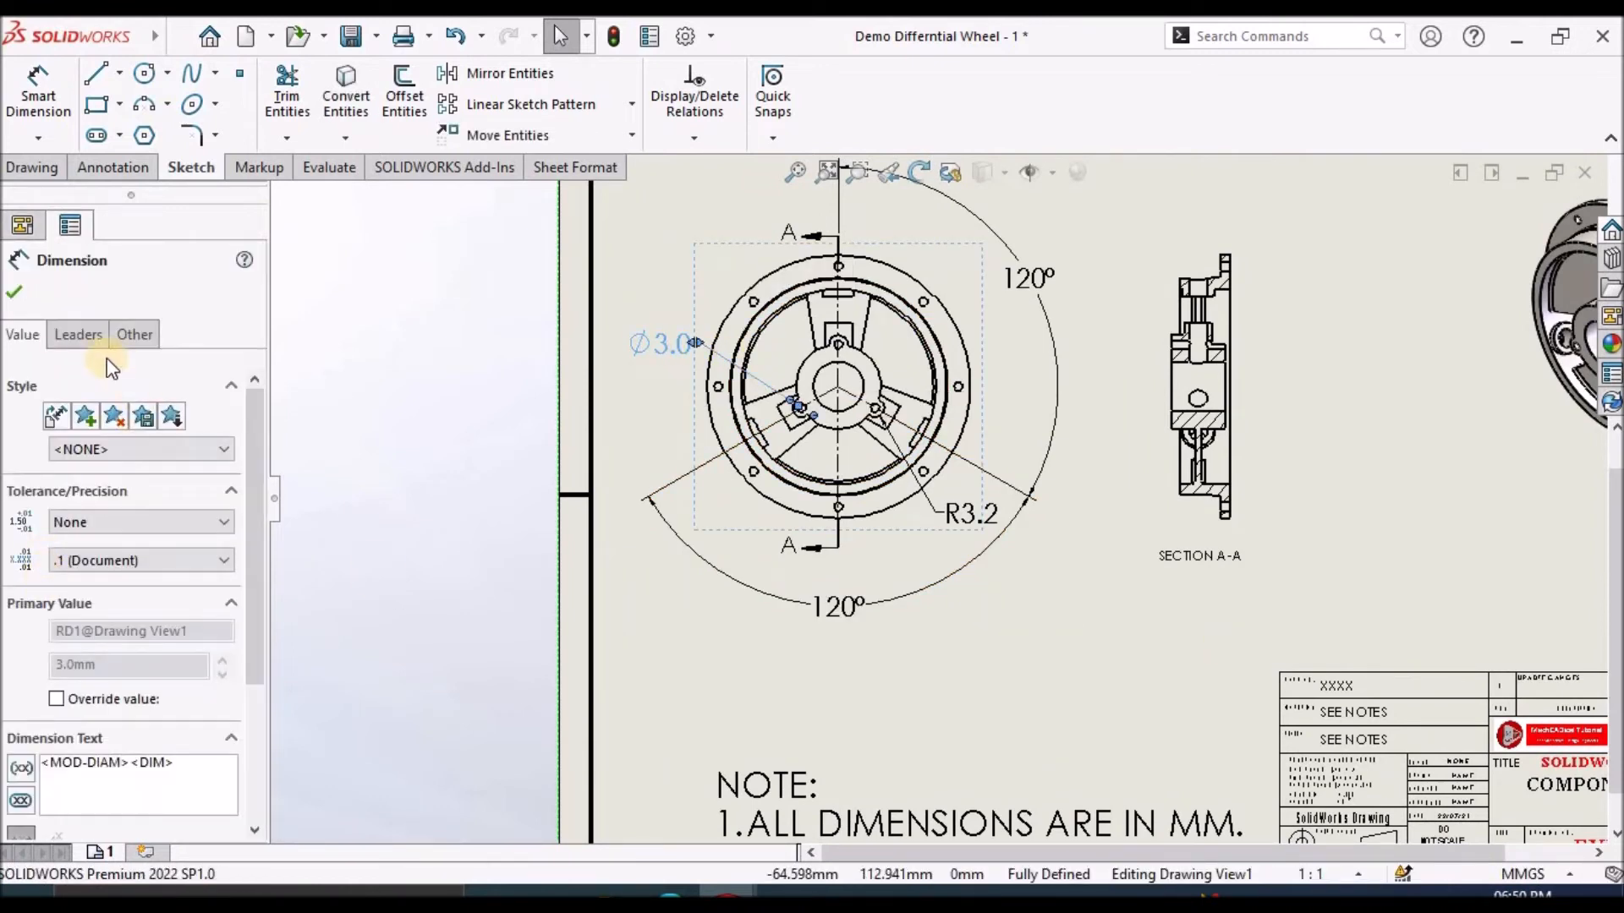
left_click(136, 336)
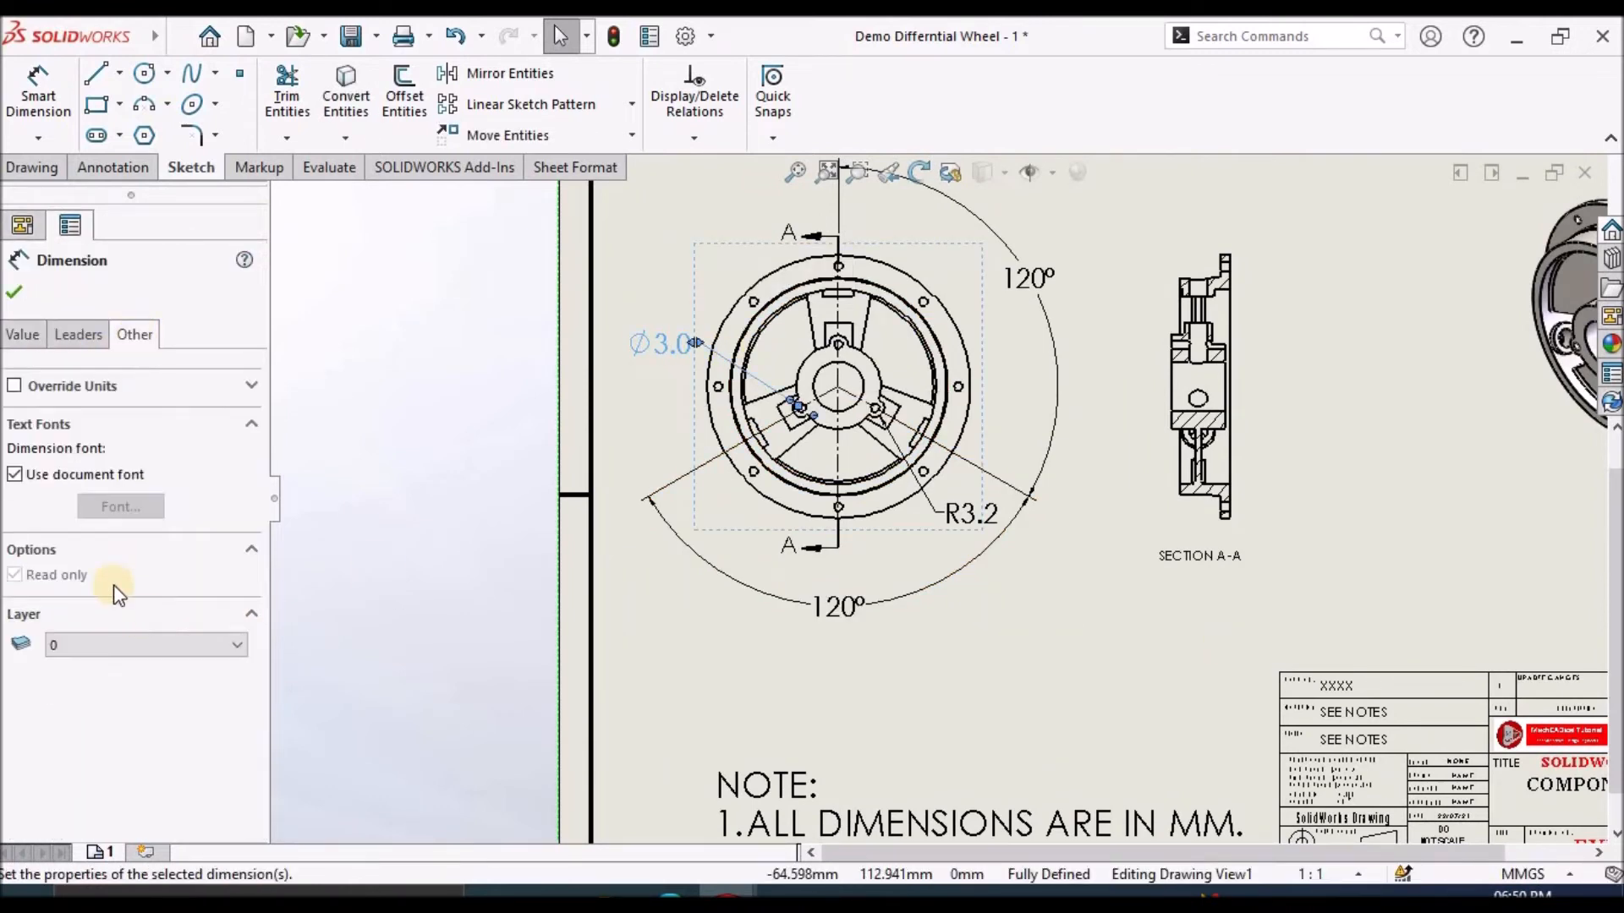
left_click(15, 475)
left_click(105, 506)
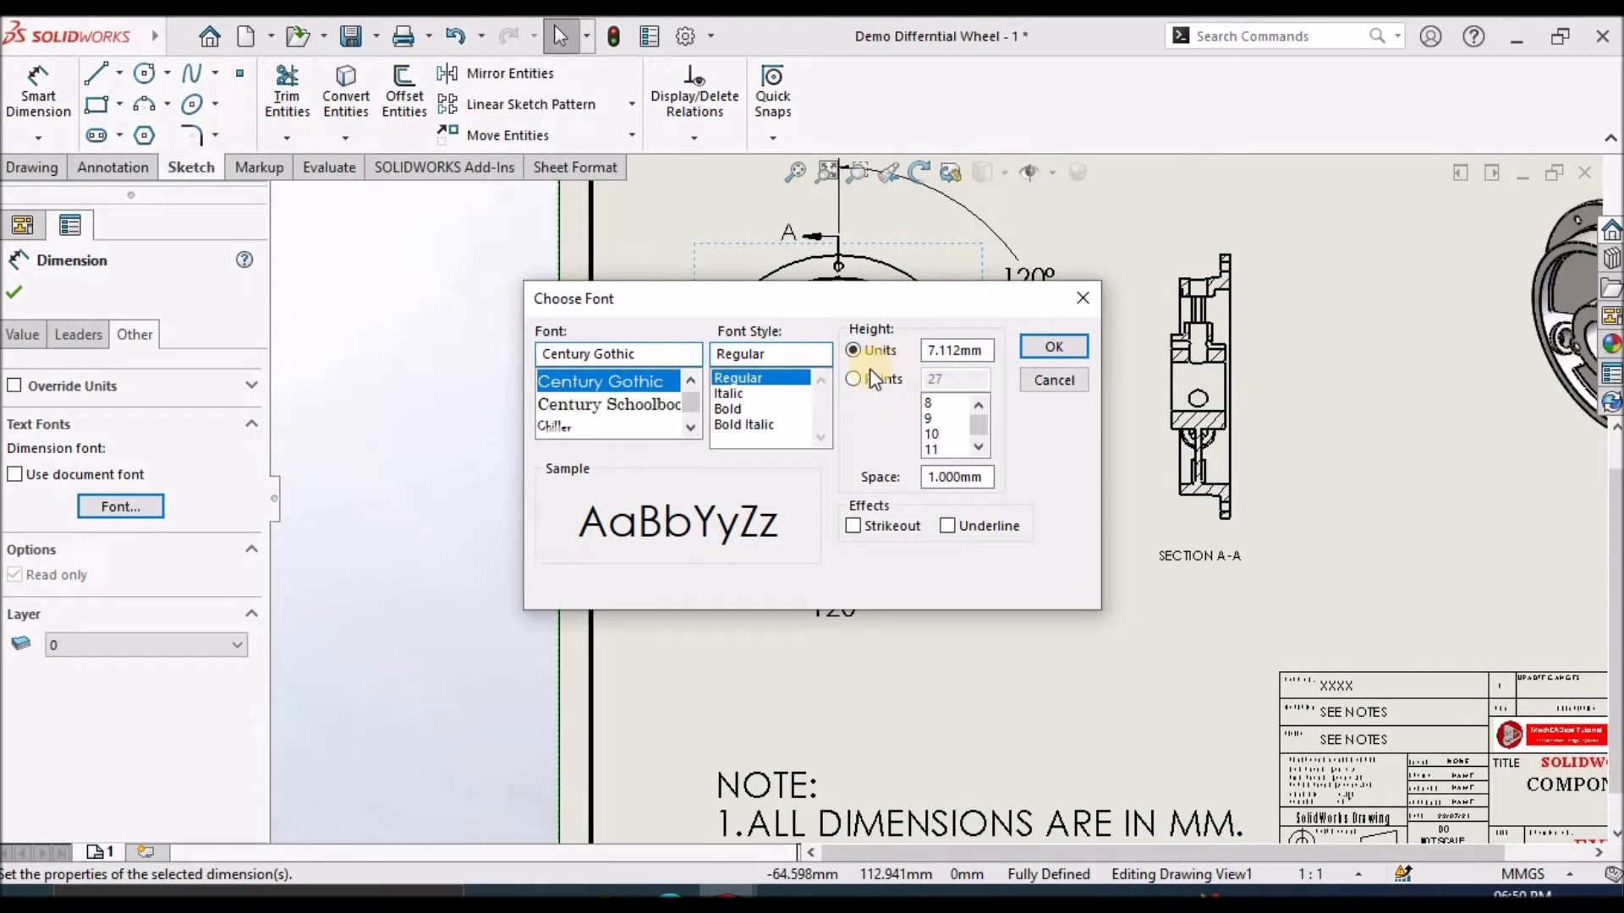
left_click(854, 378)
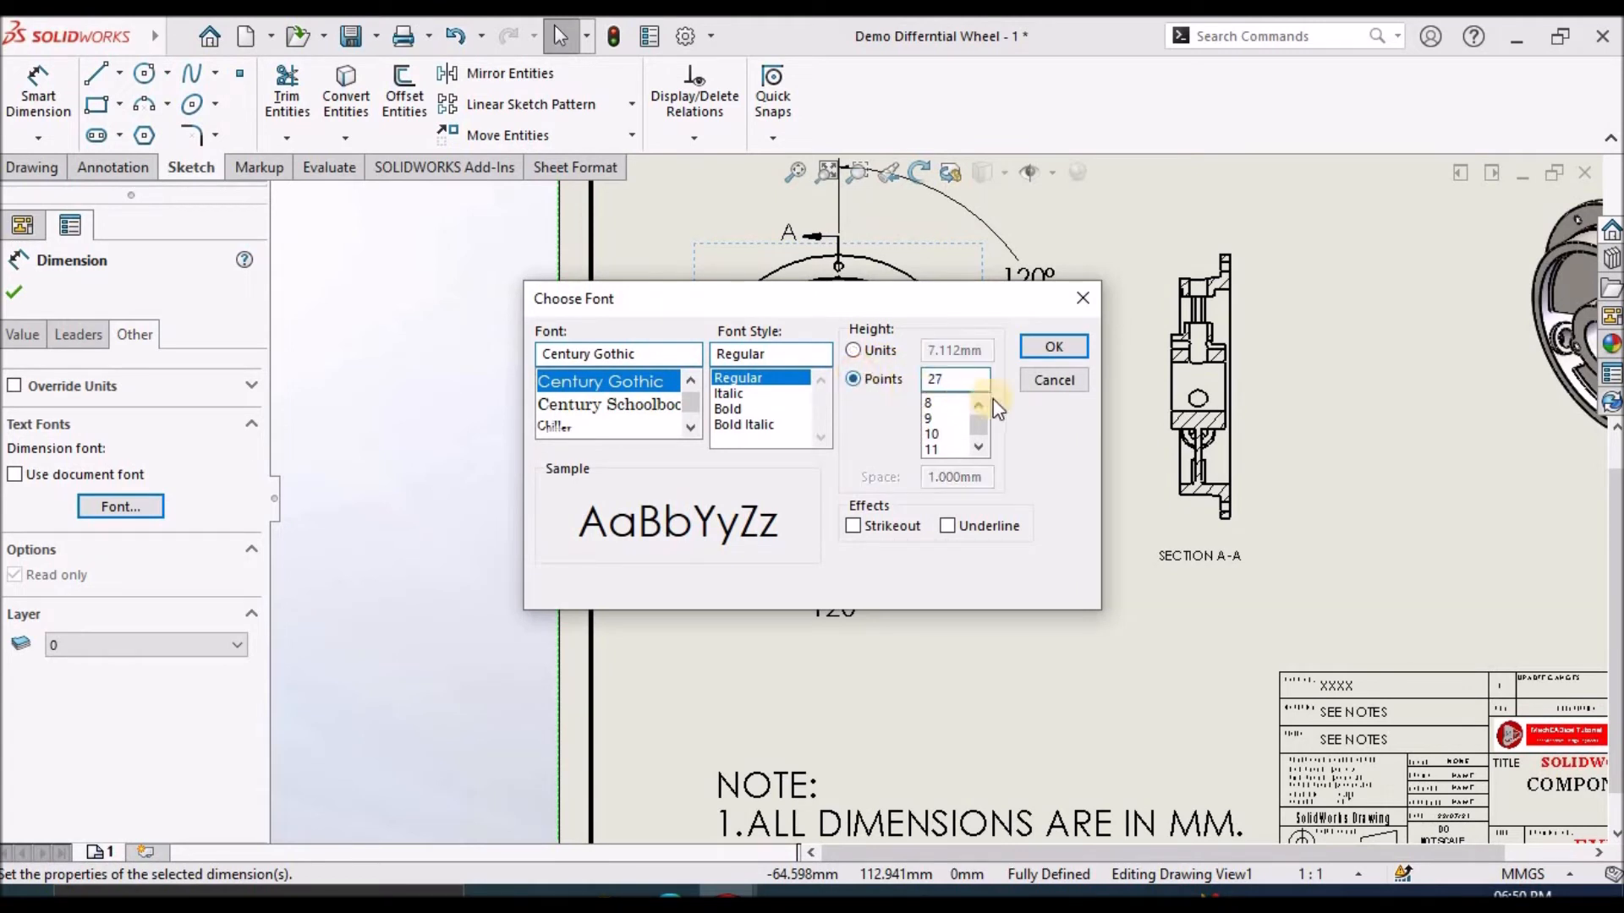
left_click(1051, 380)
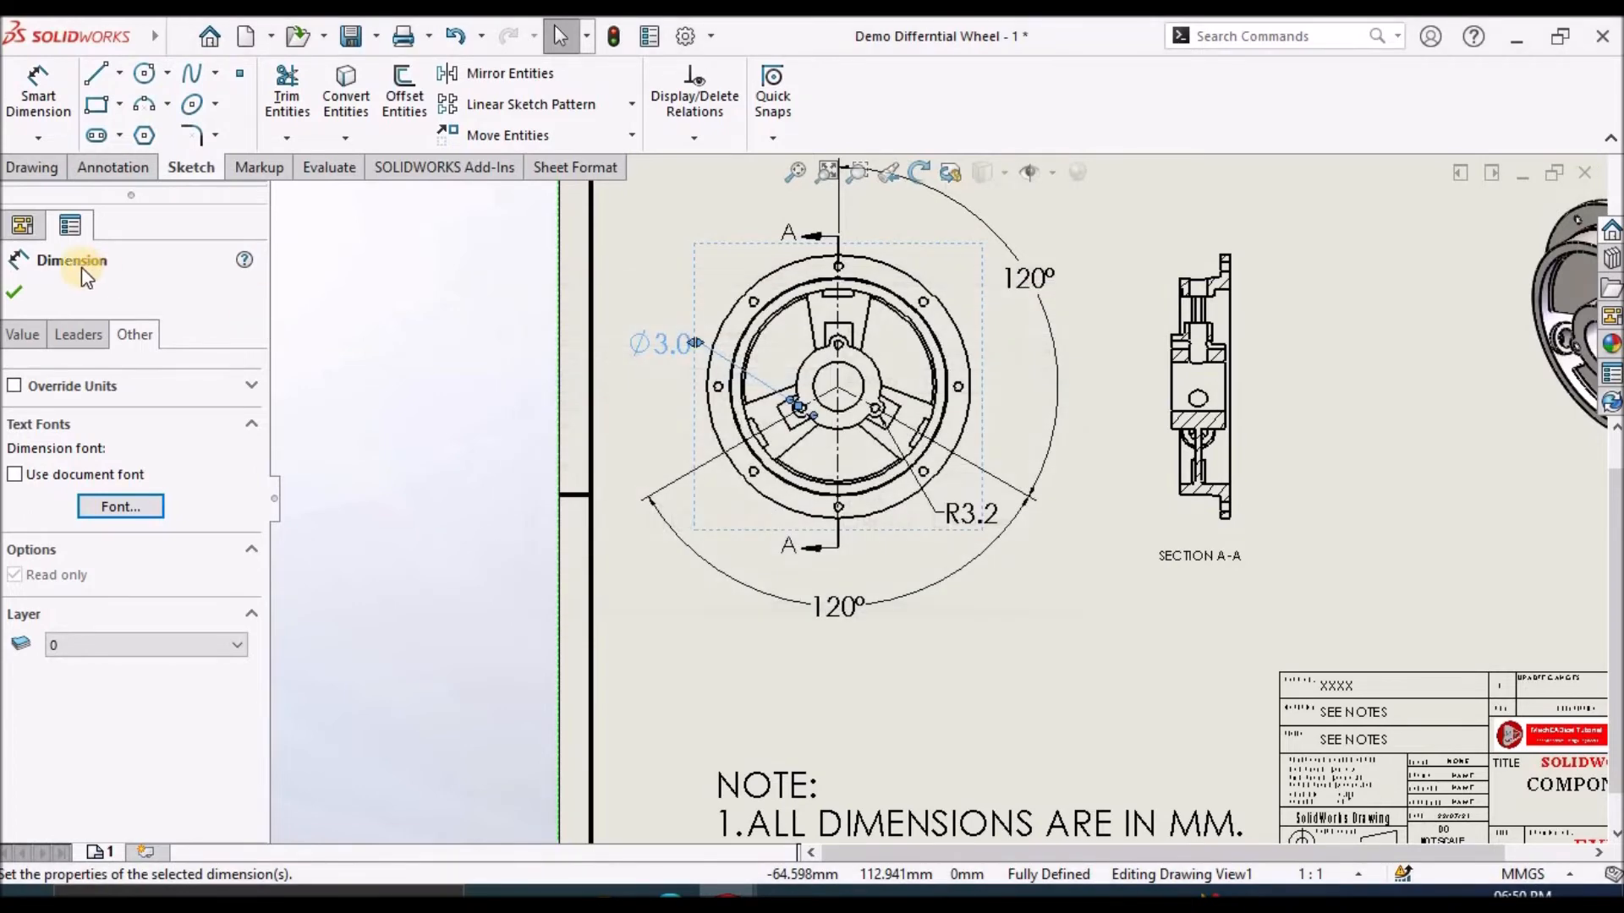
left_click(17, 293)
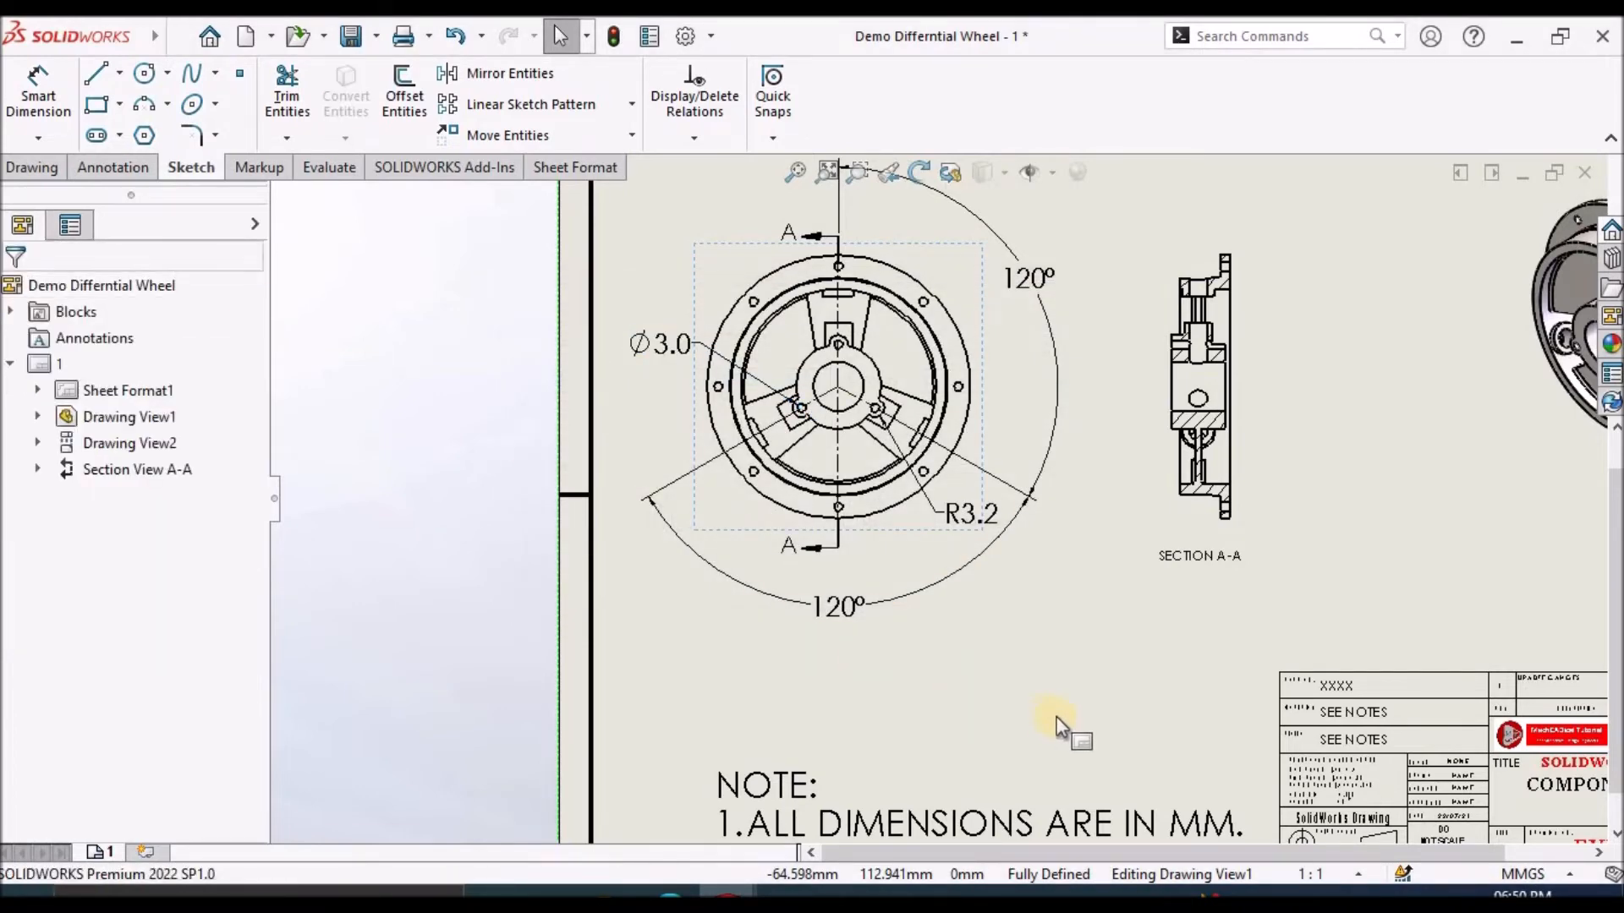
Set the document's dimension text height to 12 points, keeping the Century Gothic Regular font.
left_click(713, 39)
left_click(734, 65)
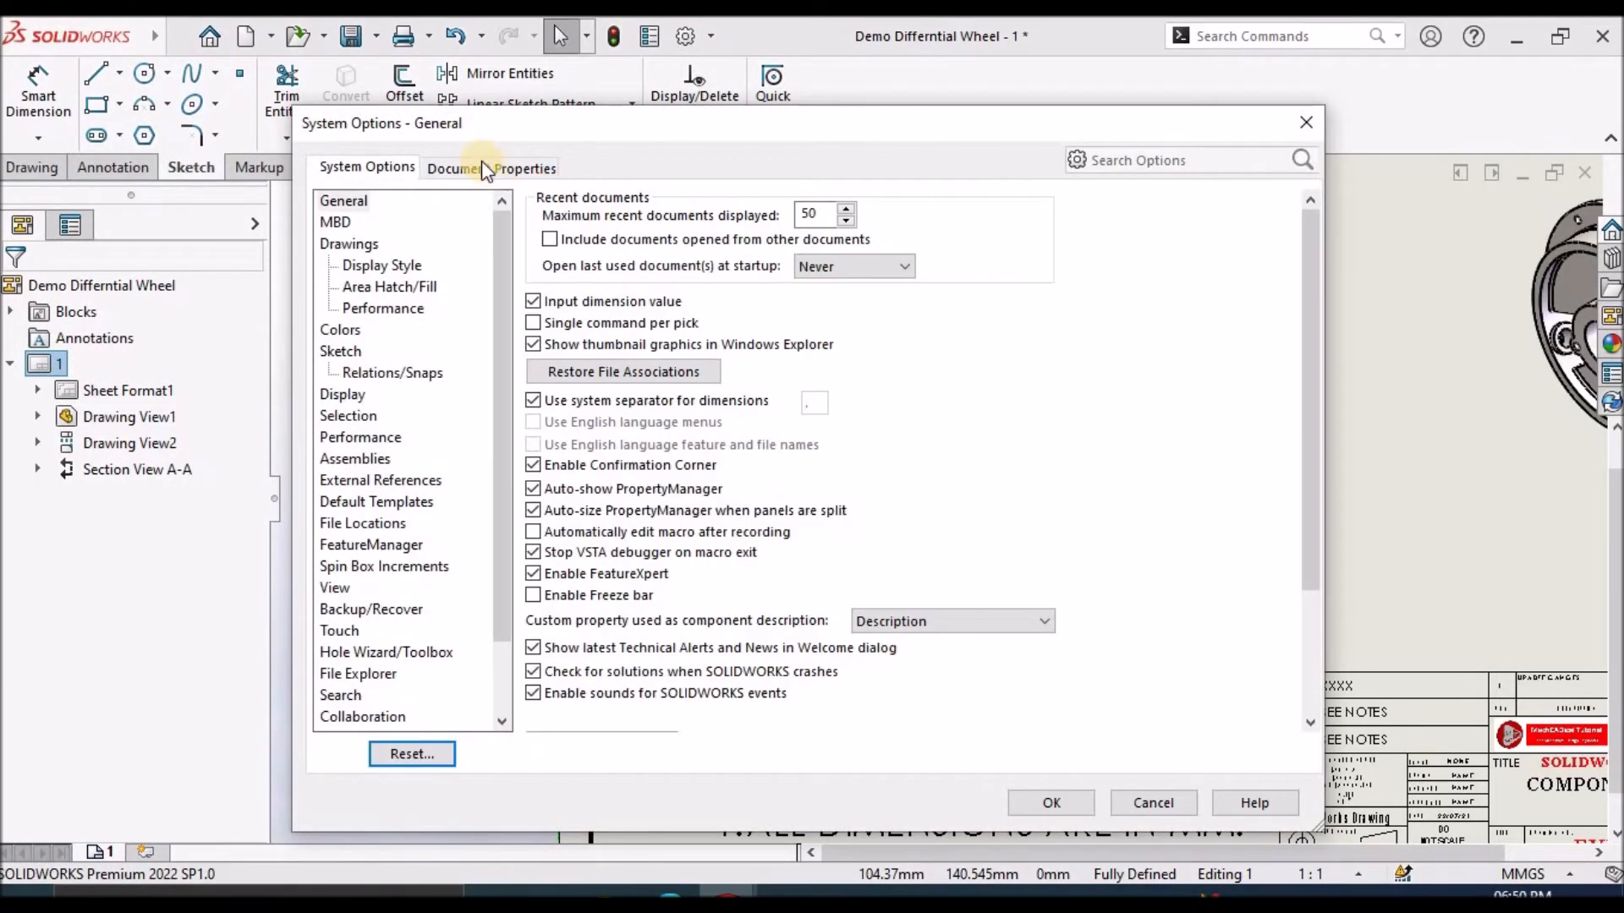
left_click(483, 167)
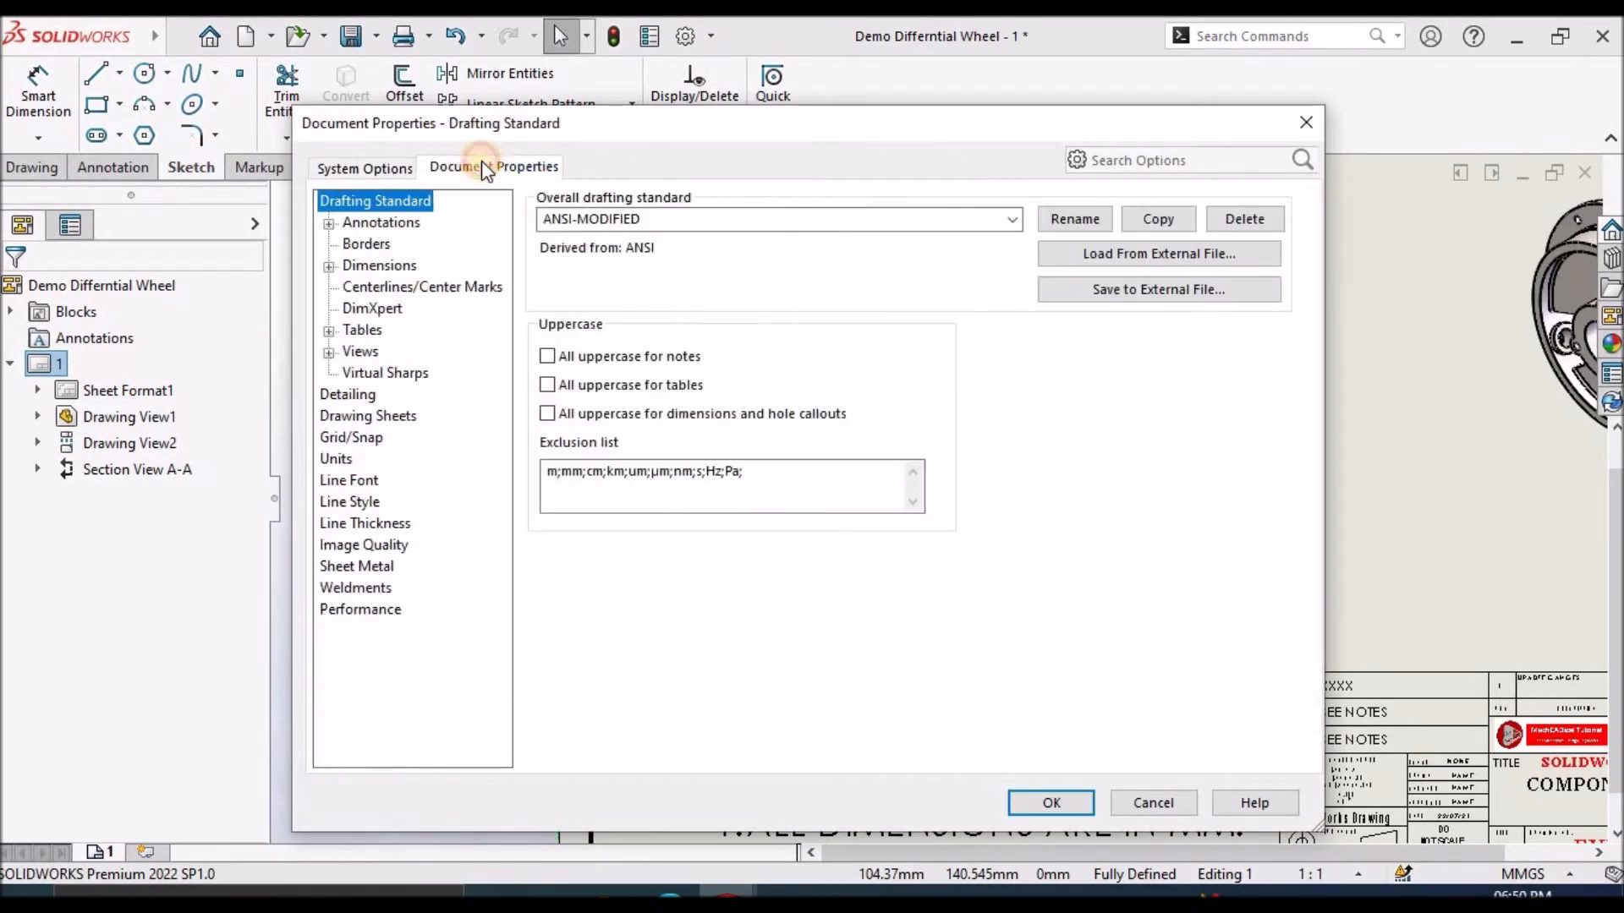
left_click(381, 267)
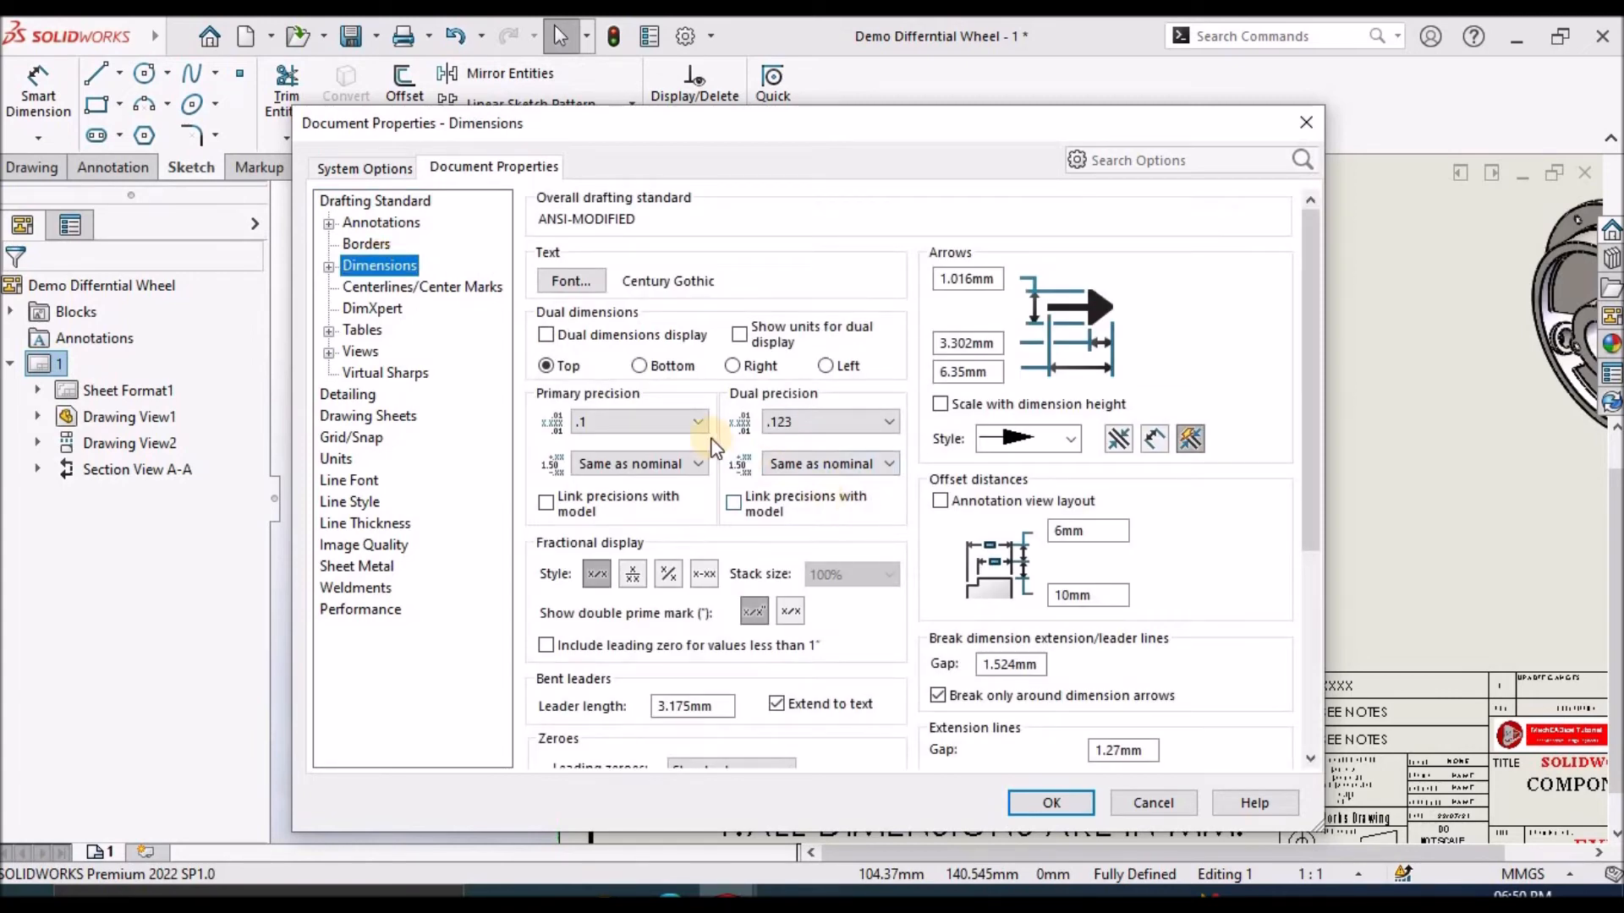
left_click(349, 480)
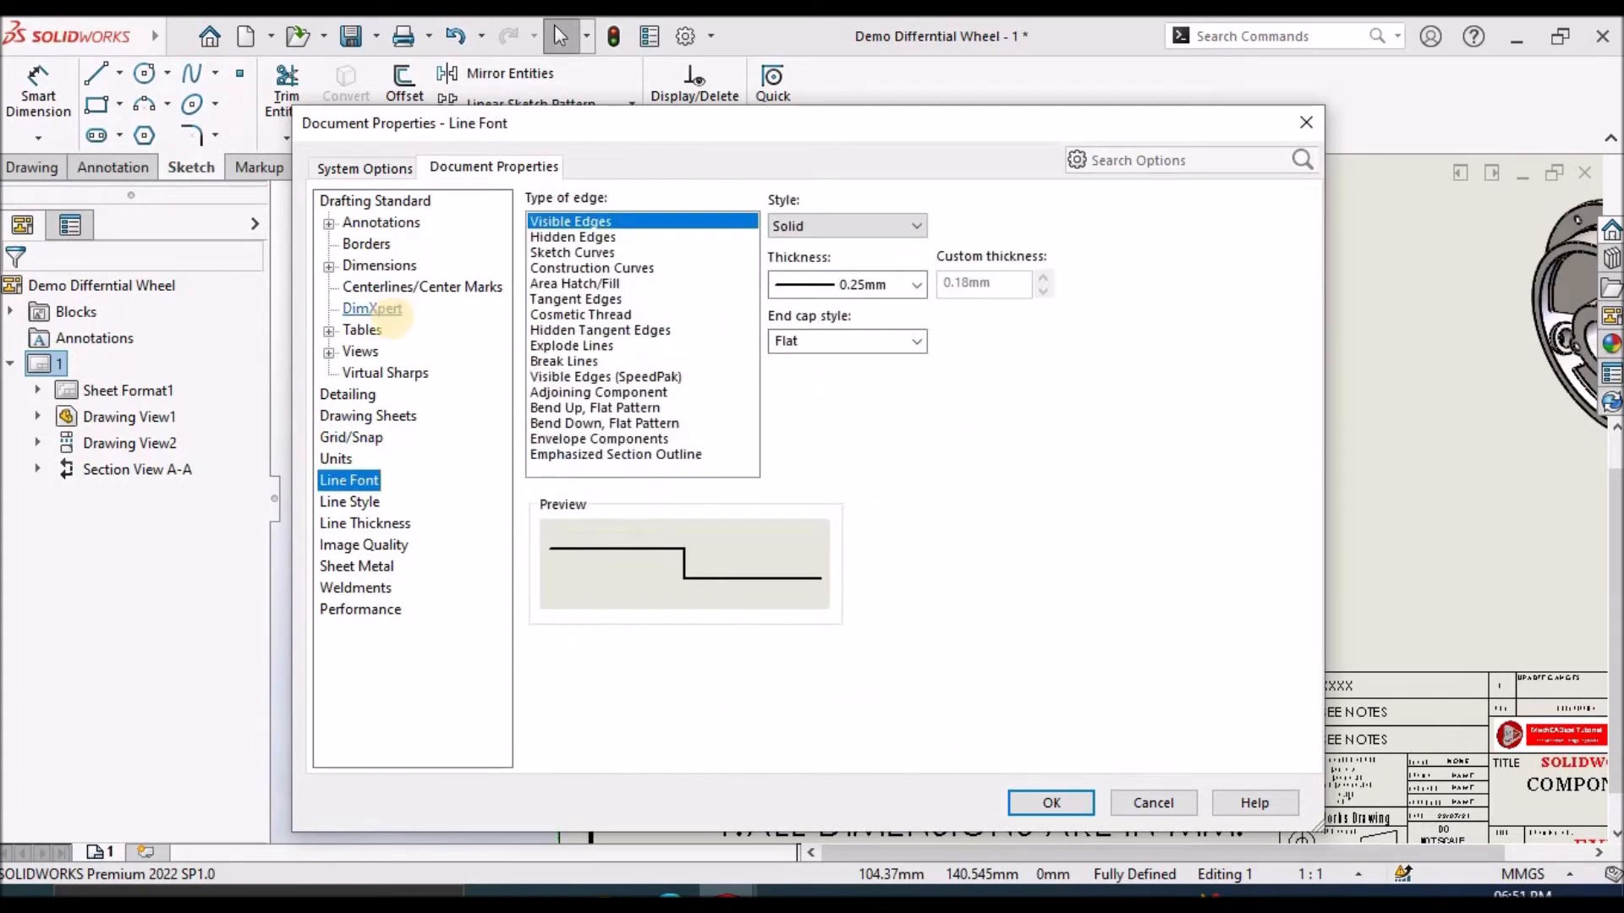
left_click(370, 266)
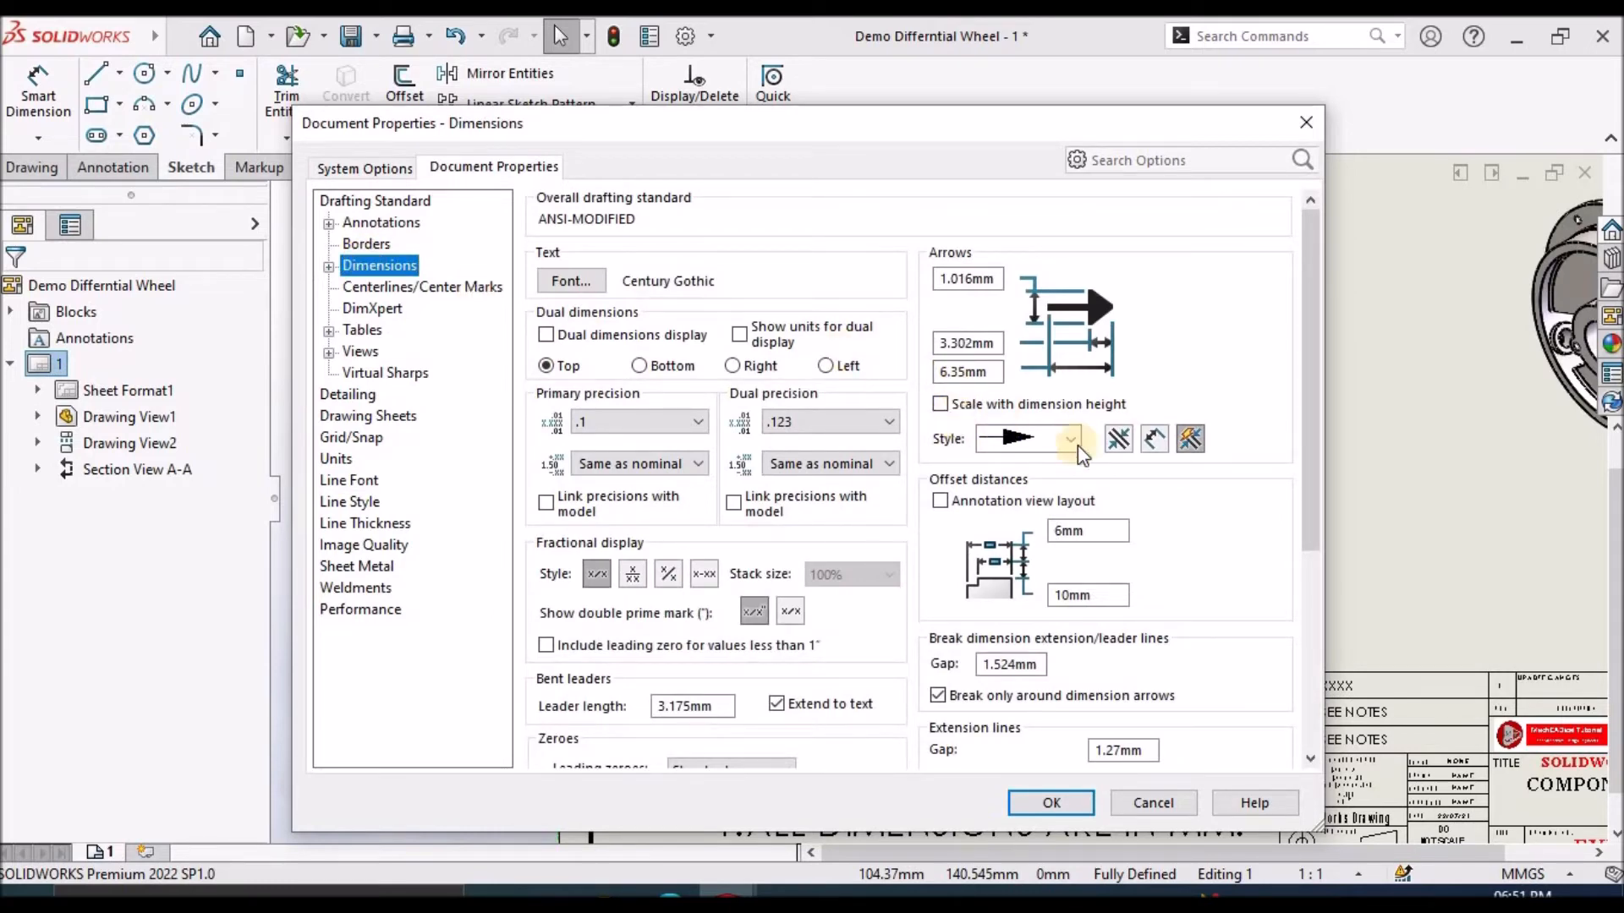
left_click(575, 279)
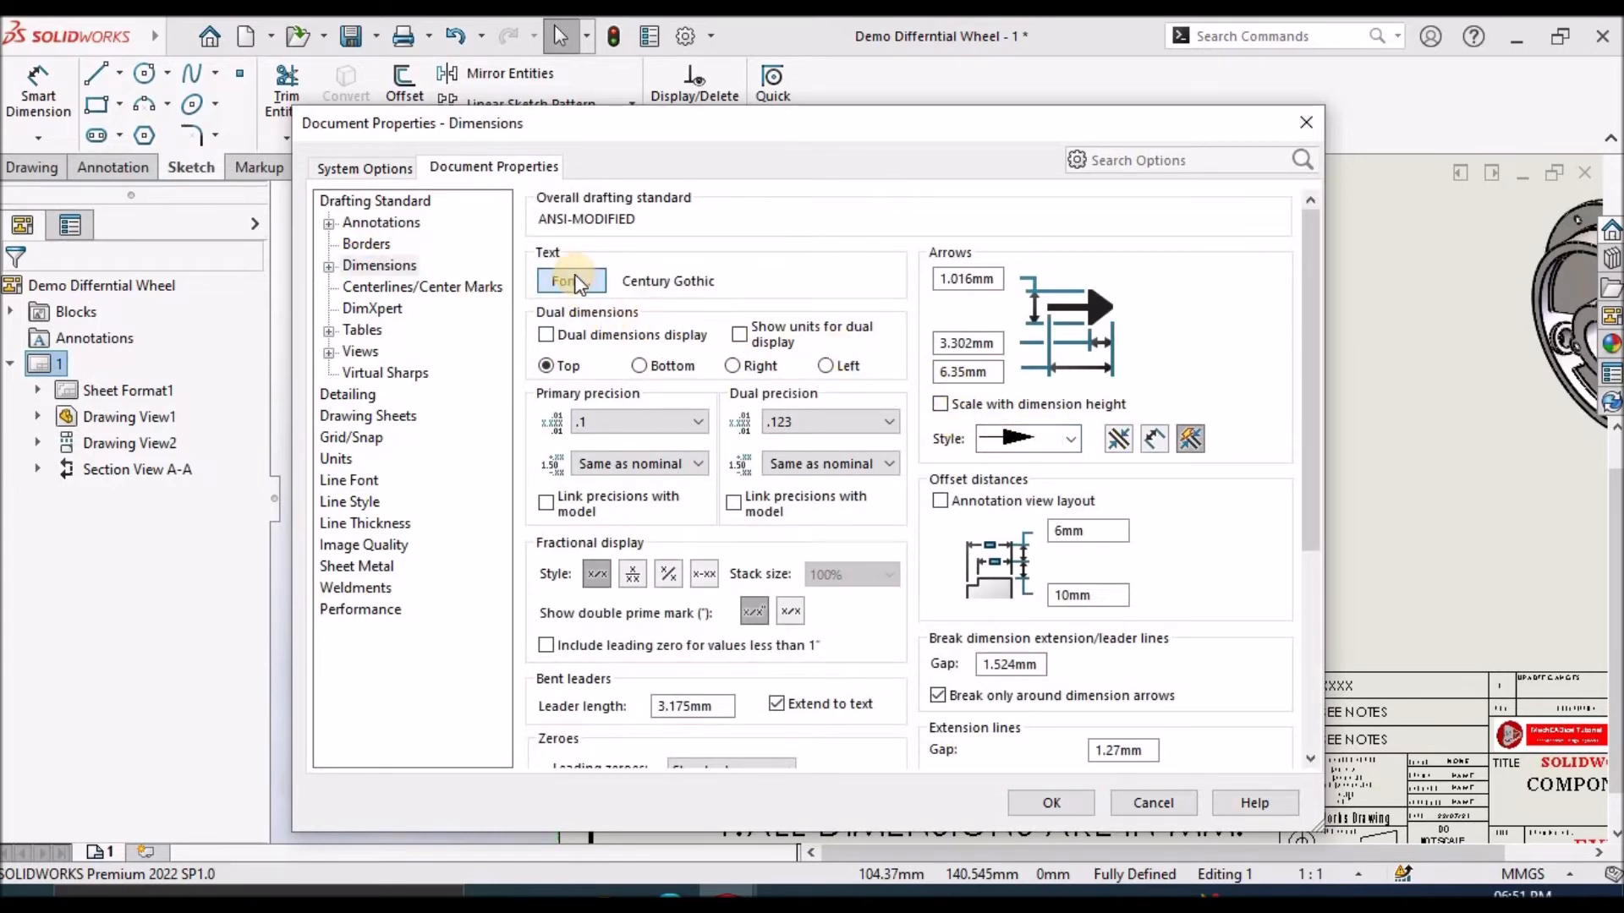
left_click(850, 401)
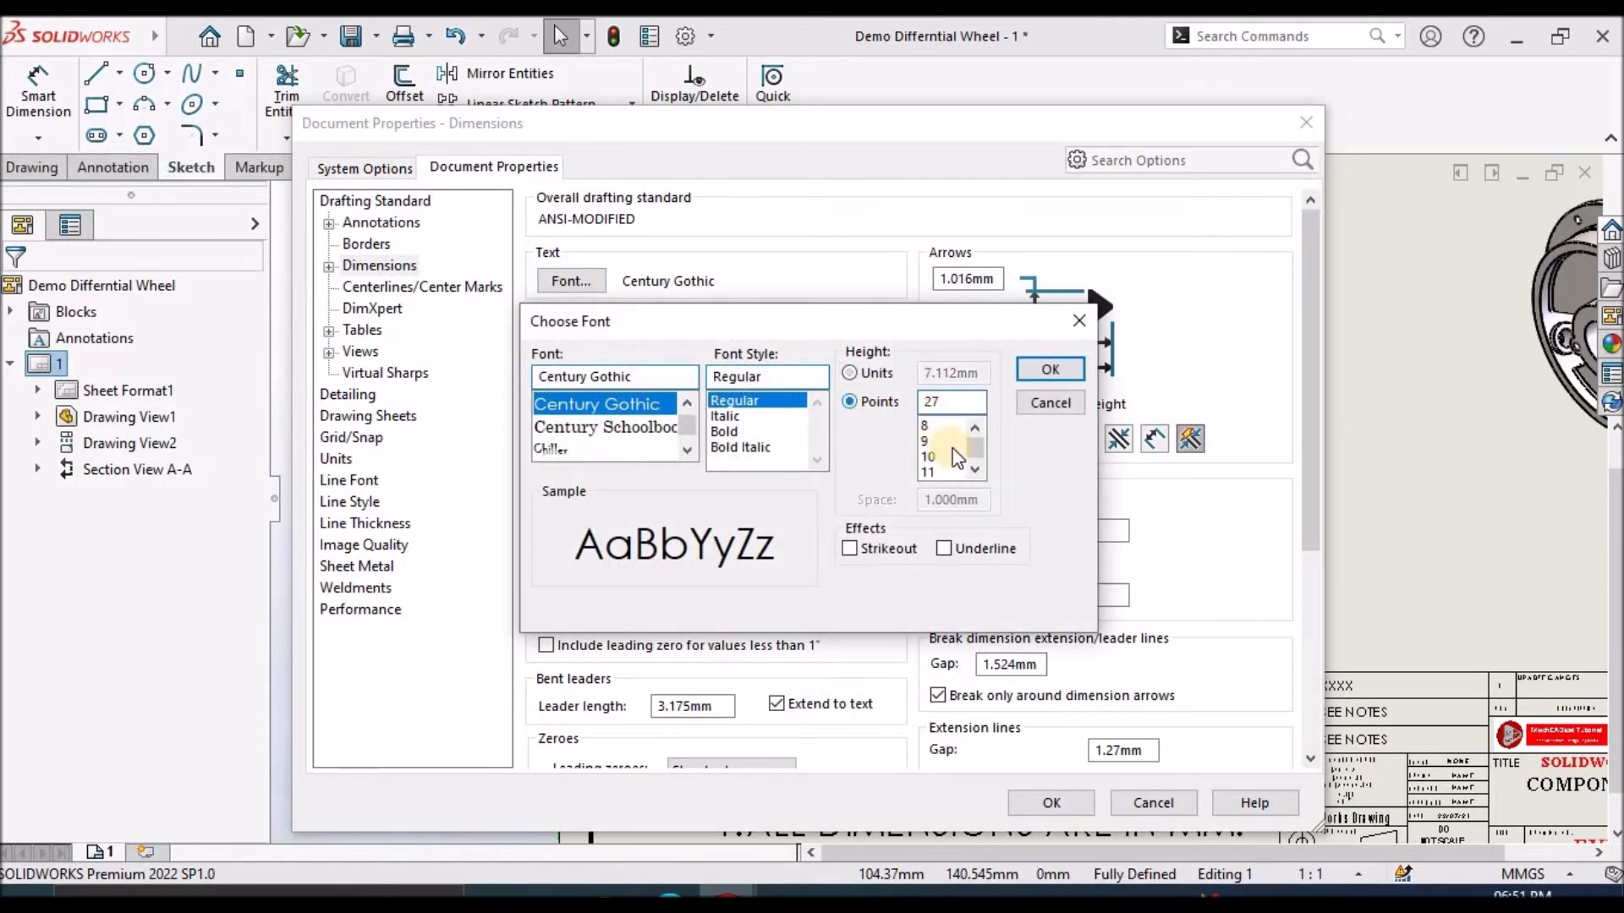
left_click_drag(973, 448, 984, 480)
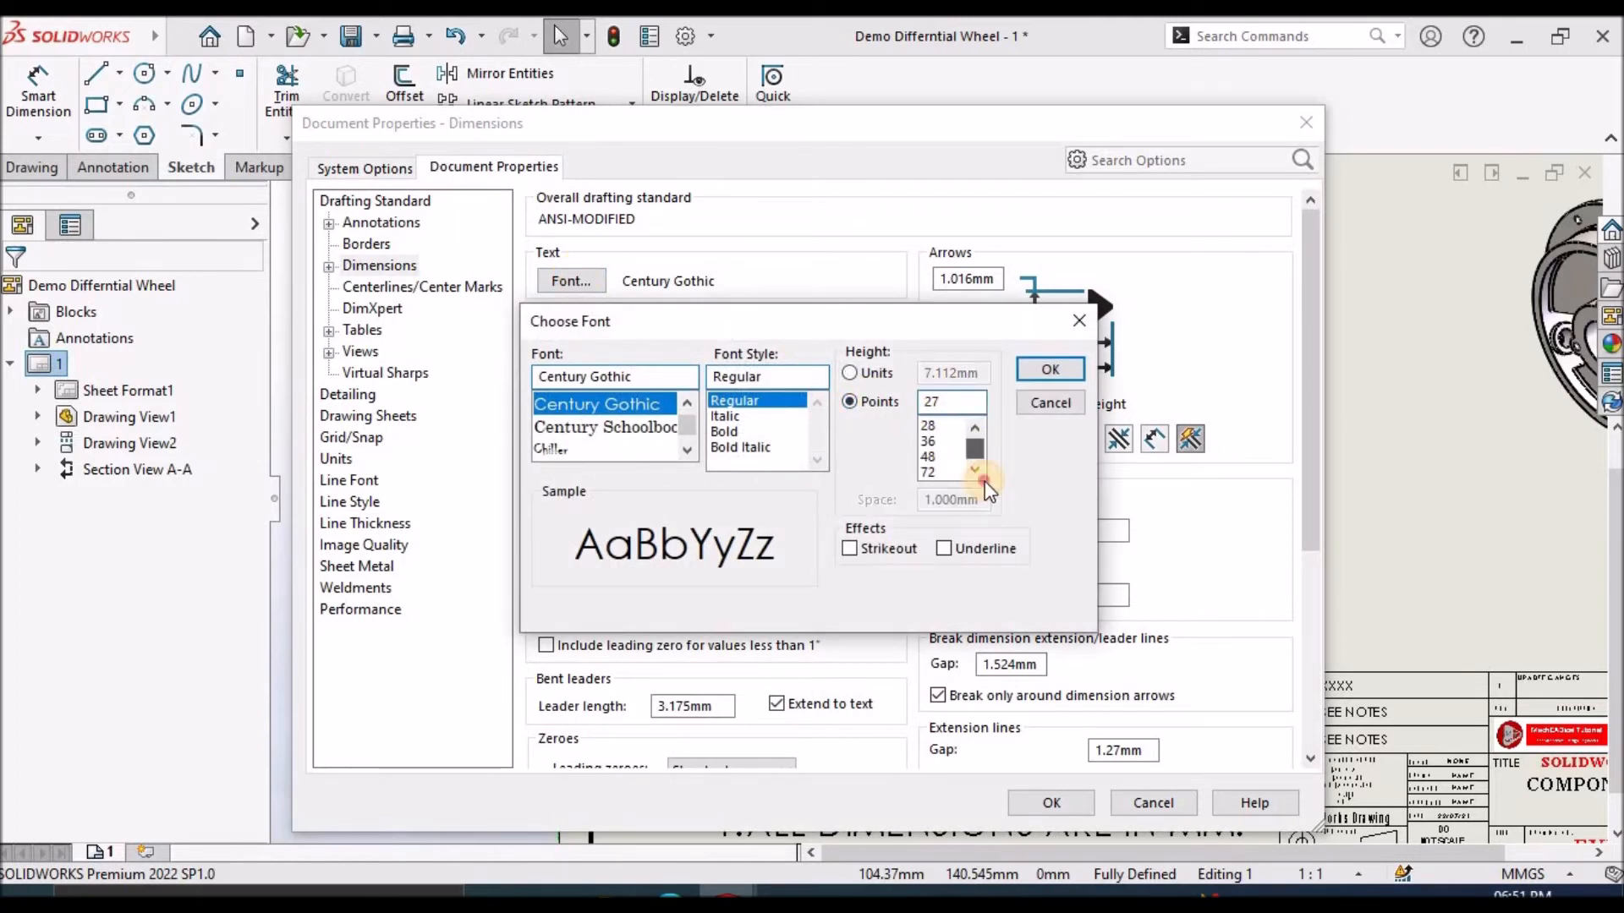
left_click(974, 424)
left_click_drag(975, 424, 975, 424)
left_click(964, 401)
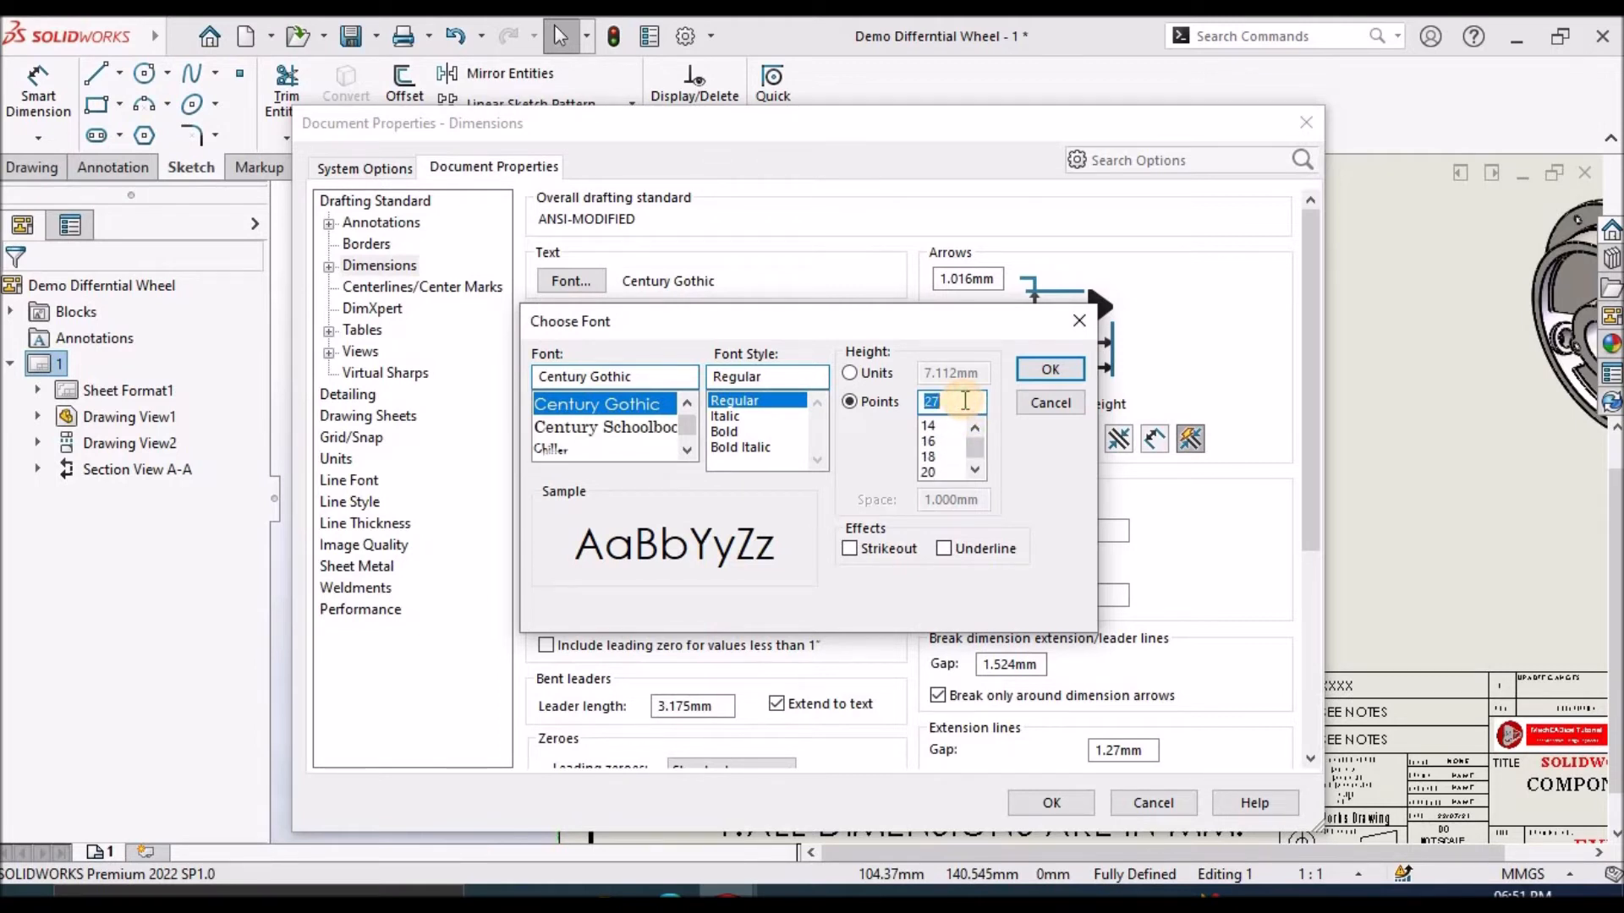
type("12")
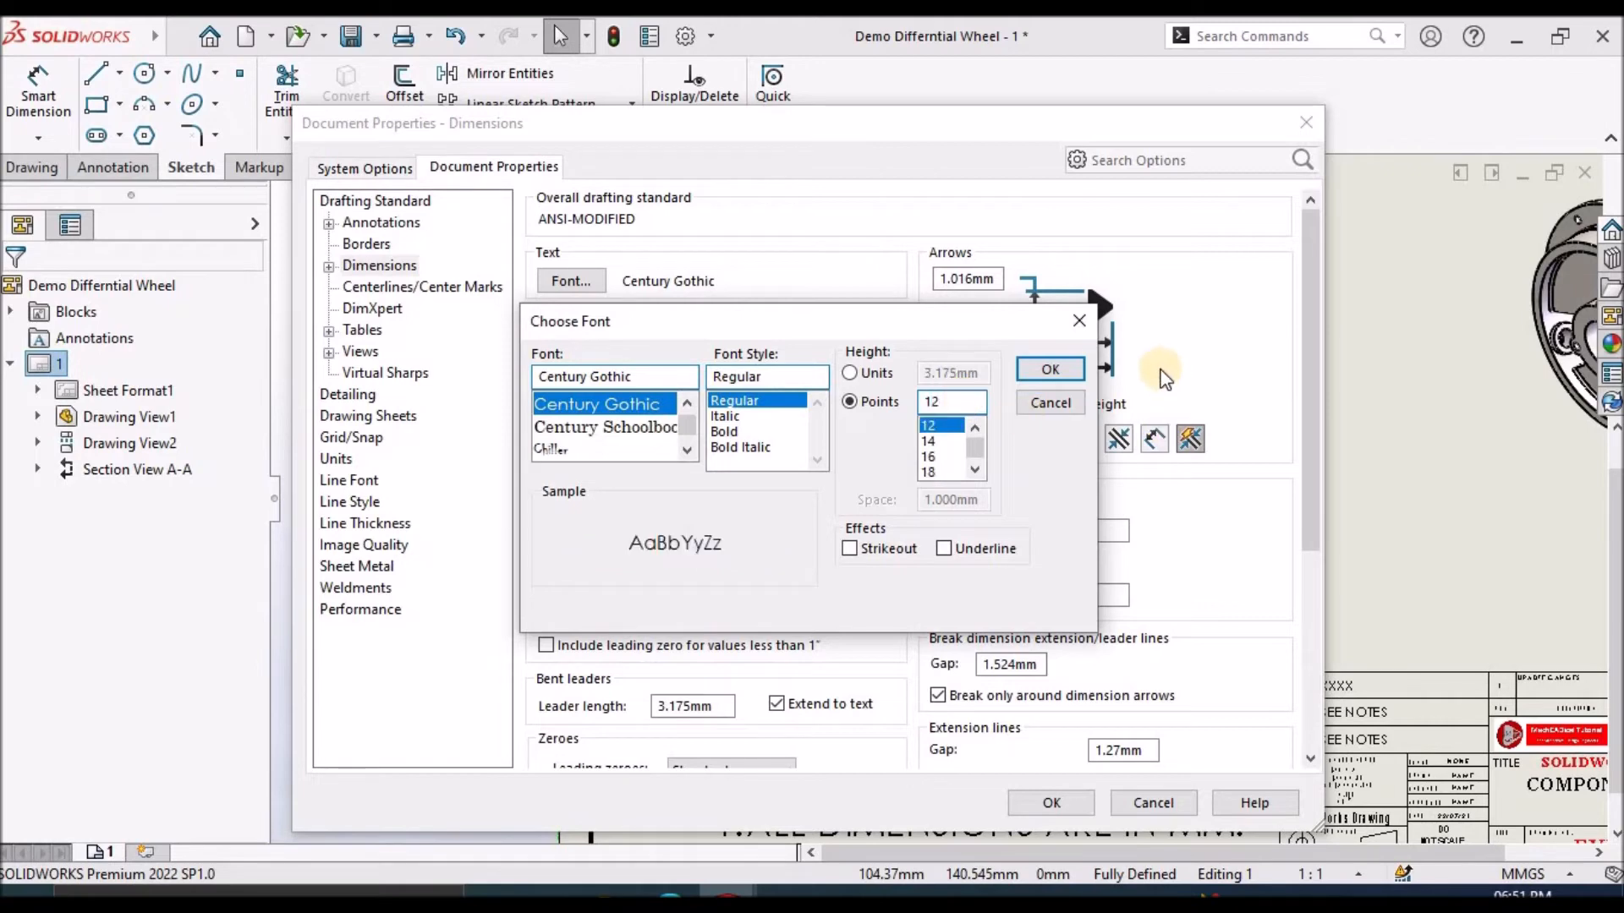
left_click(1033, 377)
left_click(1047, 810)
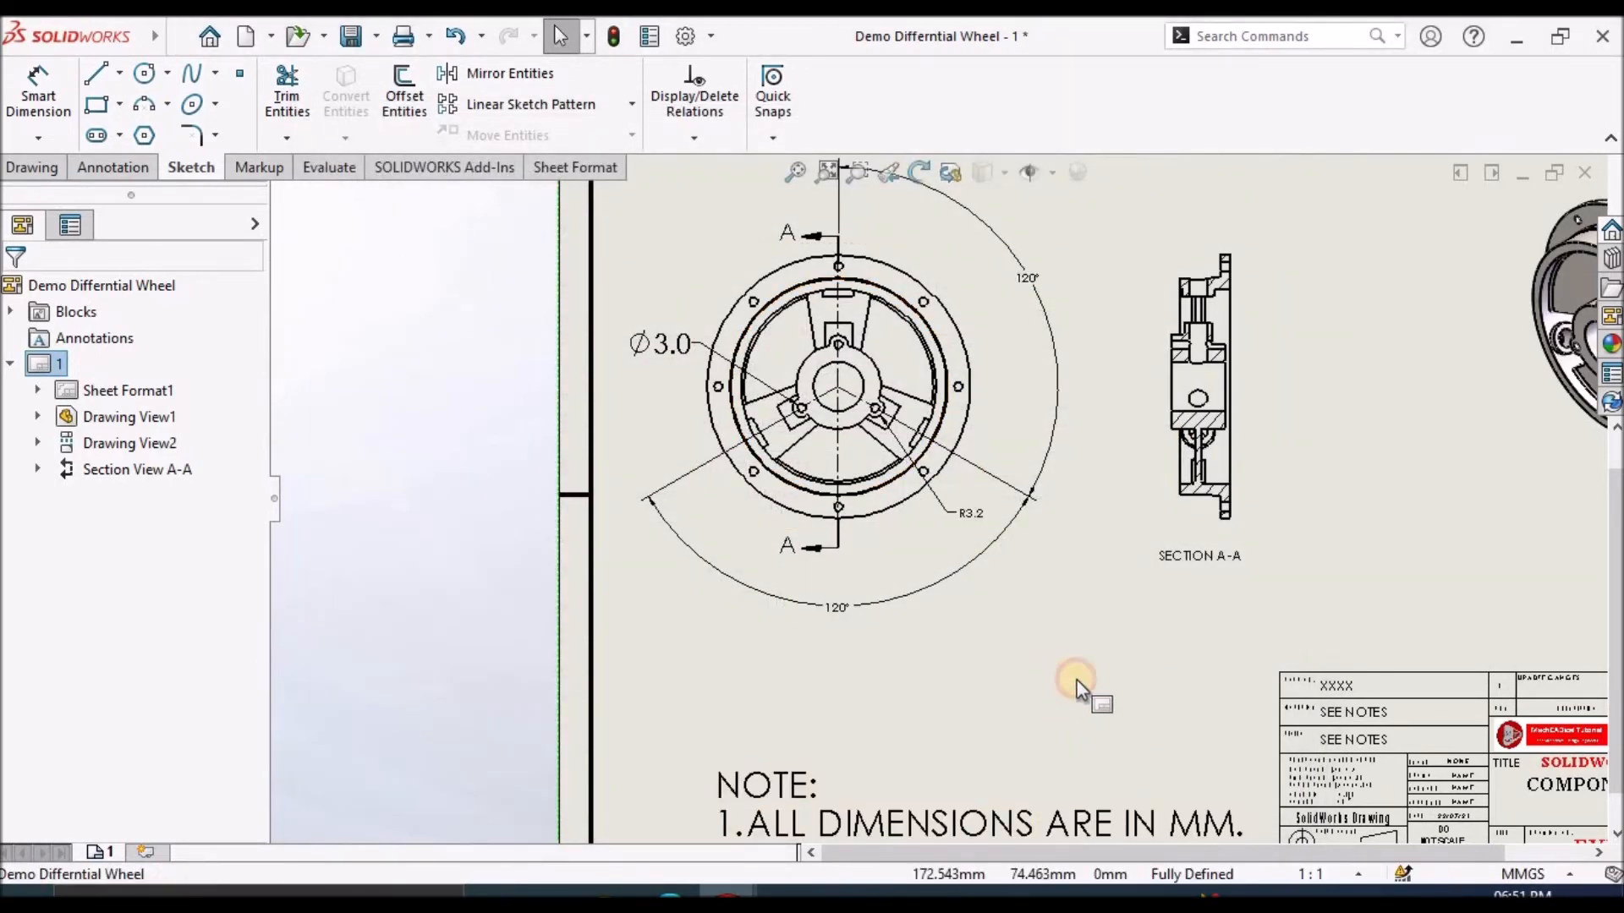
Restore the document font for the diameter dimension of the hub's lower-left small hole.
left_click(869, 398)
scroll(870, 398, "down", 3)
left_click(677, 372)
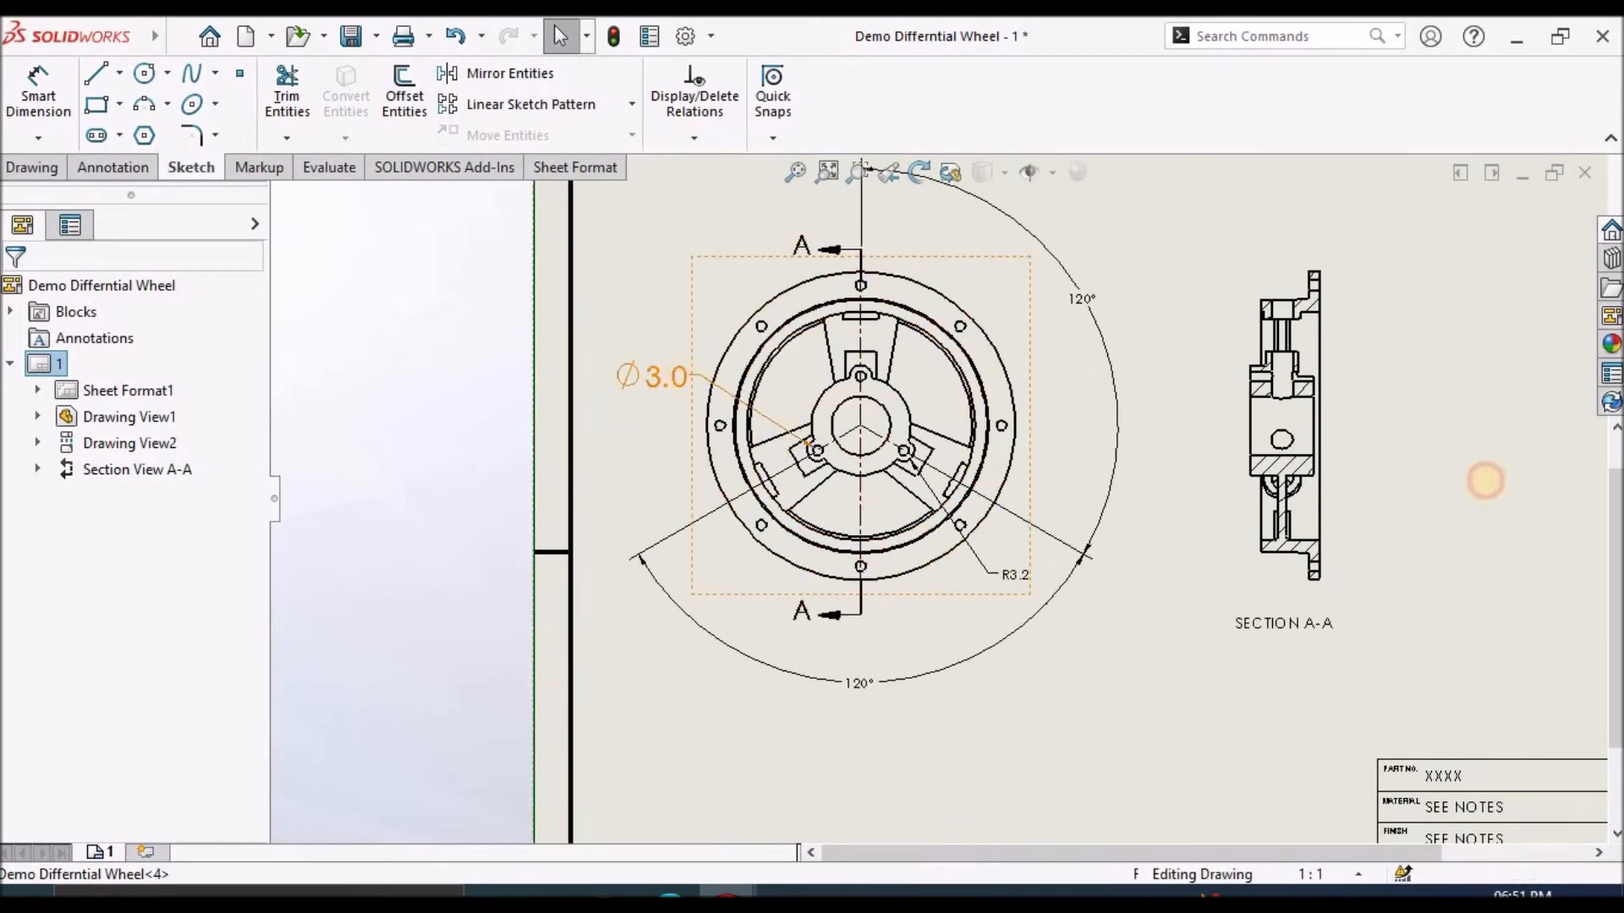
left_click(132, 334)
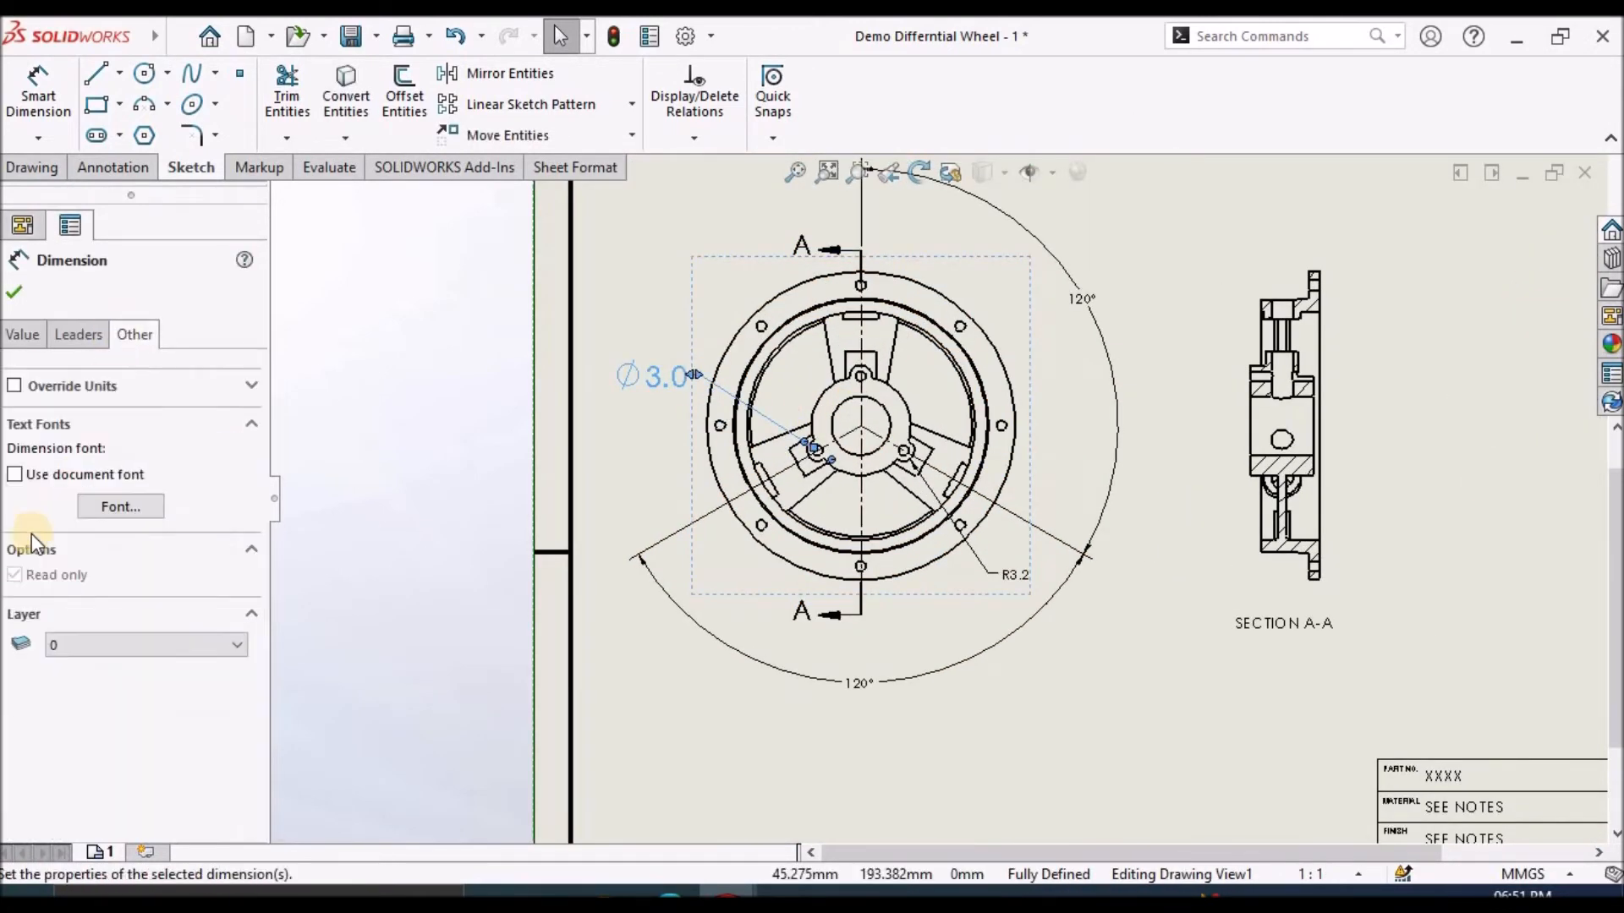
left_click(14, 475)
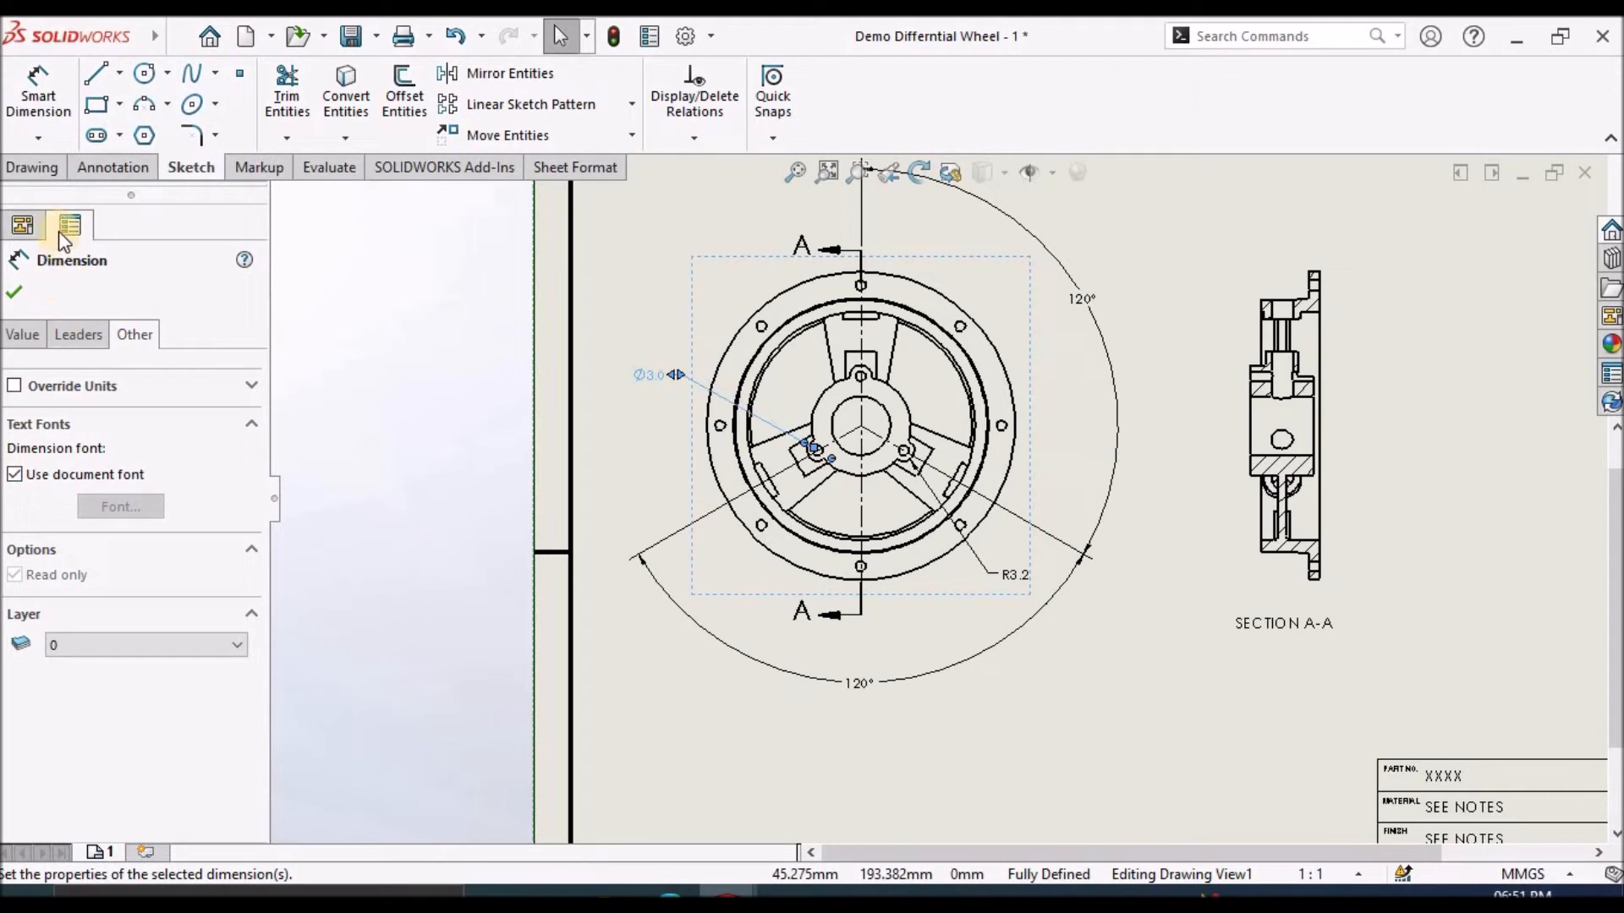
left_click(32, 289)
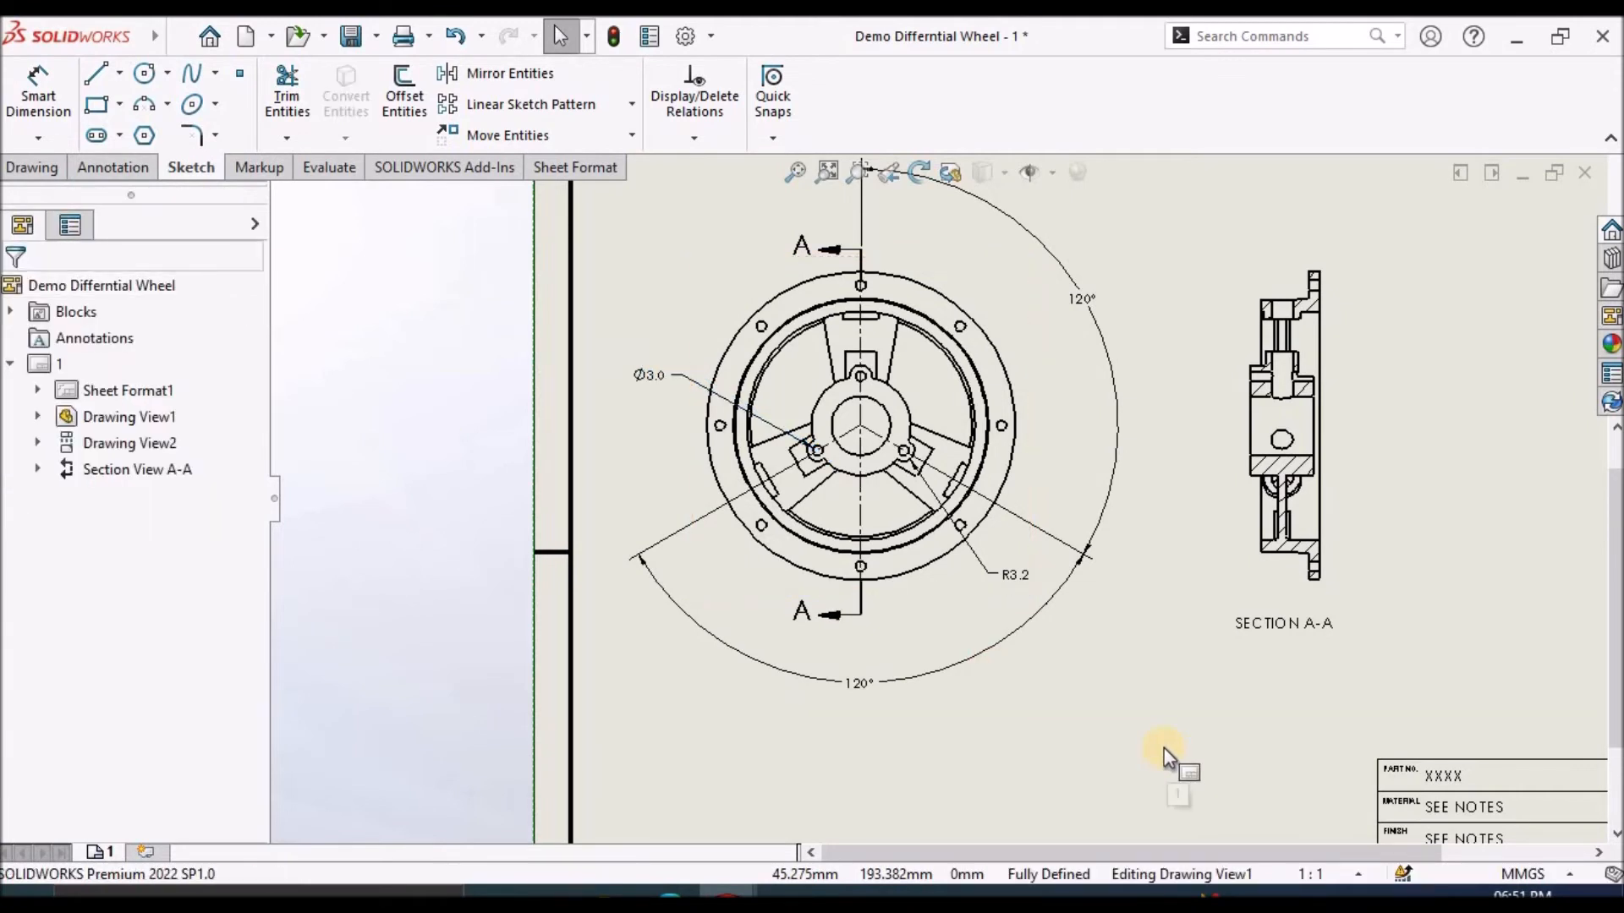
Dimension the width of the small rectangular tab at the inner rim's top, placing the text above the wheel, left of the extension lines.
scroll(982, 441, "down", 2)
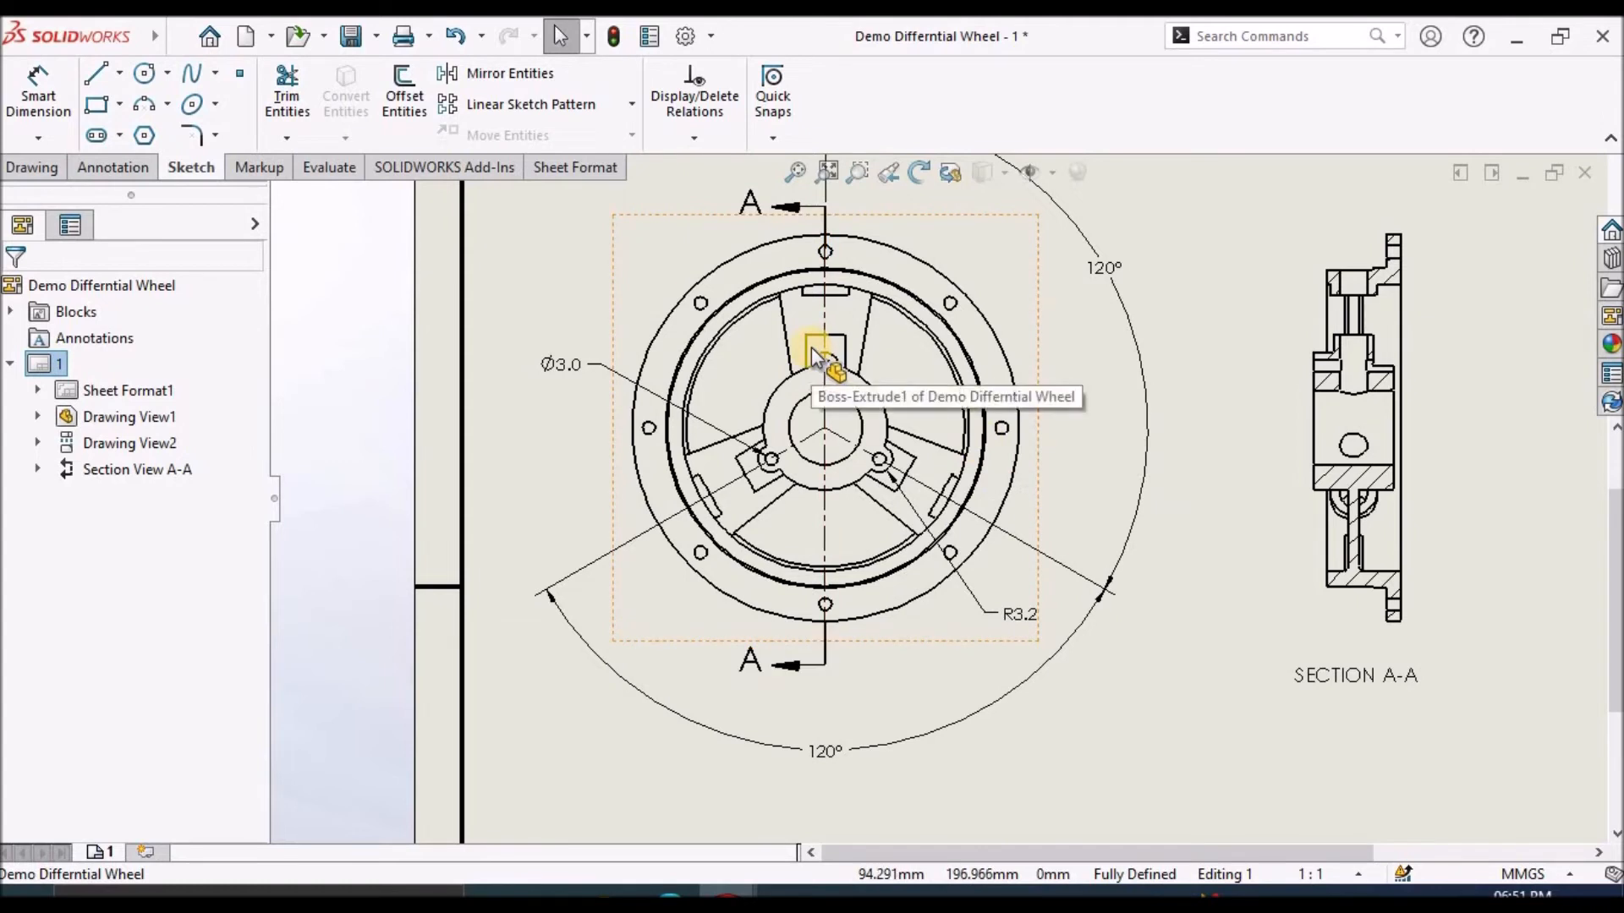
scroll(841, 341, "down", 1)
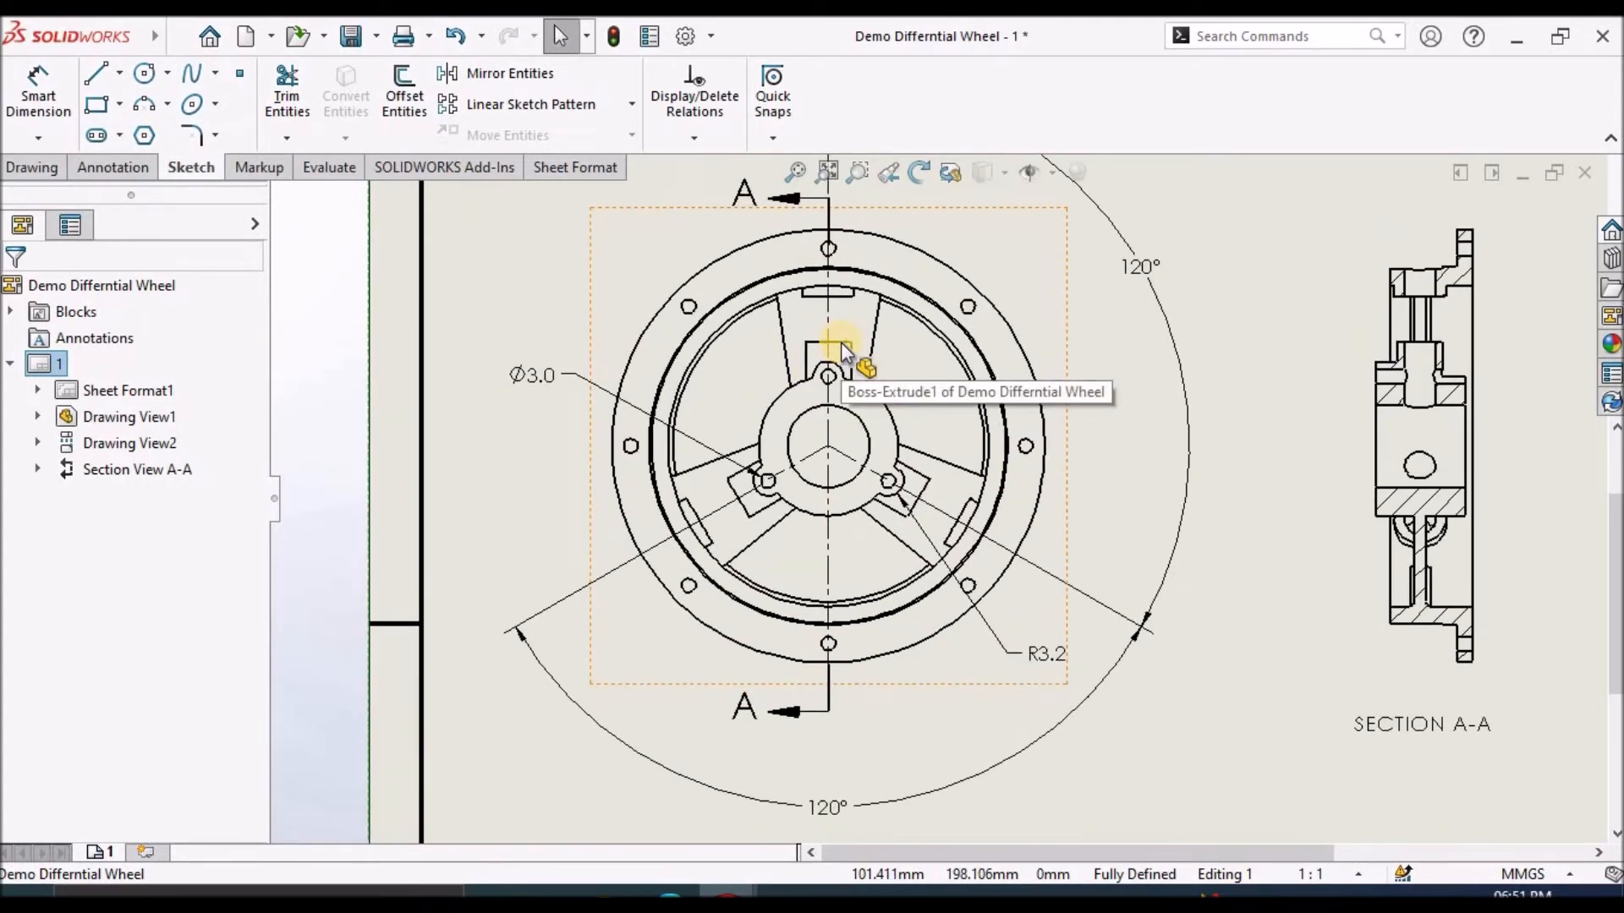
scroll(840, 341, "down", 2)
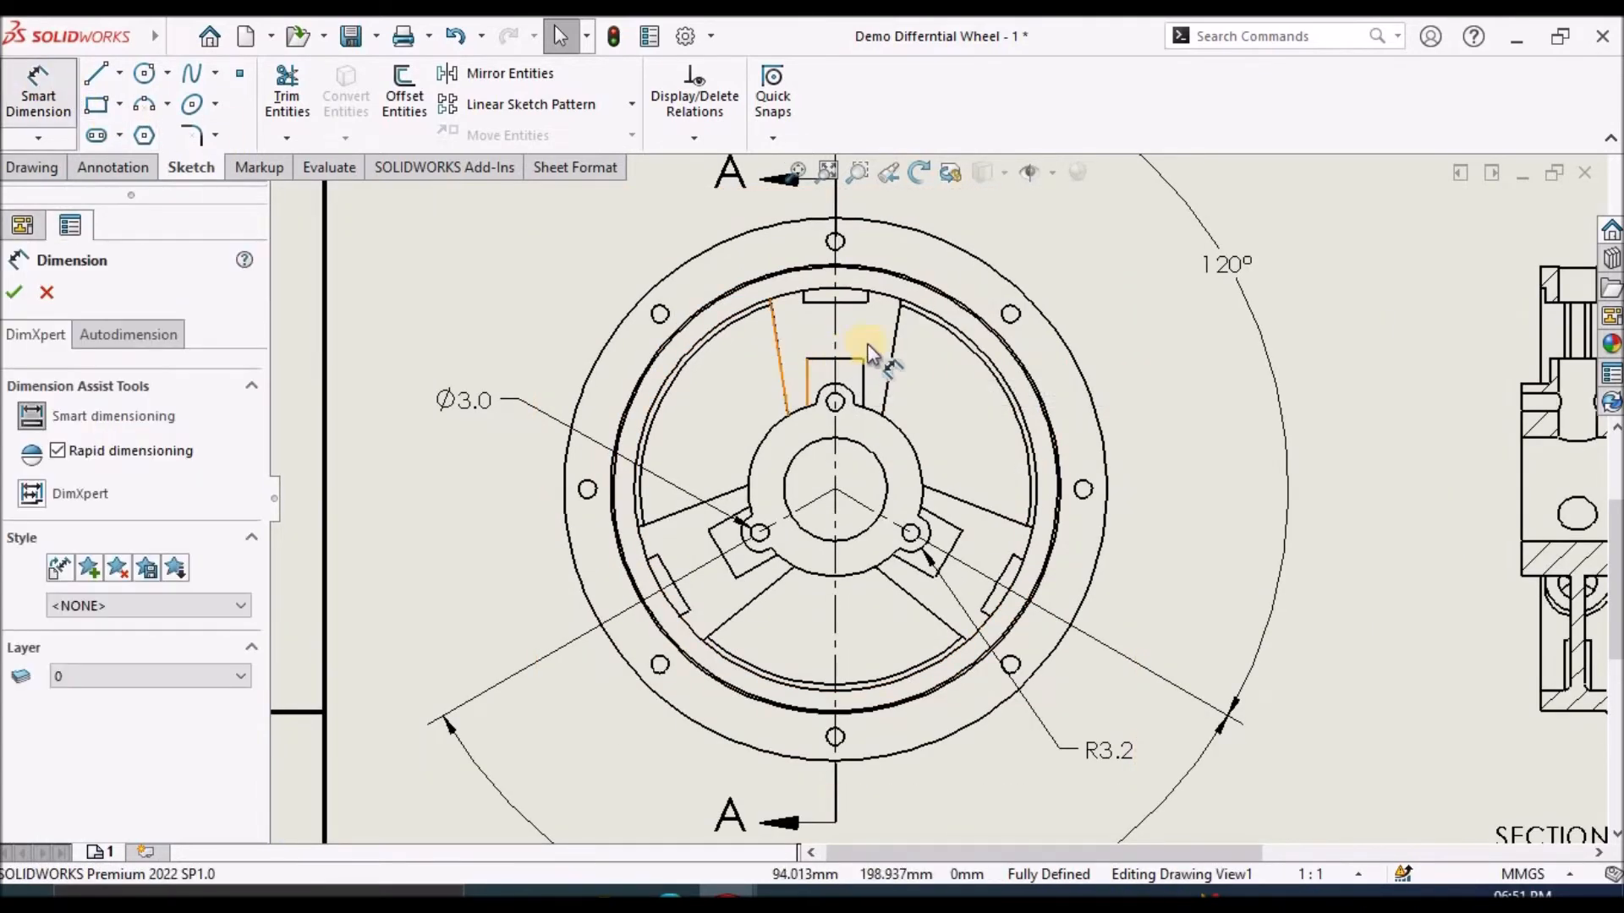
scroll(872, 339, "up", 1)
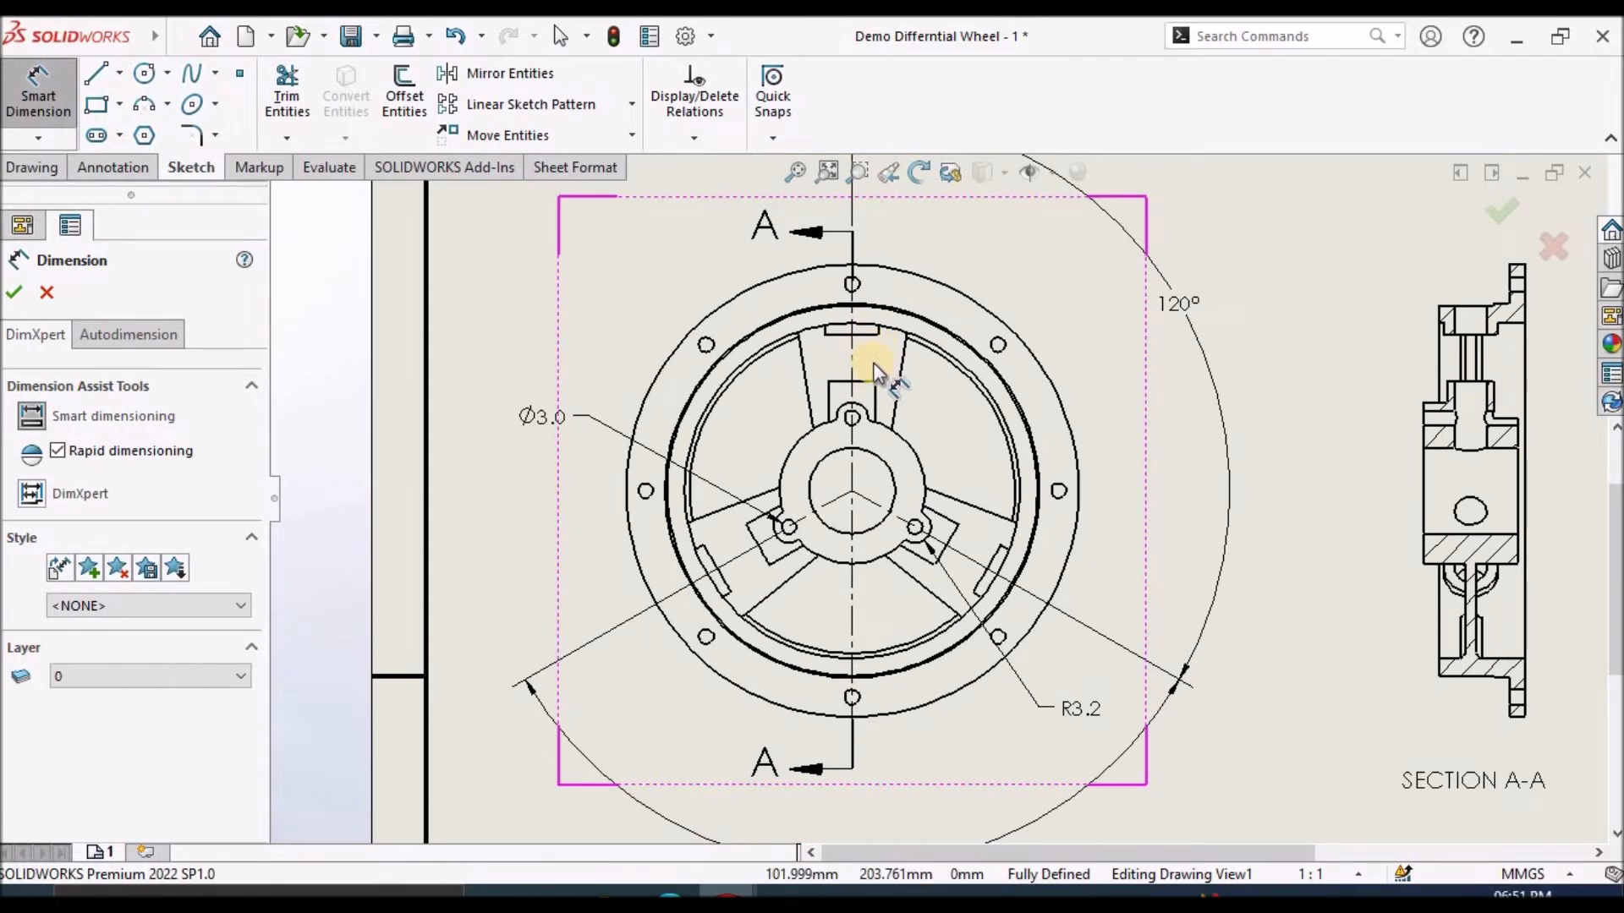
scroll(855, 326, "down", 1)
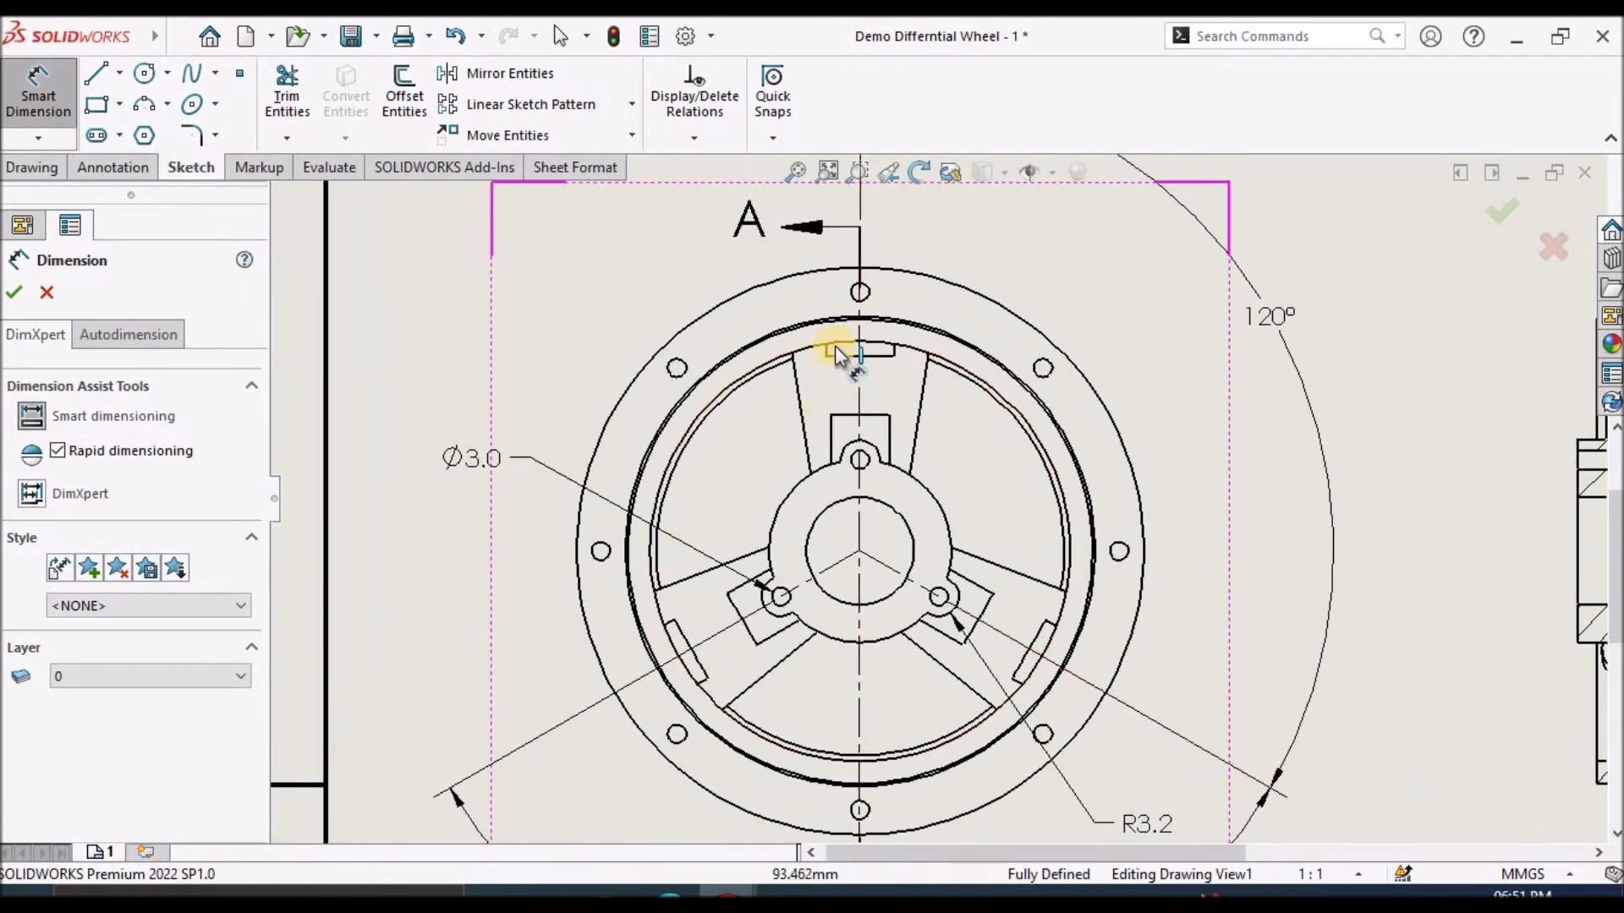
scroll(835, 347, "down", 3)
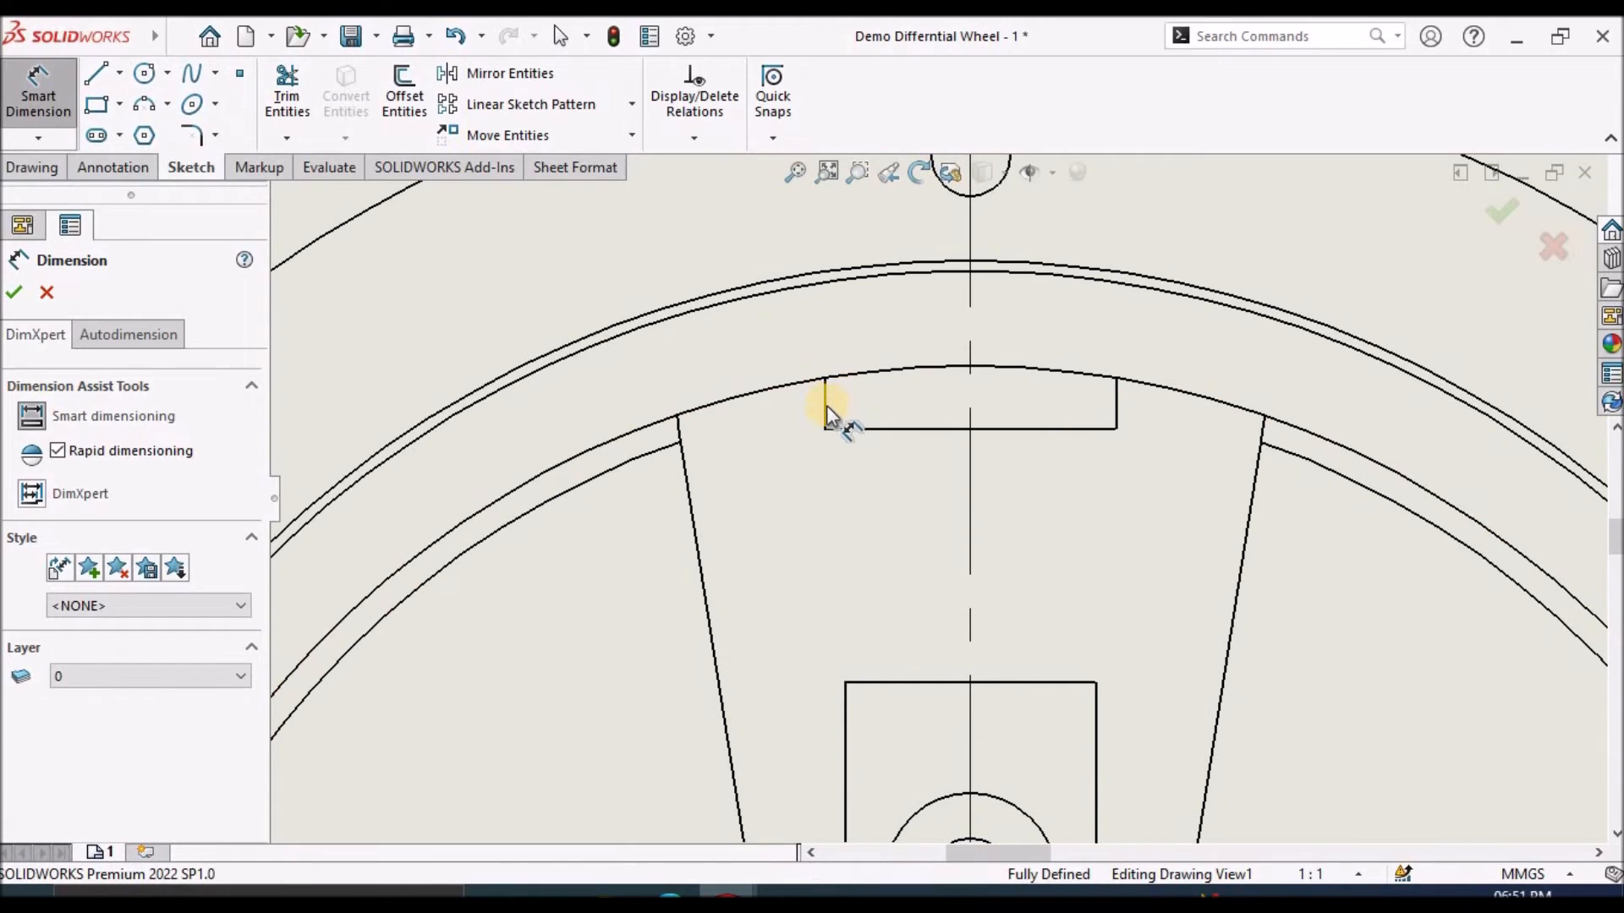
left_click(826, 405)
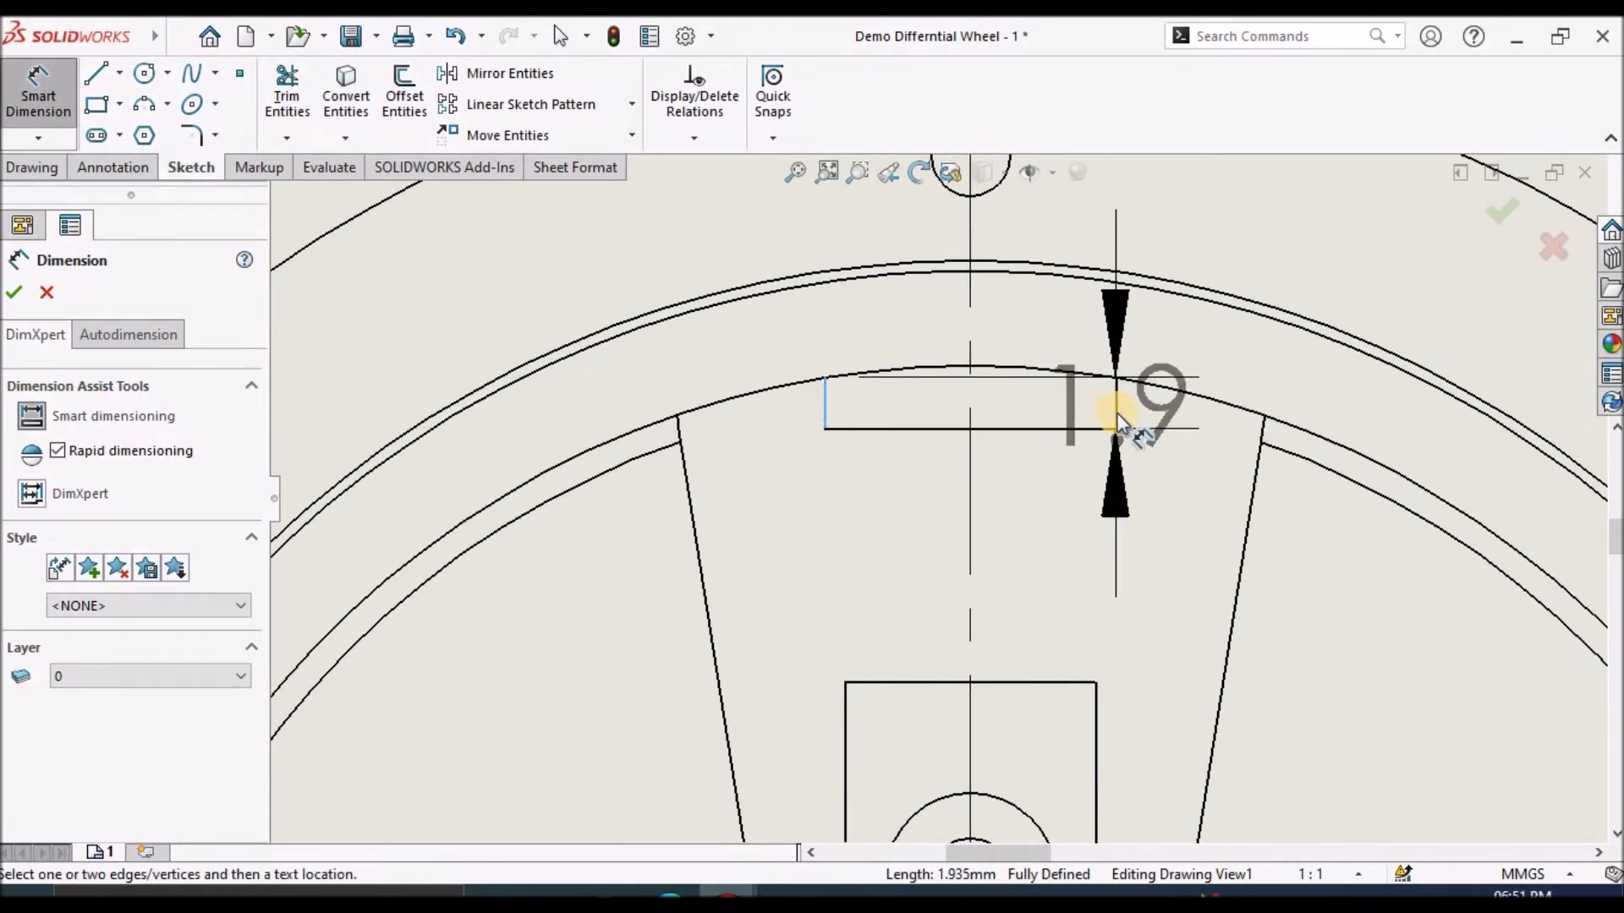
scroll(1114, 414, "down", 2)
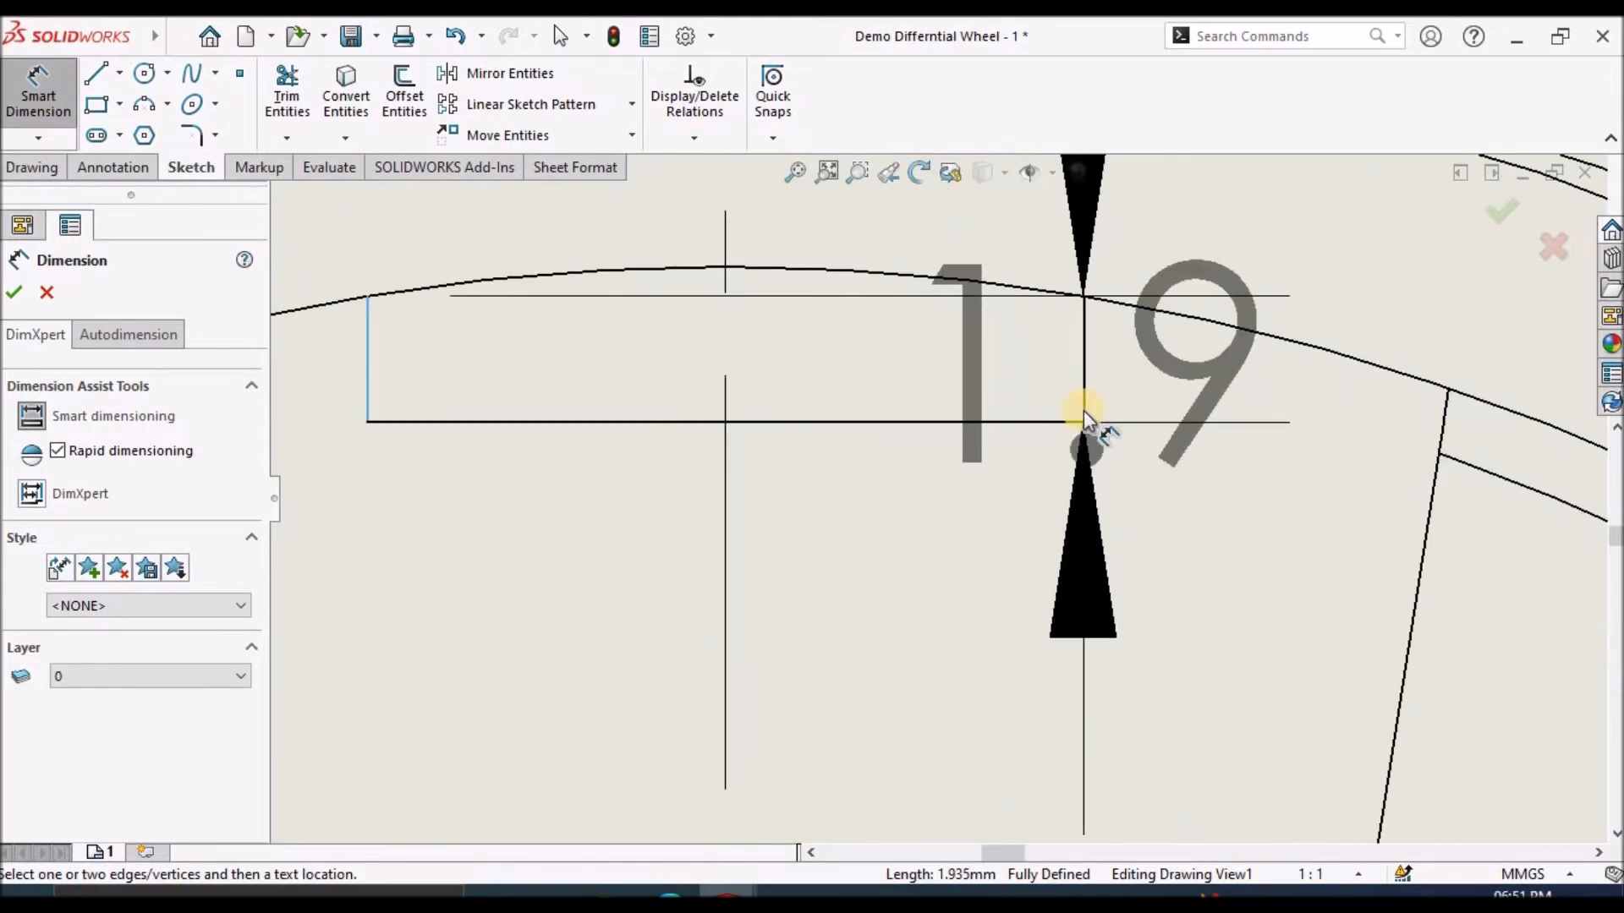
left_click(1084, 410)
scroll(809, 326, "up", 3)
scroll(966, 261, "down", 4)
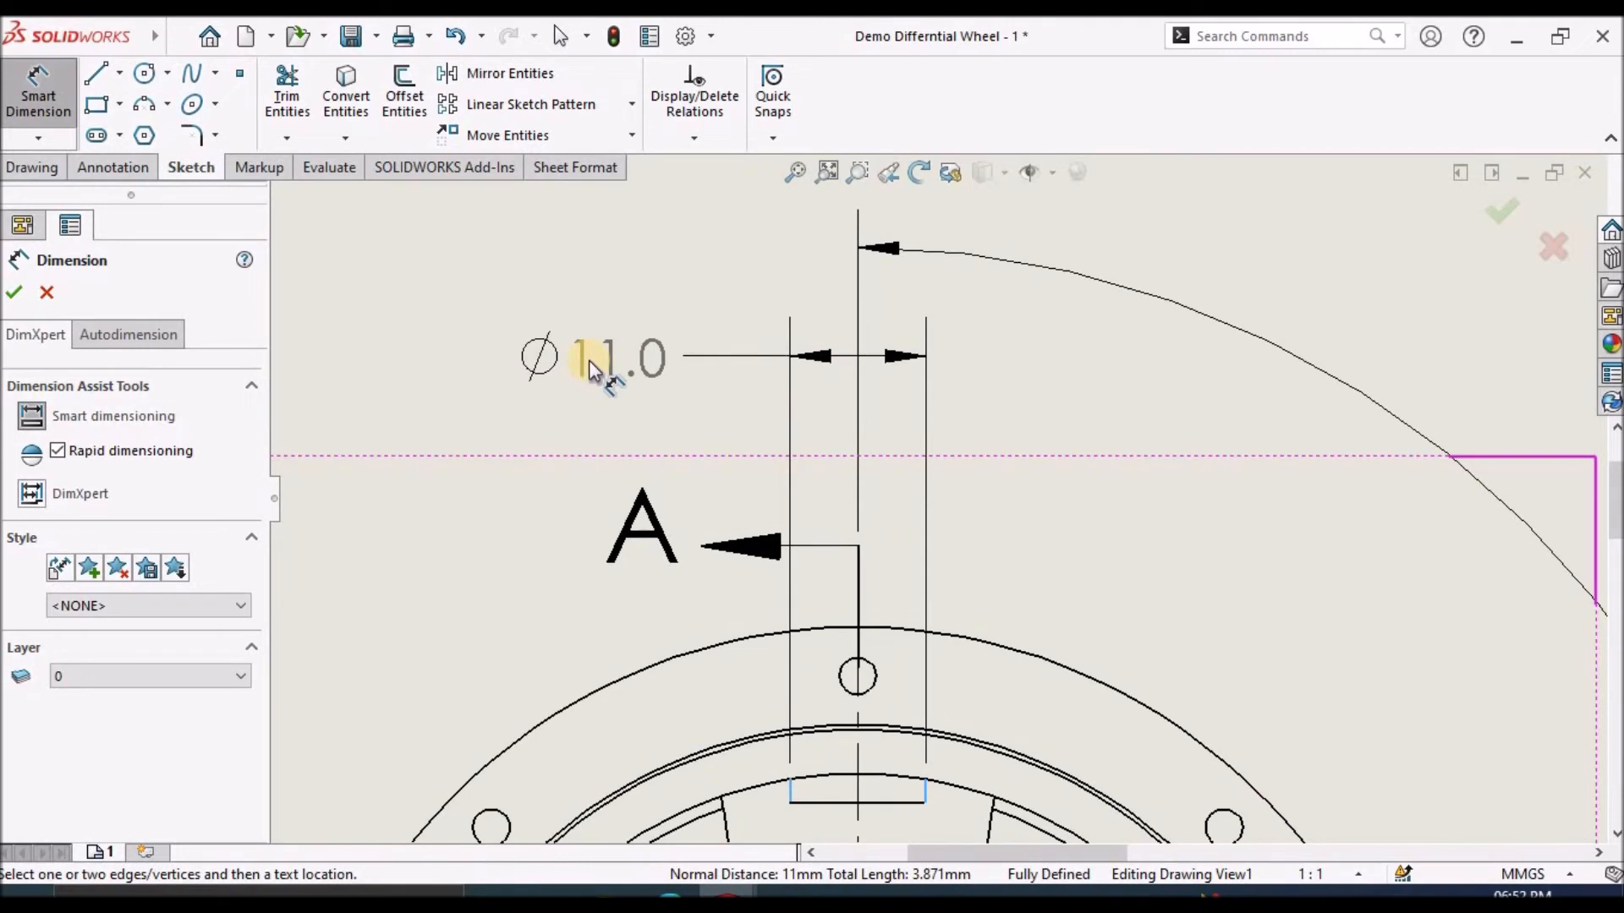
left_click(665, 360)
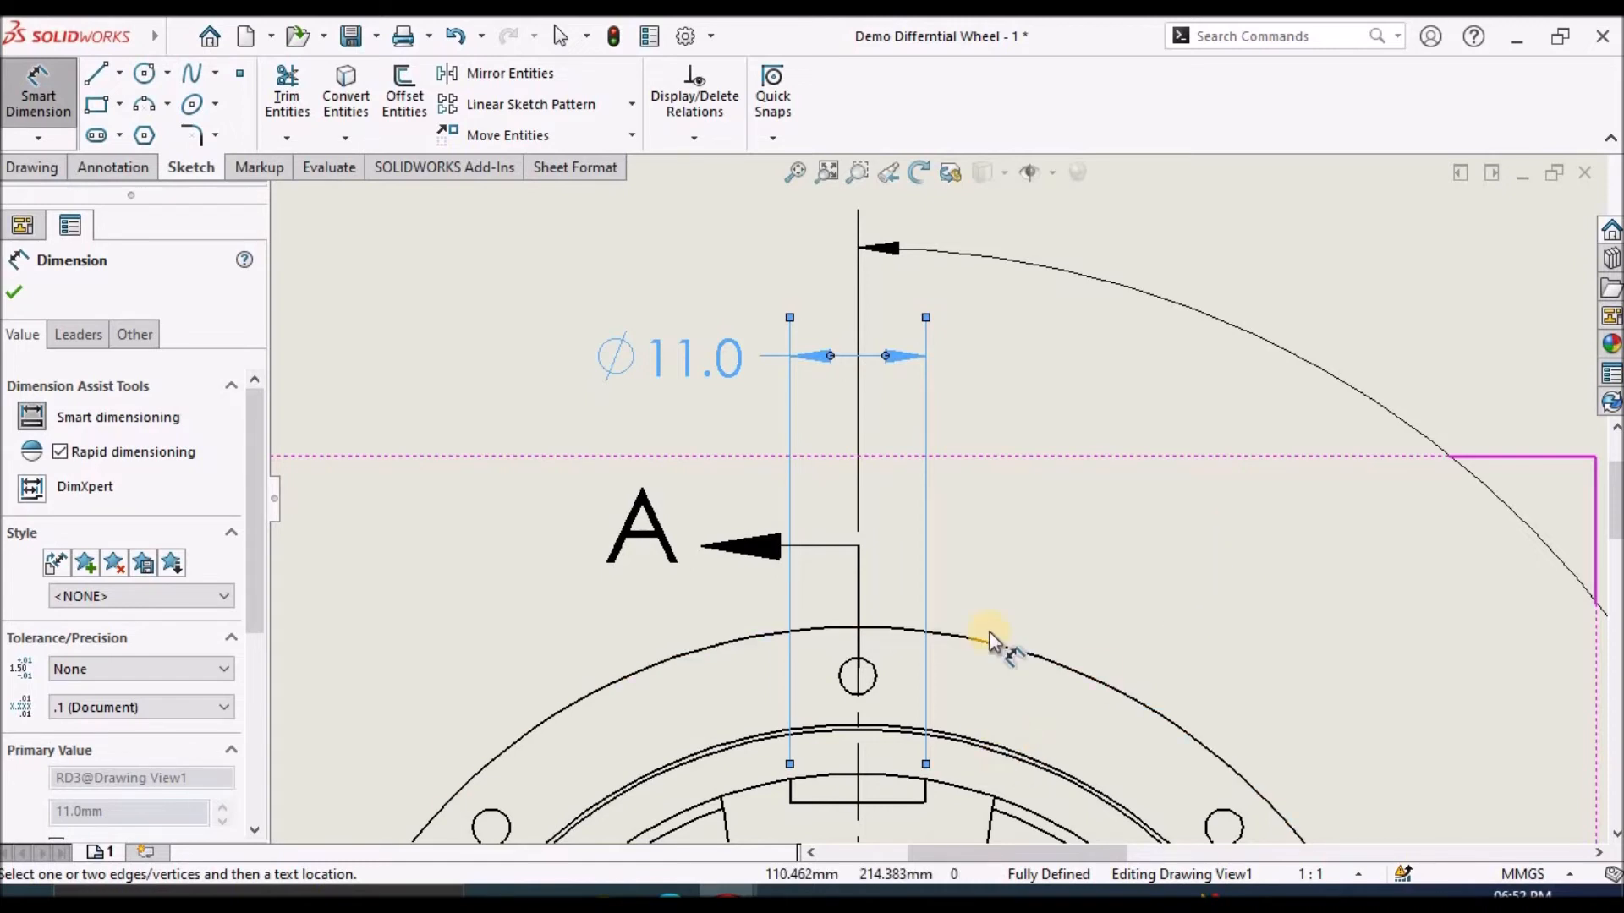
Dimension the width of the rectangular block around the hub's top small hole, placing the text just beneath the 11.0 dimension.
scroll(990, 621, "up", 4)
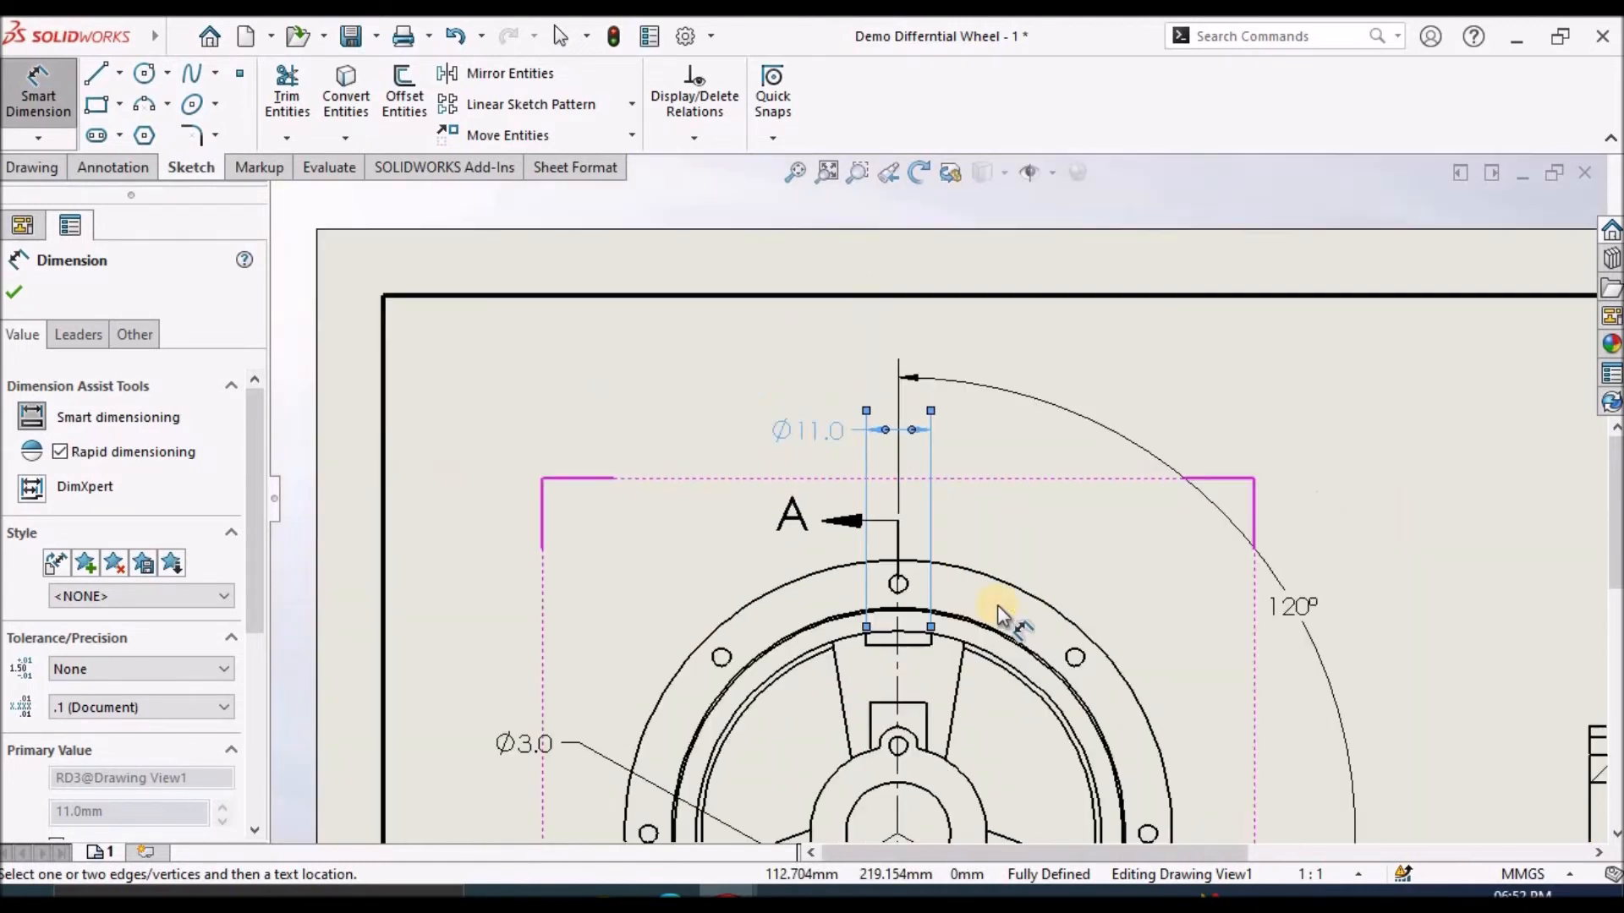
left_click(870, 732)
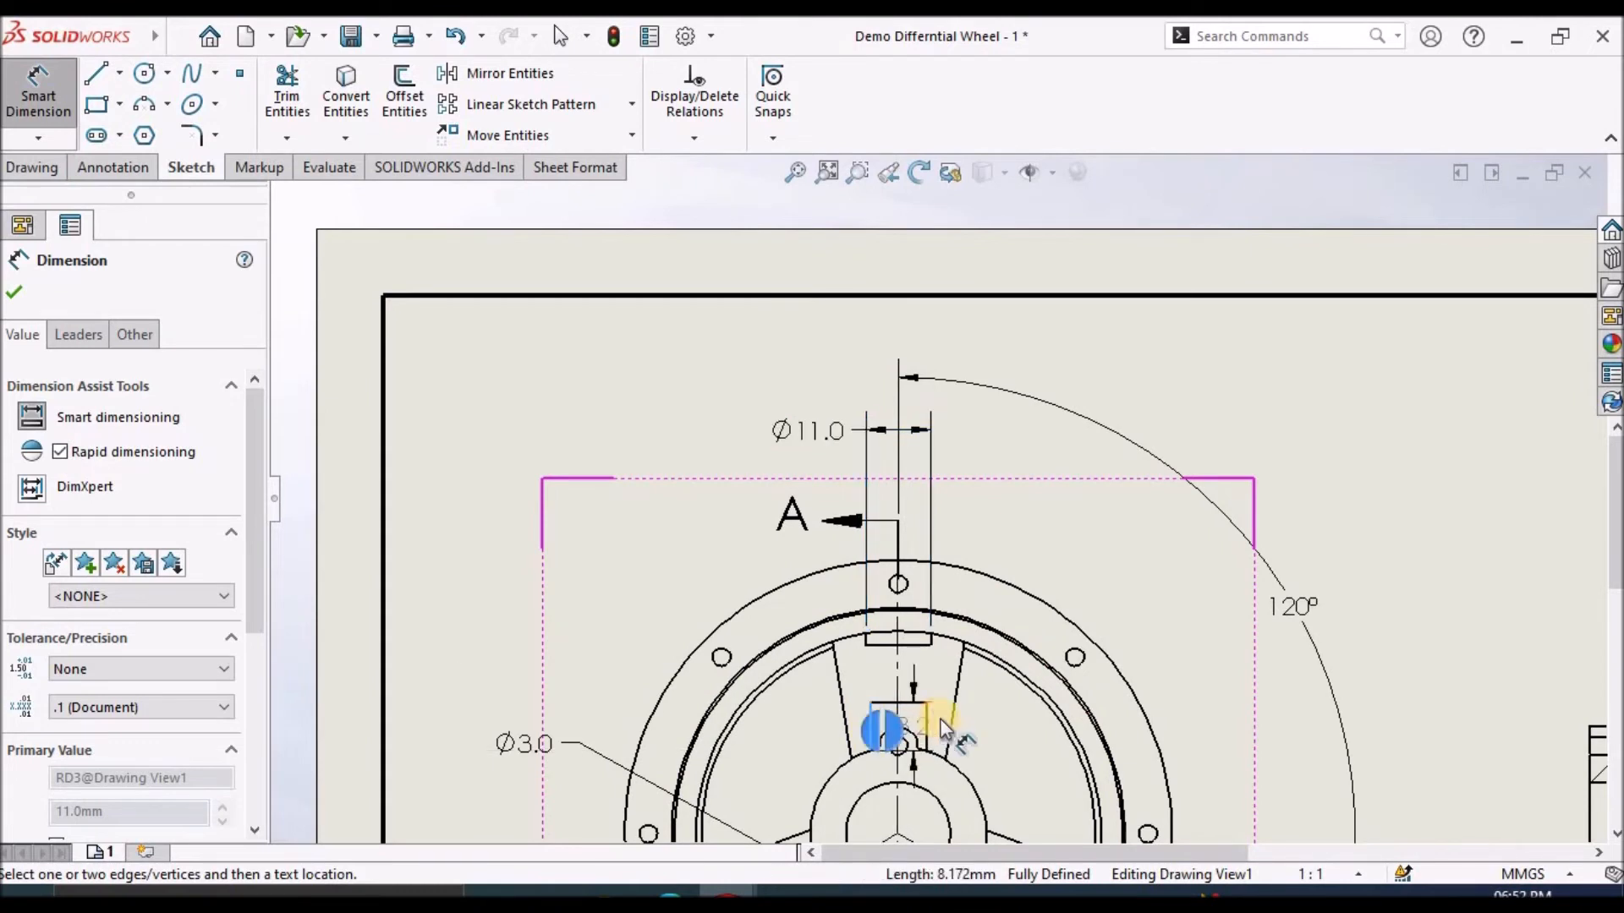
left_click(927, 728)
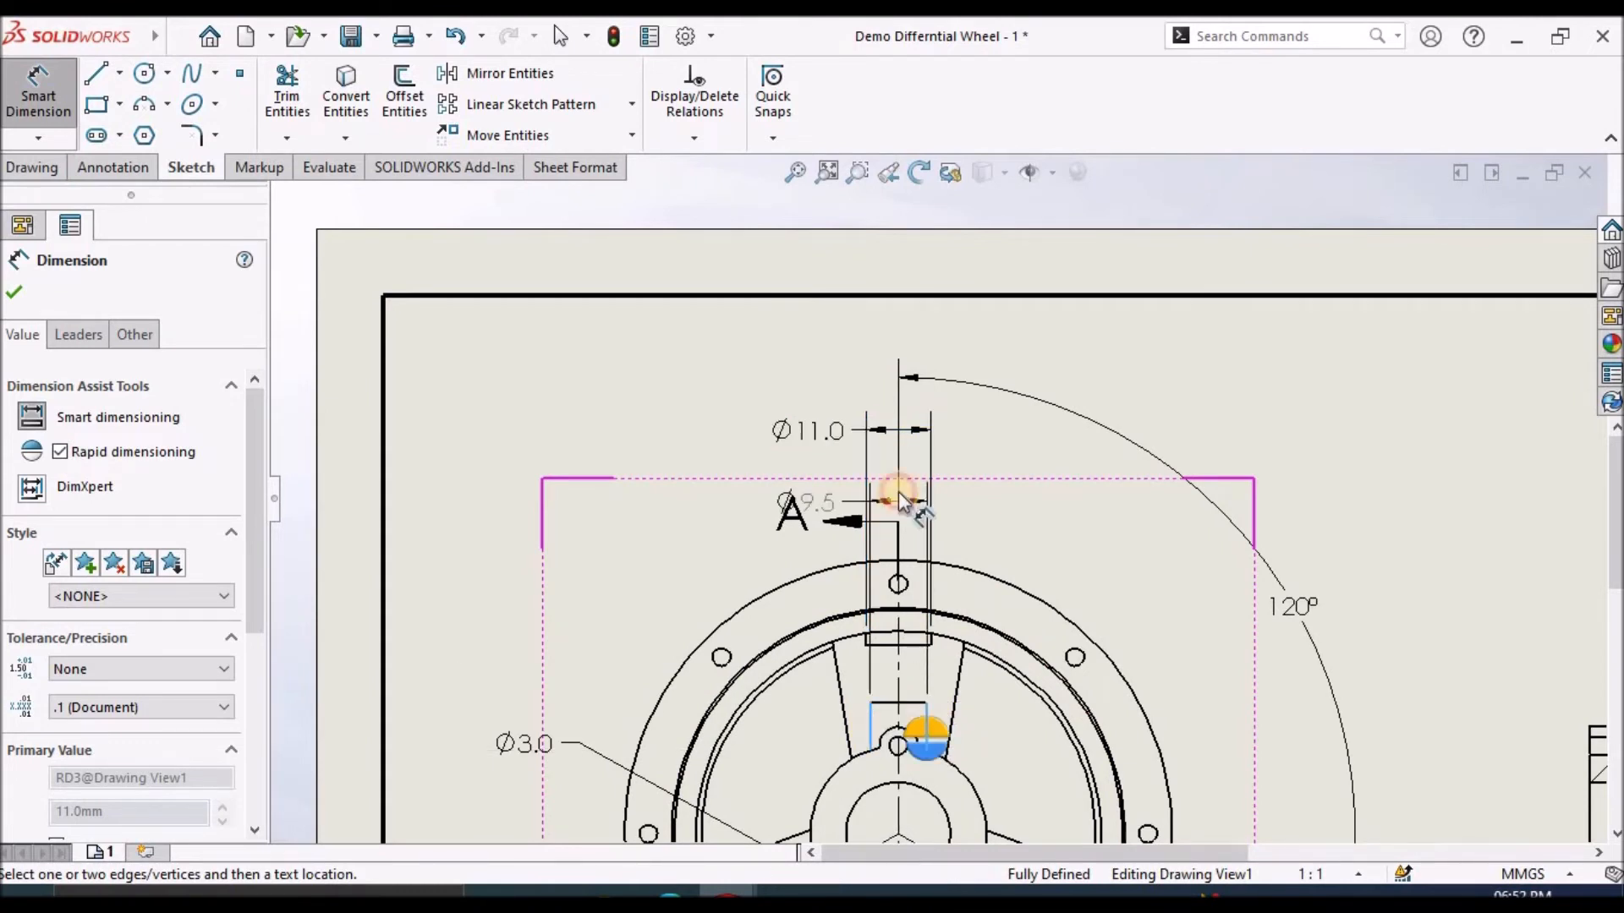
left_click(785, 468)
left_click(599, 410)
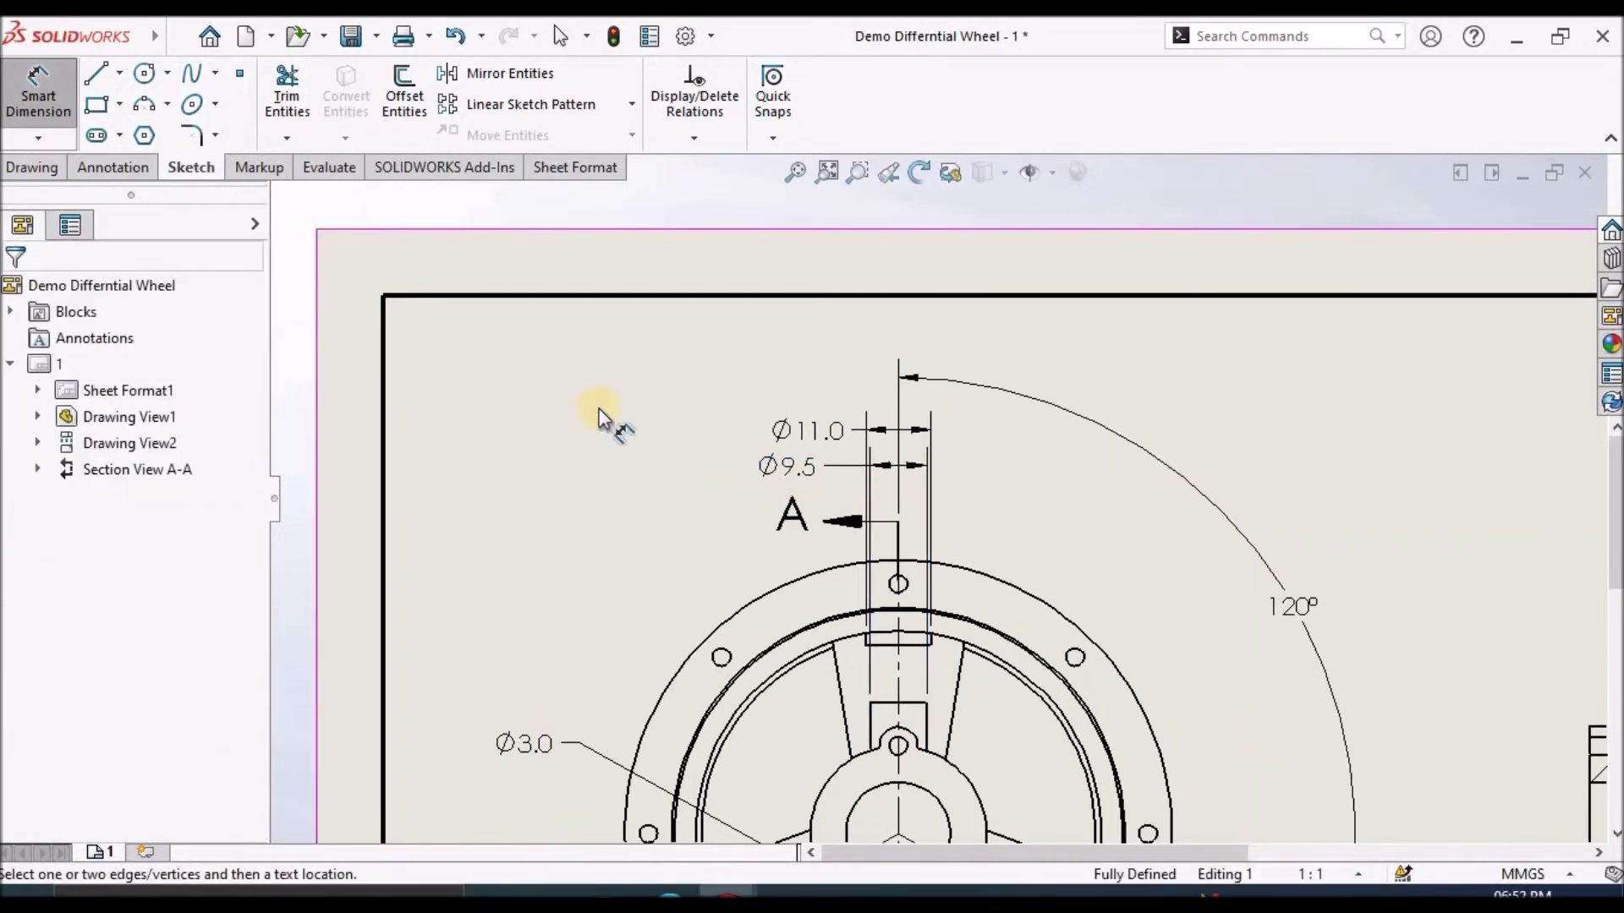
Dimension the angle between the top spoke's two slanted sides above the wheel and set its precision to .1.
key("z")
key("Escape")
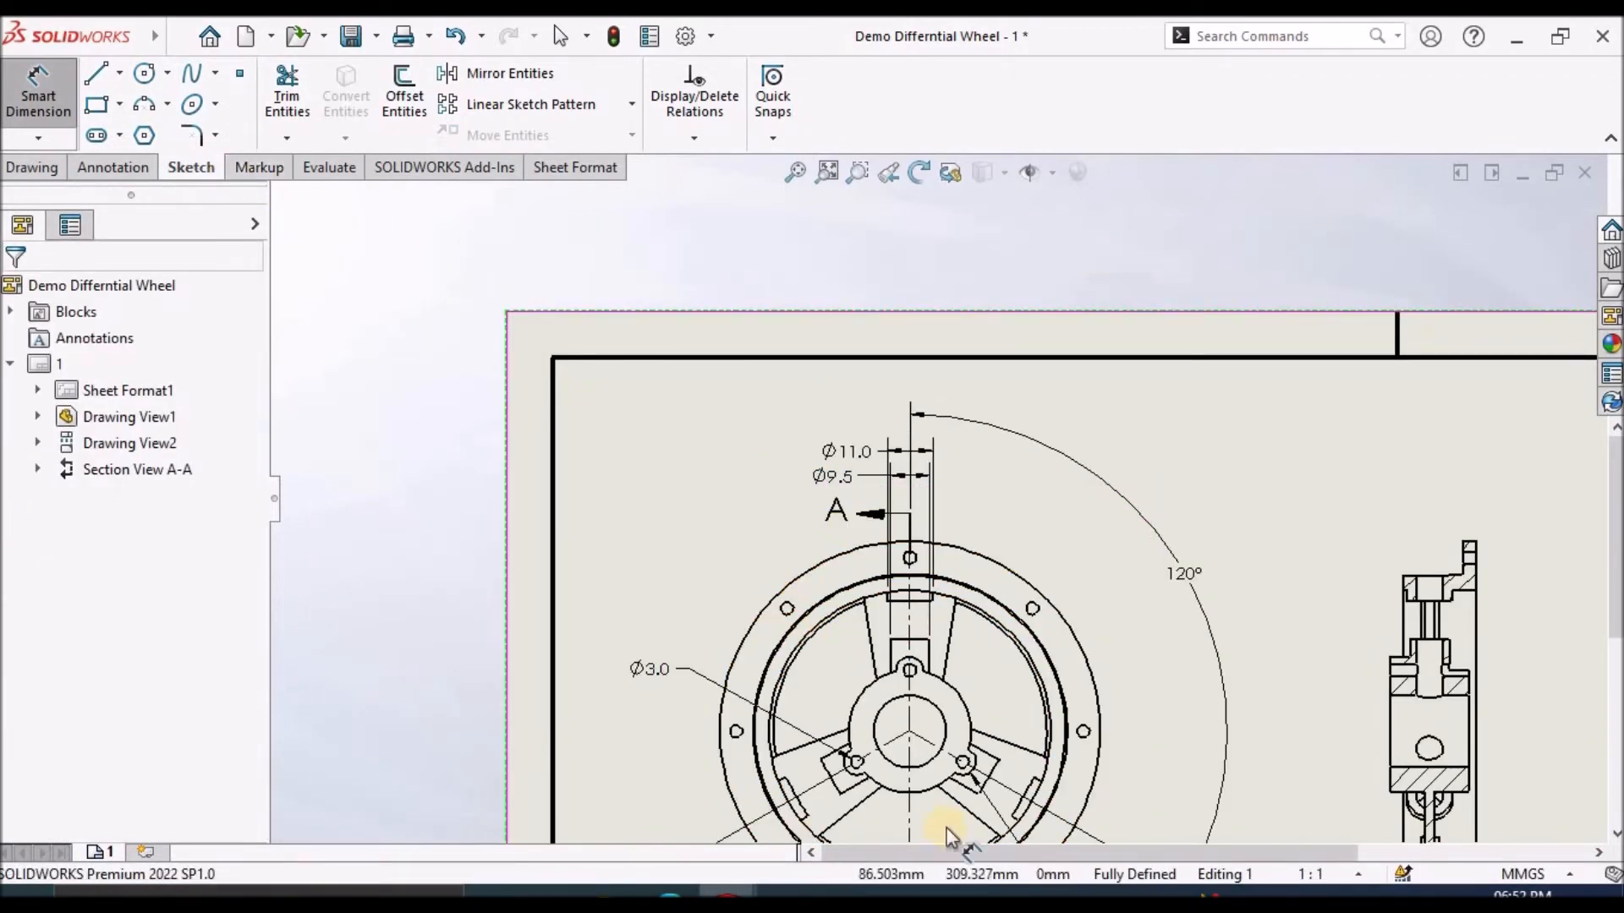
key("shift+z")
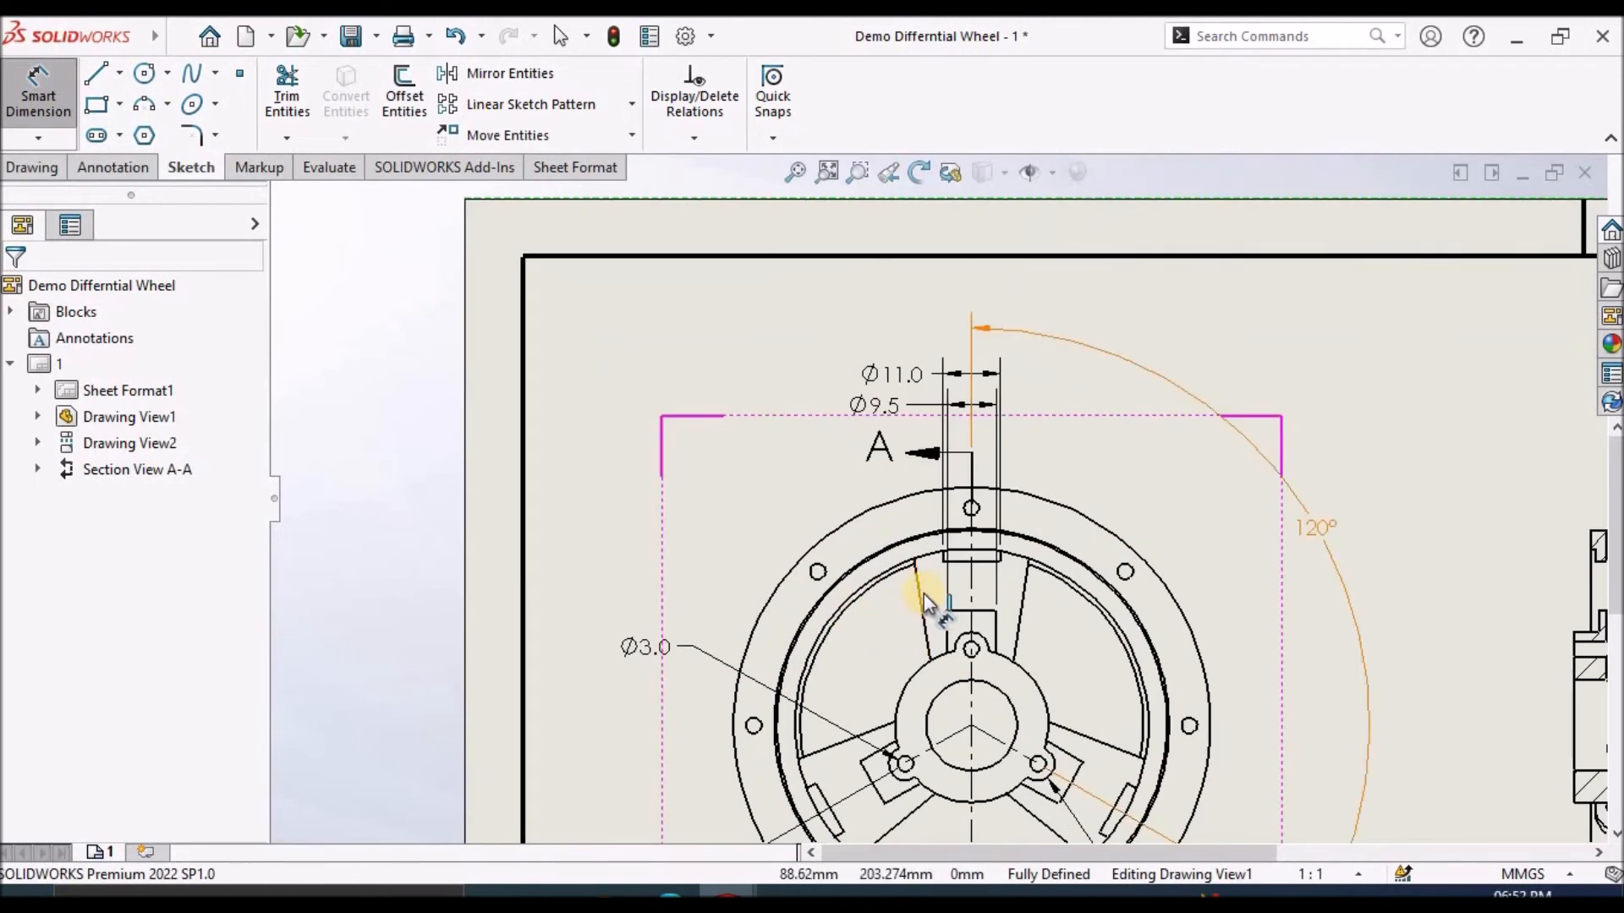
left_click(929, 606)
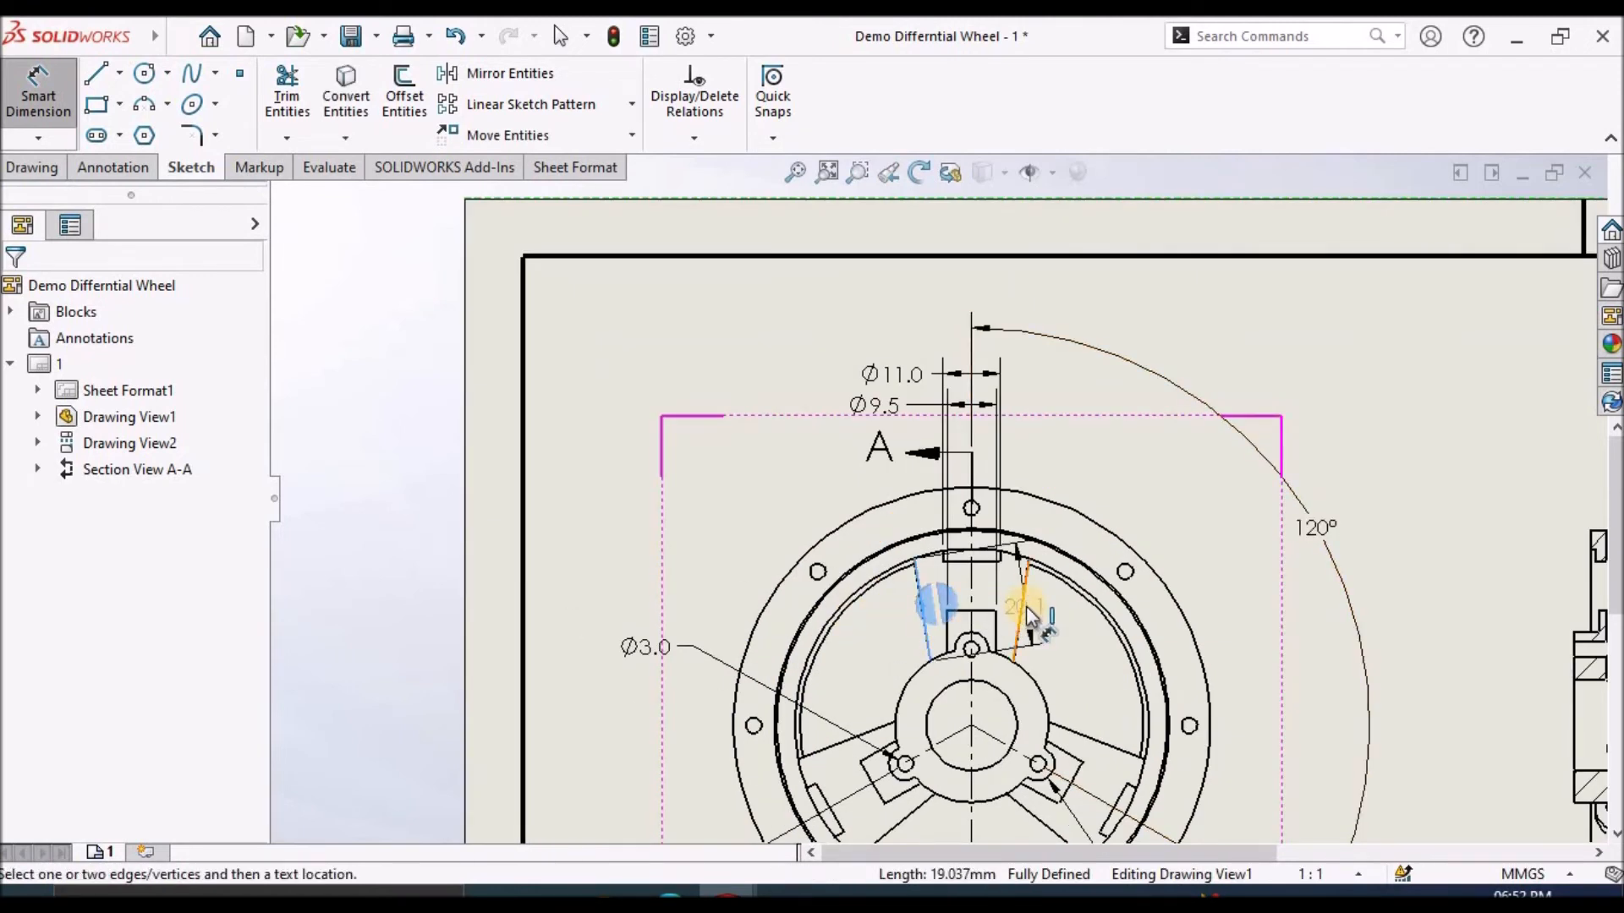
left_click(1028, 616)
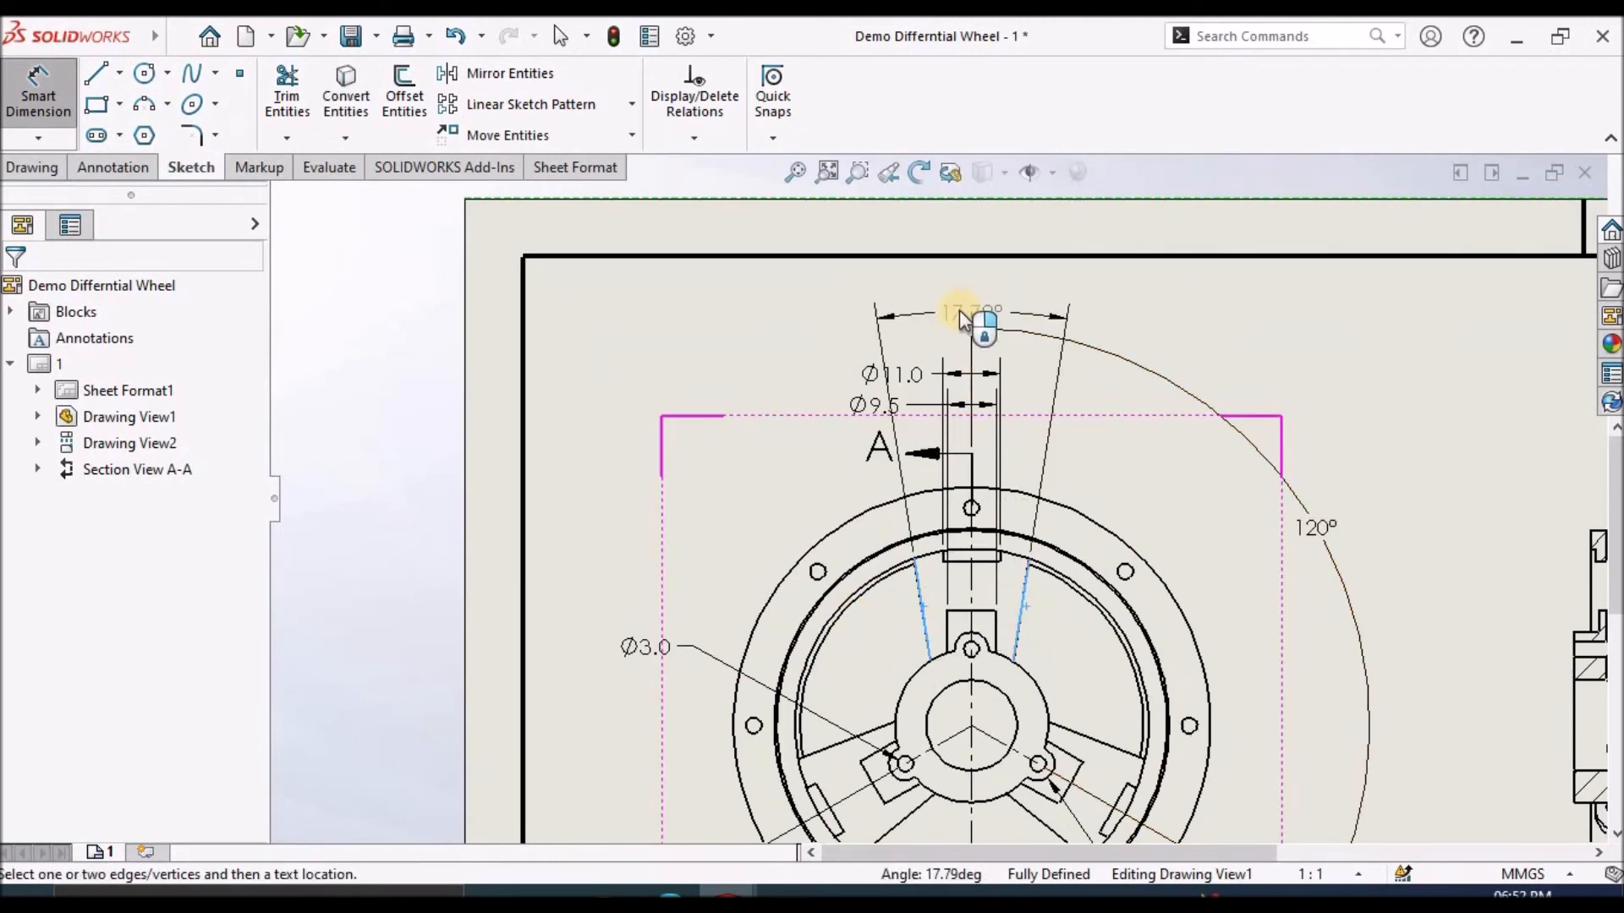
left_click(954, 302)
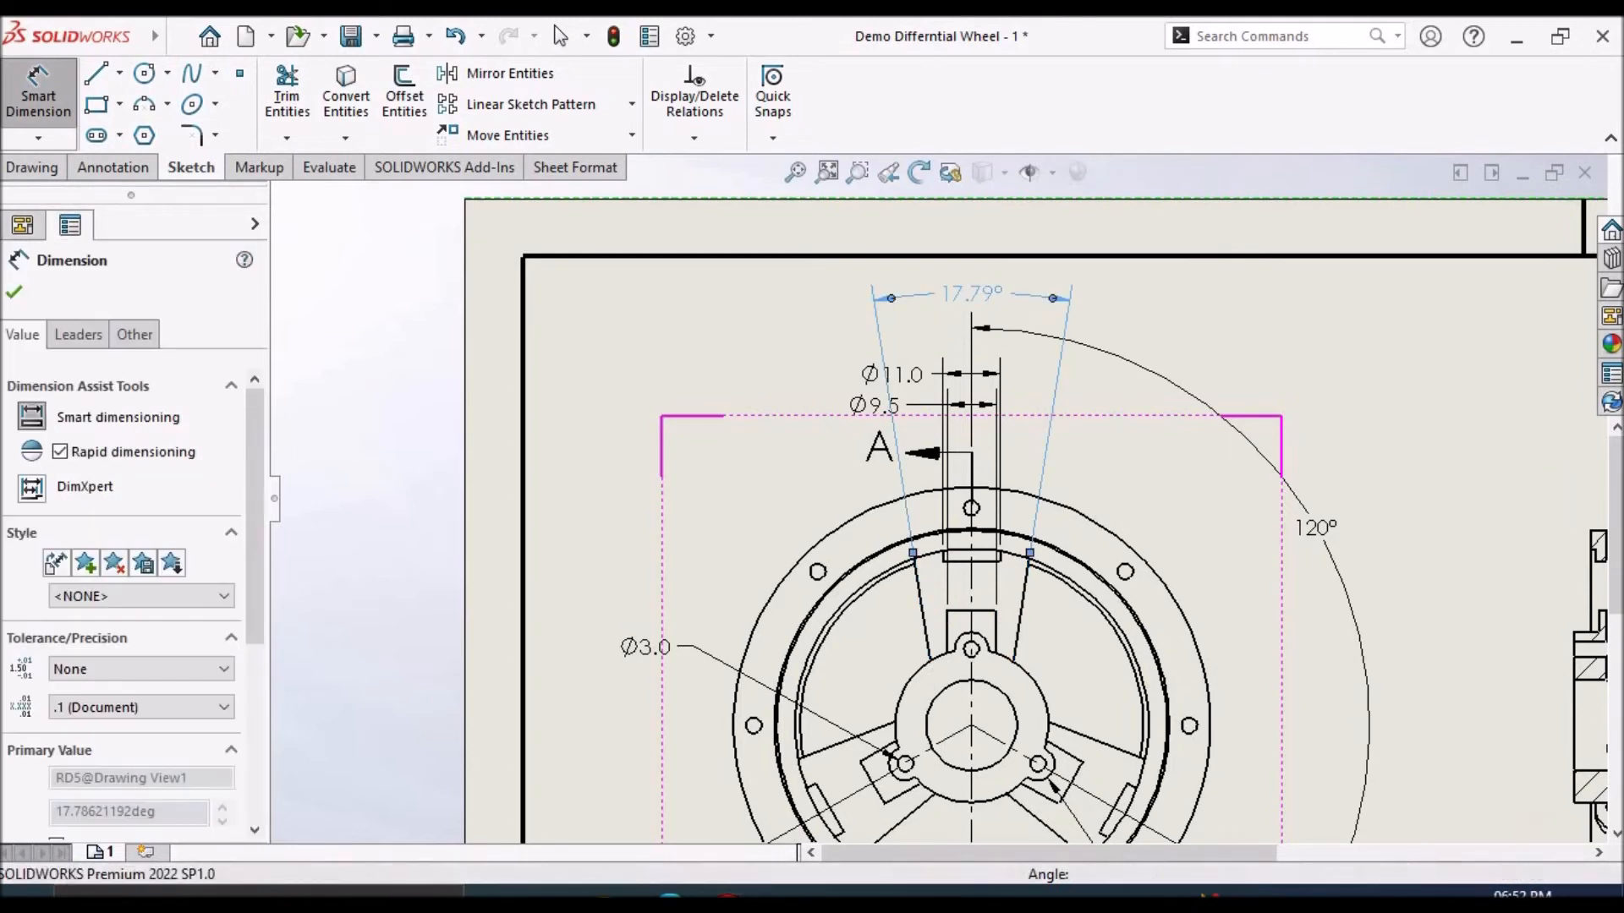
left_click(225, 708)
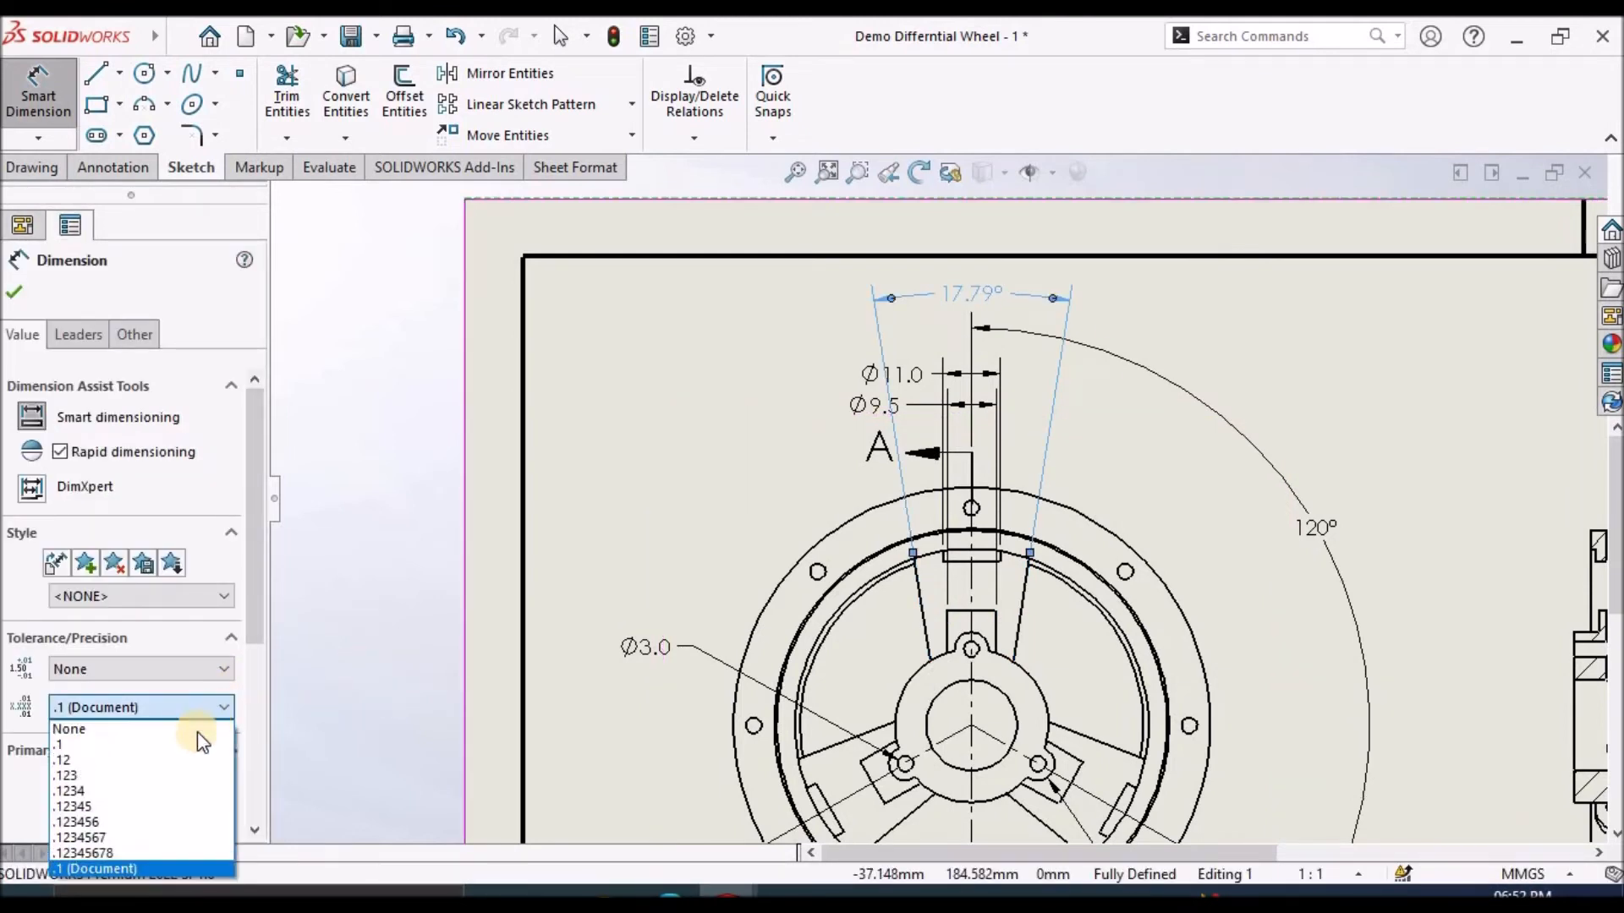
left_click(185, 743)
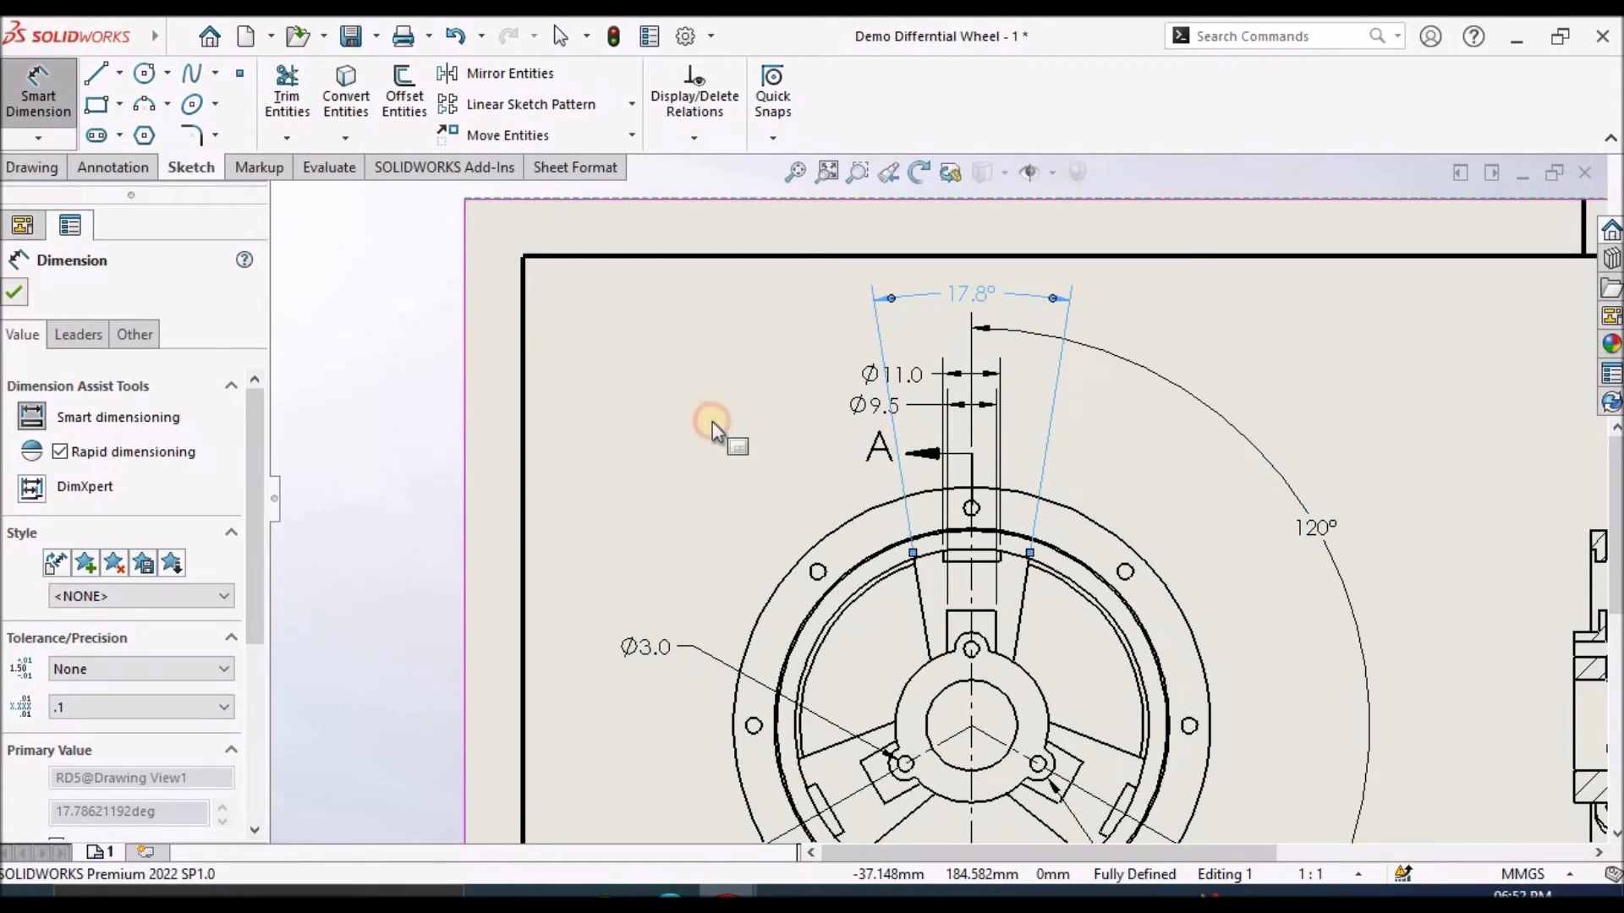
key("Escape")
Center the spoke angle's text between its arrows and move the 11.0 and 9.5 dimension texts farther left, clear of the angle's extension line.
scroll(1208, 303, "down", 2)
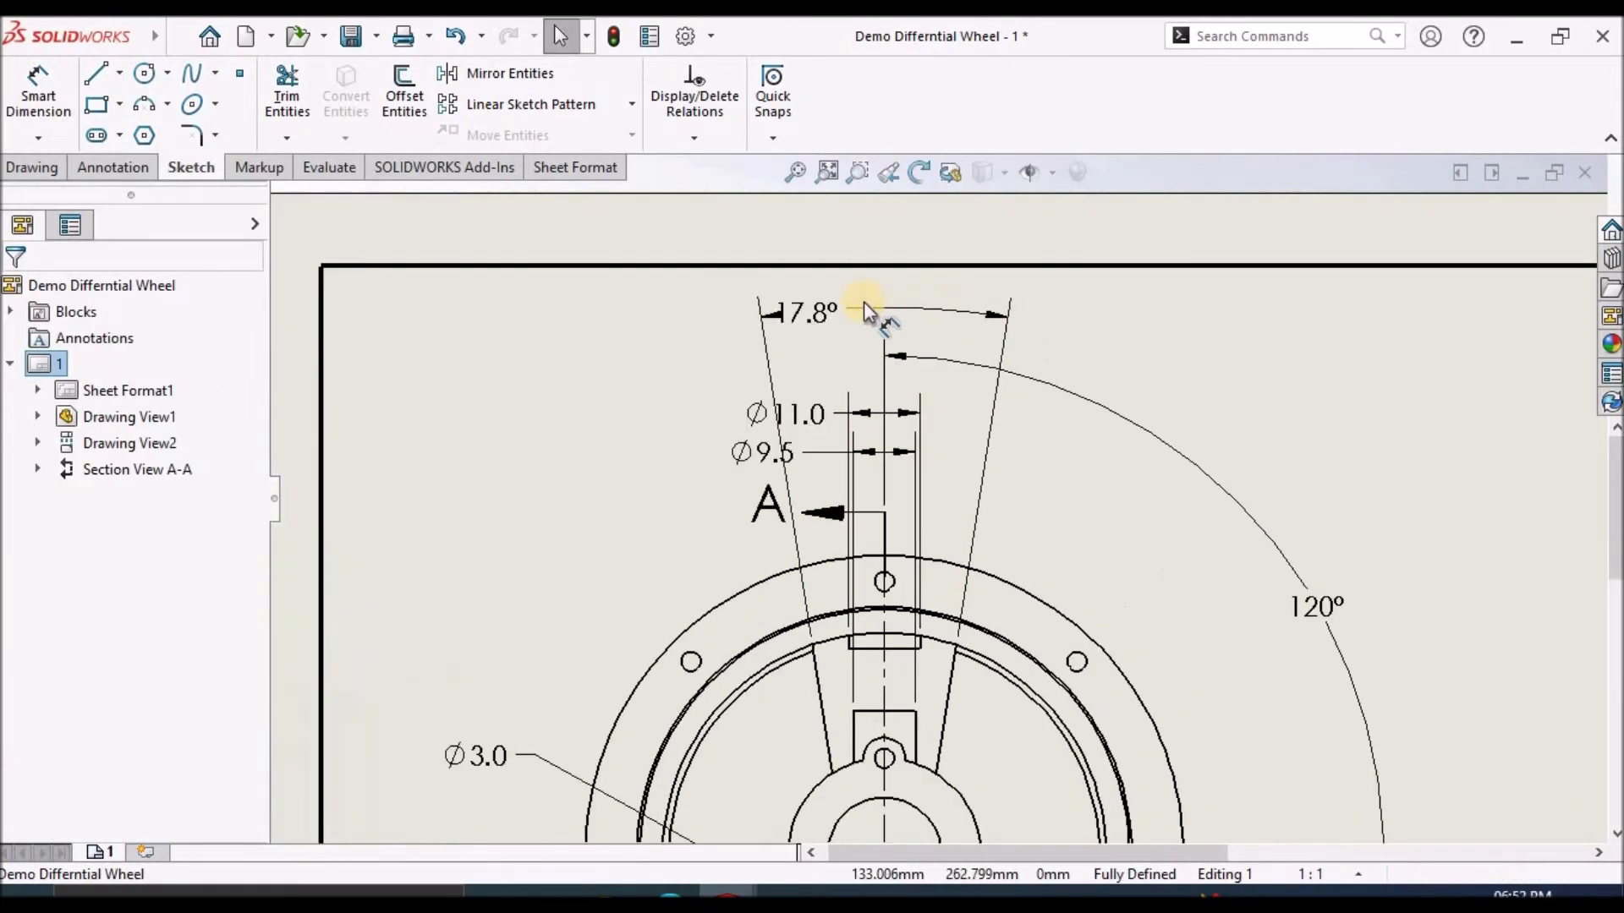
left_click_drag(795, 312, 895, 316)
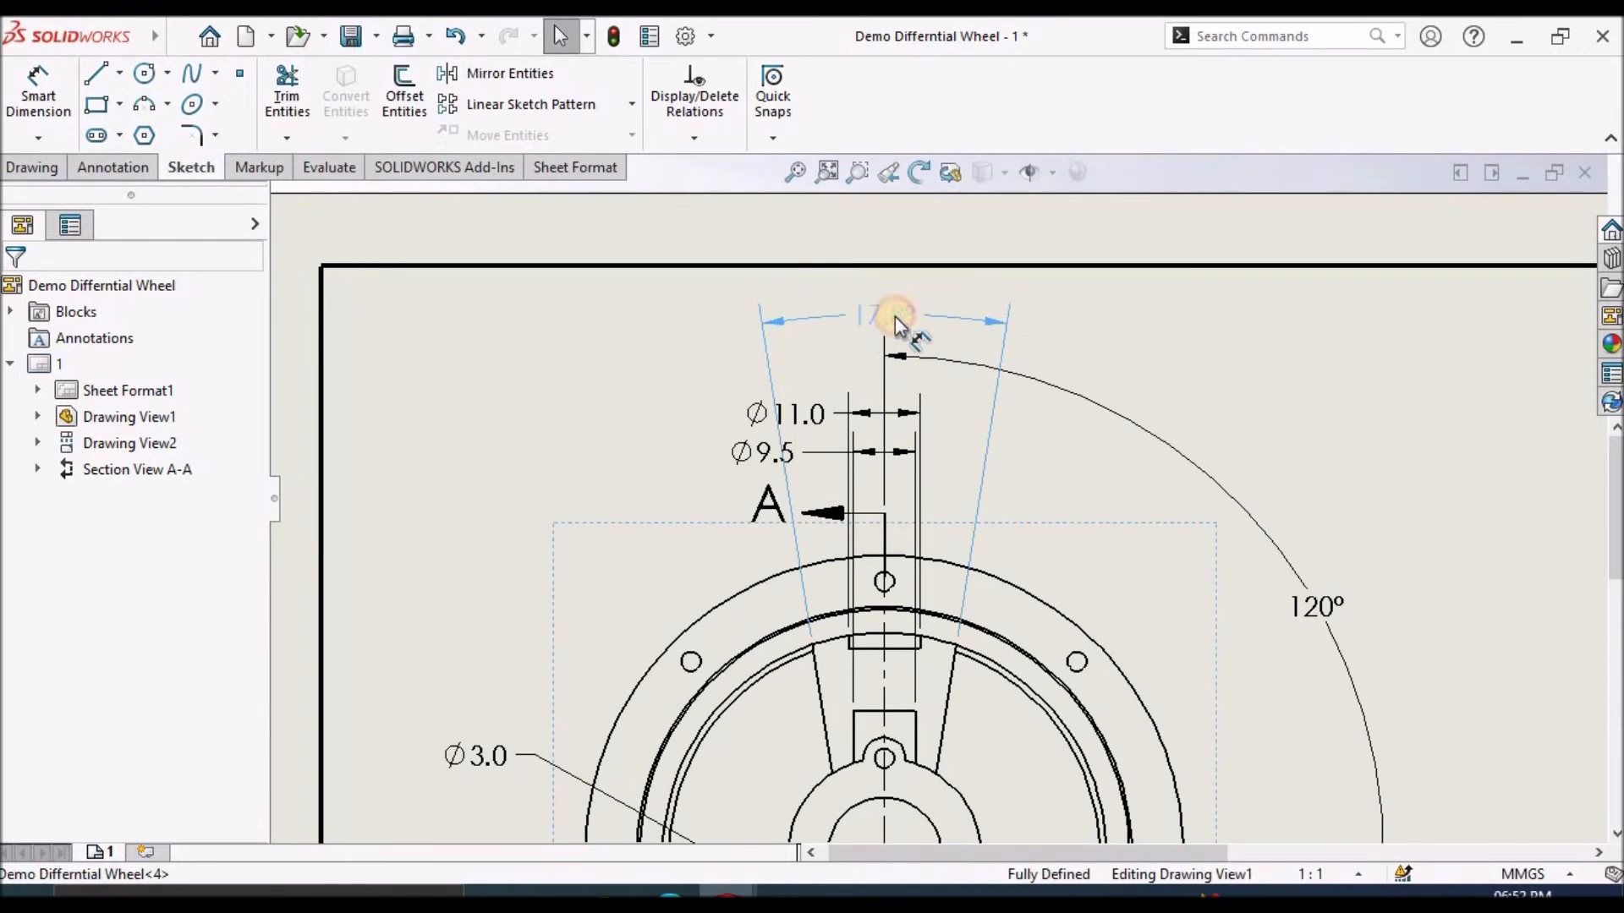
left_click(557, 425)
scroll(774, 431, "down", 3)
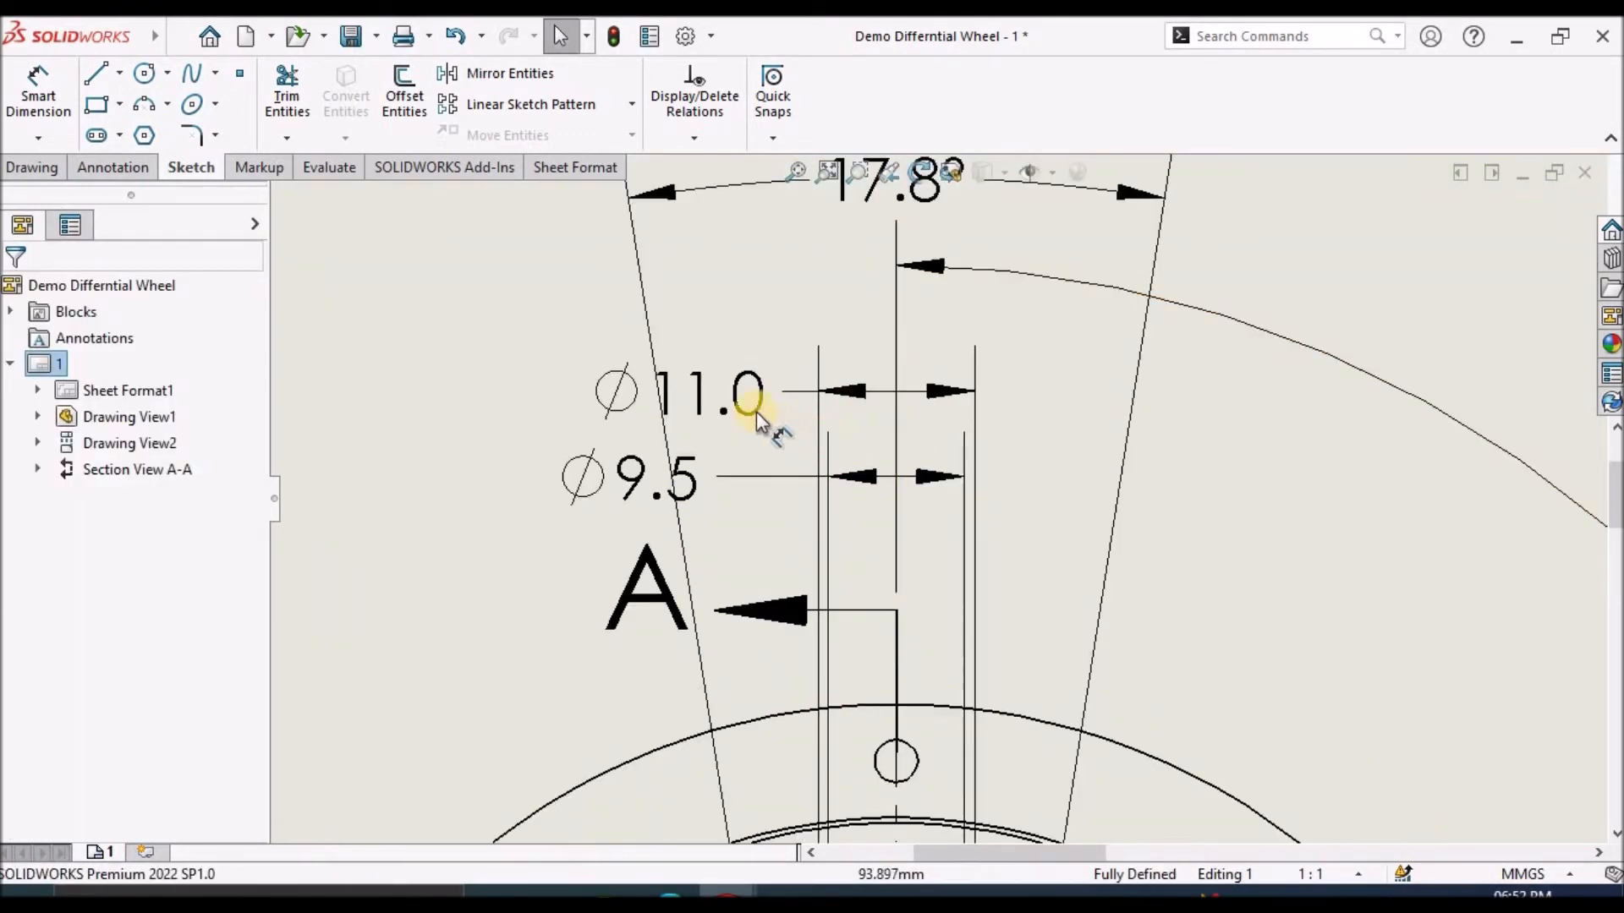
left_click_drag(743, 409, 536, 392)
left_click_drag(632, 477, 533, 466)
left_click(430, 596)
Add center marks to the top, upper-left and far-left holes on the wheel's outer rim in the face-on view.
key("z")
scroll(431, 596, "up", 6)
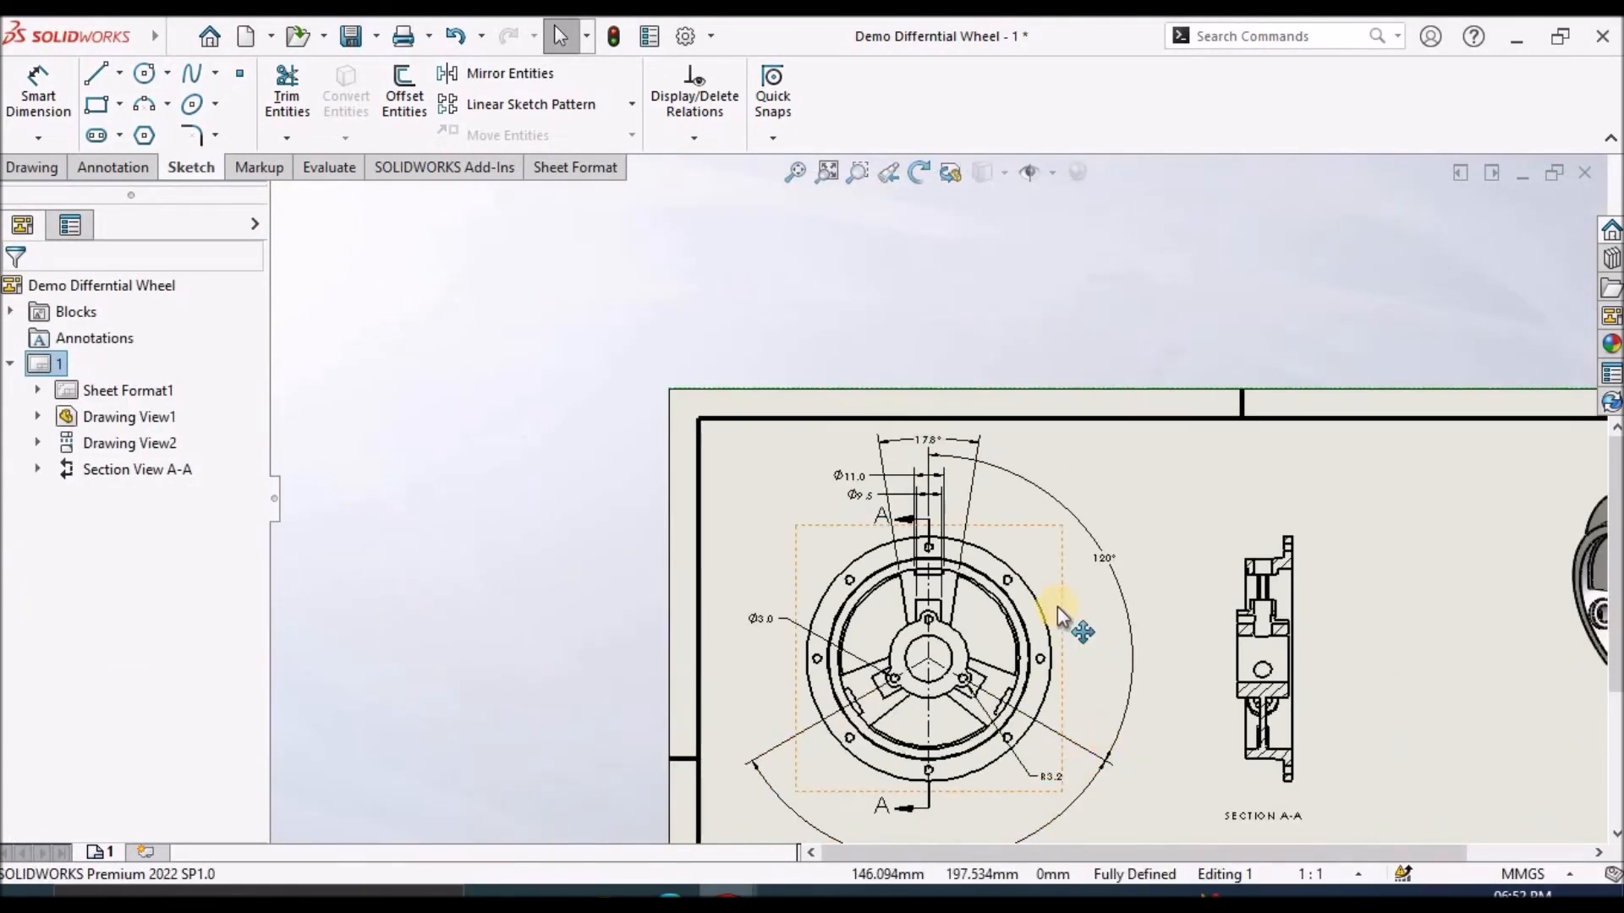
scroll(1057, 607, "down", 1)
scroll(795, 643, "up", 3)
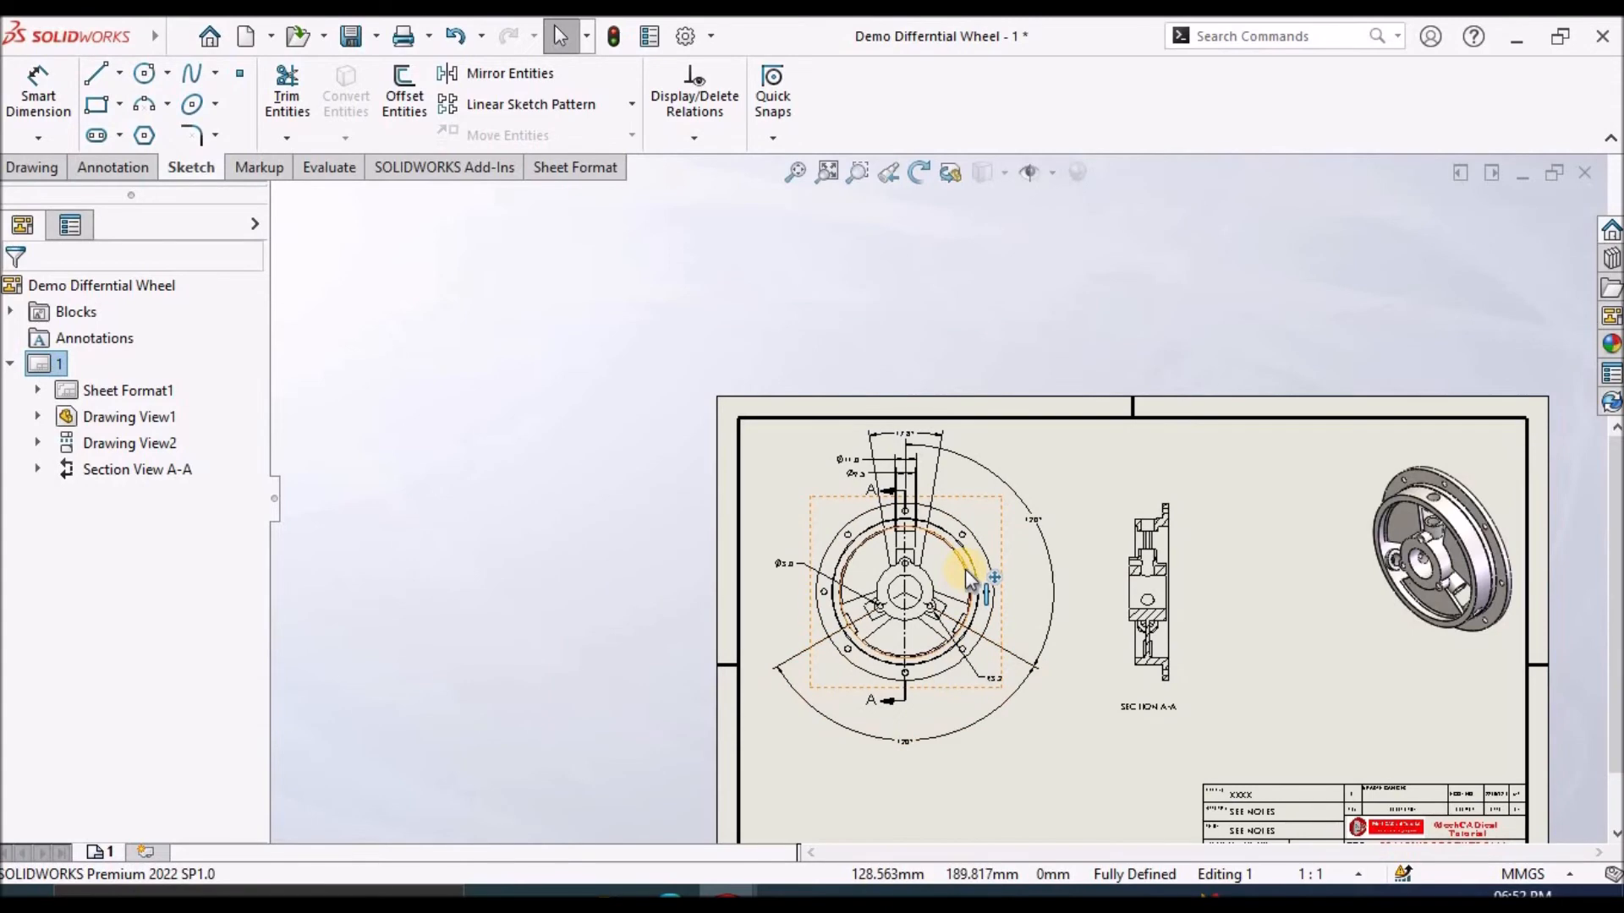
scroll(966, 570, "down", 1)
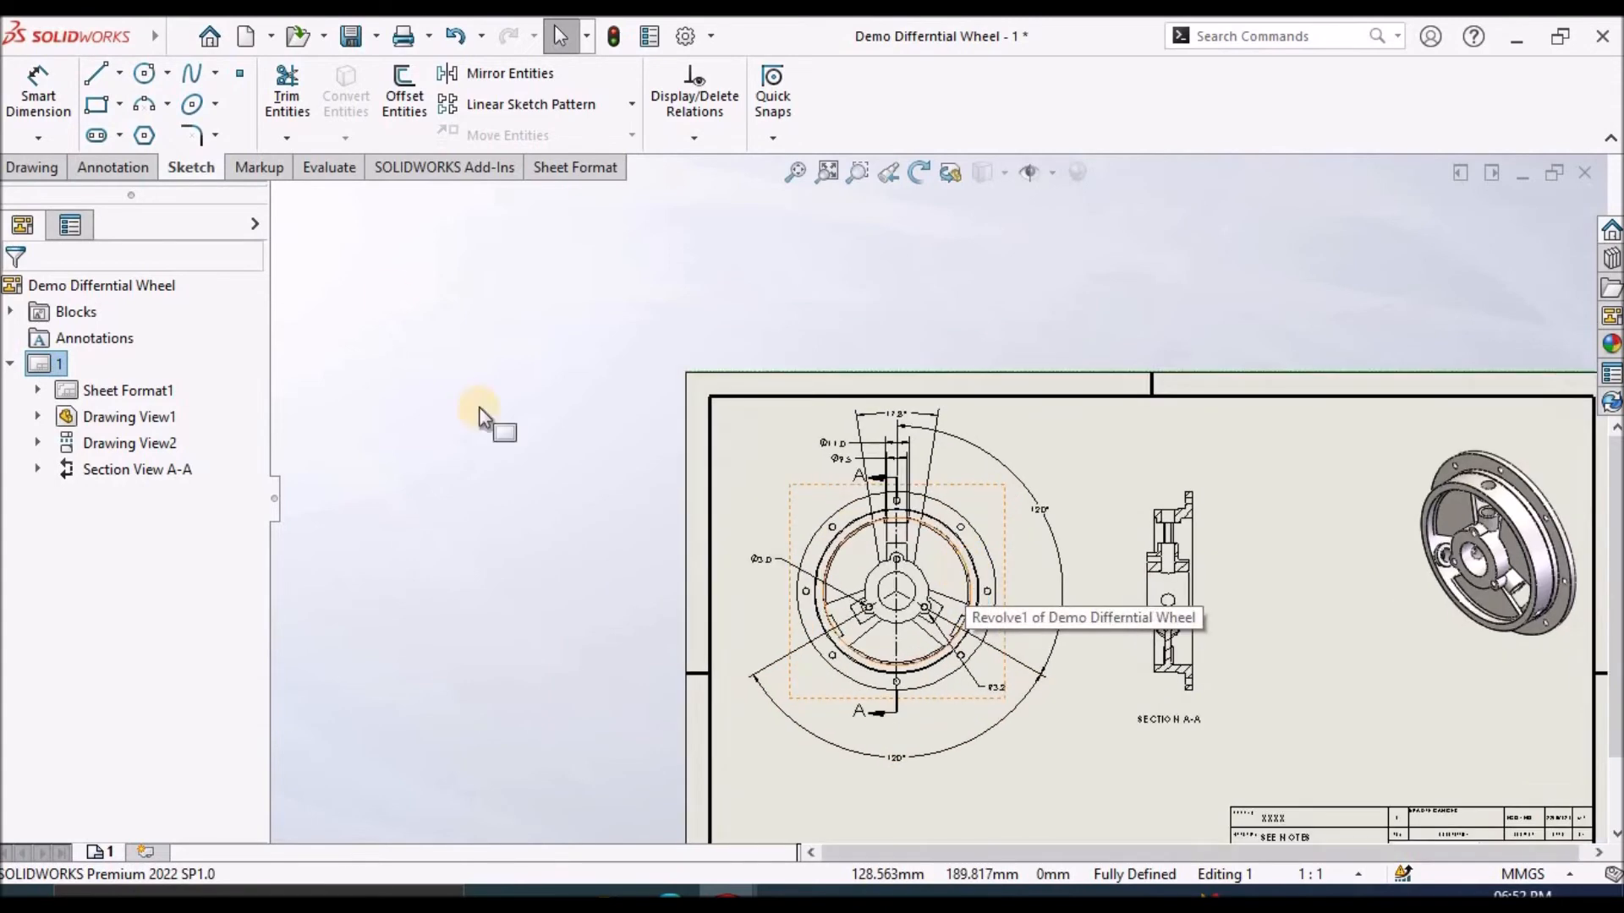
left_click(113, 171)
left_click(922, 74)
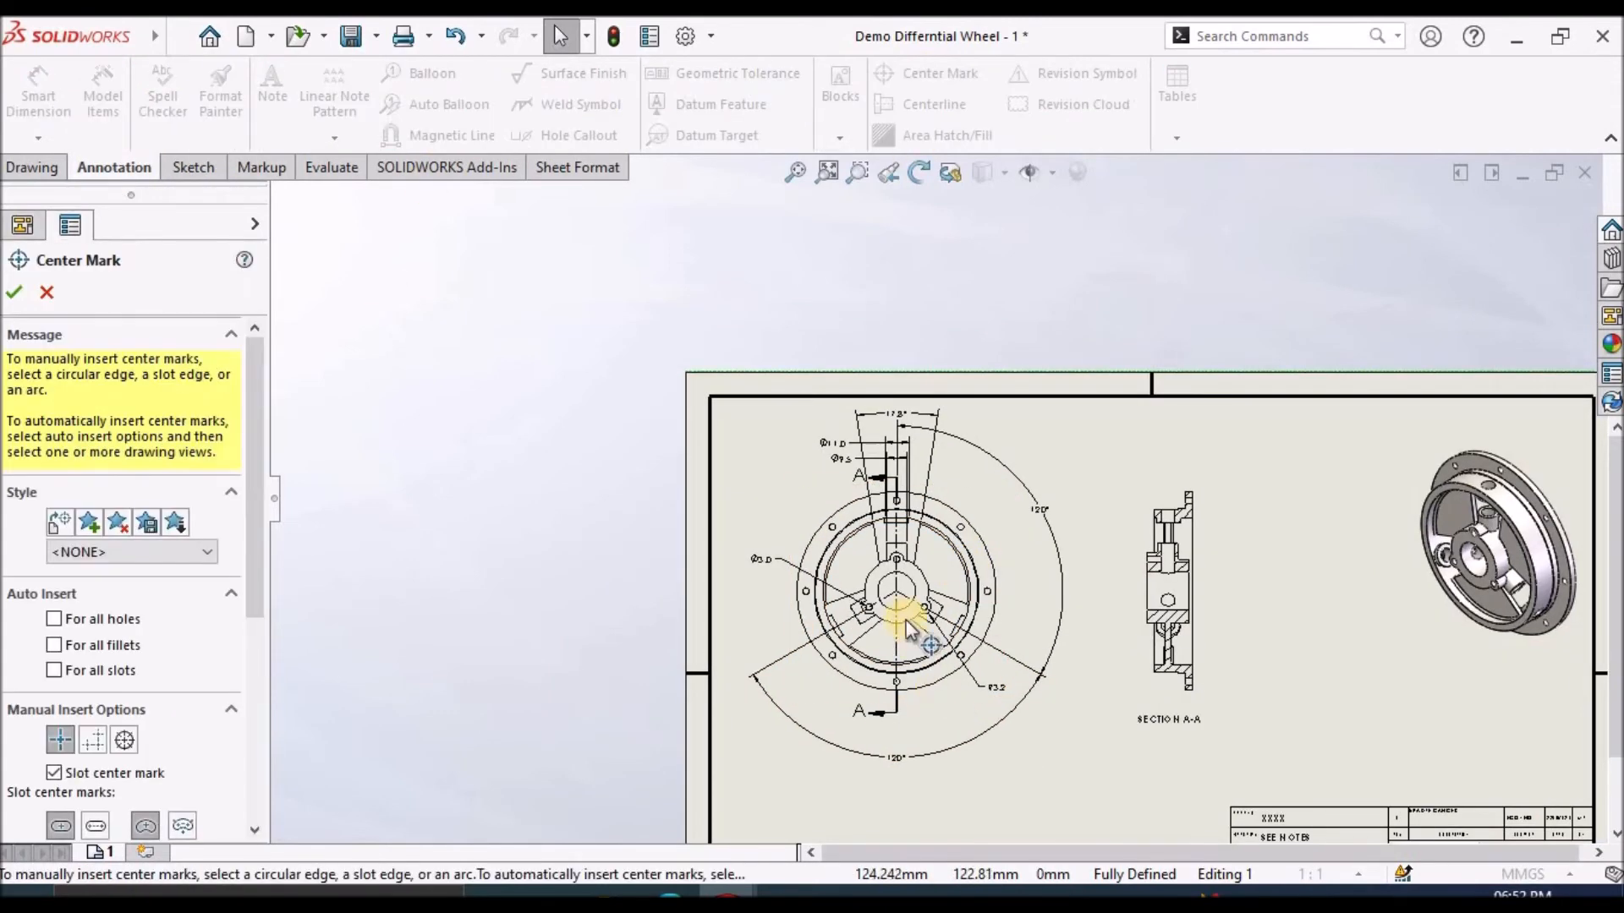
scroll(880, 511, "down", 3)
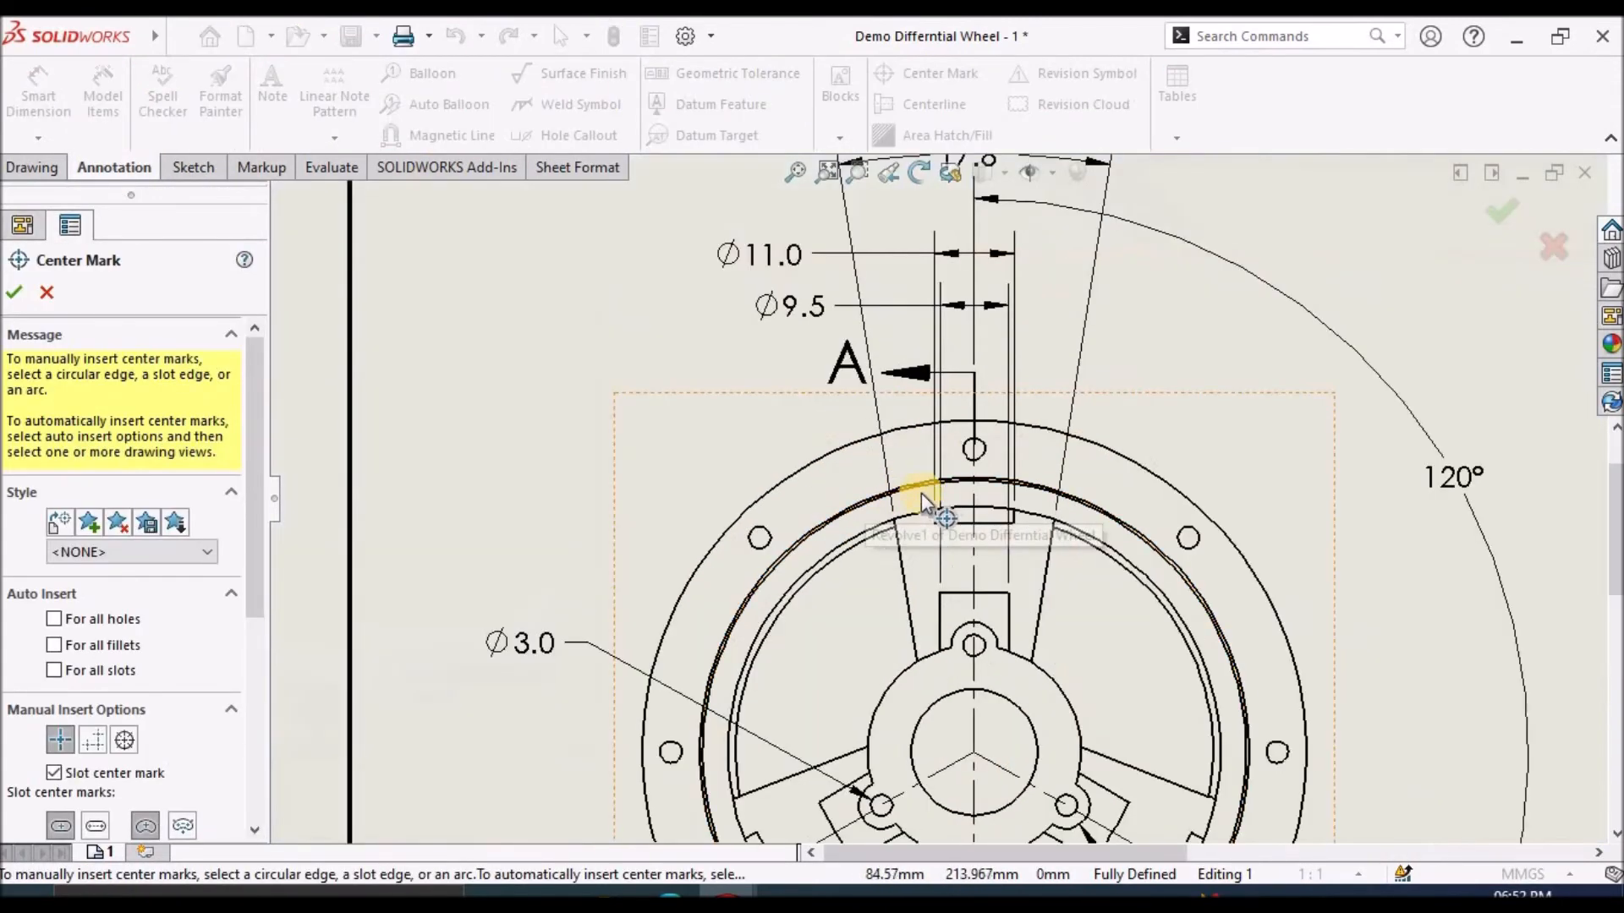
left_click(964, 452)
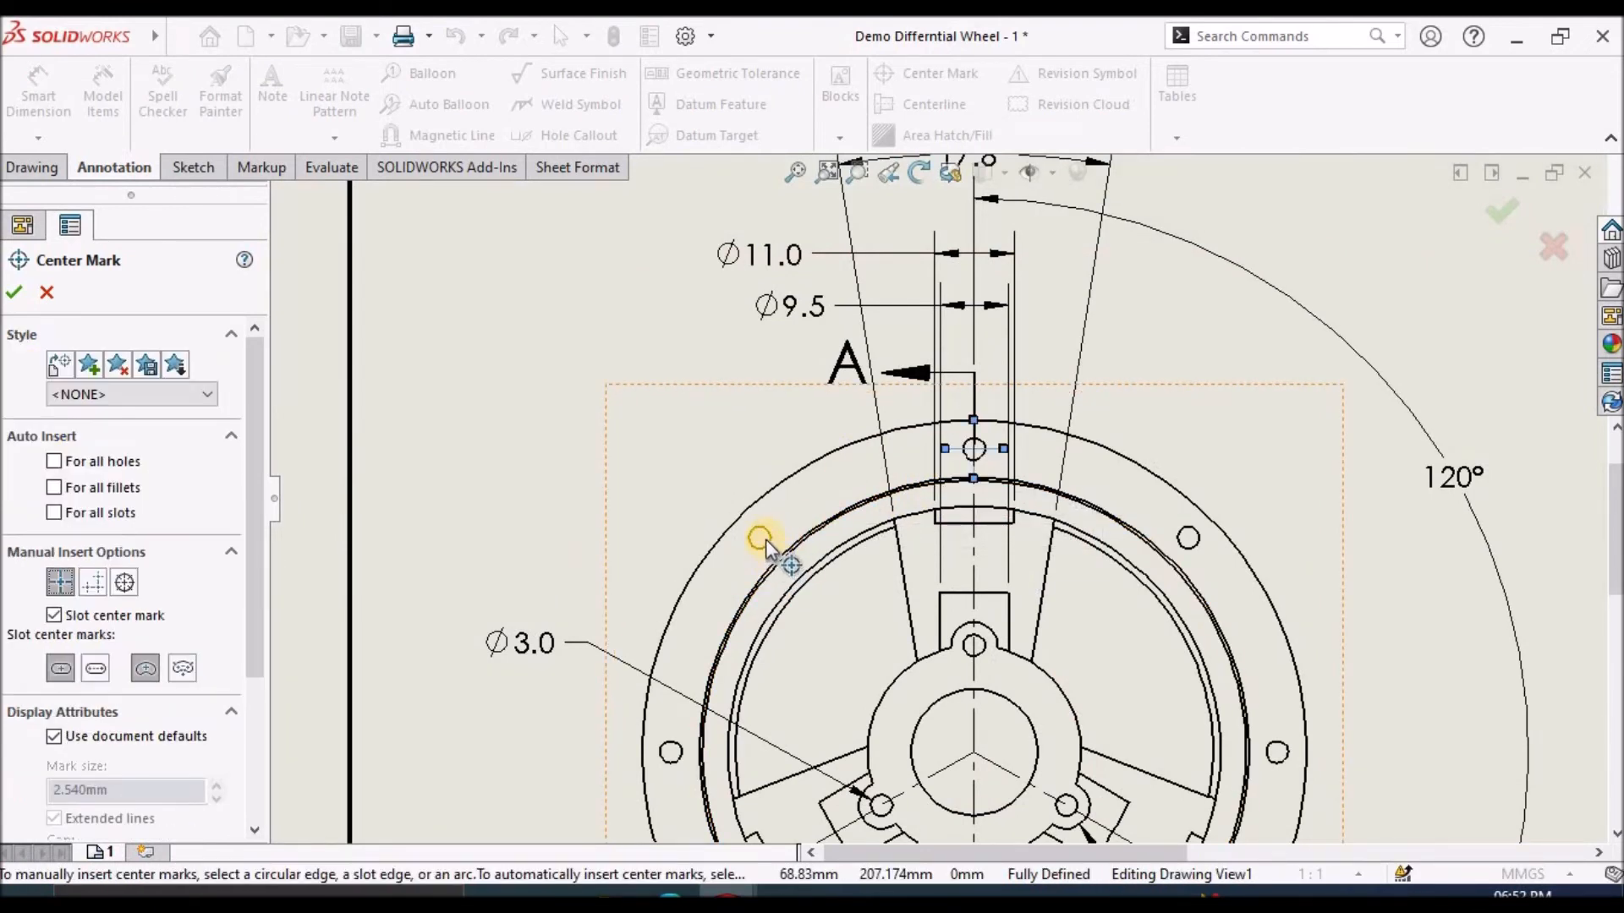
left_click(763, 541)
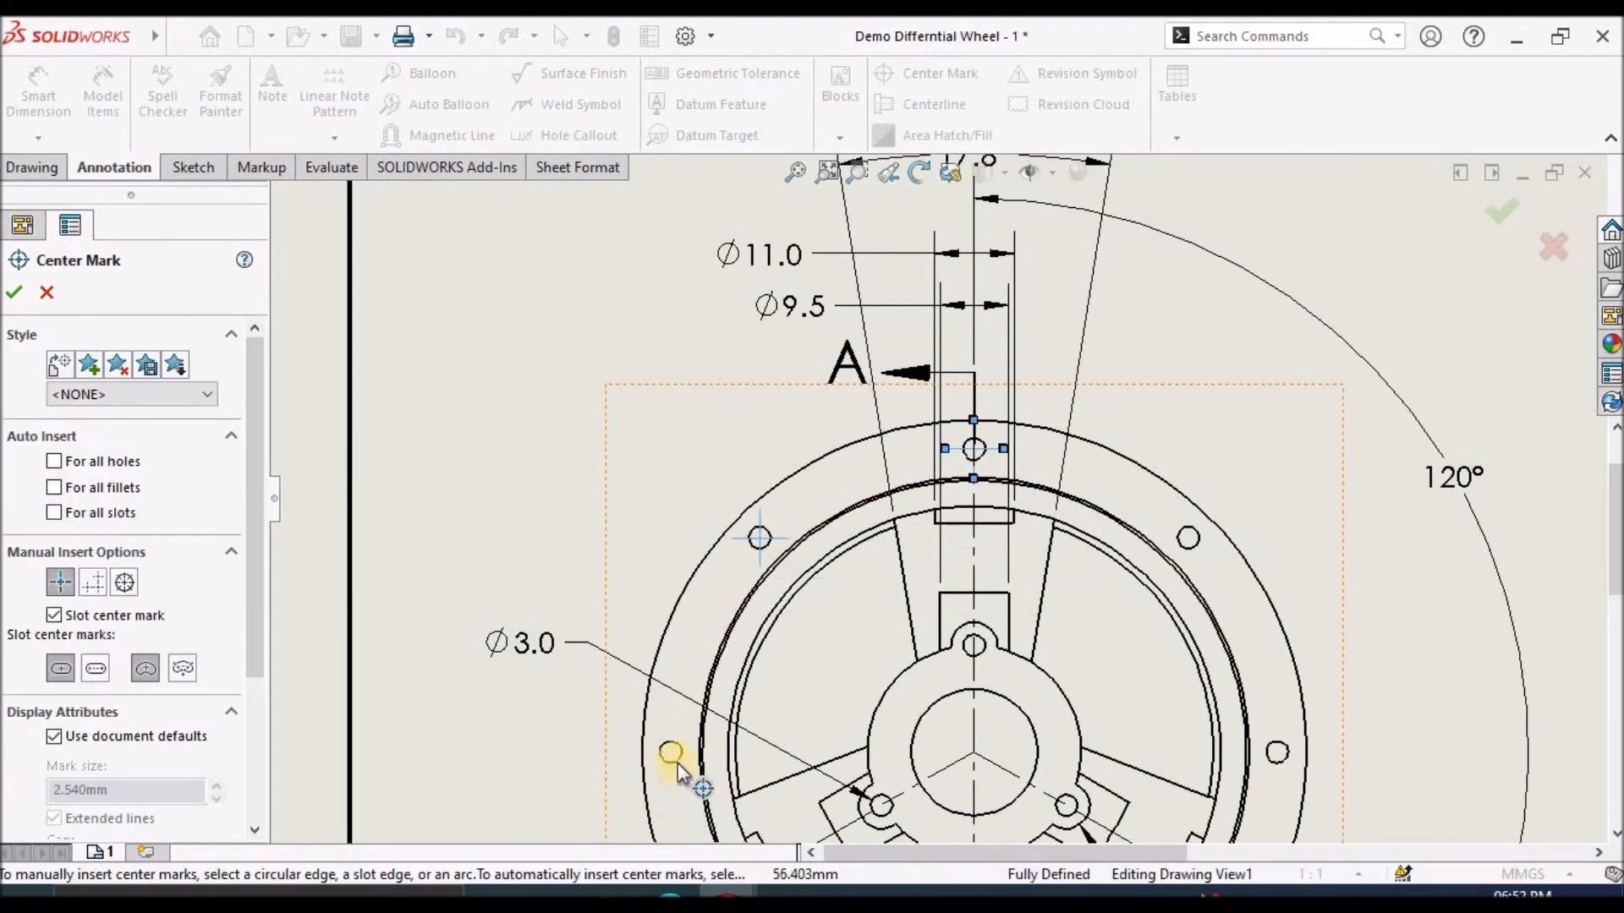
left_click(677, 762)
Add center marks to the lower-left, bottom, lower-right and far-right rim holes in the face-on view.
scroll(780, 764, "up", 5)
scroll(985, 584, "down", 5)
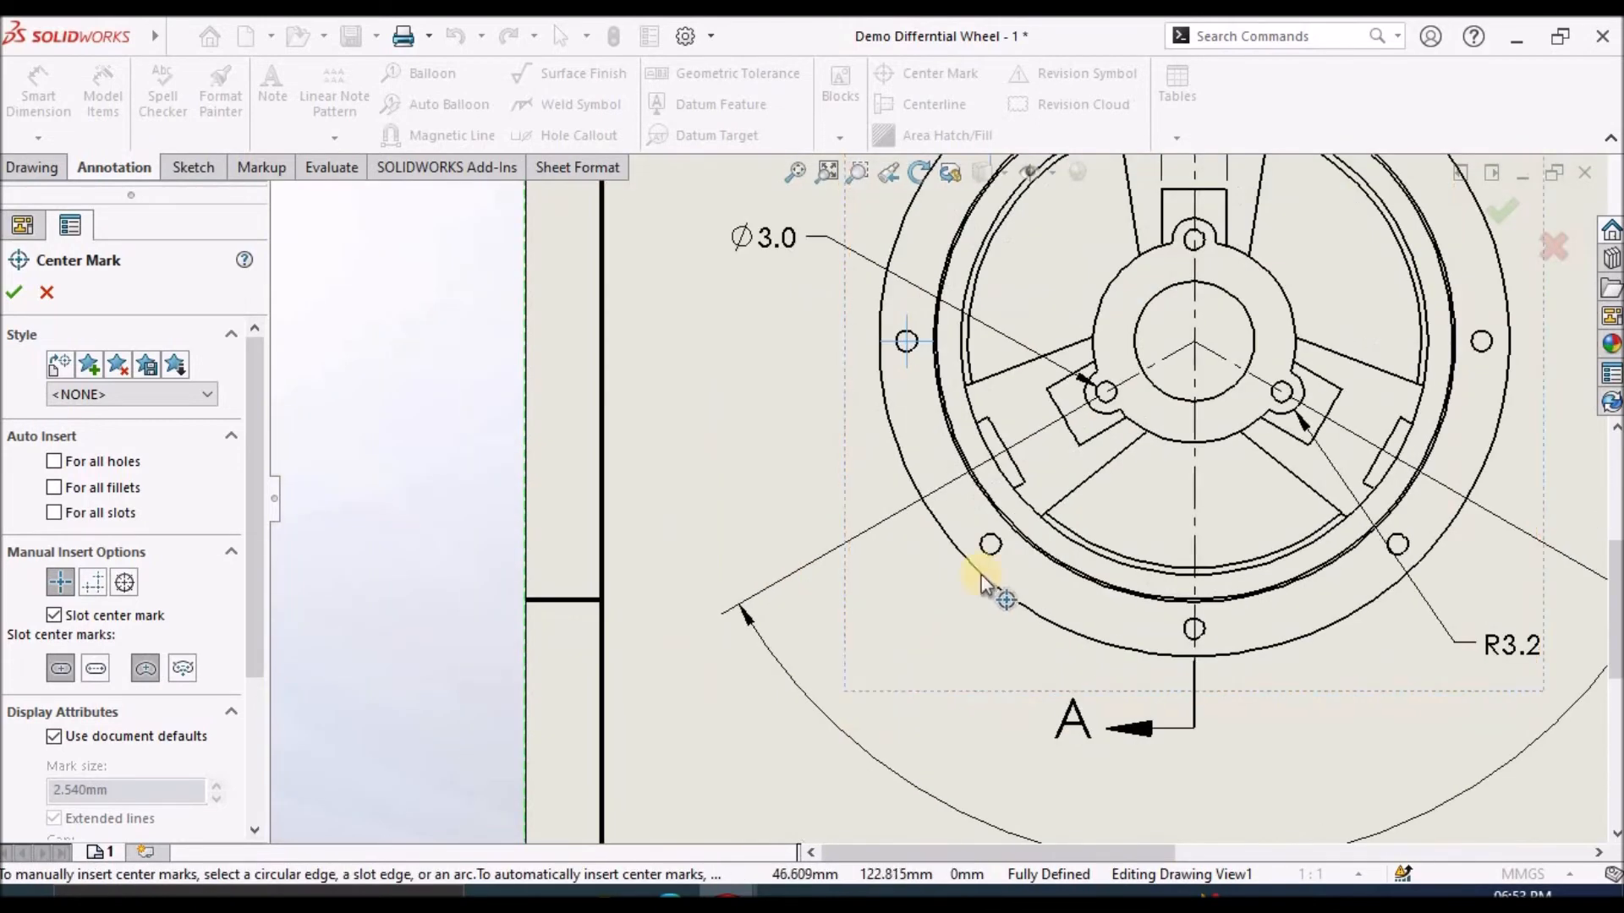
left_click(988, 558)
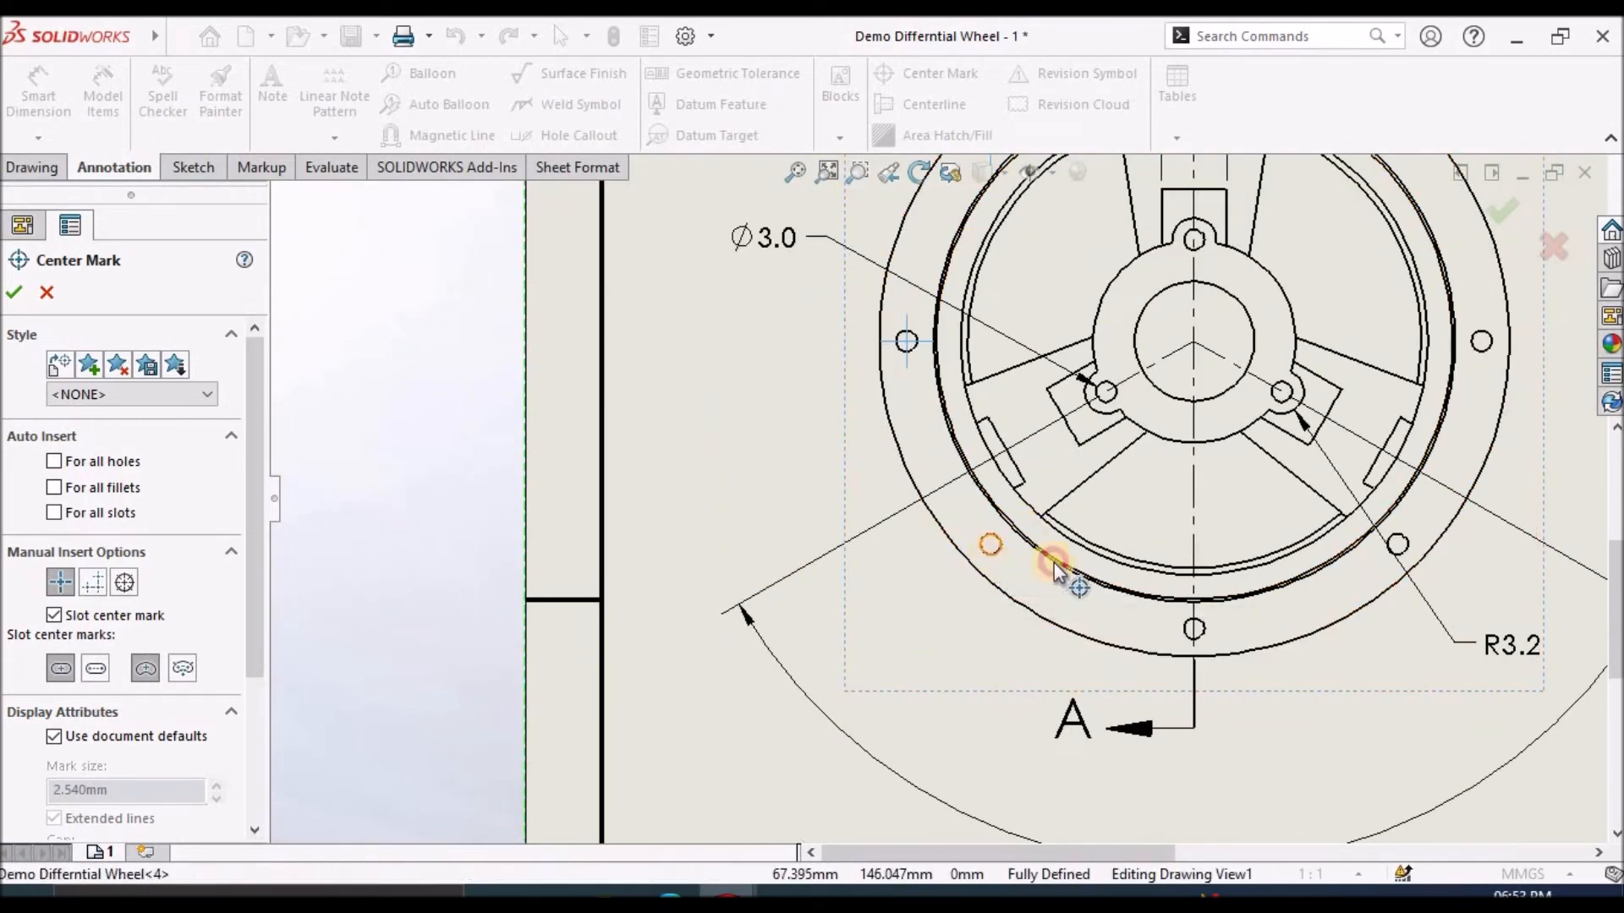
left_click(1190, 626)
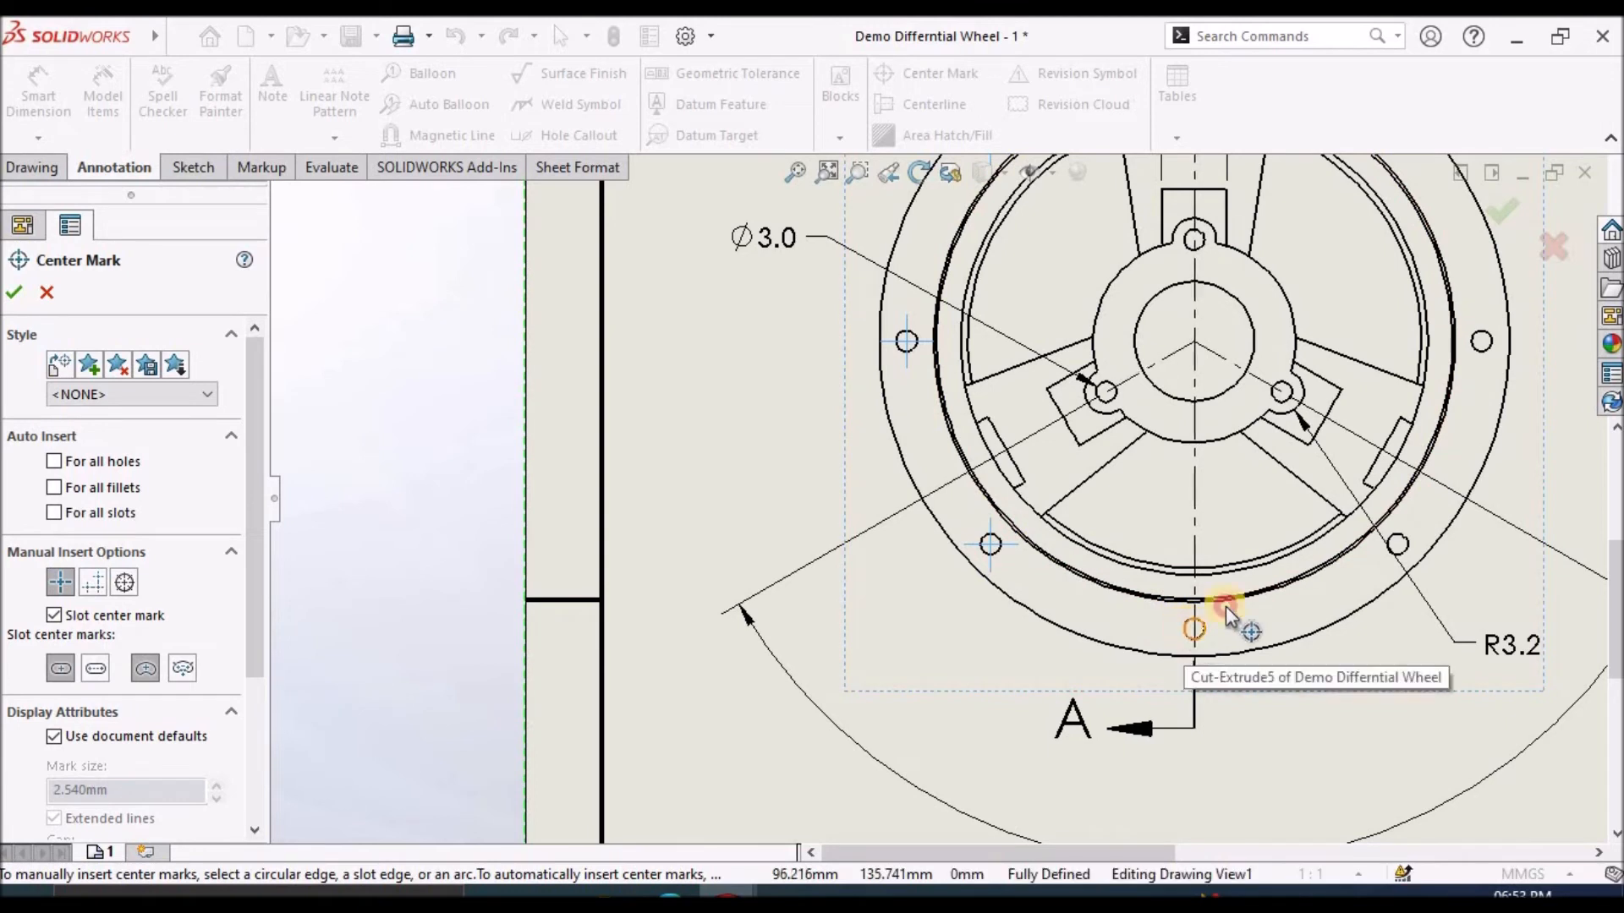
left_click(1398, 541)
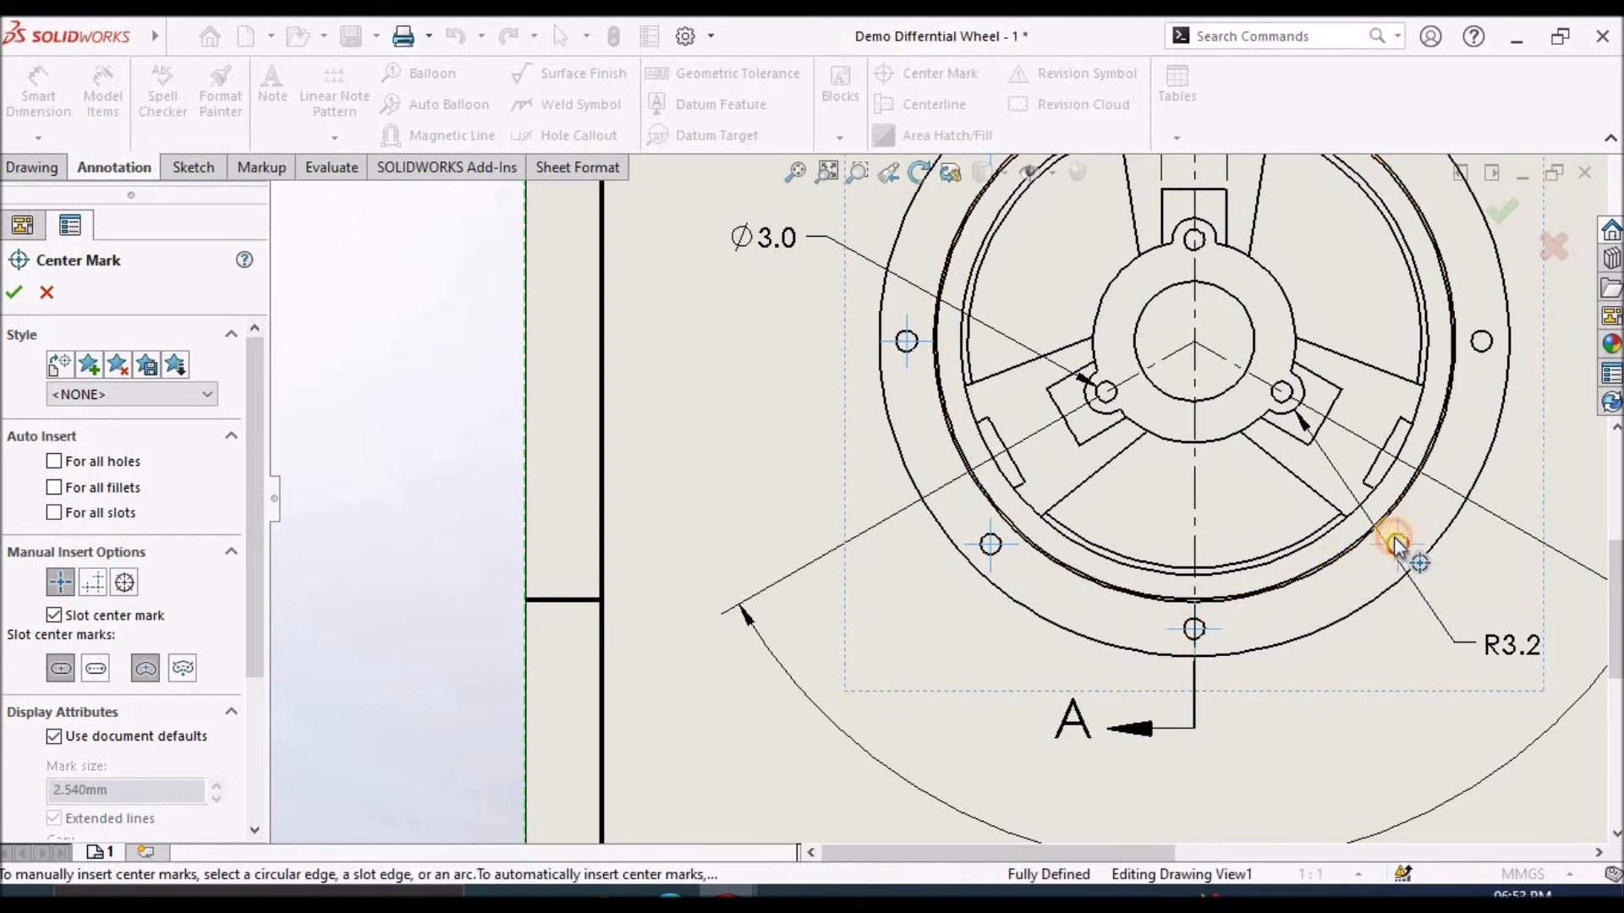
left_click(1482, 346)
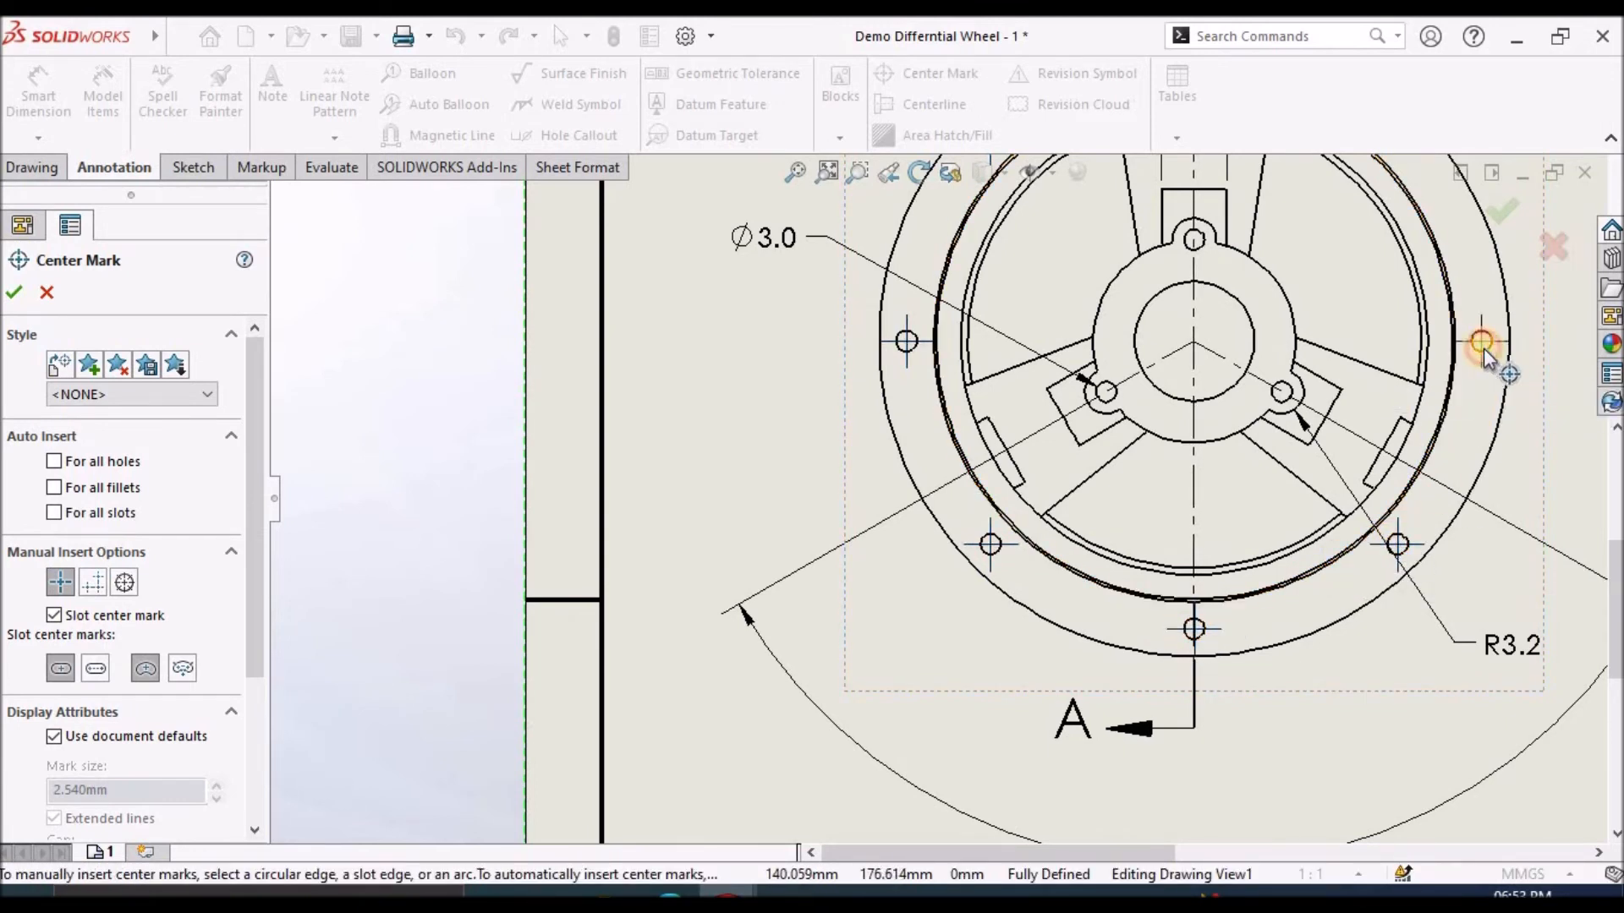
Add center marks to the hub's three small holes and the upper-right rim hole, and accept them.
left_click(1189, 252)
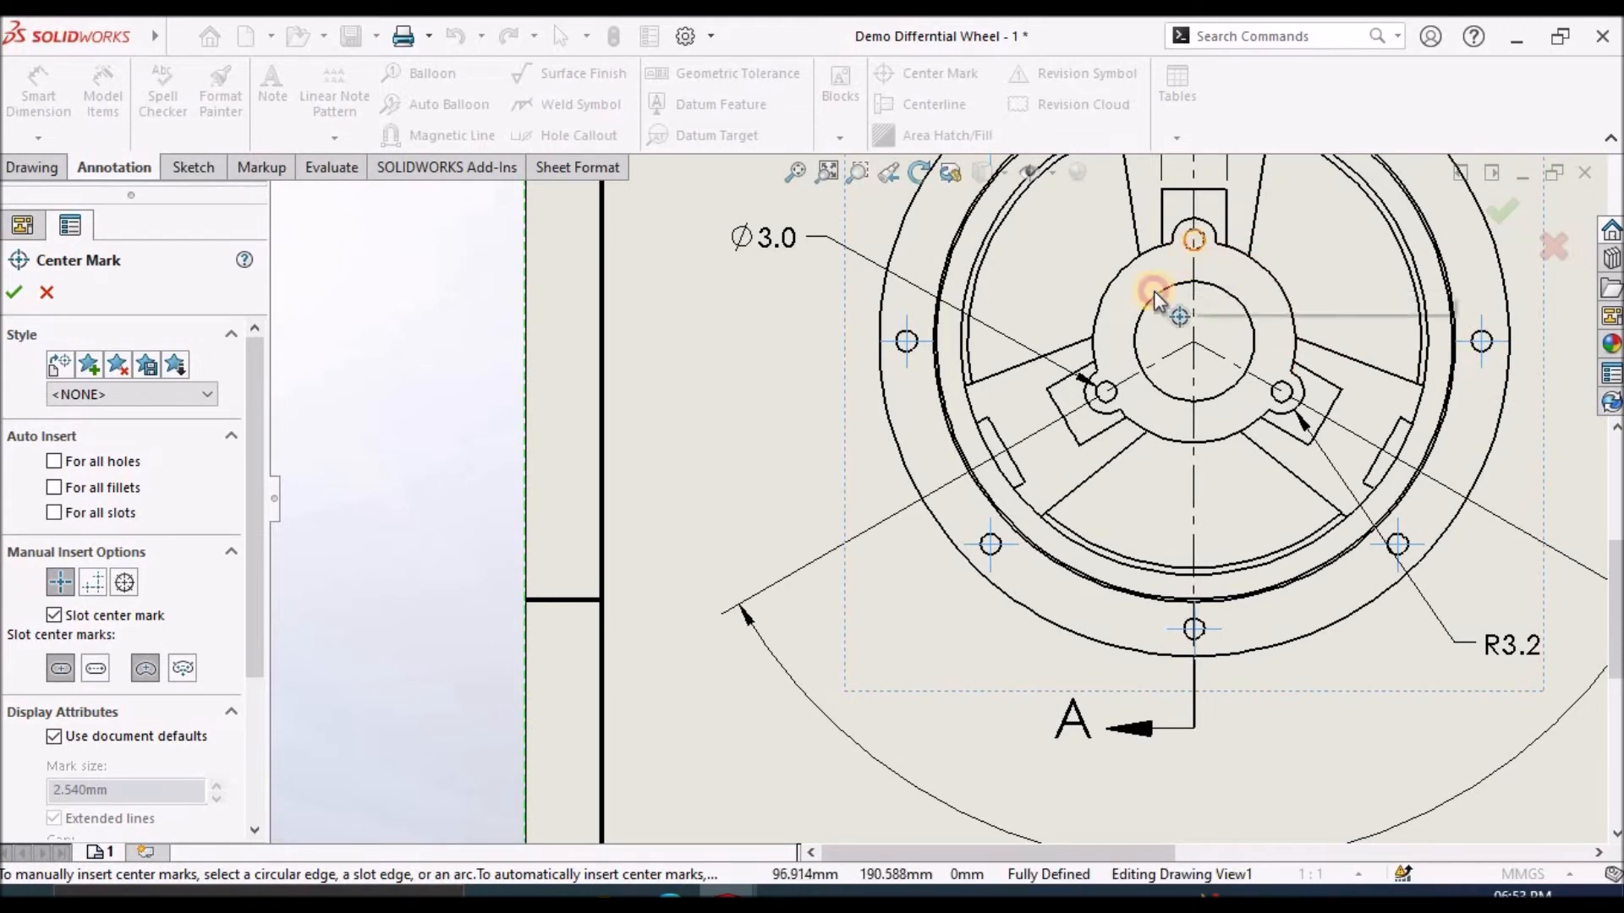
left_click(1099, 388)
left_click(1279, 388)
scroll(937, 484, "up", 5)
scroll(1058, 398, "down", 3)
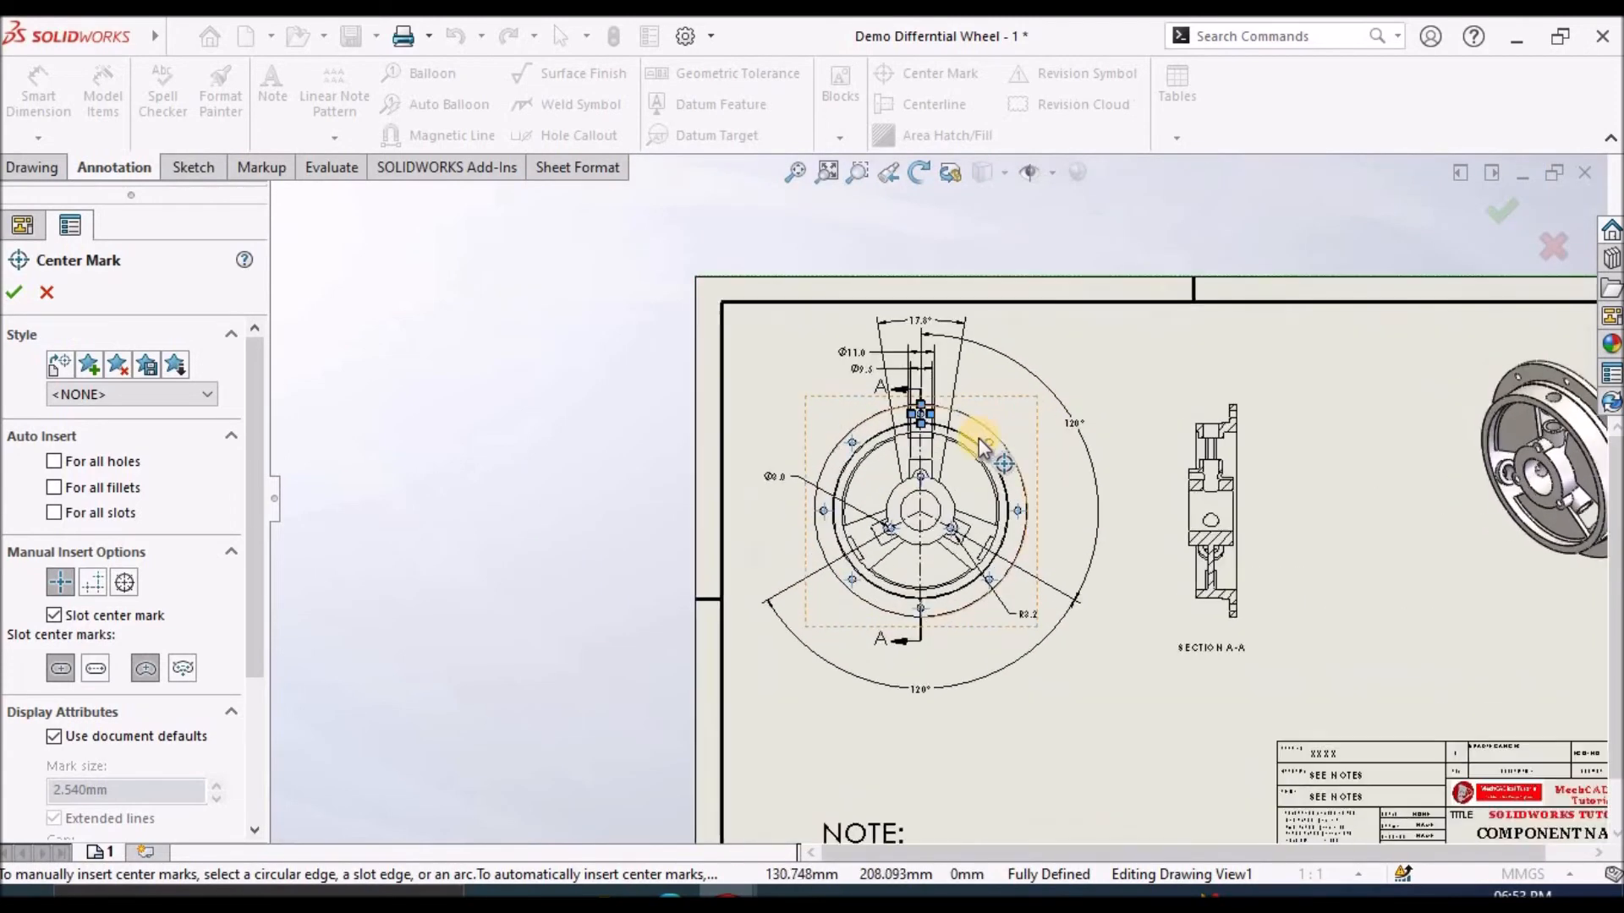
scroll(972, 454, "down", 2)
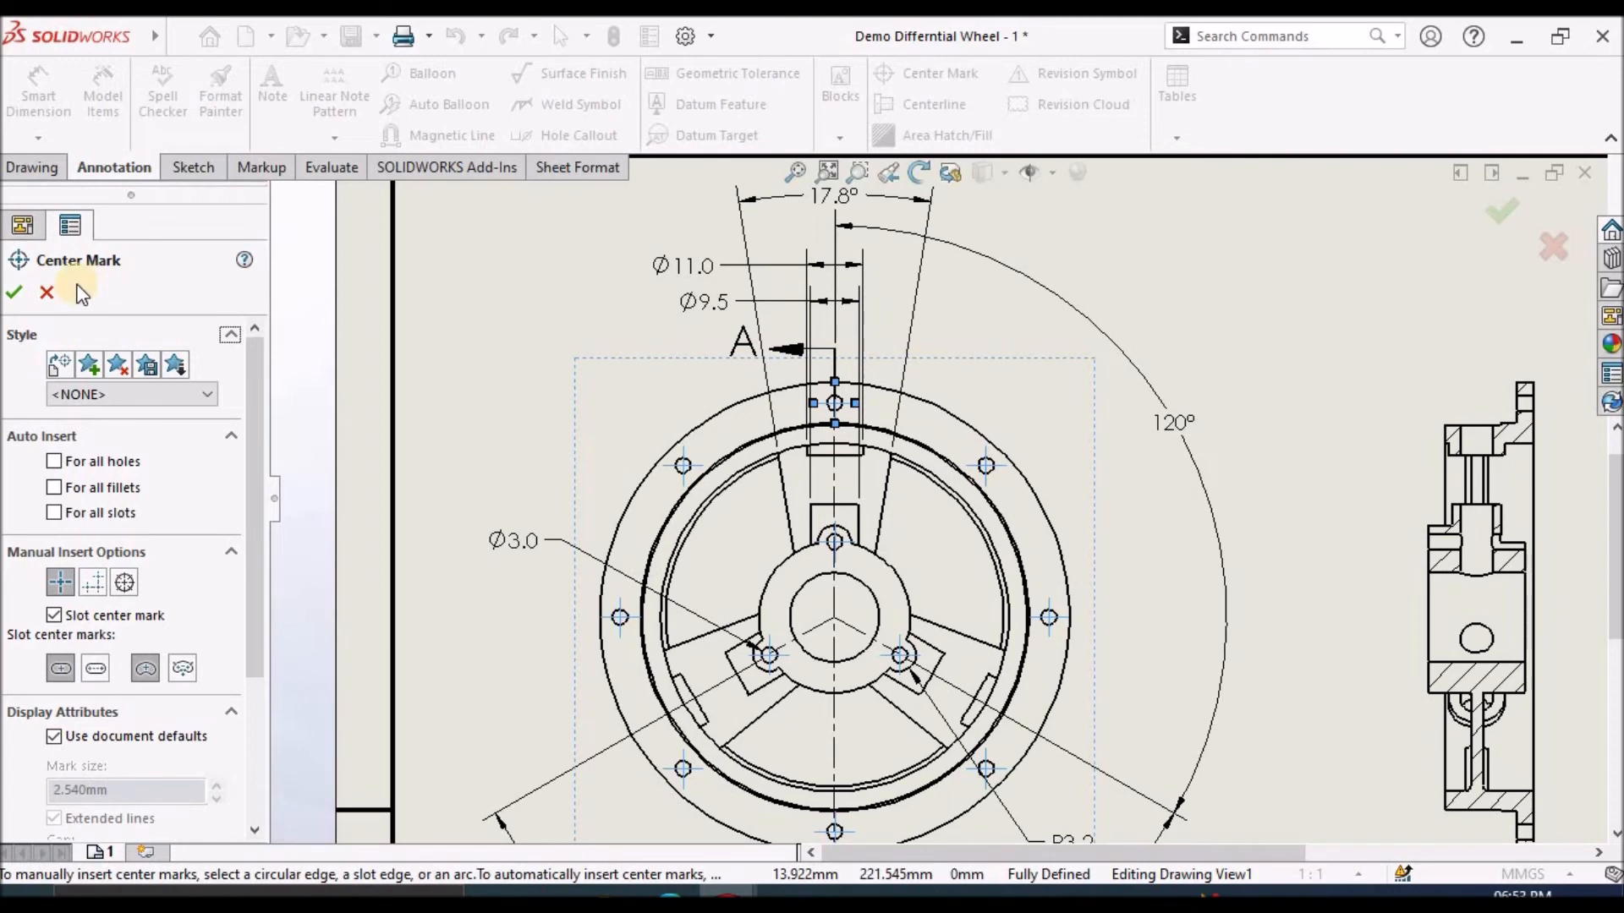
left_click(14, 292)
Move the section A-A view farther right from the face-on view and shift its SECTION A-A label lower beneath it.
scroll(1223, 292, "up", 4)
scroll(1223, 375, "down", 4)
left_click_drag(1182, 509, 1278, 514)
left_click(1073, 665)
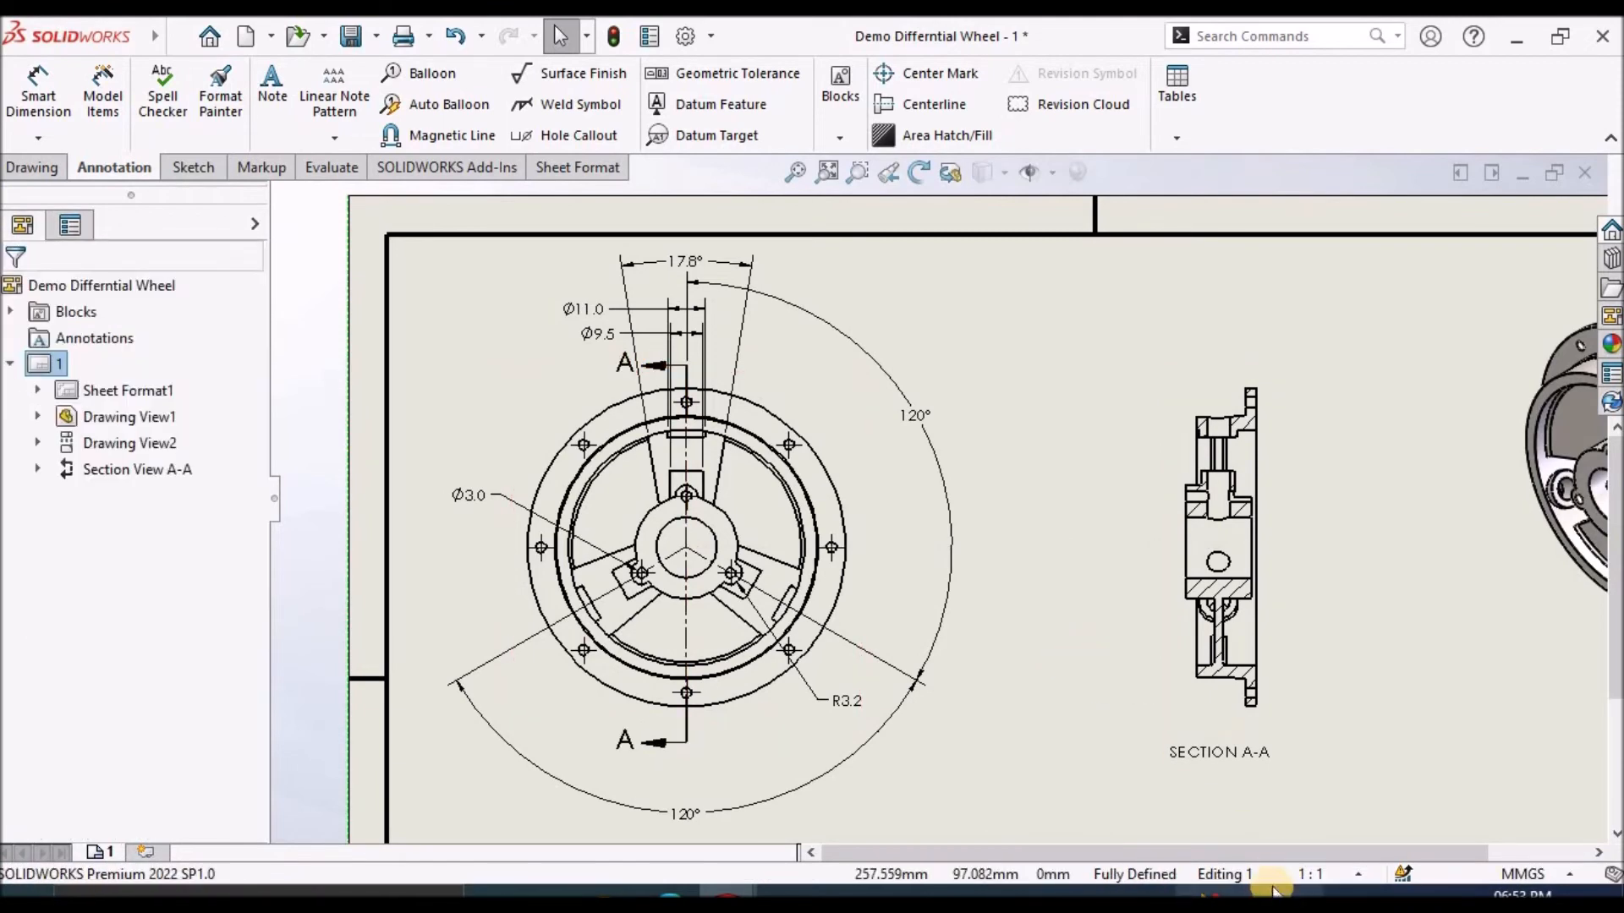
scroll(1200, 619, "down", 3)
scroll(1195, 674, "up", 4)
left_click_drag(1063, 692, 1060, 738)
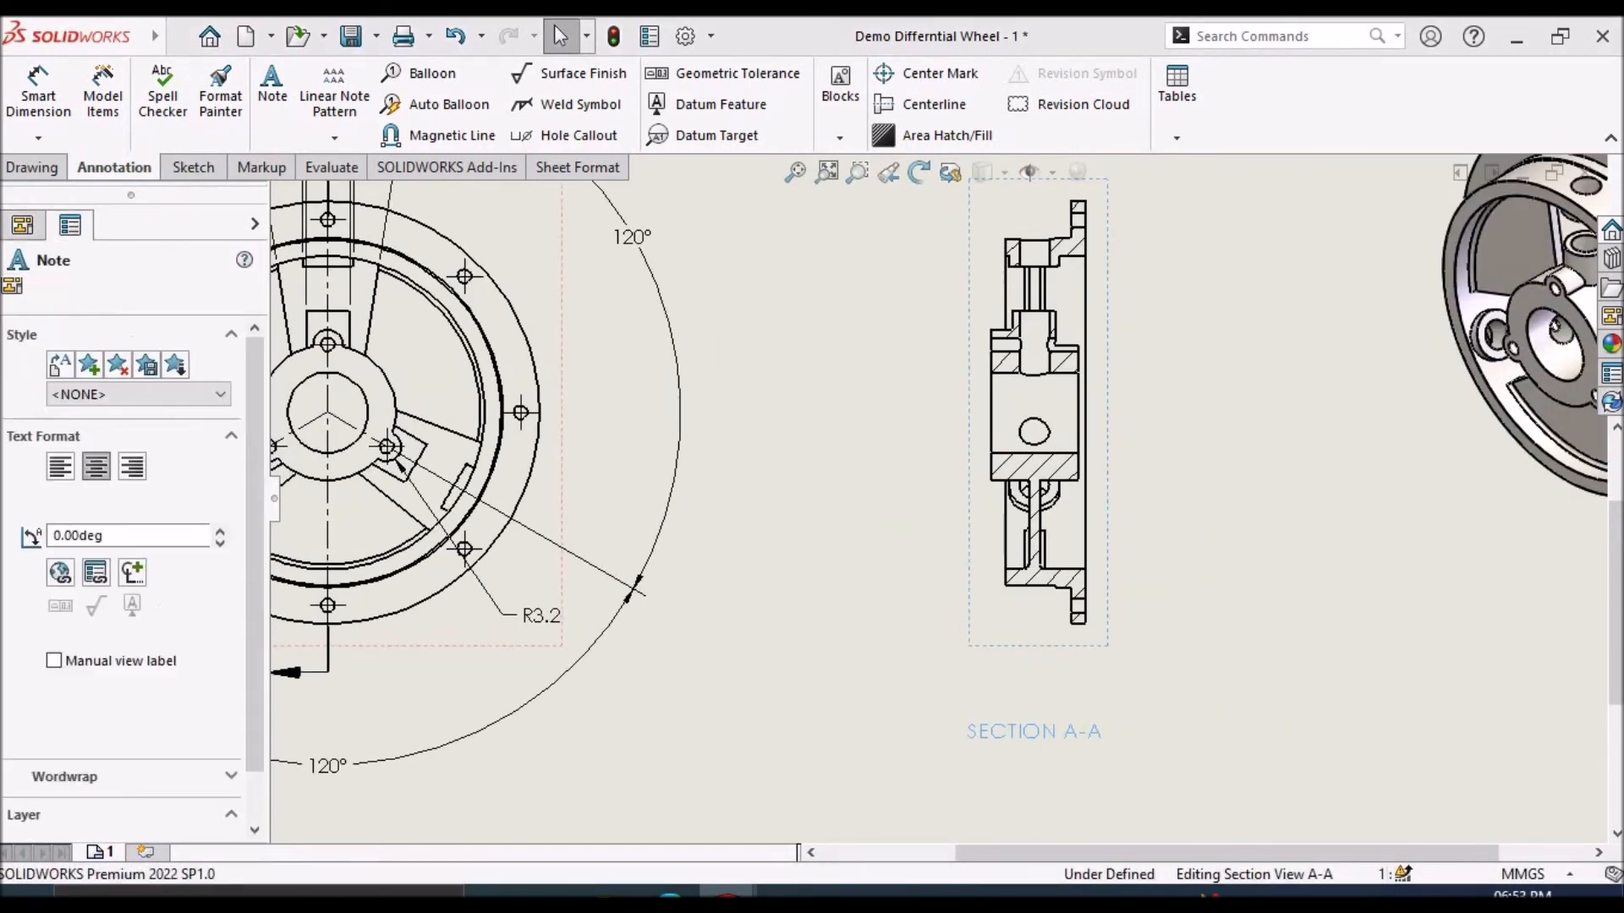
key("Escape")
Dimension the hub bore's diameter in section A-A, placing the text to the right of the view.
left_click(38, 95)
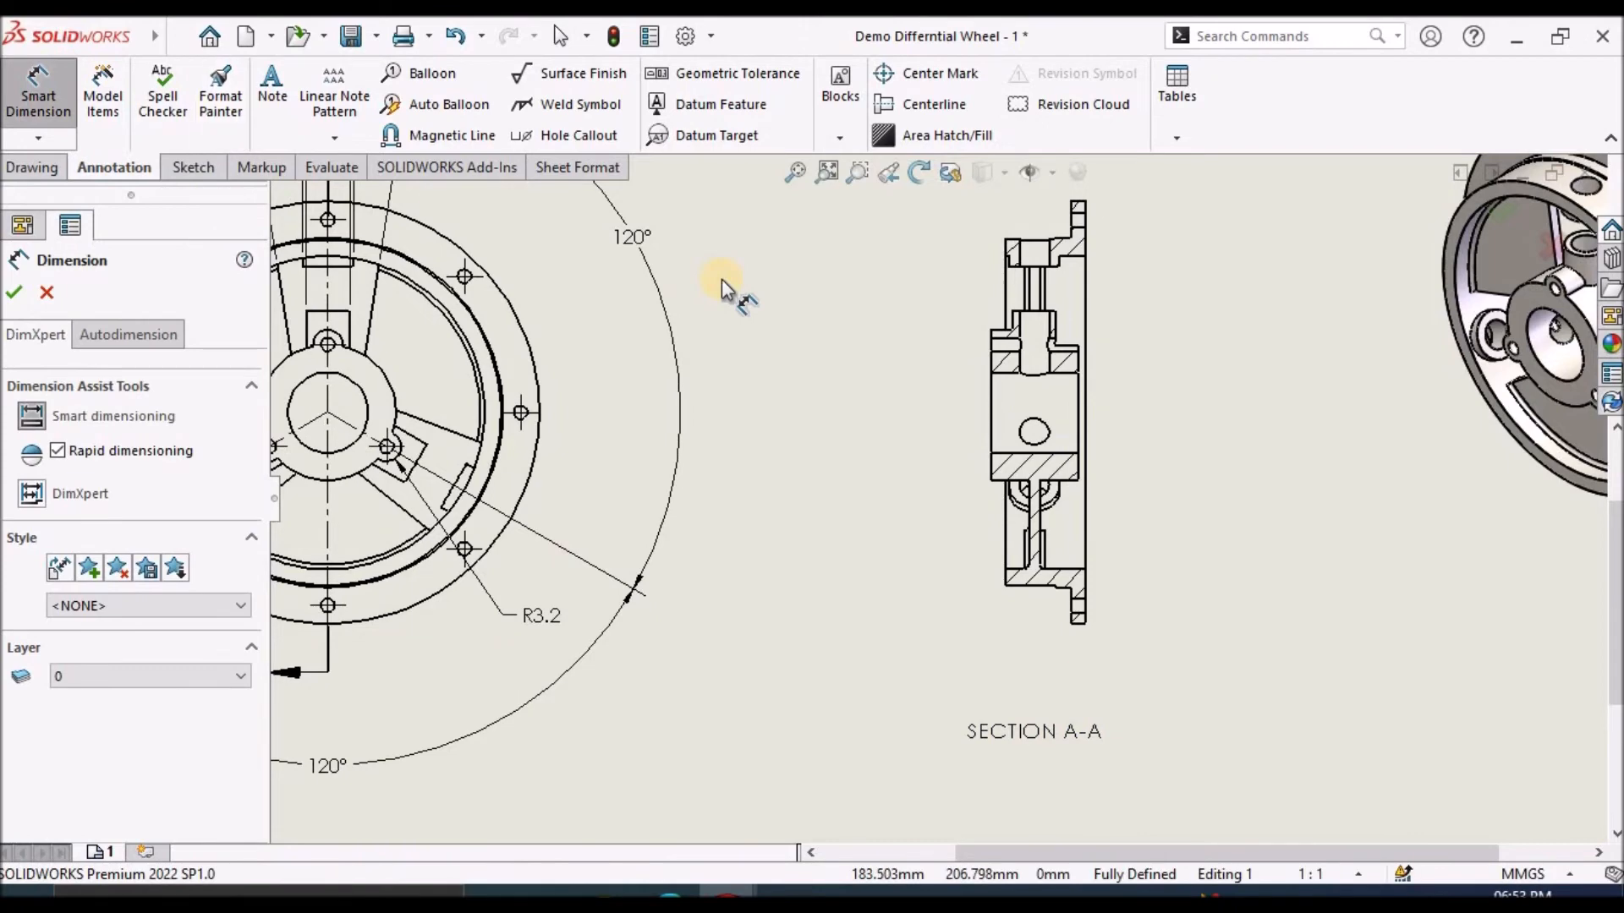
scroll(888, 203, "down", 3)
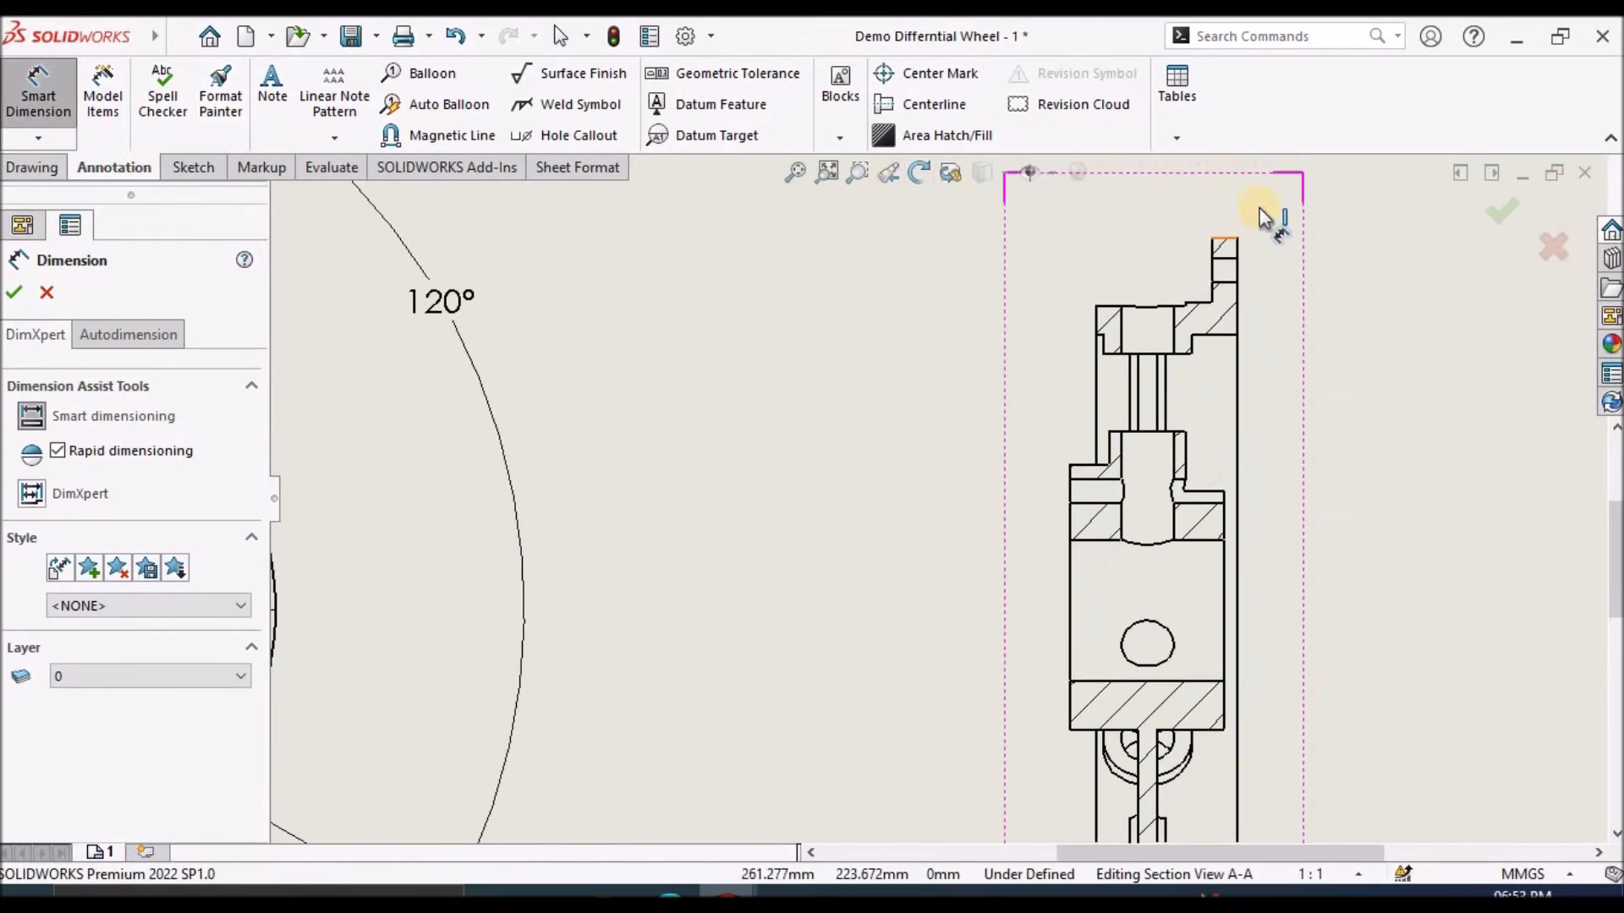
left_click(1223, 240)
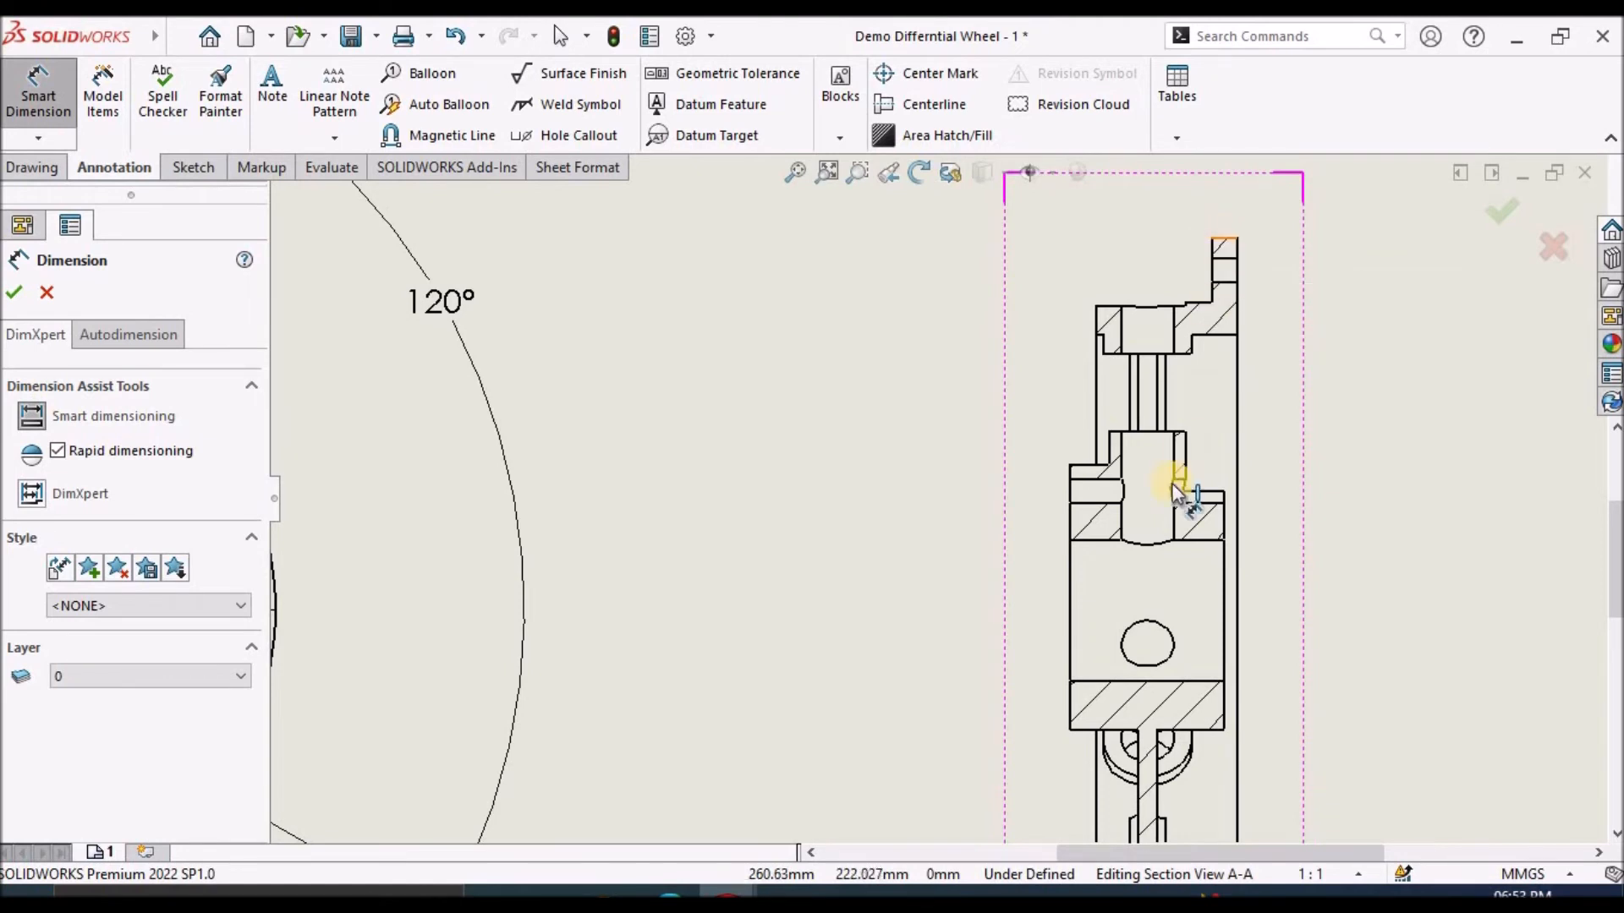
left_click(1215, 541)
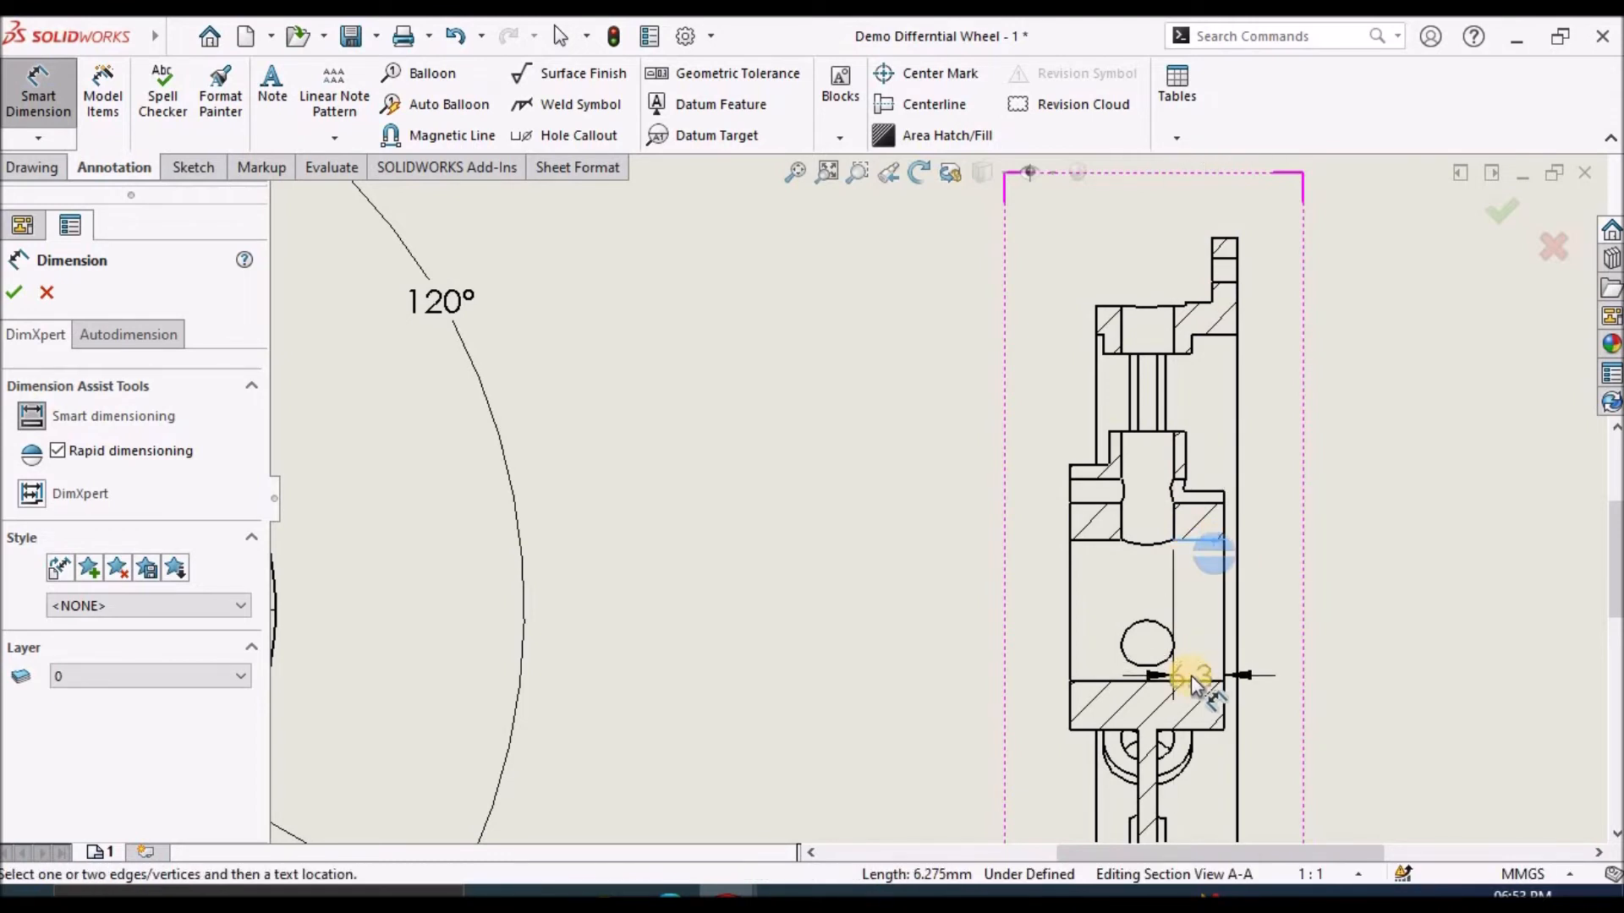
left_click(1195, 682)
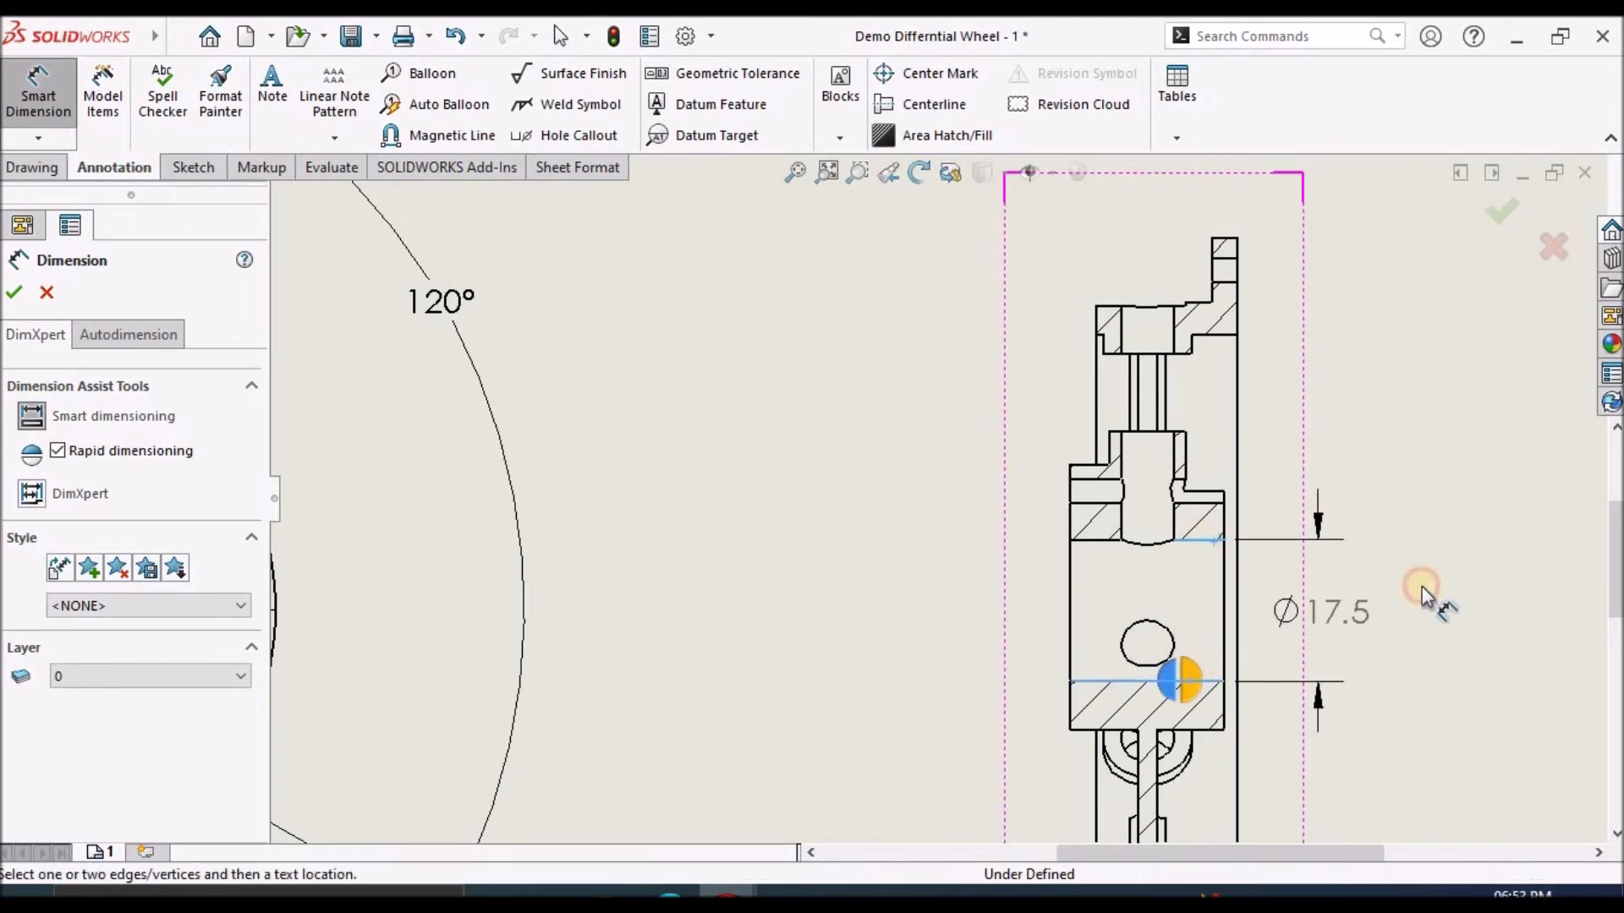
left_click(1422, 586)
left_click(1341, 586)
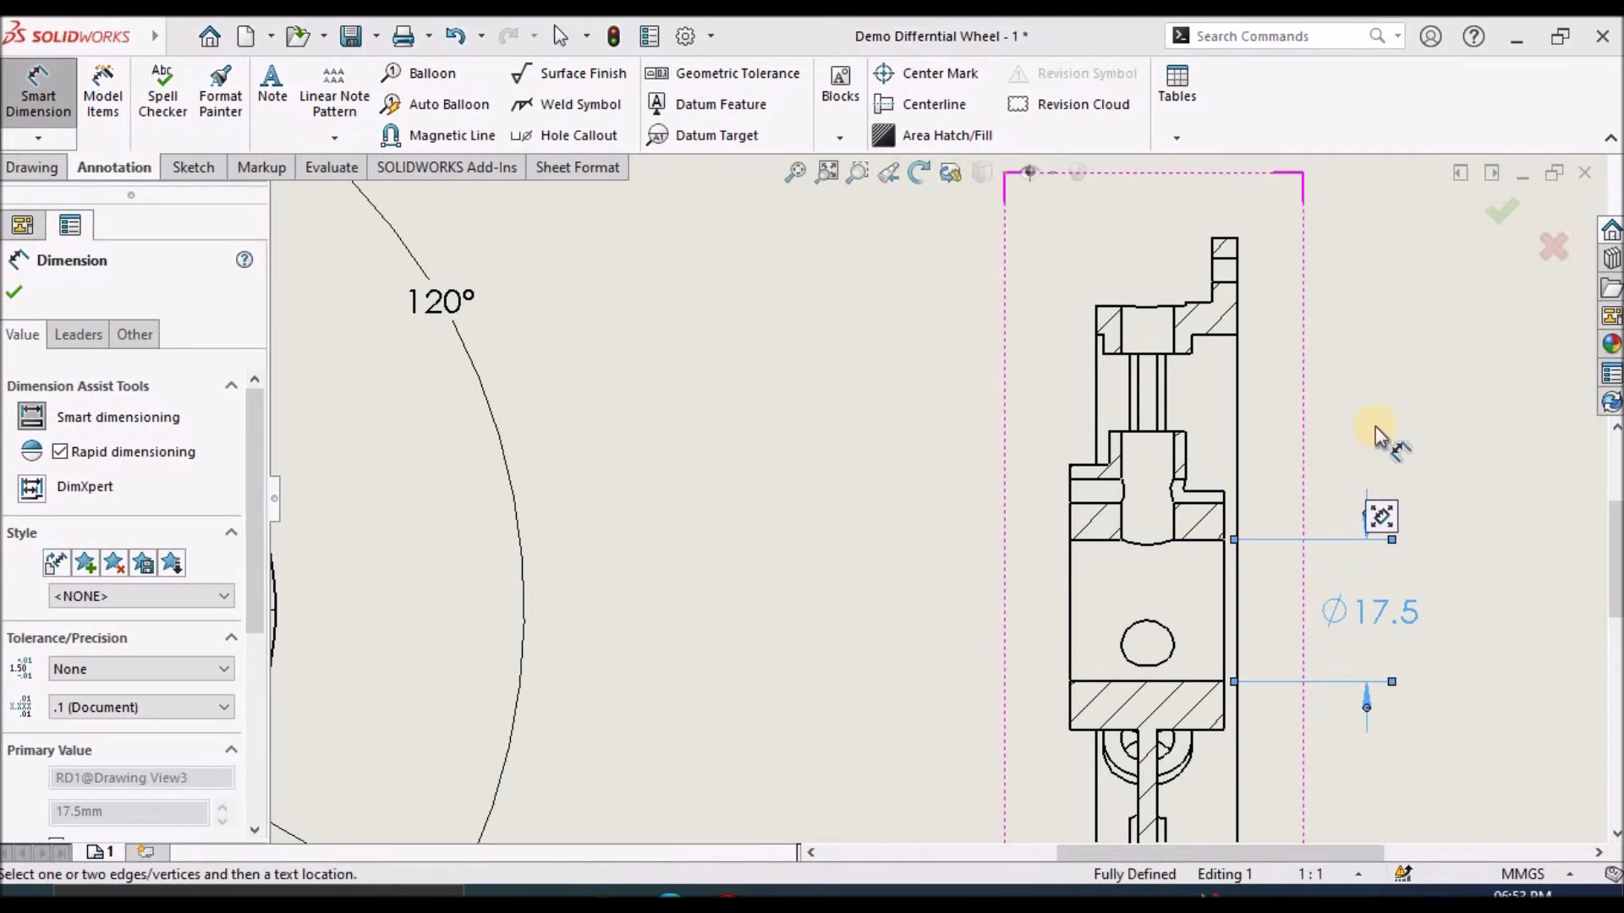
key("Escape")
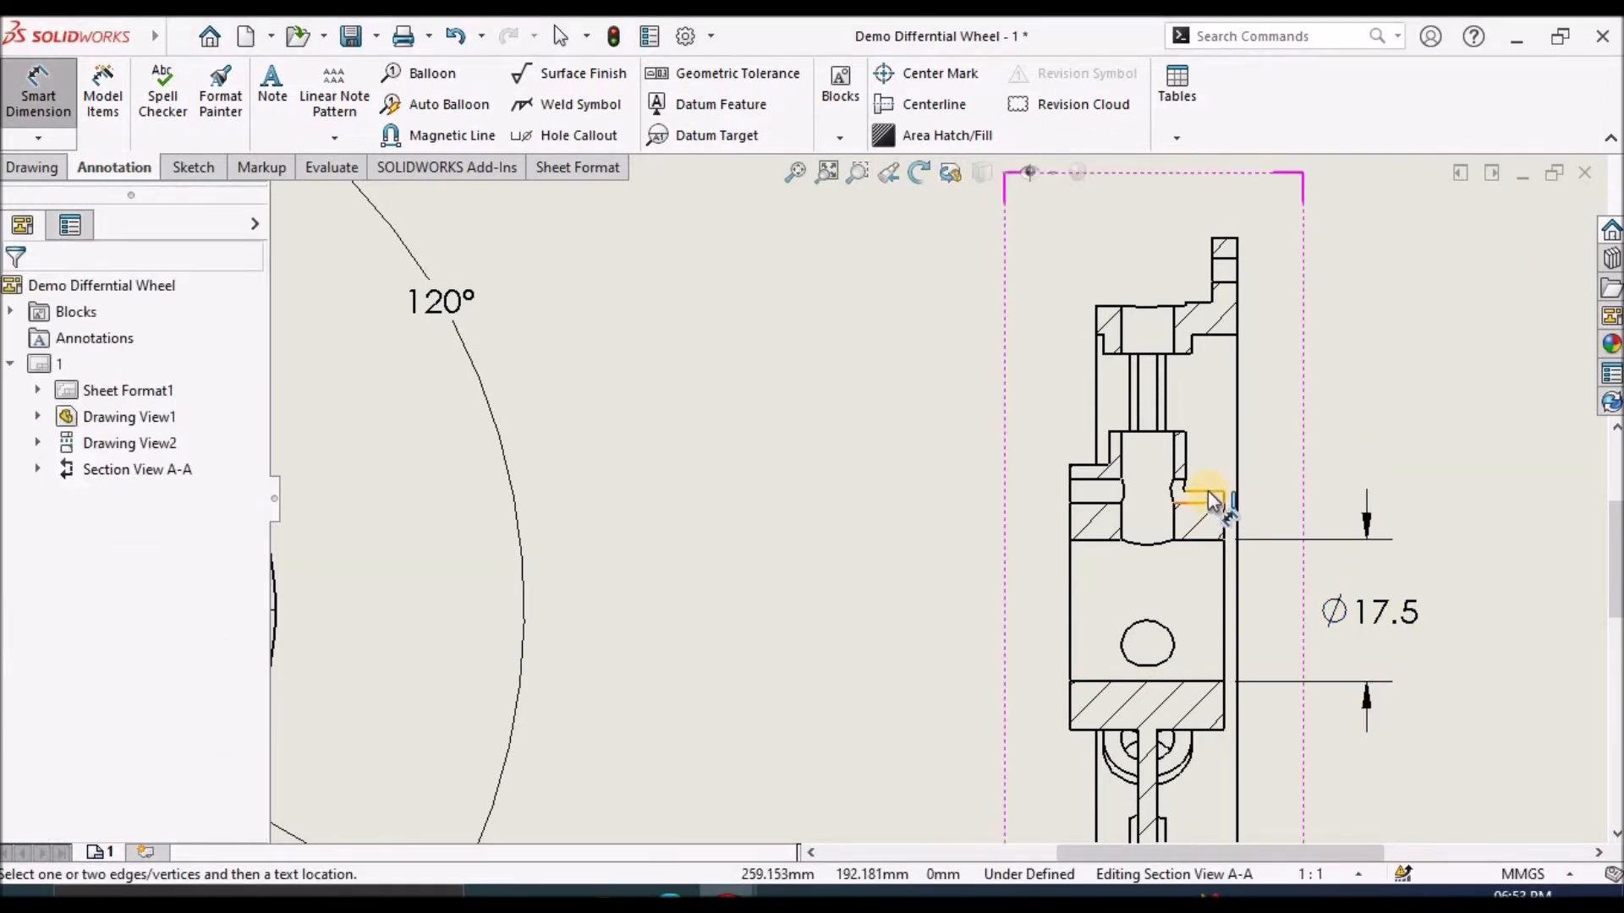
Dimension the hub's outer diameter in section A-A, placing the text to the right of the bore dimension.
left_click(1208, 495)
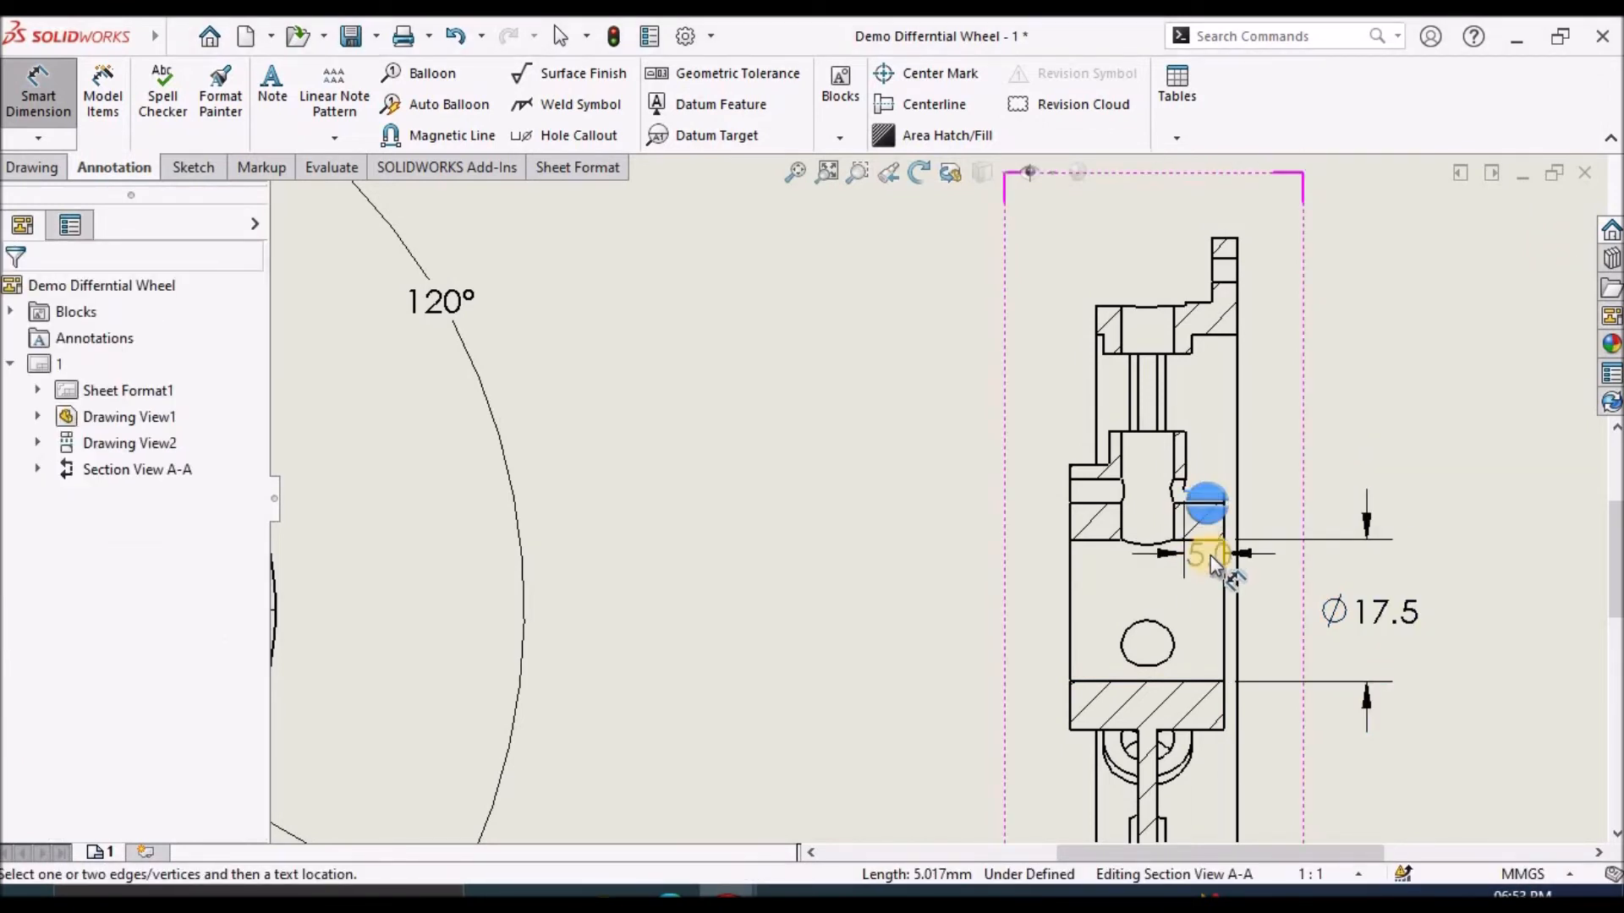
left_click(1205, 728)
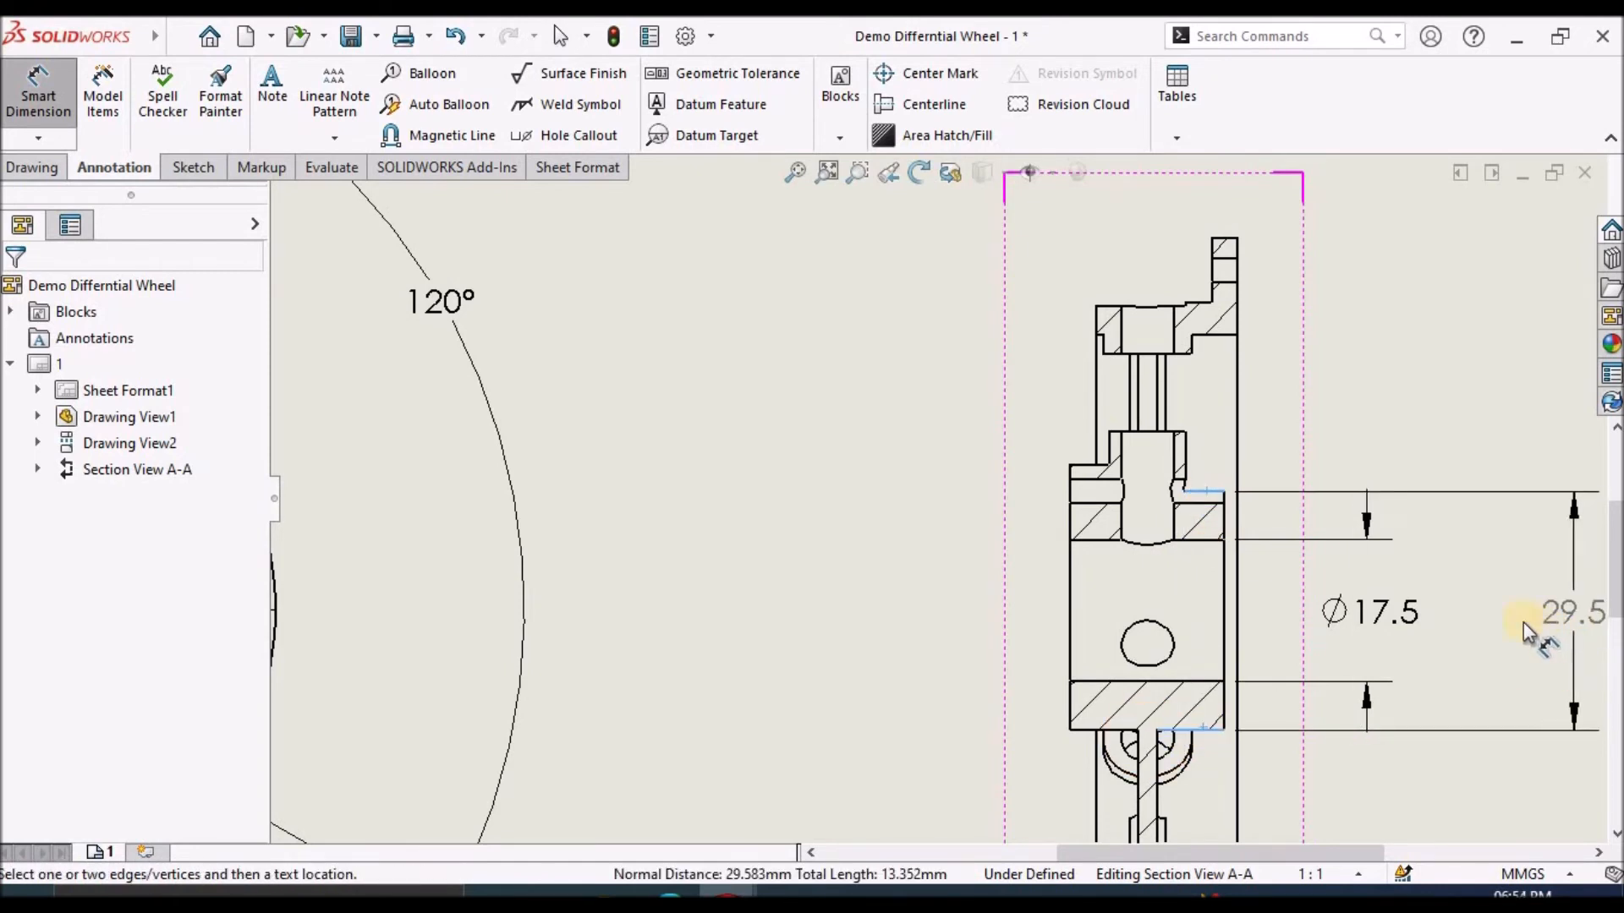
left_click(1496, 626)
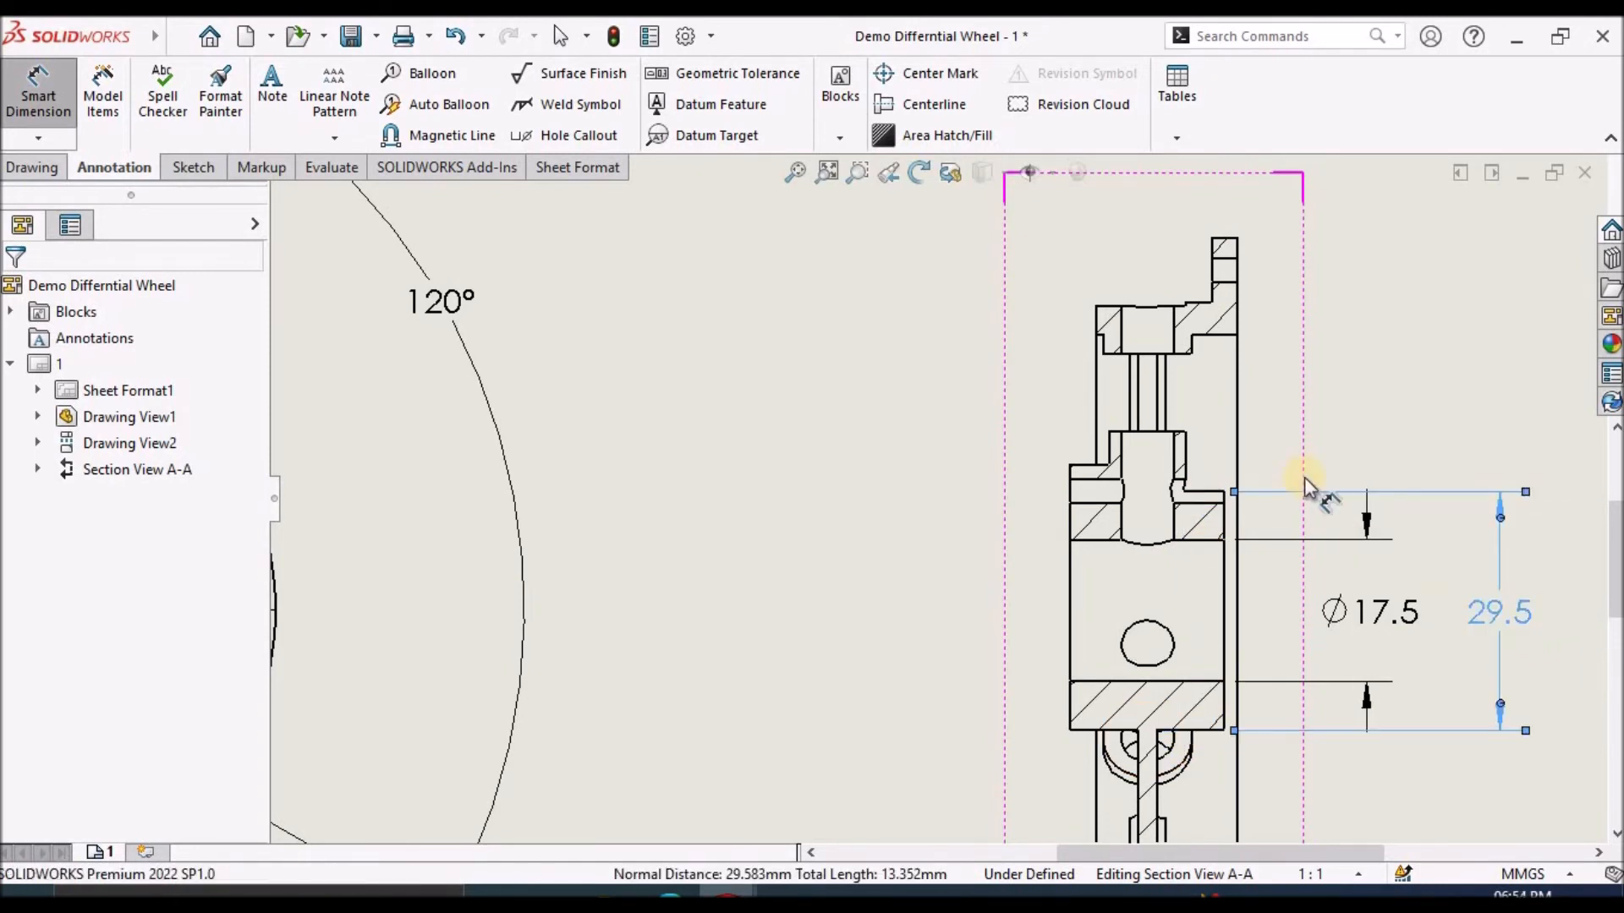
Dimension the rim's inner diameter in section A-A, placing the text to the right of the hub's outer dimension.
left_click(1209, 346)
key("f")
scroll(826, 565, "up", 10)
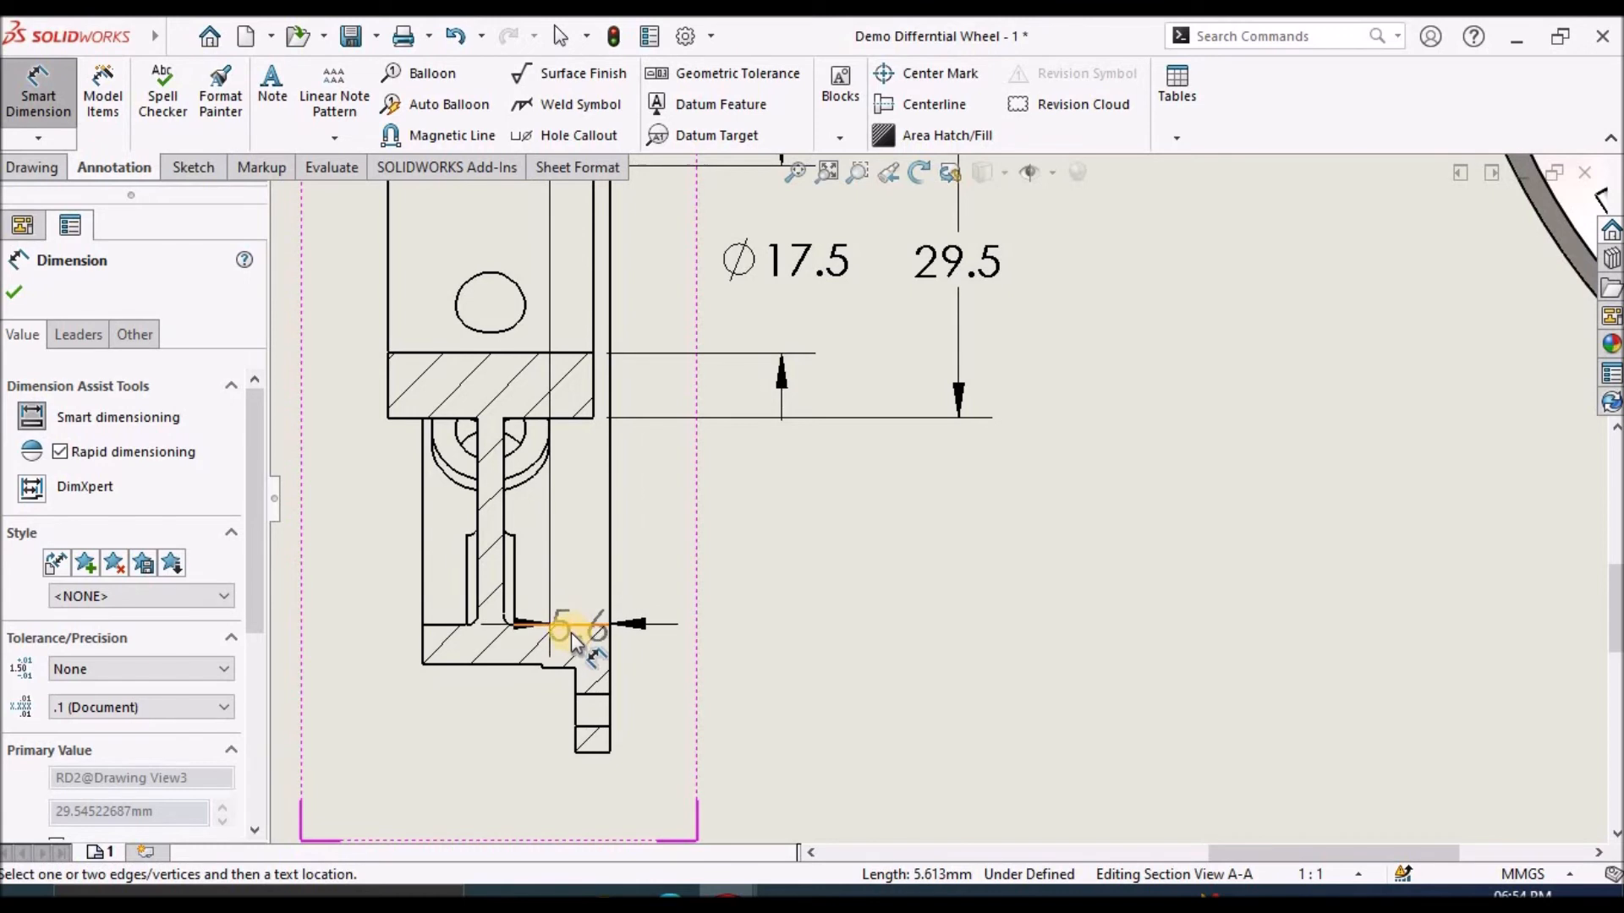
left_click(565, 626)
scroll(1166, 388, "down", 3)
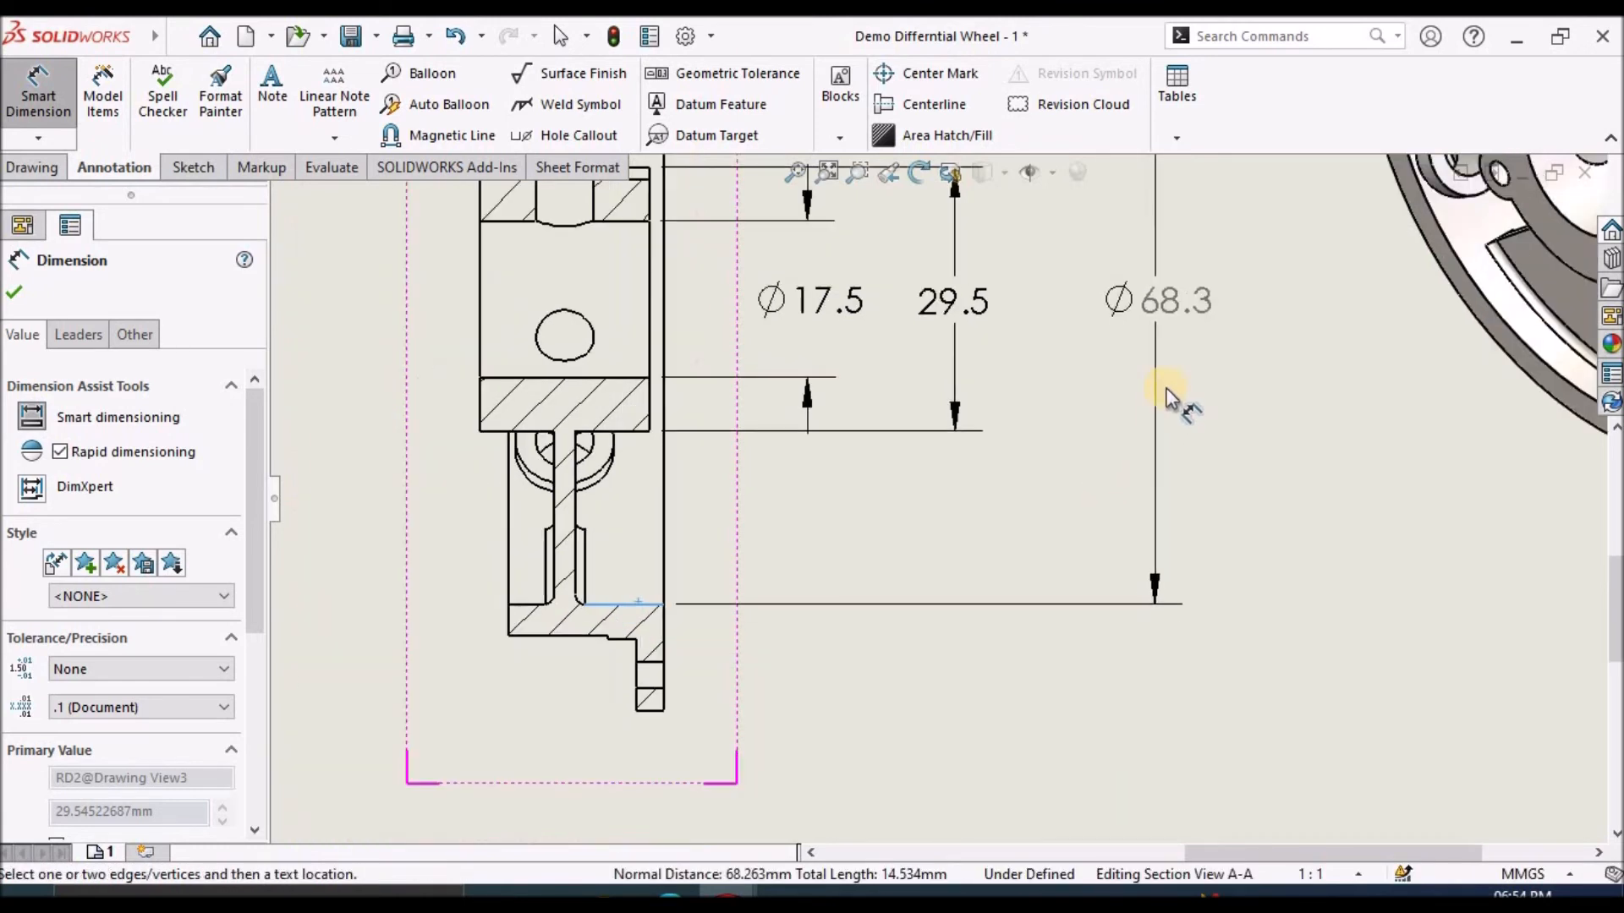
left_click(1071, 372)
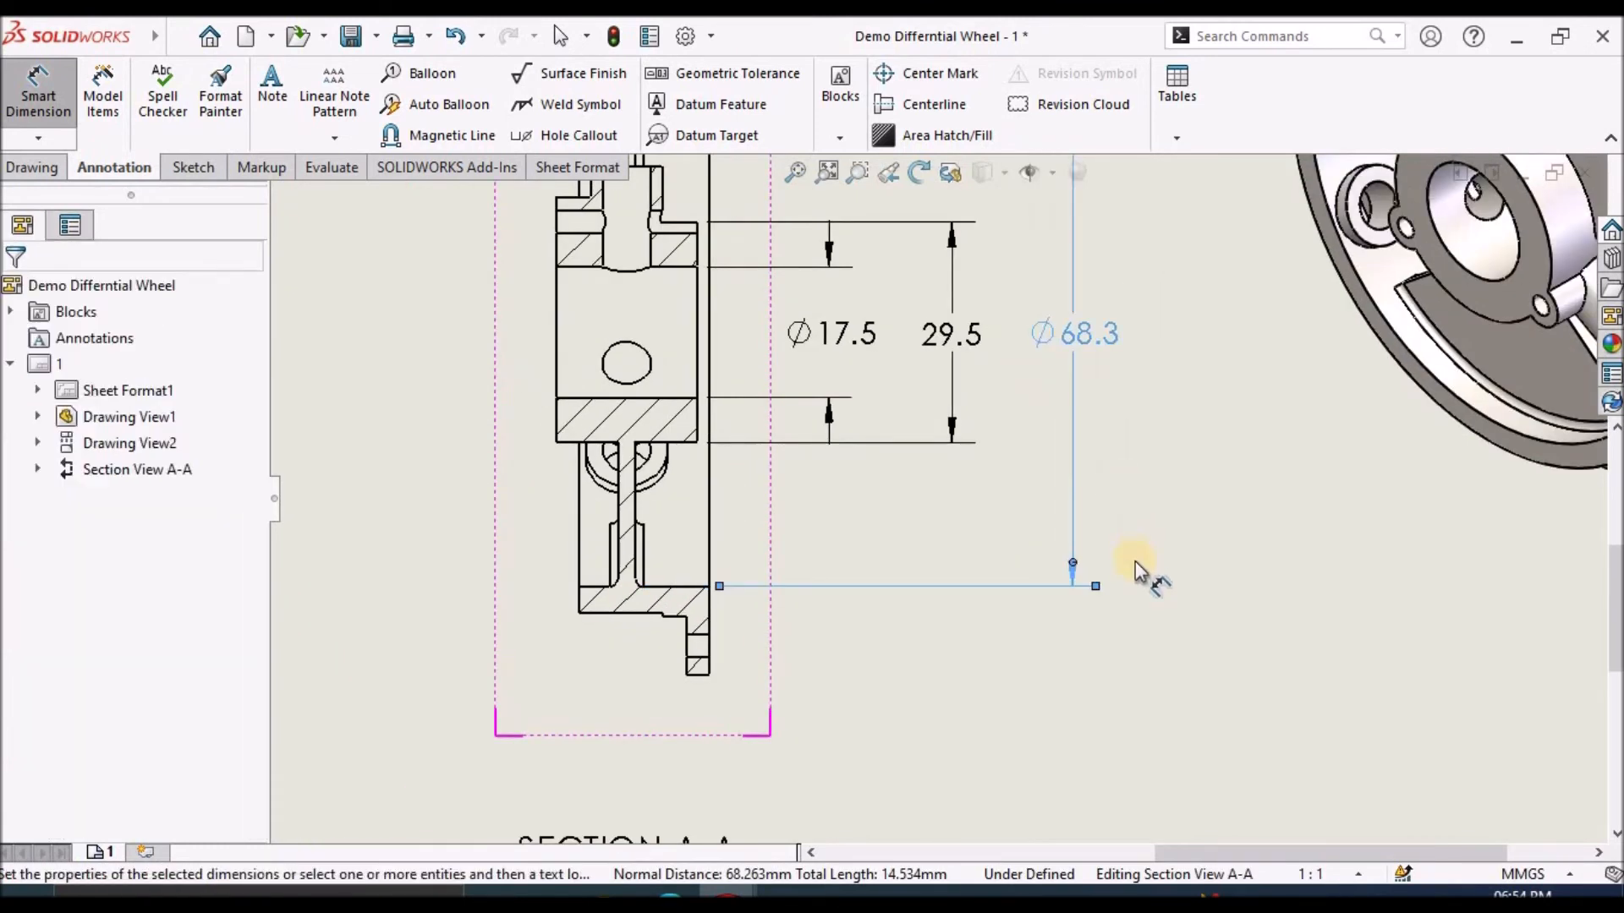
left_click(1135, 566)
Dimension the flange's outer diameter in section A-A, placing the text to the right of the rim's inner diameter dimension.
scroll(882, 455, "up", 2)
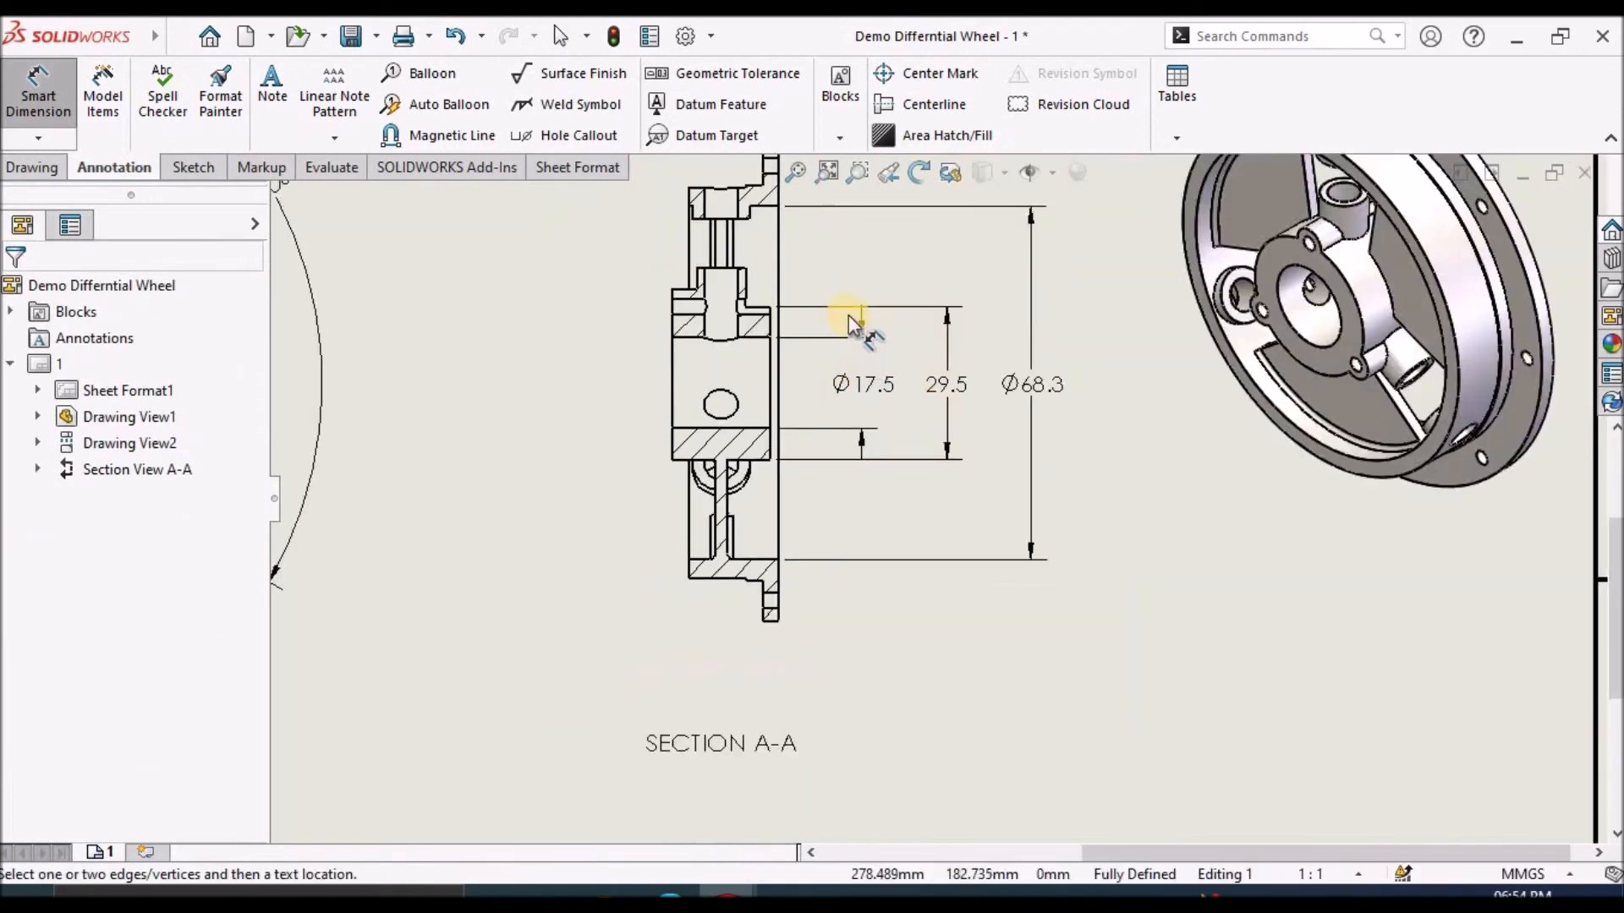
scroll(849, 307, "up", 2)
scroll(833, 269, "down", 4)
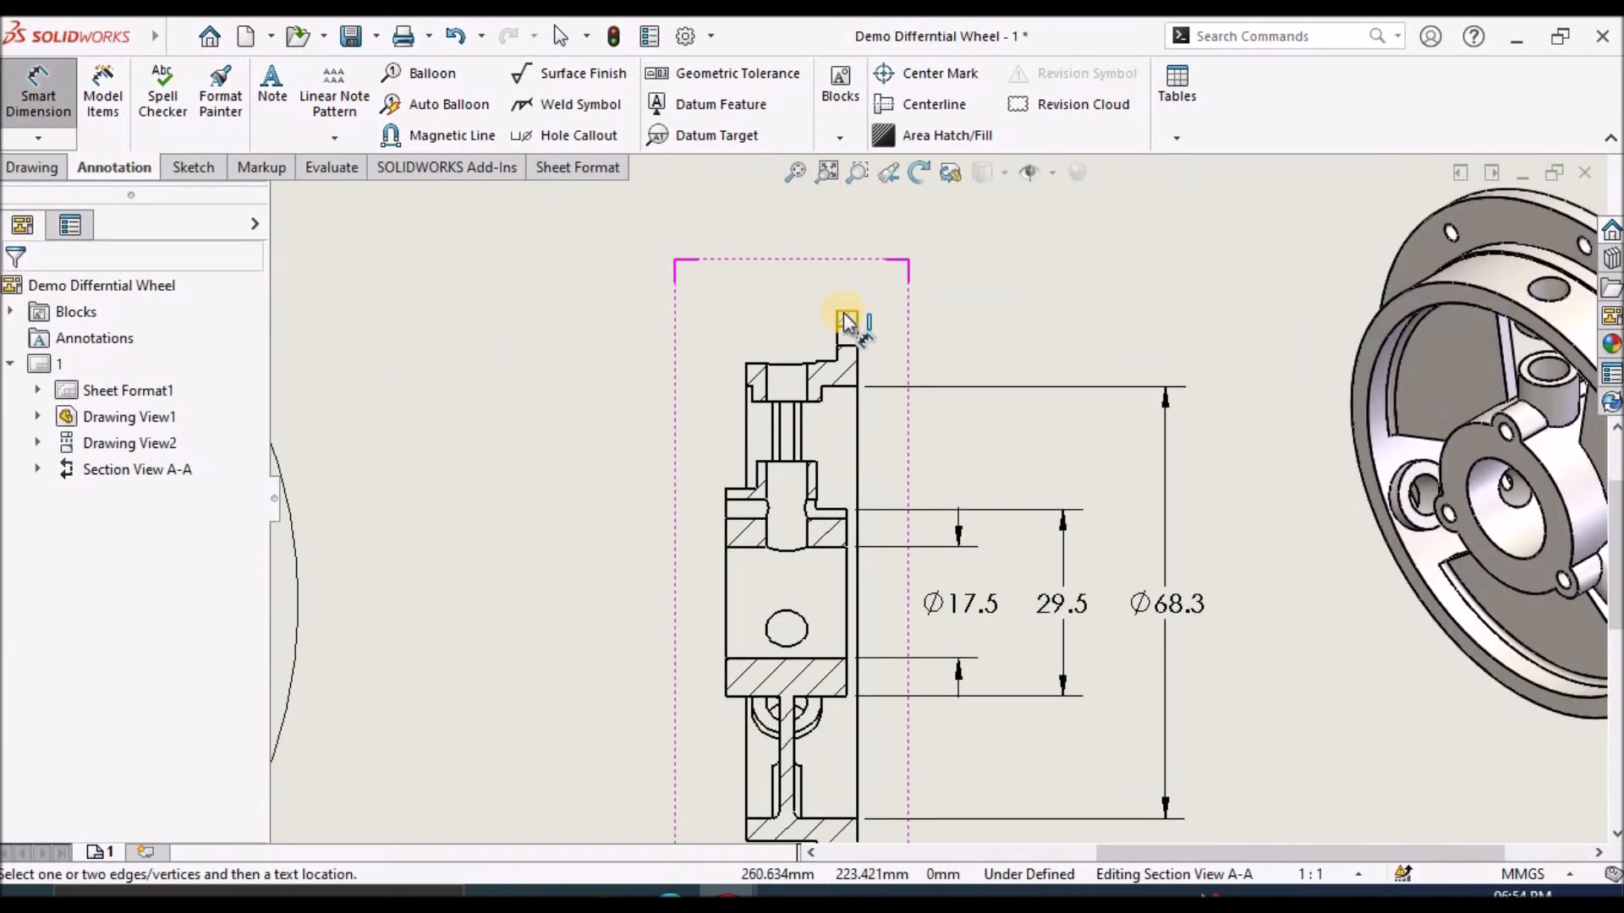
left_click(848, 322)
scroll(871, 575, "up", 2)
scroll(863, 598, "down", 5)
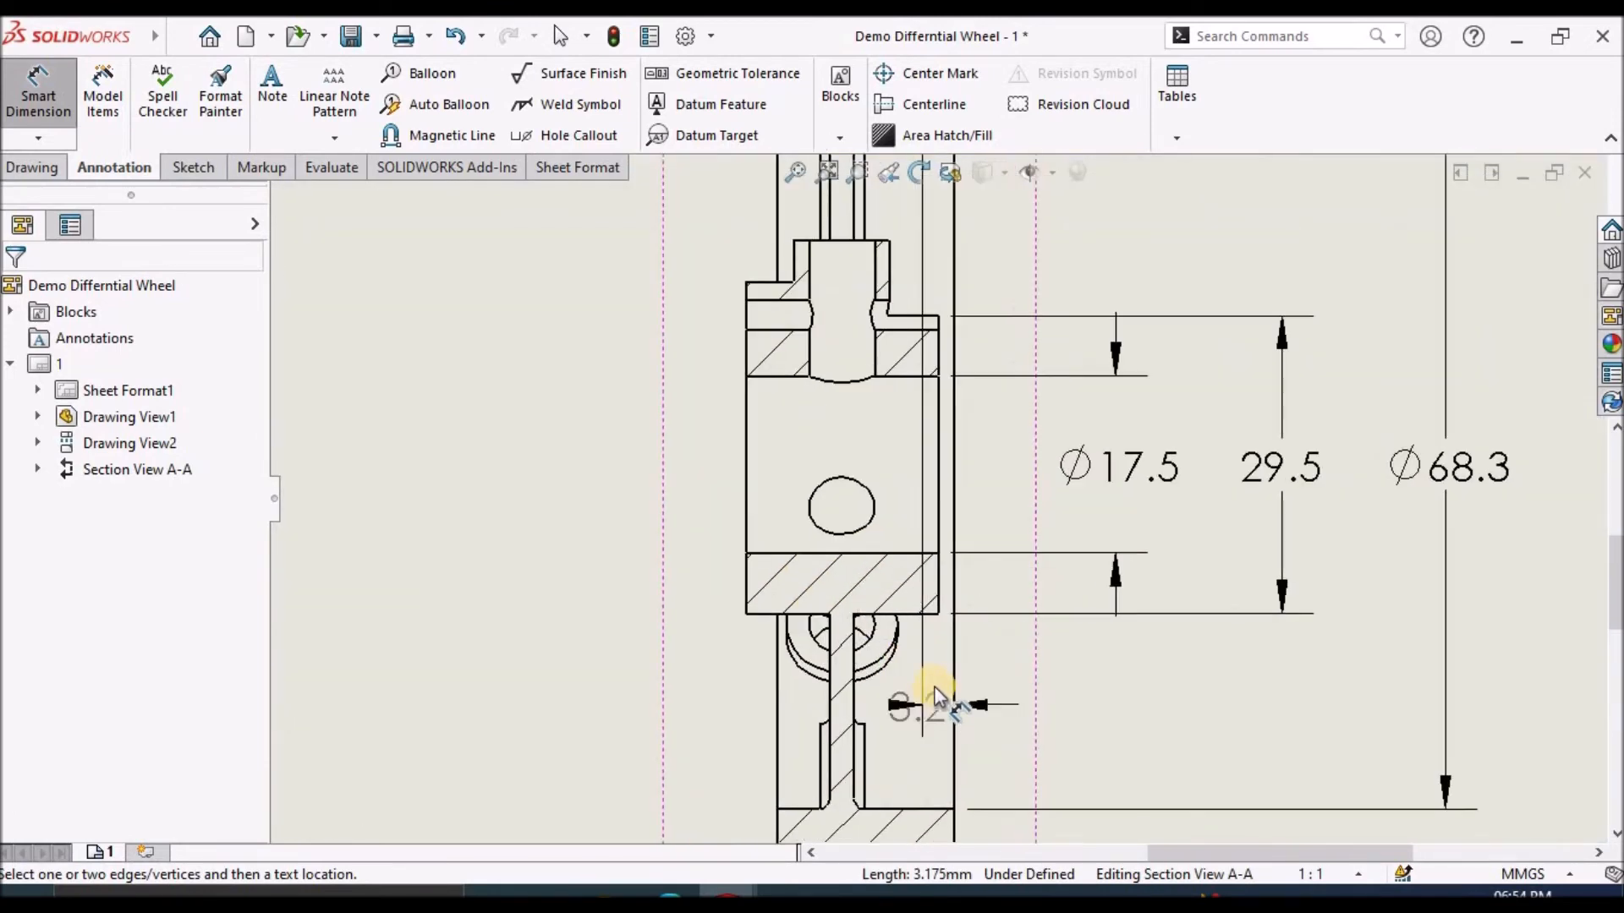
scroll(934, 687, "up", 4)
scroll(942, 647, "down", 2)
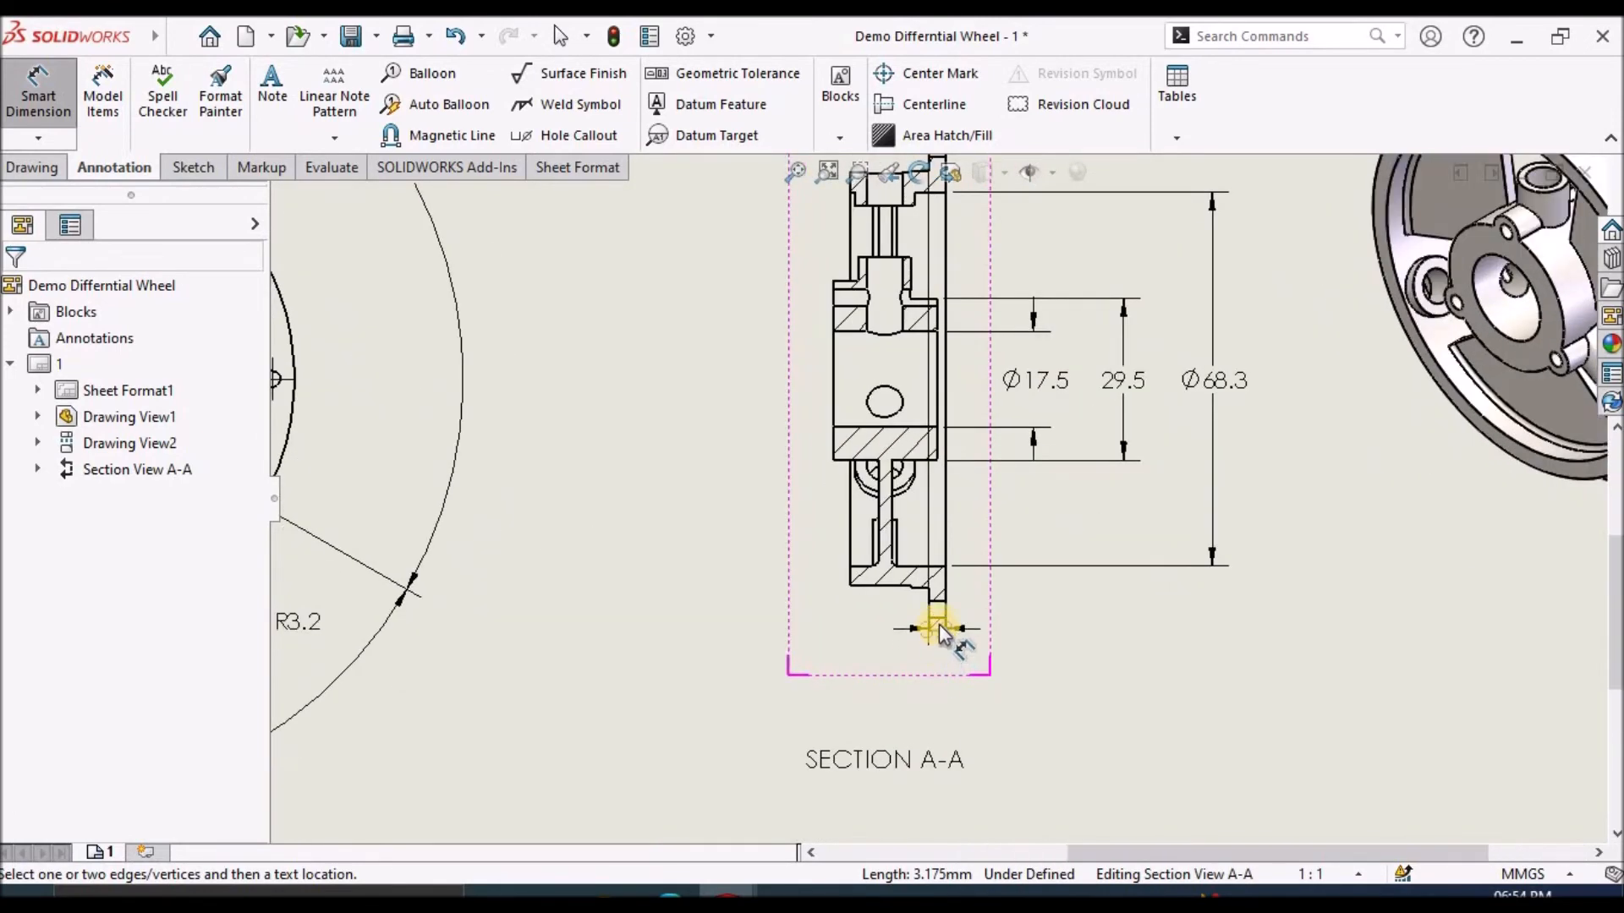
scroll(941, 632, "down", 2)
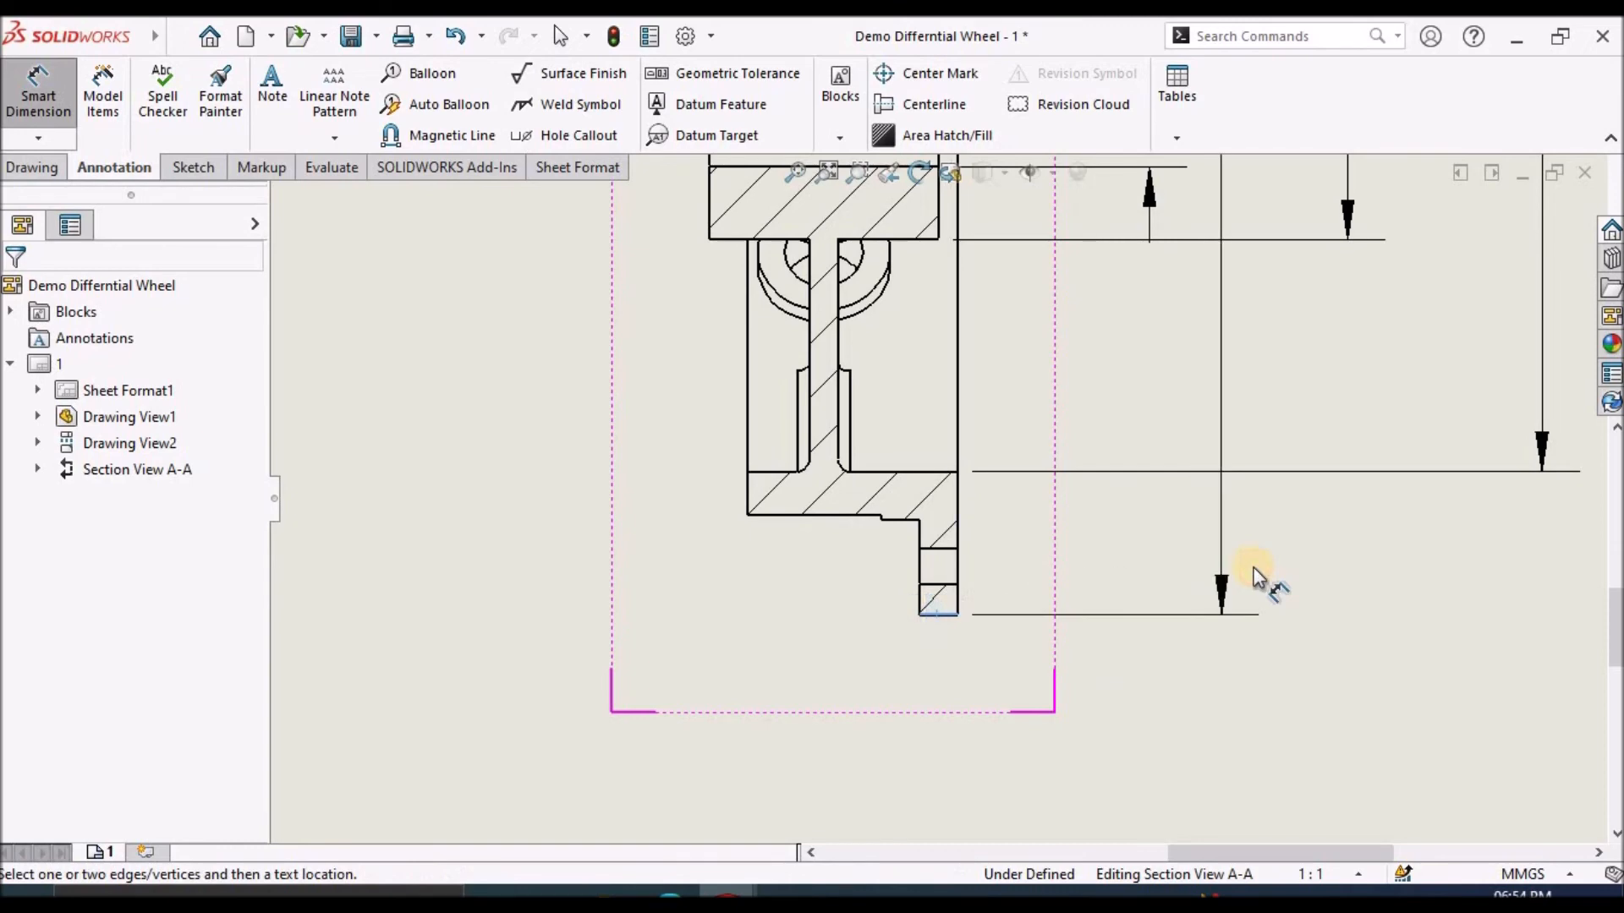
scroll(1235, 490, "up", 3)
scroll(1100, 448, "down", 2)
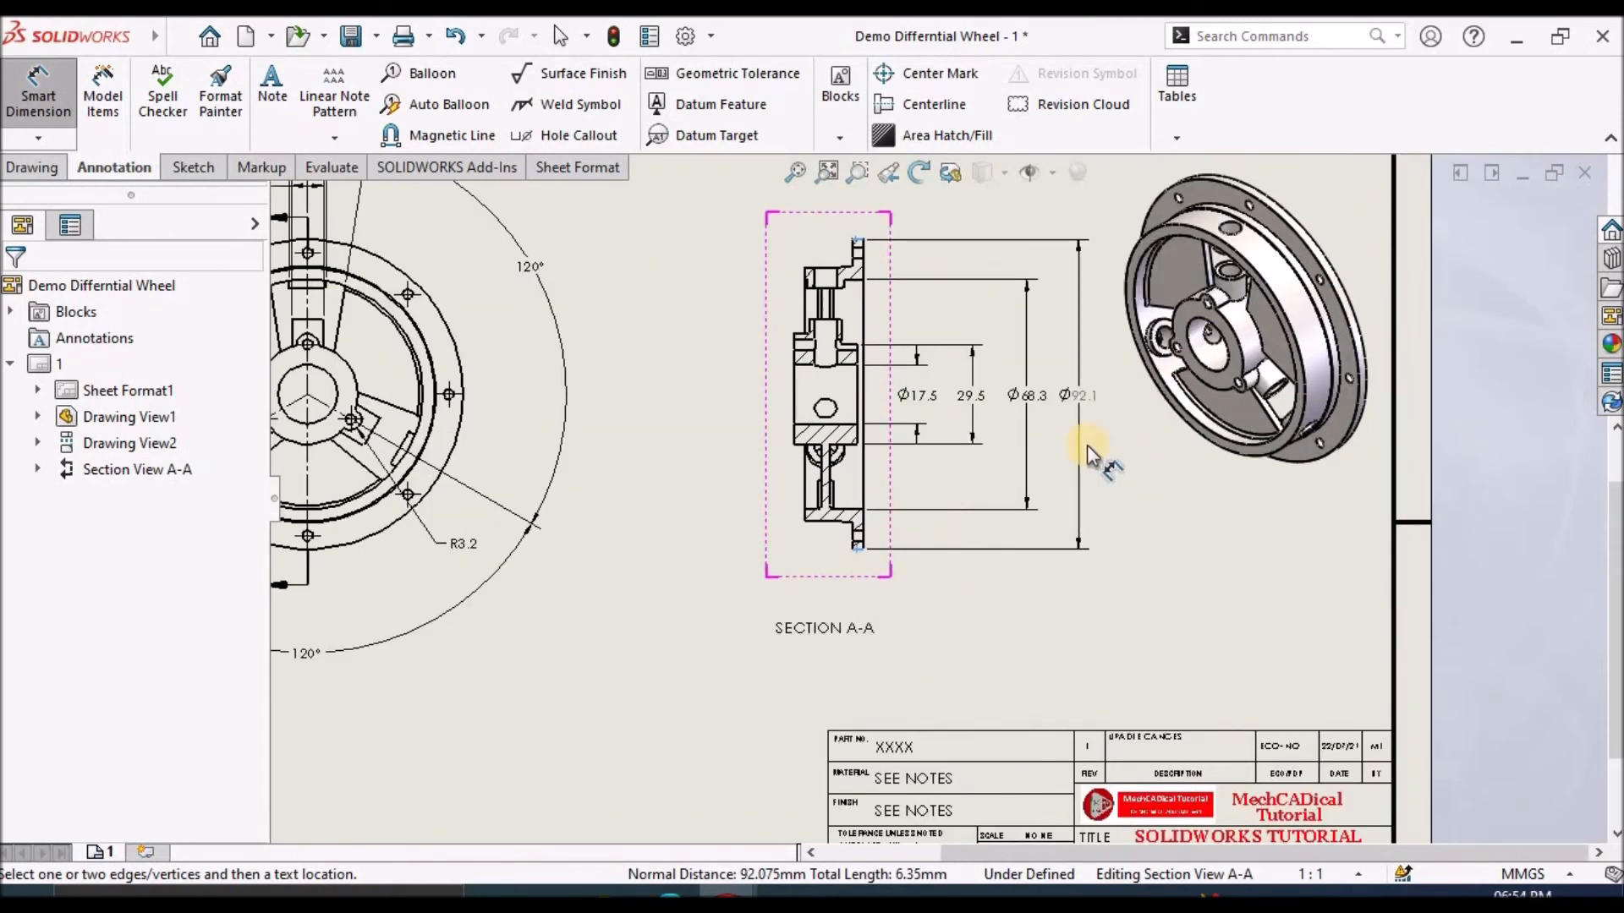
left_click(1049, 488)
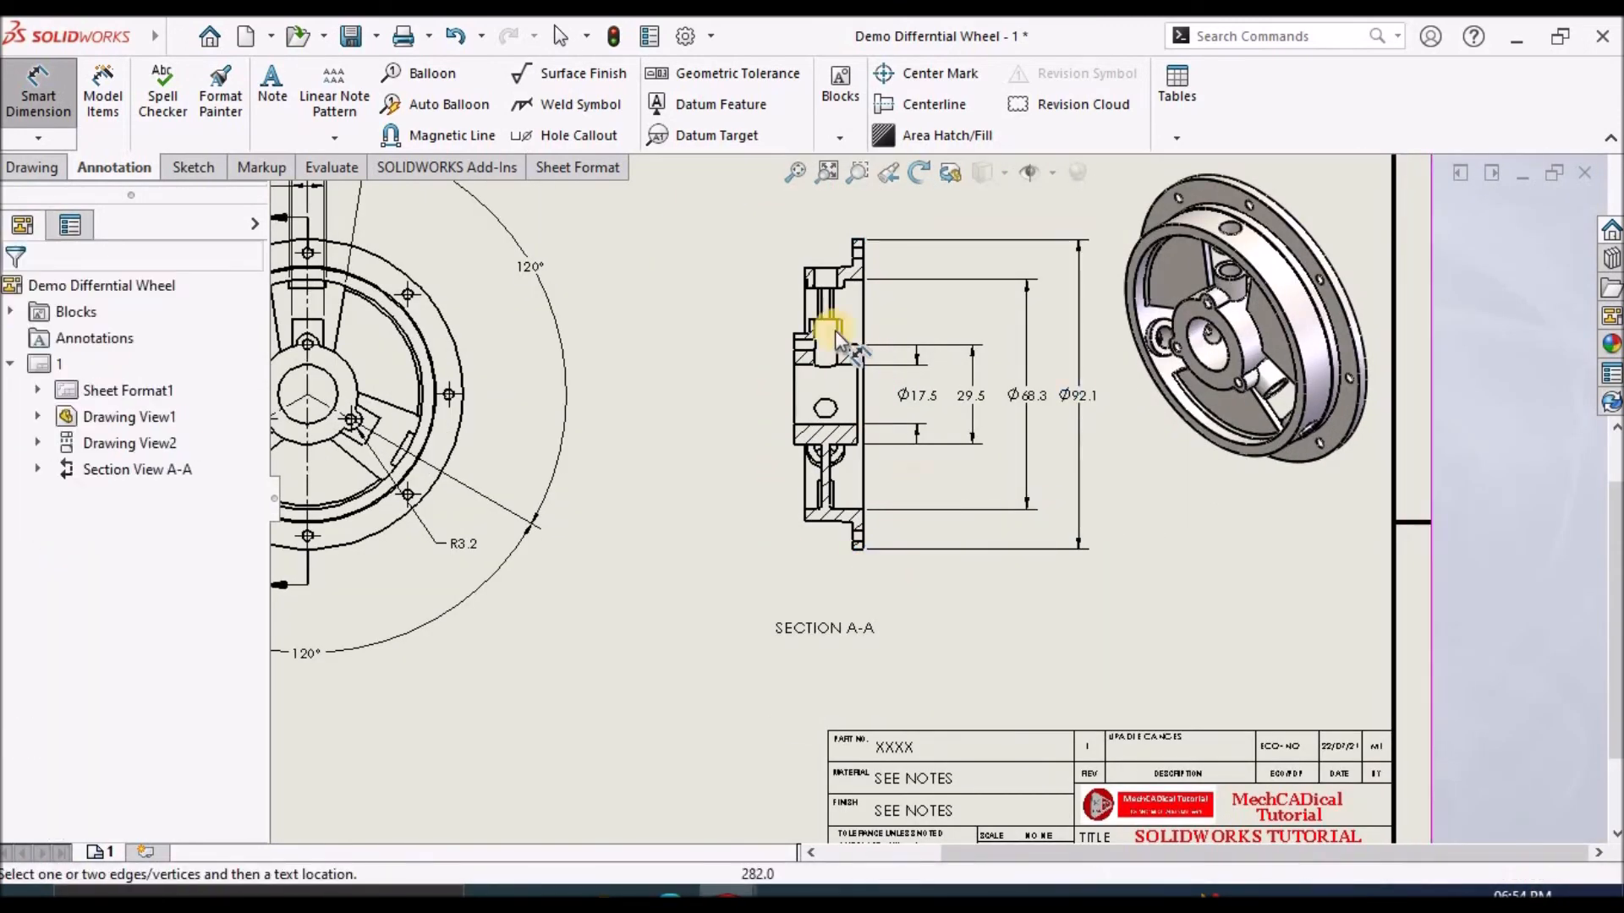
Dimension the offset between the flange's outer face and the hub's end face in section A-A, placing the text right of the view.
scroll(841, 239, "down", 3)
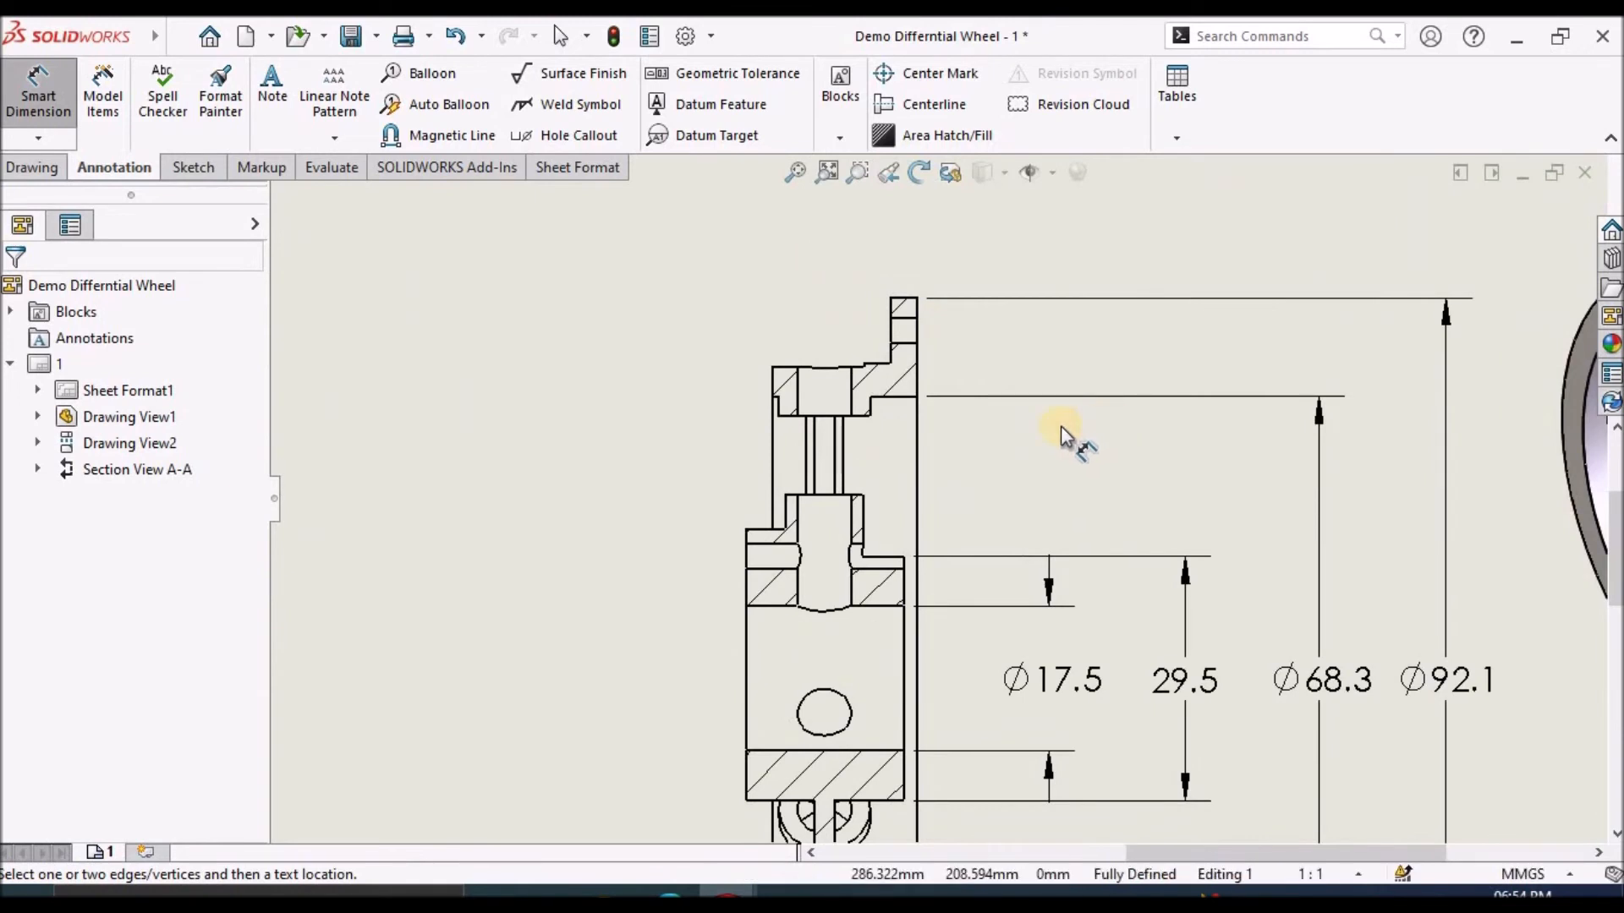
scroll(971, 418, "up", 3)
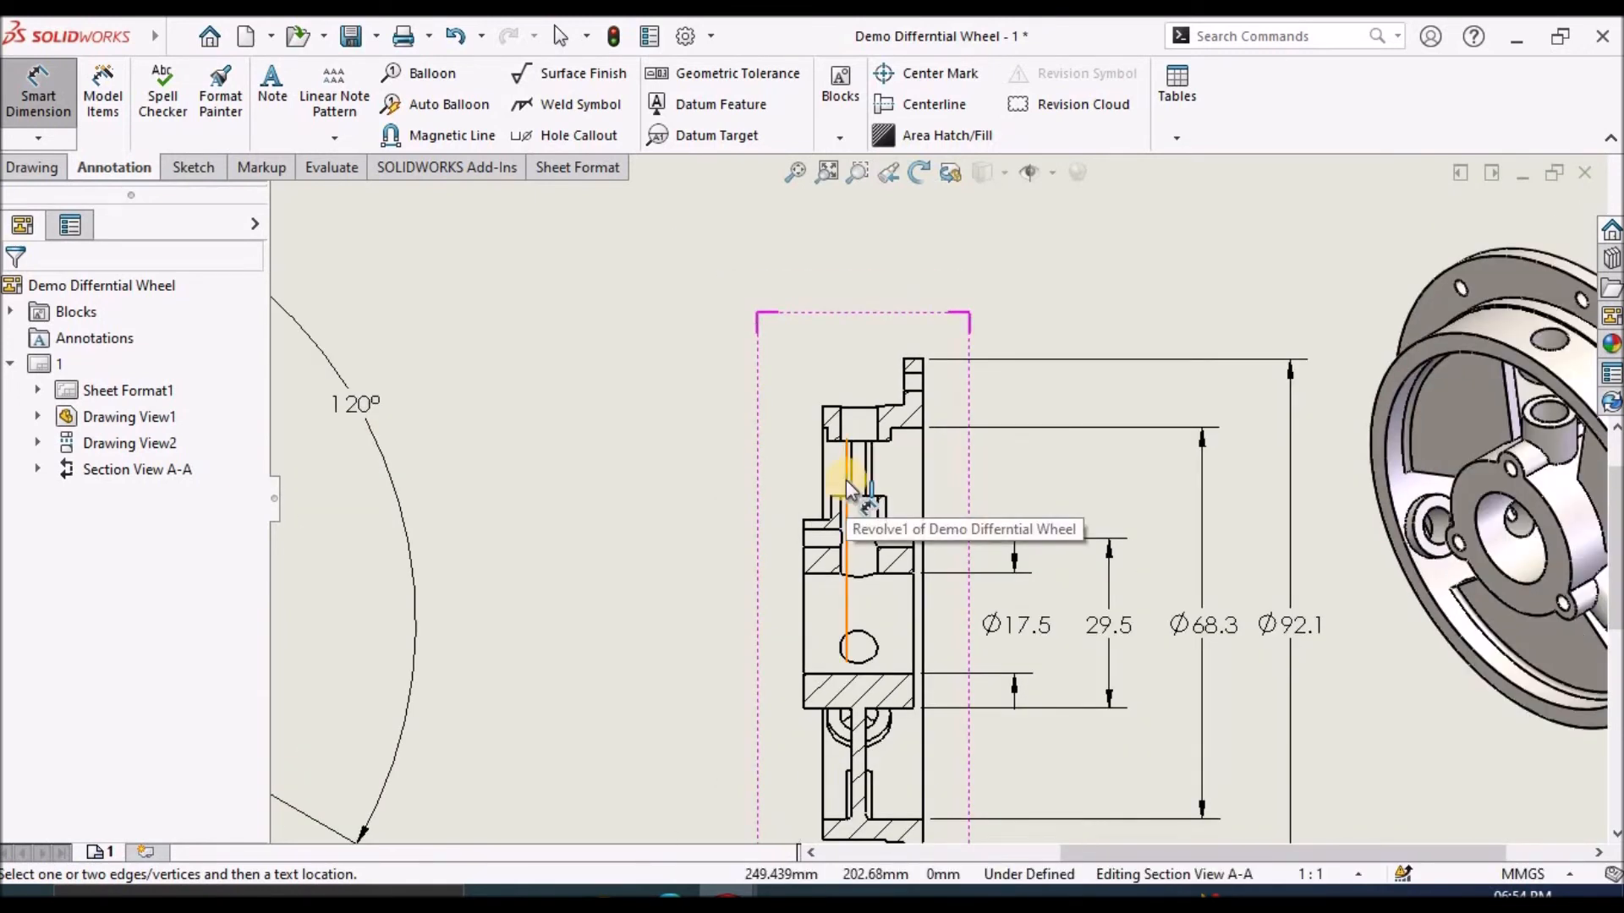
scroll(989, 516, "down", 2)
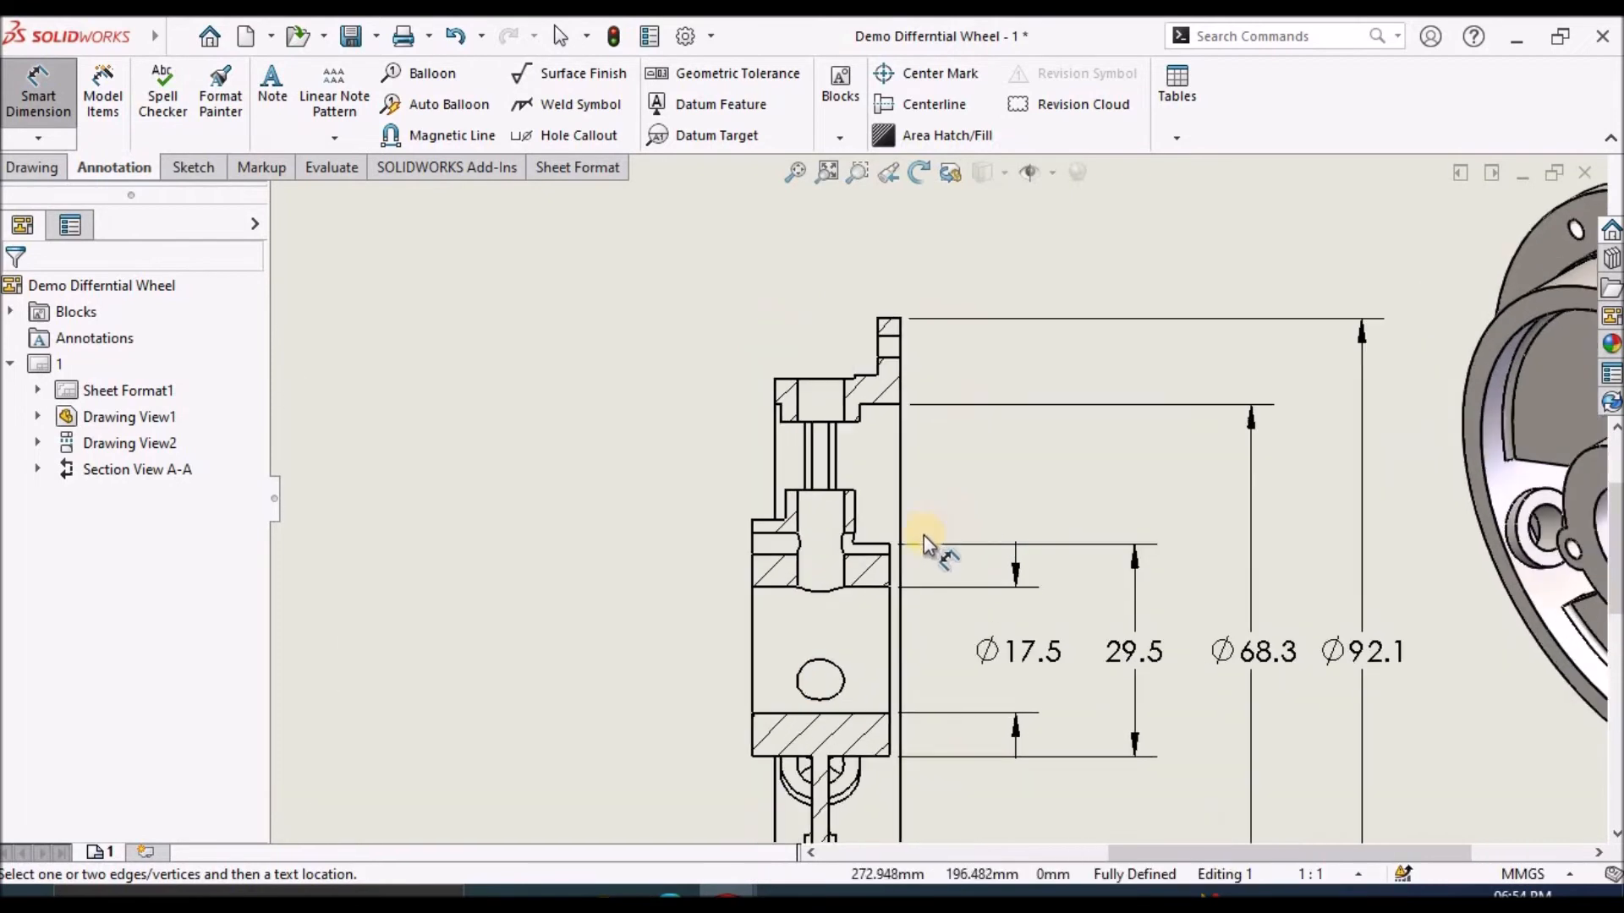
left_click(900, 496)
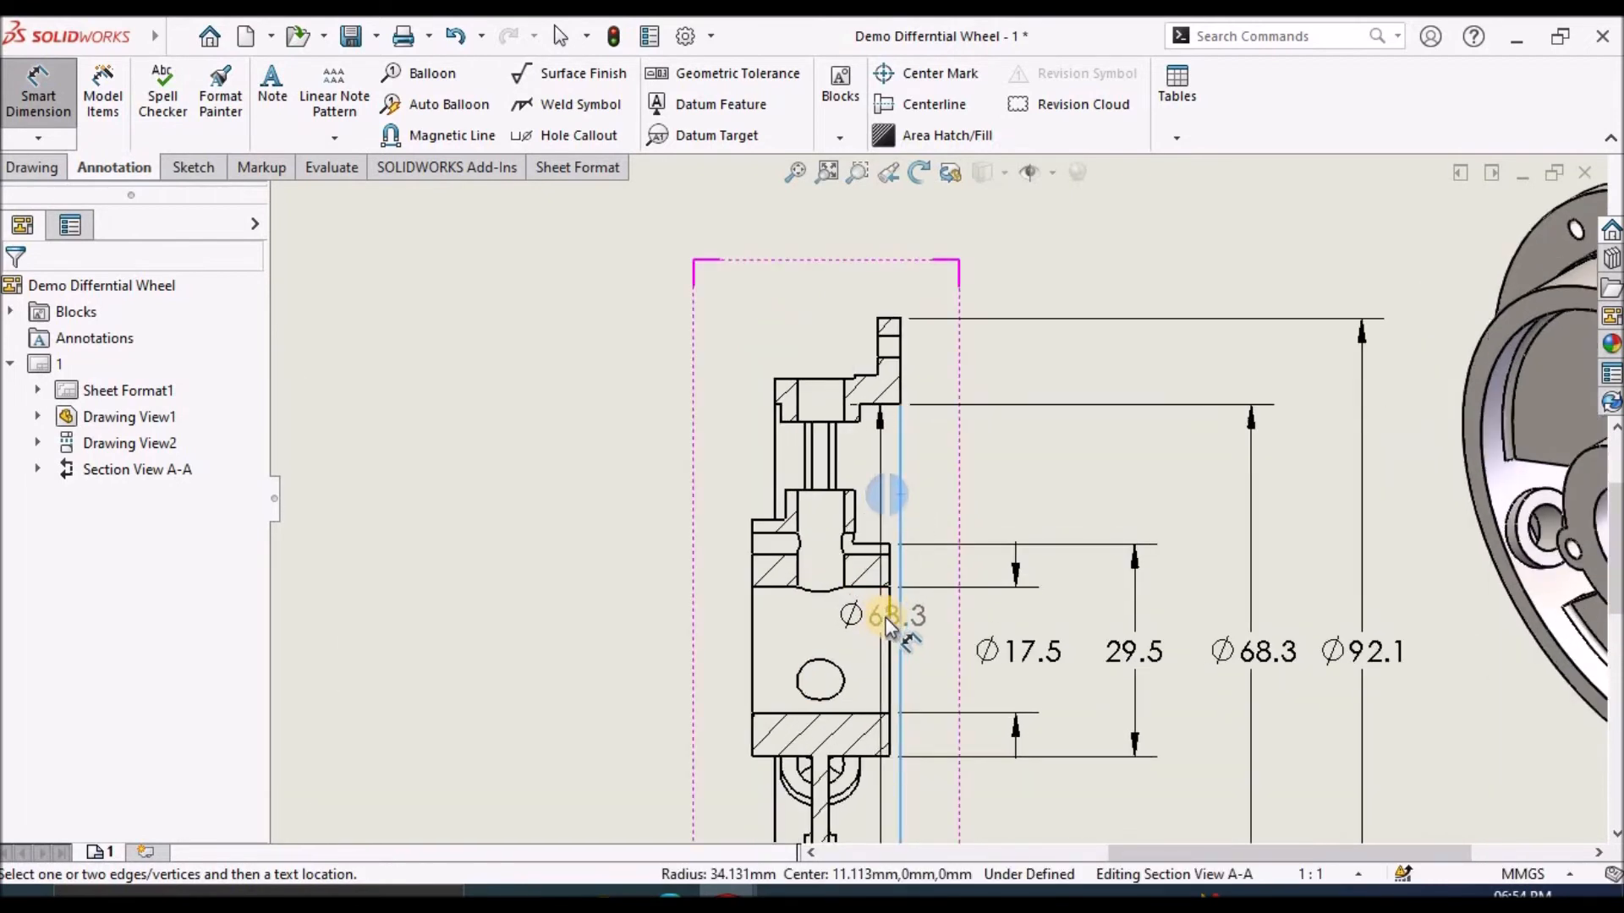
left_click(891, 628)
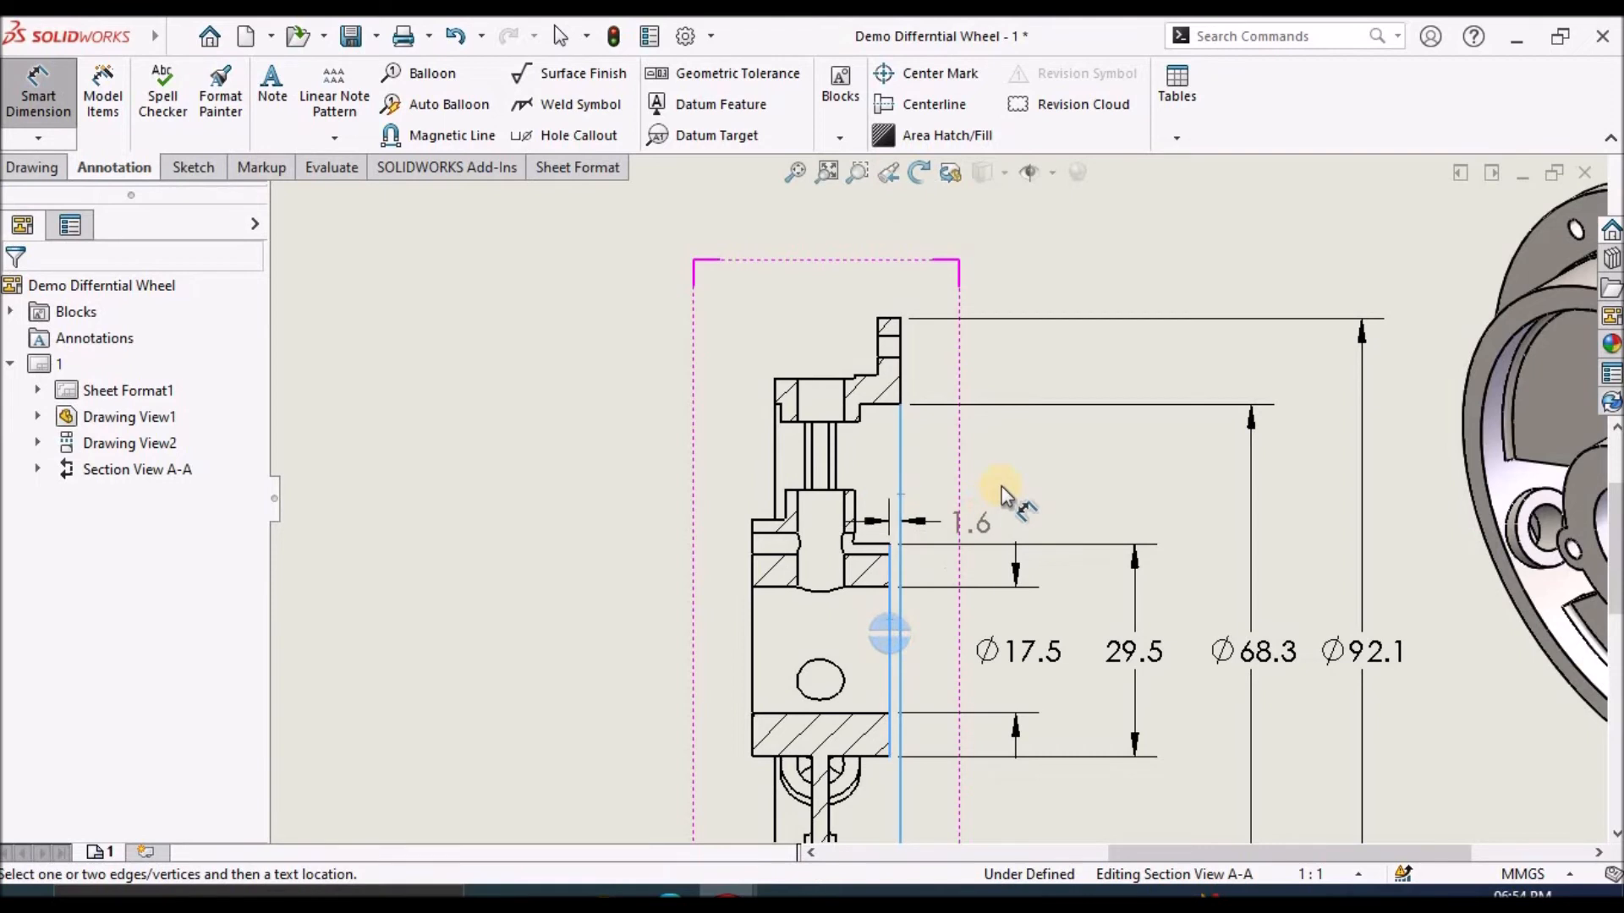
left_click(1022, 468)
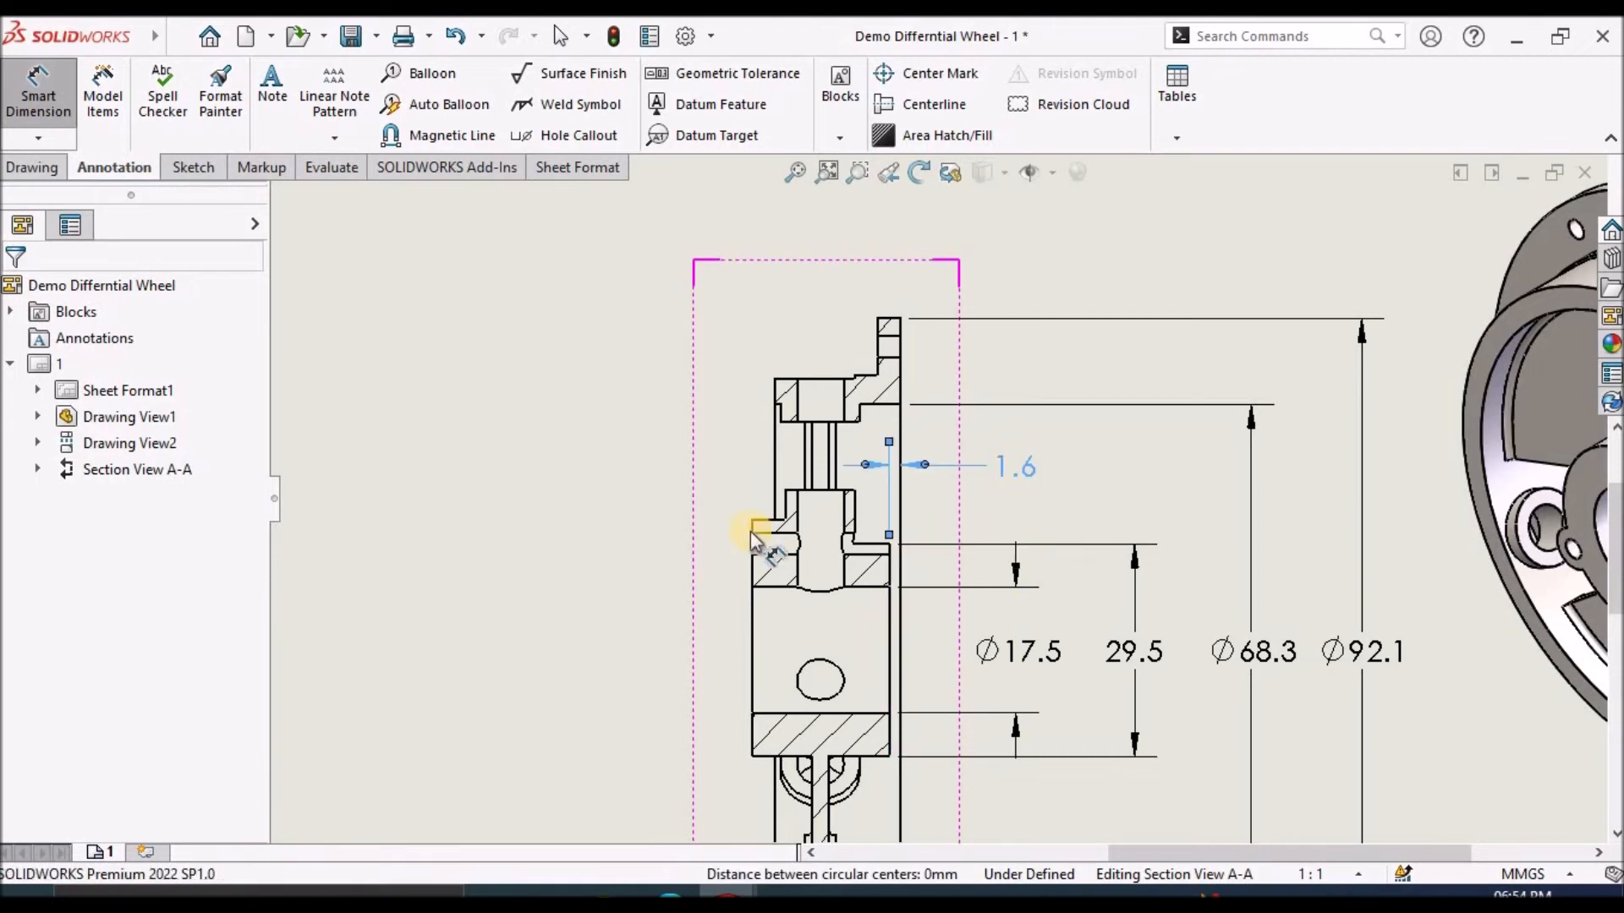
left_click(603, 487)
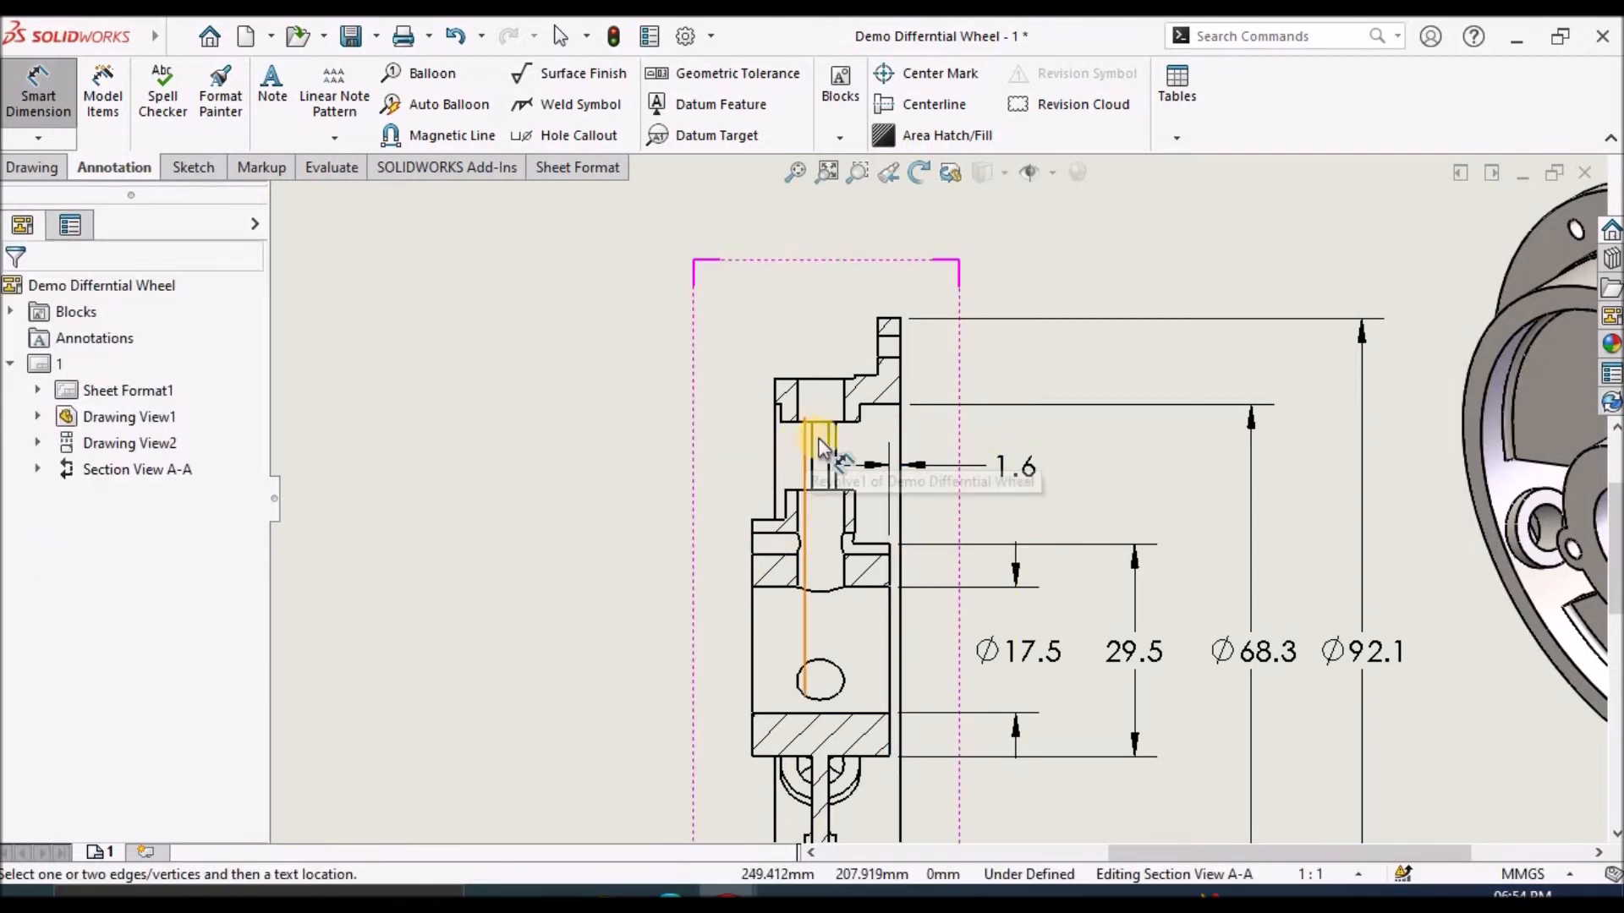
scroll(810, 442, "down", 2)
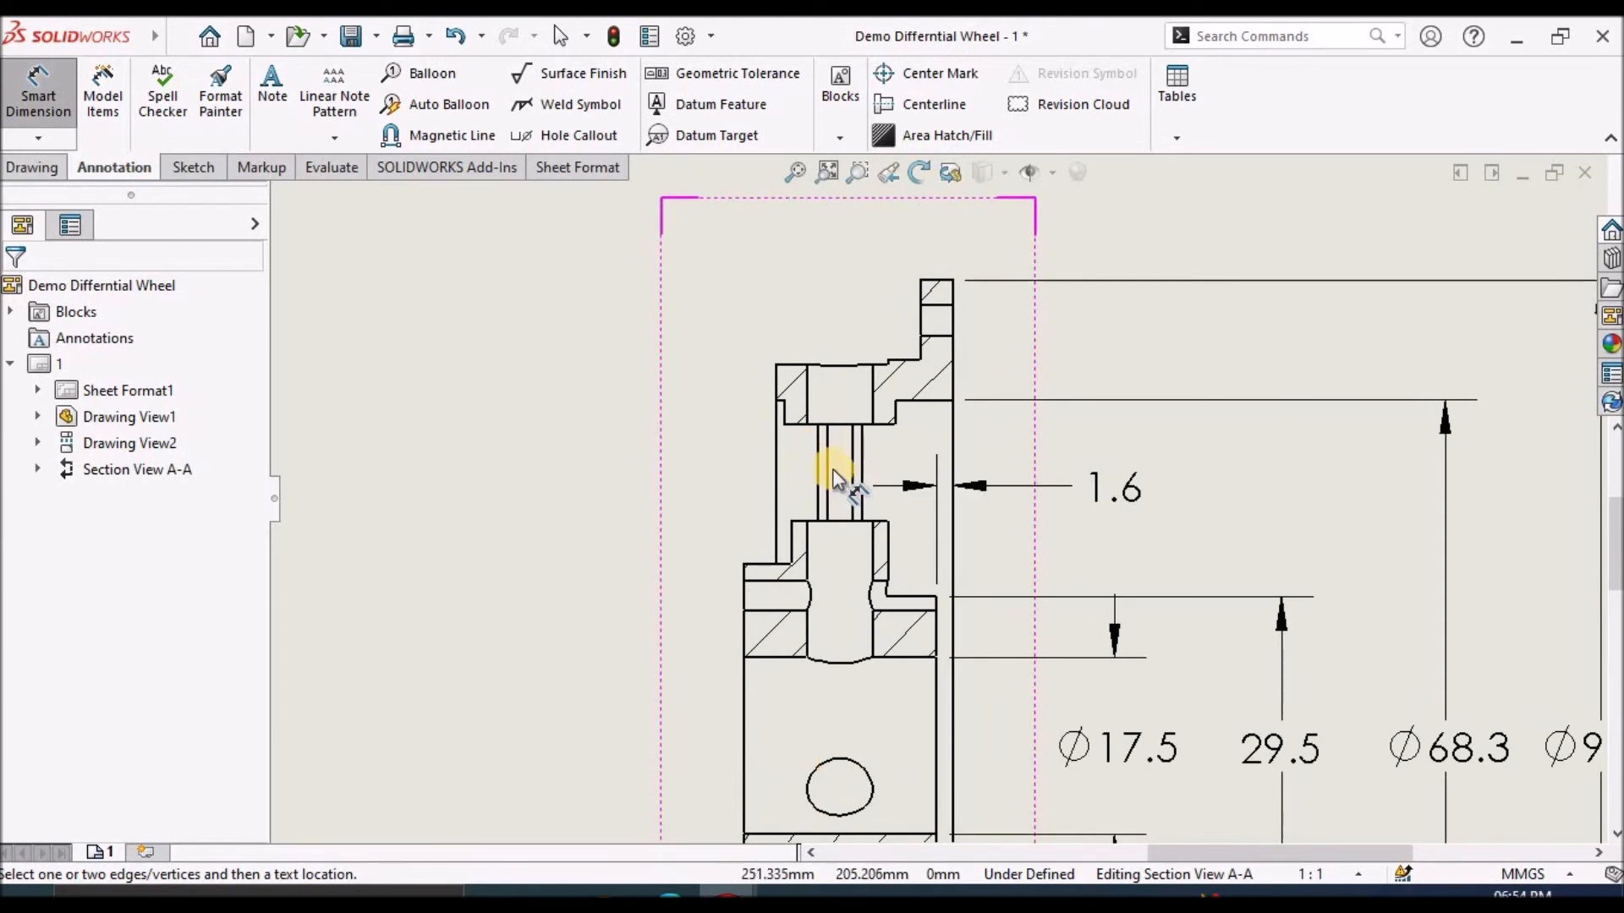
left_click(829, 470)
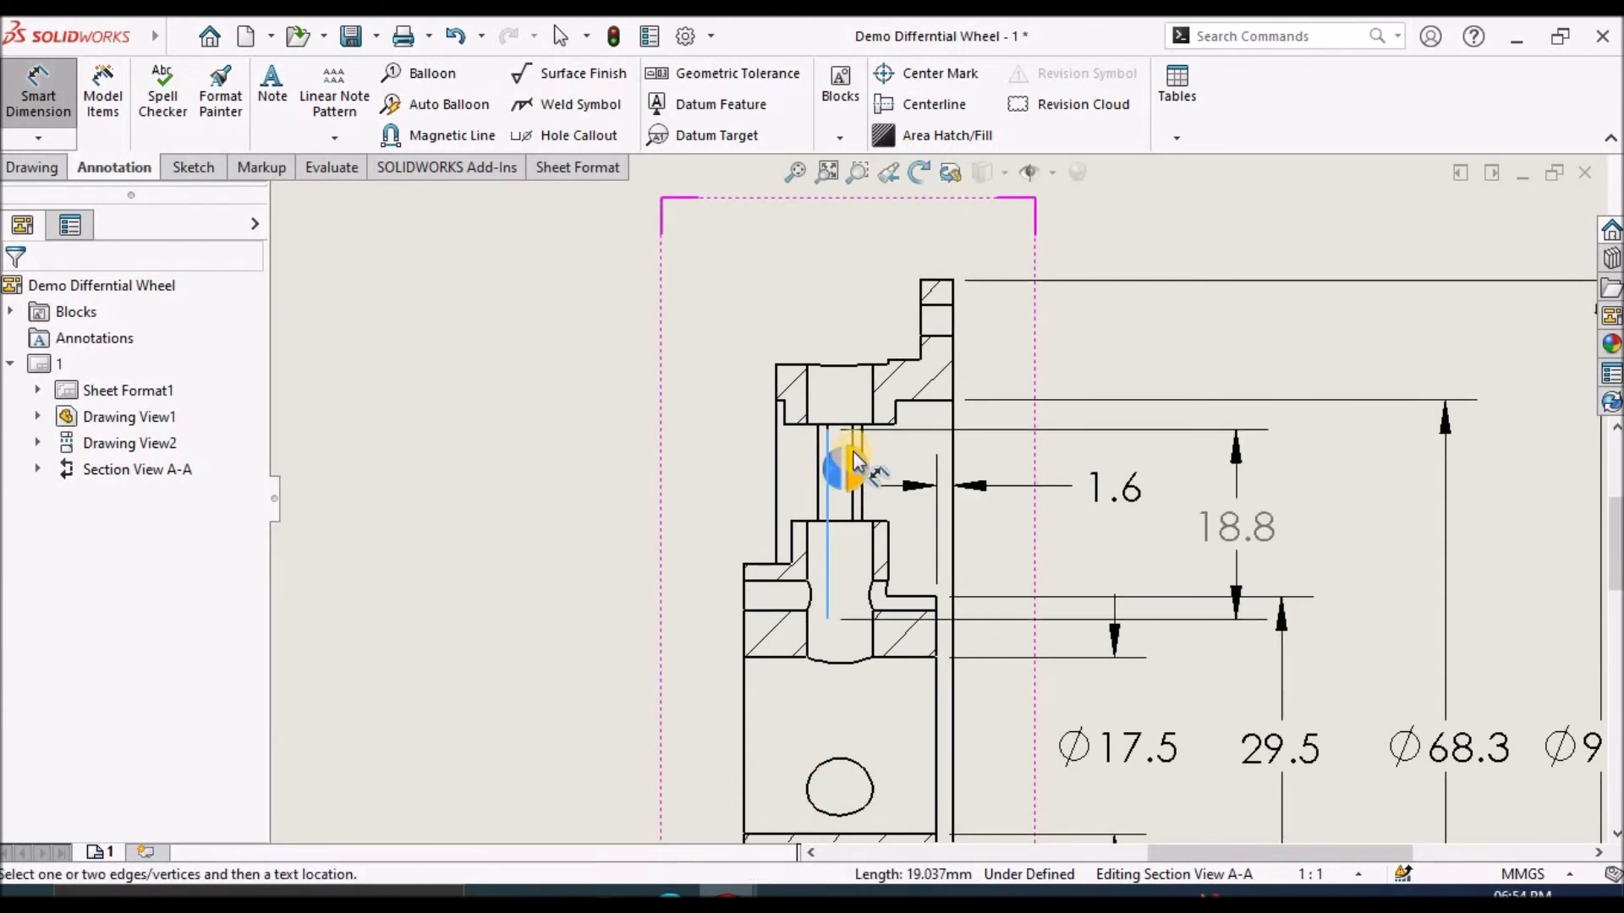
scroll(856, 455, "down", 3)
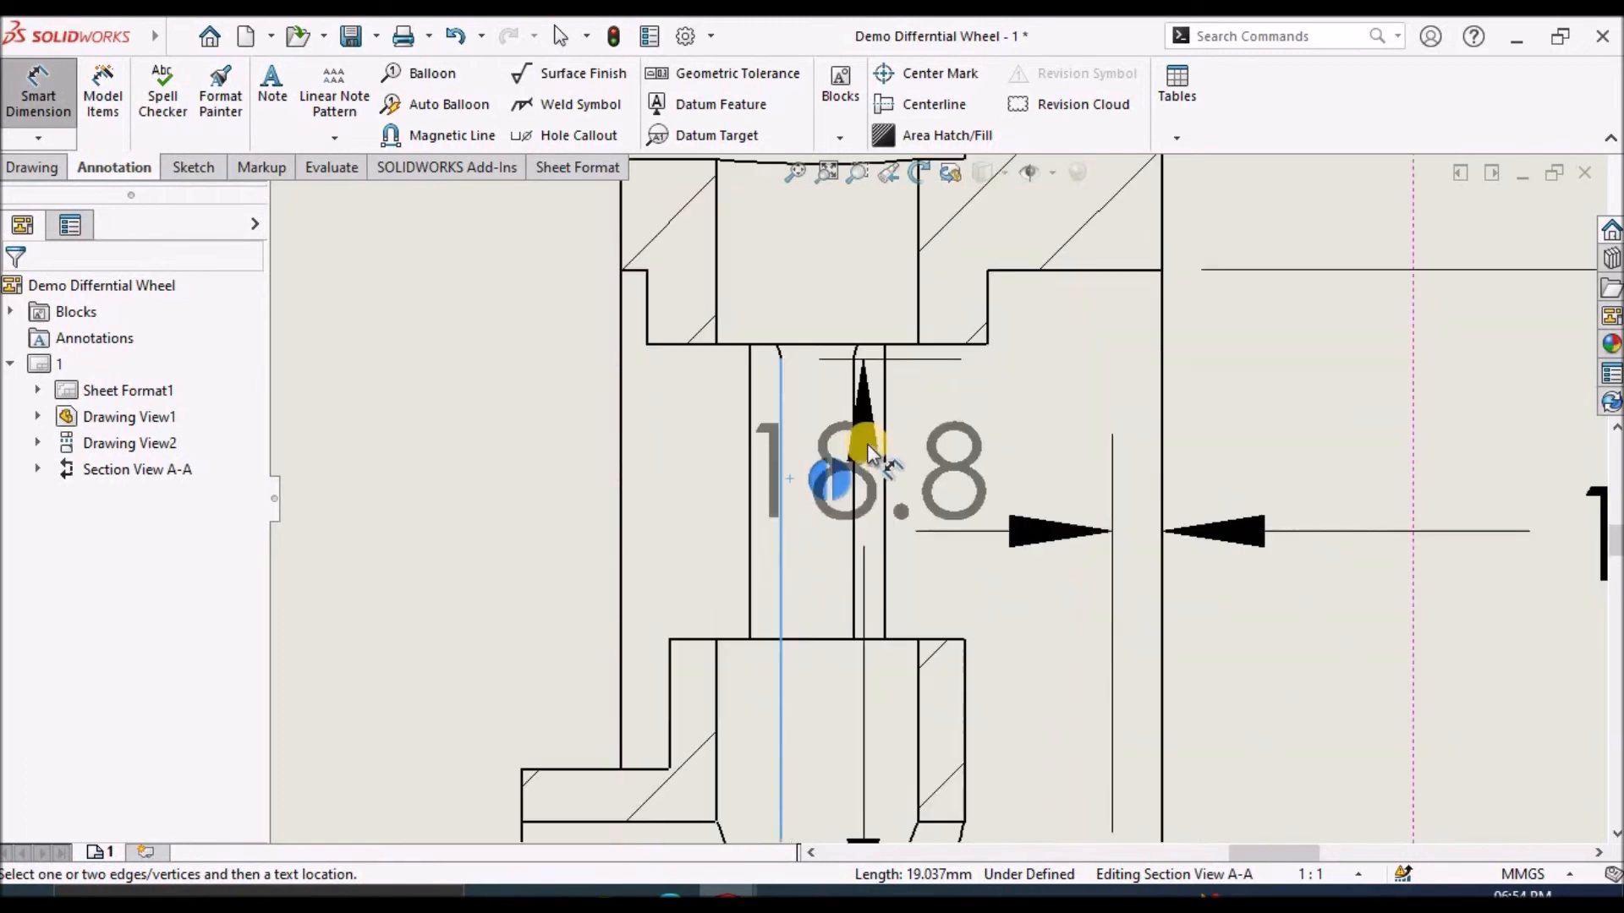
left_click(853, 417)
scroll(786, 337, "up", 3)
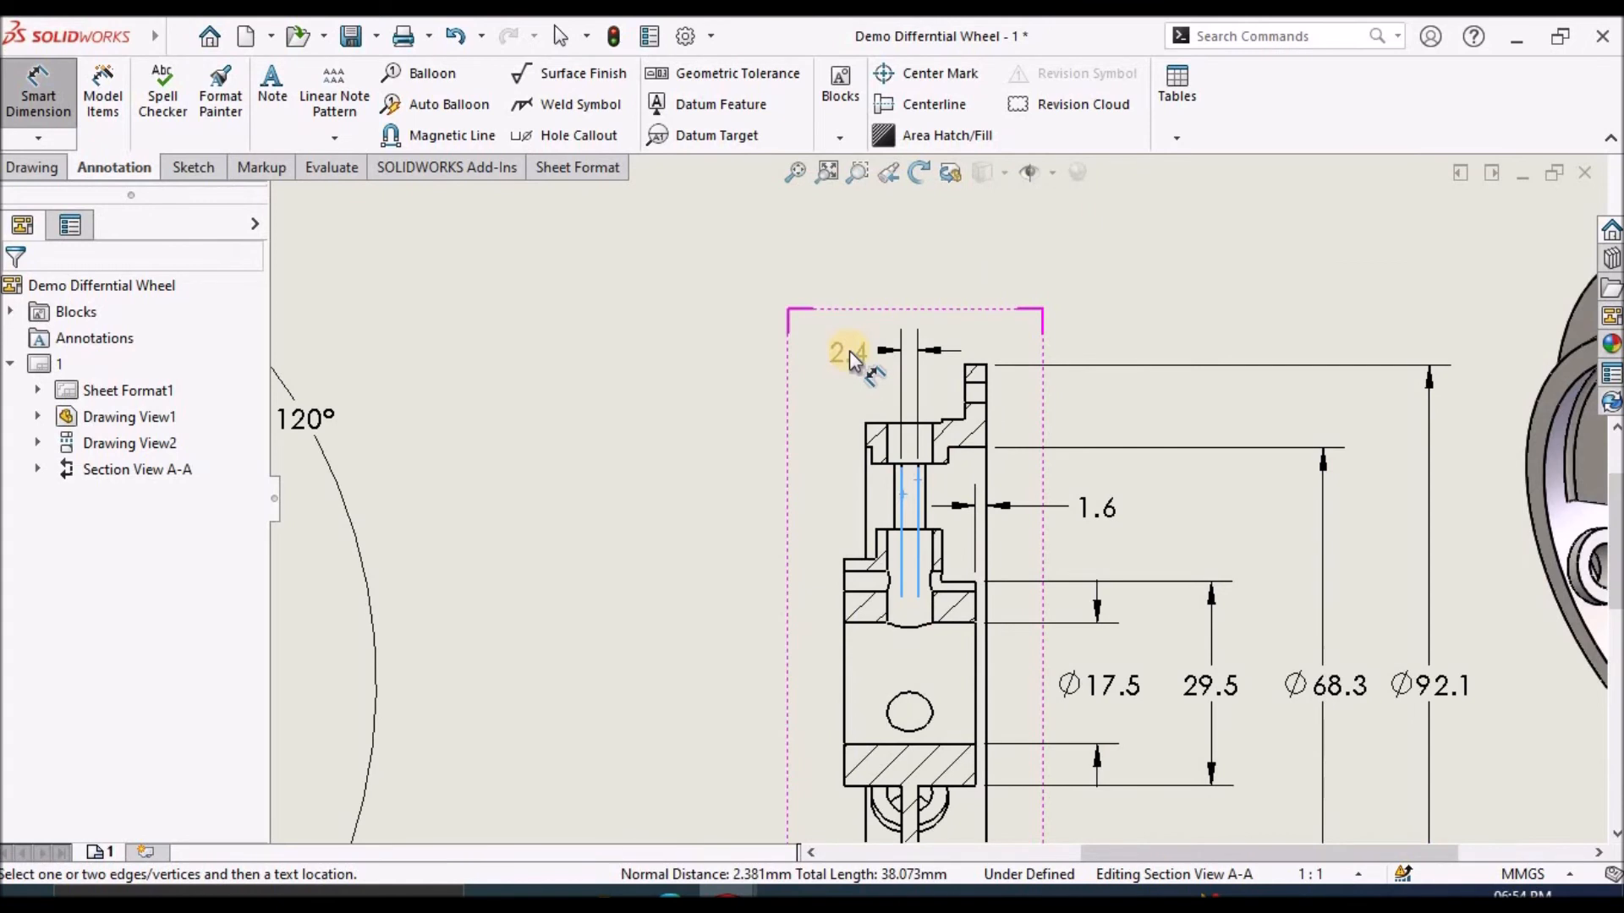
scroll(849, 352, "down", 2)
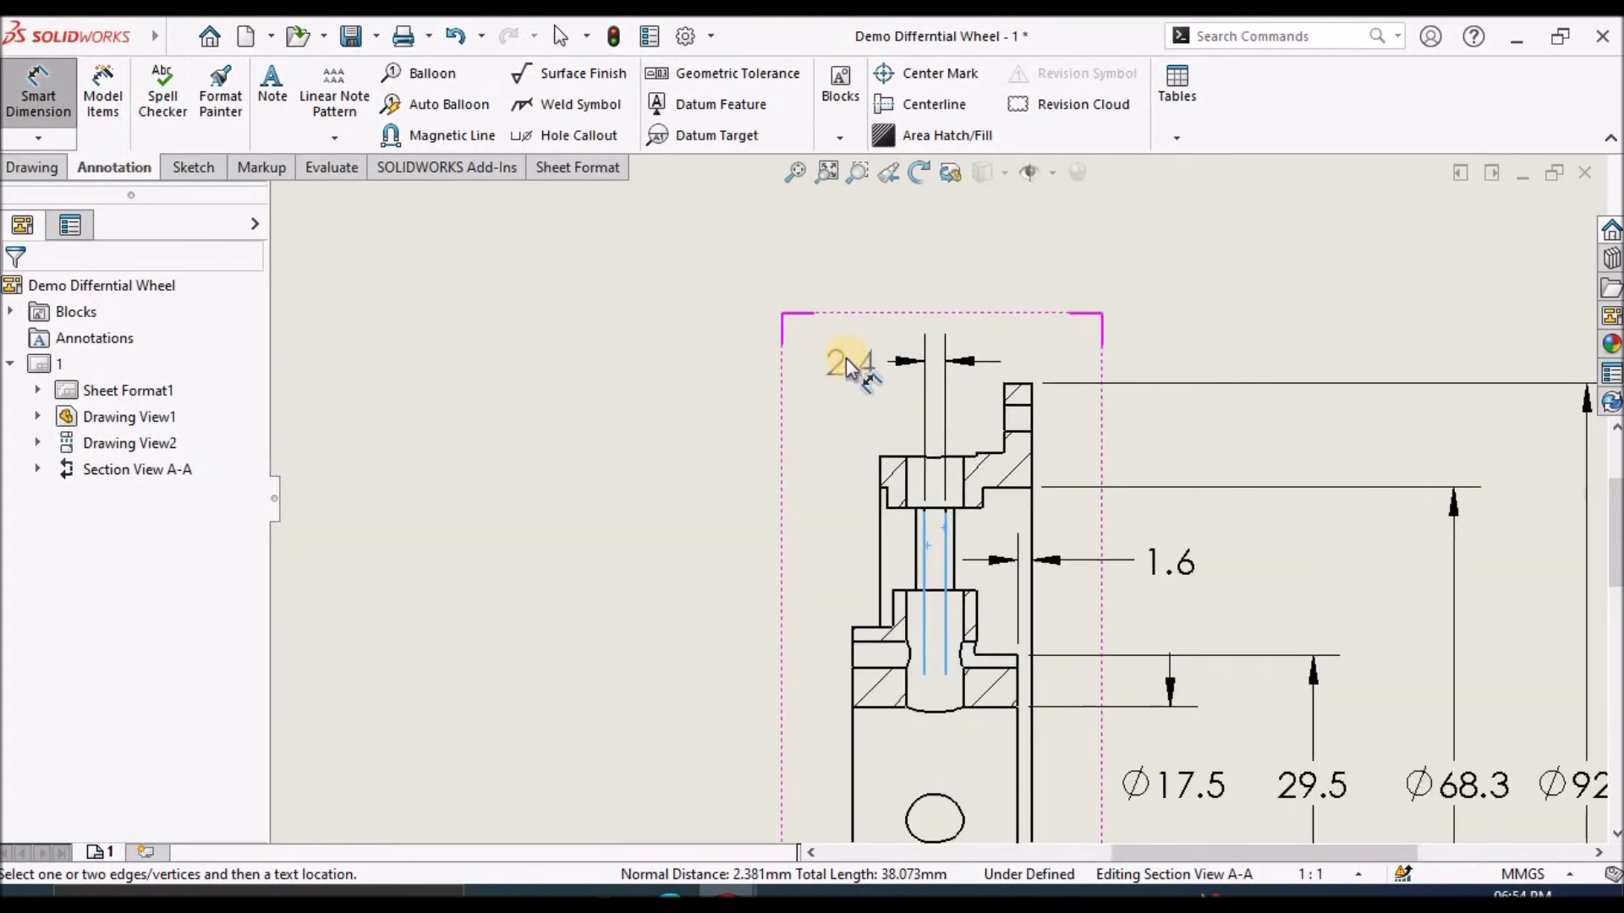
scroll(846, 358, "down", 1)
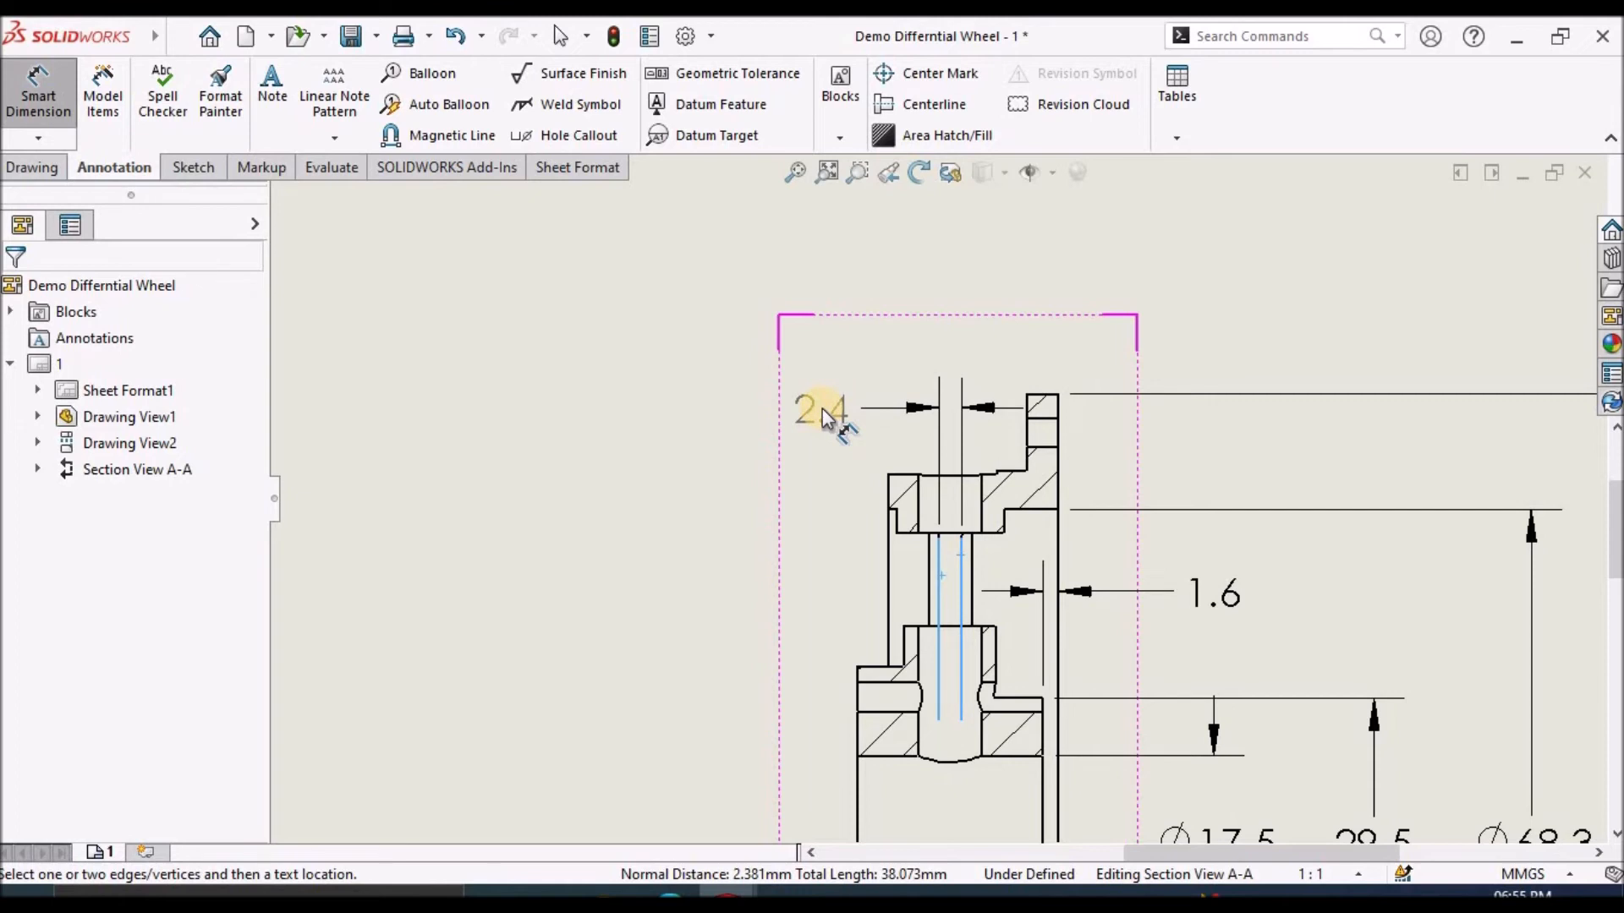
key("Escape")
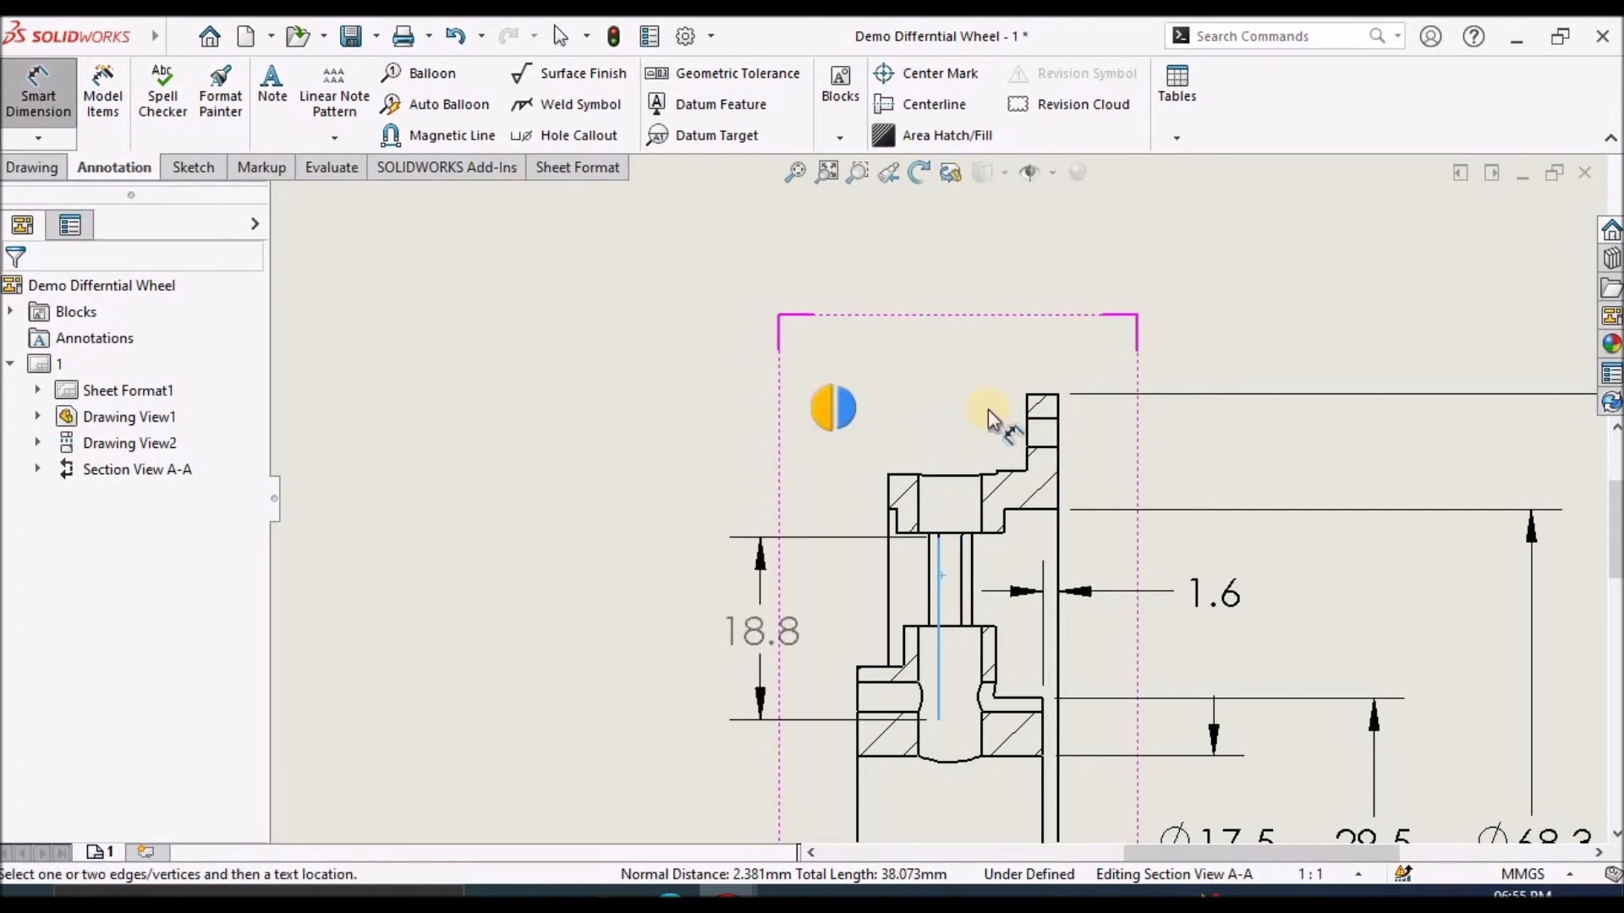
key("Escape")
key("Escape")
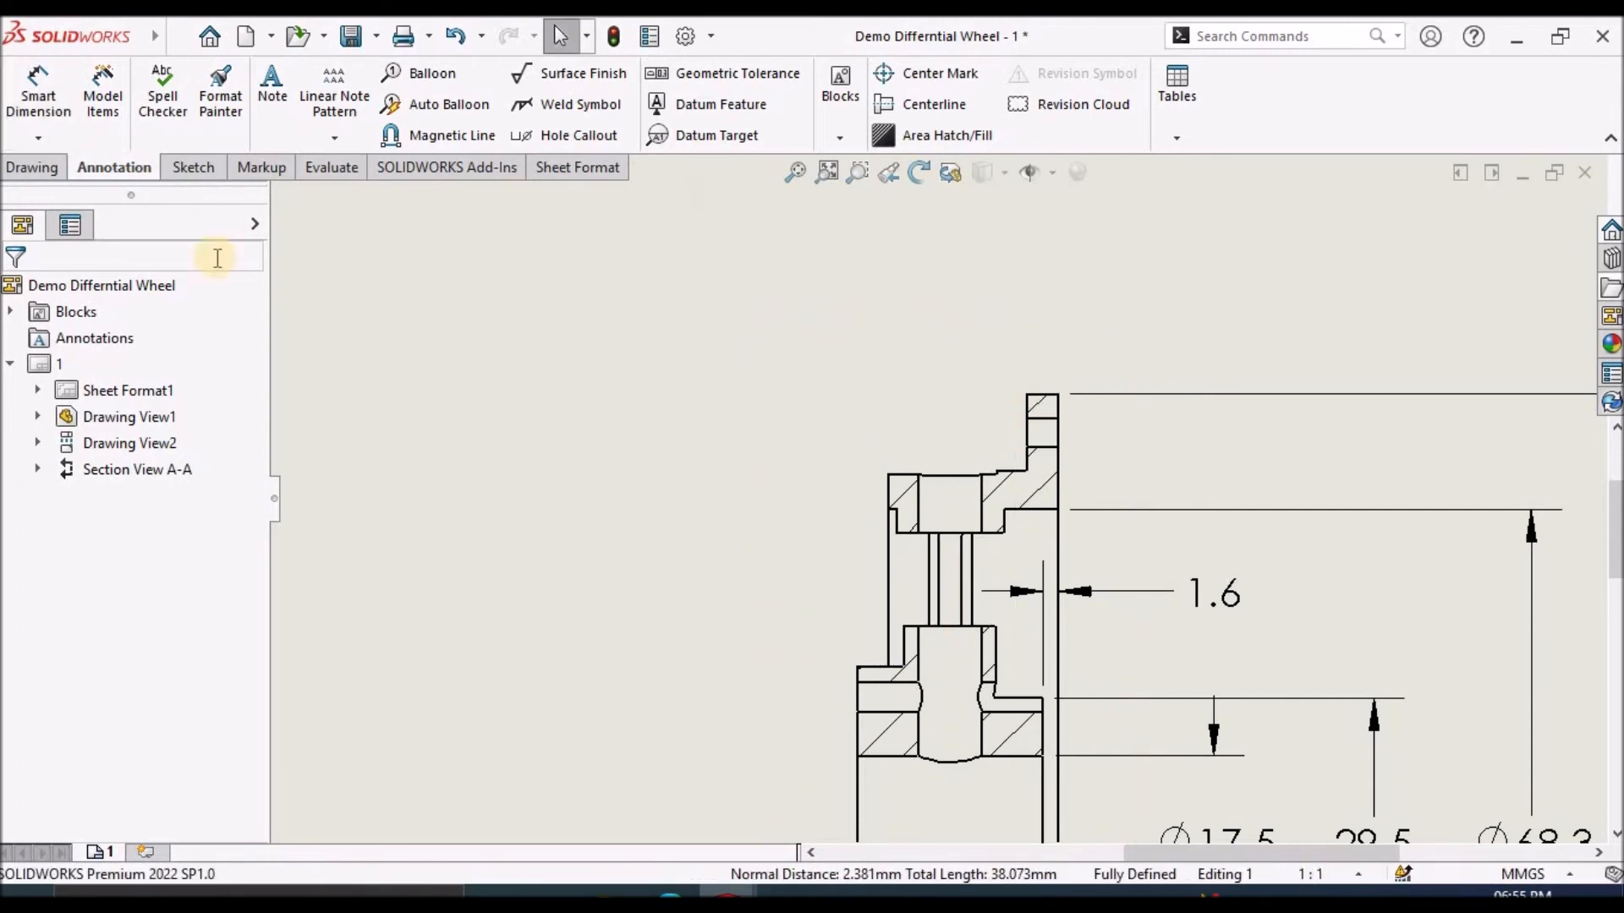
Dimension the diameter of the radial hole through the upper rim in section A-A, placing the text above and left of the rim.
left_click(32, 98)
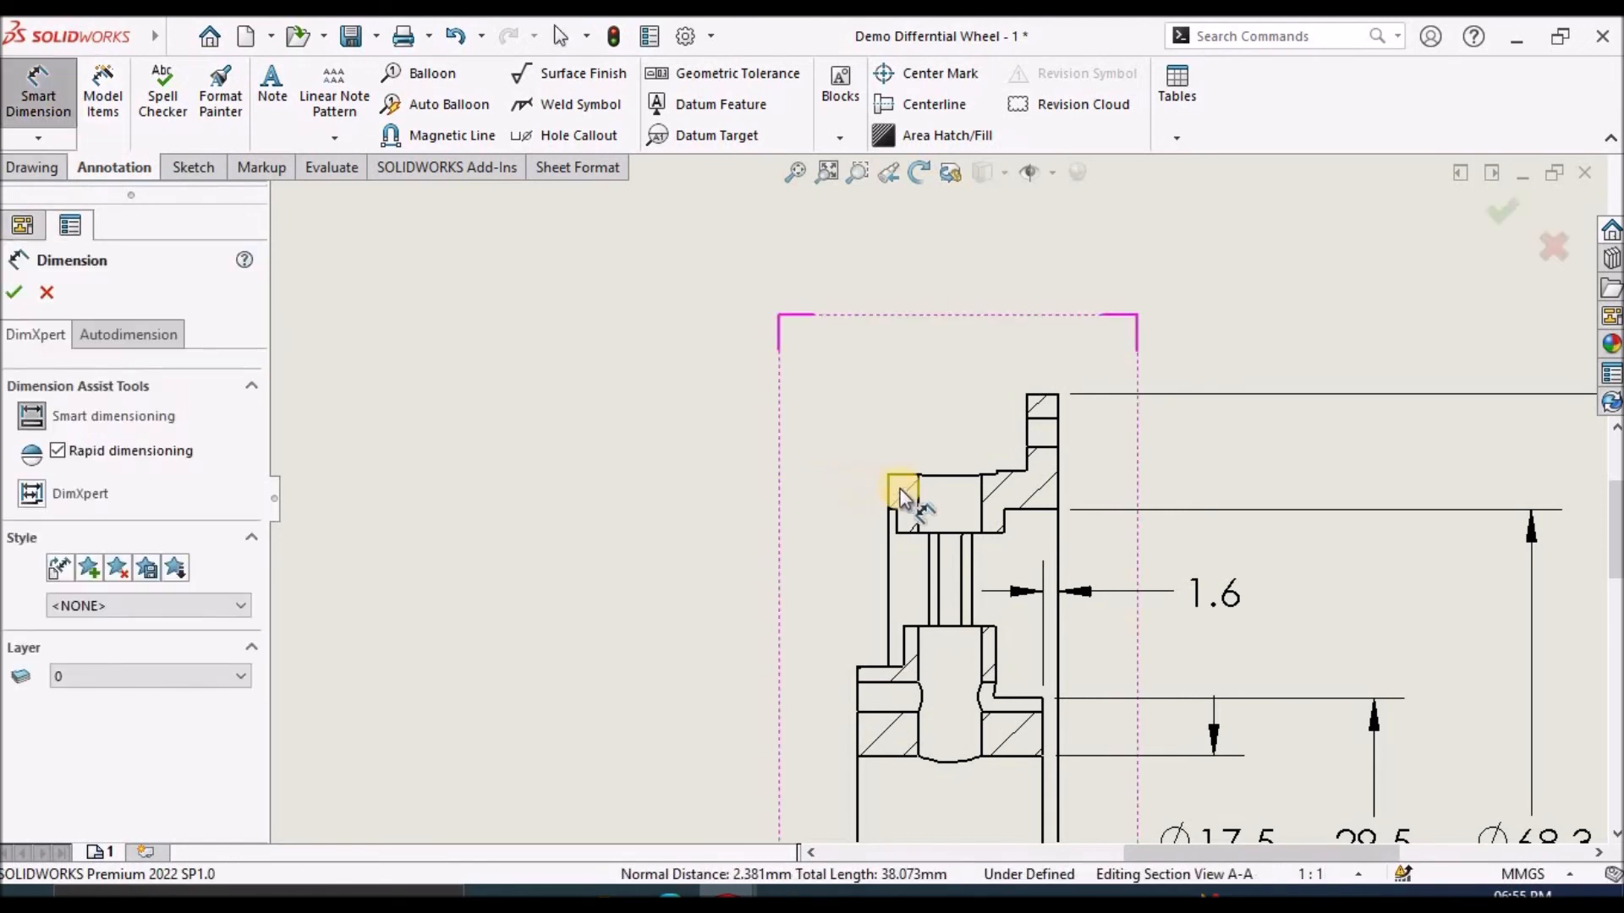
scroll(906, 489, "down", 1)
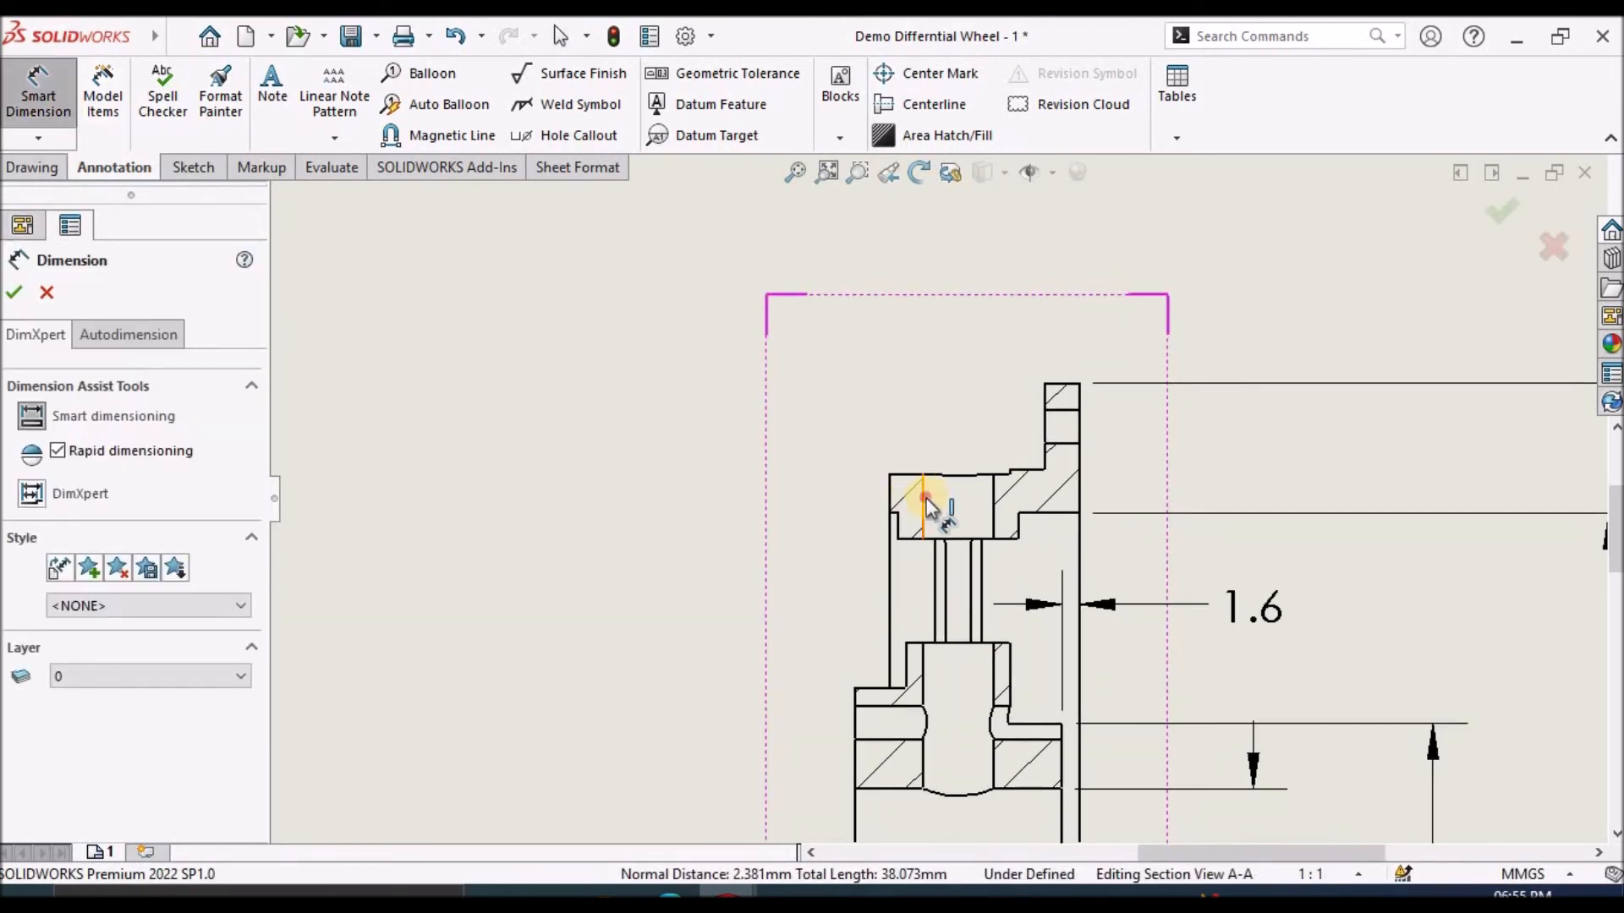
left_click(924, 506)
left_click(995, 521)
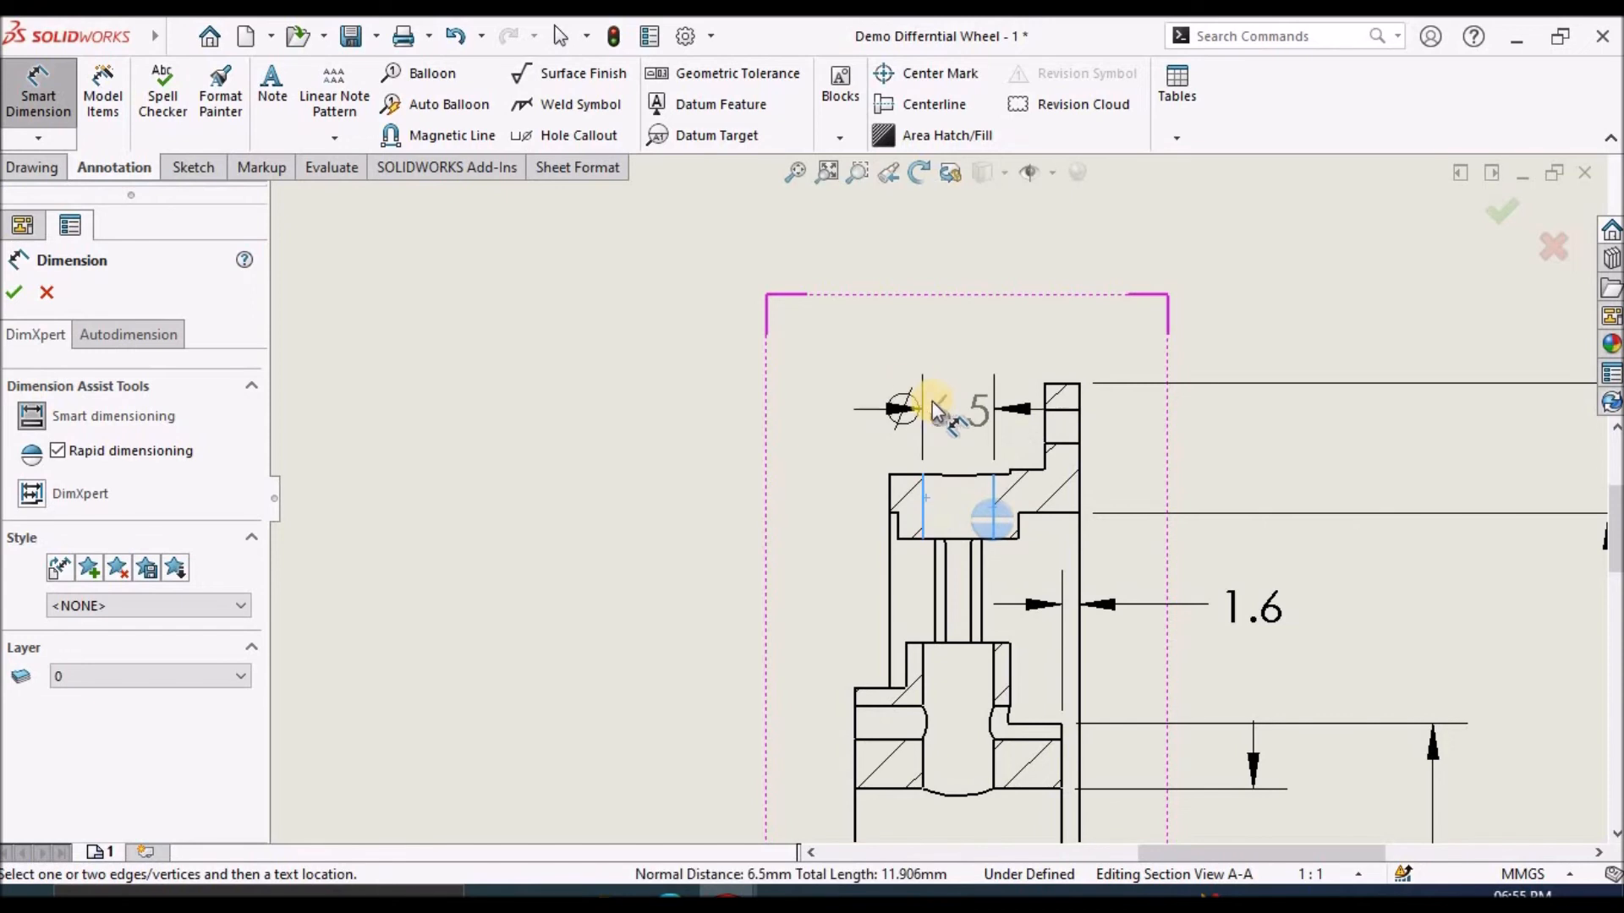
left_click(771, 389)
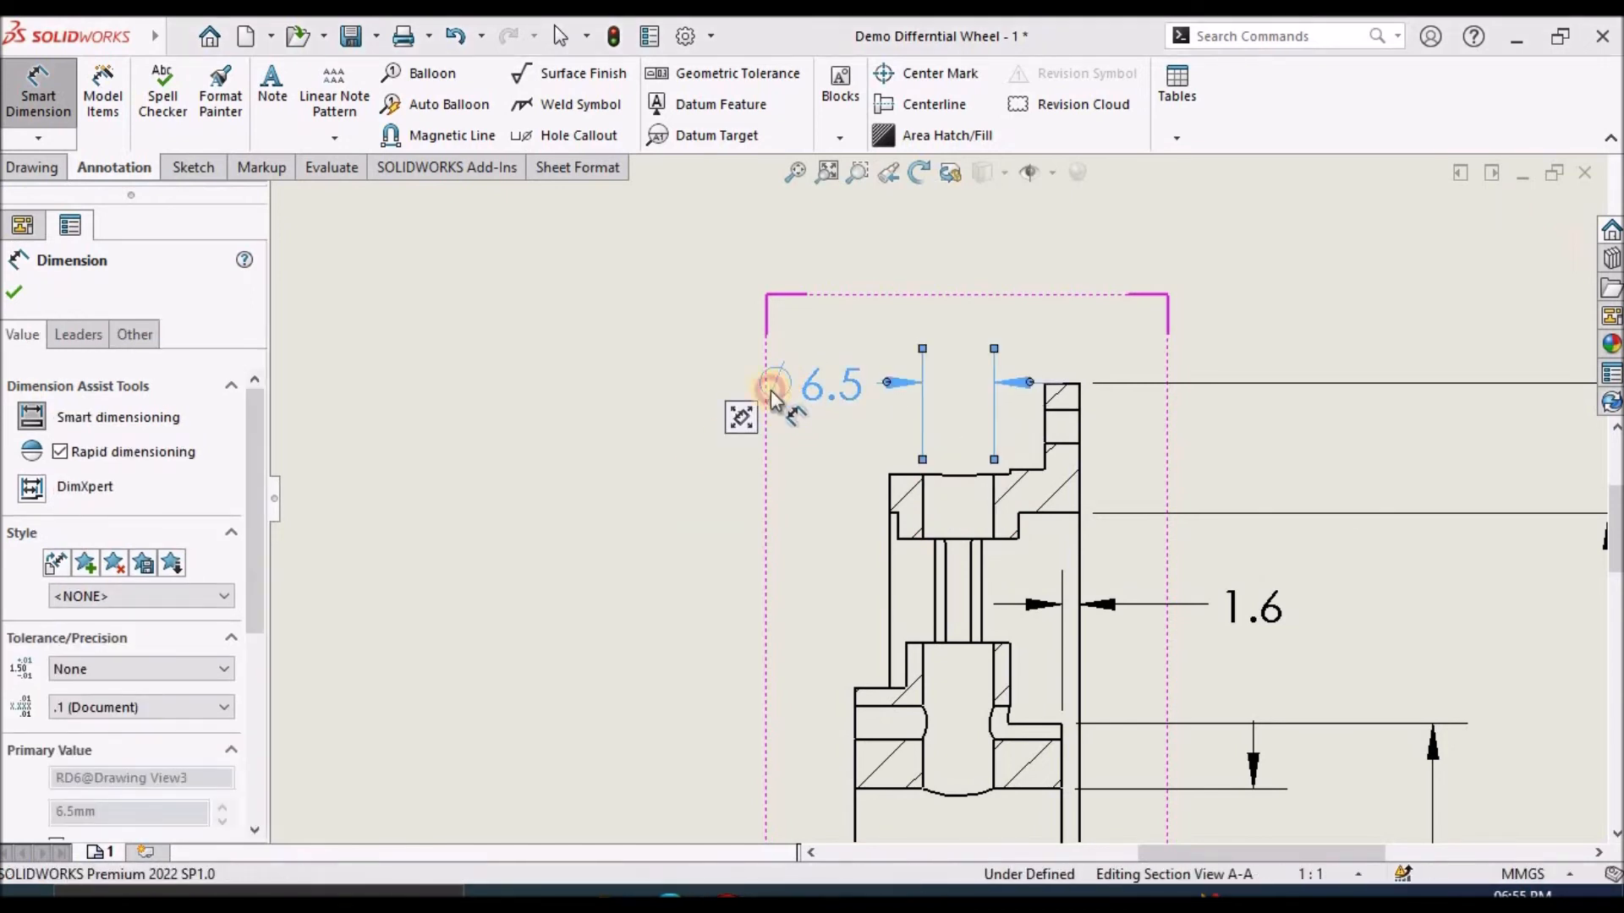
left_click(692, 571)
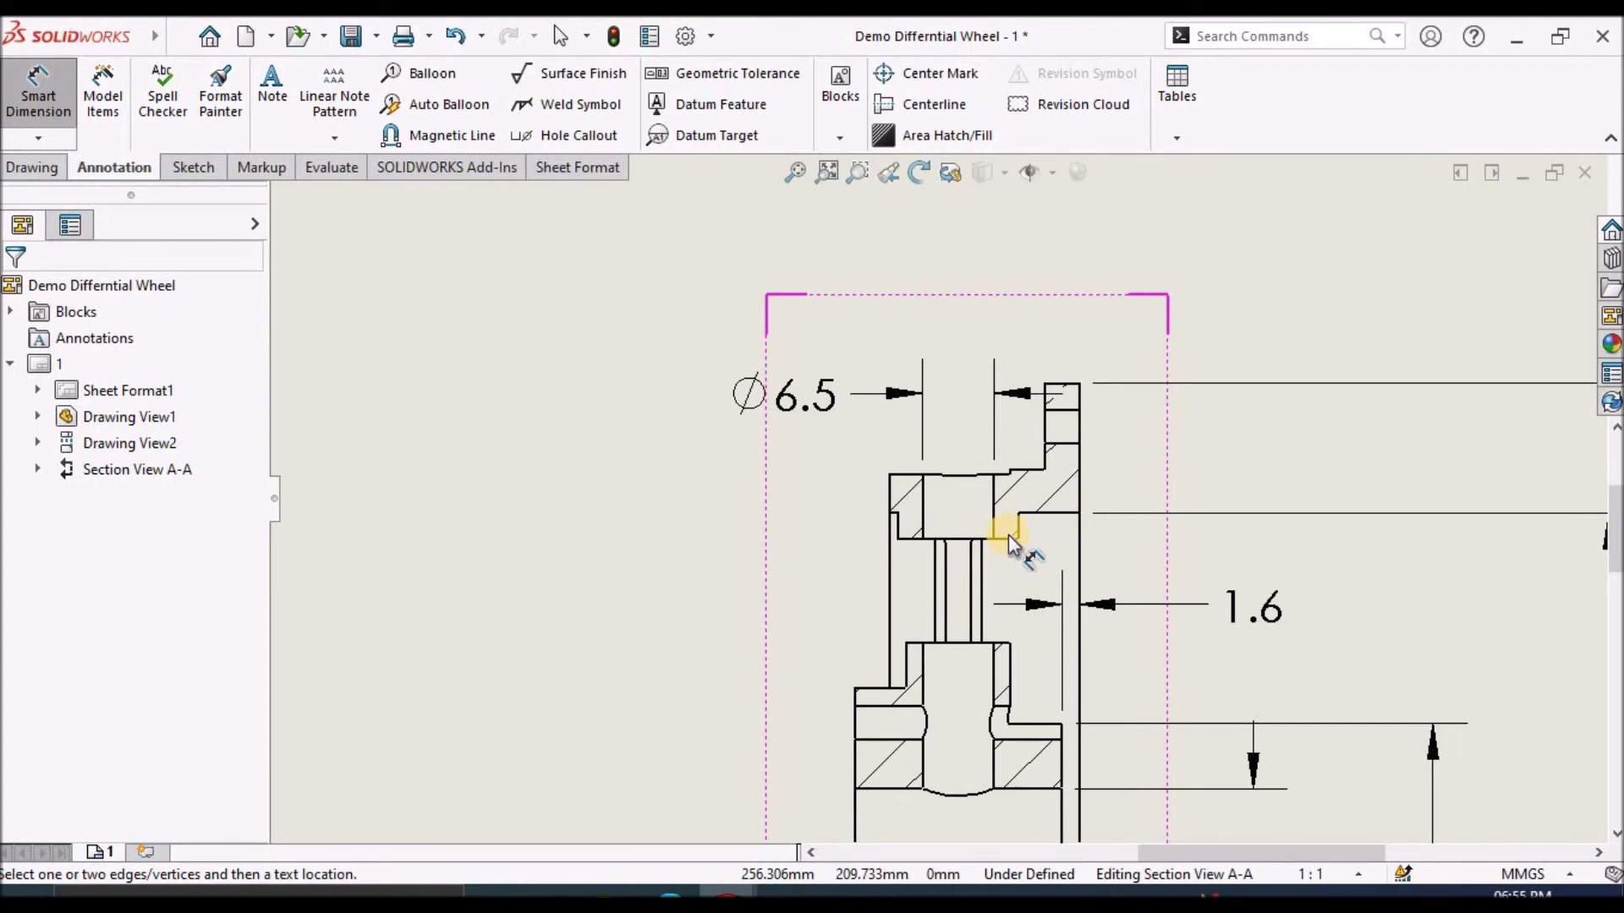
Dimension the thickness of the web between hub and rim in the lower half of section A-A, placing the text left of the view.
scroll(1027, 713, "up", 3)
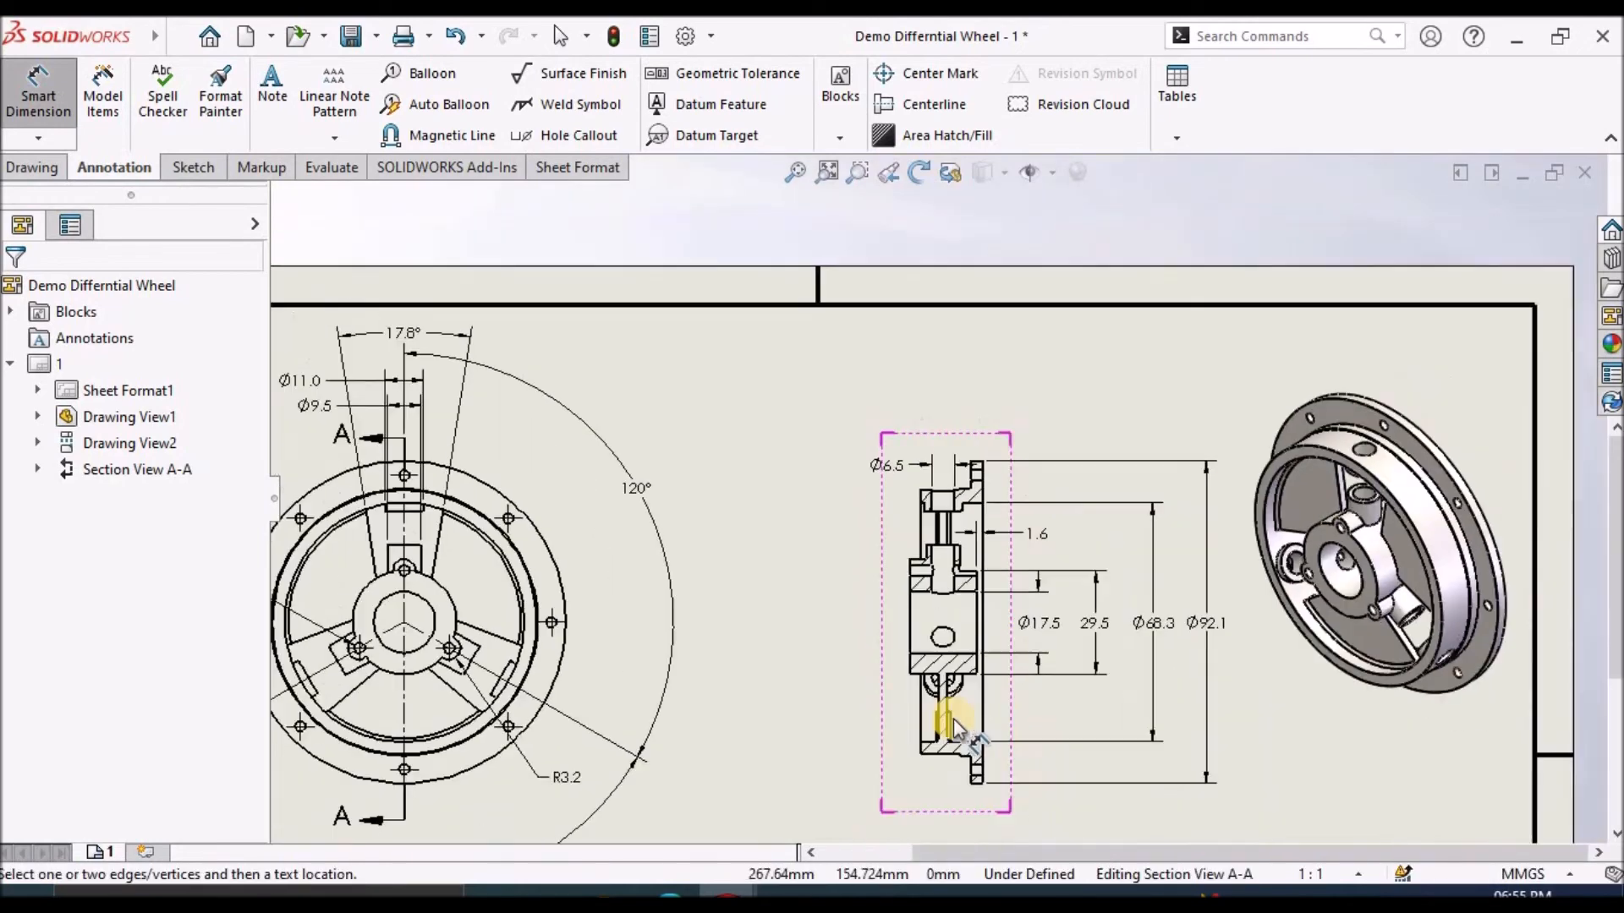
scroll(935, 710, "down", 5)
scroll(936, 607, "down", 3)
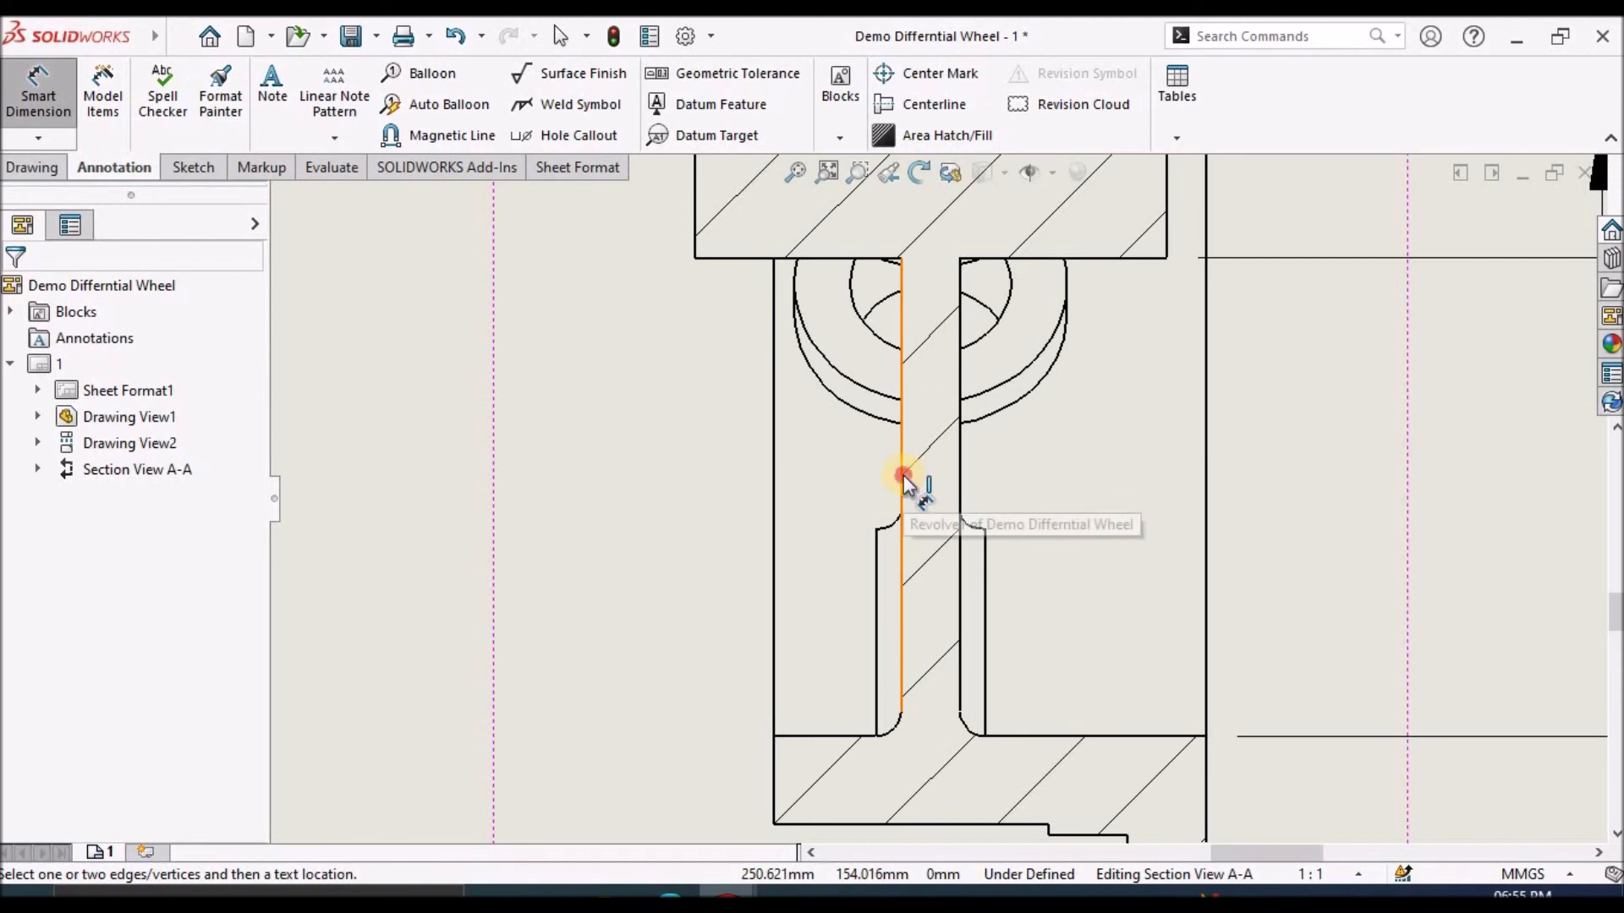
left_click(902, 475)
left_click(962, 467)
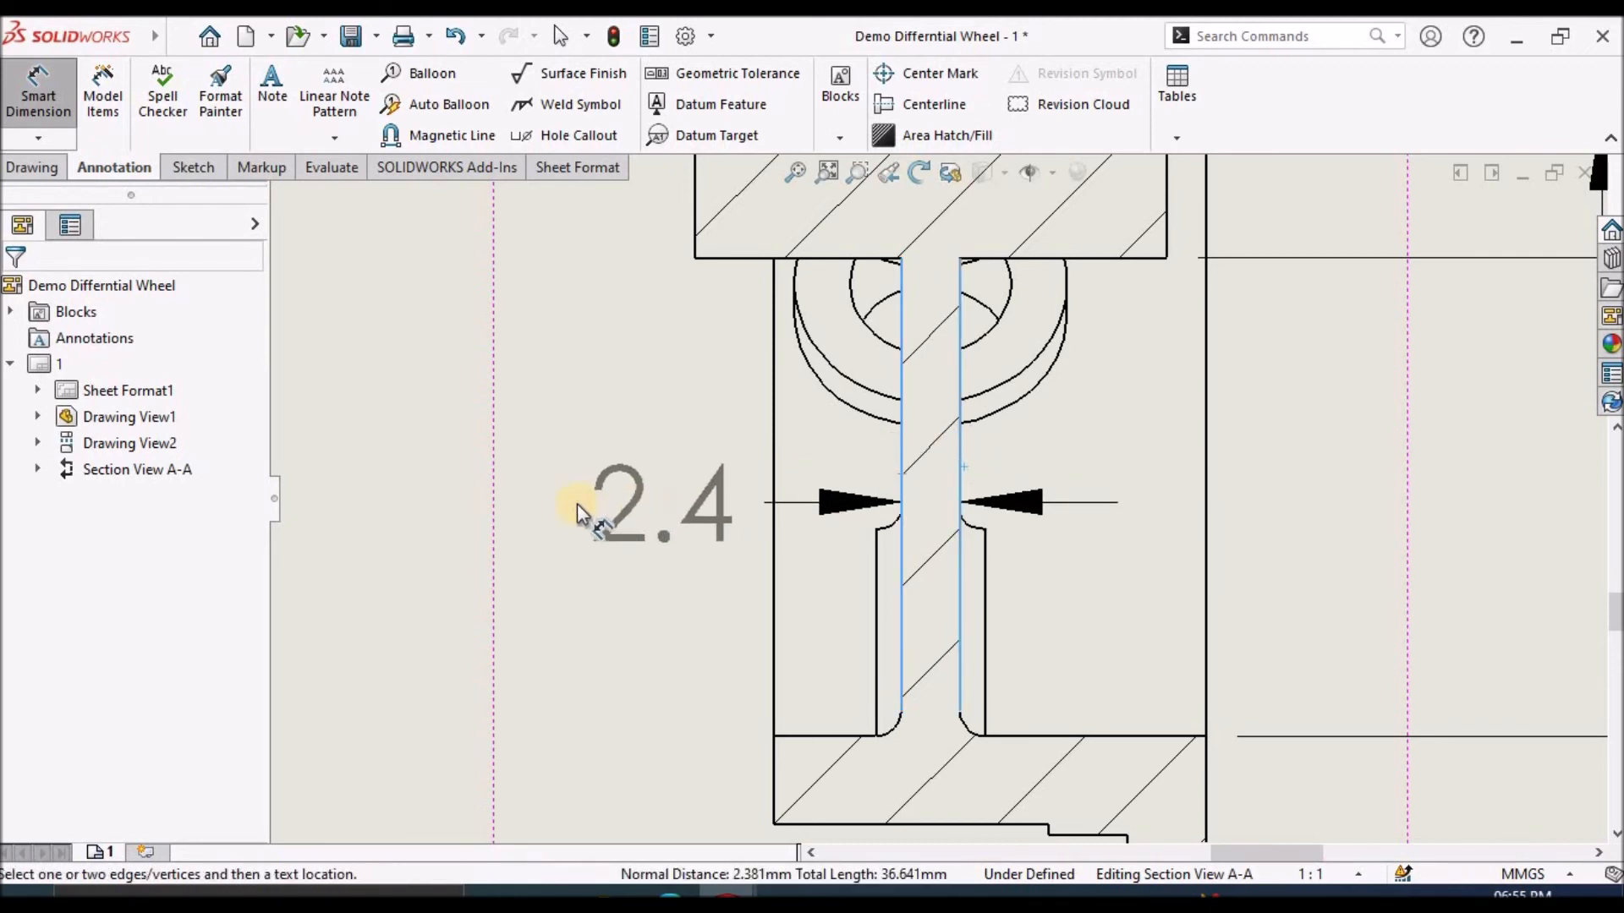
left_click(582, 495)
left_click_drag(607, 502, 606, 450)
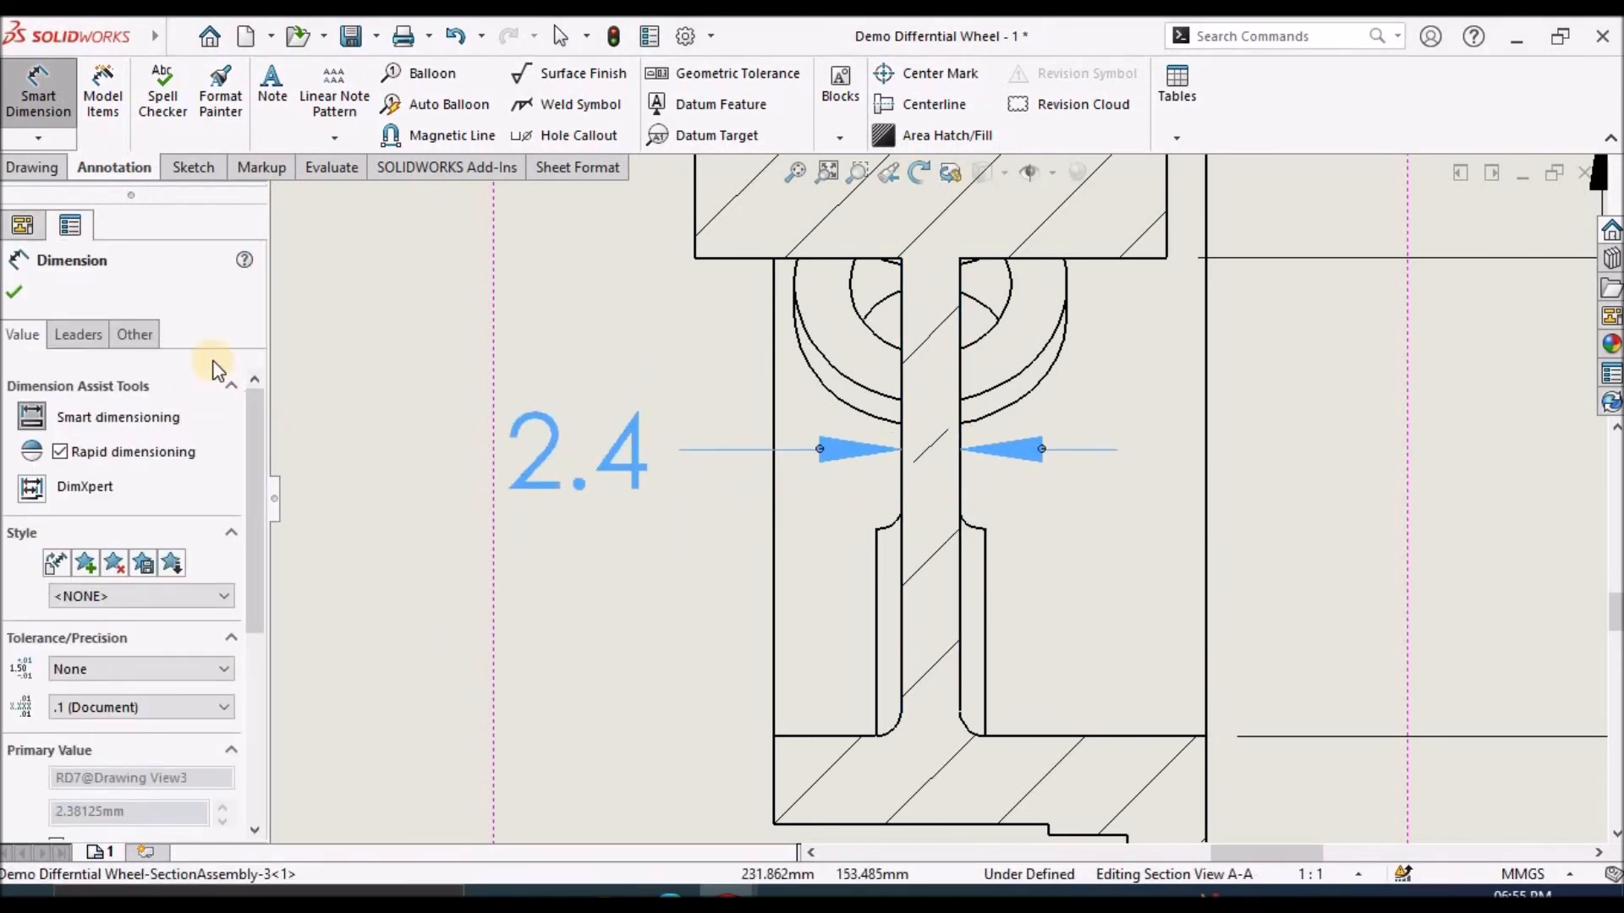
left_click(20, 292)
Dimension the rim's width in section A-A from its free end face to the flange's near face, placing the text above the radial hole's diameter.
scroll(931, 508, "up", 4)
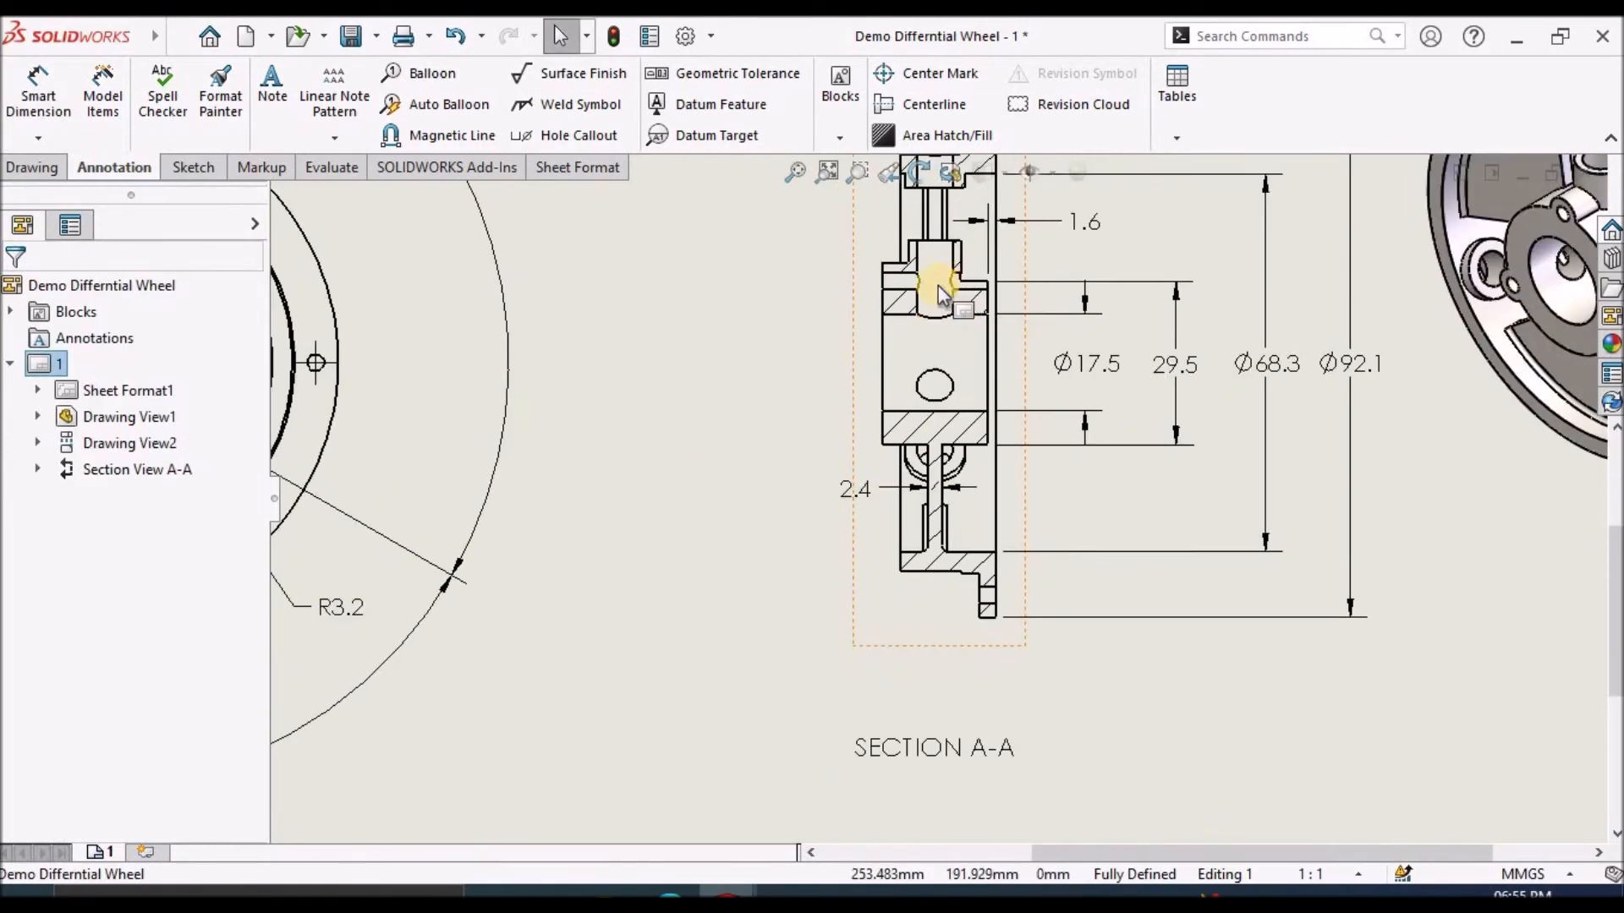
scroll(934, 289, "up", 4)
scroll(912, 473, "down", 8)
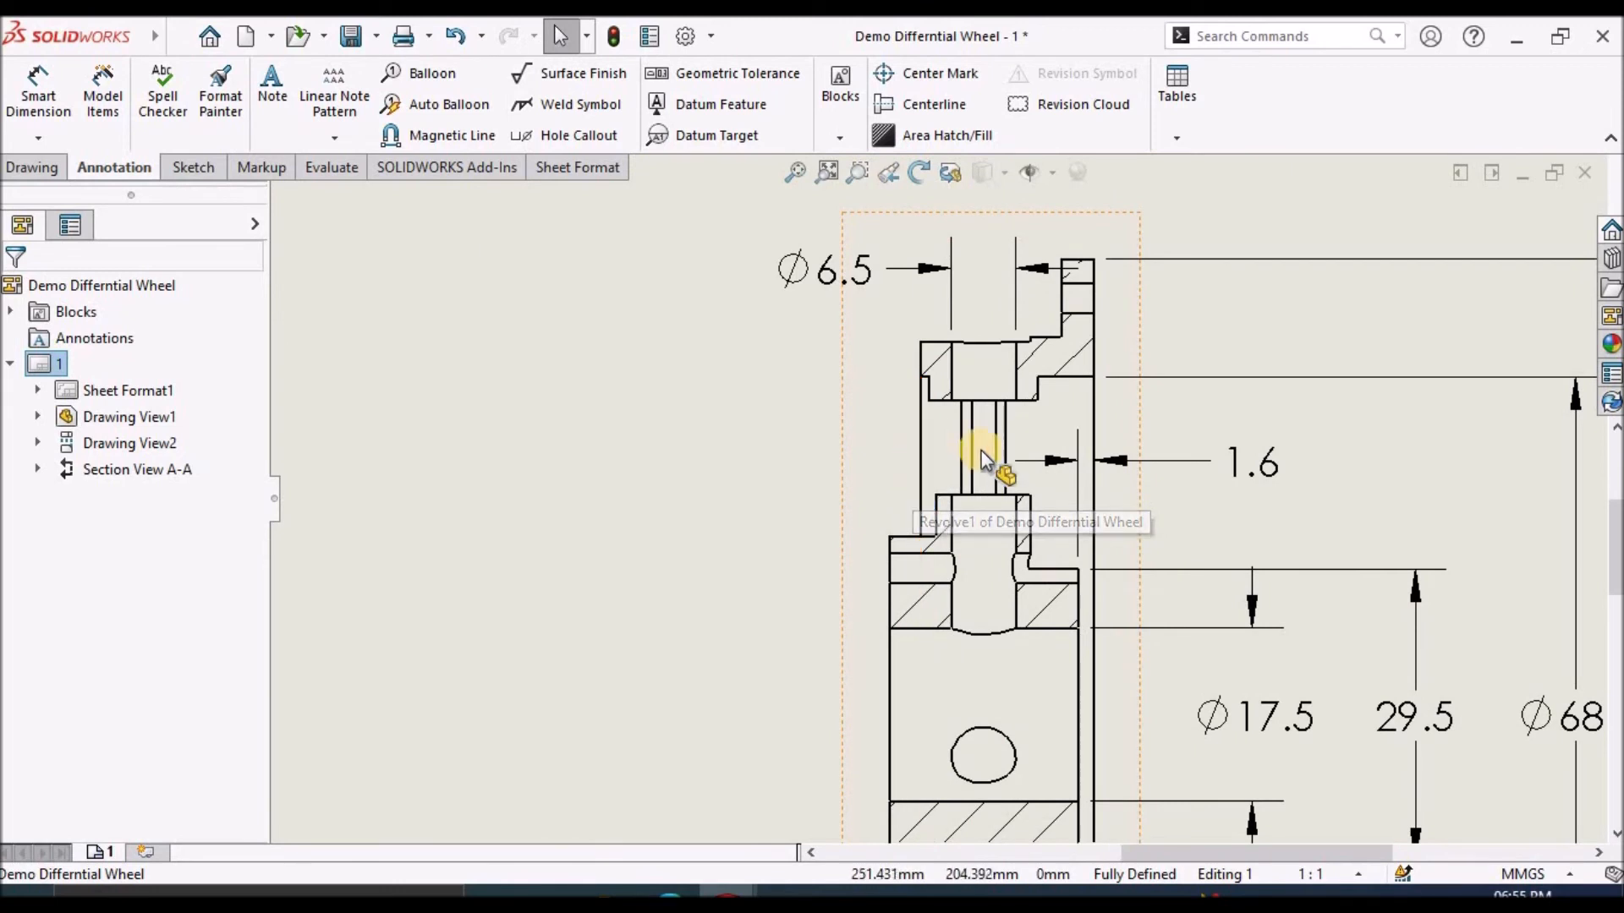
left_click(38, 98)
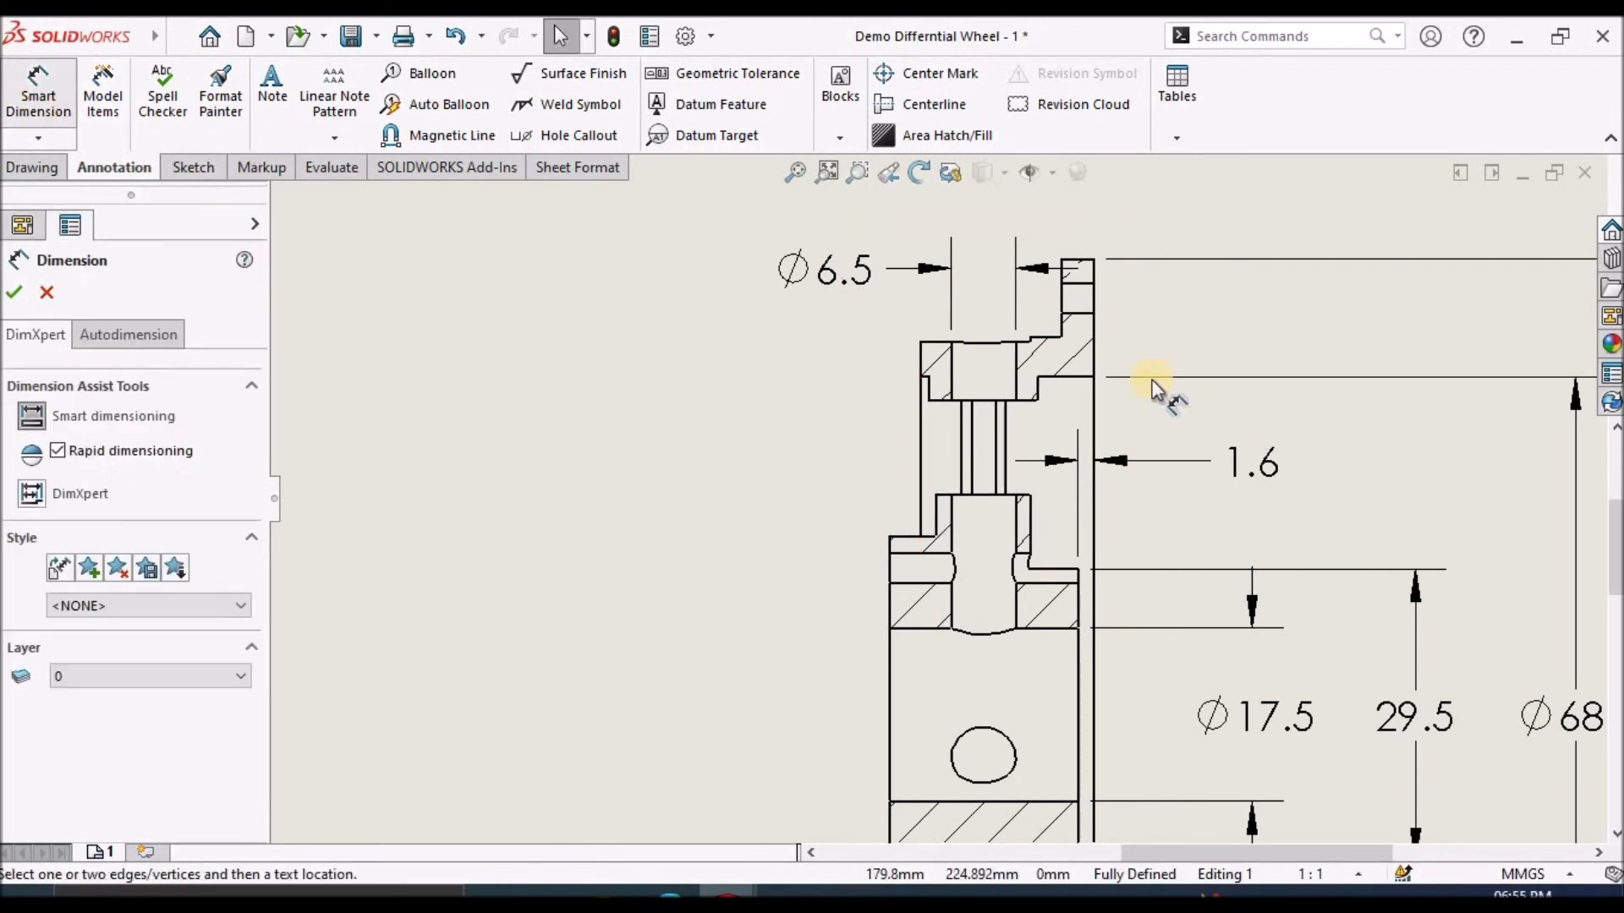
scroll(979, 321, "down", 1)
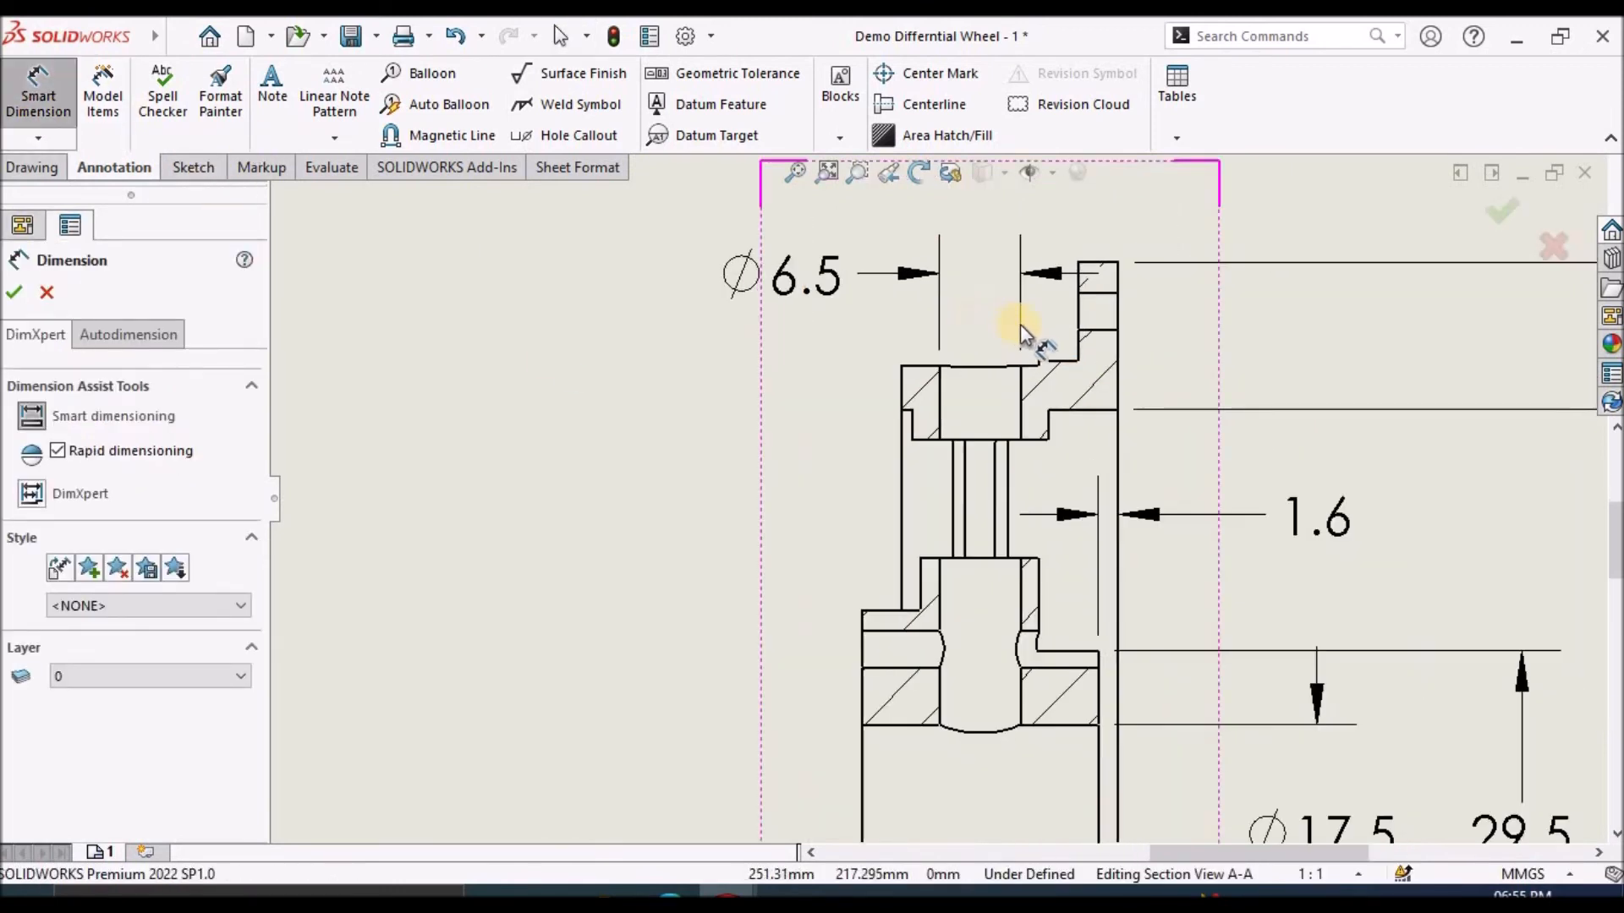
left_click(902, 383)
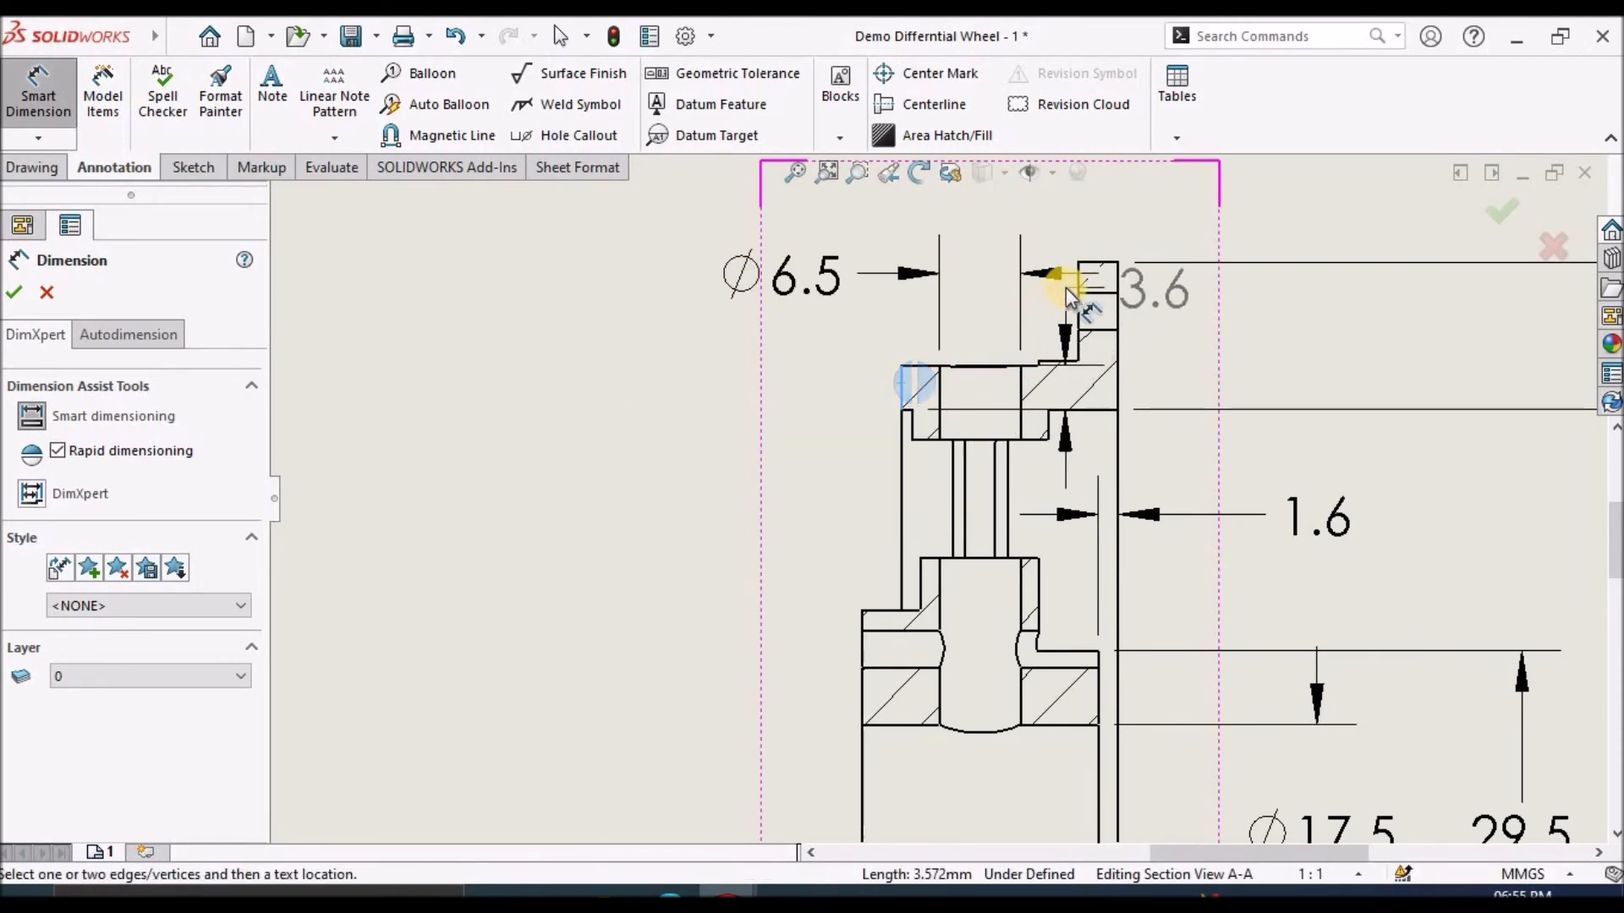
left_click(1077, 318)
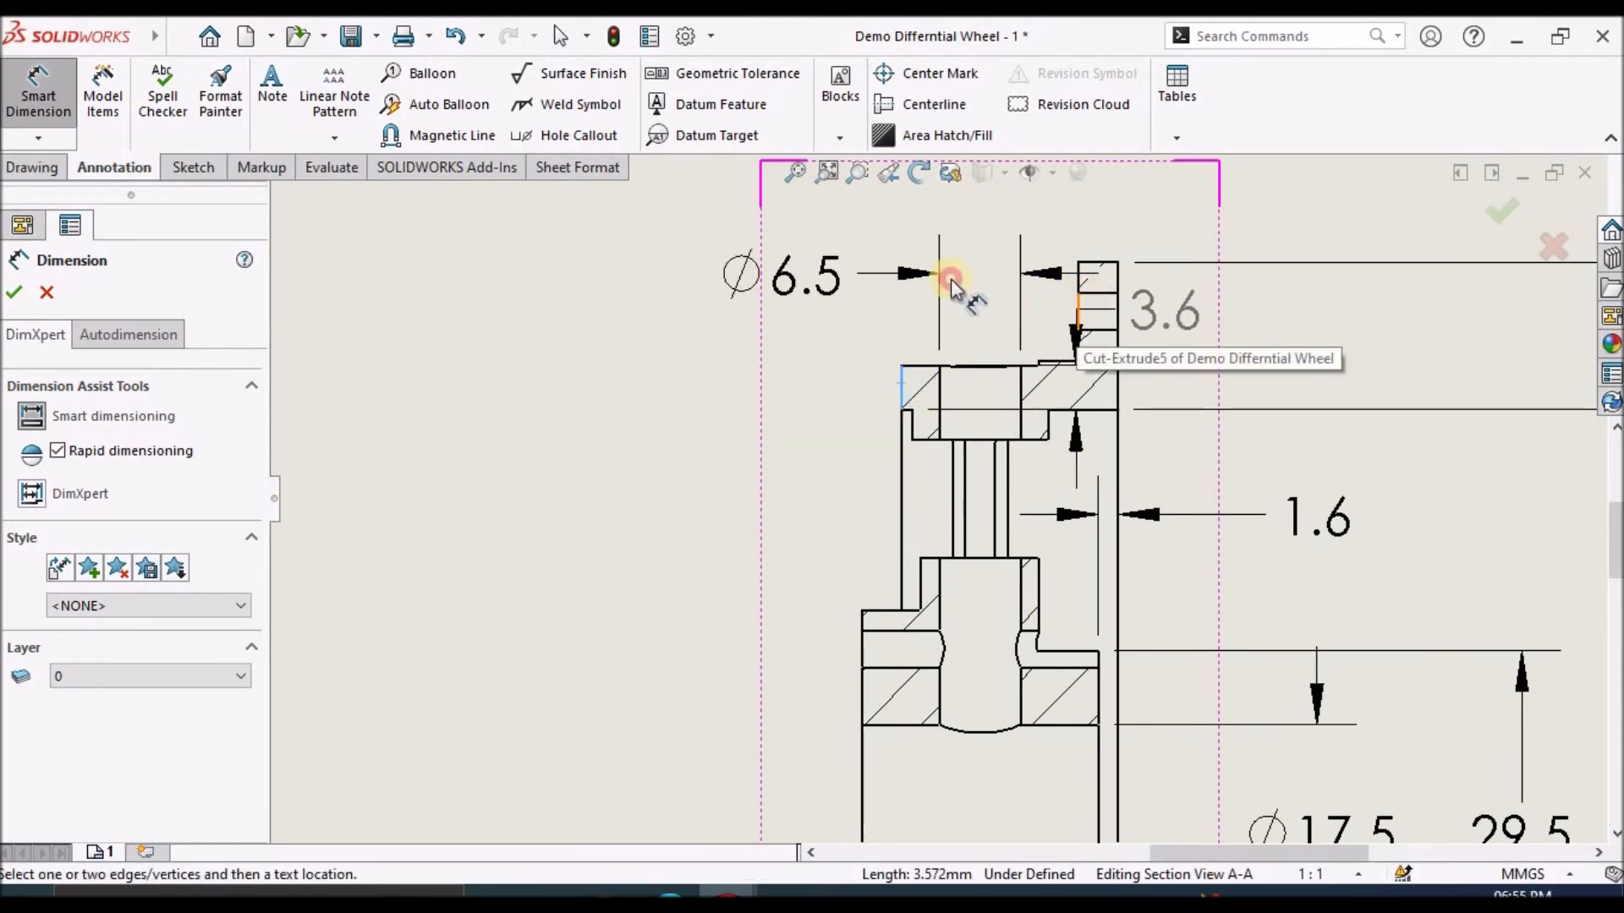
scroll(960, 273, "up", 3)
scroll(899, 415, "down", 1)
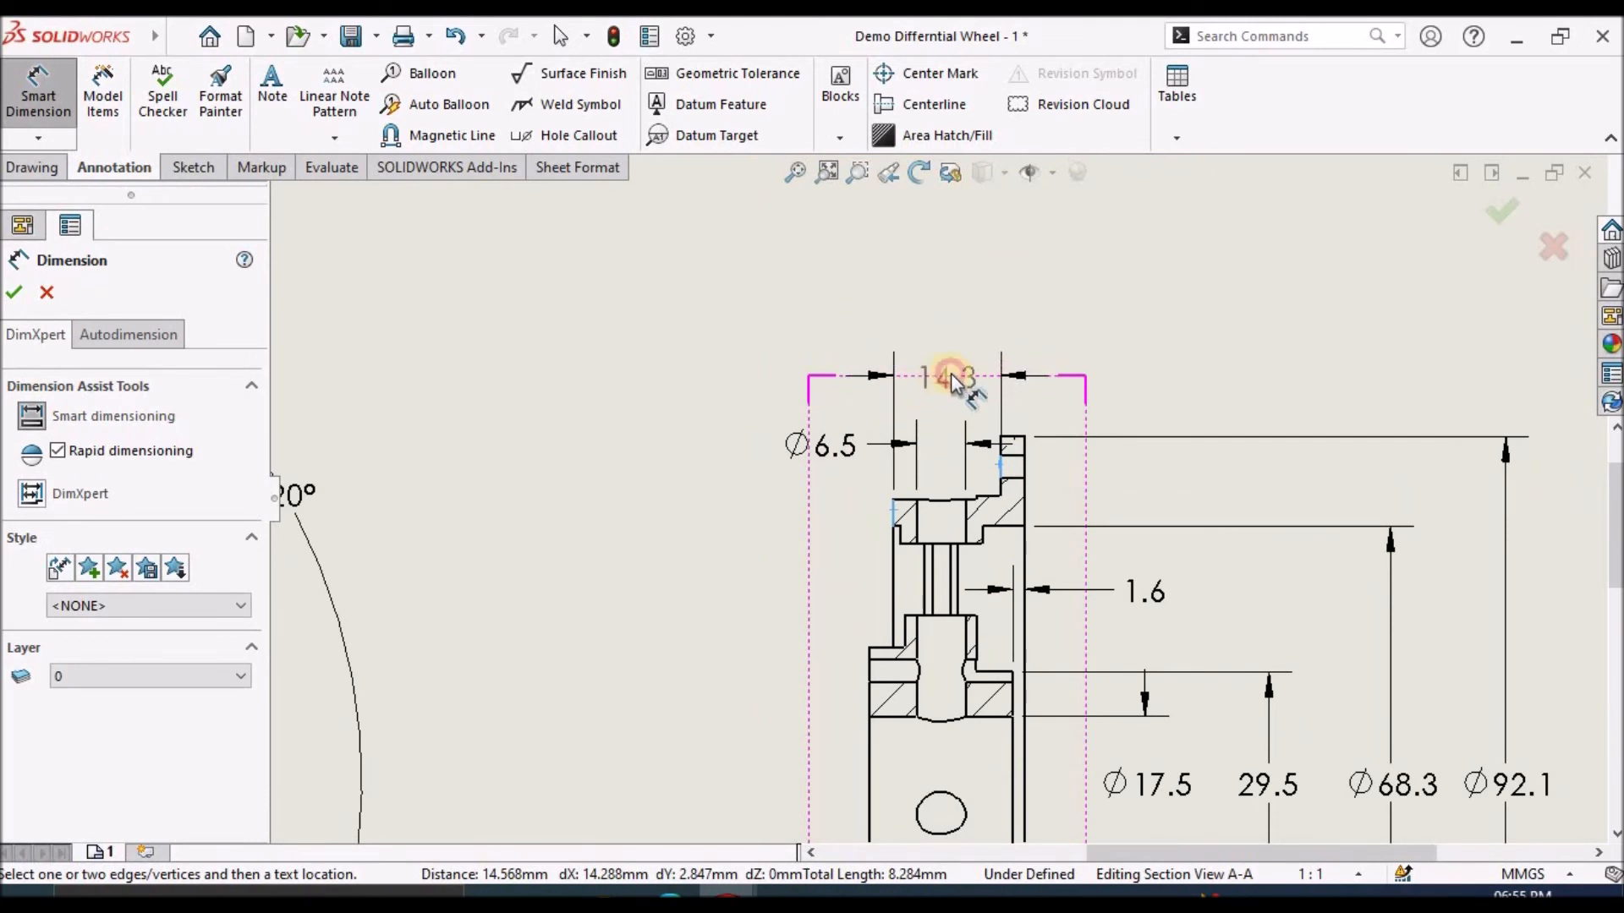
left_click(950, 373)
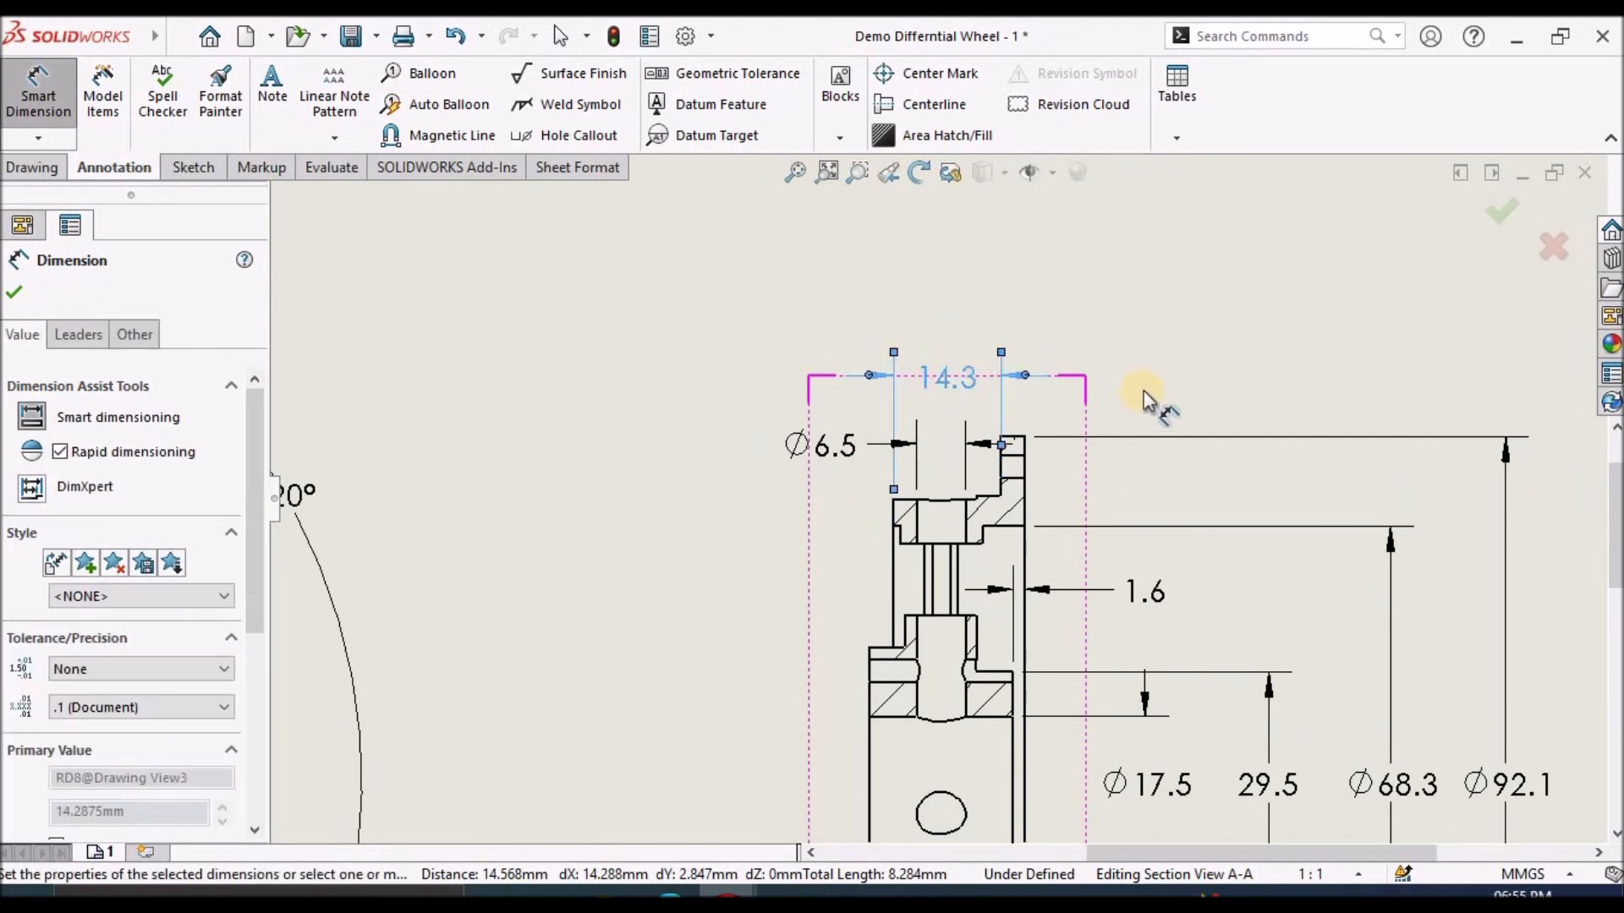
Dimension the flange's thickness at the upper edge of section A-A, placing the text above and right of the rim width dimension.
left_click(1017, 433)
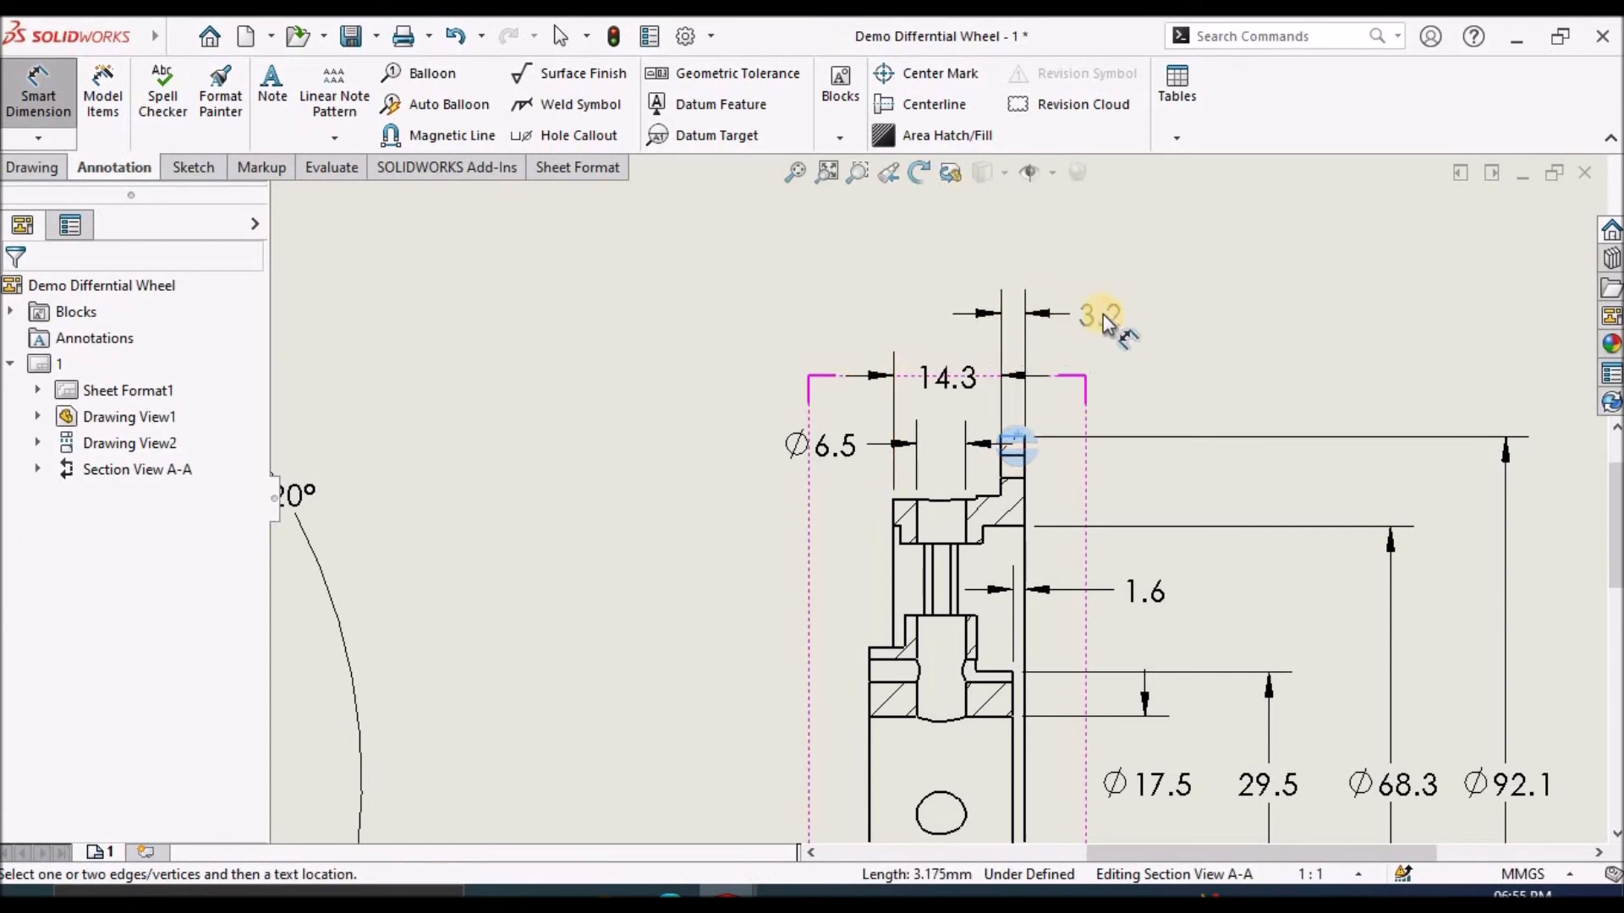
left_click(1103, 313)
left_click(724, 337)
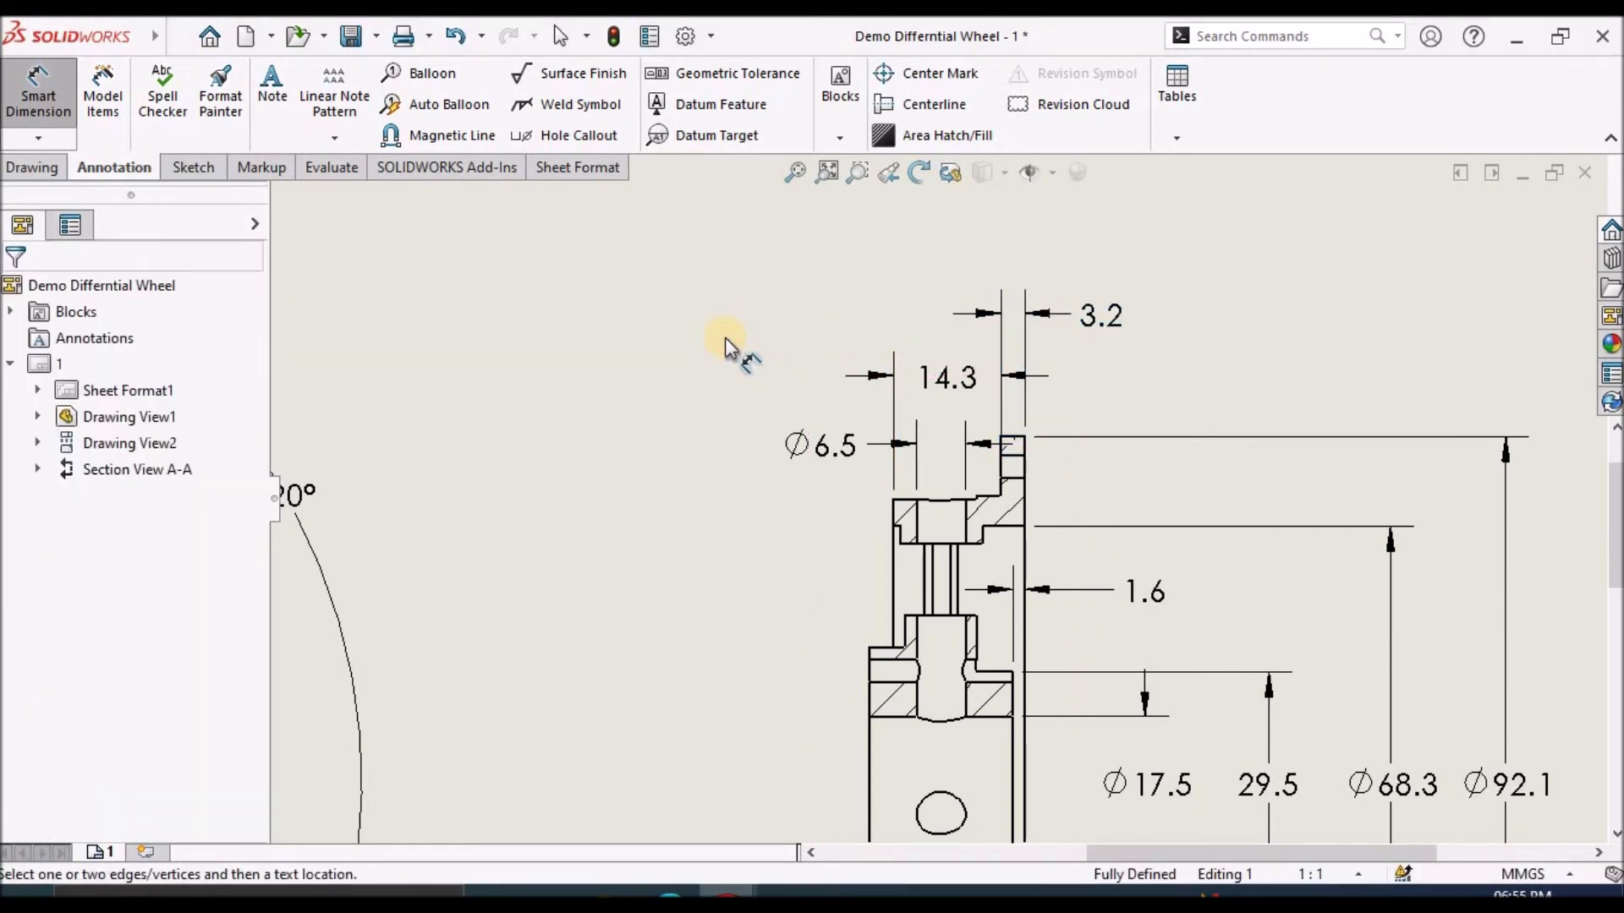
Dimension the rim's outer diameter in section A-A, placing the text left of the view at mid-height.
scroll(724, 338, "up", 3)
scroll(858, 625, "down", 2)
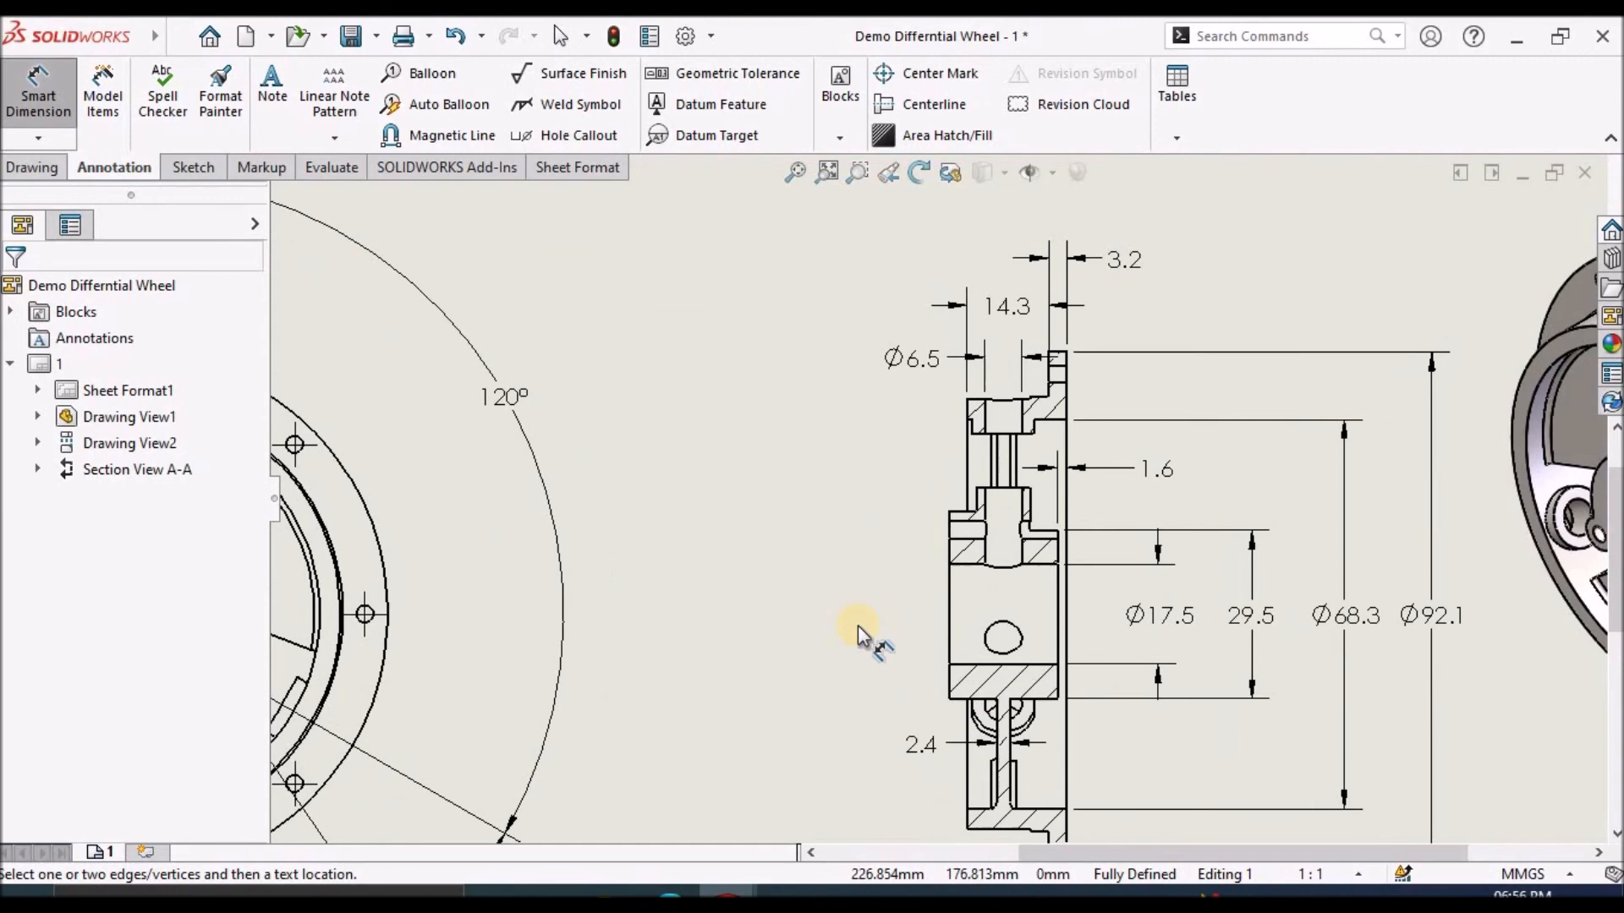
scroll(858, 630, "down", 1)
left_click(993, 368)
scroll(1028, 641, "up", 1)
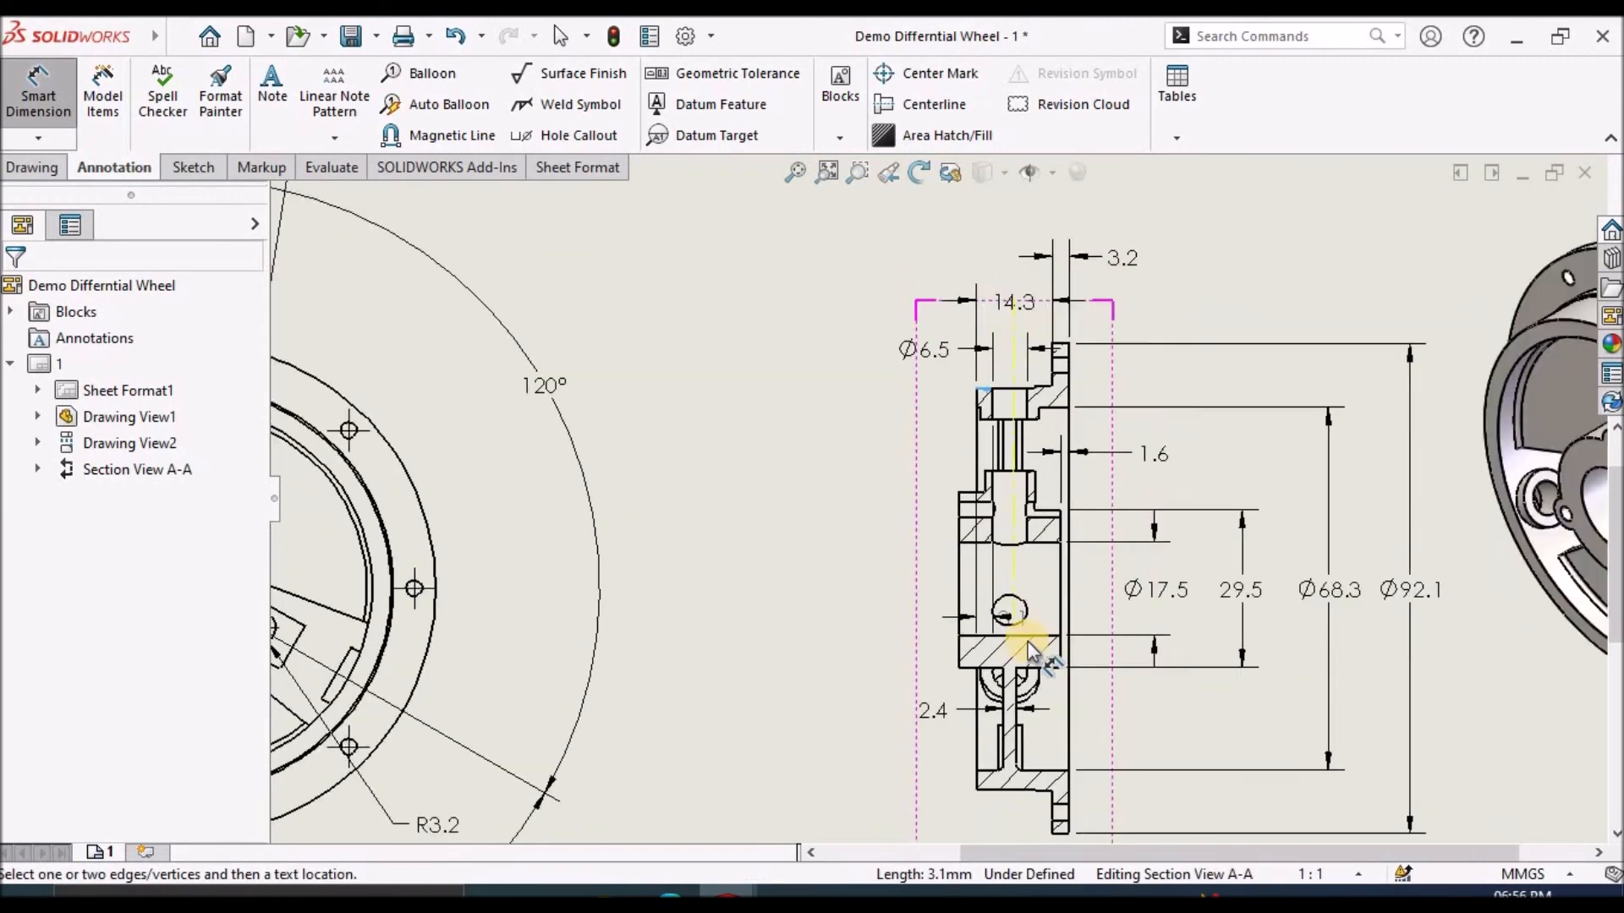
scroll(1027, 641, "up", 3)
scroll(1000, 692, "down", 2)
scroll(969, 651, "down", 3)
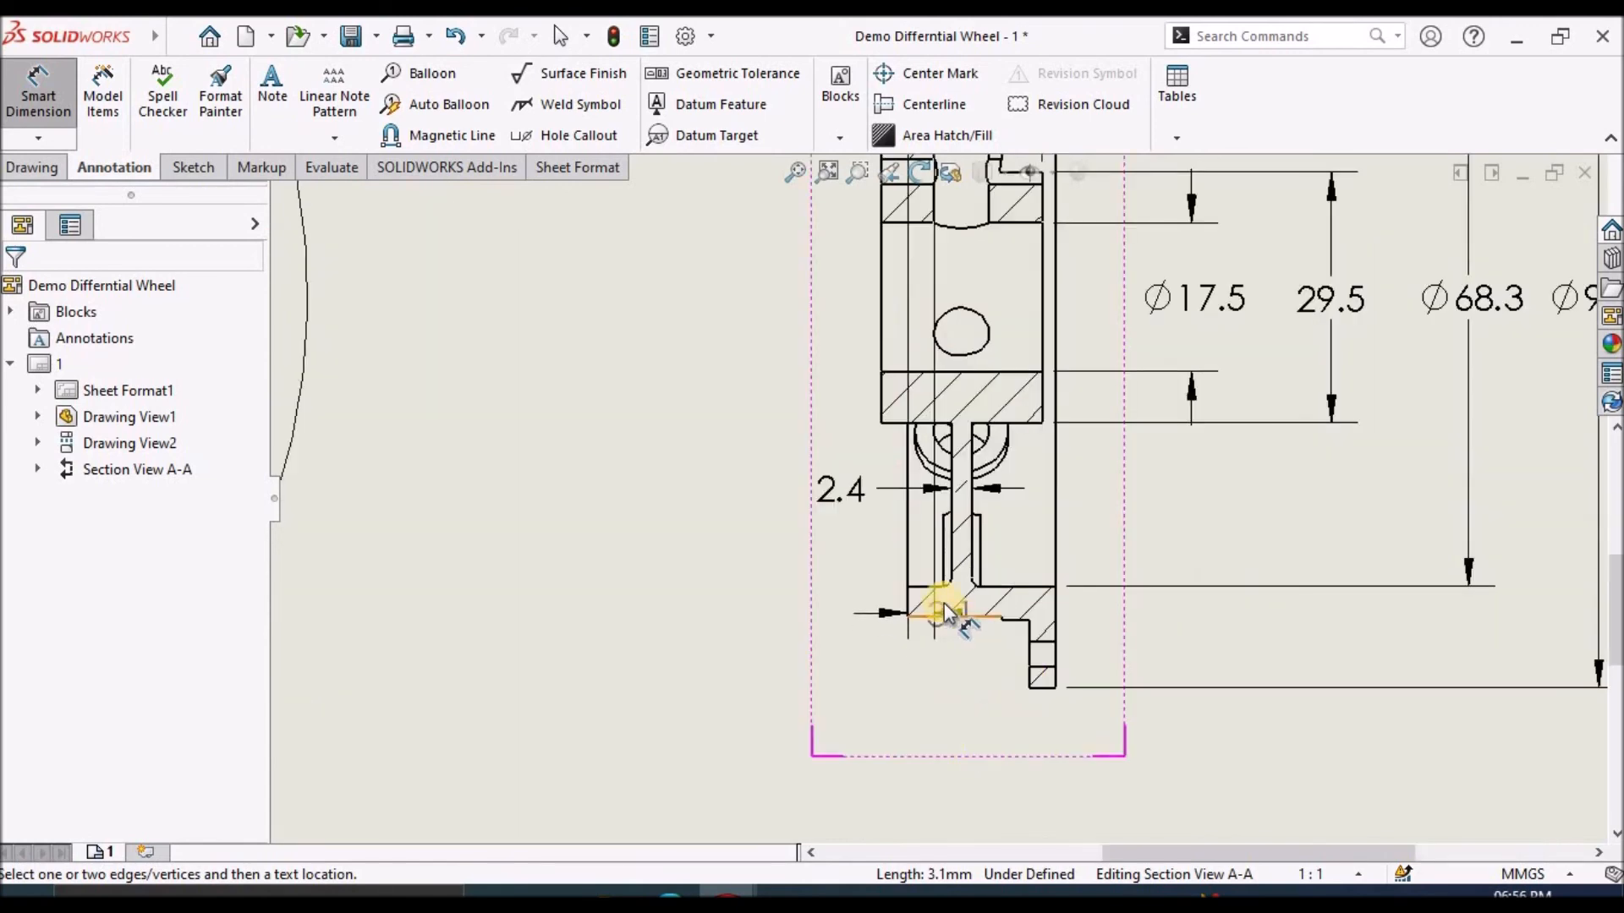
scroll(853, 448, "up", 4)
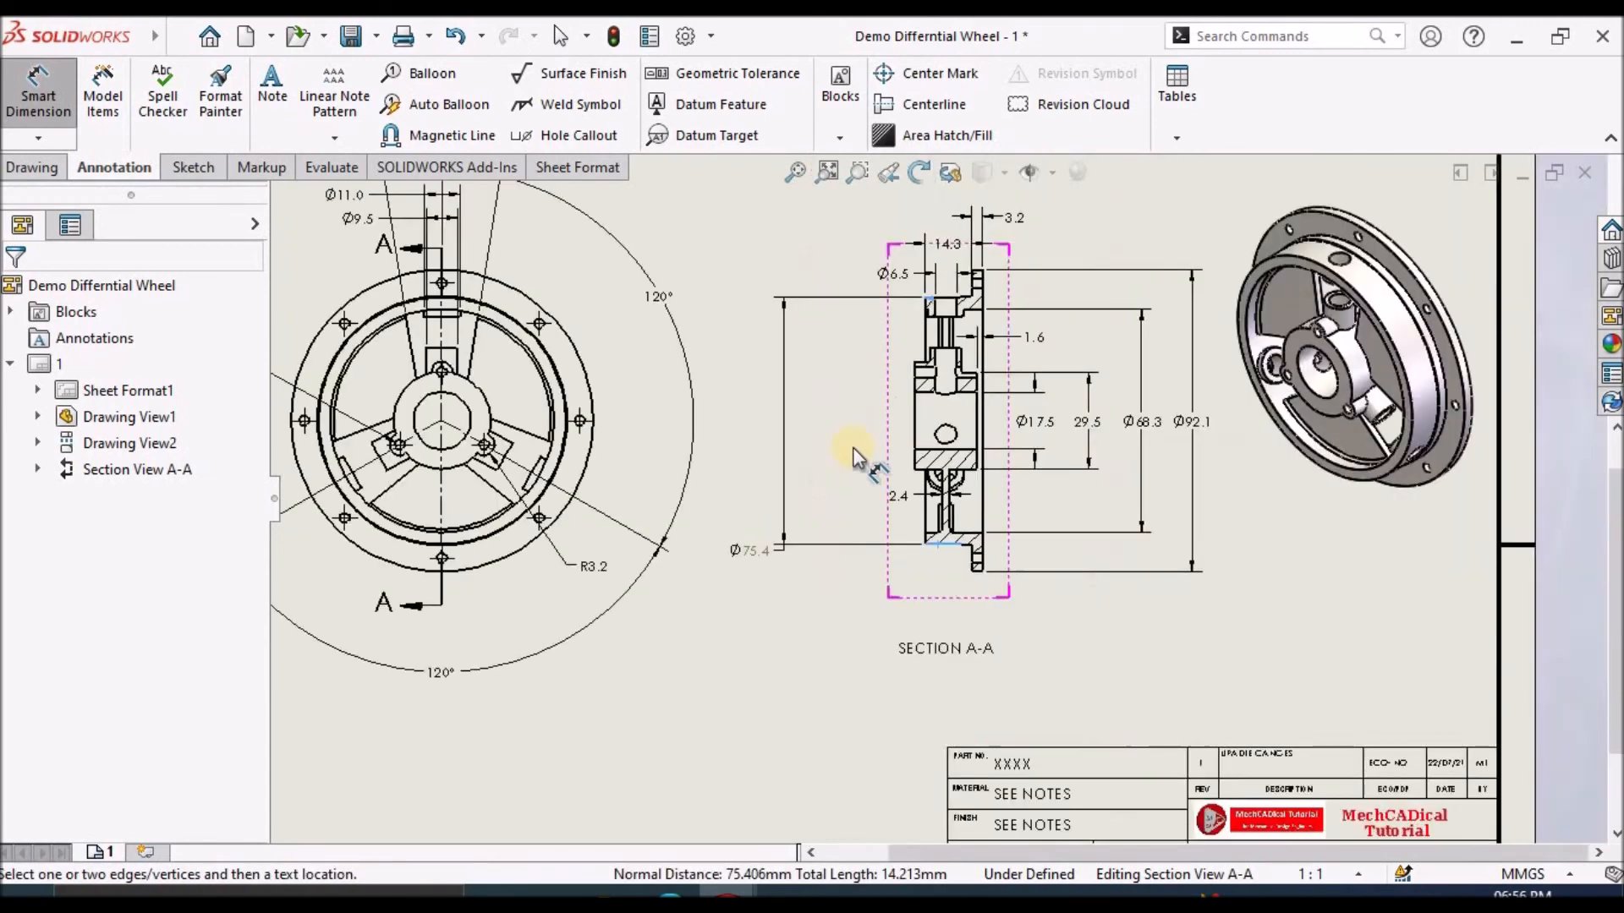
scroll(866, 428, "down", 2)
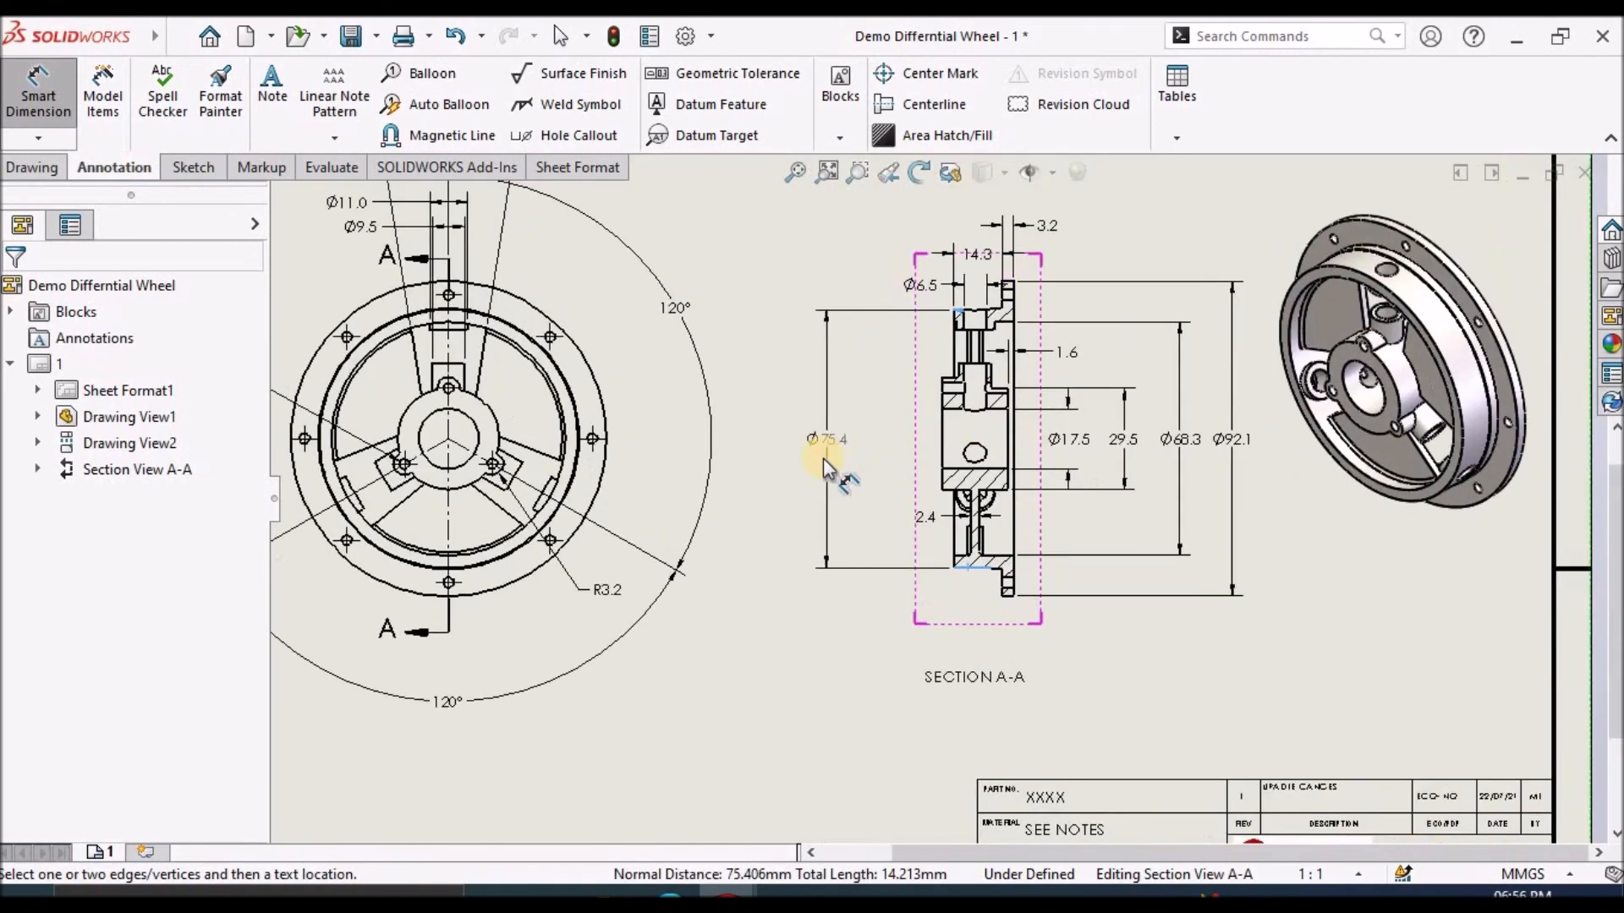
left_click(824, 459)
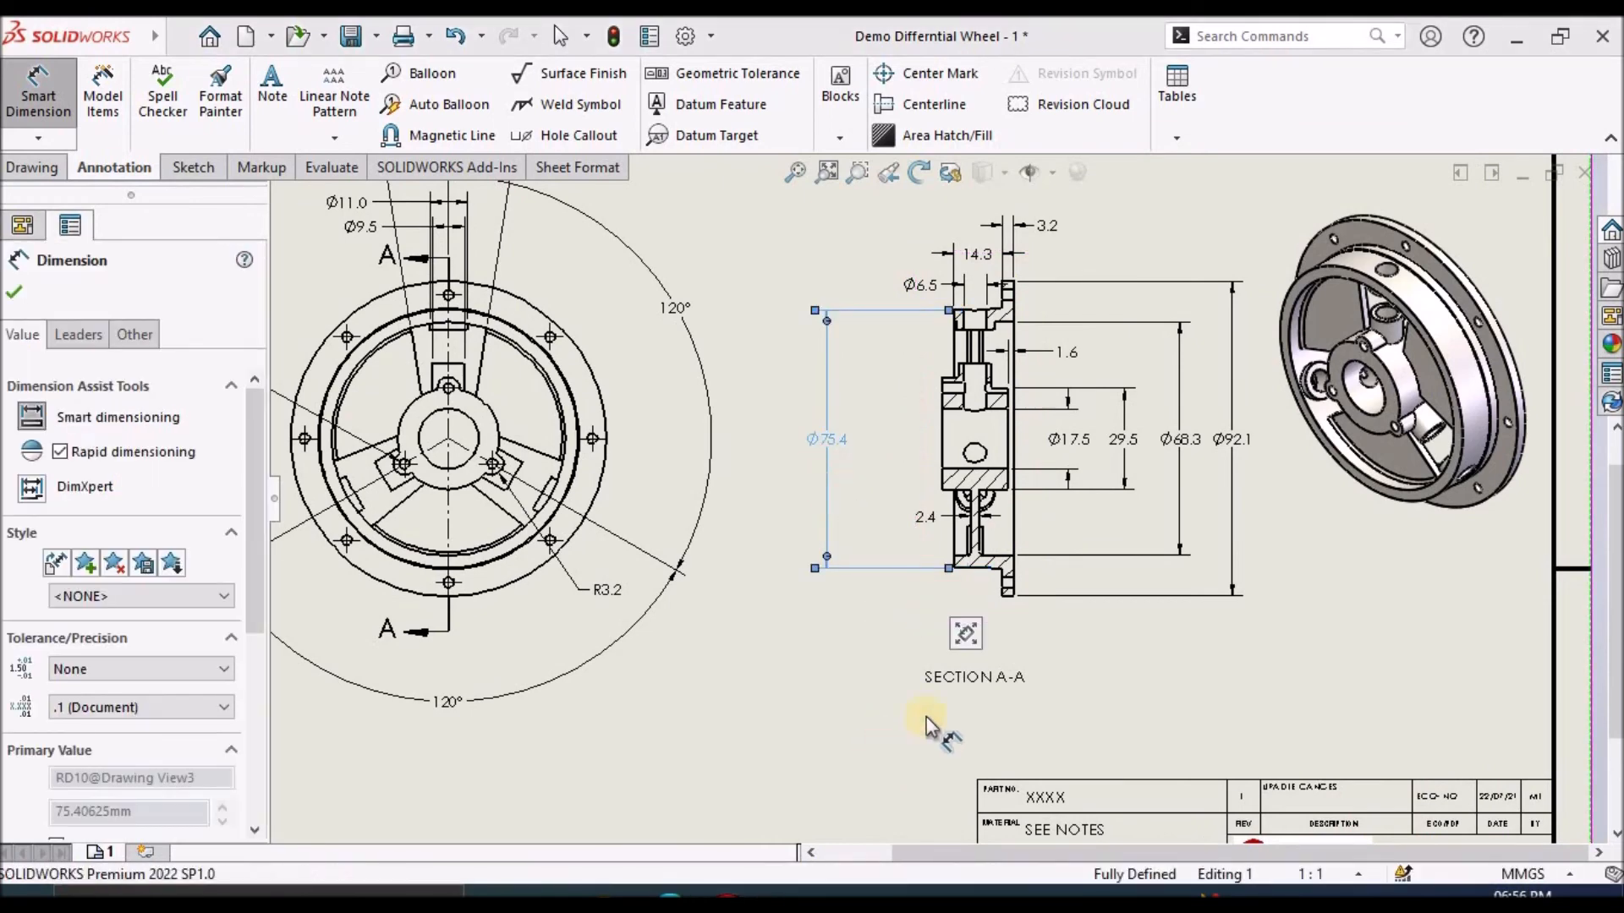
scroll(996, 395, "down", 3)
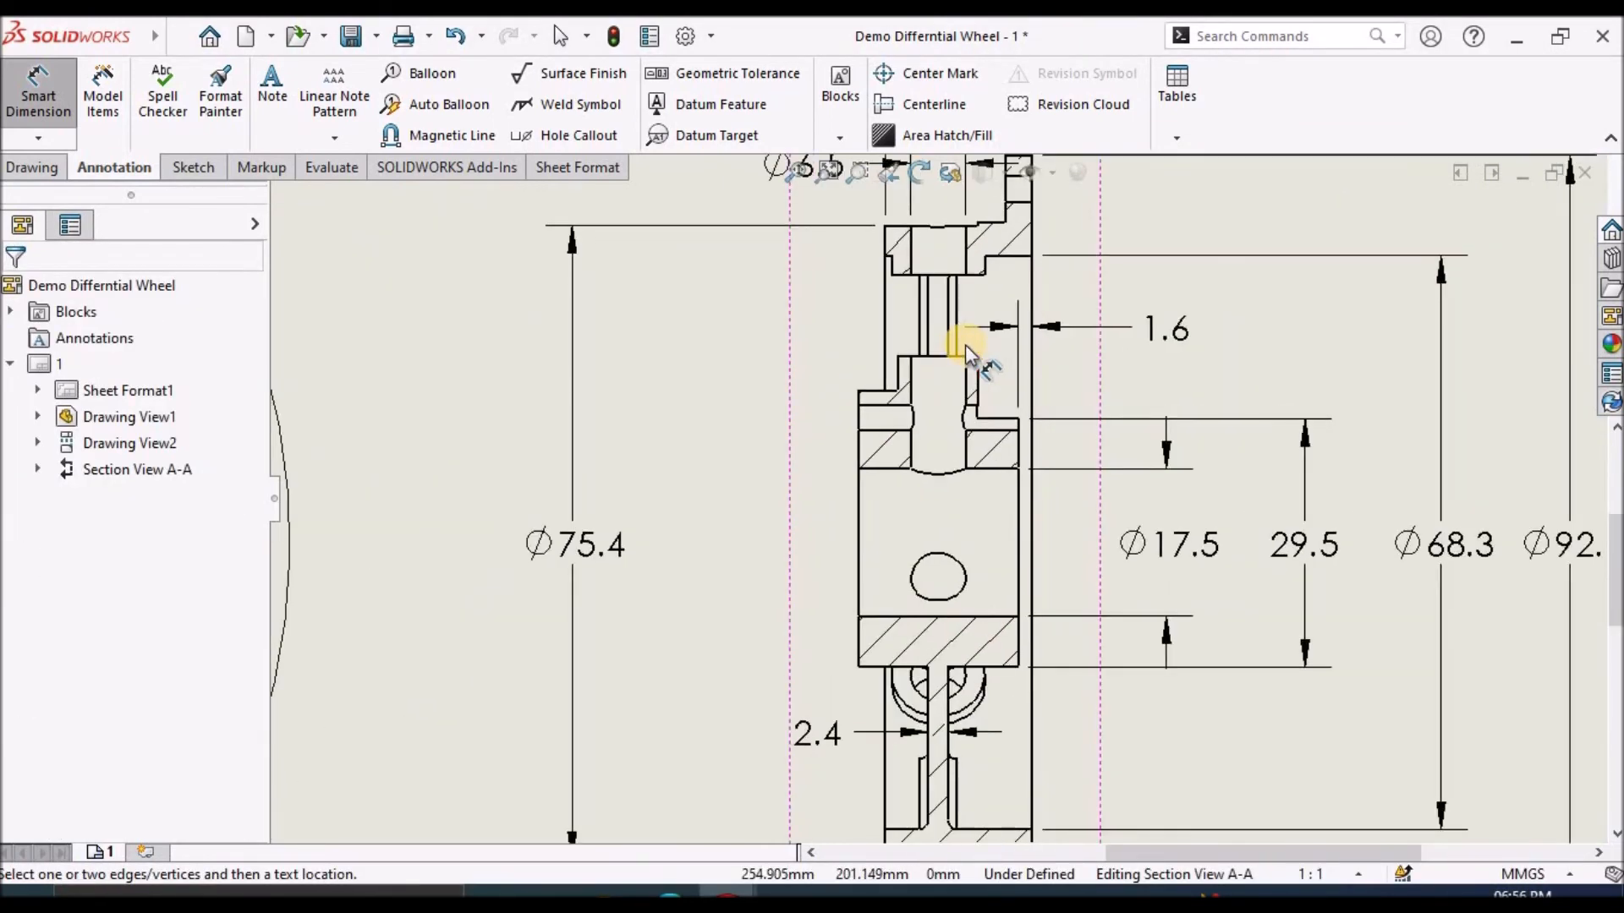
key("Escape")
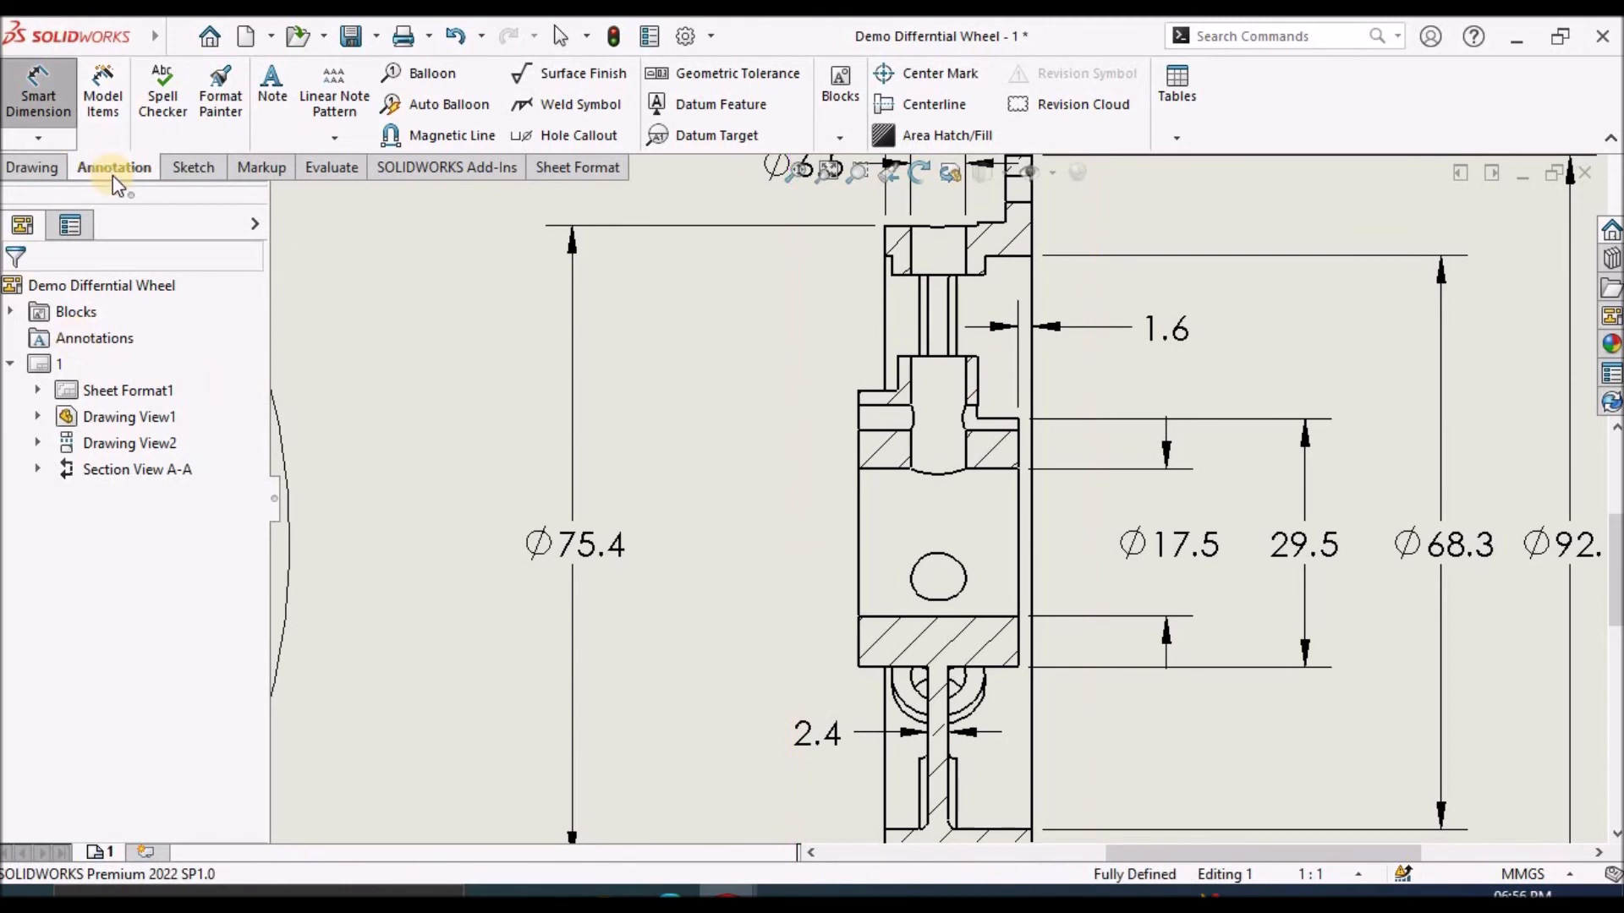
Add a centerline through the hub bore in section A-A, midway between the bore's upper and lower edges.
left_click(935, 104)
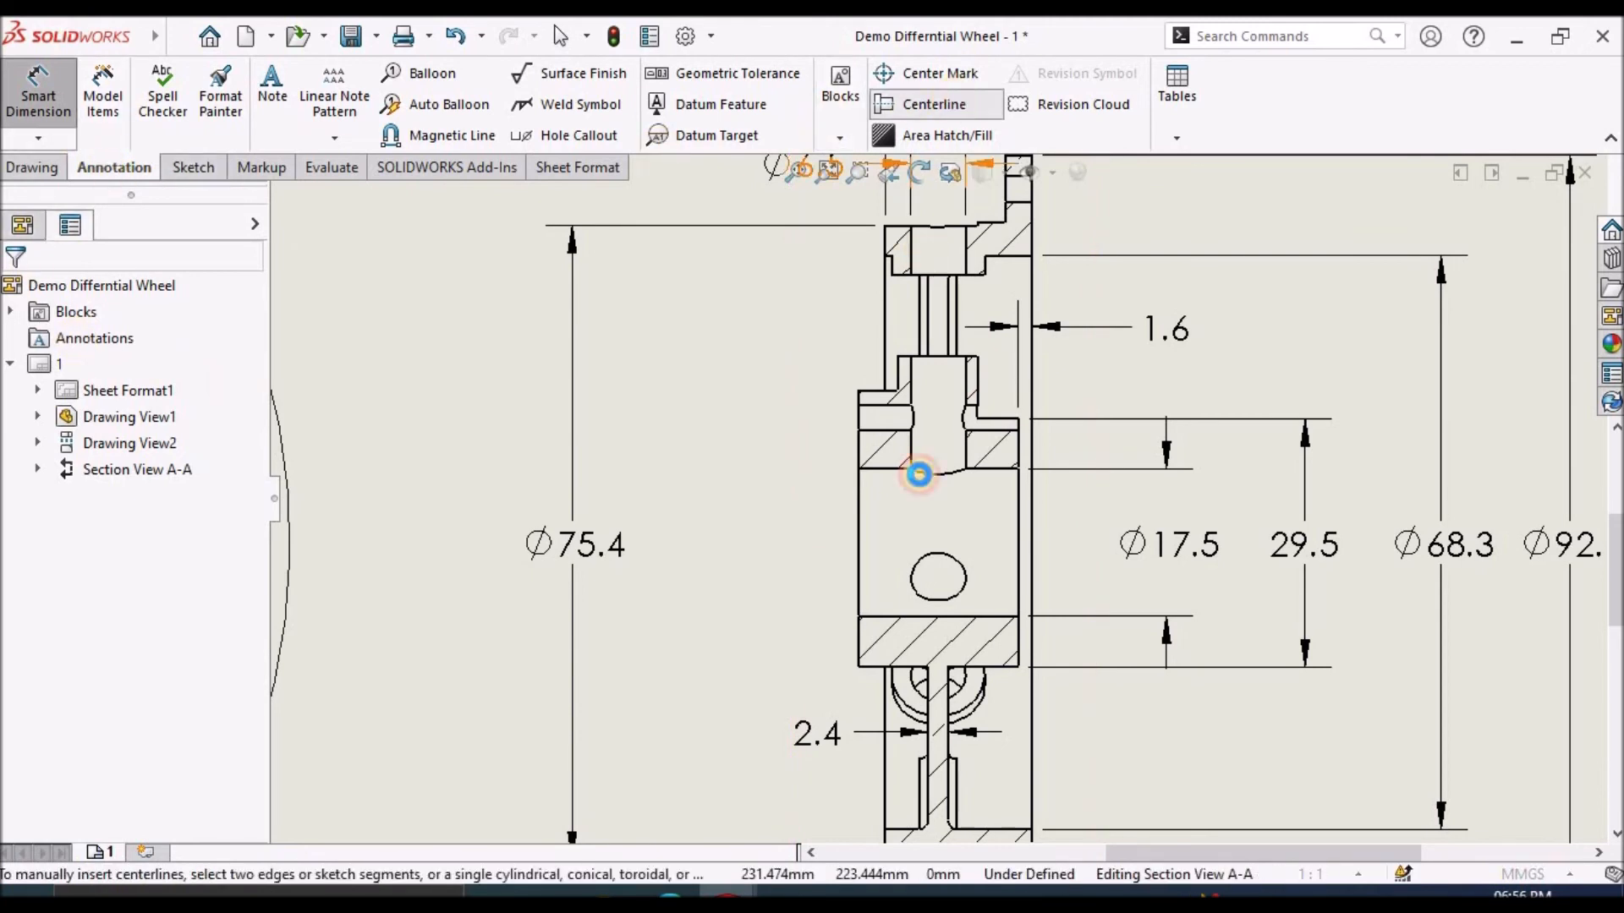
left_click(895, 469)
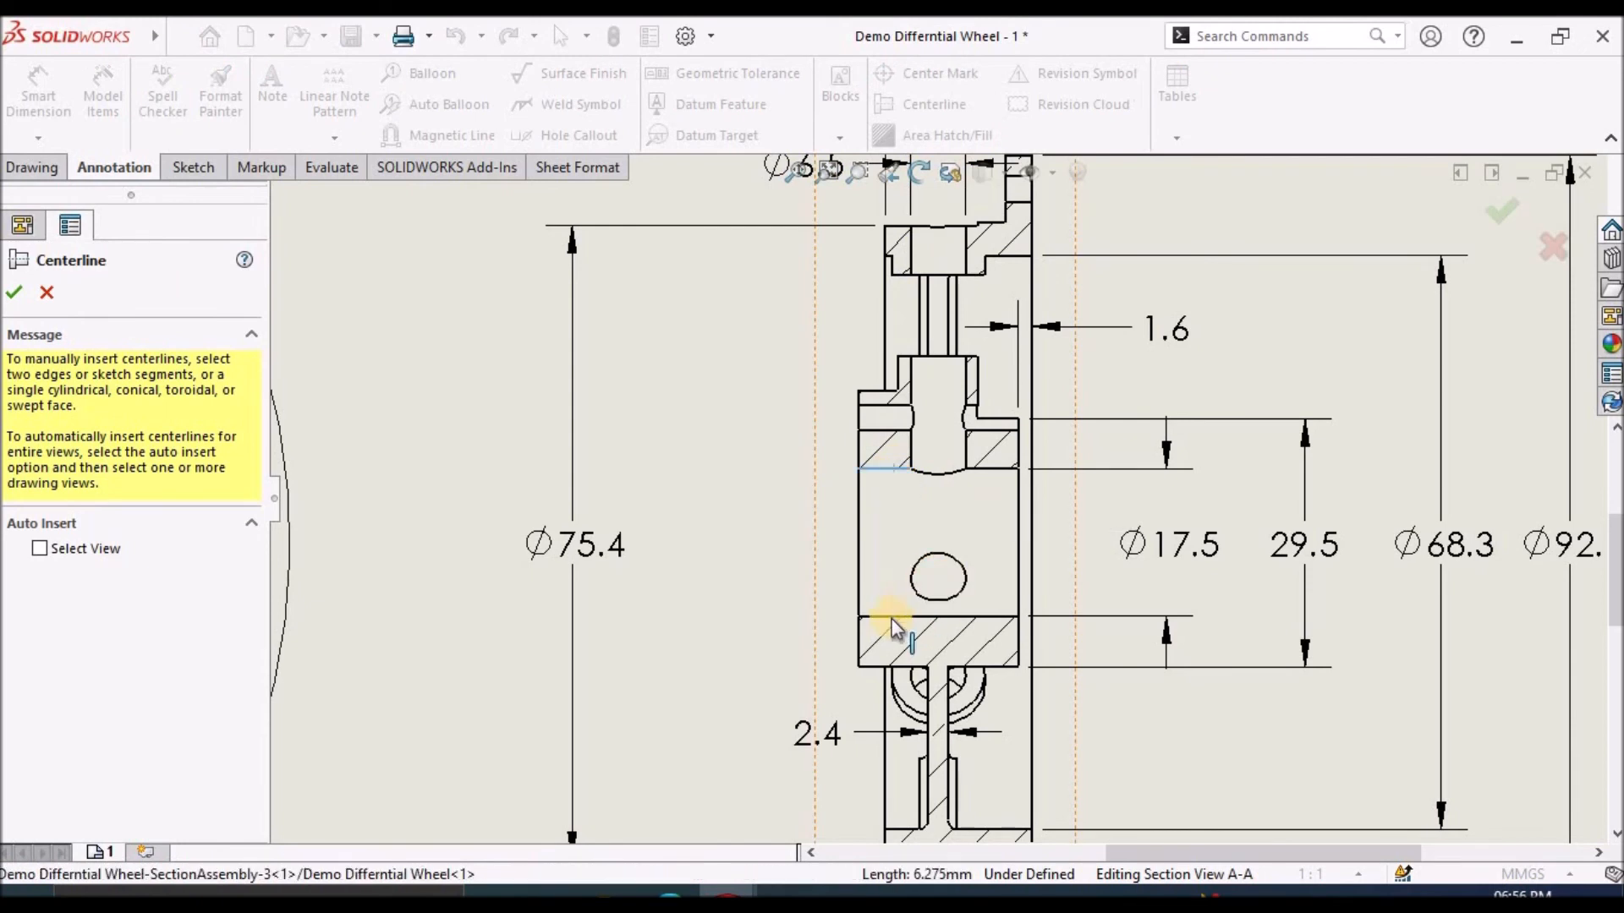
left_click(890, 619)
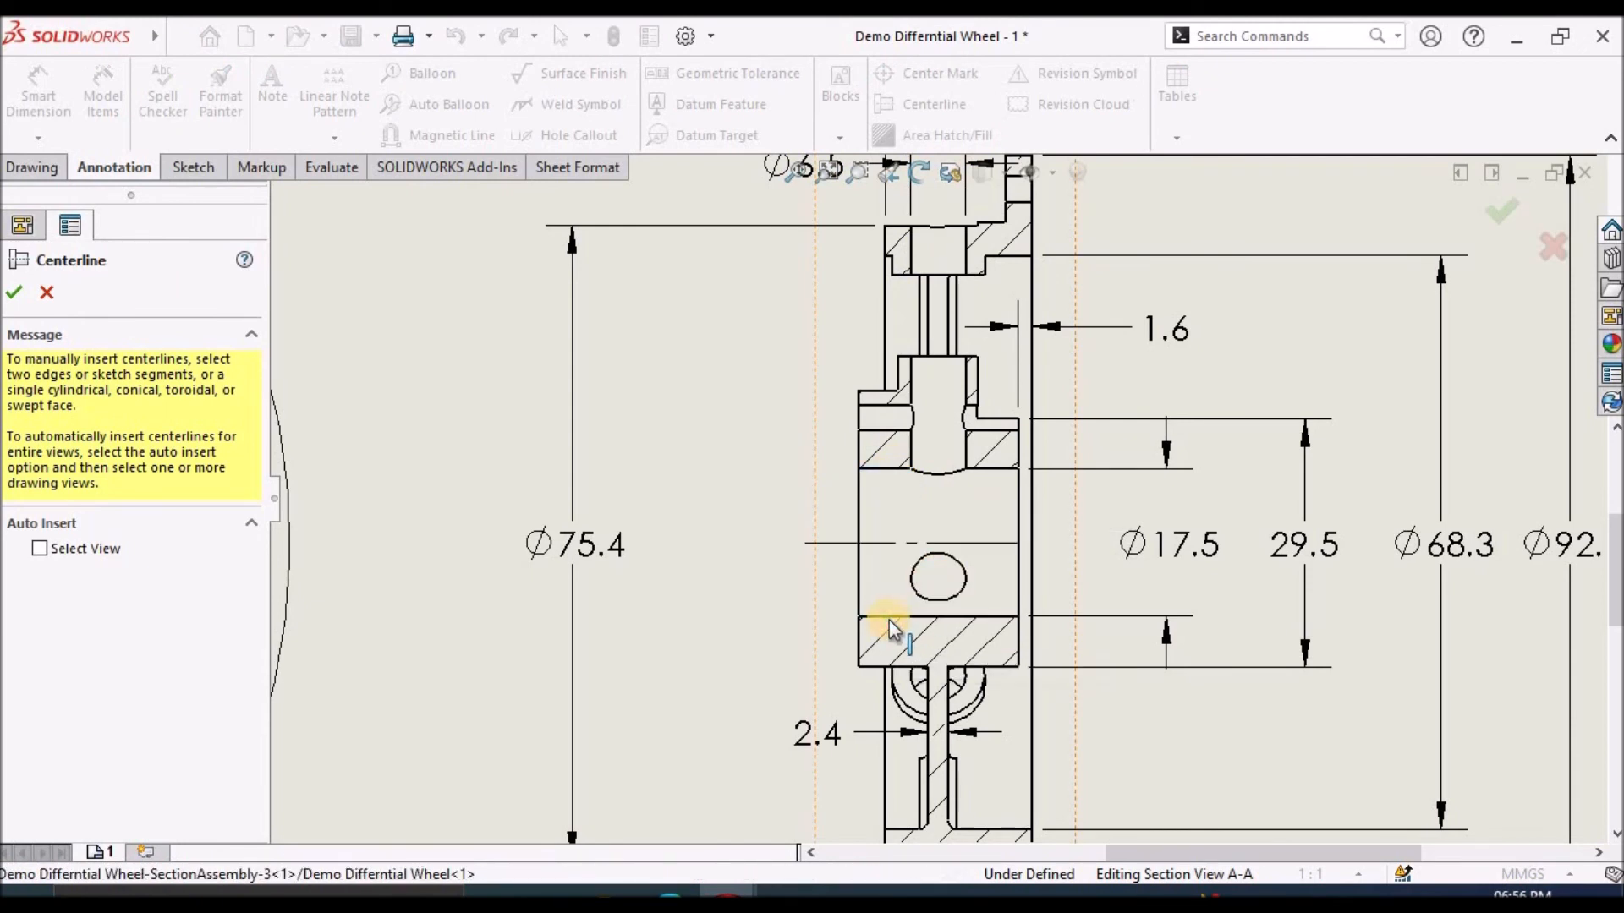
left_click(14, 293)
Dimension the distance from the inner face of the upper rim's pad to the hub centerline, placing the text inside the rim's outer diameter dimension.
left_click(38, 95)
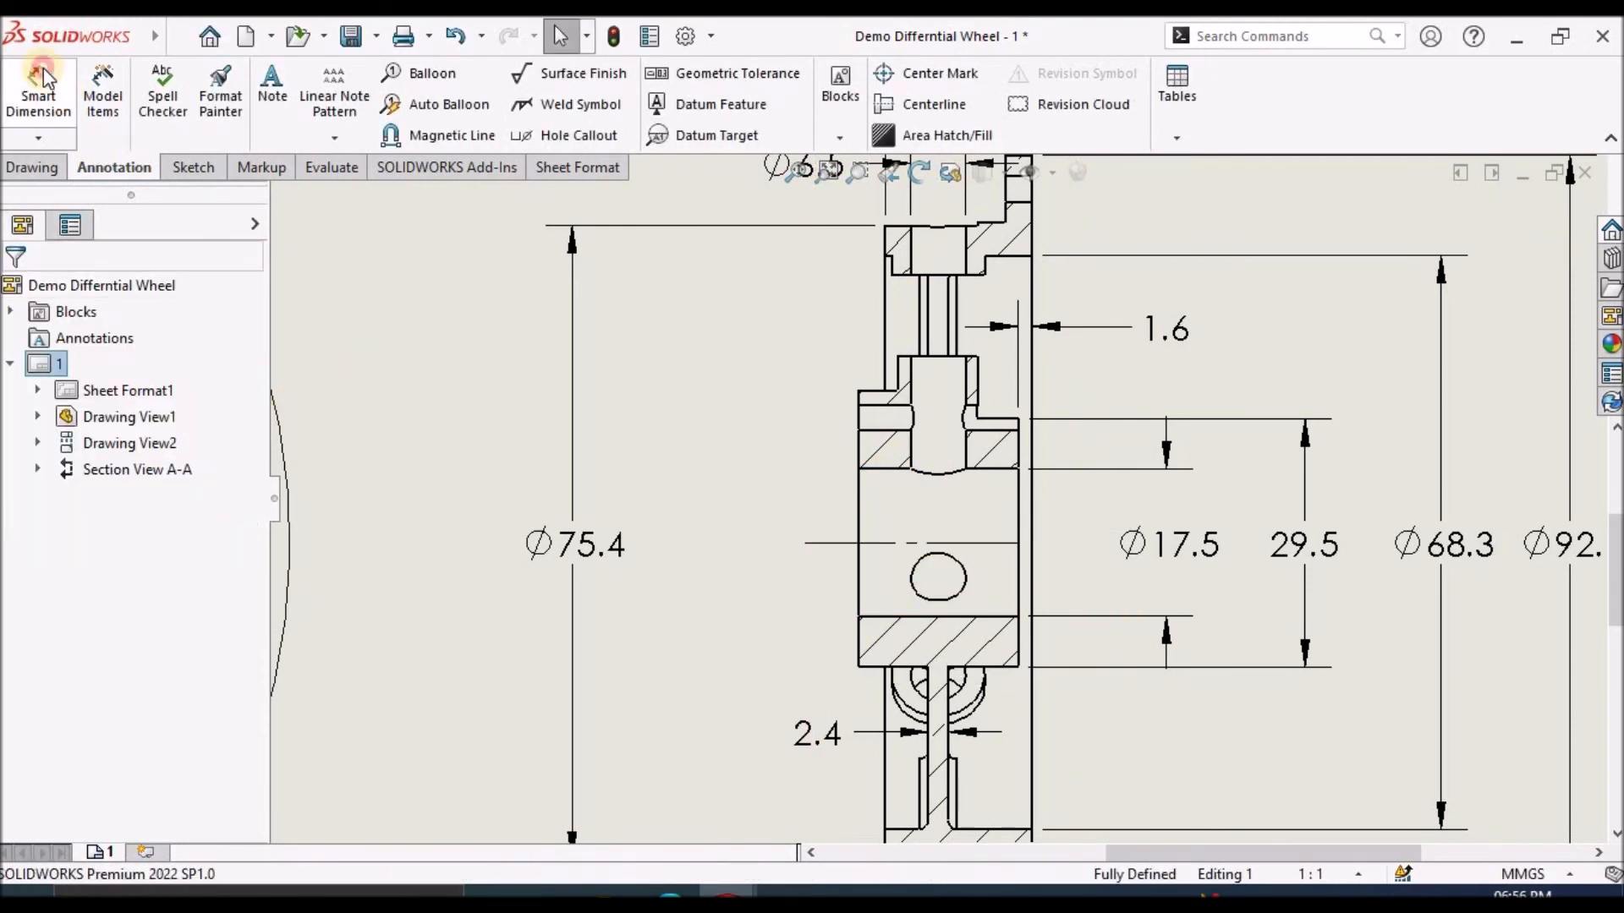
left_click(902, 281)
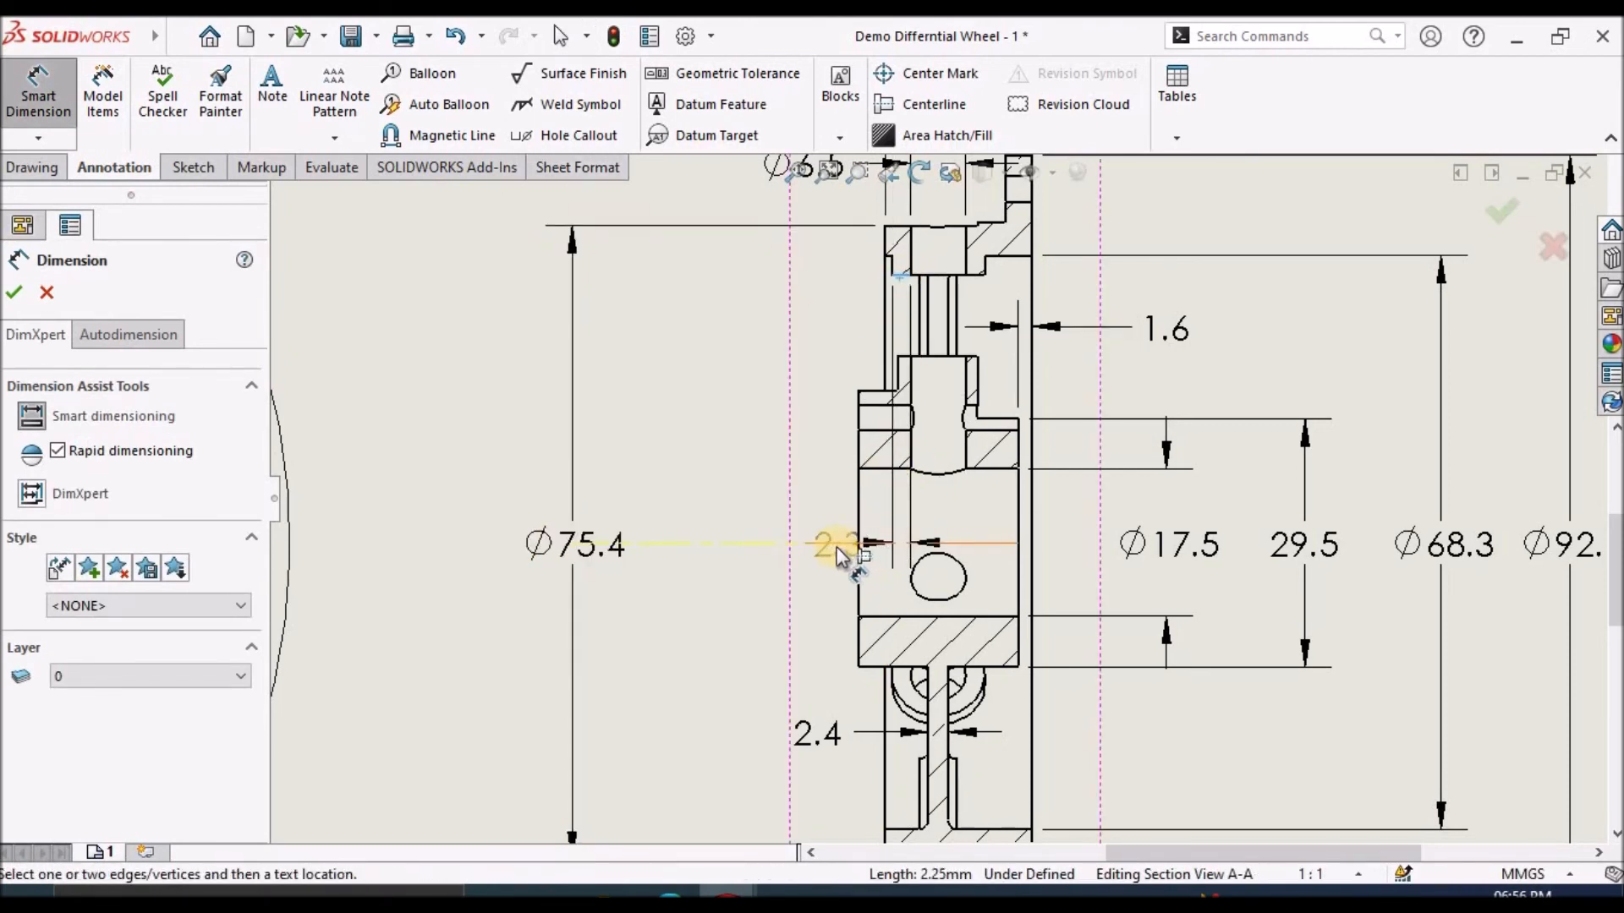
left_click(836, 543)
left_click(713, 399)
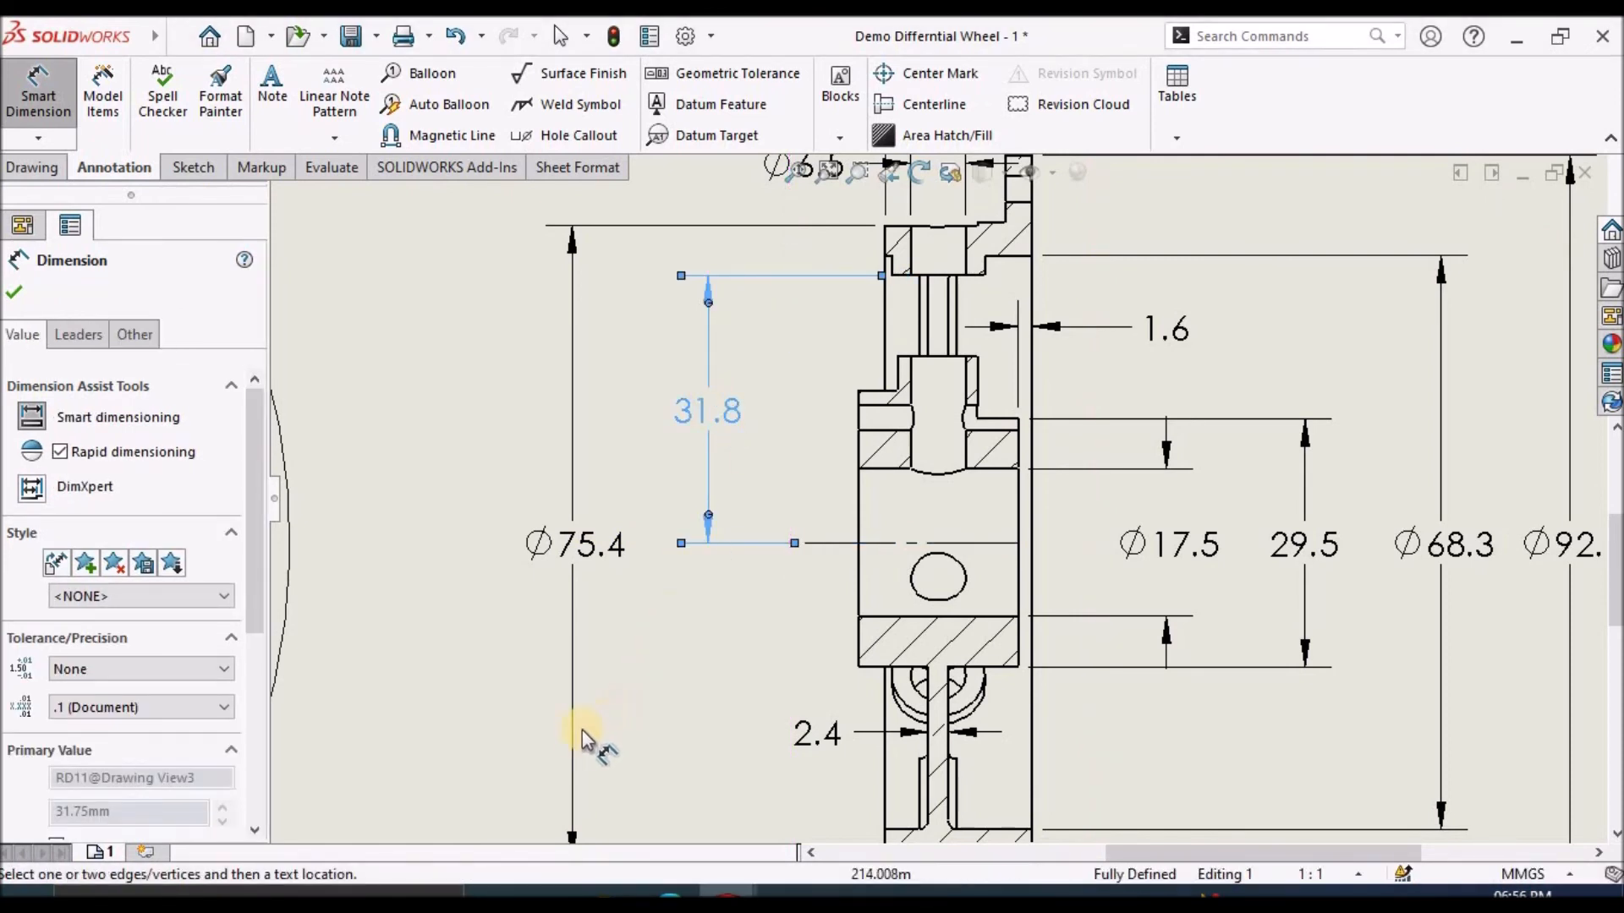
left_click(519, 648)
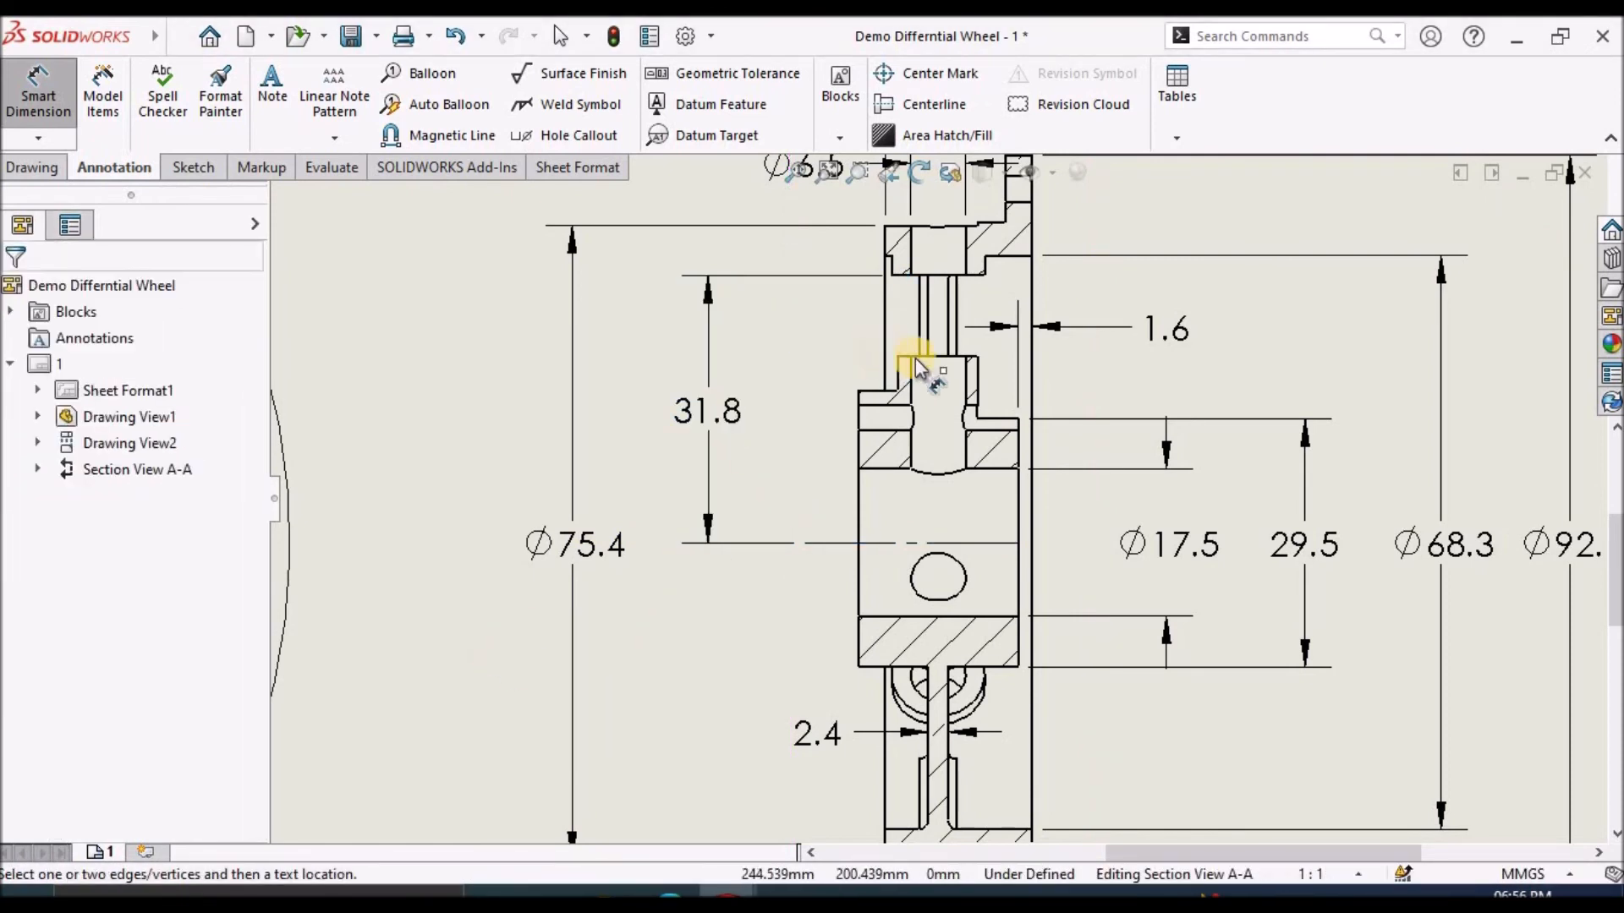
Dimension the distance from the top of the hub's radial boss to the centerline, placing the text between the rim pad dimension and the view.
left_click(932, 359)
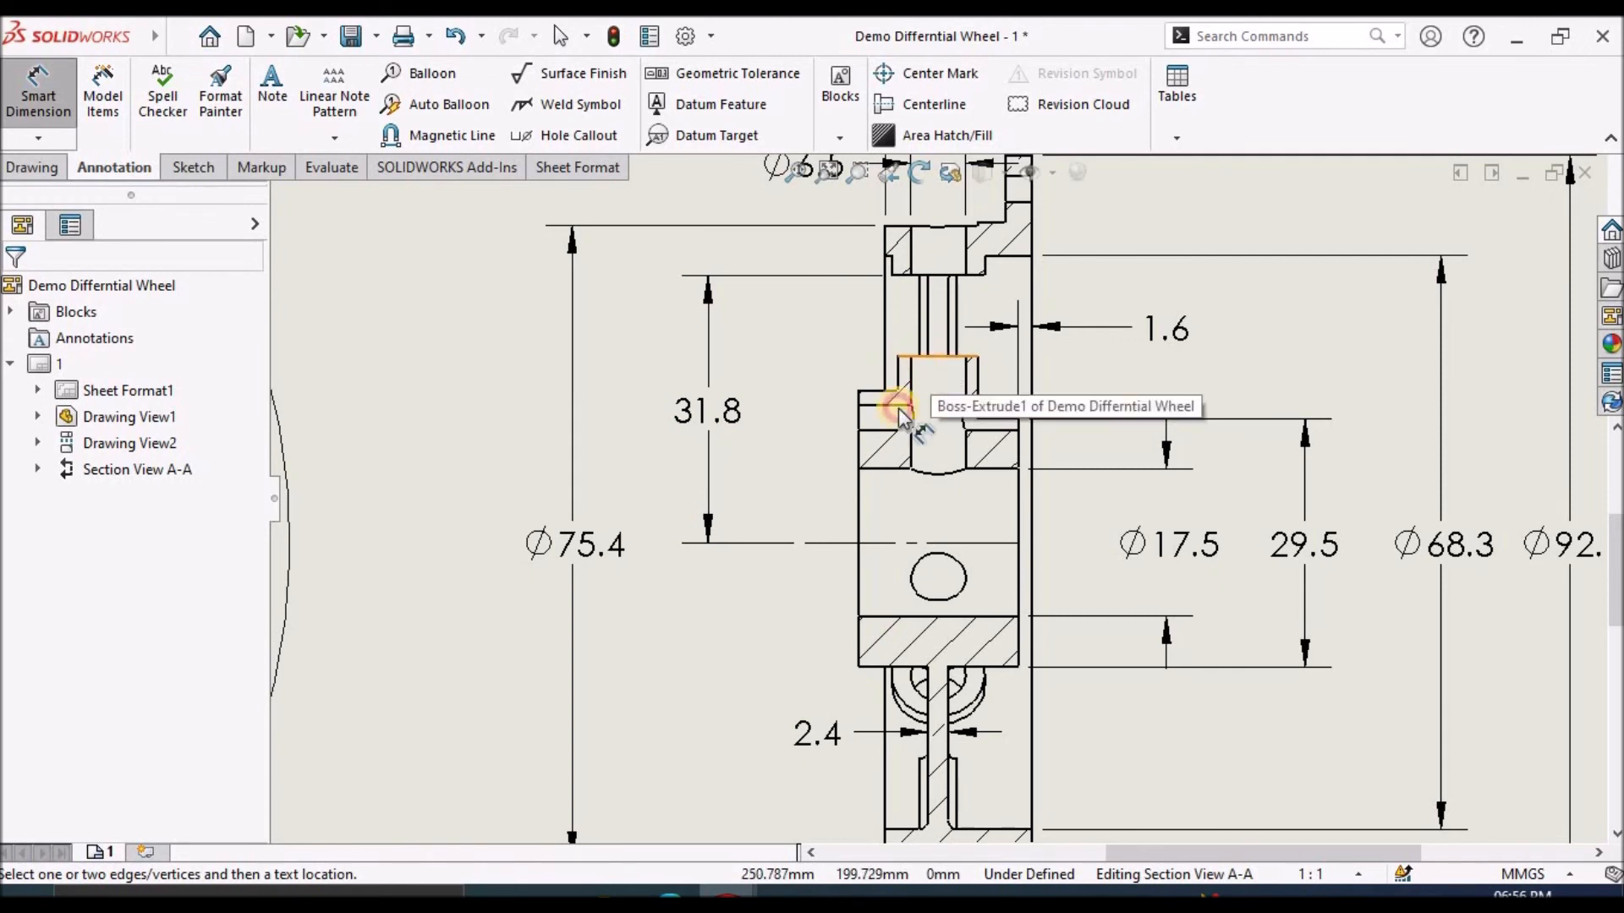
left_click(831, 545)
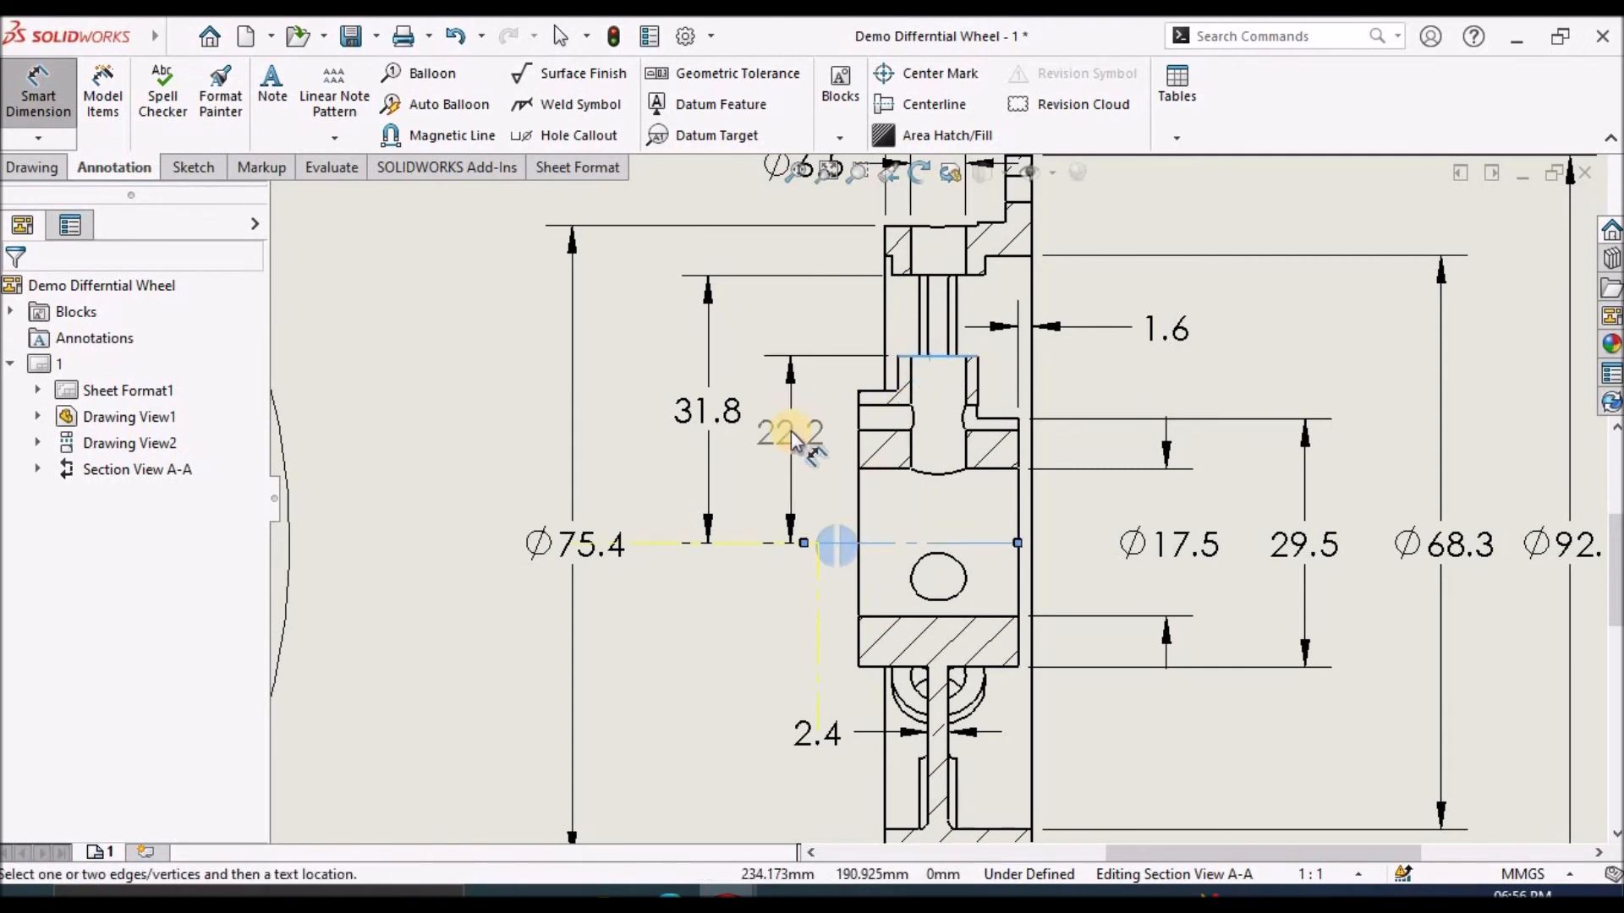
left_click(790, 430)
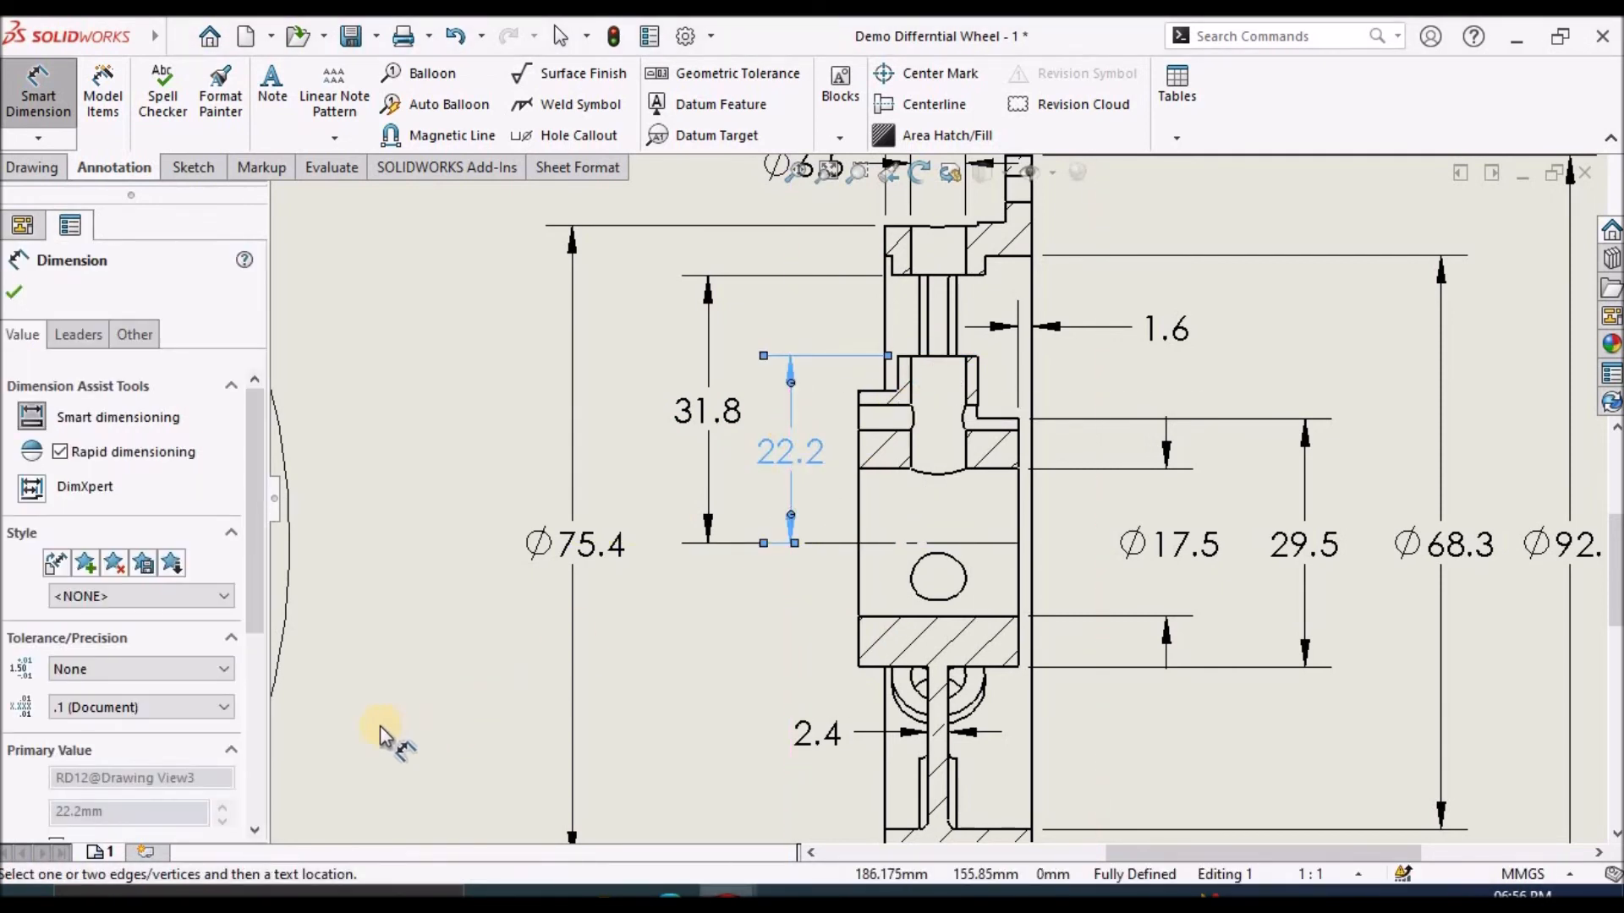
left_click(351, 725)
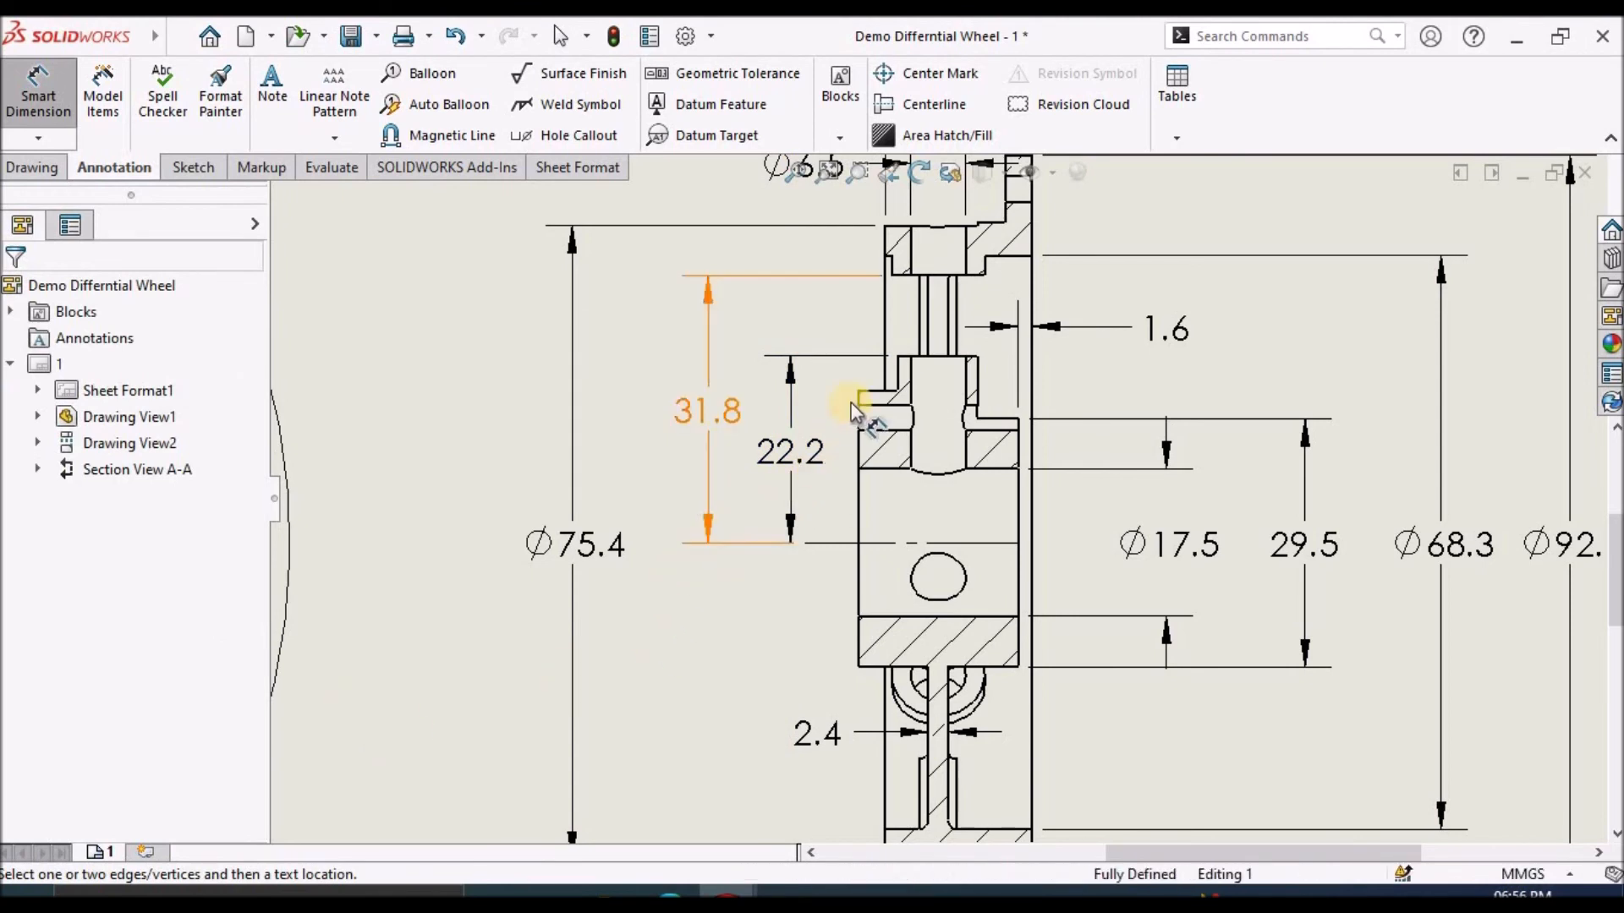
Dimension the hub's outer diameter in section A-A left of the view, adding a diameter symbol before the value.
left_click(876, 394)
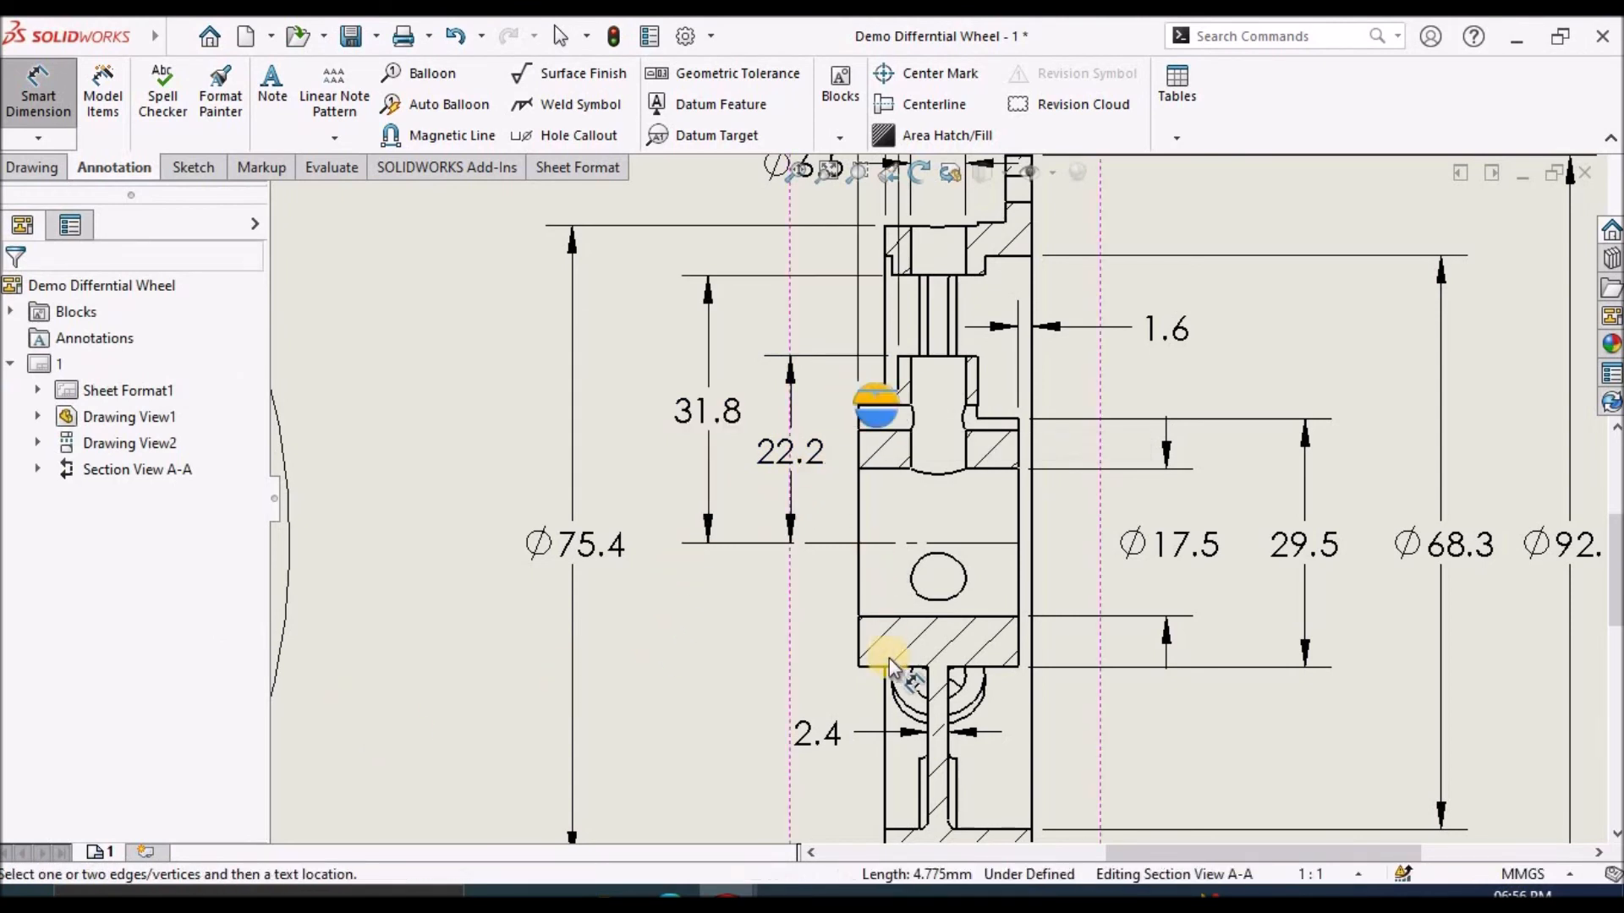
left_click(888, 668)
left_click(764, 531)
left_click_drag(255, 612, 268, 799)
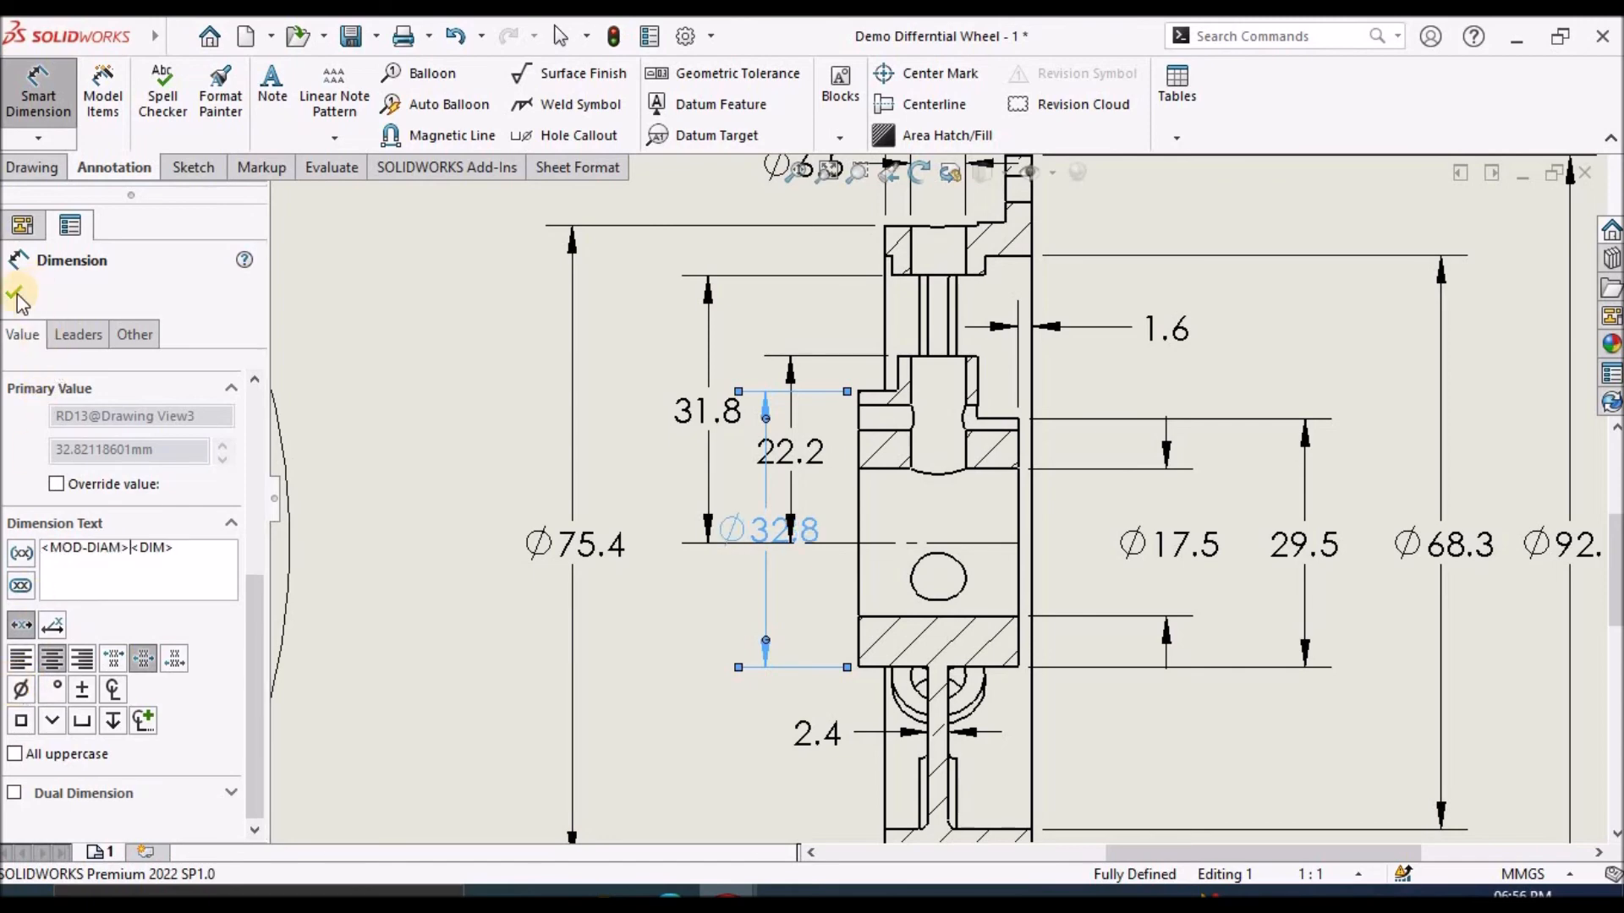
left_click(411, 417)
Move the rim pad-to-centerline dimension outward from section A-A, close to the rim's outer diameter dimension.
scroll(584, 503, "down", 3)
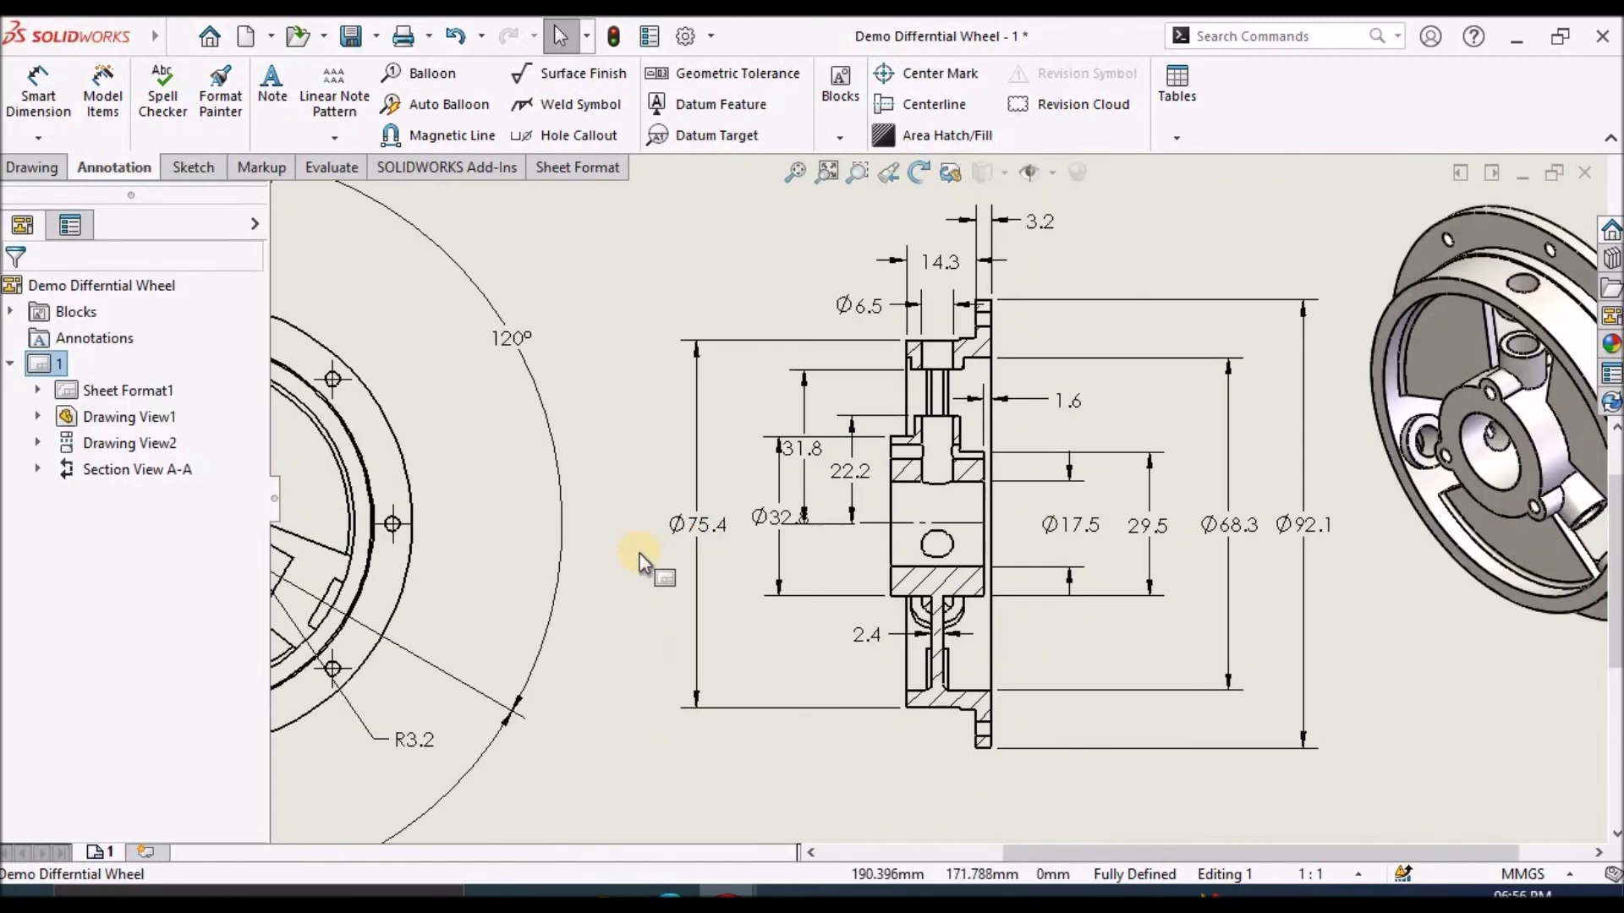
scroll(647, 545, "up", 8)
left_click_drag(1033, 306, 871, 302)
Turn off the centered text of the hub's outer diameter dimension in section A-A and place its text above the centerline.
left_click_drag(994, 457, 1029, 460)
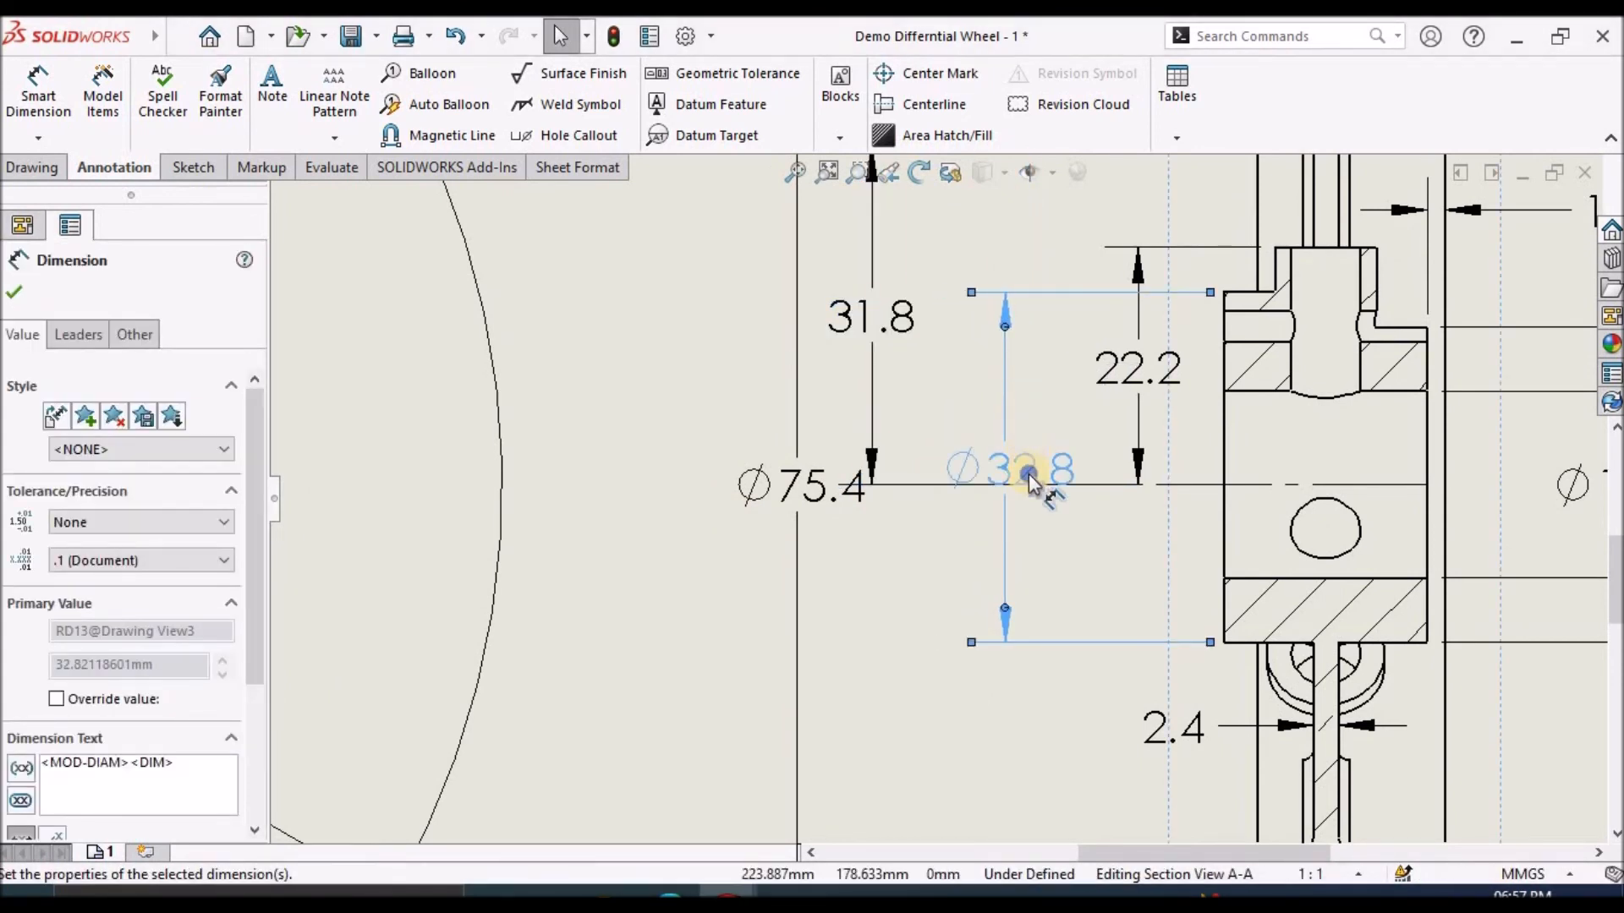
right_click(1029, 473)
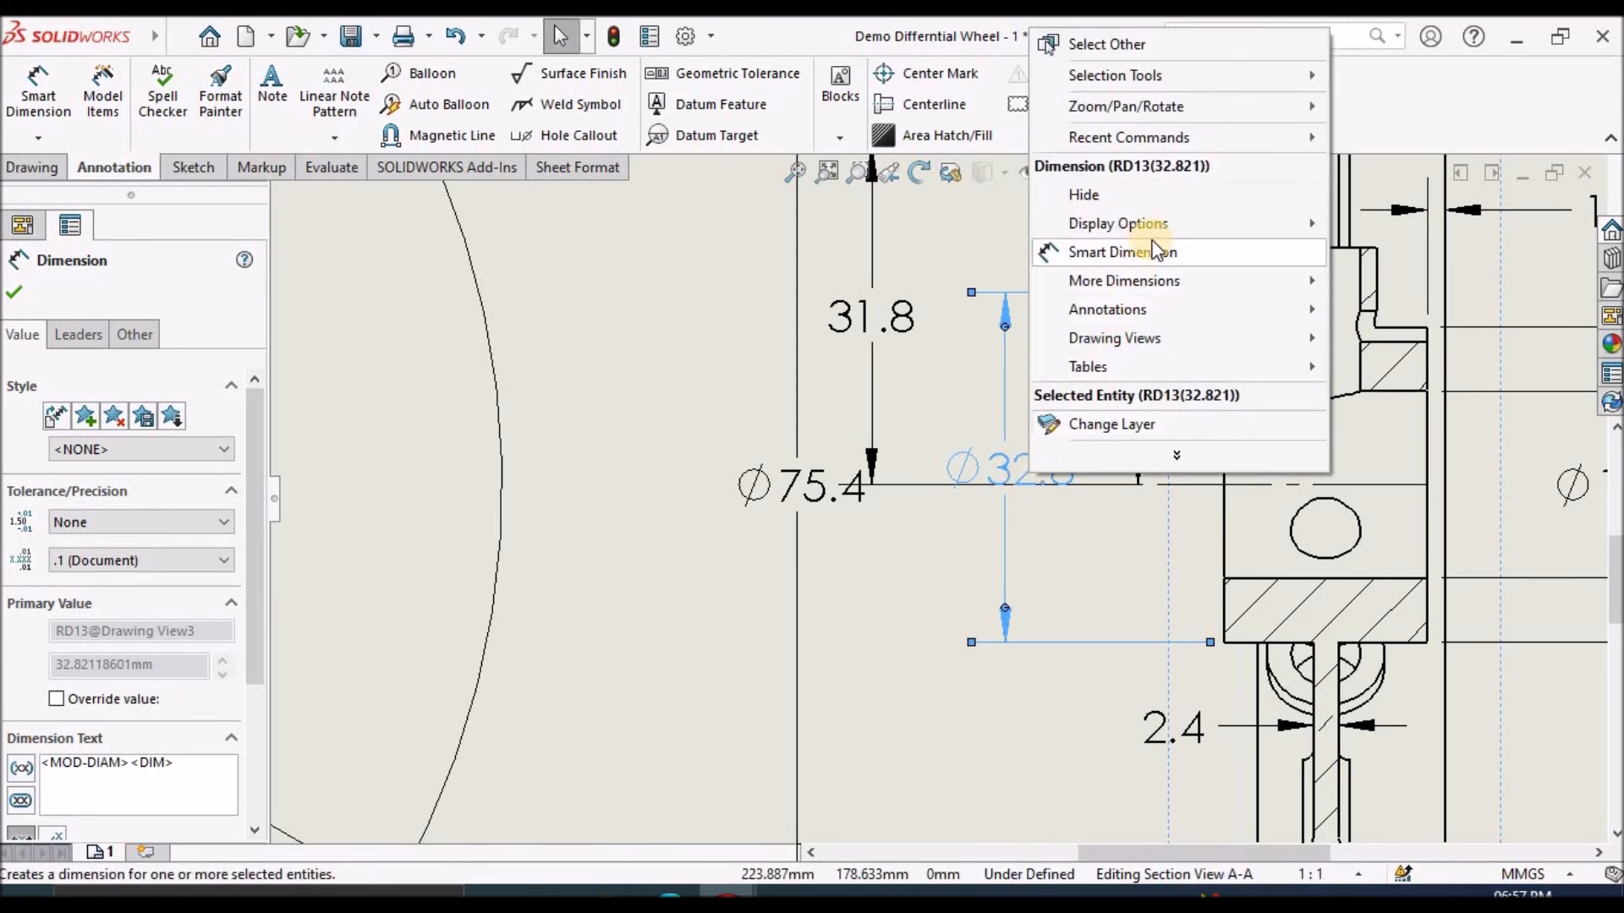
mouse_move(1166, 225)
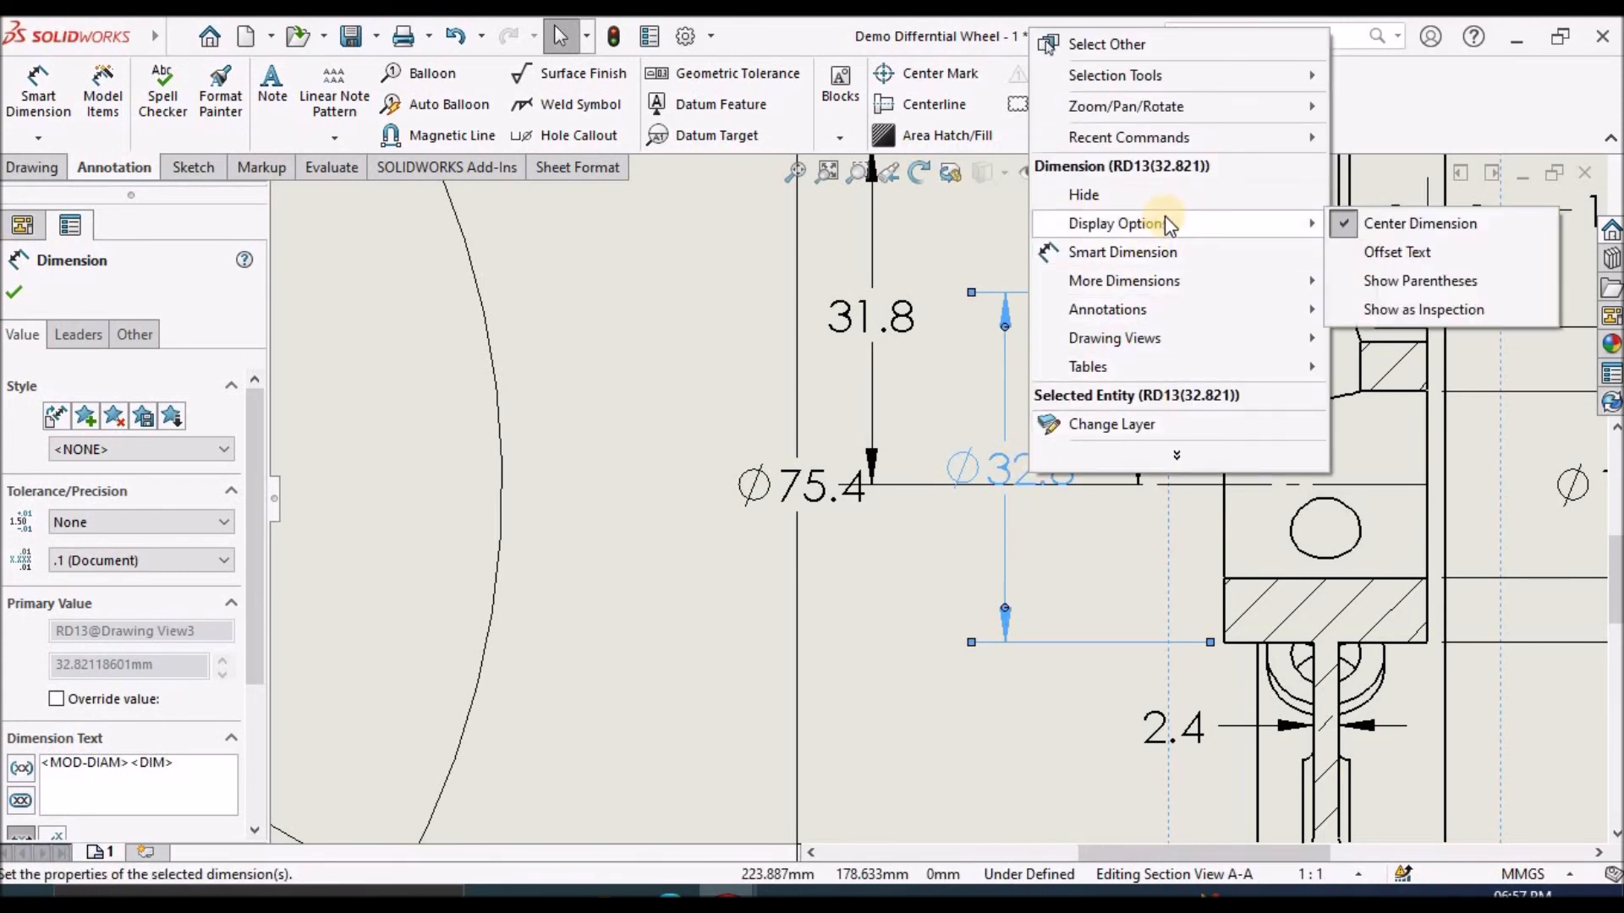
left_click(1379, 224)
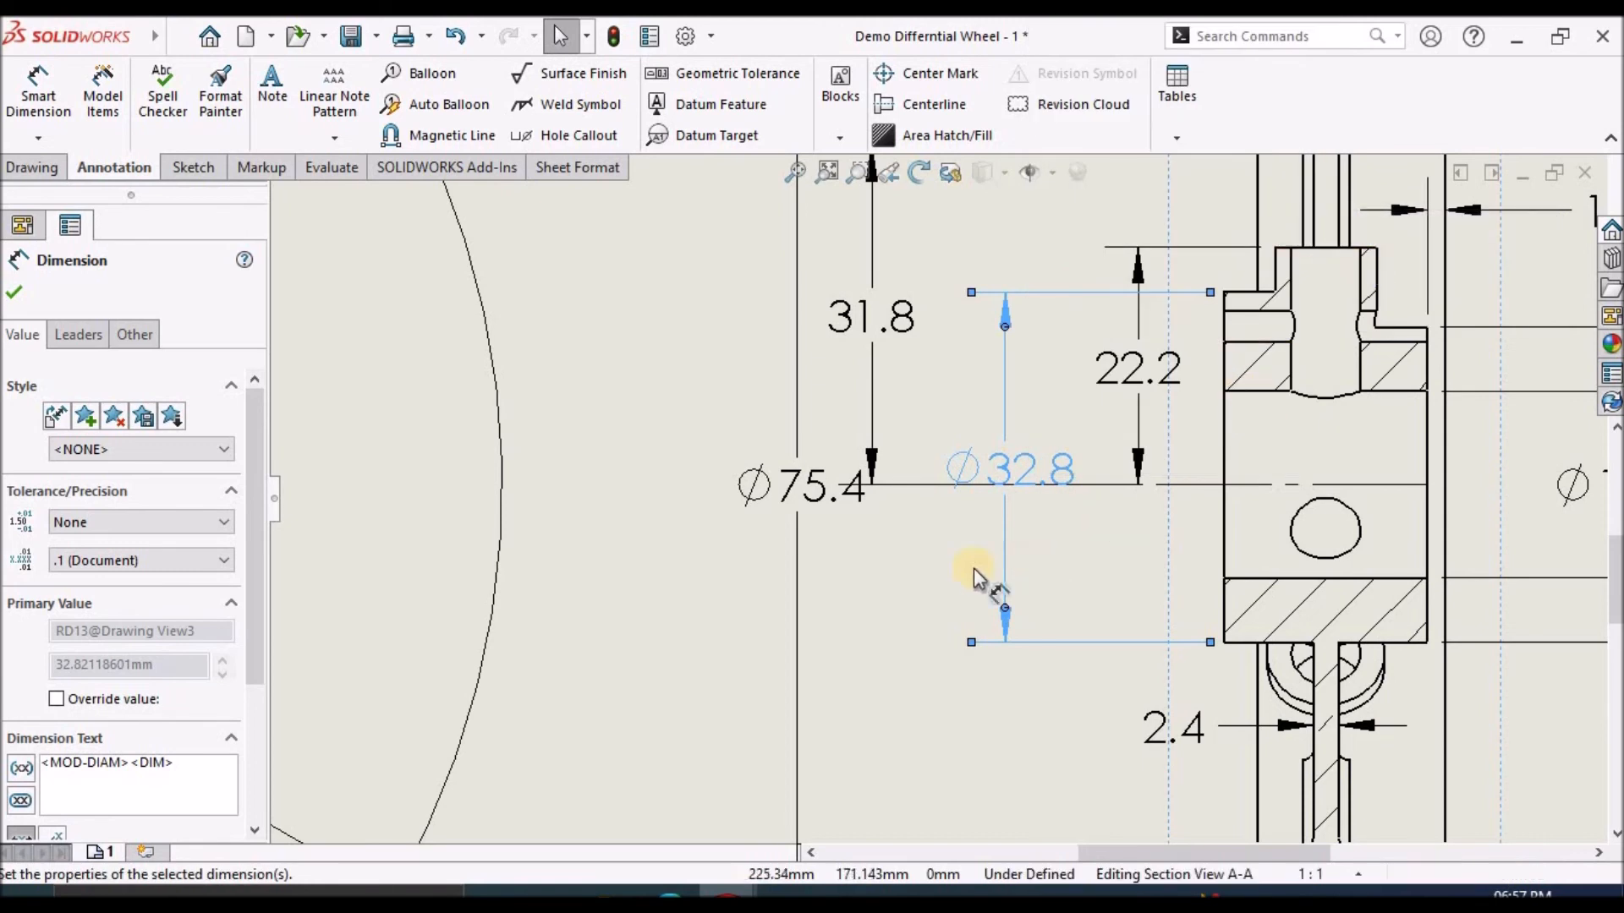
left_click(905, 575)
left_click_drag(999, 468, 989, 428)
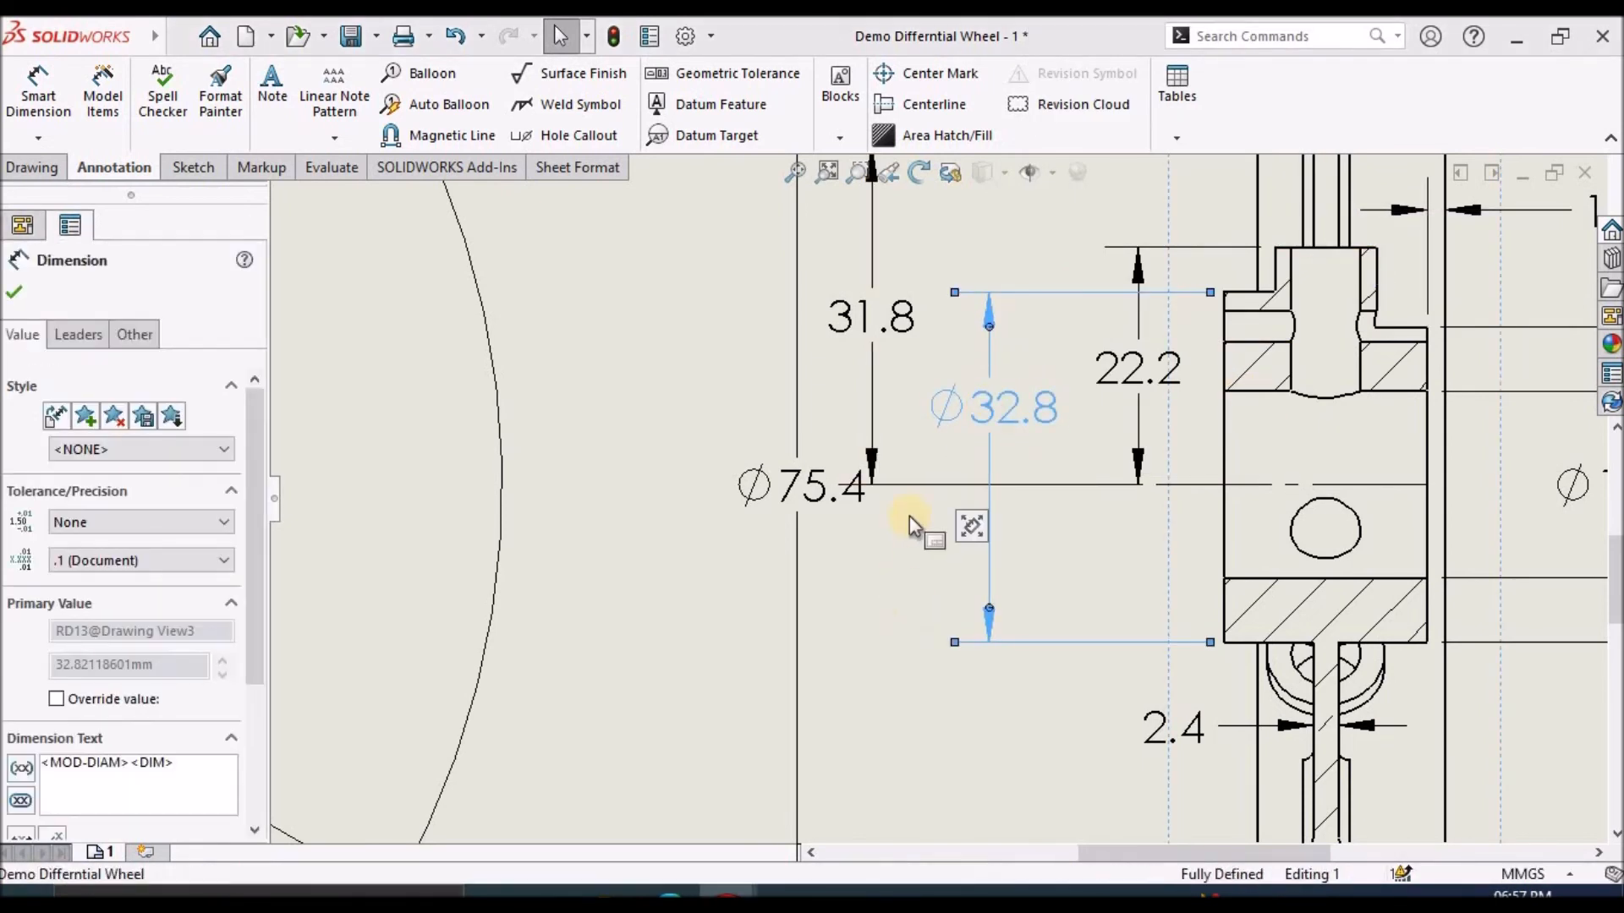
Move the rim's Ø75.4 outer diameter dimension further outward from section A-A, clear of the centerline.
left_click(811, 494)
left_click_drag(810, 494, 759, 498)
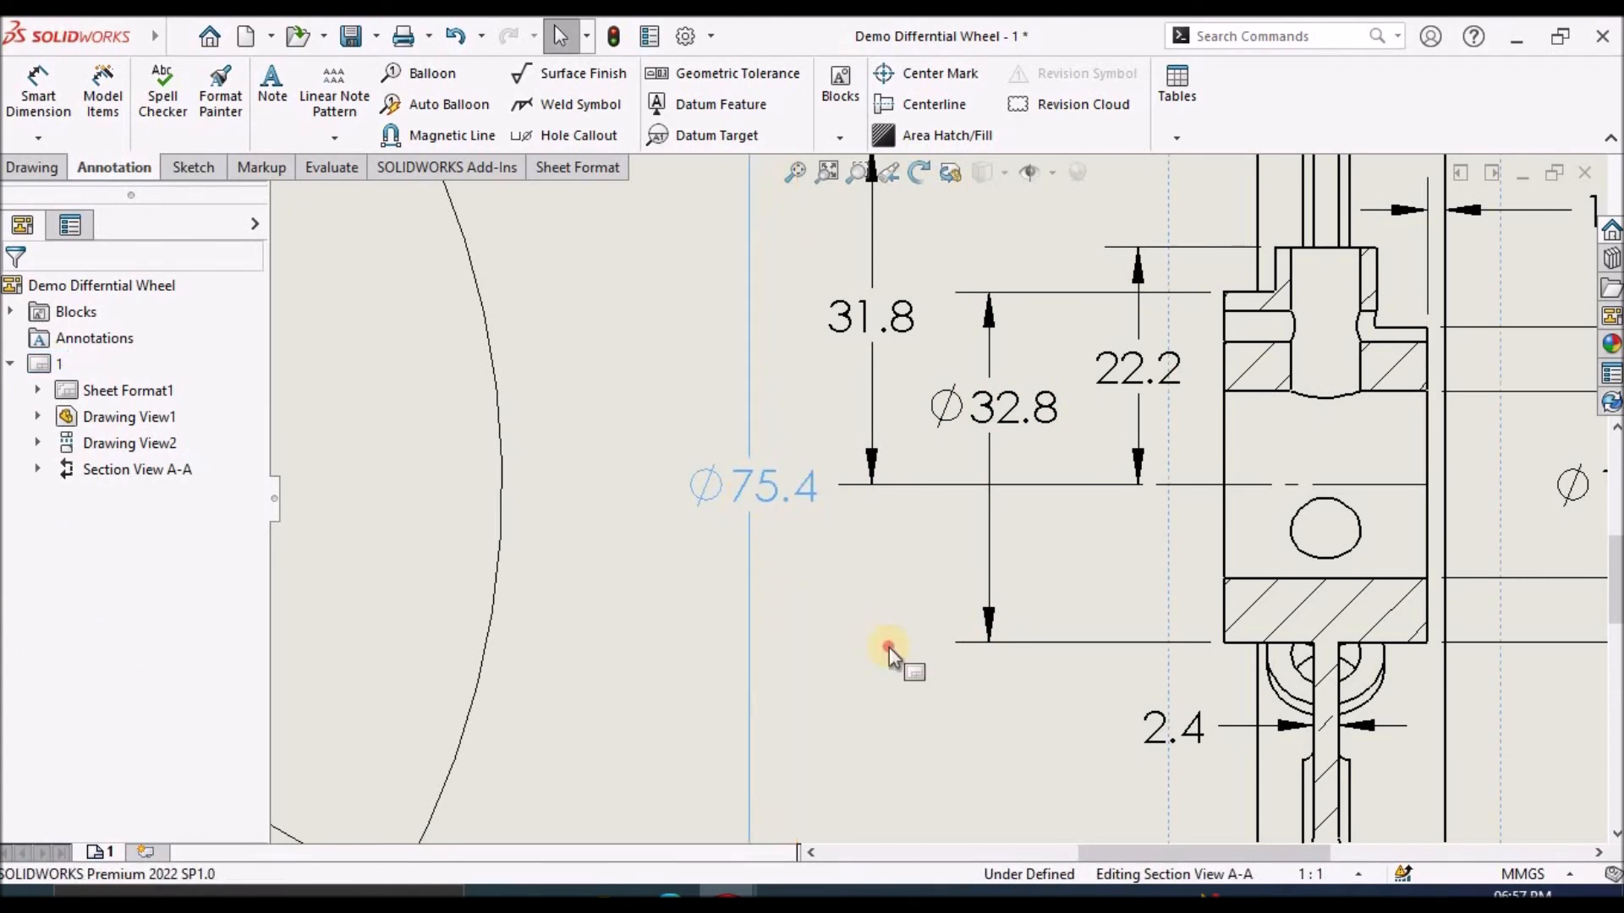
left_click(888, 650)
scroll(935, 499, "up", 4)
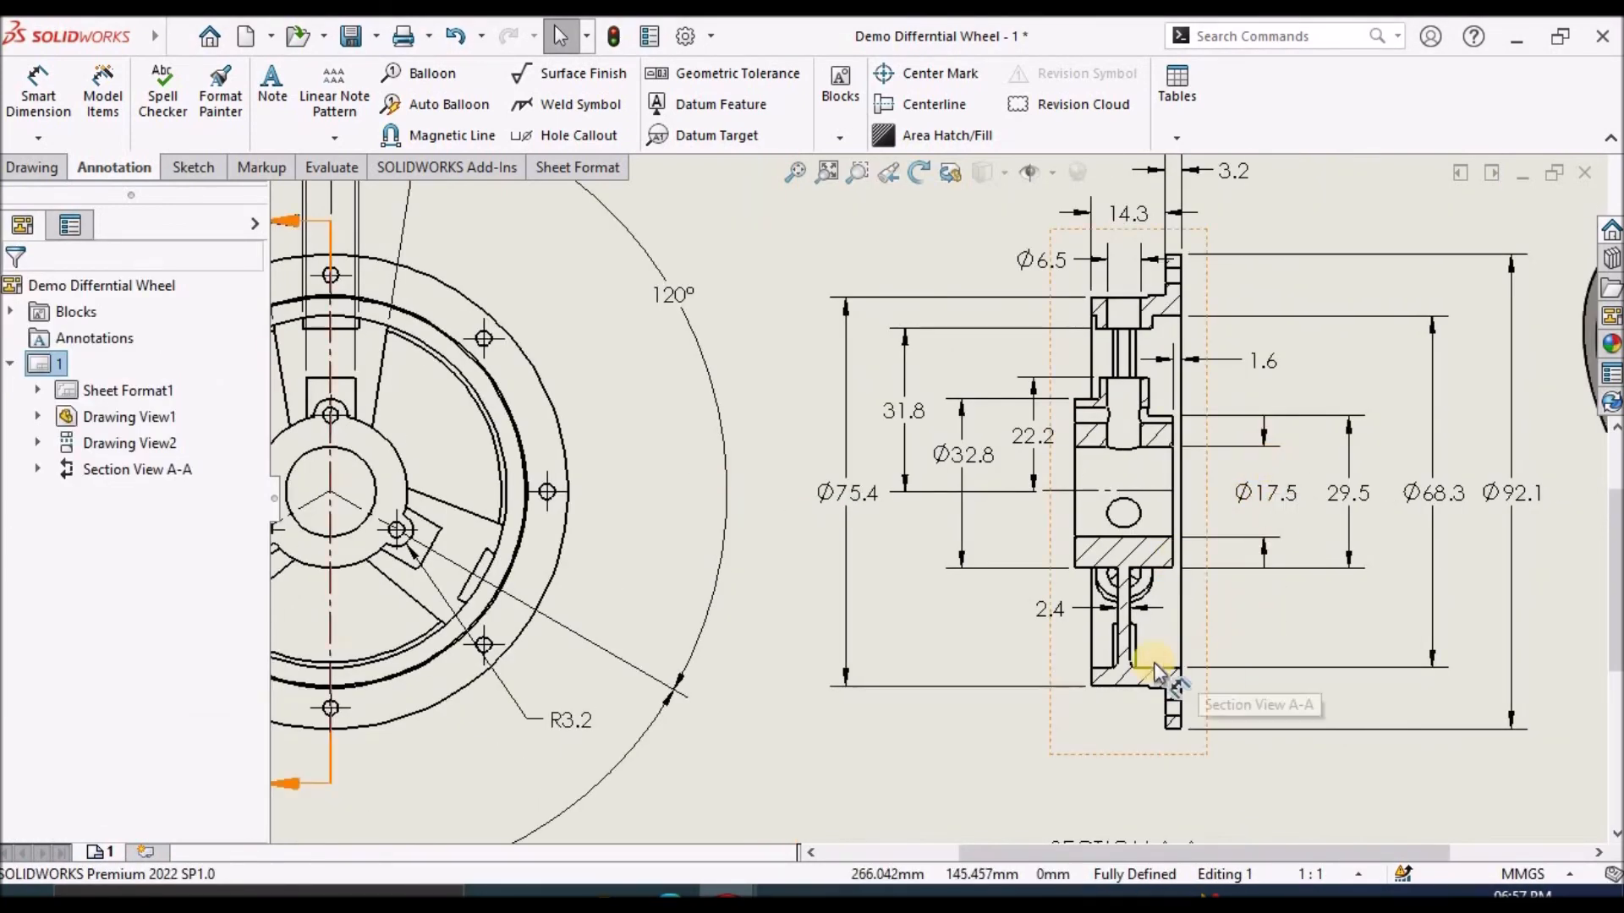
Dimension the diameter of the short raised rim step next to the flange in section A-A, placing it outside the rim's outer diameter dimension.
left_click(38, 93)
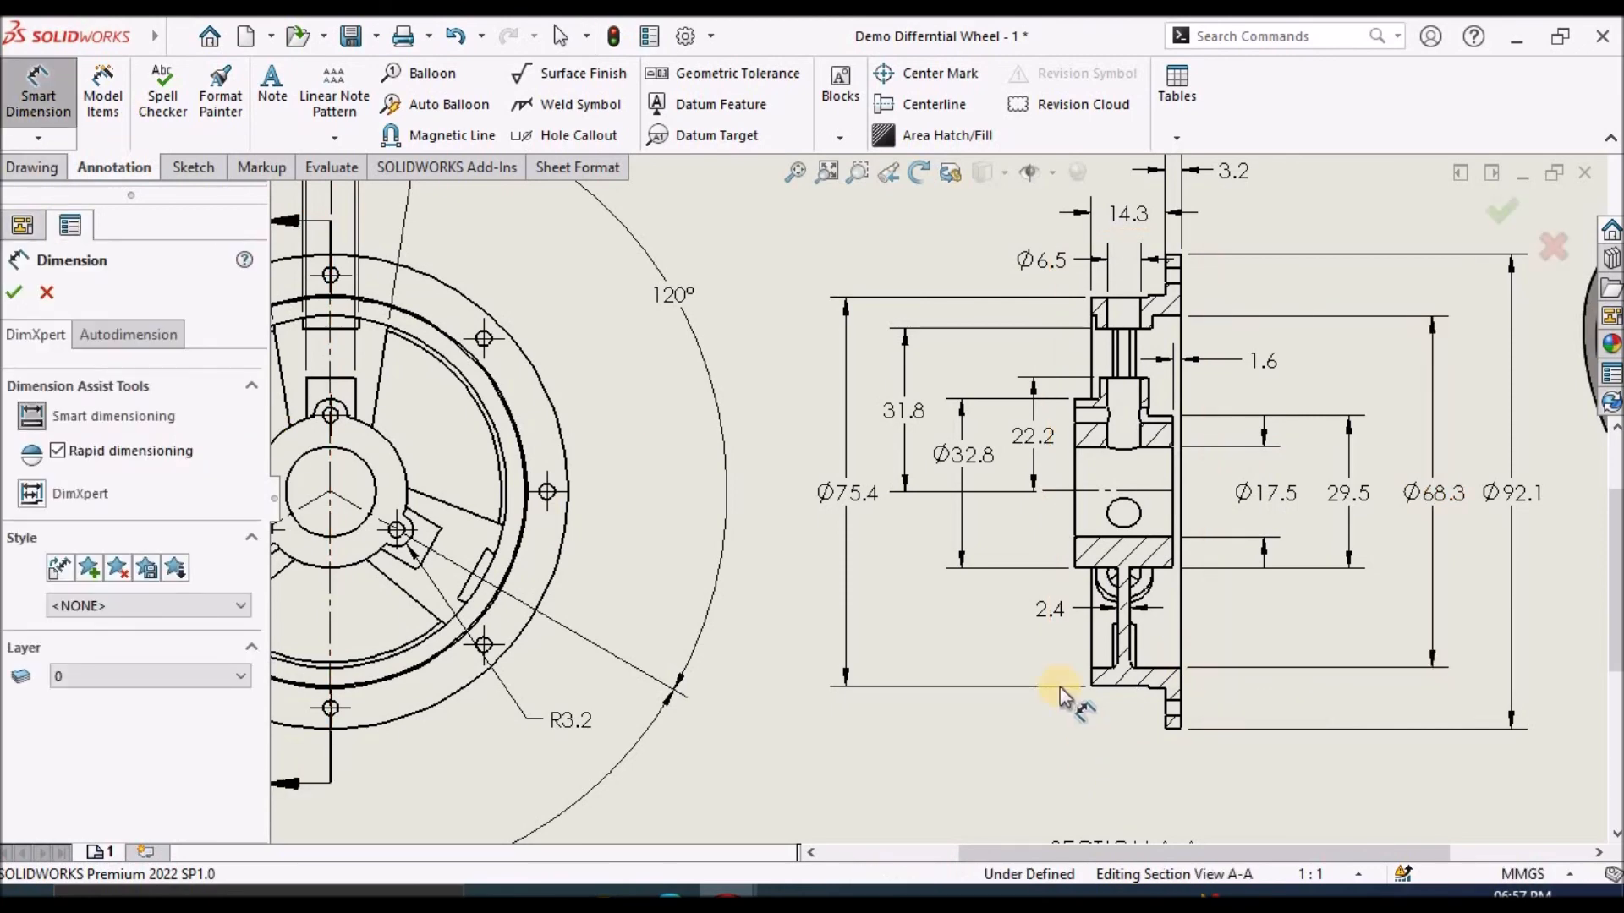
scroll(1057, 687, "up", 5)
scroll(1073, 683, "down", 1)
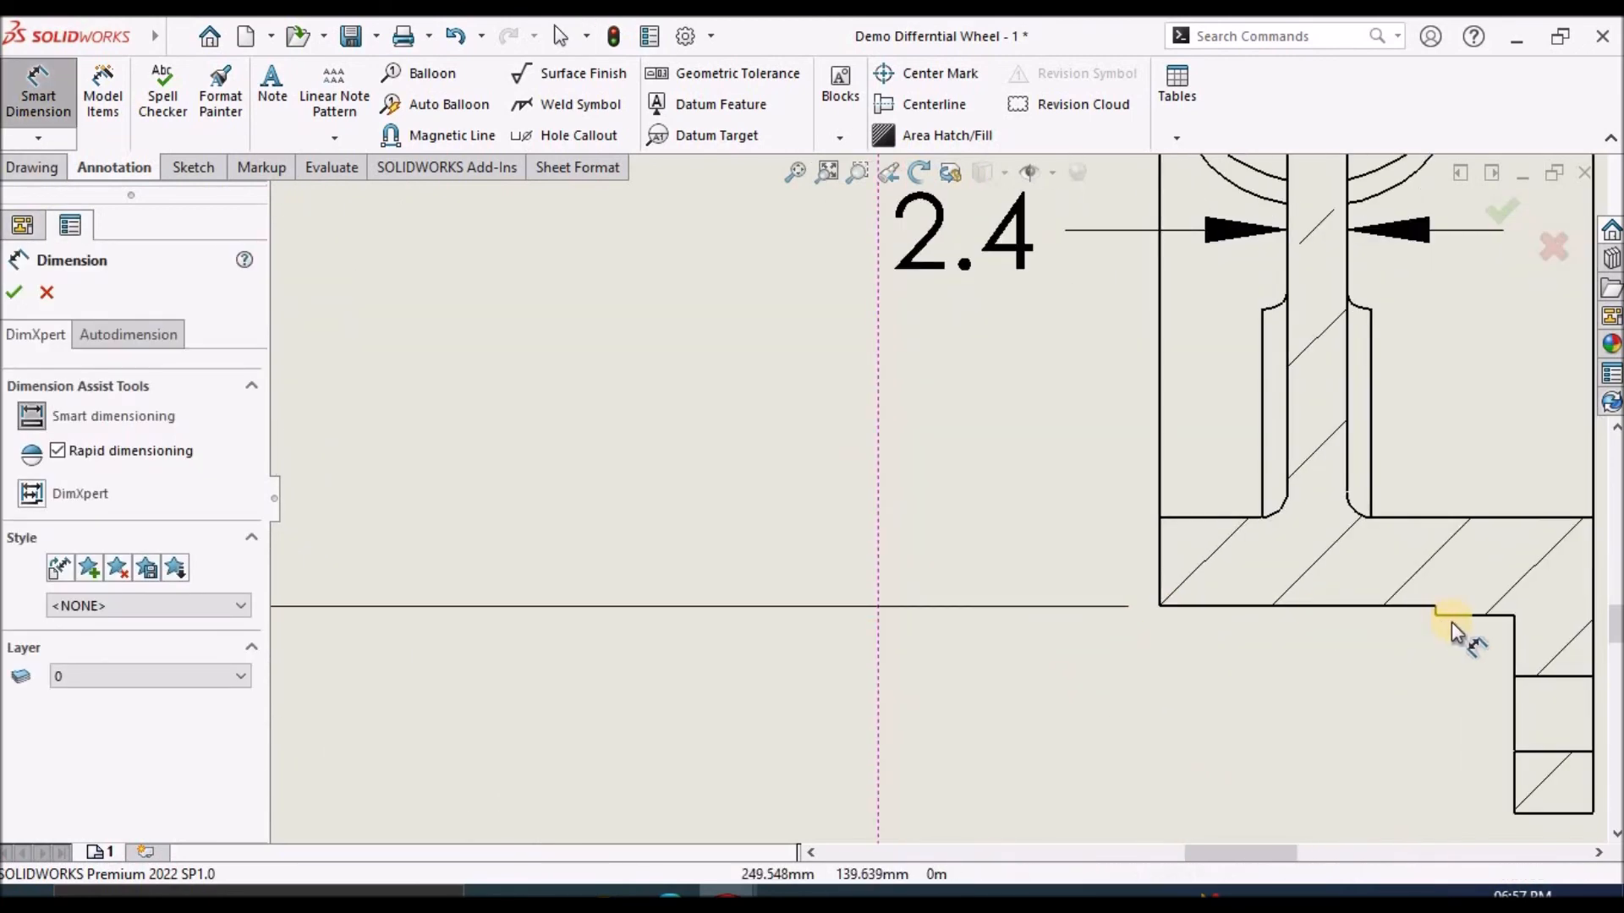
scroll(1452, 622, "down", 1)
scroll(1443, 627, "down", 4)
scroll(990, 313, "down", 3)
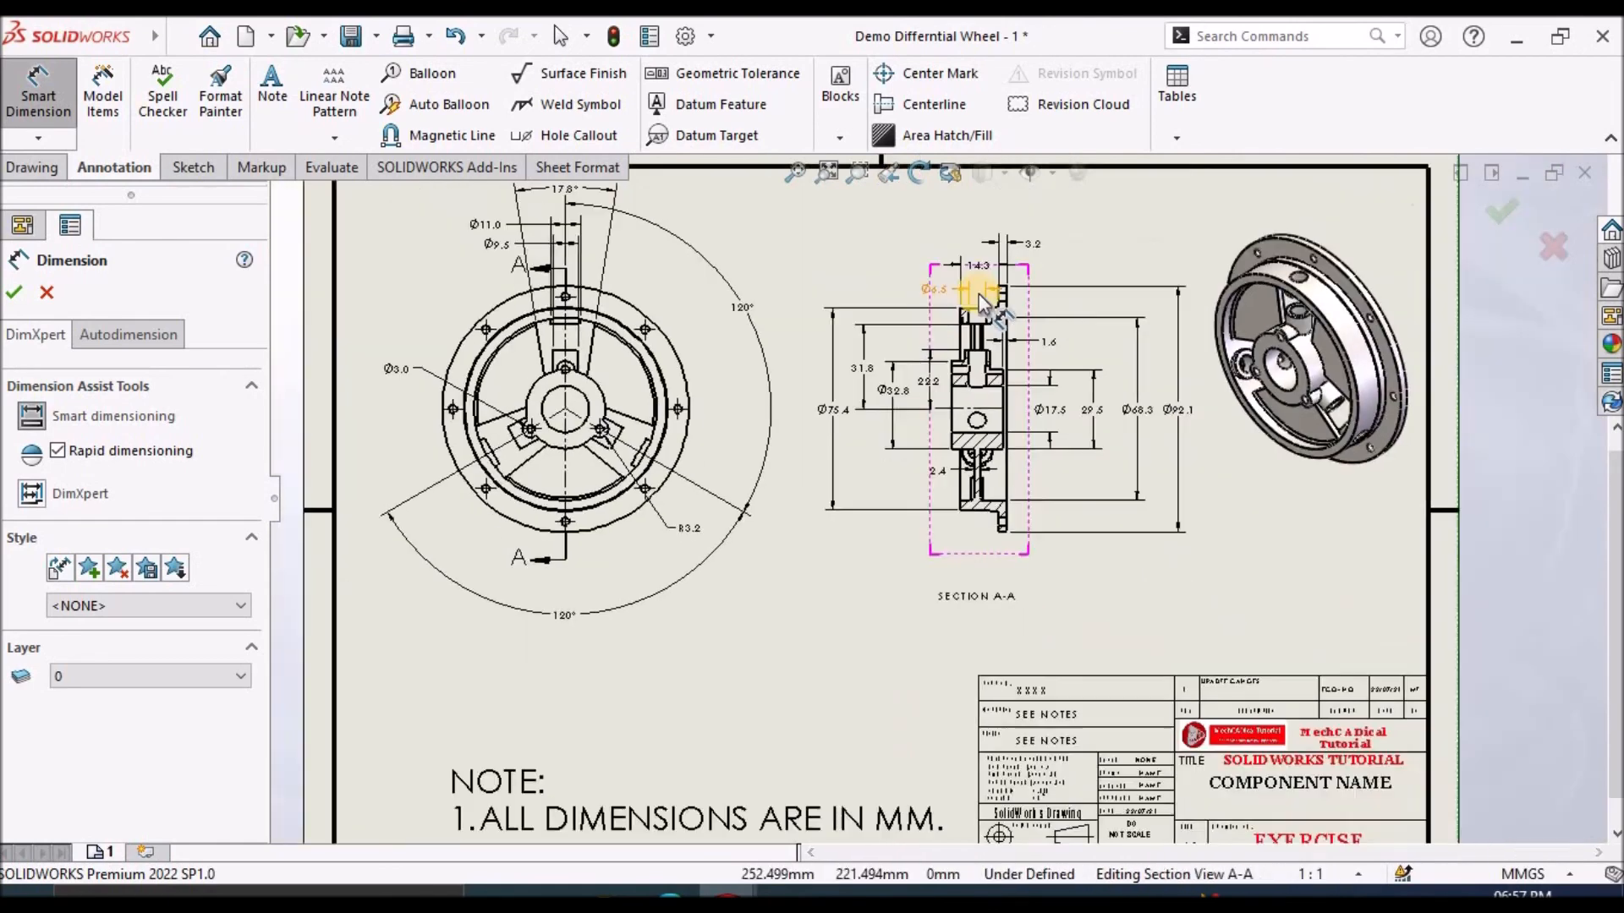
scroll(1022, 349, "up", 3)
scroll(986, 398, "up", 6)
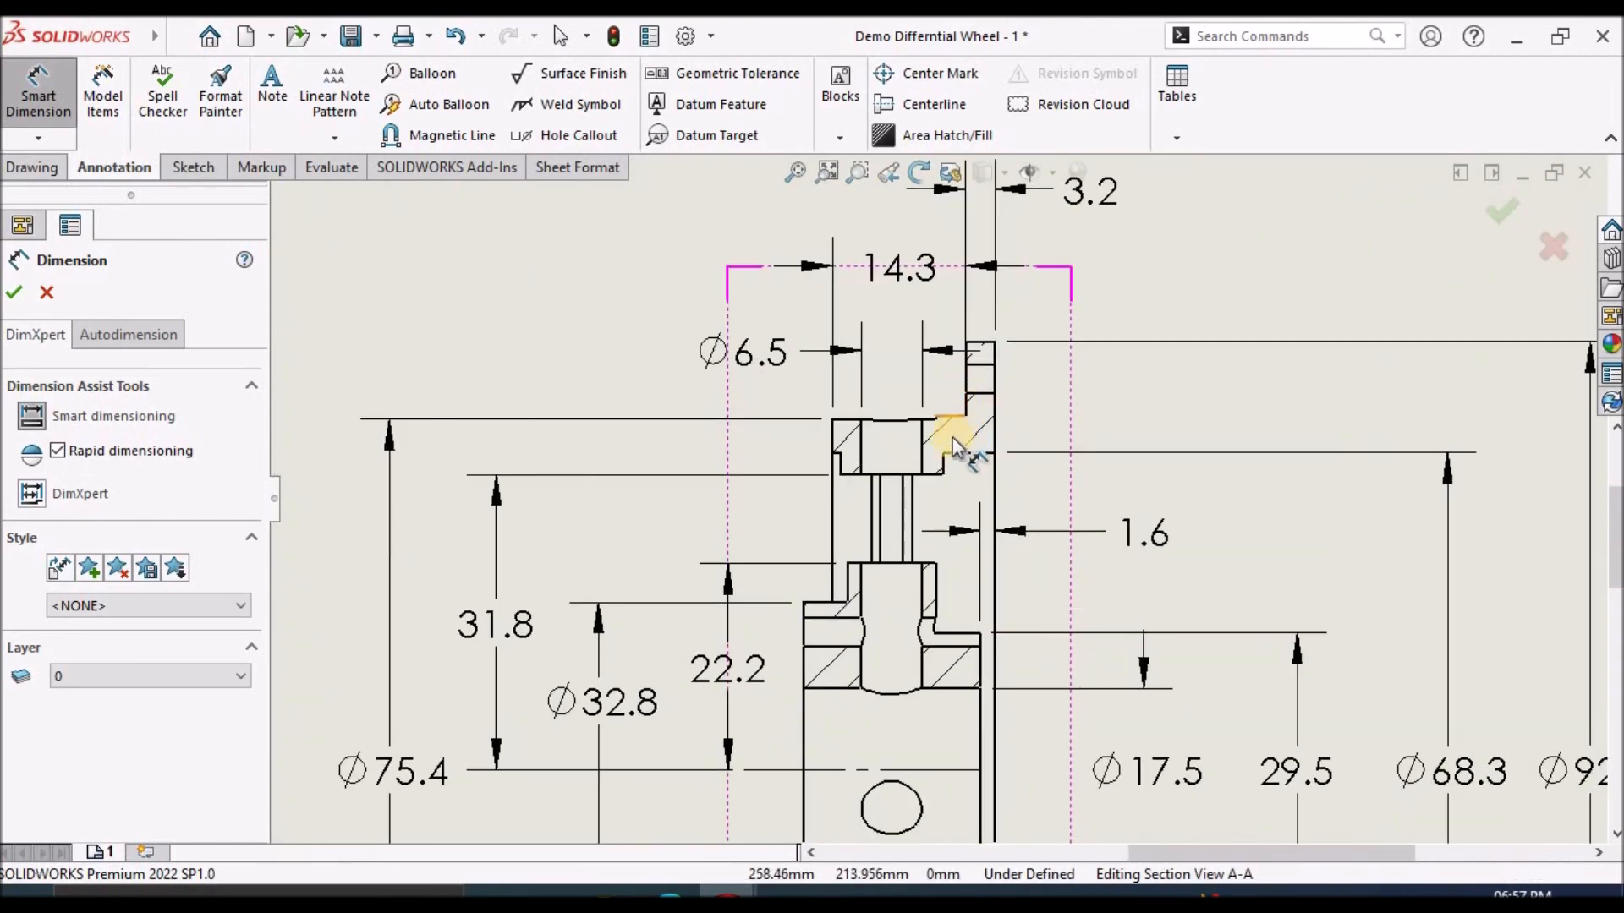
left_click(942, 420)
scroll(963, 668, "down", 8)
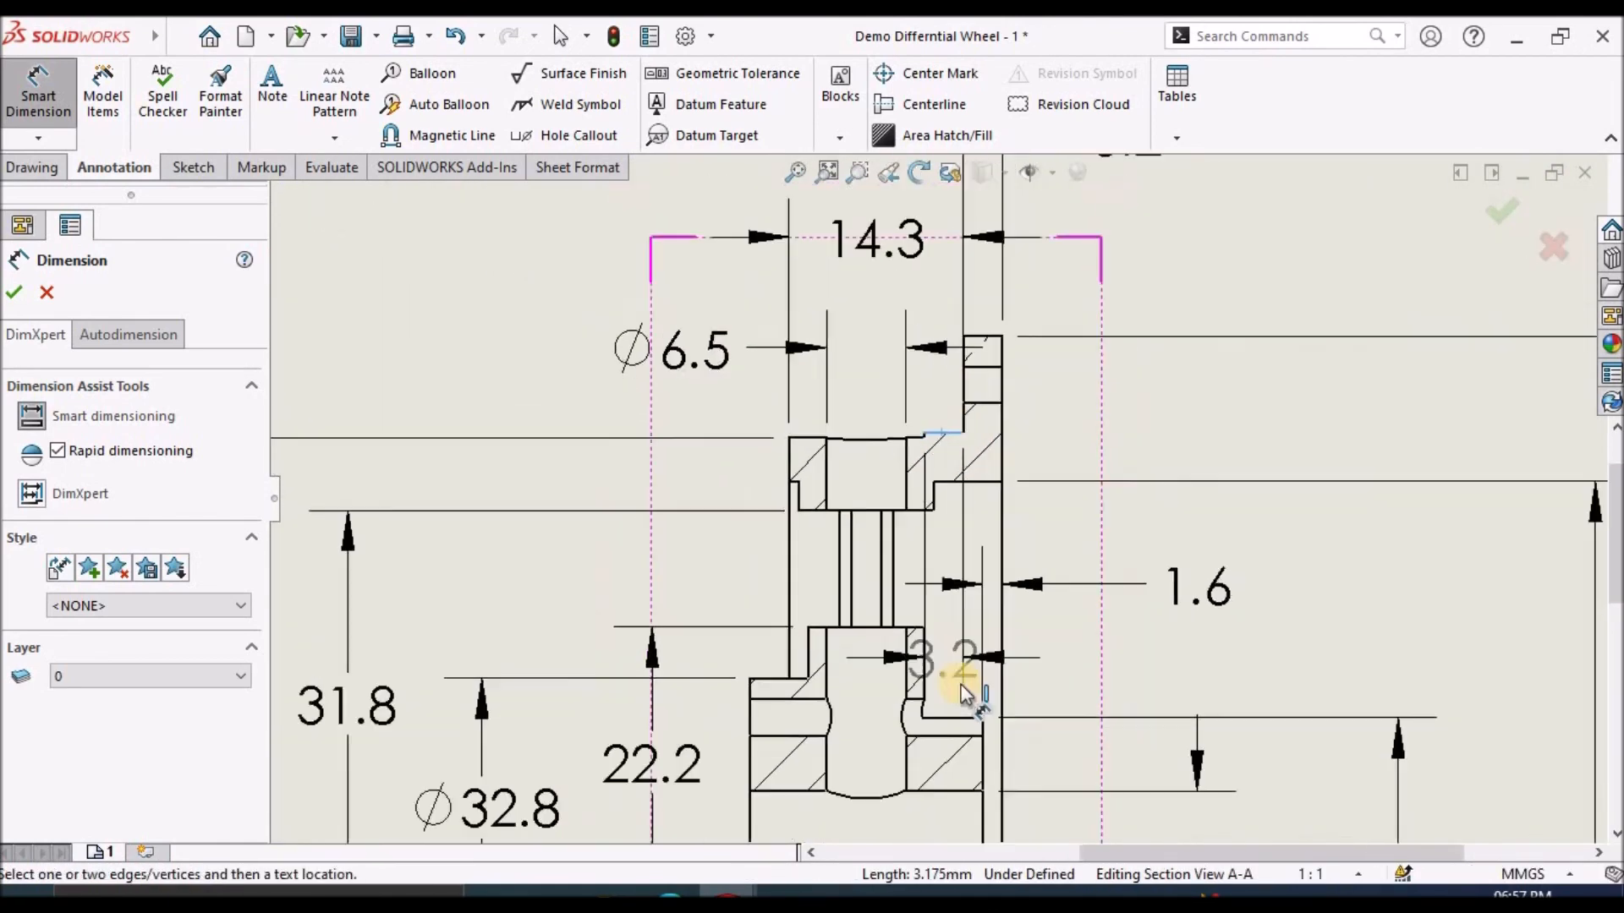
scroll(929, 592, "up", 2)
scroll(978, 565, "up", 8)
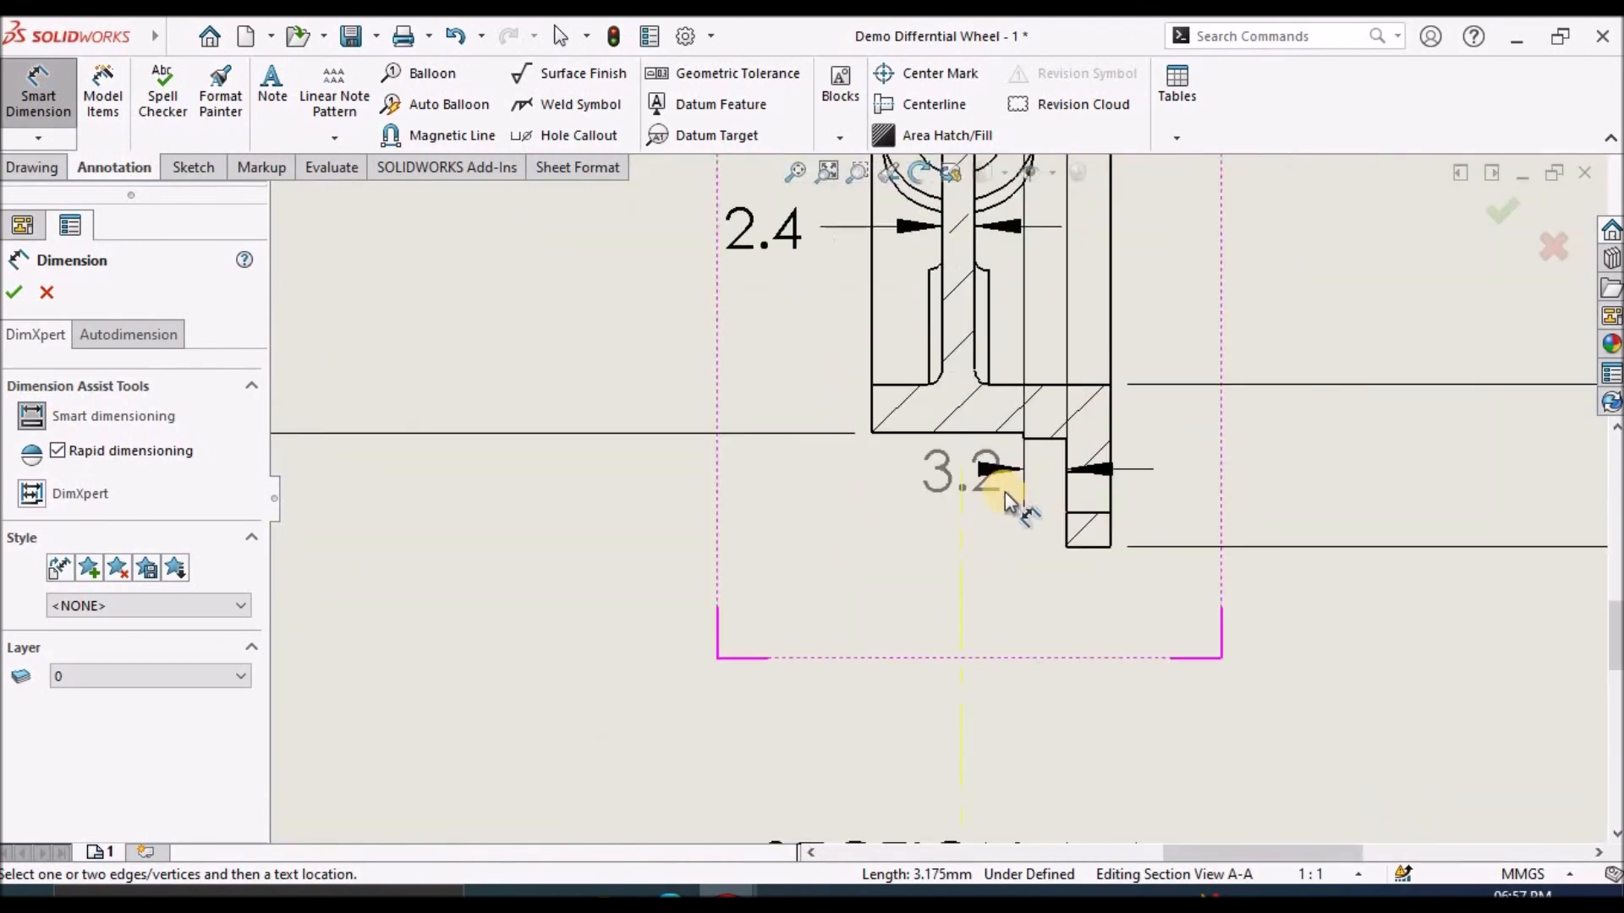
left_click(1039, 433)
scroll(755, 298, "down", 8)
scroll(826, 461, "up", 6)
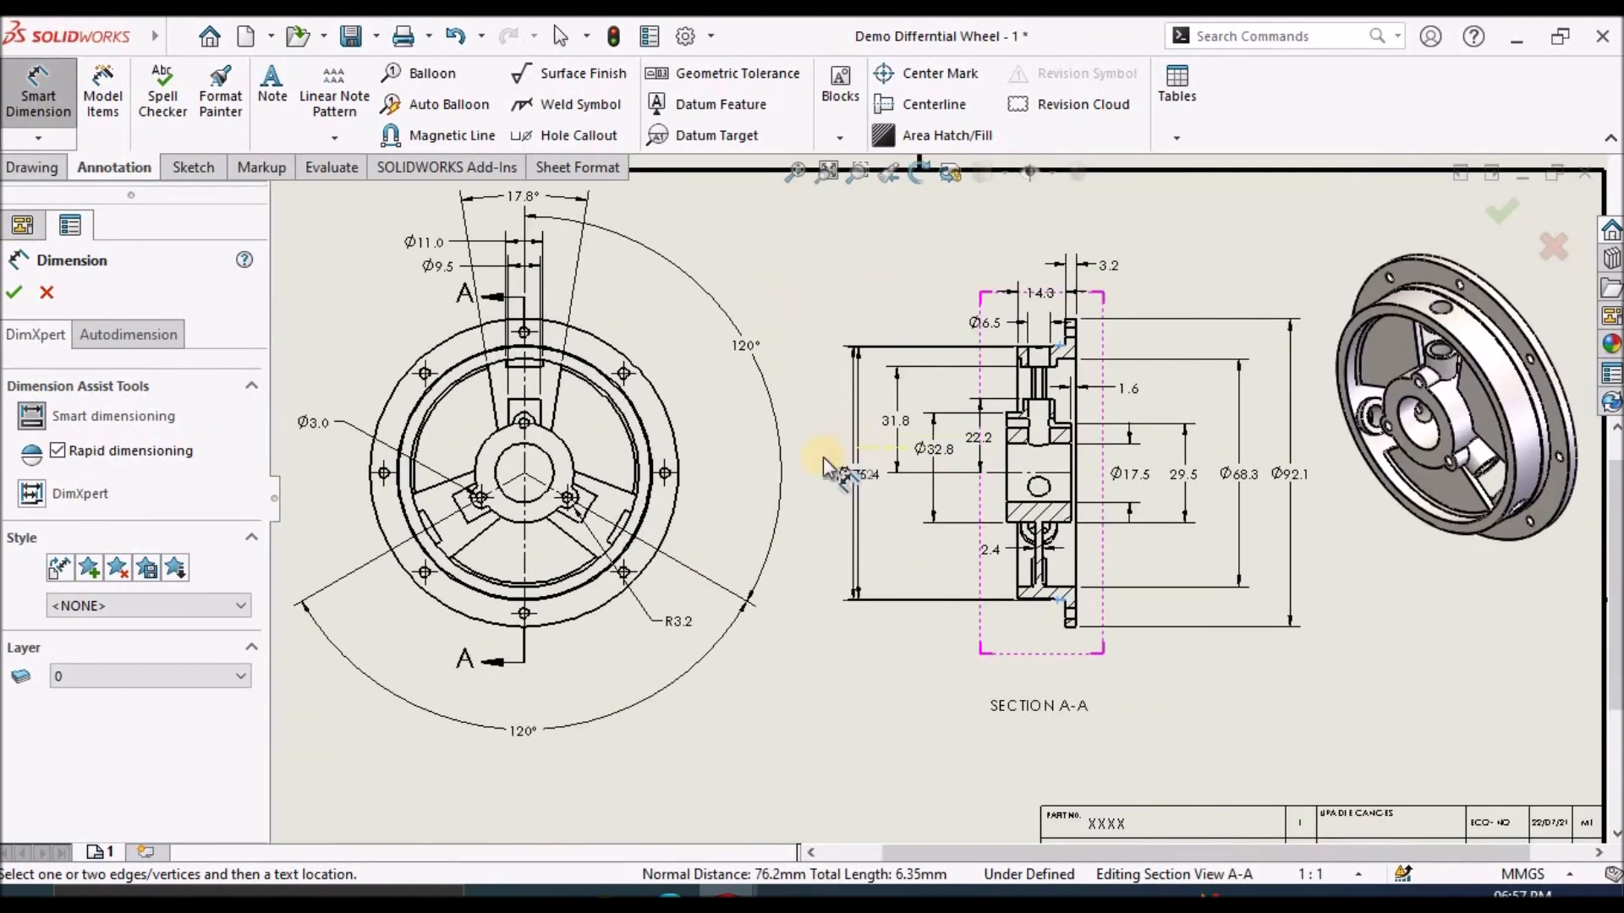
left_click(825, 504)
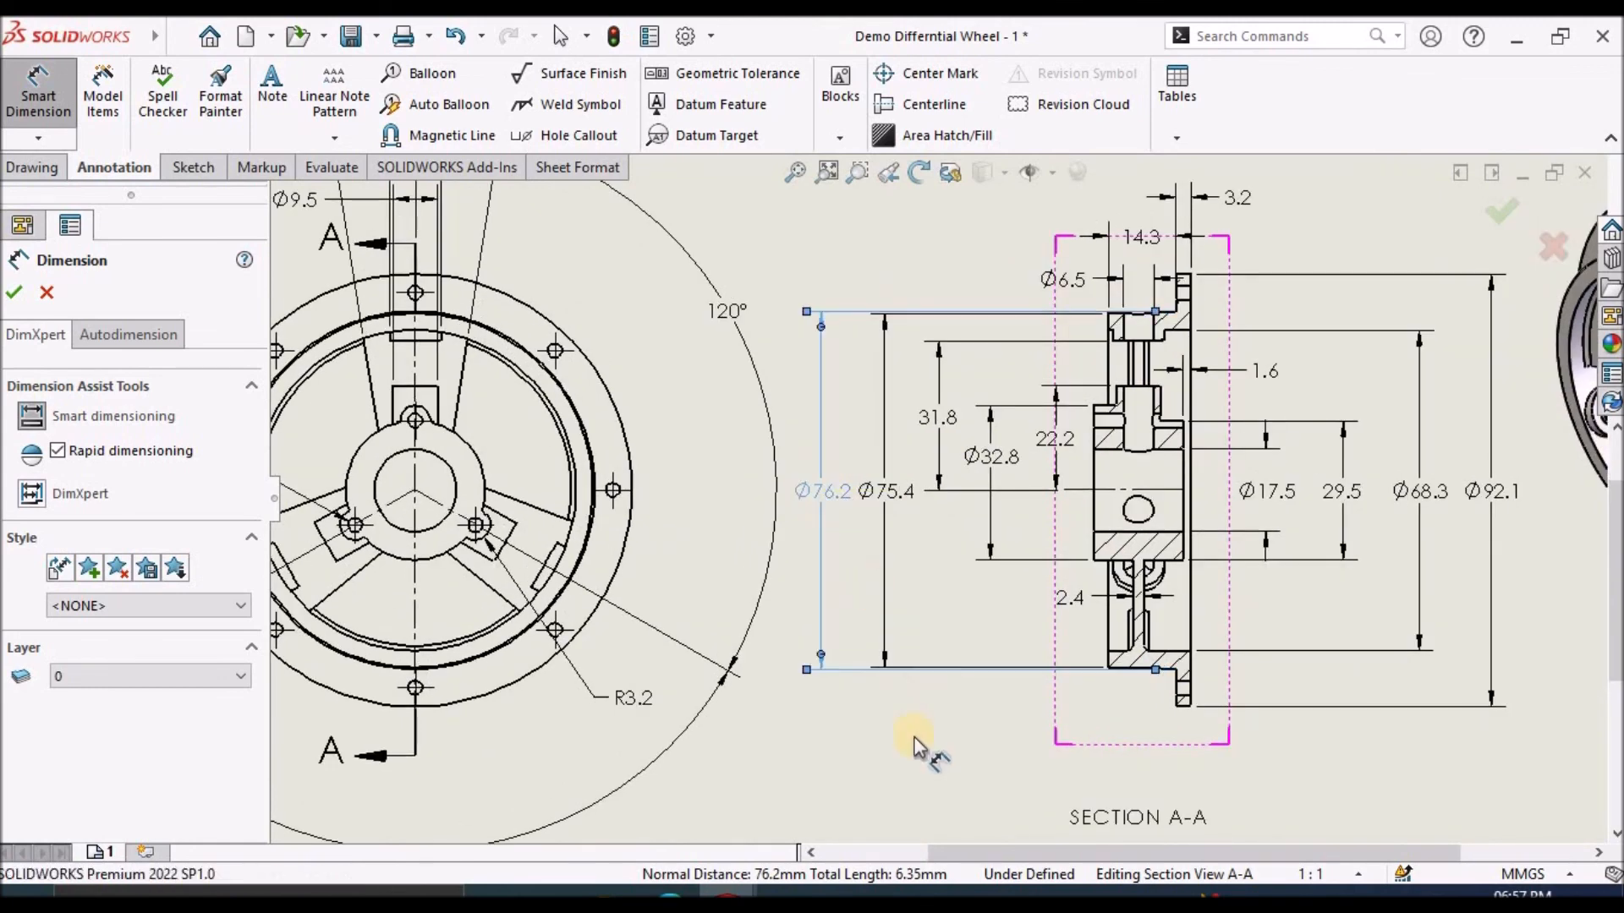
Move the bore, 29.5 mm hub, inner rim and flange diameter dimensions closer to the flange side of section A-A.
scroll(1080, 453, "down", 5)
scroll(1088, 460, "up", 5)
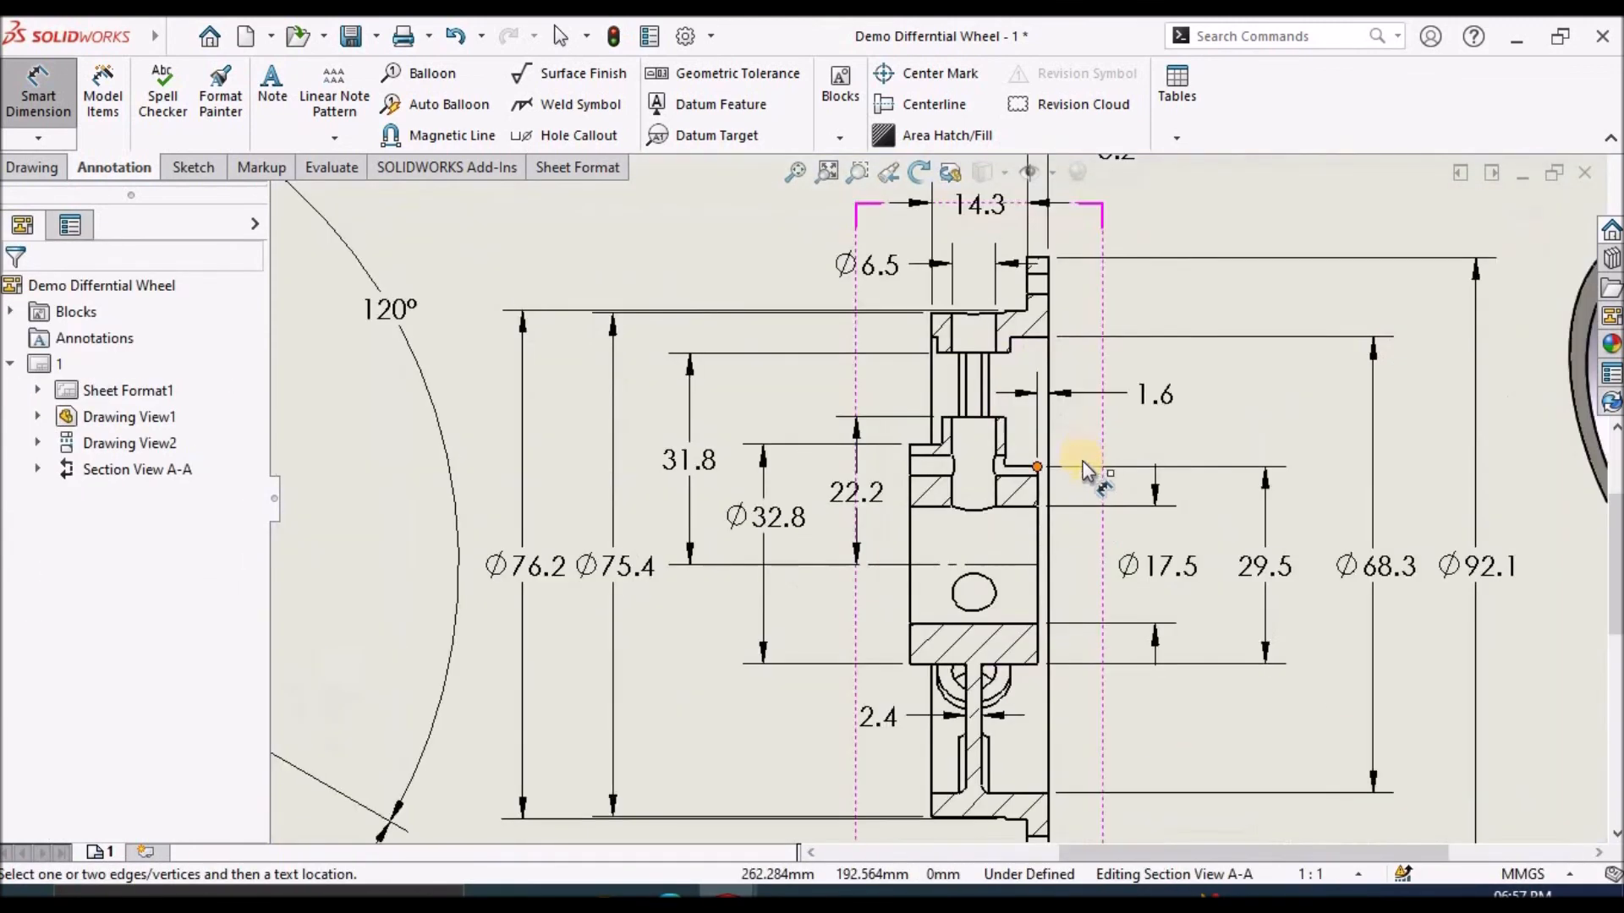
scroll(1163, 575, "up", 3)
left_click_drag(1171, 592, 1115, 605)
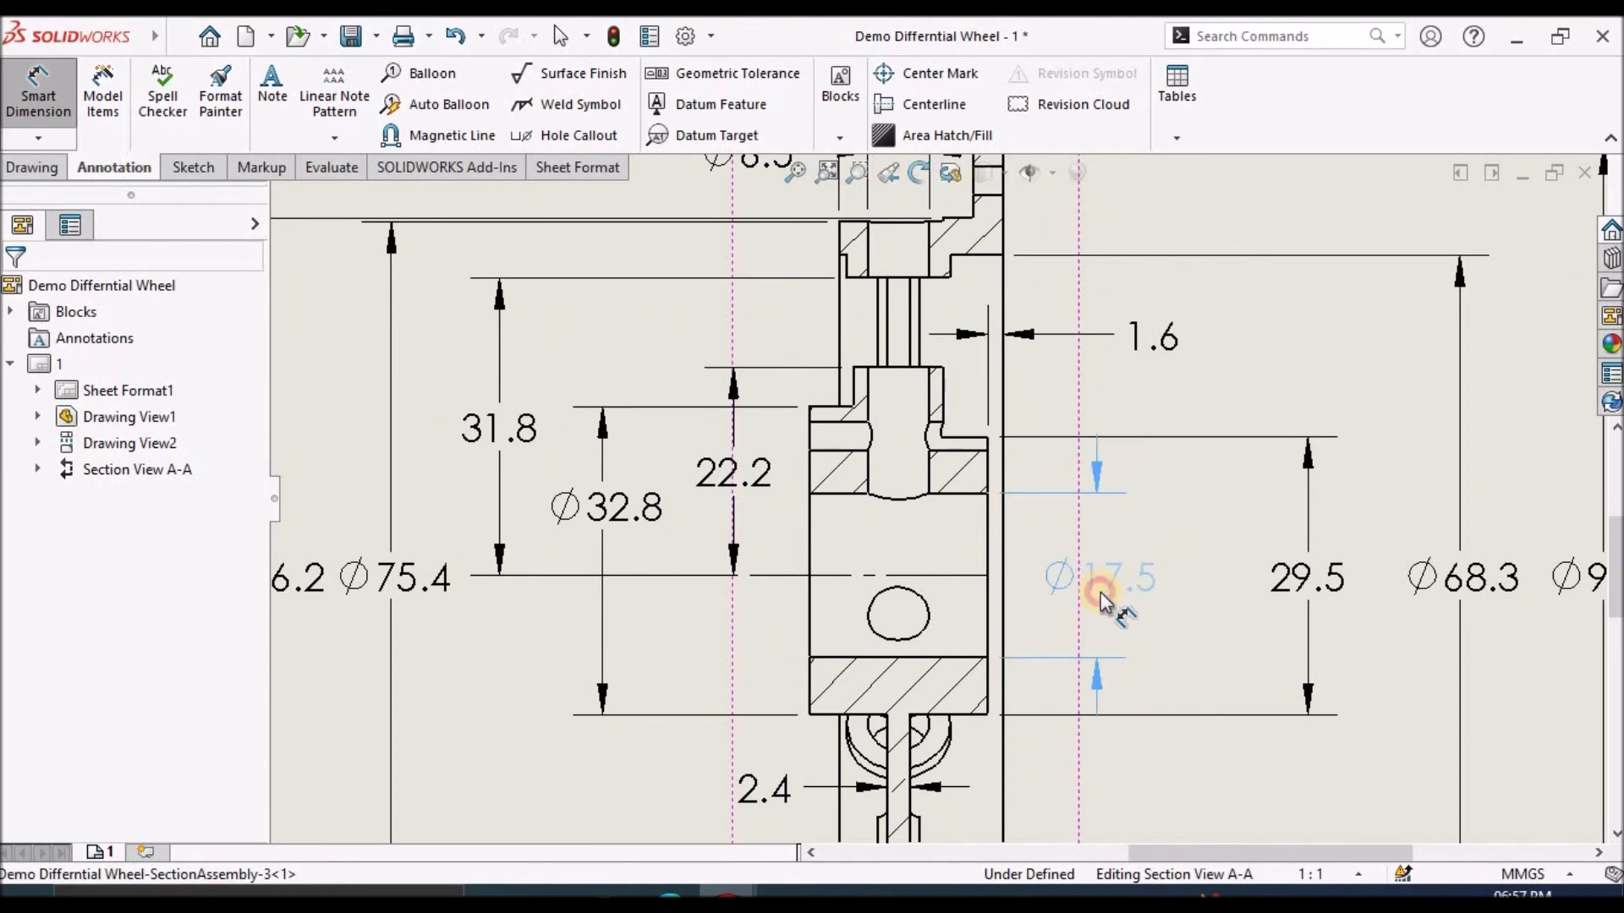
left_click_drag(1289, 592, 1208, 593)
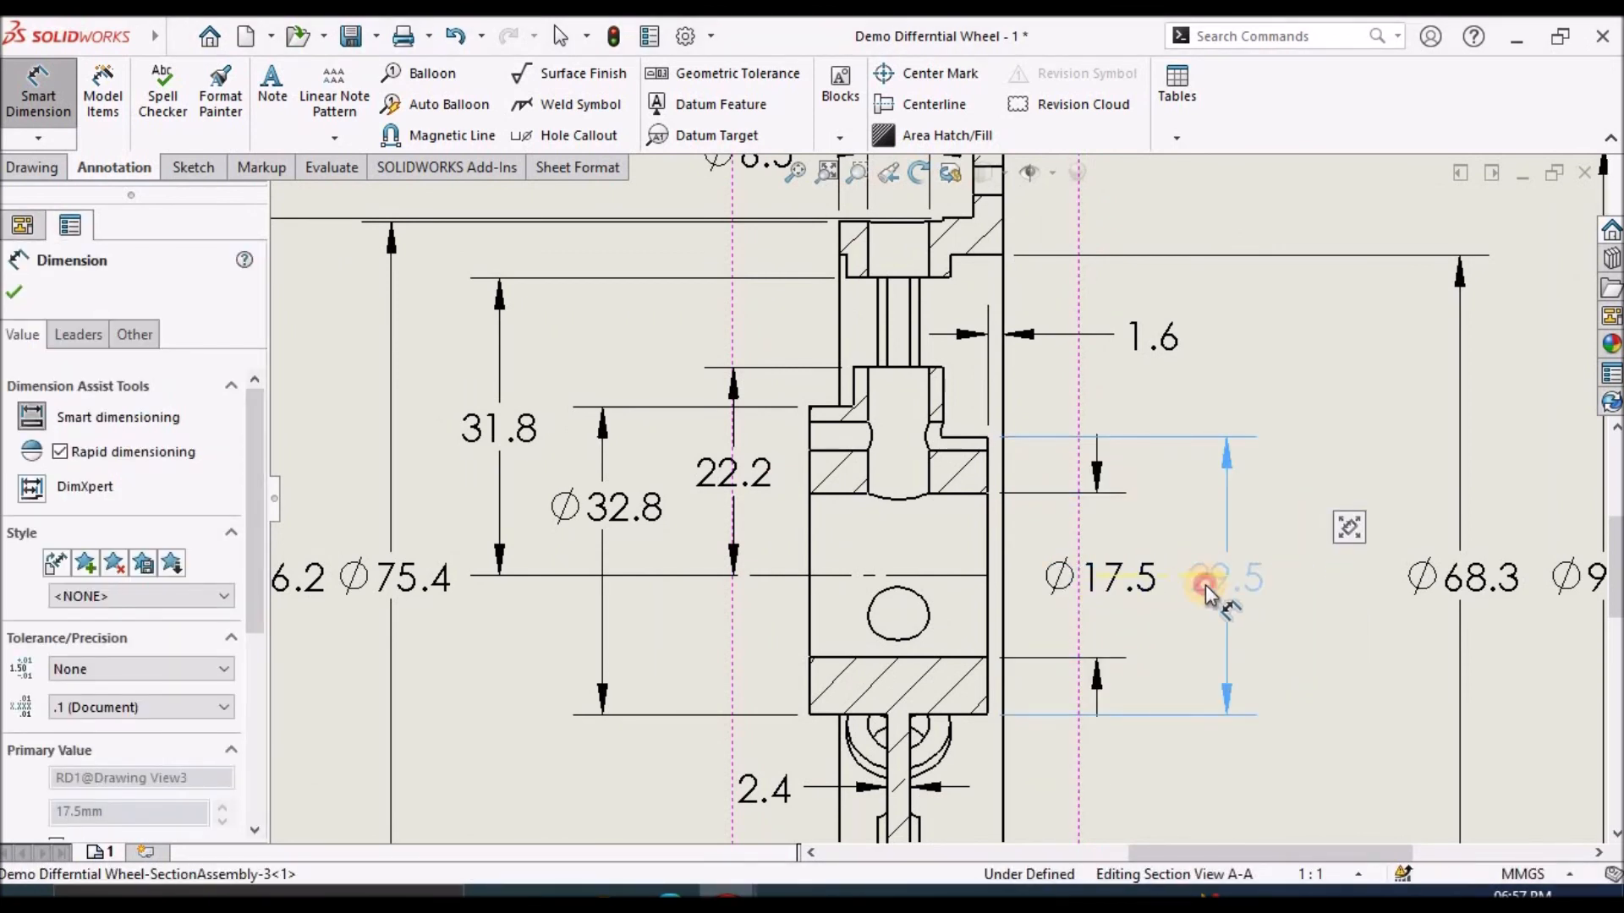
mouse_move(1424, 598)
left_mouse_down()
mouse_move(1353, 580)
mouse_move(1418, 583)
left_mouse_up()
left_click_drag(1573, 580, 1425, 687)
left_click(1425, 687)
scroll(1271, 763, "up", 4)
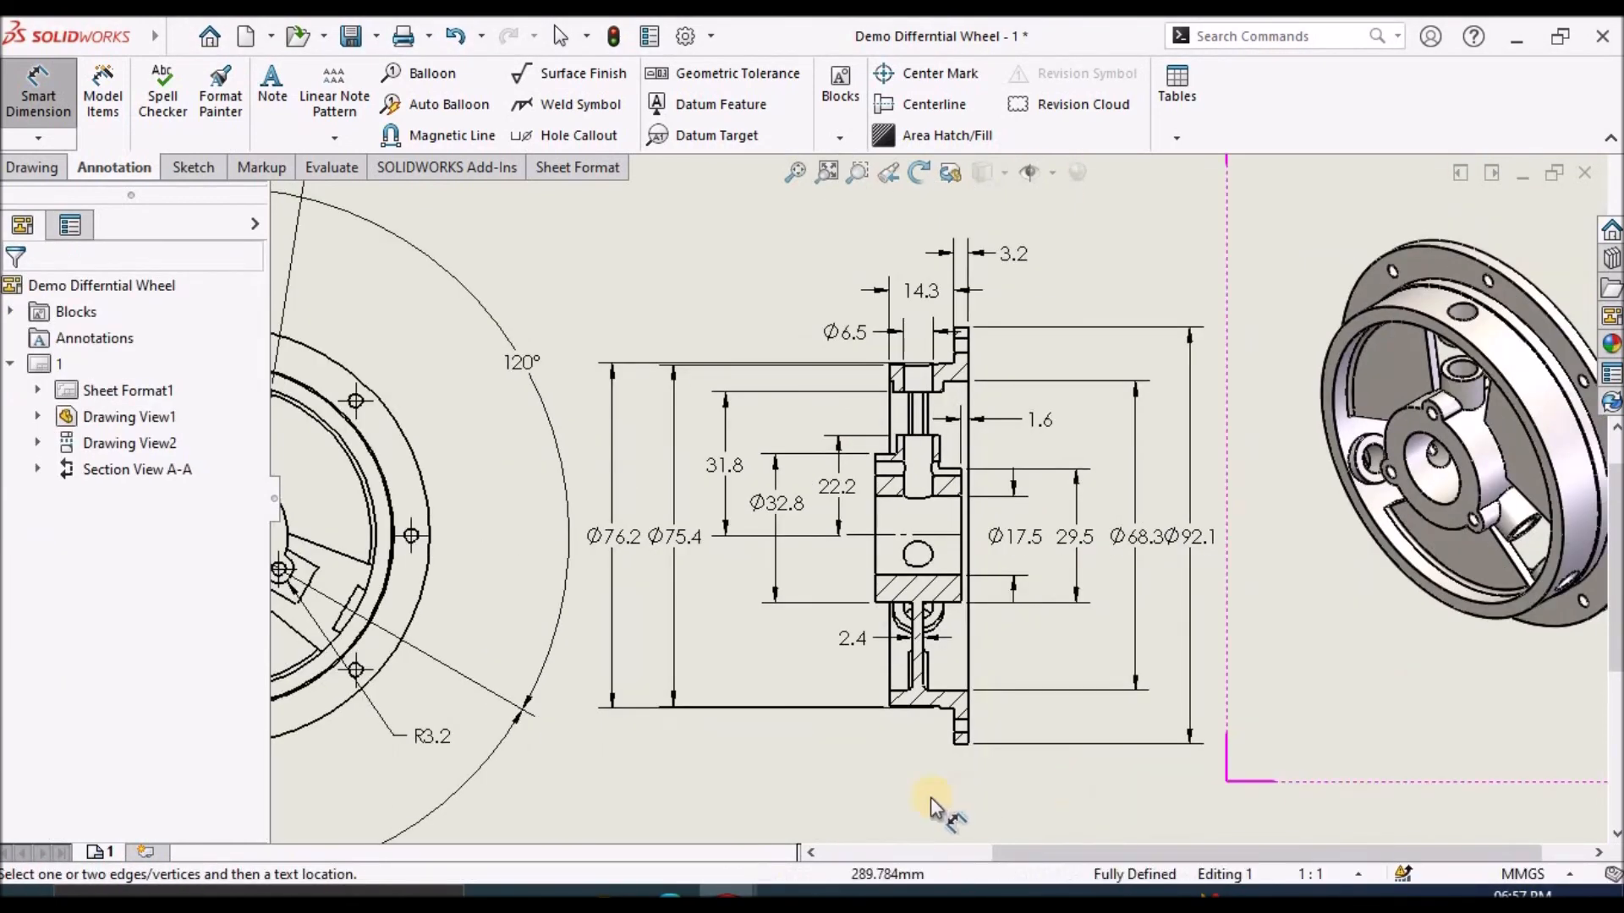
Leave dimensioning and nudge section view A-A toward the isometric view, away from the face-on view.
left_click(948, 776)
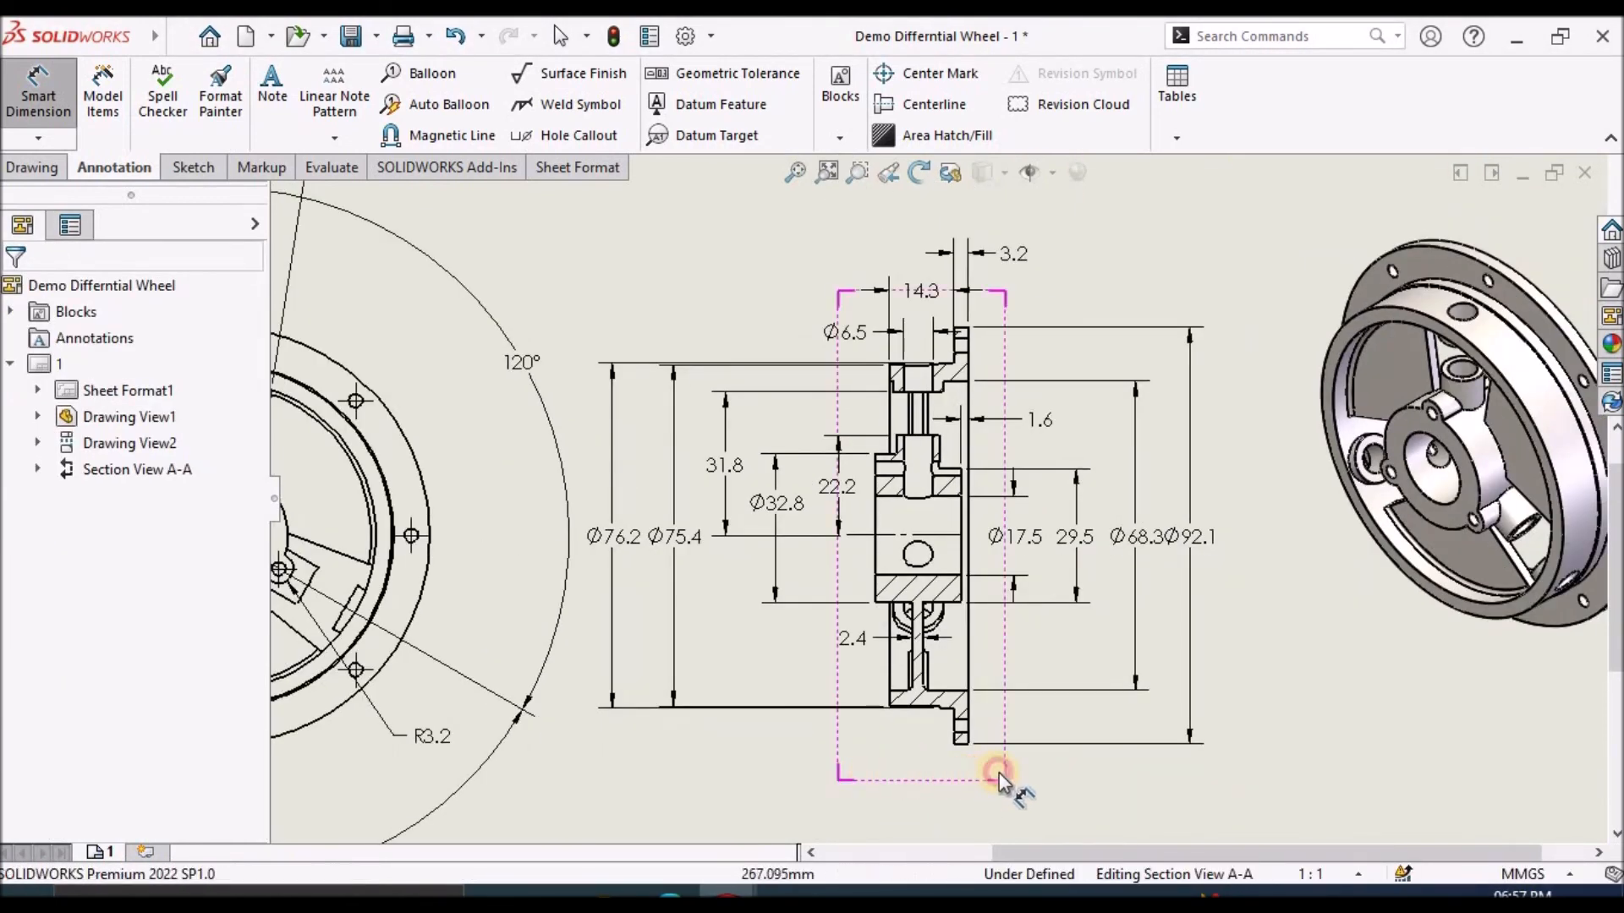
right_click(765, 811)
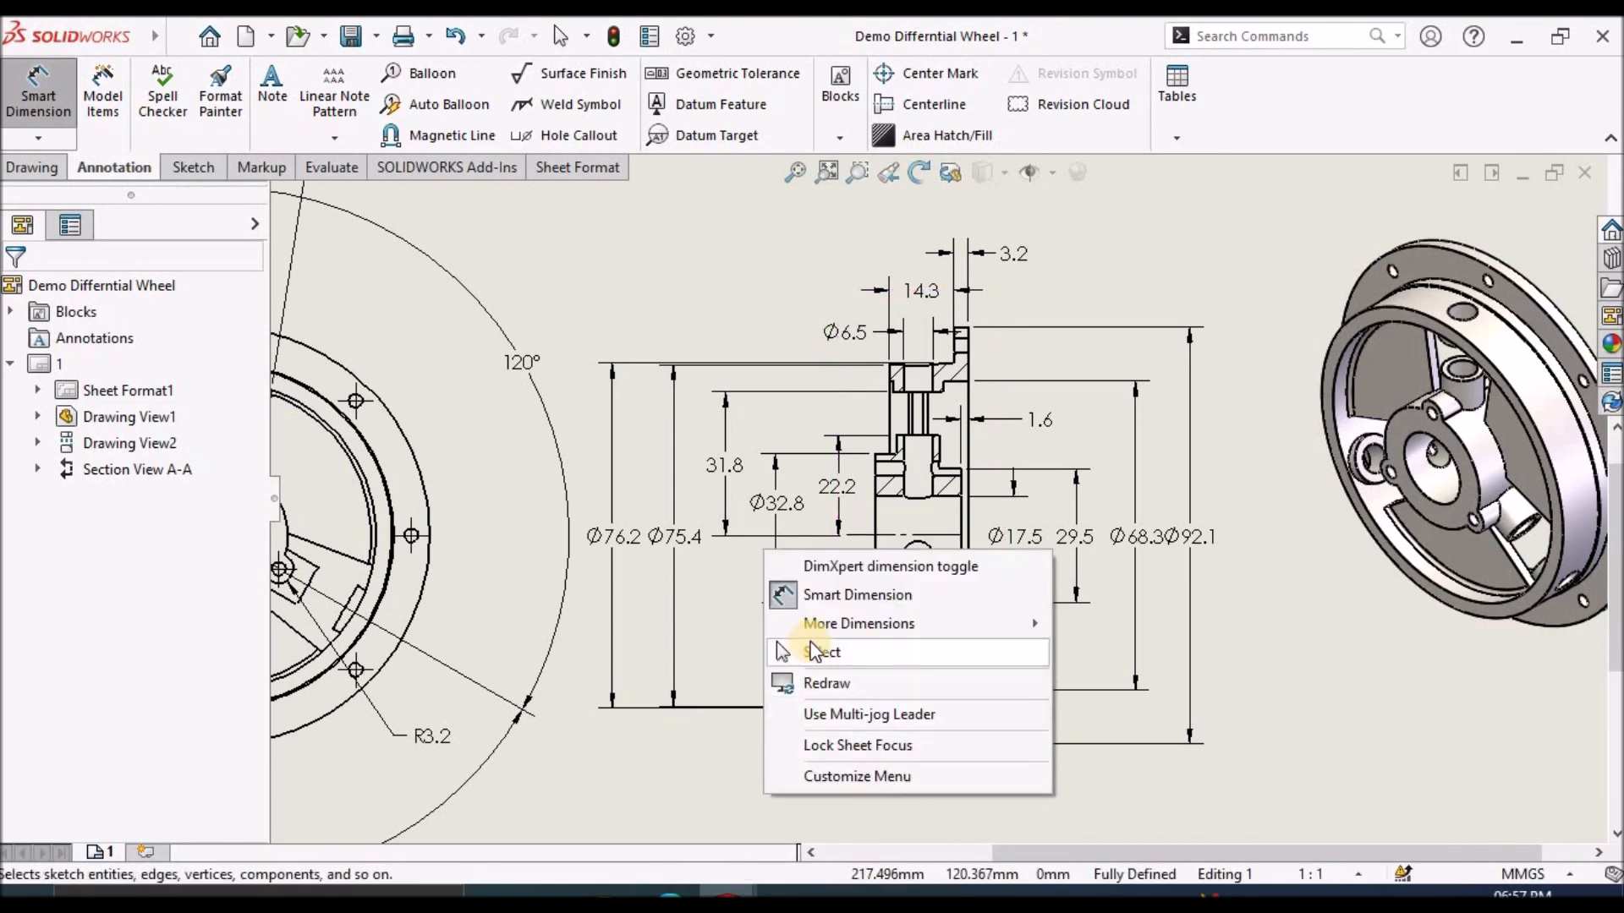
left_click(804, 650)
left_click(950, 768)
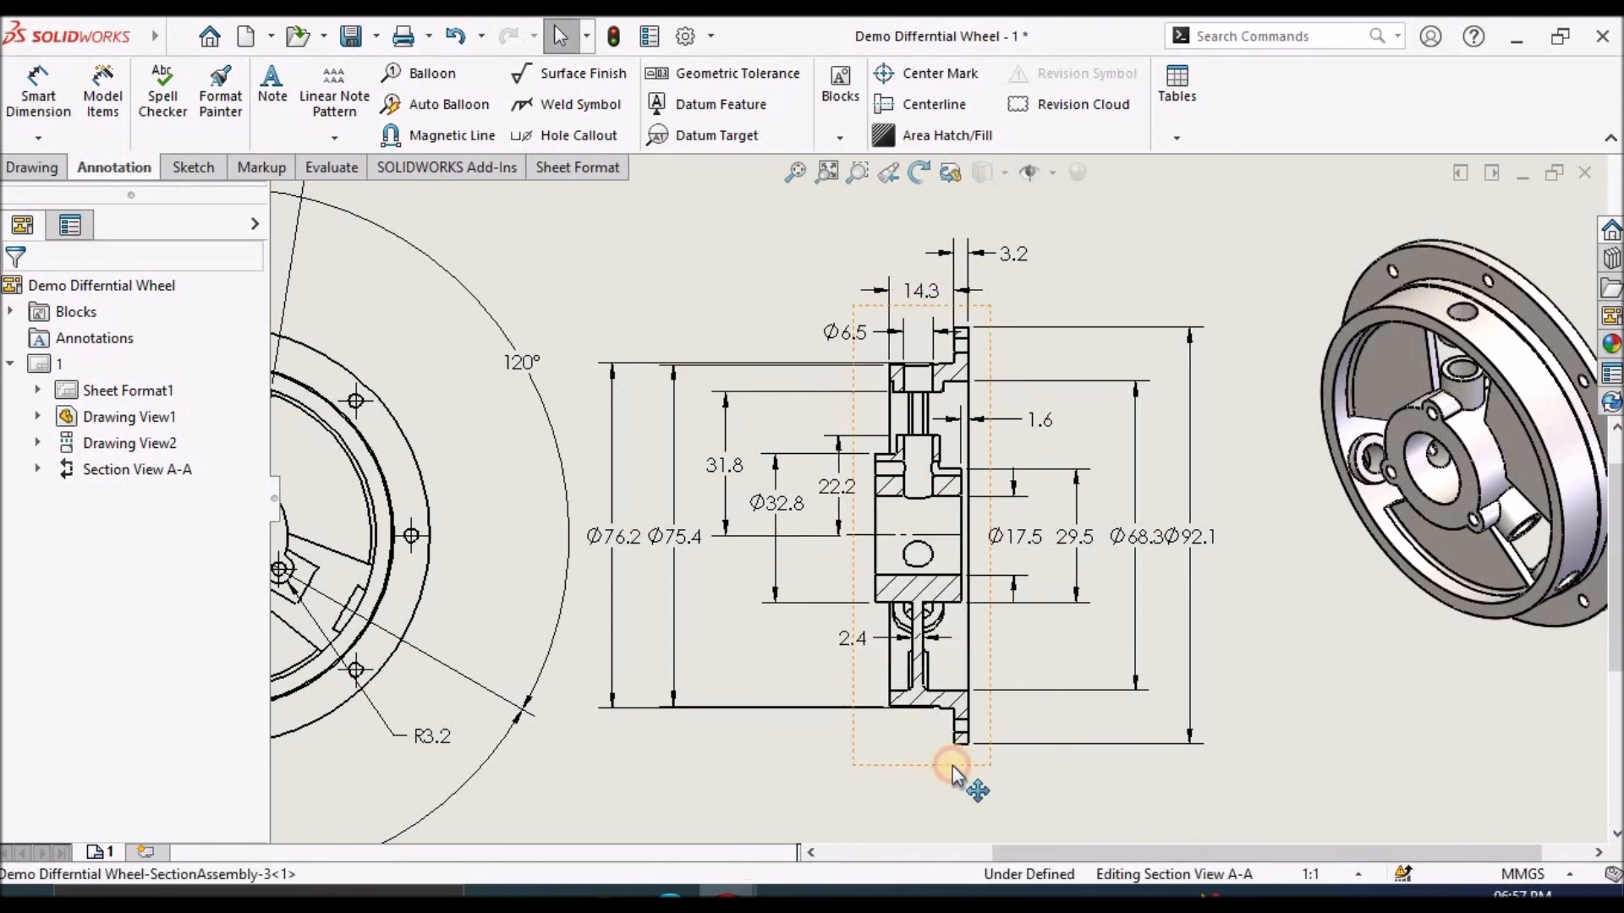
key("Right")
key("Right")
left_click(707, 769)
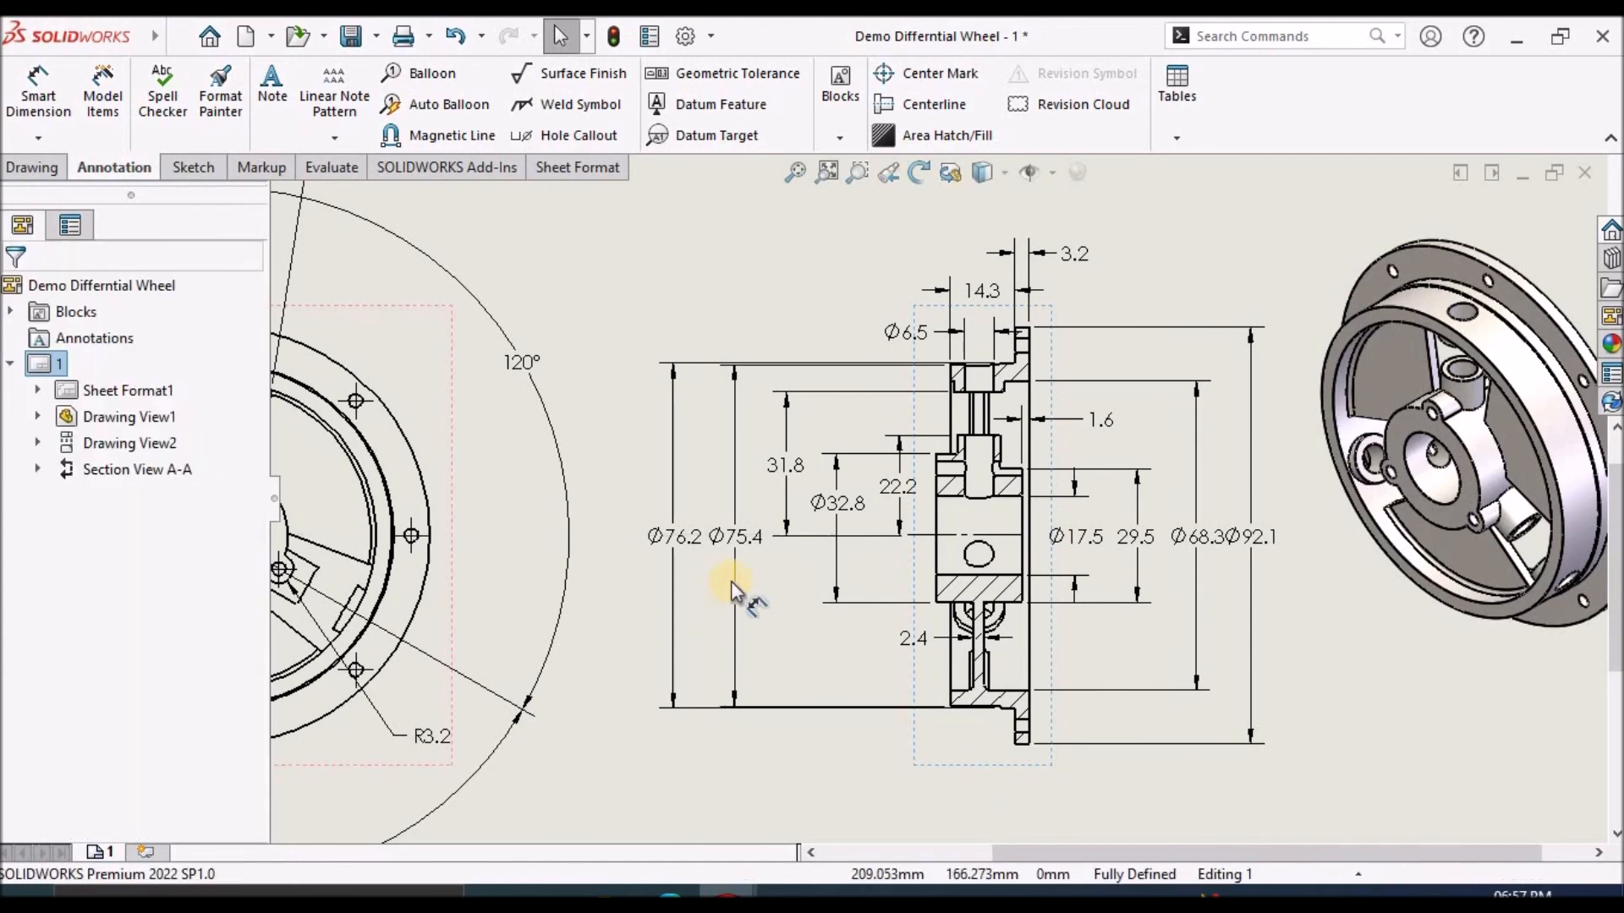
Move the rim step's diameter dimension slightly outward so its text clears the neighbouring Ø75.4 dimension.
scroll(731, 581, "down", 2)
scroll(719, 533, "down", 1)
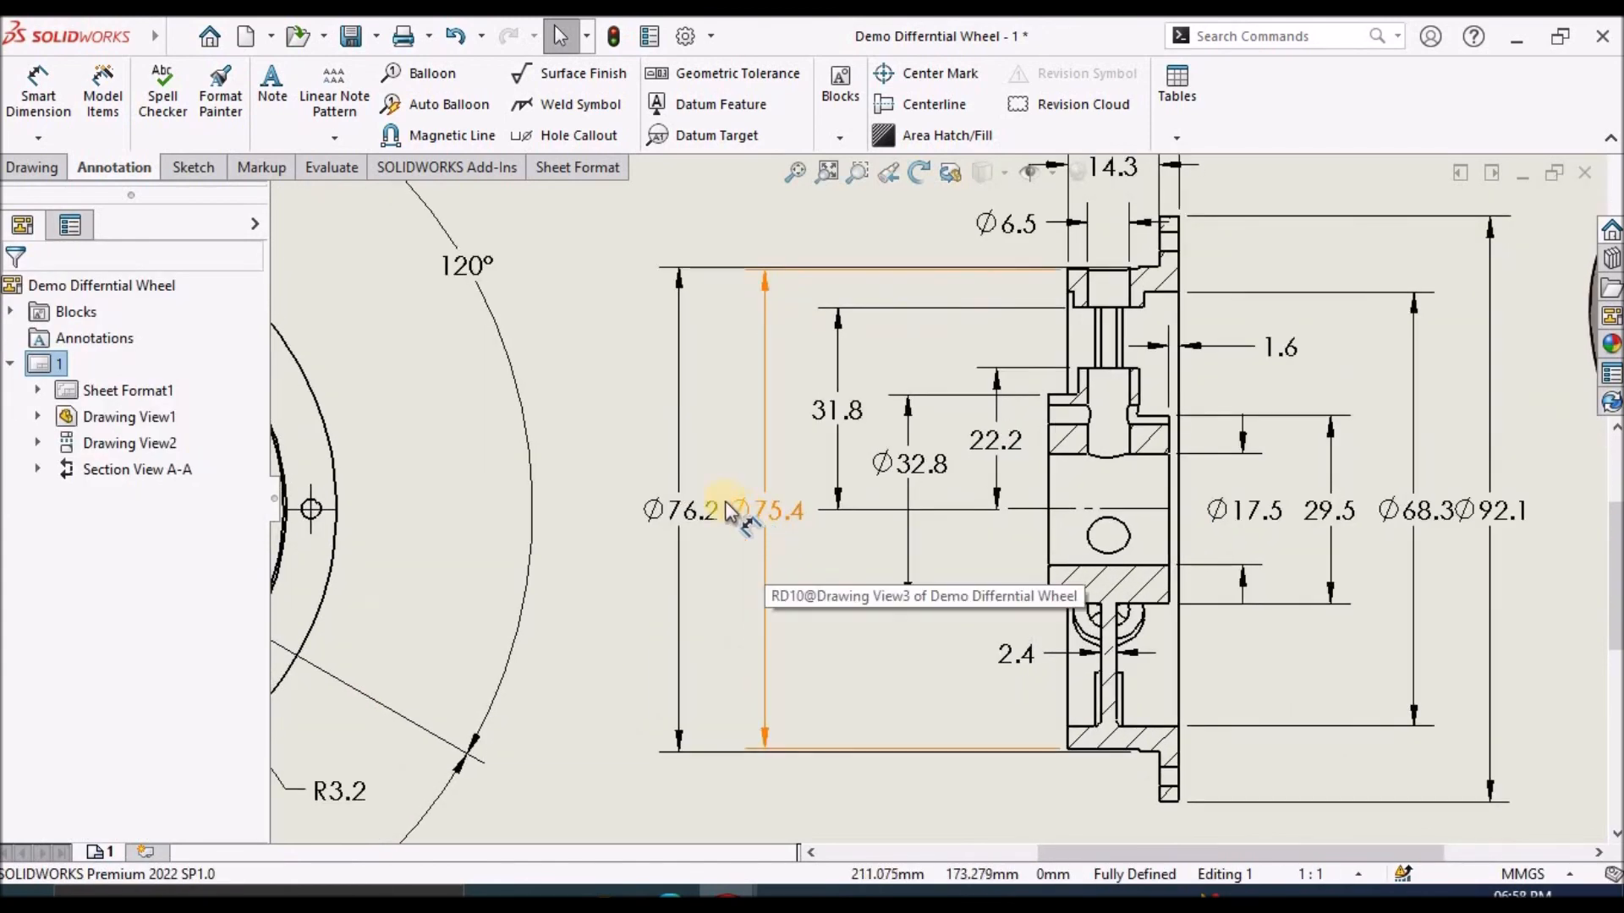
left_click(665, 516)
left_click(981, 711)
Dimension the width of the rim's outer surface up to the step below section A-A, with its text between the extension lines.
left_click(12, 88)
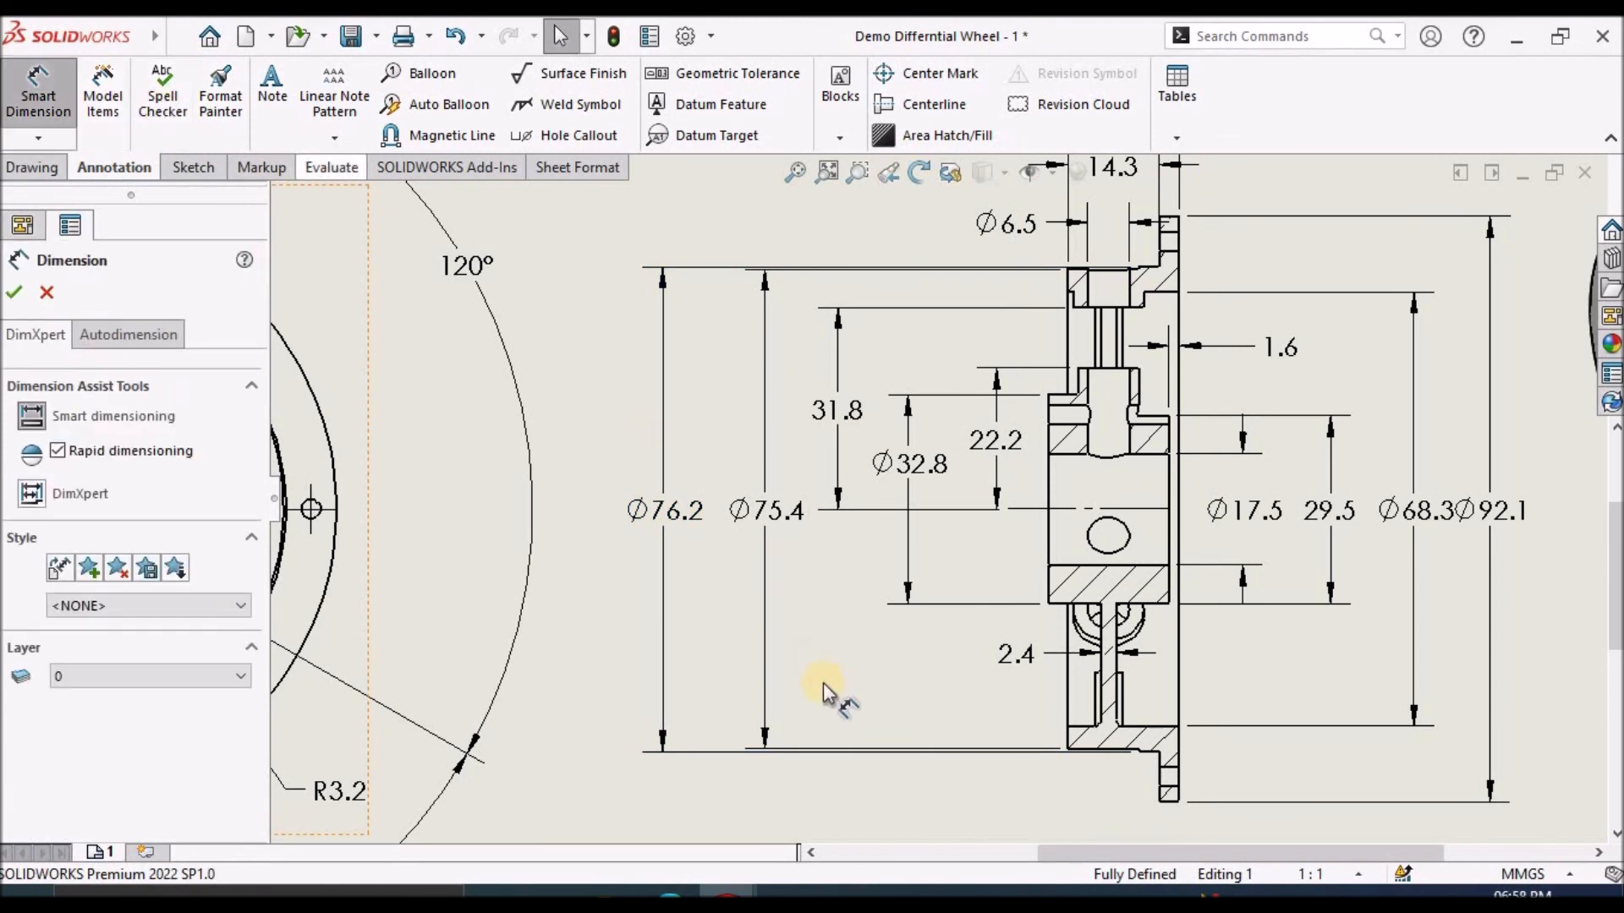
scroll(1015, 744, "down", 4)
scroll(1353, 696, "down", 1)
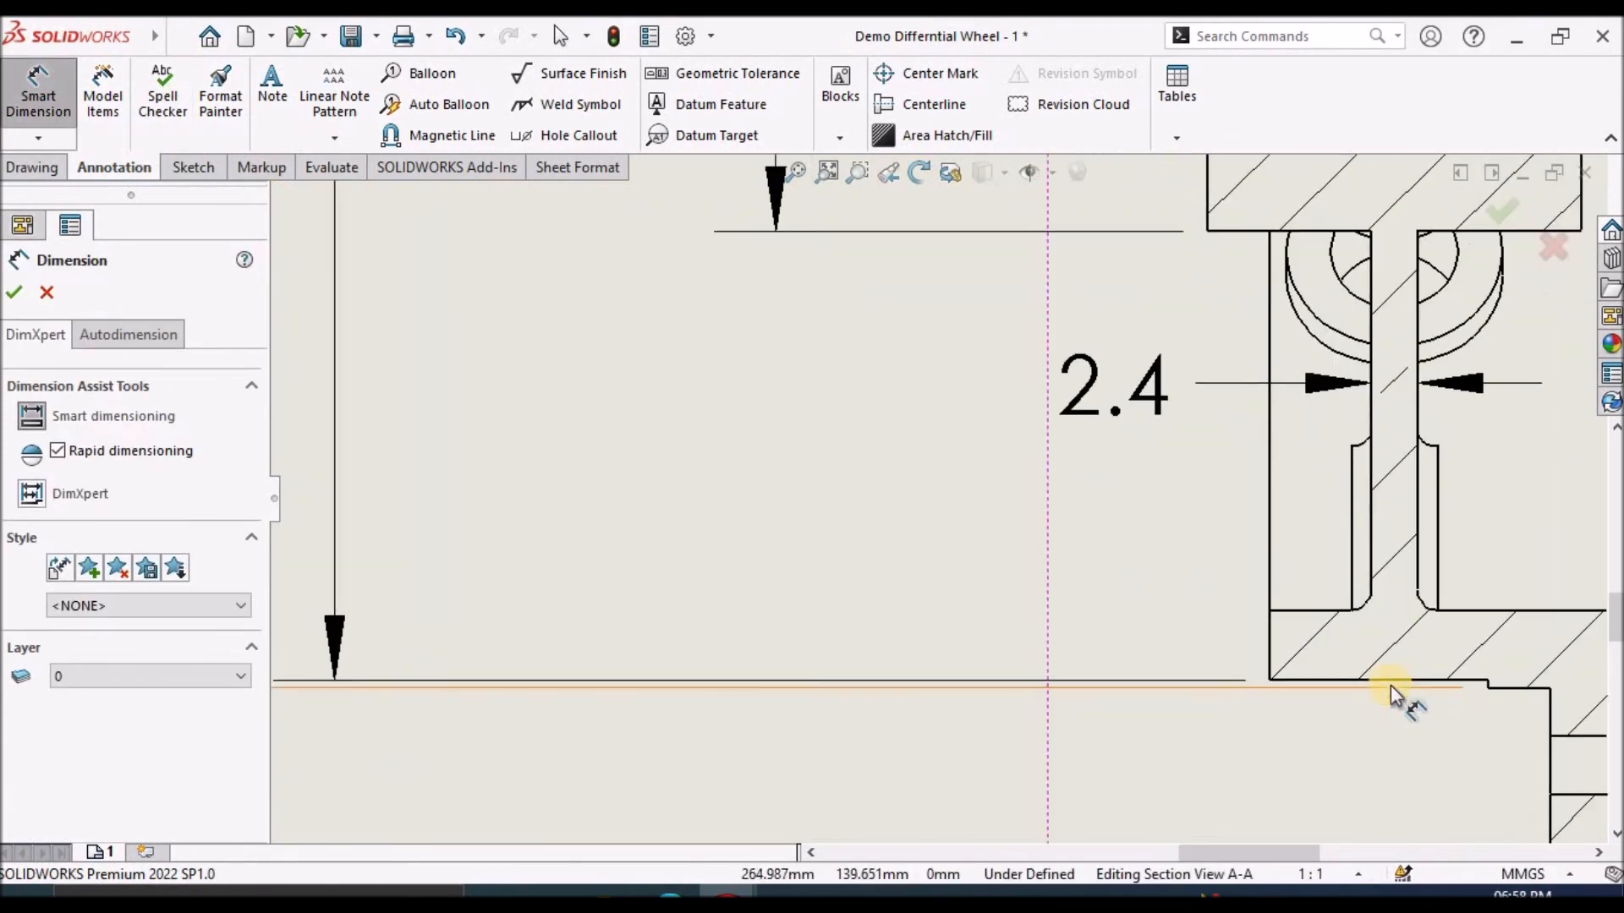
left_click(1392, 683)
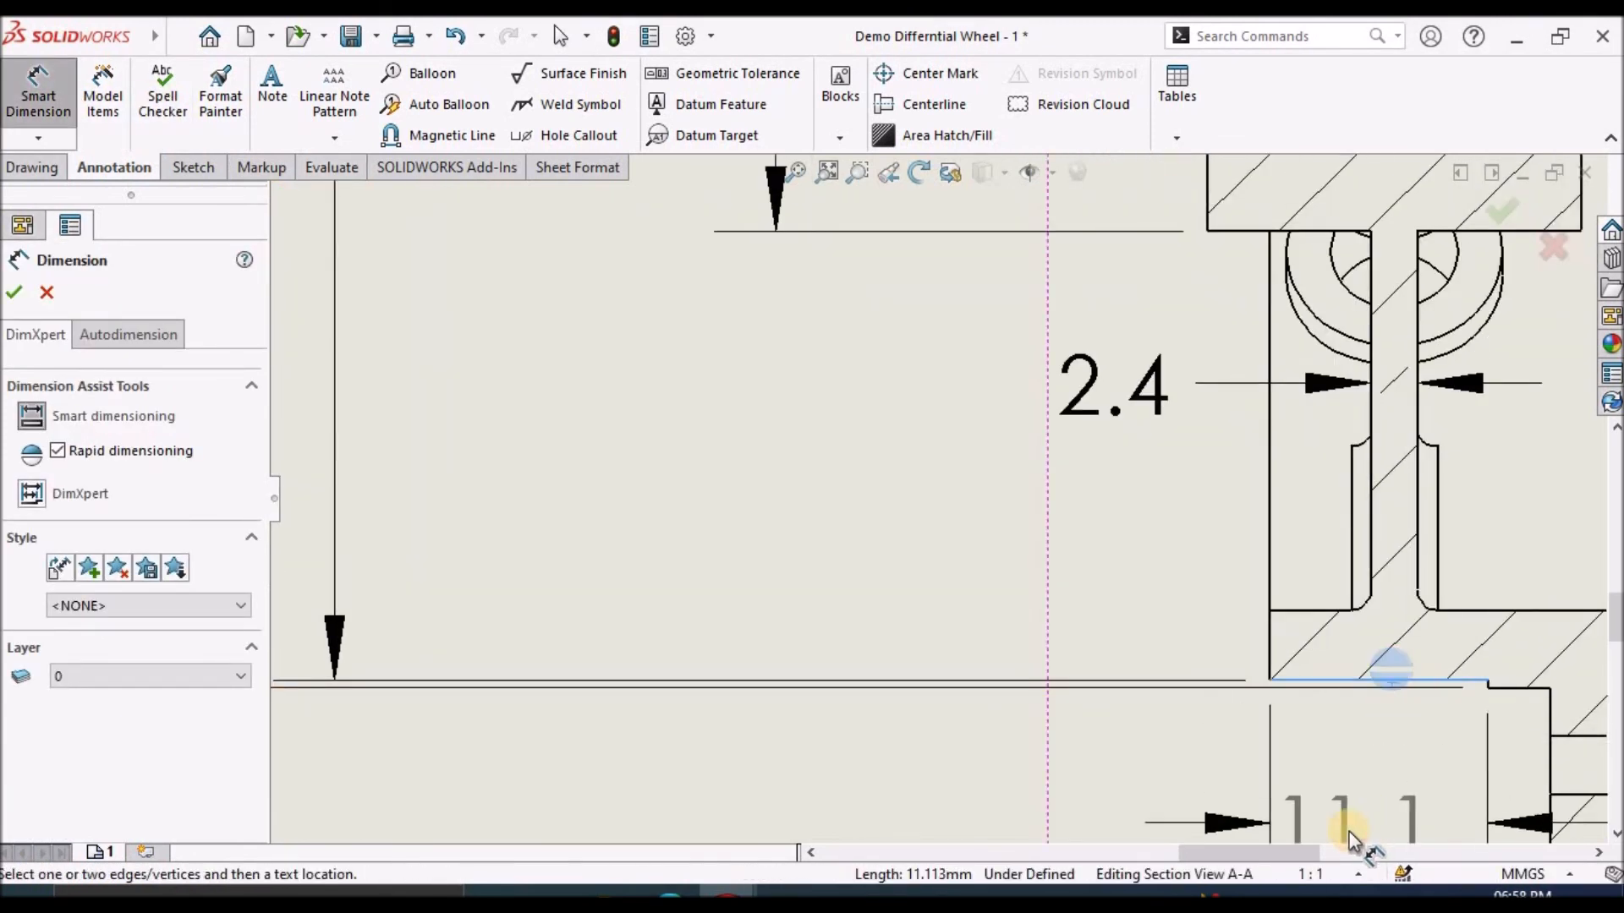
scroll(1353, 831, "up", 3)
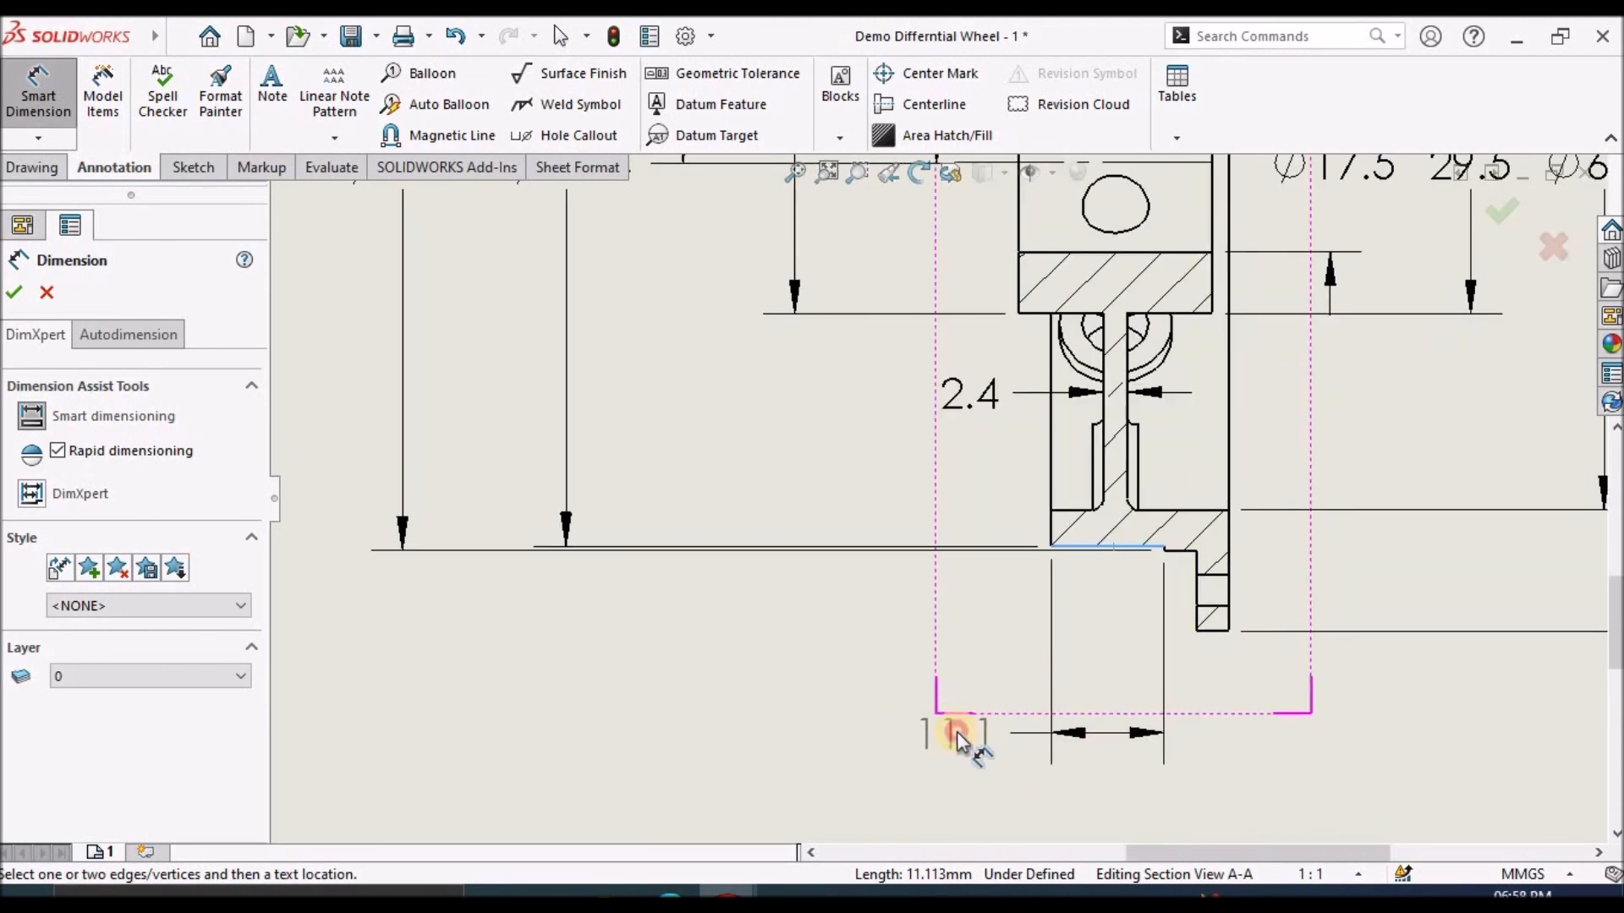
left_click(956, 738)
left_click(15, 293)
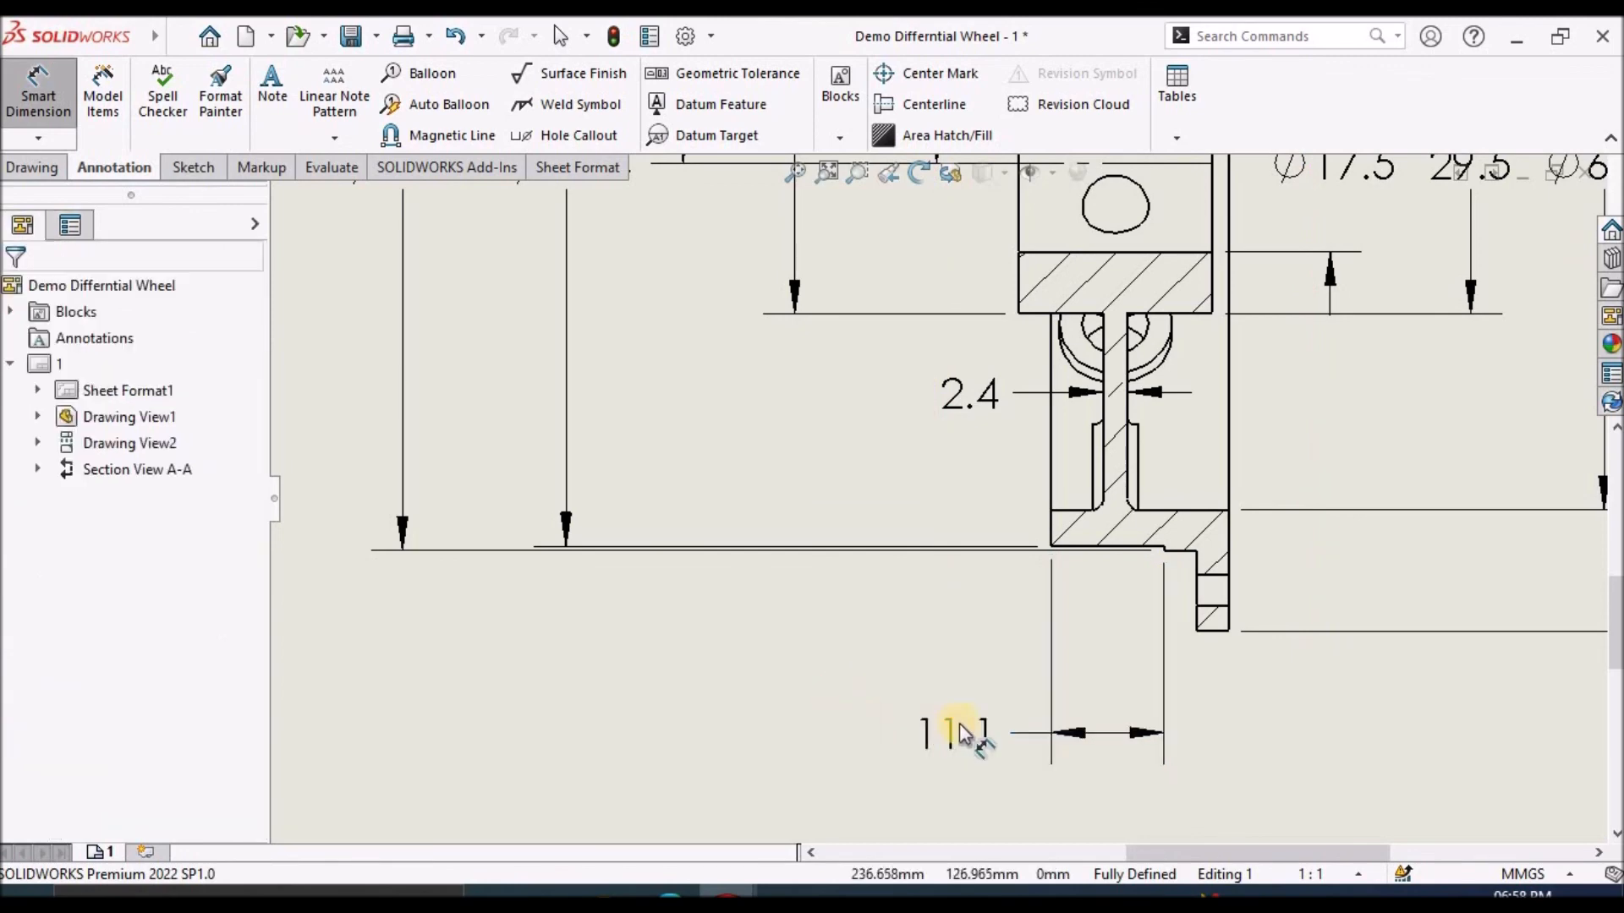
left_click_drag(972, 742, 1122, 733)
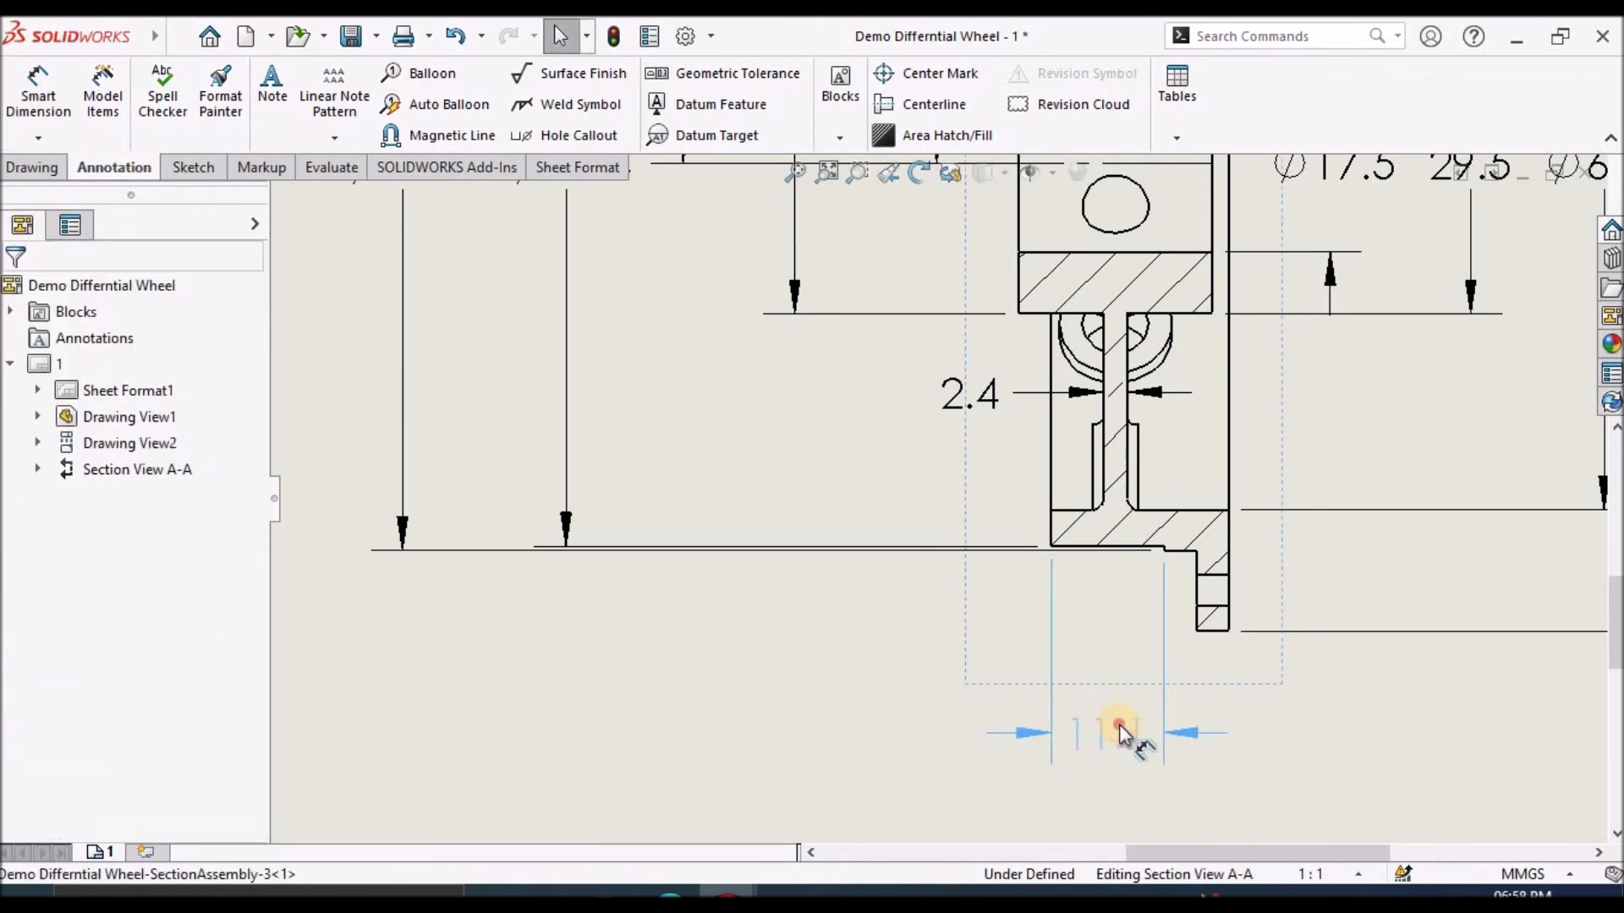
left_click(849, 794)
Move the general note toward the sheet's left border and set its text to font size 12.
scroll(952, 712, "up", 3)
scroll(1093, 584, "up", 3)
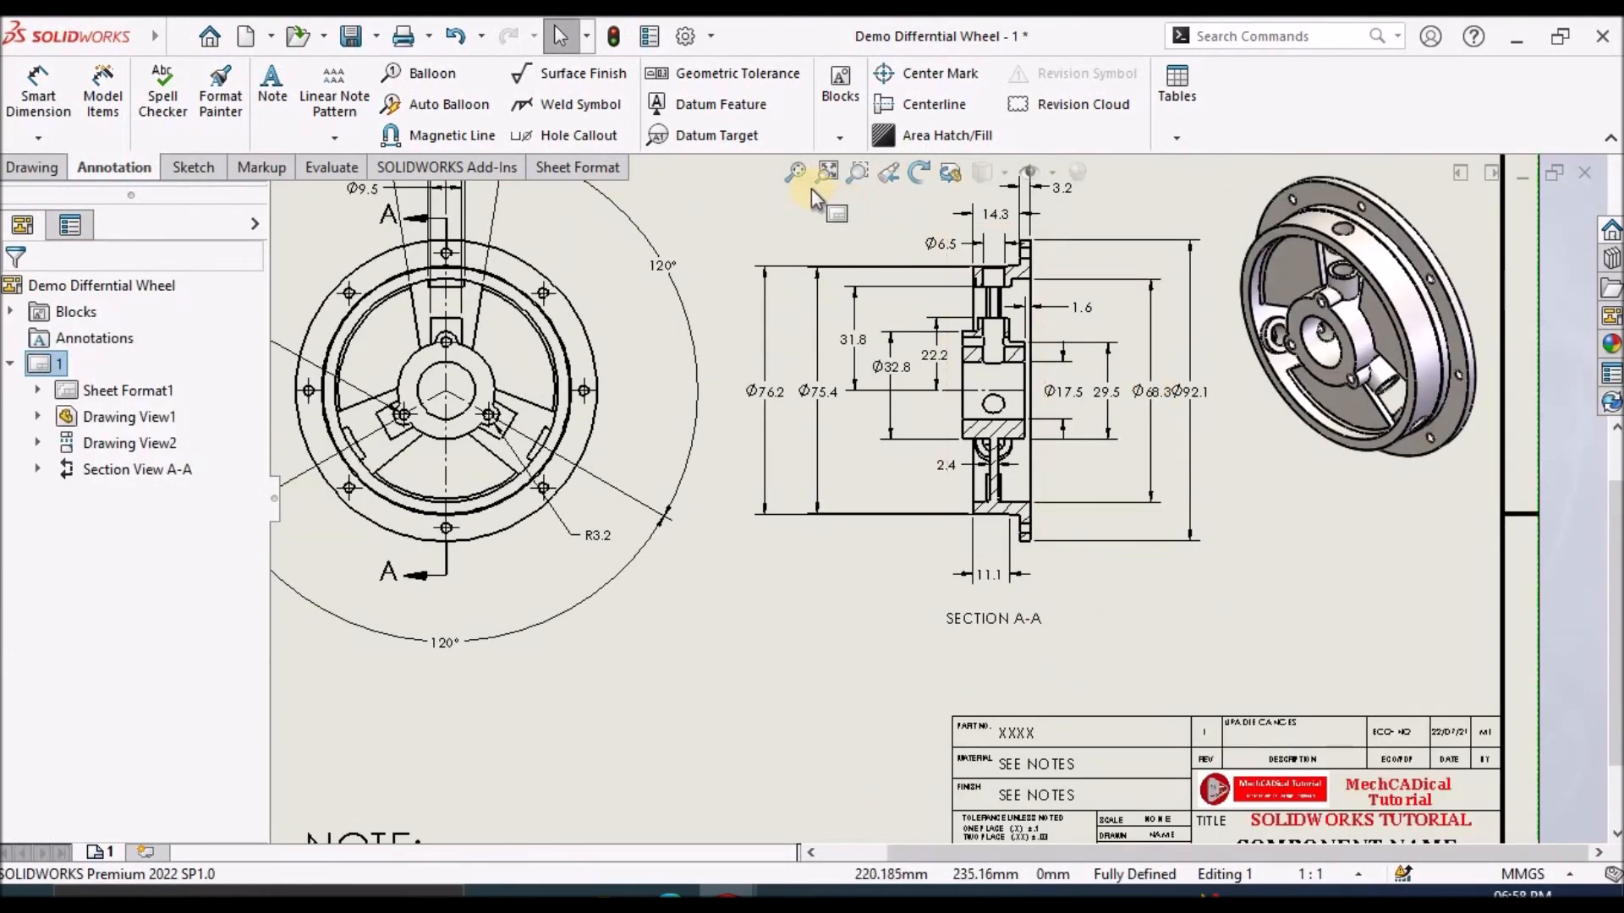
left_click(792, 171)
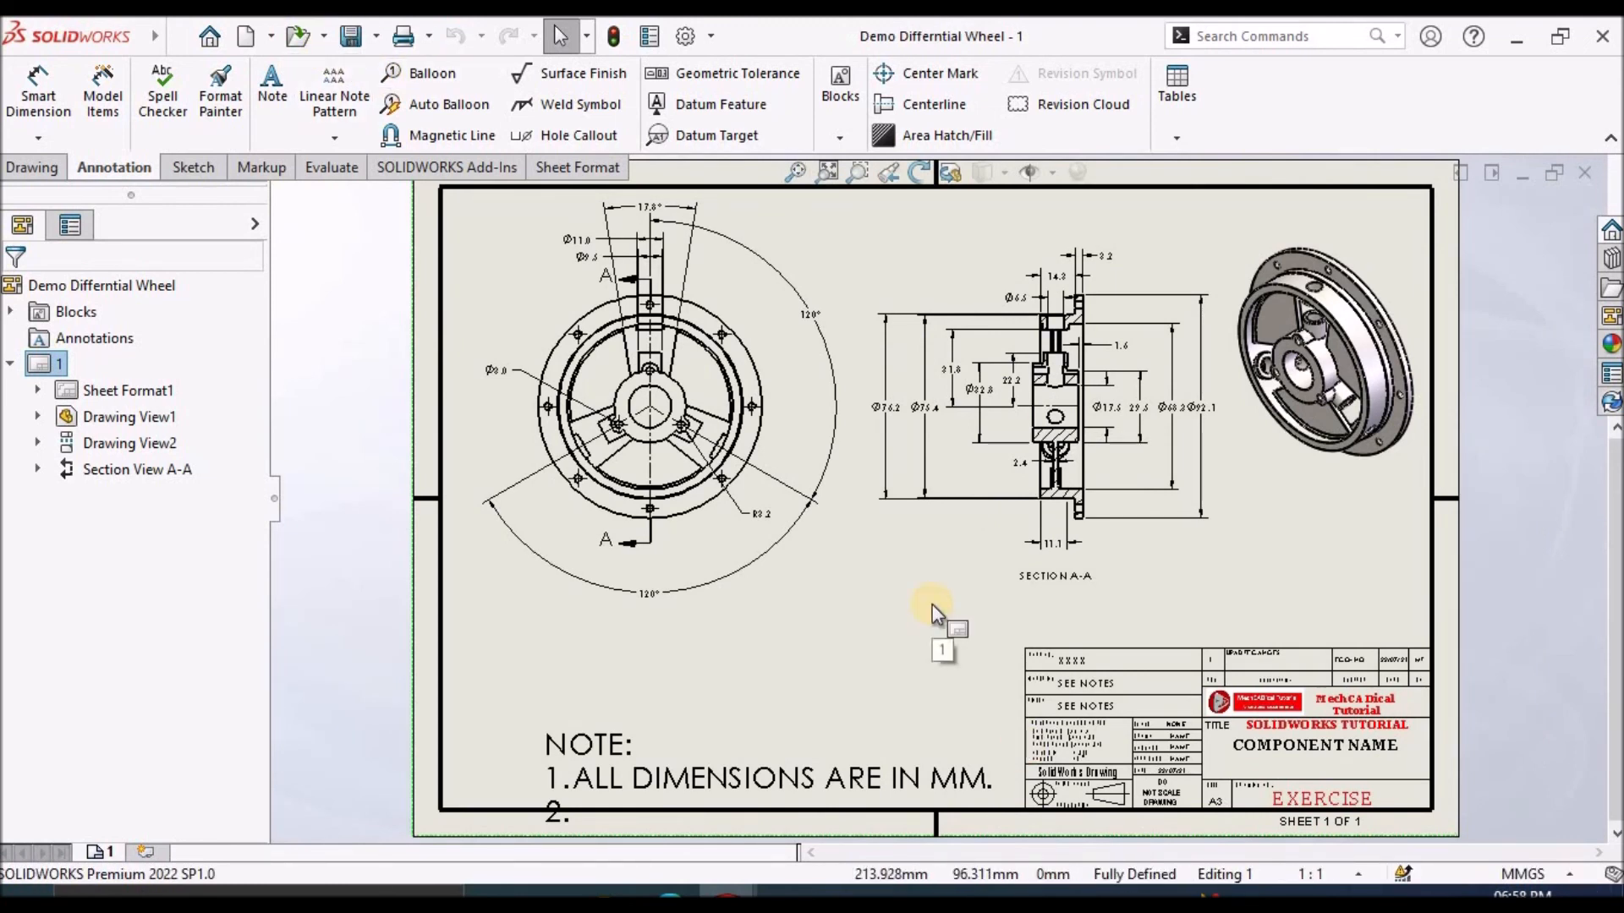
left_click_drag(729, 750, 692, 701)
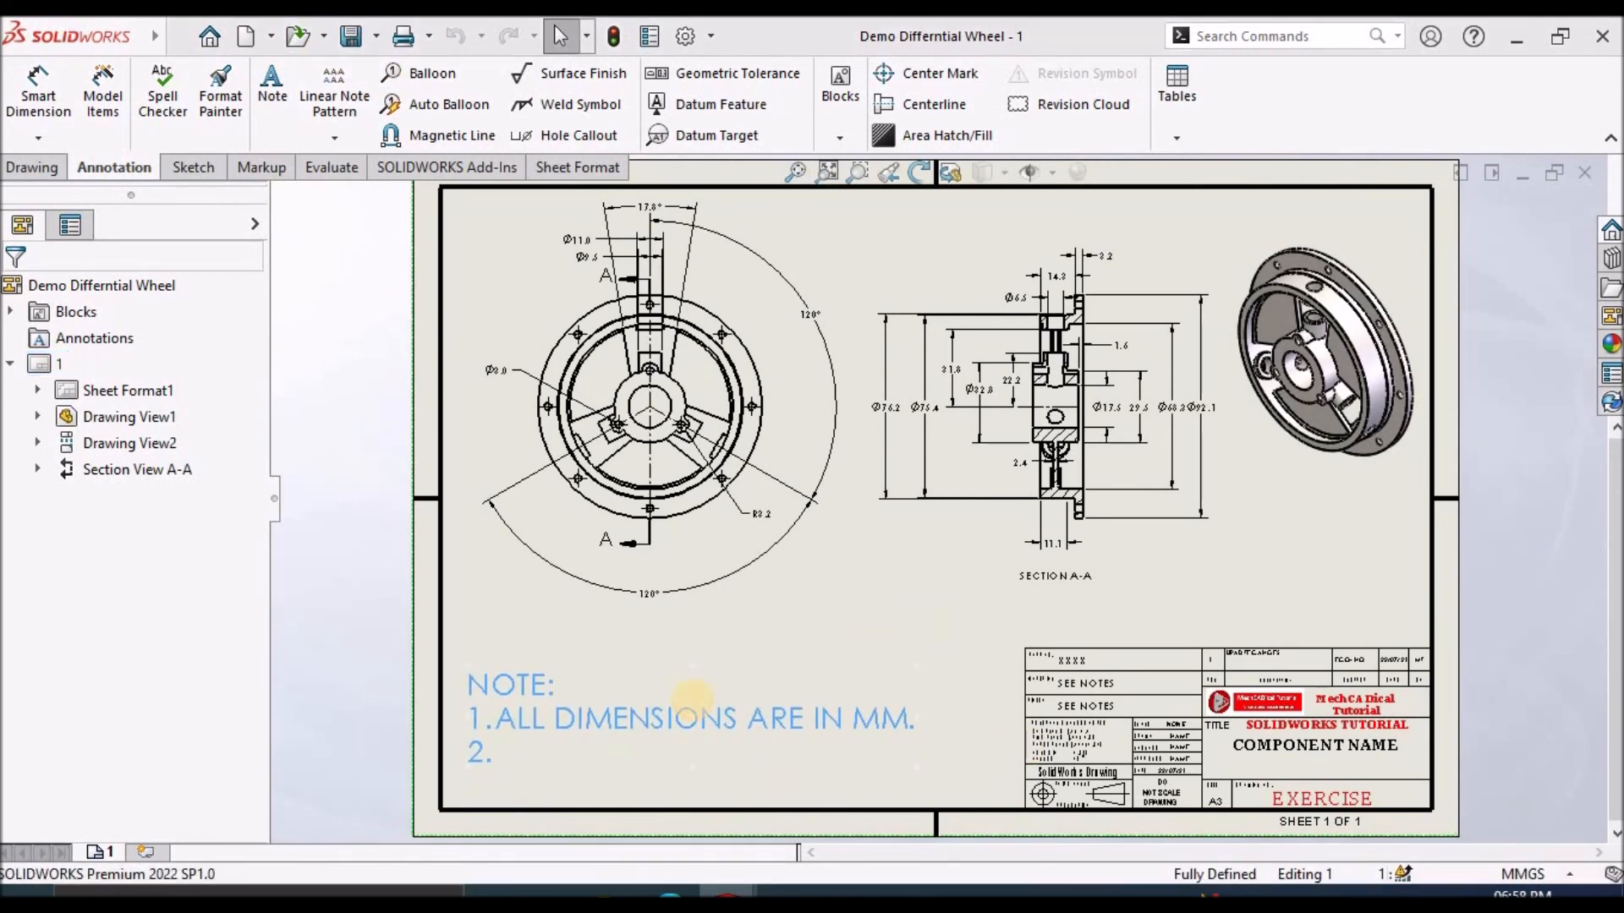
double_click(692, 700)
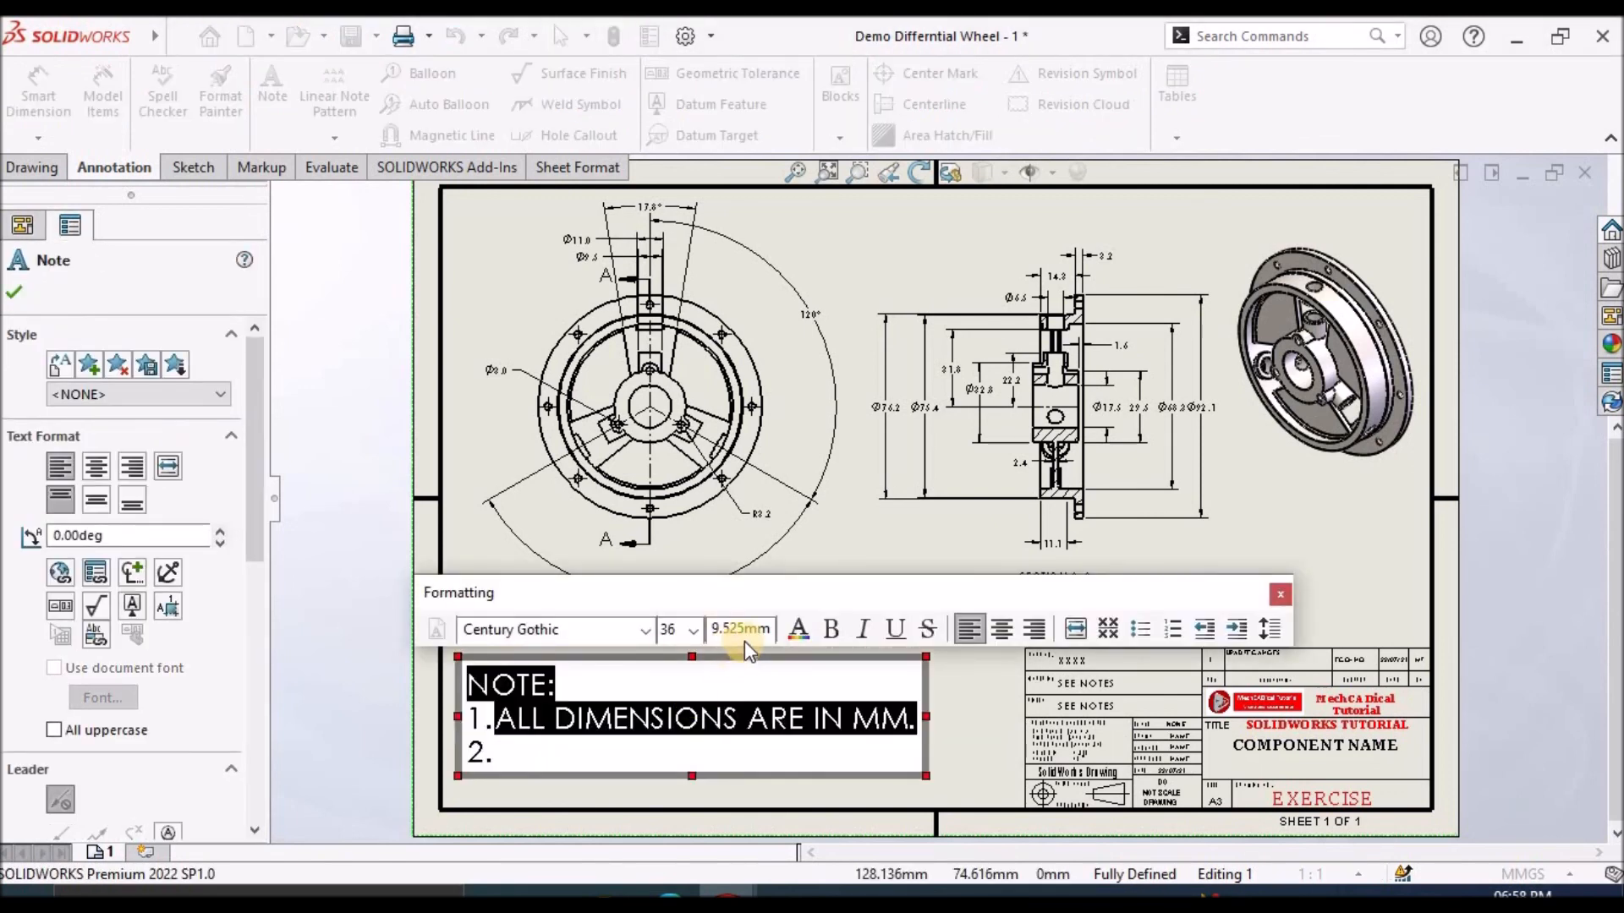
left_click(701, 631)
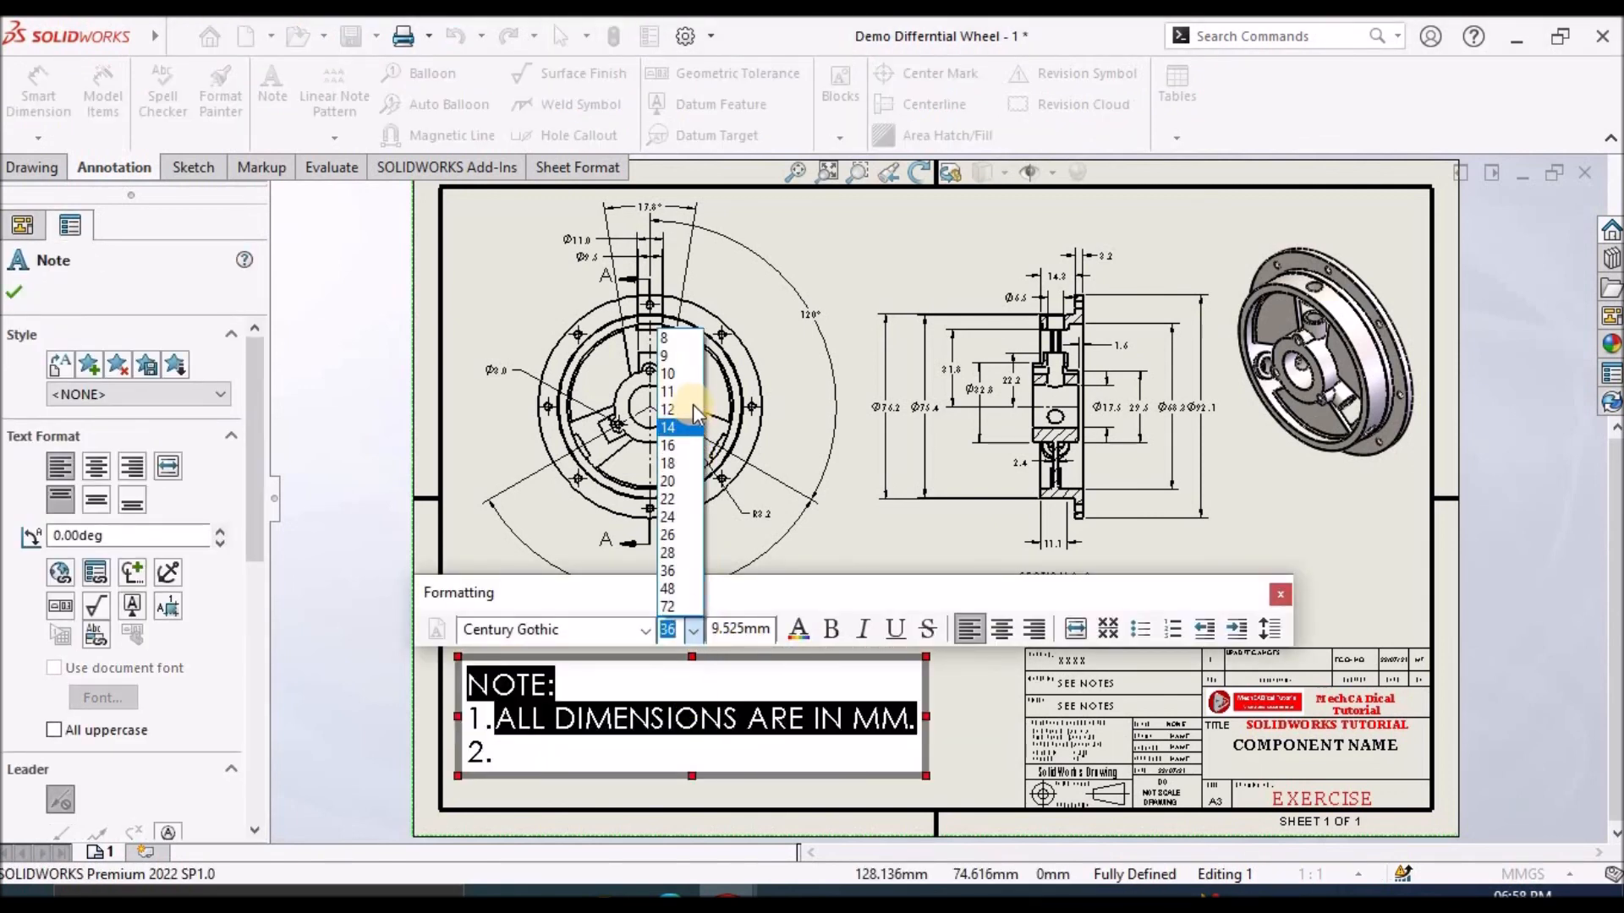
left_click(930, 440)
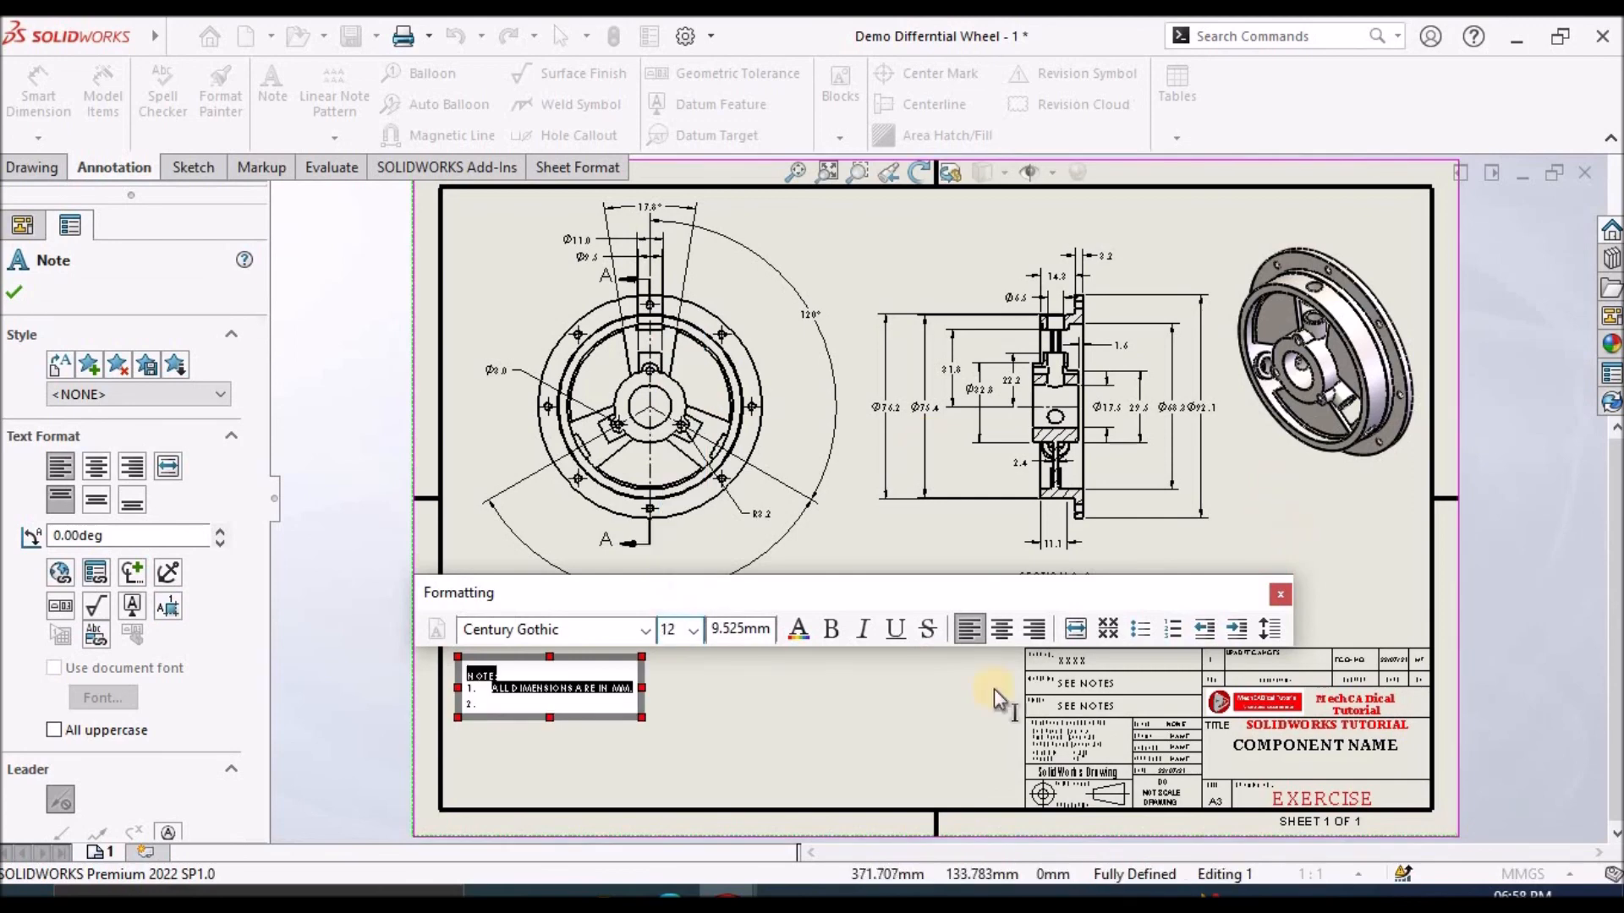
Finish editing the note, place it near the sheet's lower-left corner and save the drawing.
left_click(788, 781)
left_click_drag(497, 698, 521, 737)
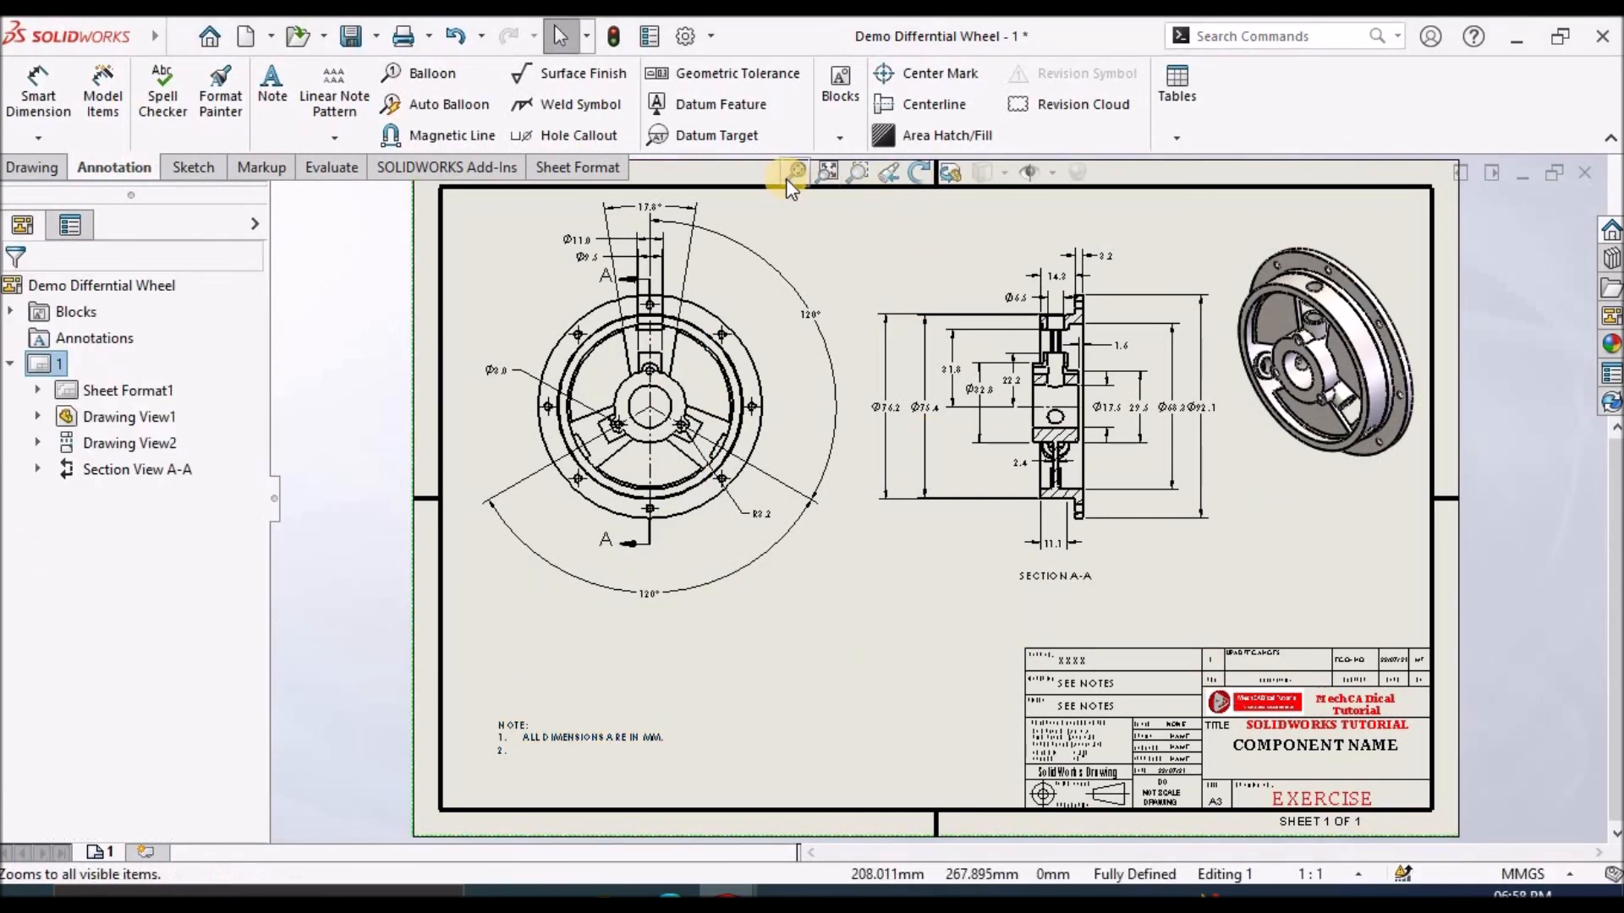
left_click(350, 35)
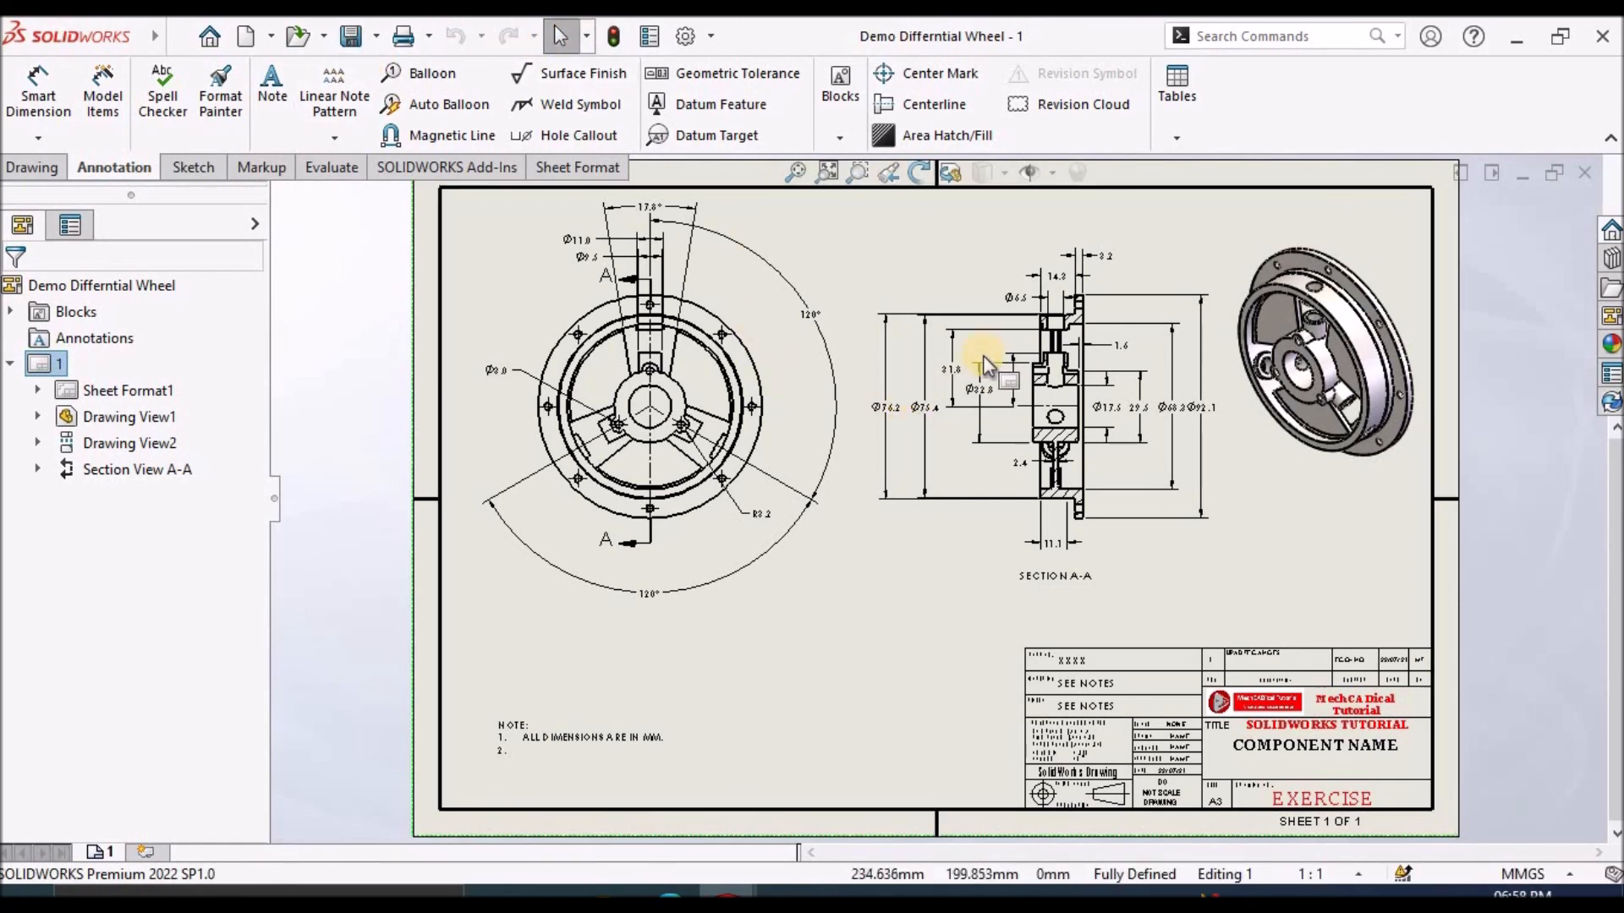
Move the face-on view, together with its aligned section A-A, lower on the sheet.
scroll(983, 355, "down", 6)
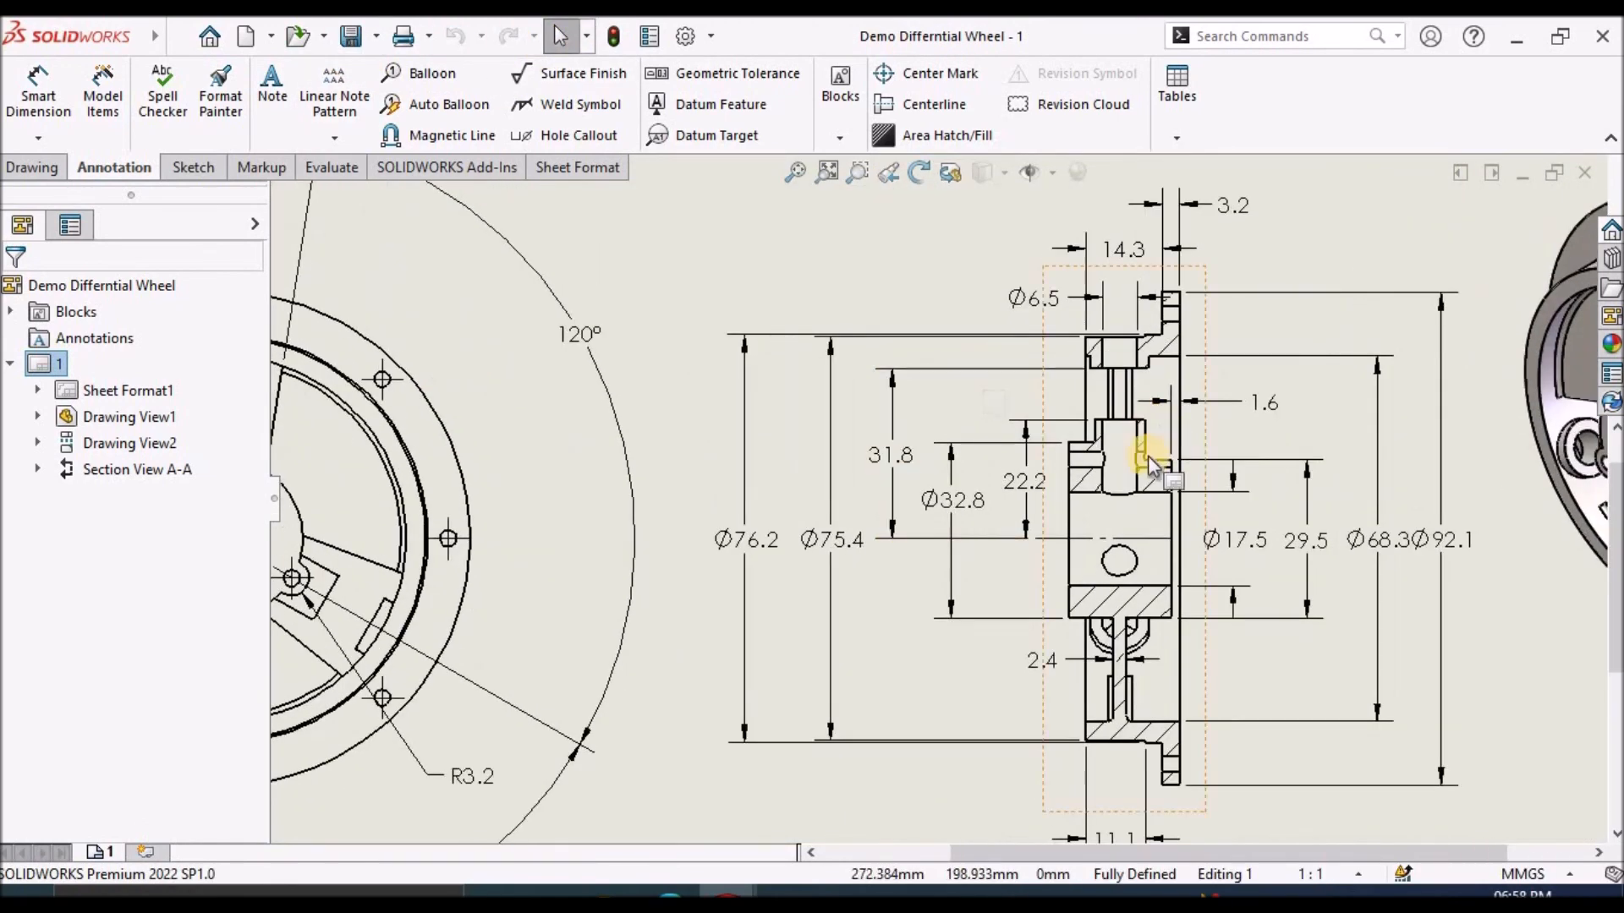
scroll(381, 356, "up", 5)
scroll(712, 403, "down", 3)
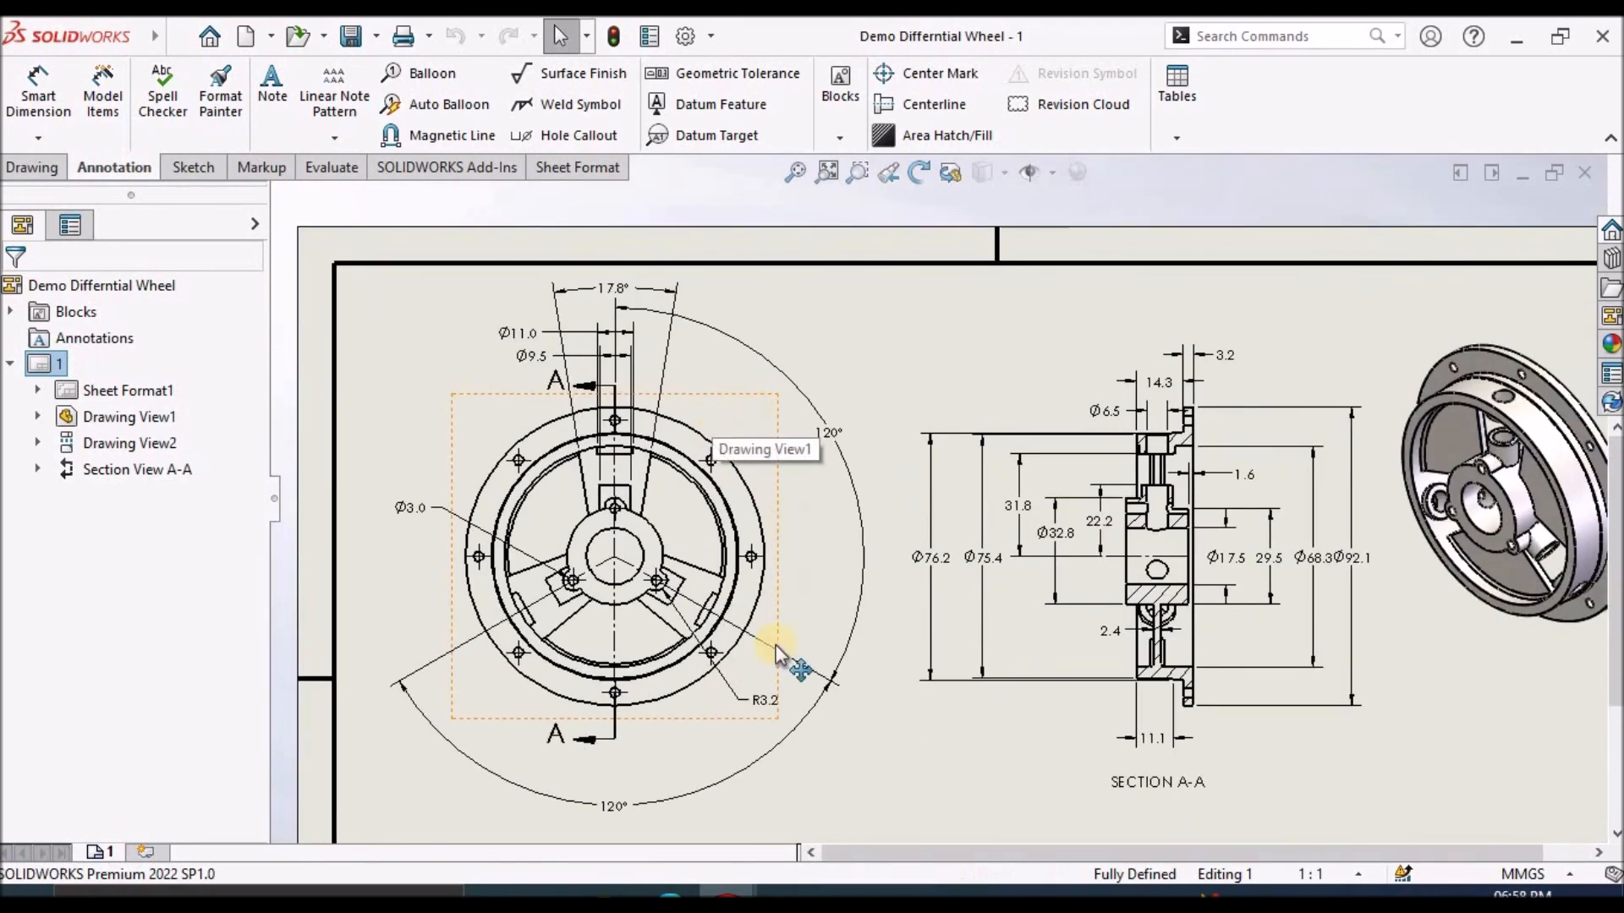
left_click(698, 758)
left_click(683, 698)
left_click_drag(676, 726, 683, 808)
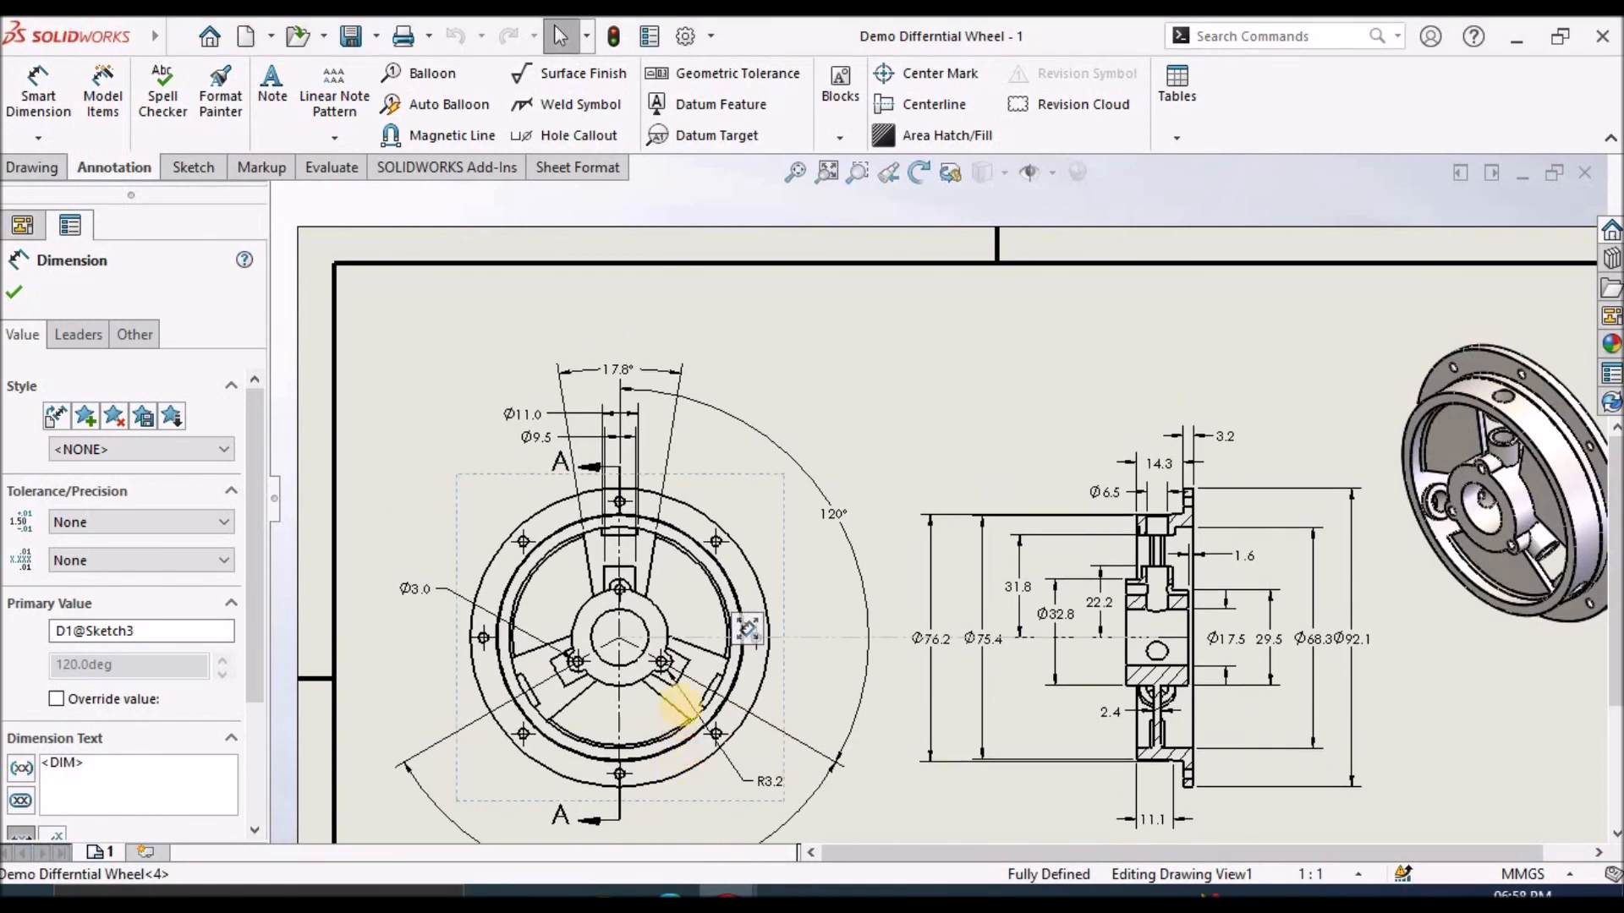
left_click(1155, 735)
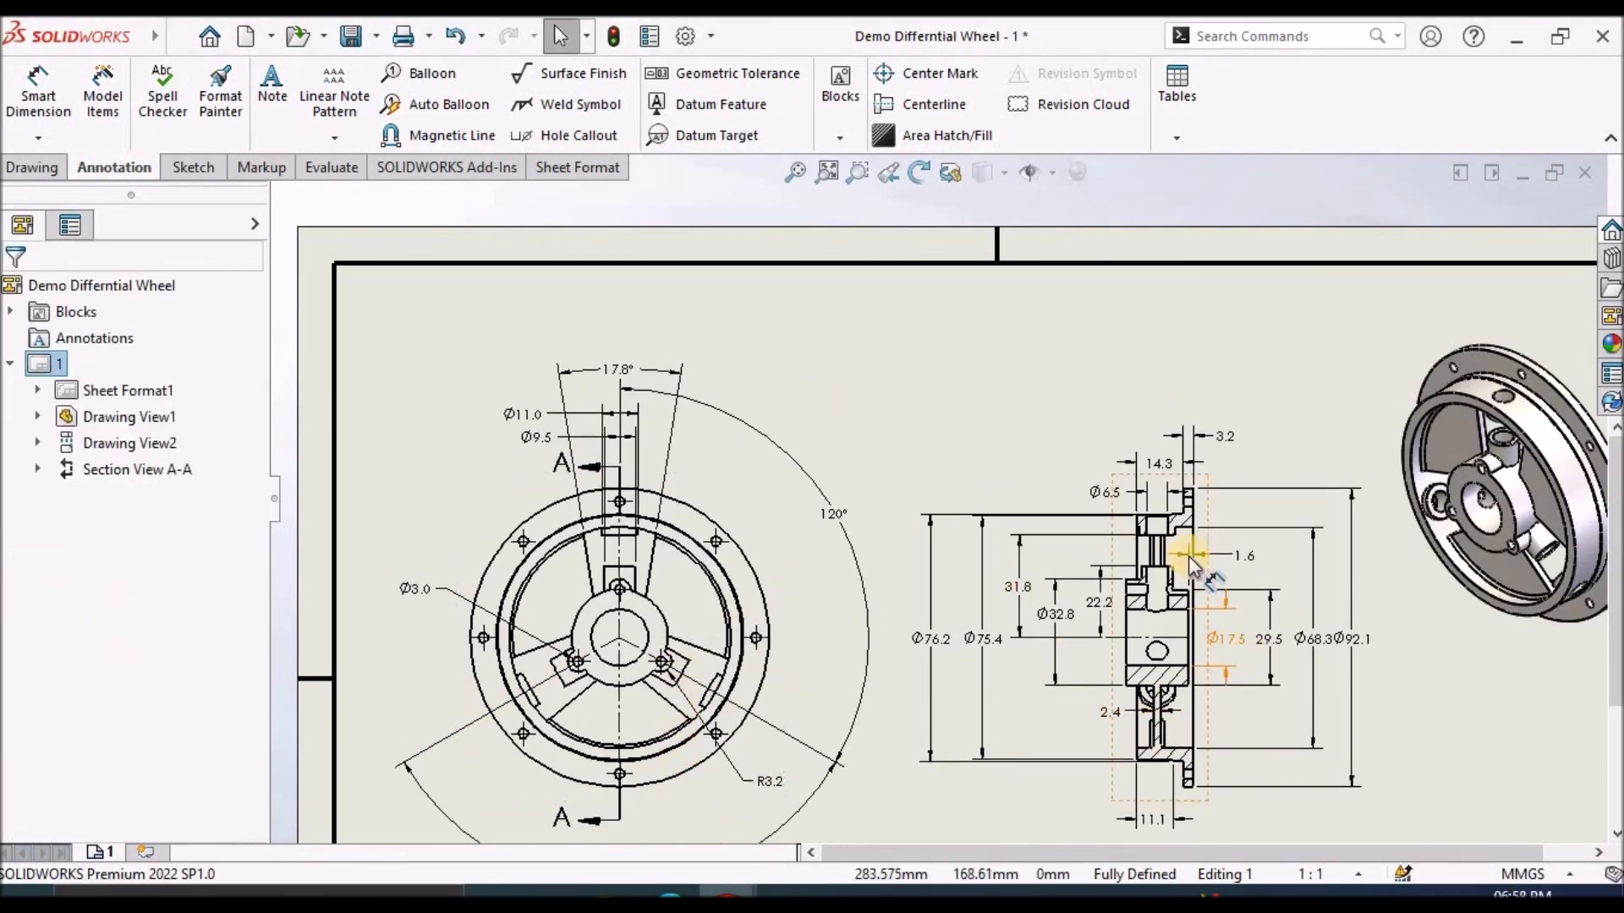
Add a centerline between the two edges of the Ø6.5 hole through the rim in section A-A.
scroll(1185, 551, "down", 5)
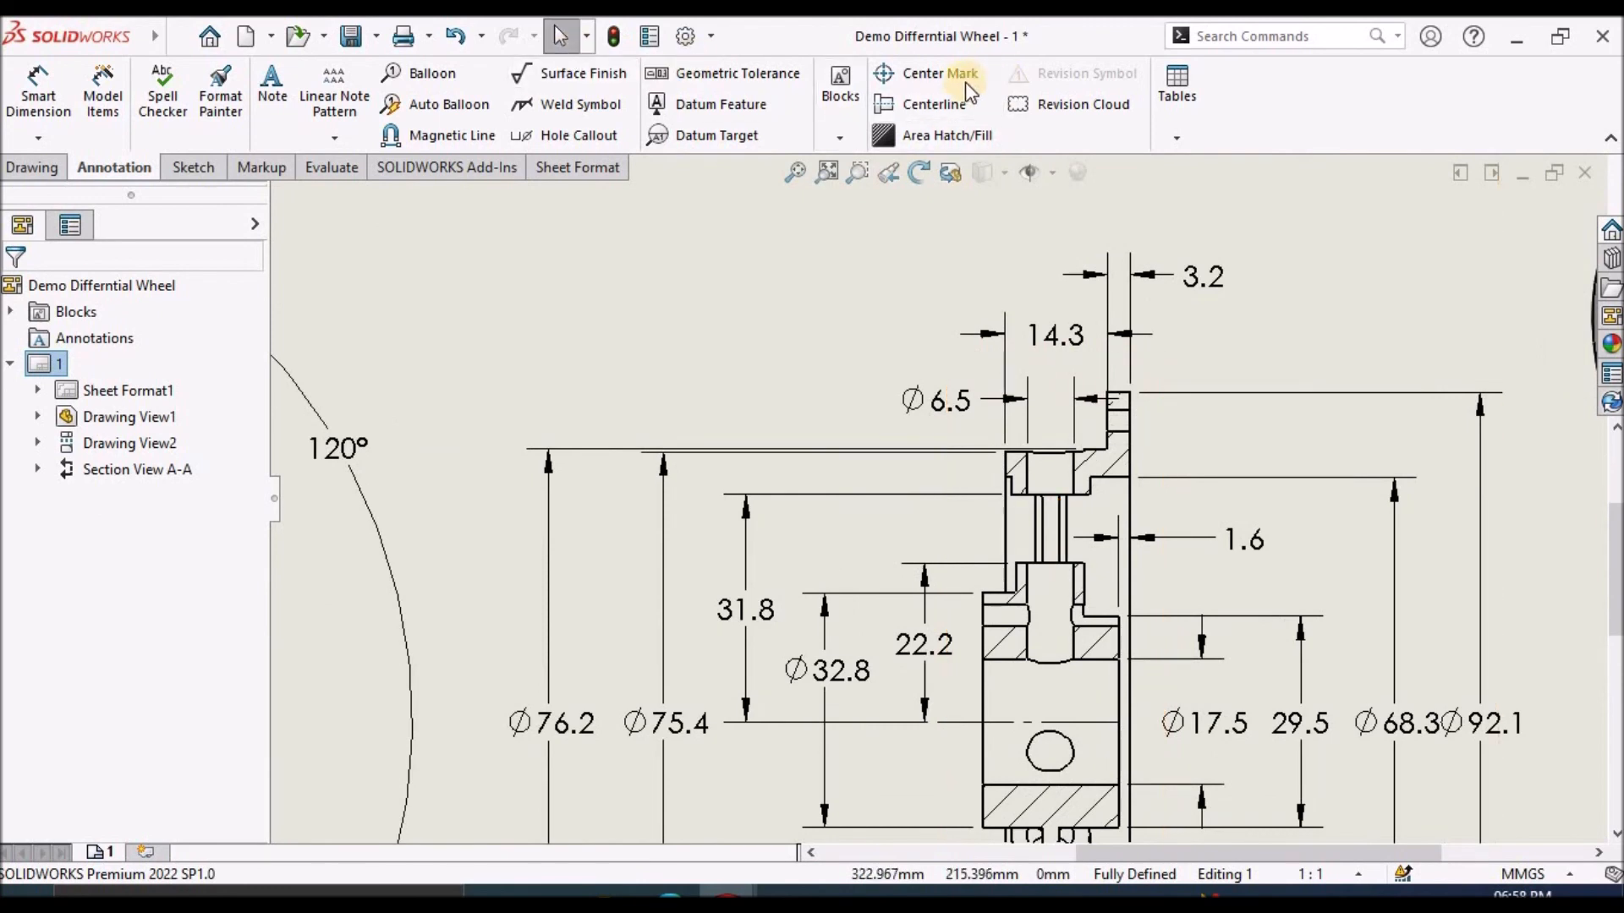
left_click(943, 102)
scroll(1057, 373, "down", 1)
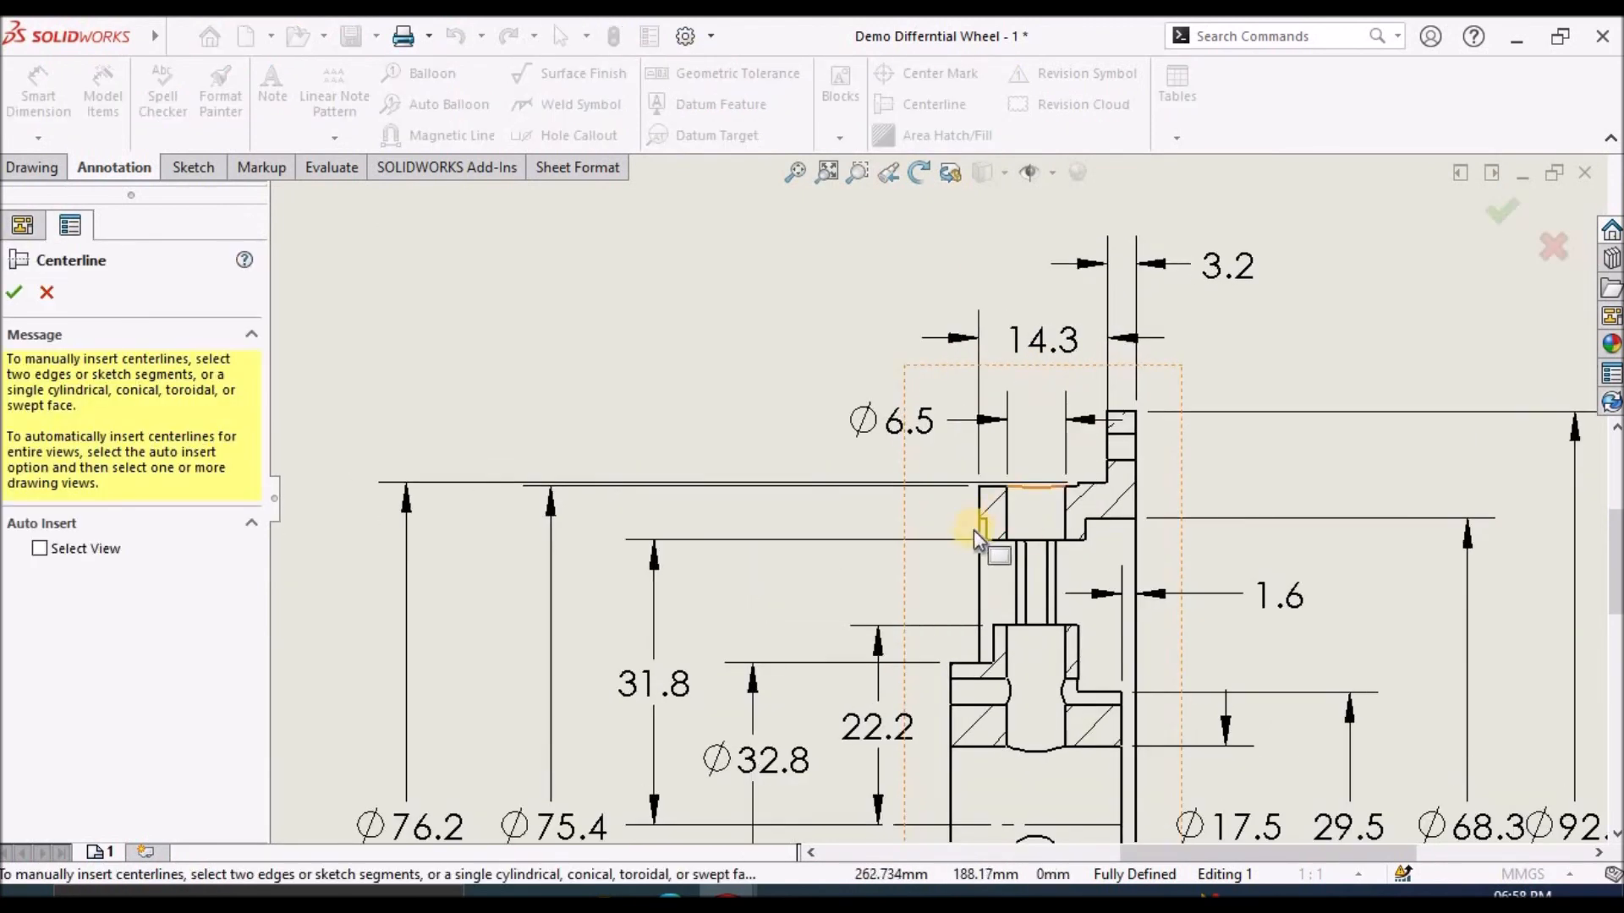
left_click(1010, 507)
left_click(1063, 511)
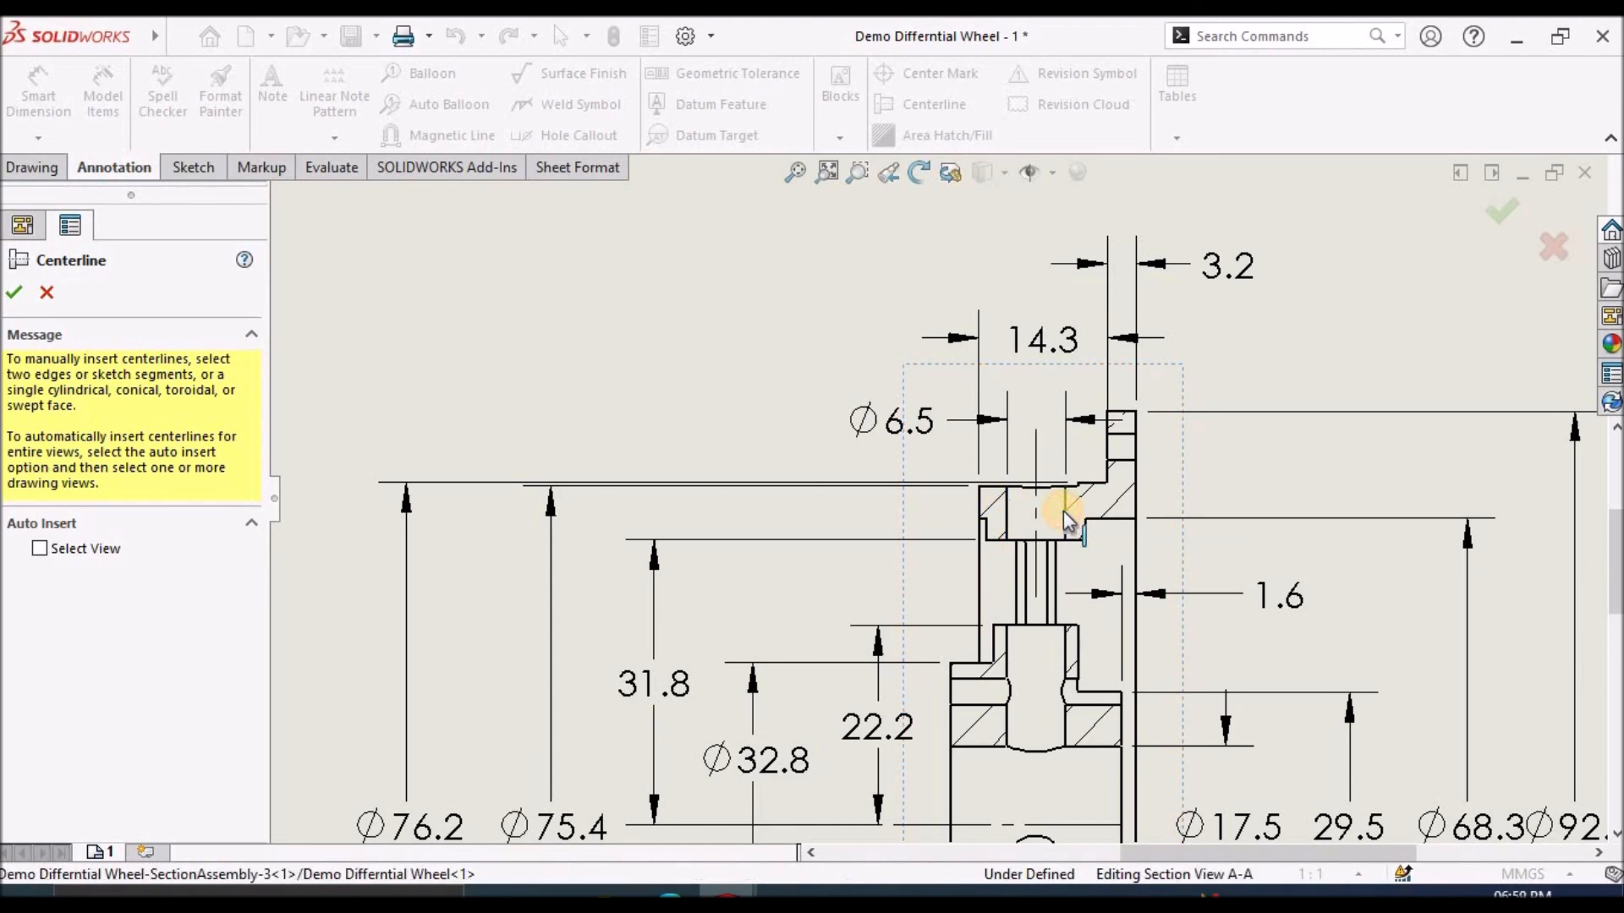
Add a centerline between the two edges of the radial hole in the hub boss of section A-A and finish the Centerline command.
scroll(1074, 547, "up", 4)
scroll(972, 685, "down", 4)
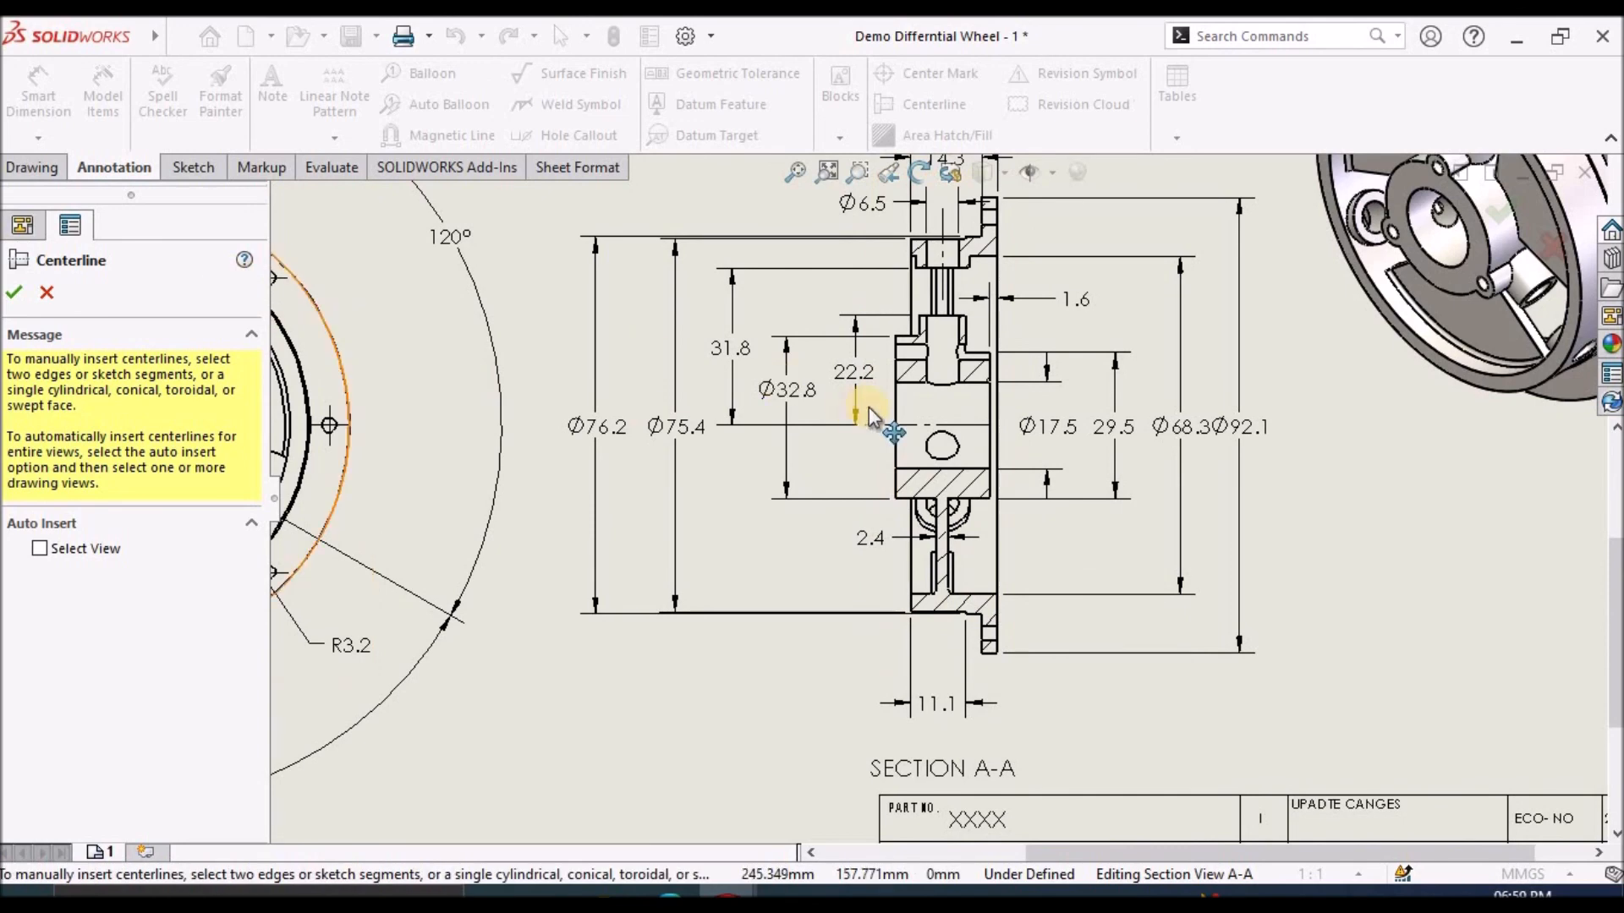
scroll(931, 363, "down", 3)
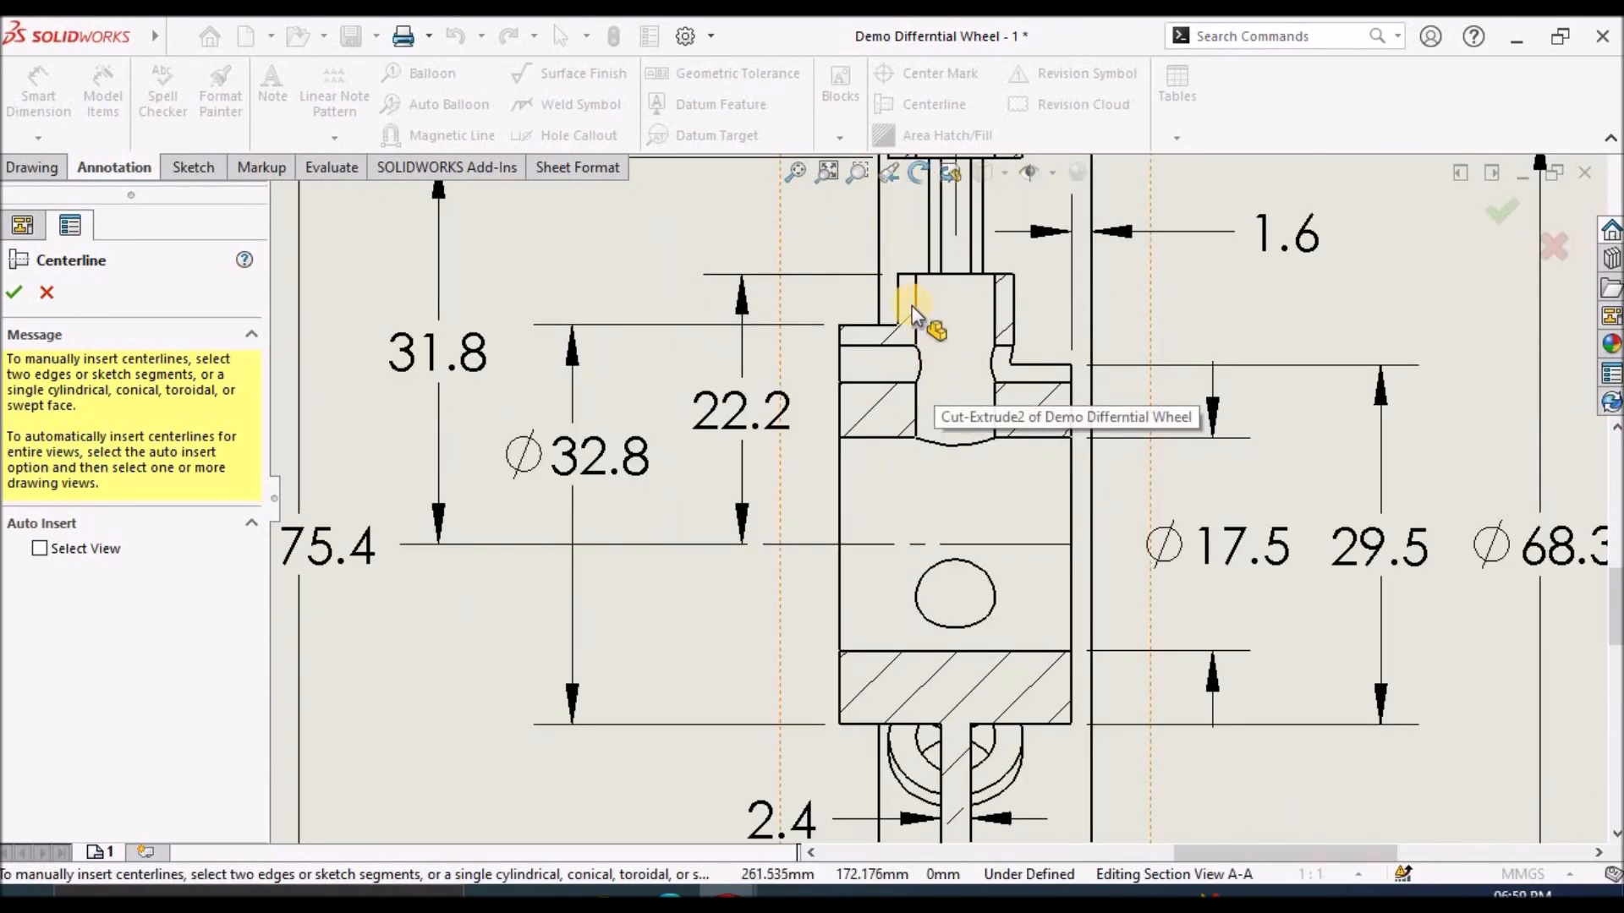
left_click(916, 305)
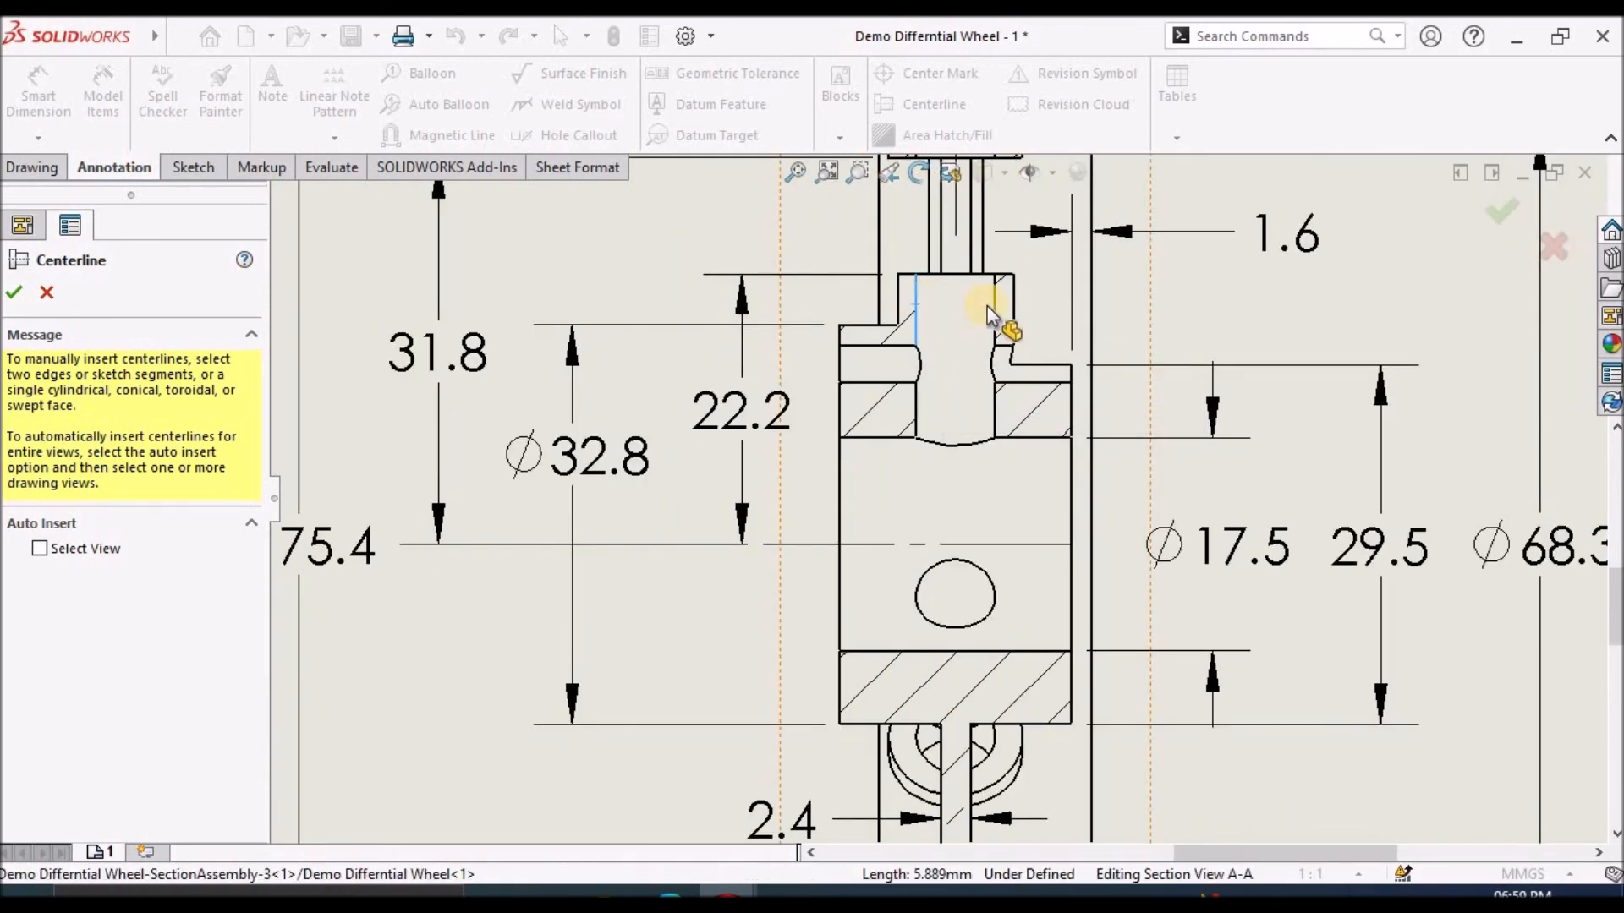
left_click(995, 302)
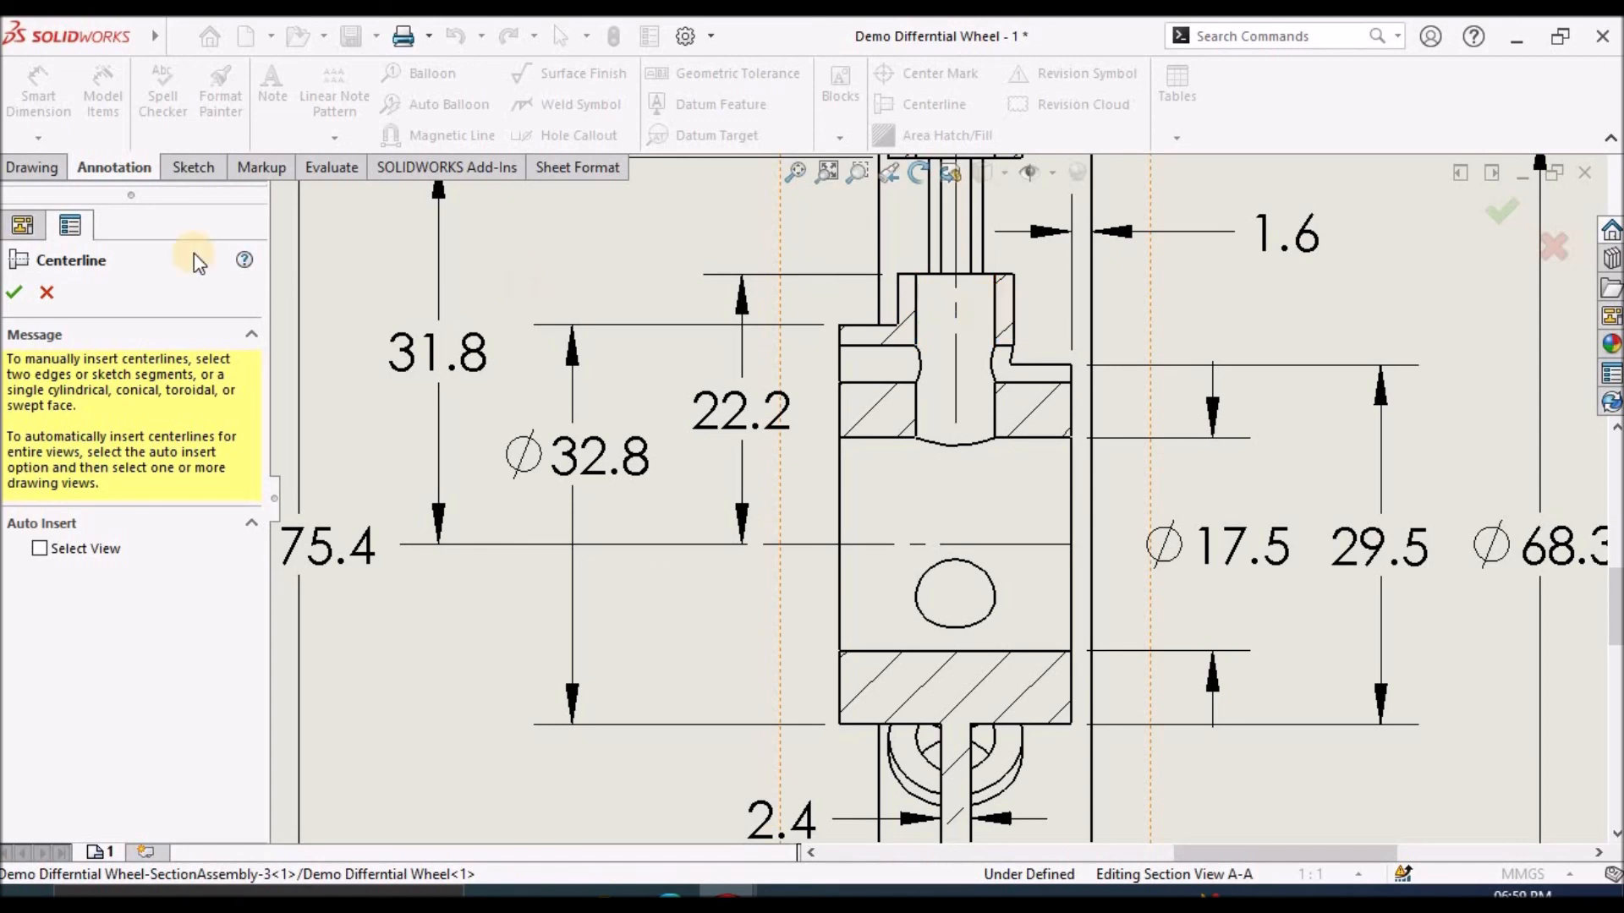
left_click(15, 293)
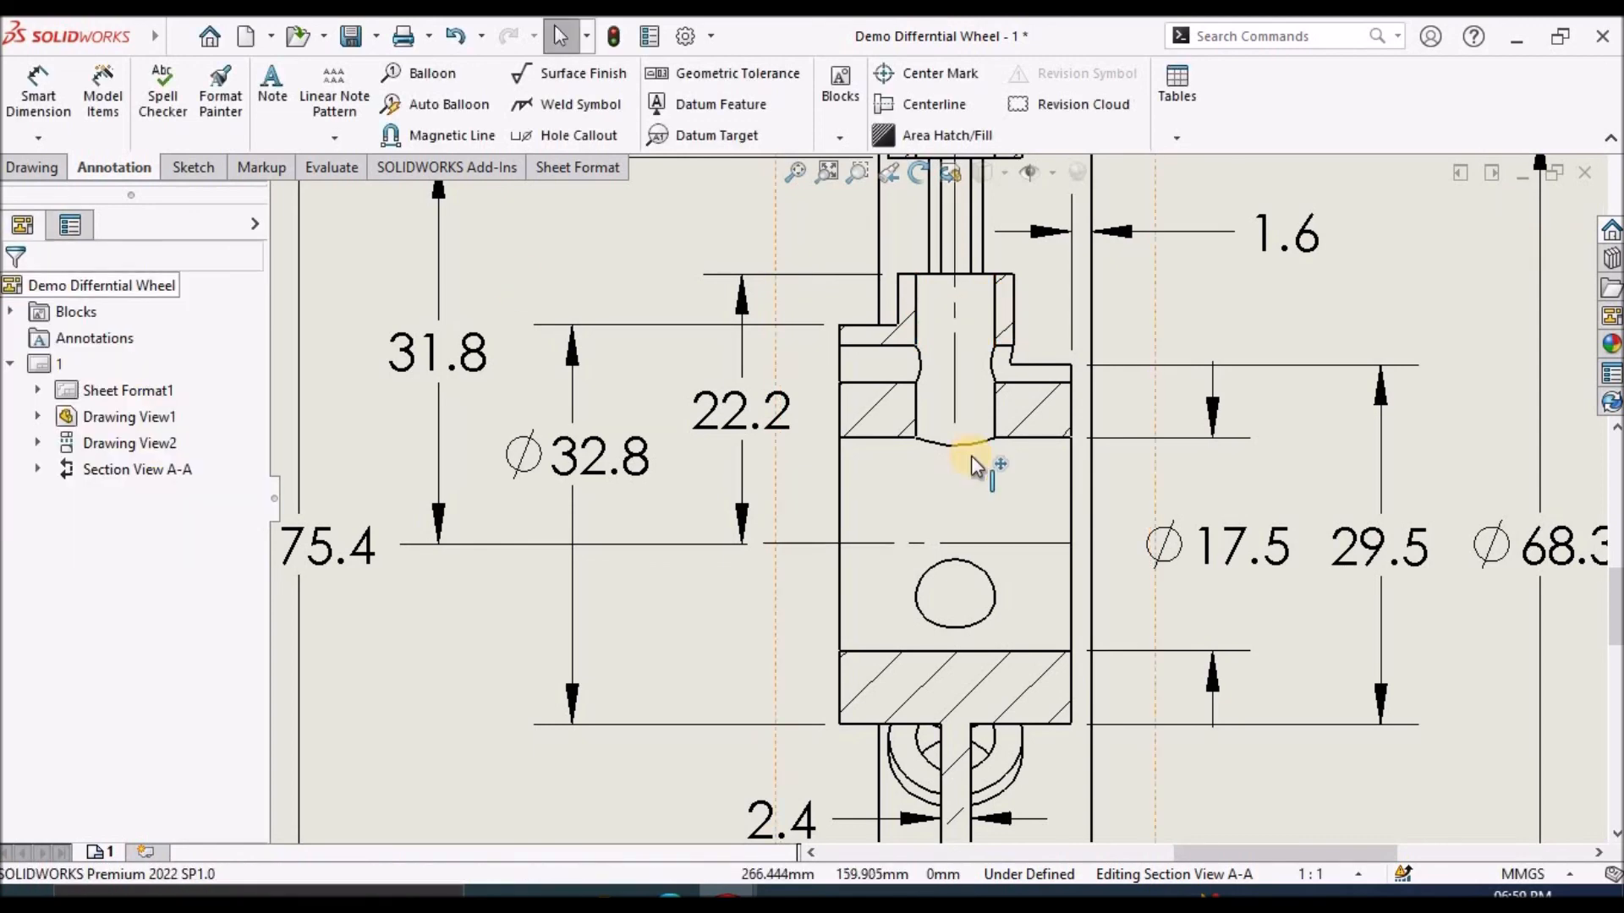
Clear the selection, show the whole sheet and save the drawing with its new centerlines.
scroll(971, 455, "up", 5)
left_click(1297, 597)
left_click(756, 272)
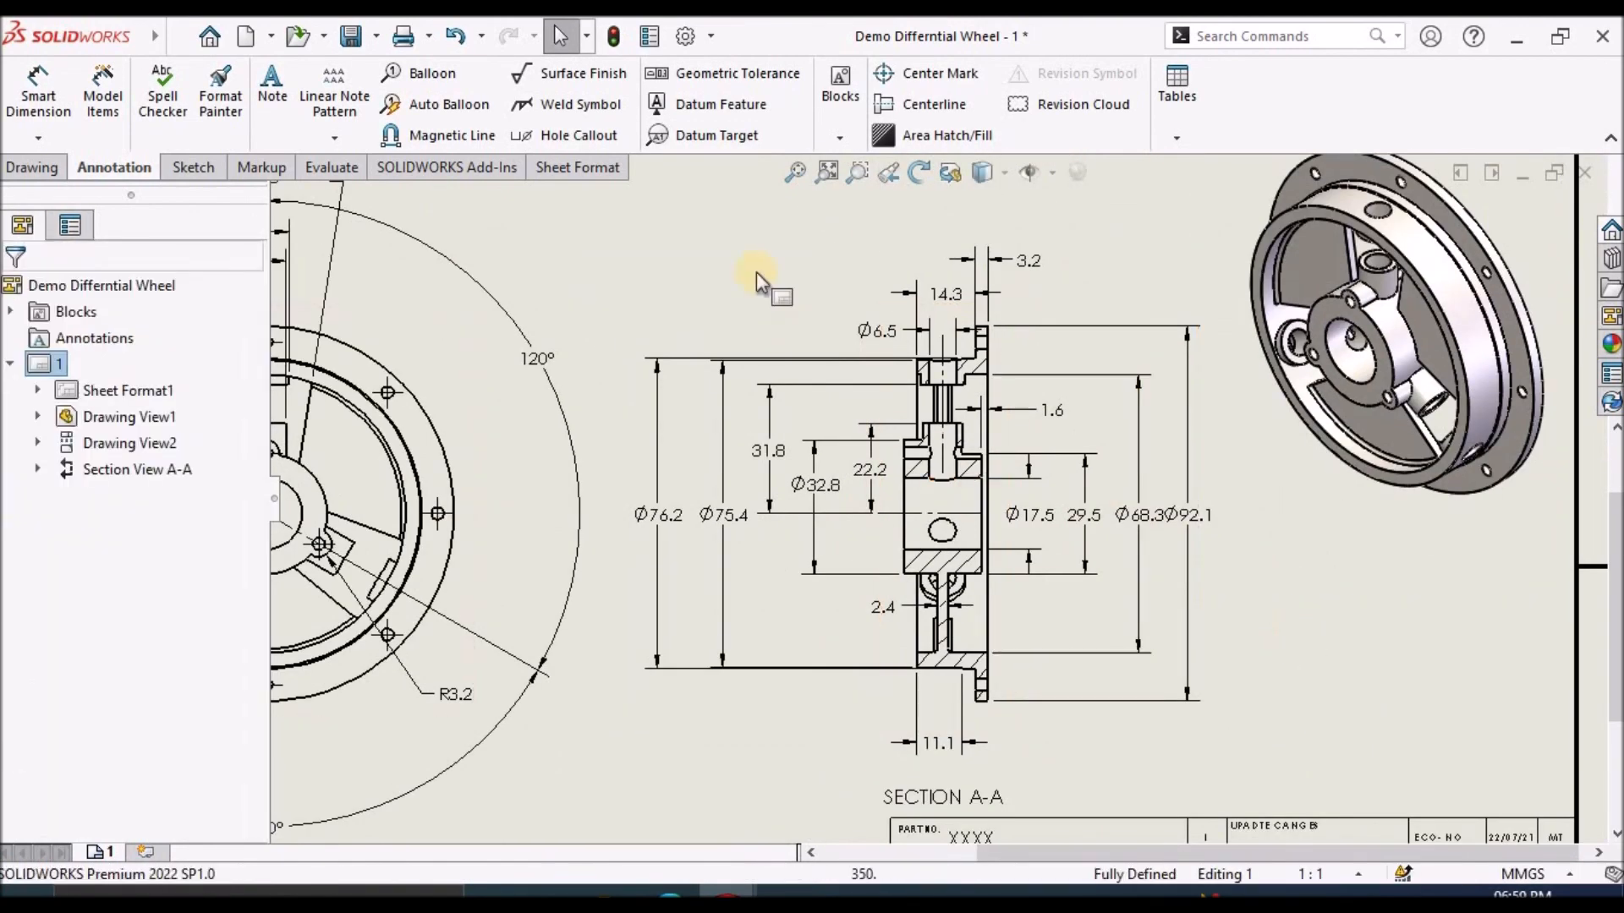
left_click(777, 174)
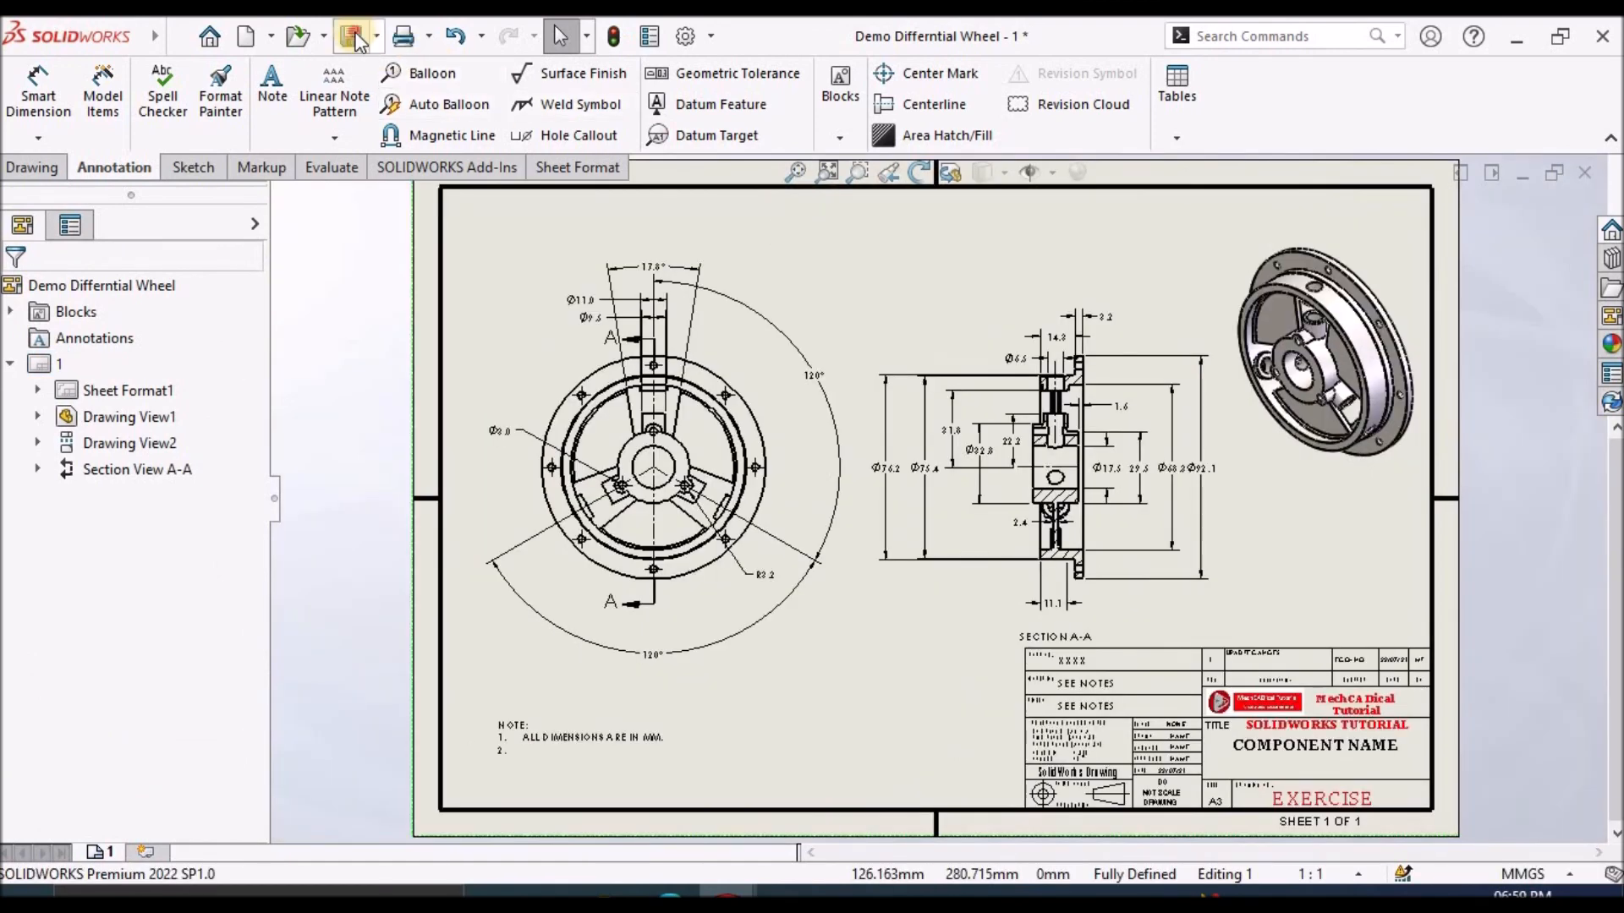
left_click(350, 35)
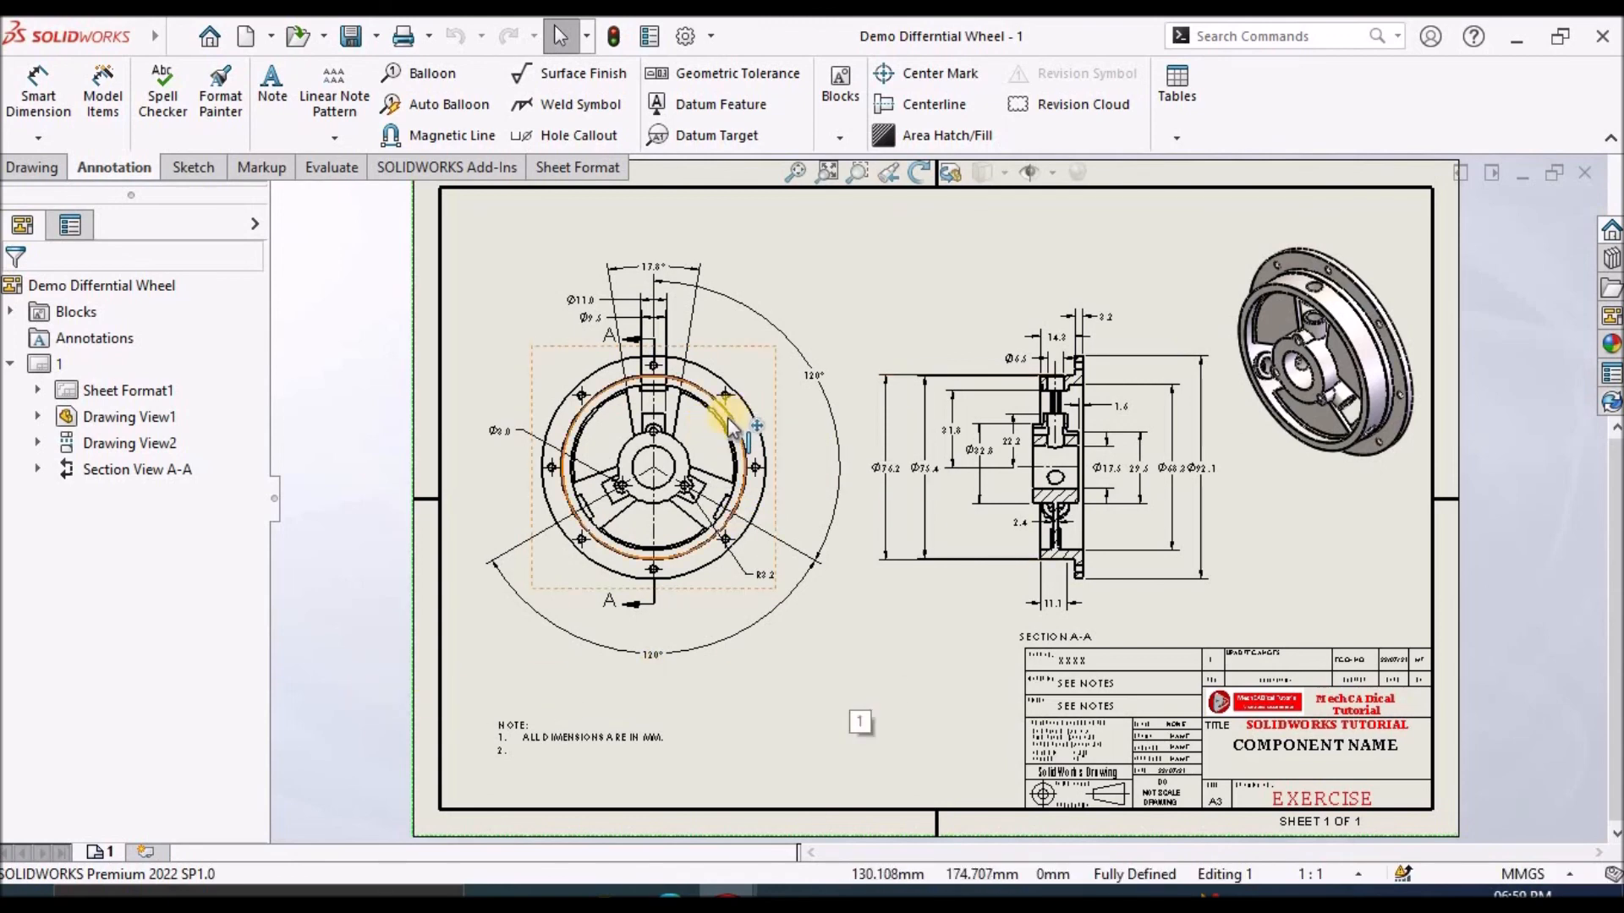
Switch to the Edge browser and compare the reference drawing PDF and the Differential Wheel overview page in Desc 2.pdf.
scroll(725, 410, "down", 2)
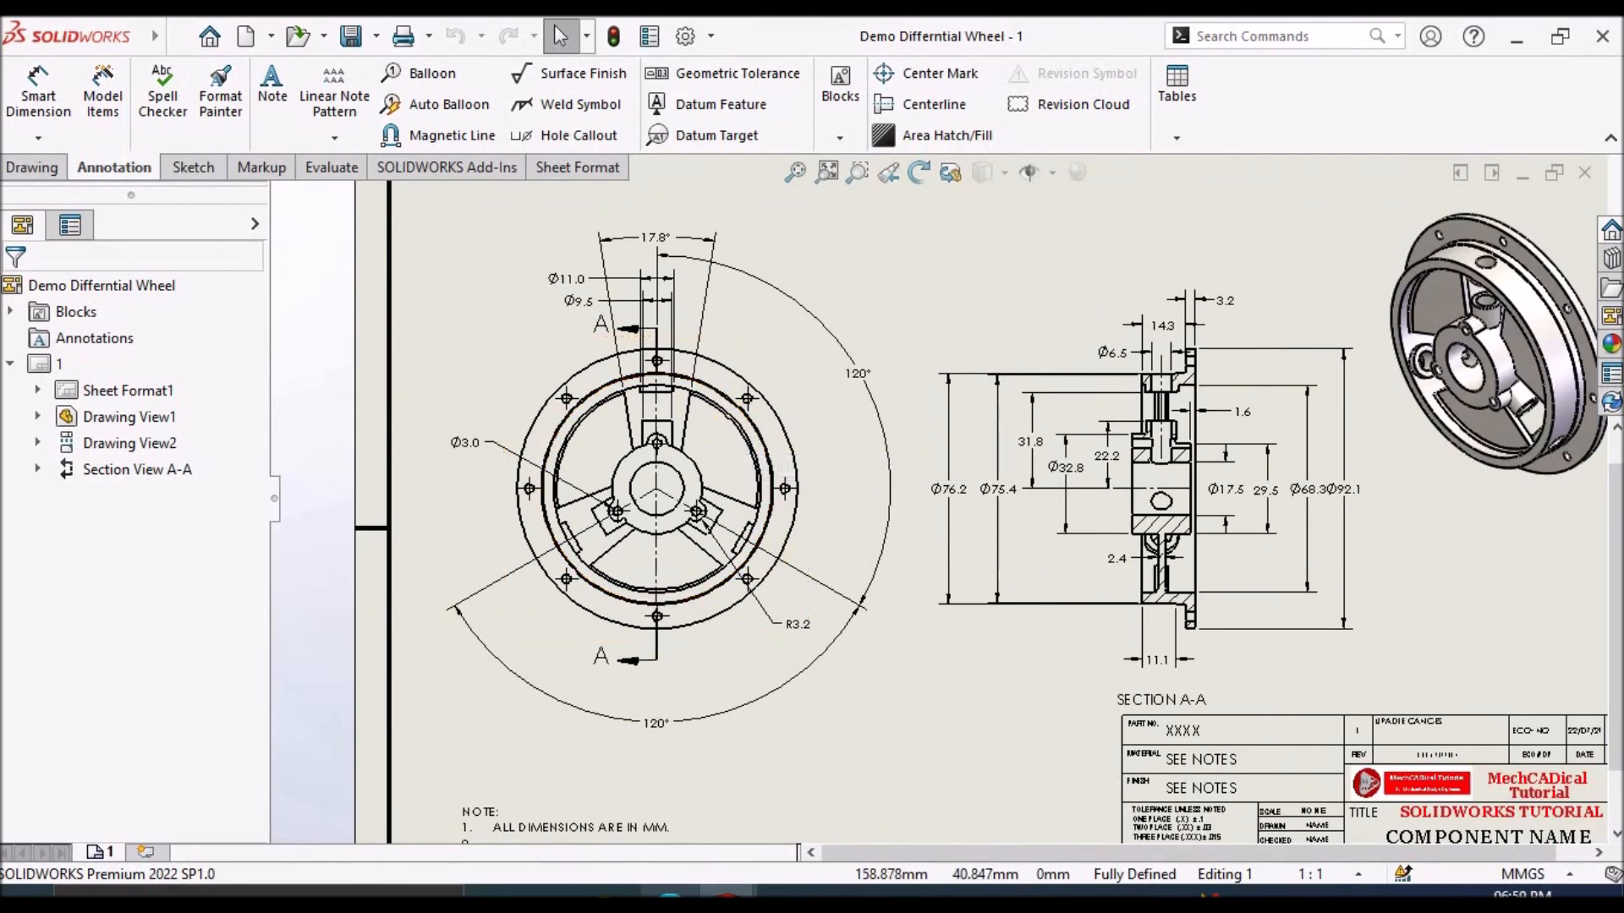
left_click(707, 892)
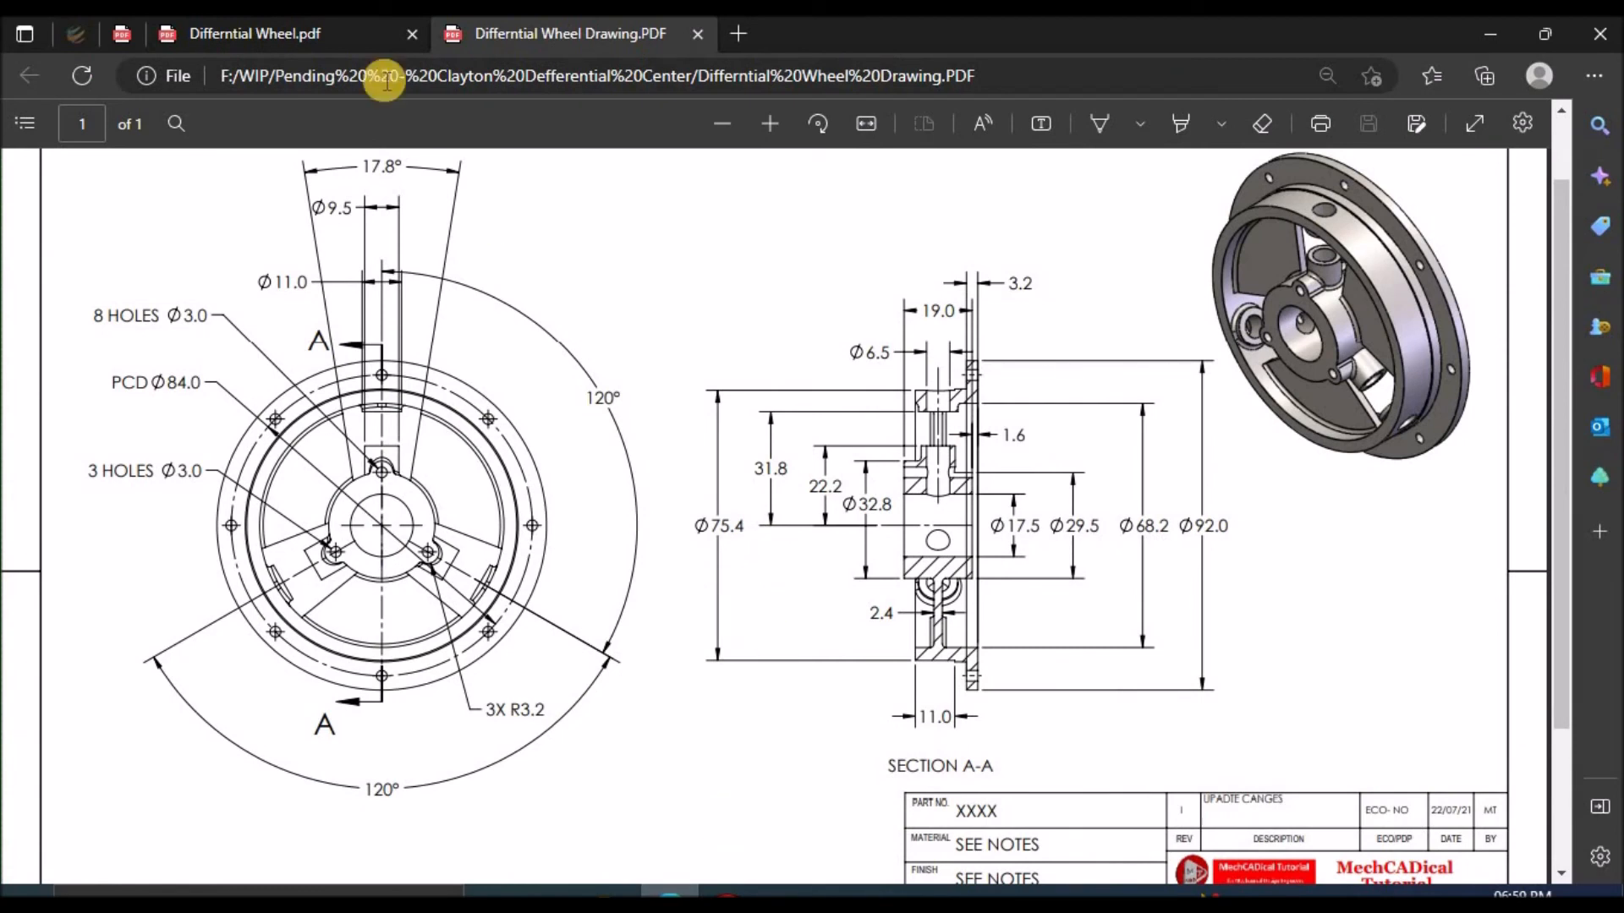
left_click(122, 33)
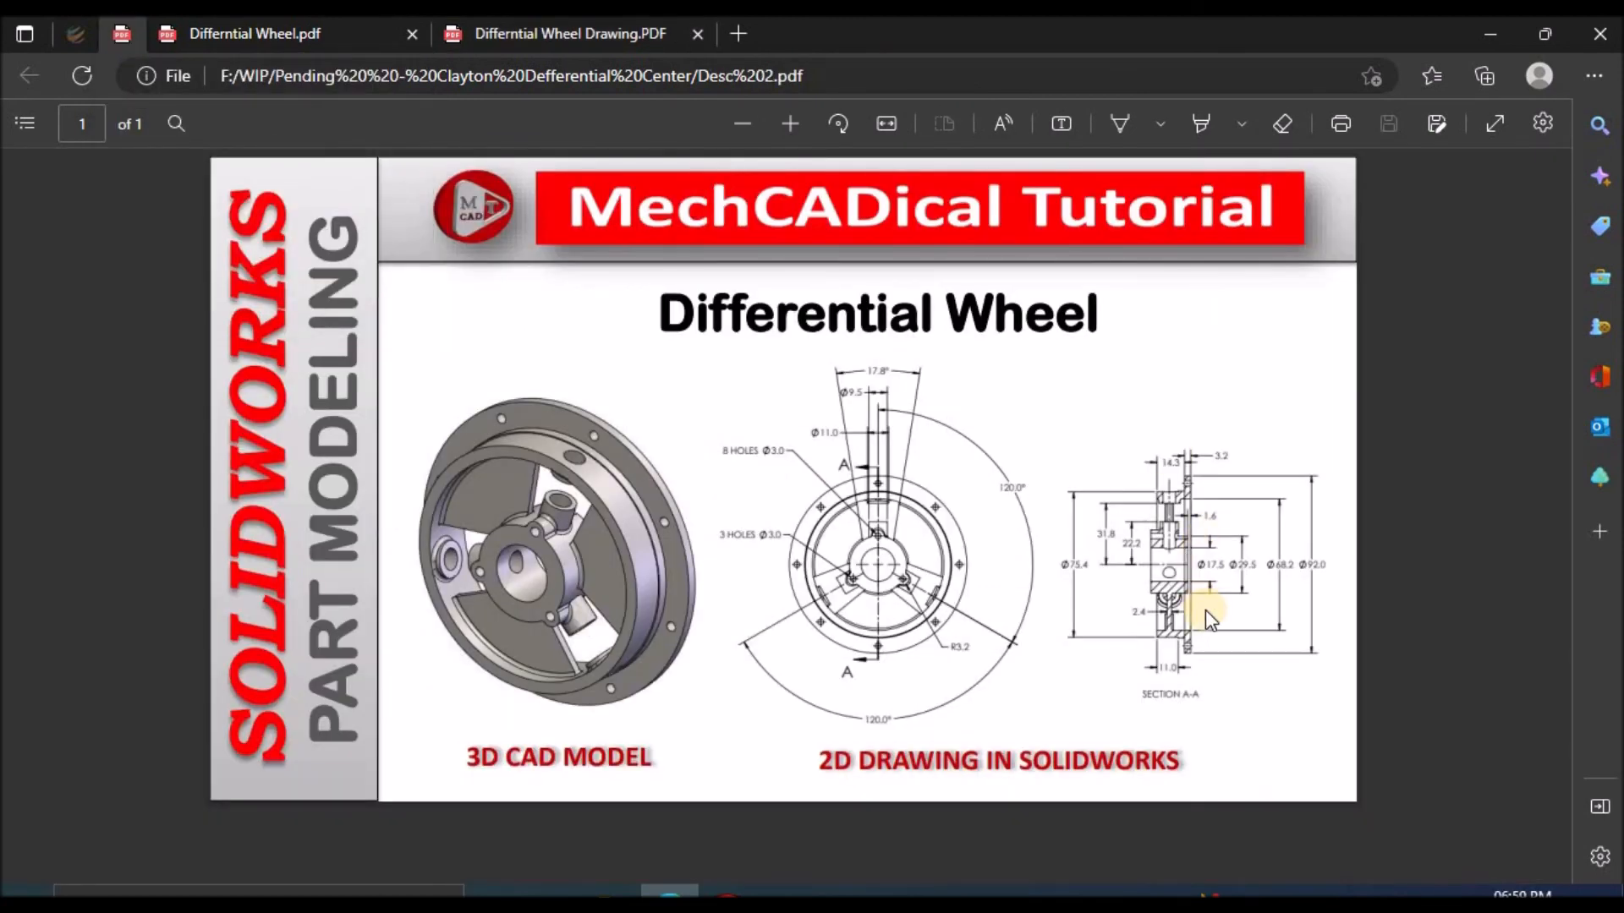